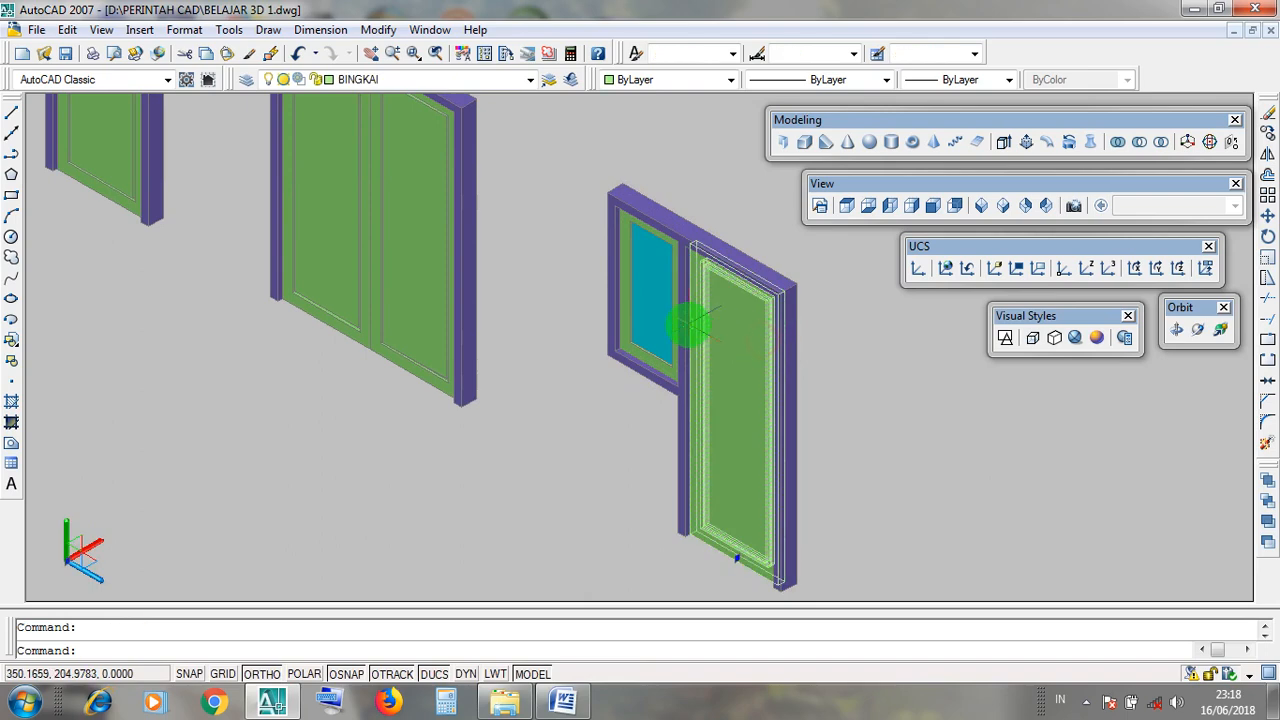
Examine the assembled door-and-window unit from the front, including its frame, door leaf and blue window glass.
{"action": "left_click", "coordinate": [652, 300]}
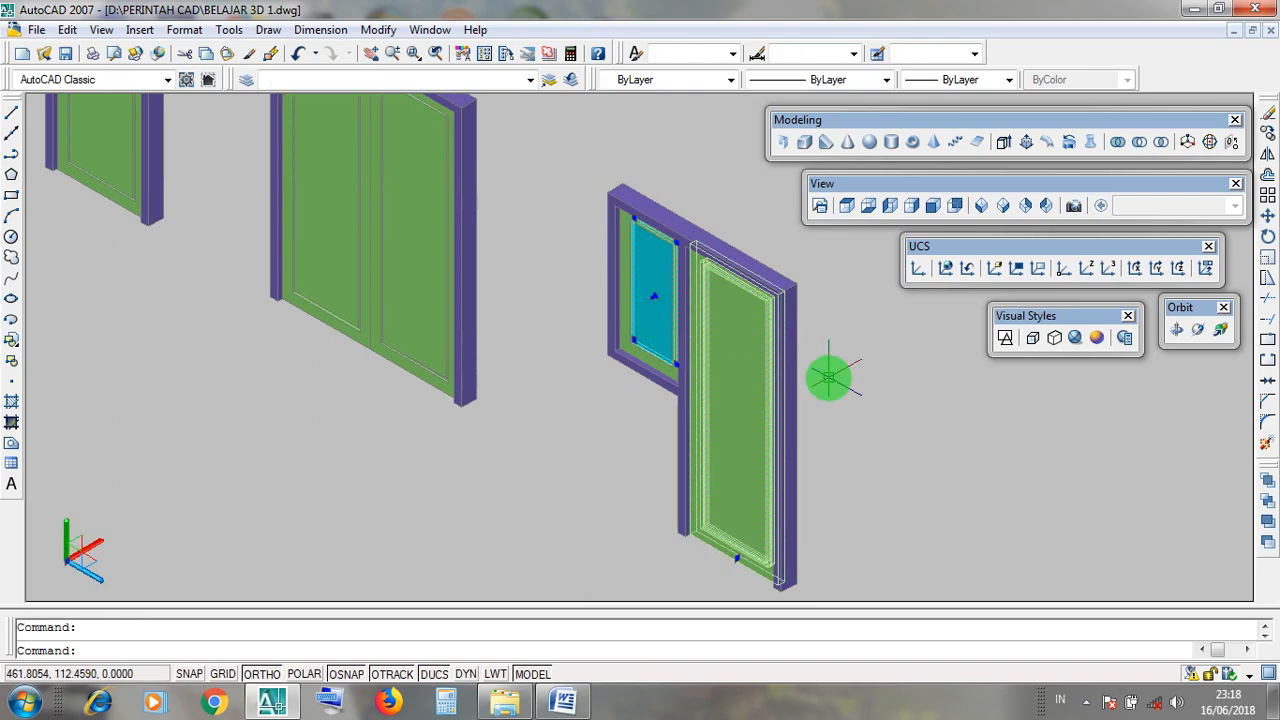
{"action": "key", "text": "Escape"}
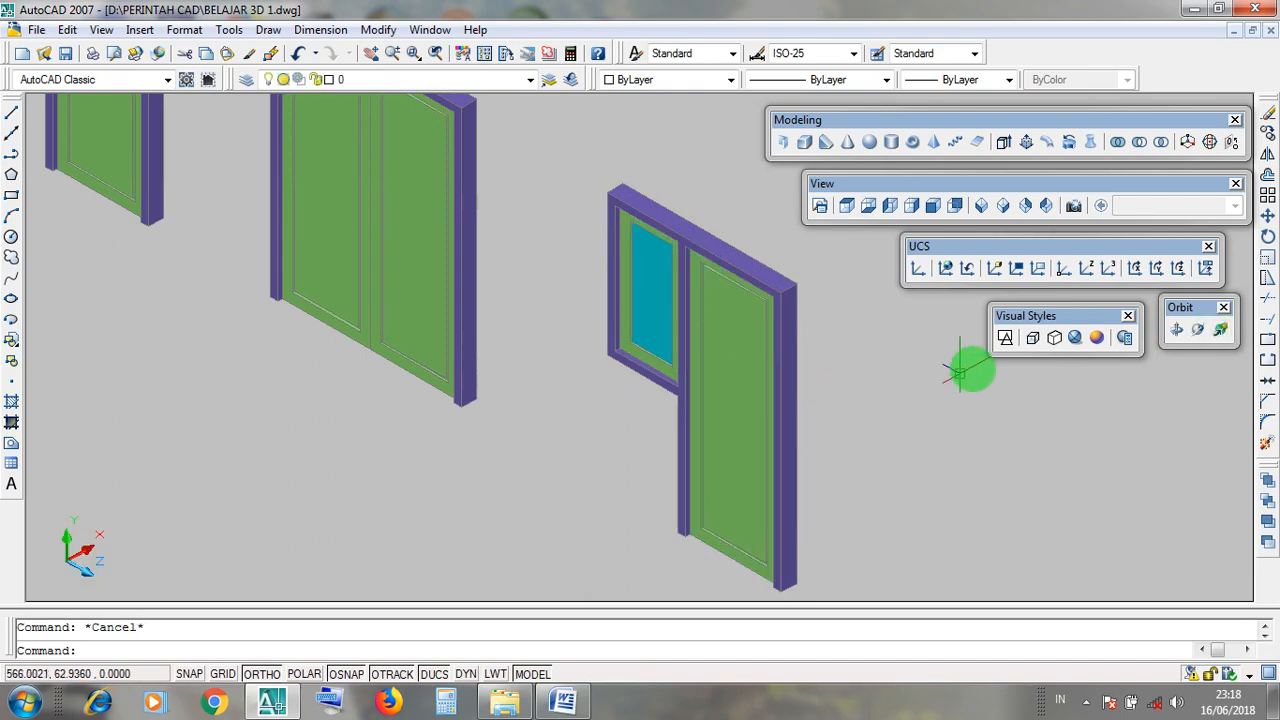
{"action": "left_click", "coordinate": [1197, 330]}
{"action": "left_click_drag", "start_coordinate": [780, 434], "coordinate": [604, 361]}
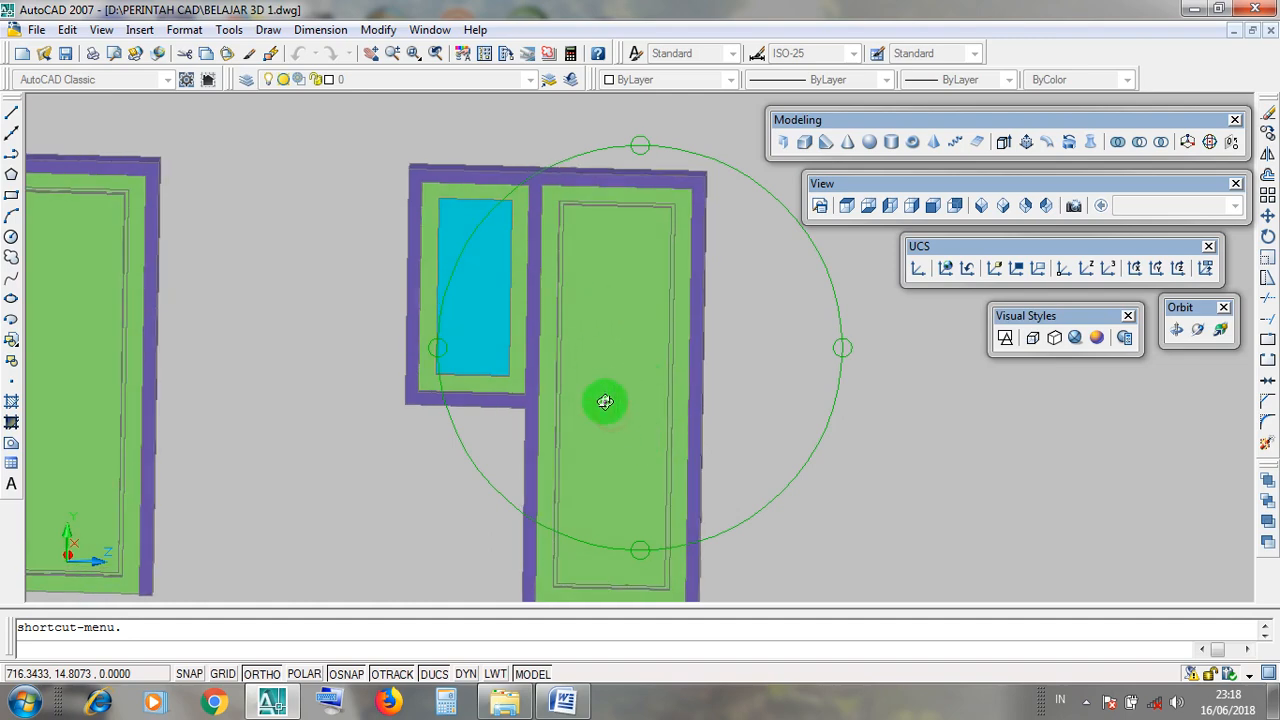
{"action": "left_click_drag", "start_coordinate": [583, 394], "coordinate": [634, 349]}
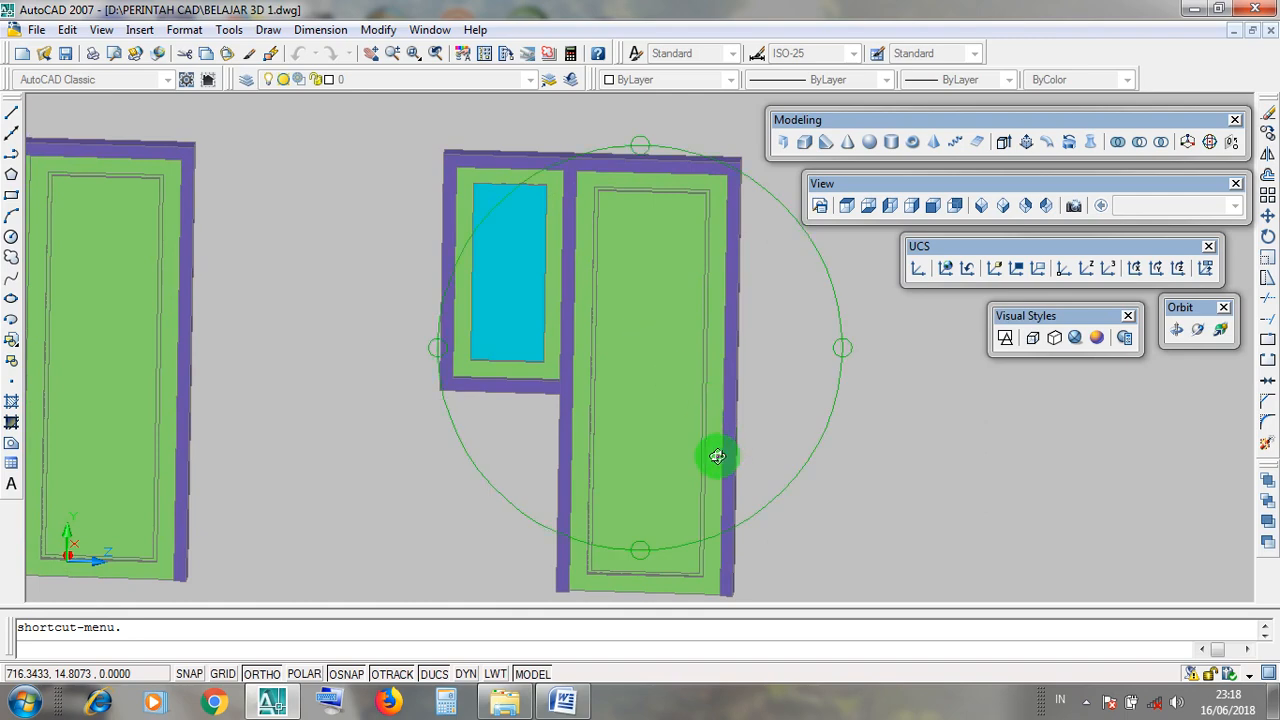
{"action": "left_click_drag", "start_coordinate": [717, 456], "coordinate": [681, 453]}
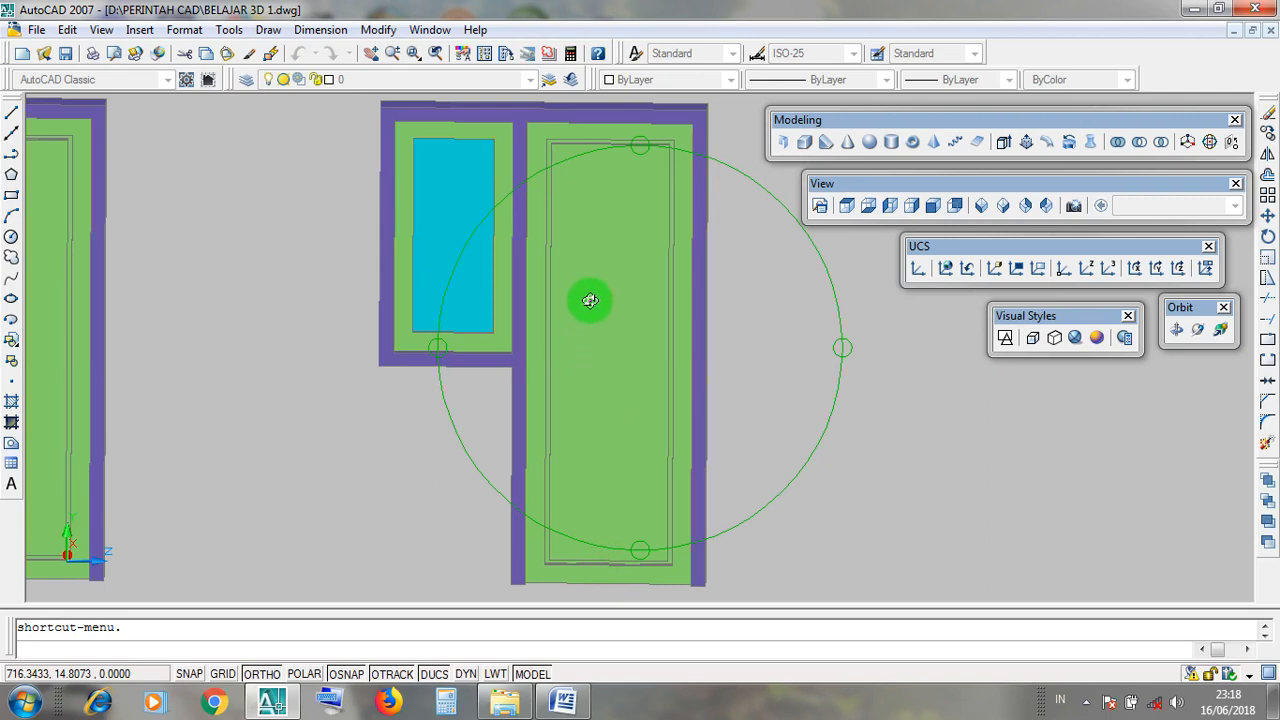
{"action": "left_click_drag", "start_coordinate": [590, 300], "coordinate": [700, 437]}
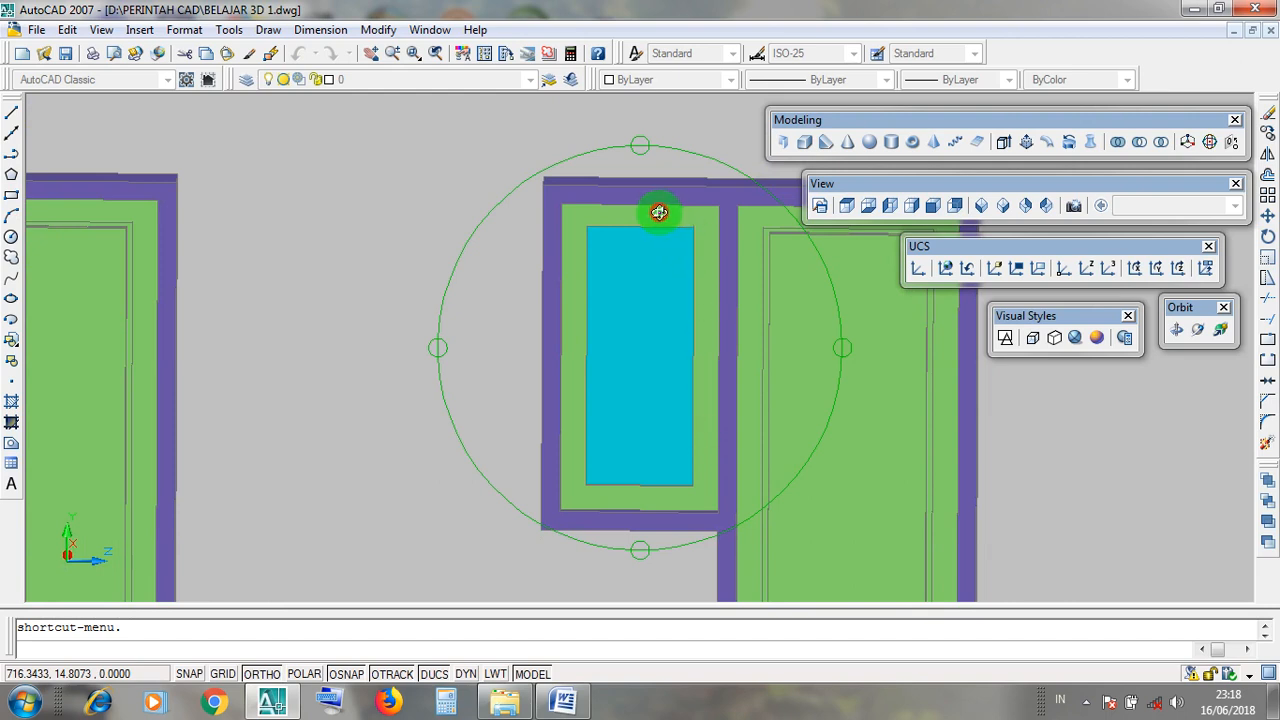
{"action": "left_click_drag", "start_coordinate": [659, 212], "coordinate": [562, 244]}
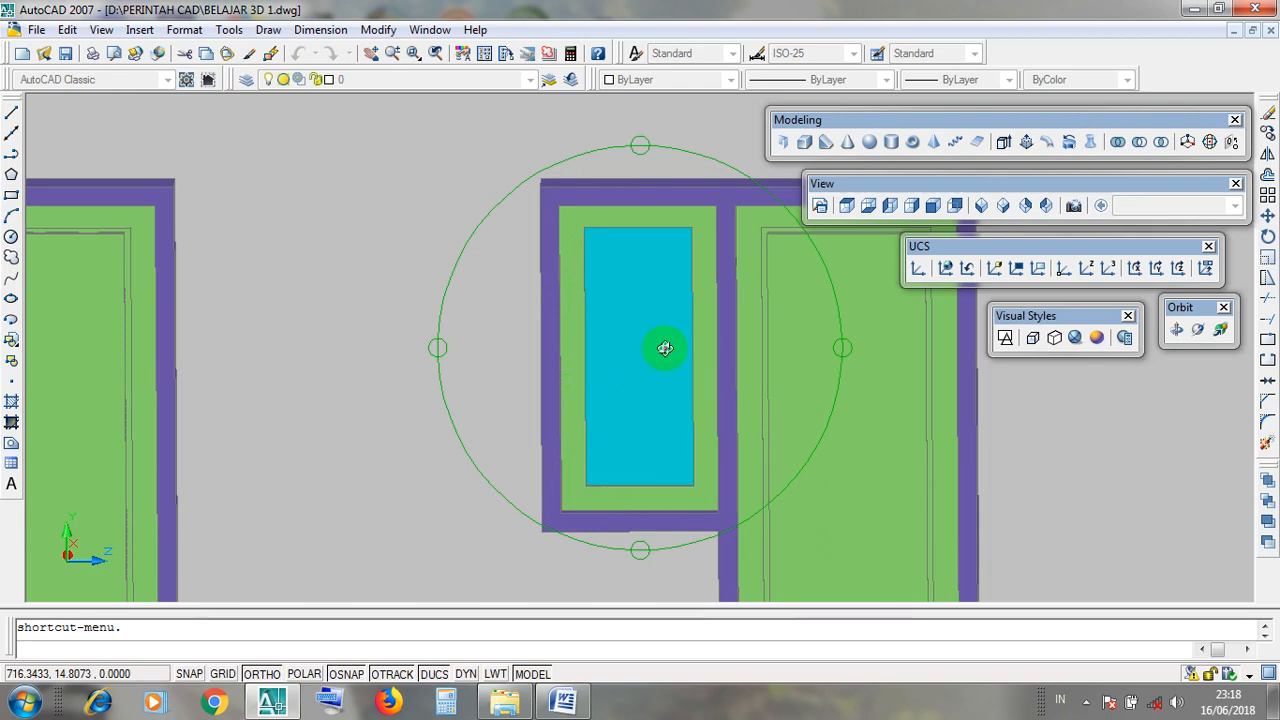
{"action": "scroll", "coordinate": [617, 422], "scroll_direction": "down", "scroll_amount": 2}
{"action": "scroll", "coordinate": [618, 425], "scroll_direction": "down", "scroll_amount": 4}
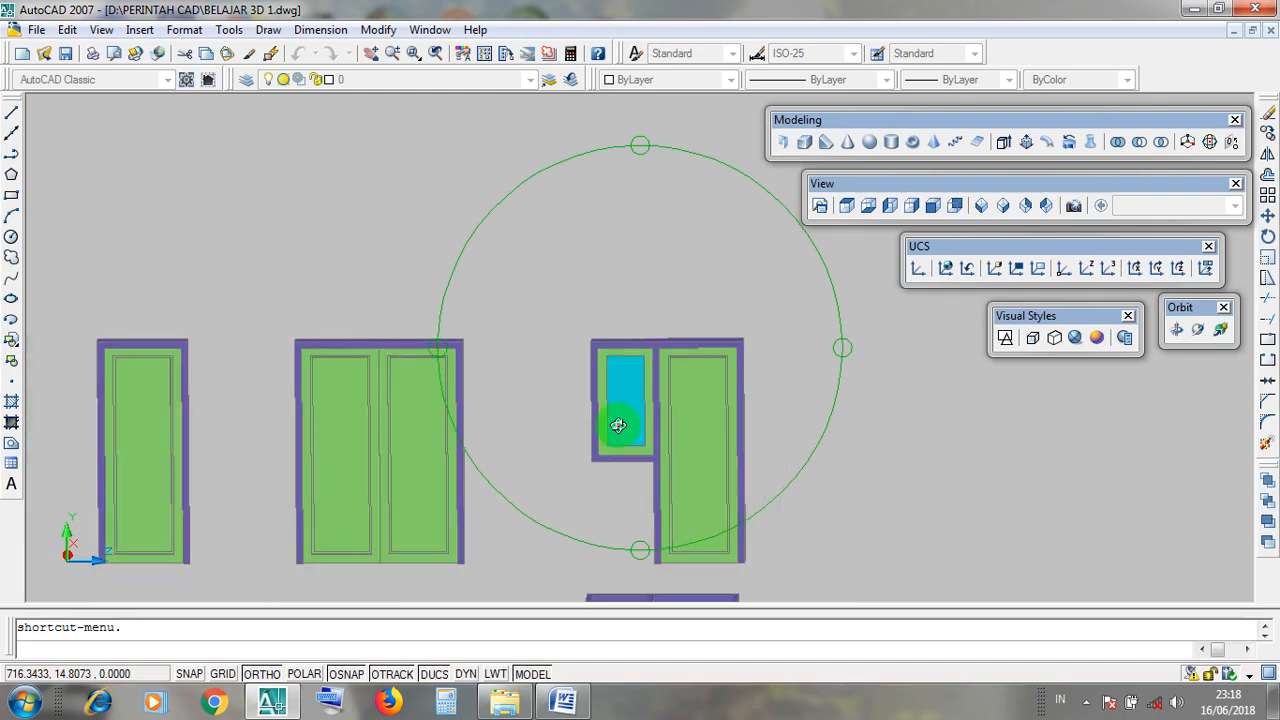
Inspect the unit's separated parts: the glass pane, door panel, two green leaf frames and purple outer frame.
{"action": "left_click_drag", "start_coordinate": [614, 428], "coordinate": [651, 346]}
{"action": "scroll", "coordinate": [642, 376], "scroll_direction": "down", "scroll_amount": 2}
{"action": "scroll", "coordinate": [610, 565], "scroll_direction": "up", "scroll_amount": 5}
{"action": "left_click", "coordinate": [690, 263]}
{"action": "left_click_drag", "start_coordinate": [593, 382], "coordinate": [461, 518]}
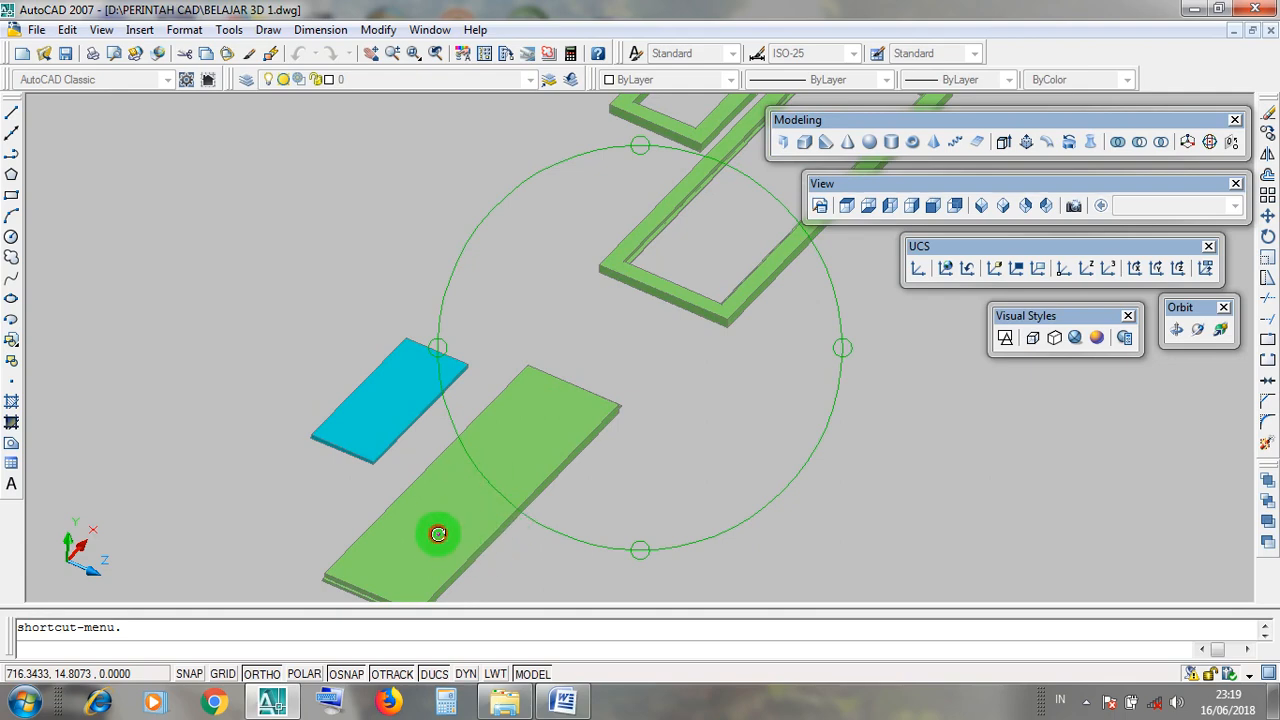
{"action": "left_click_drag", "start_coordinate": [482, 511], "coordinate": [551, 666]}
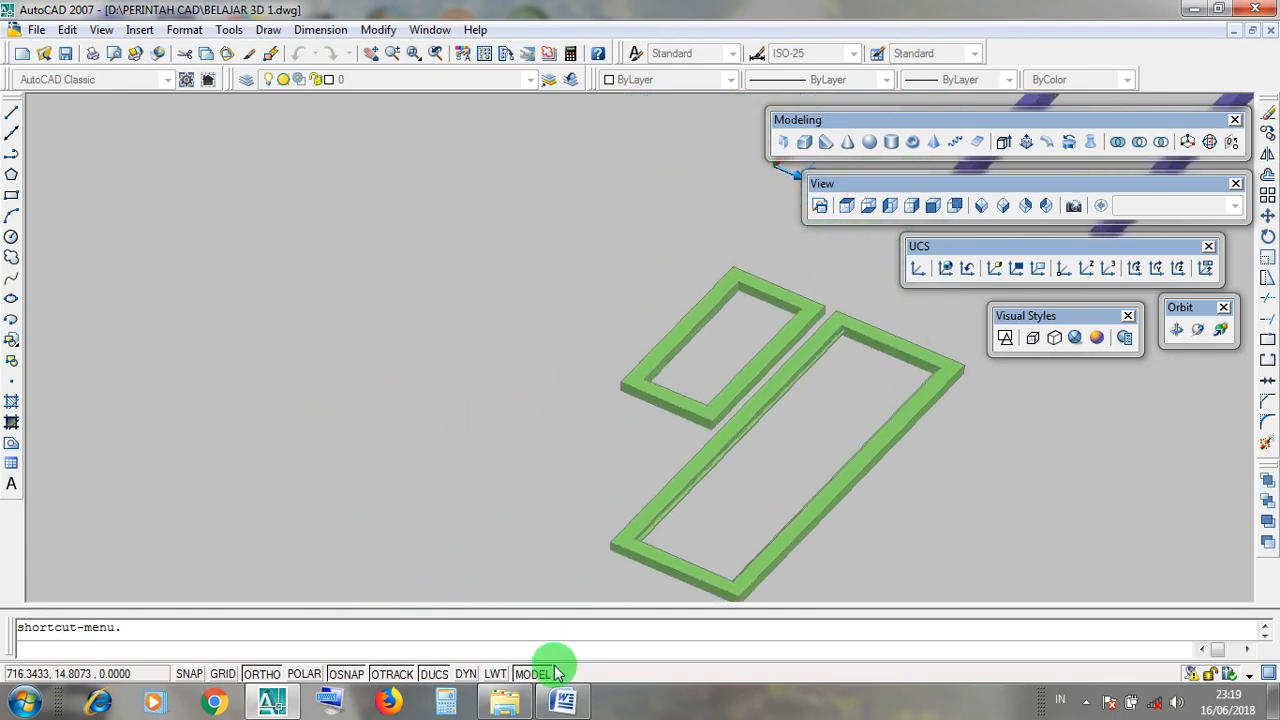
{"action": "left_click_drag", "start_coordinate": [674, 391], "coordinate": [668, 424]}
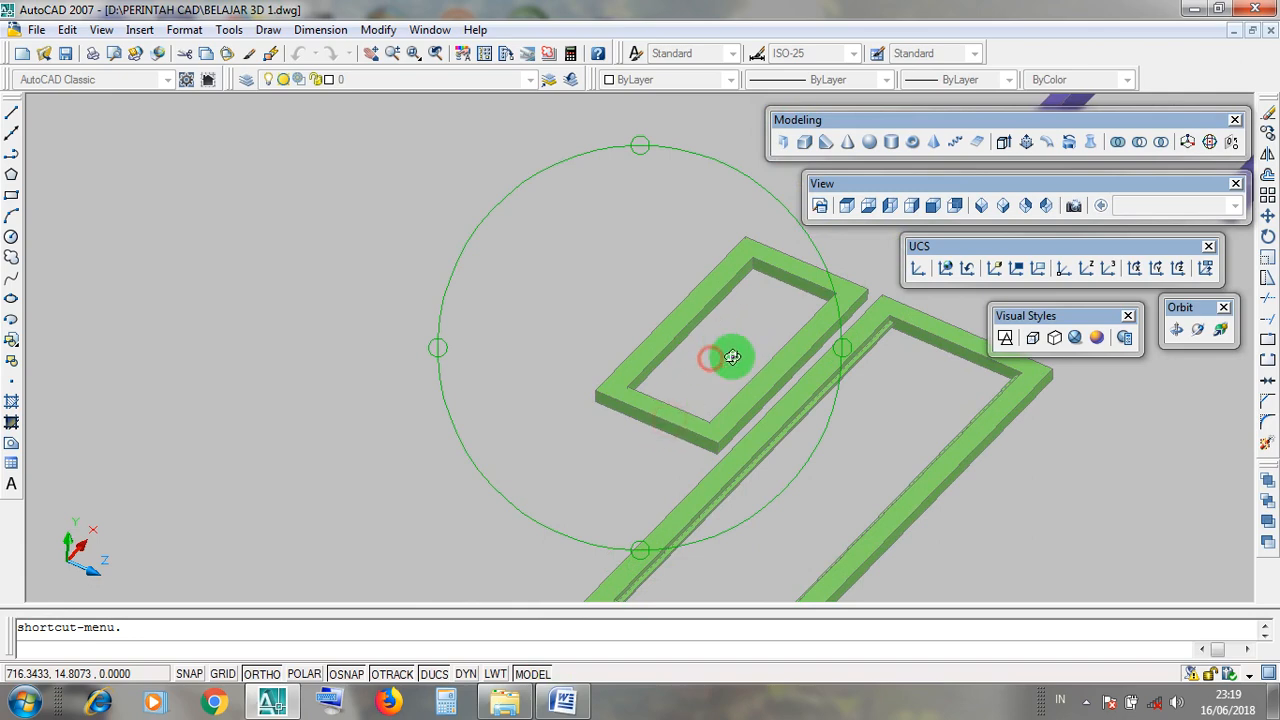
{"action": "left_click_drag", "start_coordinate": [717, 357], "coordinate": [726, 289]}
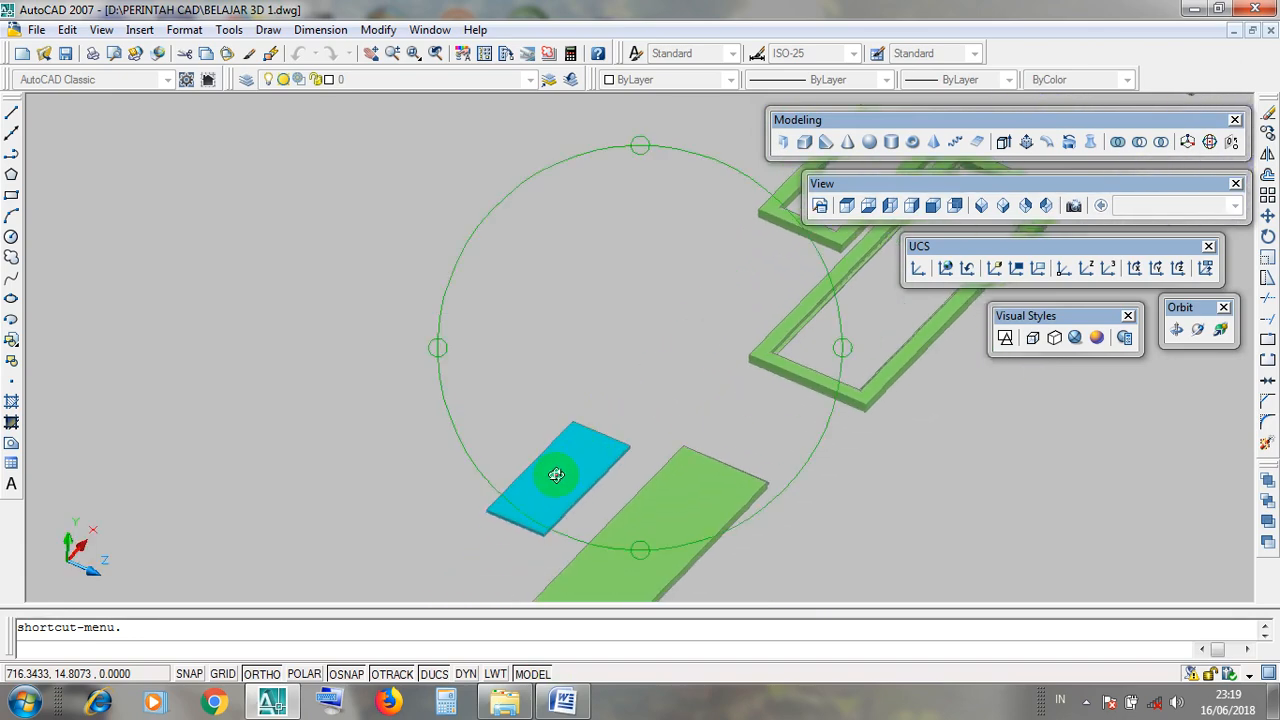
{"action": "left_click_drag", "start_coordinate": [584, 465], "coordinate": [755, 340]}
{"action": "scroll", "coordinate": [568, 491], "scroll_direction": "down", "scroll_amount": 1}
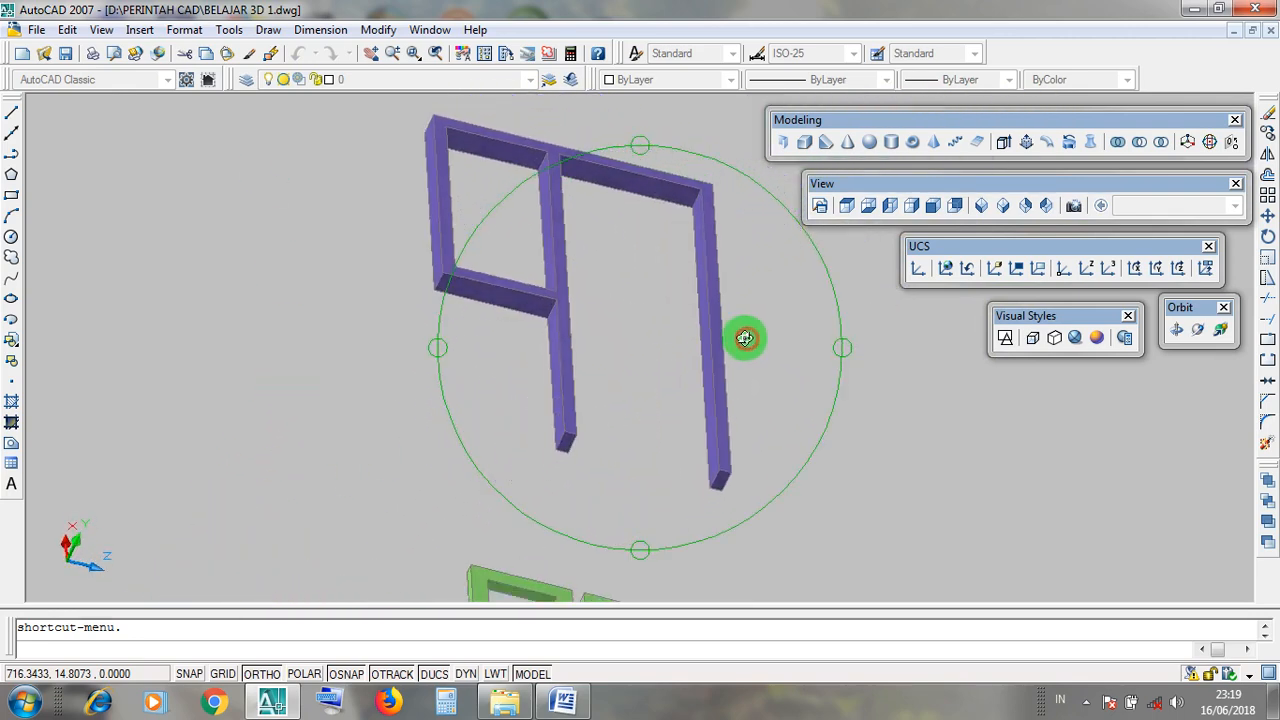
Examine the two long vertical door posts of the purple outer frame from the front.
{"action": "middle_click_drag", "start_coordinate": [653, 334], "coordinate": [610, 407]}
{"action": "left_click_drag", "start_coordinate": [610, 407], "coordinate": [732, 443]}
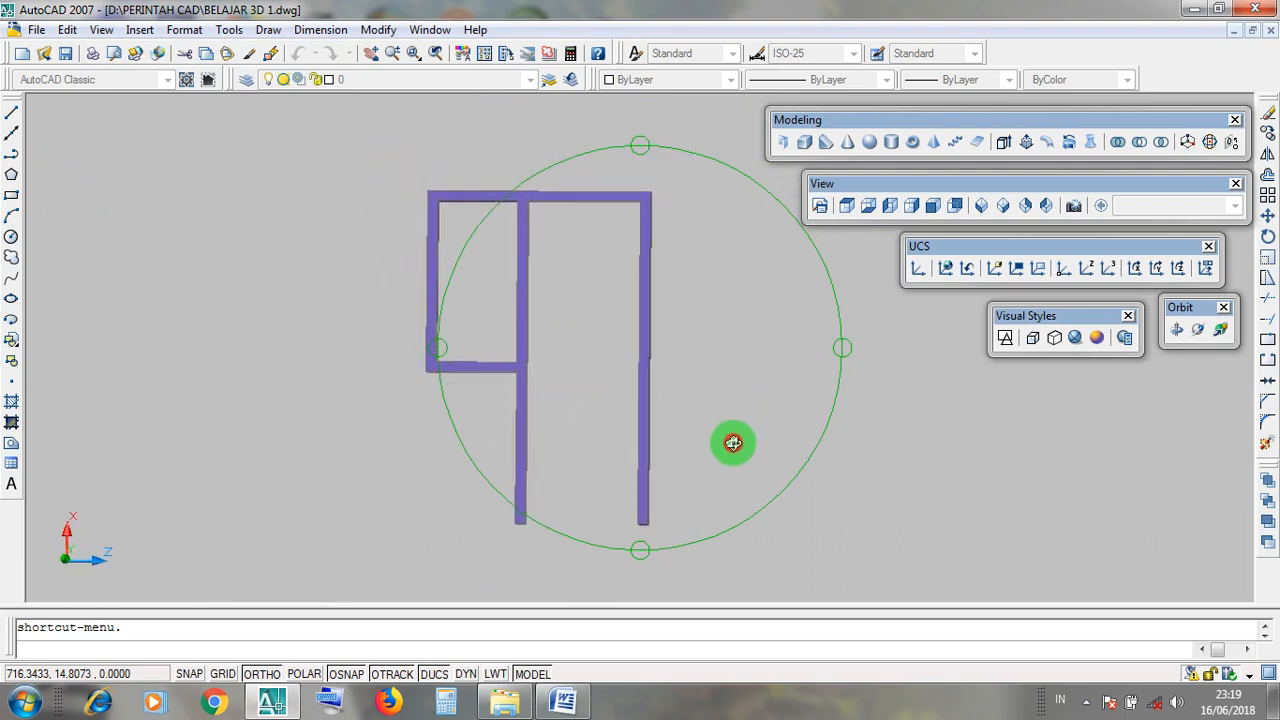
{"action": "left_click_drag", "start_coordinate": [639, 443], "coordinate": [683, 443]}
{"action": "left_click", "coordinate": [653, 389]}
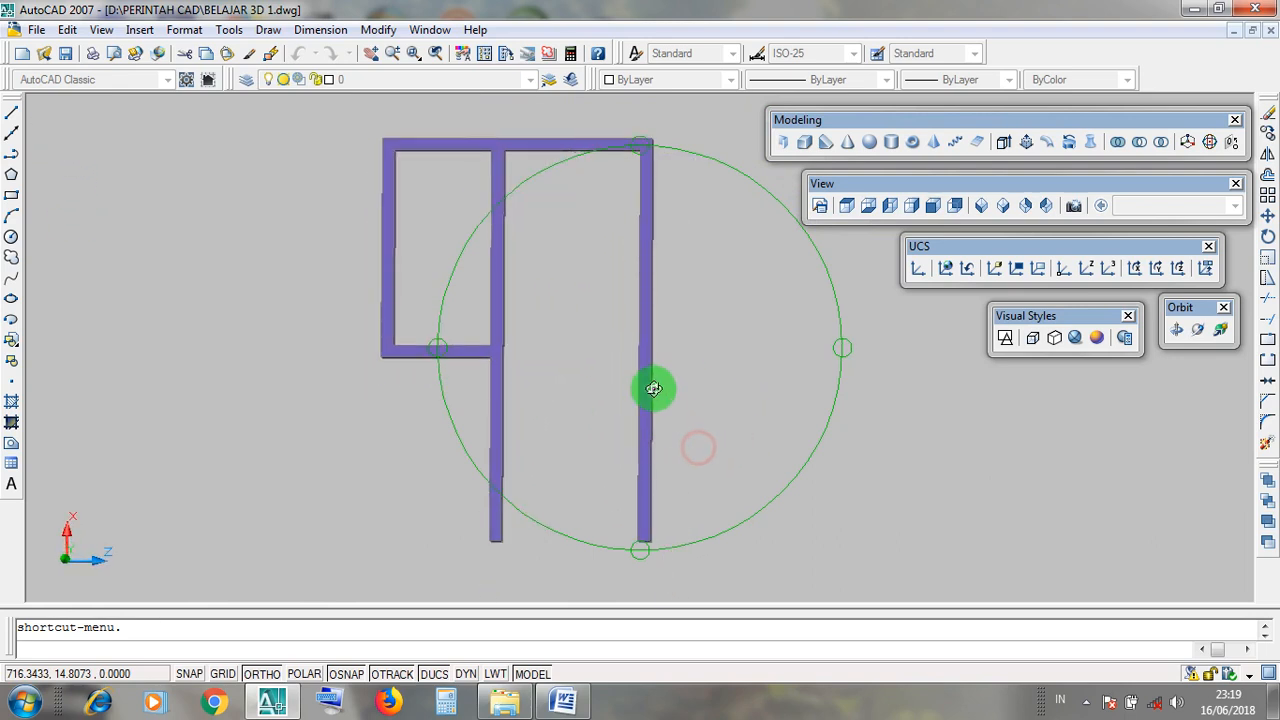
{"action": "left_click", "coordinate": [646, 204]}
{"action": "left_click", "coordinate": [648, 154]}
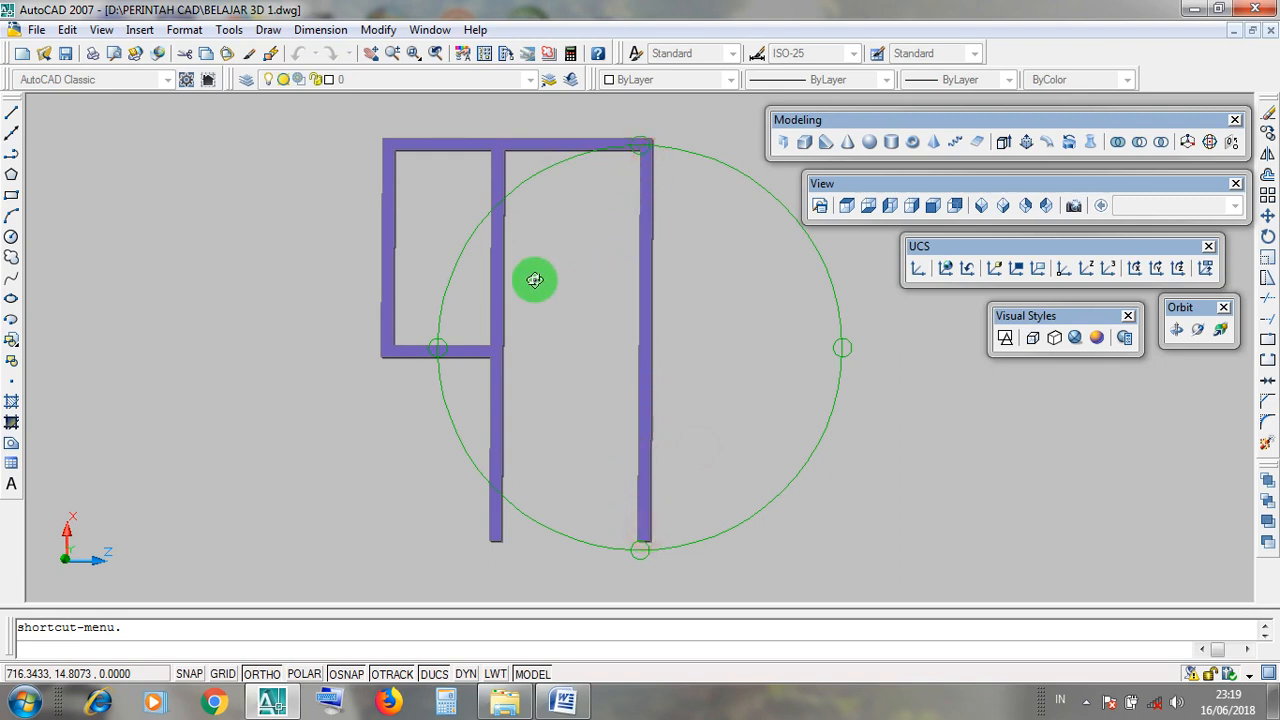
{"action": "left_click", "coordinate": [496, 538]}
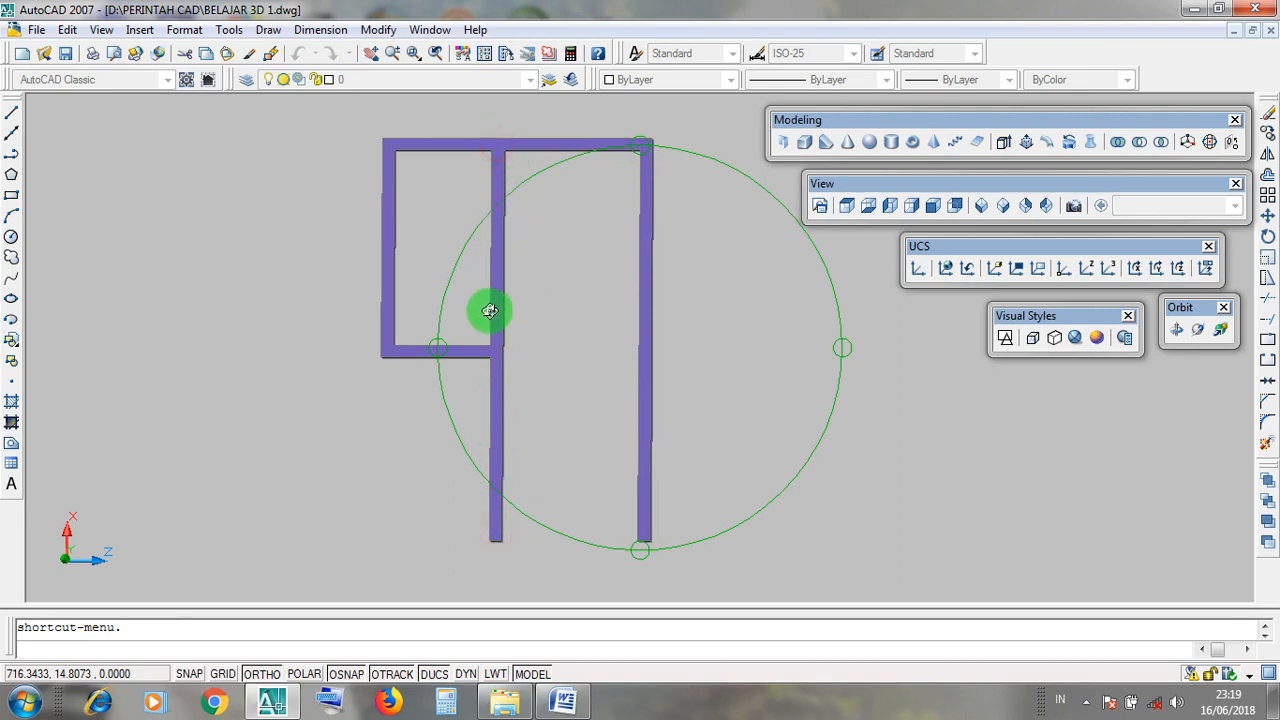
{"action": "left_click_drag", "start_coordinate": [497, 530], "coordinate": [496, 522]}
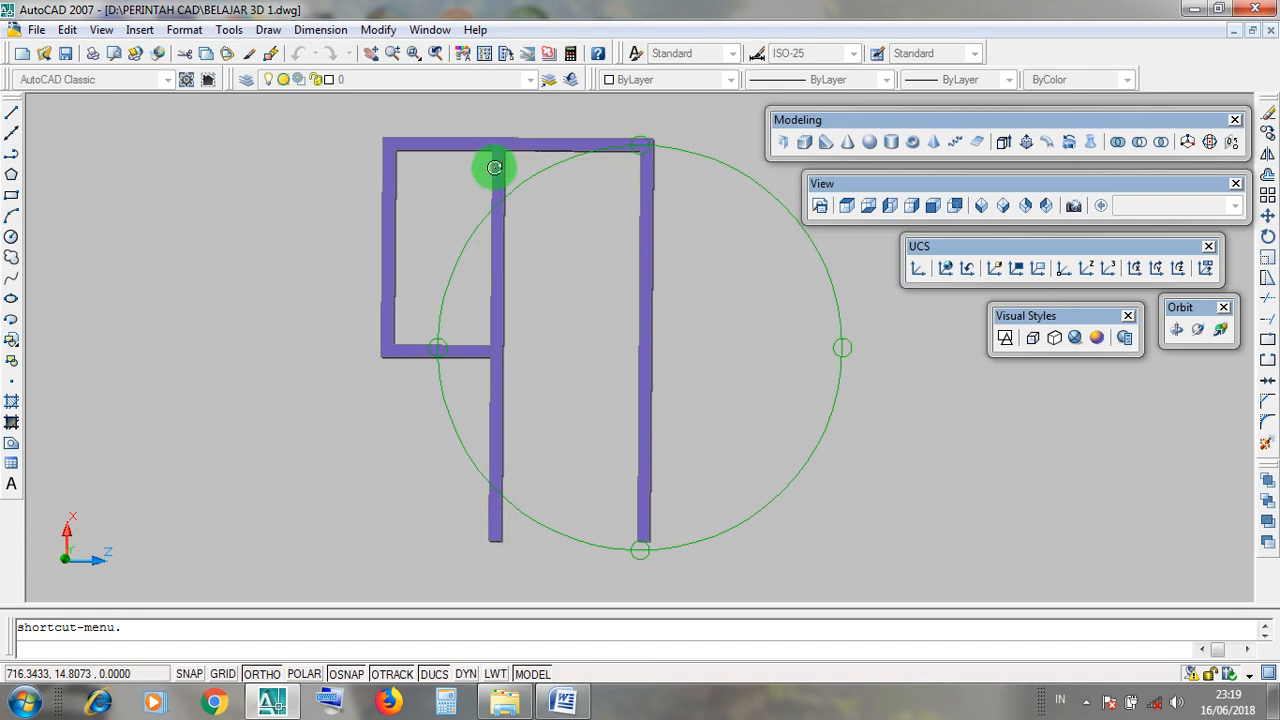
Examine the purple frame's short window post, its full-width head beam and the rail below the window opening.
{"action": "left_click_drag", "start_coordinate": [443, 234], "coordinate": [513, 289]}
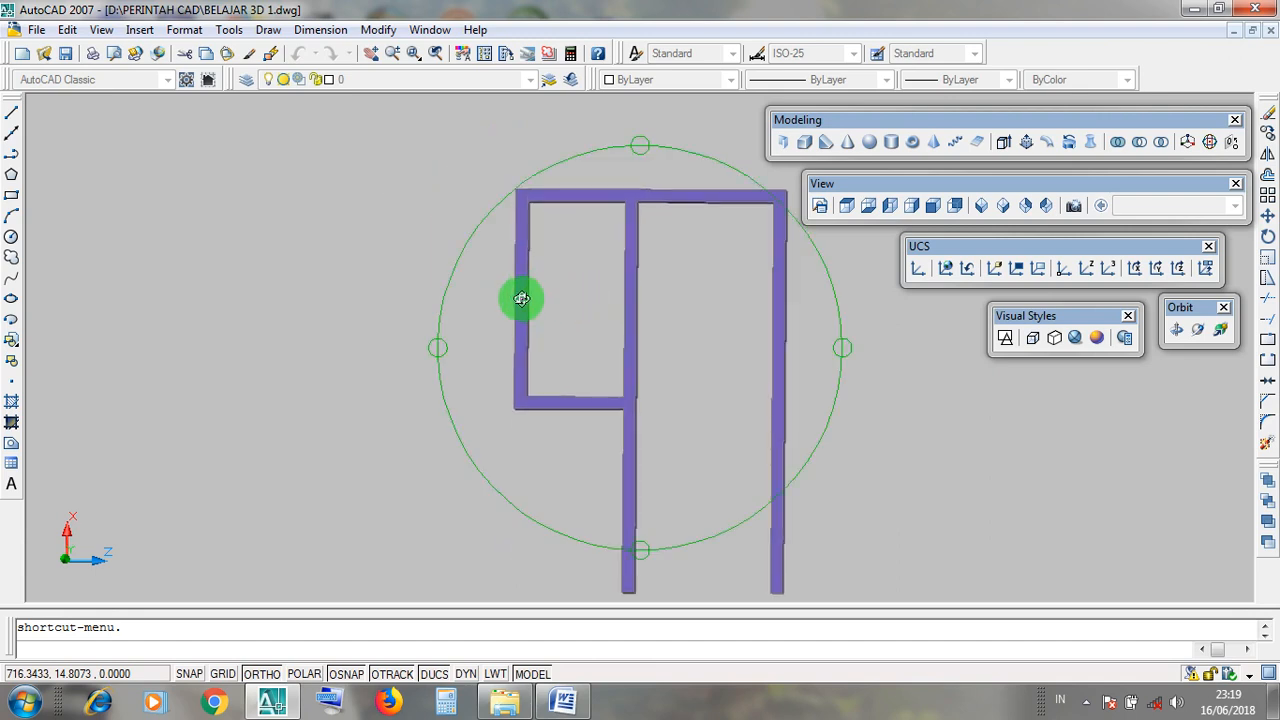
{"action": "left_click", "coordinate": [521, 298]}
{"action": "left_click", "coordinate": [523, 191]}
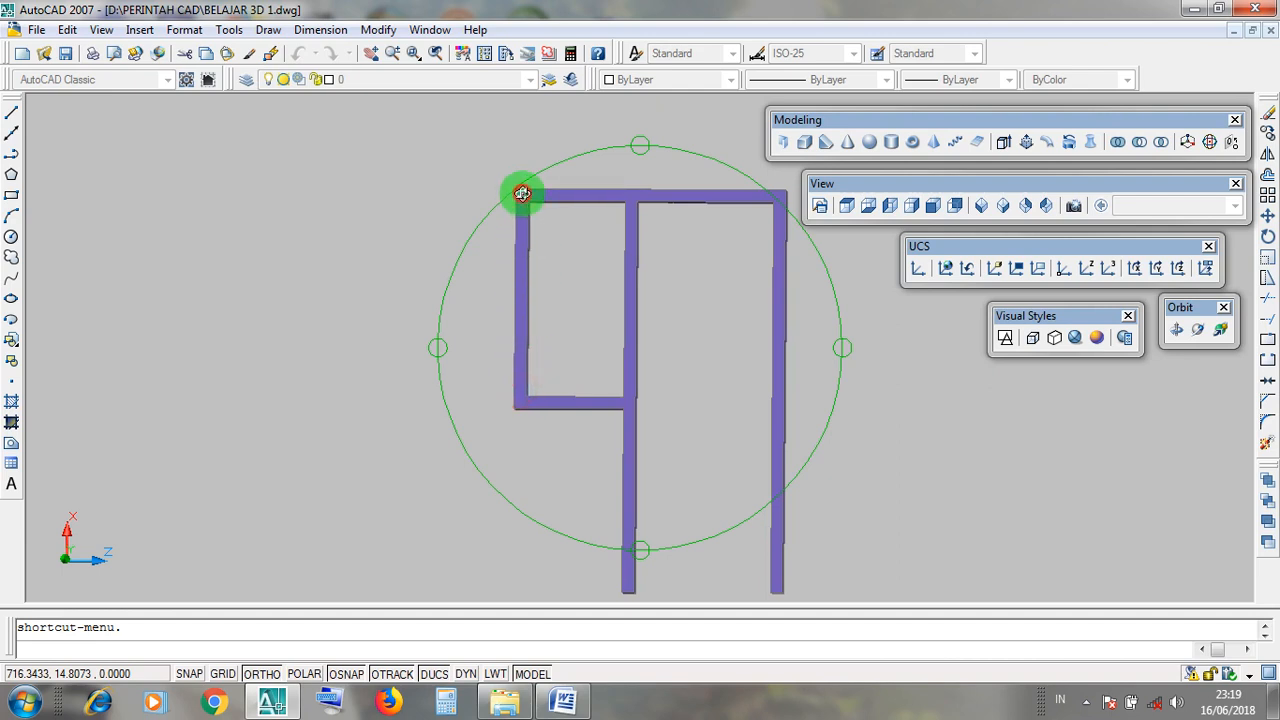
{"action": "left_click_drag", "start_coordinate": [523, 363], "coordinate": [484, 390]}
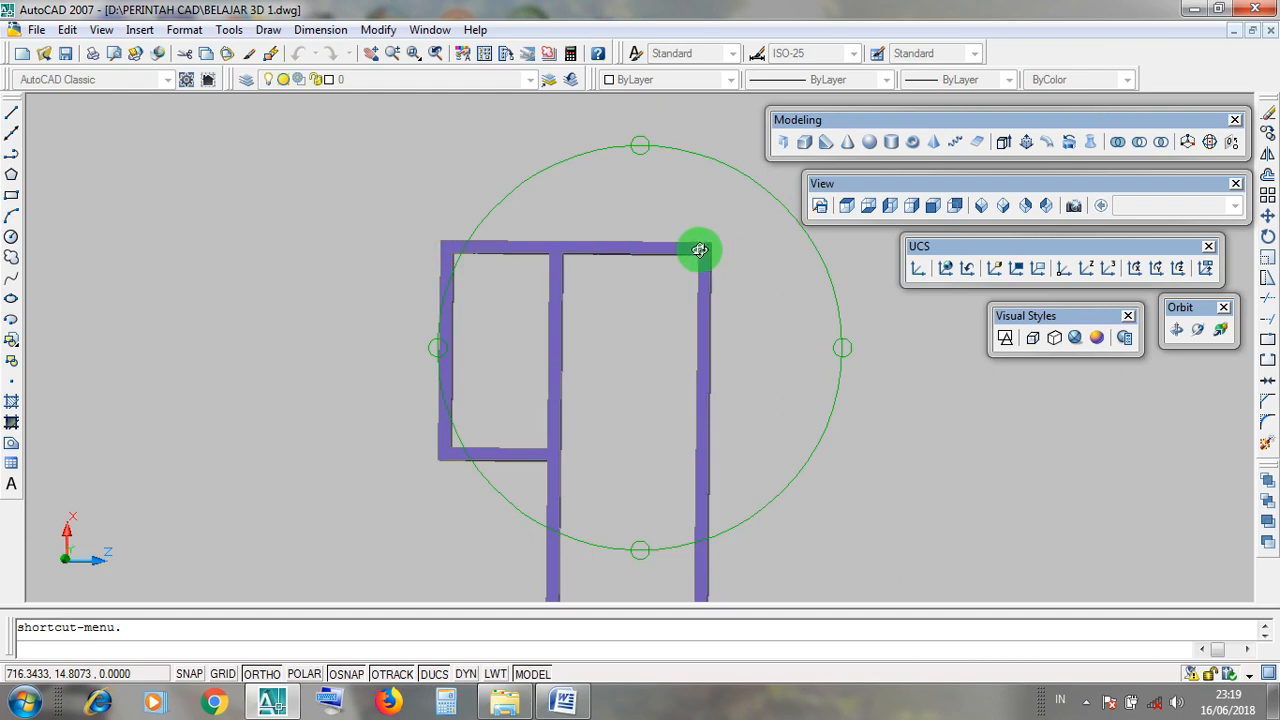
{"action": "left_click", "coordinate": [446, 246]}
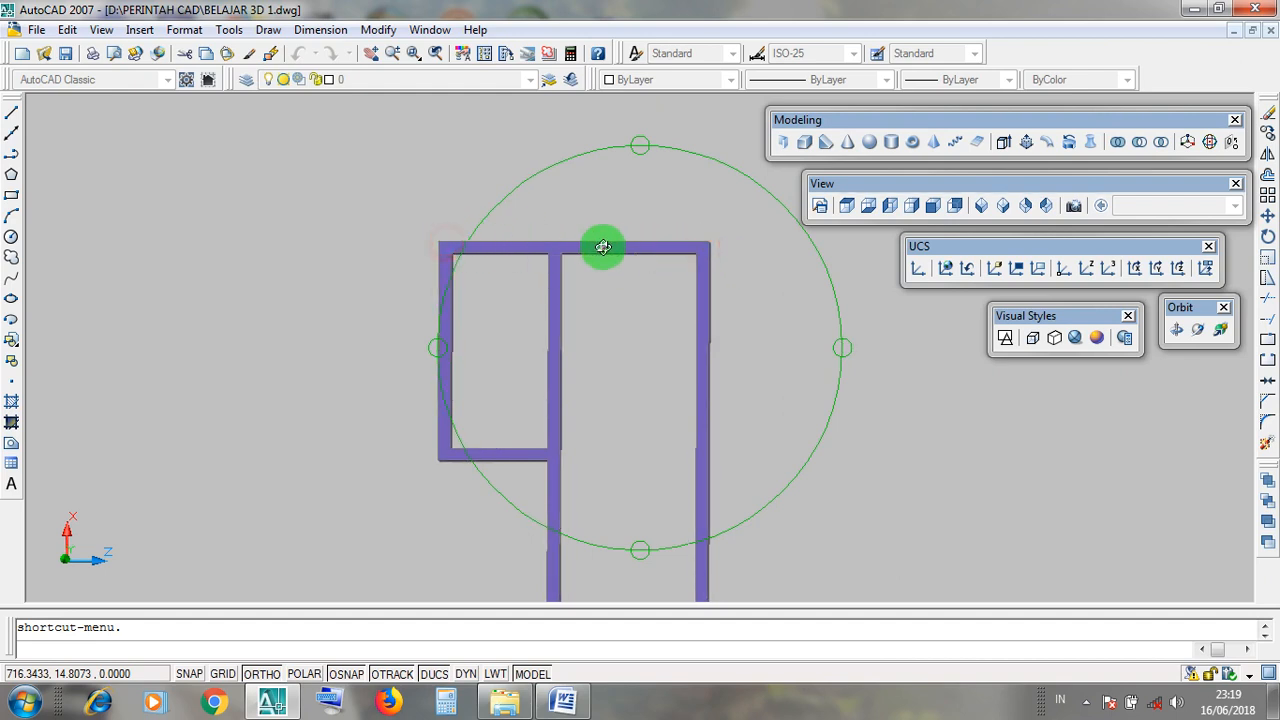
{"action": "left_click", "coordinate": [621, 322]}
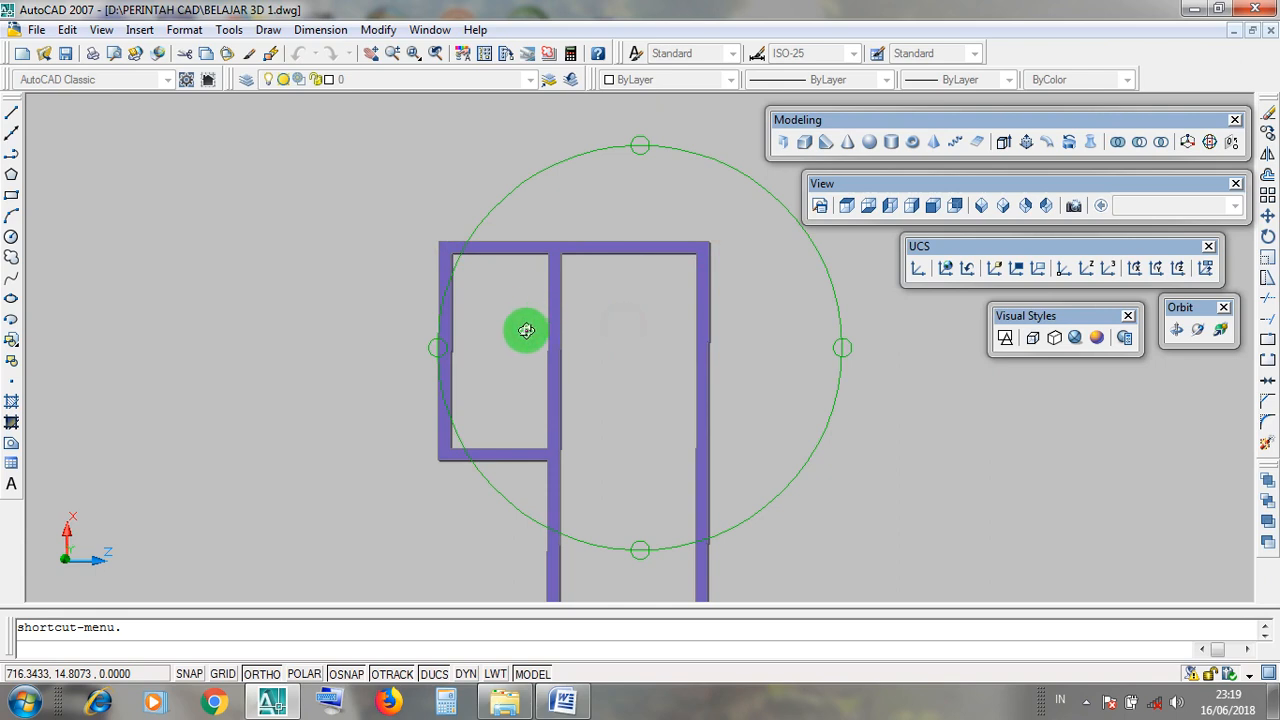
{"action": "left_click_drag", "start_coordinate": [526, 331], "coordinate": [557, 471]}
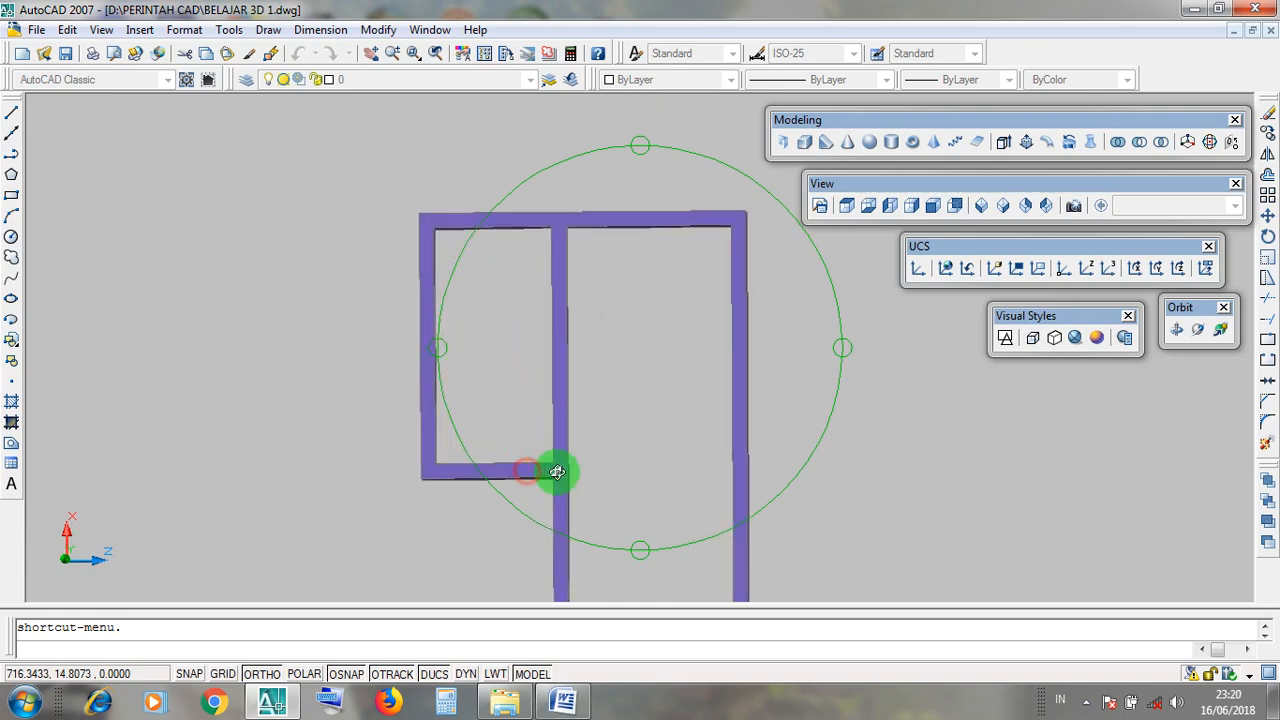
{"action": "left_click_drag", "start_coordinate": [425, 476], "coordinate": [443, 475]}
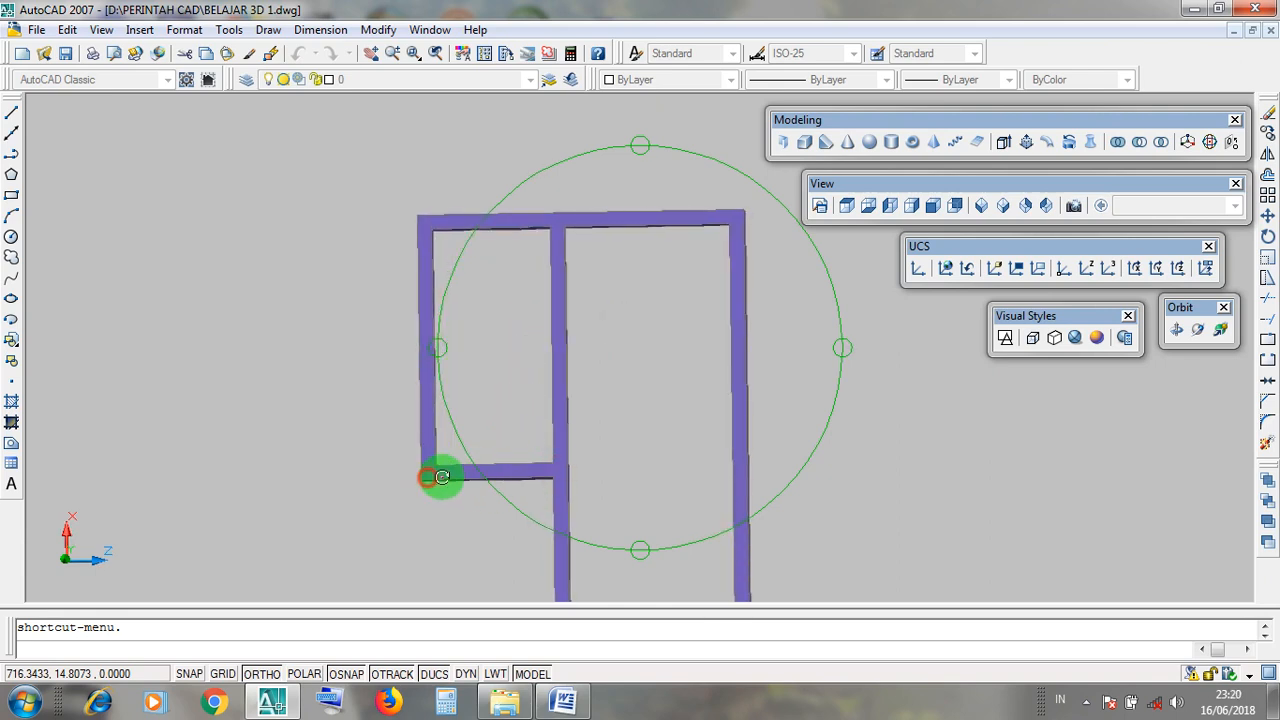
{"action": "left_click", "coordinate": [560, 472]}
Examine the green window and door leaf frames, the blue glass pane and the green door panel, then all parts together.
{"action": "left_click_drag", "start_coordinate": [534, 423], "coordinate": [608, 438]}
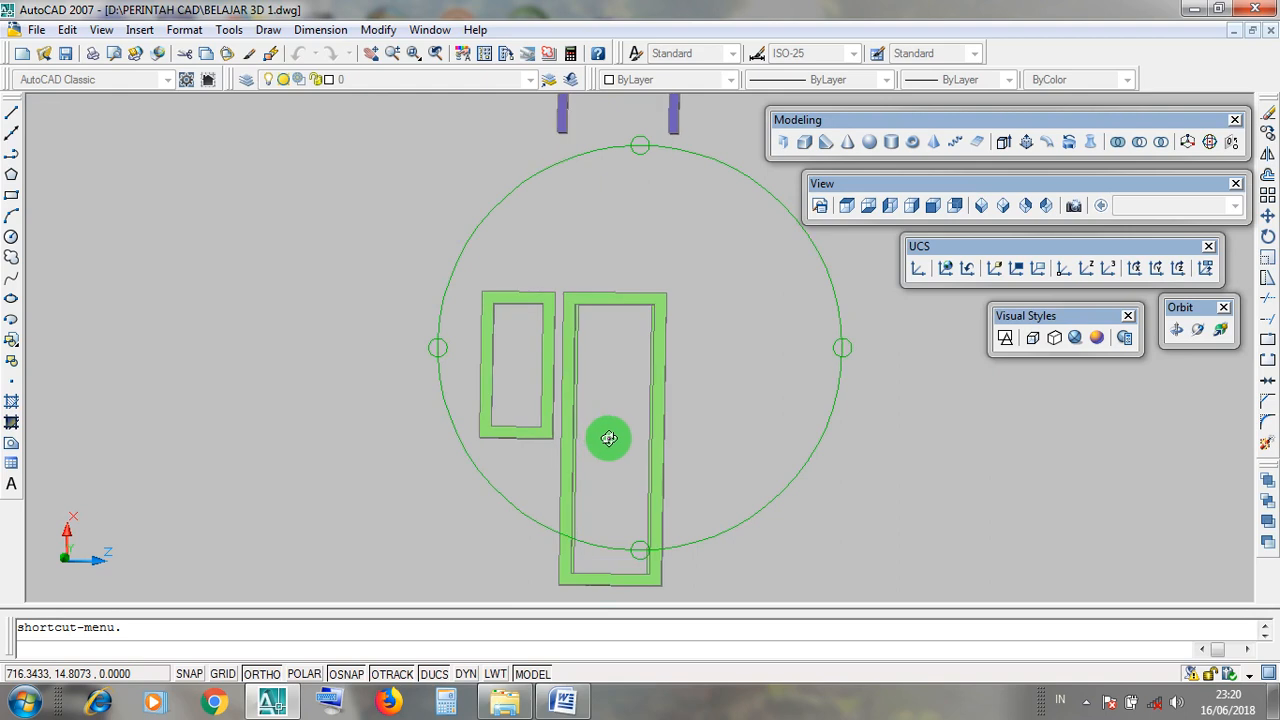
{"action": "left_click", "coordinate": [609, 438]}
{"action": "left_click", "coordinate": [514, 386]}
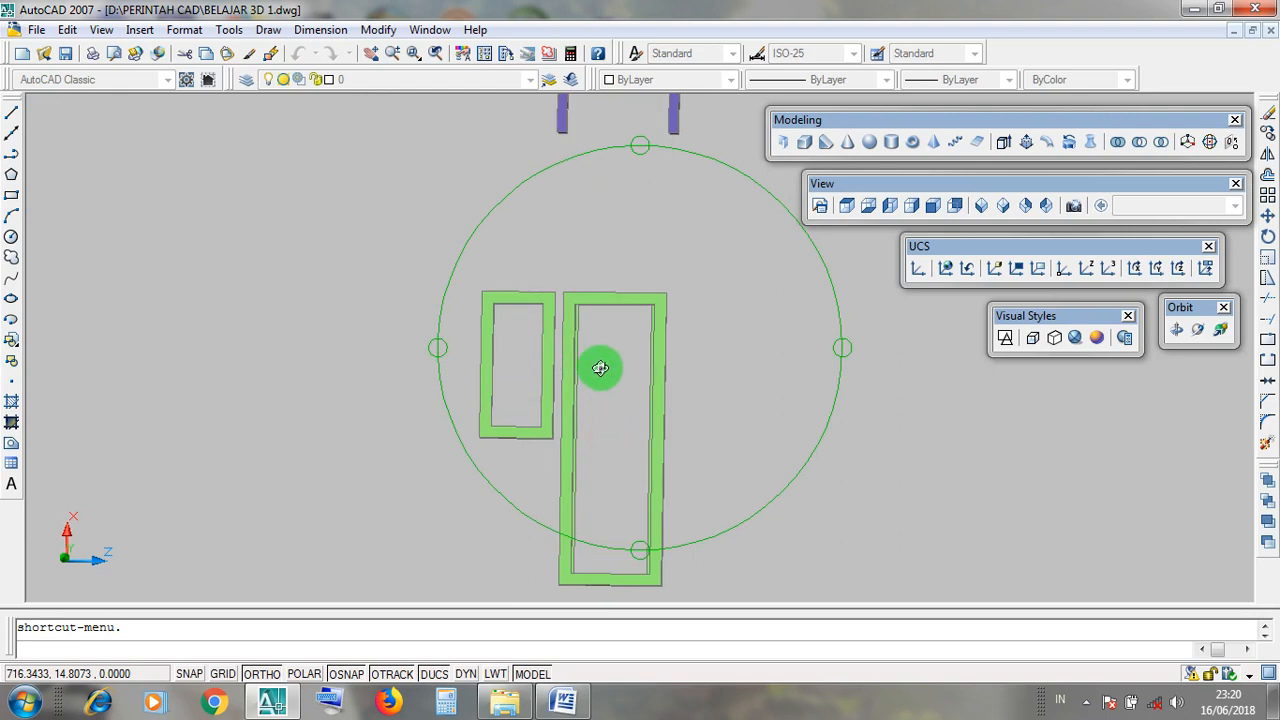
{"action": "mouse_move", "coordinate": [600, 368]}
{"action": "left_mouse_down"}
{"action": "mouse_move", "coordinate": [606, 349]}
{"action": "mouse_move", "coordinate": [606, 457]}
{"action": "mouse_move", "coordinate": [620, 286]}
{"action": "mouse_move", "coordinate": [651, 429]}
{"action": "mouse_move", "coordinate": [671, 389]}
{"action": "mouse_move", "coordinate": [609, 391]}
{"action": "mouse_move", "coordinate": [614, 417]}
{"action": "left_mouse_up"}
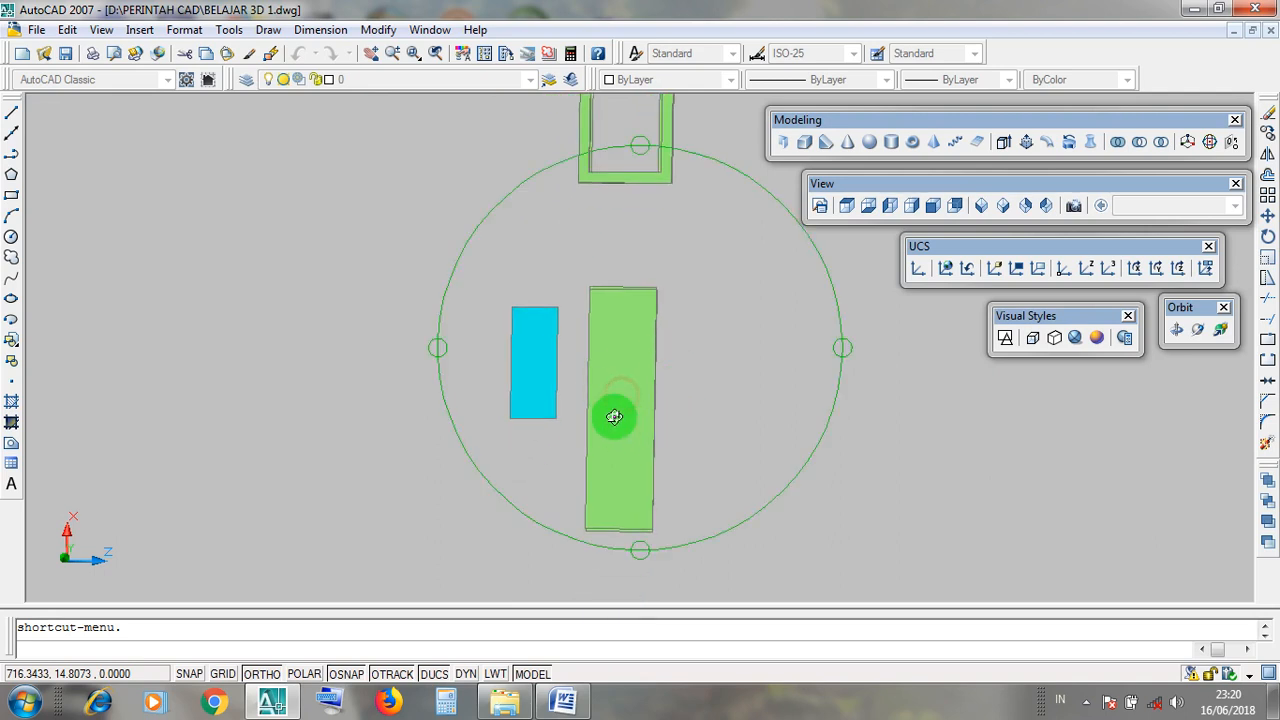
{"action": "middle_click_drag", "start_coordinate": [620, 394], "coordinate": [654, 438]}
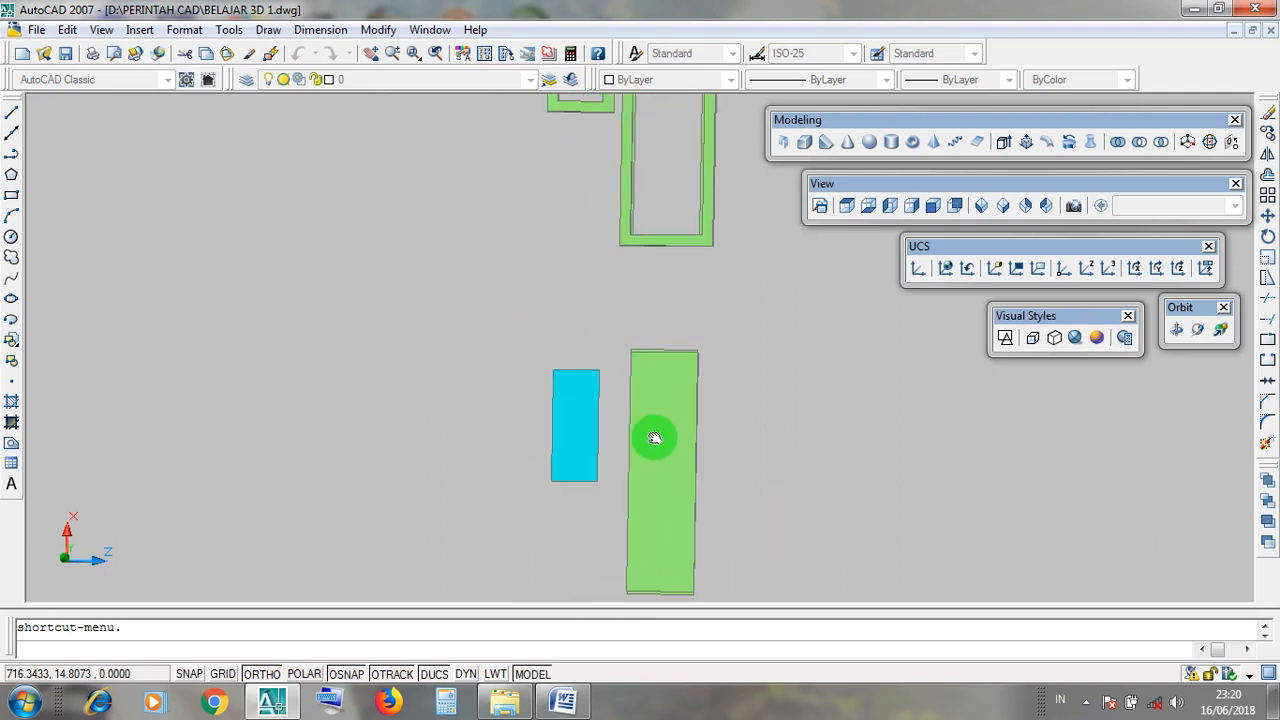
{"action": "left_click_drag", "start_coordinate": [654, 438], "coordinate": [608, 297]}
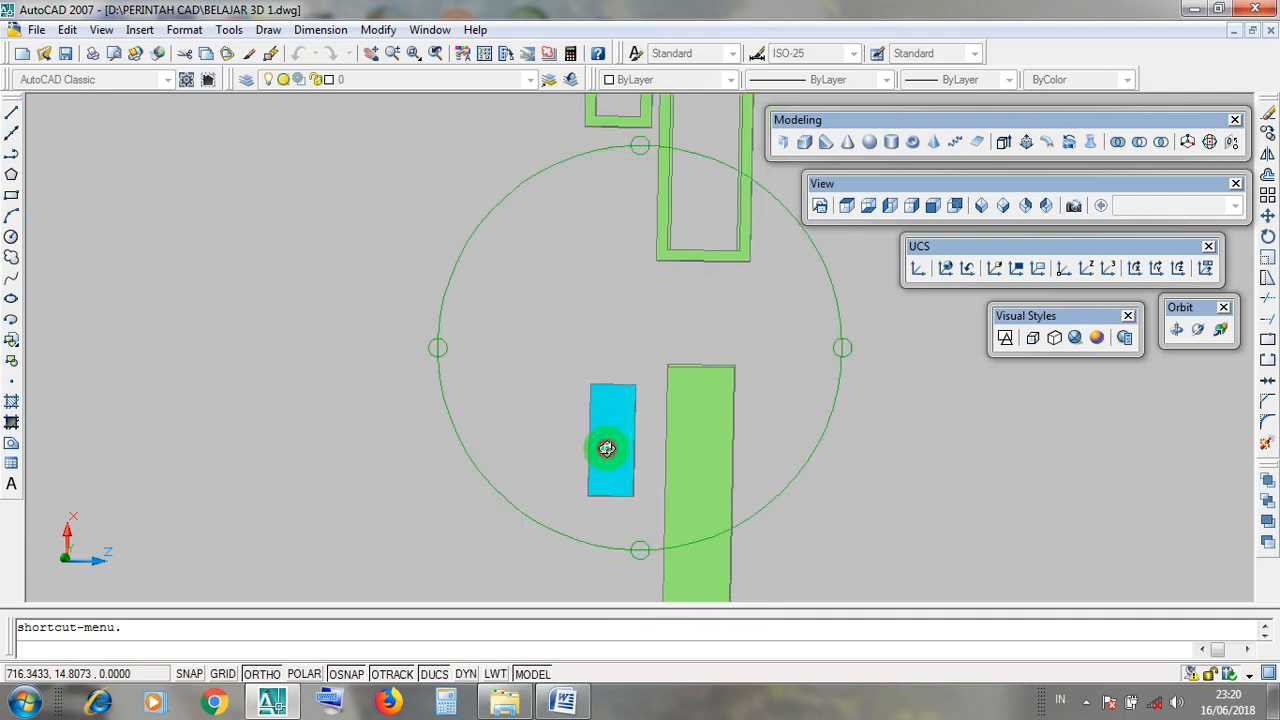
{"action": "left_click_drag", "start_coordinate": [607, 449], "coordinate": [710, 397]}
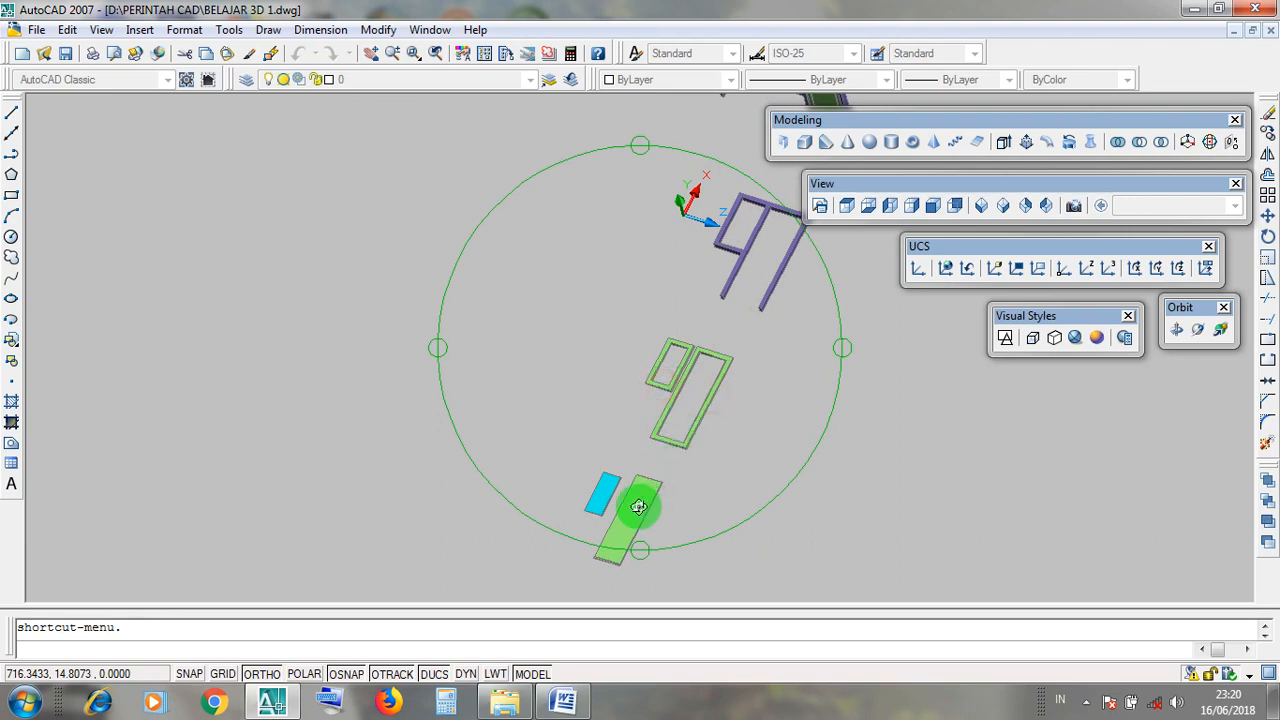
{"action": "left_click_drag", "start_coordinate": [600, 498], "coordinate": [379, 420]}
{"action": "left_click_drag", "start_coordinate": [840, 389], "coordinate": [846, 414]}
Minimize the BELAJAR 3D 1 drawing and open LATIHAN GAMBAR 3D from the Documents library in a maximized drawing window.
{"action": "left_click", "coordinate": [1234, 30]}
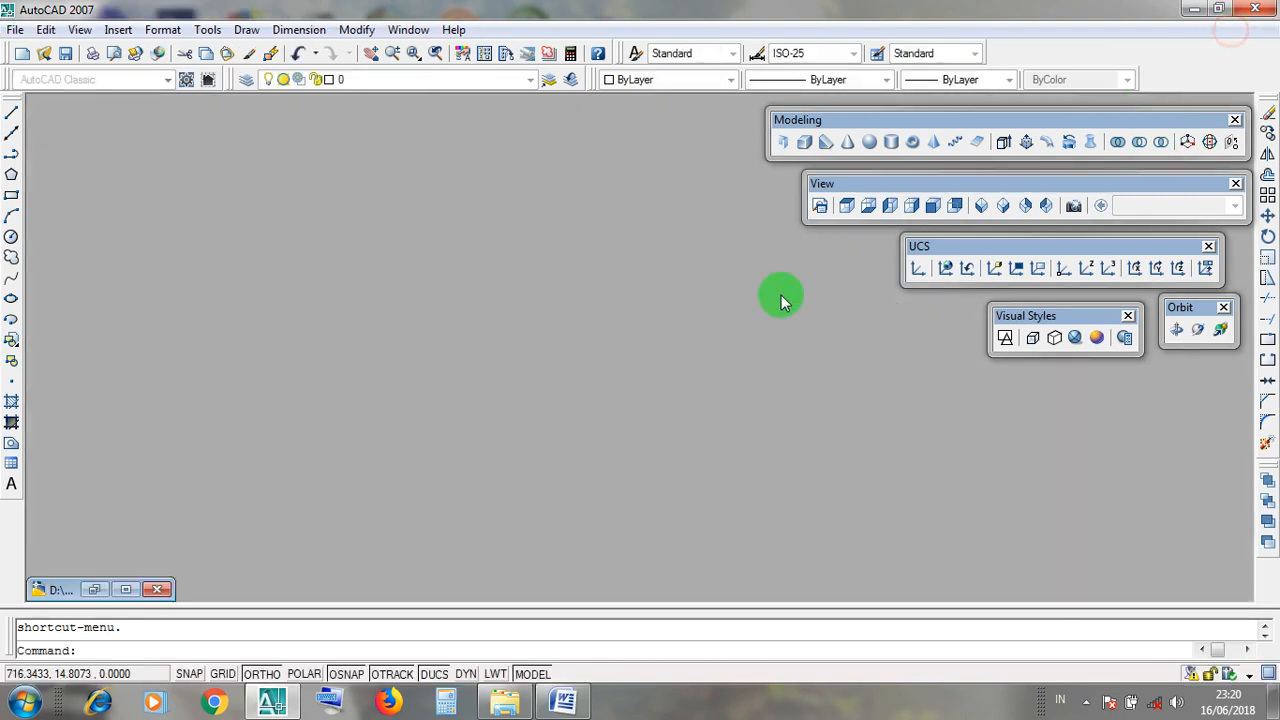
{"action": "left_click", "coordinate": [1193, 12]}
{"action": "left_click", "coordinate": [504, 702]}
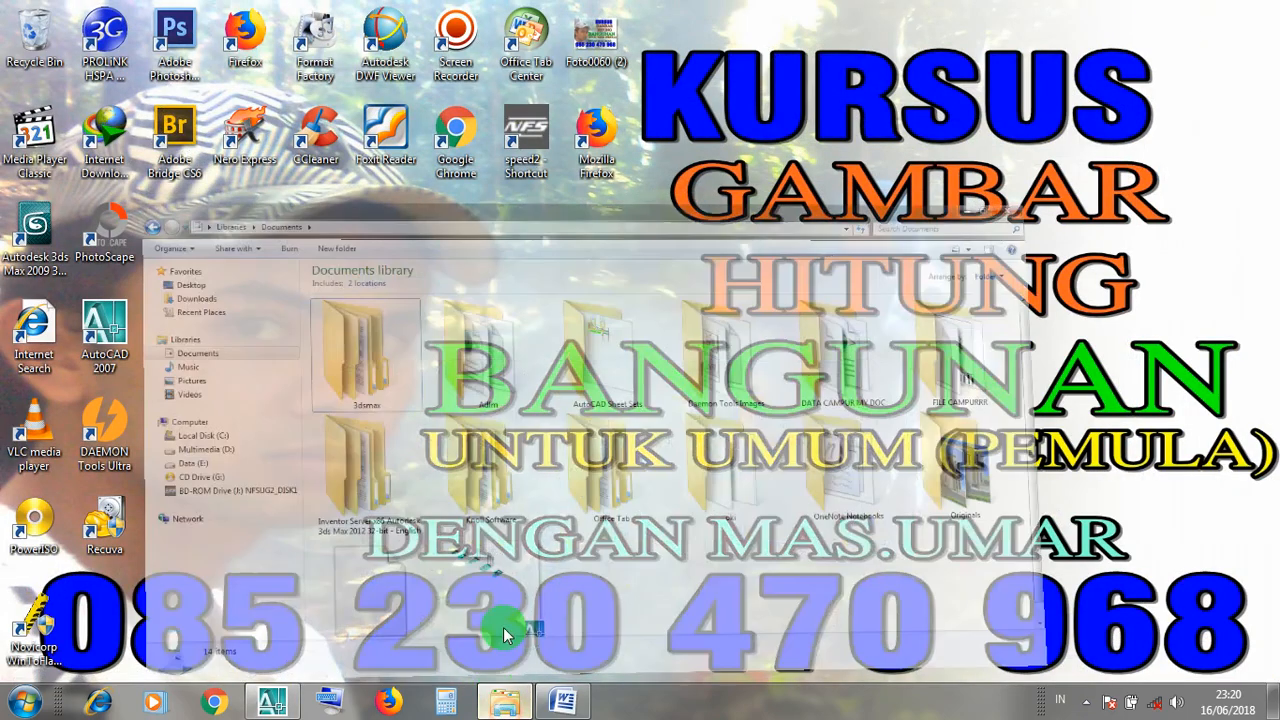
{"action": "left_click", "coordinate": [107, 219]}
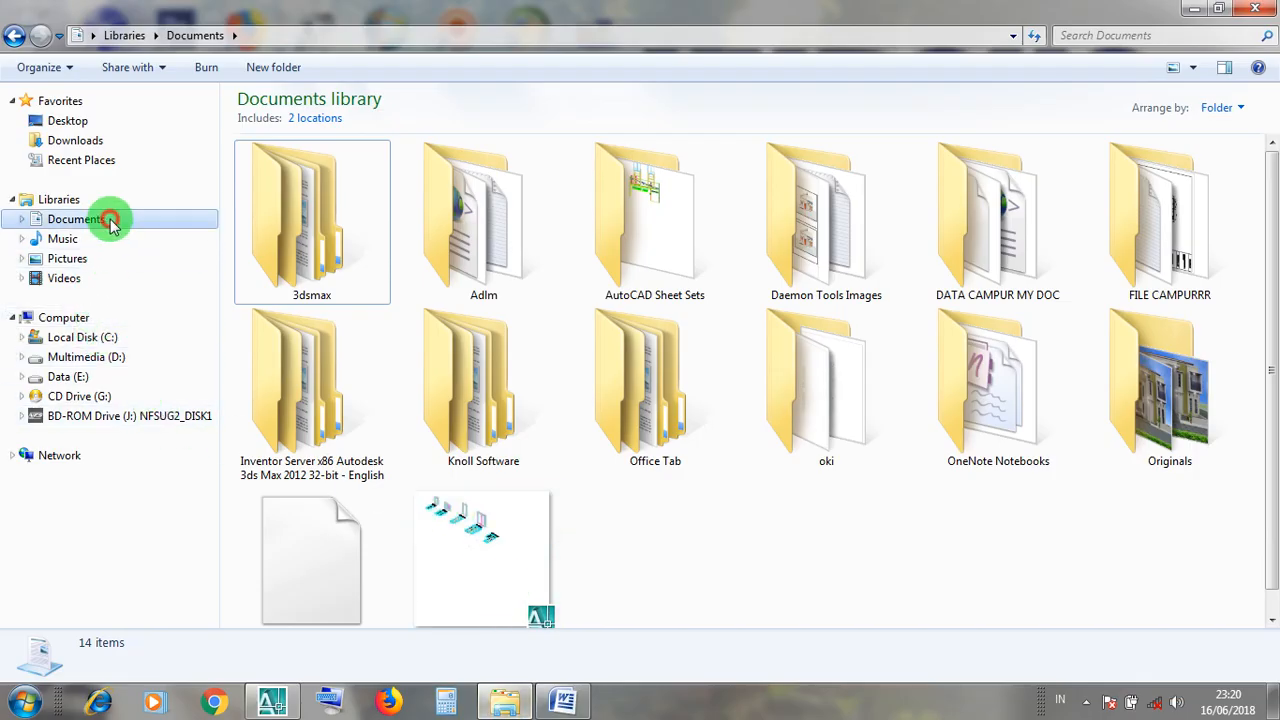
{"action": "left_click", "coordinate": [500, 560]}
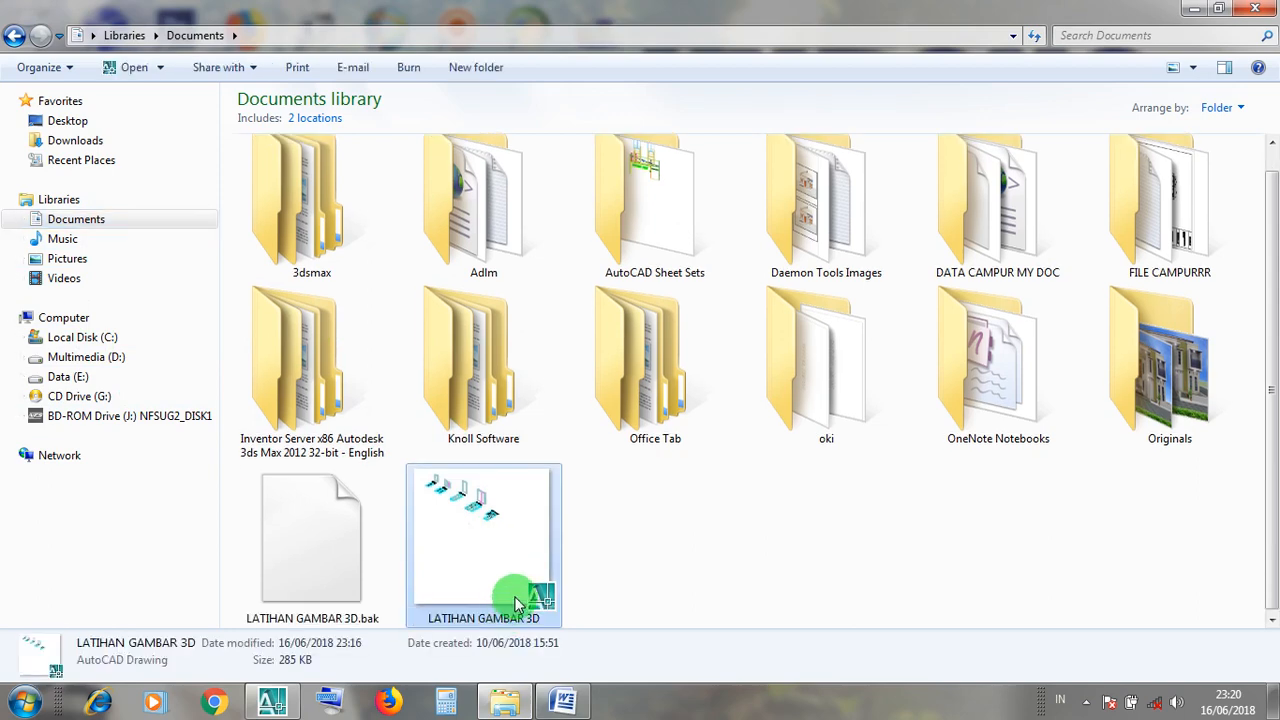
{"action": "double_click", "coordinate": [514, 580]}
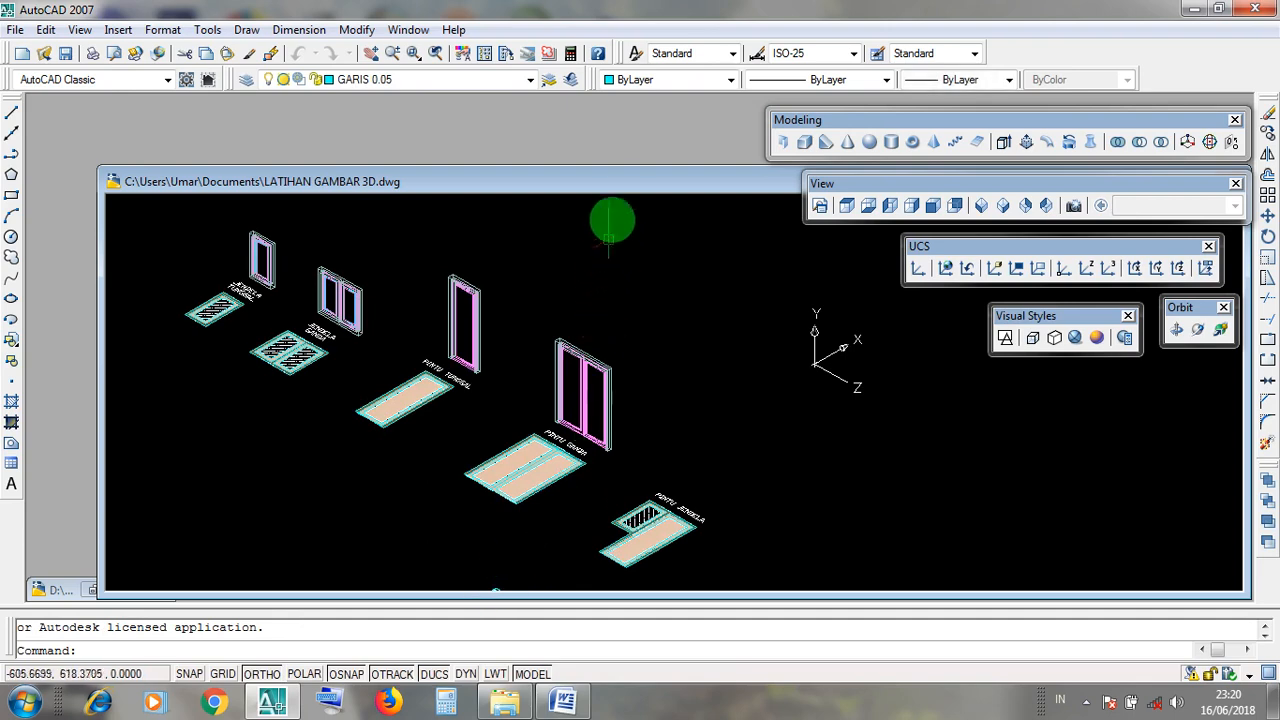
{"action": "mouse_move", "coordinate": [630, 183]}
{"action": "left_mouse_down"}
{"action": "mouse_move", "coordinate": [529, 351]}
{"action": "mouse_move", "coordinate": [518, 433]}
{"action": "left_mouse_up"}
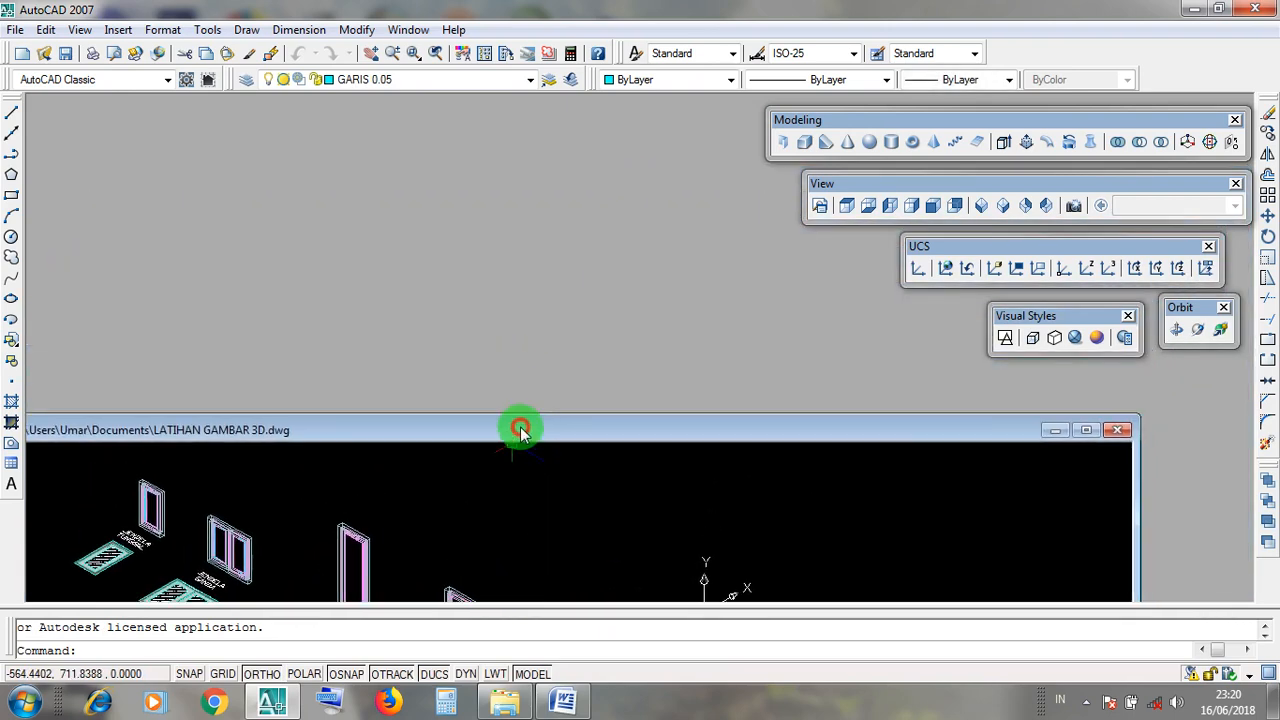
{"action": "left_click", "coordinate": [1087, 432]}
Look over the row of door and window drawings, including the PINTU JENDELA plan.
{"action": "middle_click_drag", "start_coordinate": [749, 423], "coordinate": [790, 375]}
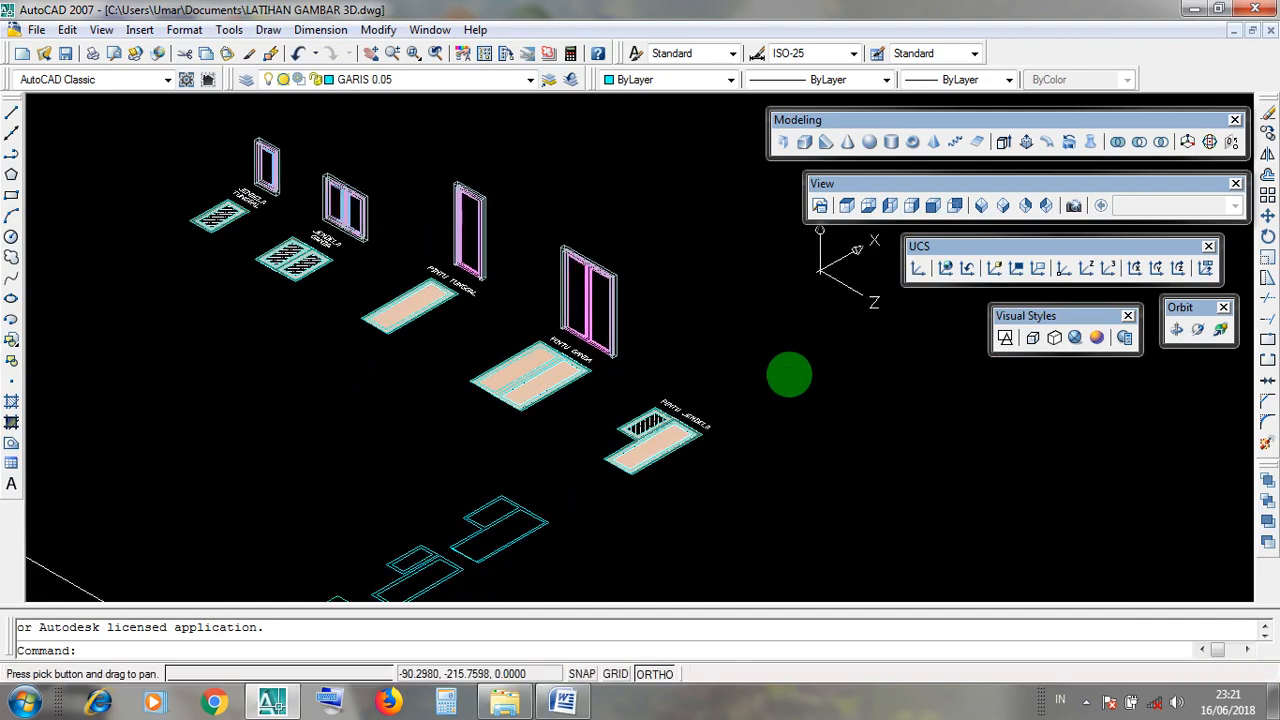
{"action": "middle_click_drag", "start_coordinate": [691, 506], "coordinate": [761, 434]}
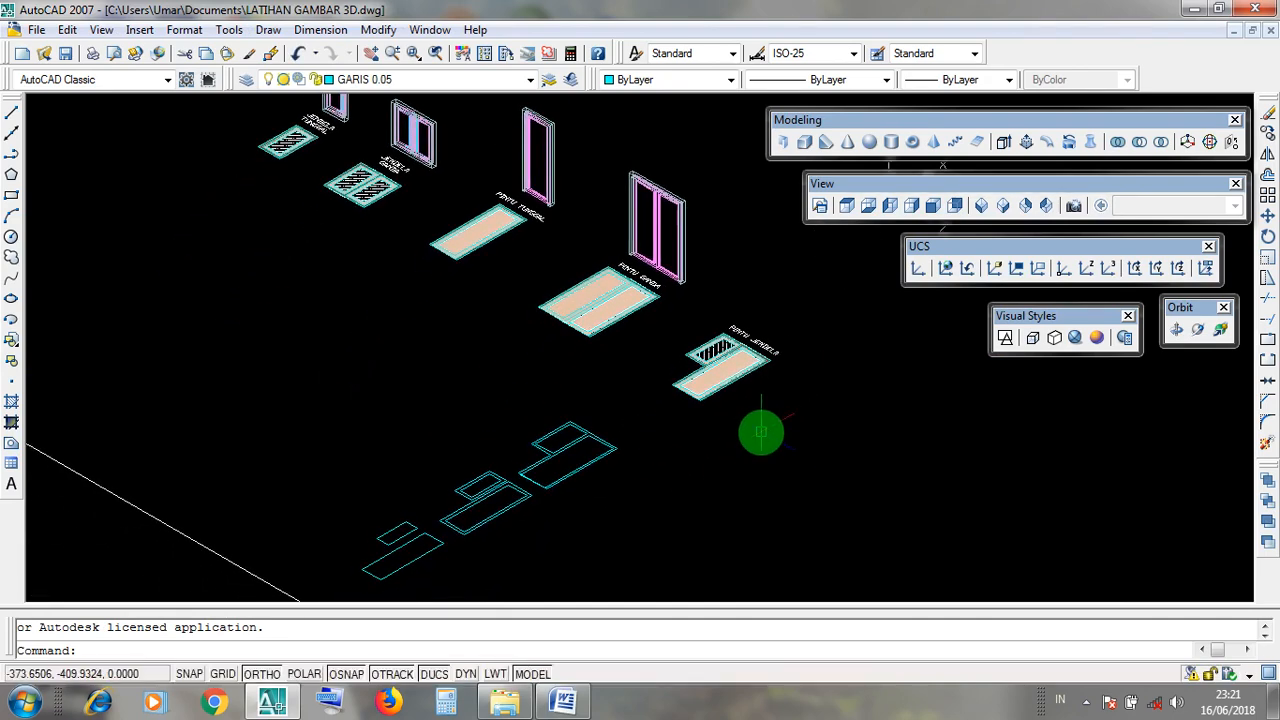
{"action": "scroll", "coordinate": [694, 350], "scroll_direction": "up", "scroll_amount": 3}
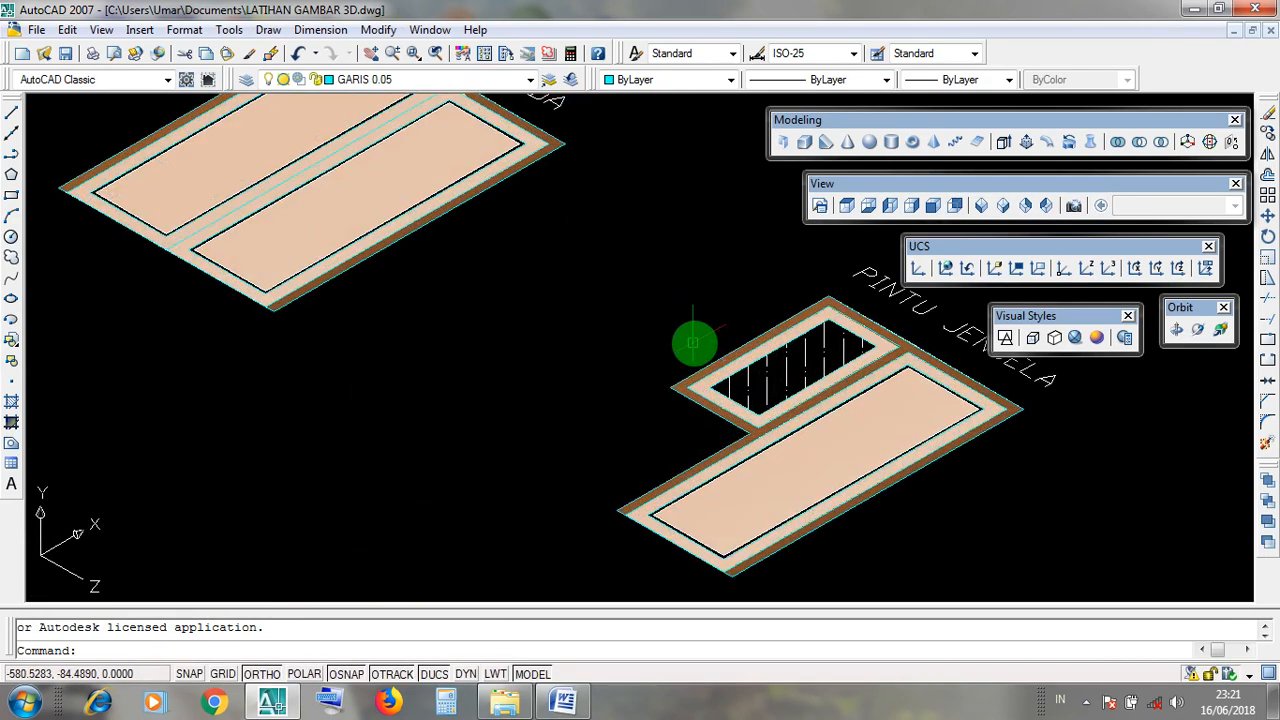
{"action": "scroll", "coordinate": [903, 480], "scroll_direction": "up", "scroll_amount": 2}
{"action": "scroll", "coordinate": [858, 516], "scroll_direction": "down", "scroll_amount": 5}
{"action": "scroll", "coordinate": [424, 193], "scroll_direction": "up", "scroll_amount": 2}
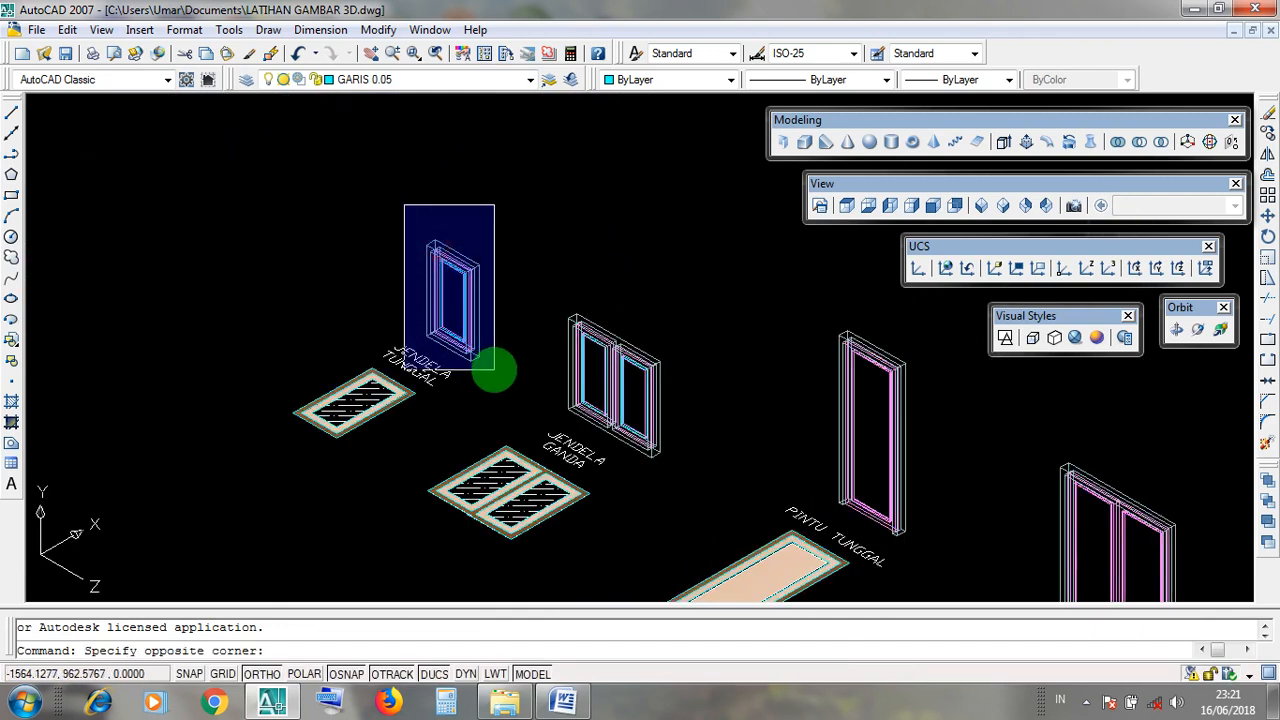
Examine the upright 3D models of JENDELA TUNGGAL, JENDELA GANDA, PINTU TUNGGAL and PINTU GANDA one by one.
{"action": "left_click", "coordinate": [494, 370]}
{"action": "key", "text": "Escape"}
{"action": "left_click", "coordinate": [540, 288]}
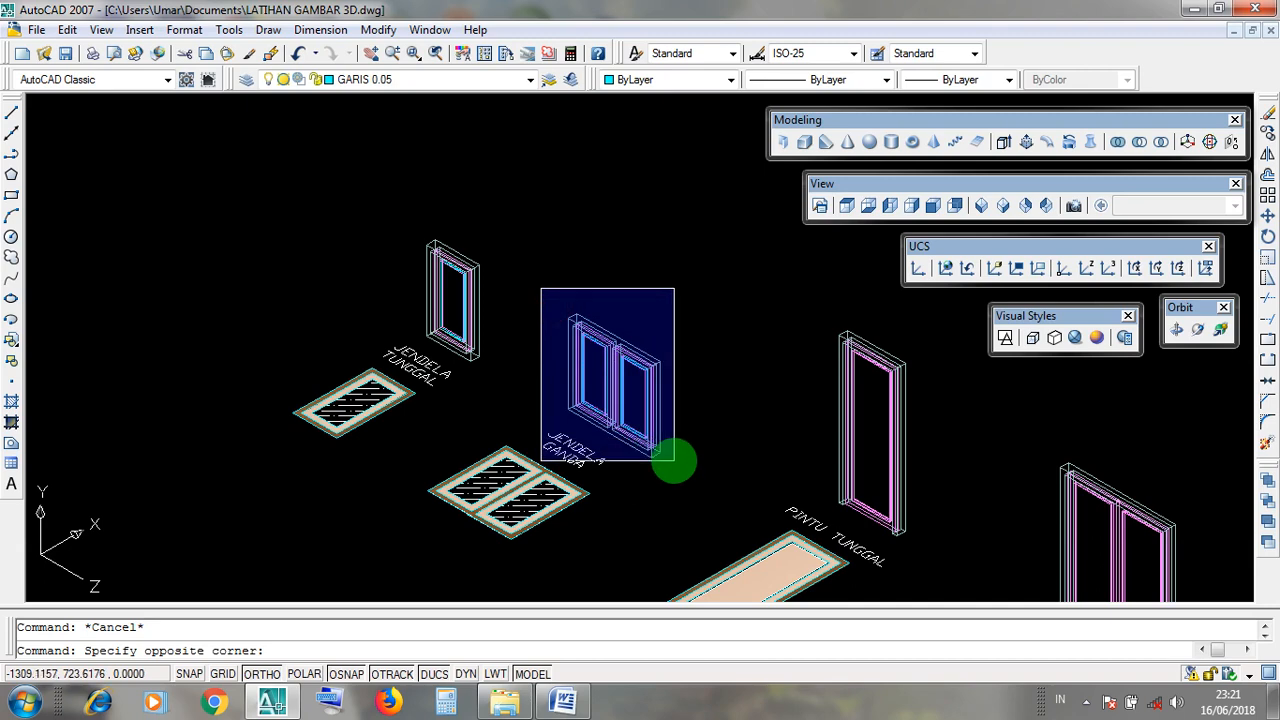
{"action": "key", "text": "Escape"}
{"action": "middle_click_drag", "start_coordinate": [740, 437], "coordinate": [423, 414]}
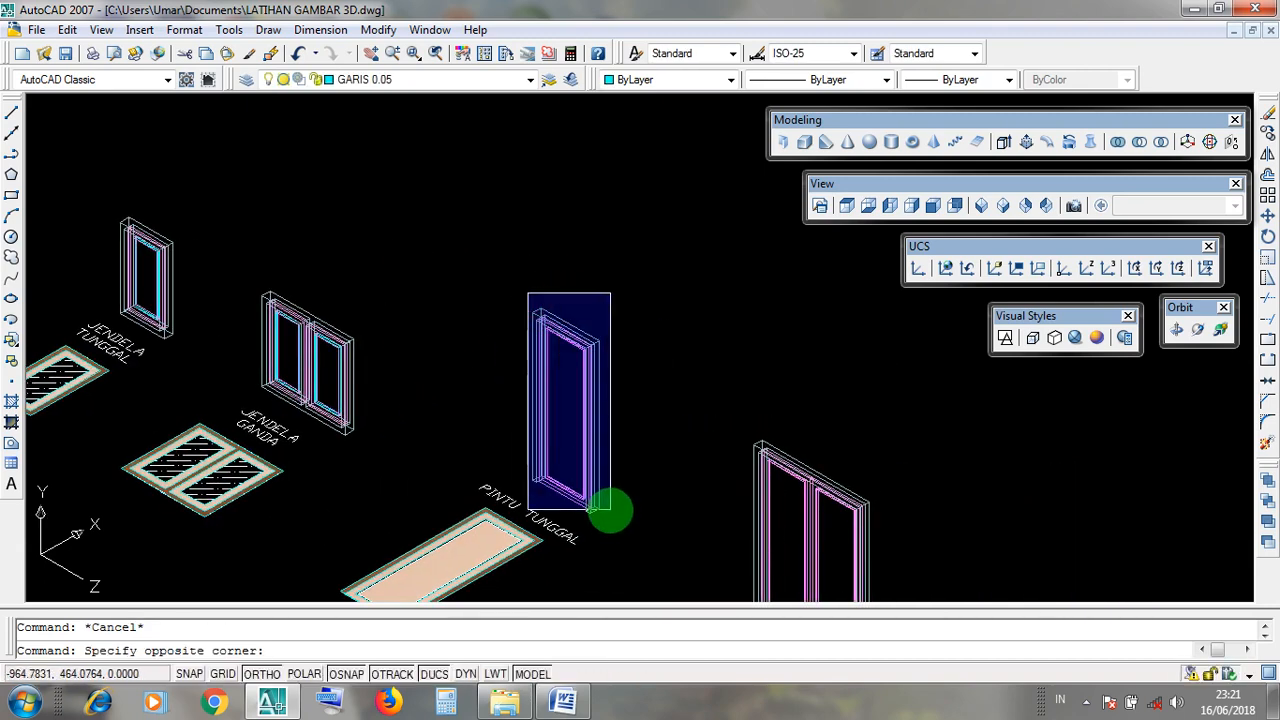
{"action": "left_click", "coordinate": [611, 517]}
{"action": "key", "text": "Escape"}
{"action": "middle_click_drag", "start_coordinate": [626, 517], "coordinate": [574, 334]}
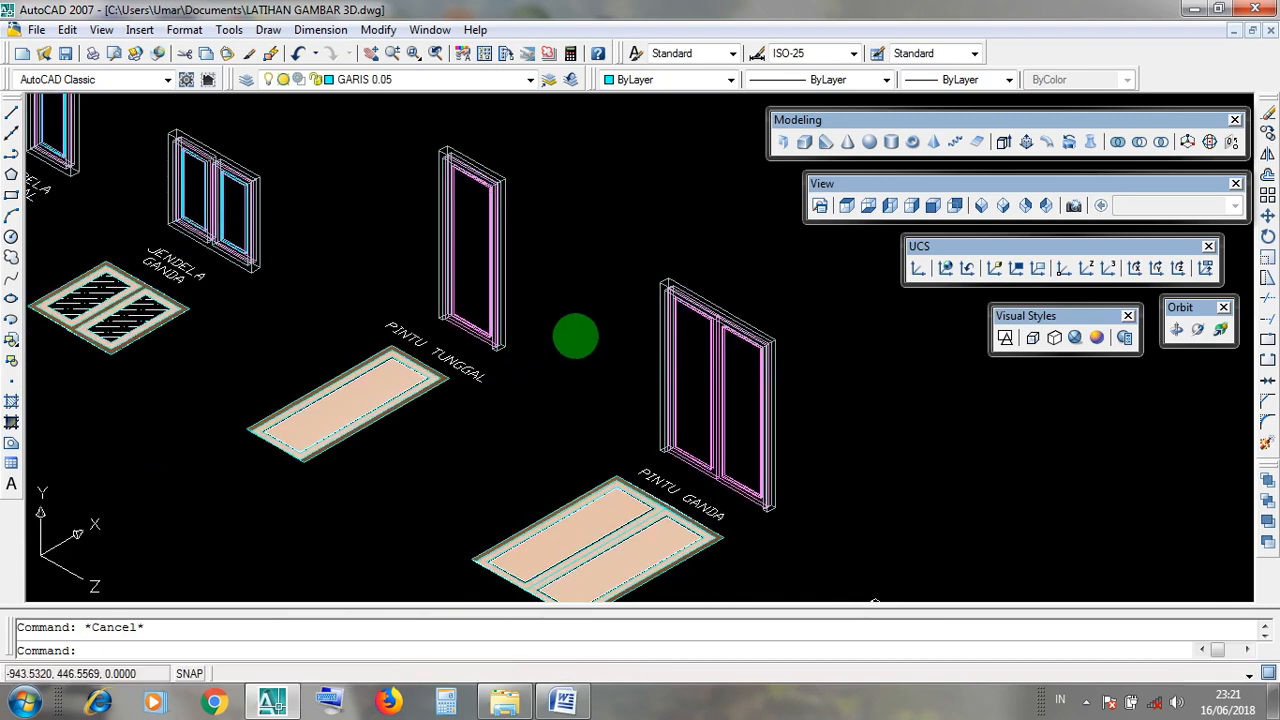
{"action": "left_click", "coordinate": [635, 250]}
{"action": "left_click", "coordinate": [797, 511]}
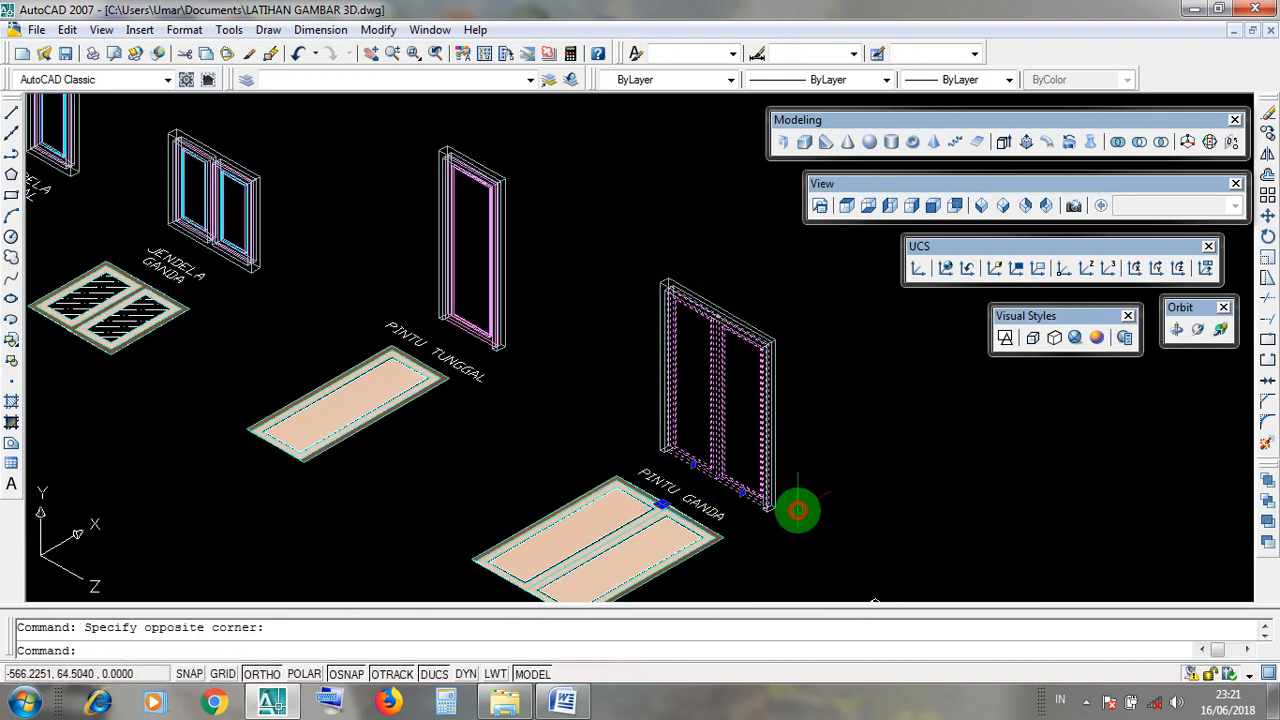
{"action": "key", "text": "Escape"}
Highlight all four upright 3D door and window models together, and clear the selection.
{"action": "middle_click_drag", "start_coordinate": [510, 355], "coordinate": [845, 541]}
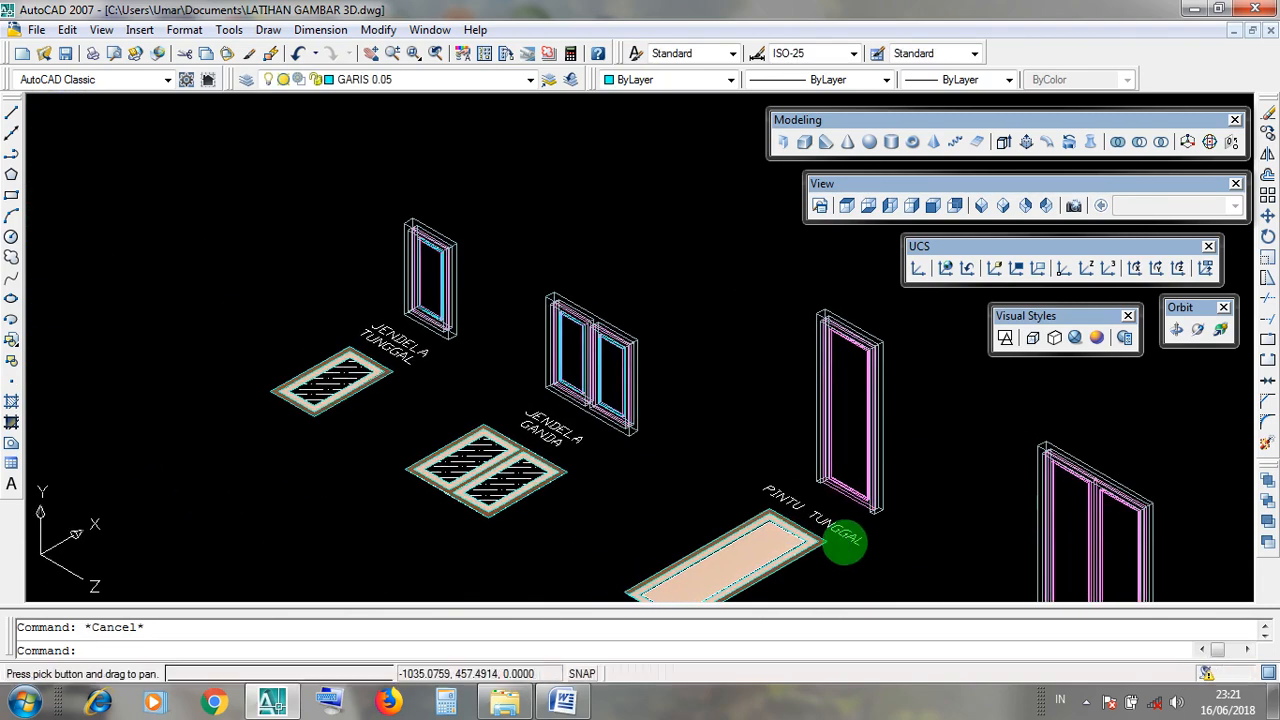
{"action": "left_click", "coordinate": [505, 273]}
{"action": "left_click", "coordinate": [380, 229]}
{"action": "left_click", "coordinate": [666, 393]}
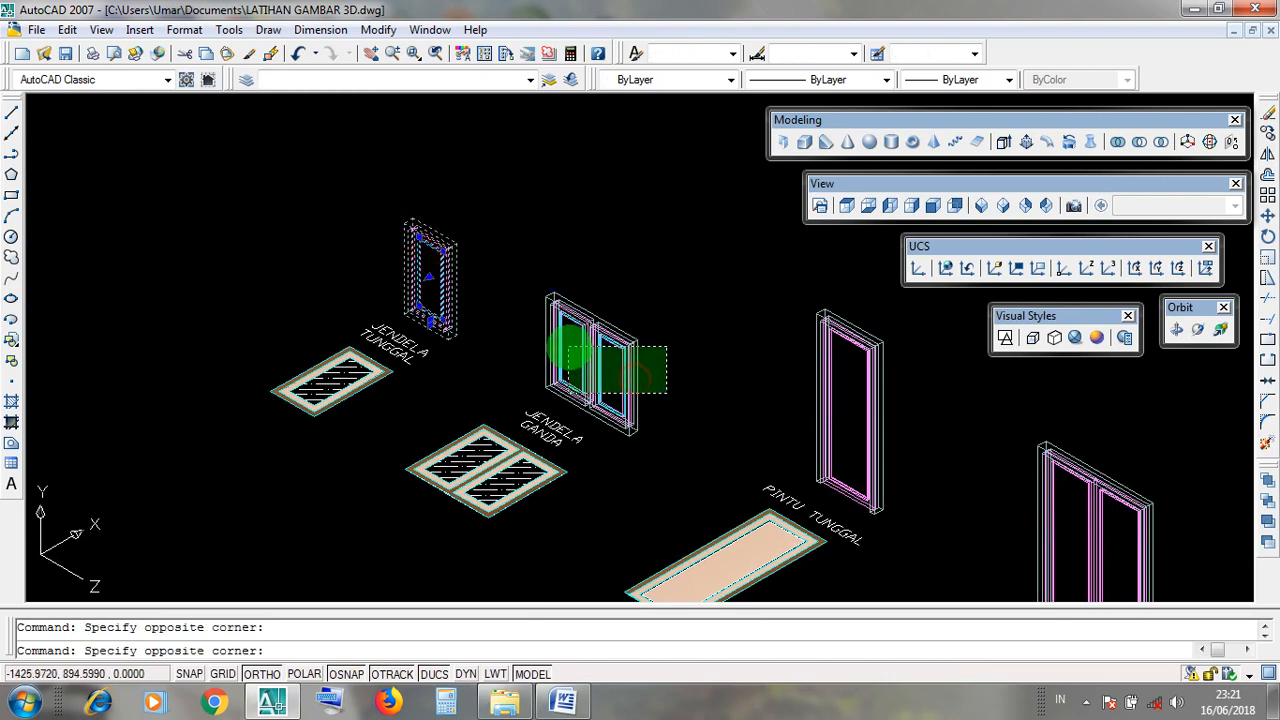
{"action": "left_click", "coordinate": [546, 324]}
{"action": "middle_click_drag", "start_coordinate": [757, 400], "coordinate": [486, 377]}
{"action": "left_click", "coordinate": [652, 379]}
{"action": "left_click", "coordinate": [560, 349]}
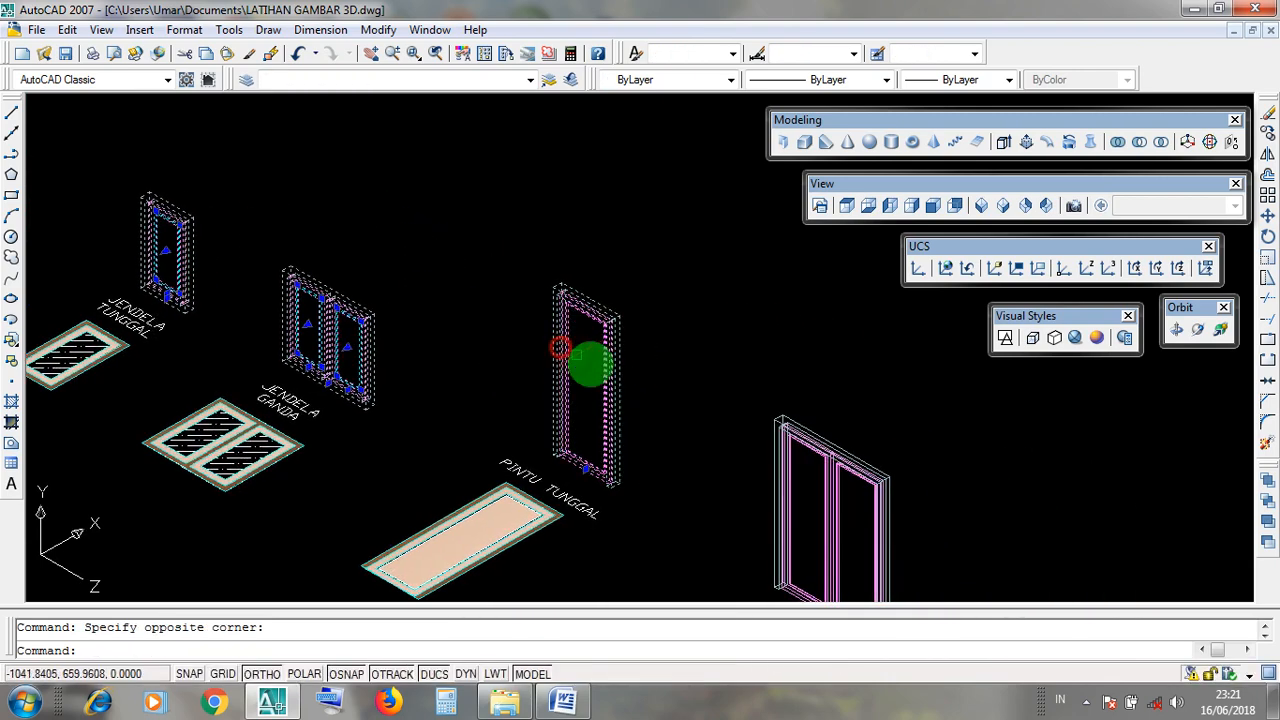
{"action": "scroll", "coordinate": [610, 375], "scroll_direction": "down", "scroll_amount": 4}
{"action": "scroll", "coordinate": [671, 437], "scroll_direction": "up", "scroll_amount": 3}
{"action": "left_click", "coordinate": [804, 434]}
{"action": "left_click", "coordinate": [645, 390]}
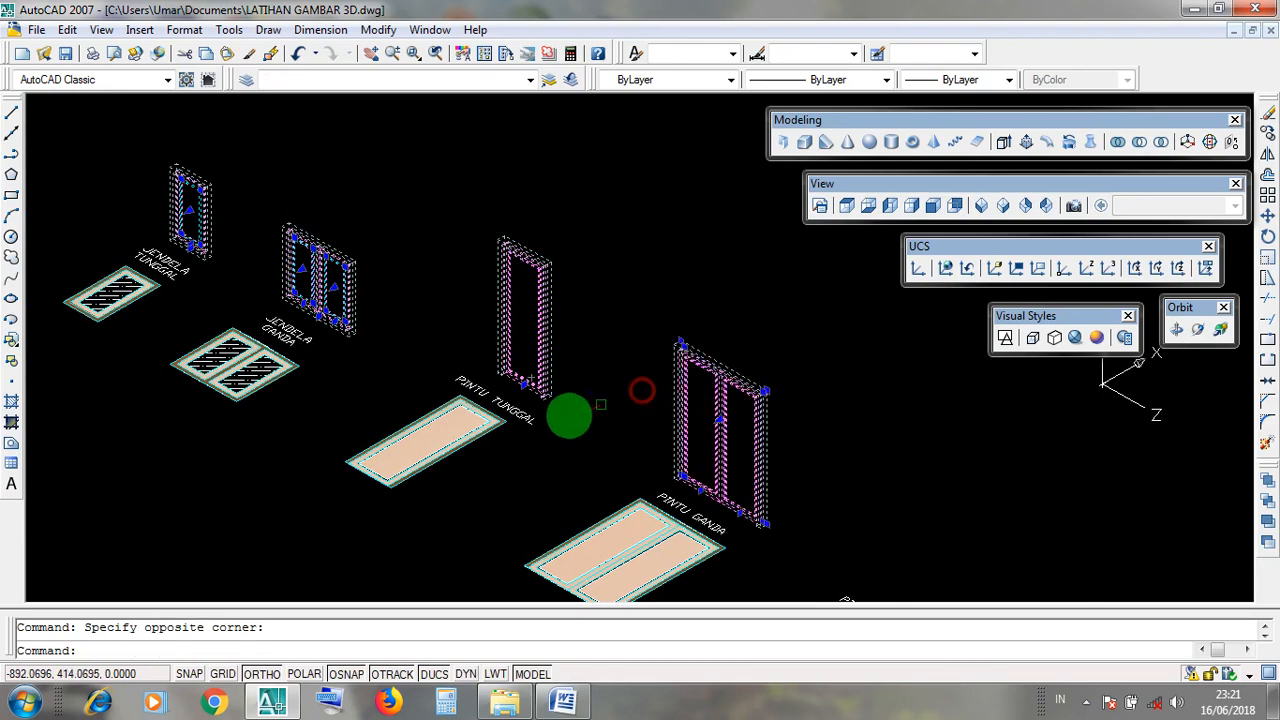
{"action": "scroll", "coordinate": [746, 451], "scroll_direction": "up", "scroll_amount": 2}
{"action": "key", "text": "Escape"}
Examine the flat JENDELA TUNGGAL drawing up close by highlighting it, and clear the selection.
{"action": "scroll", "coordinate": [423, 374], "scroll_direction": "up", "scroll_amount": 3}
{"action": "scroll", "coordinate": [384, 365], "scroll_direction": "up", "scroll_amount": 2}
{"action": "middle_click_drag", "start_coordinate": [384, 365], "coordinate": [611, 443]}
{"action": "left_click", "coordinate": [476, 404]}
{"action": "left_click", "coordinate": [167, 270]}
{"action": "scroll", "coordinate": [406, 394], "scroll_direction": "down", "scroll_amount": 4}
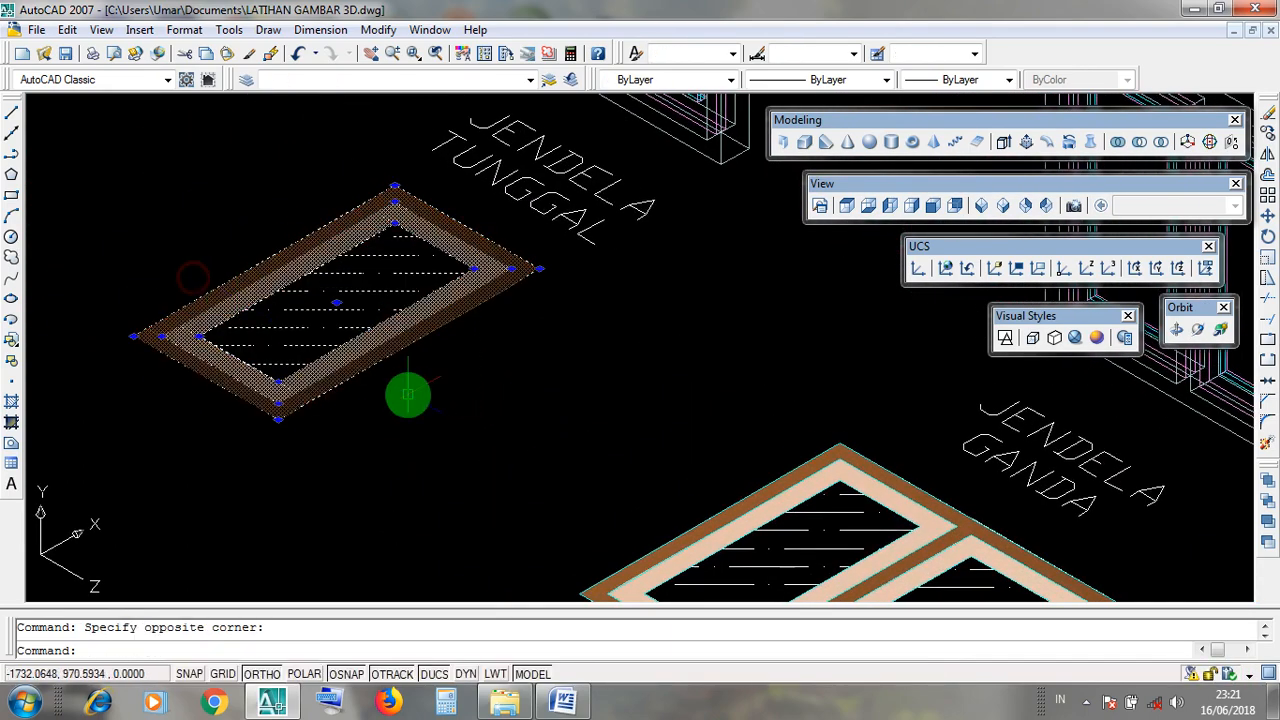
{"action": "key", "text": "Escape"}
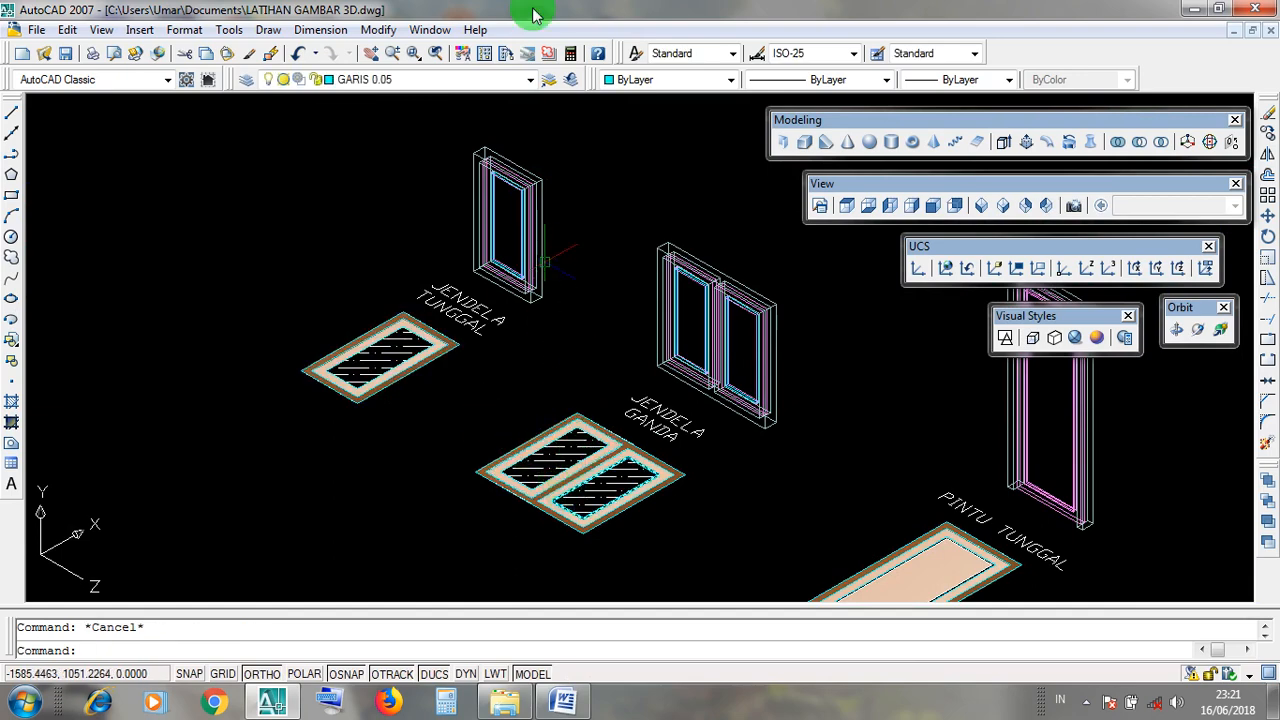
Highlight the flat drawings of JENDELA GANDA, PINTU TUNGGAL, PINTU GANDA and PINTU JENDELA in turn, and clear the selection.
{"action": "left_click", "coordinate": [648, 548]}
{"action": "left_click", "coordinate": [497, 440]}
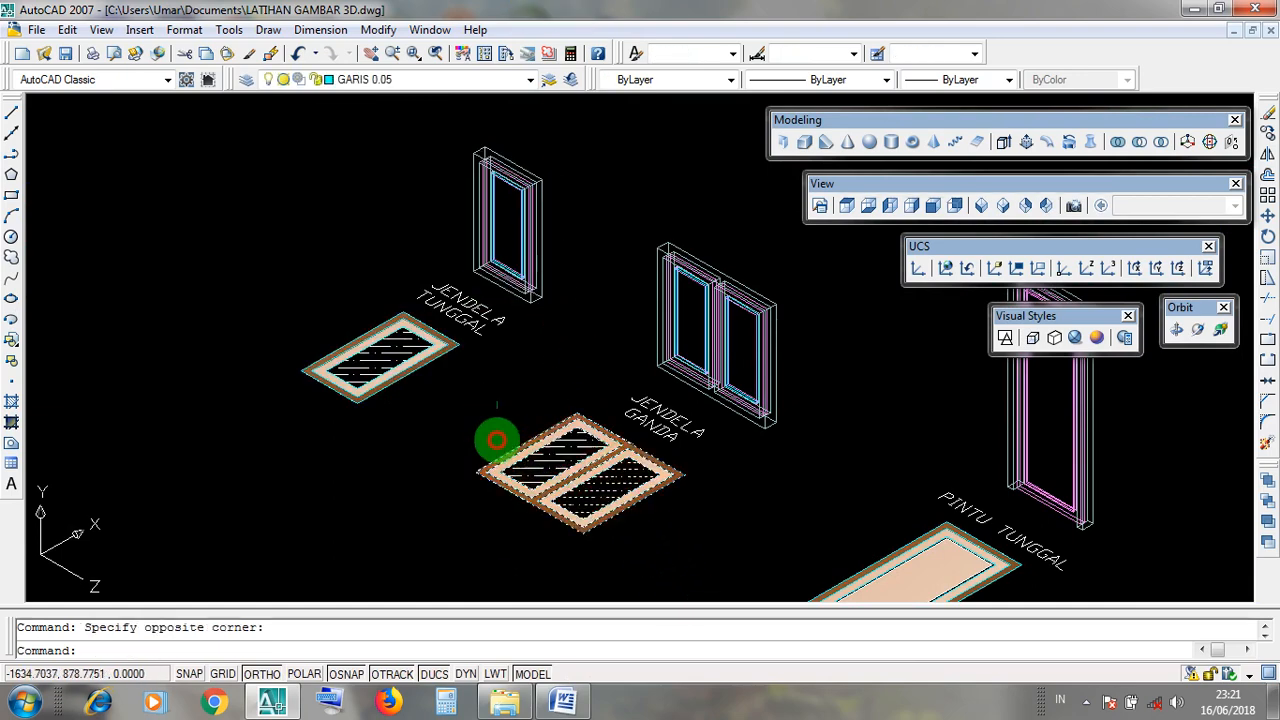
{"action": "middle_click_drag", "start_coordinate": [600, 528], "coordinate": [517, 334]}
{"action": "left_click", "coordinate": [843, 486]}
{"action": "left_click", "coordinate": [737, 383]}
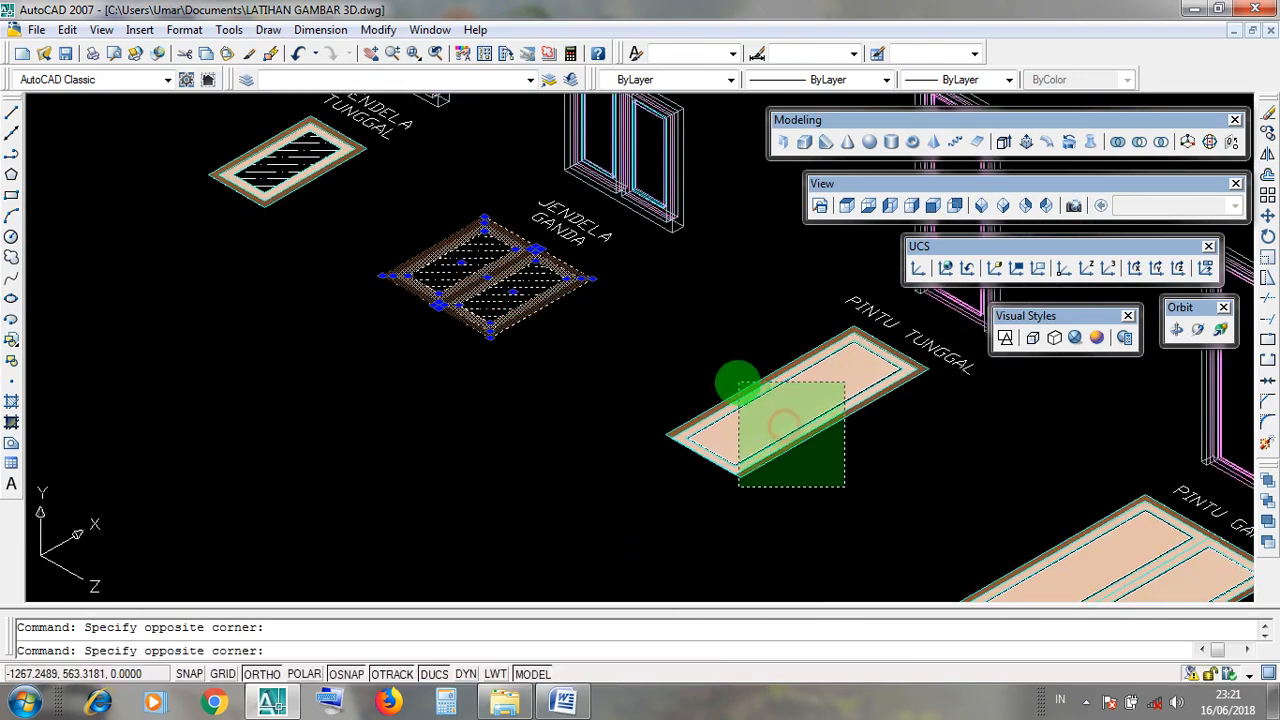
{"action": "middle_click_drag", "start_coordinate": [837, 436], "coordinate": [484, 308]}
{"action": "left_click", "coordinate": [792, 535]}
{"action": "left_click", "coordinate": [634, 409]}
{"action": "left_click", "coordinate": [820, 537]}
{"action": "left_click", "coordinate": [737, 371]}
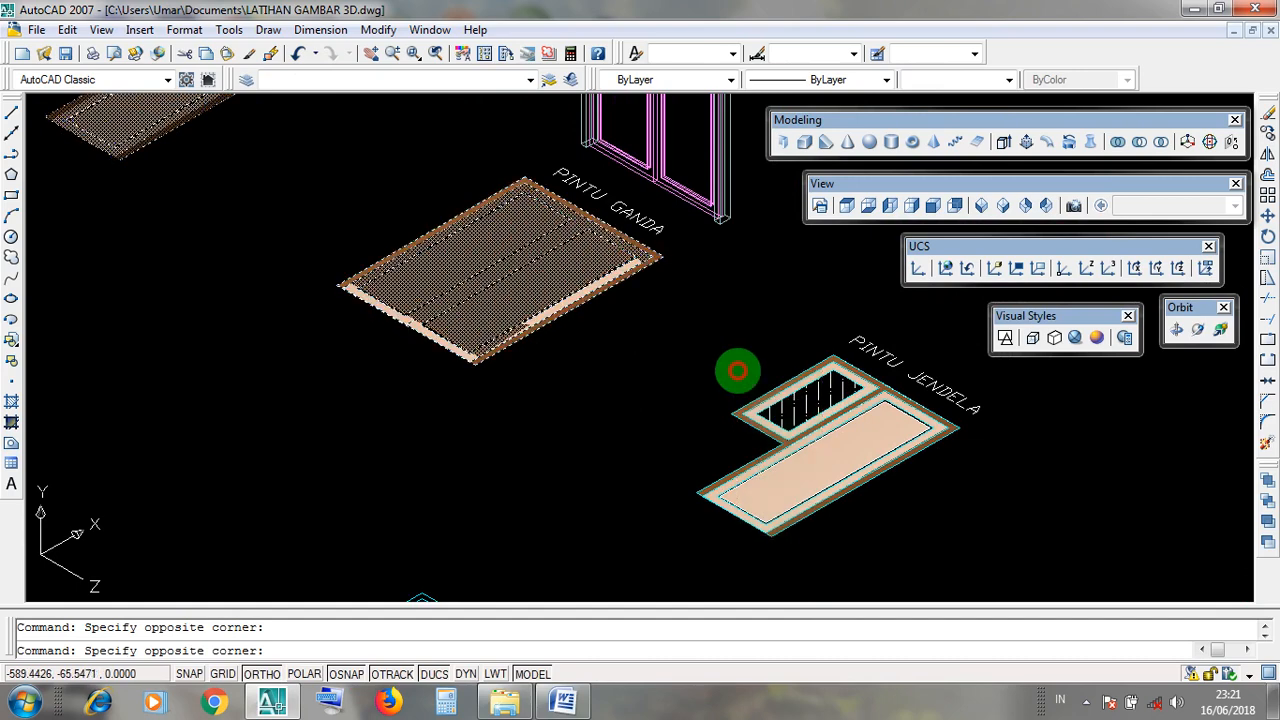
{"action": "key", "text": "Escape"}
Highlight the upright PINTU GANDA model again for comparison with its flat drawing, and clear the selection.
{"action": "middle_click_drag", "start_coordinate": [749, 398], "coordinate": [791, 664]}
{"action": "left_click", "coordinate": [798, 416]}
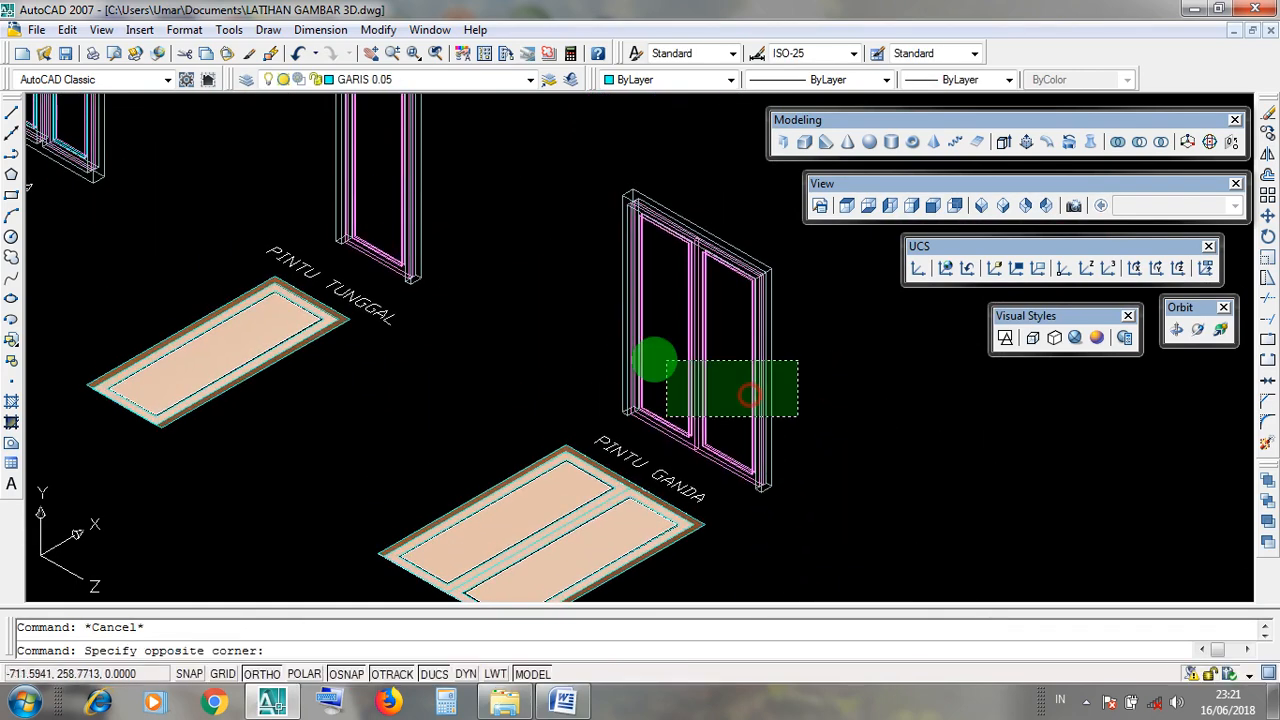
{"action": "left_click", "coordinate": [667, 360]}
{"action": "key", "text": "Escape"}
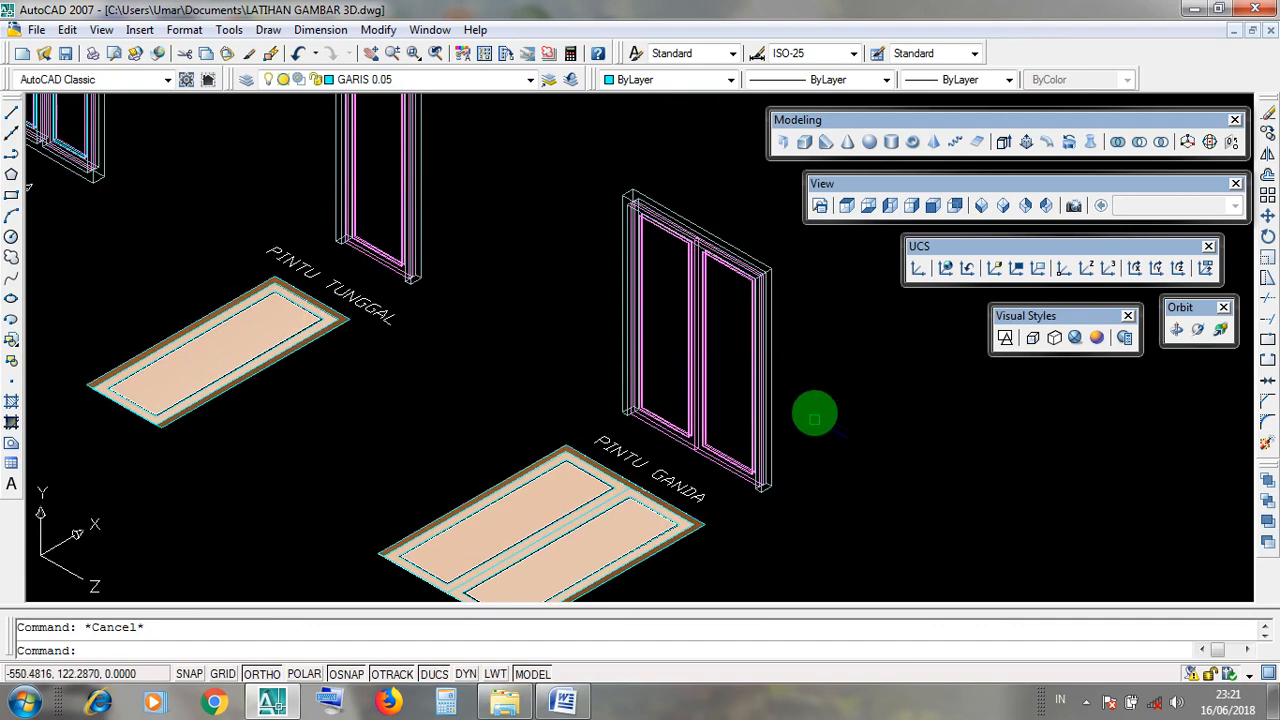
Examine the flat PINTU JENDELA drawing up close by highlighting all its parts, and clear the selection.
{"action": "scroll", "coordinate": [815, 414], "scroll_direction": "down", "scroll_amount": 5}
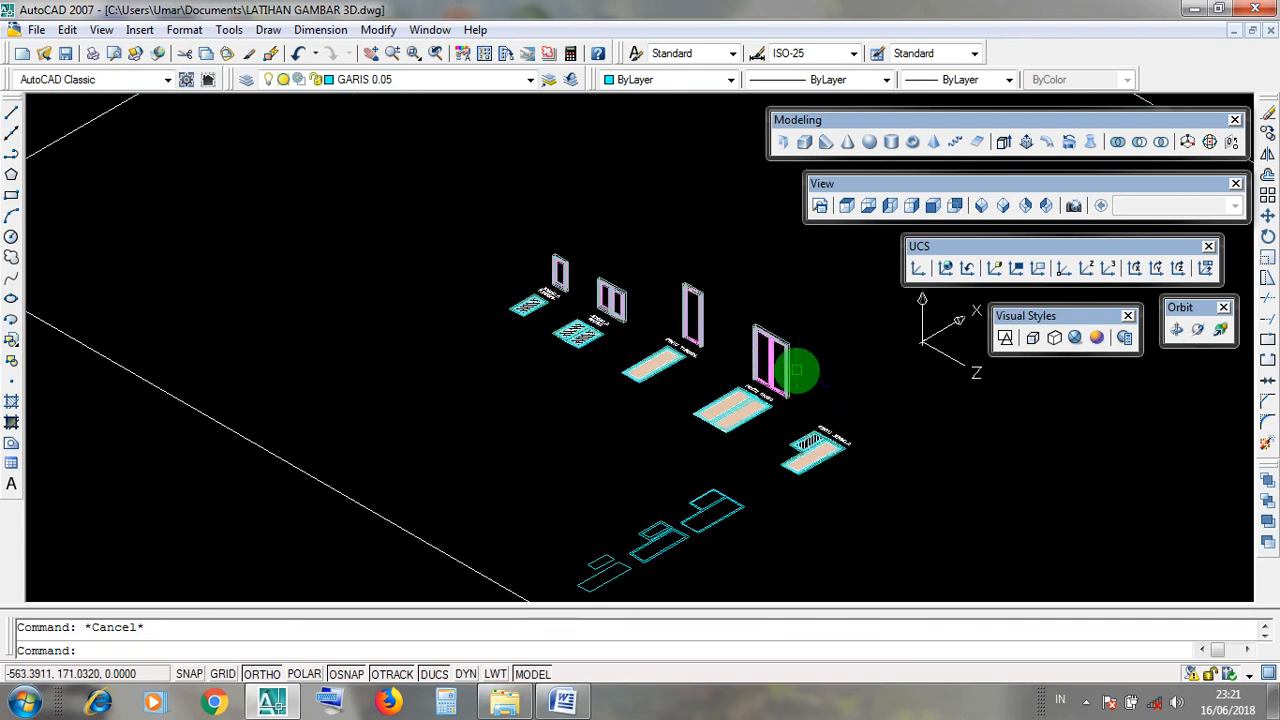
{"action": "scroll", "coordinate": [805, 460], "scroll_direction": "up", "scroll_amount": 5}
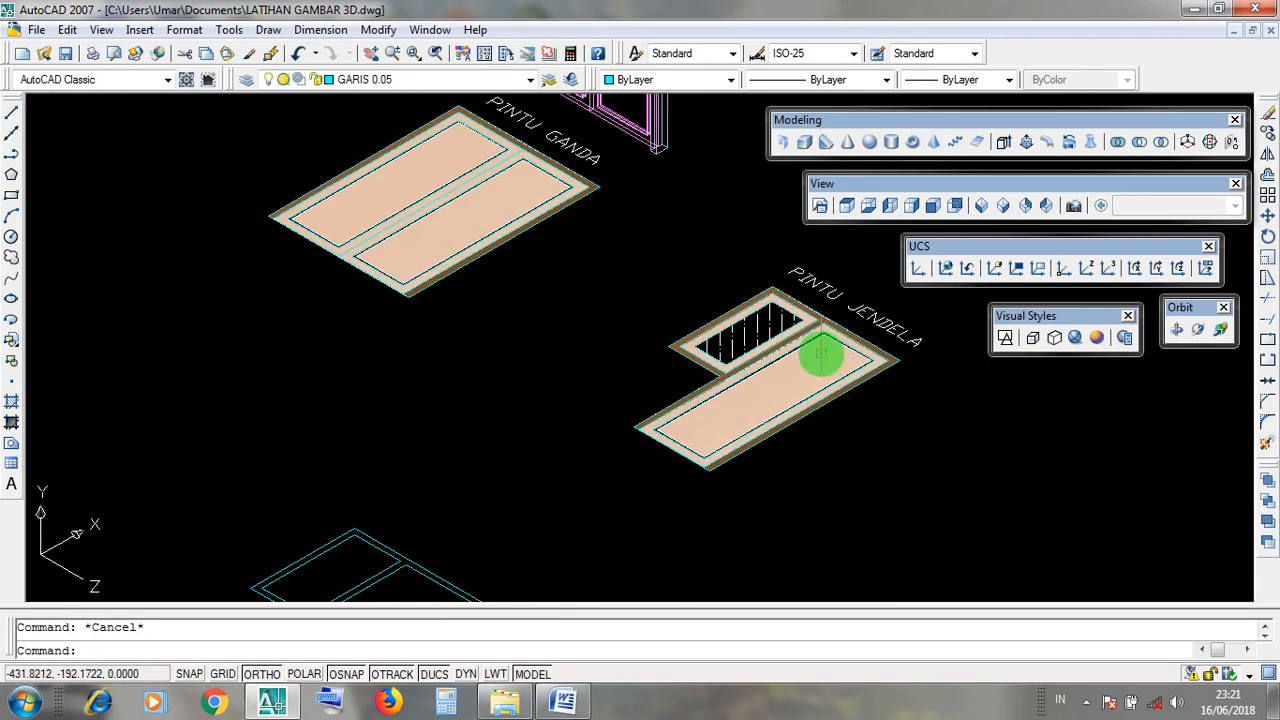
{"action": "scroll", "coordinate": [820, 356], "scroll_direction": "up", "scroll_amount": 3}
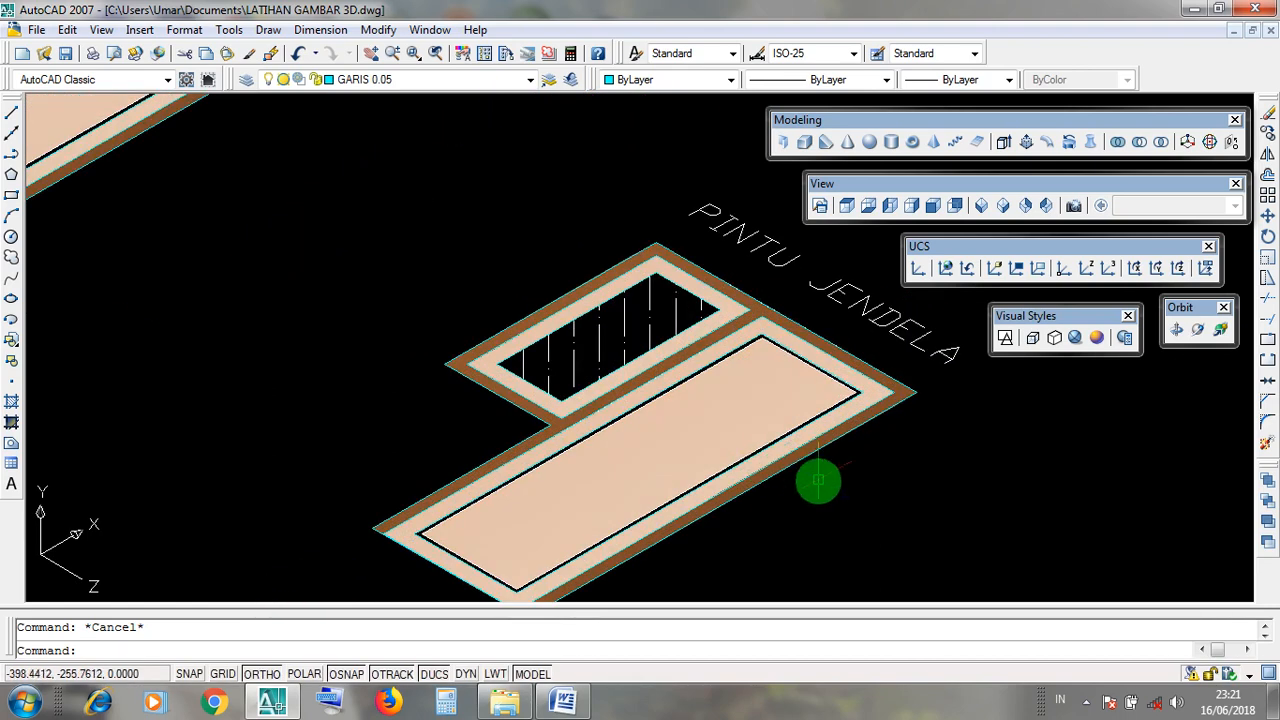
{"action": "left_click", "coordinate": [818, 482]}
{"action": "left_click", "coordinate": [447, 373]}
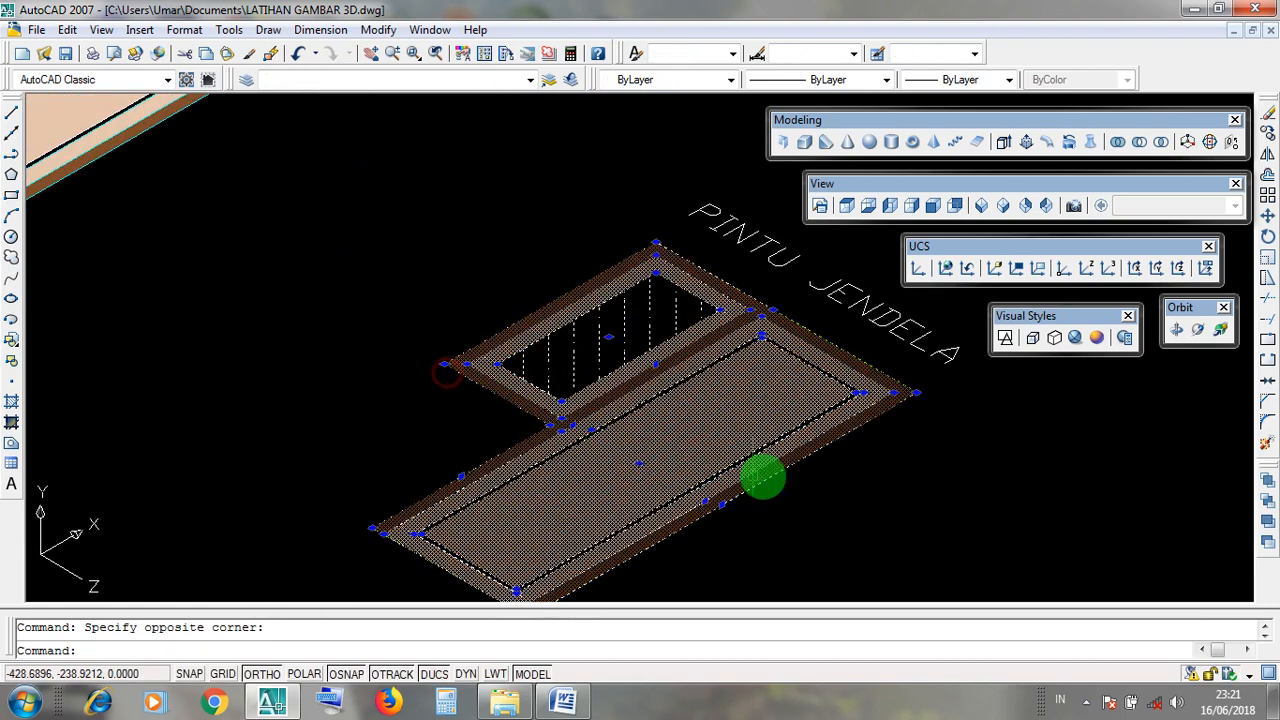
{"action": "scroll", "coordinate": [809, 477], "scroll_direction": "down", "scroll_amount": 3}
{"action": "mouse_move", "coordinate": [802, 495]}
{"action": "middle_mouse_down"}
{"action": "mouse_move", "coordinate": [834, 368]}
{"action": "mouse_move", "coordinate": [737, 486]}
{"action": "mouse_move", "coordinate": [757, 491]}
{"action": "middle_mouse_up"}
{"action": "key", "text": "Escape"}
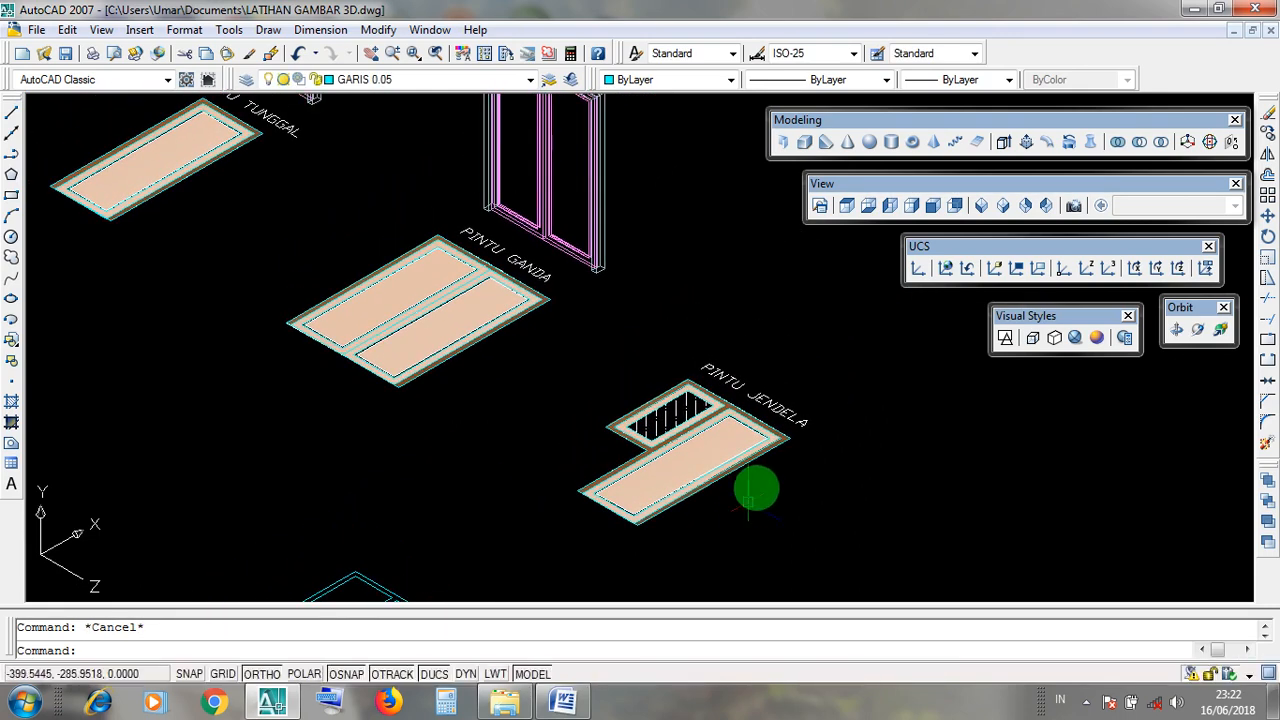
{"action": "left_click", "coordinate": [874, 395]}
{"action": "left_click", "coordinate": [864, 338]}
{"action": "left_click", "coordinate": [872, 460]}
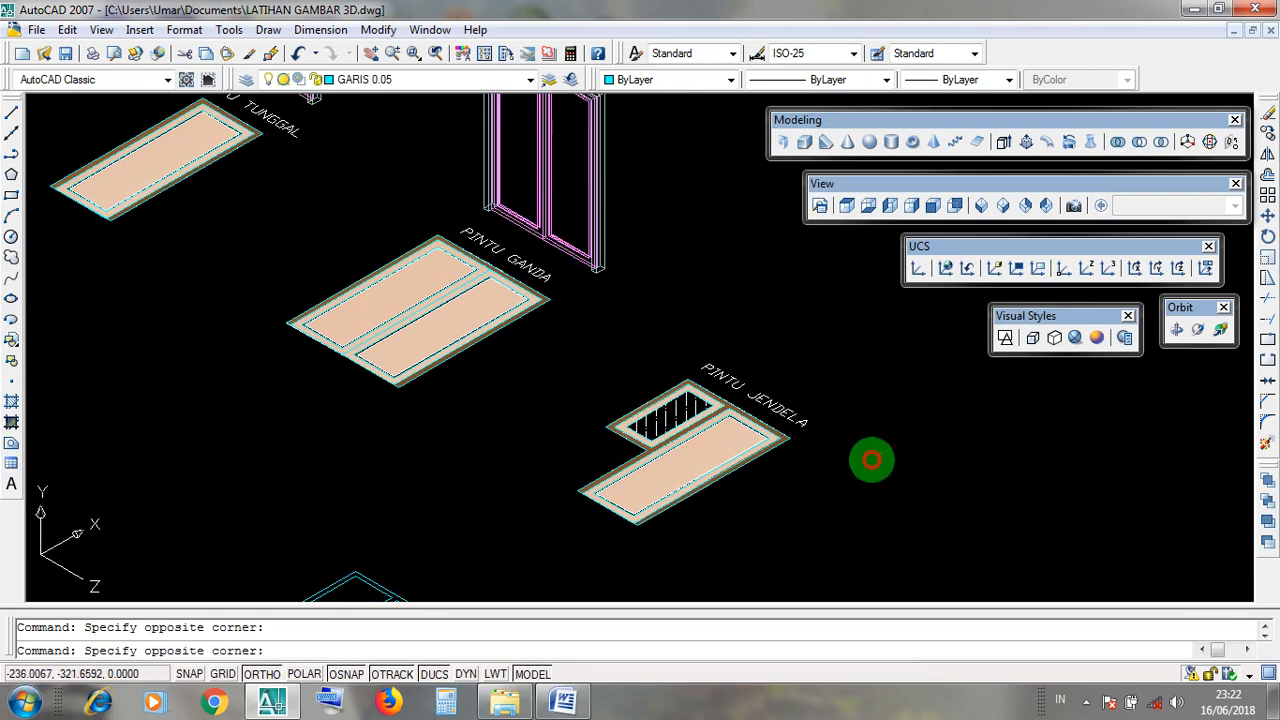
{"action": "left_click", "coordinate": [863, 463]}
{"action": "scroll", "coordinate": [846, 480], "scroll_direction": "down", "scroll_amount": 6}
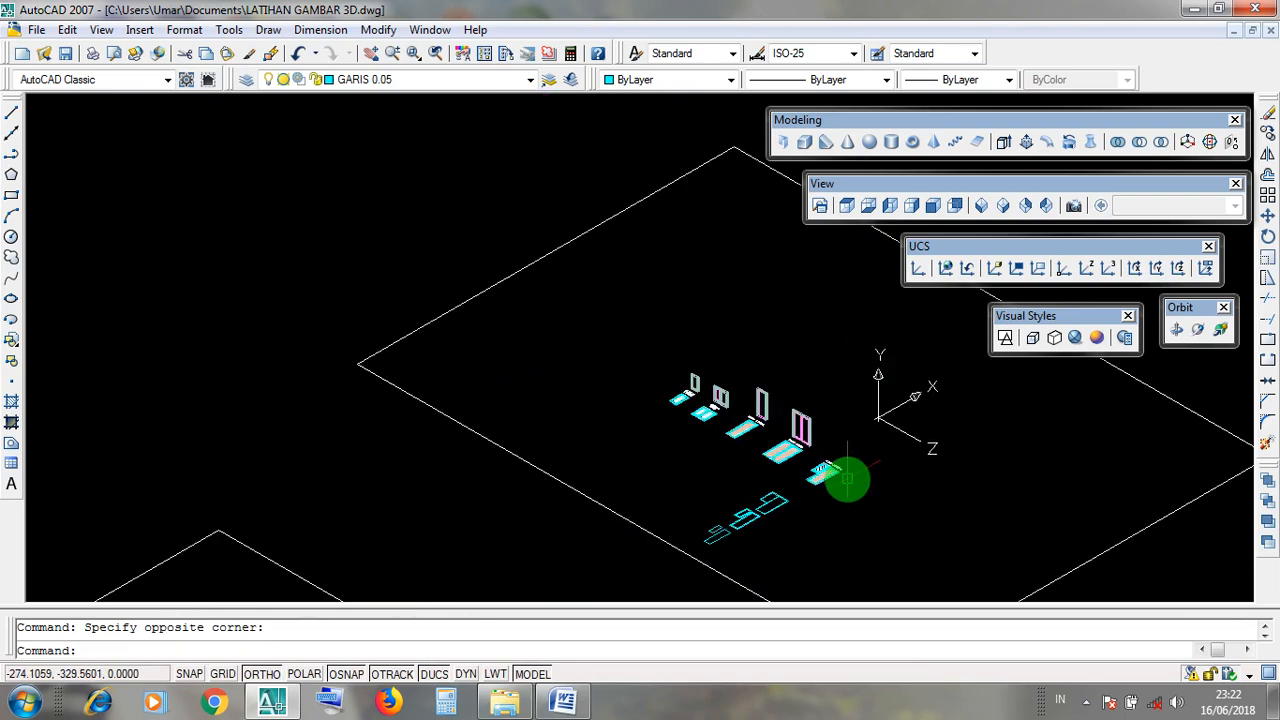
{"action": "scroll", "coordinate": [846, 480], "scroll_direction": "up", "scroll_amount": 4}
{"action": "scroll", "coordinate": [846, 480], "scroll_direction": "down", "scroll_amount": 3}
{"action": "mouse_move", "coordinate": [851, 490]}
{"action": "middle_mouse_down"}
{"action": "mouse_move", "coordinate": [808, 354]}
{"action": "mouse_move", "coordinate": [798, 431]}
{"action": "middle_mouse_up"}
{"action": "left_click_drag", "start_coordinate": [822, 185], "coordinate": [823, 185]}
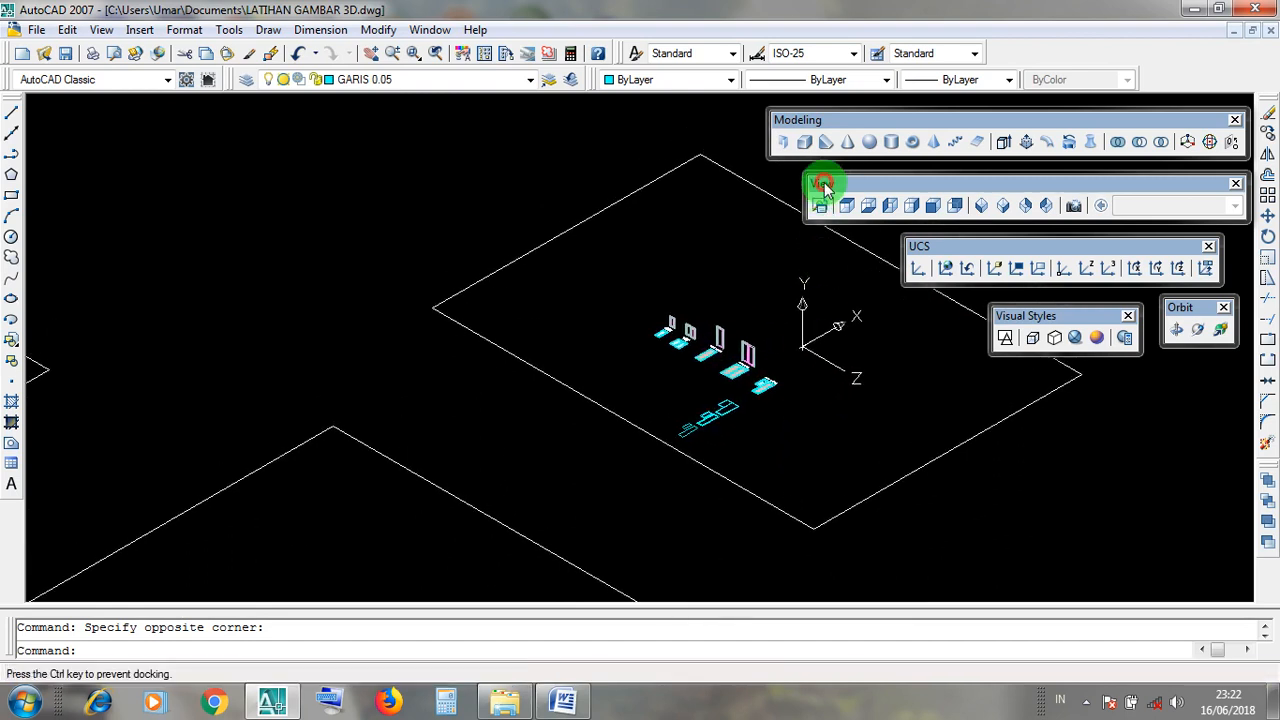
{"action": "left_click", "coordinate": [824, 185]}
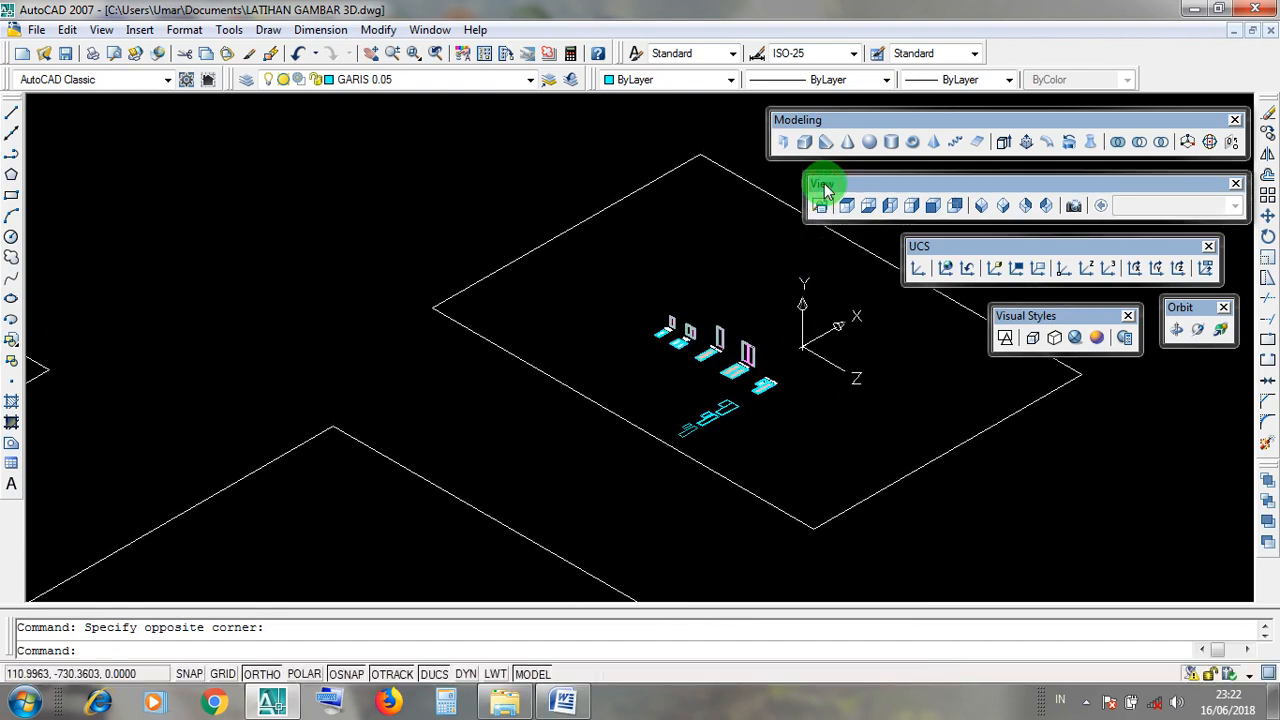
{"action": "left_click", "coordinate": [824, 186]}
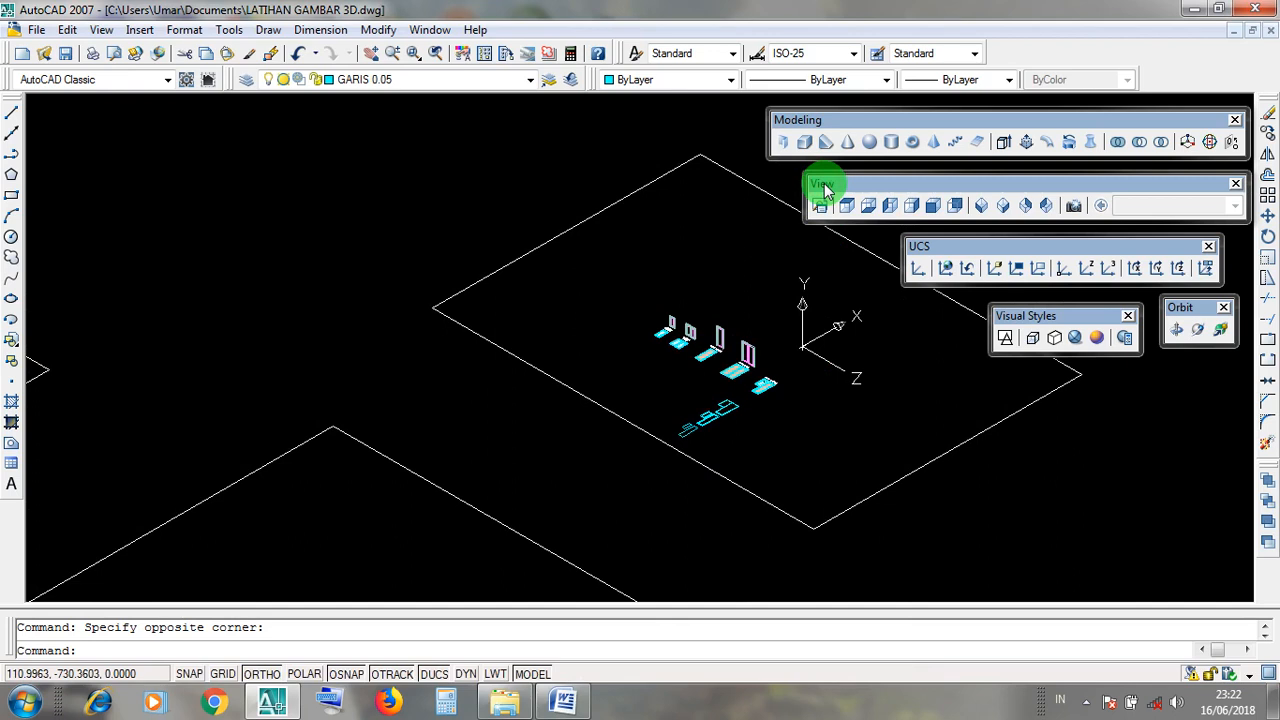
Show the whole drawing in the SE Isometric view and examine the UCS icon's axis orientation by framing it.
{"action": "left_click", "coordinate": [1005, 210]}
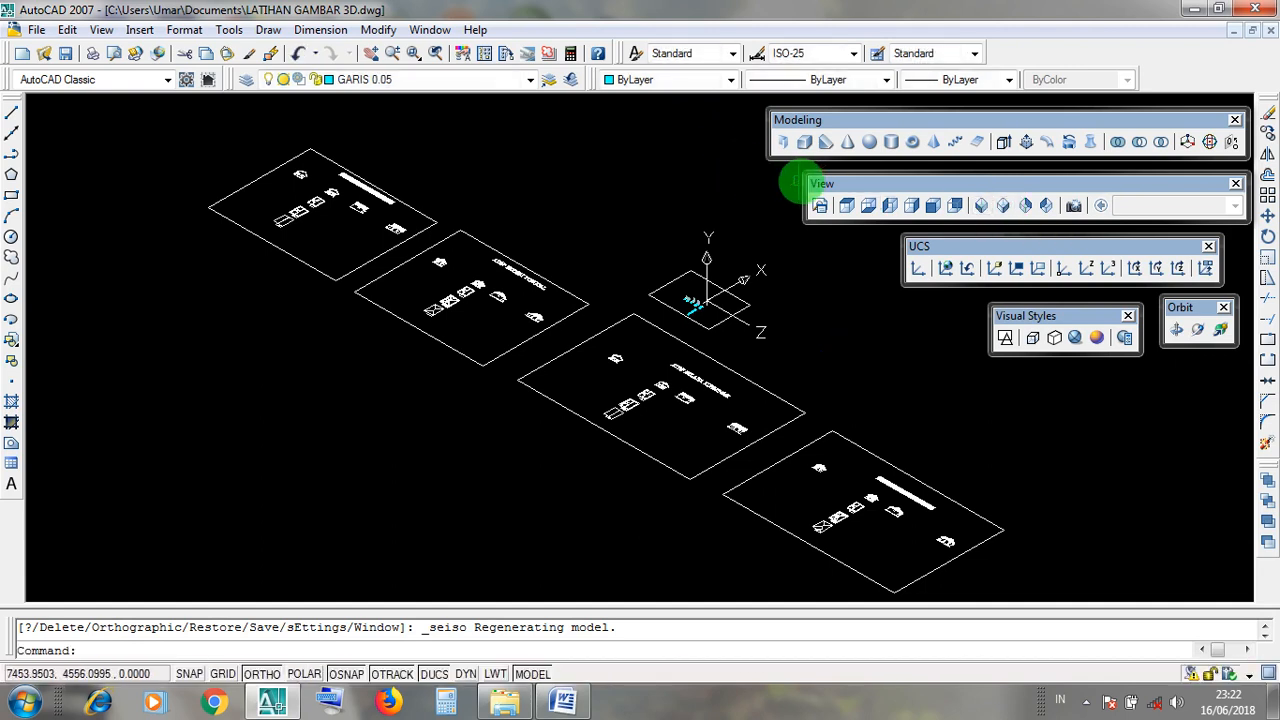
{"action": "left_click_drag", "start_coordinate": [816, 185], "coordinate": [823, 188]}
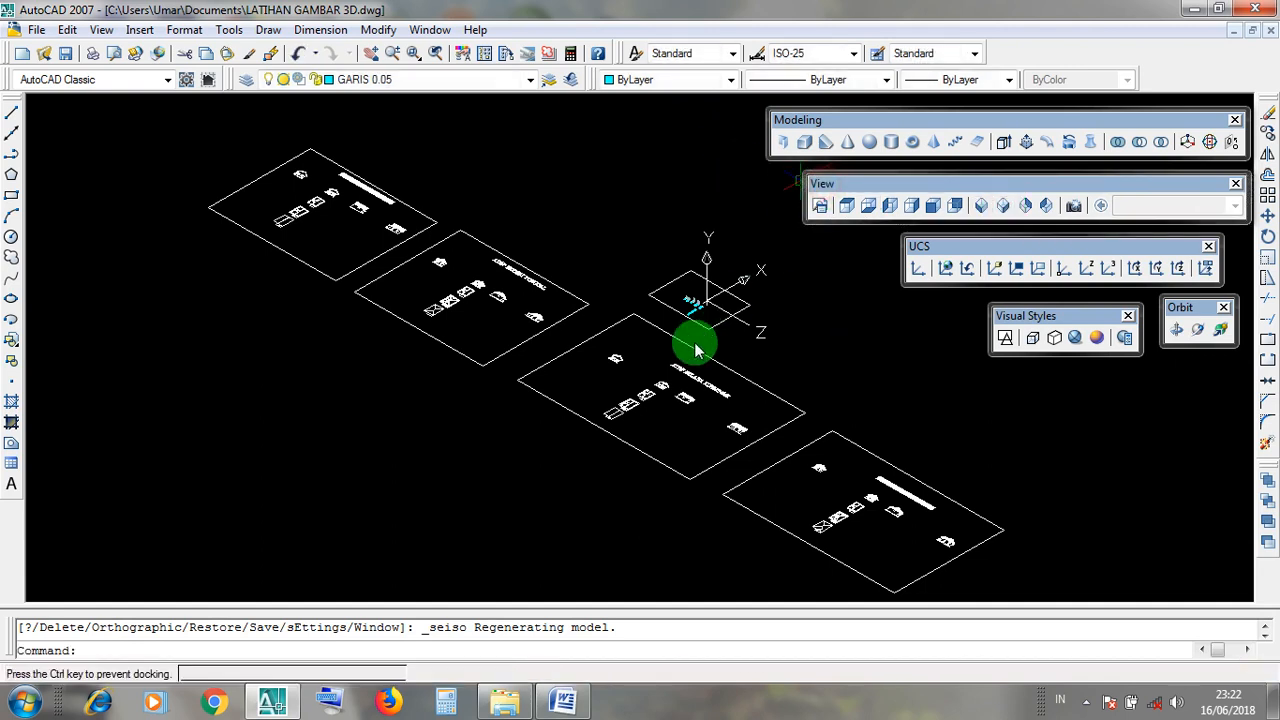
{"action": "left_click", "coordinate": [752, 345]}
{"action": "left_click", "coordinate": [688, 218]}
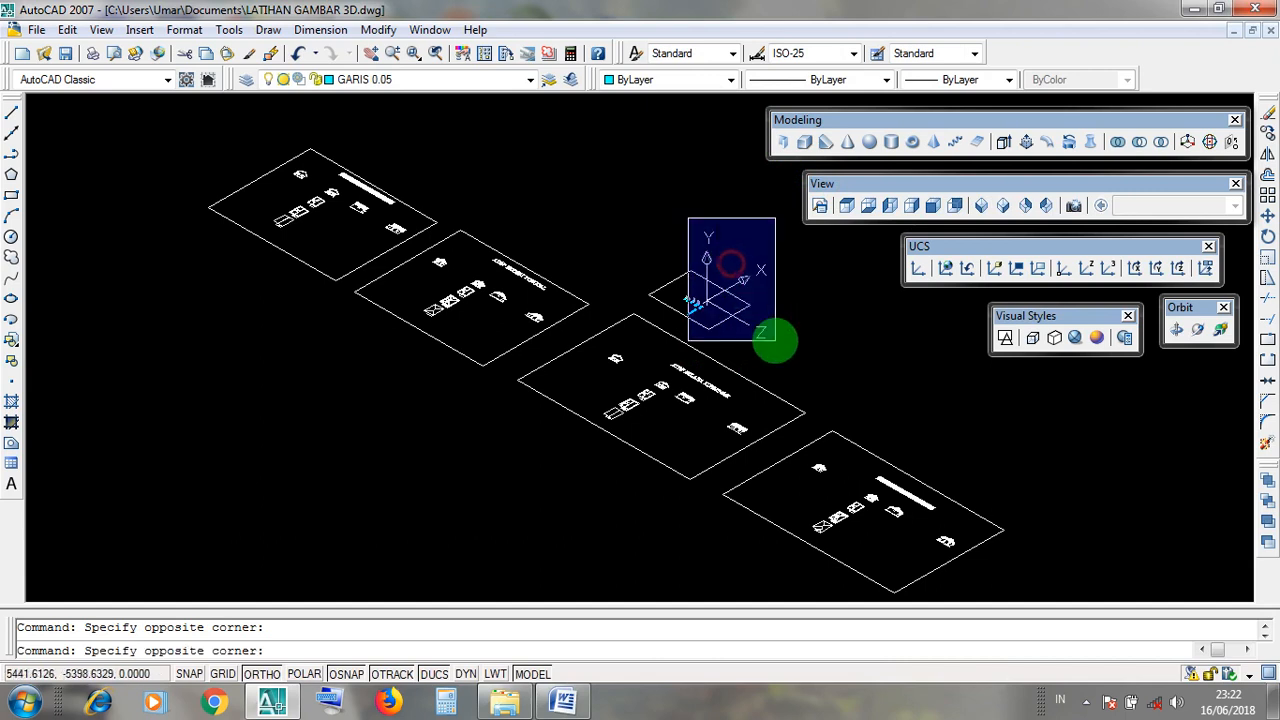
{"action": "left_click", "coordinate": [778, 345]}
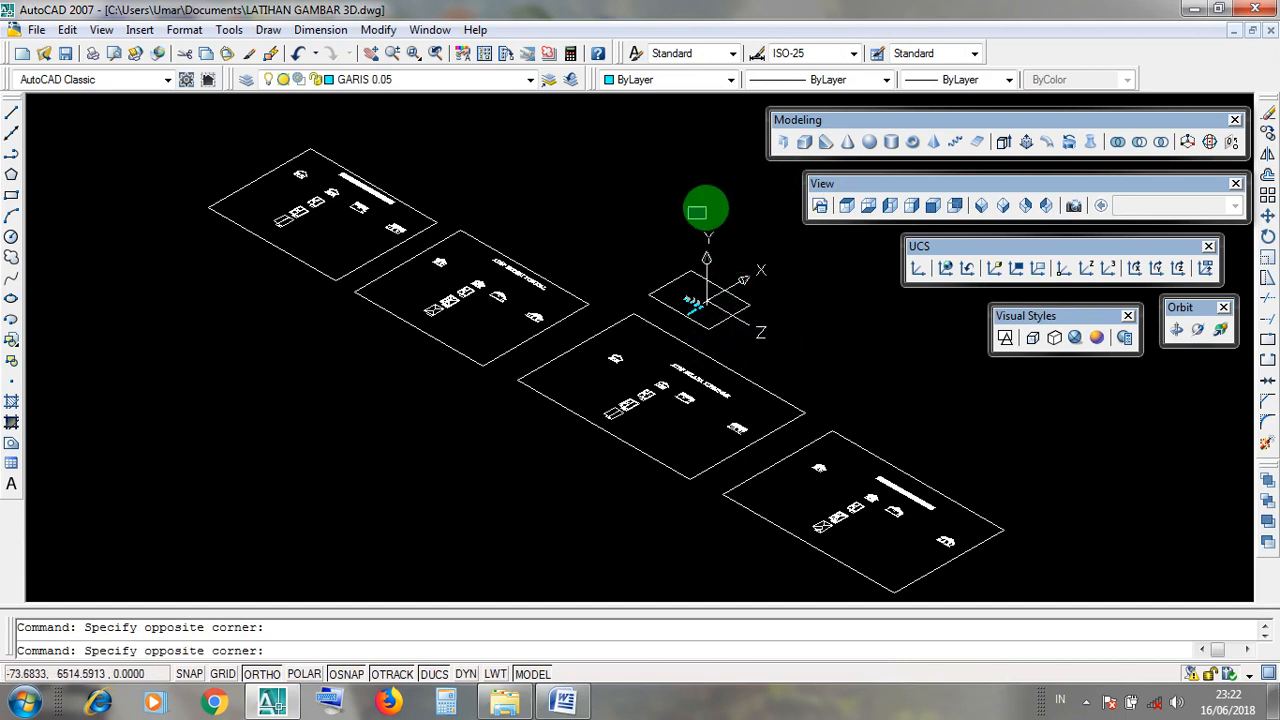
{"action": "left_click", "coordinate": [697, 217]}
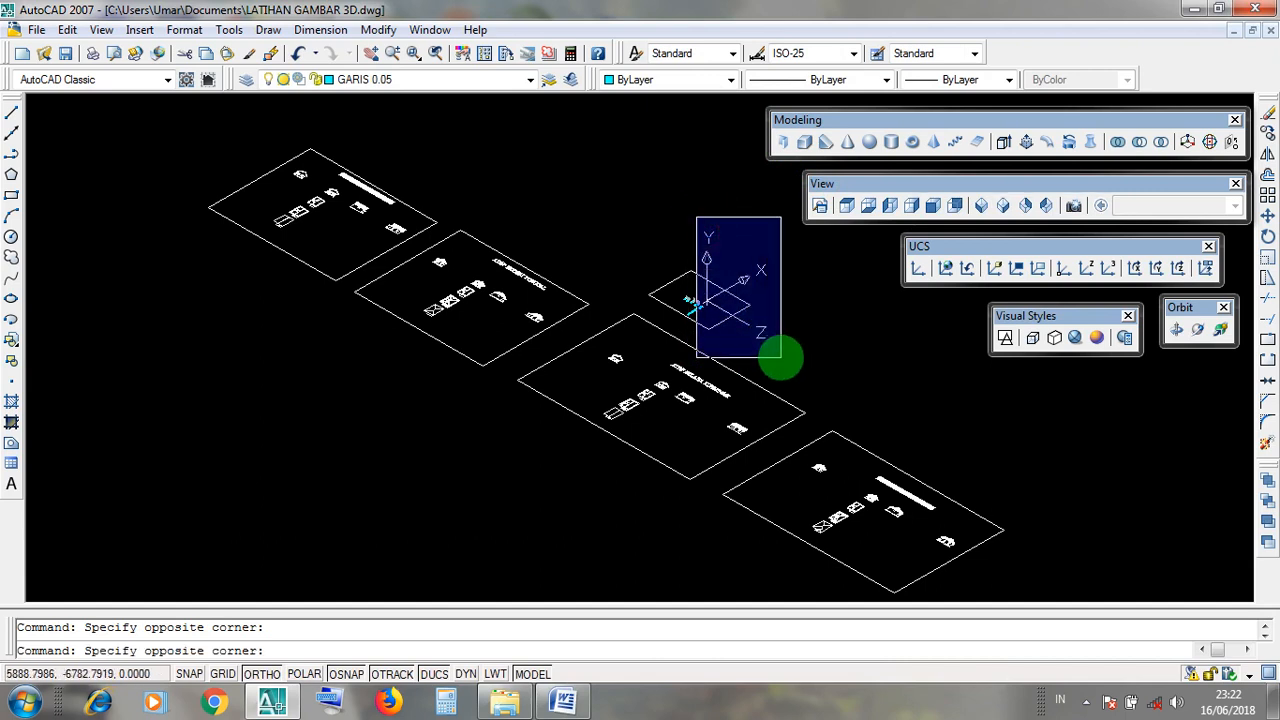
{"action": "left_click", "coordinate": [779, 352]}
{"action": "left_click", "coordinate": [691, 205]}
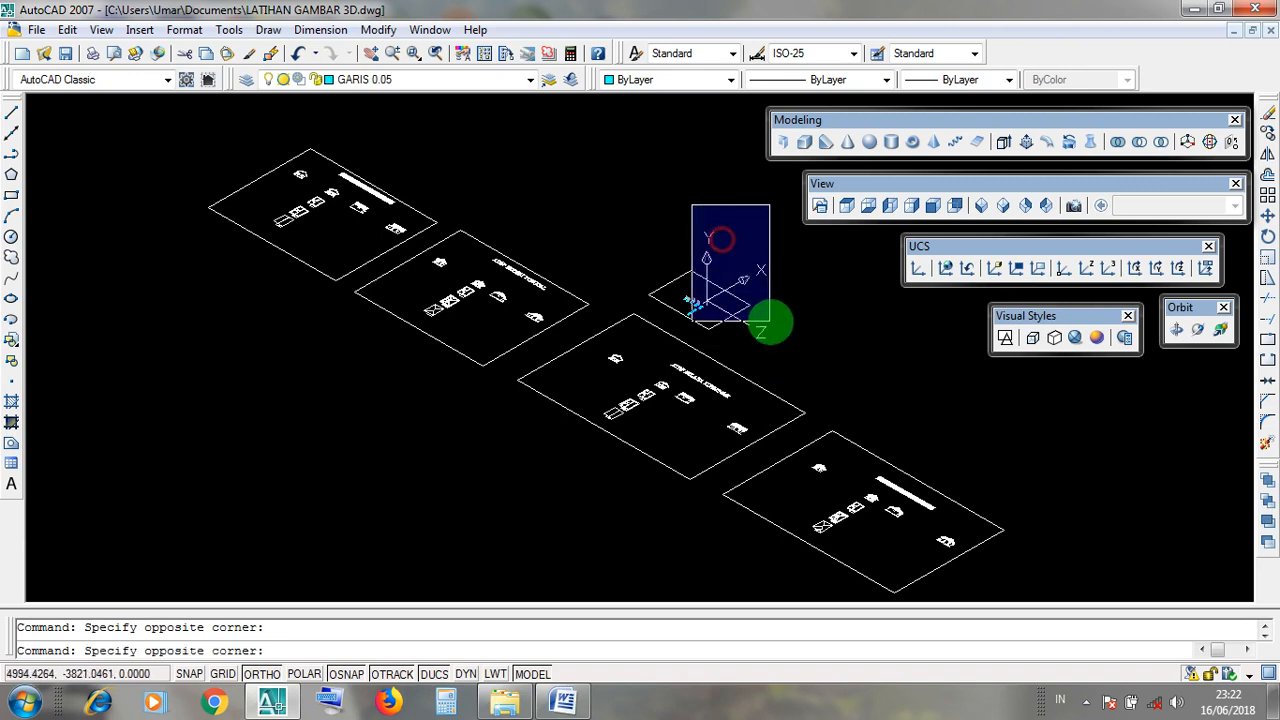
{"action": "left_click", "coordinate": [762, 312]}
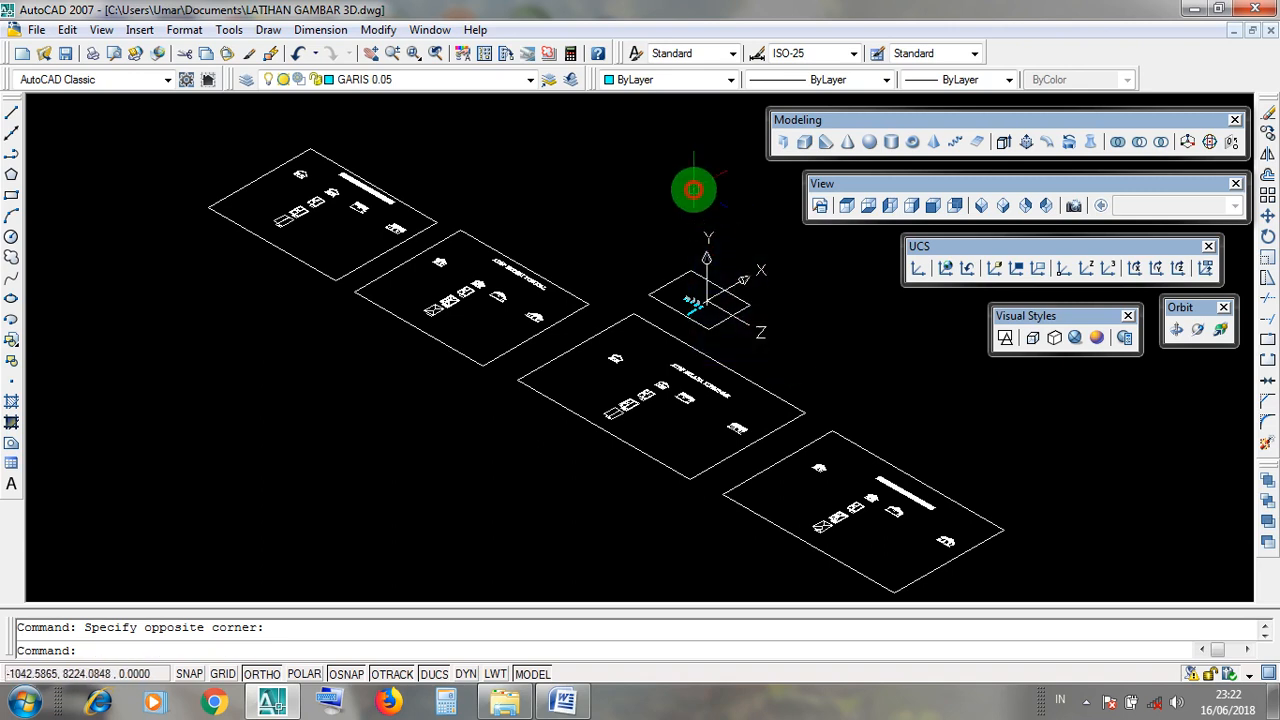
Reset the user coordinate system to World.
{"action": "left_click", "coordinate": [917, 247]}
{"action": "left_click", "coordinate": [928, 248]}
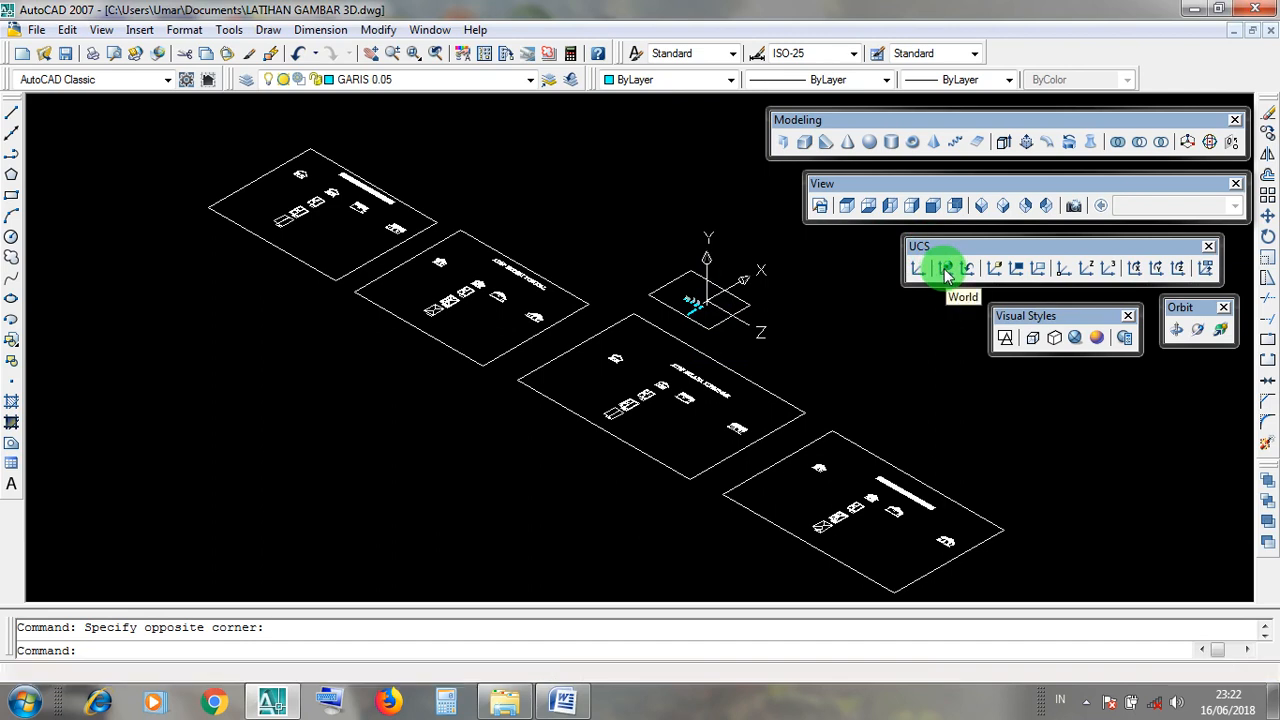
{"action": "left_click", "coordinate": [946, 270]}
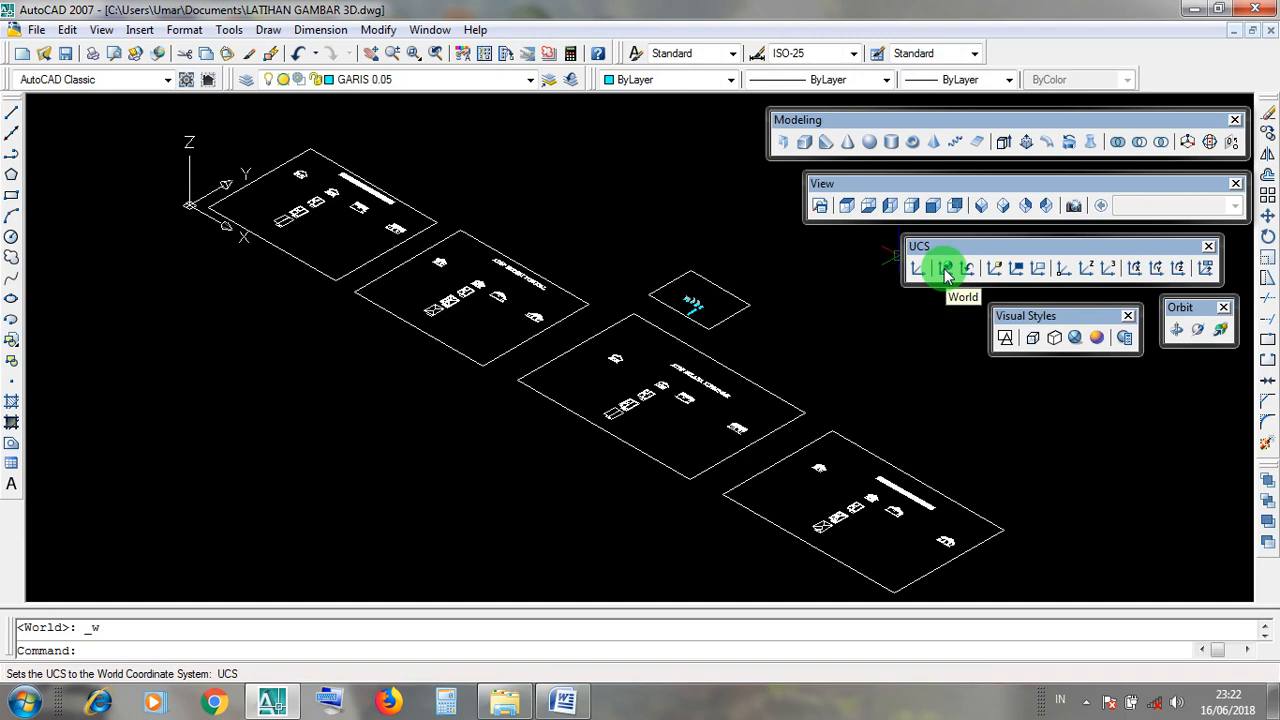
{"action": "left_click", "coordinate": [946, 271]}
Reapply the SE Isometric view together with the World coordinate system.
{"action": "left_click", "coordinate": [824, 184]}
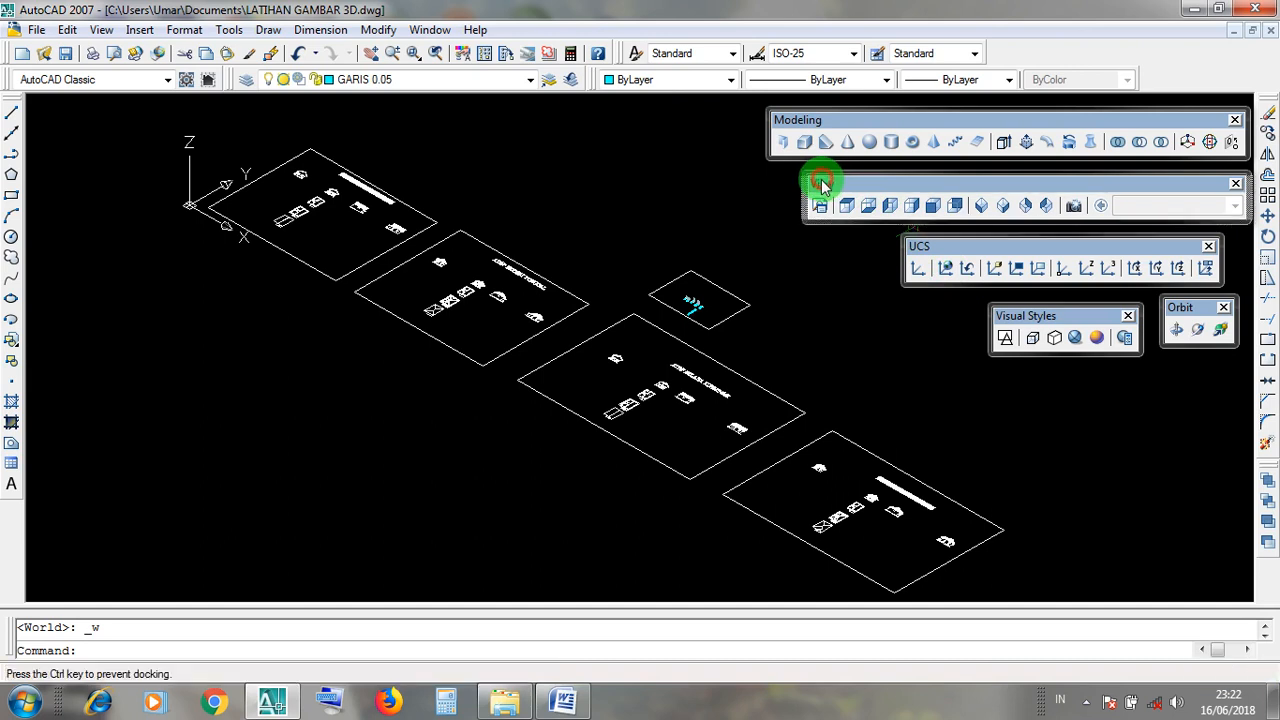
{"action": "left_click", "coordinate": [1003, 207]}
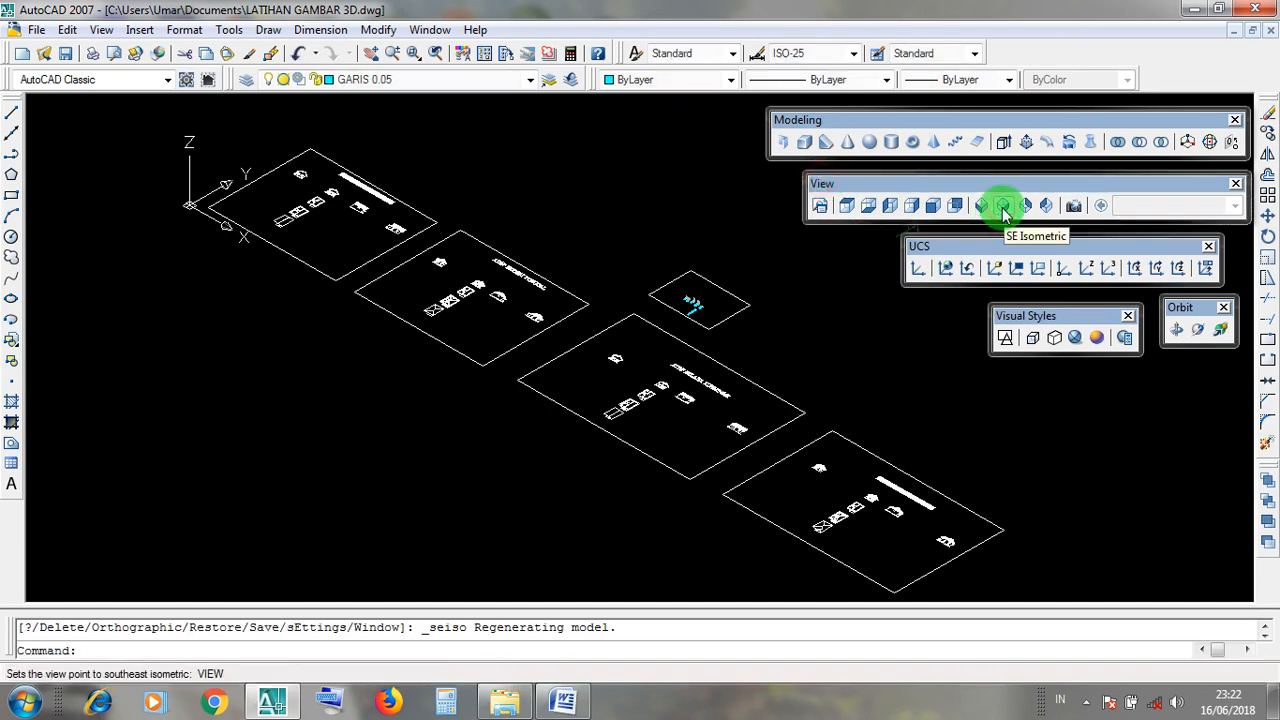
{"action": "left_click", "coordinate": [927, 250]}
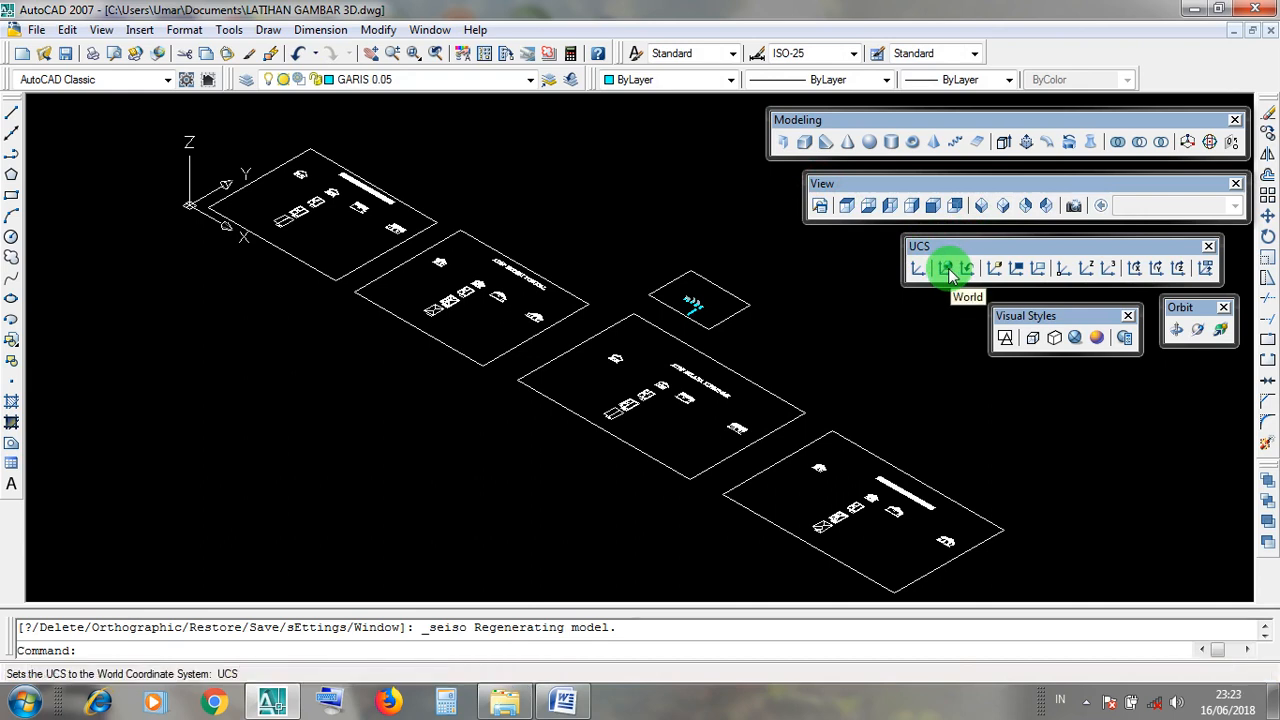
{"action": "left_click", "coordinate": [948, 271]}
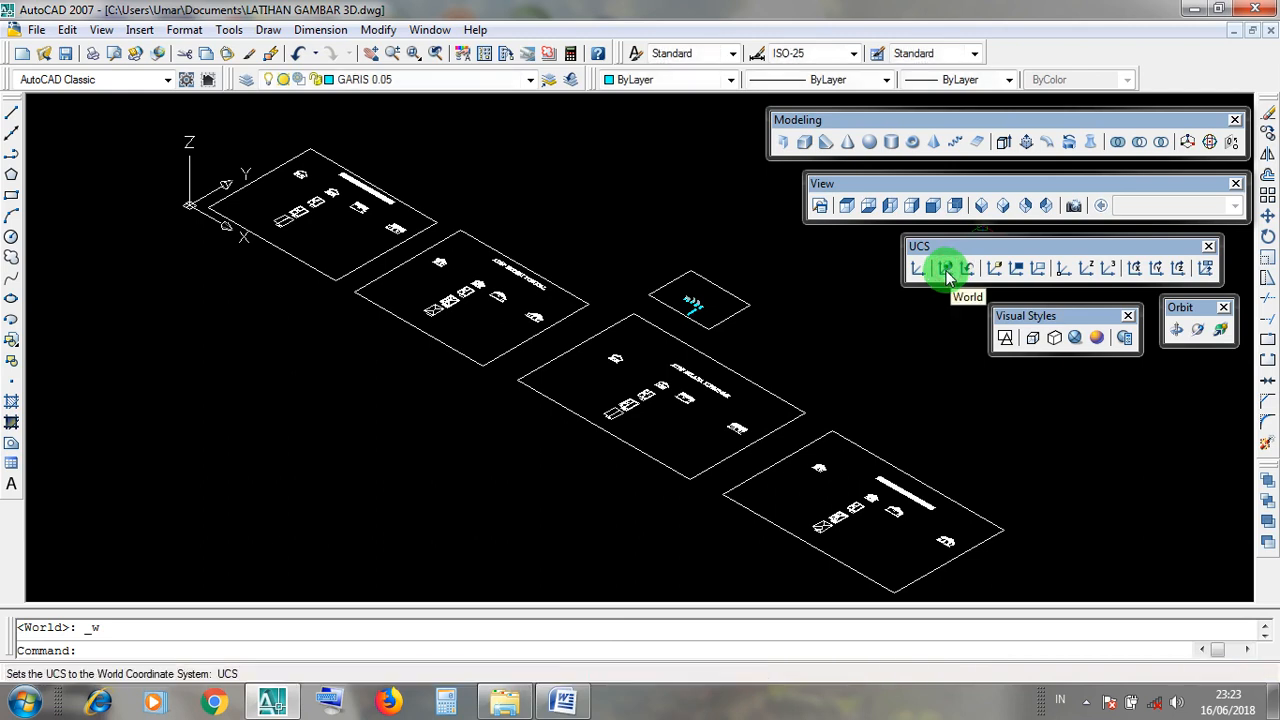
{"action": "middle_click_drag", "start_coordinate": [709, 337], "coordinate": [797, 449]}
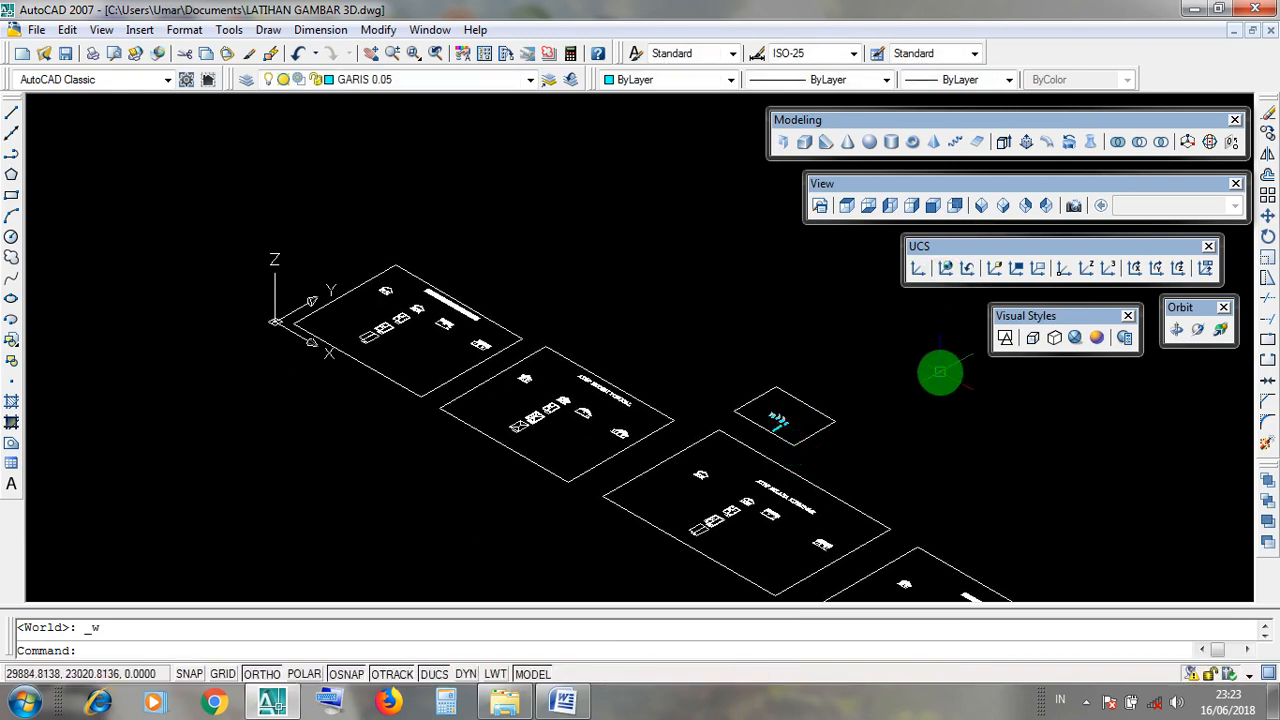
Apply the 2D Wireframe visual style and inspect the door and window drawings and upright models in isometric view.
{"action": "left_click", "coordinate": [1005, 340]}
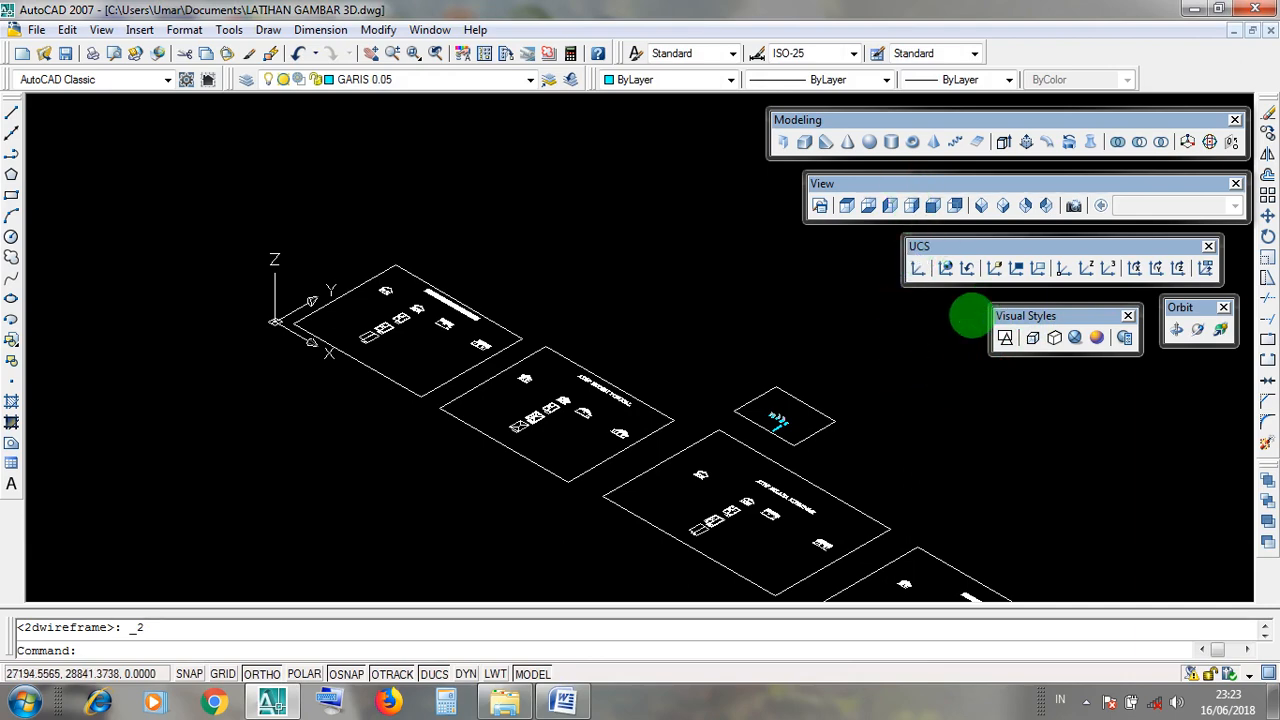
{"action": "scroll", "coordinate": [785, 447], "scroll_direction": "up", "scroll_amount": 8}
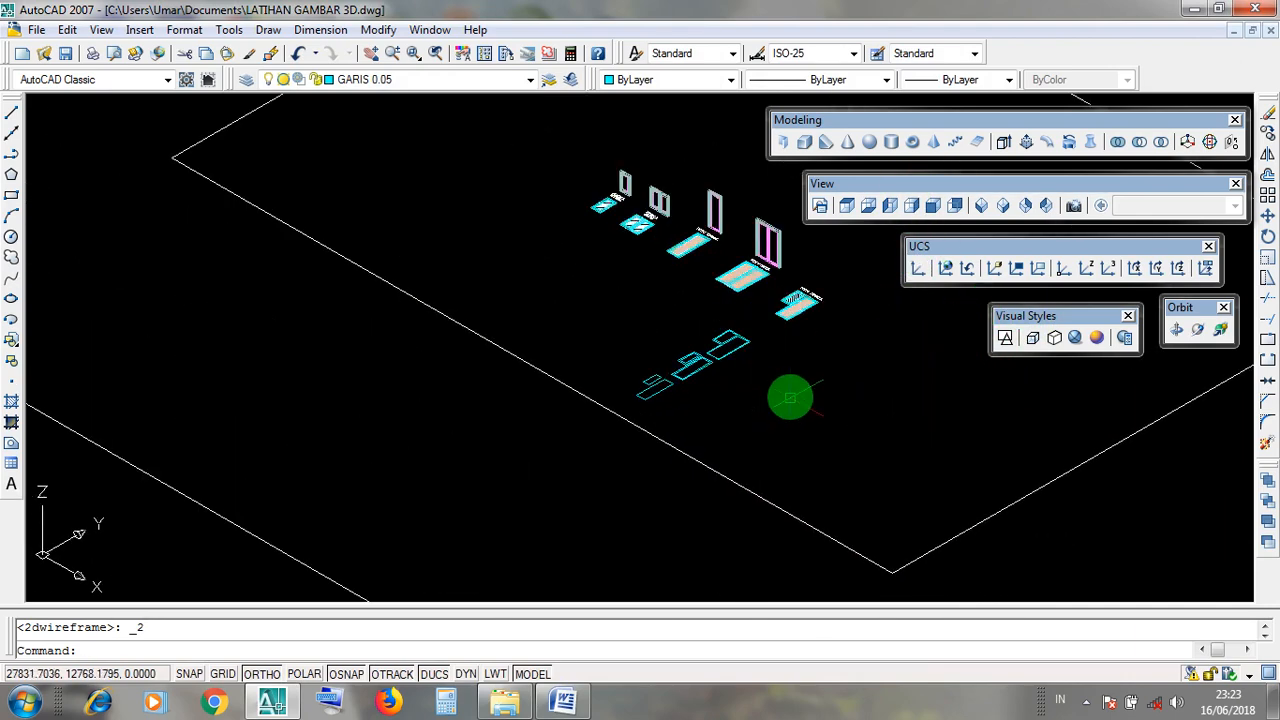
{"action": "middle_click_drag", "start_coordinate": [857, 340], "coordinate": [825, 461]}
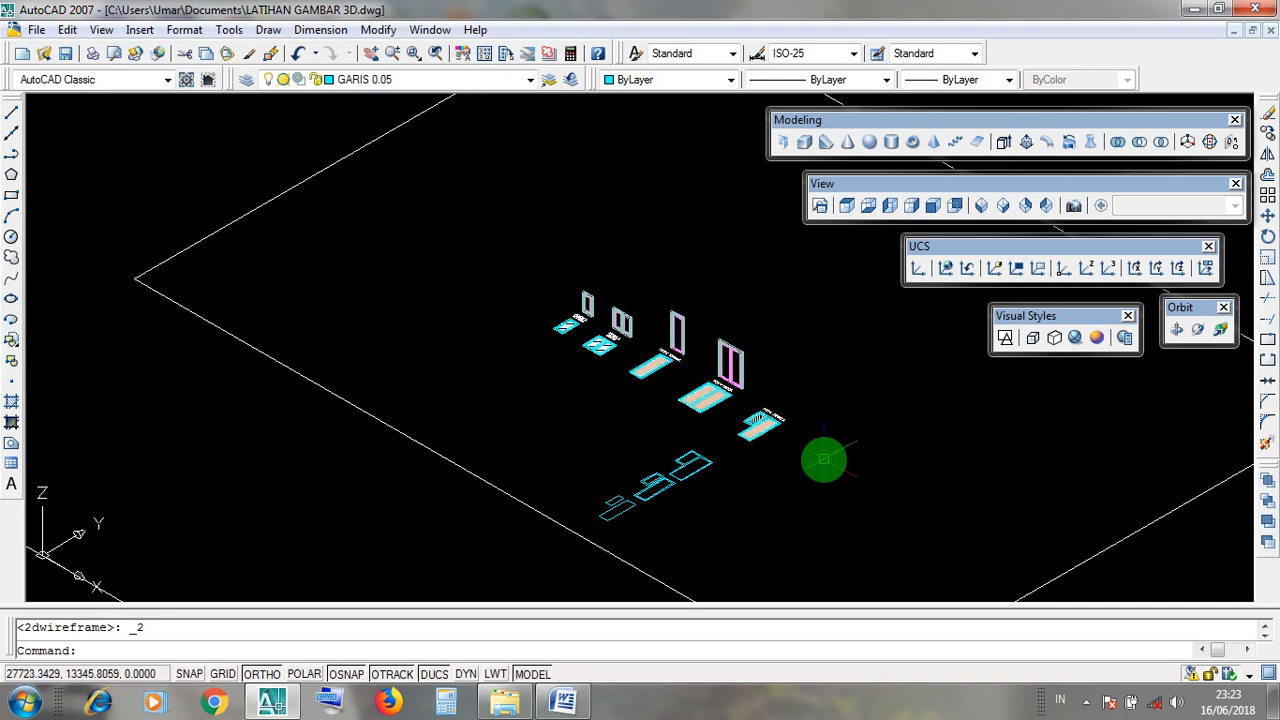
{"action": "scroll", "coordinate": [822, 457], "scroll_direction": "up", "scroll_amount": 3}
{"action": "scroll", "coordinate": [812, 468], "scroll_direction": "up", "scroll_amount": 2}
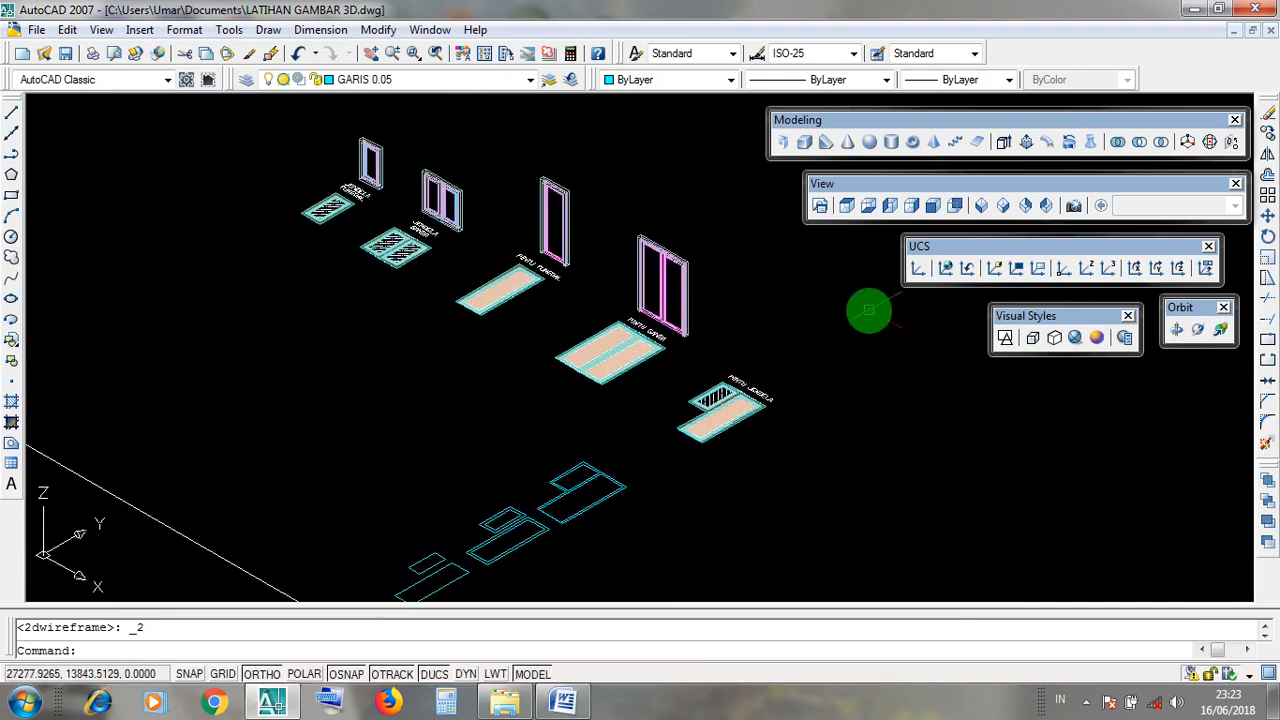
{"action": "middle_click_drag", "start_coordinate": [798, 446], "coordinate": [851, 401]}
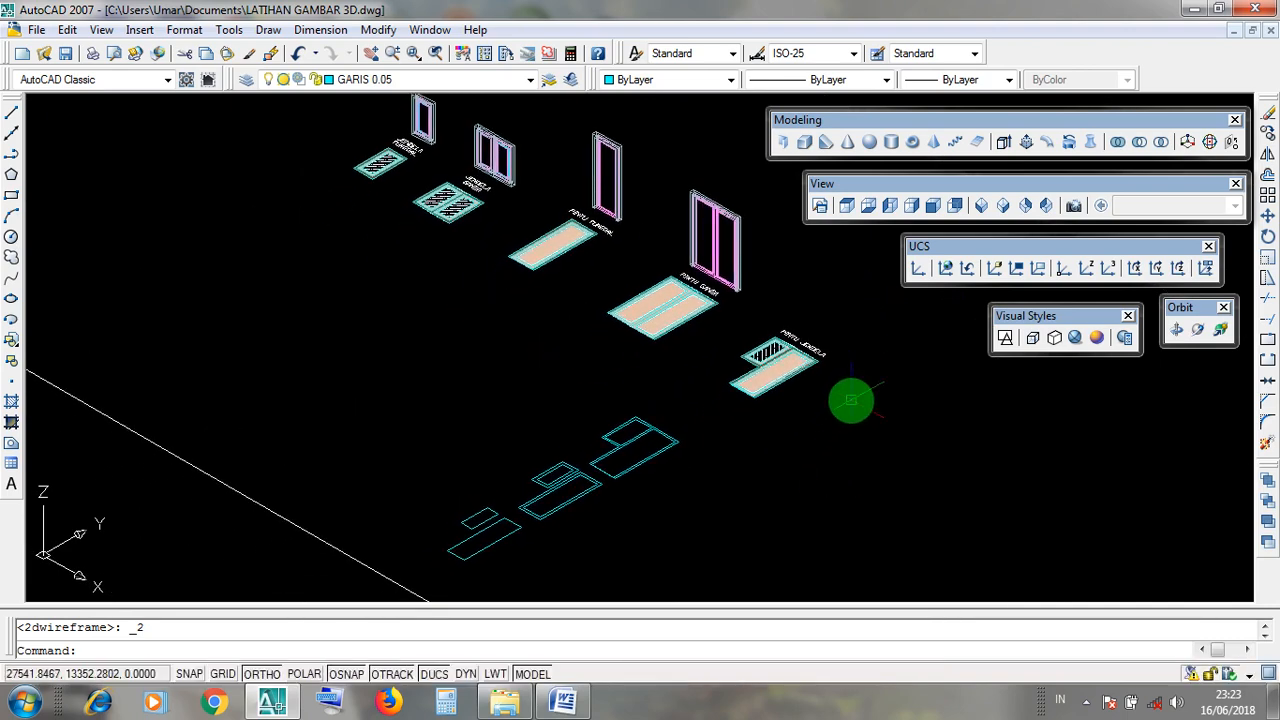
{"action": "mouse_move", "coordinate": [810, 486]}
{"action": "middle_mouse_down"}
{"action": "mouse_move", "coordinate": [842, 518]}
{"action": "mouse_move", "coordinate": [802, 480]}
{"action": "middle_mouse_up"}
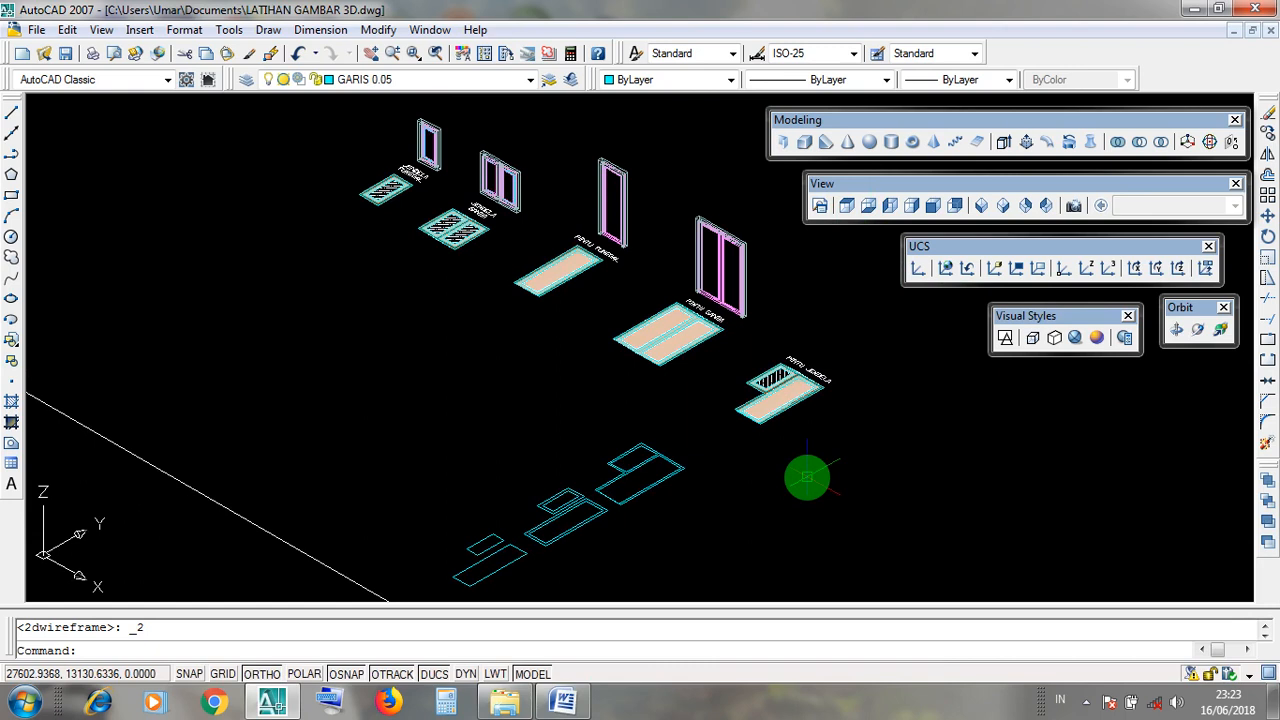
{"action": "scroll", "coordinate": [807, 478], "scroll_direction": "down", "scroll_amount": 2}
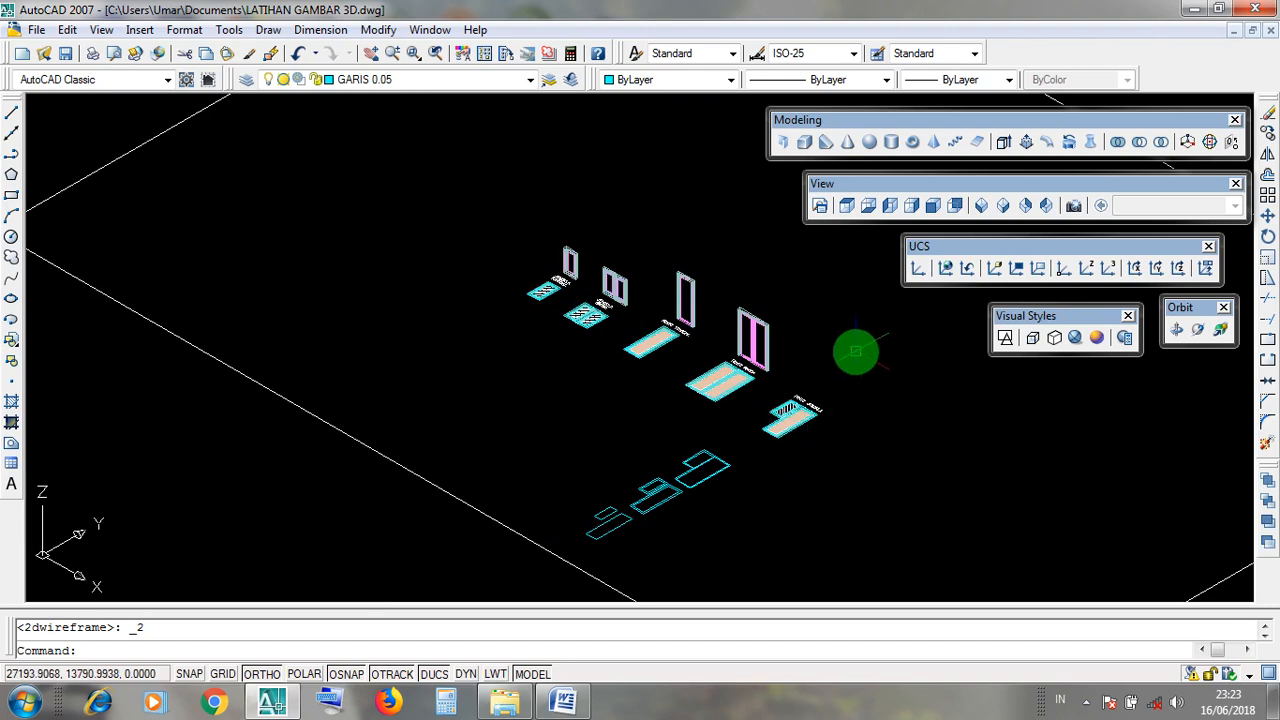
{"action": "scroll", "coordinate": [780, 476], "scroll_direction": "up", "scroll_amount": 2}
{"action": "mouse_move", "coordinate": [794, 459]}
{"action": "middle_mouse_down"}
{"action": "mouse_move", "coordinate": [814, 497]}
{"action": "mouse_move", "coordinate": [792, 455]}
{"action": "middle_mouse_up"}
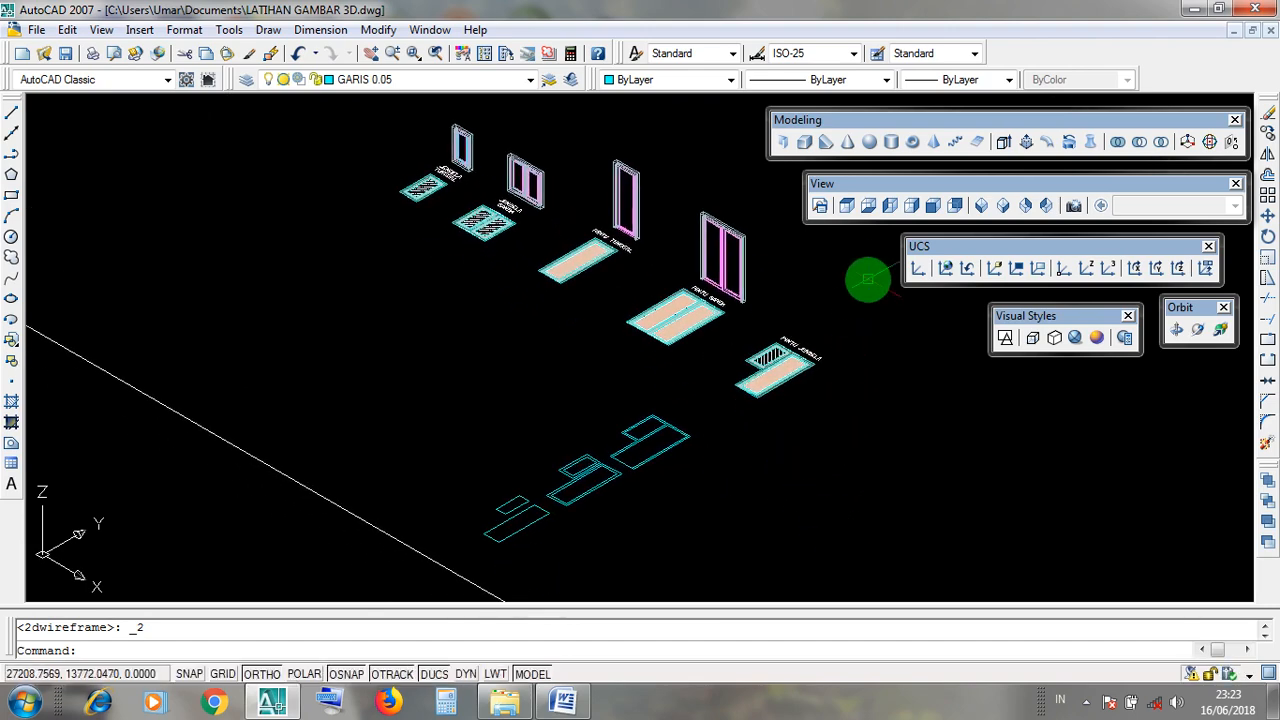
Switch the drawing to the Top view.
{"action": "left_click", "coordinate": [850, 184]}
{"action": "left_click", "coordinate": [918, 432]}
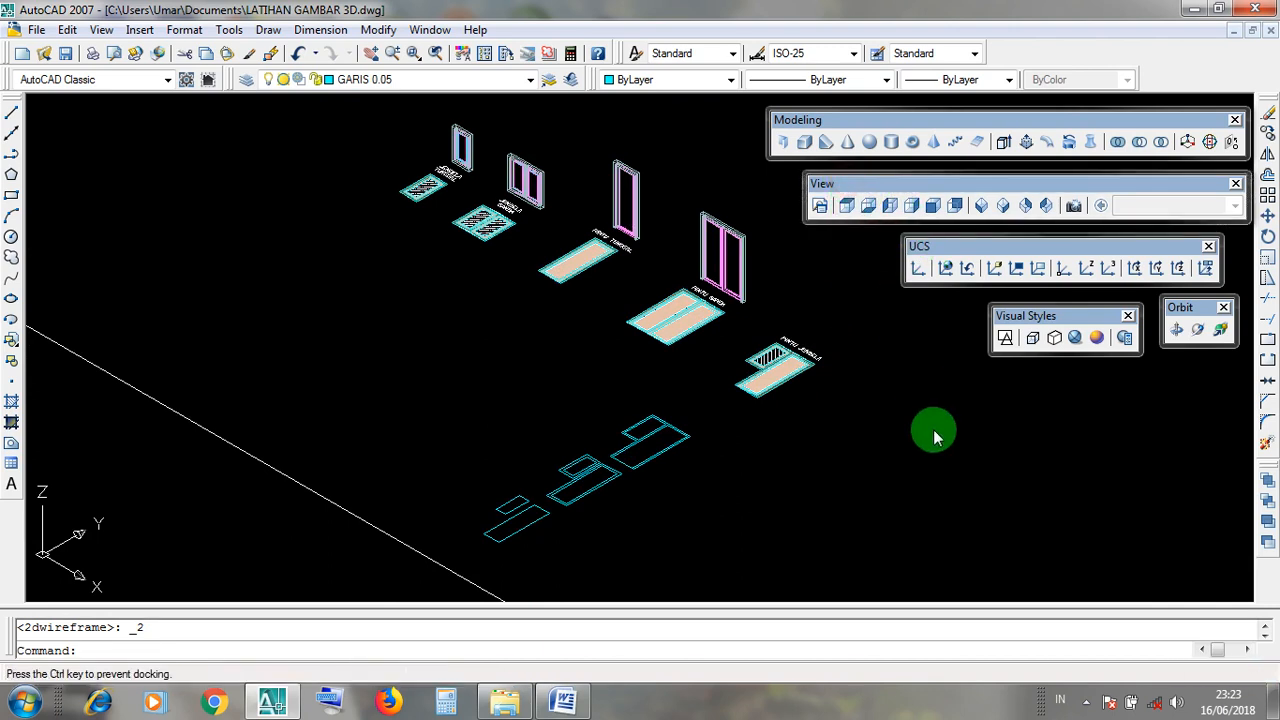
{"action": "left_click", "coordinate": [914, 434]}
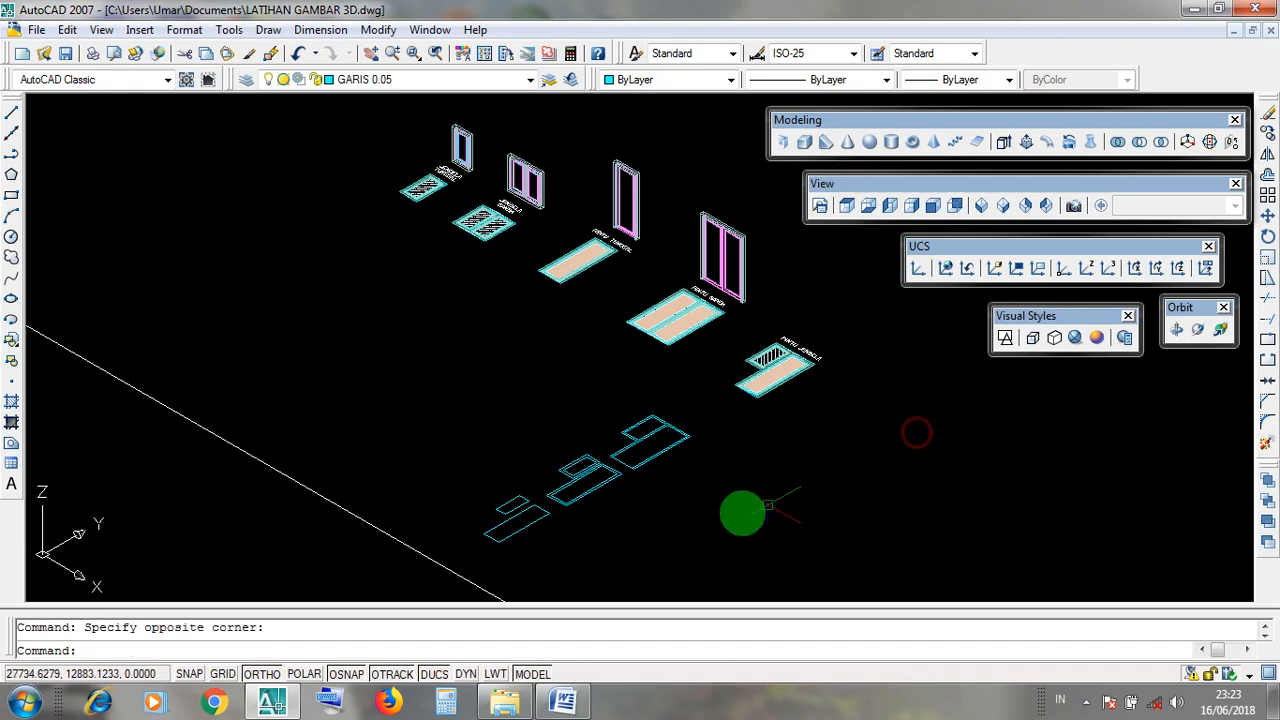
{"action": "left_click", "coordinate": [846, 185]}
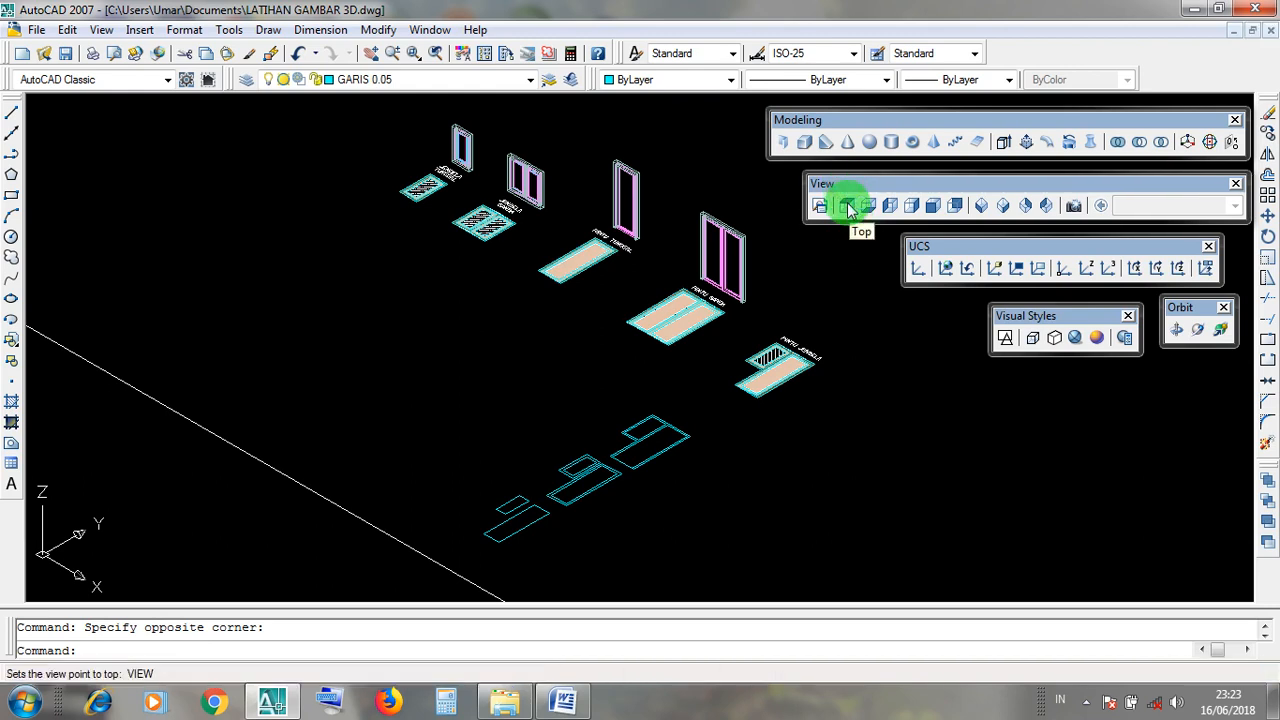
{"action": "left_click", "coordinate": [847, 207]}
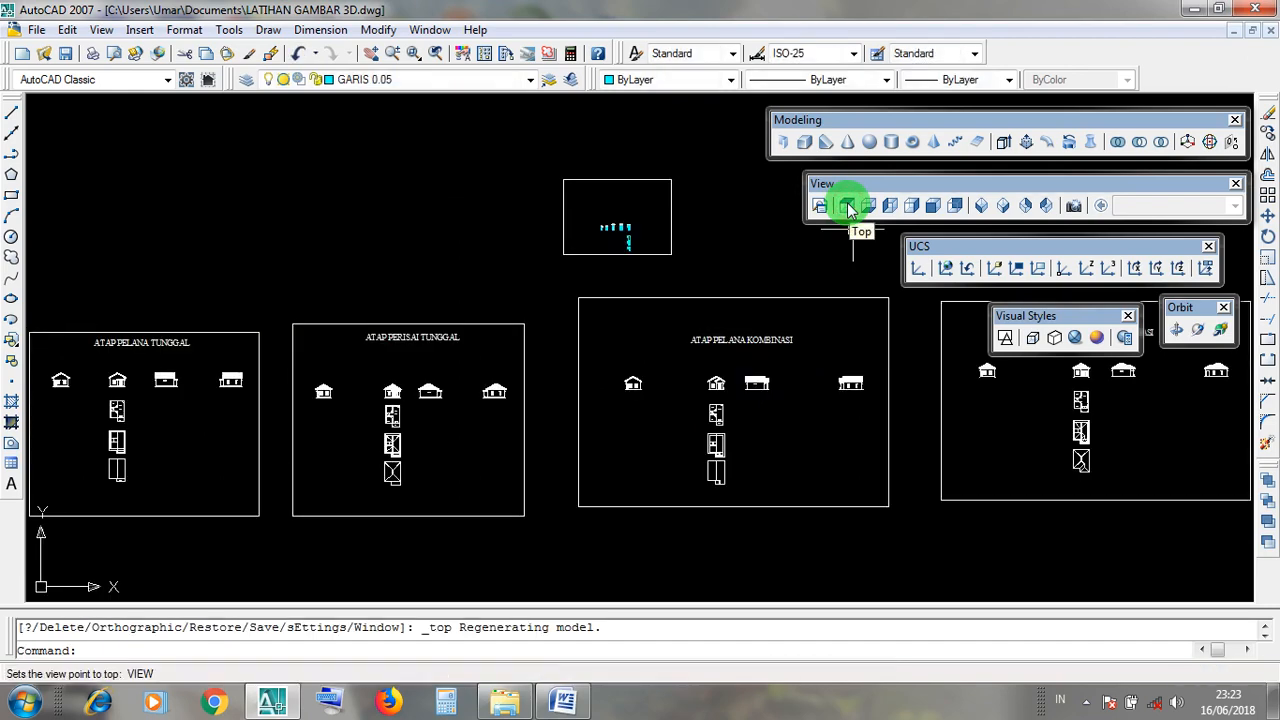
Examine the X and Y axes of the UCS icon in the Top view by framing them, and clear the selection.
{"action": "scroll", "coordinate": [729, 317], "scroll_direction": "down", "scroll_amount": 2}
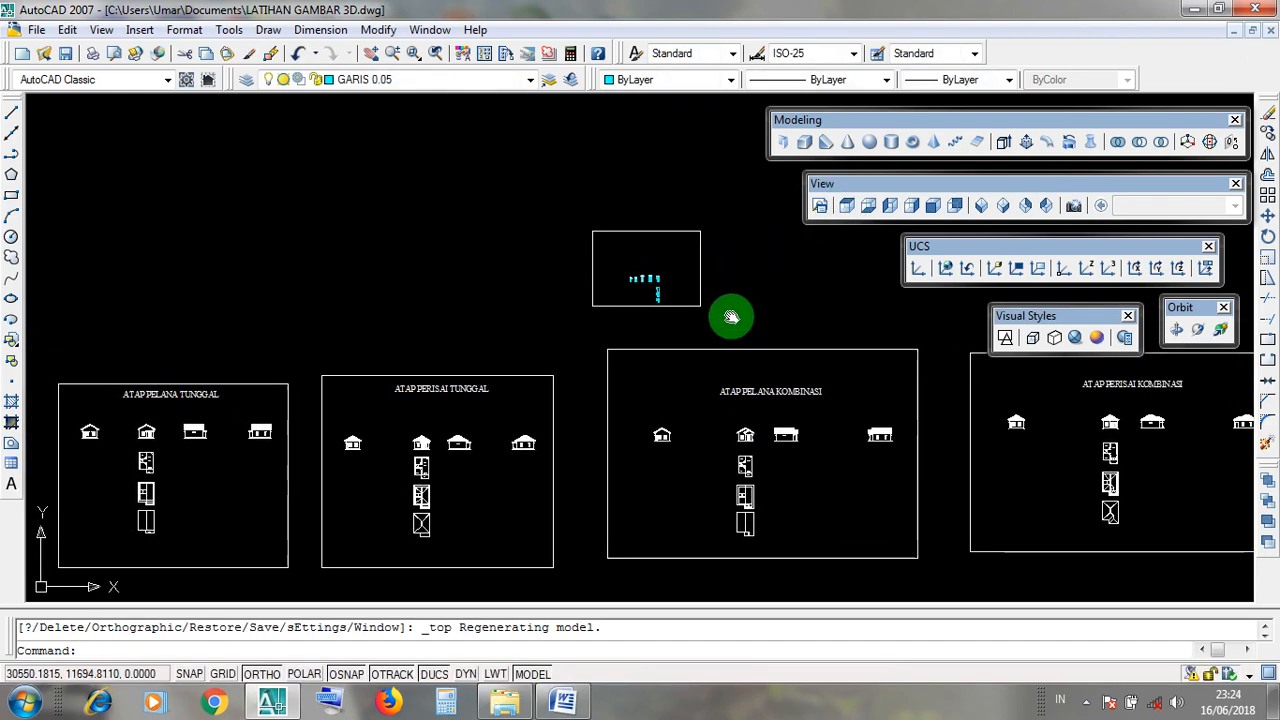
{"action": "scroll", "coordinate": [733, 317], "scroll_direction": "up", "scroll_amount": 2}
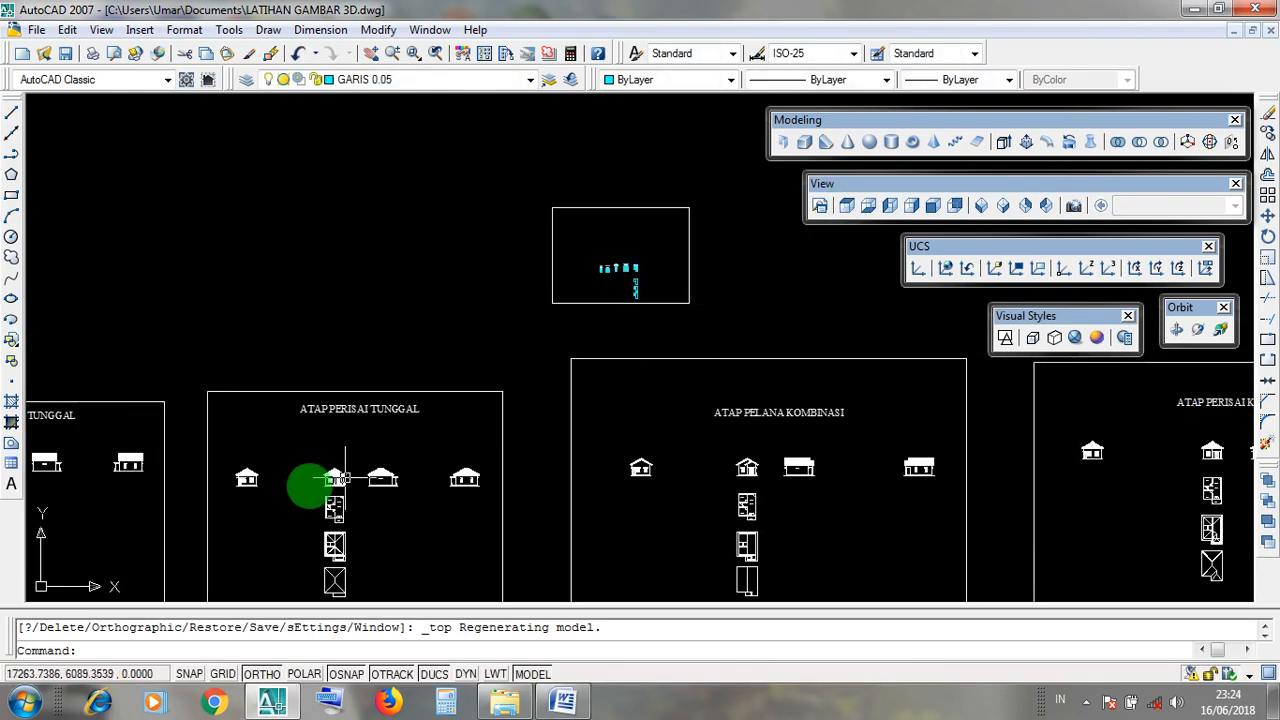
{"action": "middle_click_drag", "start_coordinate": [243, 500], "coordinate": [348, 470]}
{"action": "middle_click_drag", "start_coordinate": [187, 530], "coordinate": [103, 714]}
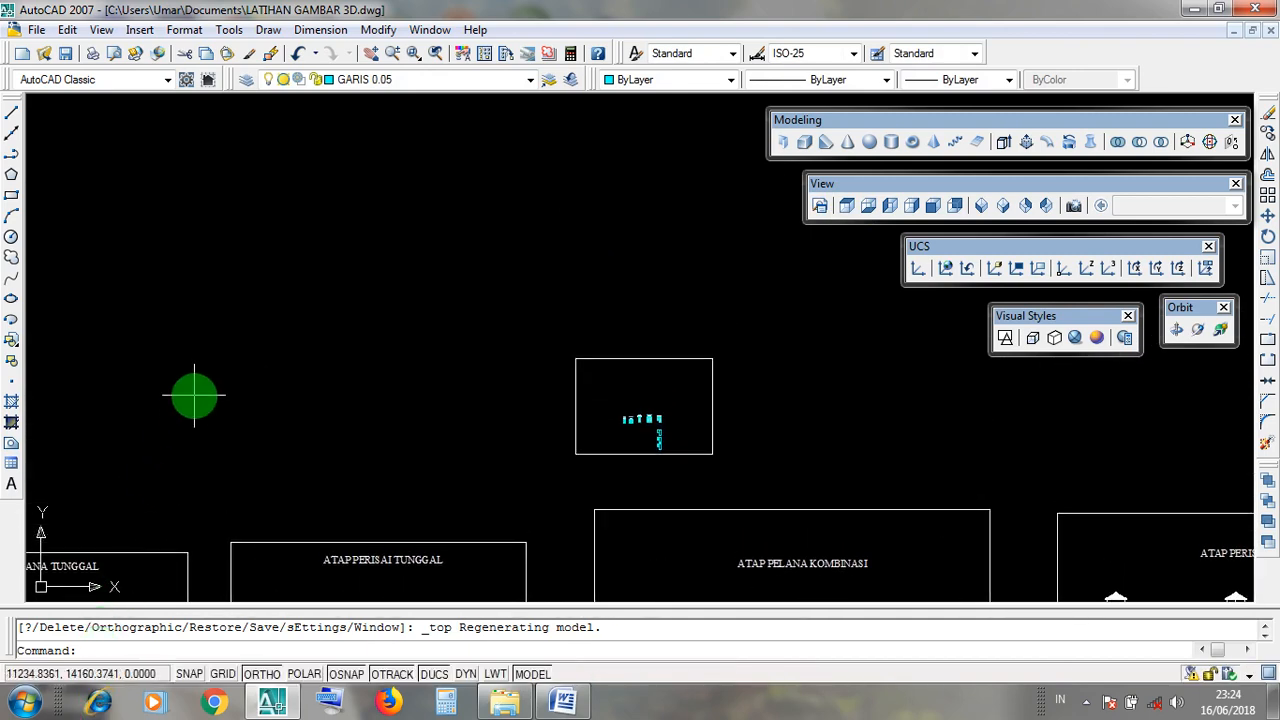
{"action": "middle_click_drag", "start_coordinate": [194, 395], "coordinate": [191, 568]}
{"action": "left_click", "coordinate": [124, 568]}
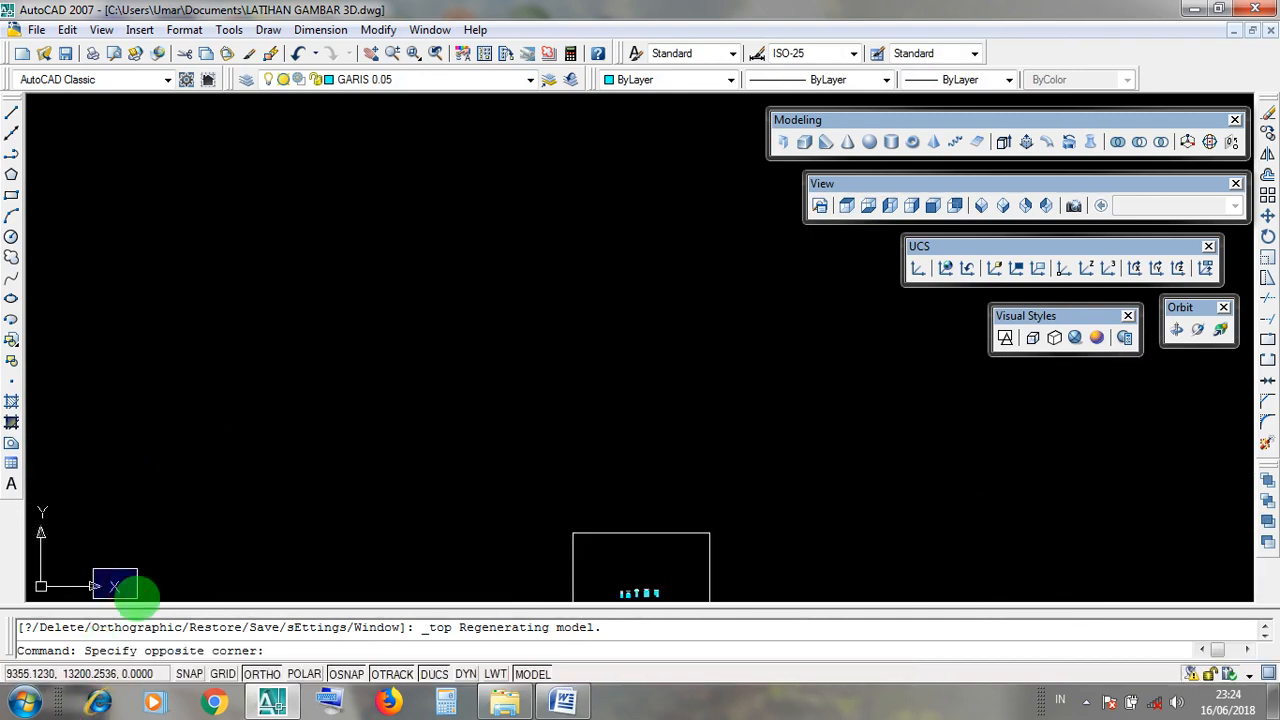
{"action": "left_click", "coordinate": [137, 590]}
{"action": "left_click", "coordinate": [40, 490]}
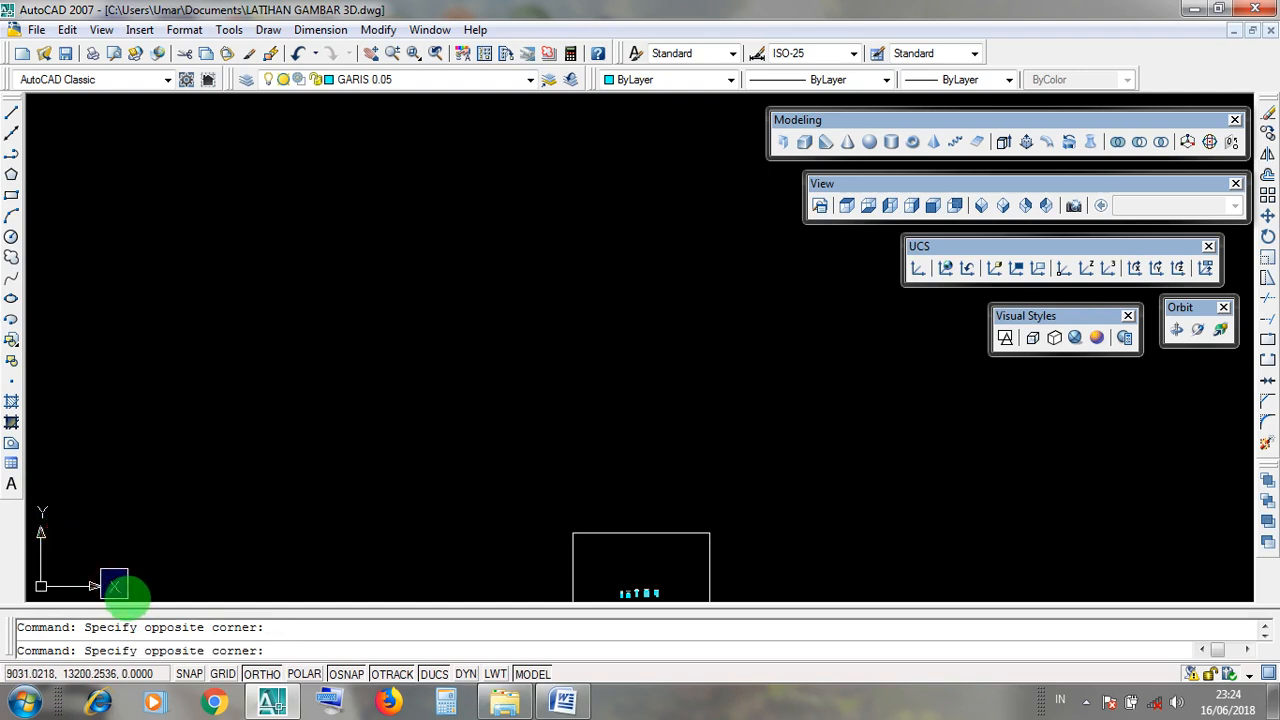
{"action": "left_click", "coordinate": [114, 586]}
{"action": "left_click", "coordinate": [41, 501]}
{"action": "left_click", "coordinate": [71, 529]}
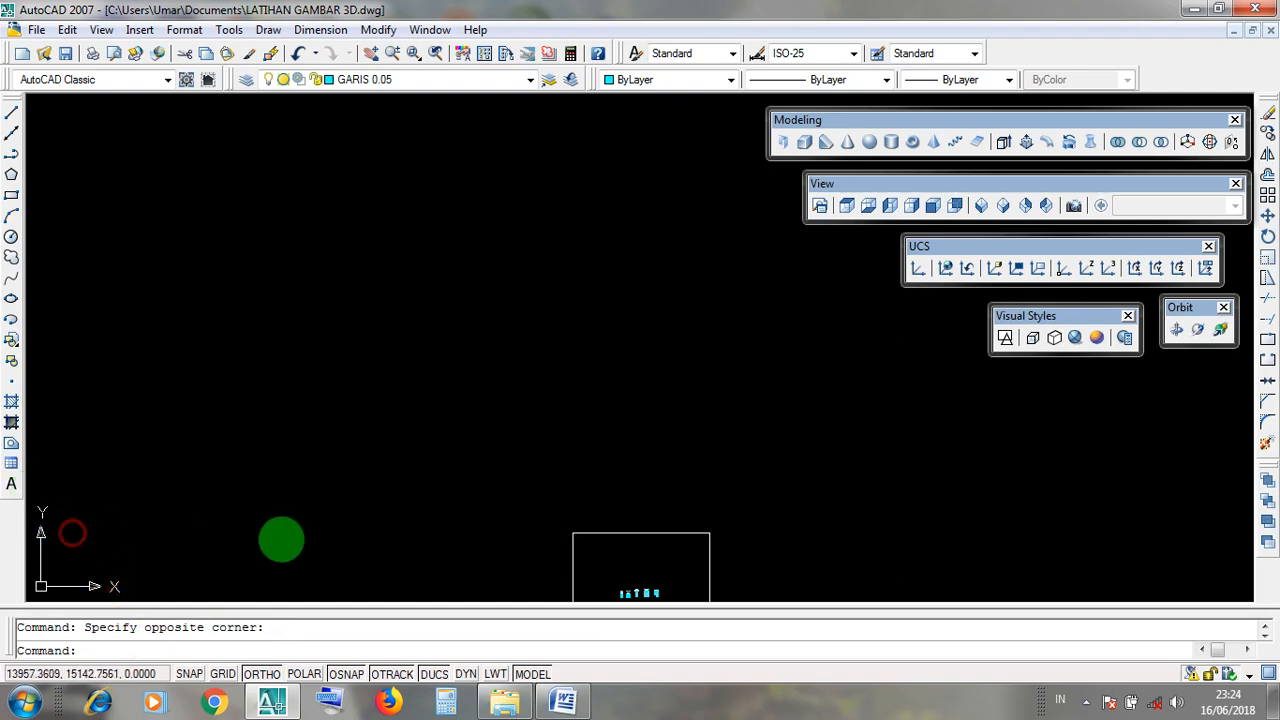
Examine the flat PINTU JENDELA drawing up close in the Top view.
{"action": "middle_click_drag", "start_coordinate": [280, 537], "coordinate": [234, 320]}
{"action": "scroll", "coordinate": [598, 375], "scroll_direction": "up", "scroll_amount": 10}
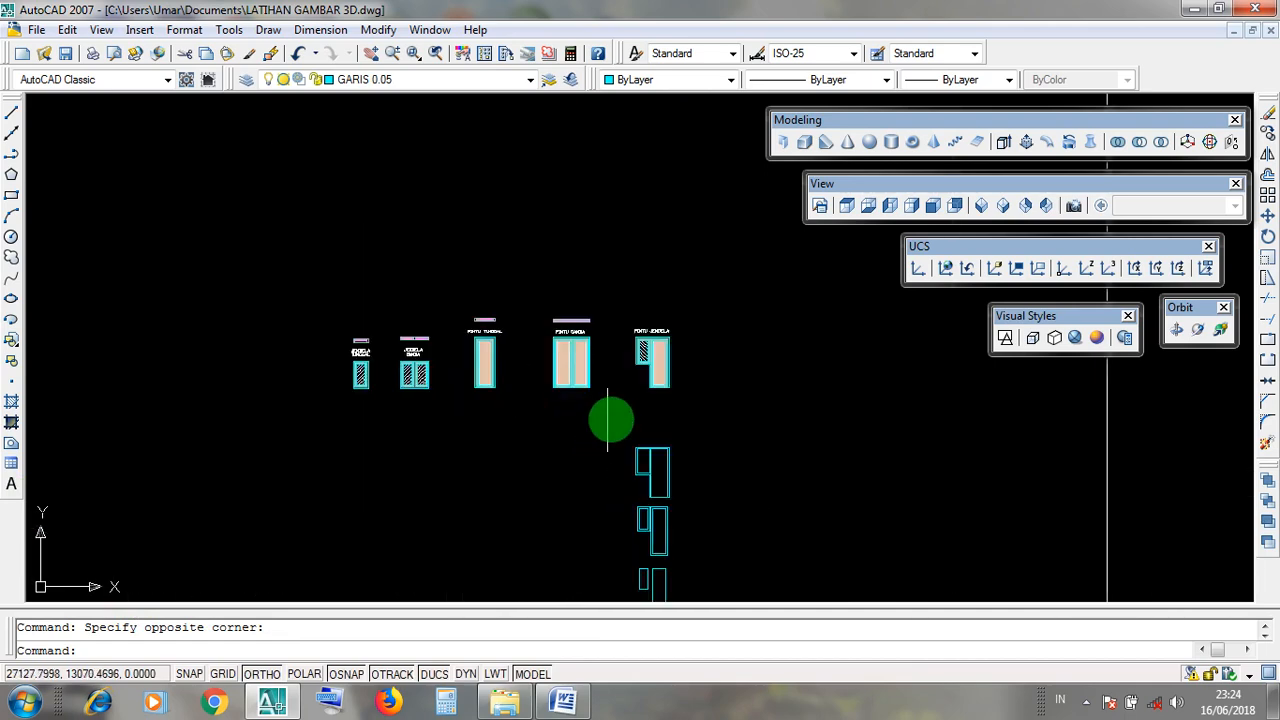
{"action": "mouse_move", "coordinate": [729, 363]}
{"action": "middle_mouse_down"}
{"action": "mouse_move", "coordinate": [772, 449]}
{"action": "mouse_move", "coordinate": [779, 346]}
{"action": "mouse_move", "coordinate": [820, 399]}
{"action": "middle_mouse_up"}
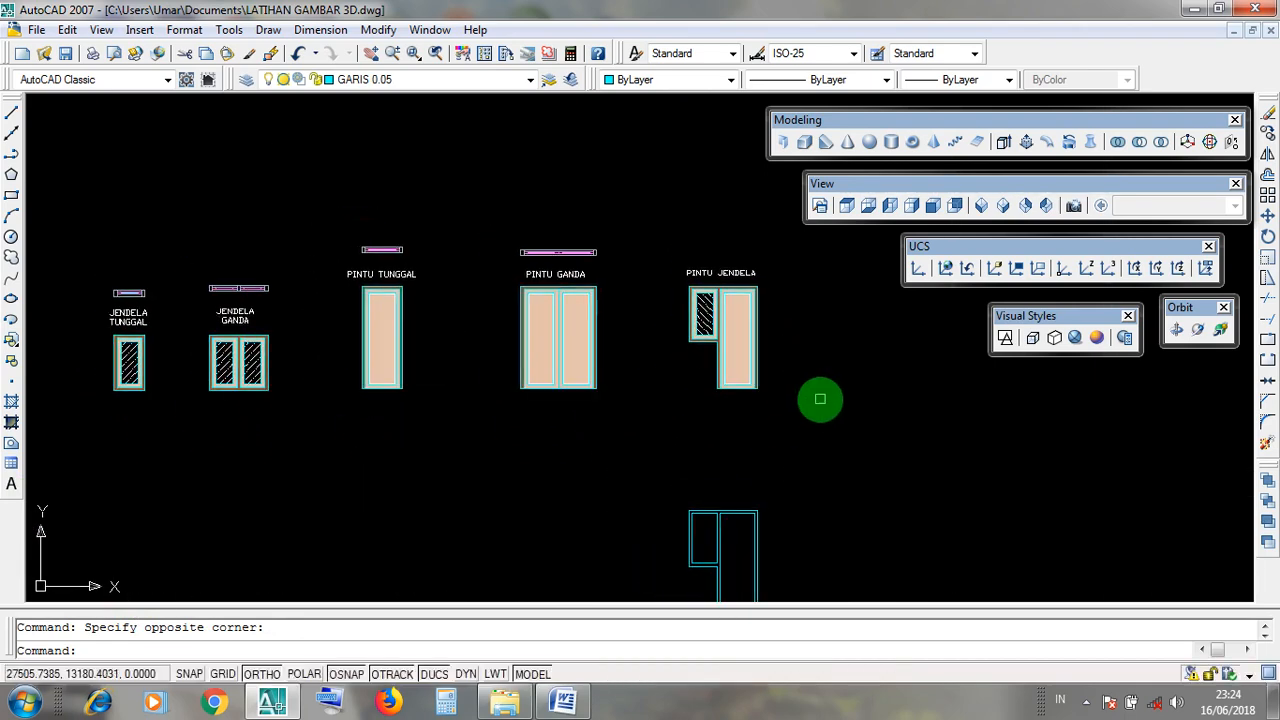
{"action": "scroll", "coordinate": [820, 398], "scroll_direction": "down", "scroll_amount": 1}
{"action": "middle_click_drag", "start_coordinate": [834, 470], "coordinate": [791, 386]}
{"action": "scroll", "coordinate": [729, 323], "scroll_direction": "up", "scroll_amount": 5}
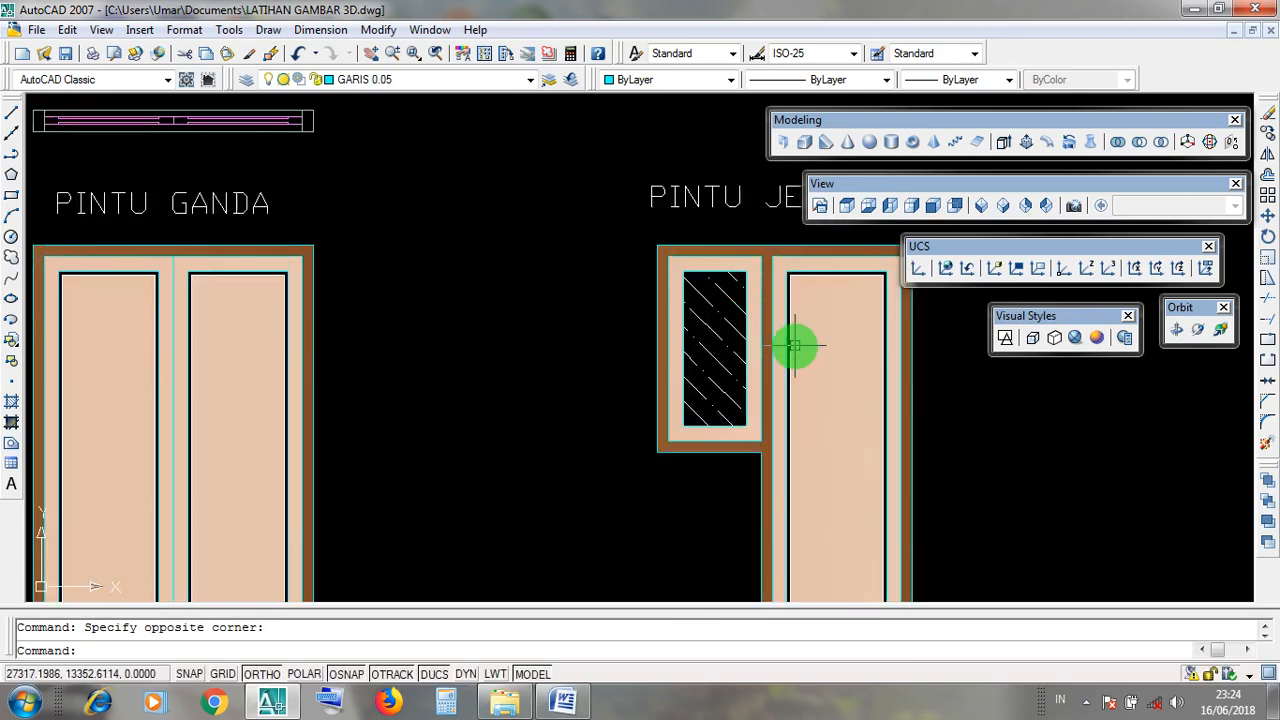
Examine the PINTU JENDELA drawing and the separated frame, leaf and panel outlines placed below it.
{"action": "scroll", "coordinate": [793, 346], "scroll_direction": "down", "scroll_amount": 3}
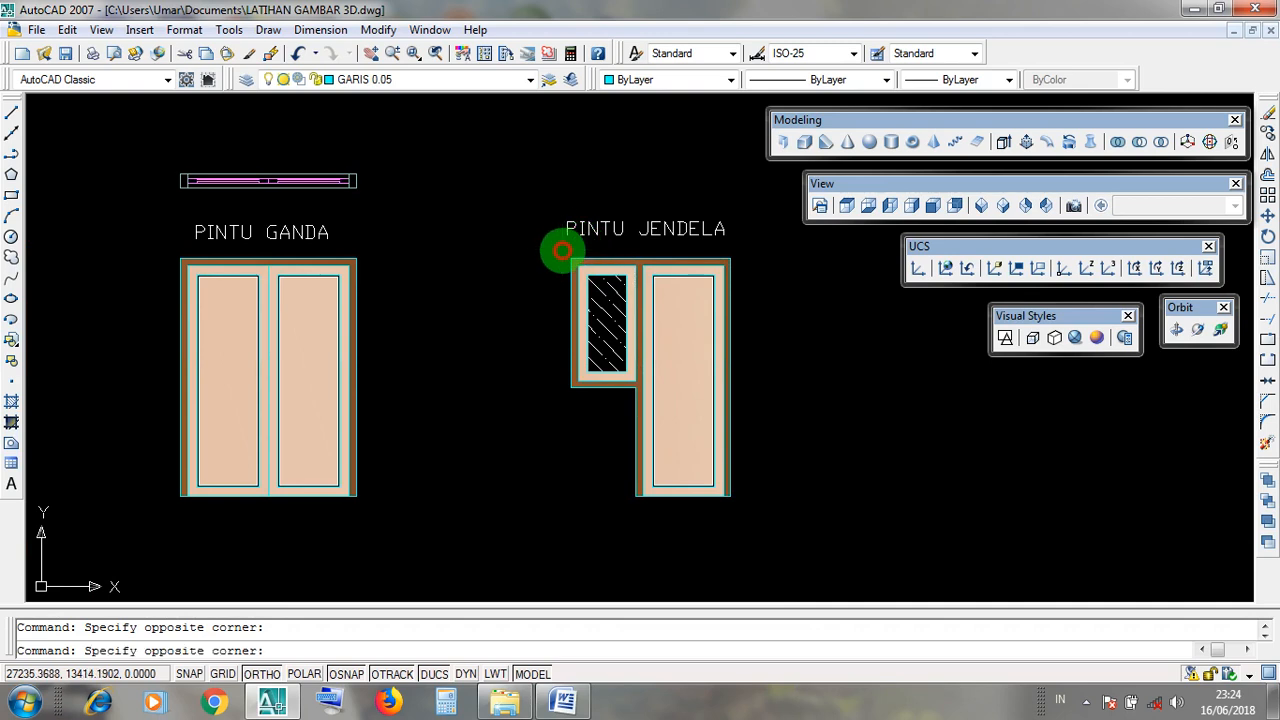
{"action": "left_click", "coordinate": [528, 404]}
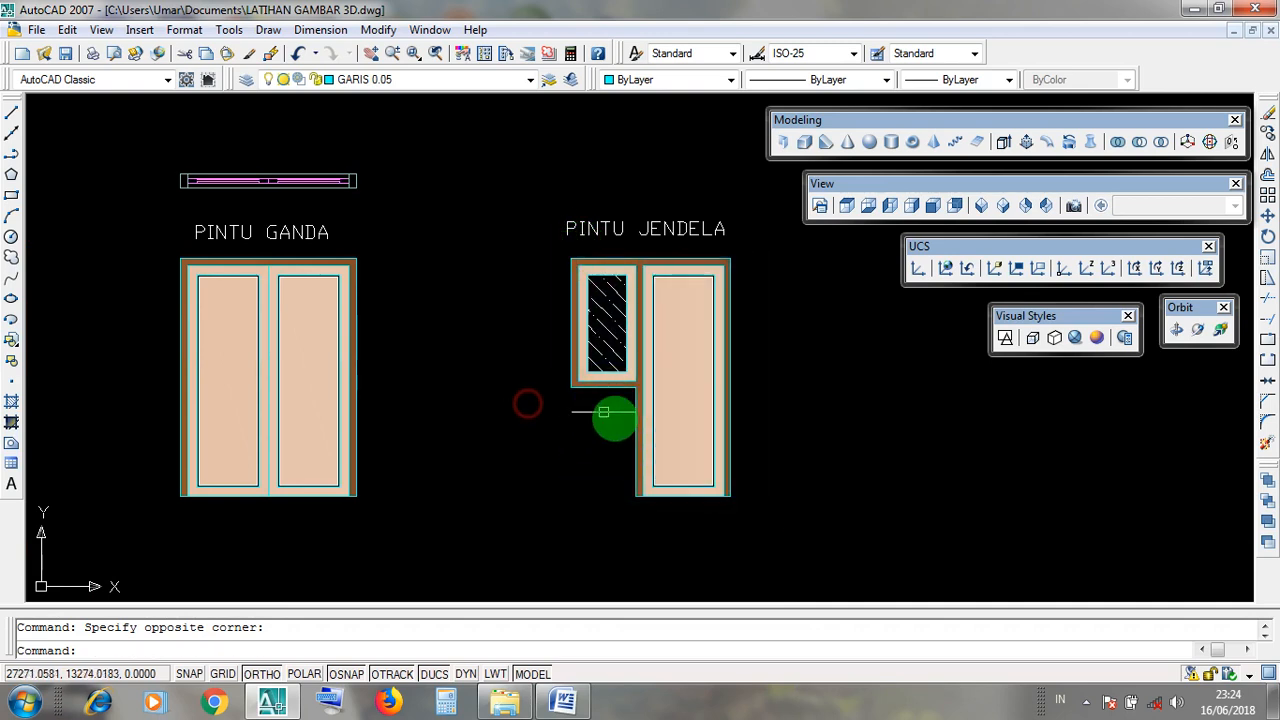
{"action": "middle_click_drag", "start_coordinate": [790, 476], "coordinate": [738, 137]}
{"action": "middle_click_drag", "start_coordinate": [728, 478], "coordinate": [734, 297]}
{"action": "scroll", "coordinate": [702, 395], "scroll_direction": "up", "scroll_amount": 2}
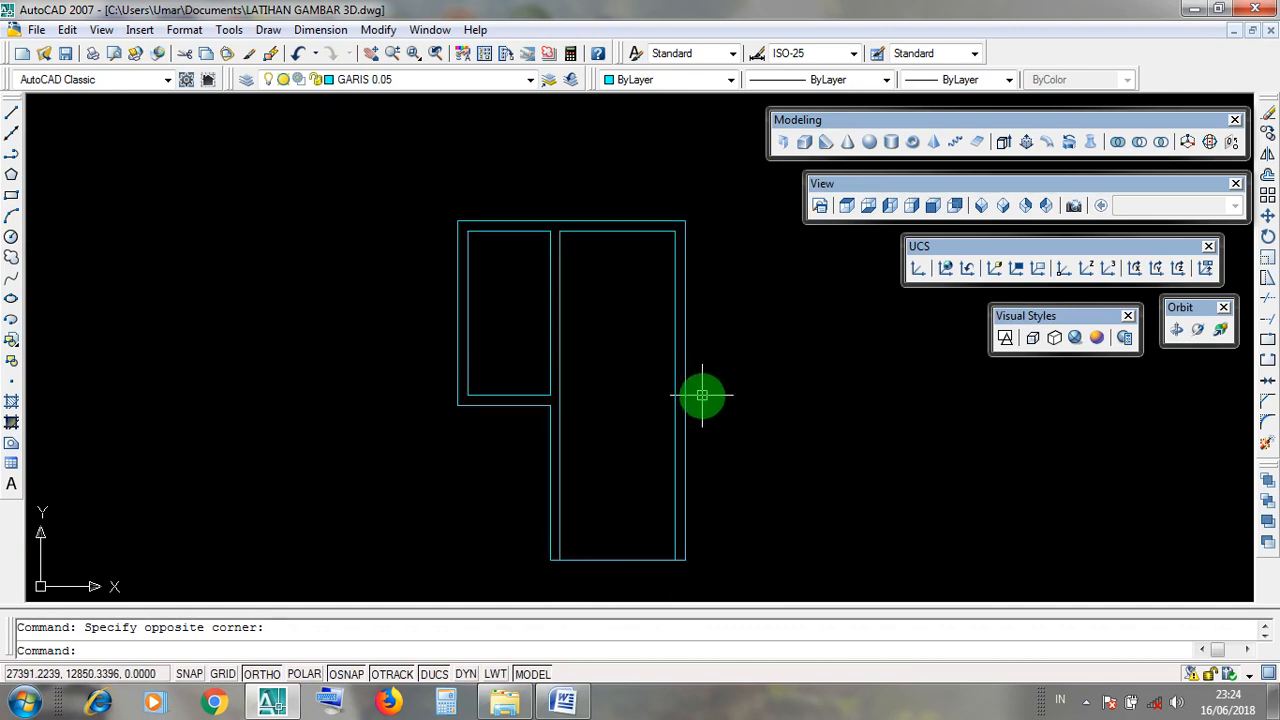
{"action": "scroll", "coordinate": [702, 395], "scroll_direction": "down", "scroll_amount": 1}
{"action": "middle_click_drag", "start_coordinate": [743, 534], "coordinate": [766, 291]}
{"action": "scroll", "coordinate": [733, 413], "scroll_direction": "up", "scroll_amount": 1}
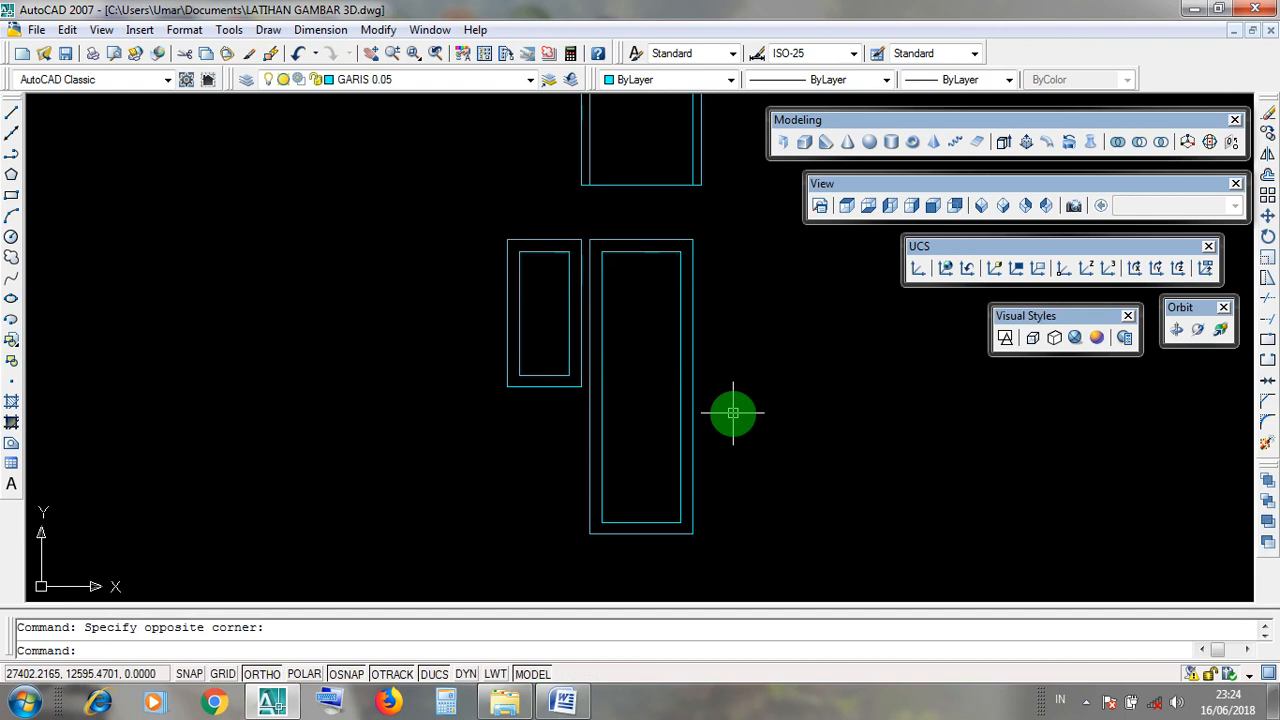
{"action": "middle_click_drag", "start_coordinate": [729, 540], "coordinate": [711, 195]}
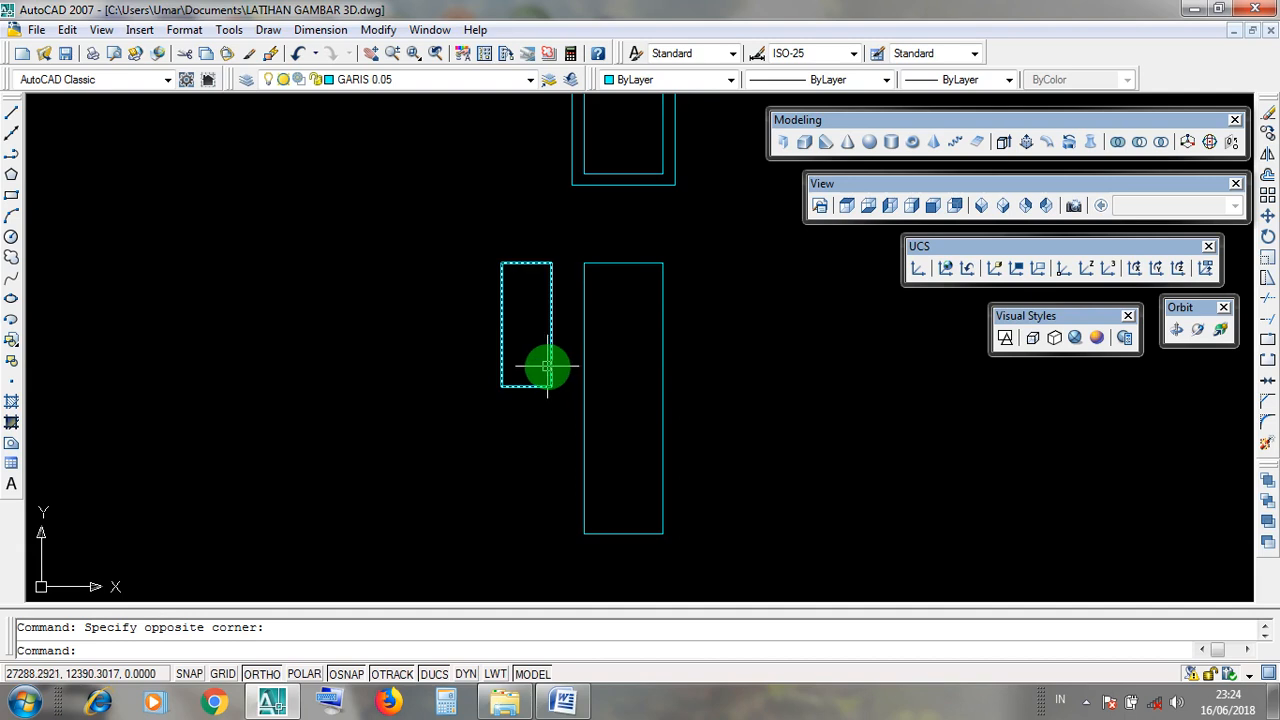
{"action": "mouse_move", "coordinate": [735, 311]}
{"action": "middle_mouse_down"}
{"action": "mouse_move", "coordinate": [743, 414]}
{"action": "mouse_move", "coordinate": [723, 366]}
{"action": "mouse_move", "coordinate": [743, 598]}
{"action": "middle_mouse_up"}
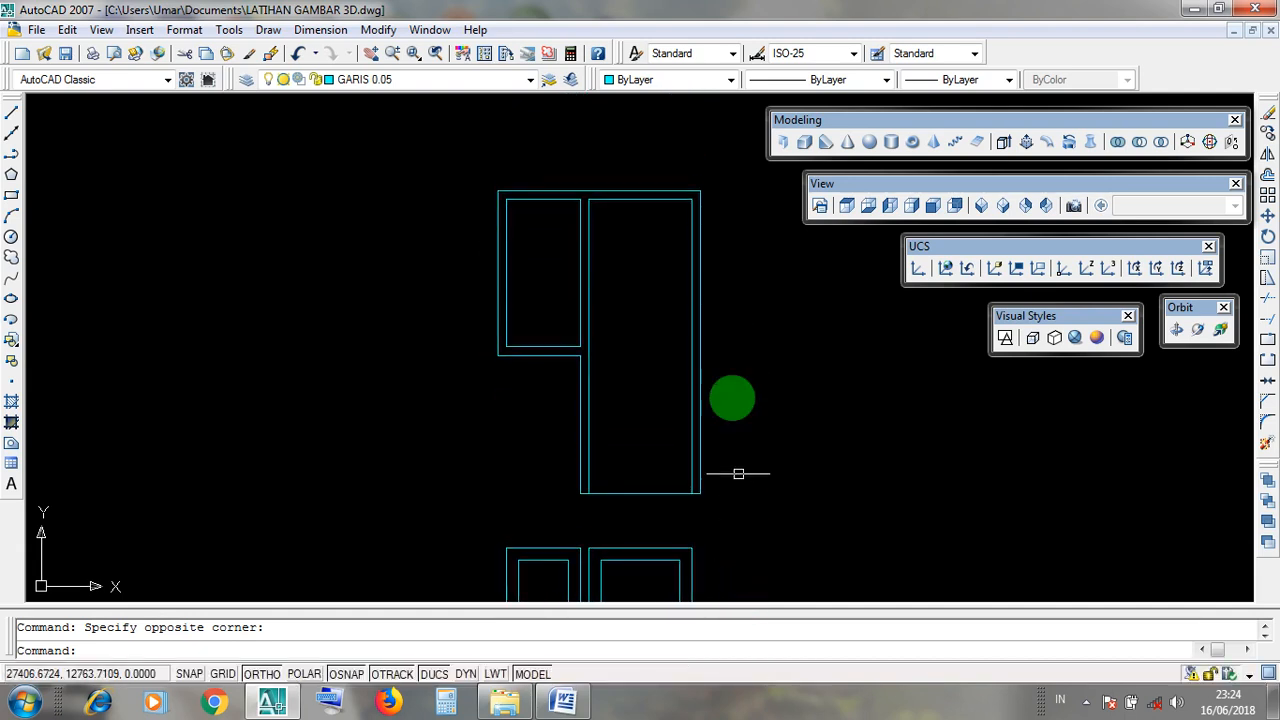
{"action": "mouse_move", "coordinate": [723, 300]}
{"action": "middle_mouse_down"}
{"action": "mouse_move", "coordinate": [732, 690]}
{"action": "mouse_move", "coordinate": [748, 481]}
{"action": "mouse_move", "coordinate": [751, 534]}
{"action": "middle_mouse_up"}
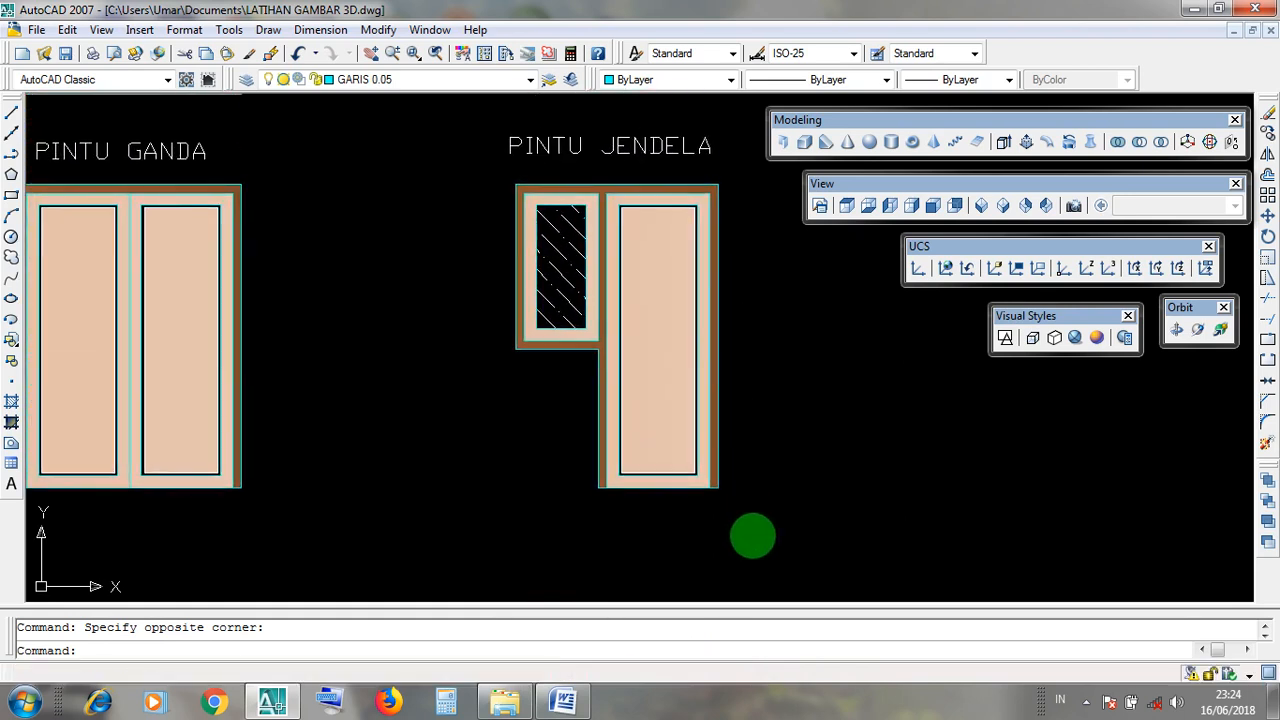
{"action": "scroll", "coordinate": [714, 371], "scroll_direction": "up", "scroll_amount": 2}
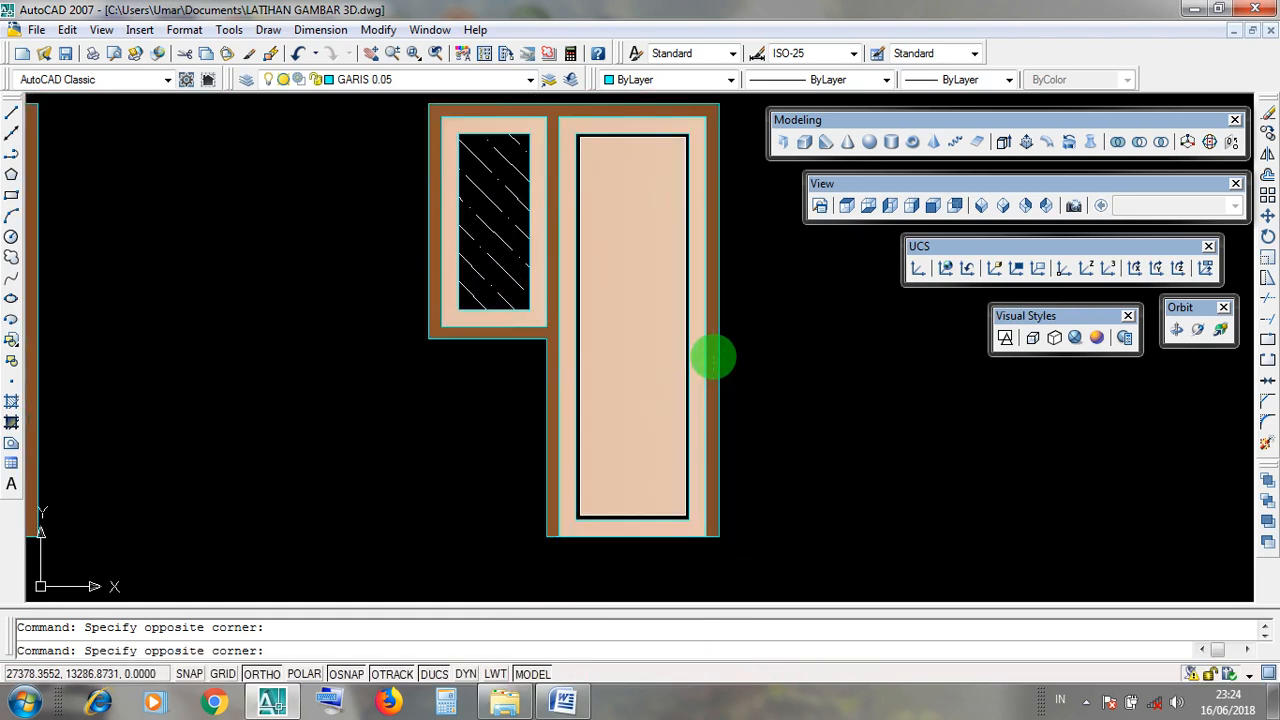
Select the brown frame hatch of the PINTU JENDELA unit to inspect its extent, and clear the selection.
{"action": "key", "text": "Escape"}
{"action": "left_click", "coordinate": [709, 367]}
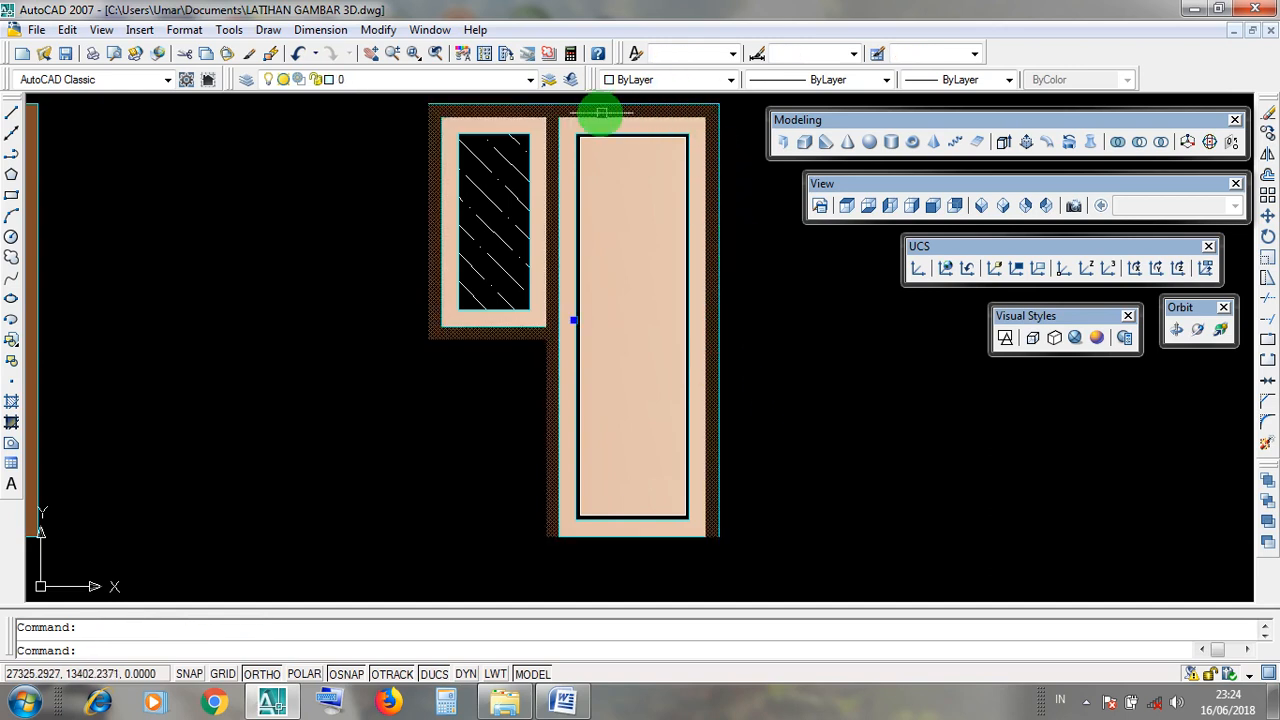
{"action": "key", "text": "Escape"}
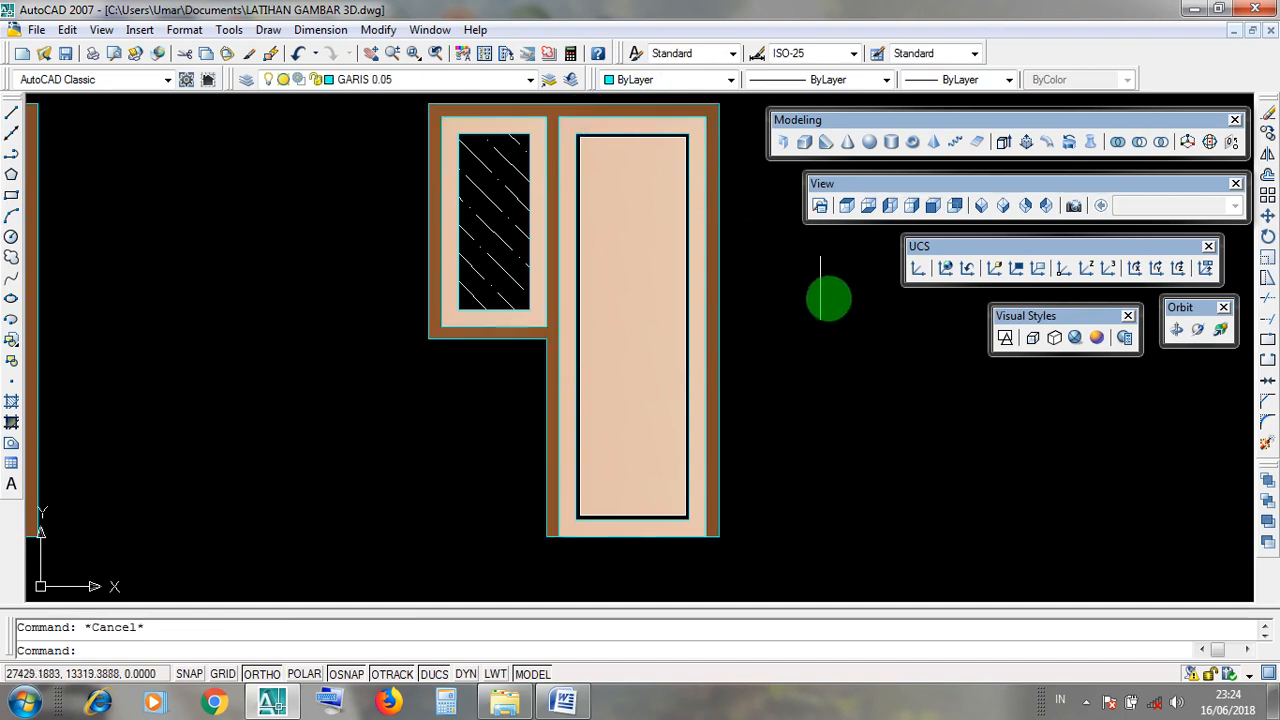
Highlight the outer door-side post and the middle post of the PINTU JENDELA frame in turn, clearing each selection.
{"action": "scroll", "coordinate": [720, 151], "scroll_direction": "down", "scroll_amount": 2}
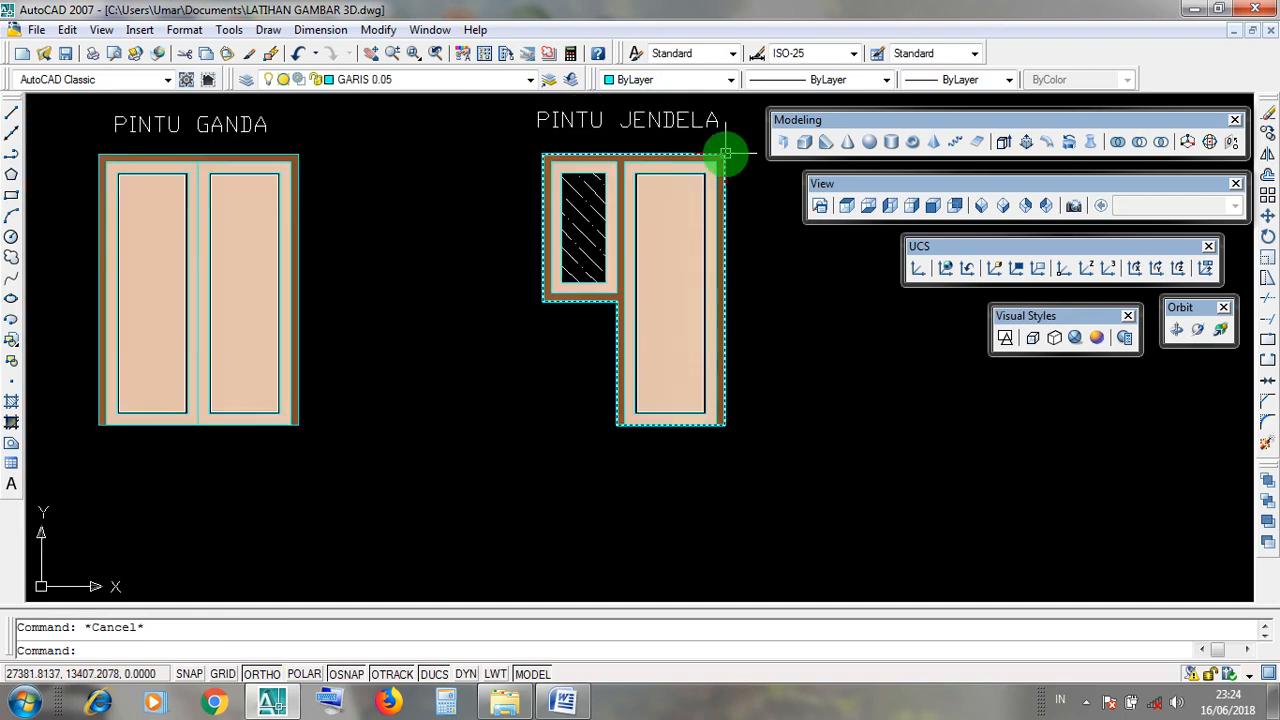
{"action": "scroll", "coordinate": [711, 131], "scroll_direction": "up", "scroll_amount": 2}
{"action": "left_click", "coordinate": [715, 141]}
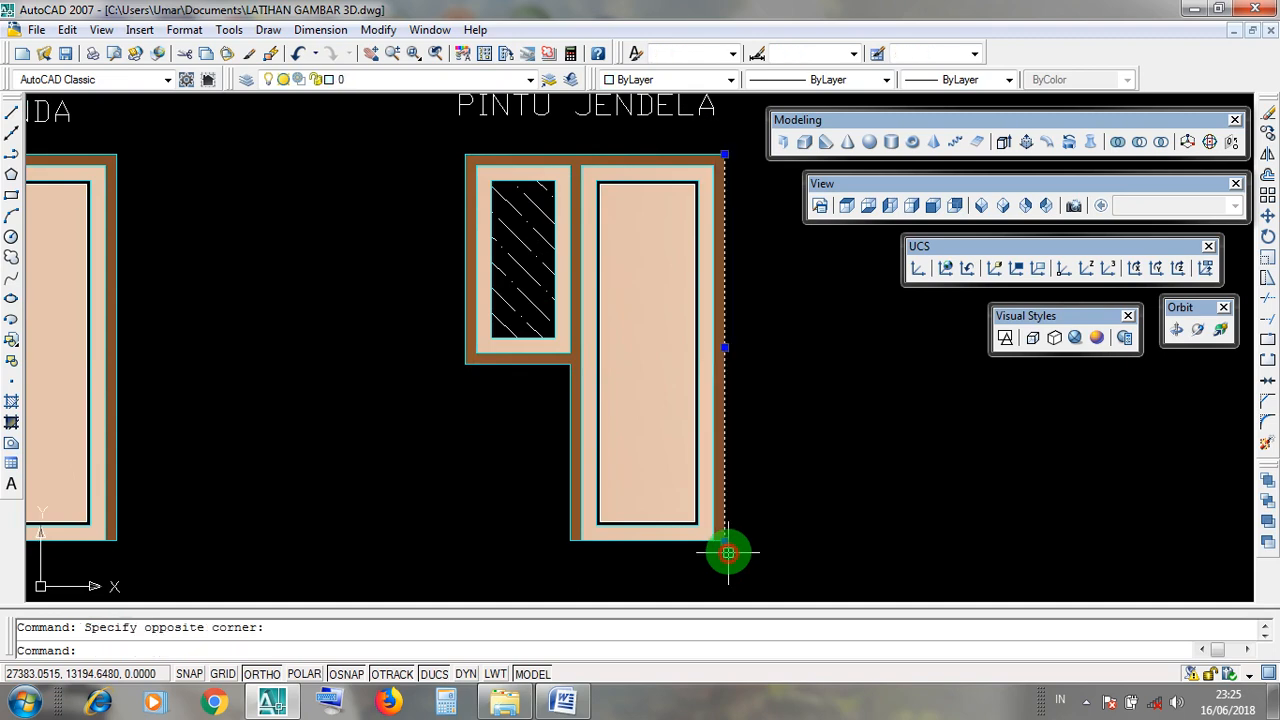
{"action": "key", "text": "Escape"}
{"action": "left_click", "coordinate": [574, 134]}
{"action": "key", "text": "Escape"}
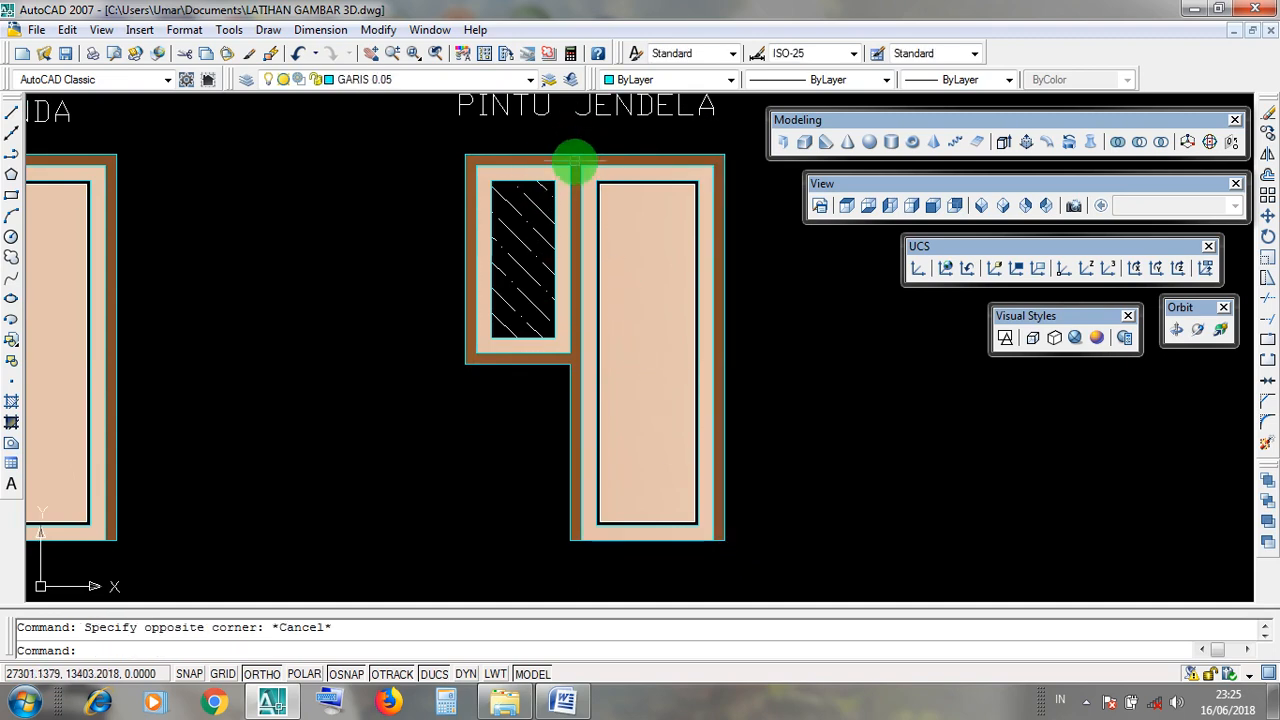
{"action": "left_click", "coordinate": [571, 138]}
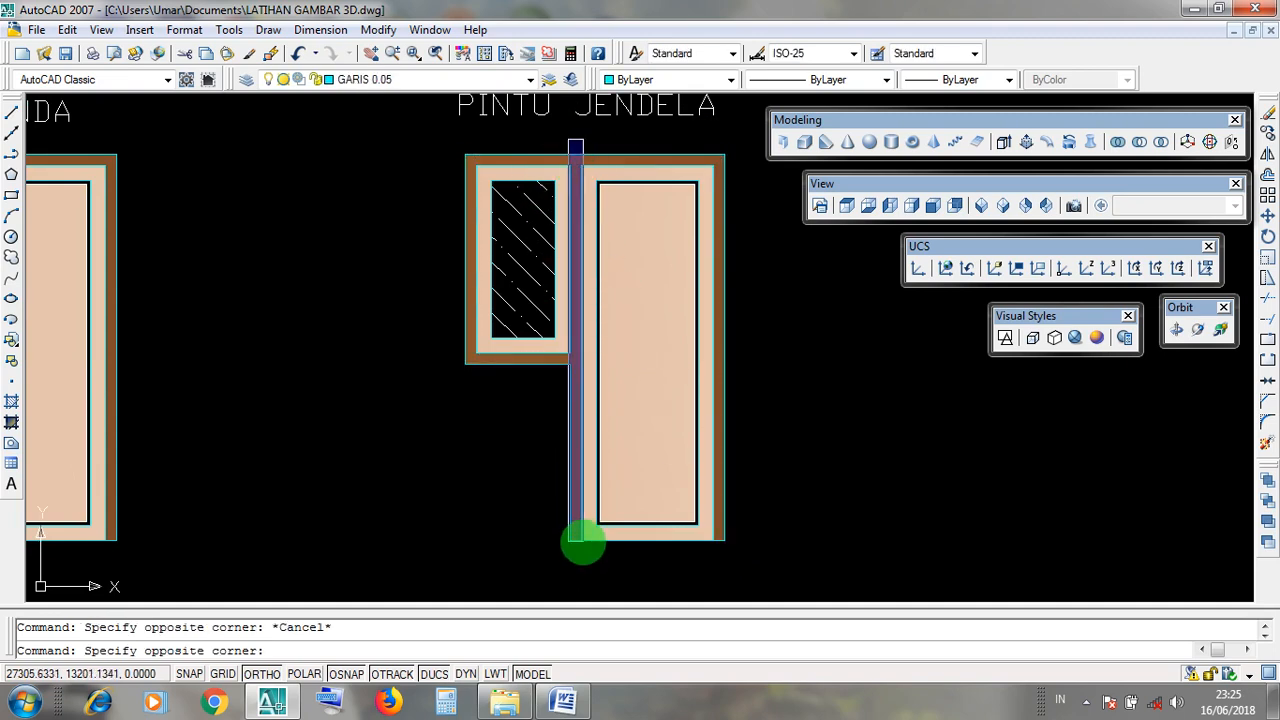
{"action": "left_click", "coordinate": [586, 545]}
{"action": "key", "text": "Escape"}
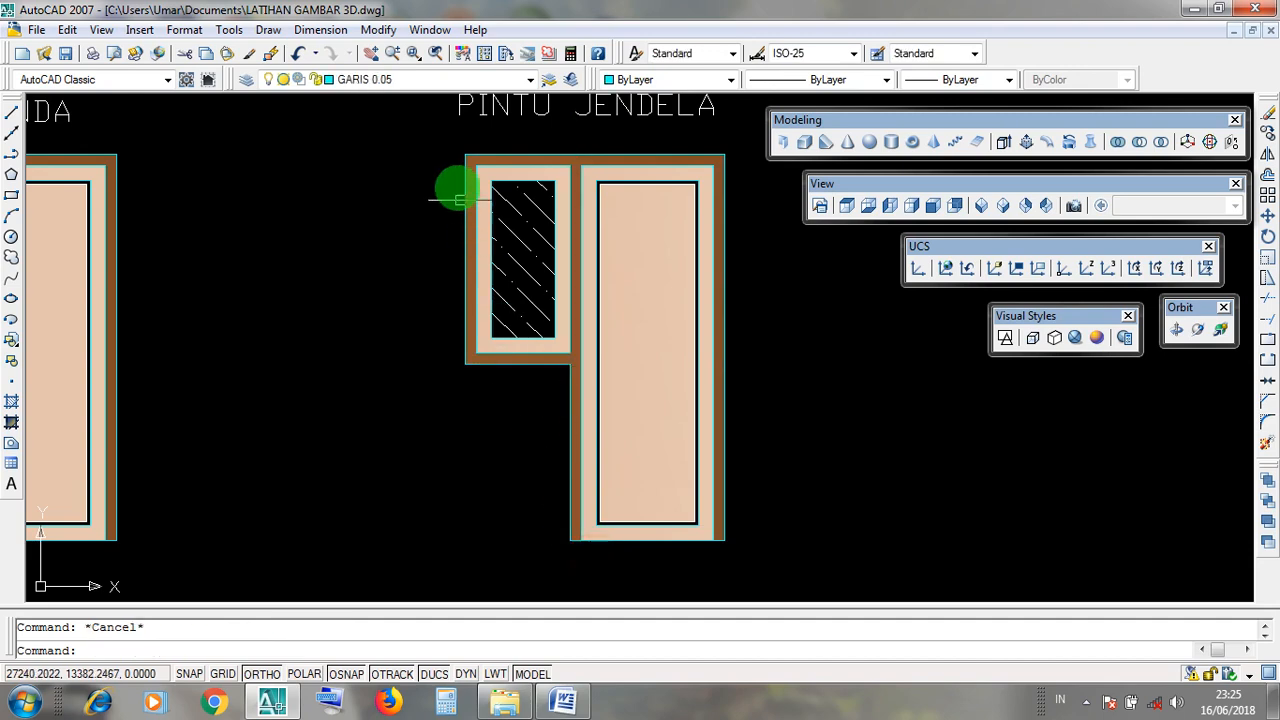
Highlight the window-side post, the top rail and the rail below the window in turn, clearing each selection.
{"action": "left_click", "coordinate": [451, 135]}
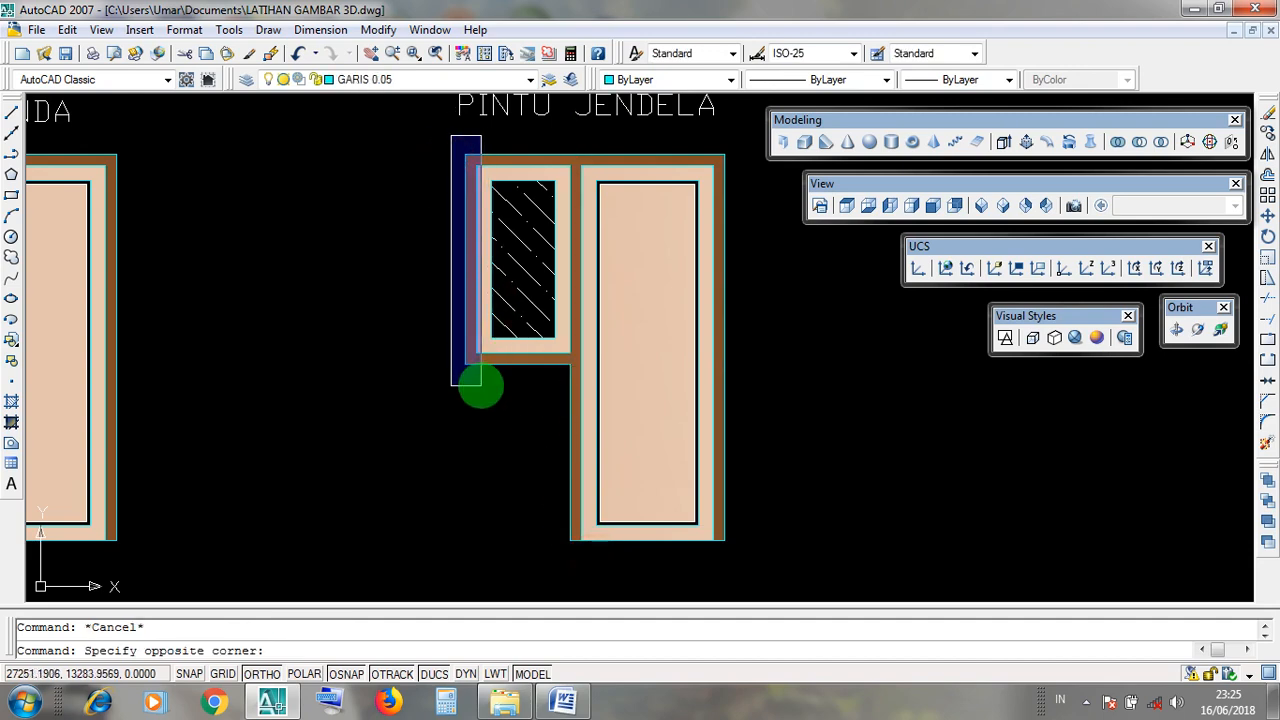
{"action": "left_click", "coordinate": [479, 386]}
{"action": "key", "text": "Escape"}
{"action": "left_click", "coordinate": [445, 135]}
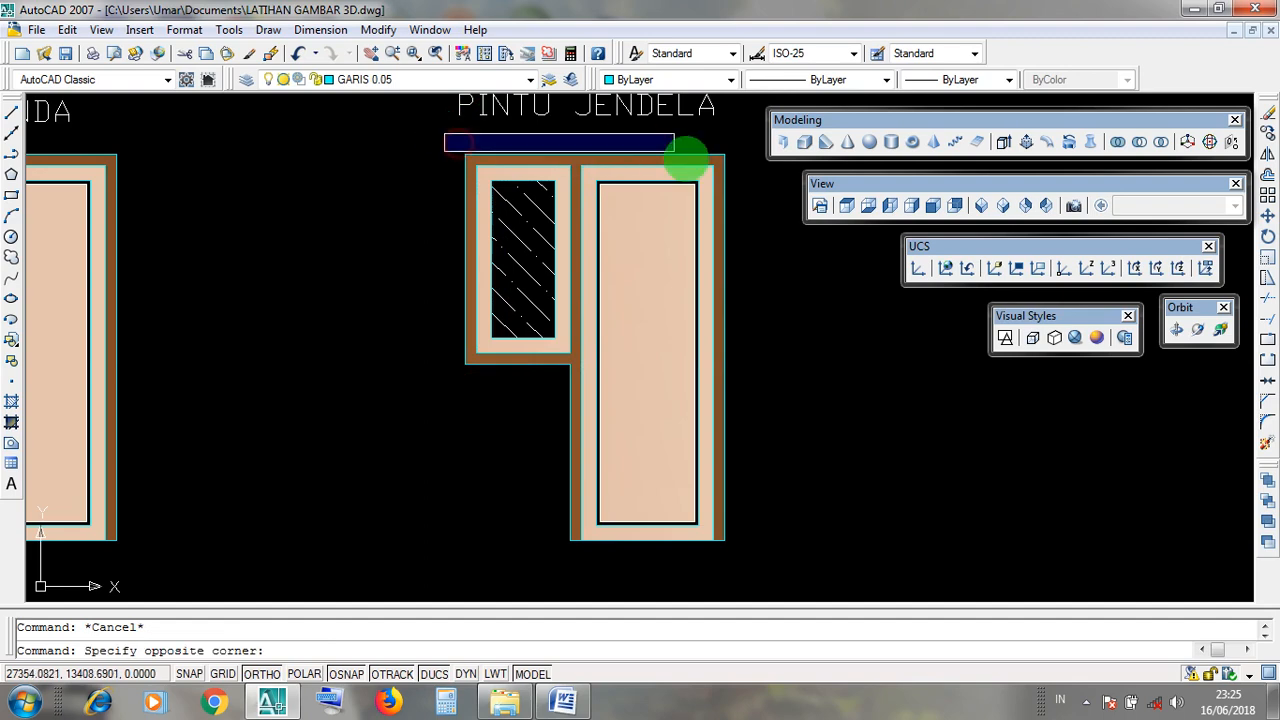
{"action": "left_click", "coordinate": [744, 172]}
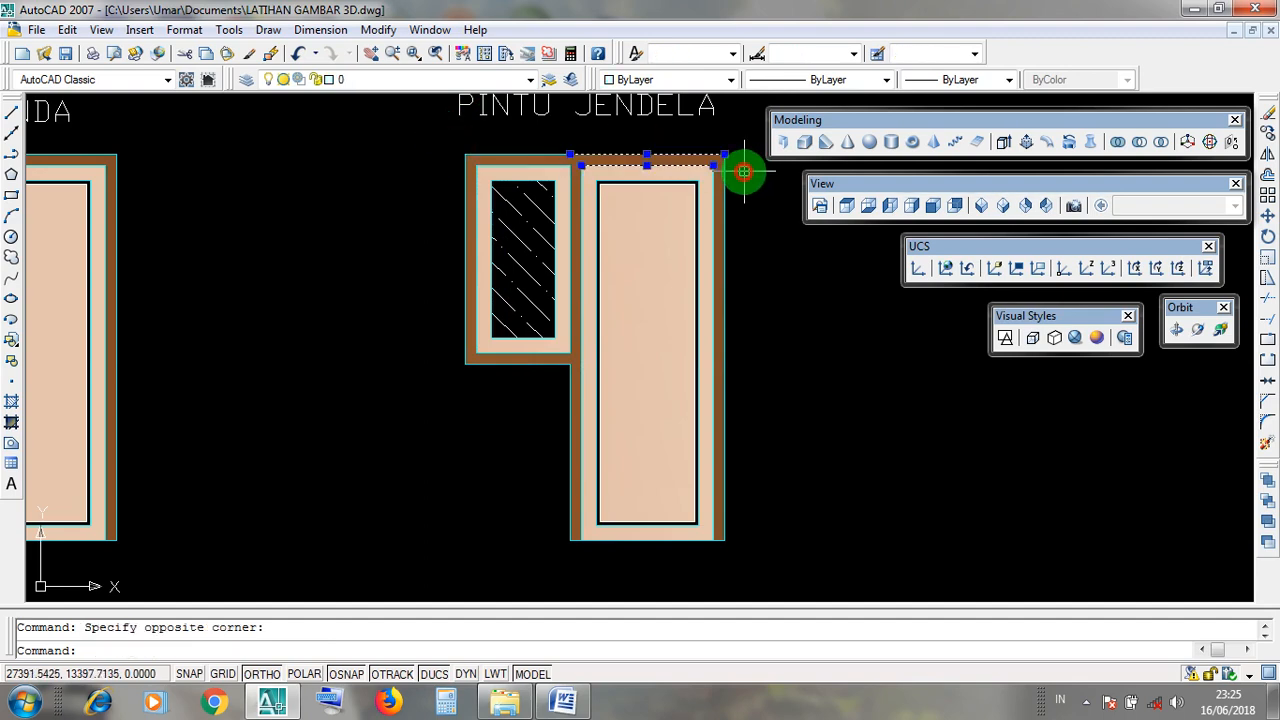
{"action": "key", "text": "Escape"}
{"action": "left_click", "coordinate": [436, 338]}
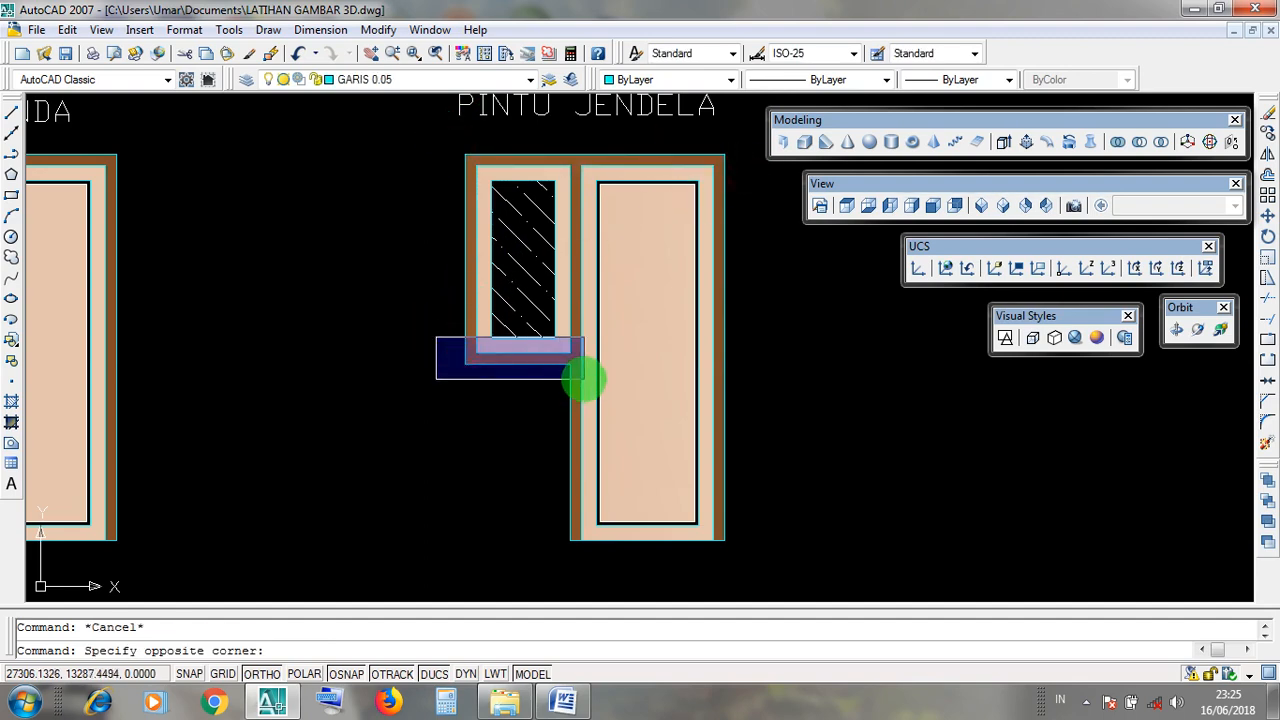
{"action": "key", "text": "Escape"}
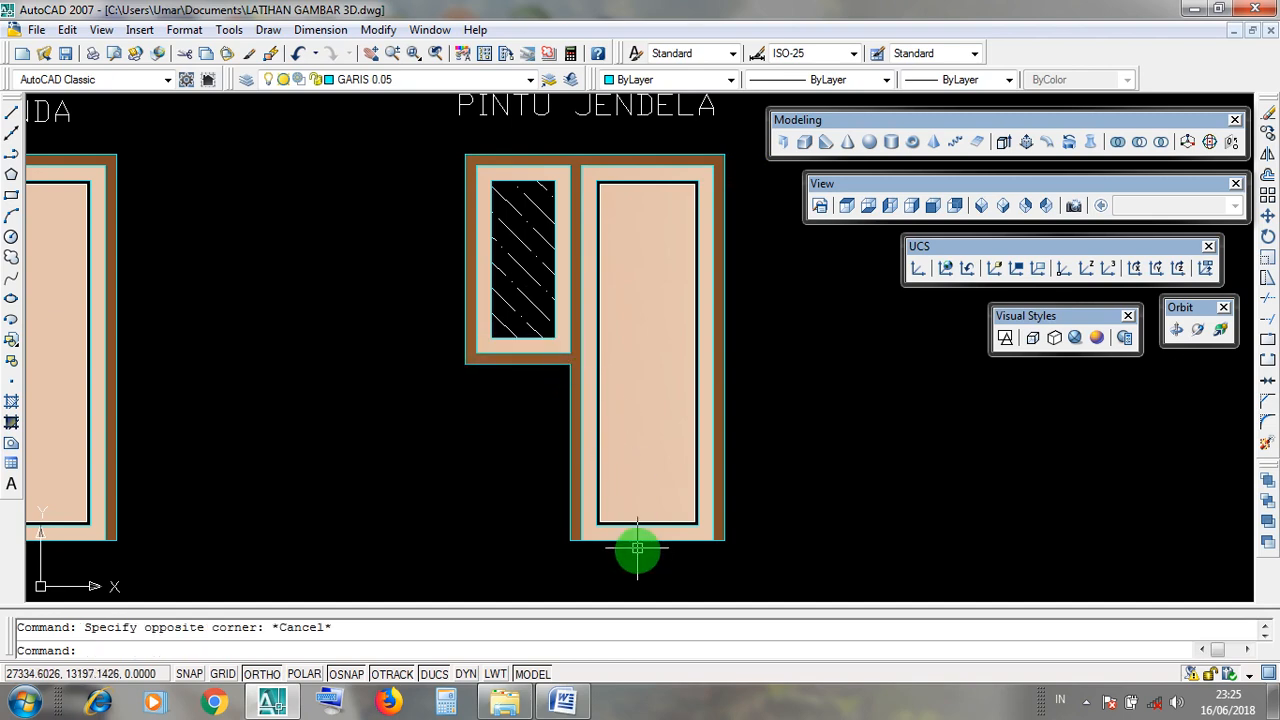
Examine the bottom edge of the door between the two frame posts by framing it with selection windows, clearing each selection.
{"action": "scroll", "coordinate": [684, 560], "scroll_direction": "up", "scroll_amount": 3}
{"action": "left_click", "coordinate": [791, 549]}
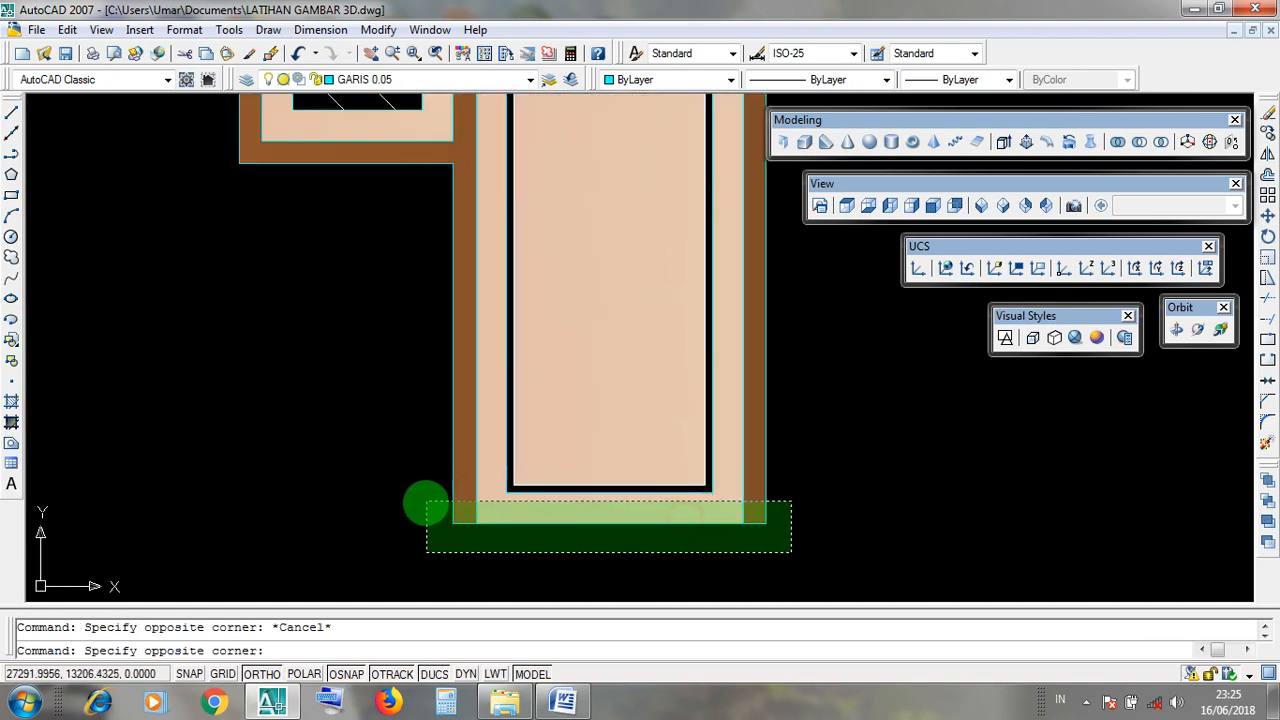
{"action": "left_click", "coordinate": [422, 505]}
{"action": "key", "text": "Escape"}
{"action": "left_click", "coordinate": [807, 557]}
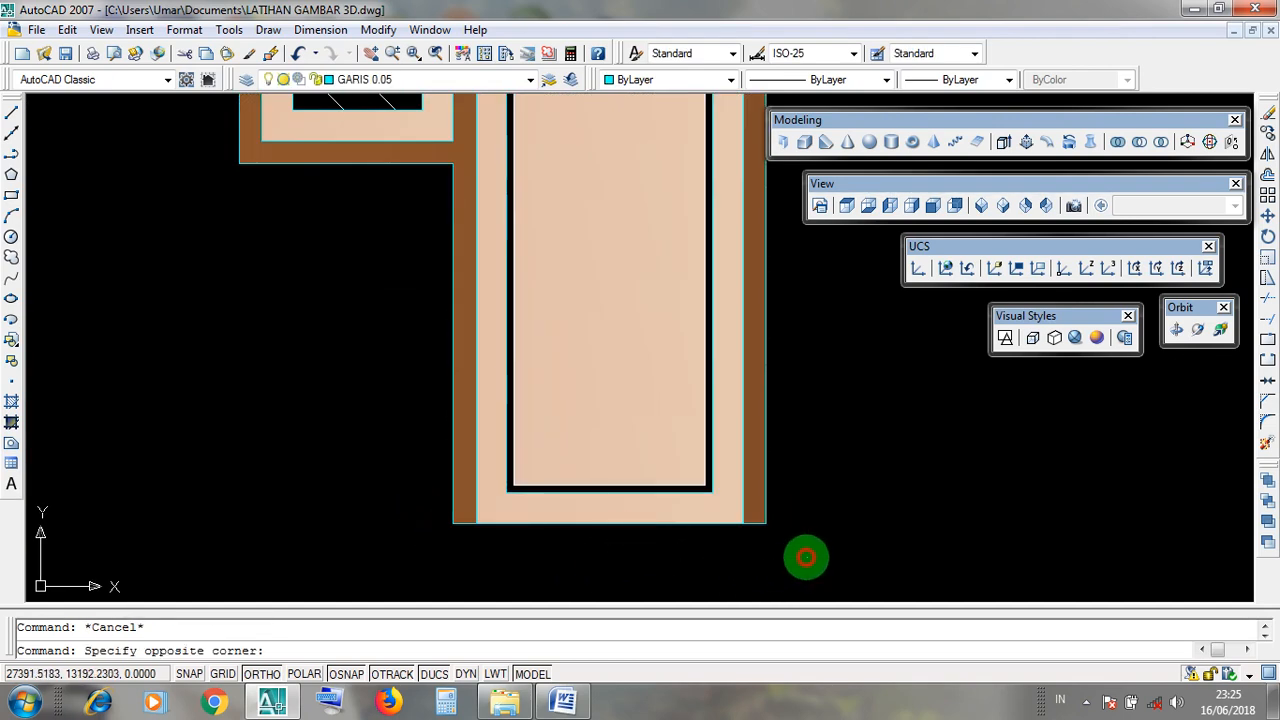
{"action": "left_click", "coordinate": [411, 511]}
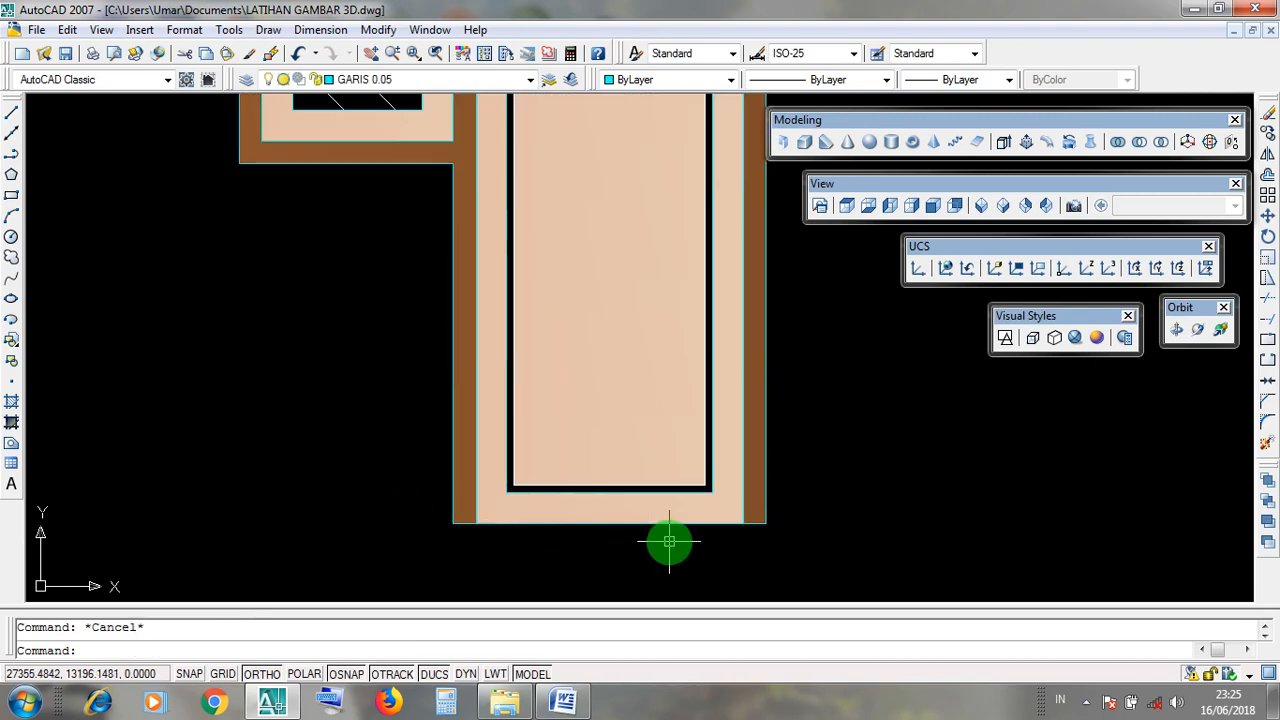
{"action": "scroll", "coordinate": [723, 543], "scroll_direction": "up", "scroll_amount": 2}
{"action": "left_click", "coordinate": [739, 541]}
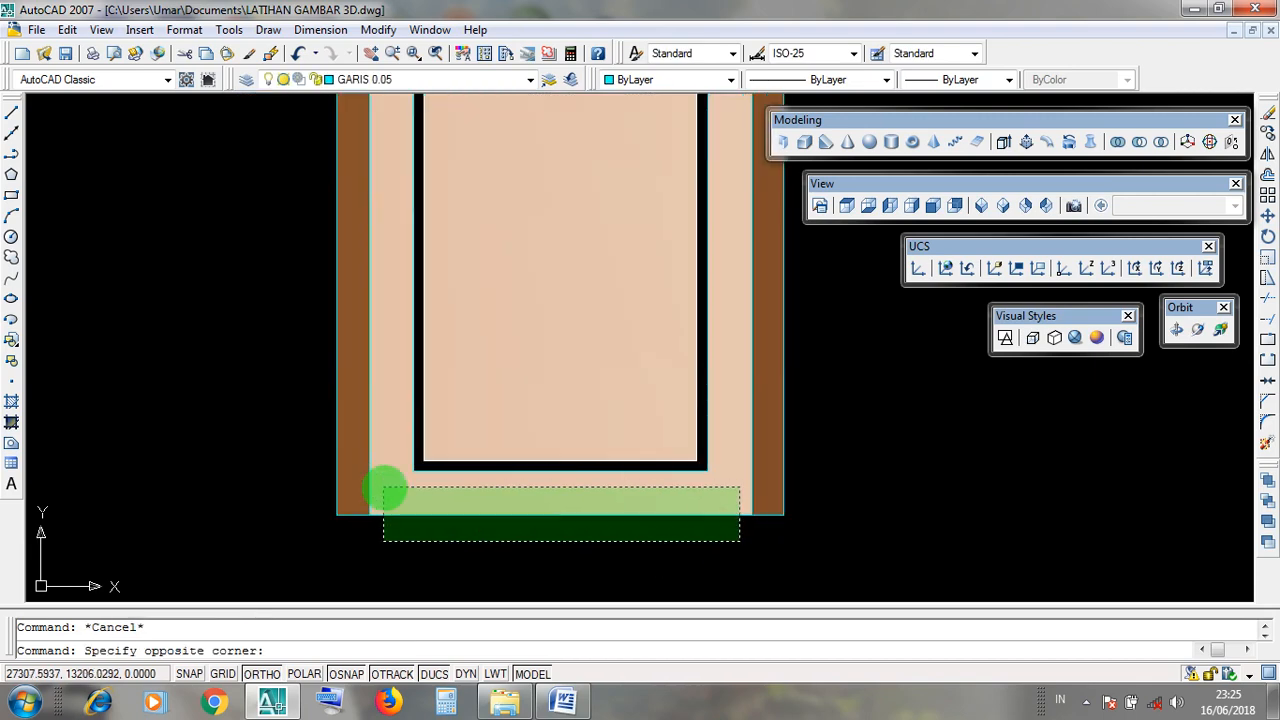
{"action": "left_click", "coordinate": [393, 490]}
{"action": "key", "text": "Escape"}
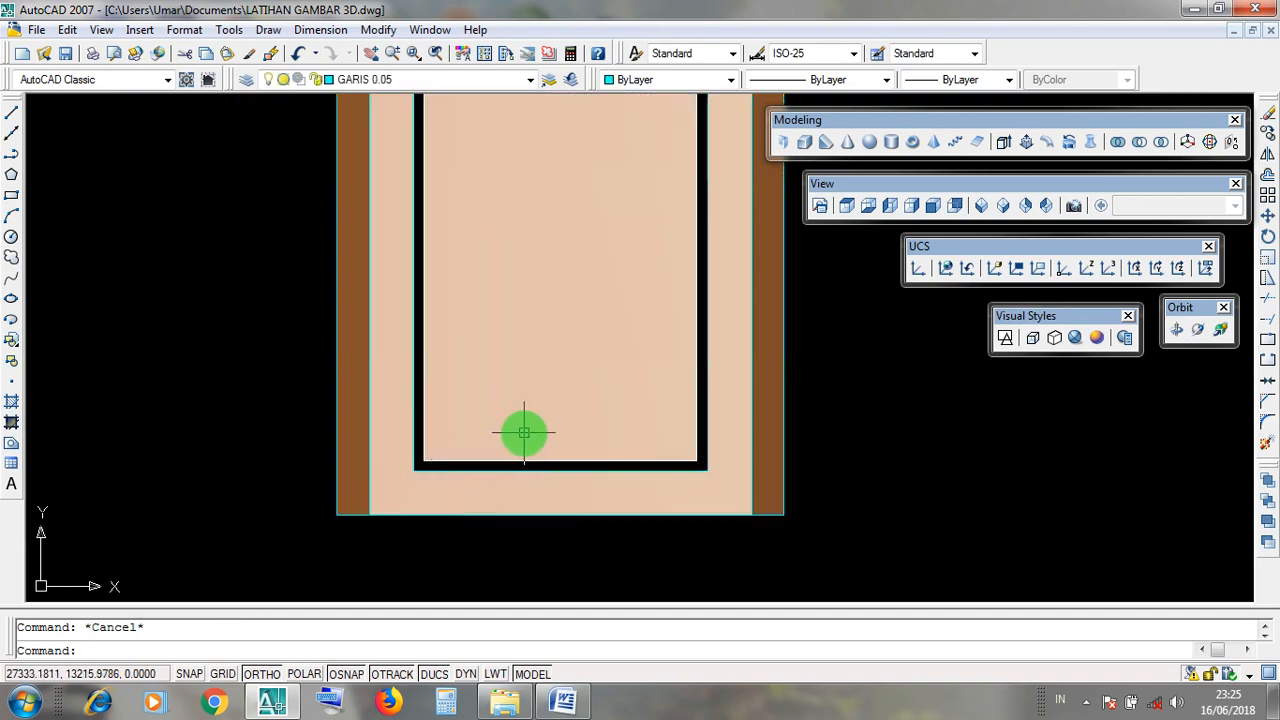
{"action": "left_click", "coordinate": [577, 487]}
{"action": "key", "text": "Escape"}
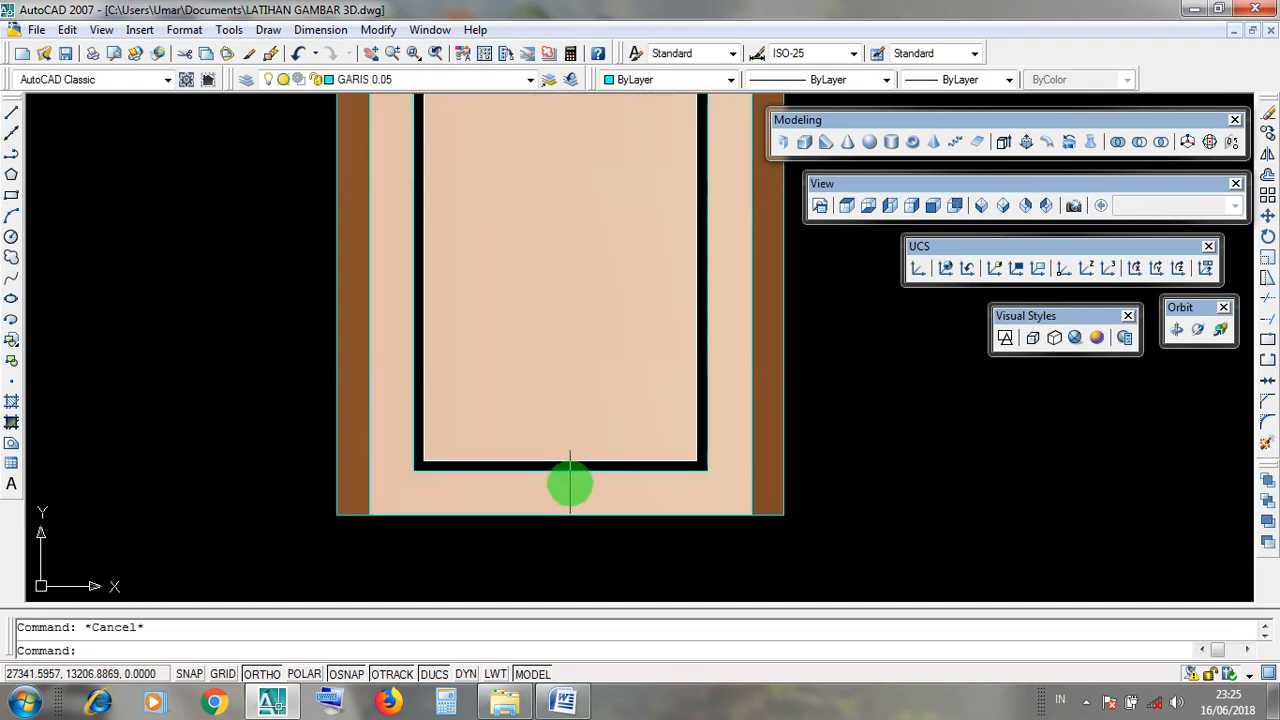
{"action": "left_click", "coordinate": [565, 527]}
{"action": "left_click", "coordinate": [536, 528]}
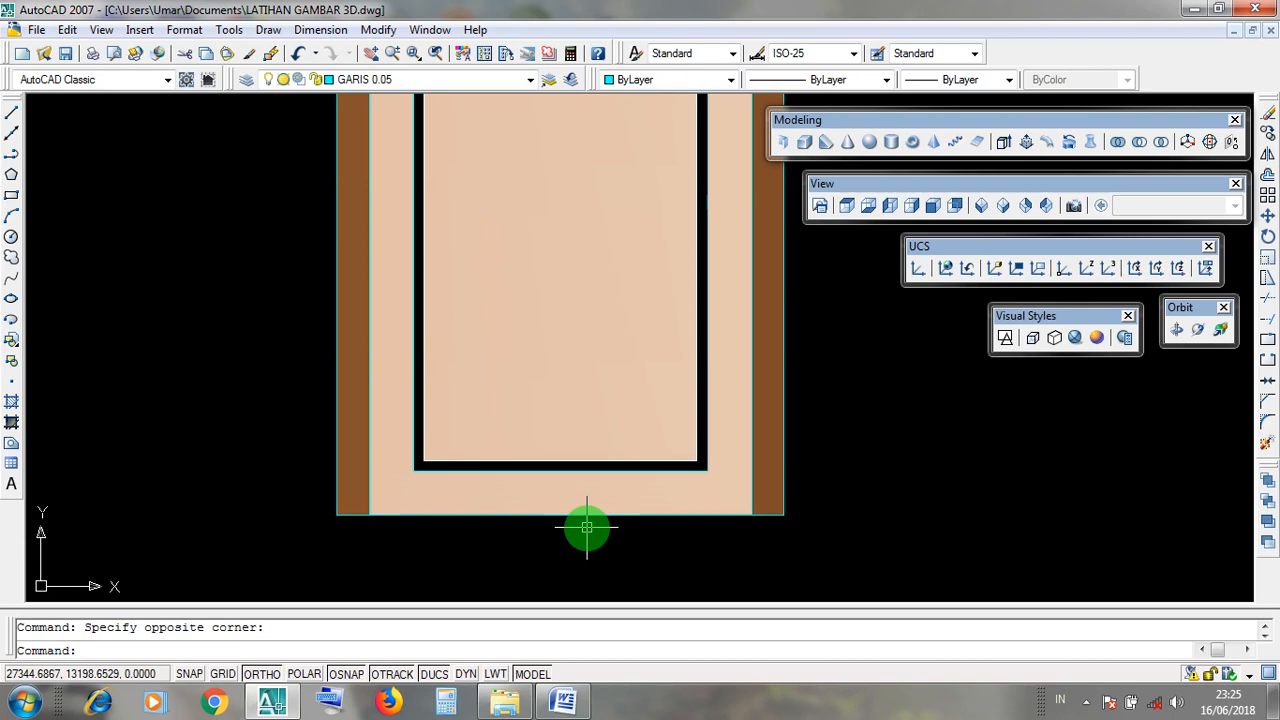
Select the outer frame outline of the PINTU JENDELA unit to inspect its shape, and clear the selection.
{"action": "scroll", "coordinate": [600, 520], "scroll_direction": "down", "scroll_amount": 4}
{"action": "scroll", "coordinate": [610, 500], "scroll_direction": "up", "scroll_amount": 2}
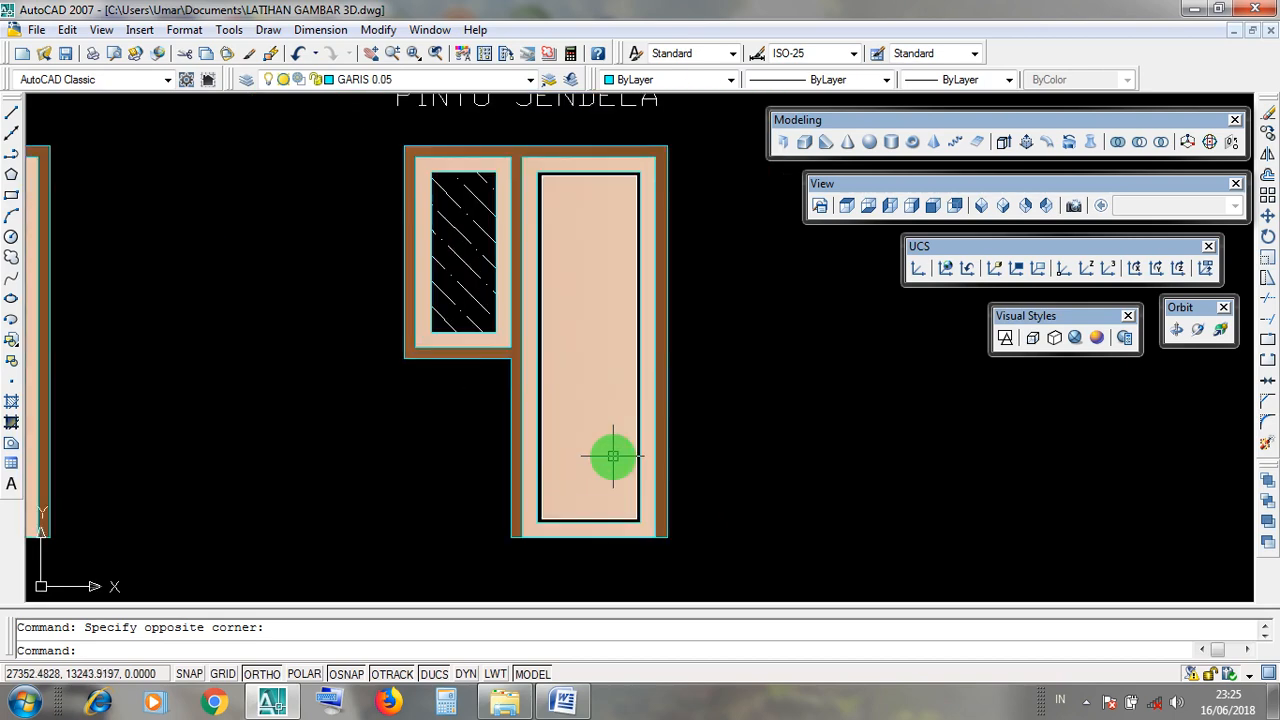
{"action": "left_click", "coordinate": [669, 450]}
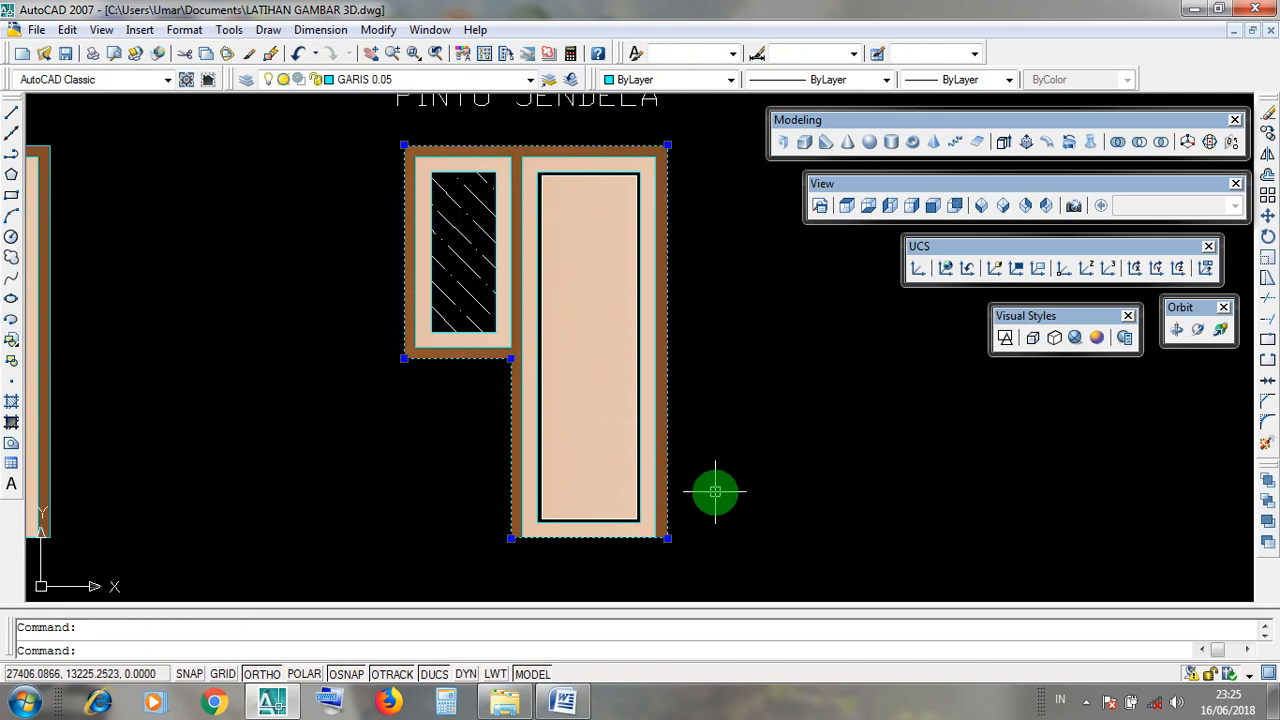
{"action": "key", "text": "Escape"}
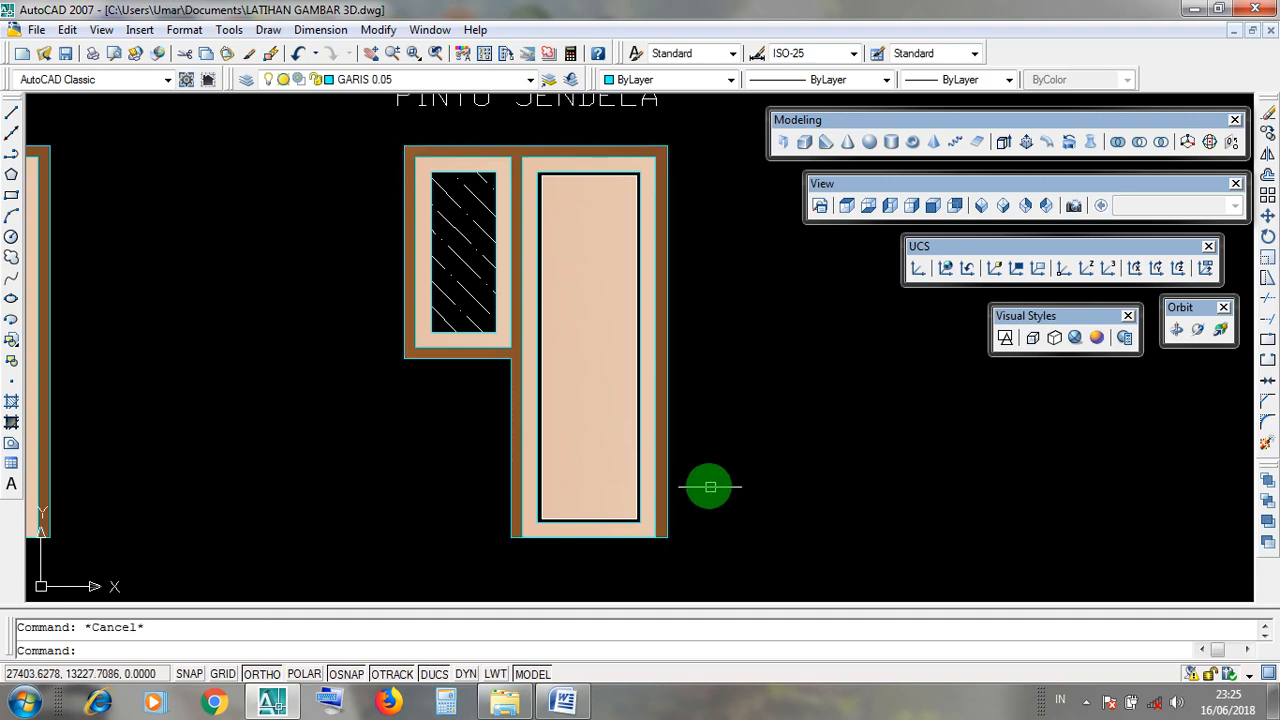
{"action": "left_click", "coordinate": [669, 456]}
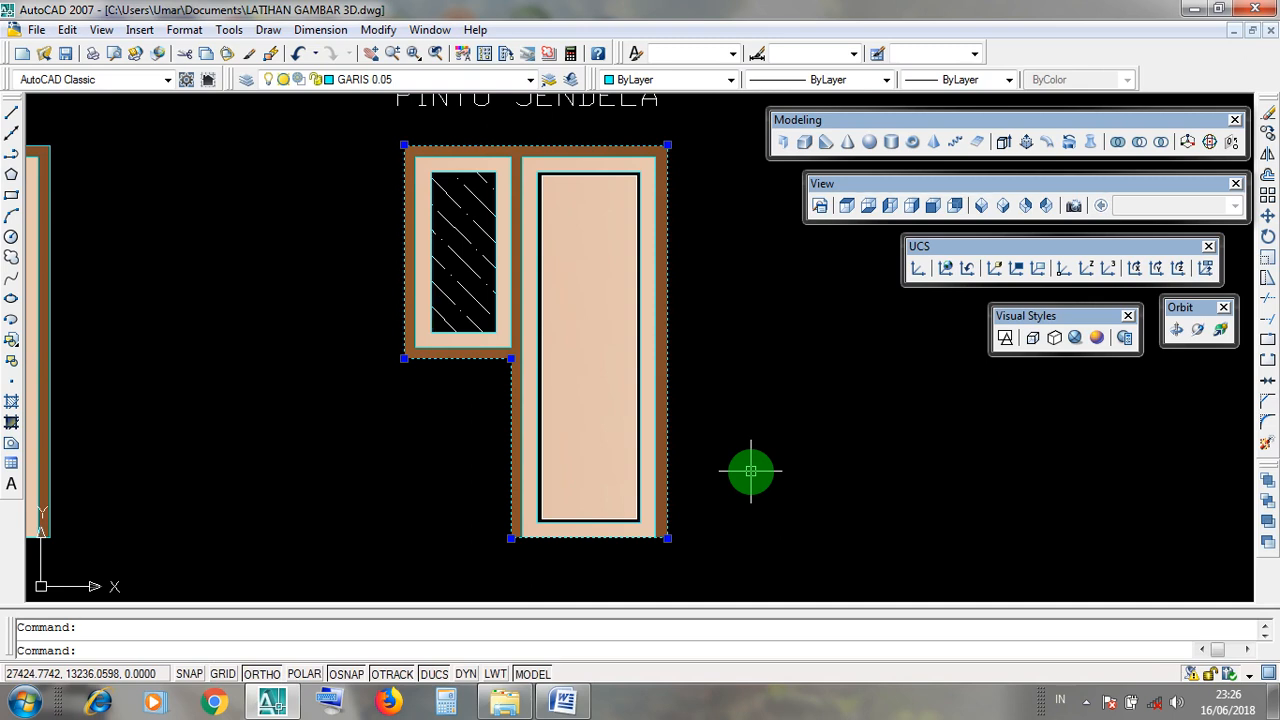
{"action": "key", "text": "Escape"}
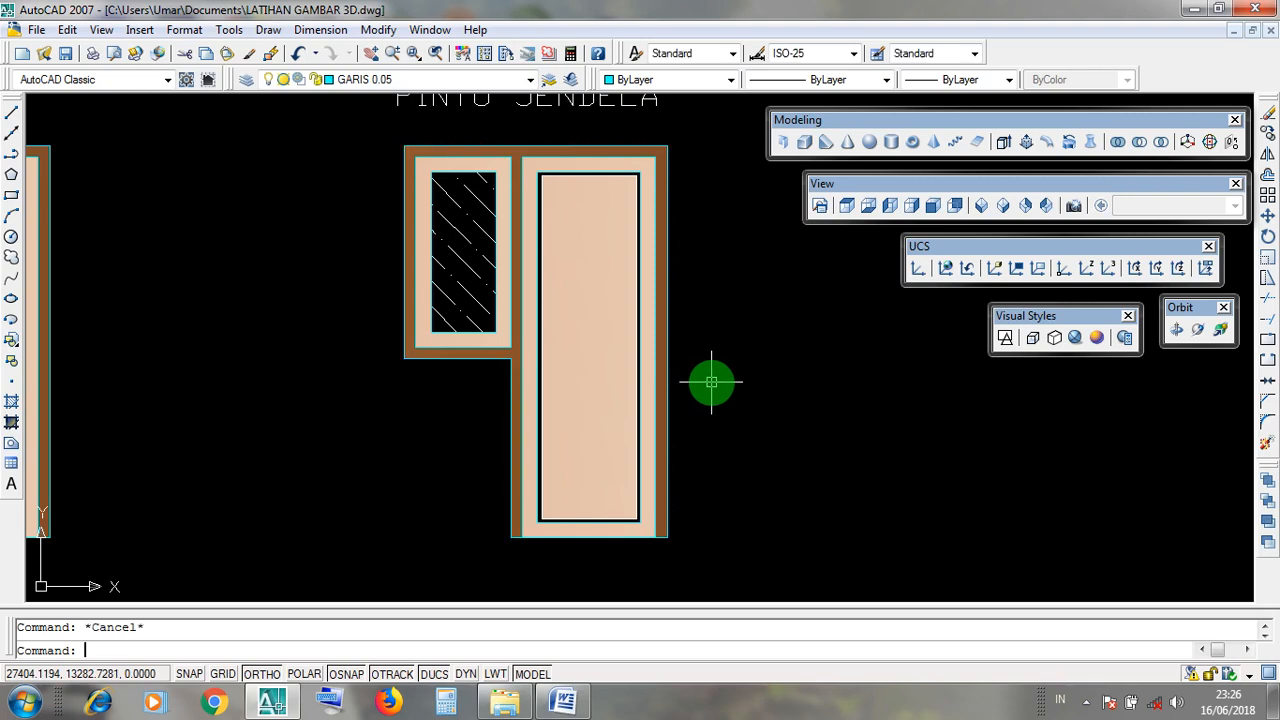
Highlight the outer outlines of the door leaf and the window sash in the PINTU JENDELA drawing, clearing each selection.
{"action": "middle_click_drag", "start_coordinate": [711, 378], "coordinate": [723, 387]}
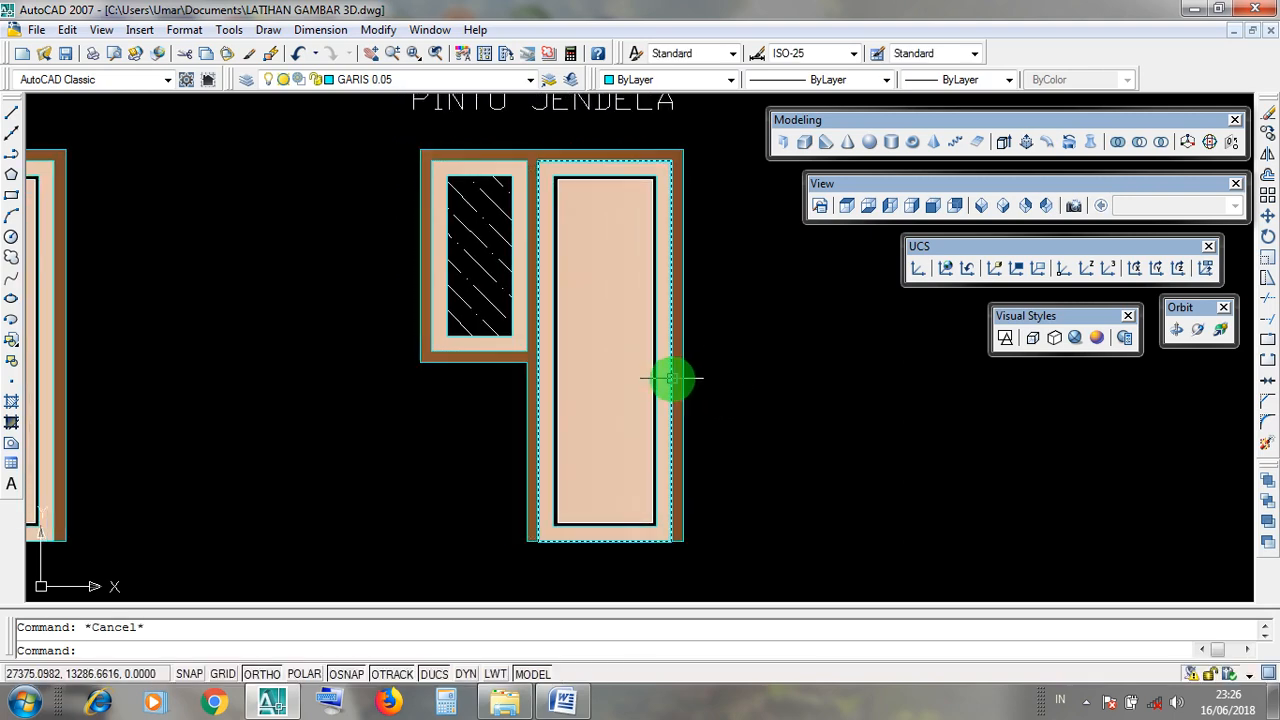
{"action": "left_click", "coordinate": [671, 378]}
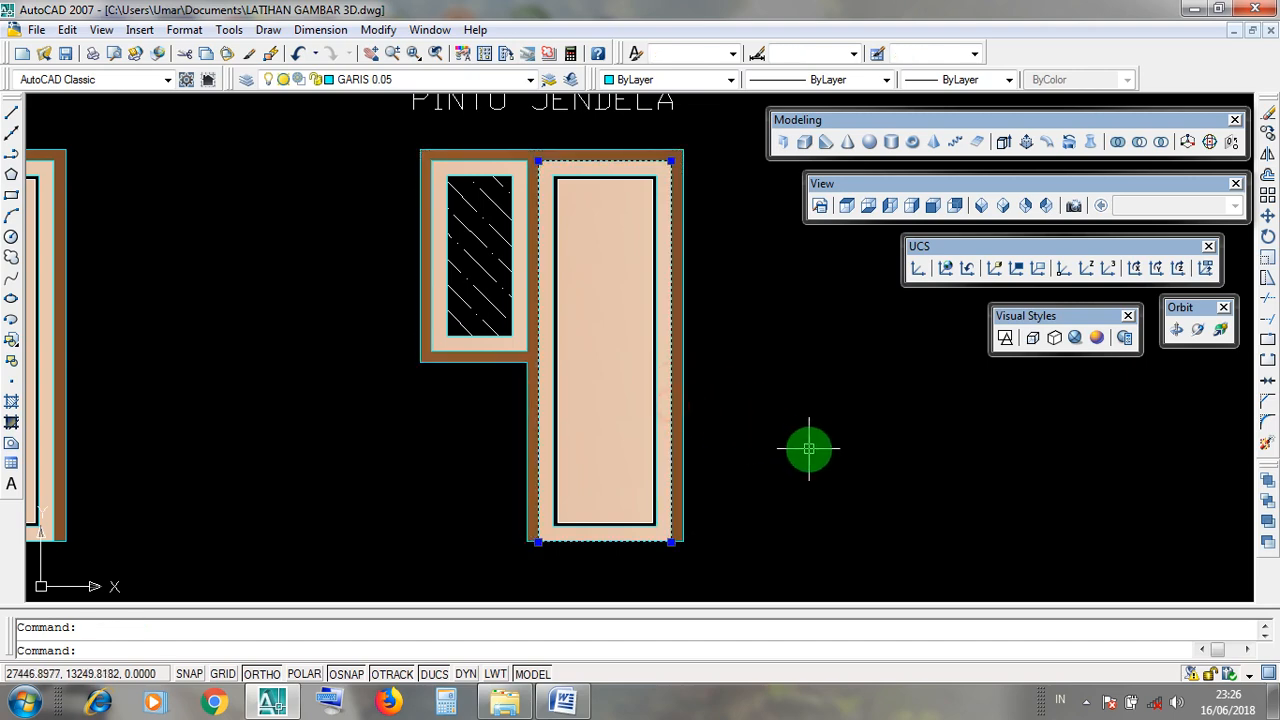
{"action": "left_click", "coordinate": [477, 351]}
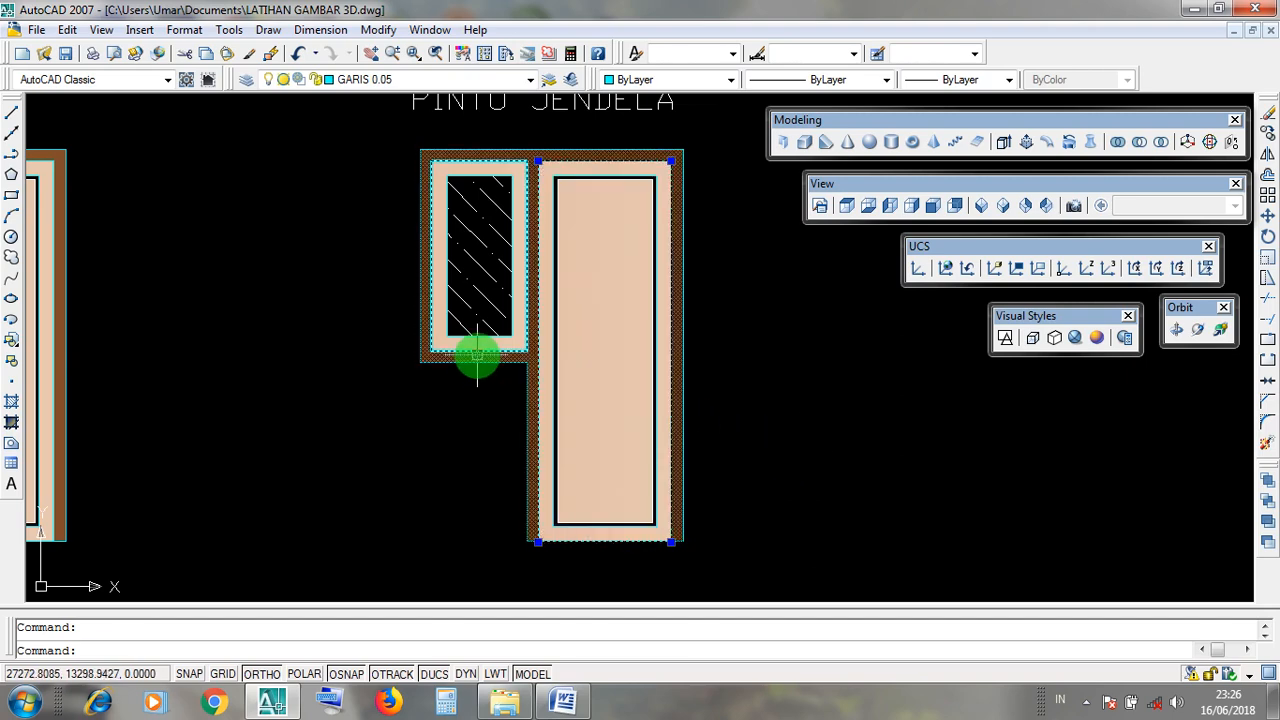
{"action": "key", "text": "Escape"}
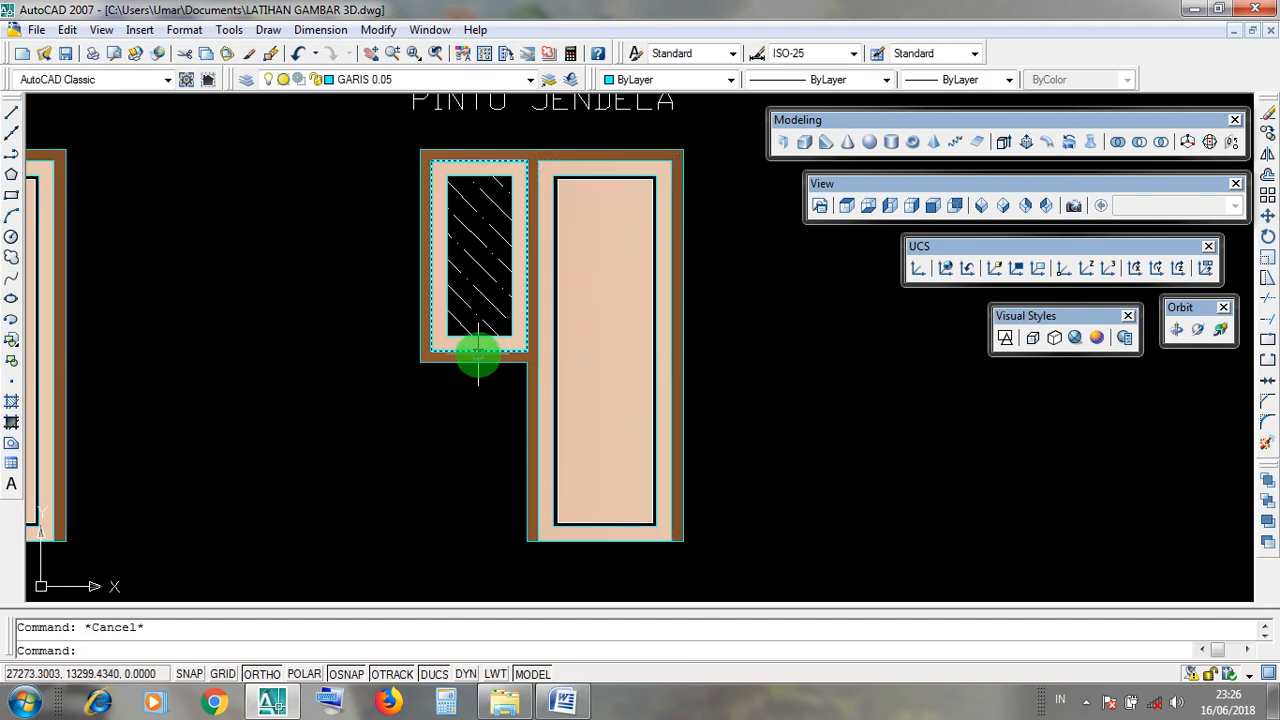
{"action": "left_click", "coordinate": [478, 350]}
{"action": "key", "text": "Escape"}
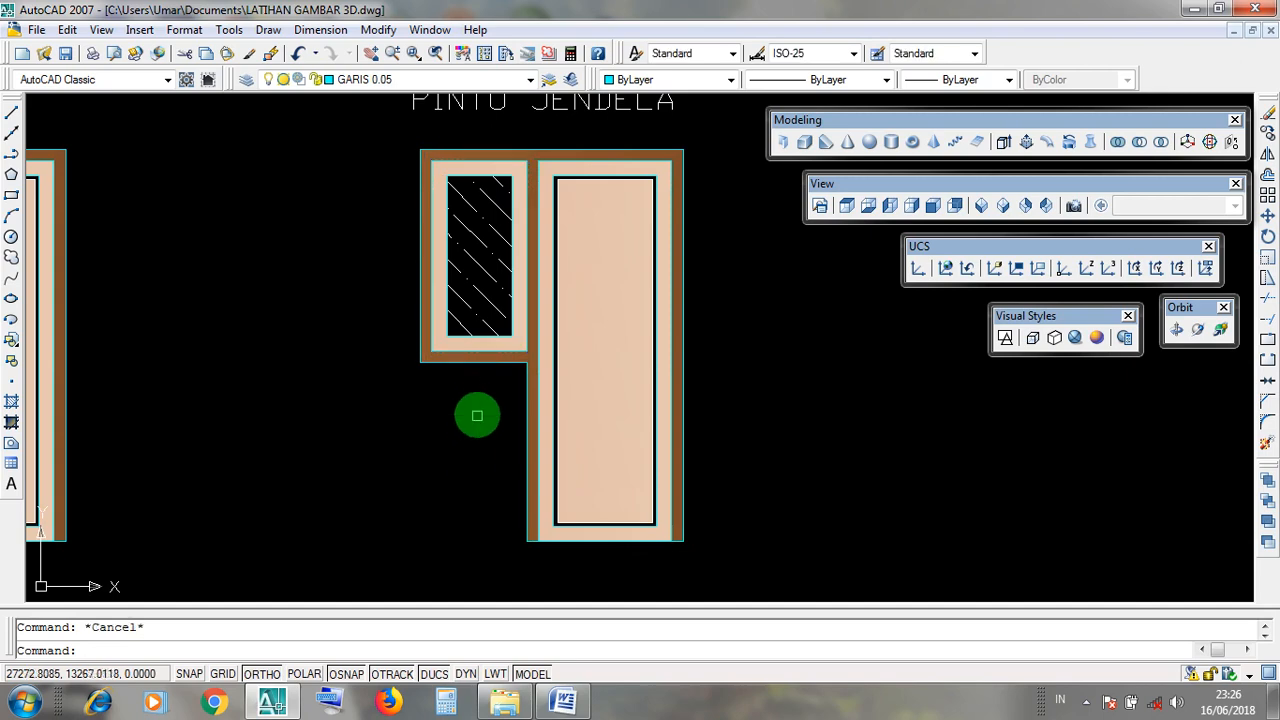
Select the window sash, door leaf and outer frame outlines together to compare them, and clear the selection.
{"action": "left_click", "coordinate": [490, 350]}
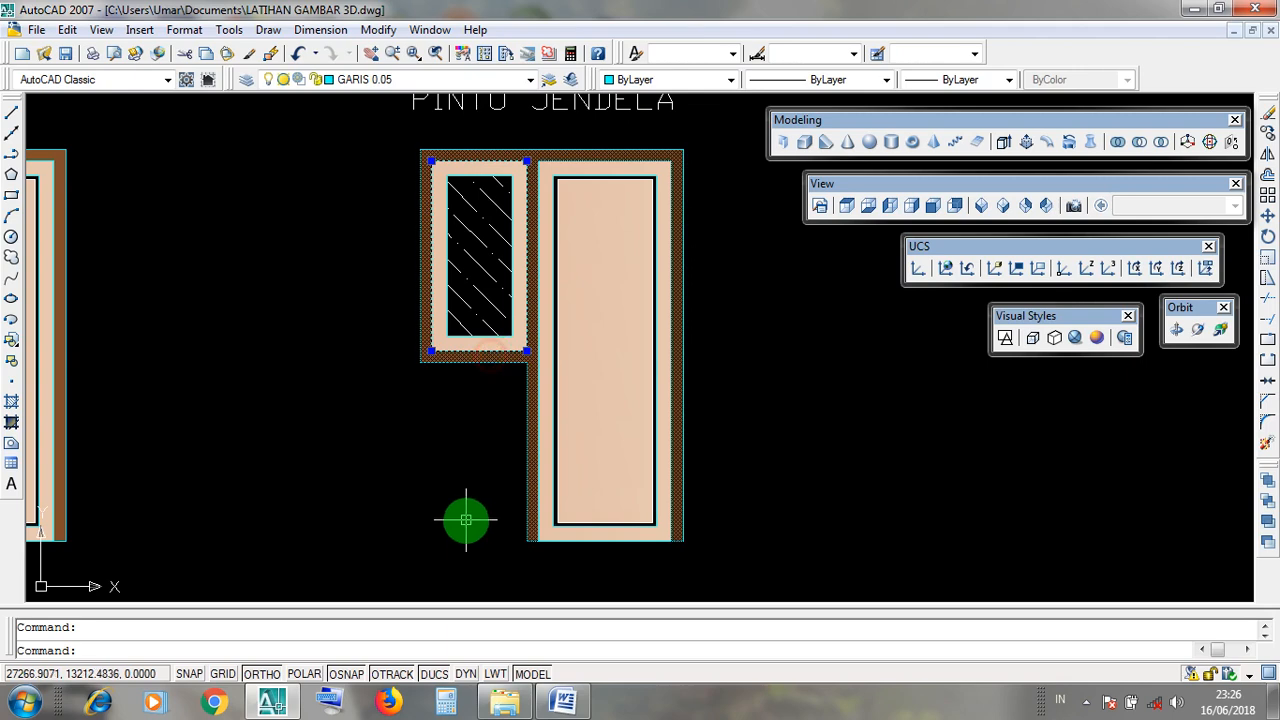
{"action": "left_click", "coordinate": [604, 541]}
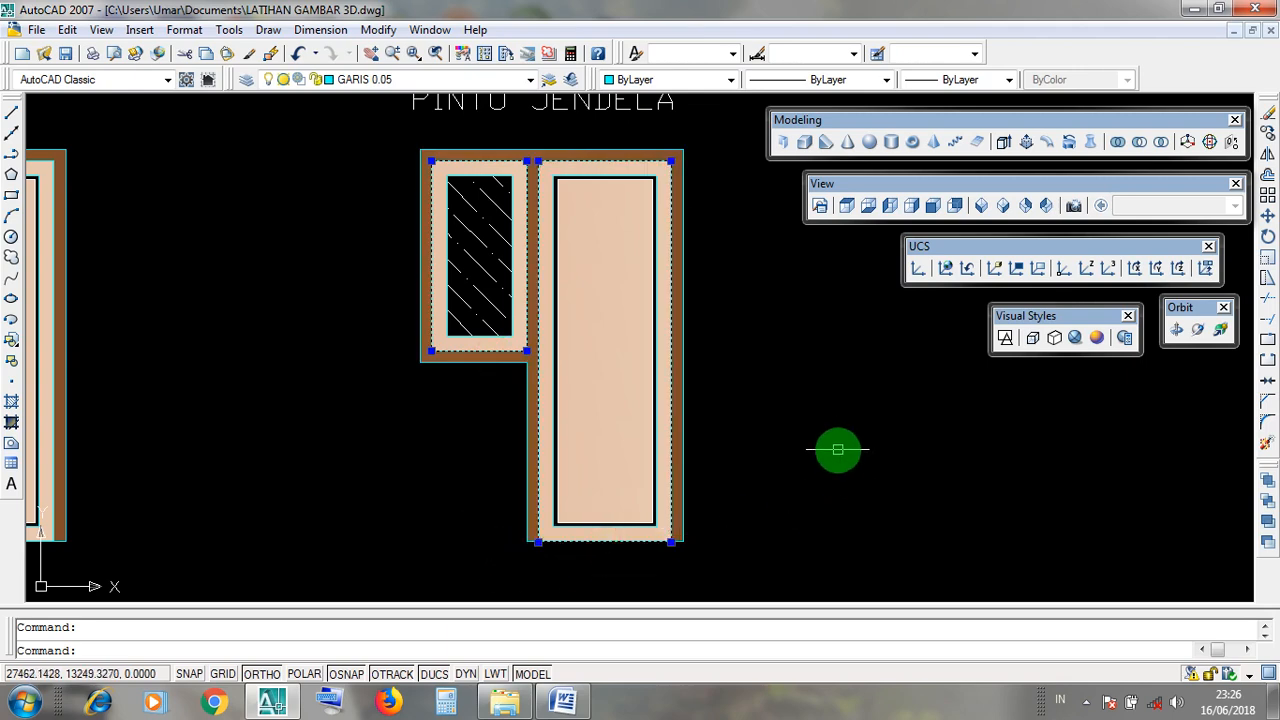
{"action": "left_click", "coordinate": [686, 437]}
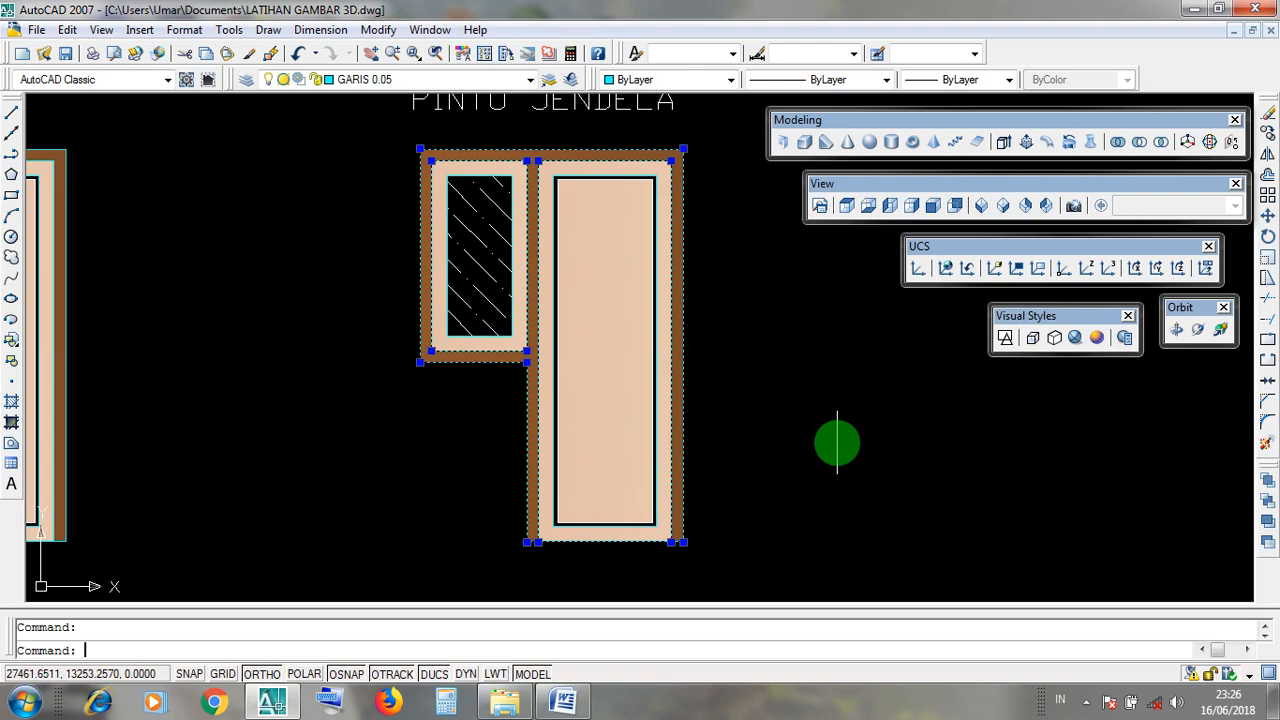
{"action": "key", "text": "Escape"}
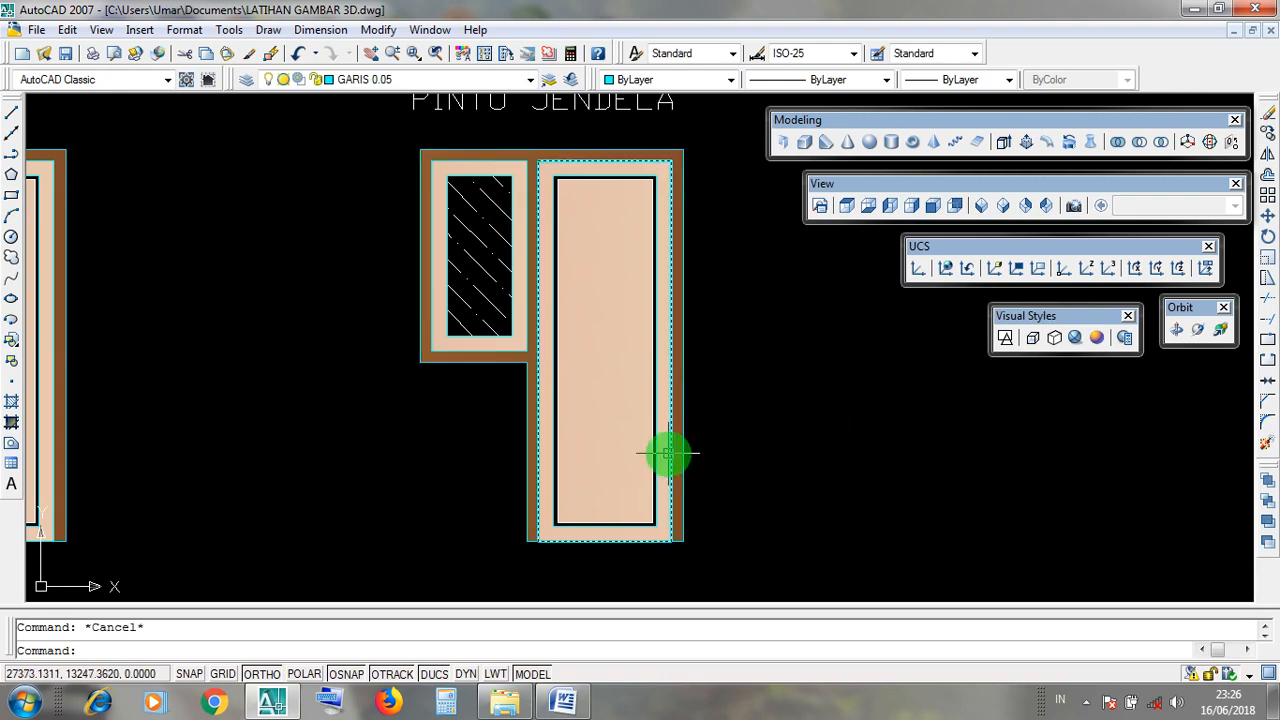
Highlight the door leaf, window sash and outer frame outlines one at a time, clearing each selection.
{"action": "left_click", "coordinate": [672, 450]}
{"action": "key", "text": "Escape"}
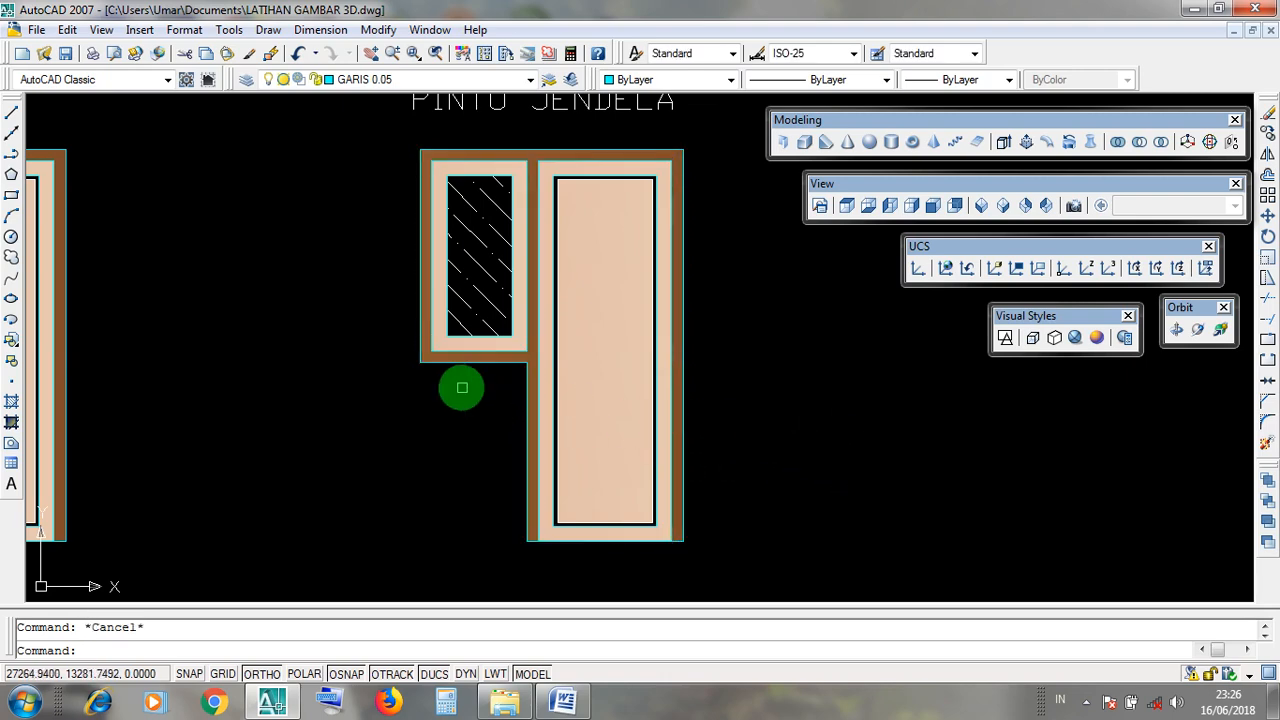
{"action": "left_click", "coordinate": [469, 356]}
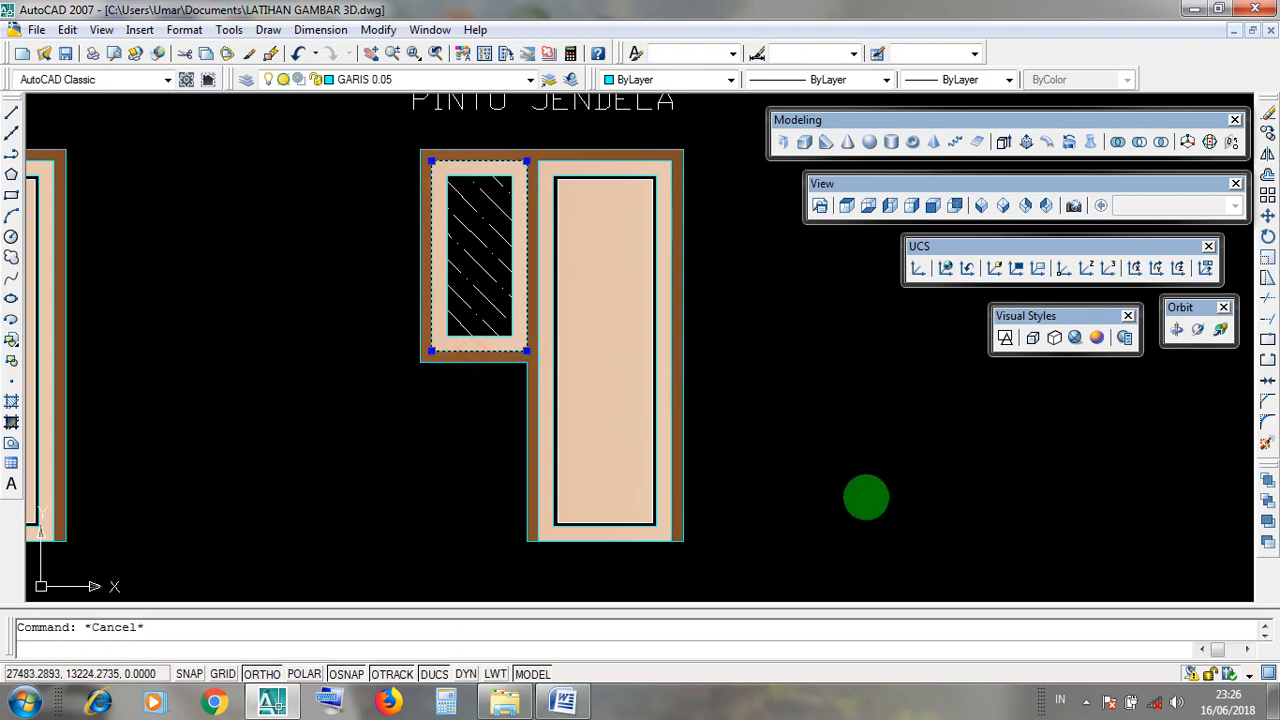
{"action": "key", "text": "Escape"}
{"action": "left_click", "coordinate": [686, 436]}
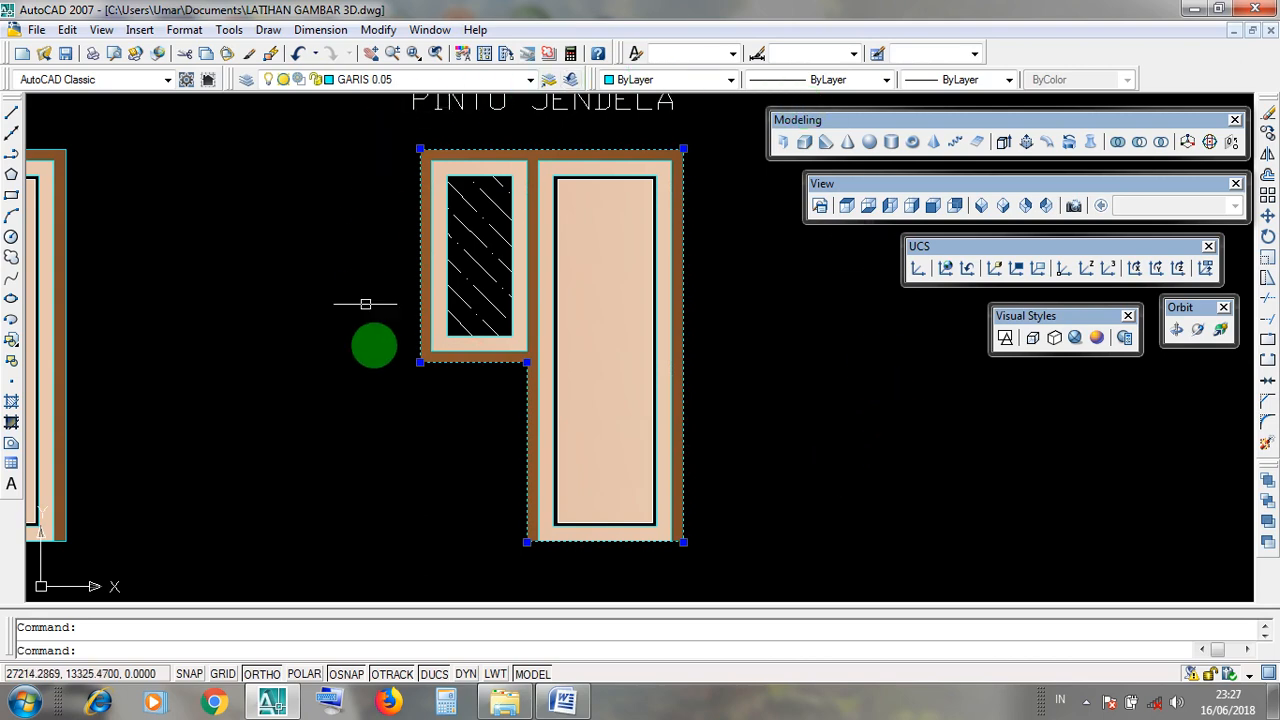
{"action": "key", "text": "Escape"}
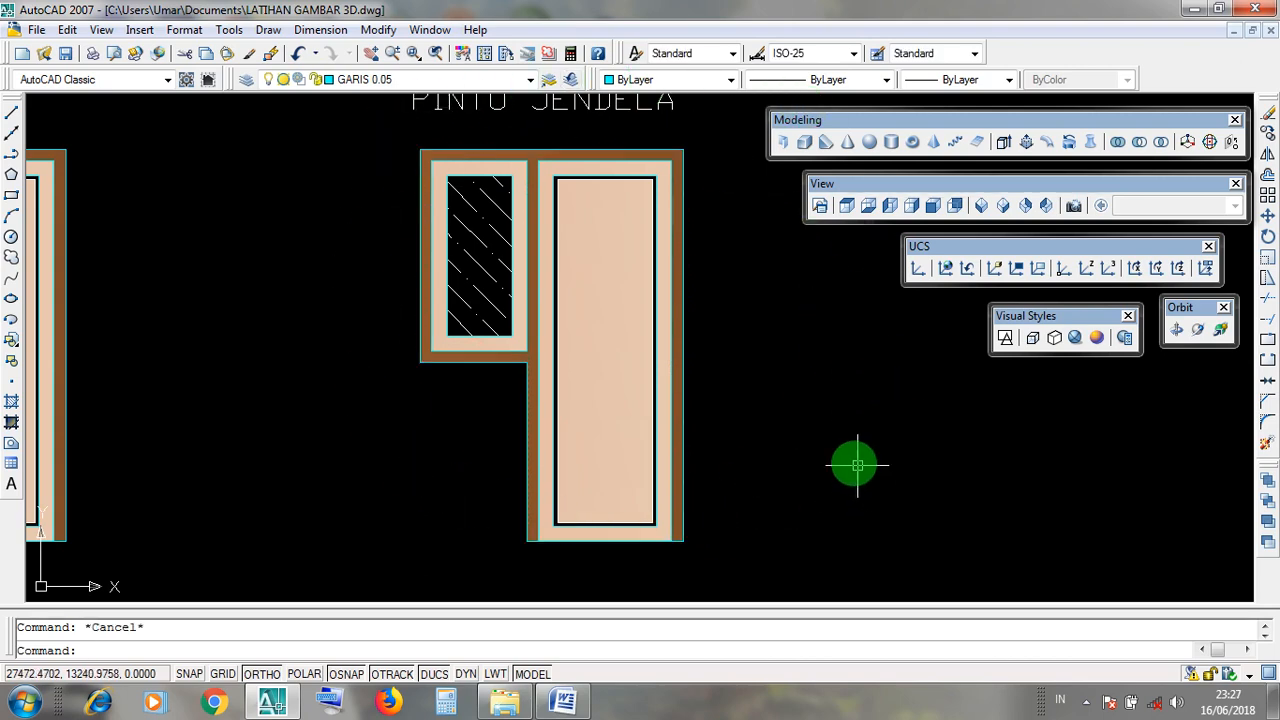
Inspect the outer frame and door opening outlines in the unhatched frame copy below the PINTU JENDELA drawing, clearing each selection.
{"action": "scroll", "coordinate": [746, 377], "scroll_direction": "down", "scroll_amount": 2}
{"action": "mouse_move", "coordinate": [746, 377]}
{"action": "middle_mouse_down"}
{"action": "mouse_move", "coordinate": [734, 414]}
{"action": "mouse_move", "coordinate": [720, 306]}
{"action": "middle_mouse_up"}
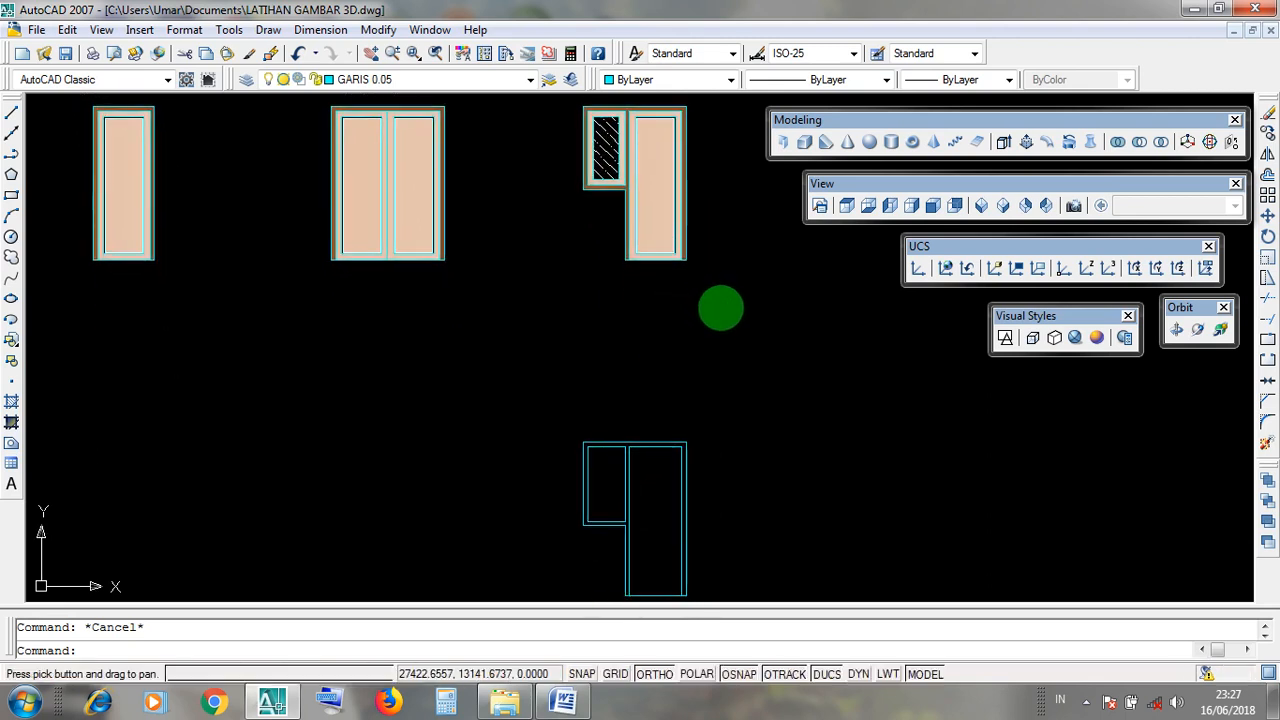
{"action": "scroll", "coordinate": [688, 535], "scroll_direction": "up", "scroll_amount": 3}
{"action": "middle_click_drag", "start_coordinate": [689, 491], "coordinate": [700, 394]}
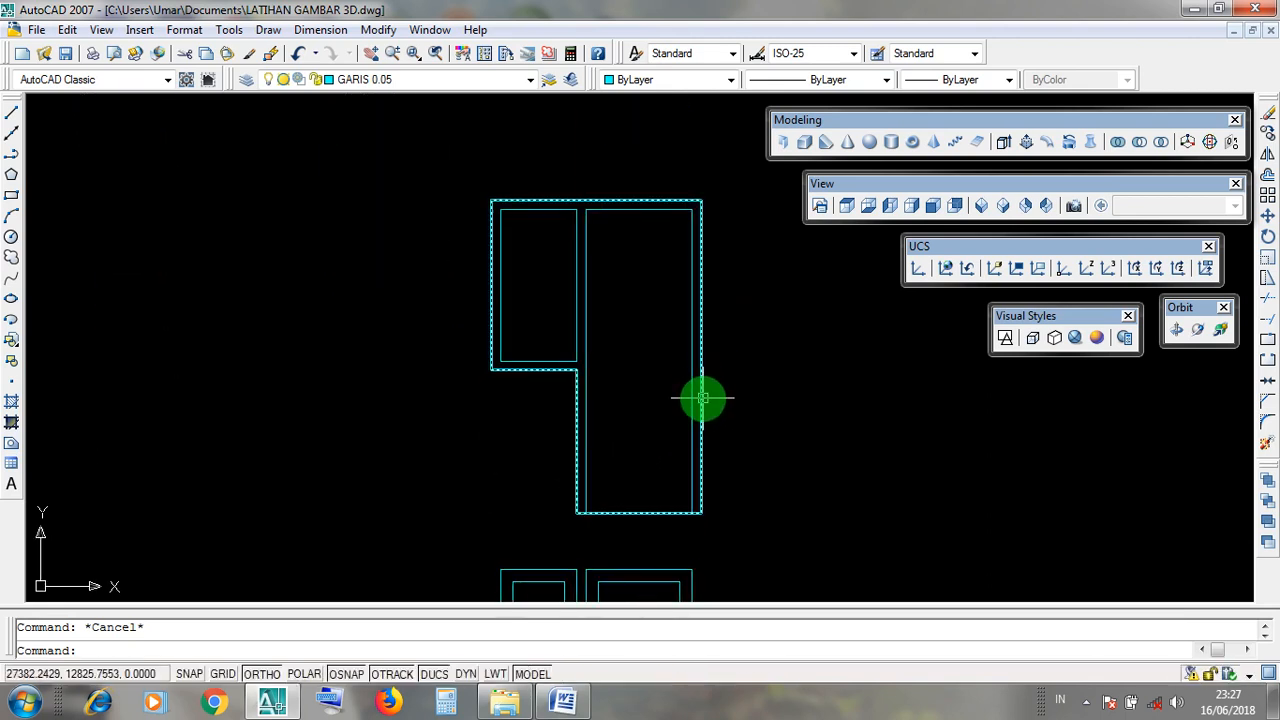
{"action": "left_click", "coordinate": [700, 394]}
{"action": "key", "text": "Escape"}
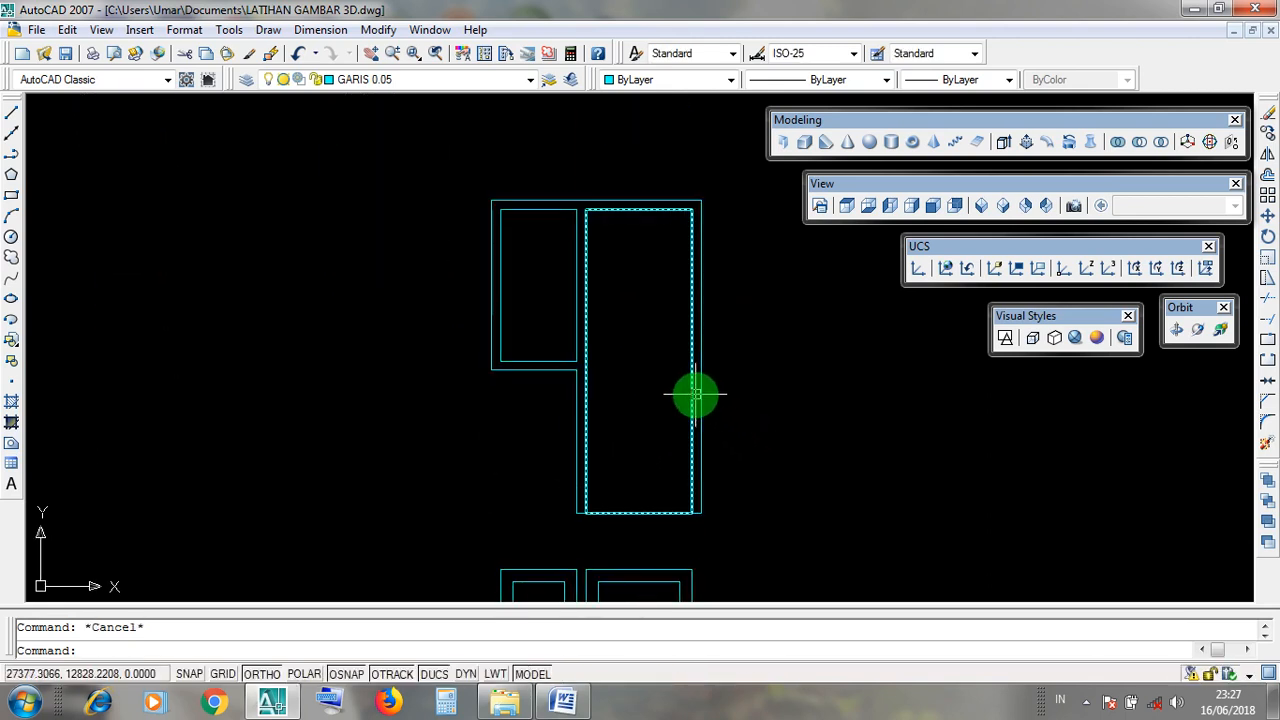
{"action": "left_click", "coordinate": [691, 398]}
{"action": "key", "text": "Escape"}
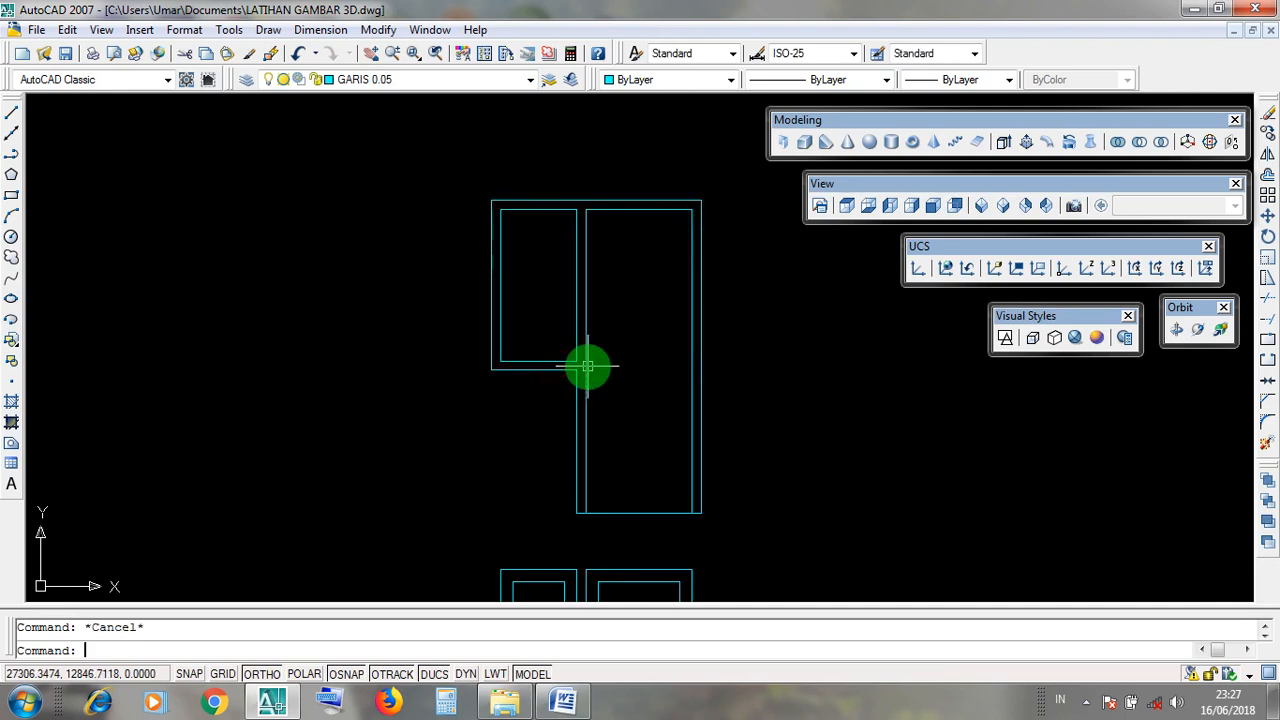
{"action": "left_click", "coordinate": [586, 366]}
{"action": "key", "text": "Escape"}
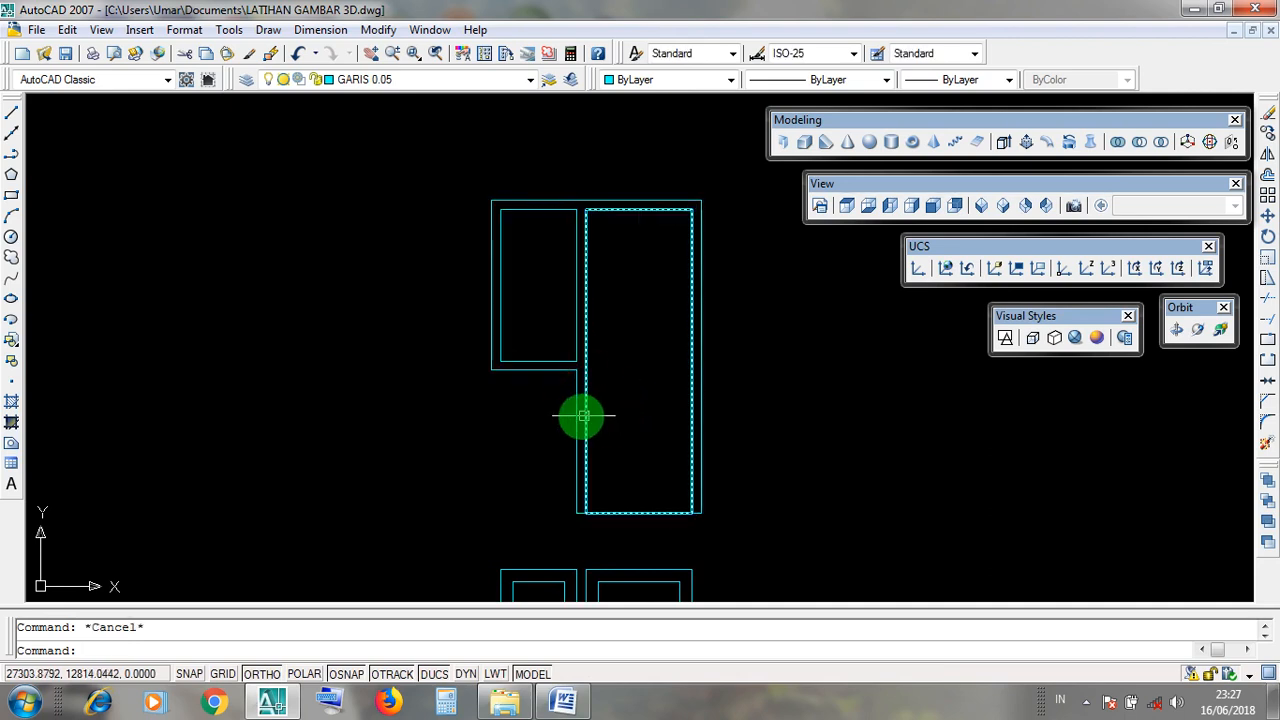
{"action": "left_click", "coordinate": [577, 411]}
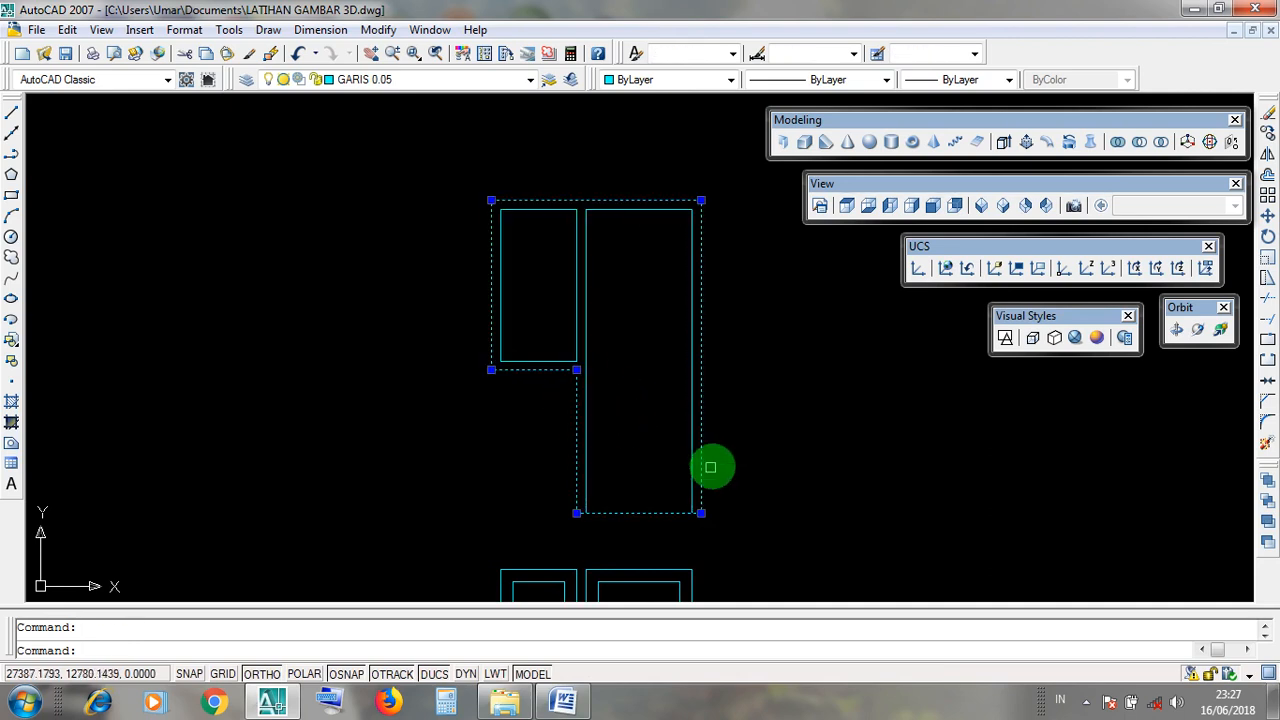
{"action": "key", "text": "Escape"}
Select all three outlines of the unhatched frame copy with one crossing window, and clear the selection.
{"action": "left_click", "coordinate": [745, 416]}
{"action": "left_click", "coordinate": [457, 304]}
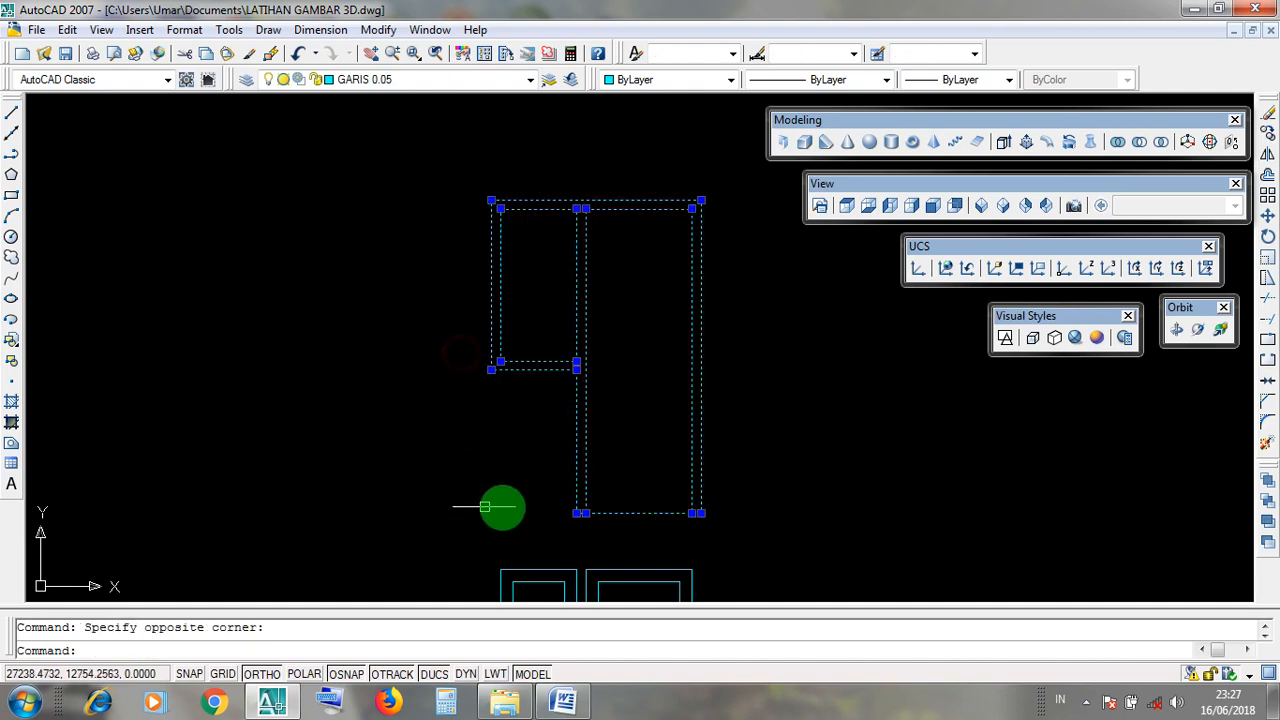
{"action": "key", "text": "Escape"}
Highlight the frame copy's outer outline, door opening and window opening in turn, clearing each selection.
{"action": "left_click", "coordinate": [704, 453]}
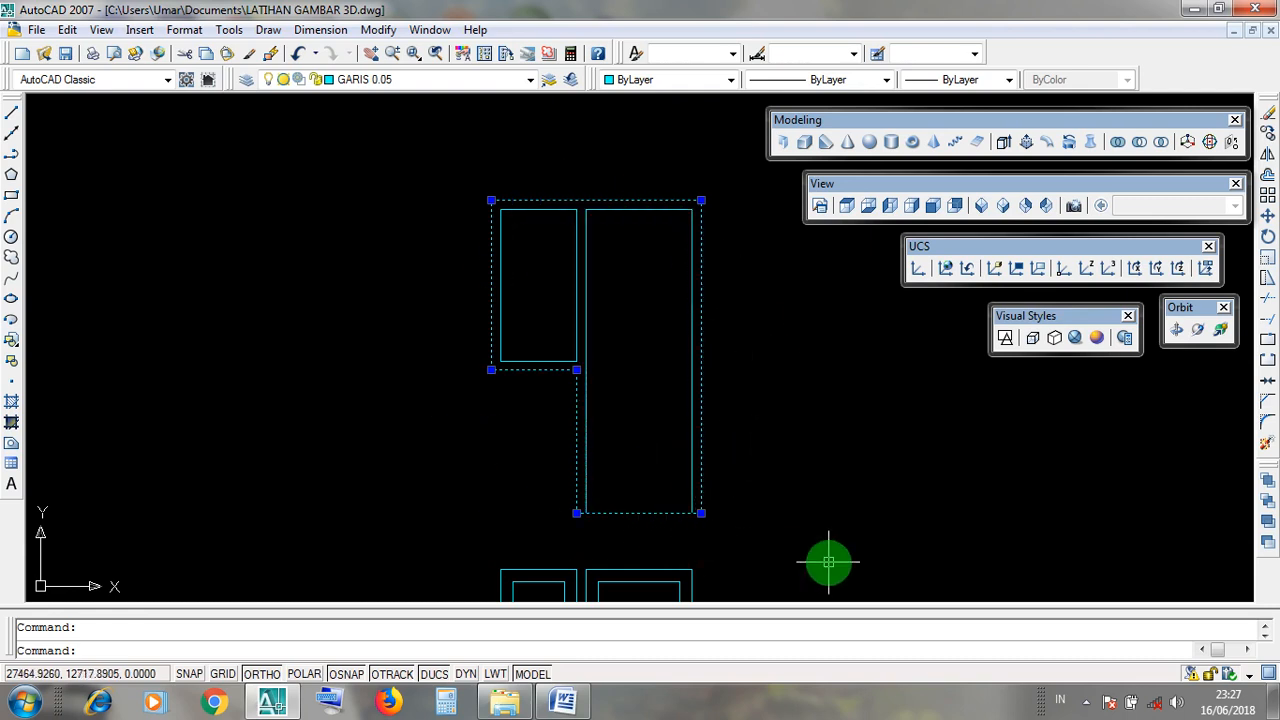
{"action": "key", "text": "Escape"}
{"action": "left_click", "coordinate": [692, 443]}
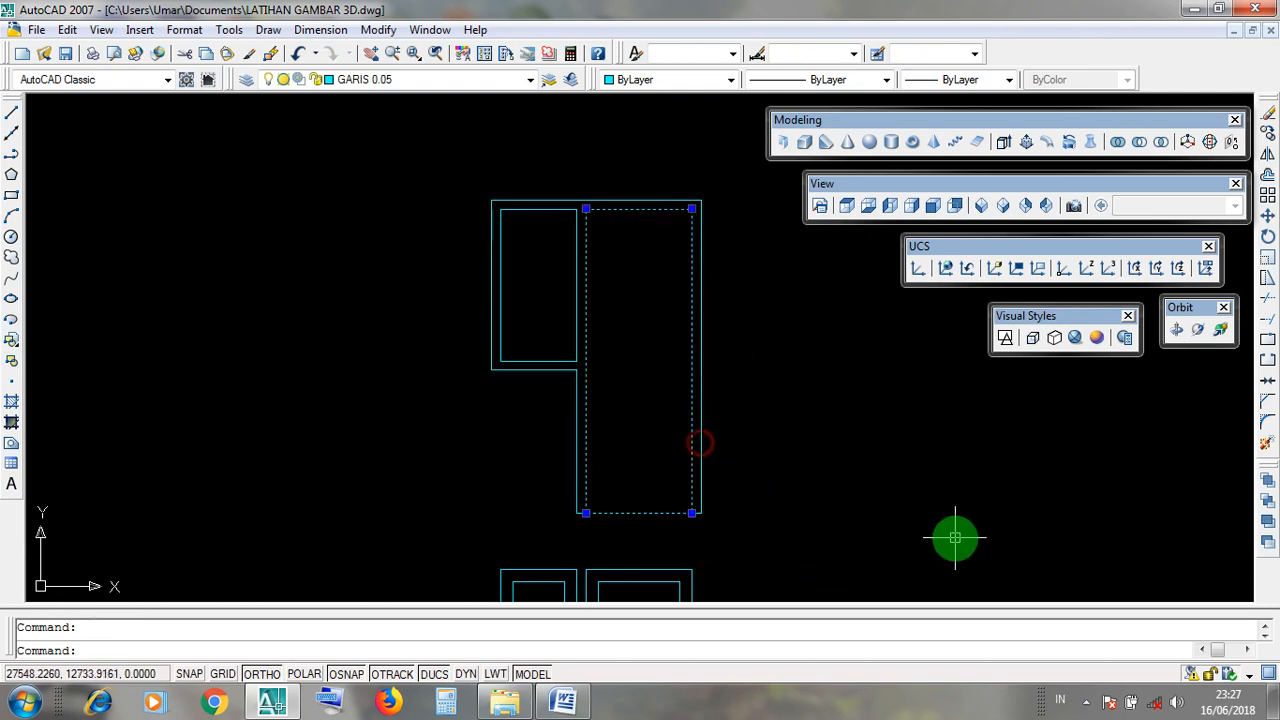
{"action": "key", "text": "Escape"}
{"action": "left_click", "coordinate": [510, 361]}
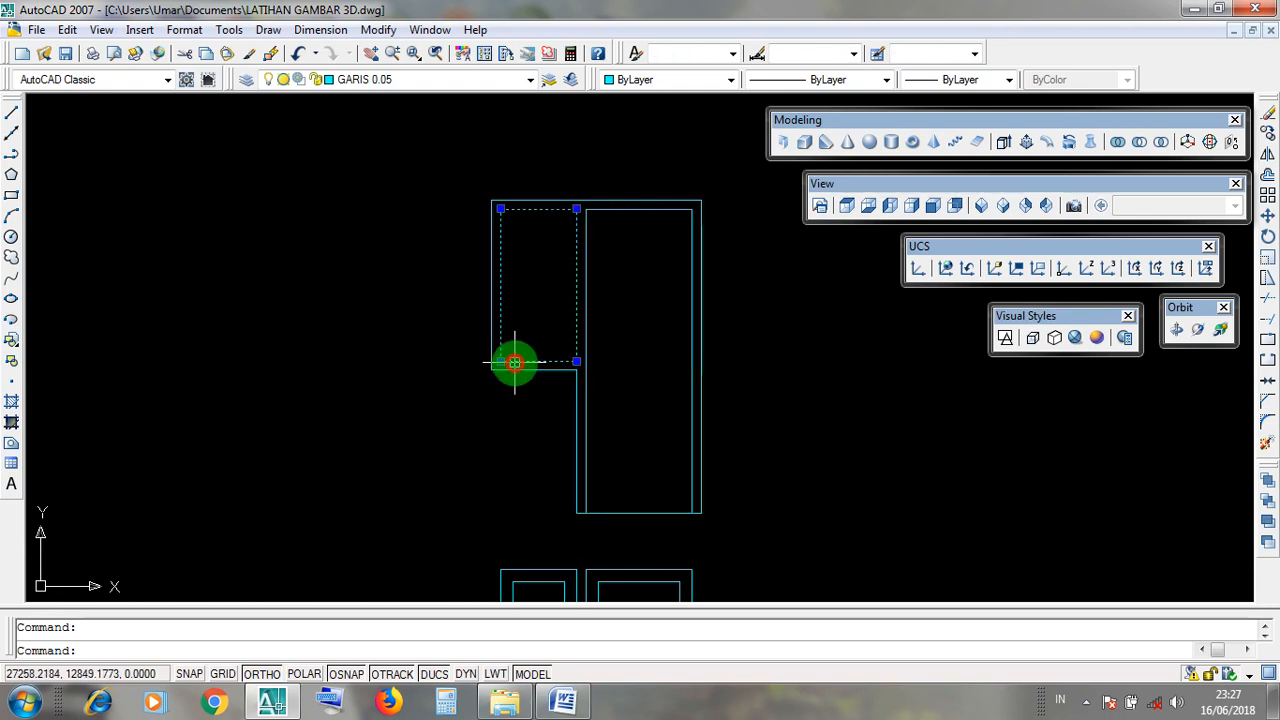
{"action": "key", "text": "Escape"}
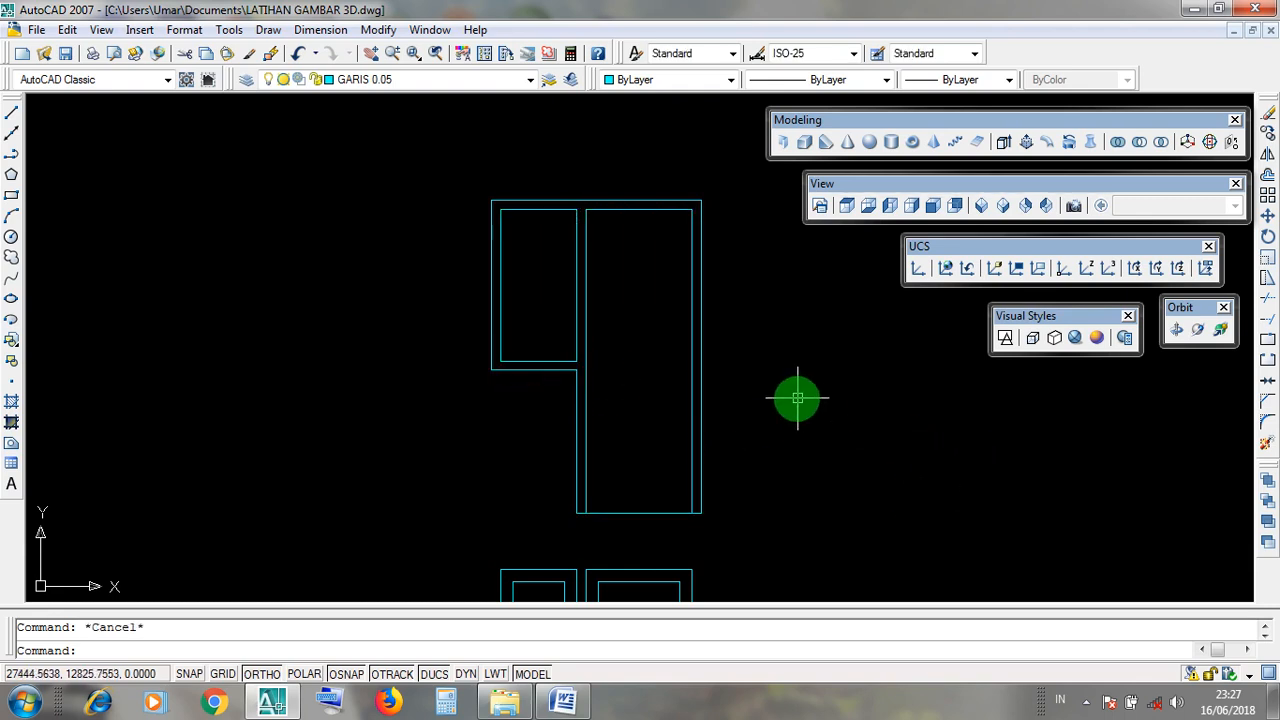
Return to the hatched PINTU JENDELA drawing and highlight the door leaf's outer outline, clearing each selection.
{"action": "mouse_move", "coordinate": [737, 486]}
{"action": "middle_mouse_down"}
{"action": "mouse_move", "coordinate": [723, 283]}
{"action": "mouse_move", "coordinate": [712, 555]}
{"action": "middle_mouse_up"}
{"action": "scroll", "coordinate": [709, 507], "scroll_direction": "down", "scroll_amount": 3}
{"action": "scroll", "coordinate": [674, 354], "scroll_direction": "up", "scroll_amount": 3}
{"action": "scroll", "coordinate": [695, 342], "scroll_direction": "up", "scroll_amount": 2}
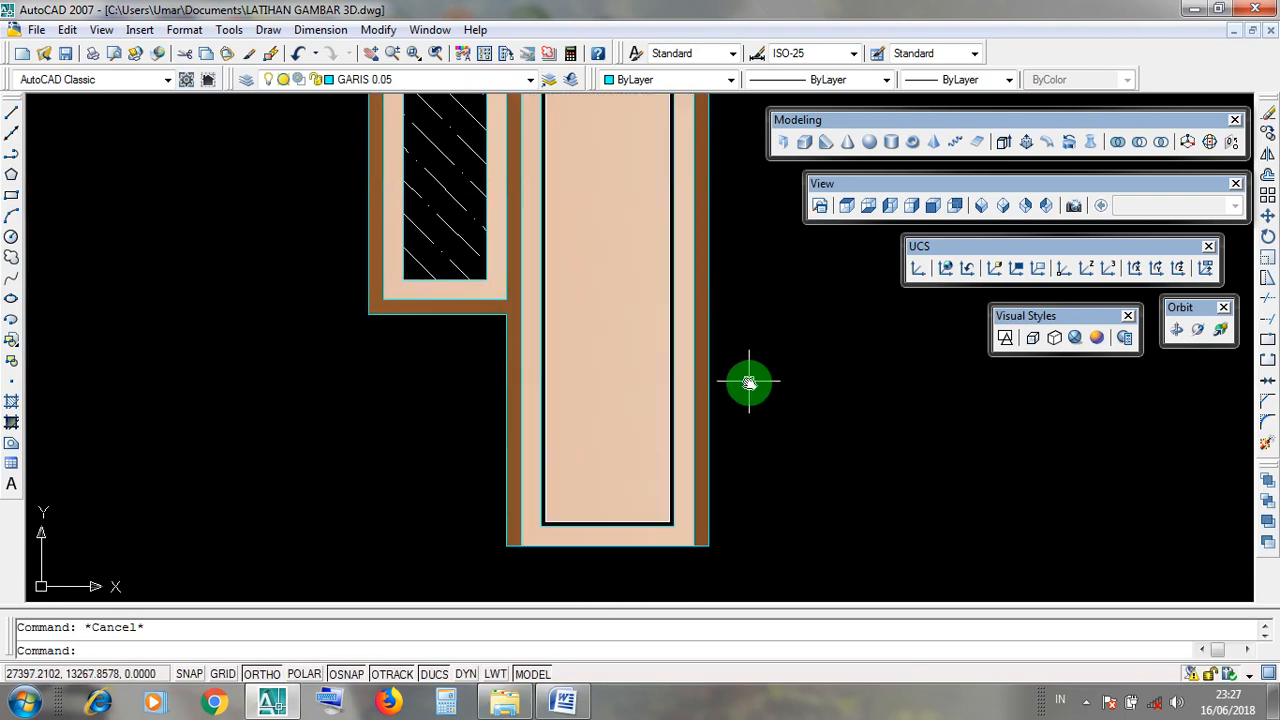
{"action": "mouse_move", "coordinate": [749, 380]}
{"action": "middle_mouse_down"}
{"action": "mouse_move", "coordinate": [726, 451]}
{"action": "mouse_move", "coordinate": [749, 417]}
{"action": "mouse_move", "coordinate": [717, 430]}
{"action": "middle_mouse_up"}
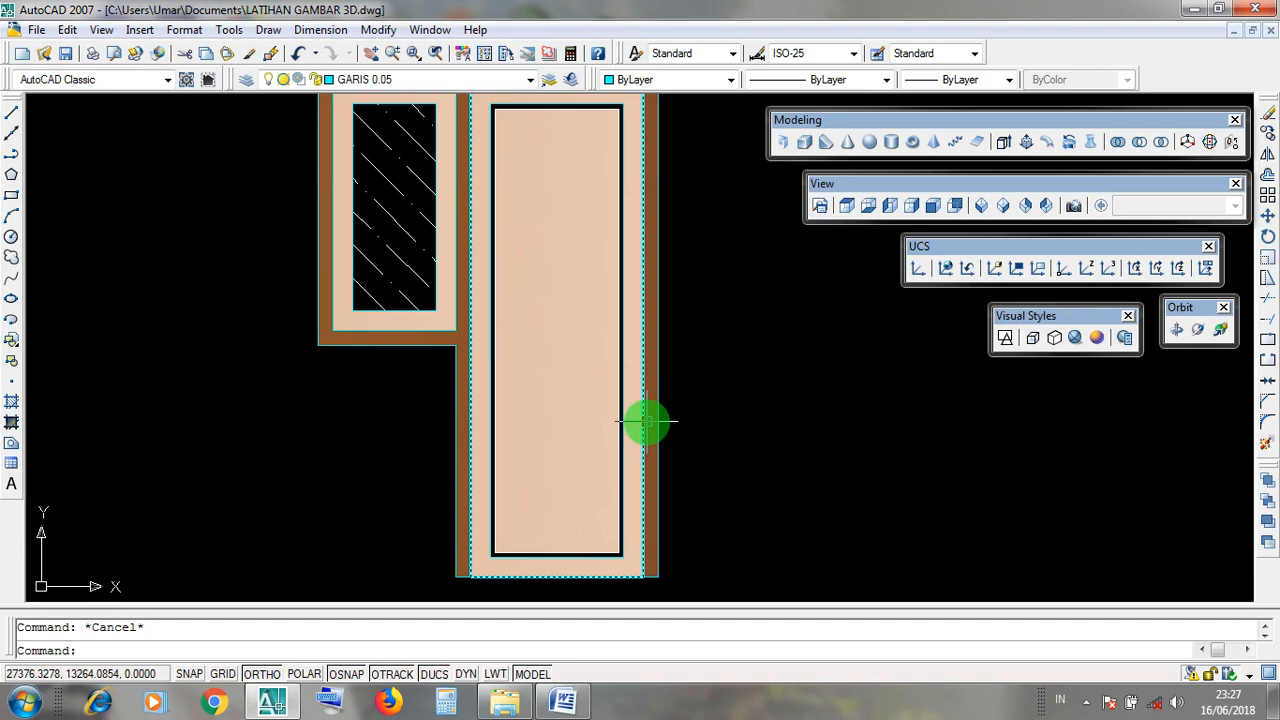
{"action": "scroll", "coordinate": [645, 422], "scroll_direction": "down", "scroll_amount": 3}
{"action": "scroll", "coordinate": [645, 421], "scroll_direction": "up", "scroll_amount": 3}
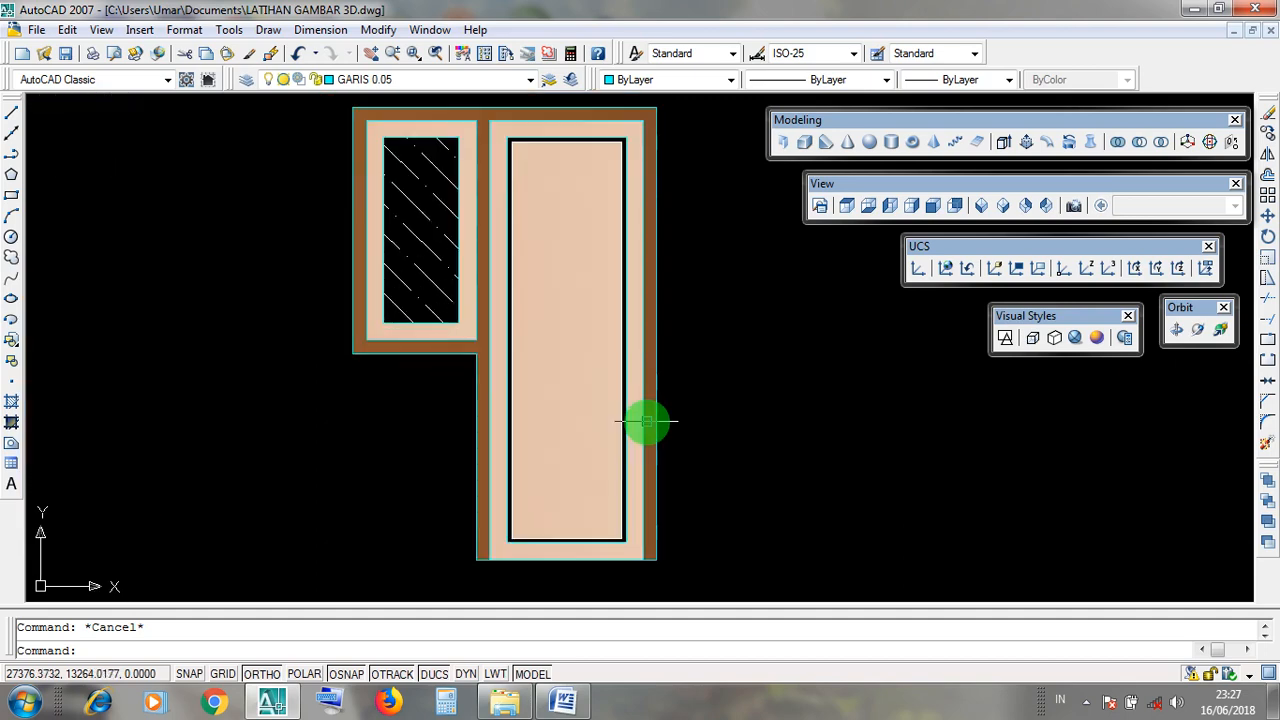
{"action": "left_click", "coordinate": [643, 420]}
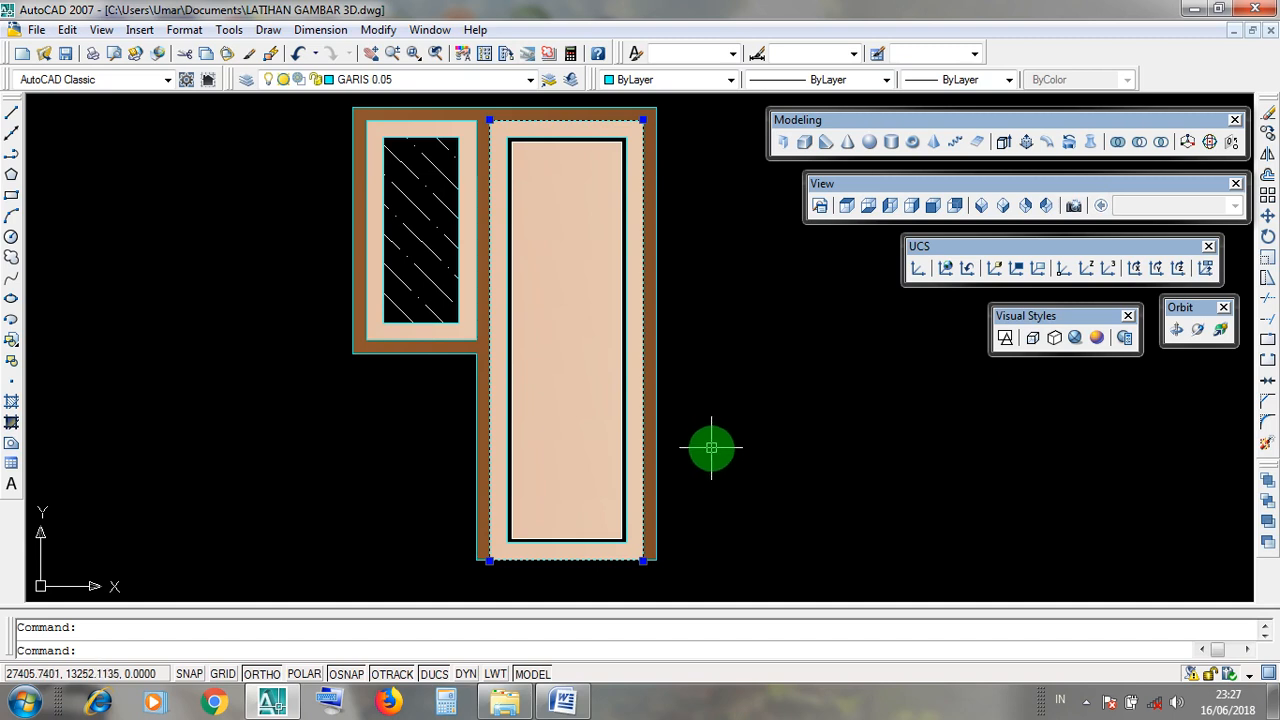
{"action": "key", "text": "Escape"}
{"action": "left_click", "coordinate": [645, 447]}
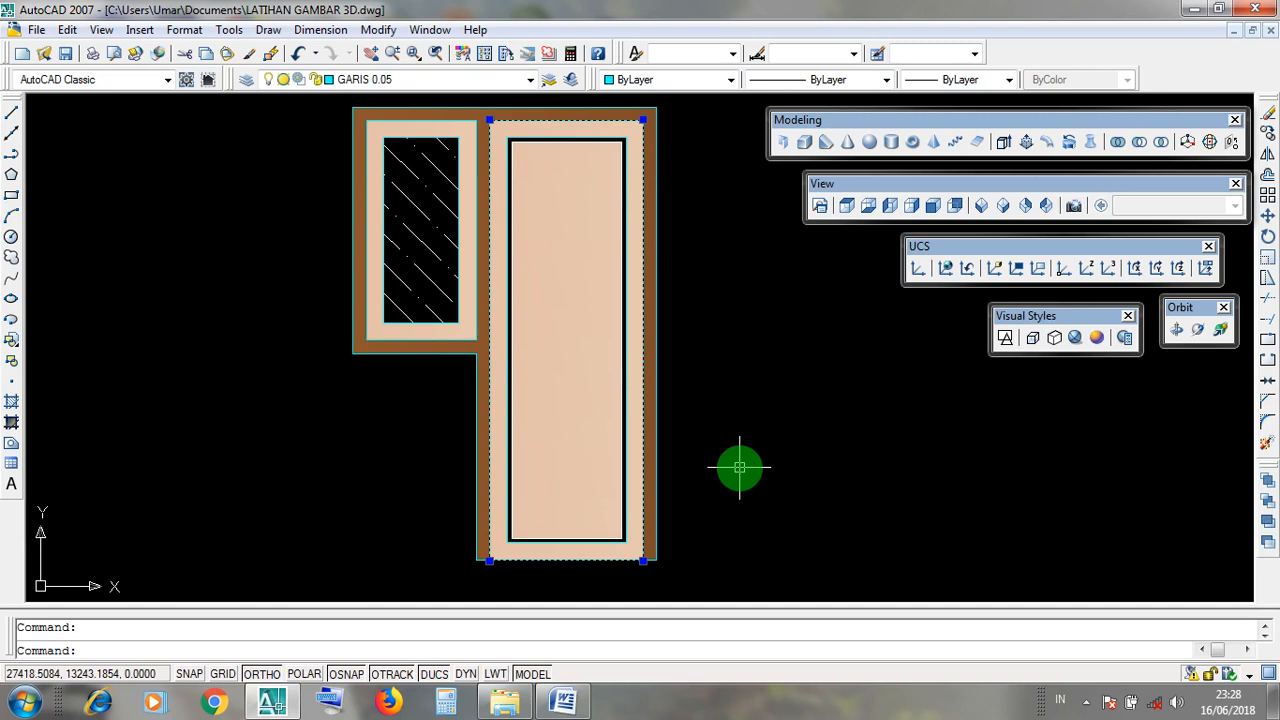
{"action": "key", "text": "Escape"}
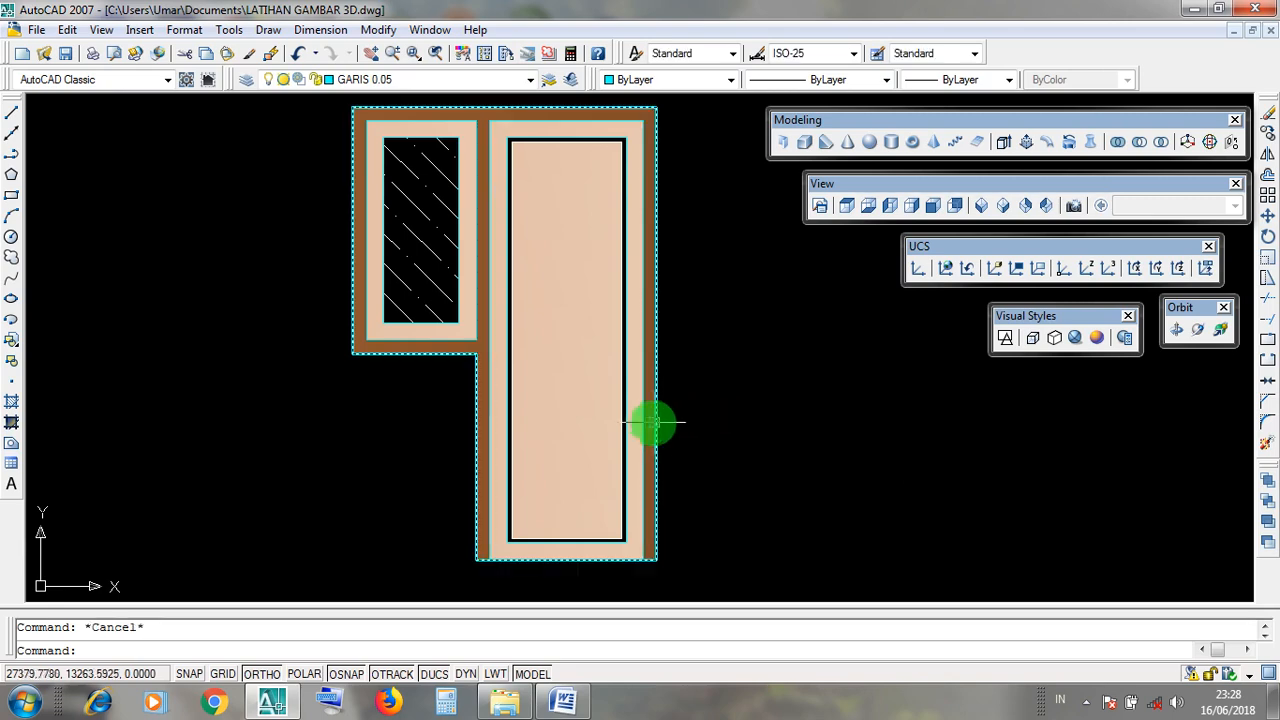
Highlight the door's inner panel outline, clear the selection, and view the separated frame, leaf and panel outlines below the drawing.
{"action": "left_click", "coordinate": [624, 424]}
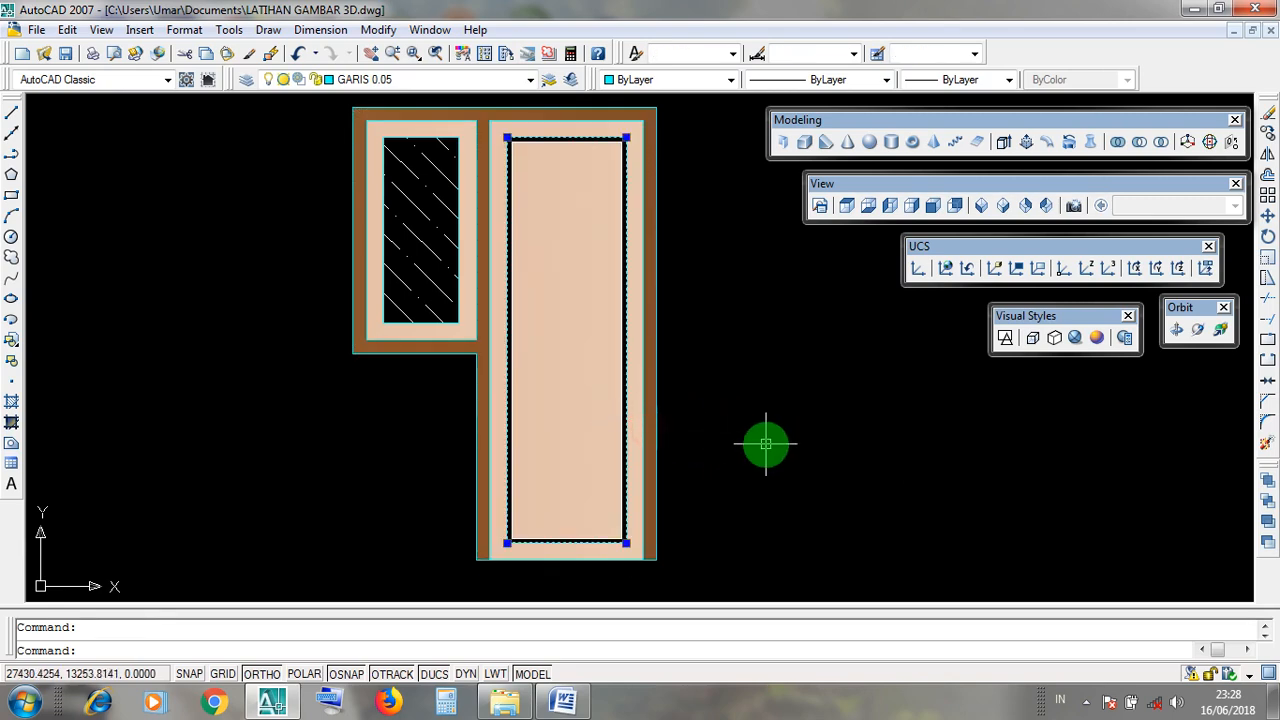
{"action": "middle_click_drag", "start_coordinate": [763, 443], "coordinate": [793, 457]}
{"action": "key", "text": "Escape"}
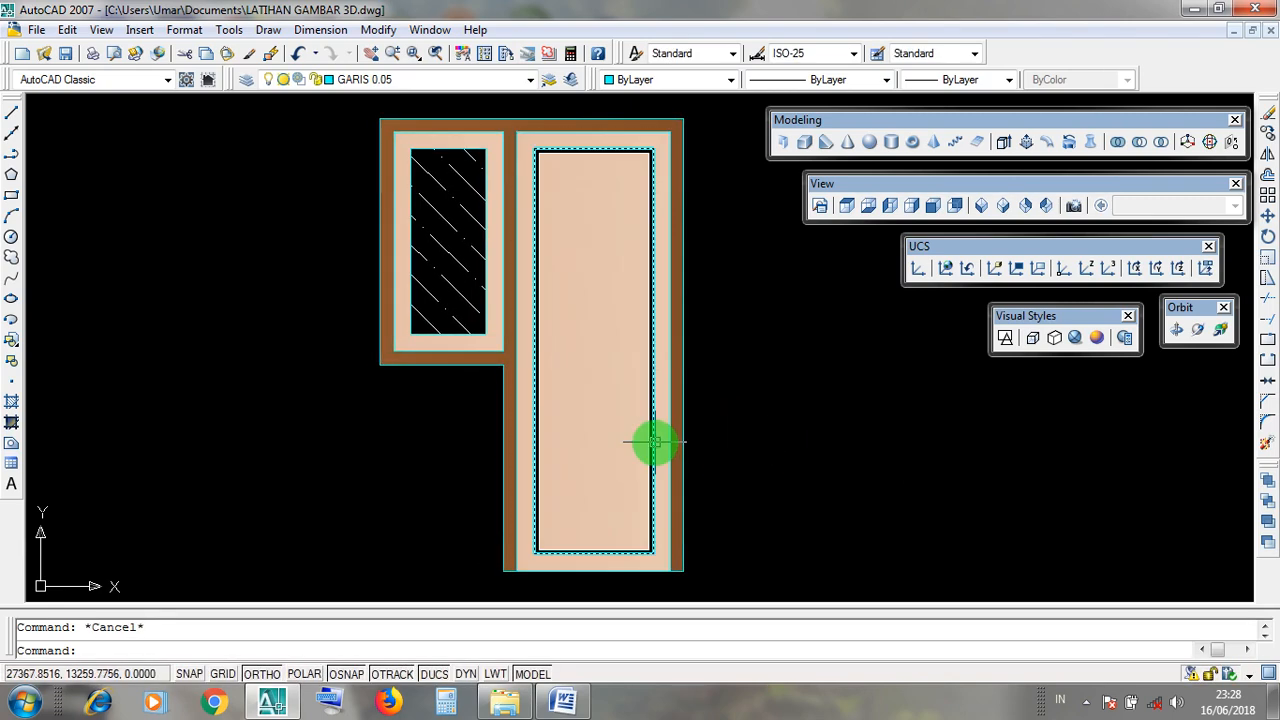
{"action": "left_click", "coordinate": [653, 441]}
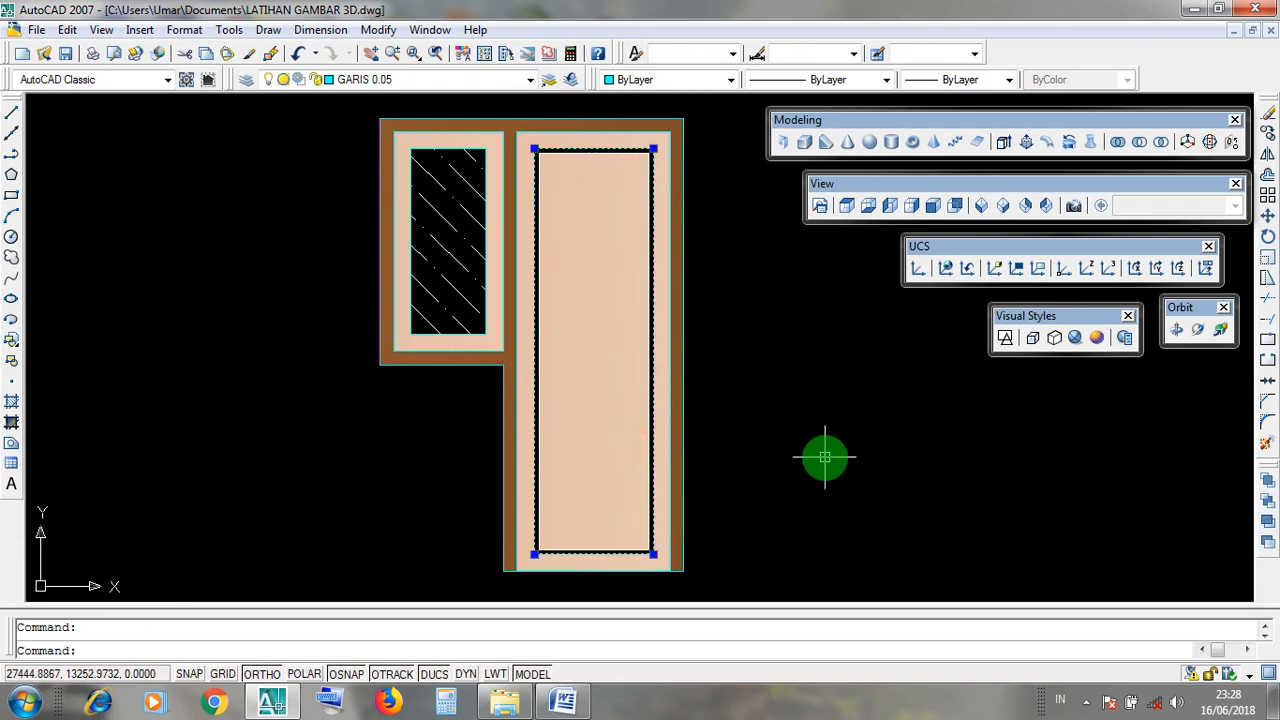
{"action": "scroll", "coordinate": [694, 360], "scroll_direction": "down", "scroll_amount": 4}
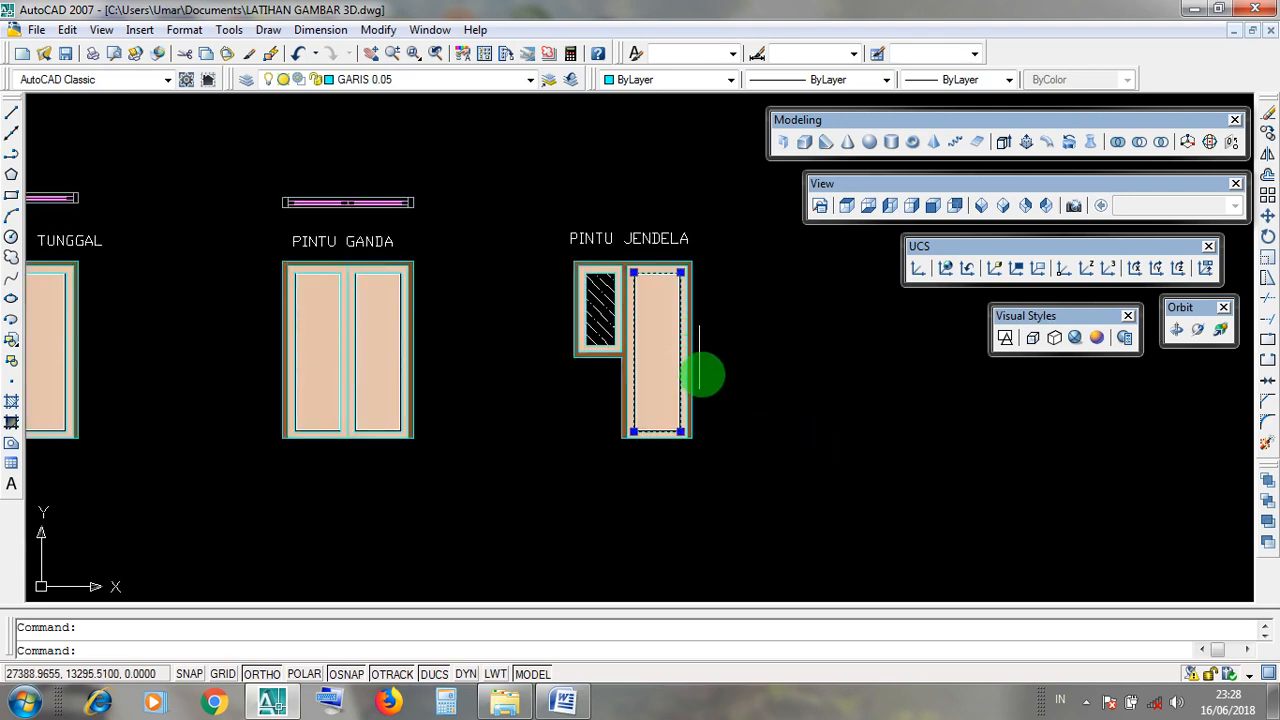
{"action": "middle_click_drag", "start_coordinate": [729, 484], "coordinate": [718, 293]}
{"action": "scroll", "coordinate": [720, 300], "scroll_direction": "down", "scroll_amount": 2}
{"action": "key", "text": "Escape"}
{"action": "middle_click_drag", "start_coordinate": [696, 596], "coordinate": [726, 409]}
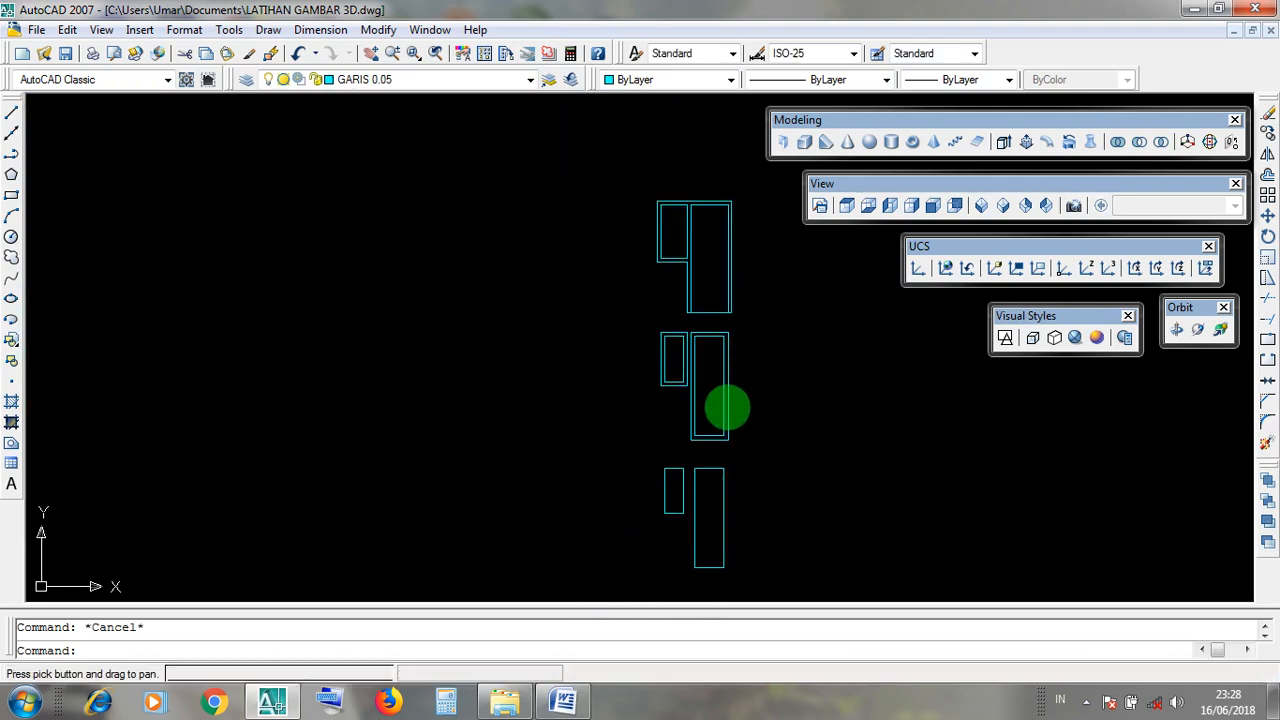
Highlight the door leaf copy's outer outline and inner outline in turn, clearing each selection.
{"action": "scroll", "coordinate": [728, 409], "scroll_direction": "up", "scroll_amount": 3}
{"action": "scroll", "coordinate": [735, 406], "scroll_direction": "up", "scroll_amount": 2}
{"action": "left_click", "coordinate": [734, 405]}
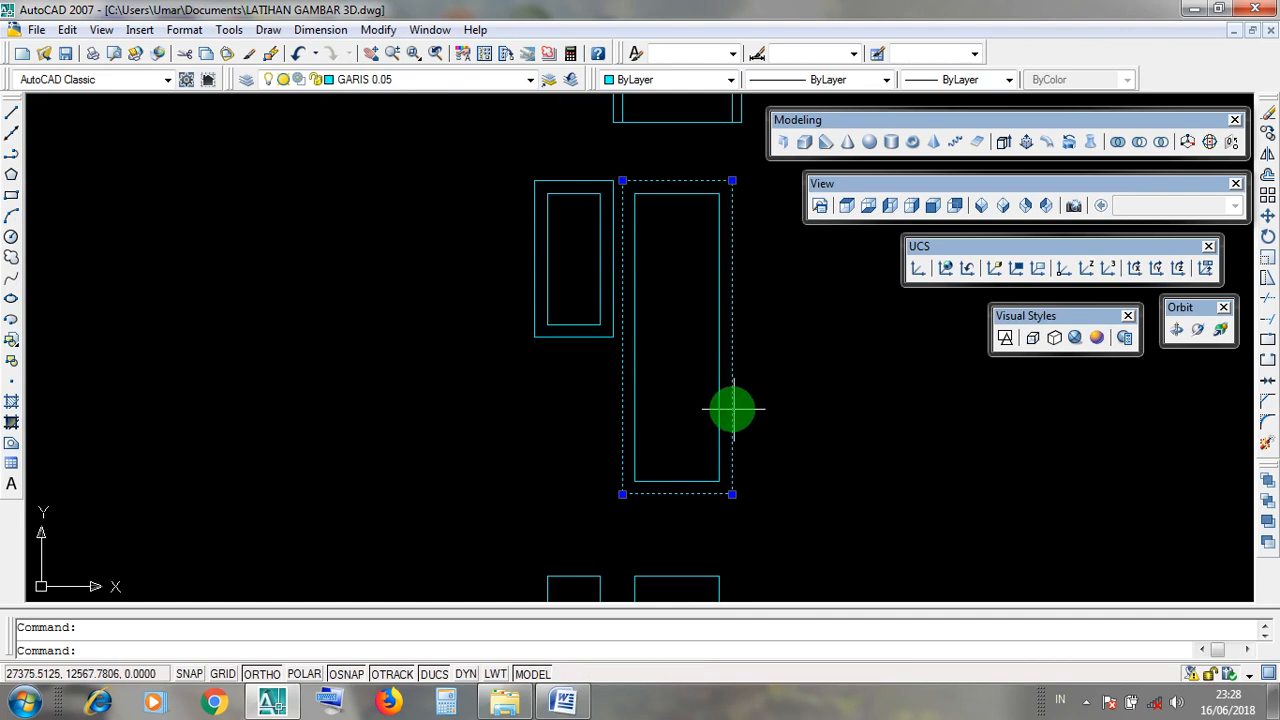
{"action": "key", "text": "Escape"}
{"action": "left_click", "coordinate": [722, 403]}
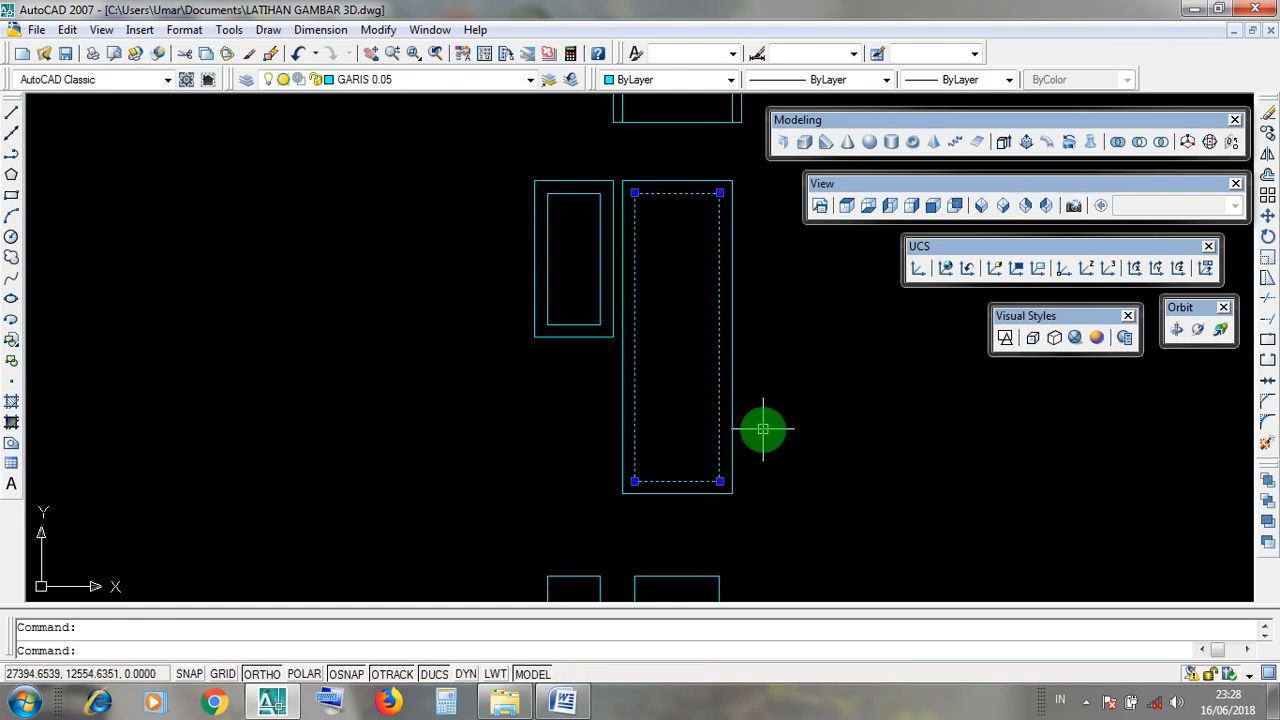
{"action": "key", "text": "Escape"}
Return to the hatched PINTU JENDELA drawing and repeatedly highlight the window leaf's outer outline, clearing each selection.
{"action": "scroll", "coordinate": [771, 286], "scroll_direction": "down", "scroll_amount": 3}
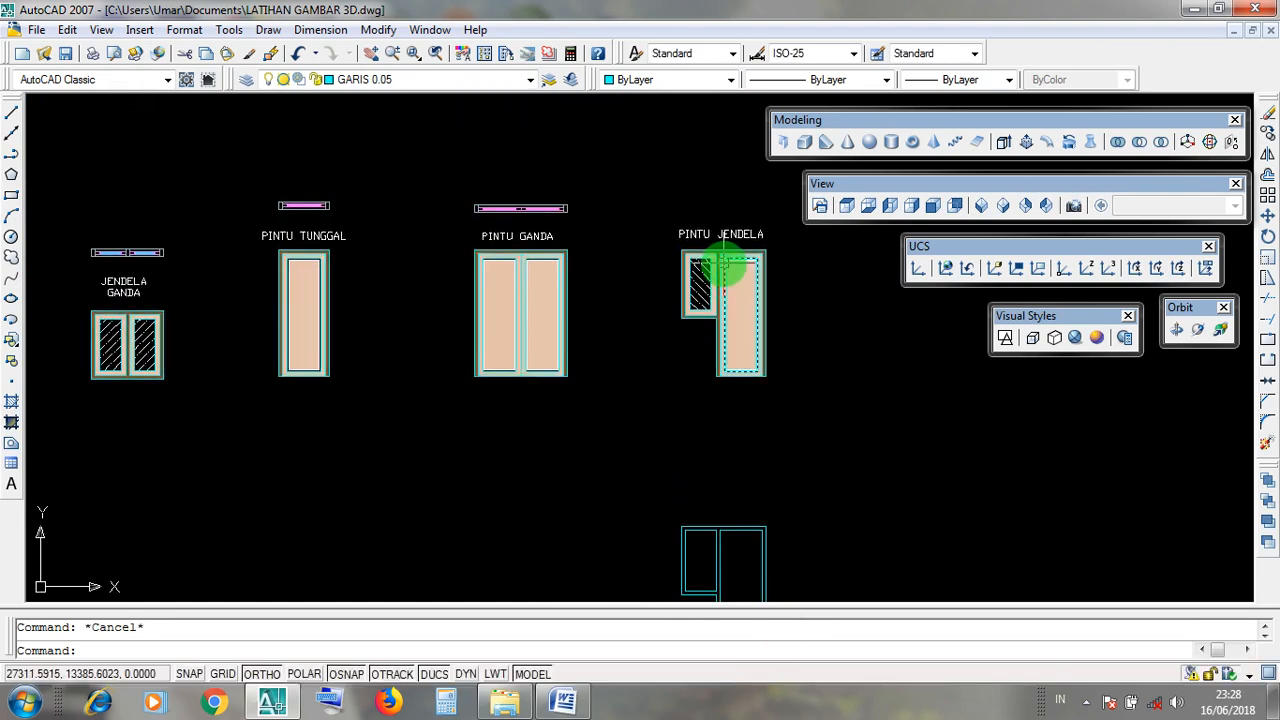
{"action": "scroll", "coordinate": [722, 268], "scroll_direction": "up", "scroll_amount": 5}
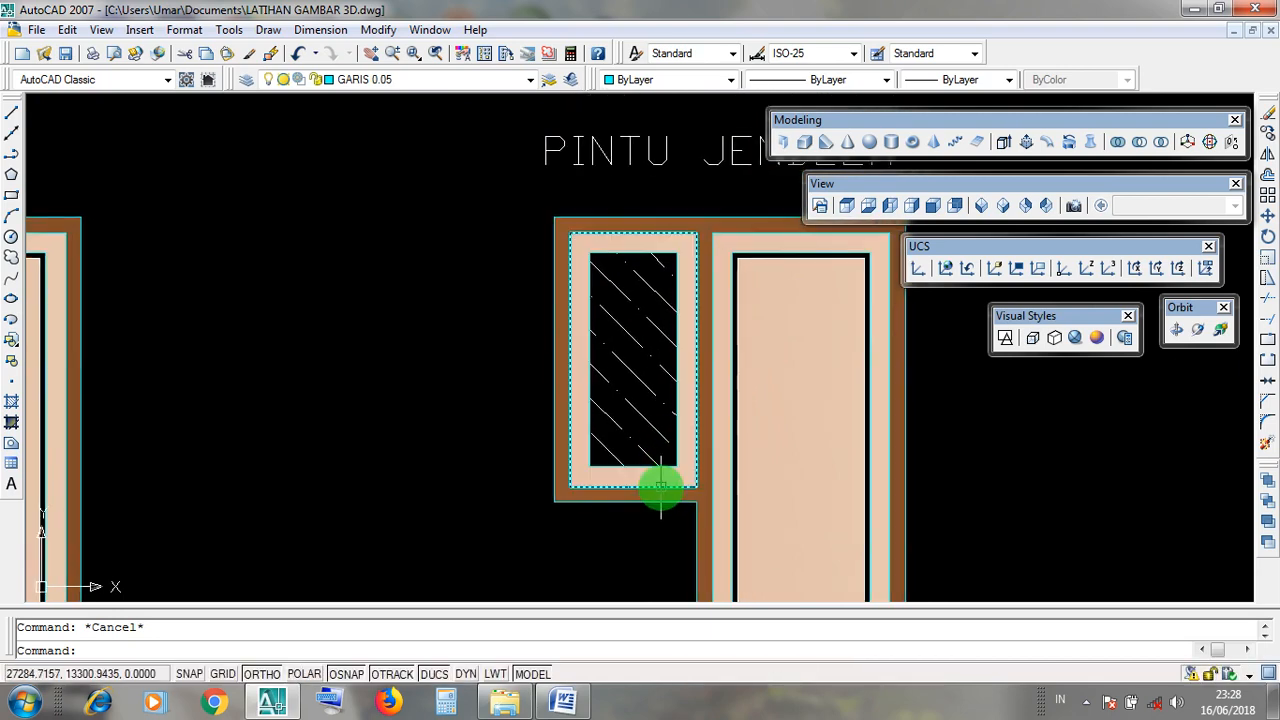
{"action": "left_click", "coordinate": [660, 487]}
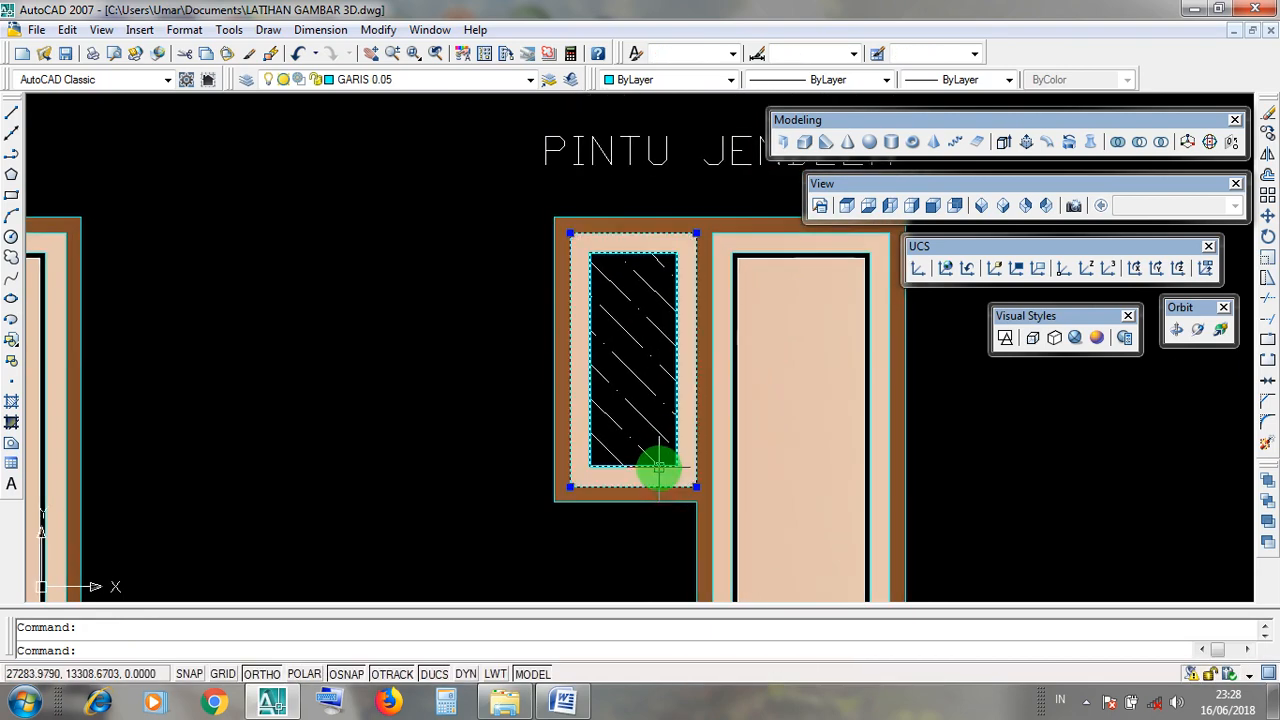
{"action": "key", "text": "Escape"}
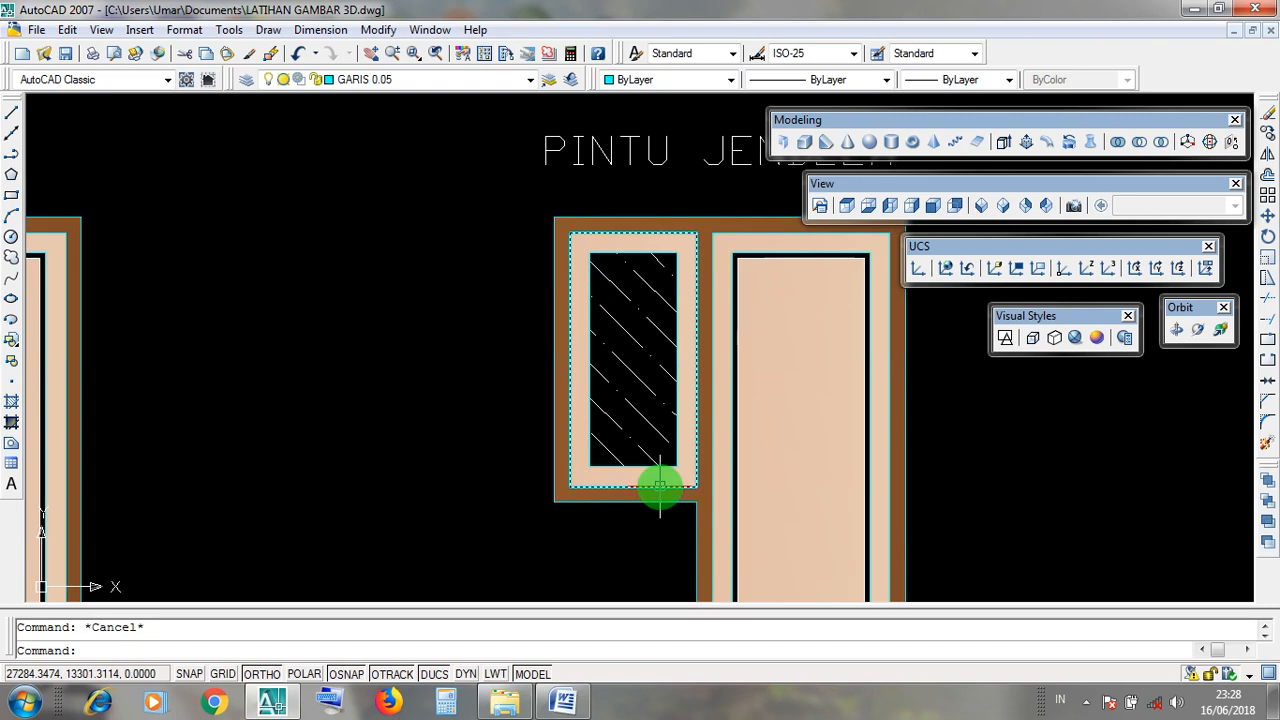
{"action": "left_click", "coordinate": [660, 487]}
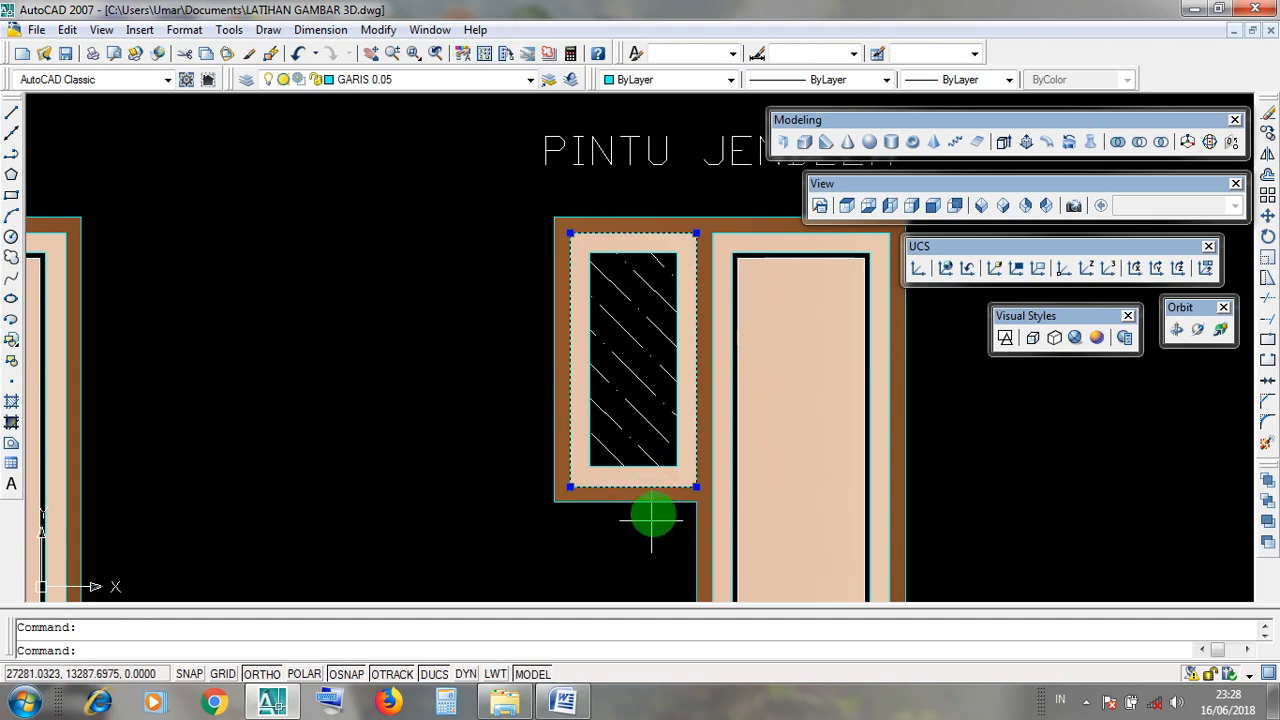
{"action": "key", "text": "Escape"}
{"action": "left_click", "coordinate": [657, 489]}
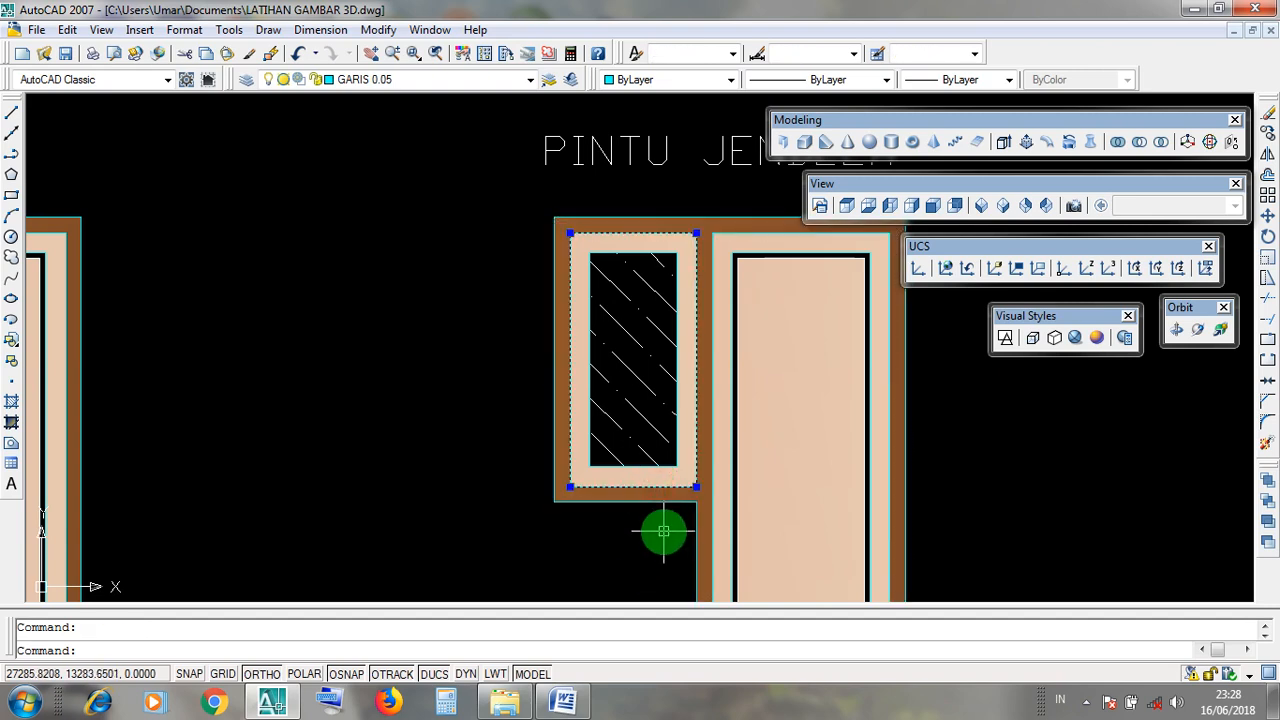
{"action": "key", "text": "Escape"}
Select the window leaf's outer outline together with its glass outline in the hatched drawing, and clear the selection.
{"action": "left_click", "coordinate": [664, 487]}
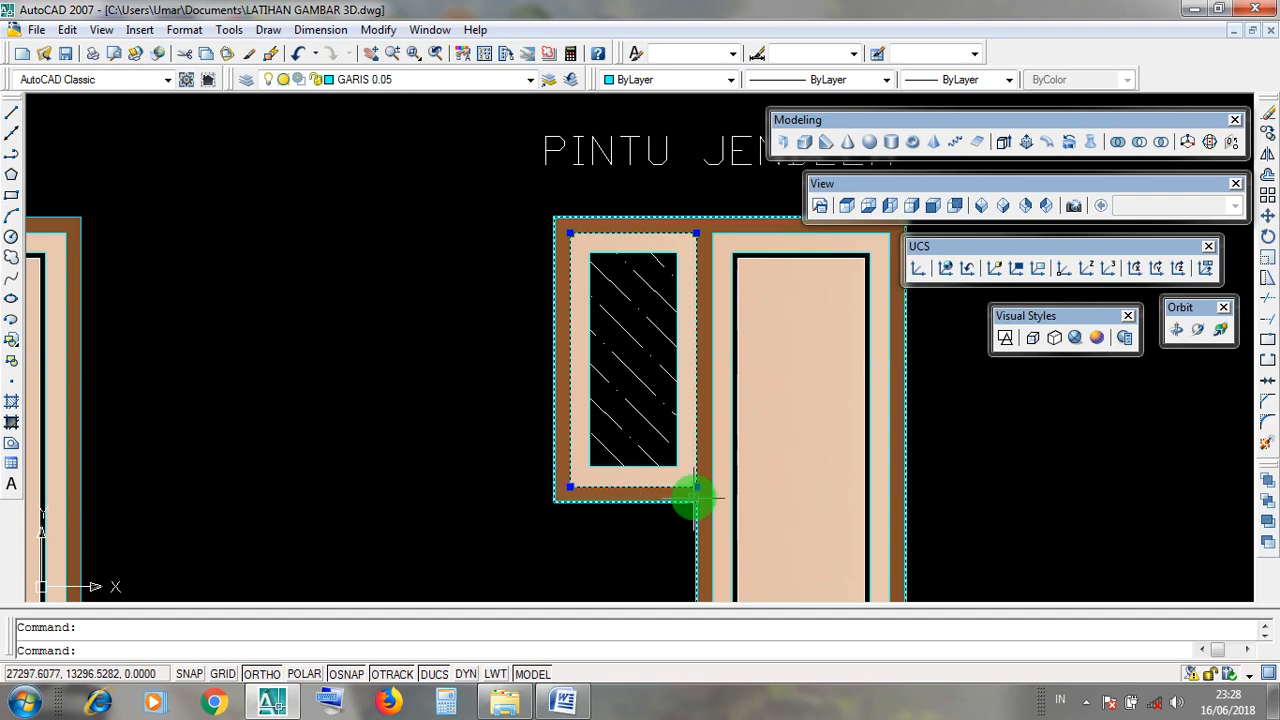
{"action": "left_click", "coordinate": [667, 466]}
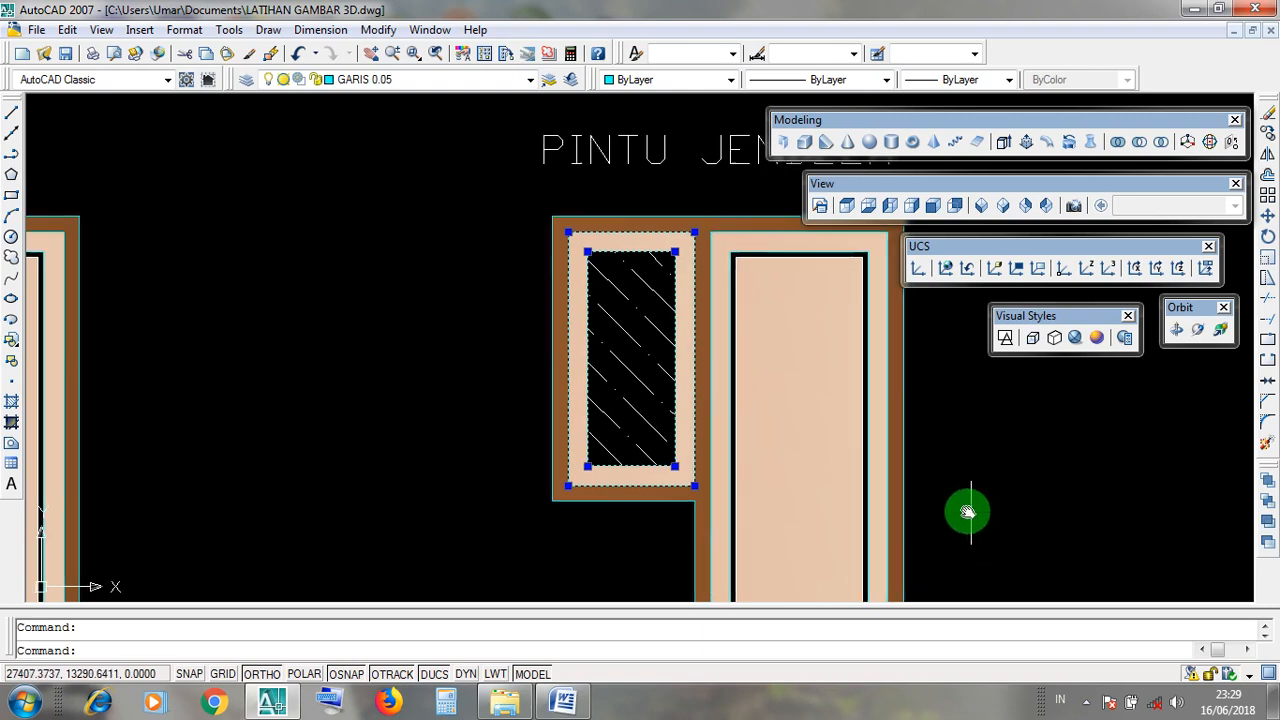
{"action": "middle_click_drag", "start_coordinate": [966, 511], "coordinate": [923, 491]}
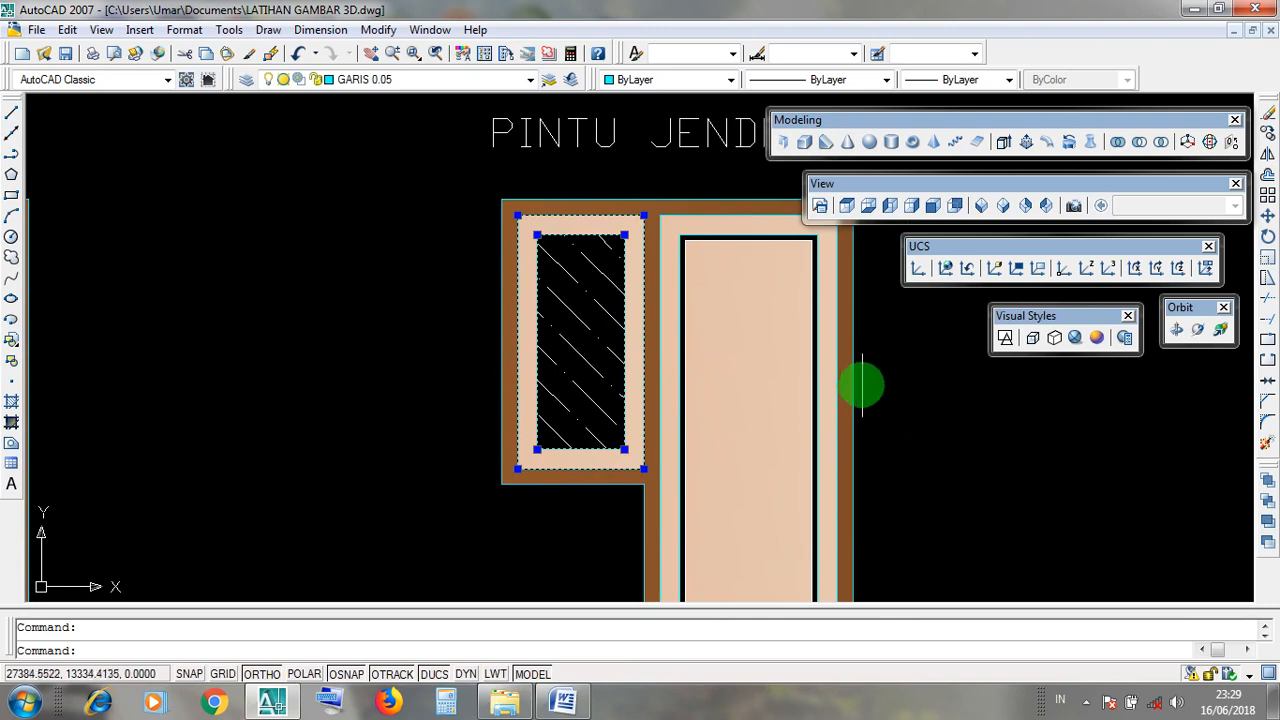
{"action": "scroll", "coordinate": [857, 375], "scroll_direction": "down", "scroll_amount": 4}
{"action": "scroll", "coordinate": [852, 375], "scroll_direction": "down", "scroll_amount": 2}
{"action": "scroll", "coordinate": [855, 400], "scroll_direction": "up", "scroll_amount": 5}
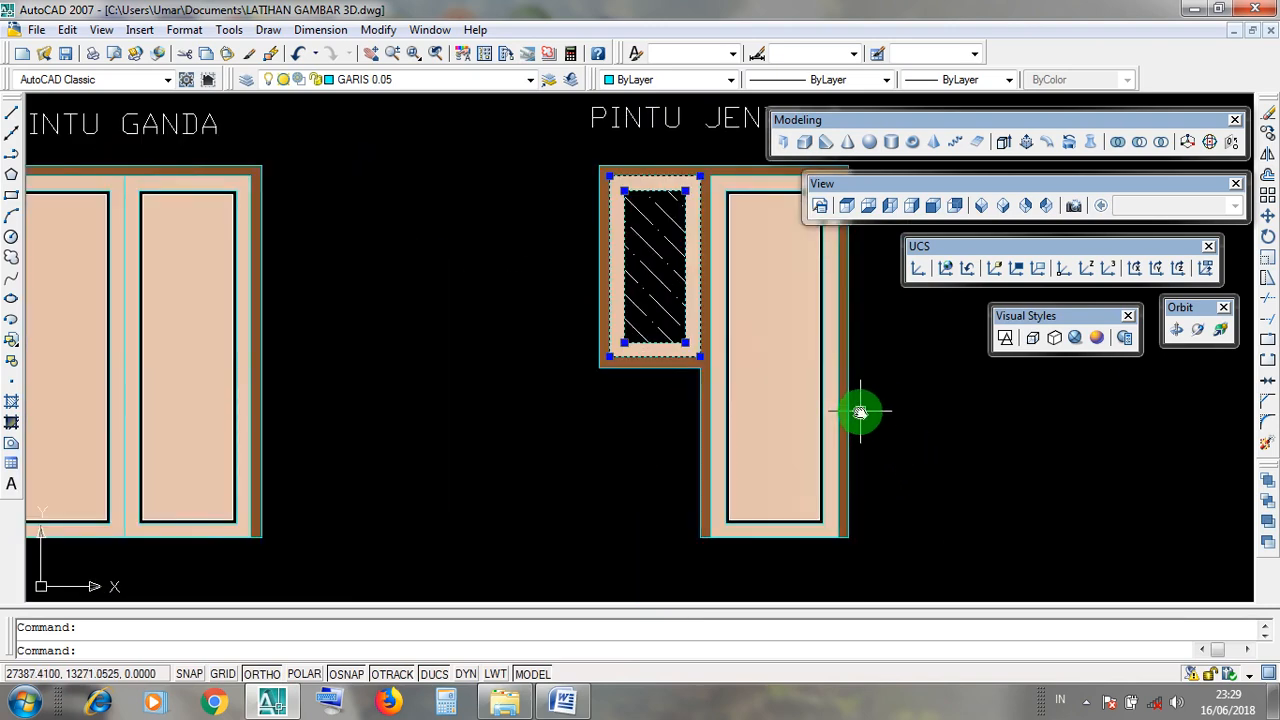
{"action": "key", "text": "Escape"}
Highlight the door's inner panel outline in the hatched PINTU JENDELA drawing, and clear the selection.
{"action": "middle_click_drag", "start_coordinate": [857, 409], "coordinate": [820, 456]}
{"action": "left_click", "coordinate": [789, 458]}
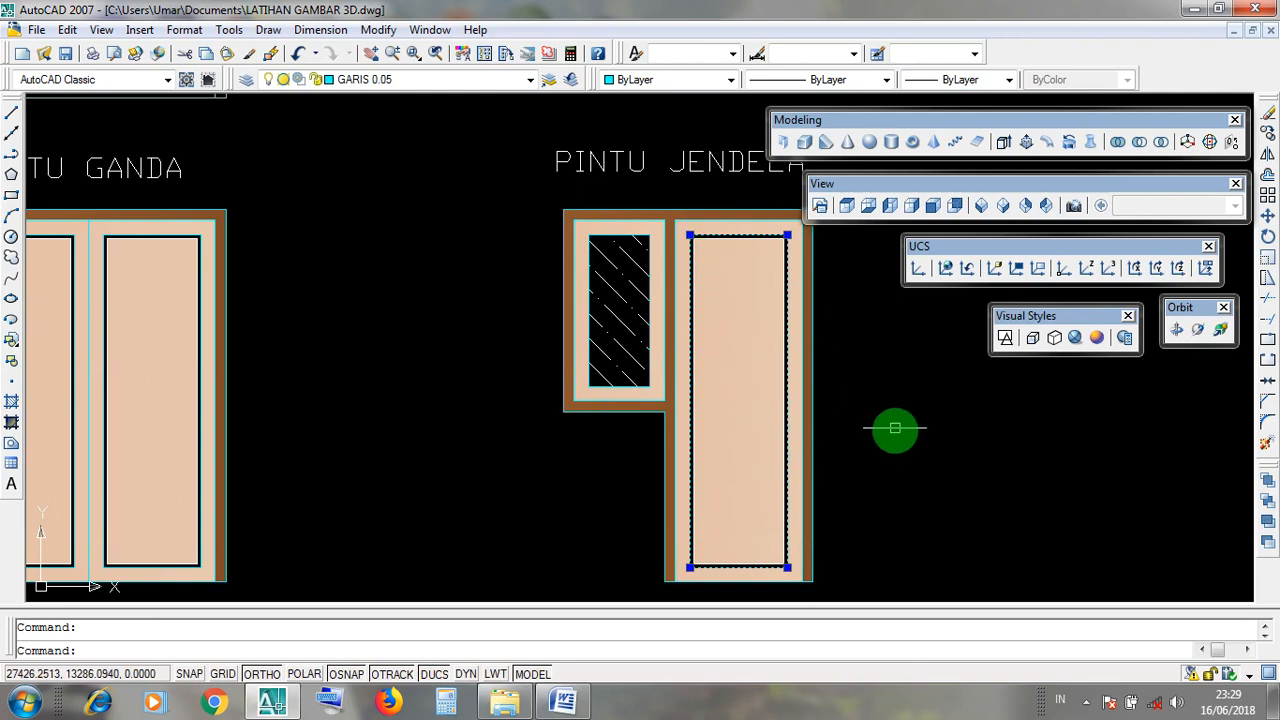
{"action": "mouse_move", "coordinate": [894, 429]}
{"action": "middle_mouse_down"}
{"action": "mouse_move", "coordinate": [863, 437]}
{"action": "mouse_move", "coordinate": [846, 397]}
{"action": "mouse_move", "coordinate": [814, 474]}
{"action": "mouse_move", "coordinate": [782, 450]}
{"action": "mouse_move", "coordinate": [689, 453]}
{"action": "middle_mouse_up"}
{"action": "scroll", "coordinate": [866, 436], "scroll_direction": "down", "scroll_amount": 5}
{"action": "key", "text": "Escape"}
Select the separated door panel outline in the lowest copy with a crossing window, and clear the selection.
{"action": "scroll", "coordinate": [783, 490], "scroll_direction": "up", "scroll_amount": 5}
{"action": "left_click", "coordinate": [775, 492]}
{"action": "left_click", "coordinate": [762, 449]}
{"action": "key", "text": "Escape"}
{"action": "left_click", "coordinate": [772, 482]}
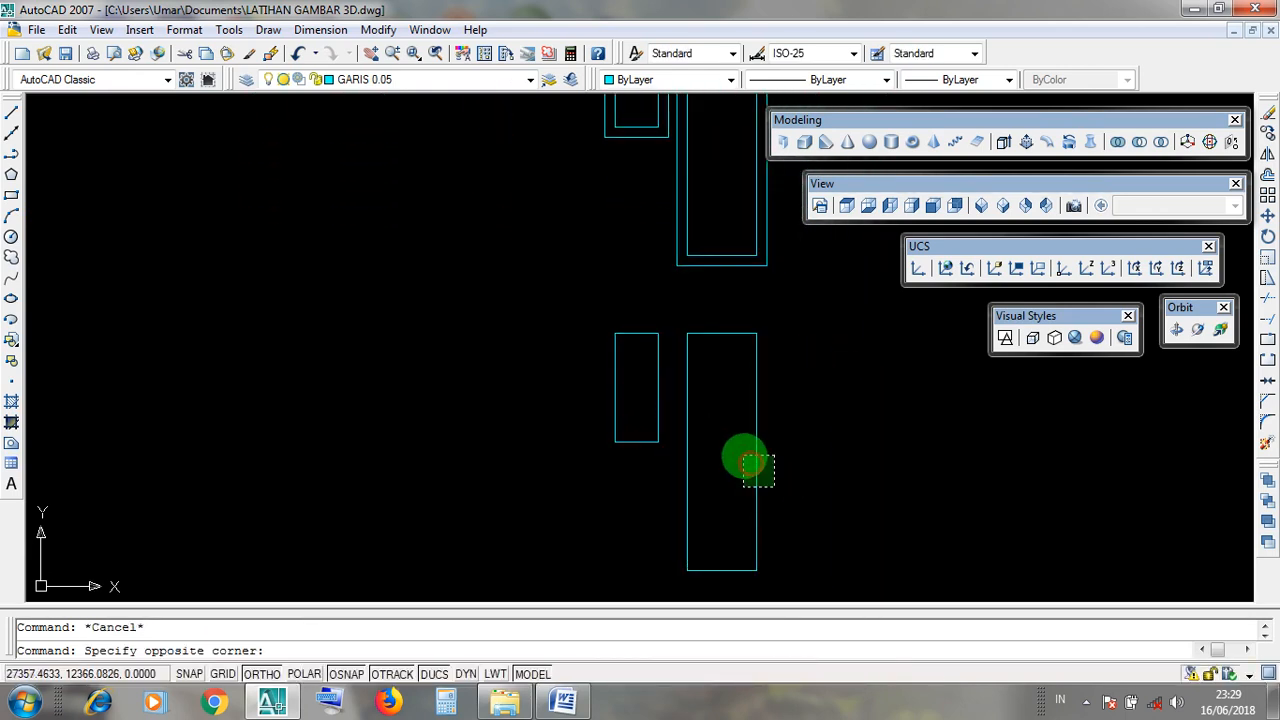
{"action": "left_click", "coordinate": [745, 458]}
{"action": "middle_click_drag", "start_coordinate": [828, 386], "coordinate": [863, 560]}
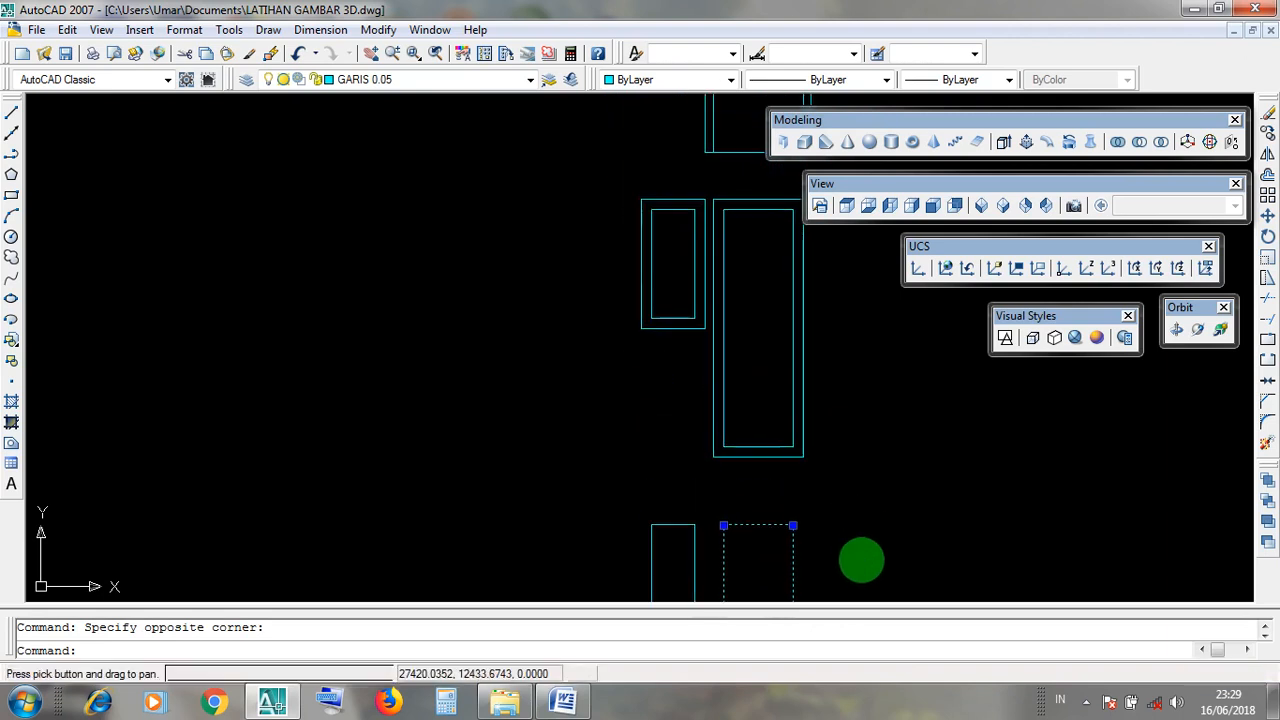
{"action": "key", "text": "Escape"}
Compare the door leaf copy's inner outline with the separated door panel outline by highlighting them alternately, clearing each selection.
{"action": "left_click", "coordinate": [772, 447]}
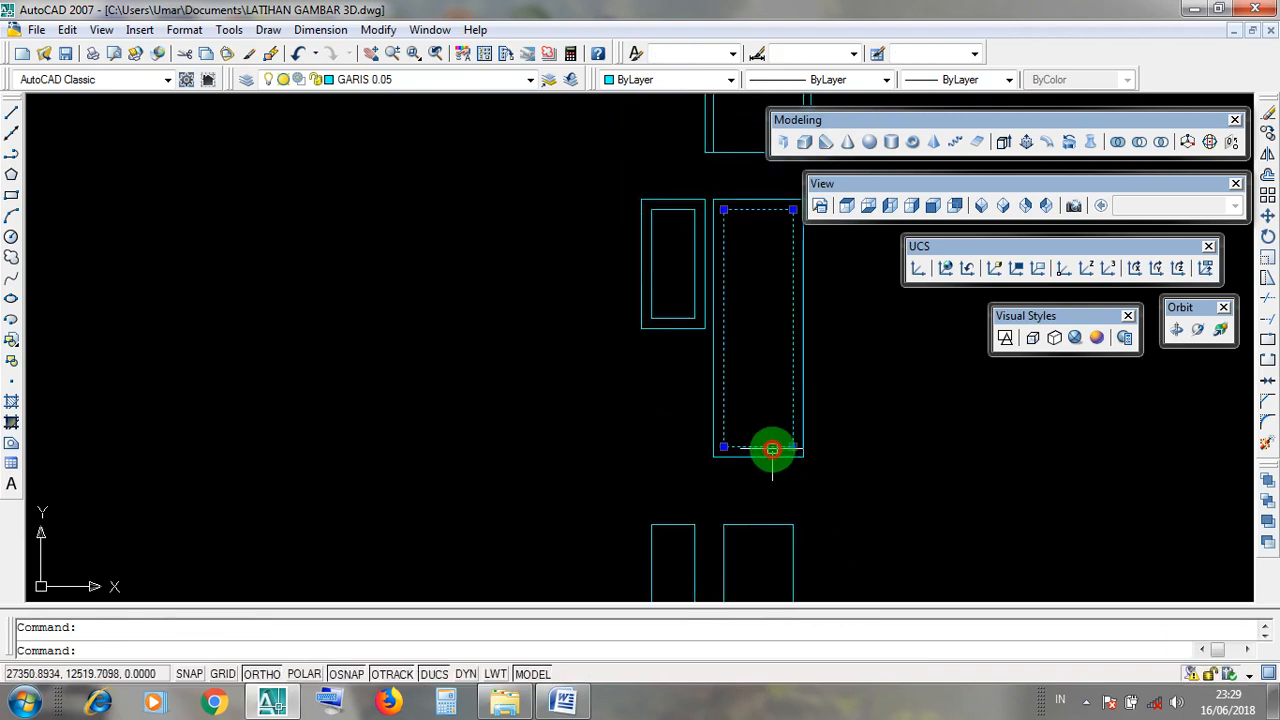
{"action": "key", "text": "Escape"}
{"action": "middle_click_drag", "start_coordinate": [771, 537], "coordinate": [723, 391]}
{"action": "left_click", "coordinate": [723, 383]}
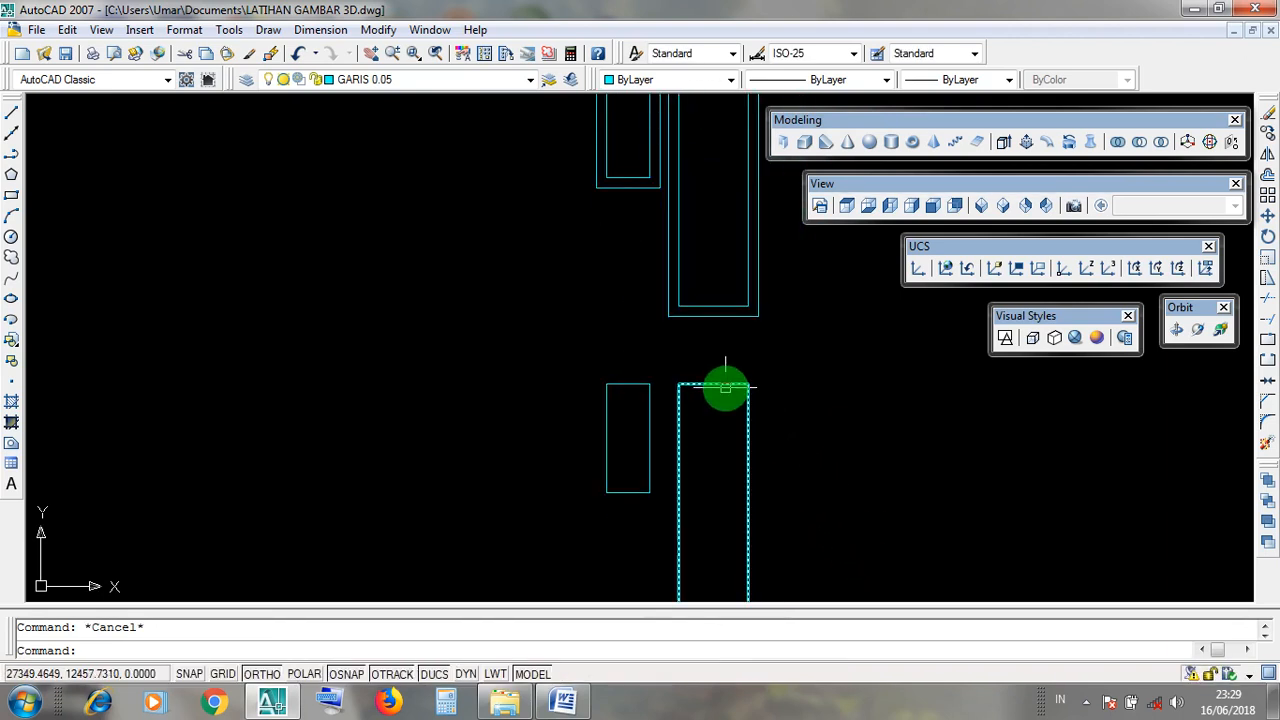
{"action": "middle_click_drag", "start_coordinate": [720, 337], "coordinate": [736, 554]}
{"action": "key", "text": "Escape"}
{"action": "left_click", "coordinate": [734, 523]}
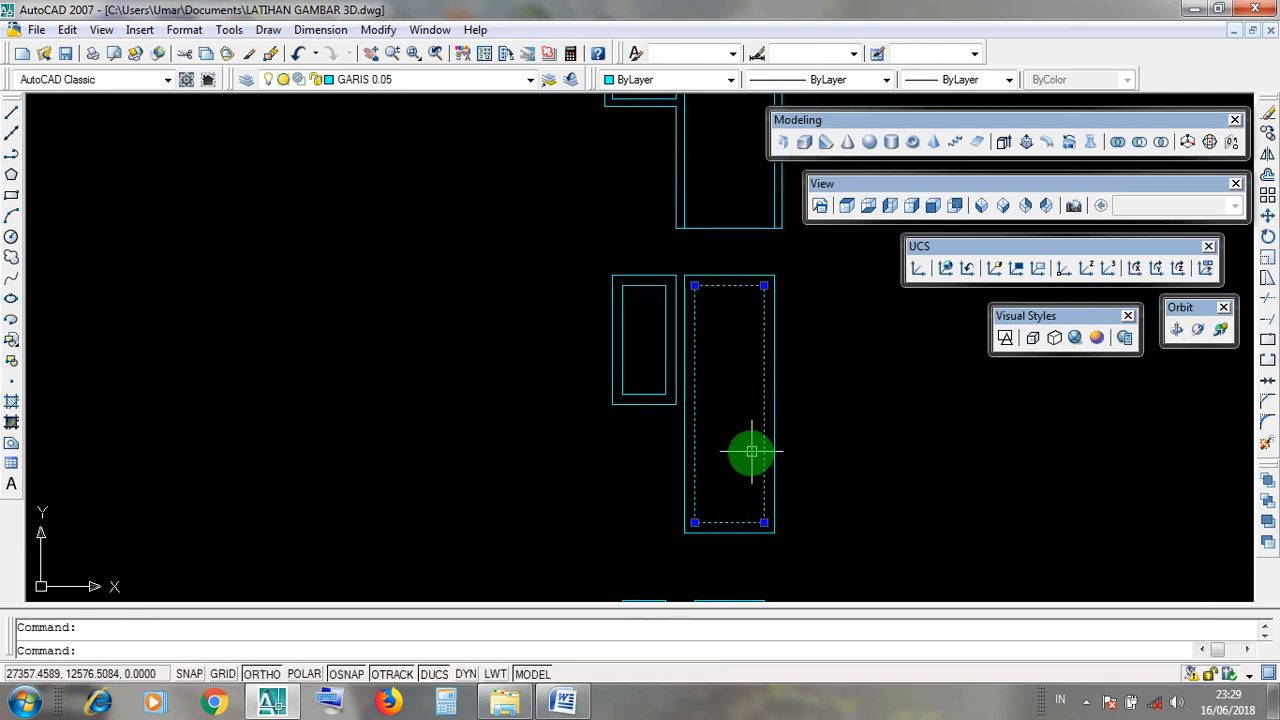
{"action": "key", "text": "Escape"}
Highlight the separated window glass outline and the window leaf copy's inner outline in turn, clearing each selection.
{"action": "middle_click_drag", "start_coordinate": [686, 480], "coordinate": [712, 320]}
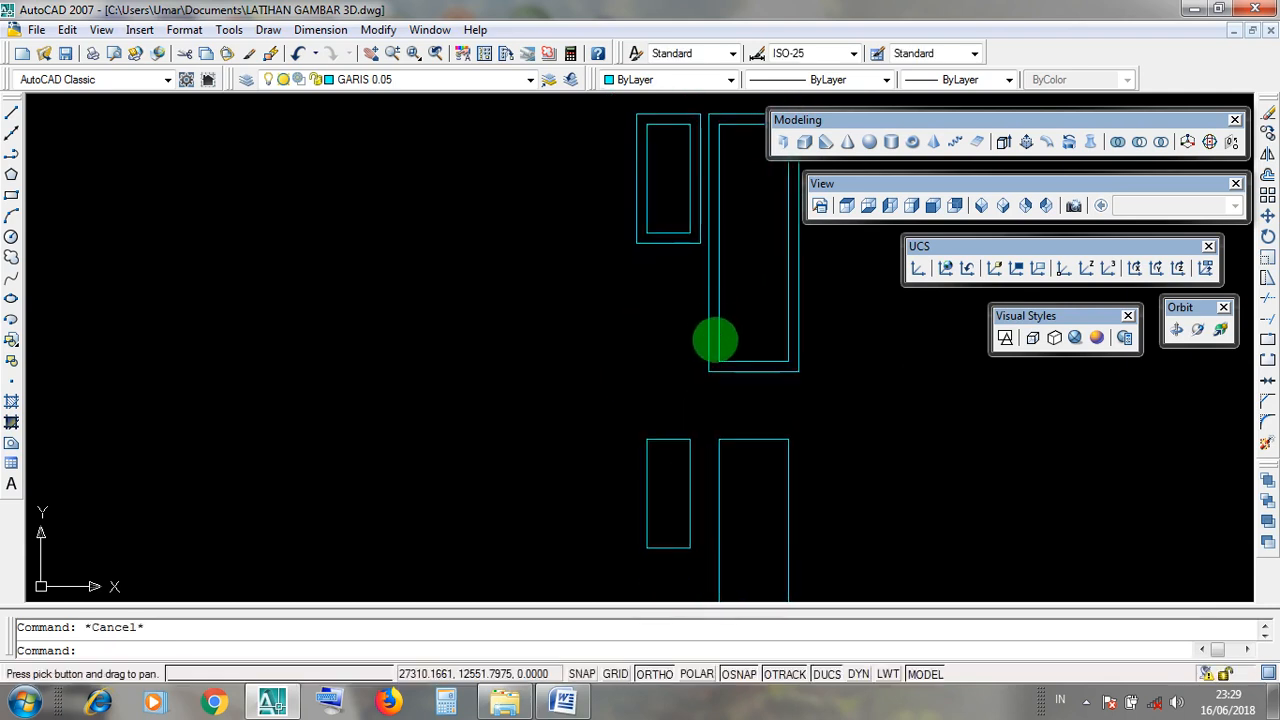
{"action": "left_click", "coordinate": [672, 438]}
{"action": "middle_click_drag", "start_coordinate": [675, 394], "coordinate": [689, 612]}
{"action": "key", "text": "Escape"}
{"action": "left_click", "coordinate": [685, 451]}
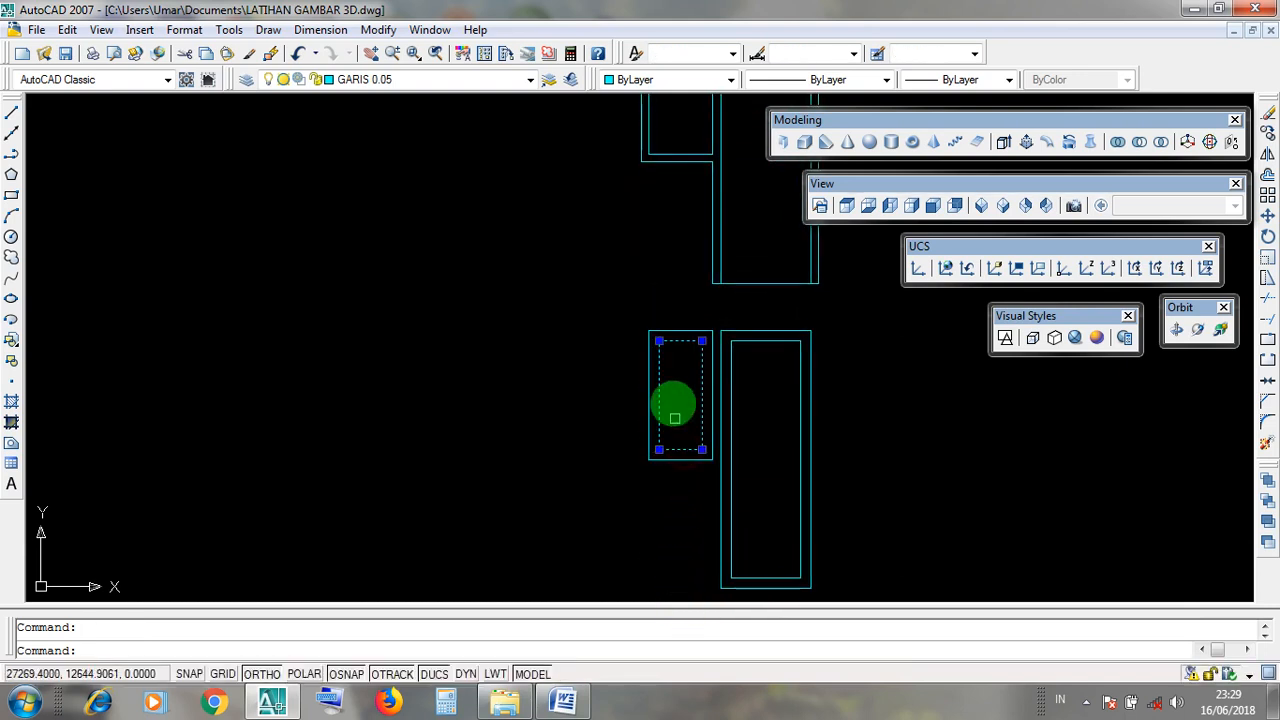
{"action": "scroll", "coordinate": [667, 364], "scroll_direction": "up", "scroll_amount": 3}
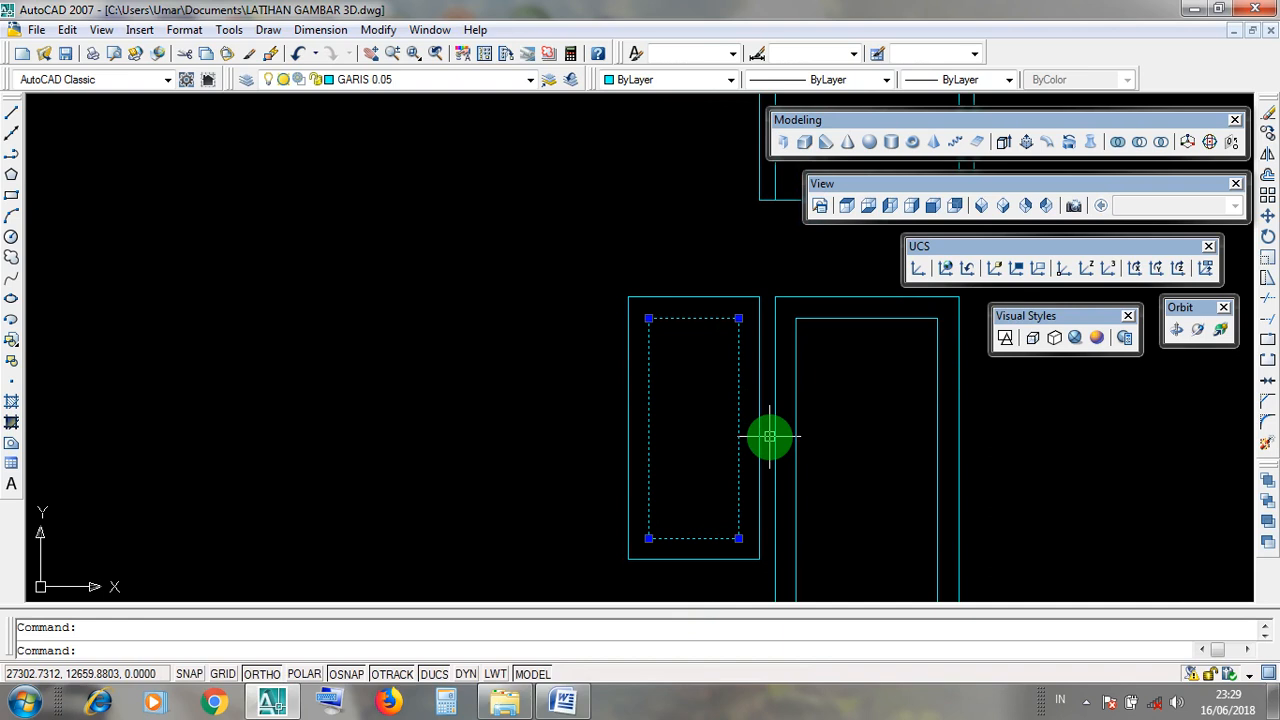
{"action": "scroll", "coordinate": [769, 436], "scroll_direction": "down", "scroll_amount": 6}
{"action": "key", "text": "Escape"}
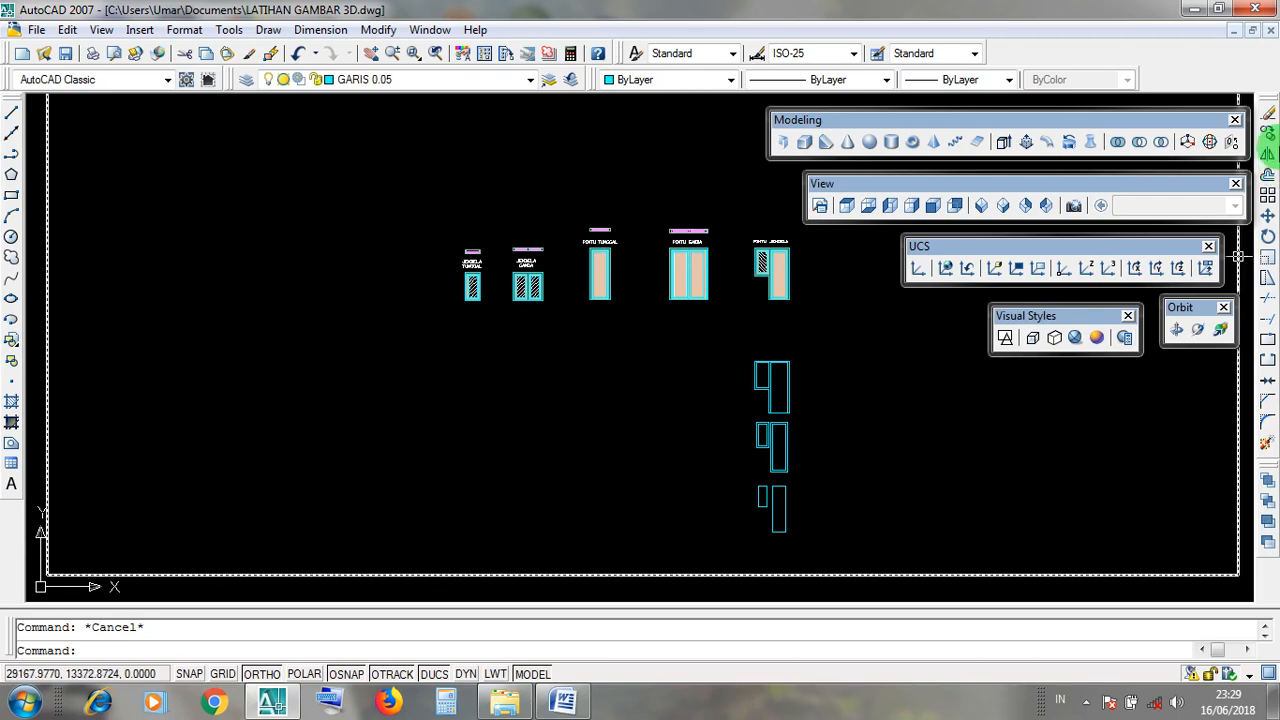
{"action": "left_click", "coordinate": [1194, 11]}
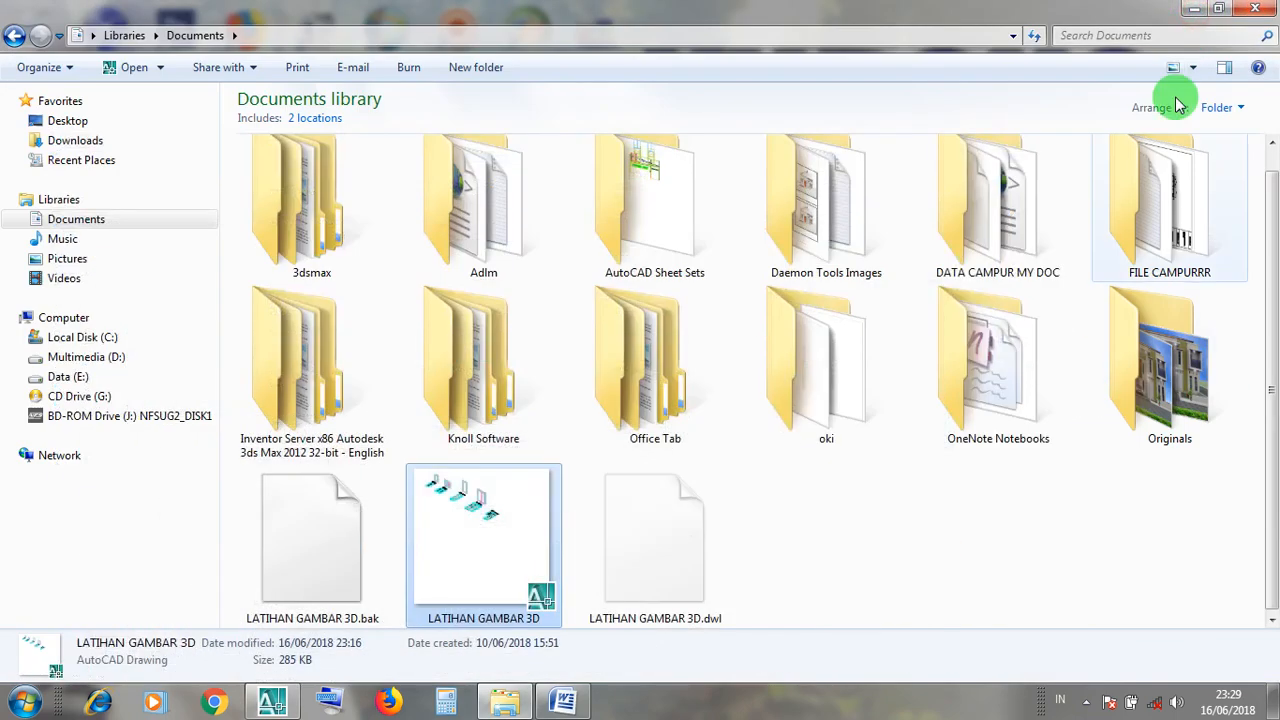
{"action": "left_click", "coordinate": [1194, 11]}
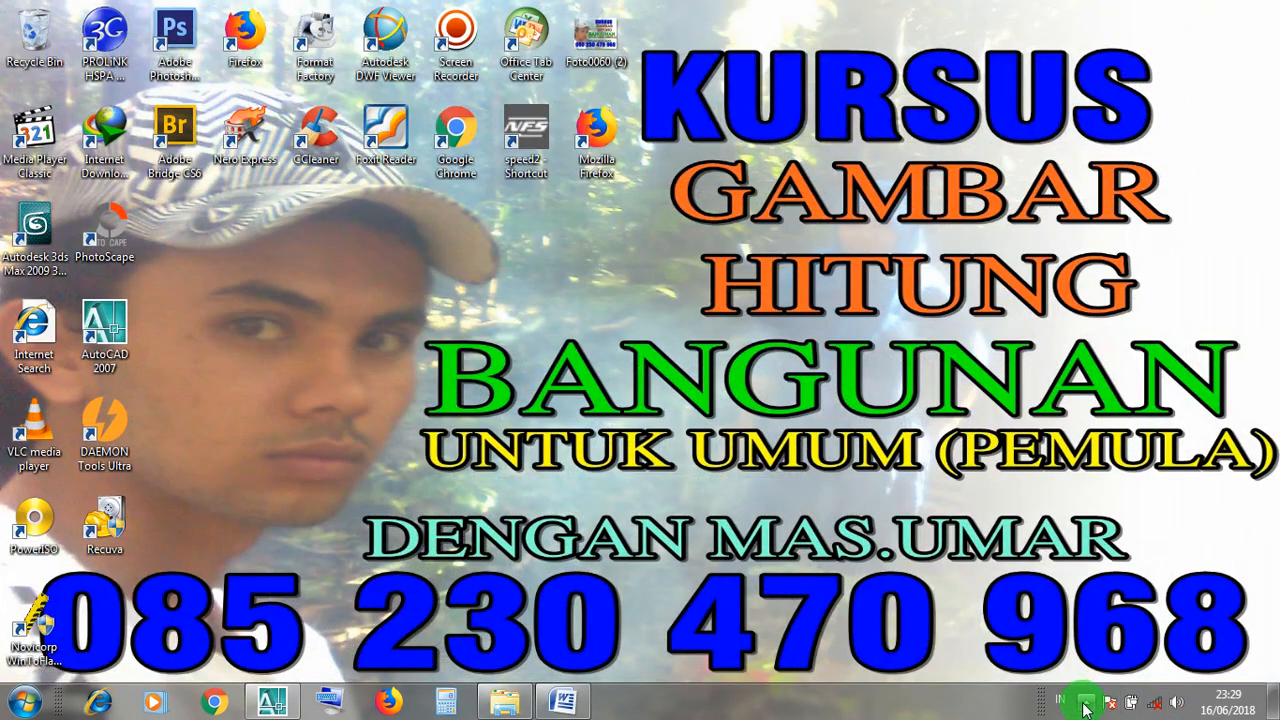
{"action": "left_click", "coordinate": [1086, 702]}
{"action": "right_click", "coordinate": [1082, 578]}
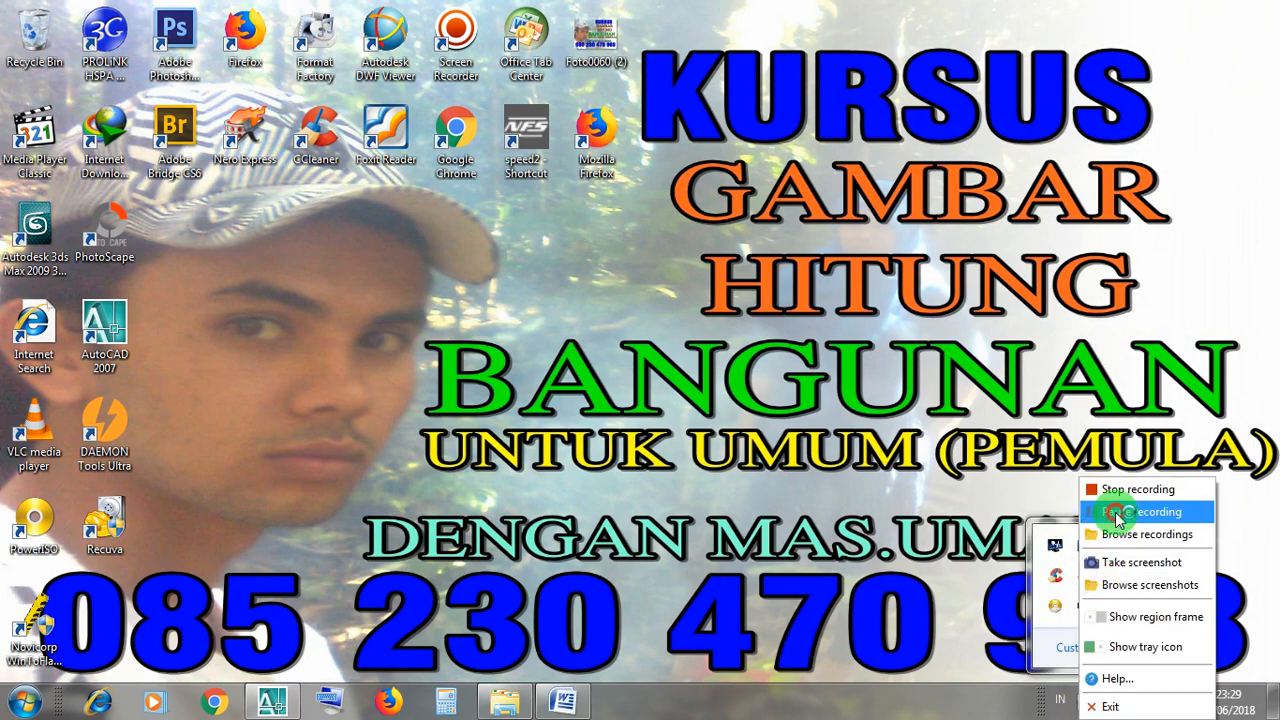
{"action": "left_click", "coordinate": [1084, 508]}
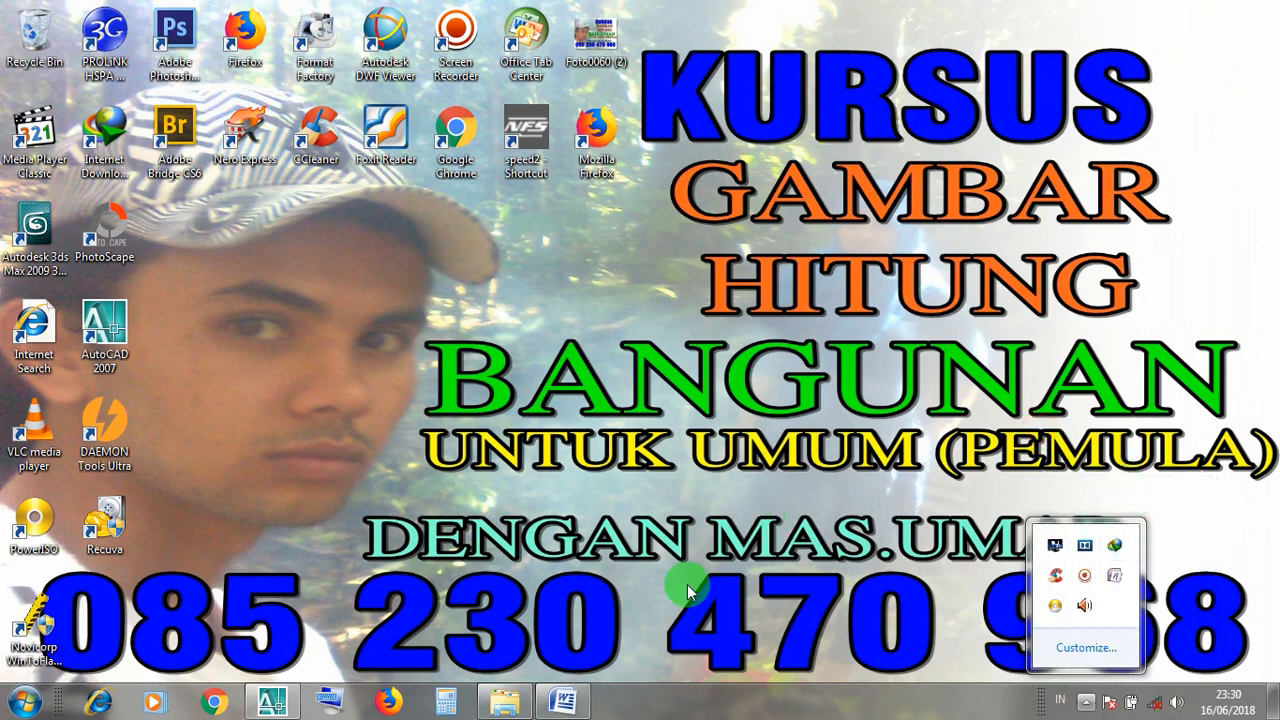
{"action": "left_click", "coordinate": [272, 700]}
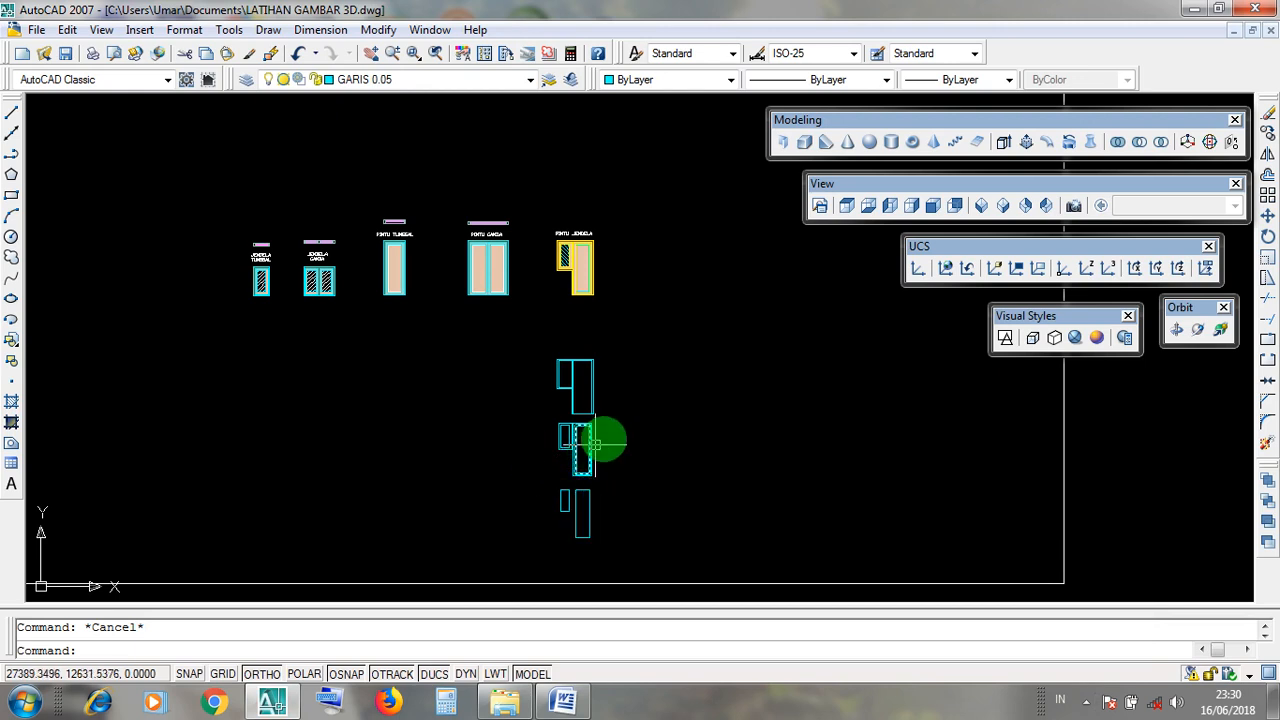
Highlight the outer outline of the unhatched frame copy, and clear the selection.
{"action": "scroll", "coordinate": [585, 300], "scroll_direction": "up", "scroll_amount": 5}
{"action": "scroll", "coordinate": [640, 272], "scroll_direction": "up", "scroll_amount": 3}
{"action": "middle_click_drag", "start_coordinate": [664, 366], "coordinate": [706, 437]}
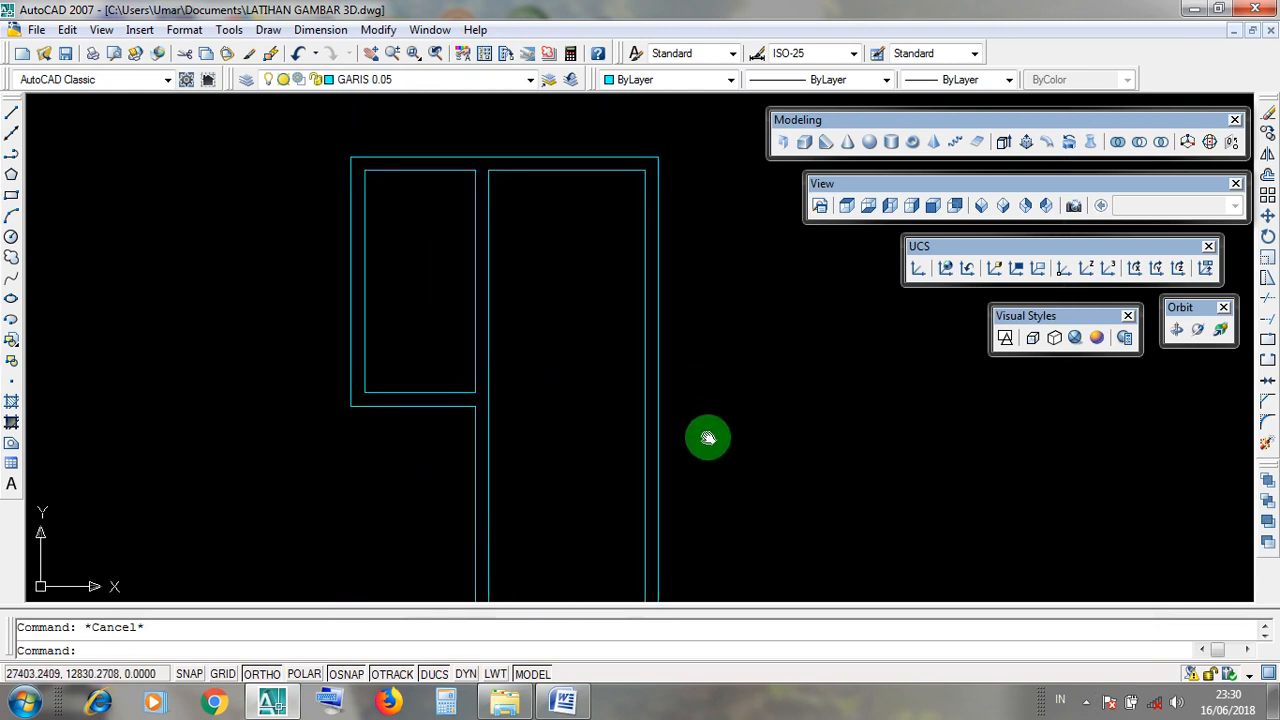
{"action": "scroll", "coordinate": [707, 445], "scroll_direction": "down", "scroll_amount": 2}
{"action": "scroll", "coordinate": [709, 455], "scroll_direction": "up", "scroll_amount": 2}
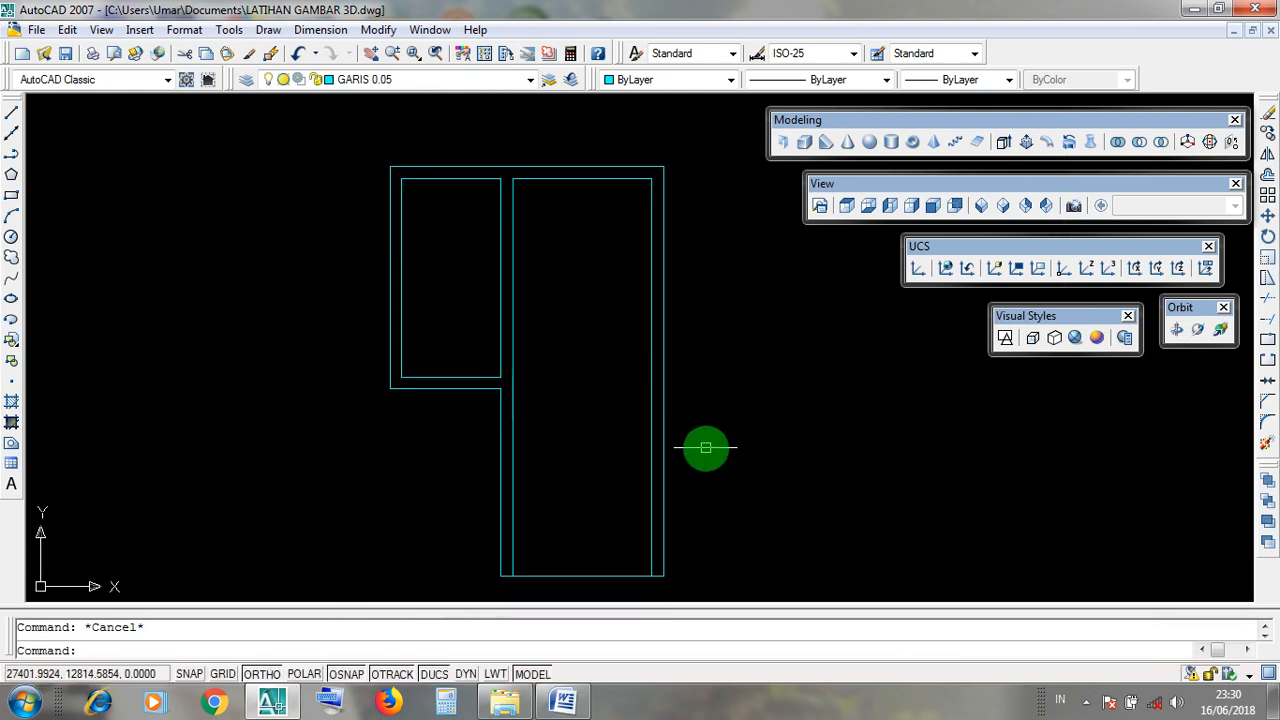
{"action": "left_click", "coordinate": [664, 427]}
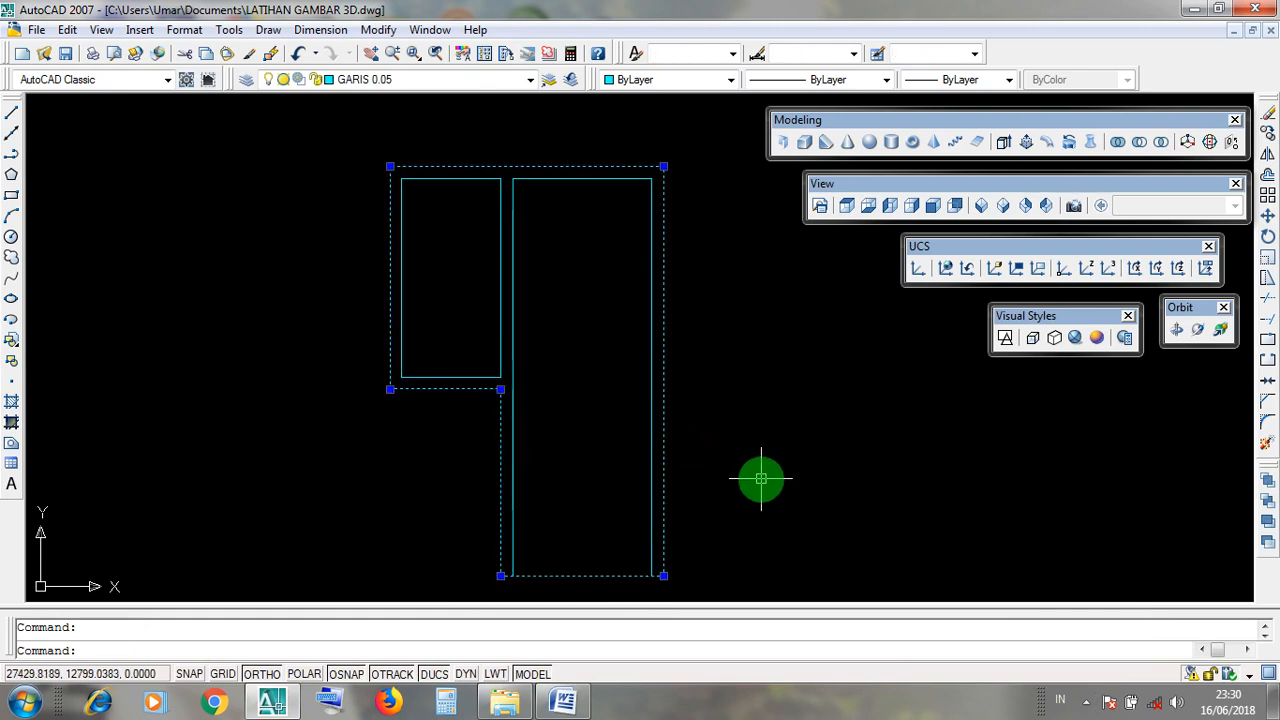
{"action": "key", "text": "Escape"}
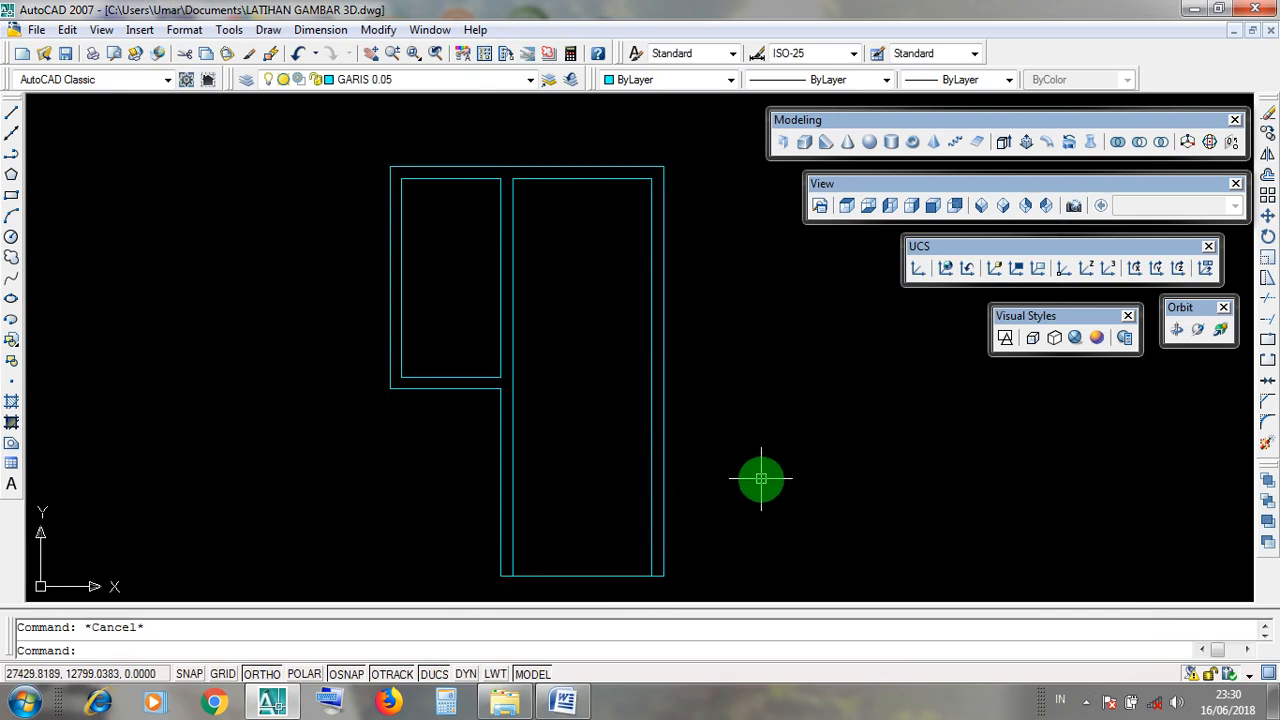
Select the frame copy's door opening and window opening outlines together, and clear the selection.
{"action": "left_click", "coordinate": [651, 437]}
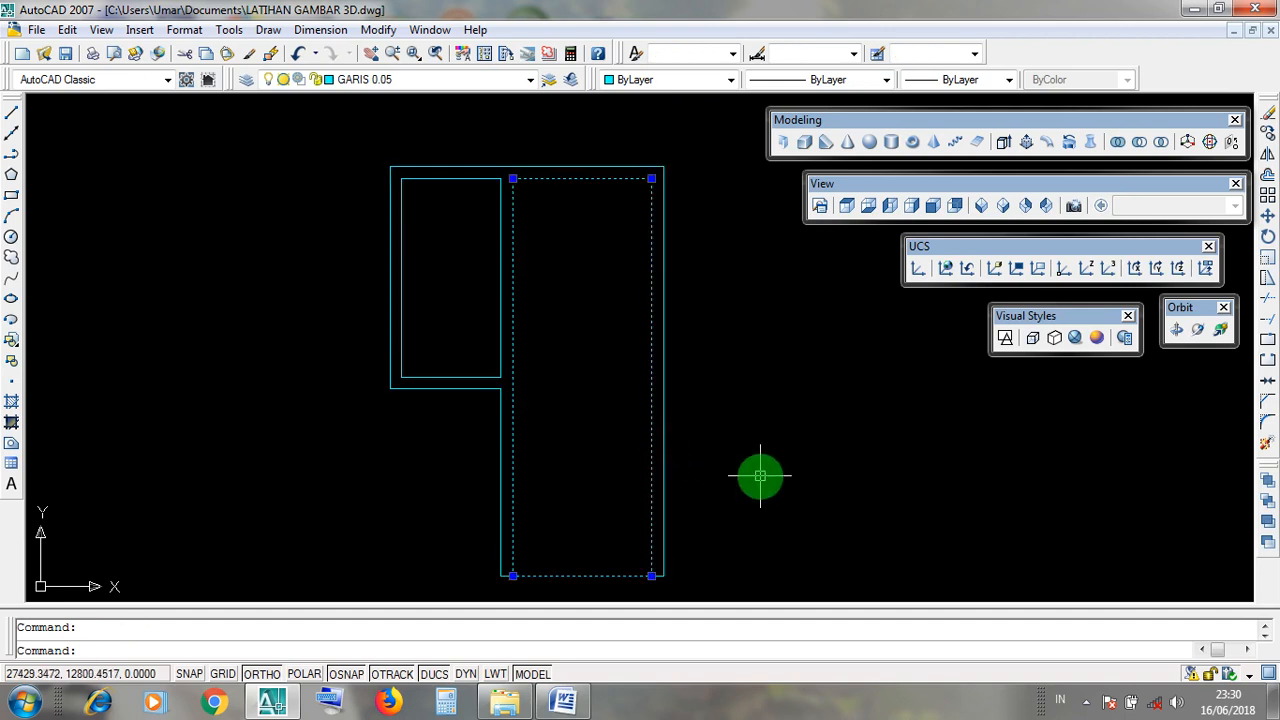
{"action": "left_click", "coordinate": [463, 377]}
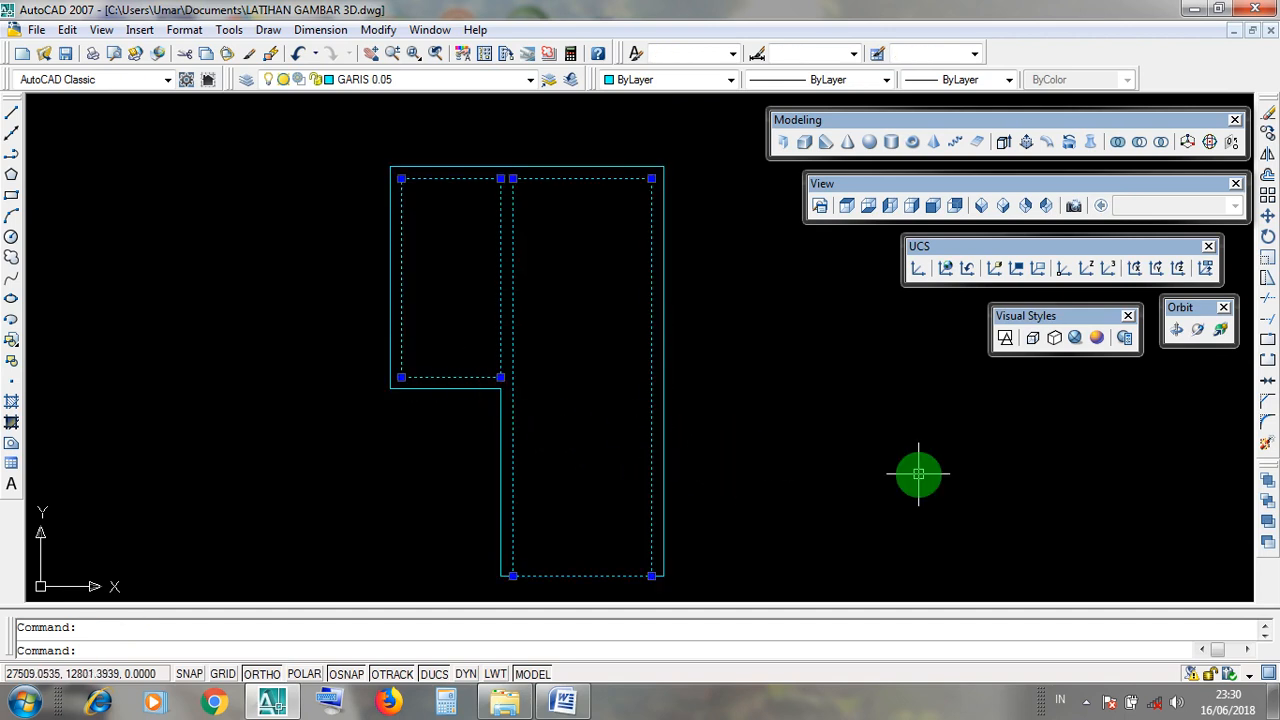
{"action": "key", "text": "Escape"}
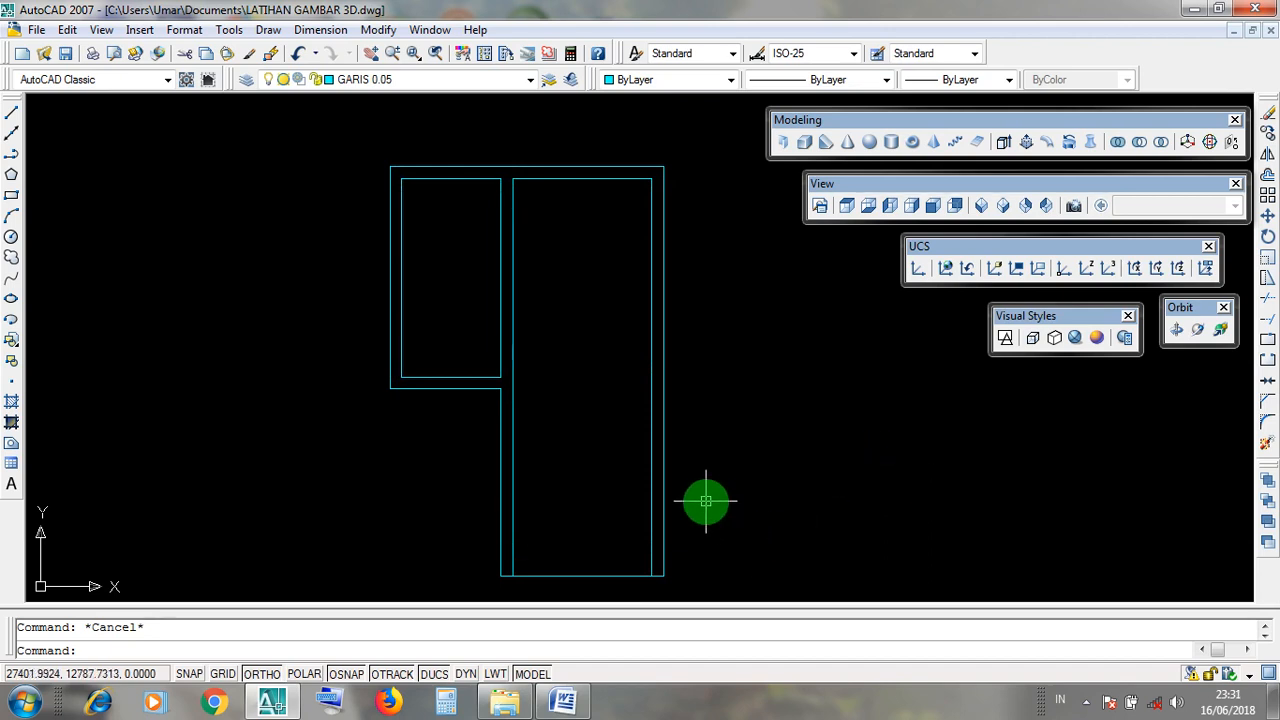
{"action": "scroll", "coordinate": [706, 501], "scroll_direction": "up", "scroll_amount": 3}
{"action": "scroll", "coordinate": [694, 511], "scroll_direction": "down", "scroll_amount": 3}
{"action": "scroll", "coordinate": [700, 474], "scroll_direction": "up", "scroll_amount": 2}
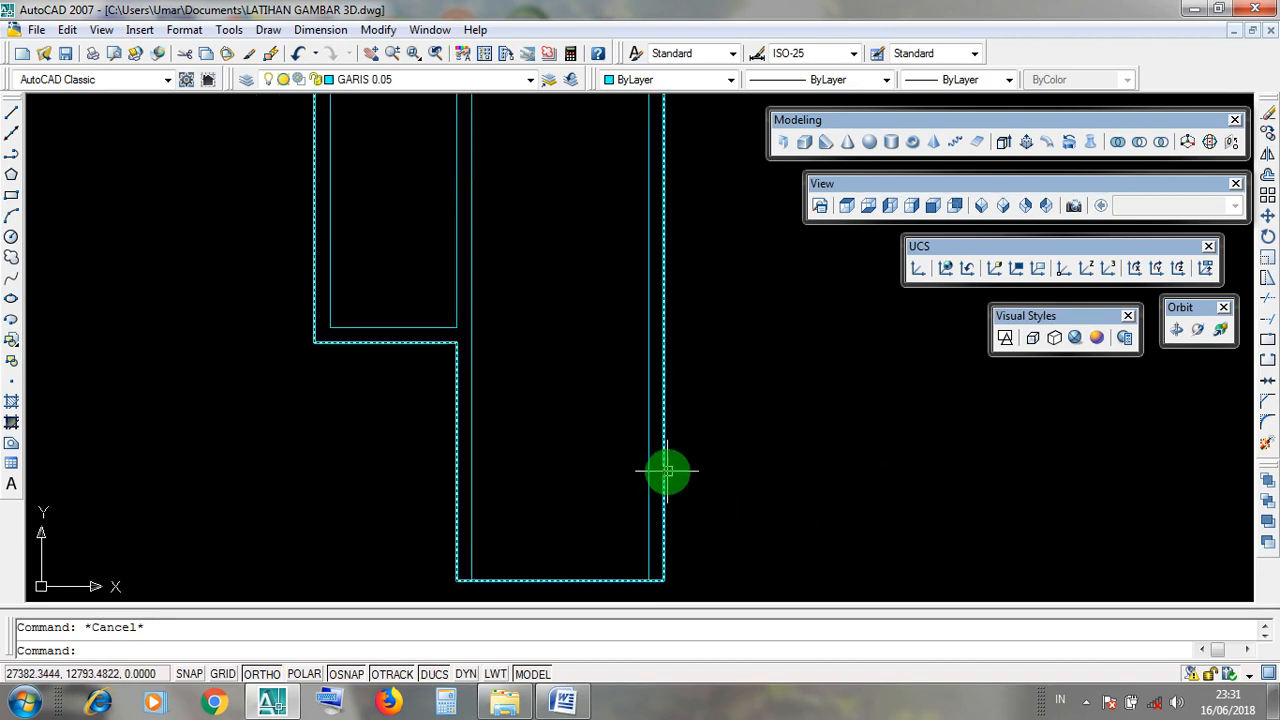
Select the frame copy's outer outline and door opening outline together, and examine the gap between them along the outer jamb.
{"action": "scroll", "coordinate": [700, 462], "scroll_direction": "down", "scroll_amount": 4}
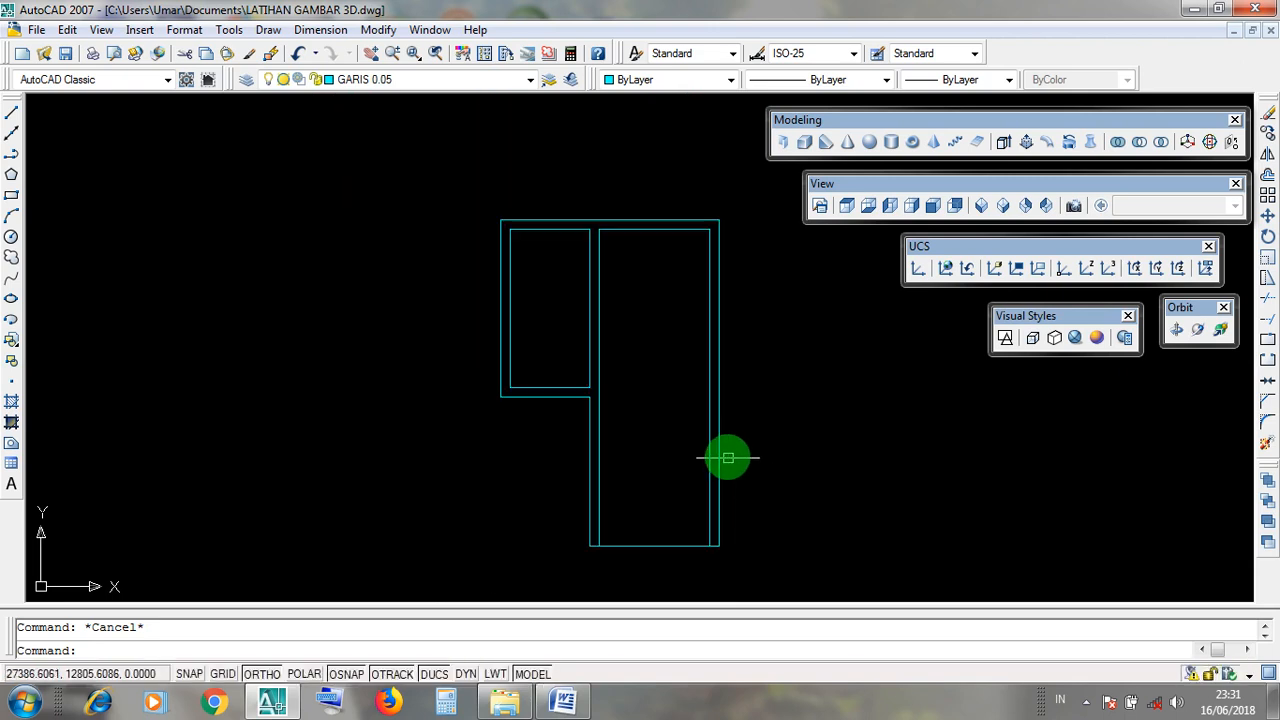
{"action": "left_click", "coordinate": [720, 455]}
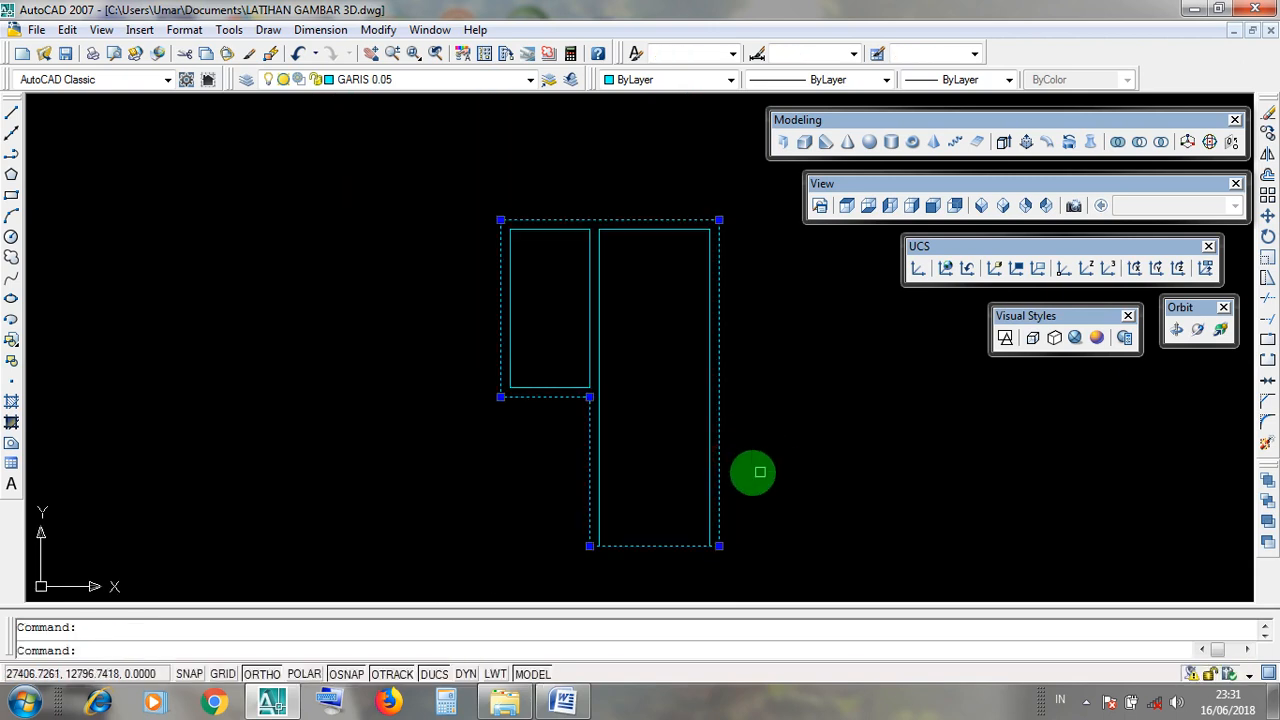
{"action": "left_click", "coordinate": [711, 460]}
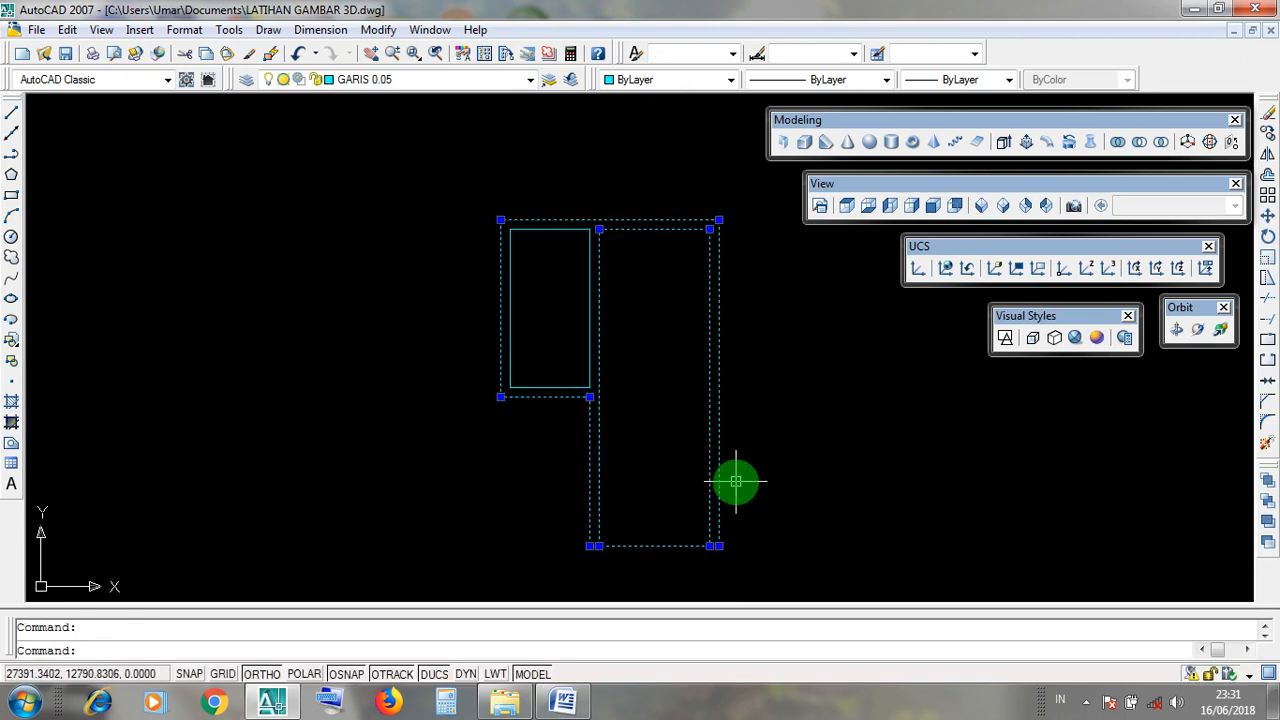
{"action": "scroll", "coordinate": [736, 482], "scroll_direction": "up", "scroll_amount": 3}
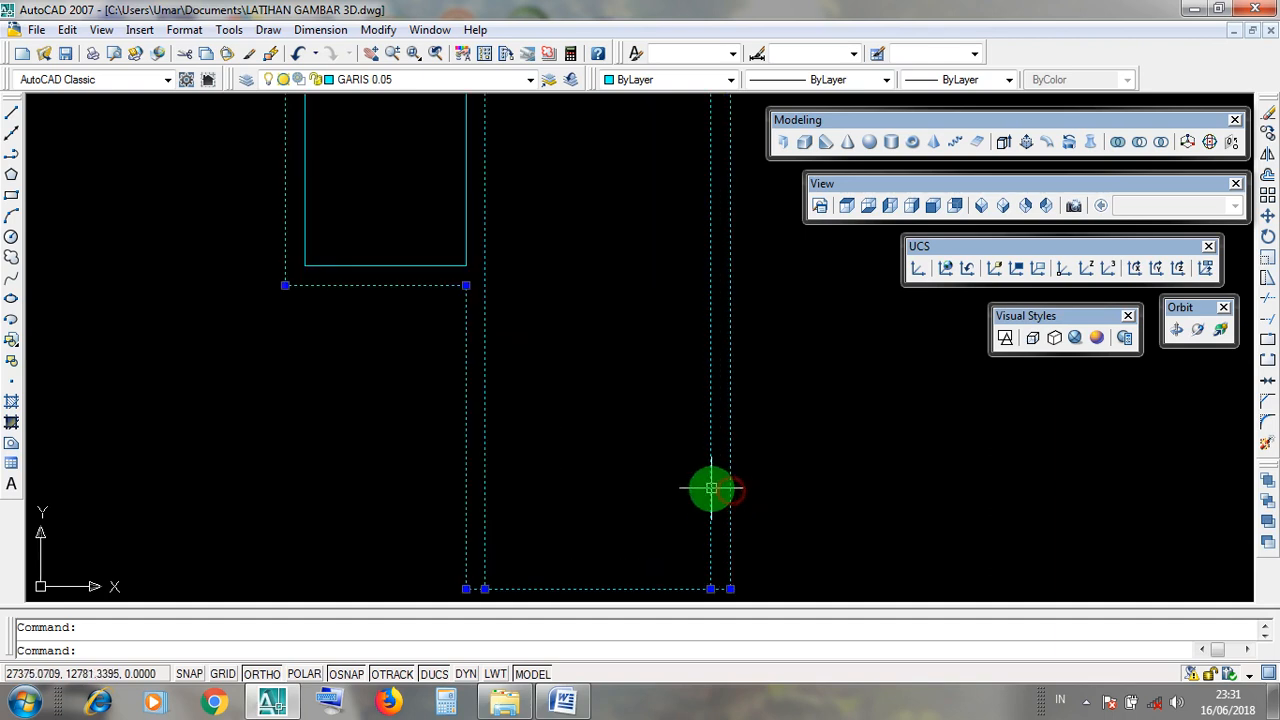
{"action": "left_click", "coordinate": [714, 488]}
{"action": "left_click", "coordinate": [725, 488]}
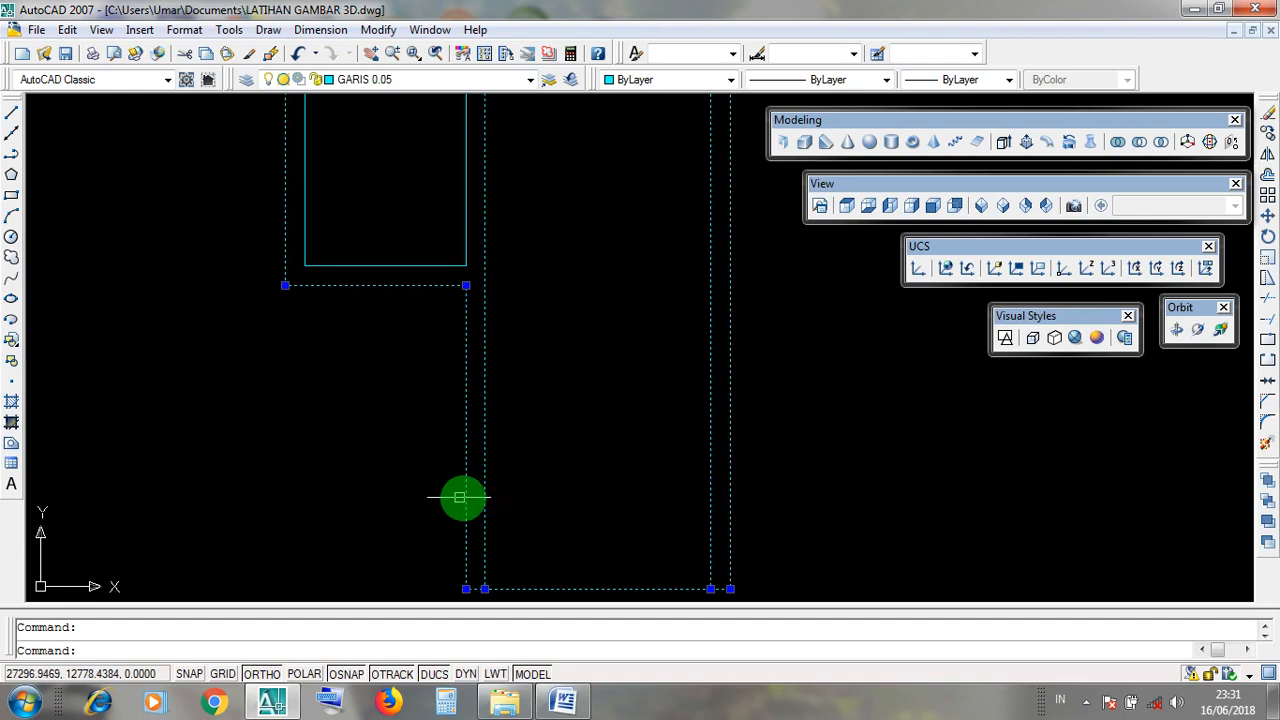
Add the window opening outline to the frame copy's selection, and examine the top frame member above the door and window openings.
{"action": "scroll", "coordinate": [540, 470], "scroll_direction": "down", "scroll_amount": 4}
{"action": "scroll", "coordinate": [556, 414], "scroll_direction": "up", "scroll_amount": 5}
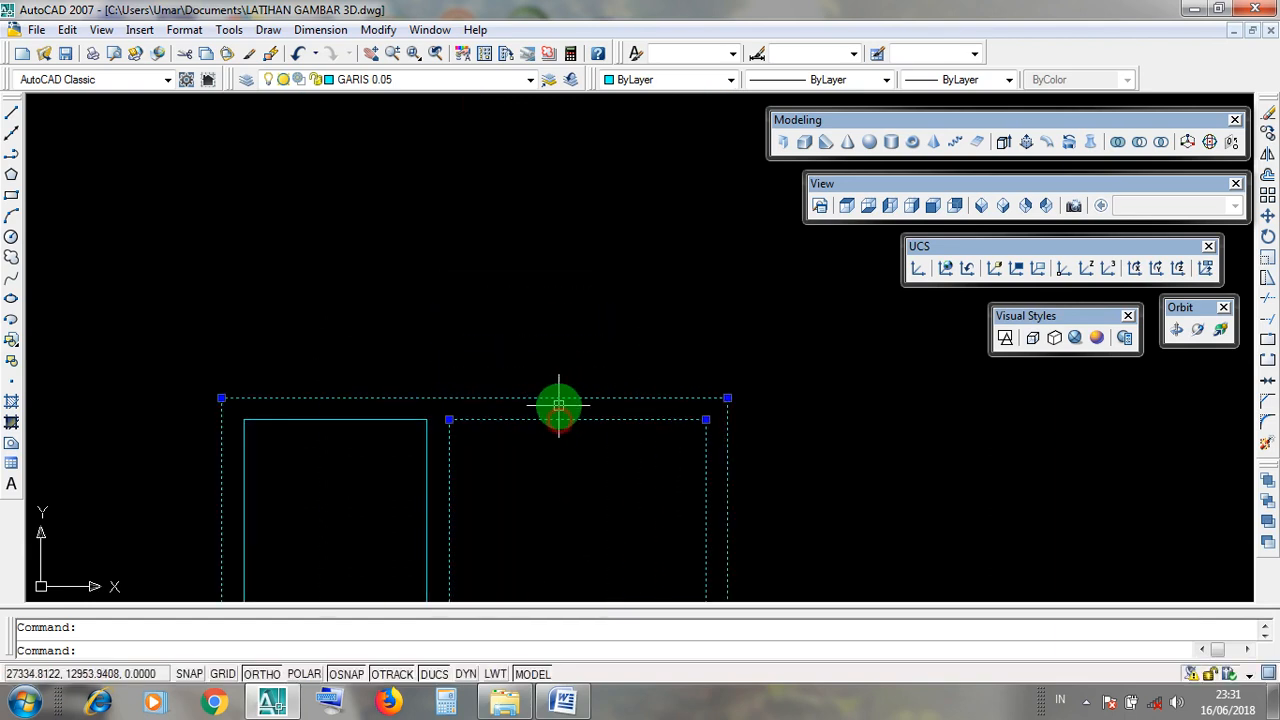
{"action": "left_click", "coordinate": [557, 422]}
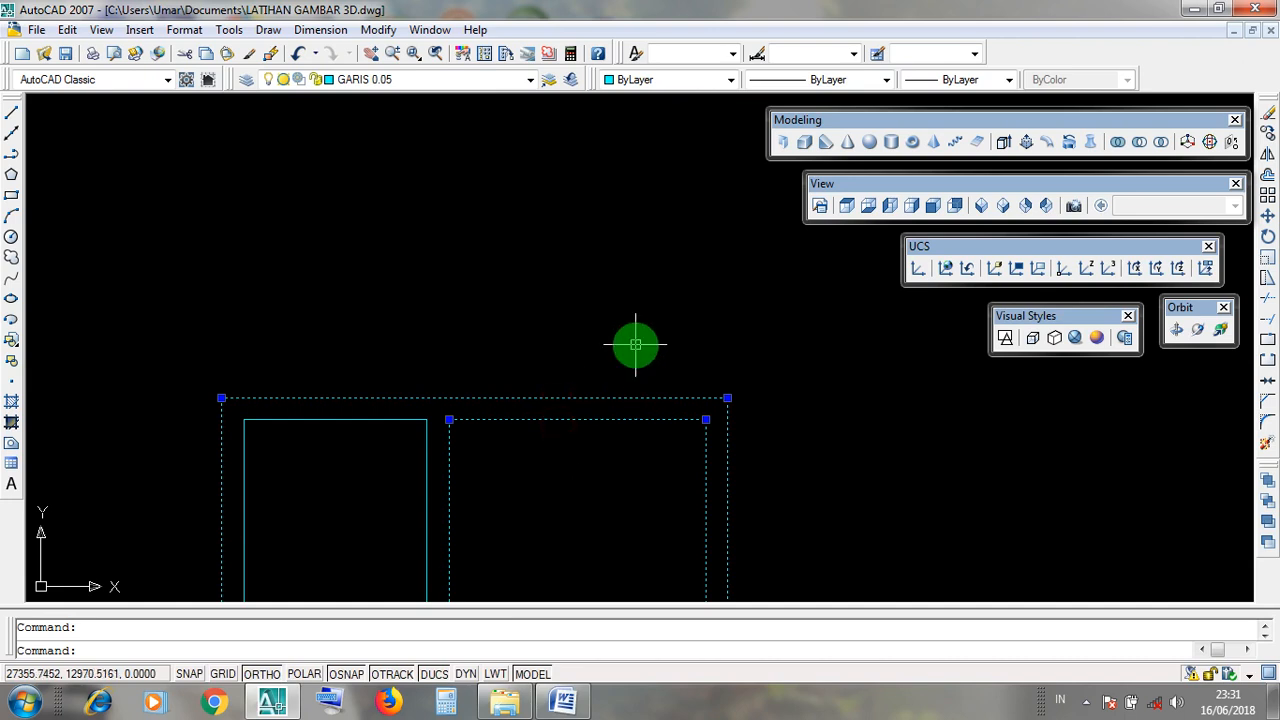
{"action": "scroll", "coordinate": [636, 345], "scroll_direction": "down", "scroll_amount": 4}
{"action": "scroll", "coordinate": [540, 390], "scroll_direction": "up", "scroll_amount": 2}
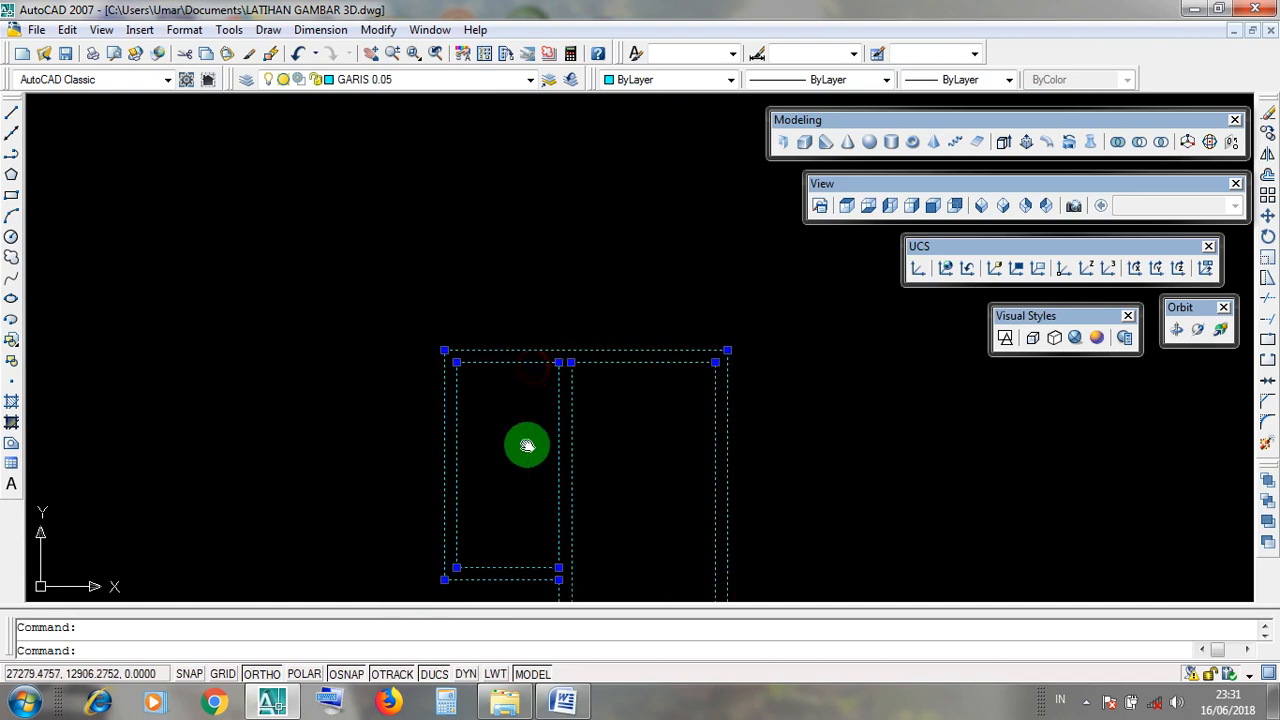
{"action": "scroll", "coordinate": [543, 318], "scroll_direction": "up", "scroll_amount": 3}
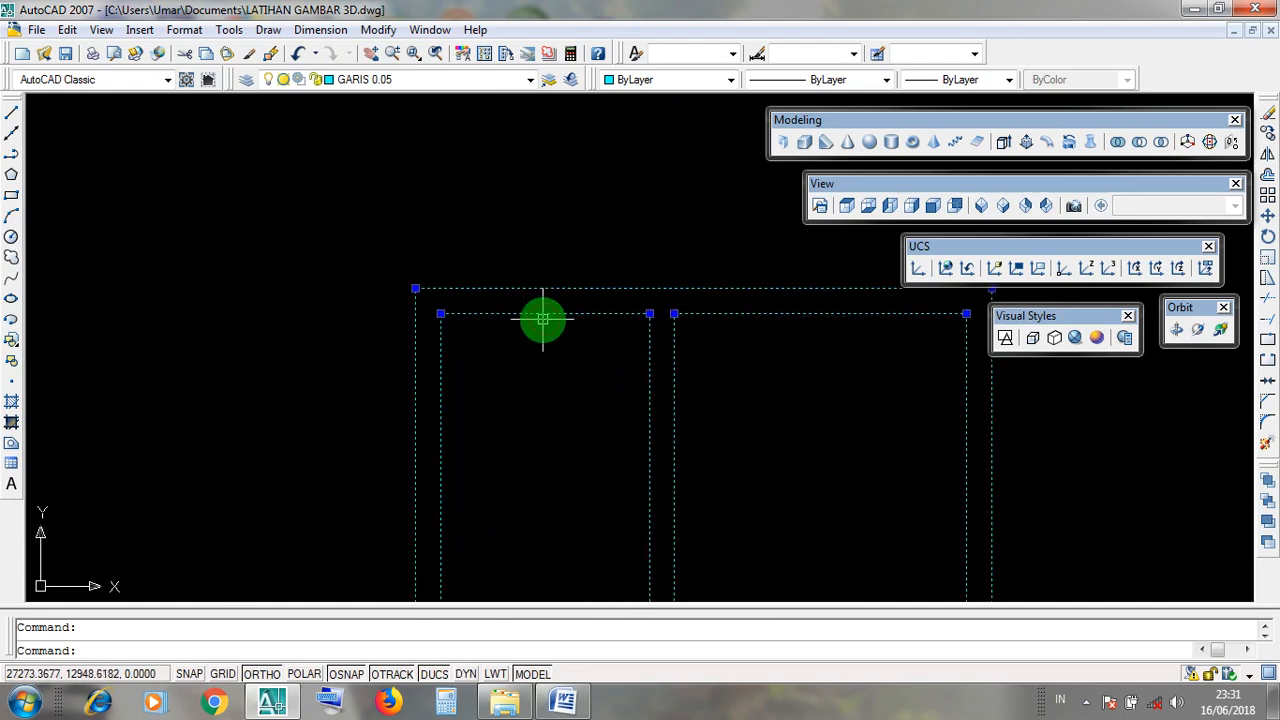
{"action": "left_click", "coordinate": [543, 290]}
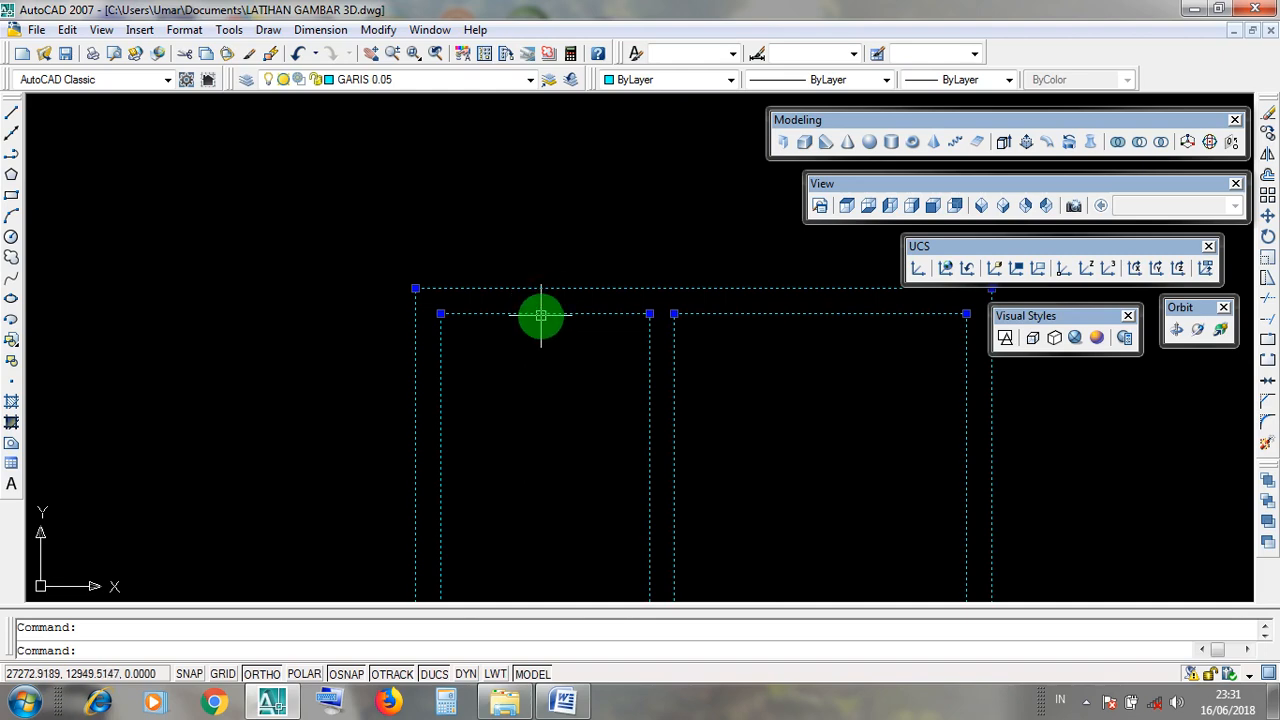
Examine the frame members around the window opening, including the mullion shared with the door, the sill and the outer jamb.
{"action": "scroll", "coordinate": [545, 316], "scroll_direction": "down", "scroll_amount": 2}
{"action": "middle_click_drag", "start_coordinate": [610, 482], "coordinate": [569, 383]}
{"action": "scroll", "coordinate": [569, 382], "scroll_direction": "up", "scroll_amount": 2}
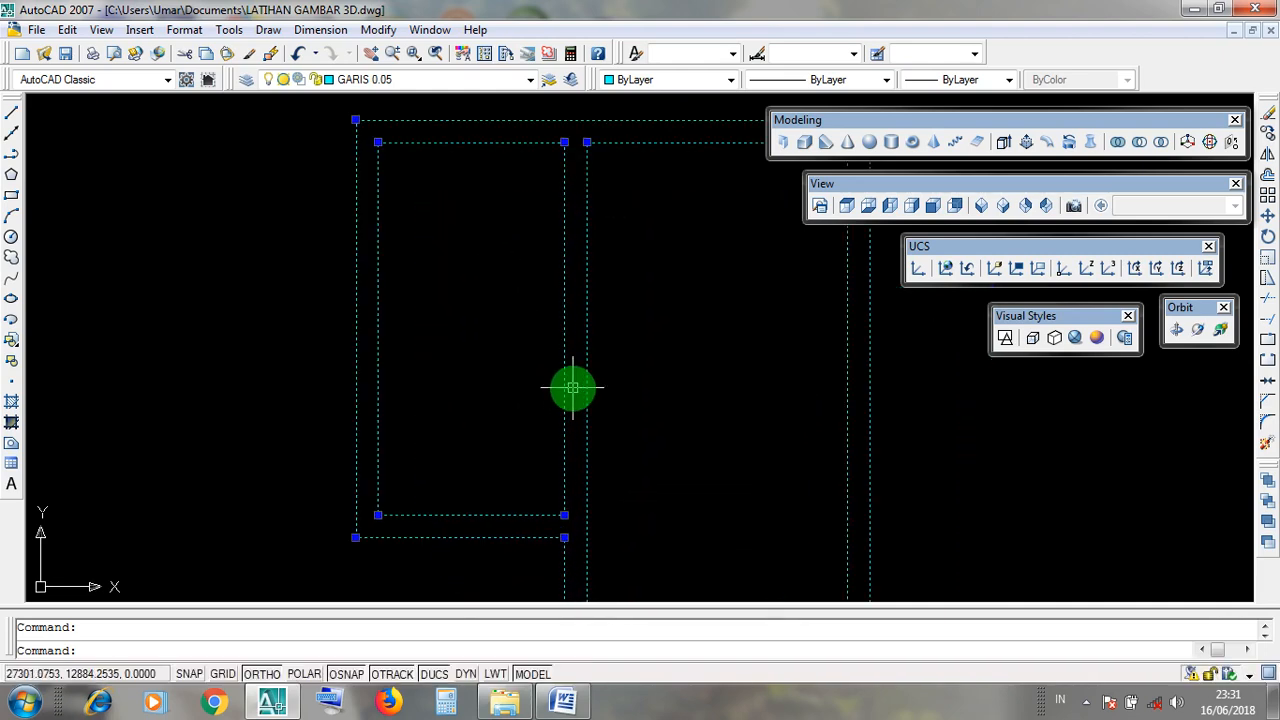
{"action": "left_click", "coordinate": [580, 378]}
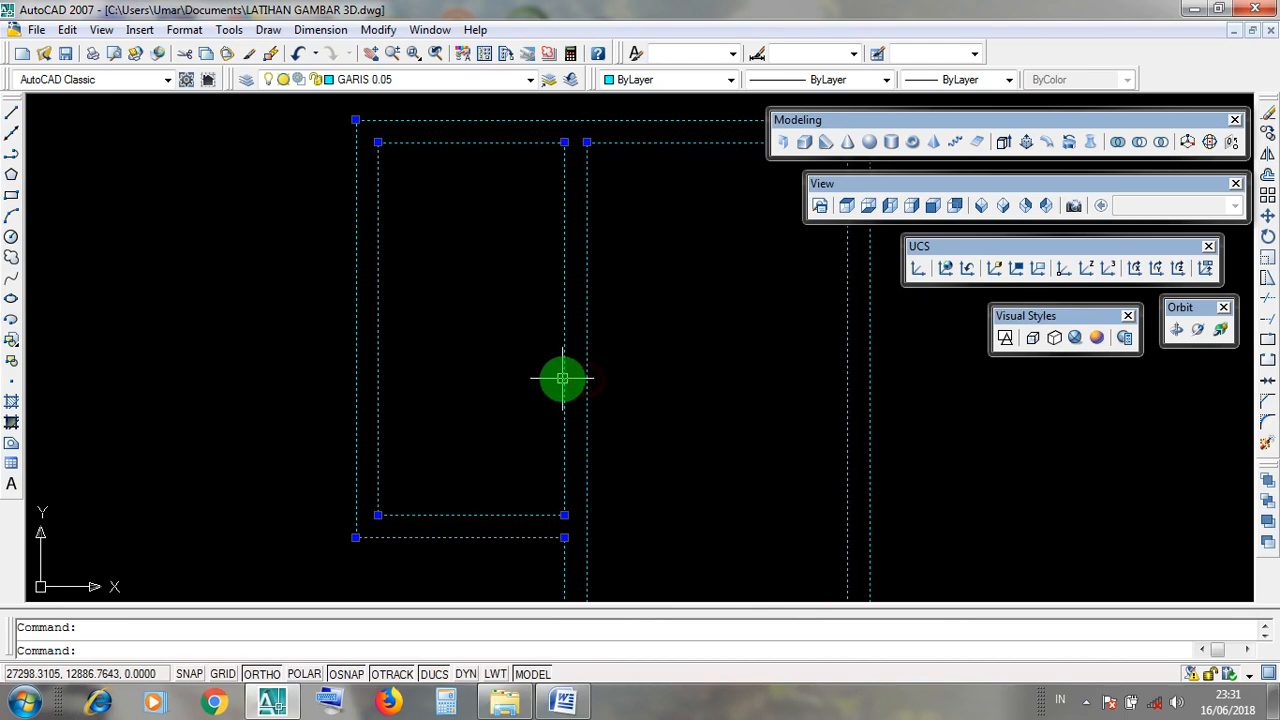
{"action": "left_click", "coordinate": [587, 381]}
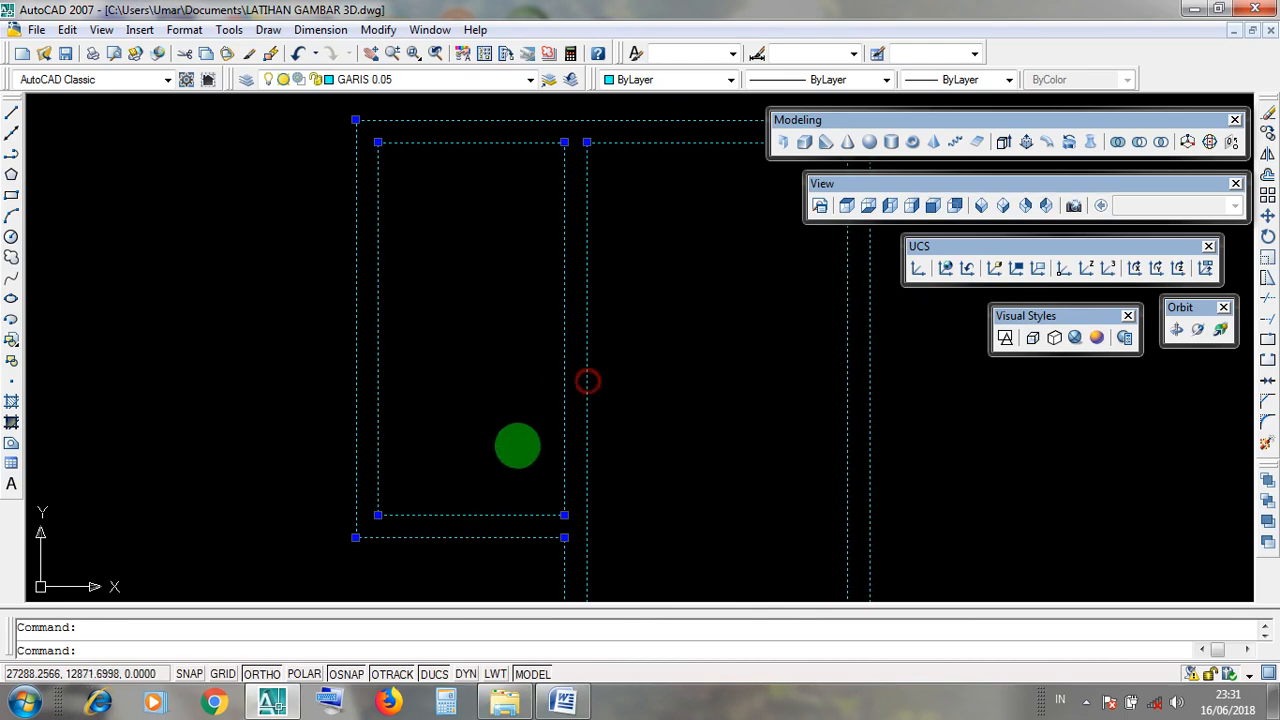
{"action": "left_click", "coordinate": [484, 516]}
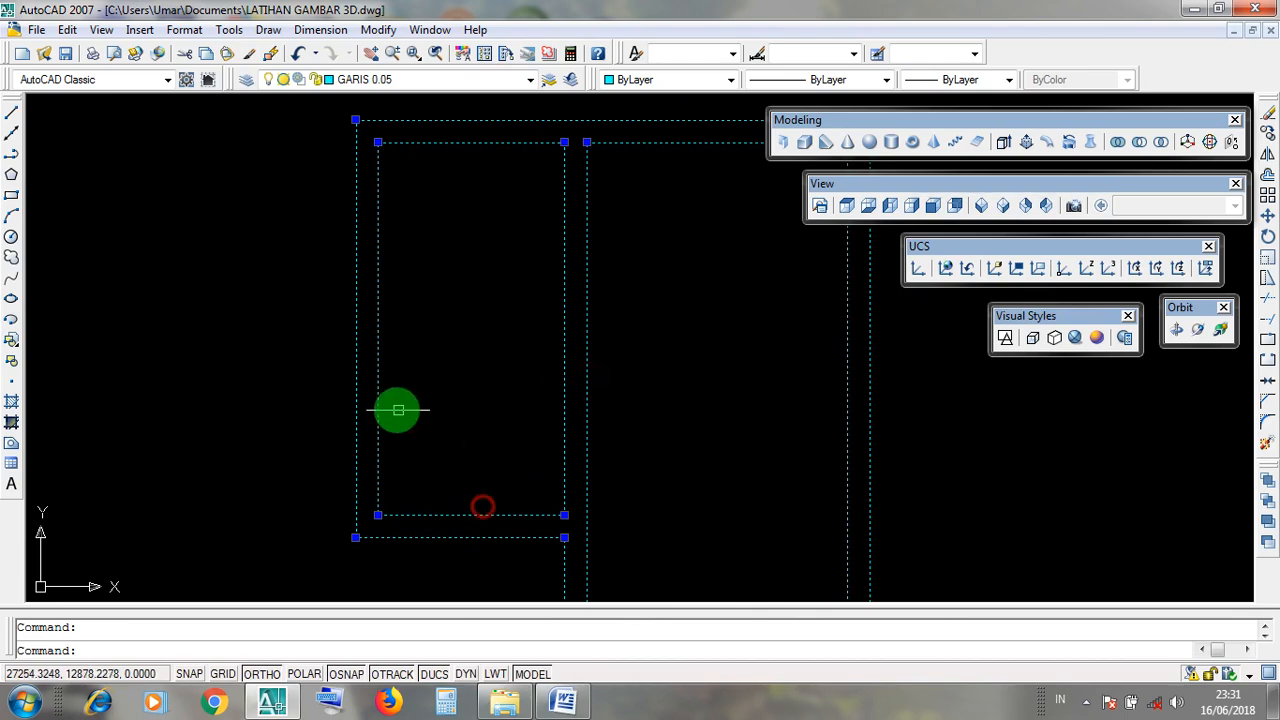
{"action": "left_click", "coordinate": [366, 397]}
{"action": "left_click", "coordinate": [376, 398]}
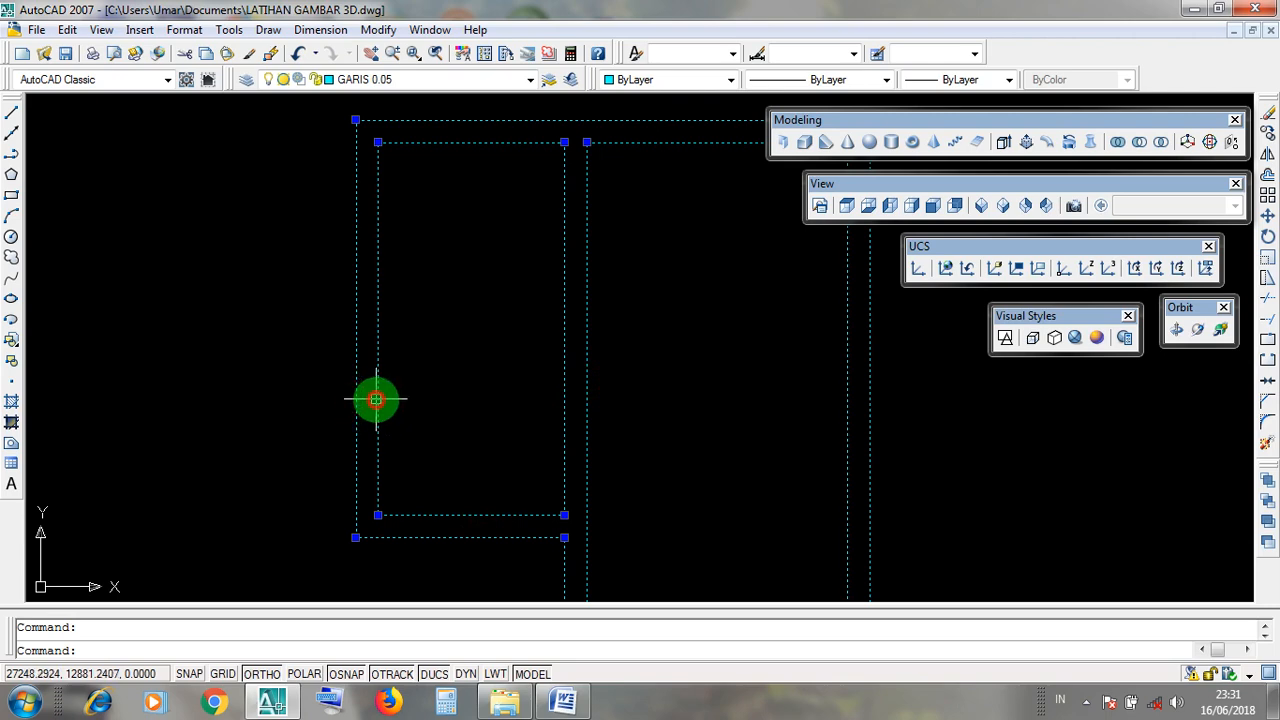
Examine the door opening's bottom edge against the frame copy's outer outline, and clear the selection.
{"action": "scroll", "coordinate": [536, 435], "scroll_direction": "down", "scroll_amount": 2}
{"action": "middle_click_drag", "start_coordinate": [582, 486], "coordinate": [563, 311]}
{"action": "scroll", "coordinate": [587, 422], "scroll_direction": "up", "scroll_amount": 5}
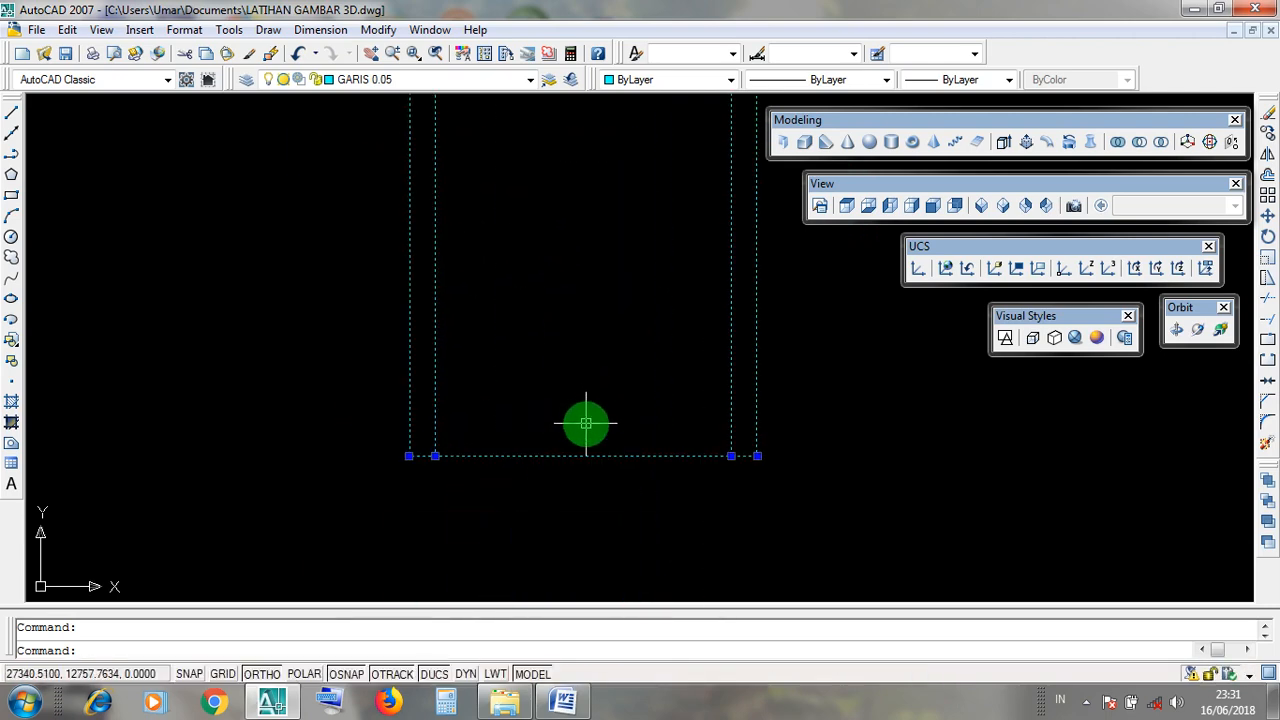
{"action": "left_click", "coordinate": [375, 447]}
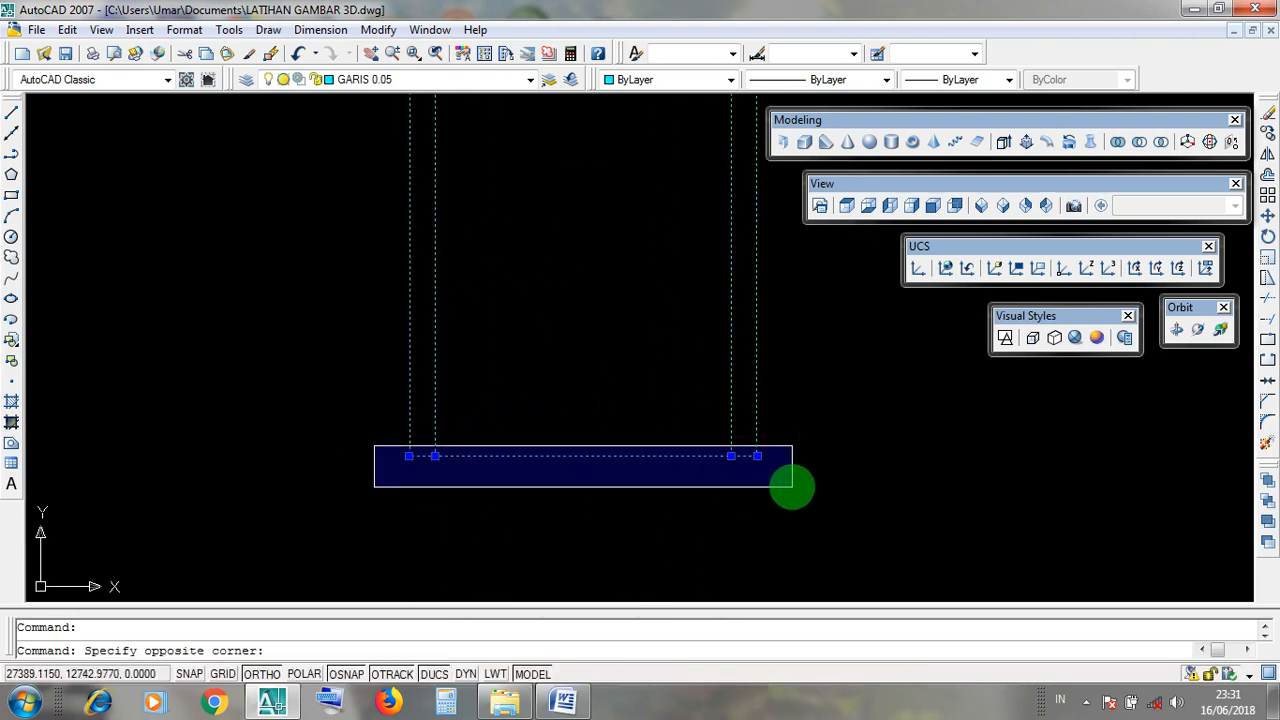
{"action": "left_click", "coordinate": [791, 486]}
{"action": "left_click", "coordinate": [392, 435]}
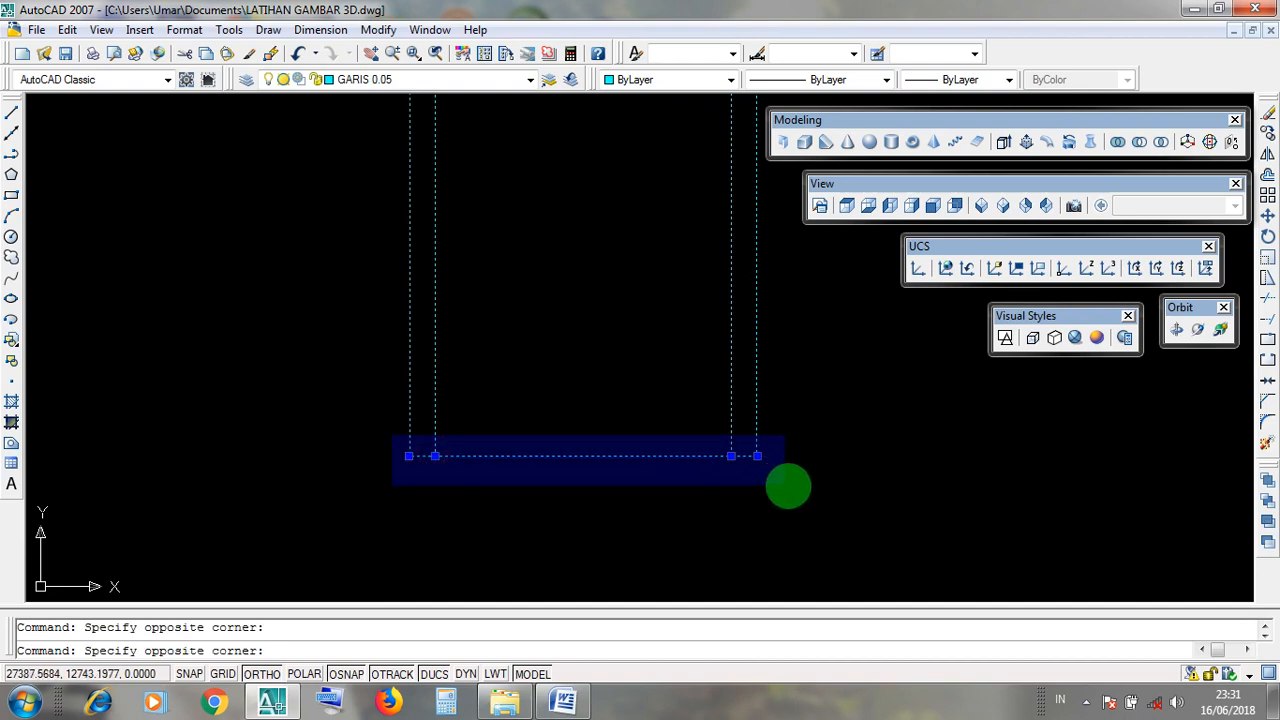
{"action": "key", "text": "Escape"}
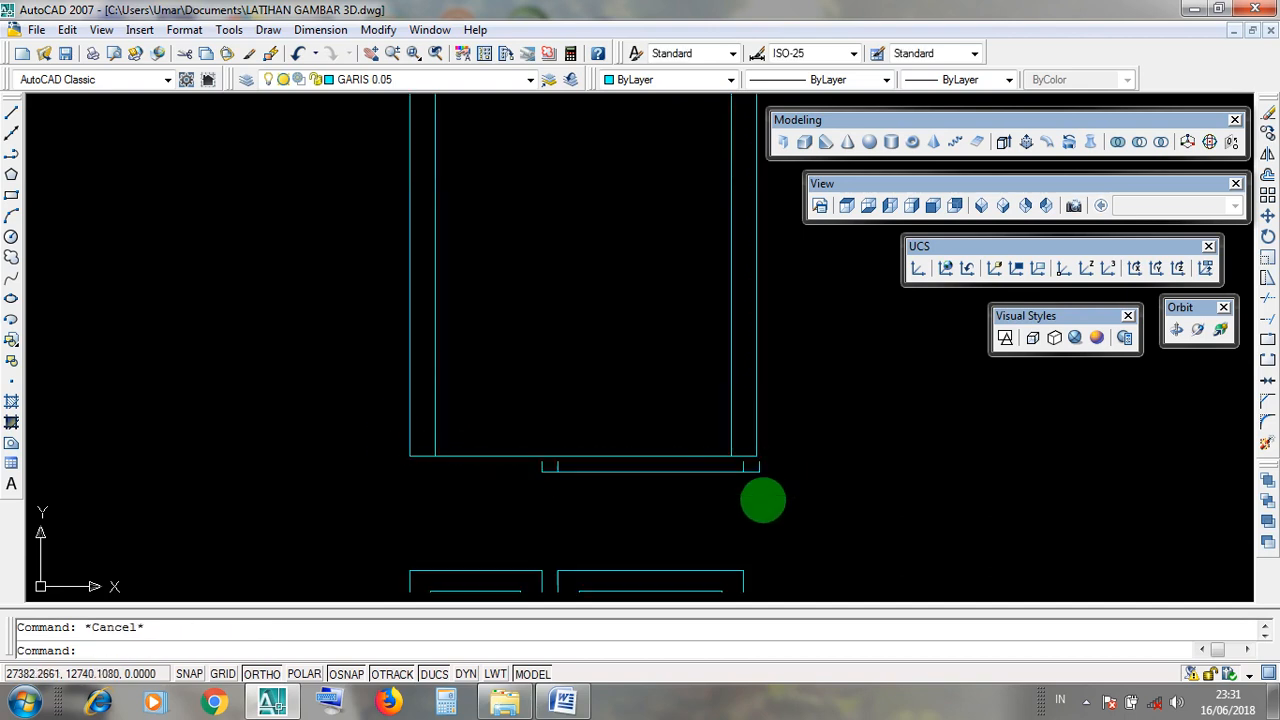
Highlight the frame copy's door opening outline and outer outline in turn, clearing each selection.
{"action": "scroll", "coordinate": [777, 437], "scroll_direction": "down", "scroll_amount": 4}
{"action": "left_click", "coordinate": [731, 431]}
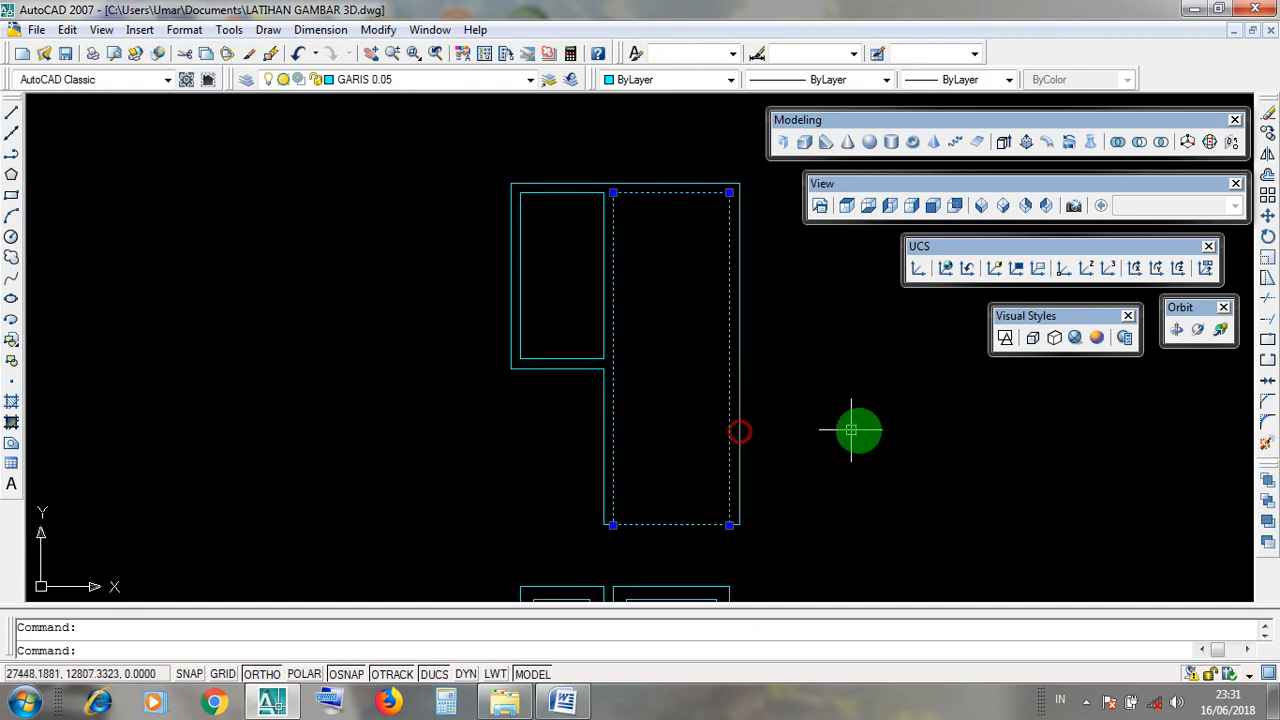
{"action": "scroll", "coordinate": [860, 430], "scroll_direction": "up", "scroll_amount": 2}
{"action": "scroll", "coordinate": [800, 425], "scroll_direction": "down", "scroll_amount": 2}
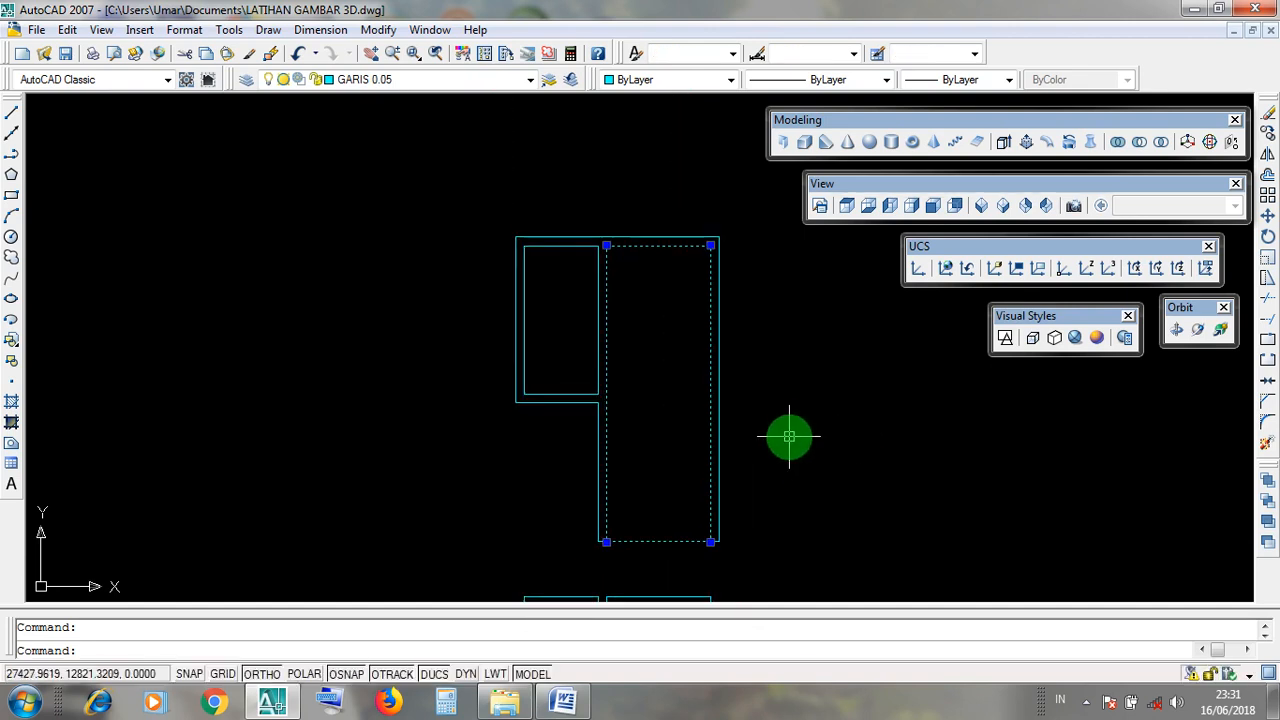
{"action": "key", "text": "Escape"}
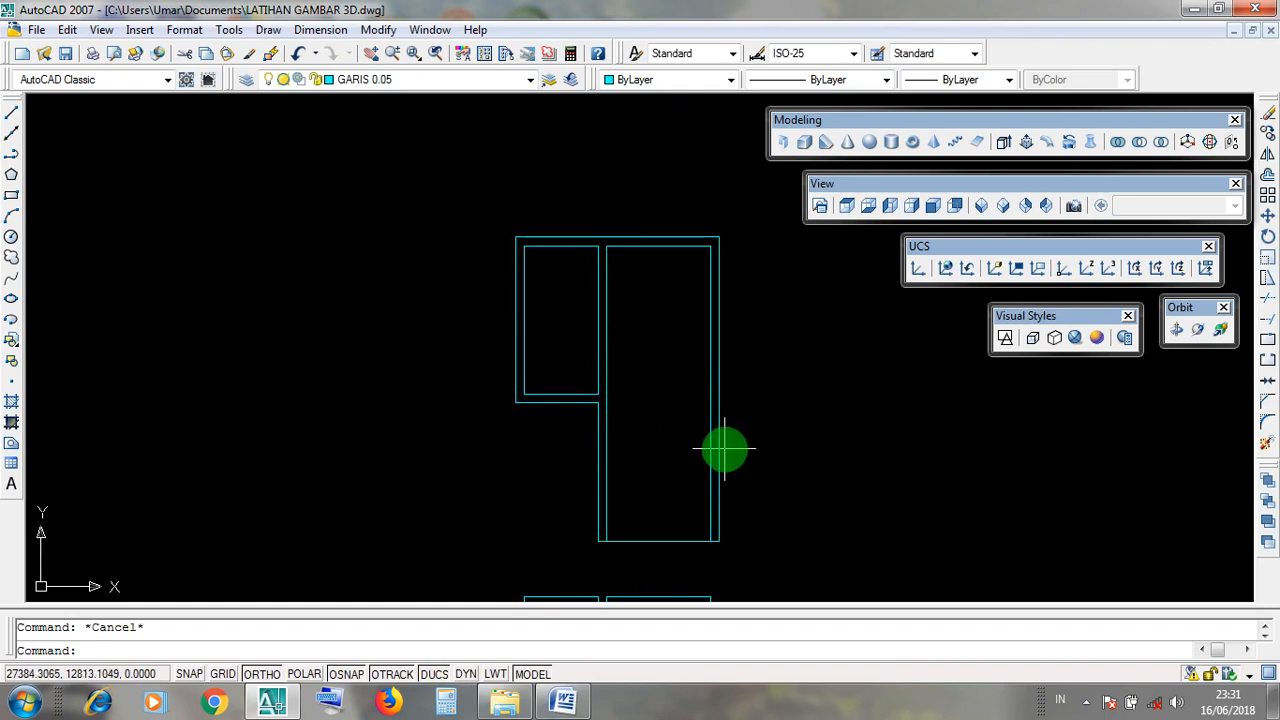
{"action": "left_click", "coordinate": [720, 450]}
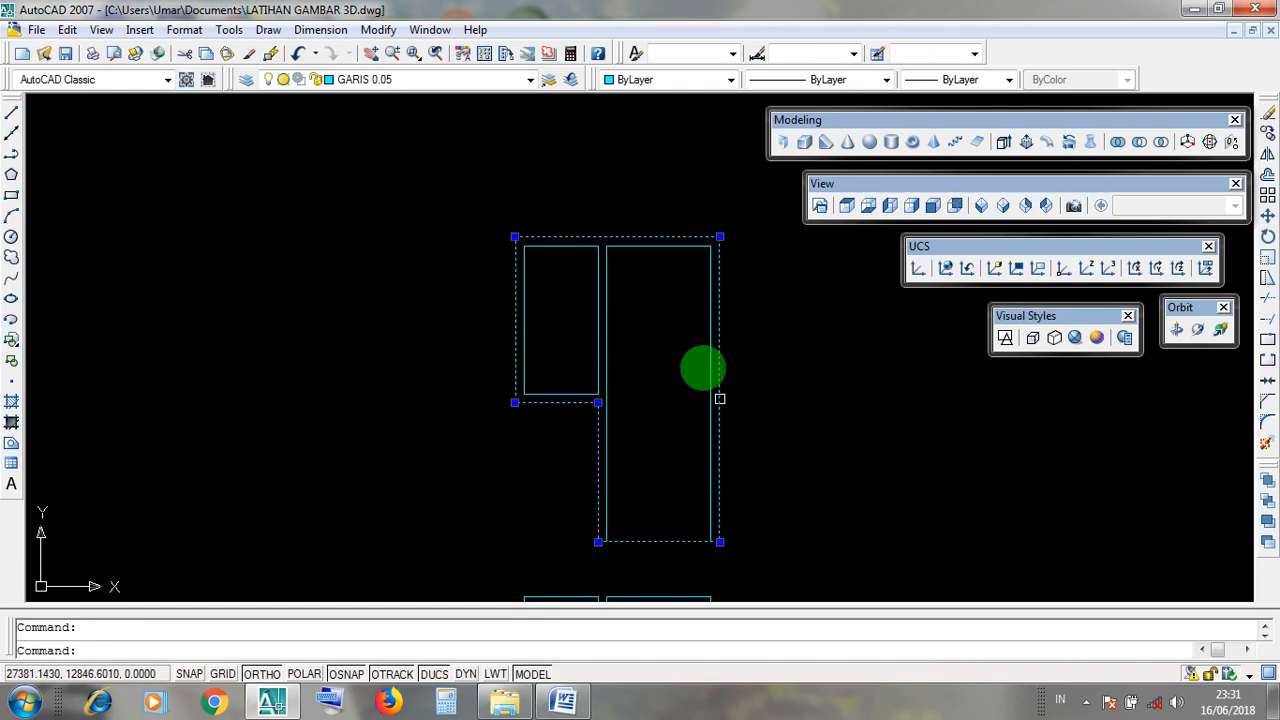
{"action": "key", "text": "Escape"}
Select the outer and door opening outlines across the frame copy's bottom edge, inspect where they meet, and clear the selection.
{"action": "left_click", "coordinate": [578, 518]}
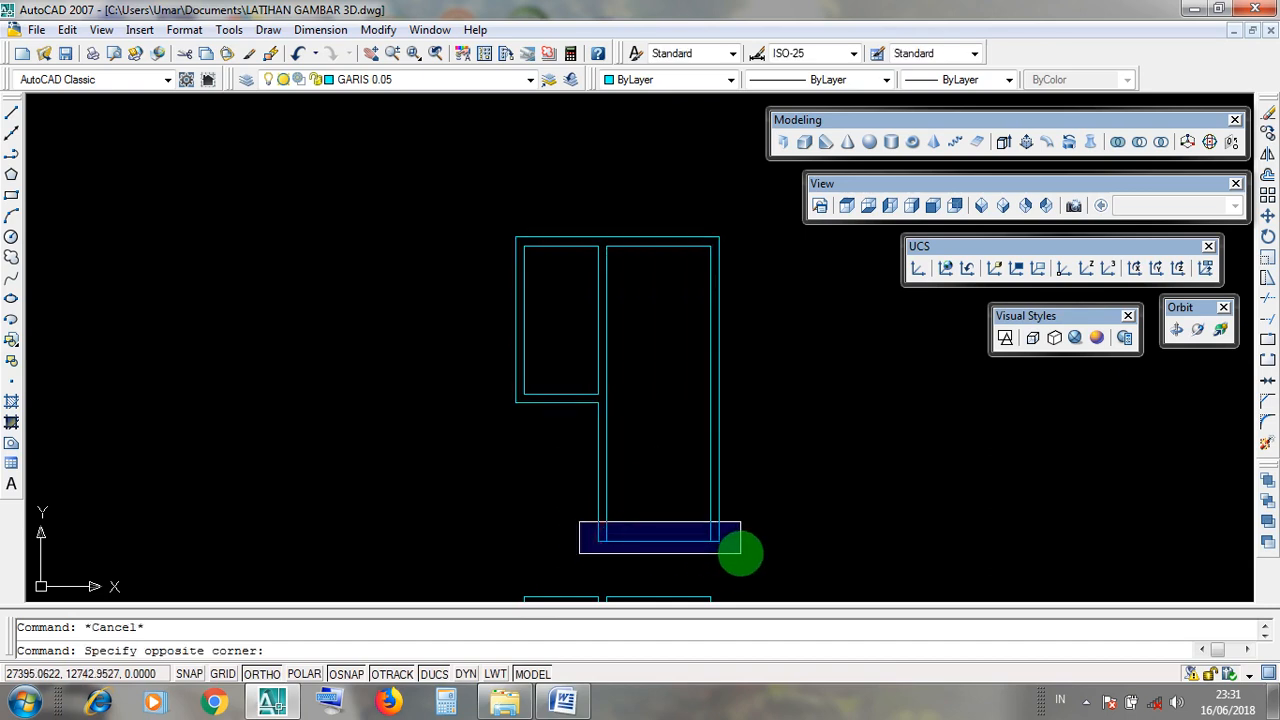
{"action": "left_click", "coordinate": [737, 549]}
{"action": "left_click", "coordinate": [581, 527]}
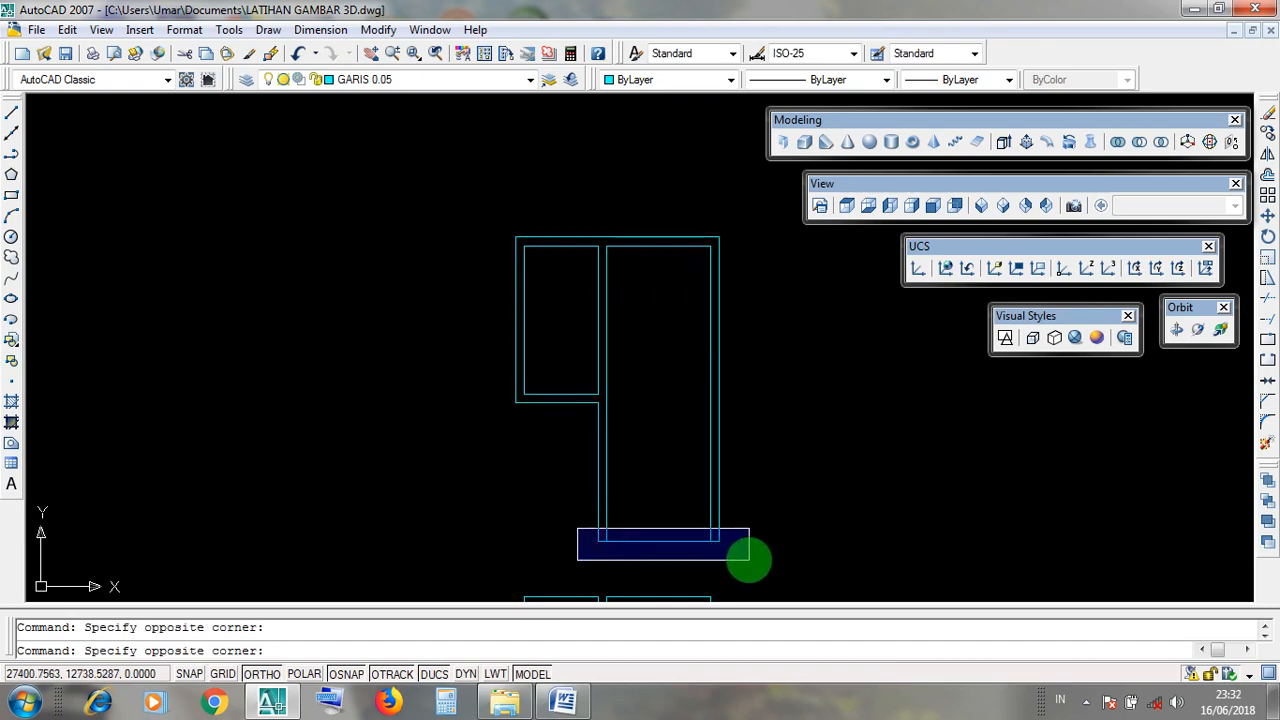
{"action": "left_click", "coordinate": [748, 555]}
{"action": "scroll", "coordinate": [669, 551], "scroll_direction": "up", "scroll_amount": 5}
{"action": "left_click", "coordinate": [639, 477]}
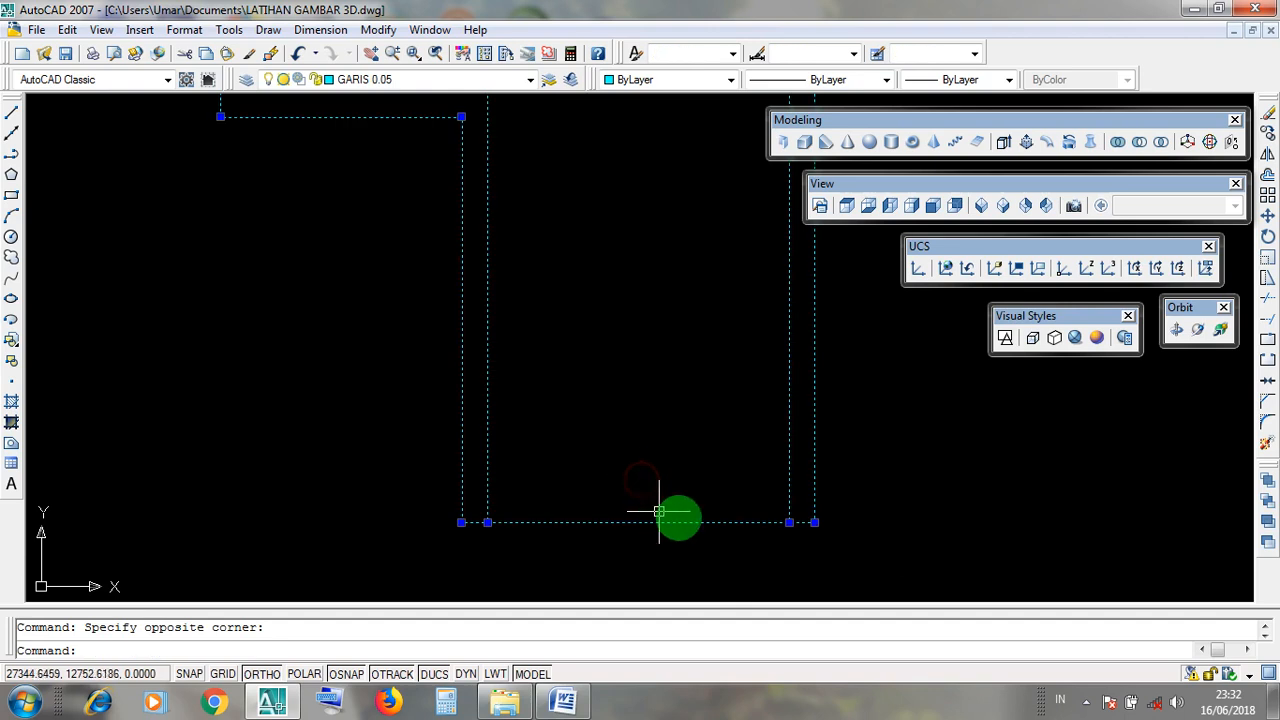
{"action": "key", "text": "Escape"}
Compare the door opening outline with the outer frame outline by highlighting them alternately, clearing each selection.
{"action": "left_click", "coordinate": [788, 497]}
{"action": "scroll", "coordinate": [846, 549], "scroll_direction": "down", "scroll_amount": 3}
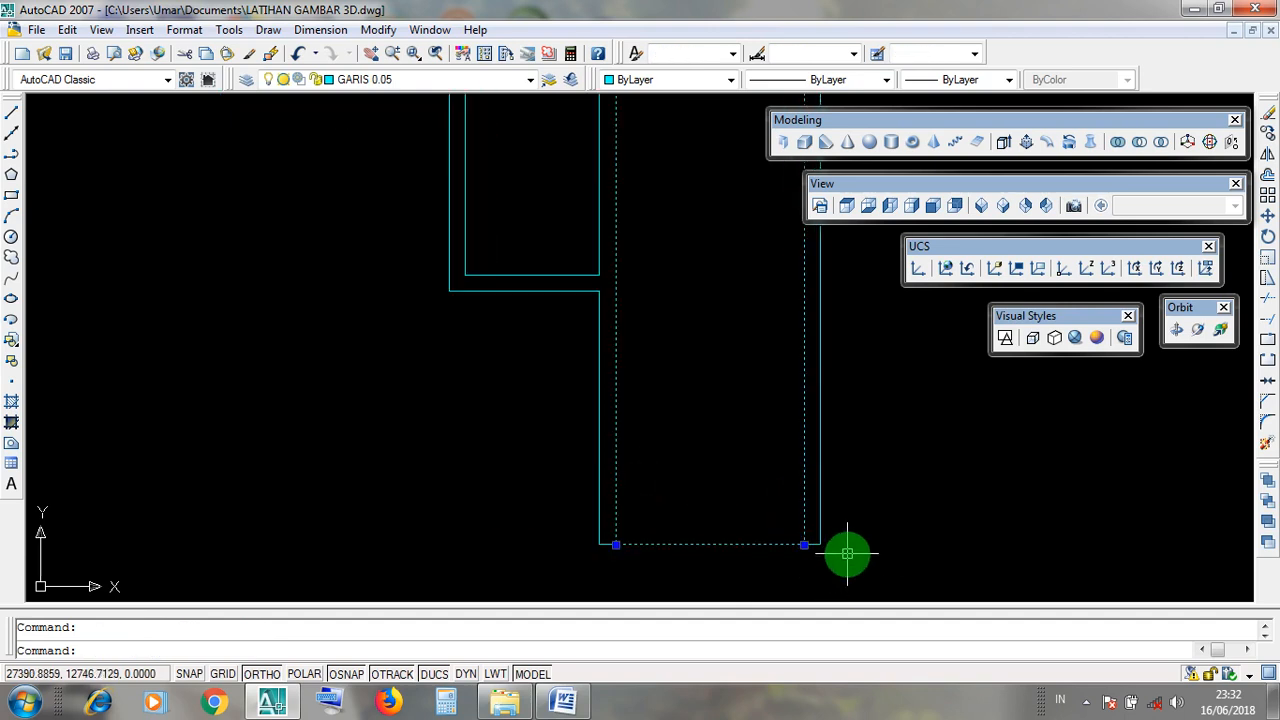
{"action": "middle_click_drag", "start_coordinate": [857, 486], "coordinate": [751, 523]}
{"action": "key", "text": "Escape"}
{"action": "left_click", "coordinate": [734, 522]}
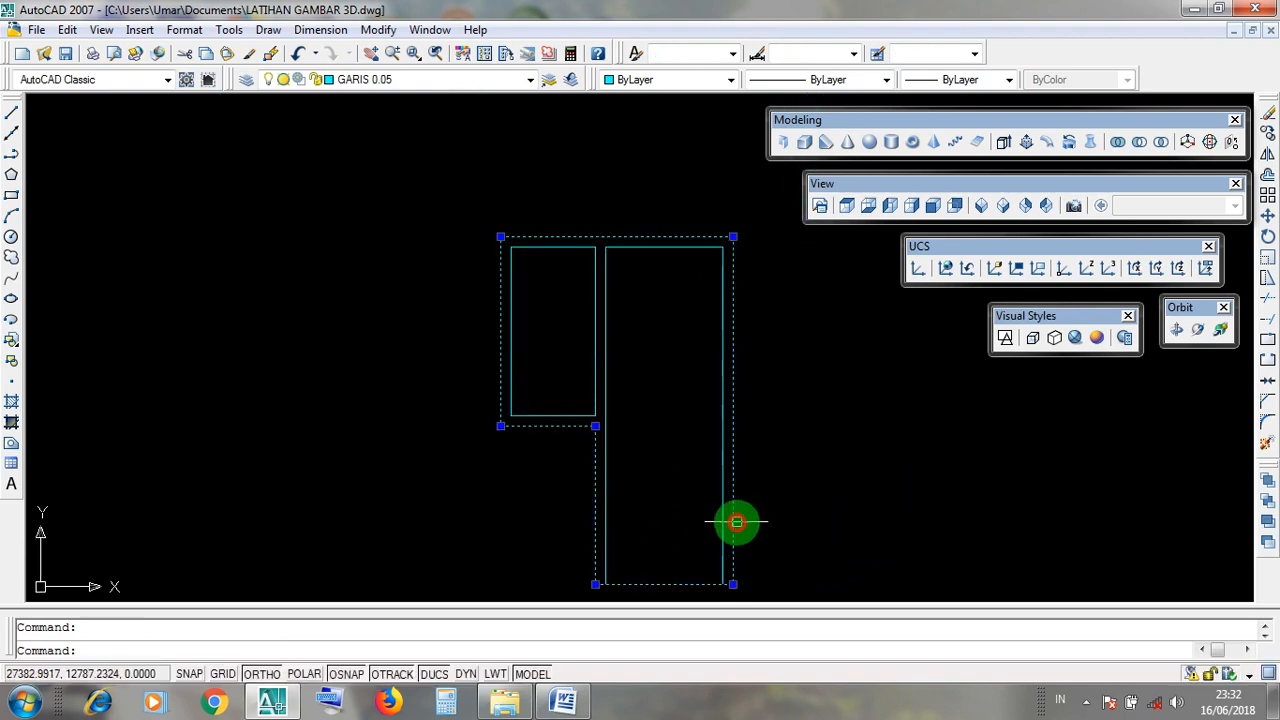
{"action": "key", "text": "Escape"}
Highlight the door opening outline once more, clear it, and inspect the overlapping bottom edge between the two door jambs.
{"action": "left_click", "coordinate": [723, 523]}
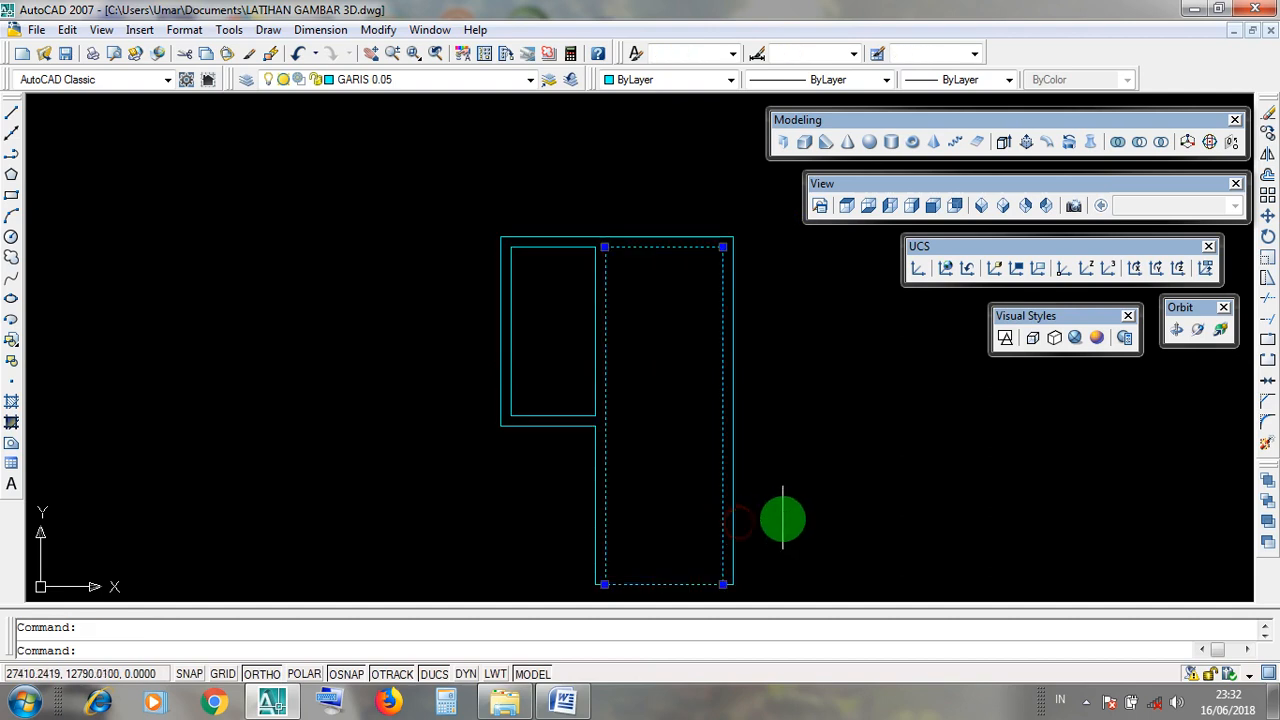
{"action": "scroll", "coordinate": [657, 600], "scroll_direction": "up", "scroll_amount": 5}
{"action": "left_click", "coordinate": [680, 538]}
{"action": "left_click", "coordinate": [670, 505]}
{"action": "key", "text": "Escape"}
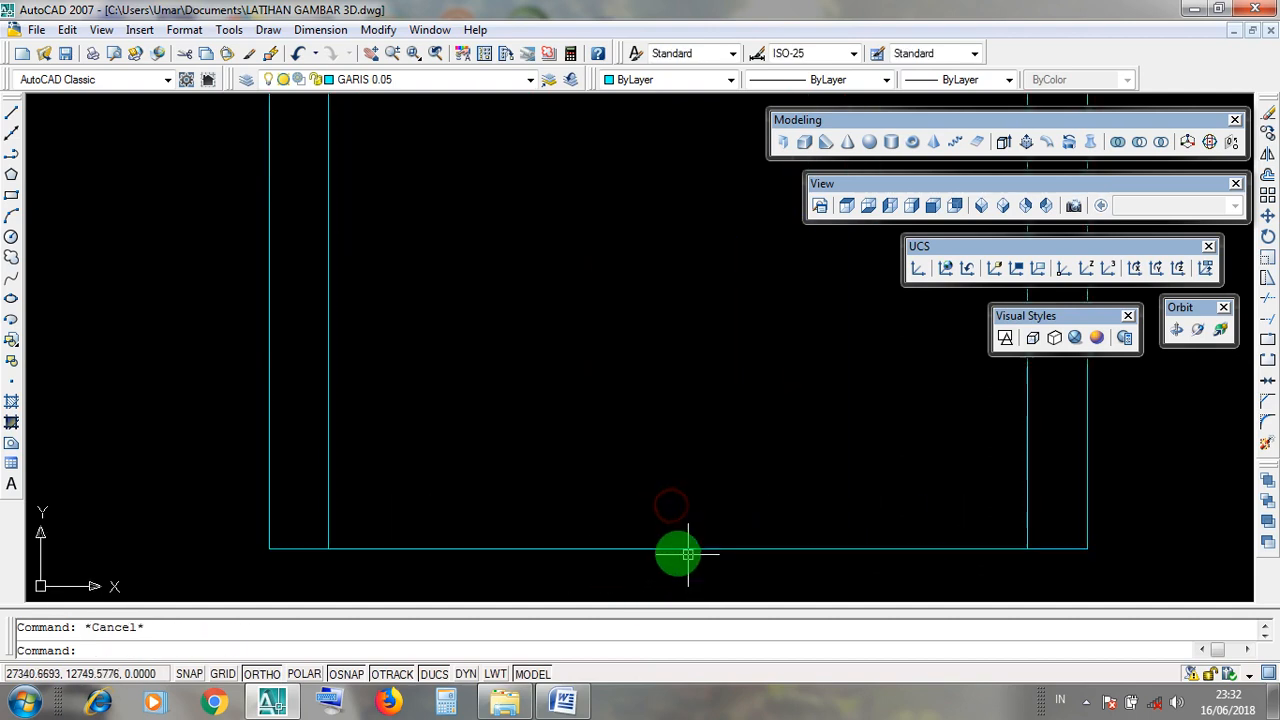
{"action": "left_click", "coordinate": [312, 538]}
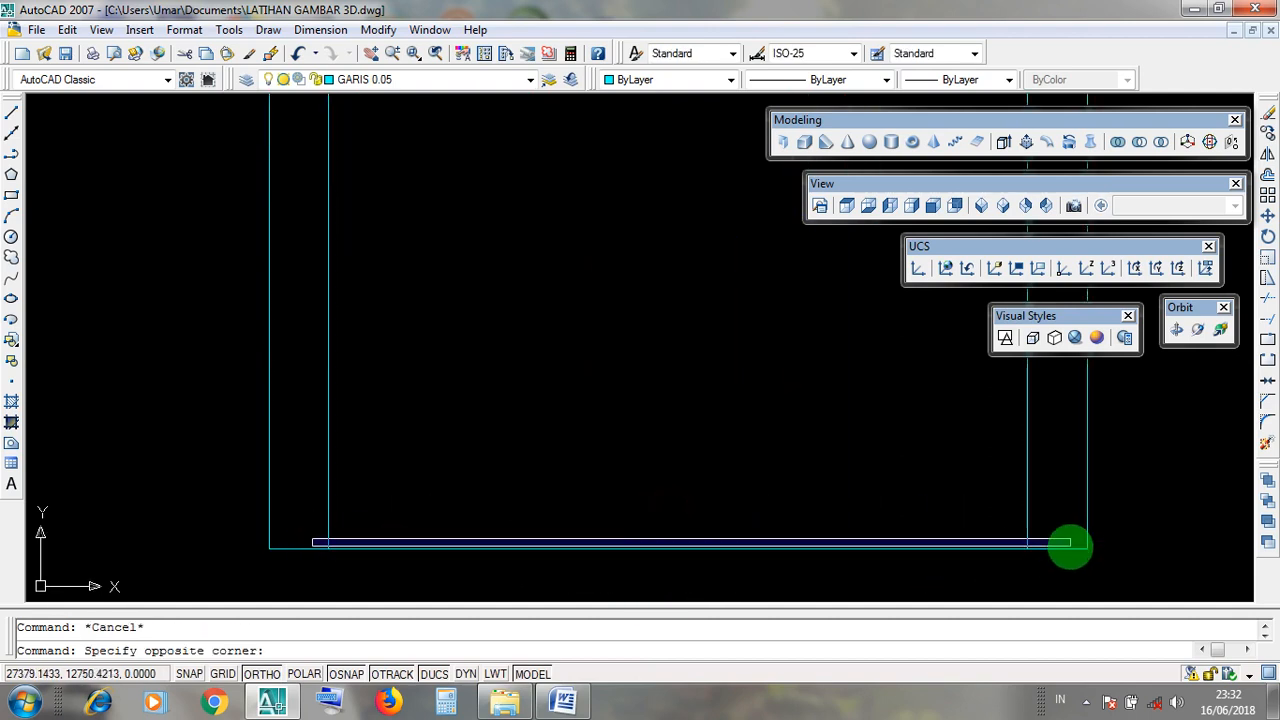
{"action": "left_click", "coordinate": [1068, 546]}
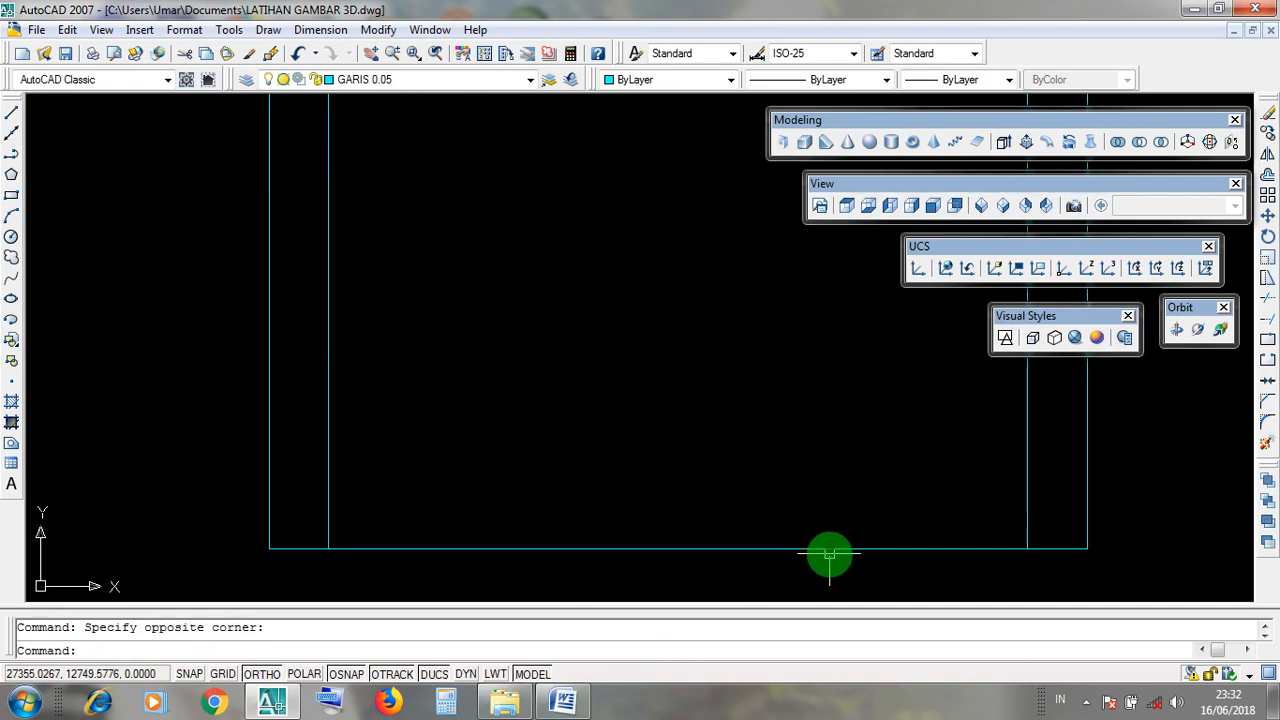
Bring the PINTU JENDELA drawing and the row of other door and window drawings into view.
{"action": "scroll", "coordinate": [829, 551], "scroll_direction": "down", "scroll_amount": 4}
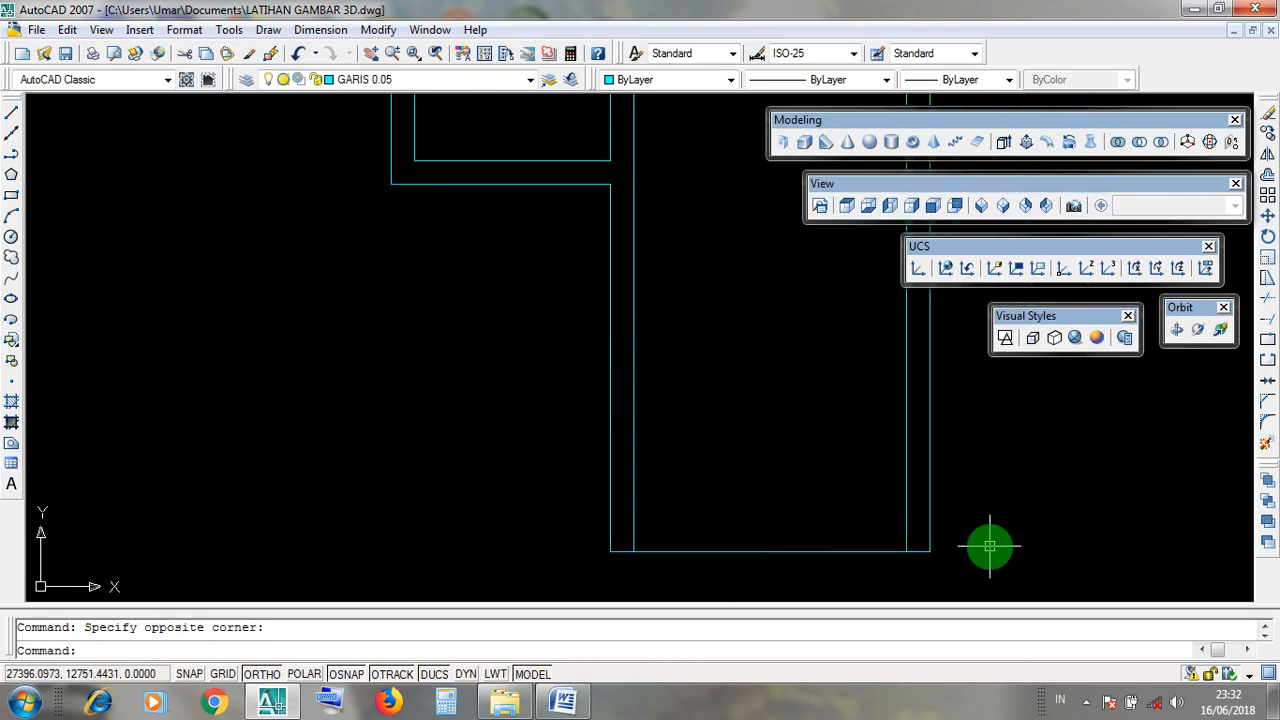
{"action": "scroll", "coordinate": [990, 543], "scroll_direction": "down", "scroll_amount": 5}
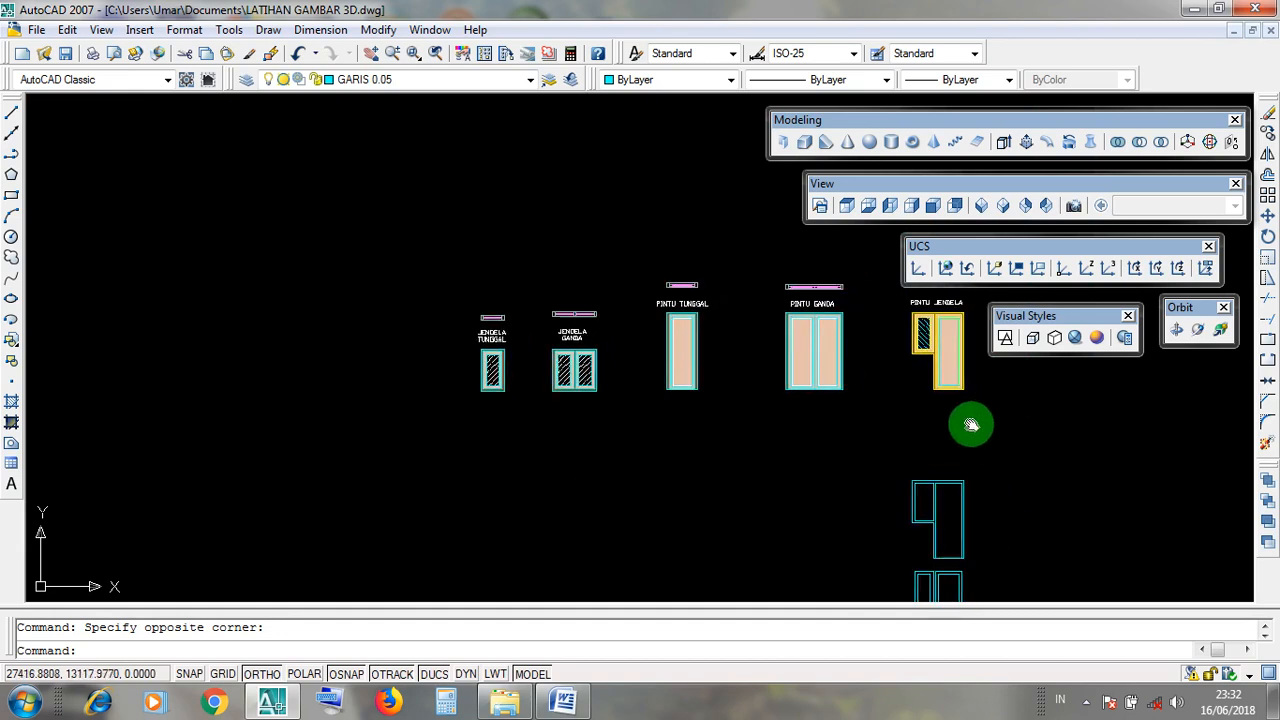
{"action": "middle_click_drag", "start_coordinate": [969, 423], "coordinate": [662, 493]}
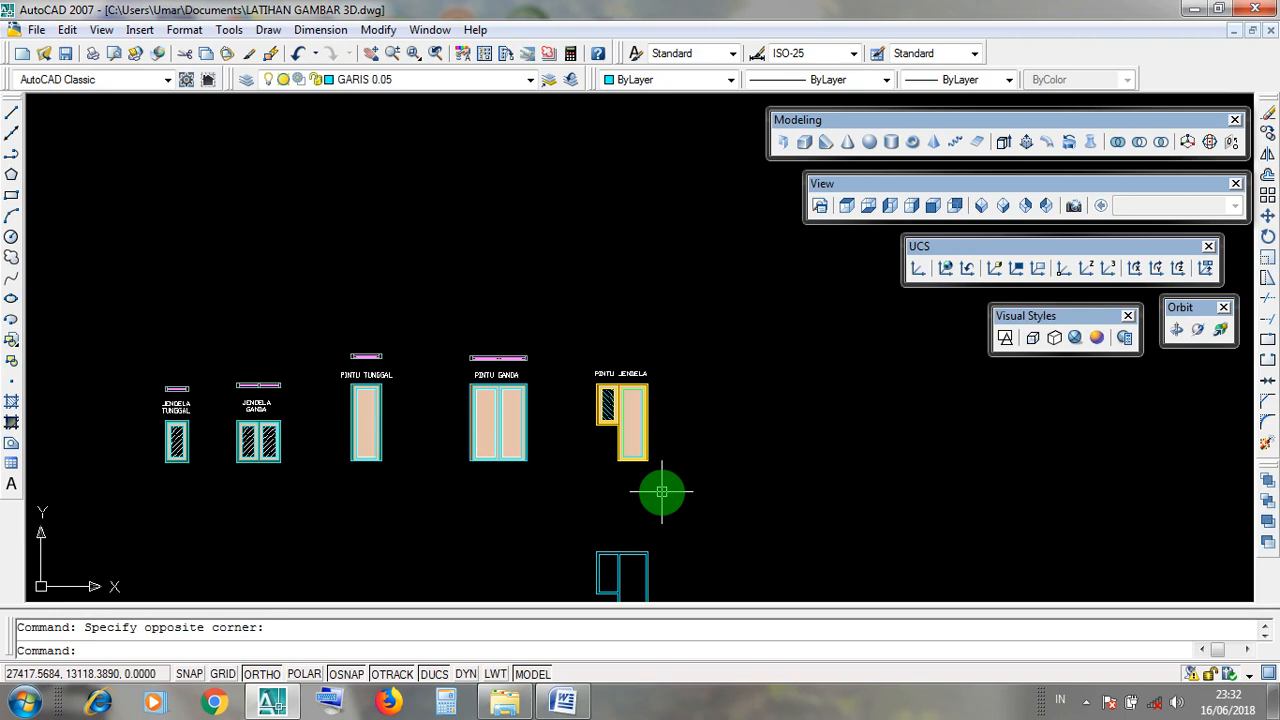
Examine the frame copy below the PINTU JENDELA drawing by highlighting its outer outline, and clear the selection.
{"action": "middle_click_drag", "start_coordinate": [620, 506], "coordinate": [628, 386]}
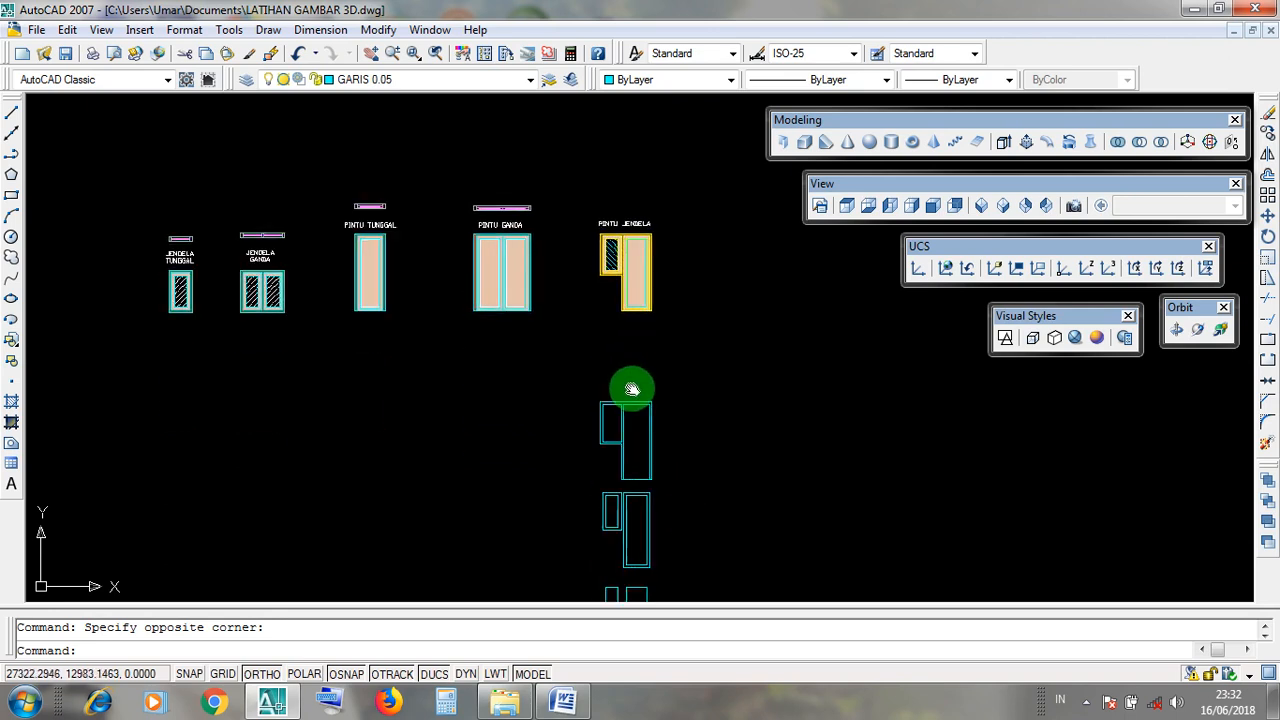
{"action": "scroll", "coordinate": [645, 451], "scroll_direction": "up", "scroll_amount": 4}
{"action": "scroll", "coordinate": [680, 447], "scroll_direction": "up", "scroll_amount": 2}
{"action": "left_click", "coordinate": [677, 443]}
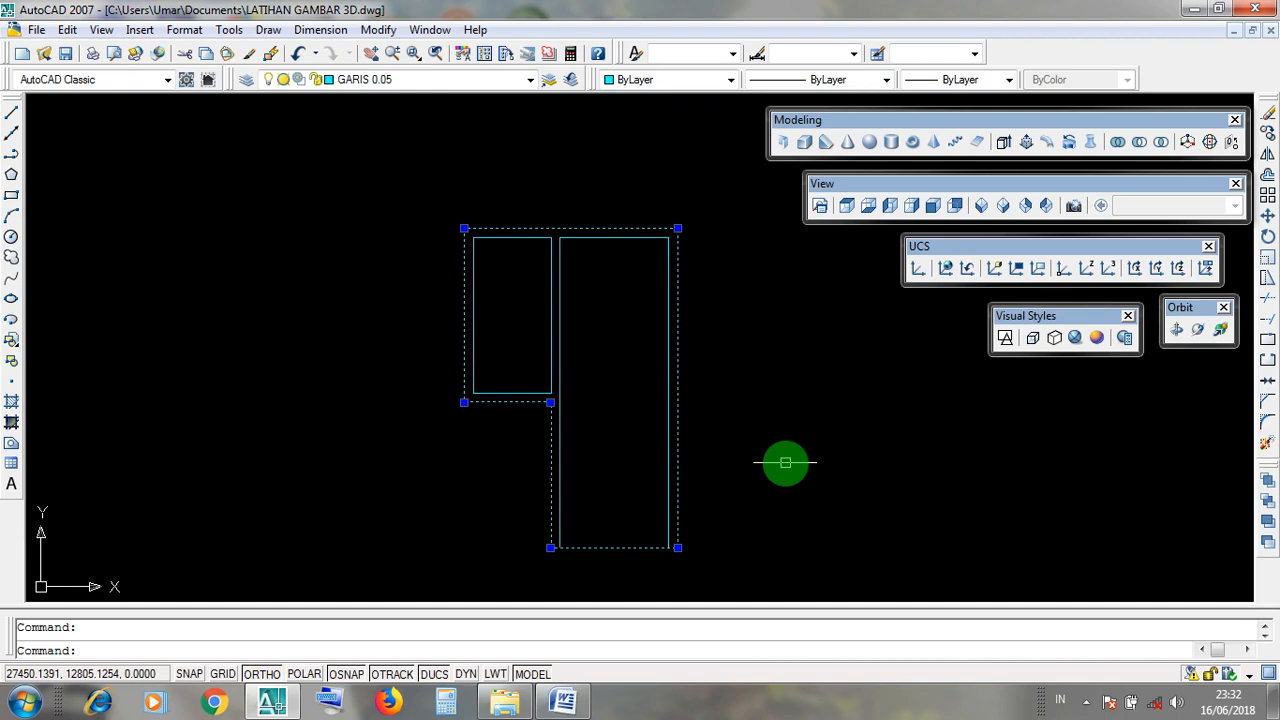
{"action": "key", "text": "Escape"}
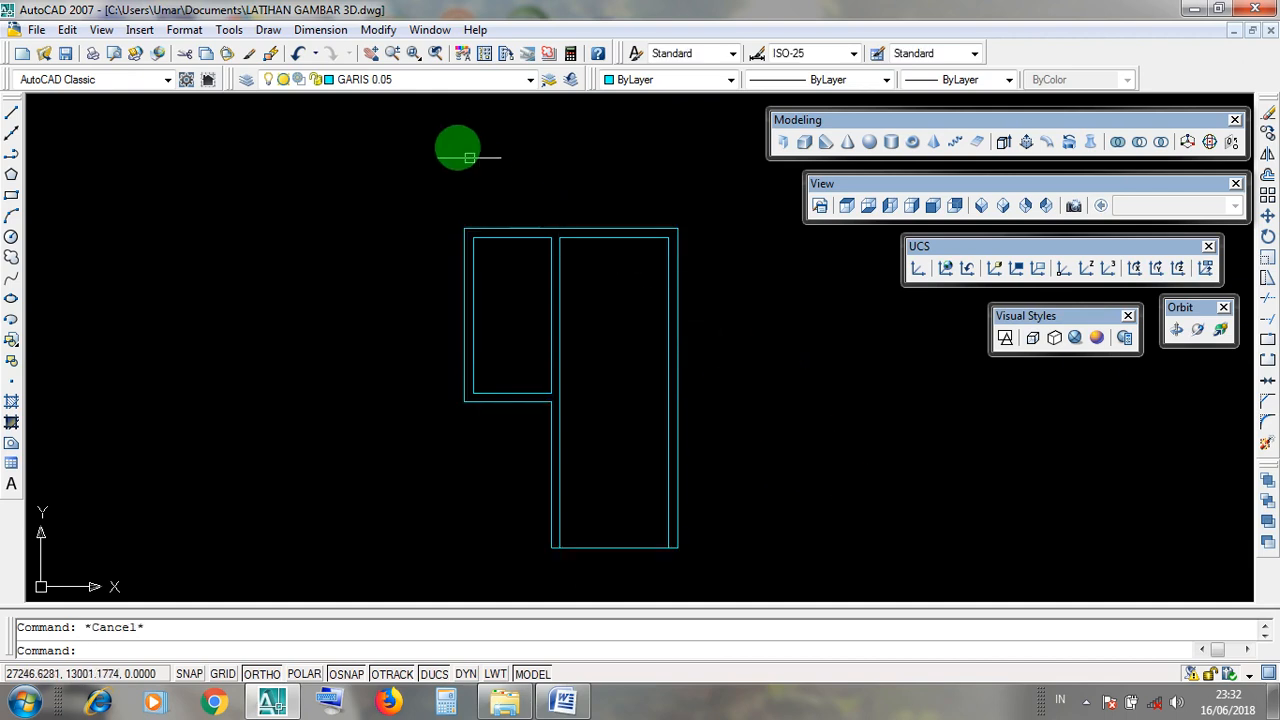
Review the available drawing commands, including Polyline, then highlight the frame copy's outer outline again and clear it.
{"action": "left_click", "coordinate": [268, 30]}
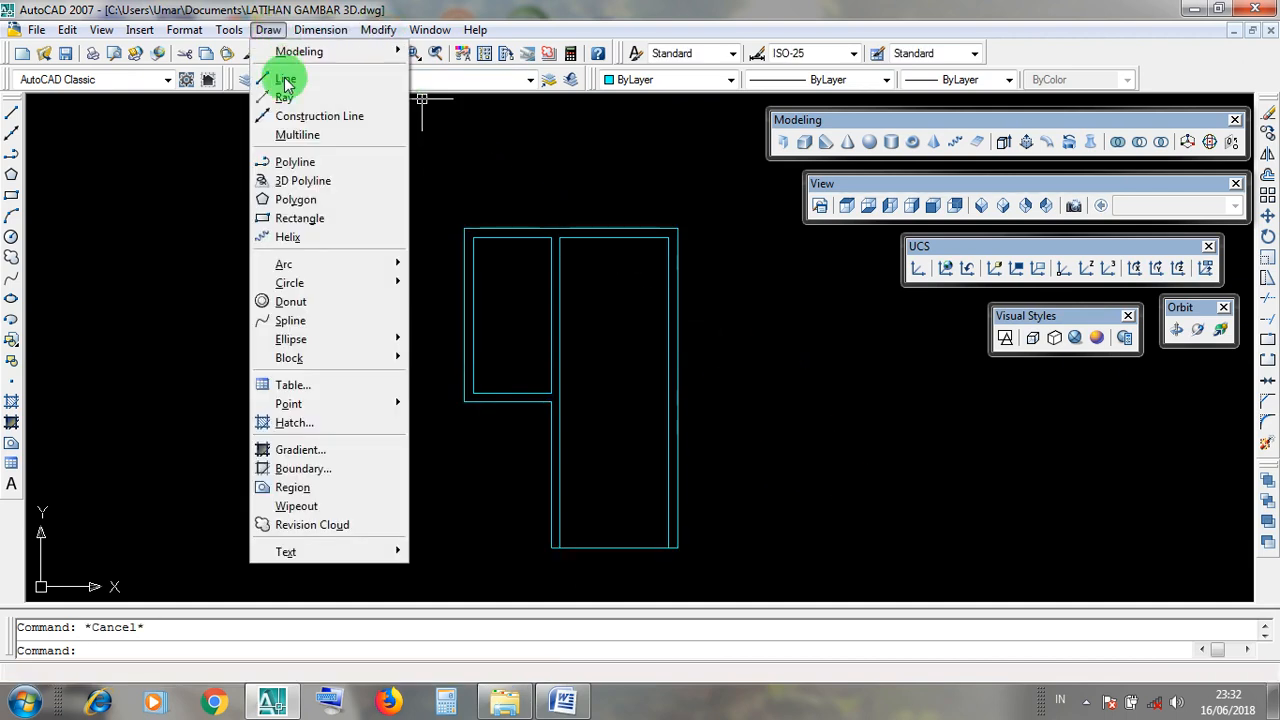
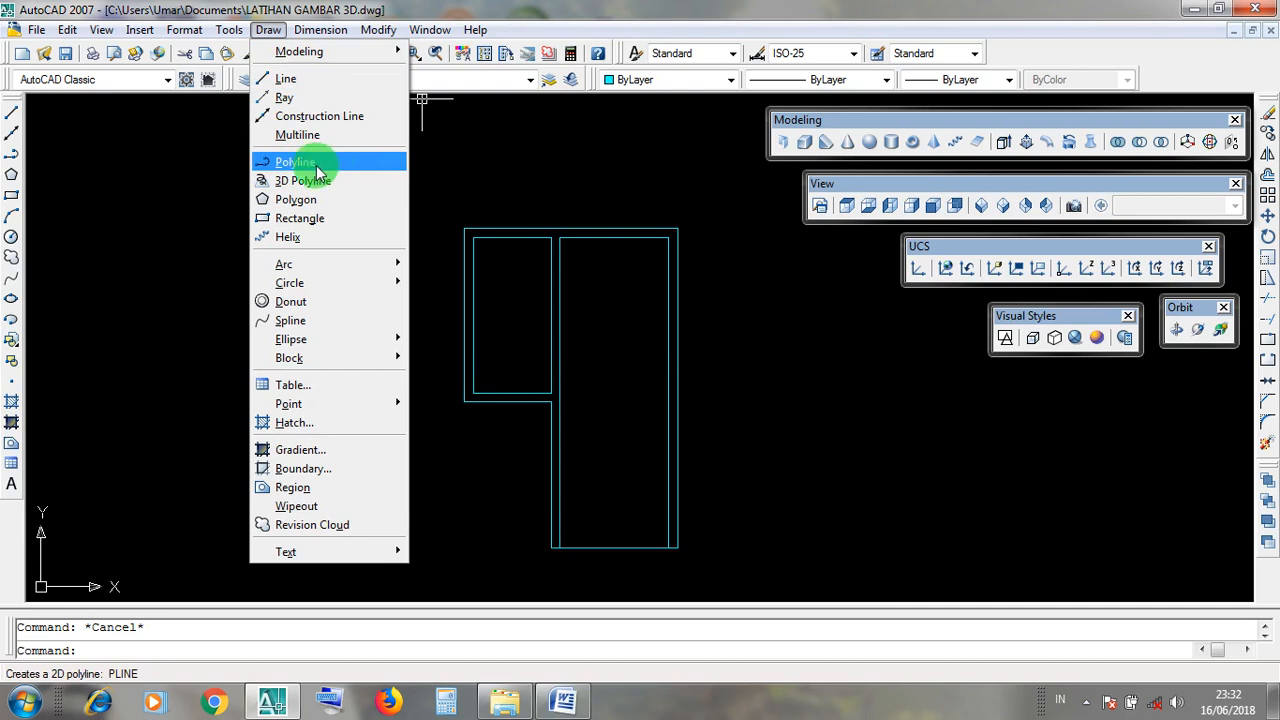
{"action": "left_click", "coordinate": [492, 182]}
{"action": "left_click", "coordinate": [494, 185]}
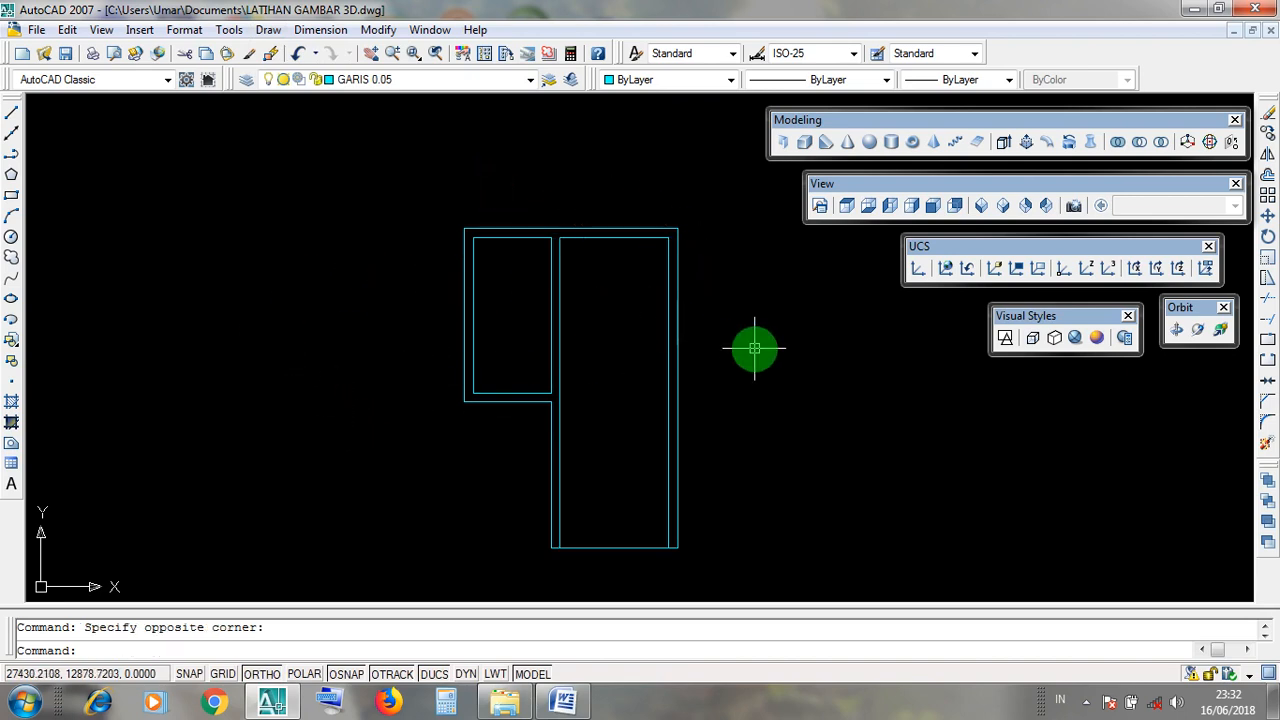
{"action": "left_click", "coordinate": [679, 400]}
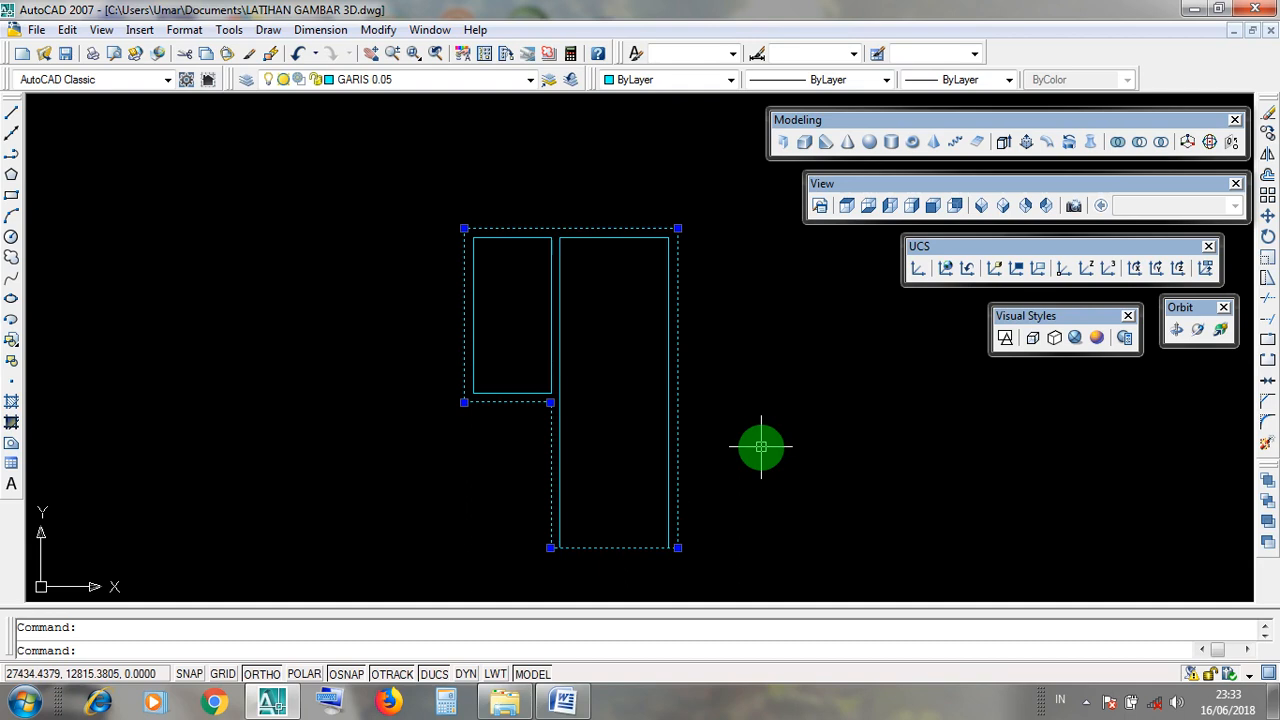
{"action": "key", "text": "Escape"}
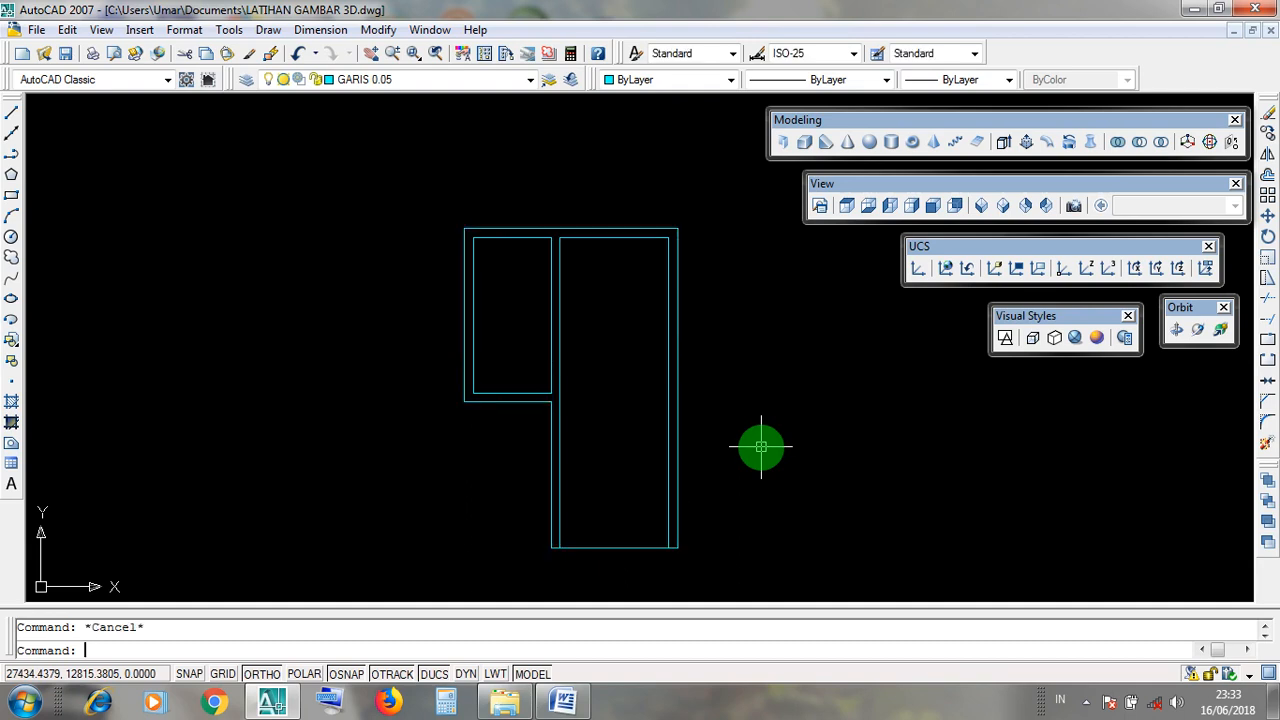
Draw a four-sided shape with one slanted side beside the frame copy, using the Line command.
{"action": "left_click", "coordinate": [268, 29]}
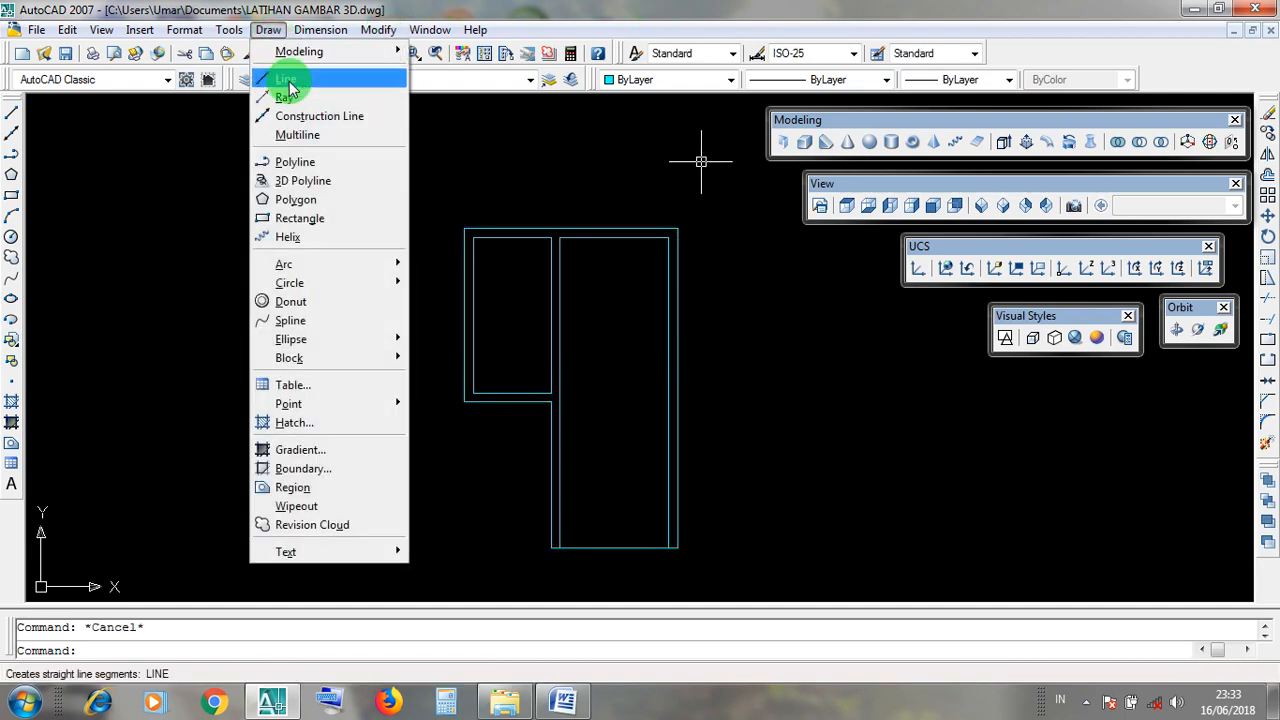
{"action": "left_click", "coordinate": [284, 88]}
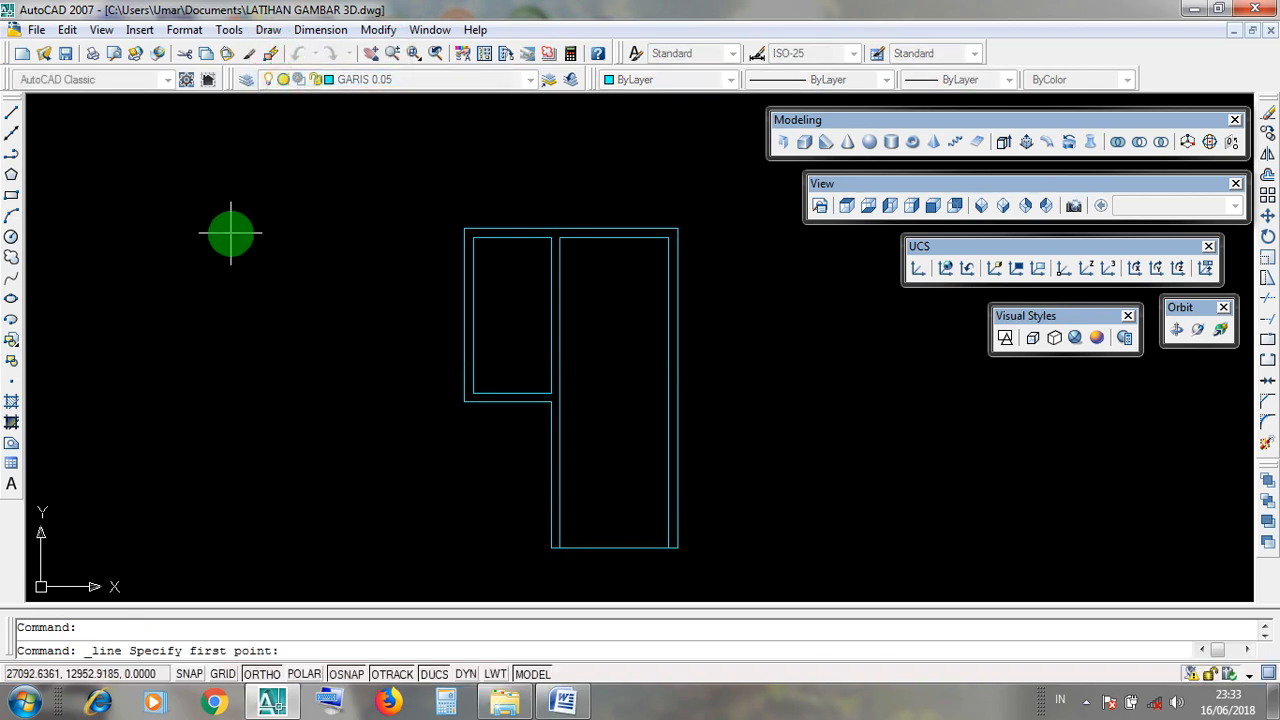
{"action": "left_click", "coordinate": [230, 233]}
{"action": "left_click", "coordinate": [304, 233]}
{"action": "left_click", "coordinate": [304, 309]}
{"action": "left_click", "coordinate": [191, 309]}
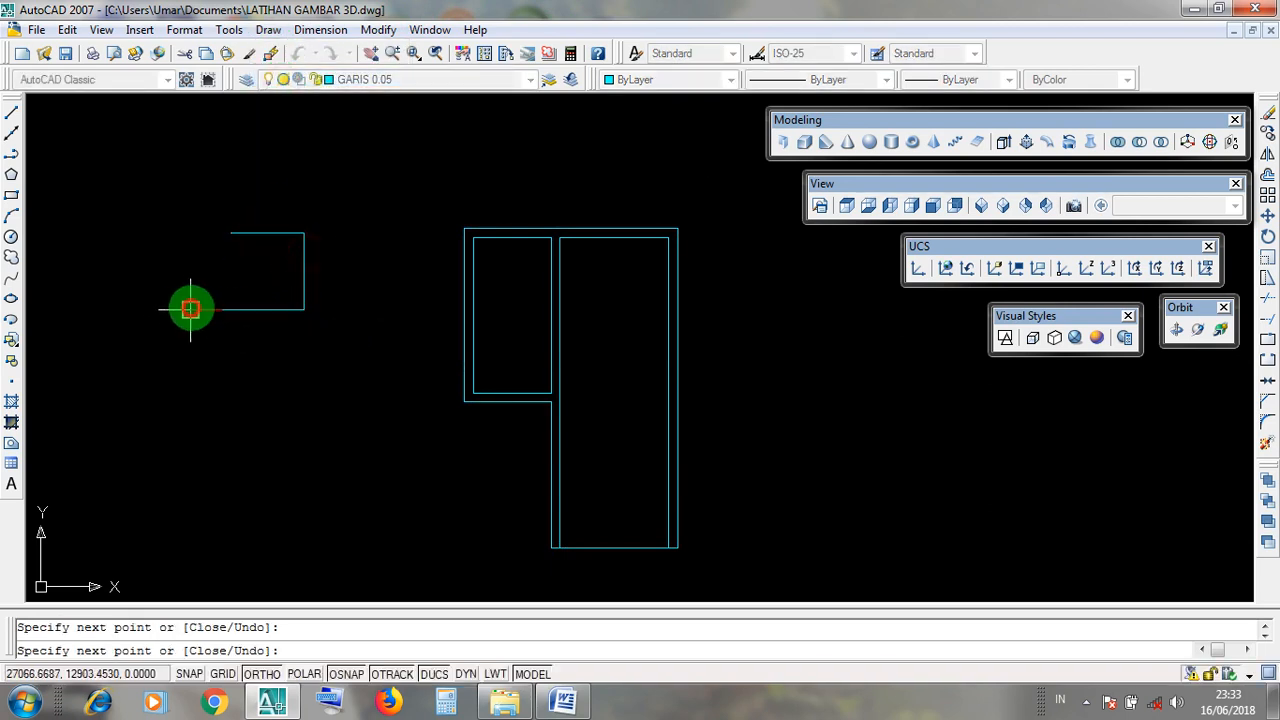
{"action": "left_click", "coordinate": [229, 232]}
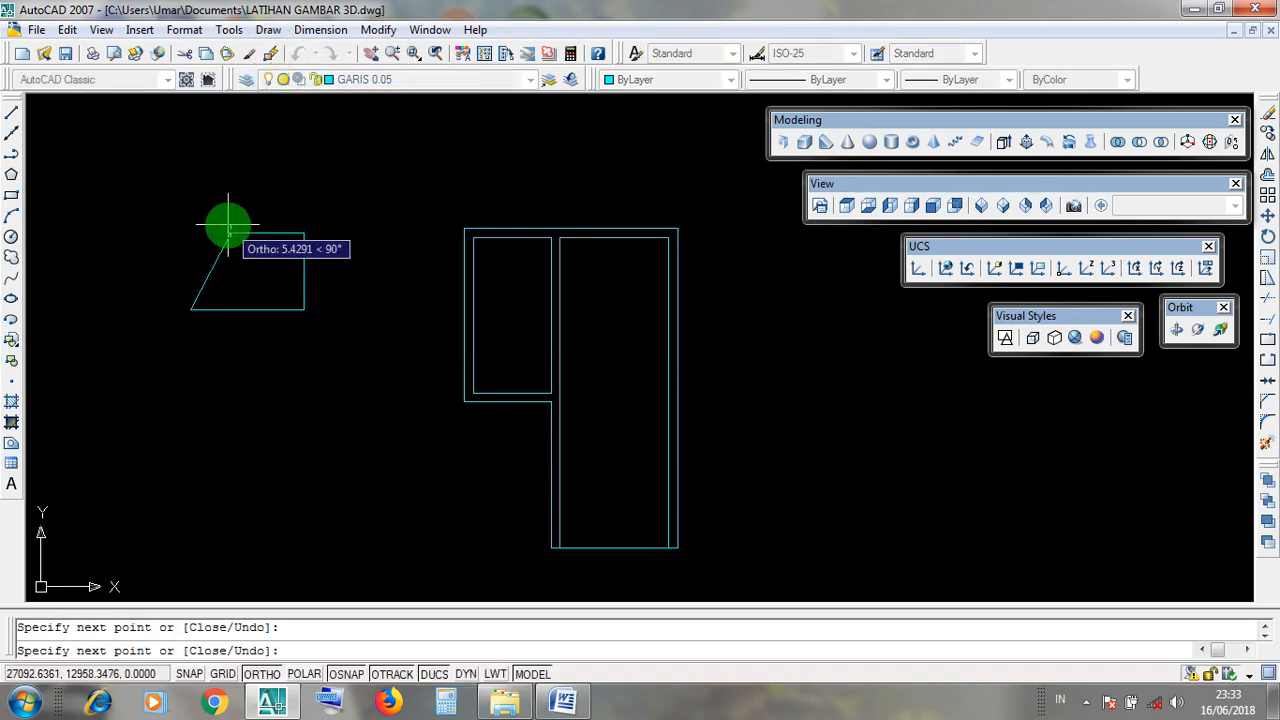
{"action": "key", "text": "Return"}
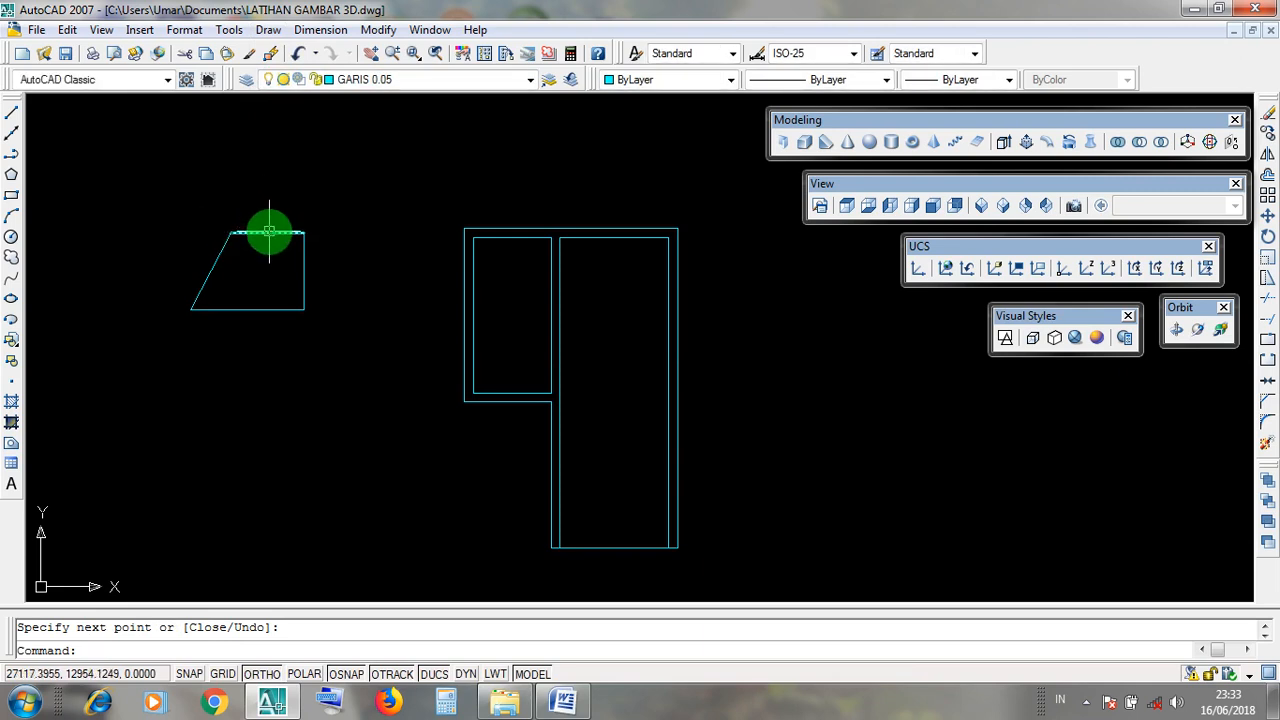
Select the line-drawn shape's segments one by one to check that they are separate, and erase all four.
{"action": "scroll", "coordinate": [388, 290], "scroll_direction": "up", "scroll_amount": 2}
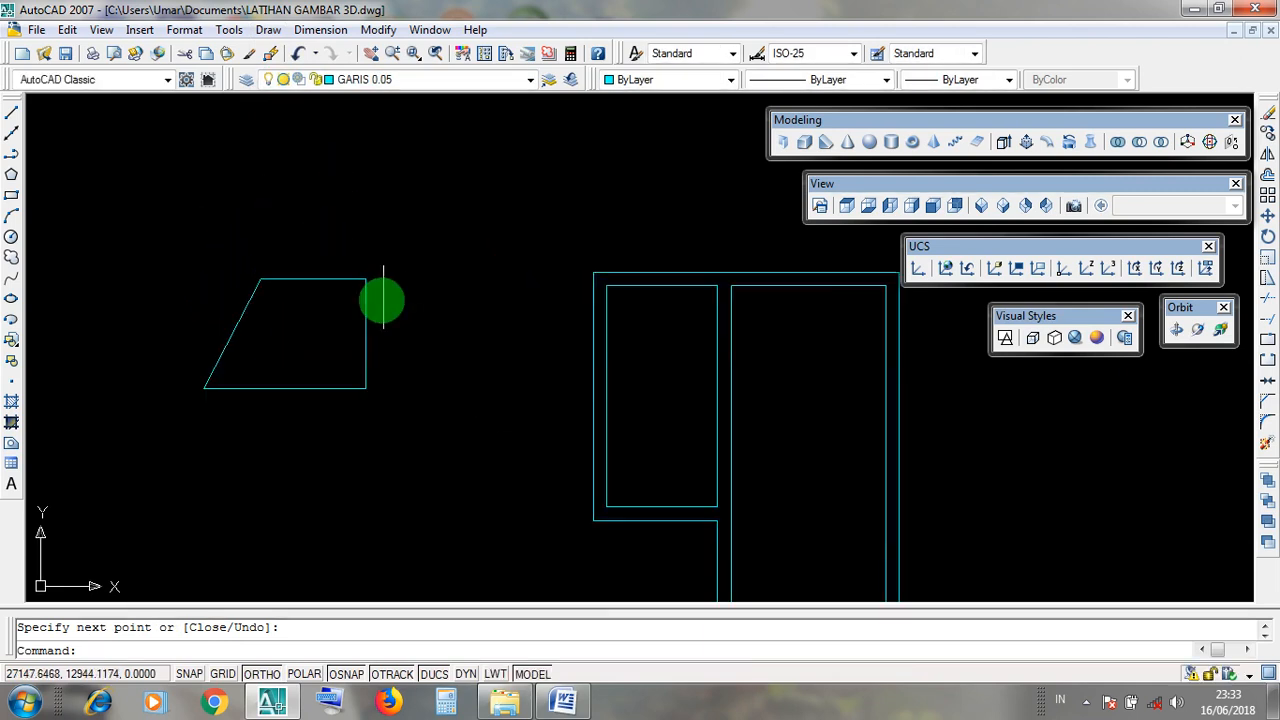
{"action": "left_click", "coordinate": [368, 318]}
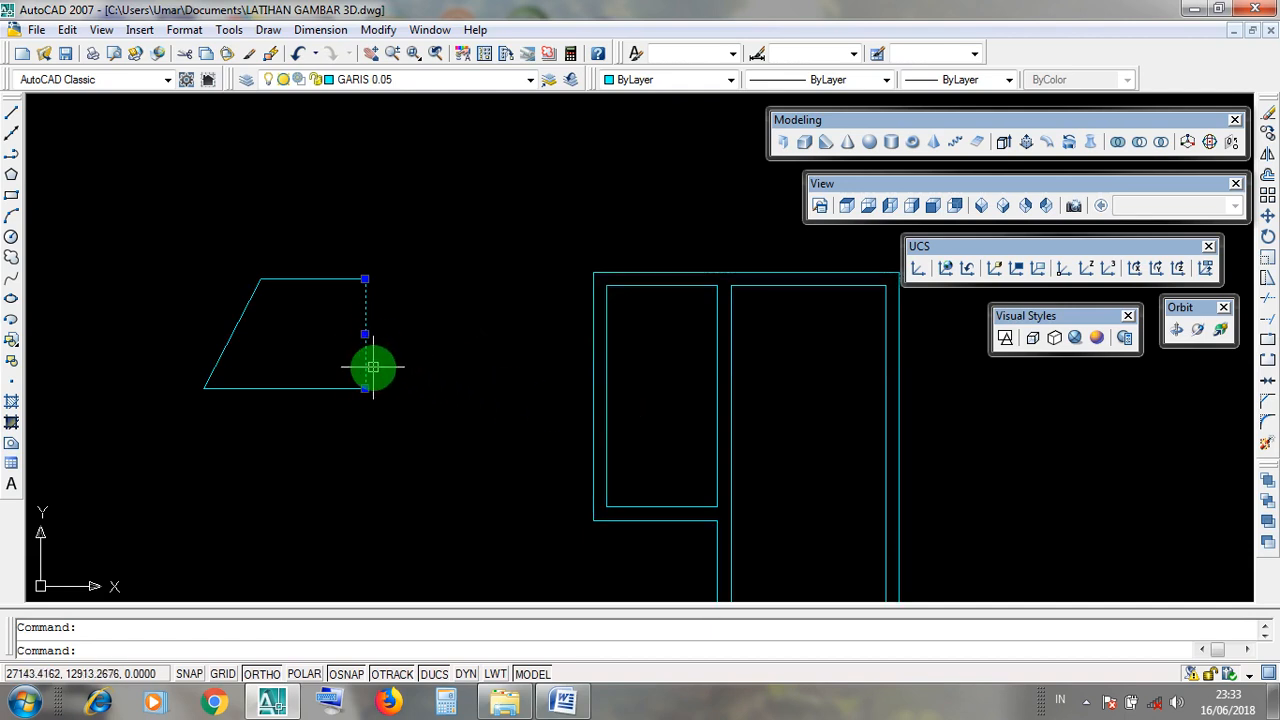
{"action": "left_click", "coordinate": [300, 388]}
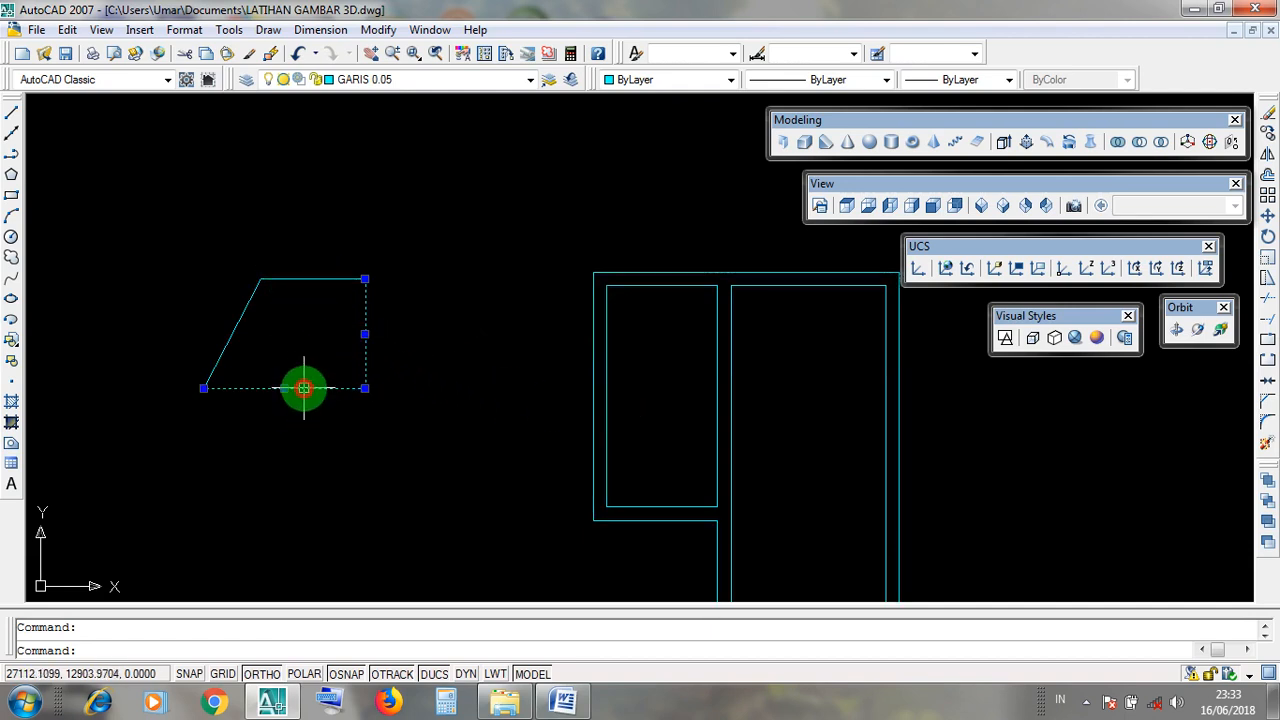
{"action": "left_click", "coordinate": [310, 280]}
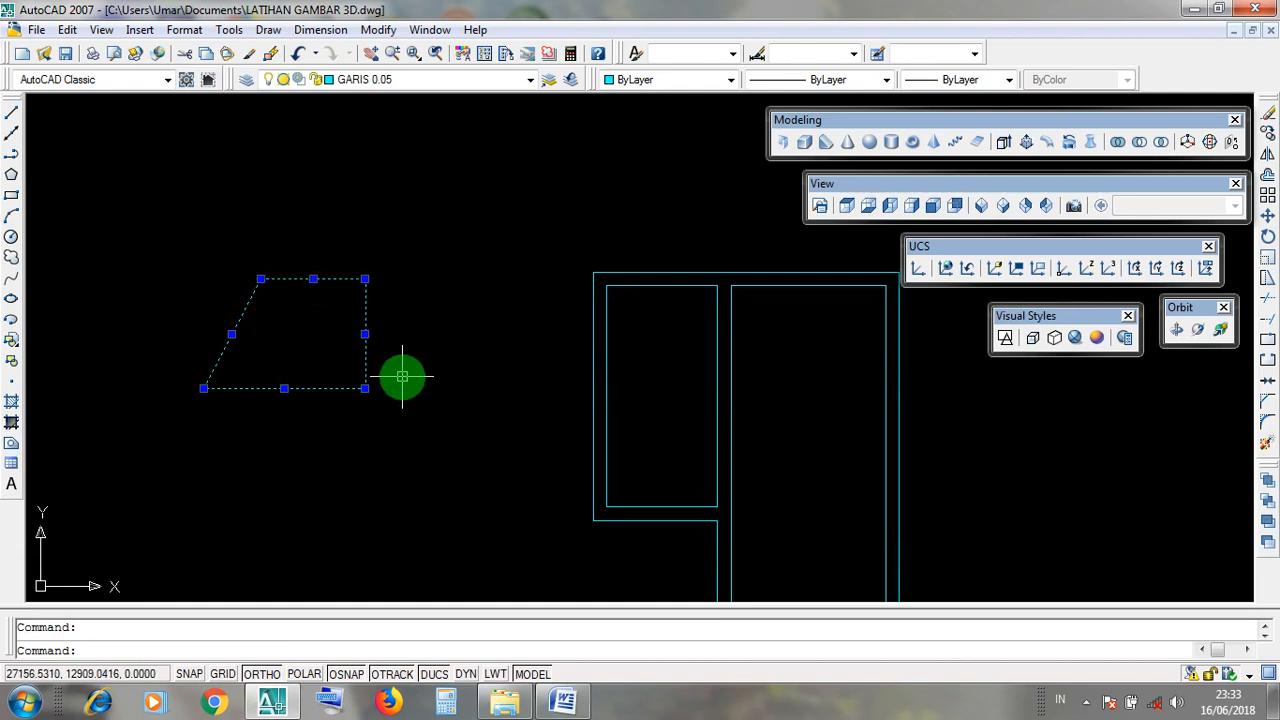
{"action": "key", "text": "Delete"}
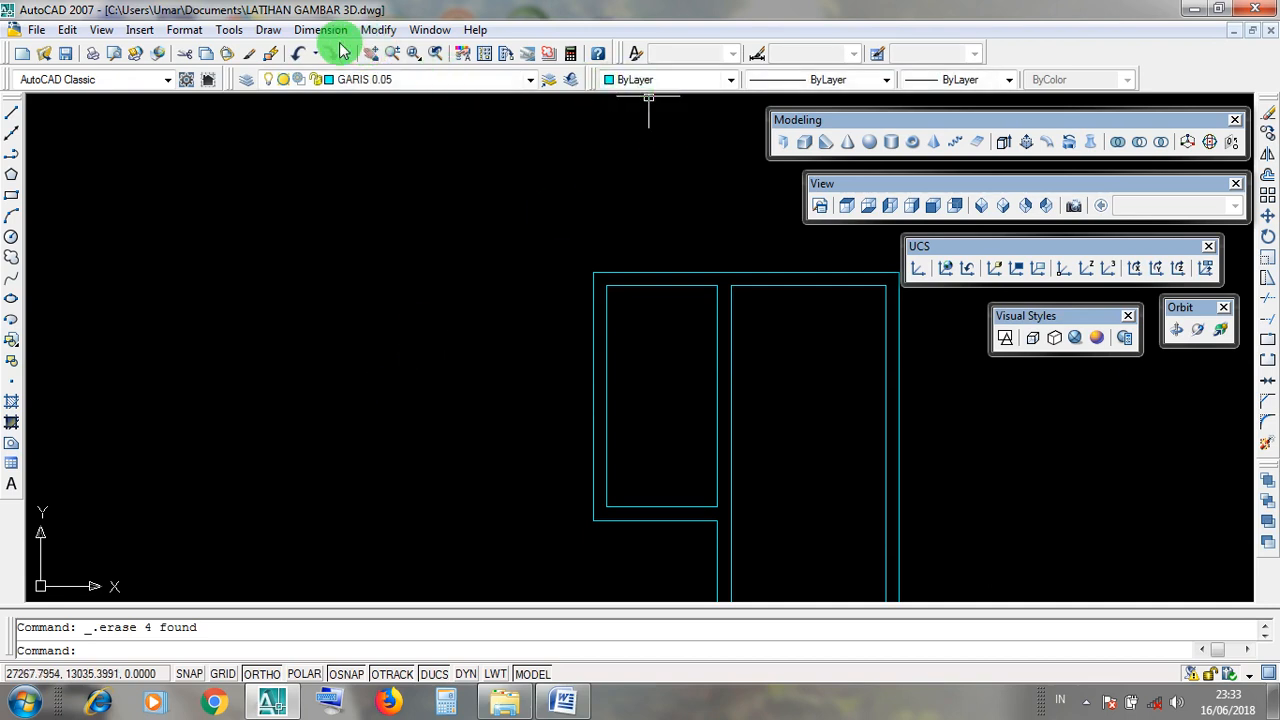
Draw a similar four-sided shape as a polyline with a top edge about 47 units long, select it and erase it.
{"action": "left_click", "coordinate": [268, 29]}
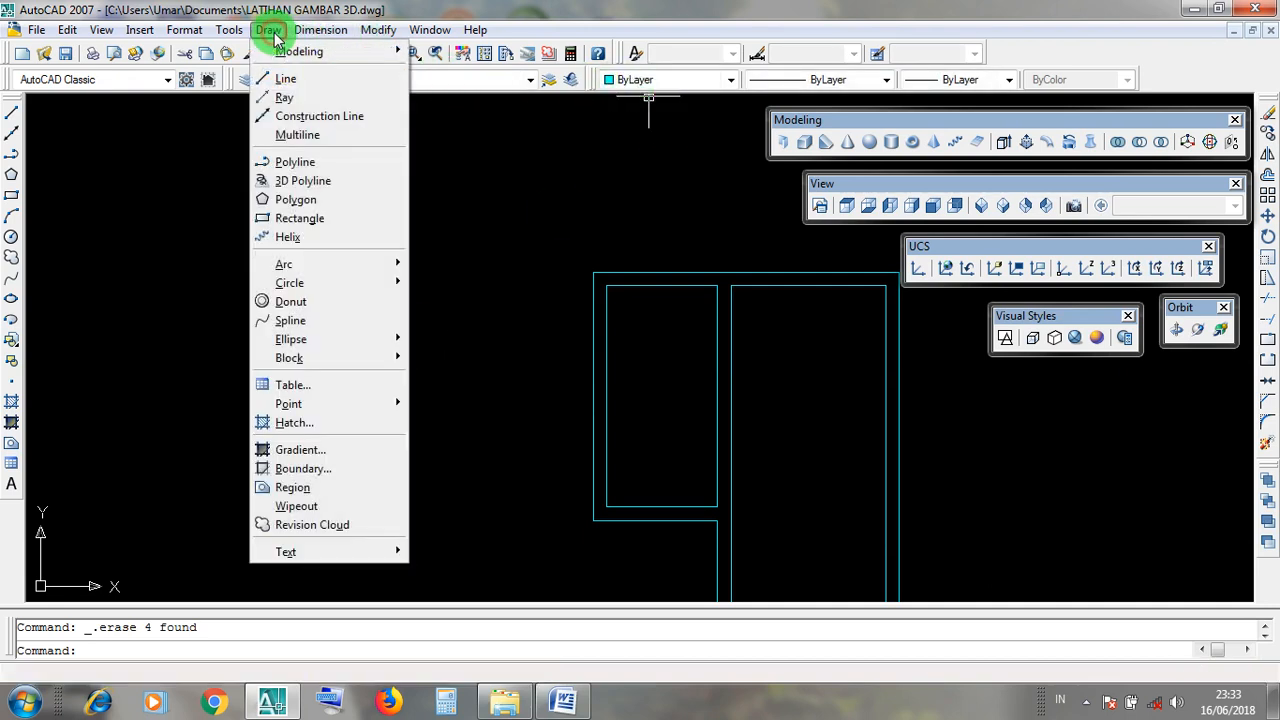
{"action": "left_click", "coordinate": [288, 170]}
{"action": "left_click", "coordinate": [297, 196]}
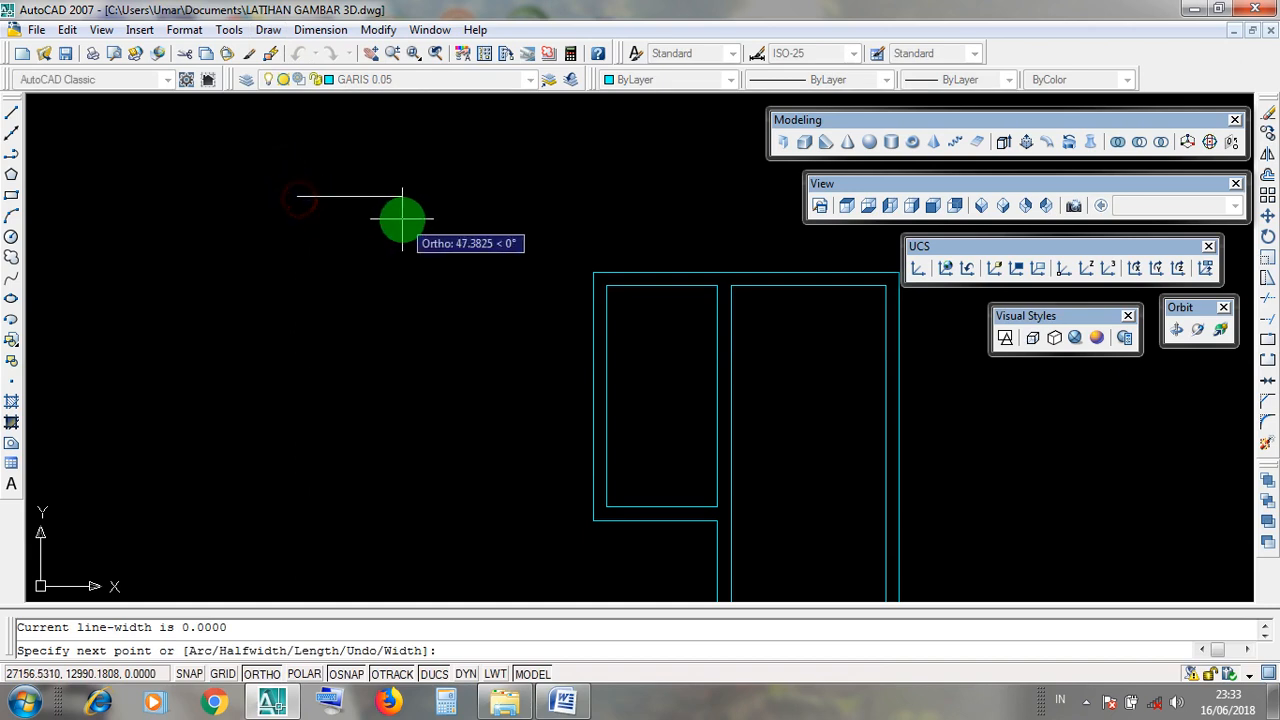
{"action": "left_click", "coordinate": [402, 196]}
{"action": "left_click", "coordinate": [402, 300]}
{"action": "left_click", "coordinate": [249, 300]}
{"action": "left_click", "coordinate": [296, 196]}
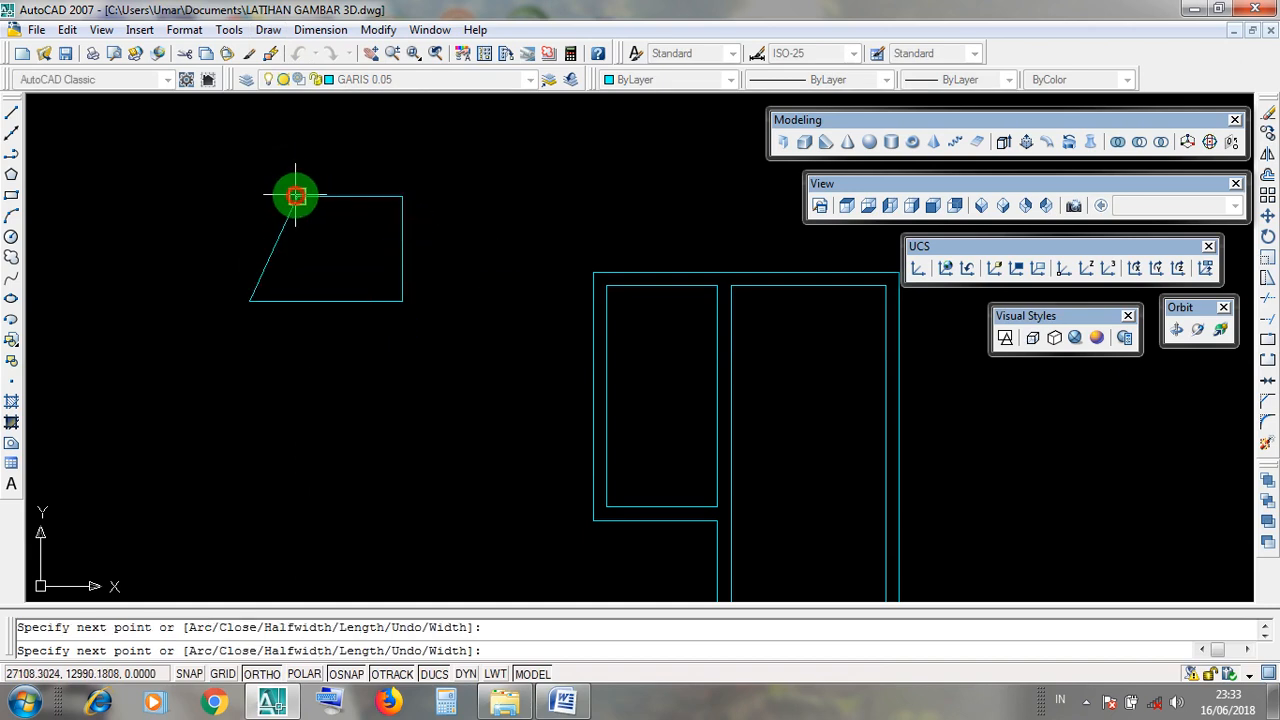
{"action": "key", "text": "Return"}
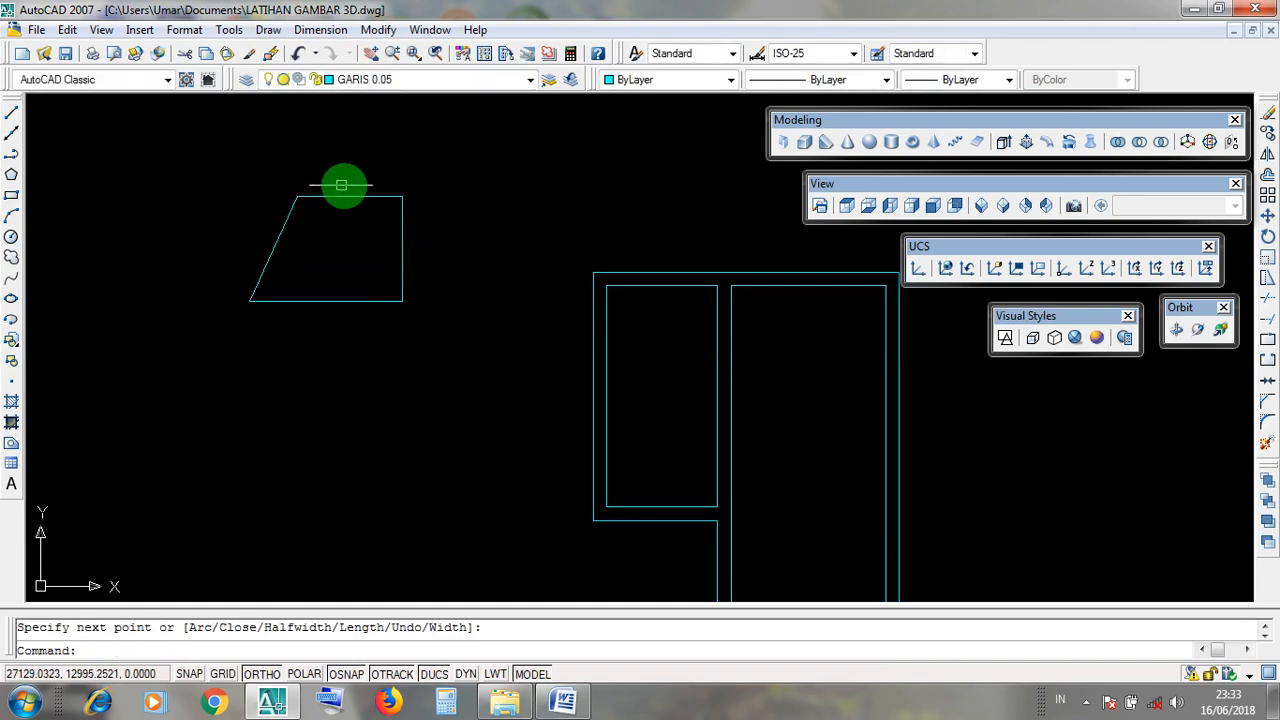
{"action": "left_click", "coordinate": [327, 300]}
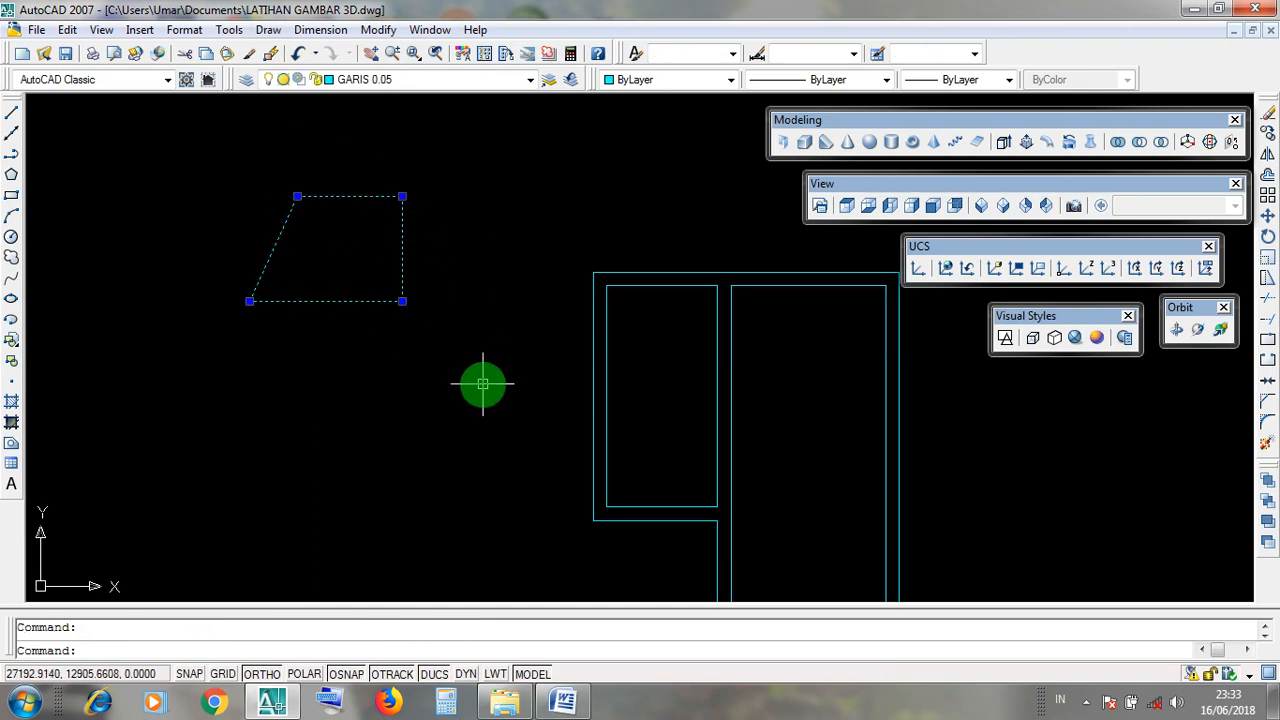
{"action": "key", "text": "Delete"}
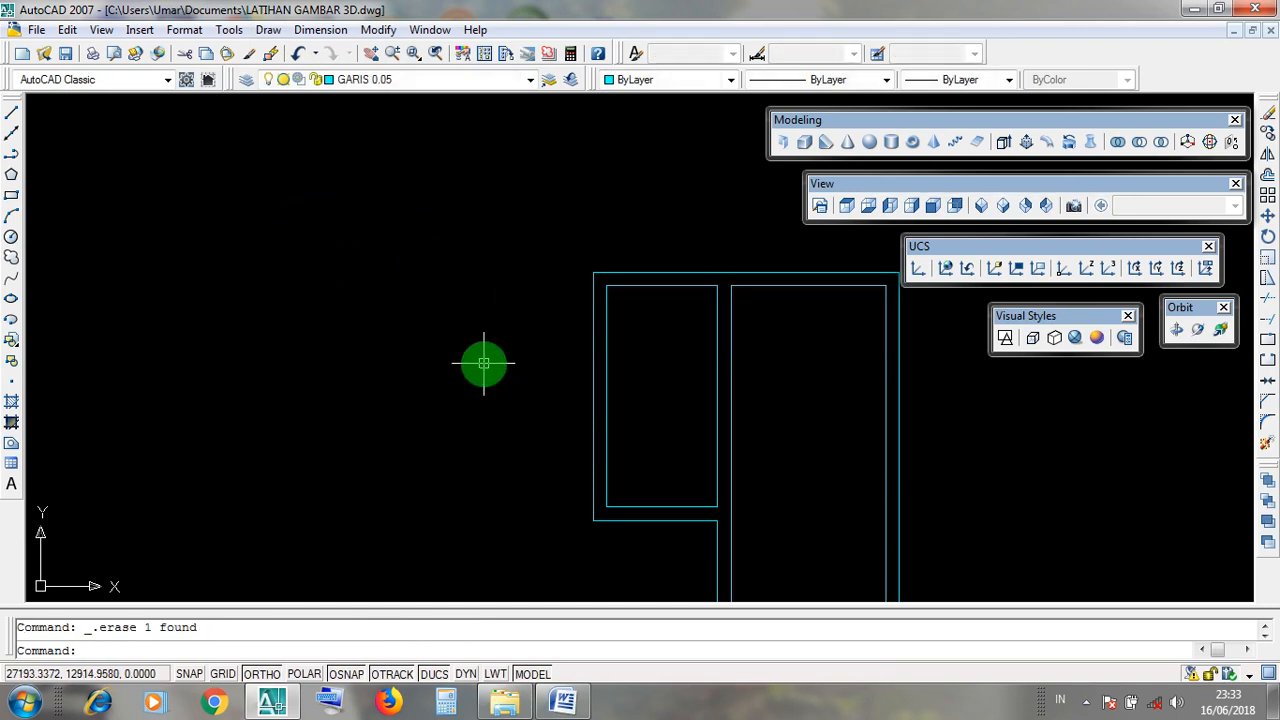
Examine the upper-right outer corner of the PINTU JENDELA drawing's frame as a starting point for tracing.
{"action": "scroll", "coordinate": [494, 369], "scroll_direction": "down", "scroll_amount": 6}
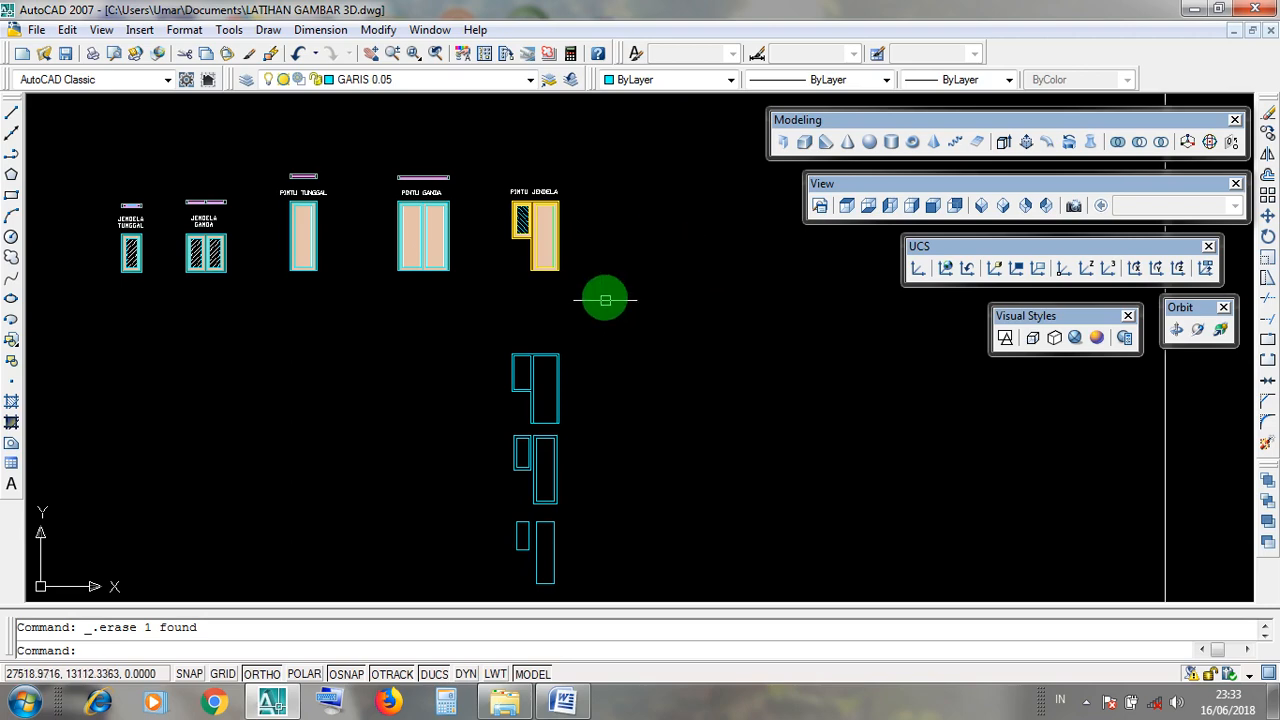
{"action": "scroll", "coordinate": [545, 202], "scroll_direction": "up", "scroll_amount": 5}
{"action": "scroll", "coordinate": [551, 199], "scroll_direction": "up", "scroll_amount": 4}
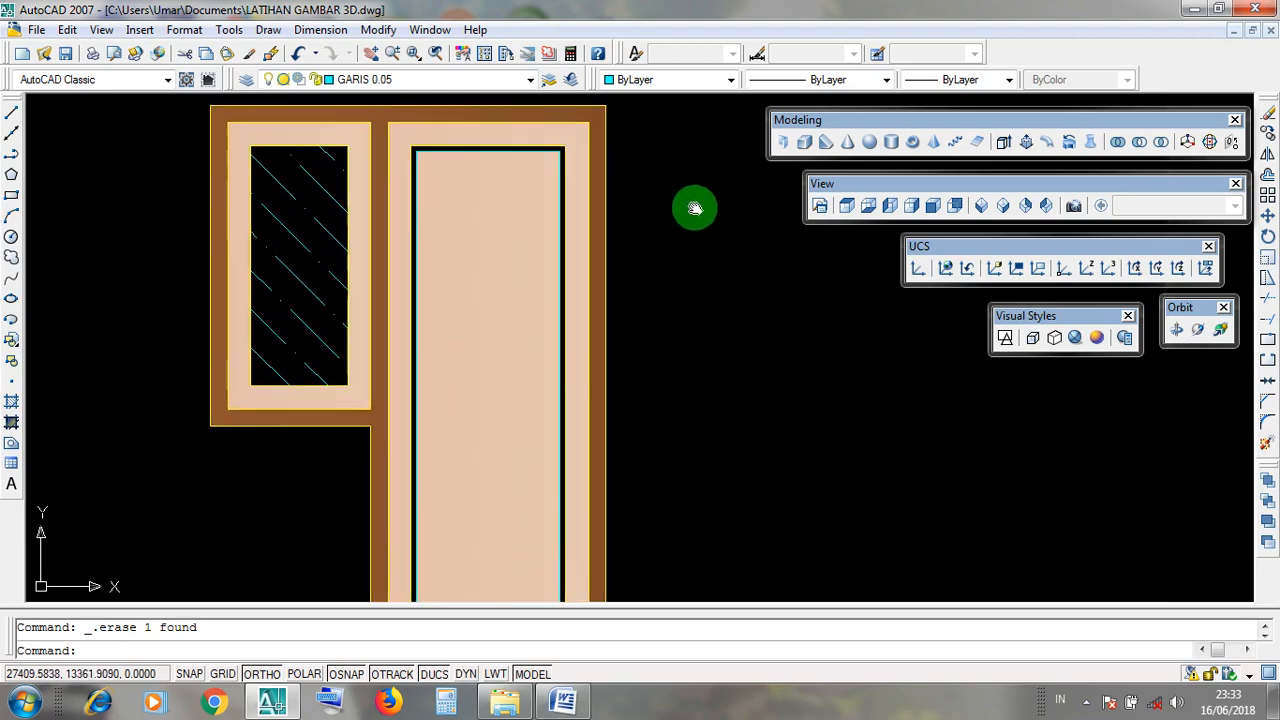
{"action": "scroll", "coordinate": [688, 240], "scroll_direction": "down", "scroll_amount": 3}
{"action": "scroll", "coordinate": [637, 165], "scroll_direction": "up", "scroll_amount": 5}
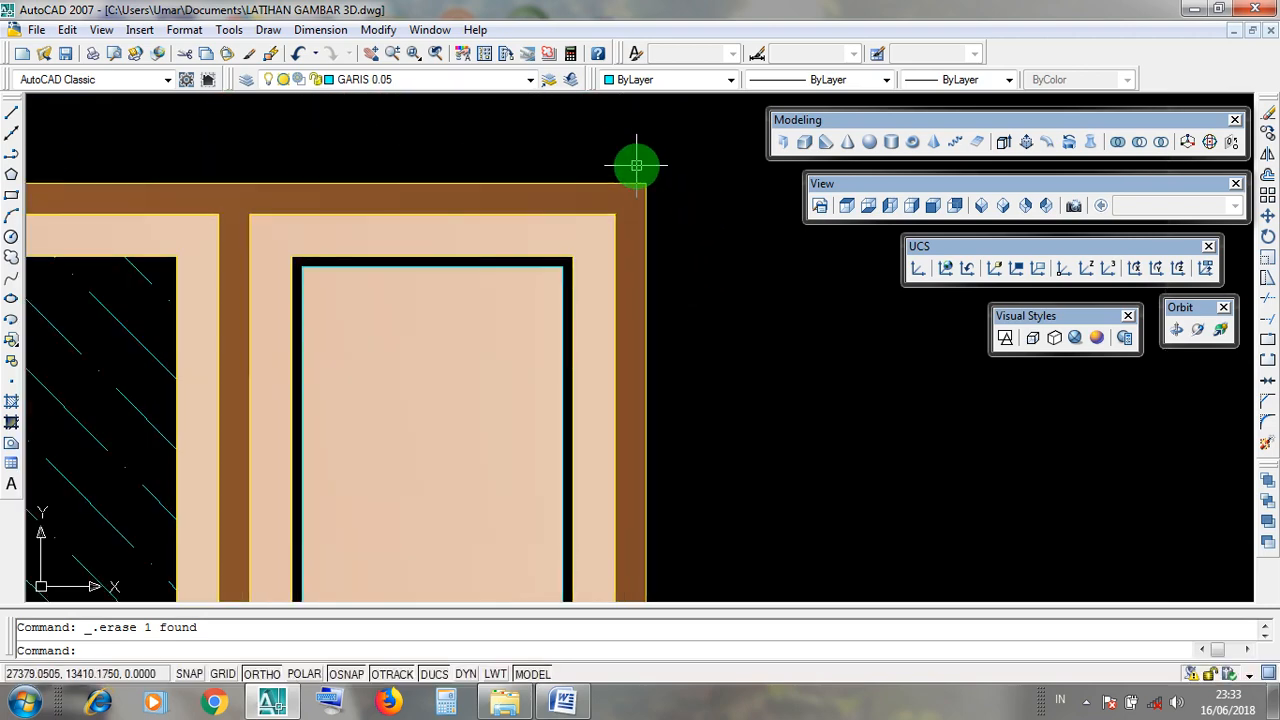
{"action": "scroll", "coordinate": [662, 214], "scroll_direction": "down", "scroll_amount": 6}
{"action": "scroll", "coordinate": [662, 214], "scroll_direction": "up", "scroll_amount": 6}
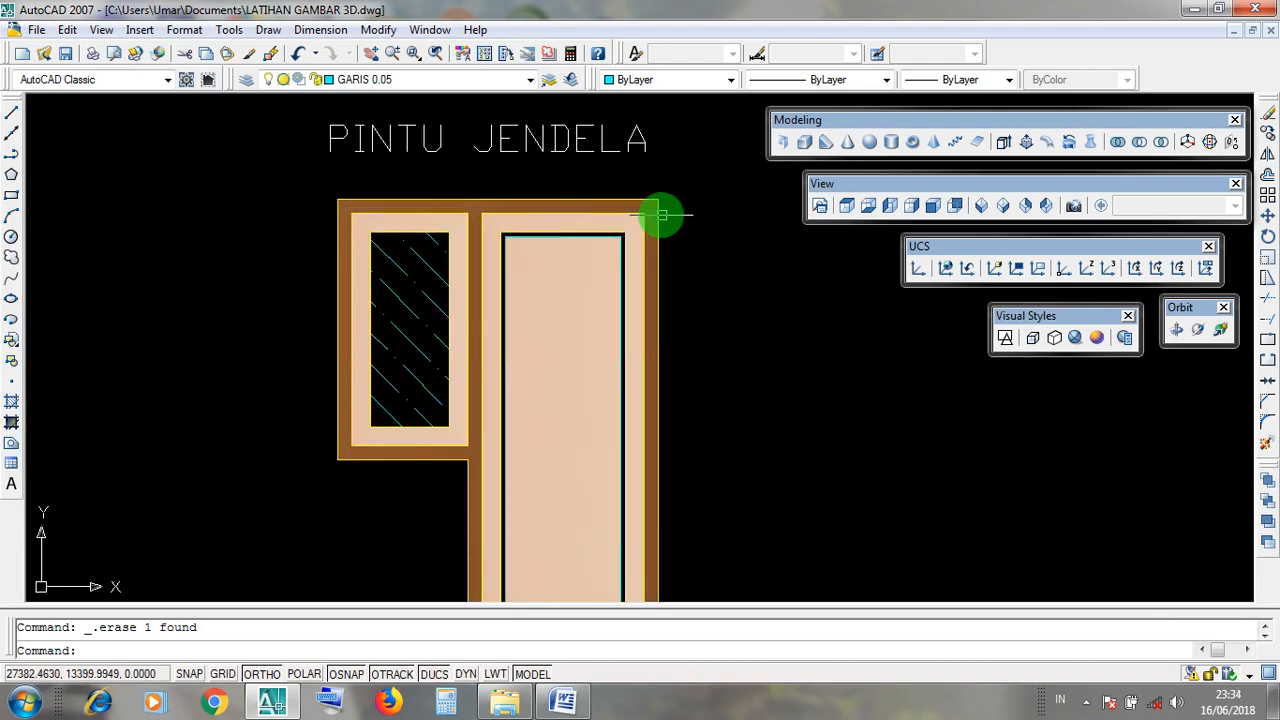
{"action": "scroll", "coordinate": [662, 214], "scroll_direction": "up", "scroll_amount": 5}
{"action": "left_click", "coordinate": [664, 192]}
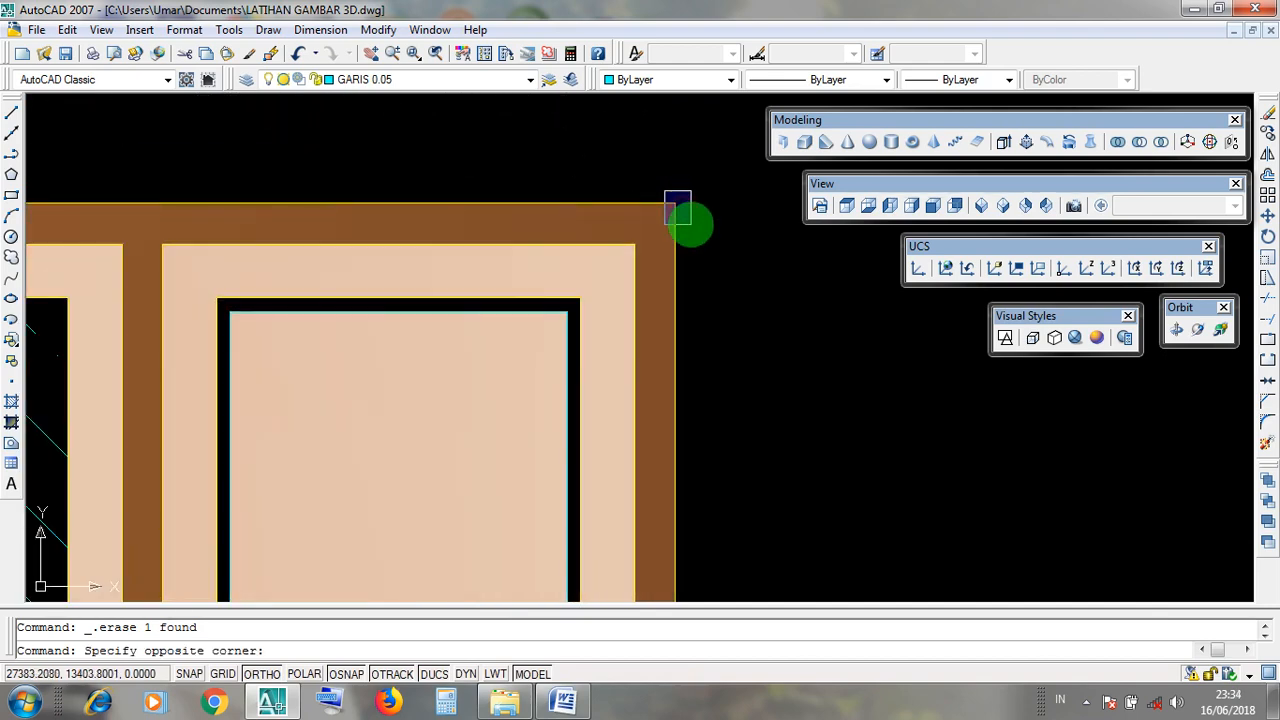
{"action": "scroll", "coordinate": [680, 215], "scroll_direction": "down", "scroll_amount": 4}
{"action": "left_click", "coordinate": [666, 203]}
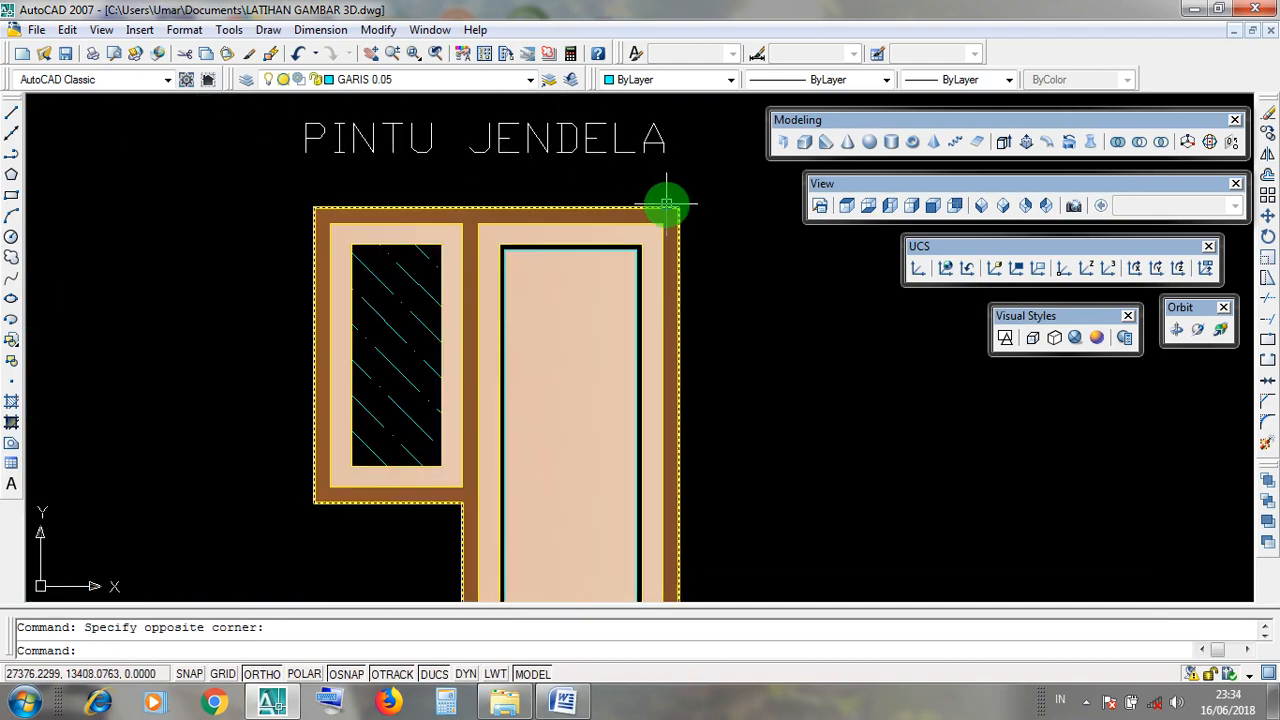
{"action": "scroll", "coordinate": [666, 203], "scroll_direction": "up", "scroll_amount": 2}
{"action": "scroll", "coordinate": [677, 195], "scroll_direction": "down", "scroll_amount": 4}
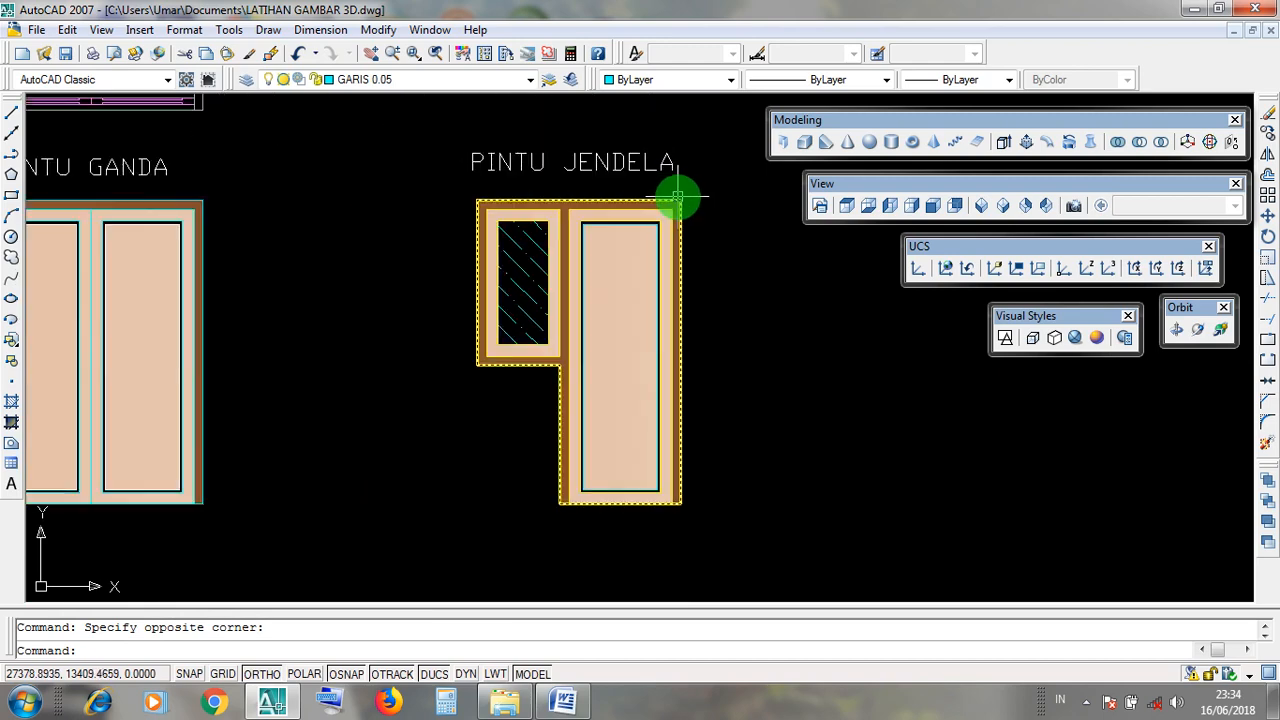
{"action": "scroll", "coordinate": [677, 195], "scroll_direction": "up", "scroll_amount": 3}
{"action": "left_click", "coordinate": [675, 194]}
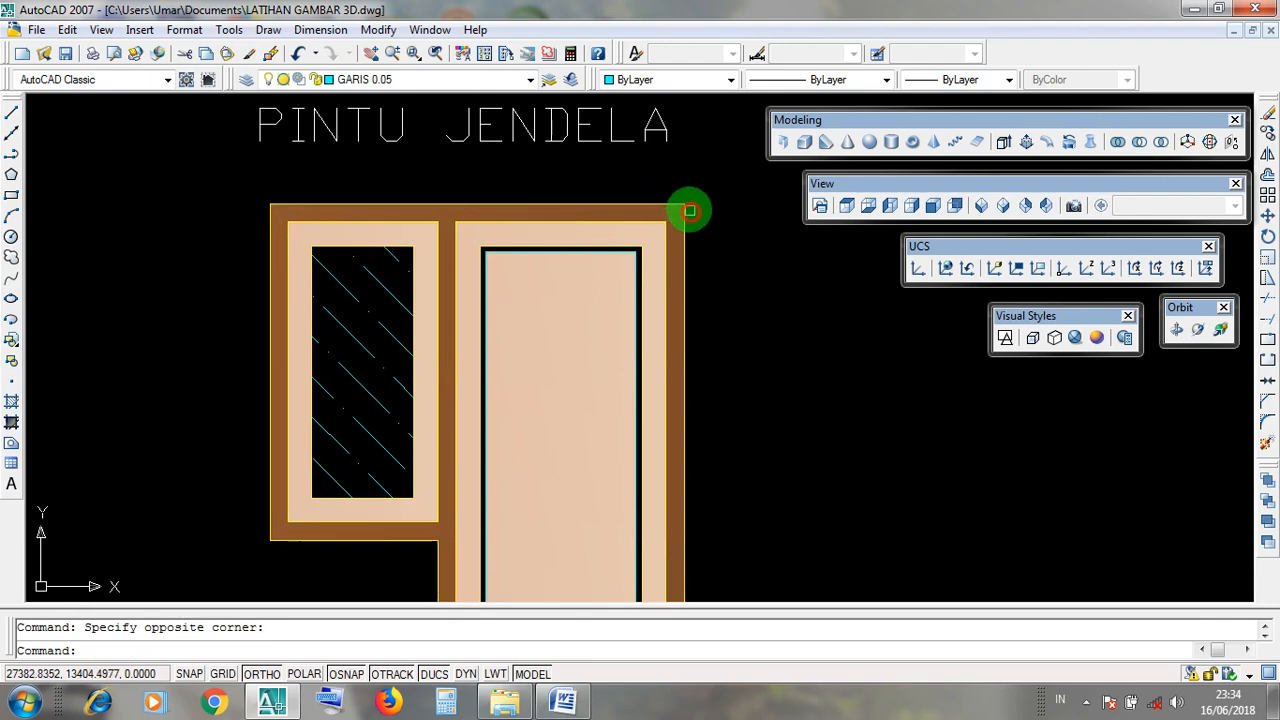
{"action": "left_click", "coordinate": [686, 207]}
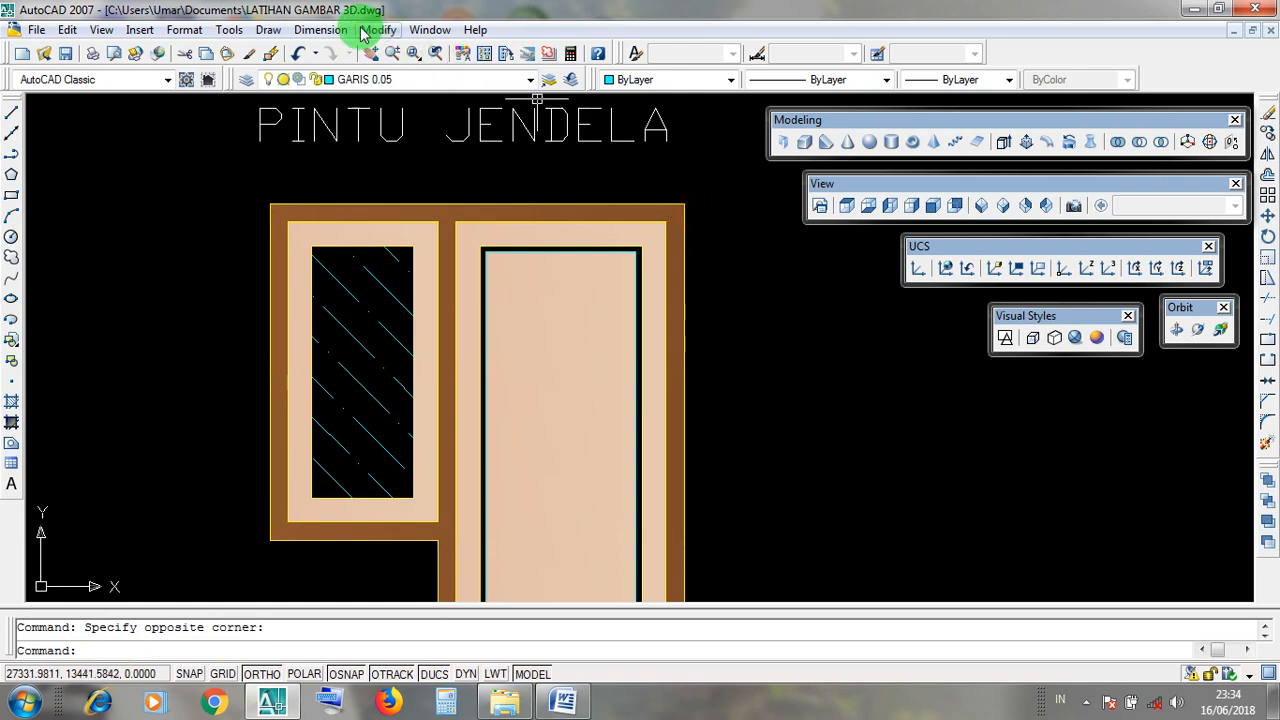
Start a polyline at the upper-right outer corner of the PINTU JENDELA frame.
{"action": "left_click", "coordinate": [268, 30]}
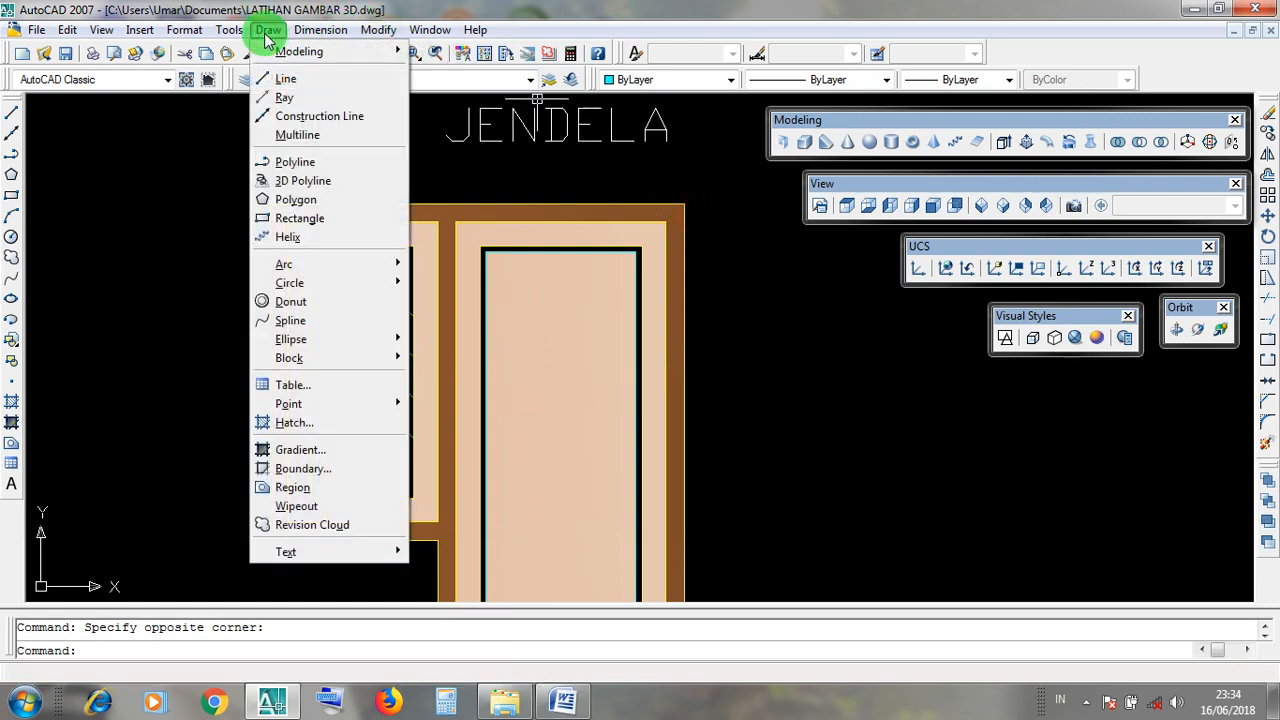
{"action": "left_click", "coordinate": [268, 30]}
{"action": "left_click", "coordinate": [268, 30]}
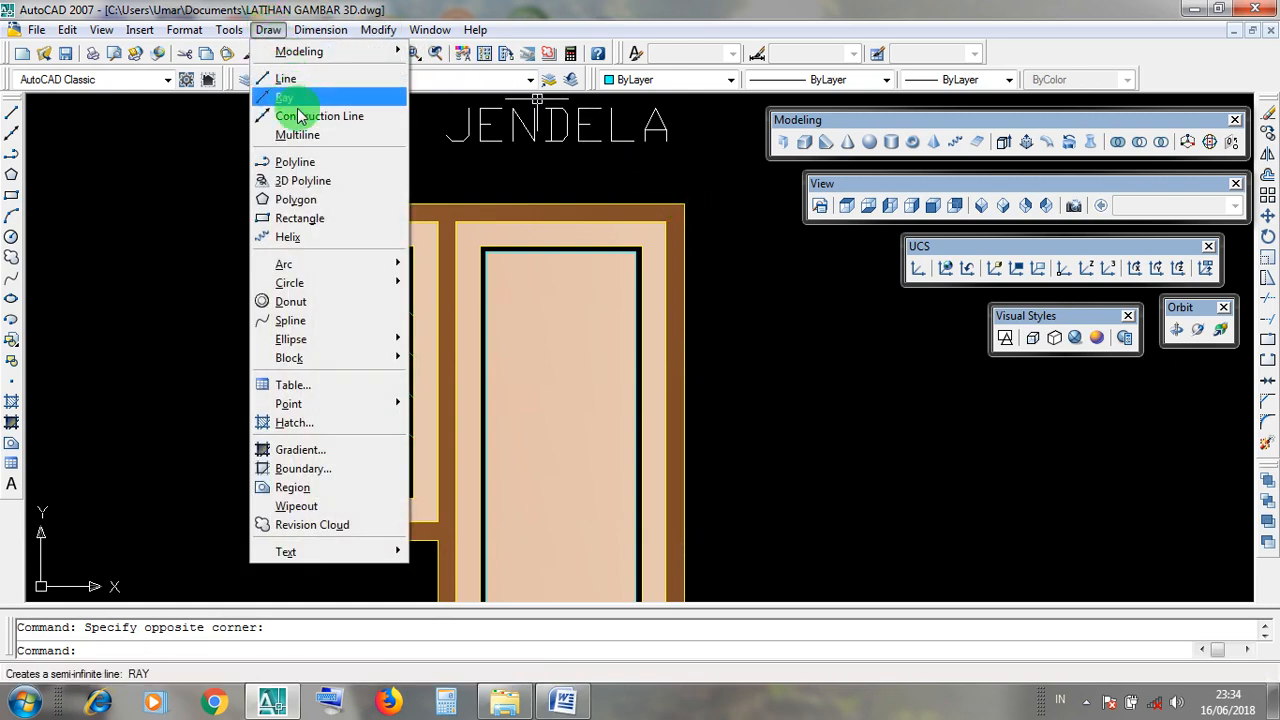
{"action": "left_click", "coordinate": [340, 166]}
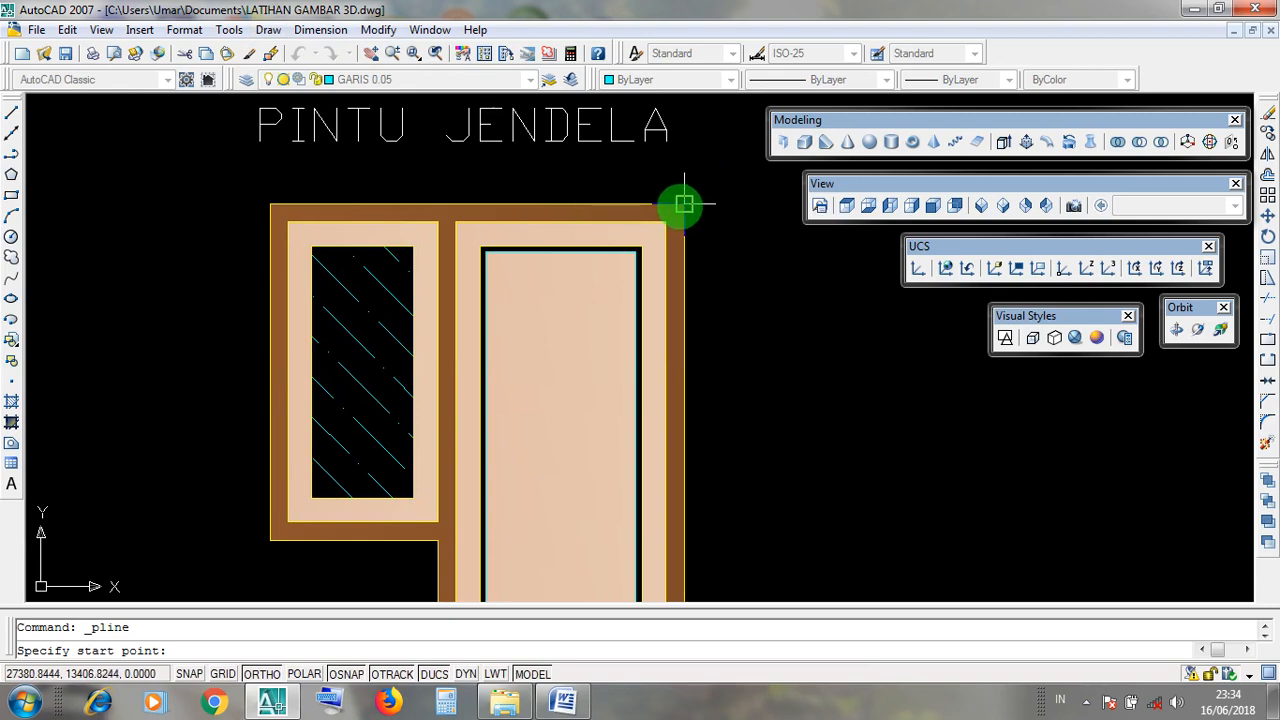
{"action": "left_click", "coordinate": [684, 204]}
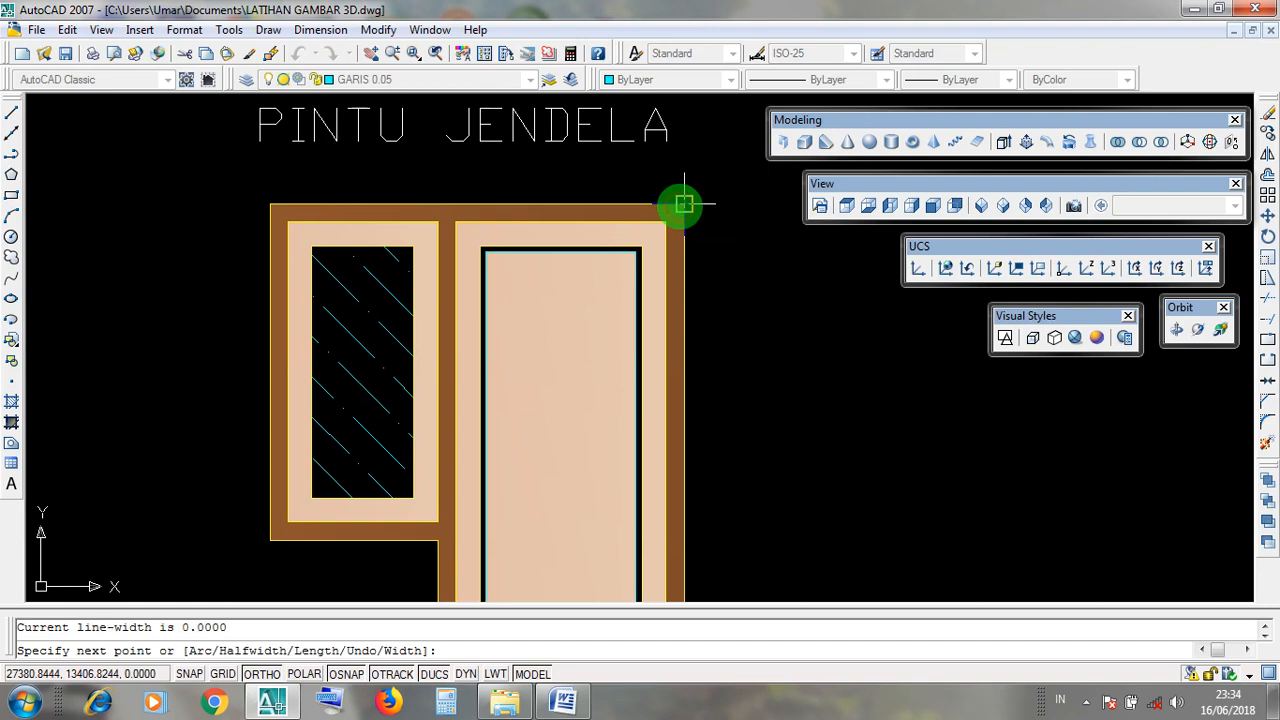
Trace the top edge and the window part of the PINTU JENDELA outer frame with a polyline, ending where it meets the door frame.
{"action": "left_click", "coordinate": [270, 204]}
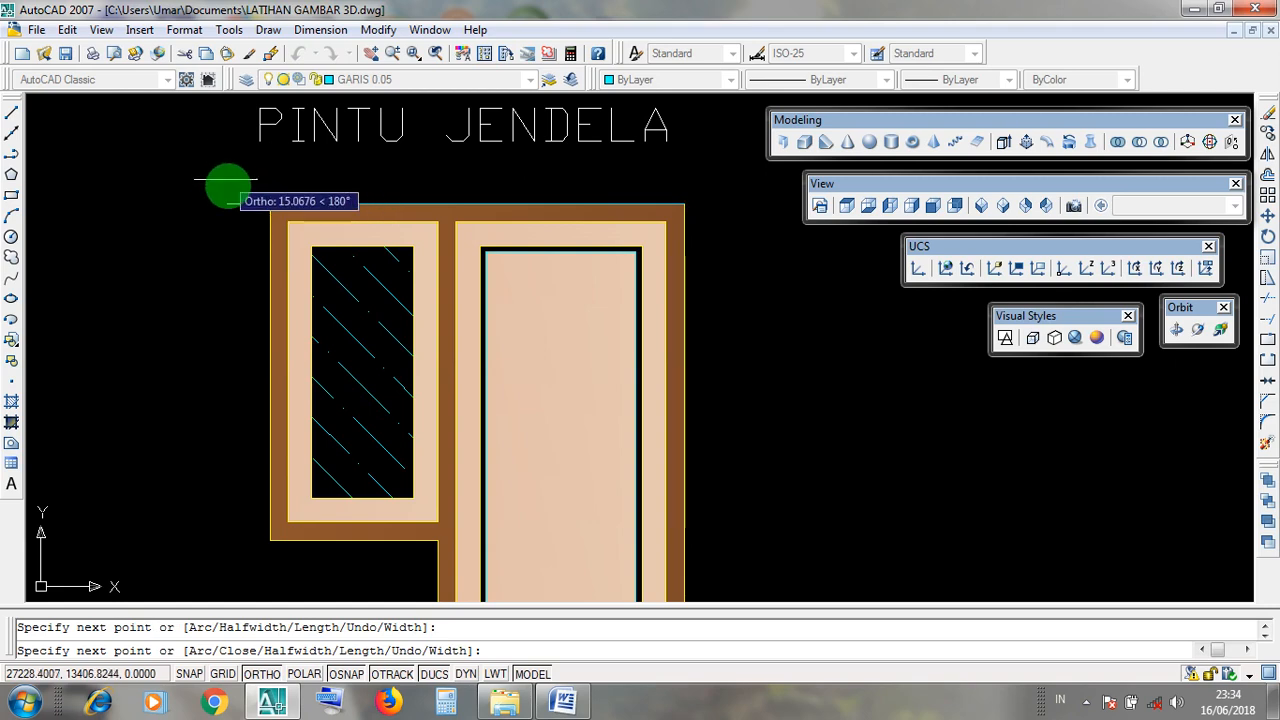
{"action": "middle_click_drag", "start_coordinate": [251, 240], "coordinate": [266, 189]}
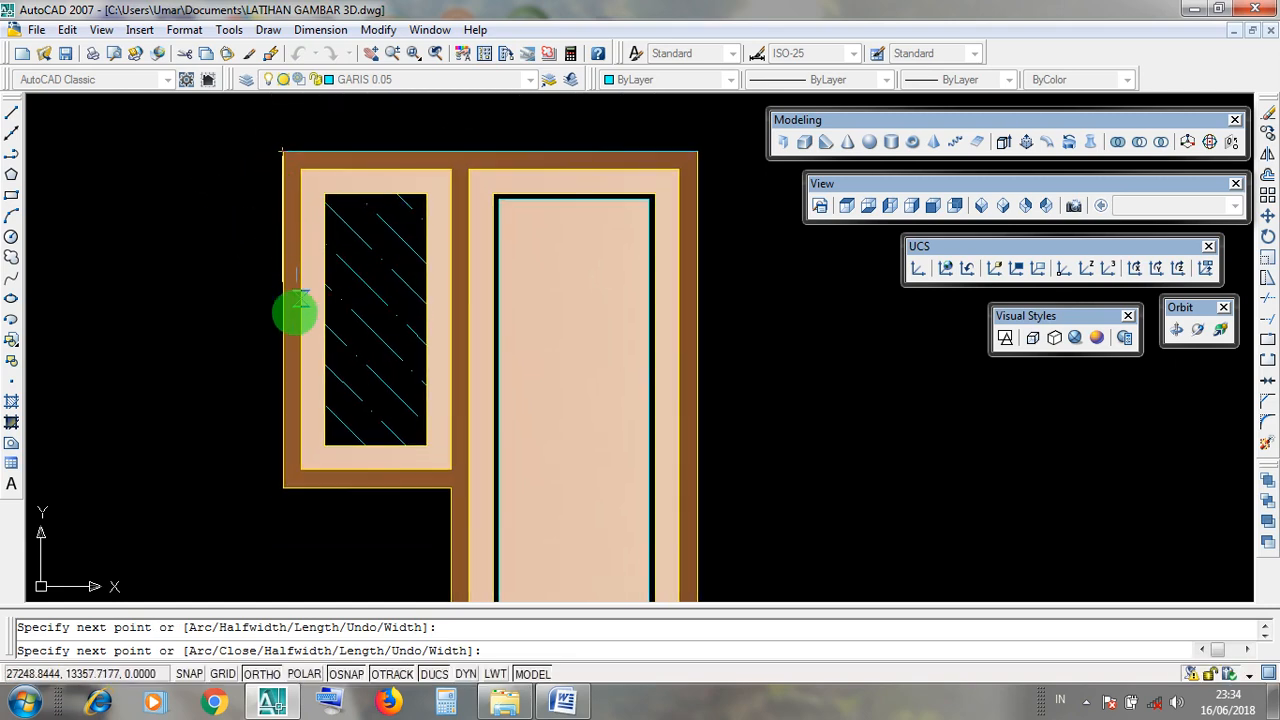
{"action": "left_click", "coordinate": [282, 488]}
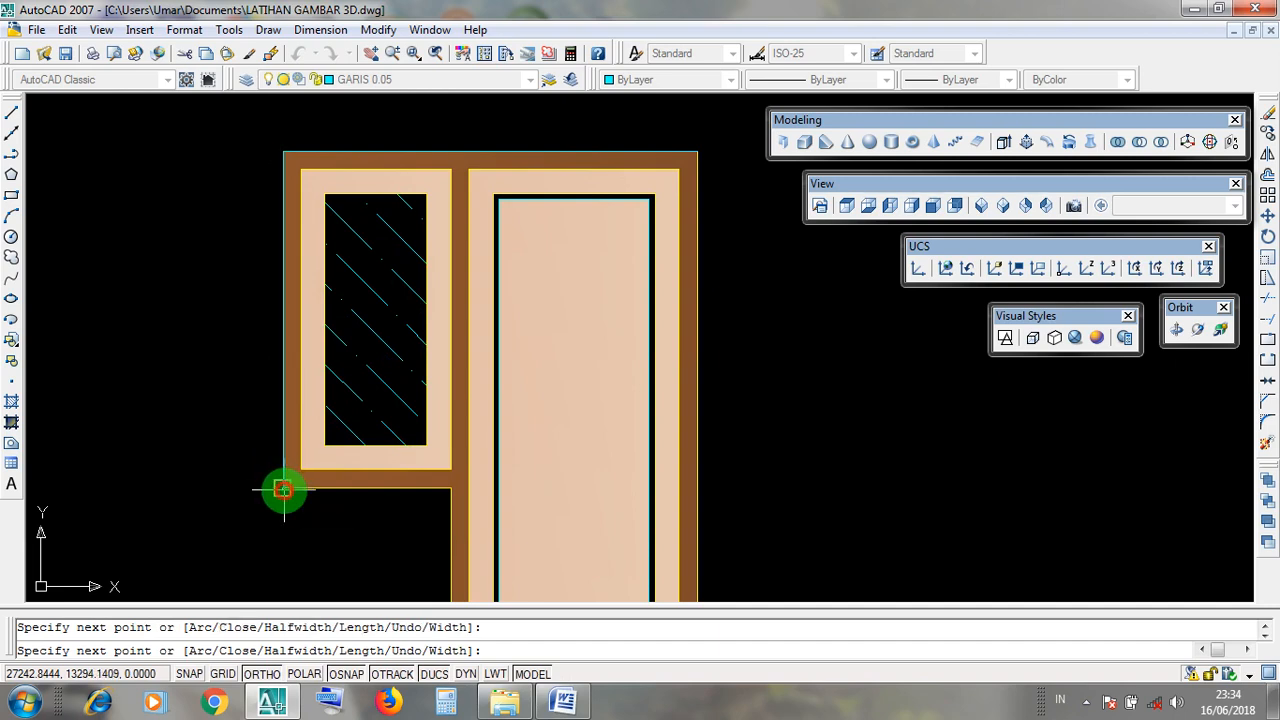
{"action": "left_click", "coordinate": [450, 488]}
Continue the polyline down the door frame, along its base and up the far side to the starting corner, and finish the outline.
{"action": "scroll", "coordinate": [449, 486], "scroll_direction": "down", "scroll_amount": 4}
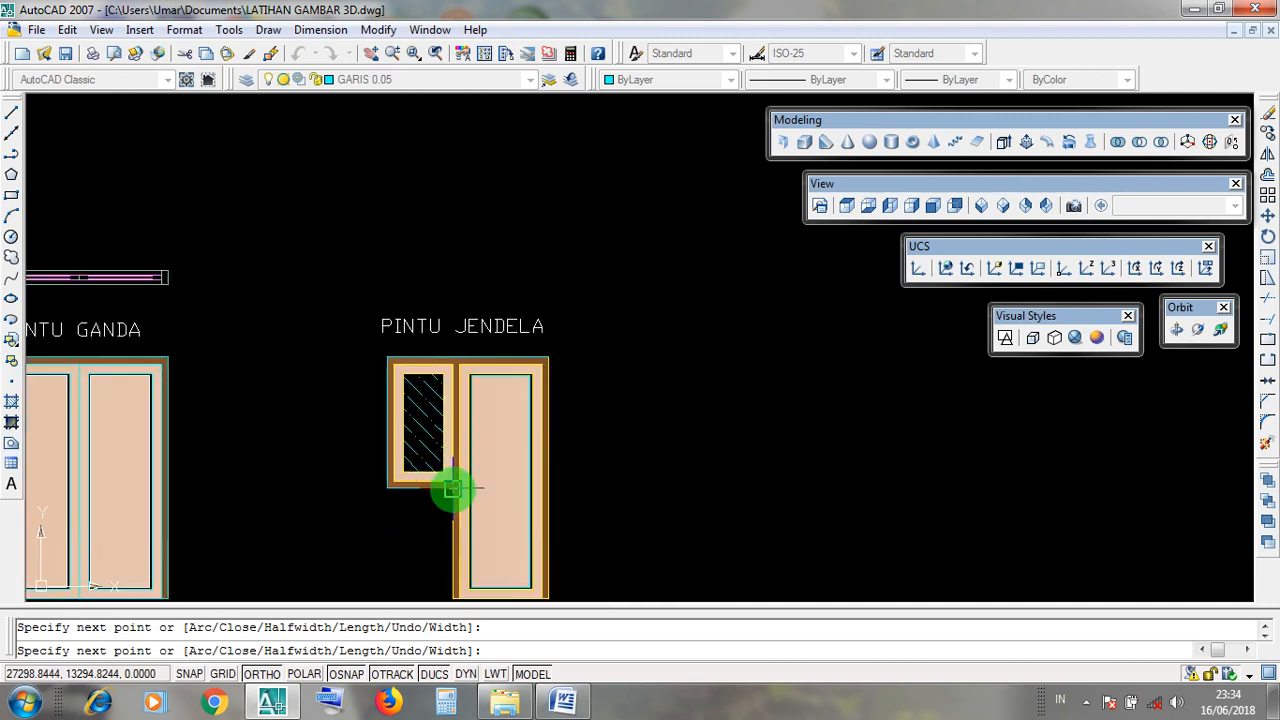
{"action": "scroll", "coordinate": [451, 386], "scroll_direction": "up", "scroll_amount": 2}
{"action": "scroll", "coordinate": [449, 500], "scroll_direction": "up", "scroll_amount": 3}
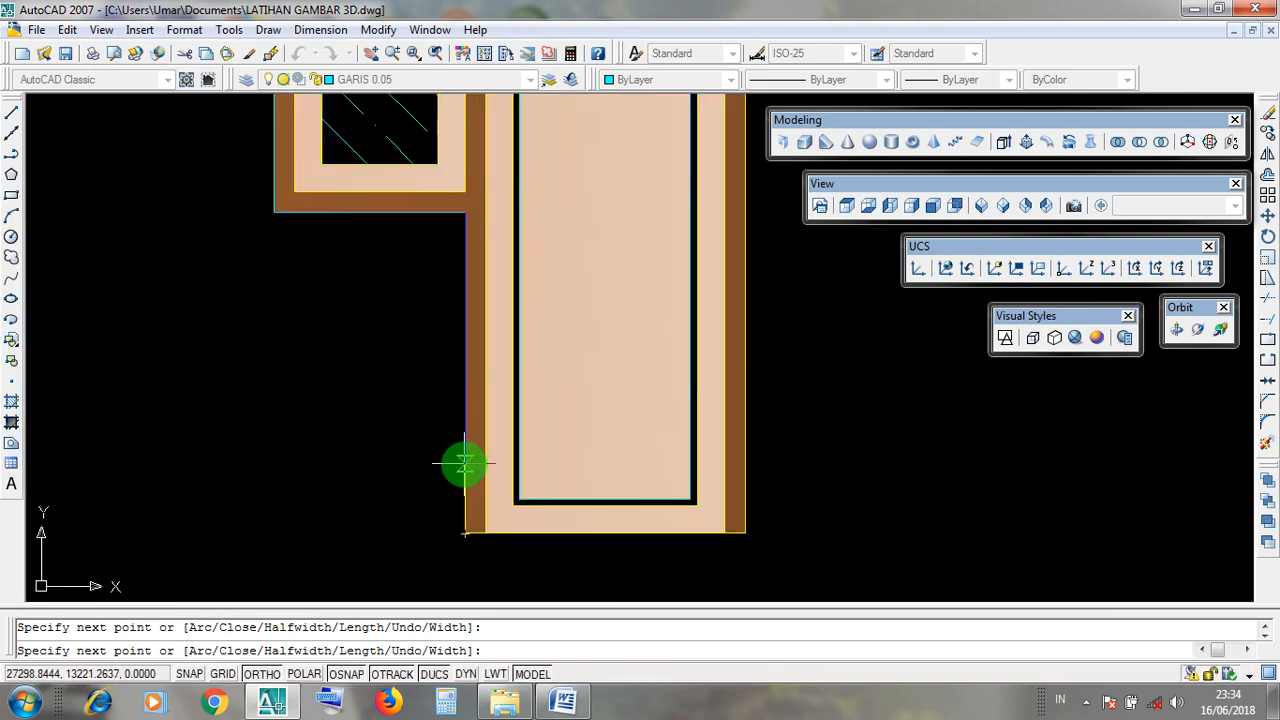
{"action": "left_click", "coordinate": [465, 534]}
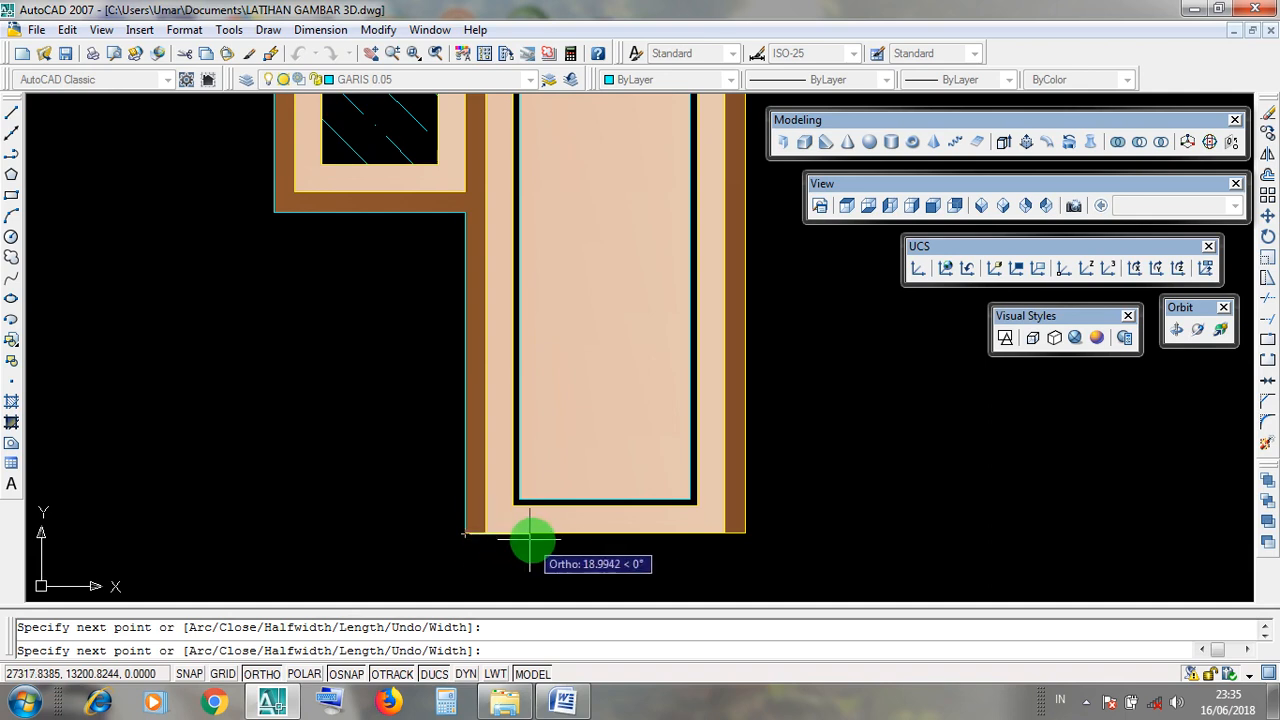
{"action": "left_click", "coordinate": [745, 534]}
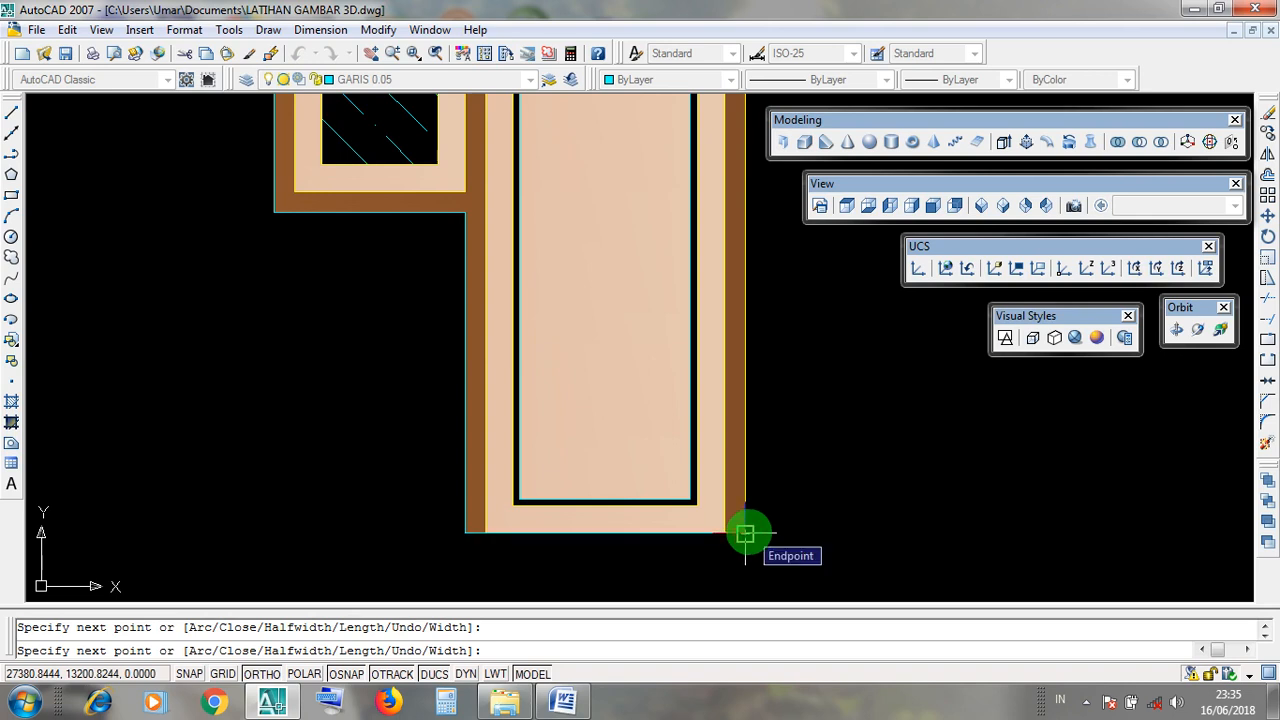
{"action": "scroll", "coordinate": [745, 534], "scroll_direction": "down", "scroll_amount": 2}
{"action": "middle_click_drag", "start_coordinate": [766, 329], "coordinate": [758, 427]}
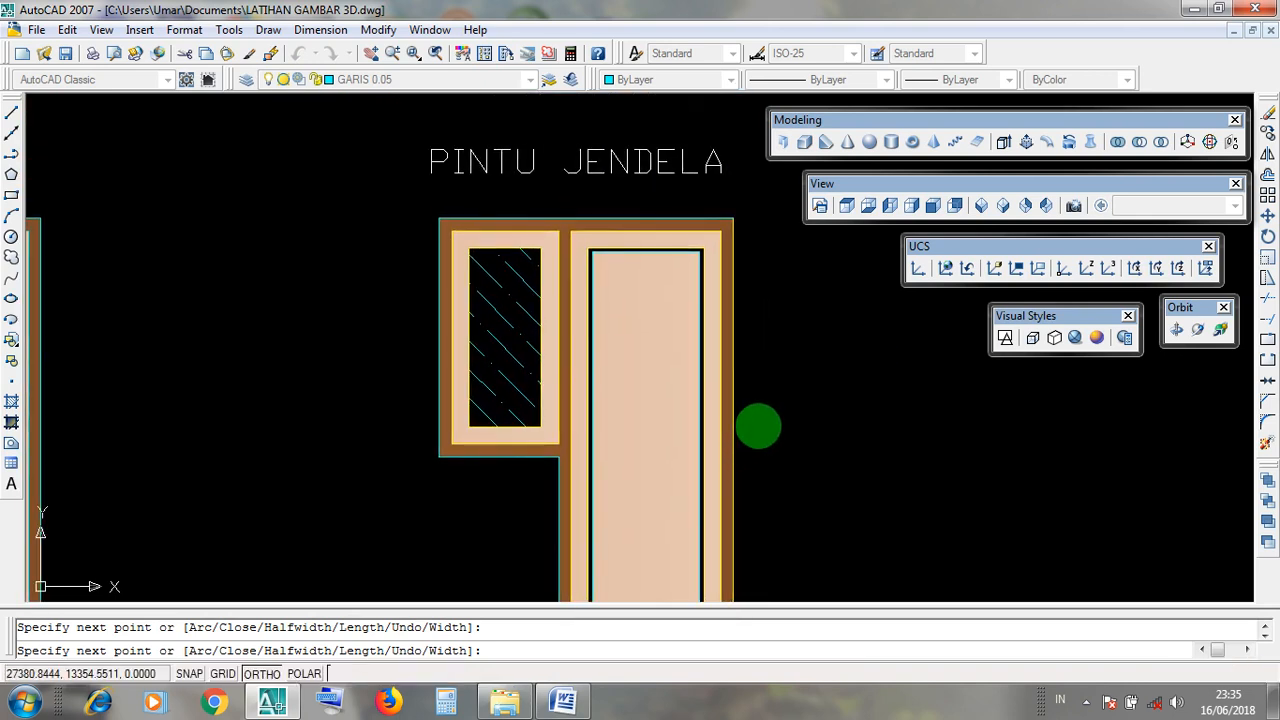
{"action": "left_click", "coordinate": [734, 217]}
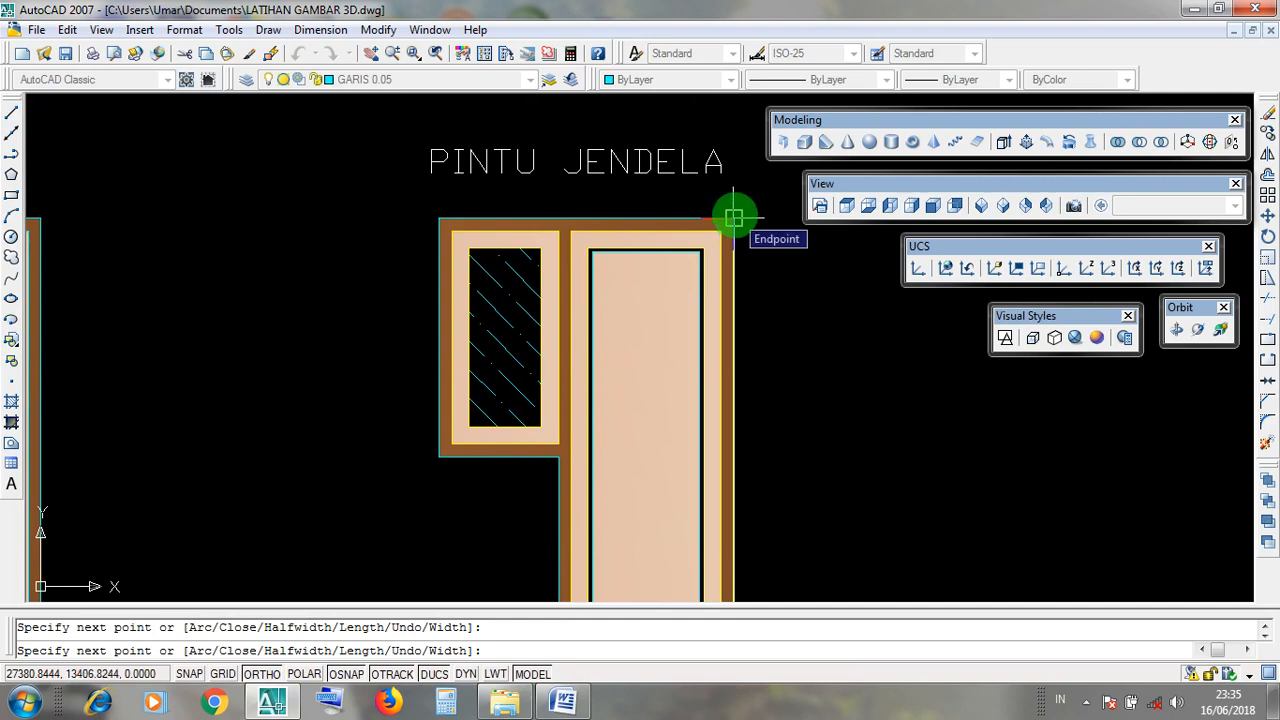
{"action": "left_click", "coordinate": [734, 217]}
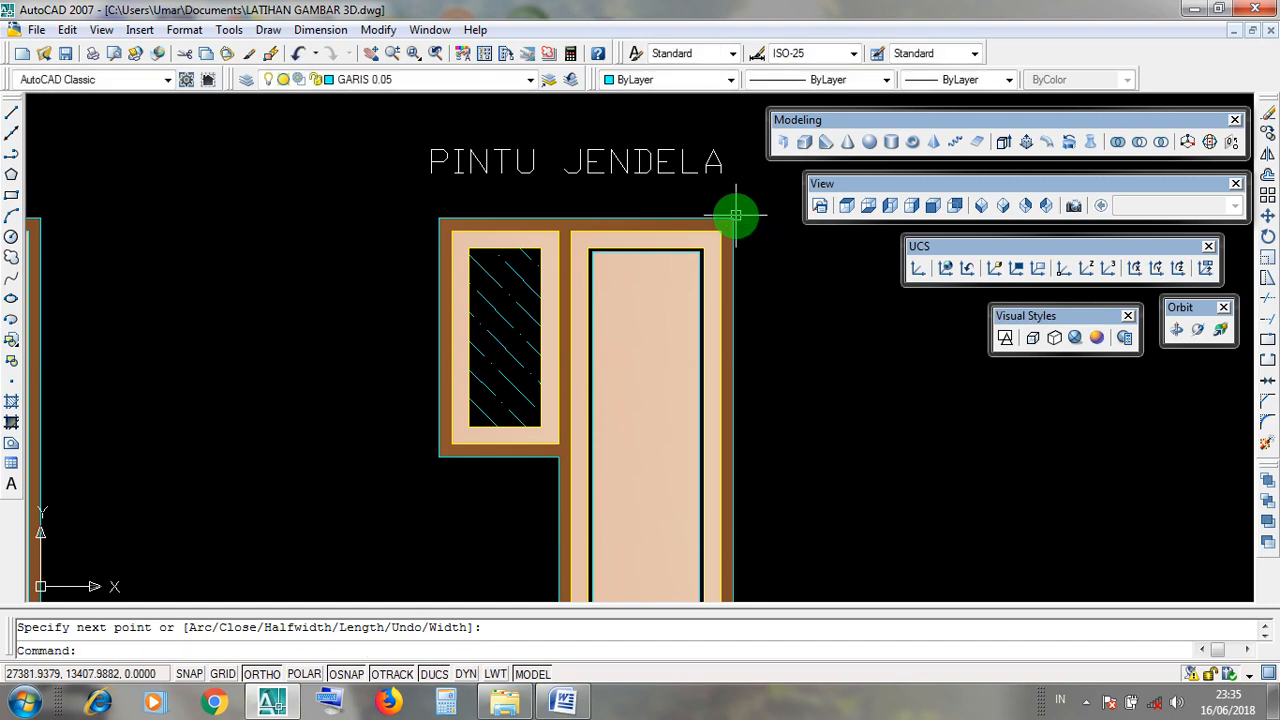
{"action": "scroll", "coordinate": [722, 218], "scroll_direction": "up", "scroll_amount": 3}
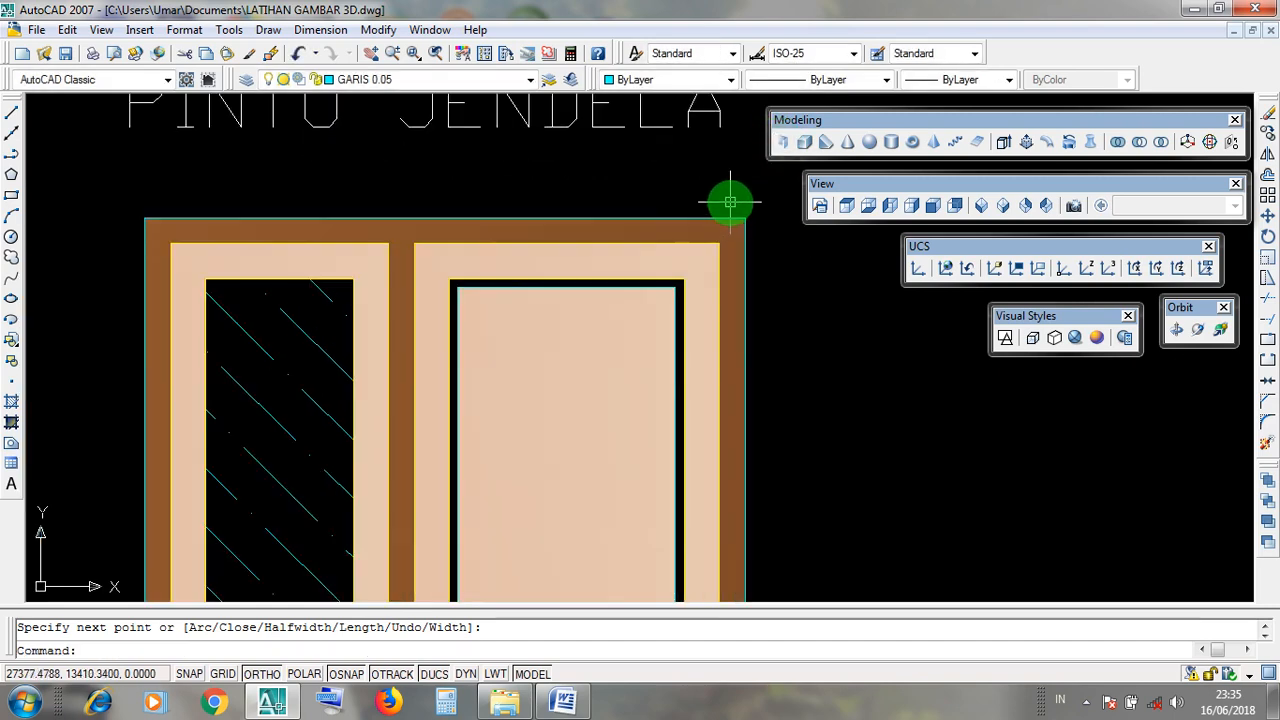
{"action": "left_click", "coordinate": [729, 203]}
{"action": "left_click", "coordinate": [766, 240]}
{"action": "left_click", "coordinate": [746, 203]}
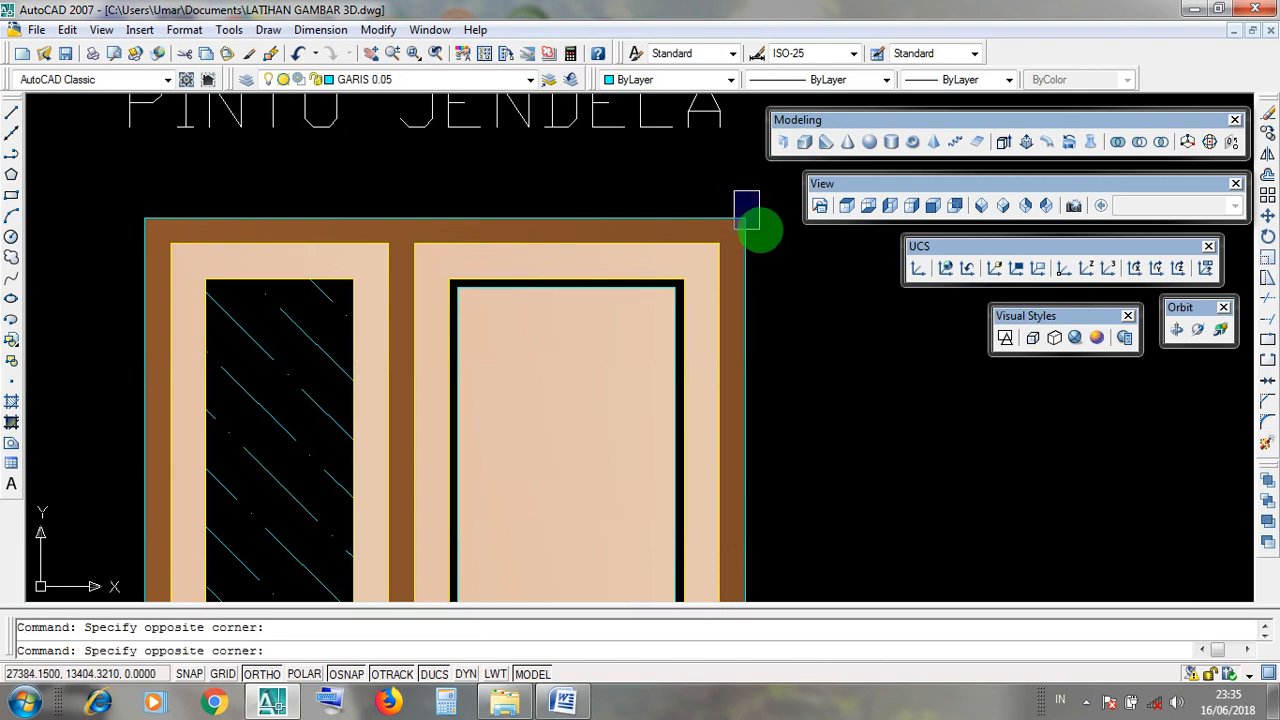
{"action": "left_click", "coordinate": [731, 198]}
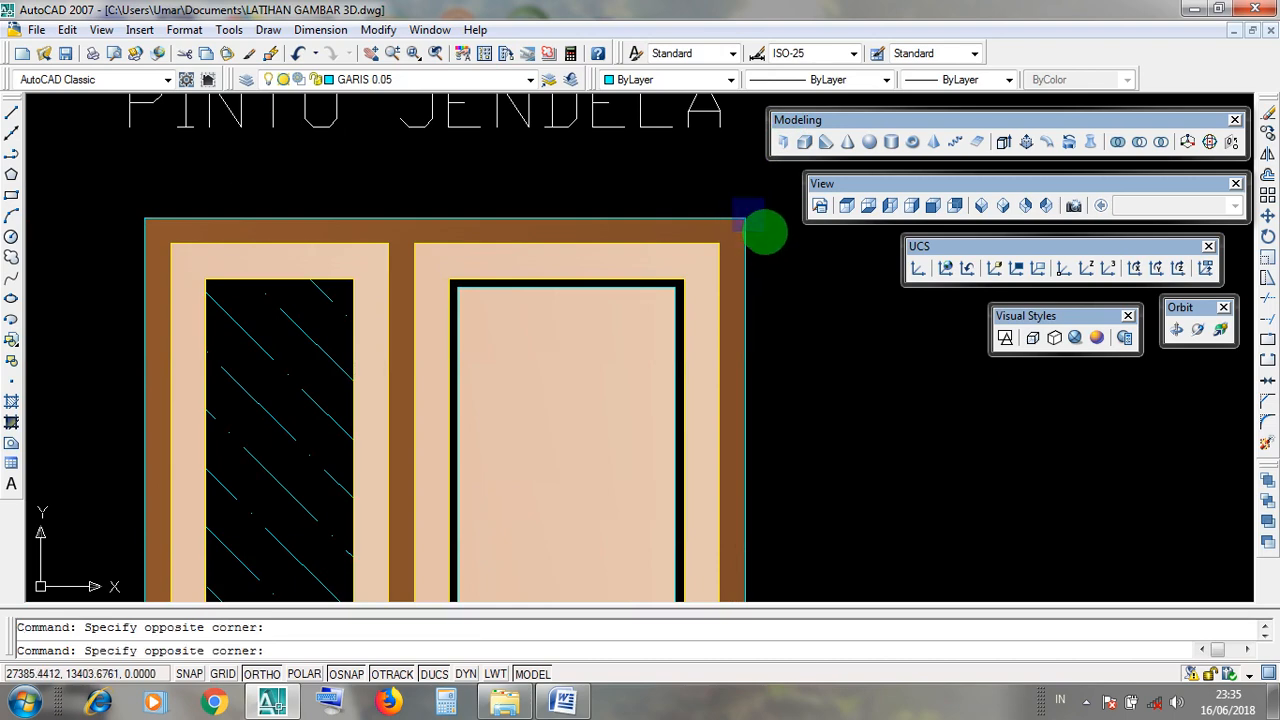
{"action": "left_click", "coordinate": [735, 203]}
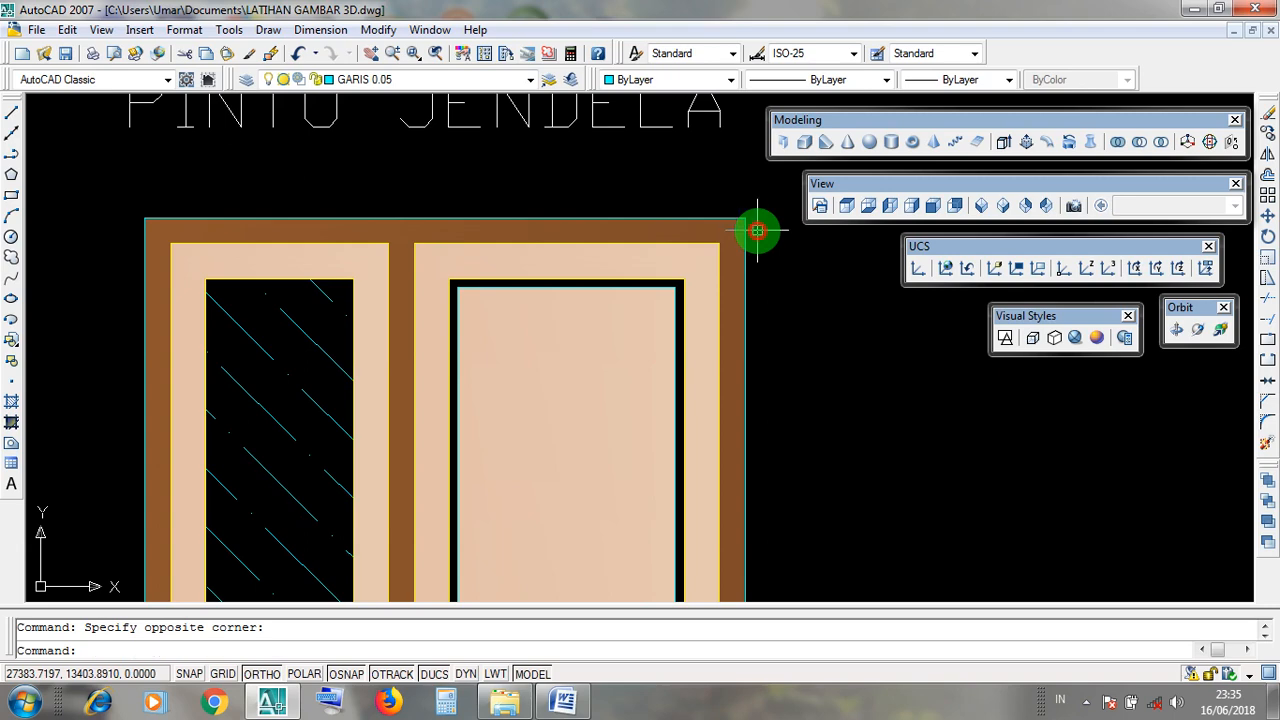
{"action": "left_click", "coordinate": [747, 218]}
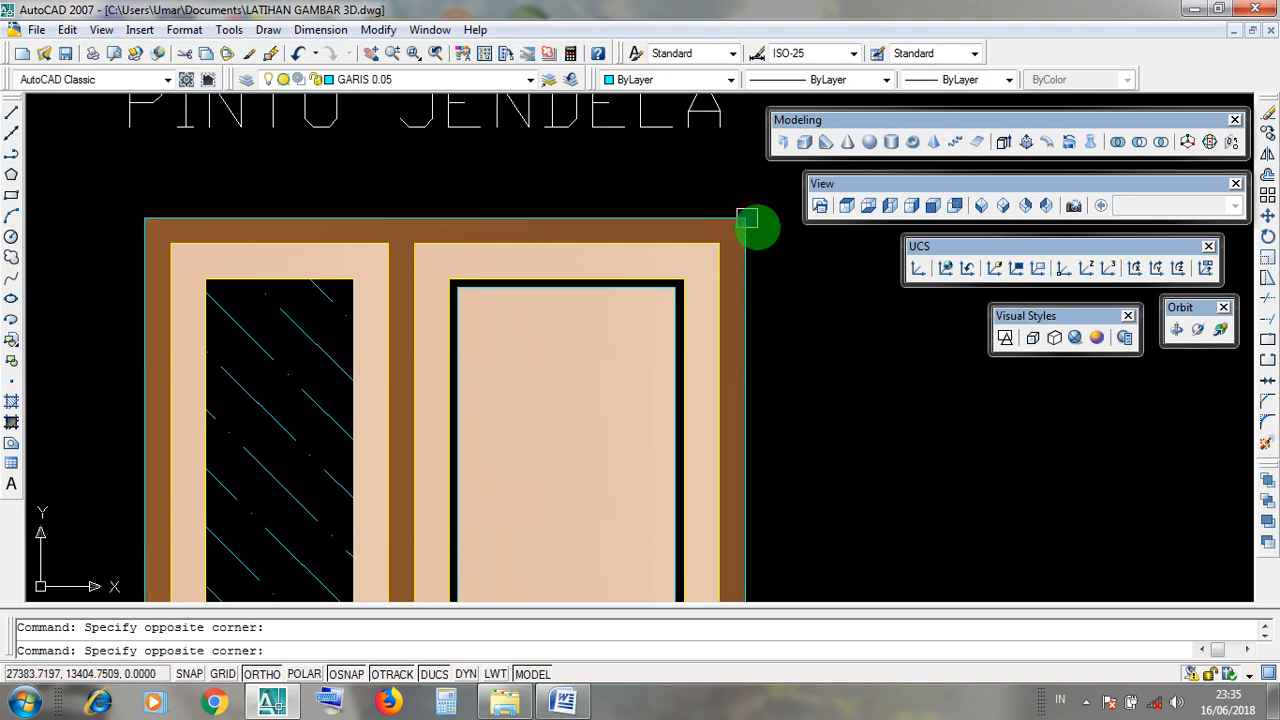
{"action": "left_click", "coordinate": [757, 227]}
{"action": "left_click", "coordinate": [132, 205]}
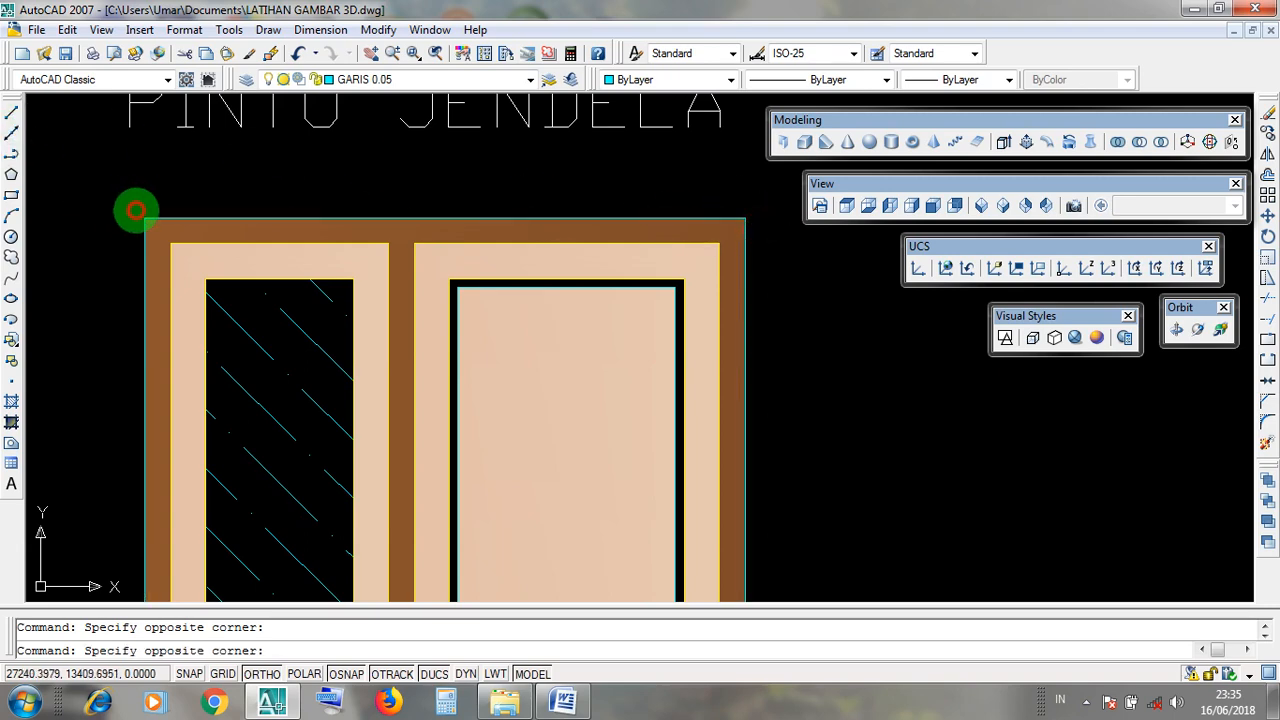
{"action": "left_click", "coordinate": [151, 228]}
{"action": "scroll", "coordinate": [724, 290], "scroll_direction": "down", "scroll_amount": 1}
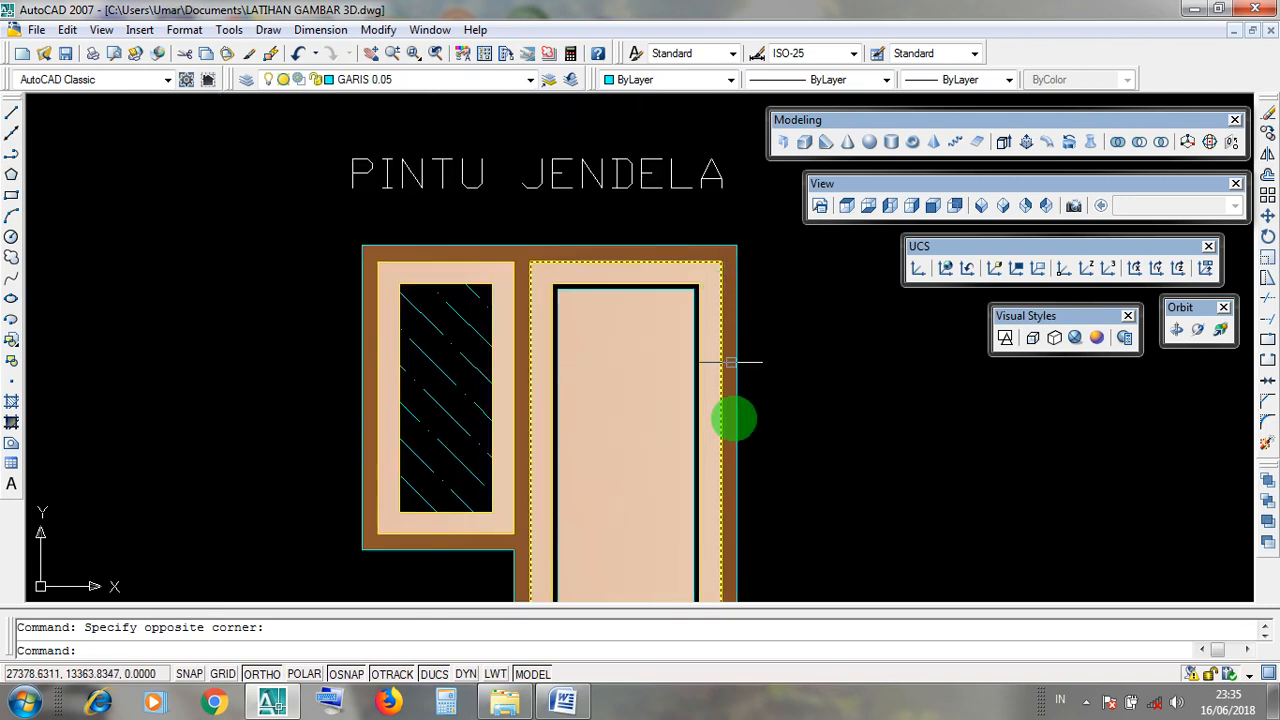
{"action": "mouse_move", "coordinate": [728, 399]}
{"action": "middle_mouse_down"}
{"action": "mouse_move", "coordinate": [680, 256]}
{"action": "mouse_move", "coordinate": [694, 344]}
{"action": "mouse_move", "coordinate": [720, 396]}
{"action": "mouse_move", "coordinate": [716, 374]}
{"action": "middle_mouse_up"}
{"action": "scroll", "coordinate": [694, 344], "scroll_direction": "down", "scroll_amount": 1}
{"action": "scroll", "coordinate": [693, 208], "scroll_direction": "up", "scroll_amount": 1}
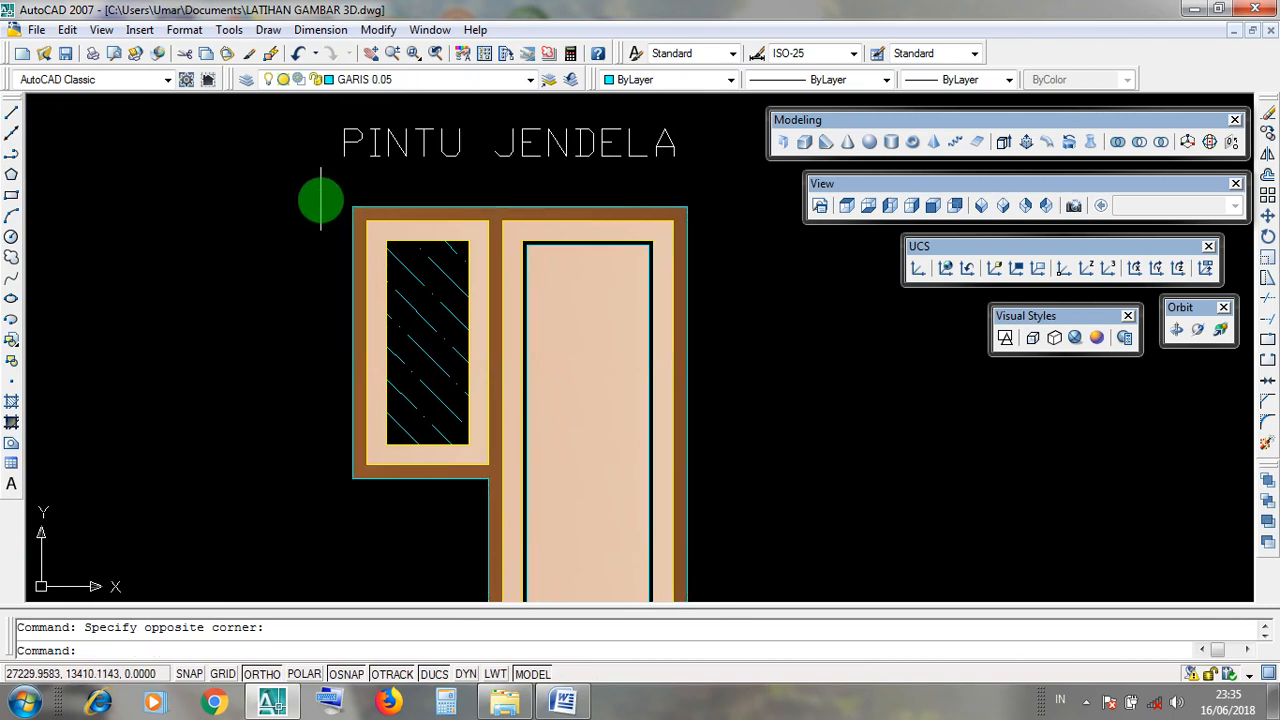
Select the traced outline and the lines along the frame's top edge to examine their vertices, and clear the selection.
{"action": "left_click", "coordinate": [352, 206]}
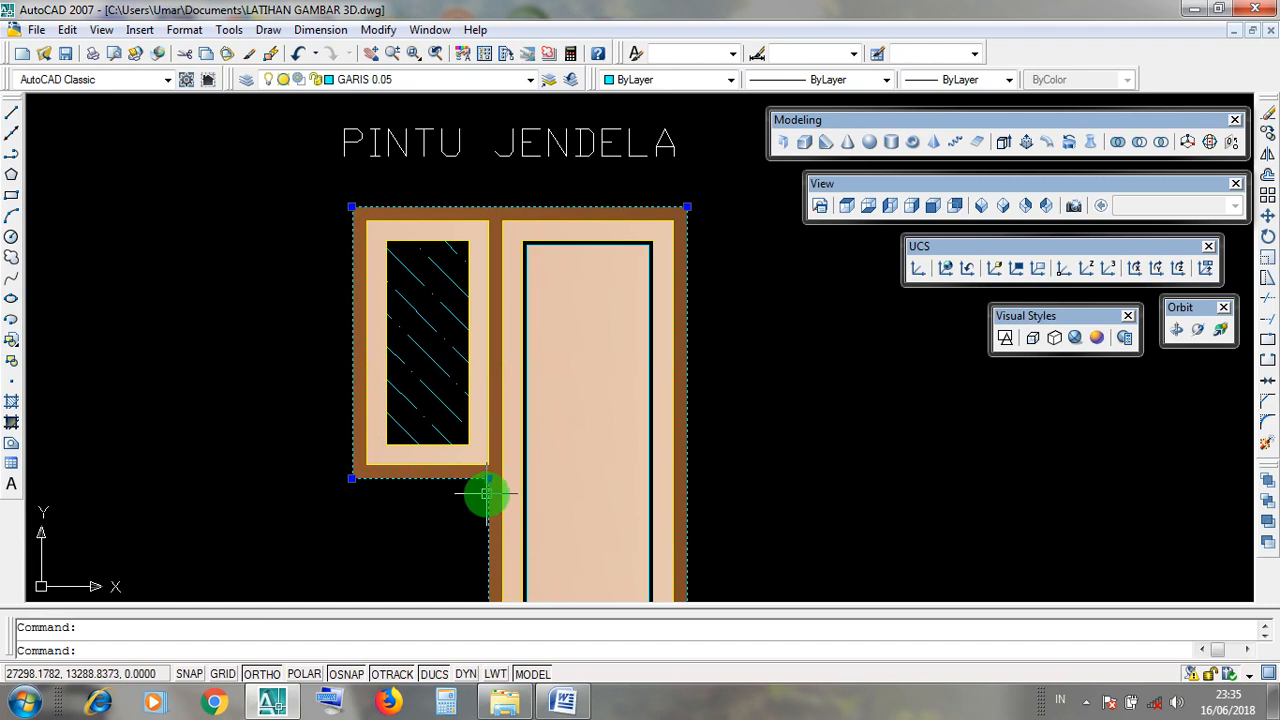
{"action": "middle_click_drag", "start_coordinate": [486, 499], "coordinate": [486, 266]}
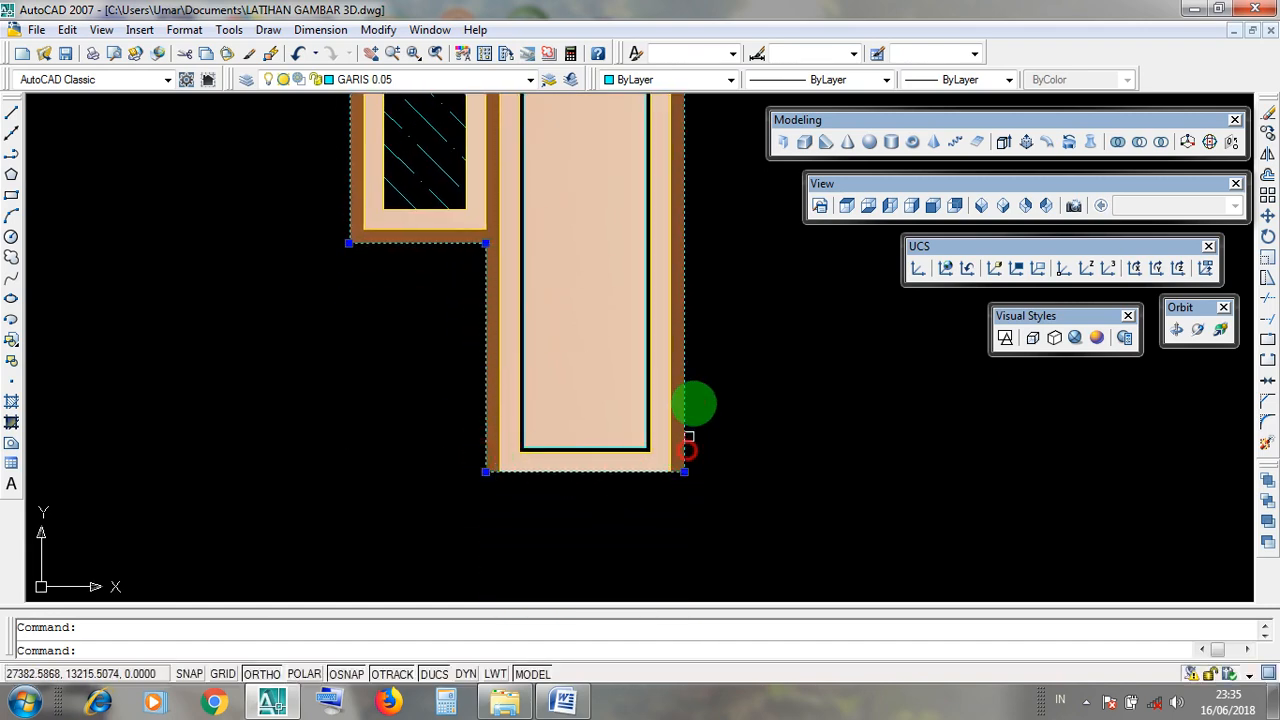
{"action": "middle_click_drag", "start_coordinate": [689, 406], "coordinate": [655, 715]}
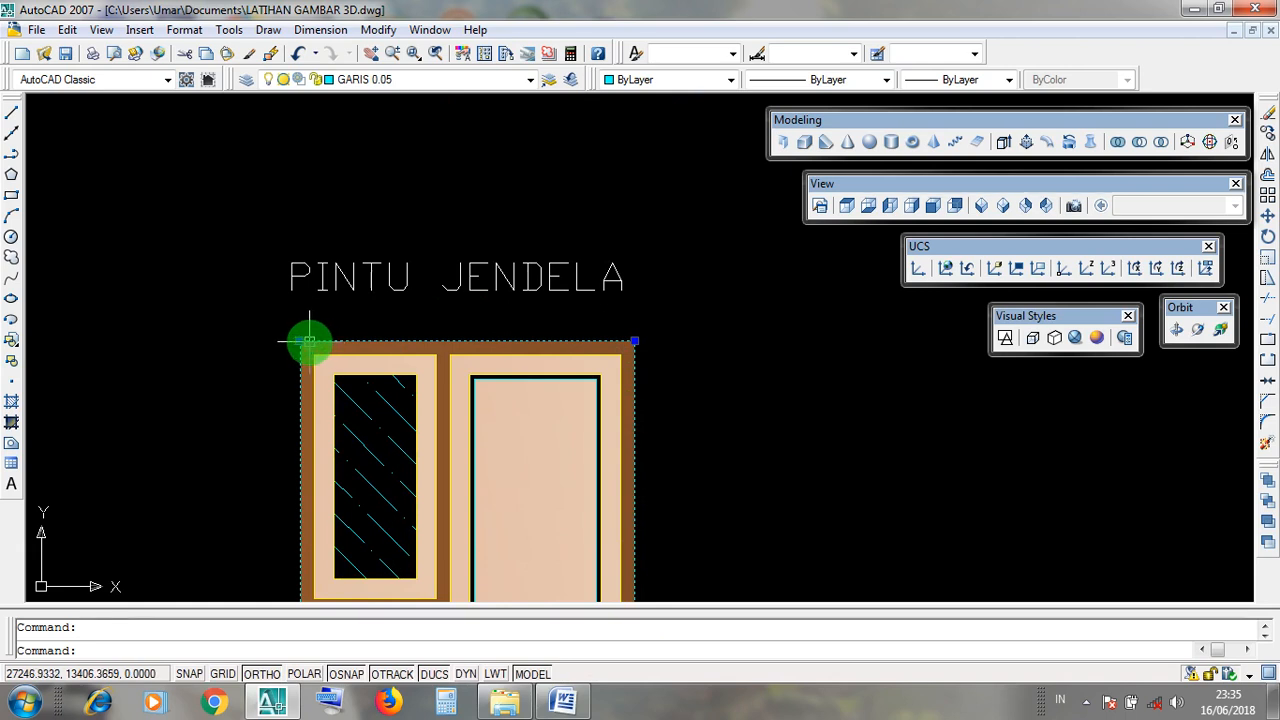
{"action": "left_click", "coordinate": [278, 325]}
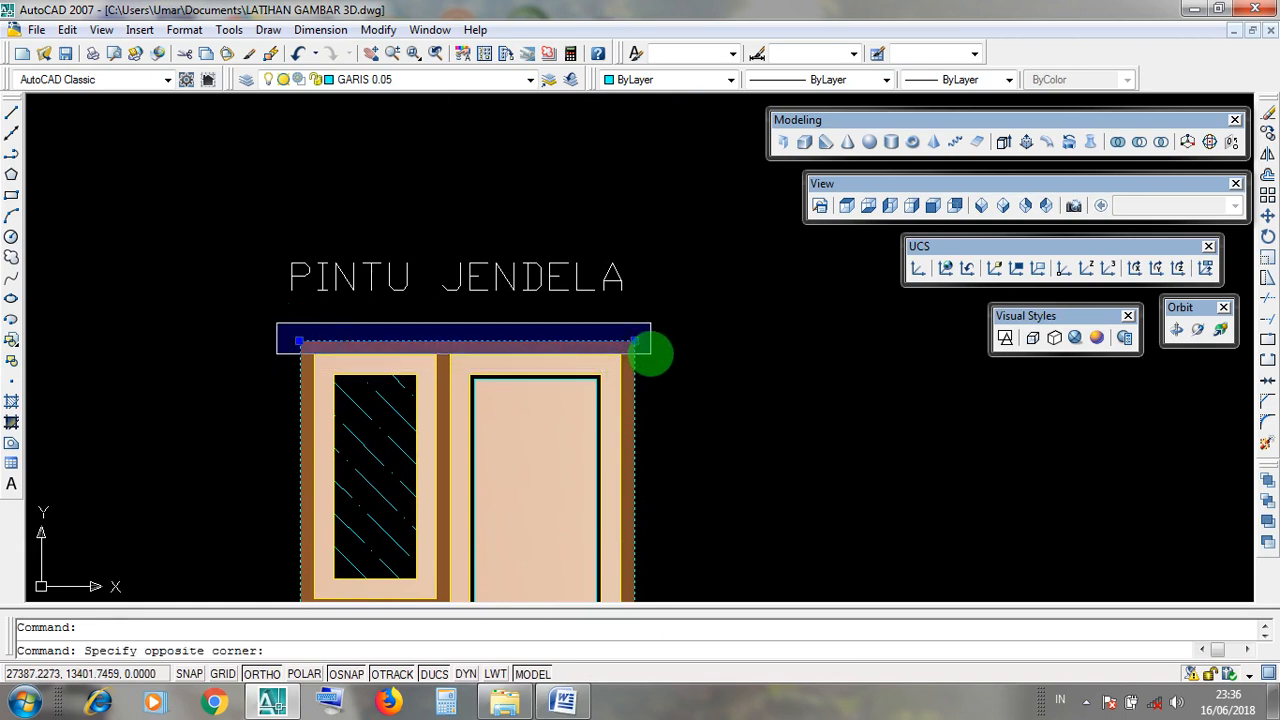
{"action": "left_click", "coordinate": [650, 350]}
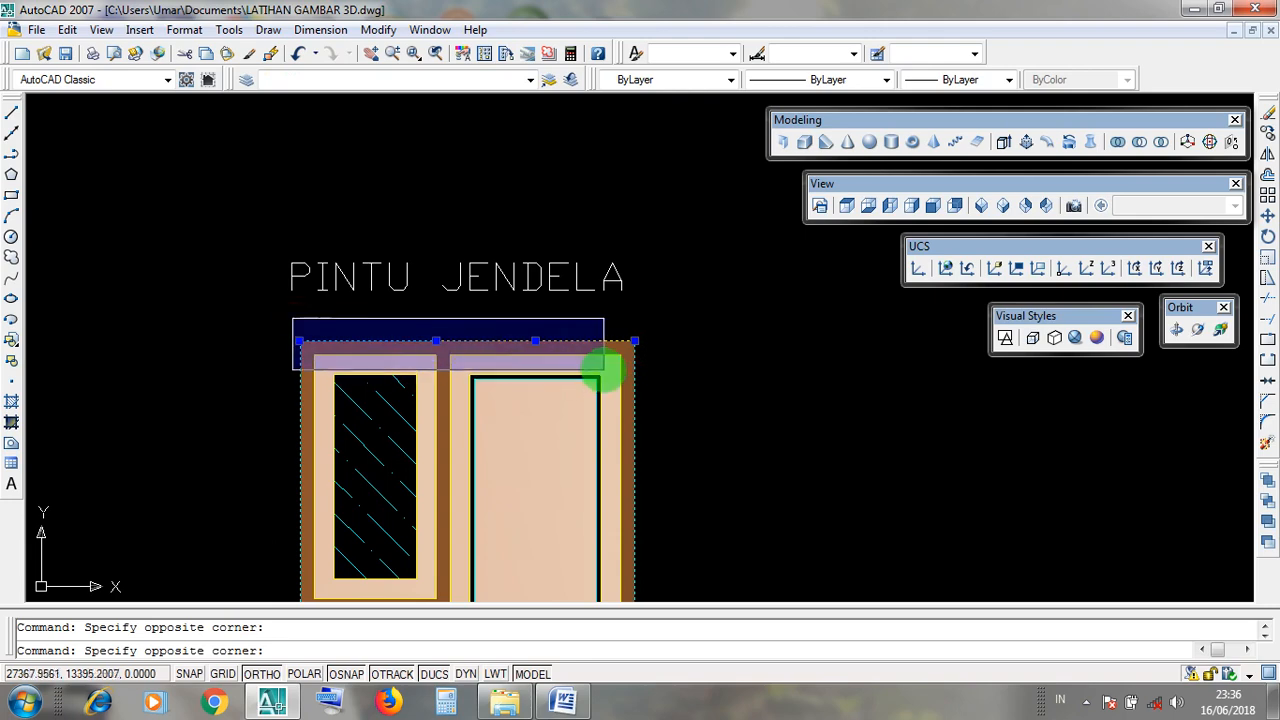
{"action": "left_click", "coordinate": [634, 351]}
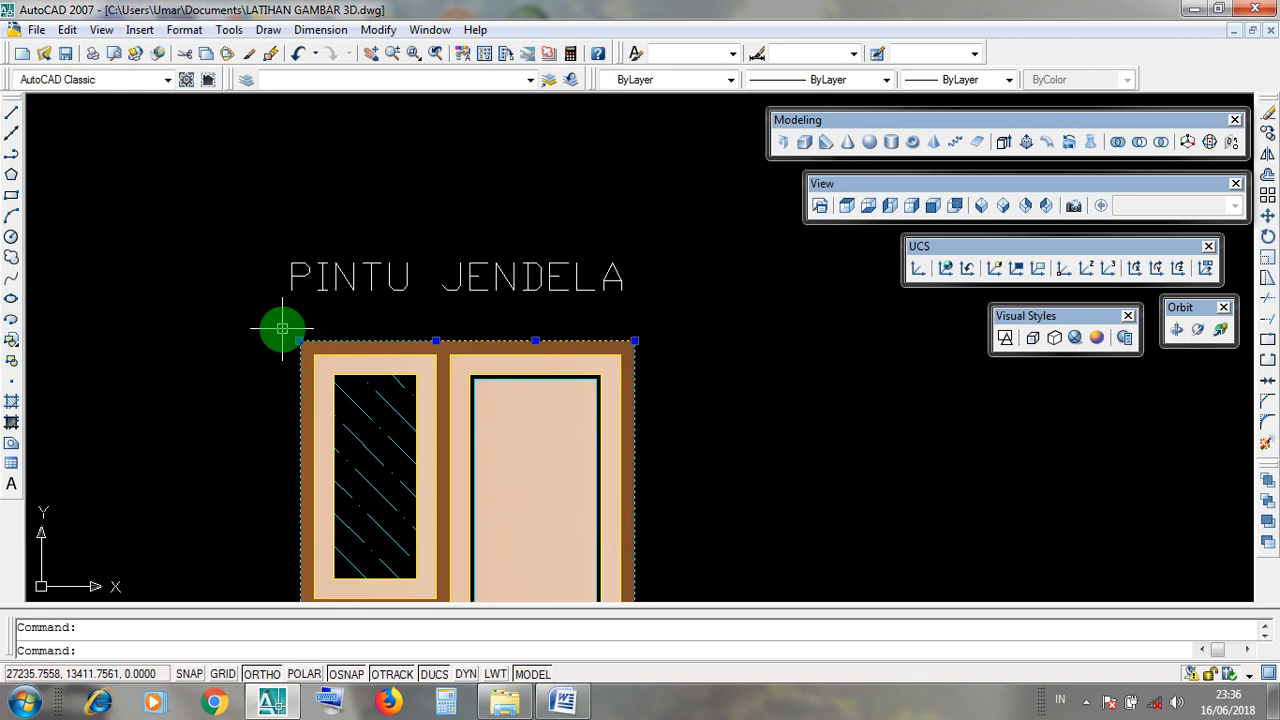
{"action": "key", "text": "Escape"}
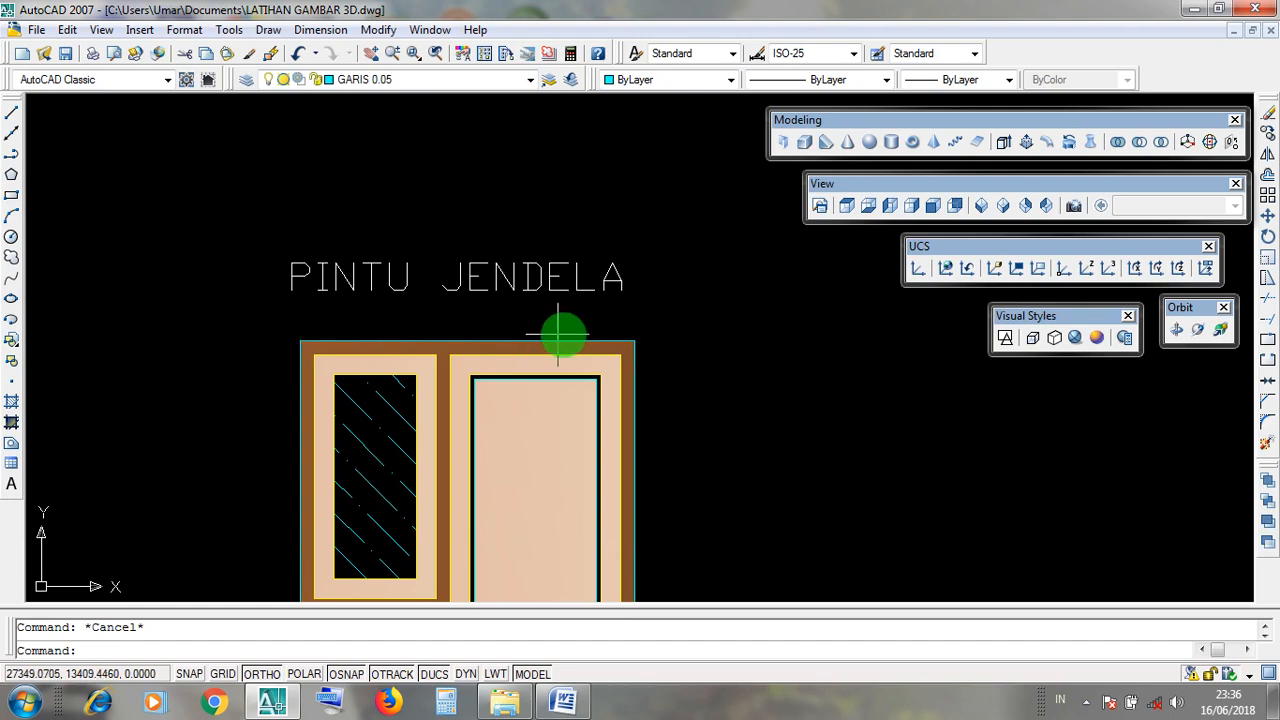
Draw a closed four-sided polyline with one slanted side in the empty area beside the outline copies below the PINTU JENDELA elevation.
{"action": "scroll", "coordinate": [637, 291], "scroll_direction": "down", "scroll_amount": 4}
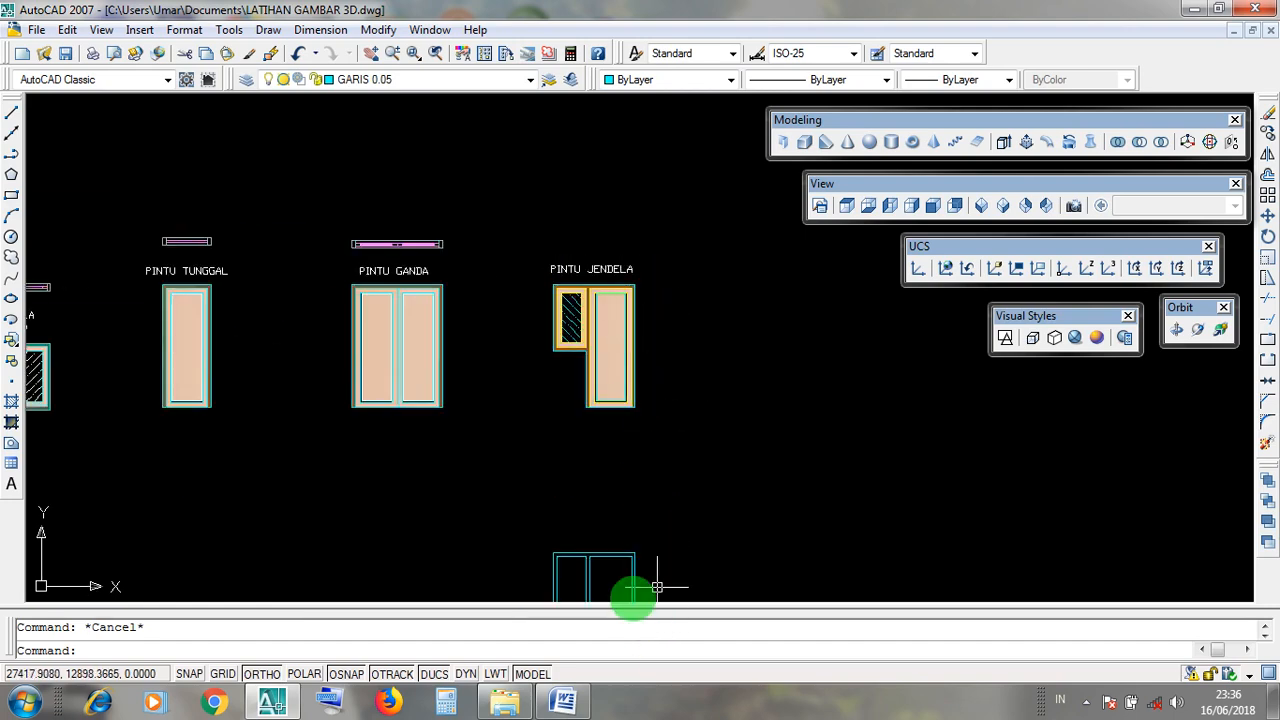
{"action": "scroll", "coordinate": [634, 591], "scroll_direction": "up", "scroll_amount": 6}
{"action": "scroll", "coordinate": [670, 379], "scroll_direction": "down", "scroll_amount": 5}
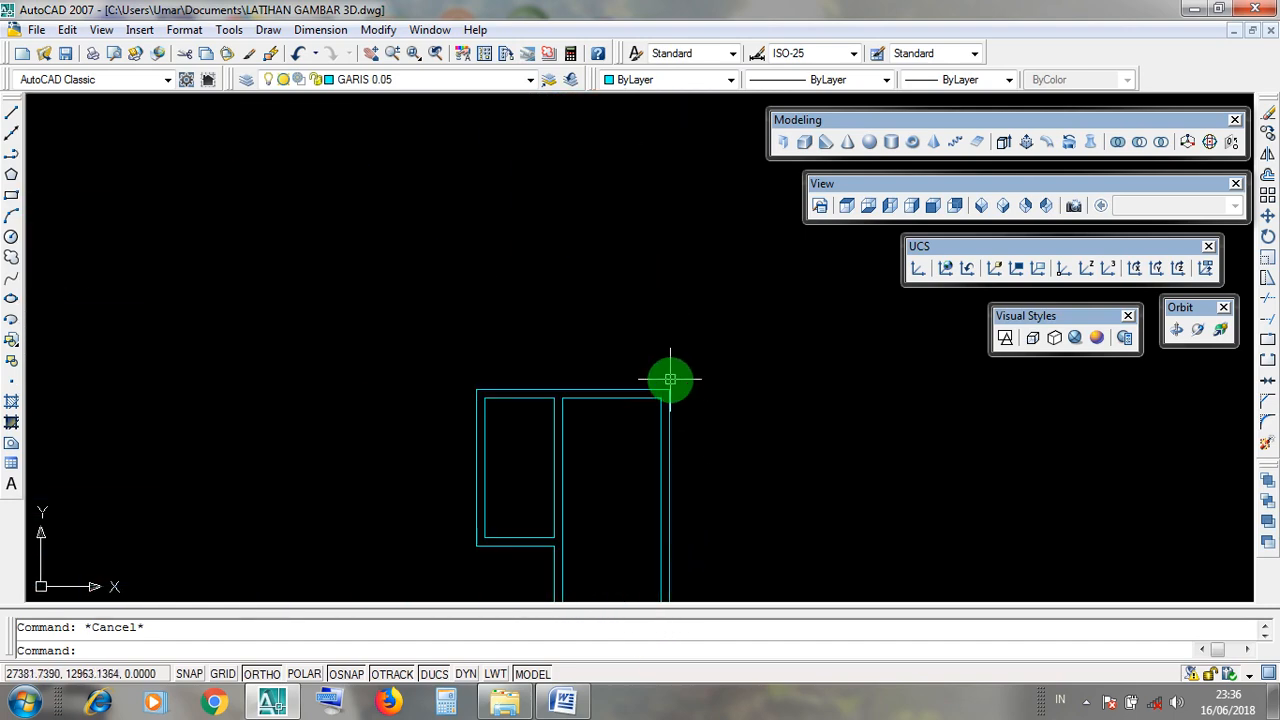
{"action": "scroll", "coordinate": [523, 249], "scroll_direction": "up", "scroll_amount": 2}
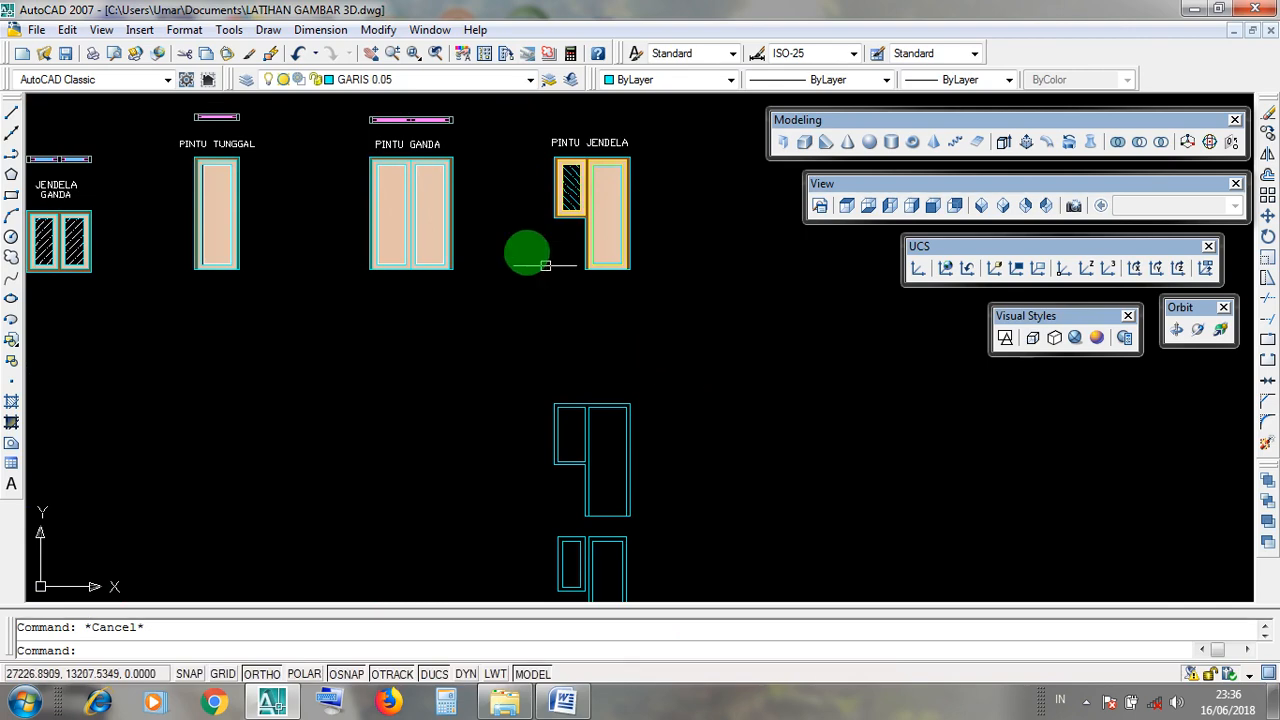
{"action": "left_click", "coordinate": [374, 32]}
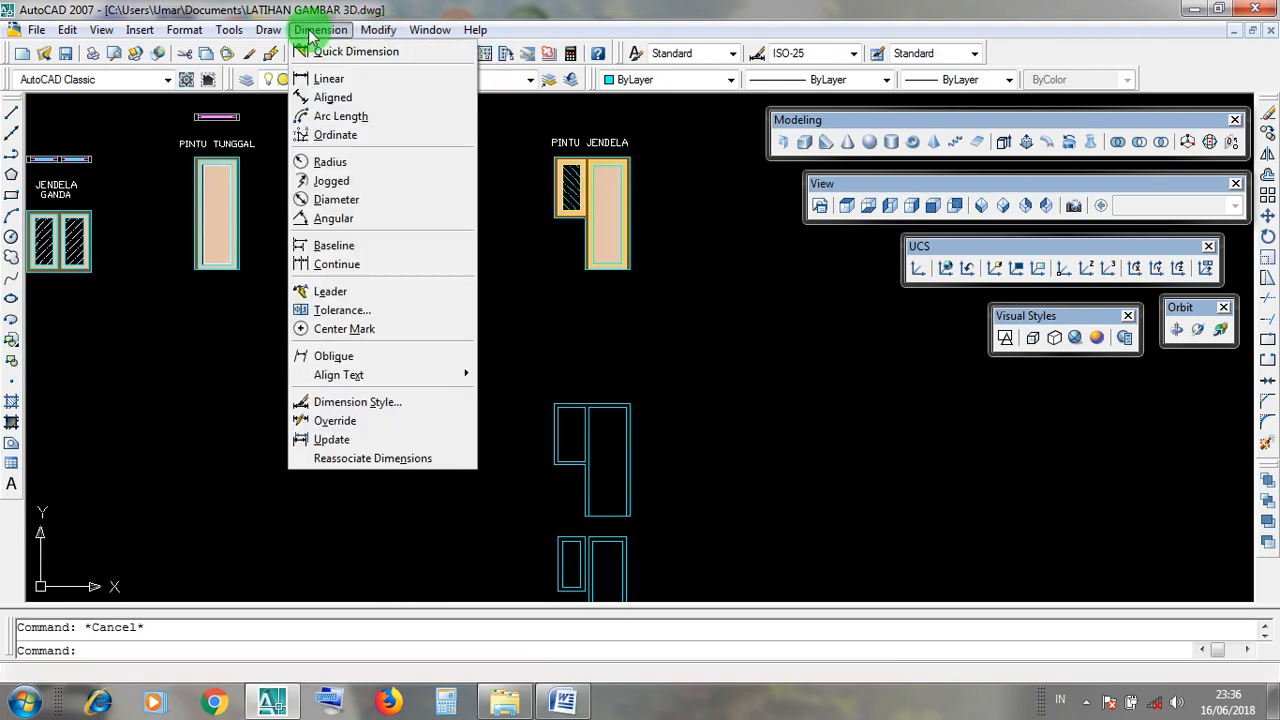
{"action": "left_click", "coordinate": [270, 32]}
{"action": "left_click", "coordinate": [270, 32]}
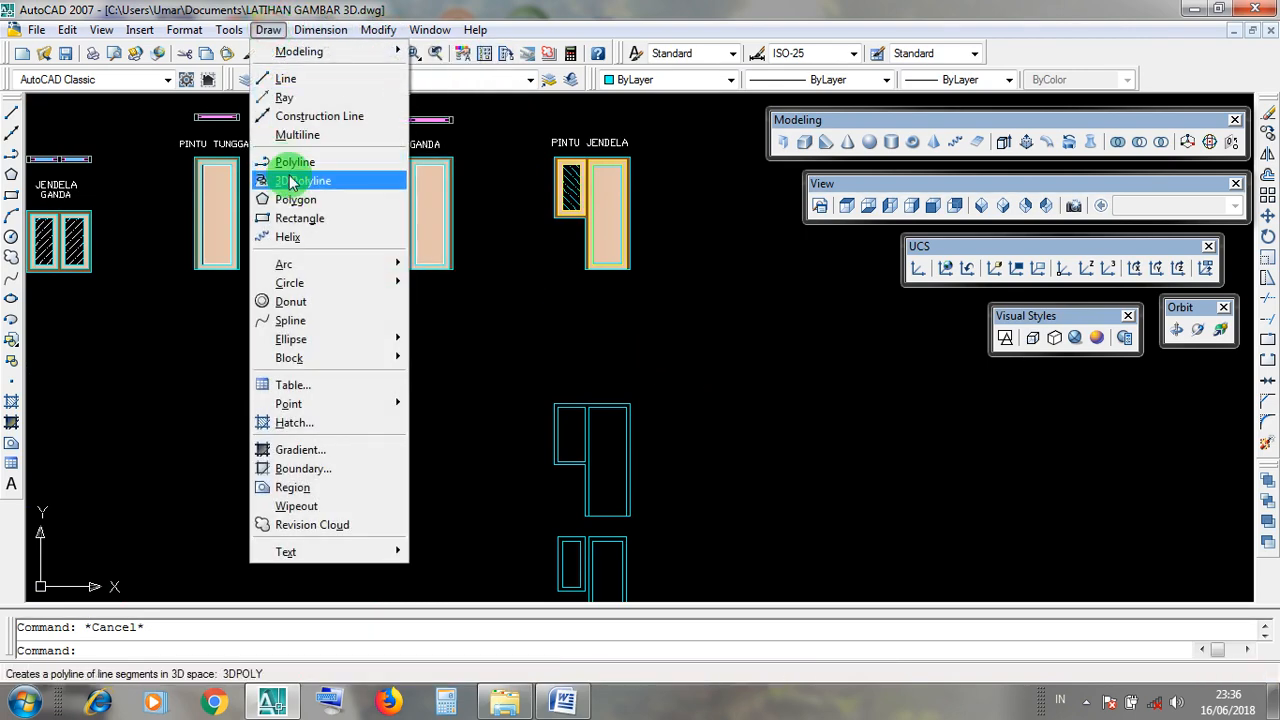
{"action": "left_click", "coordinate": [286, 164]}
{"action": "scroll", "coordinate": [412, 414], "scroll_direction": "up", "scroll_amount": 1}
{"action": "left_click", "coordinate": [392, 368]}
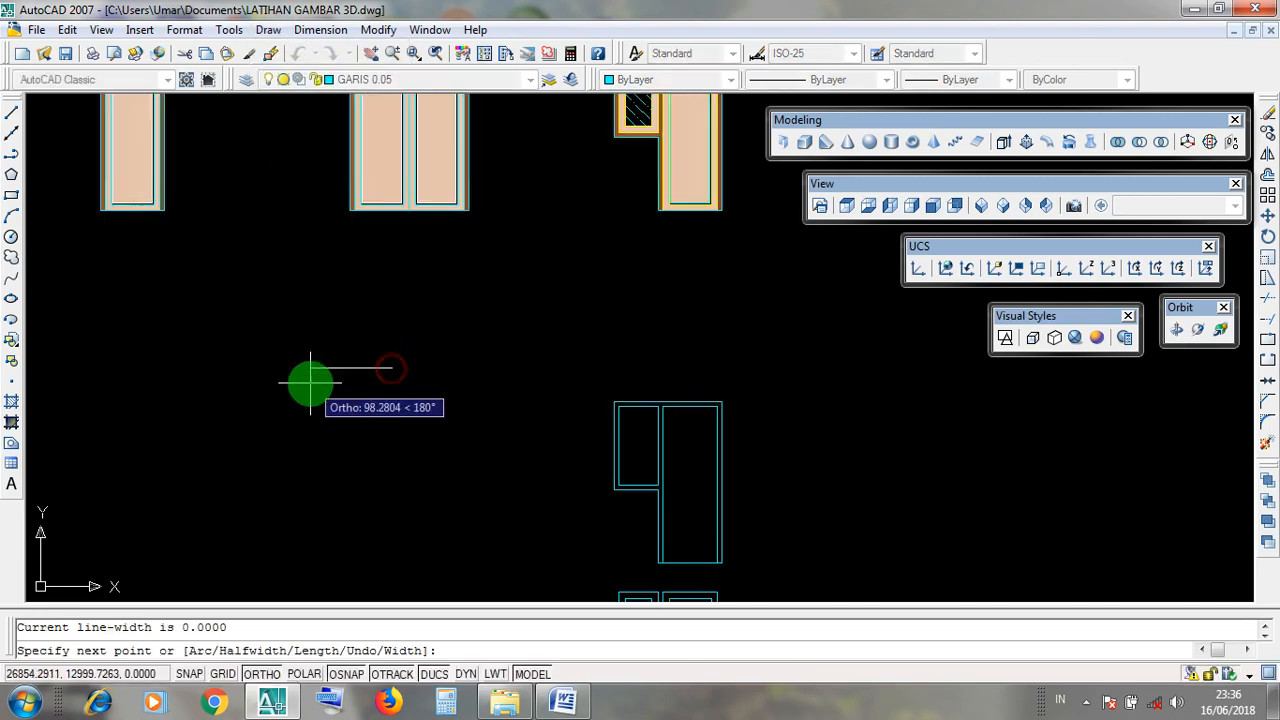
{"action": "left_click", "coordinate": [287, 368]}
{"action": "left_click", "coordinate": [304, 478]}
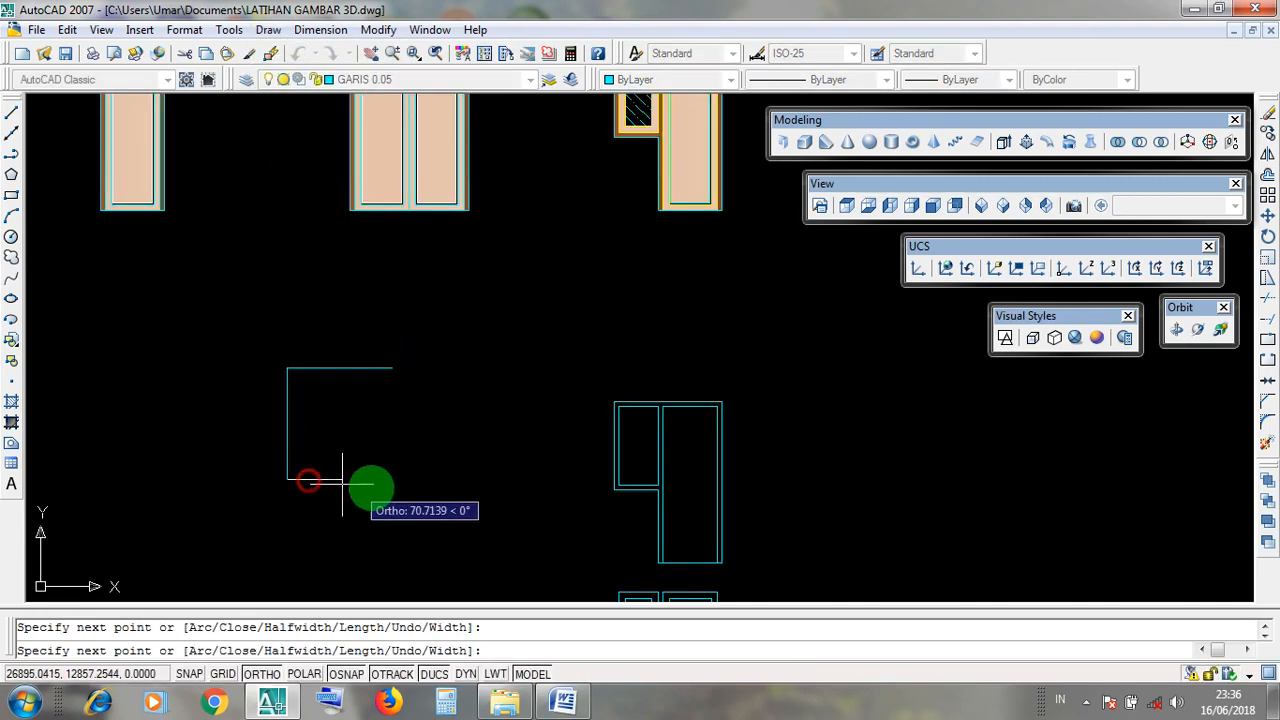
{"action": "left_click", "coordinate": [415, 488]}
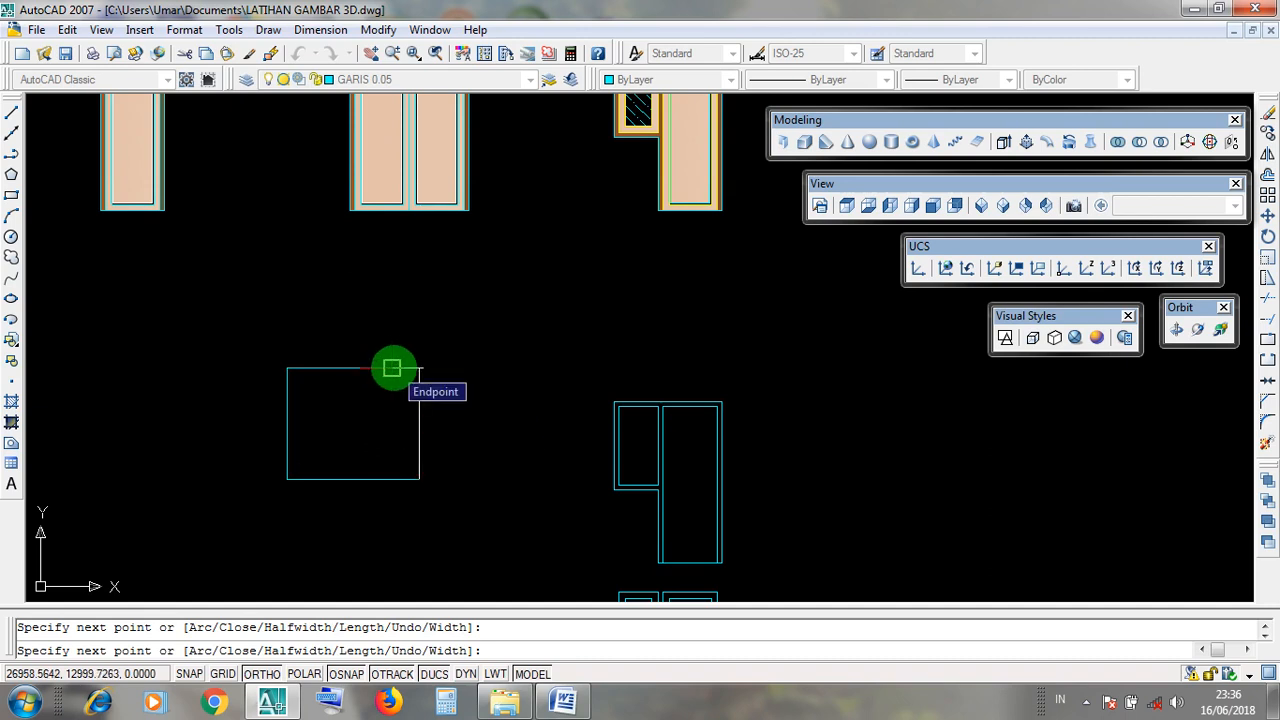
{"action": "left_click", "coordinate": [392, 368]}
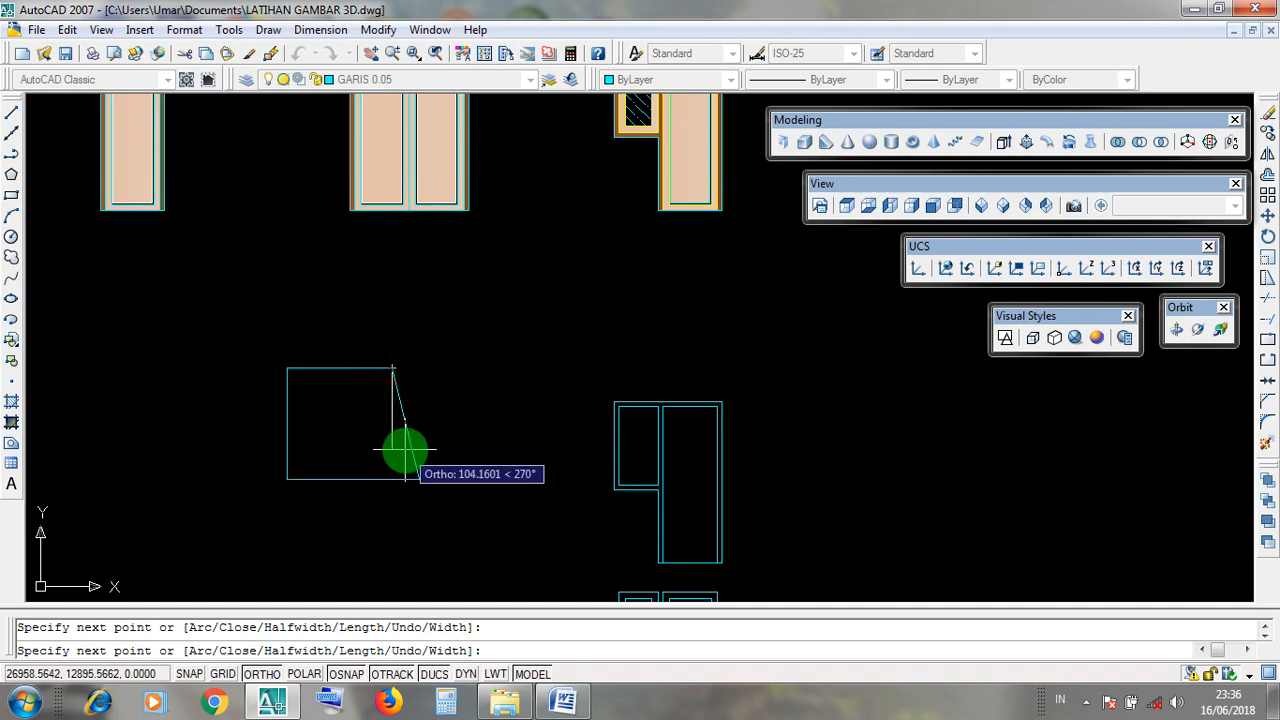
{"action": "key", "text": "Return"}
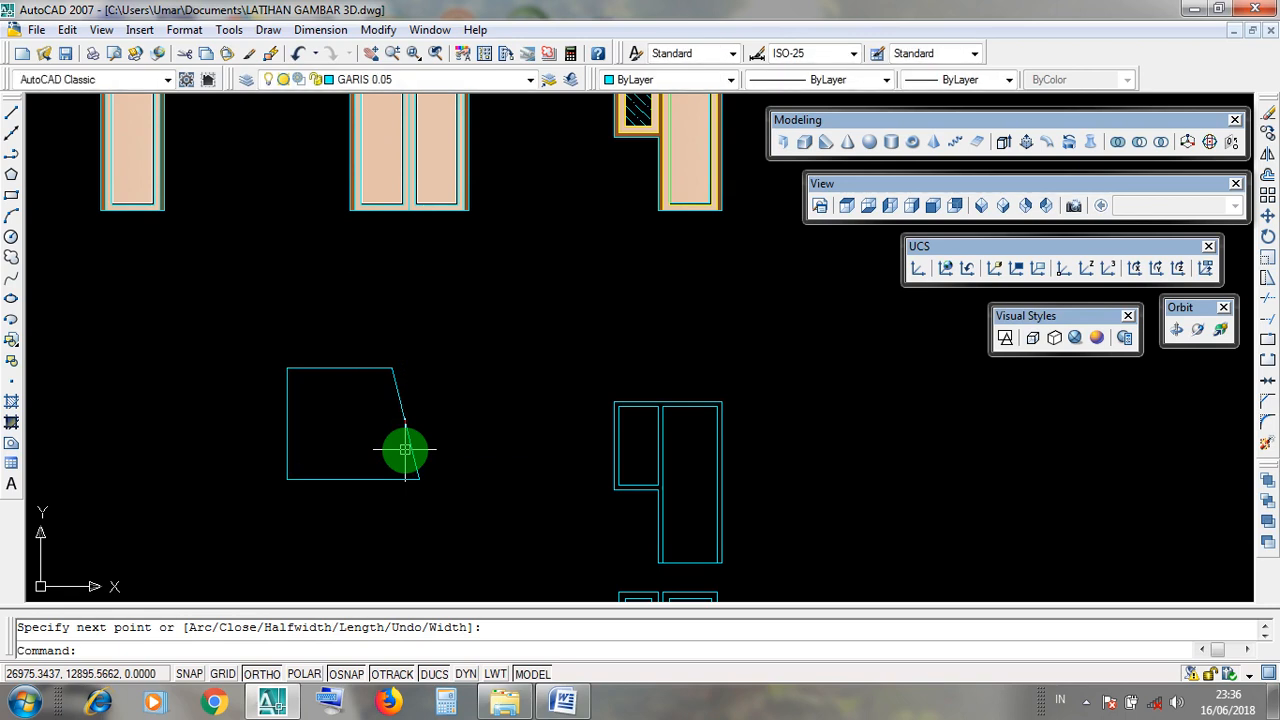
Erase the four-sided practice polyline with the slanted side from the empty area beside the outline copies.
{"action": "scroll", "coordinate": [382, 405], "scroll_direction": "up", "scroll_amount": 3}
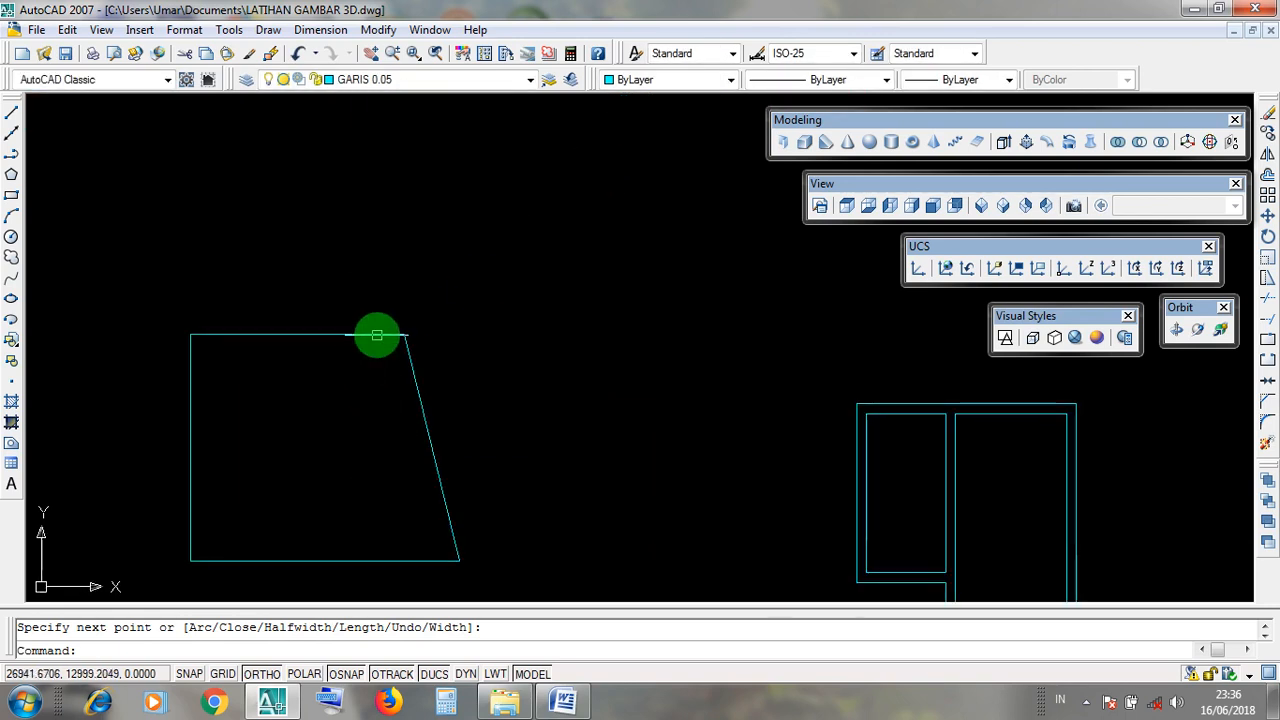
{"action": "scroll", "coordinate": [377, 335], "scroll_direction": "up", "scroll_amount": 5}
{"action": "left_click", "coordinate": [407, 298]}
{"action": "left_click", "coordinate": [467, 346]}
{"action": "left_click", "coordinate": [452, 323]}
{"action": "left_click", "coordinate": [478, 354]}
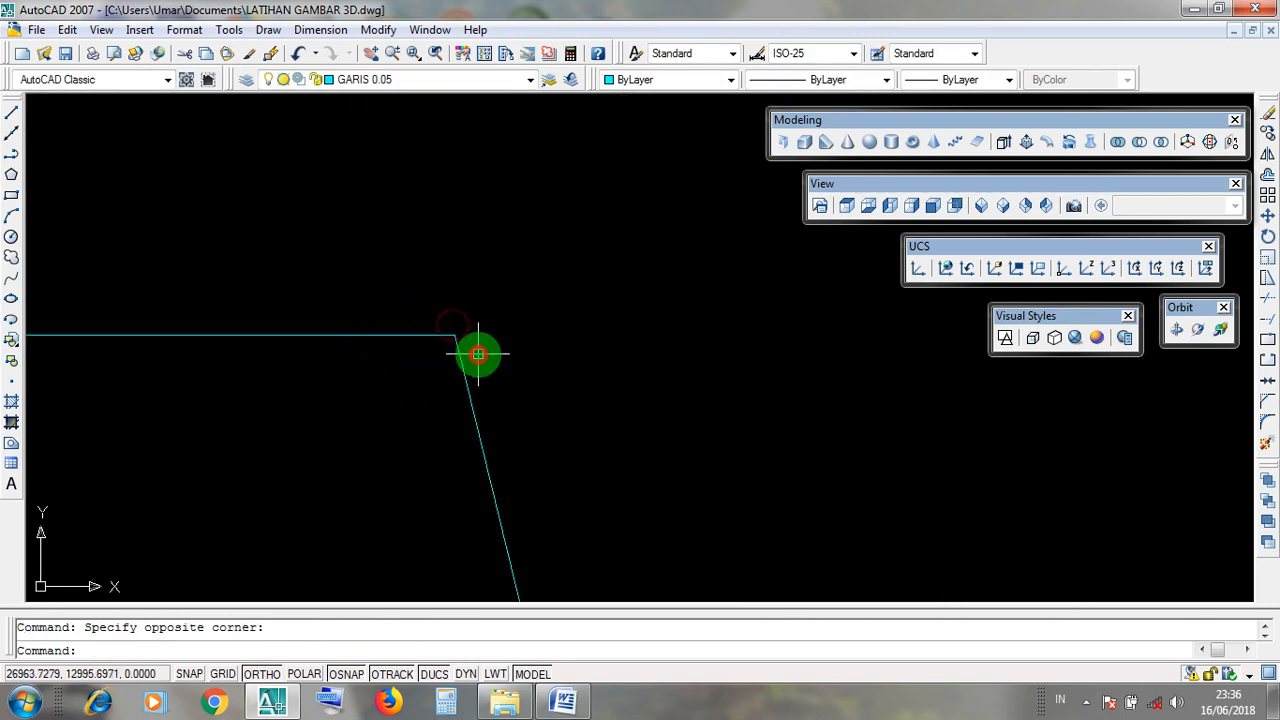
{"action": "scroll", "coordinate": [495, 366], "scroll_direction": "down", "scroll_amount": 8}
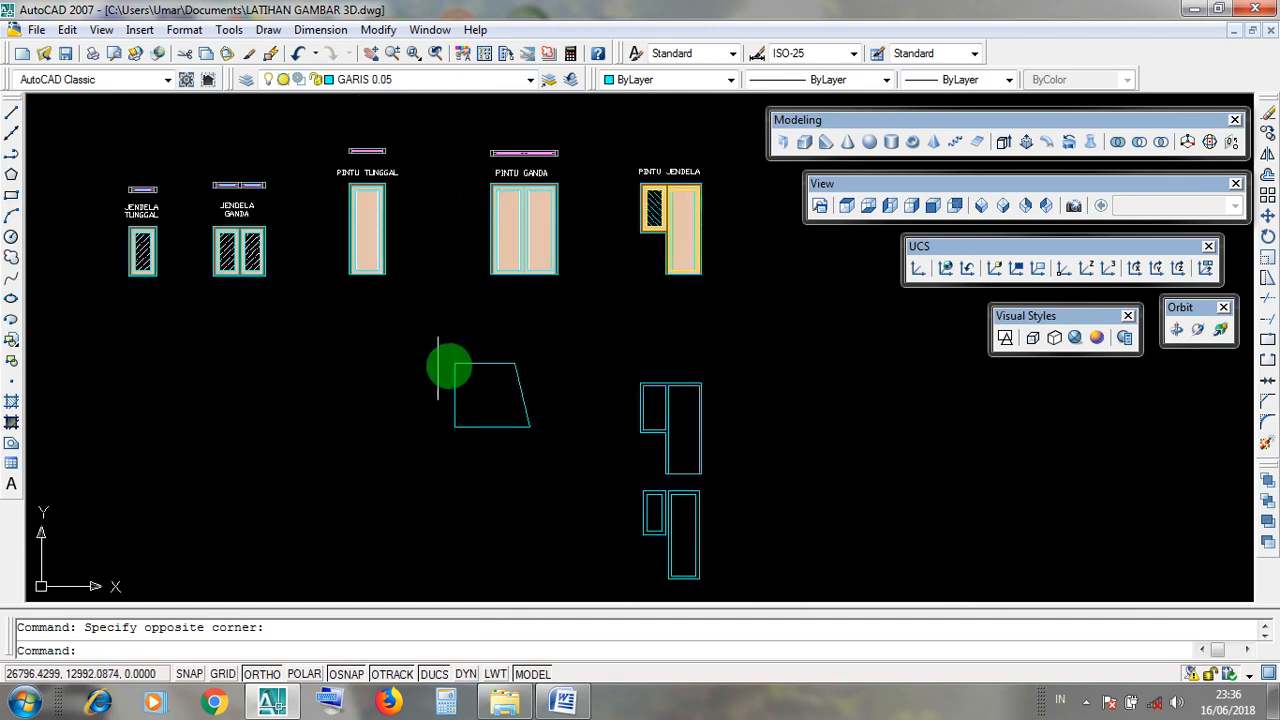
{"action": "left_click", "coordinate": [518, 425]}
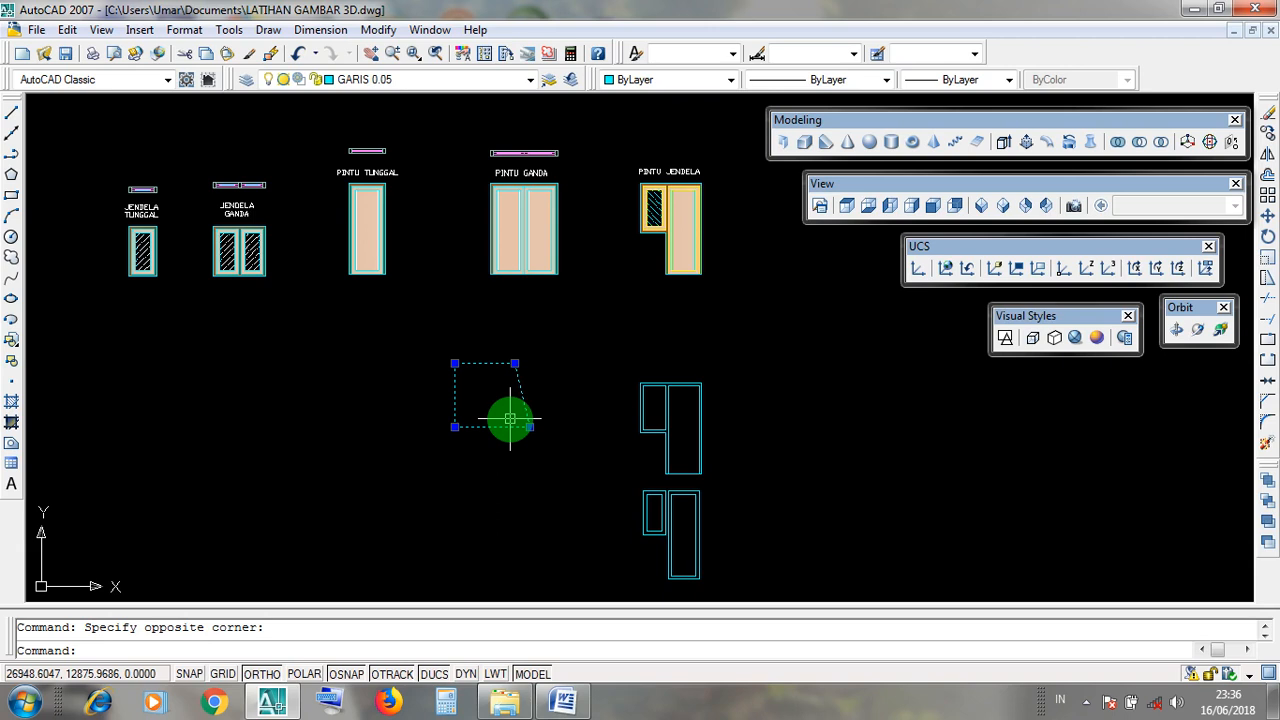
{"action": "key", "text": "Delete"}
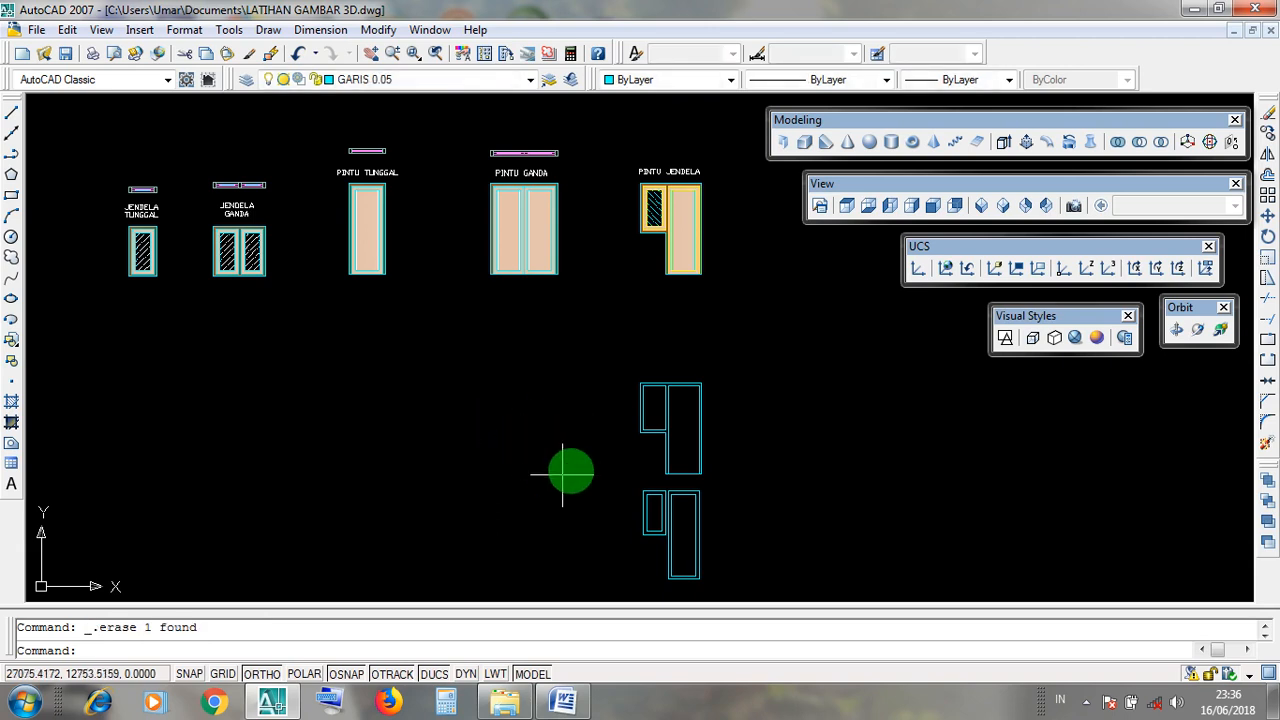
Select the PINTU JENDELA outer frame outline and the yellow door leaf outline in turn to examine their vertices, clearing each selection.
{"action": "middle_click_drag", "start_coordinate": [549, 437], "coordinate": [576, 470]}
{"action": "scroll", "coordinate": [688, 212], "scroll_direction": "up", "scroll_amount": 5}
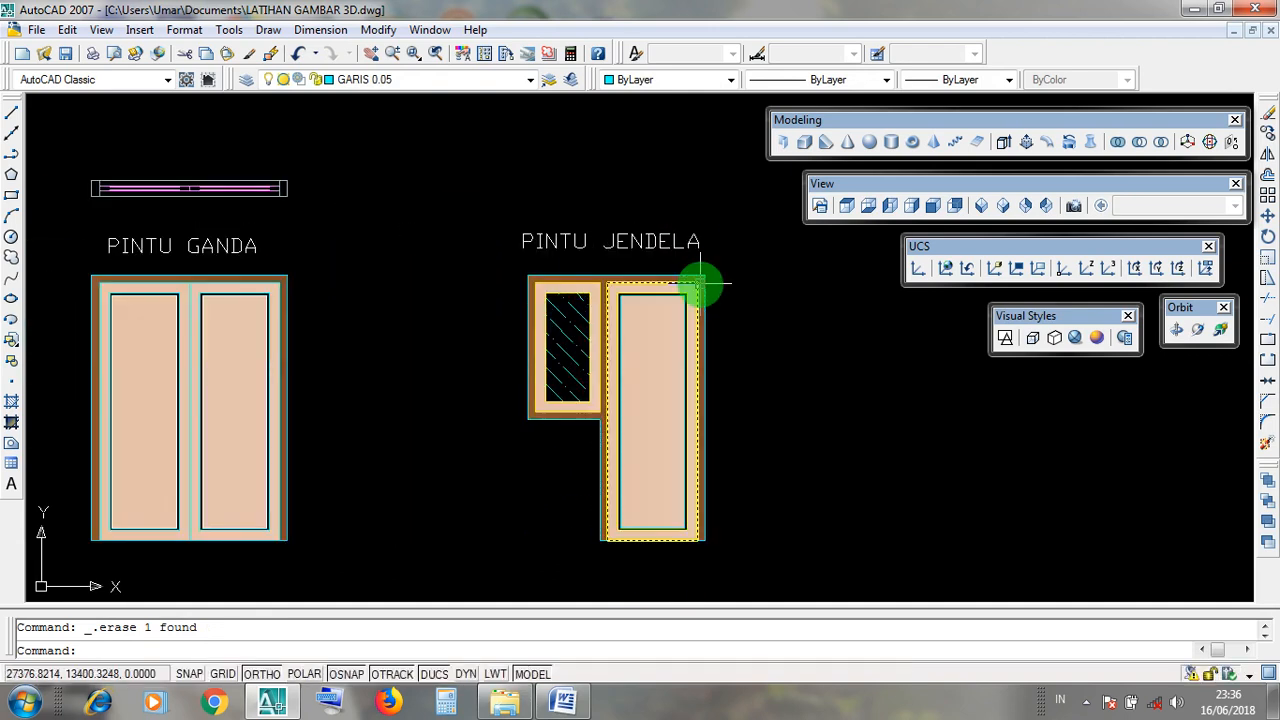
{"action": "left_click", "coordinate": [704, 277]}
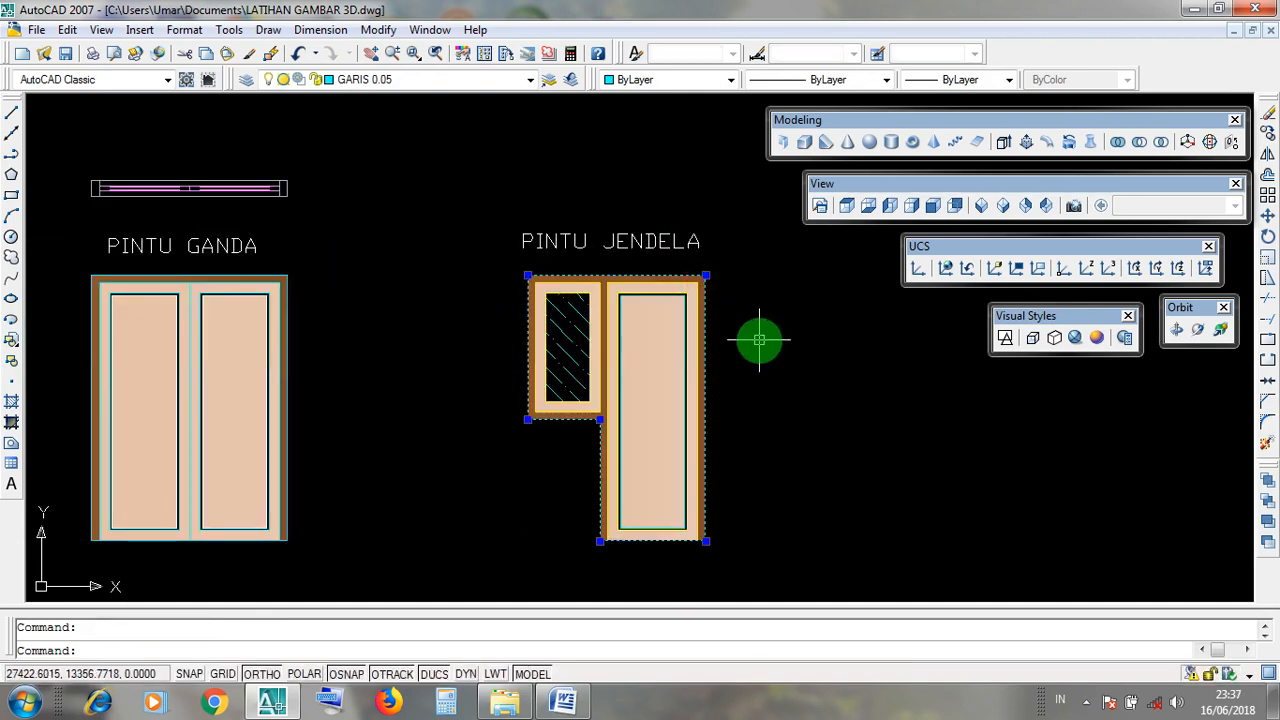
{"action": "key", "text": "Escape"}
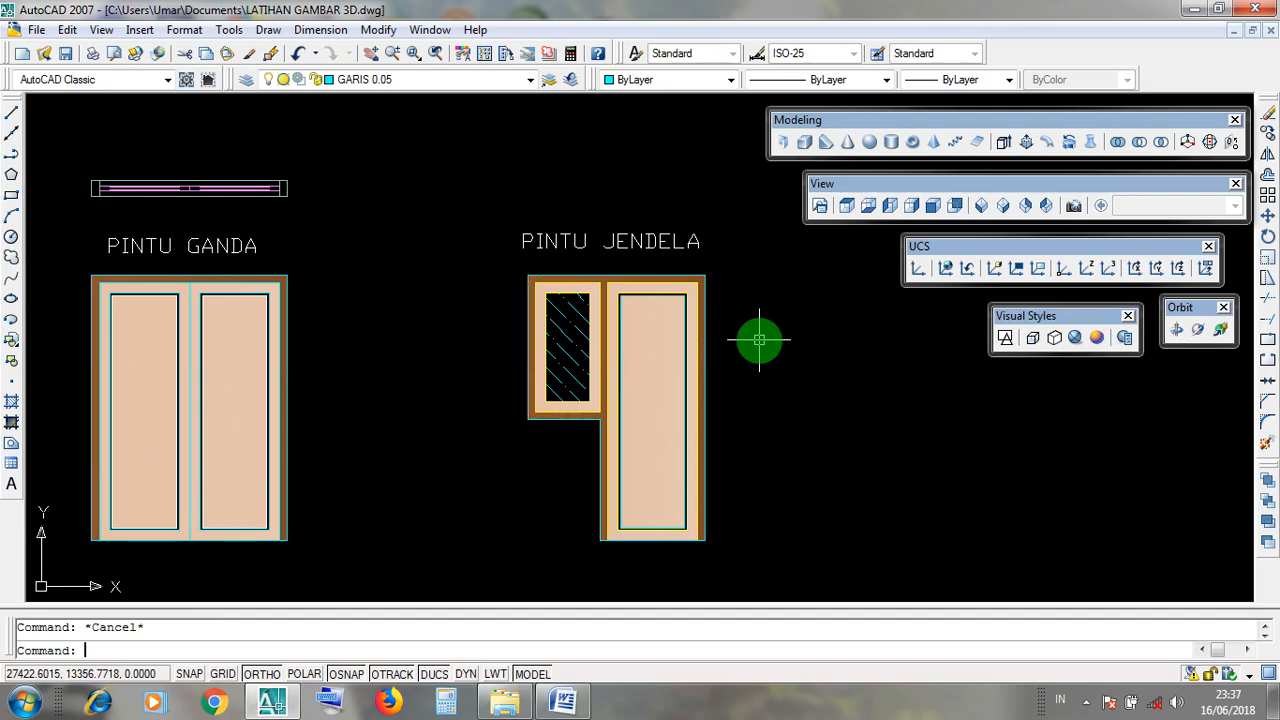
{"action": "left_click", "coordinate": [705, 491]}
{"action": "scroll", "coordinate": [705, 491], "scroll_direction": "up", "scroll_amount": 2}
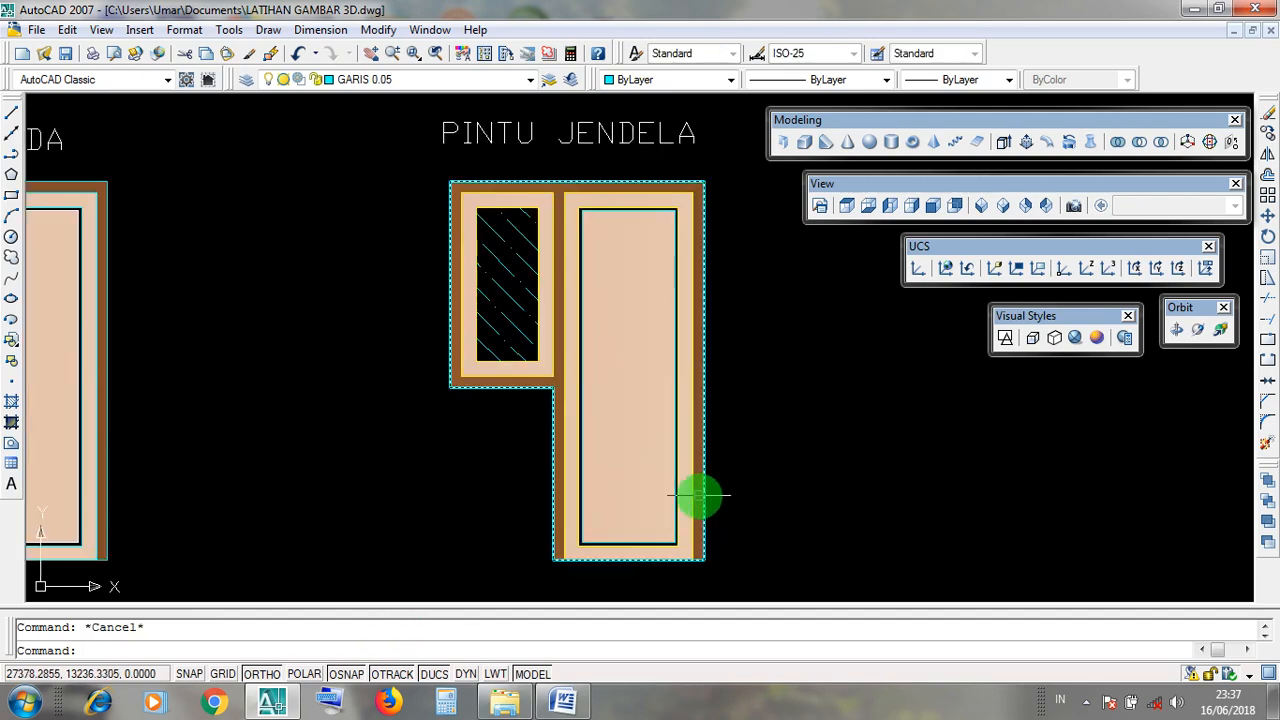
{"action": "left_click", "coordinate": [693, 494]}
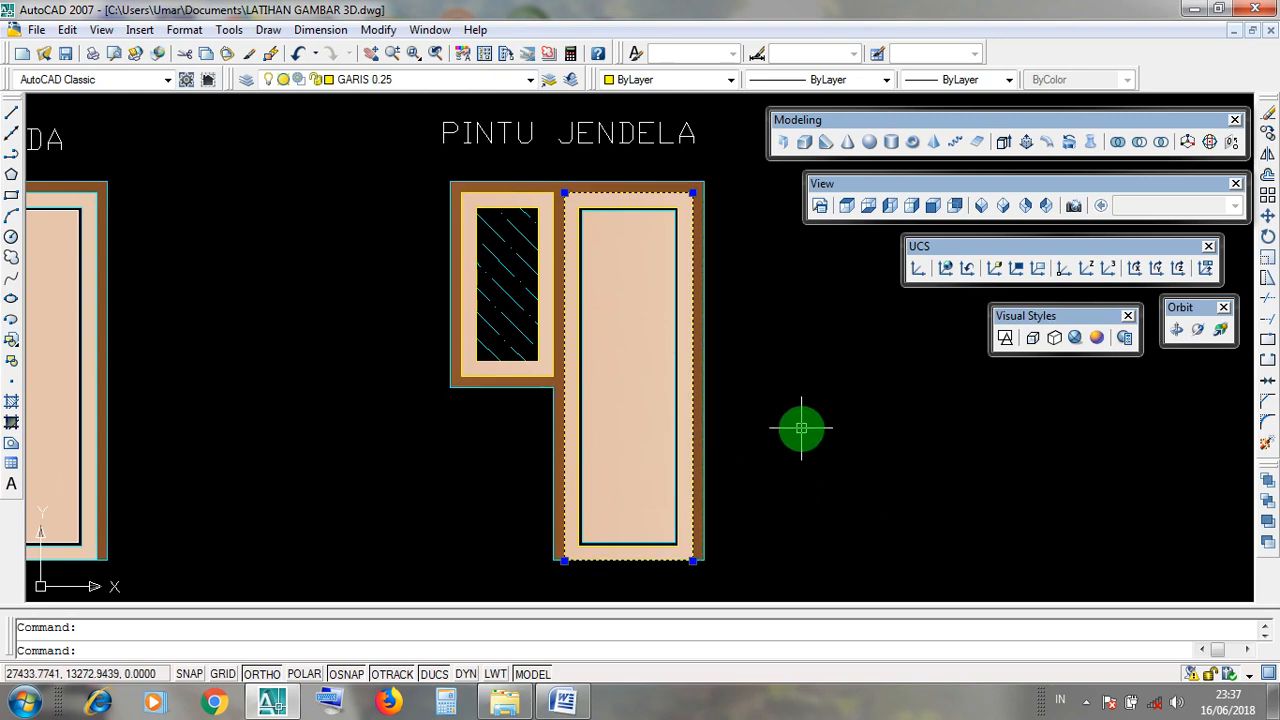
{"action": "middle_click_drag", "start_coordinate": [801, 428], "coordinate": [780, 437]}
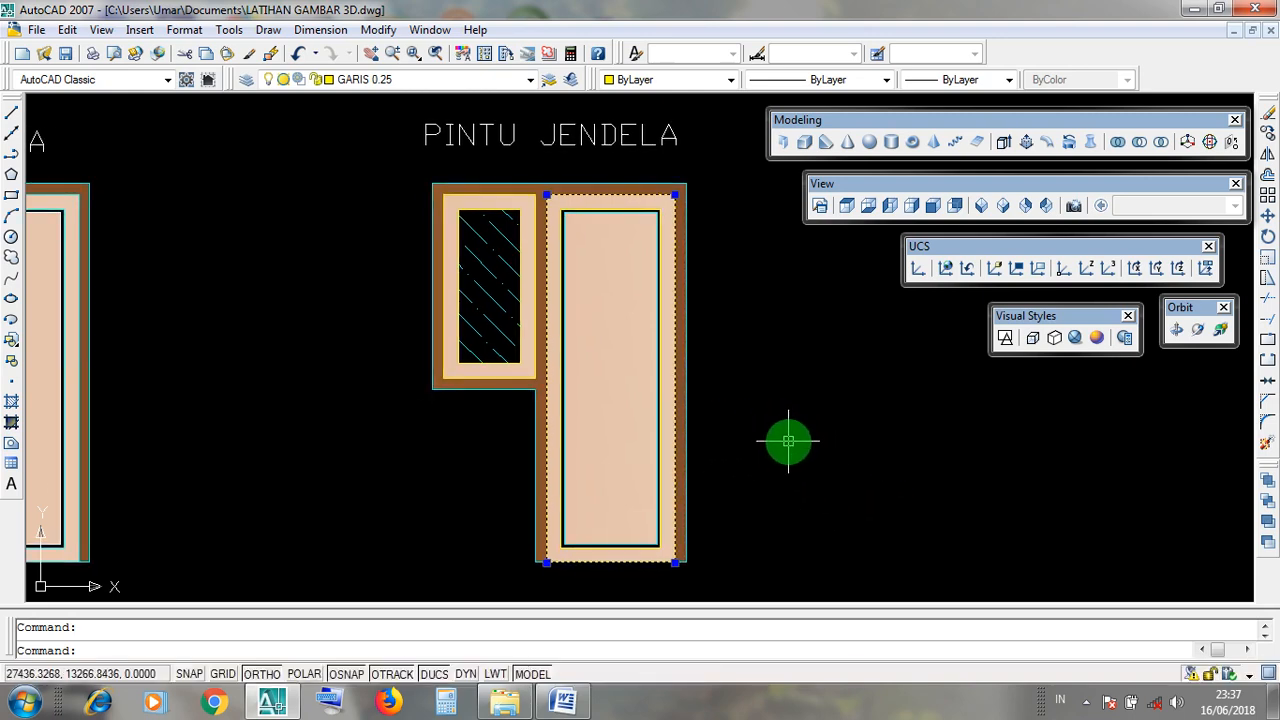
{"action": "key", "text": "Escape"}
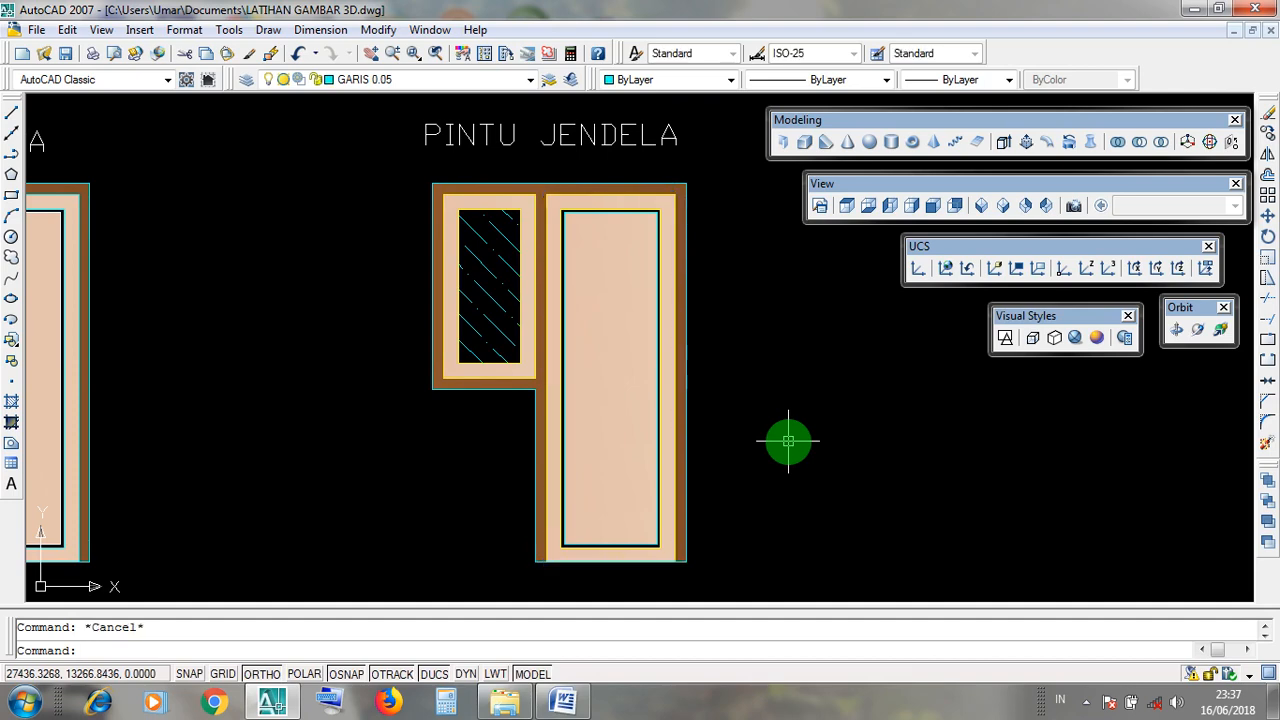
Draw a rectangle over the PINTU JENDELA door leaf, from its upper corner at the outer jamb to the opposite corner at the base.
{"action": "left_click", "coordinate": [266, 30]}
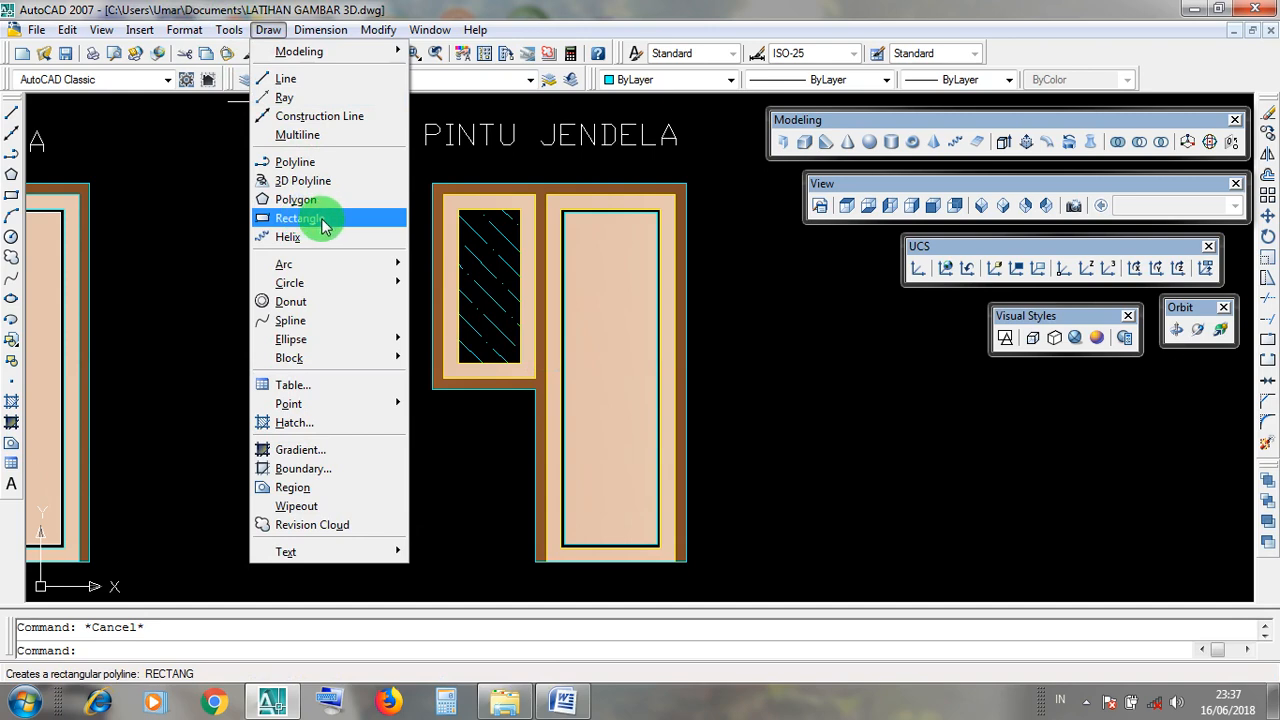
{"action": "left_click", "coordinate": [322, 222]}
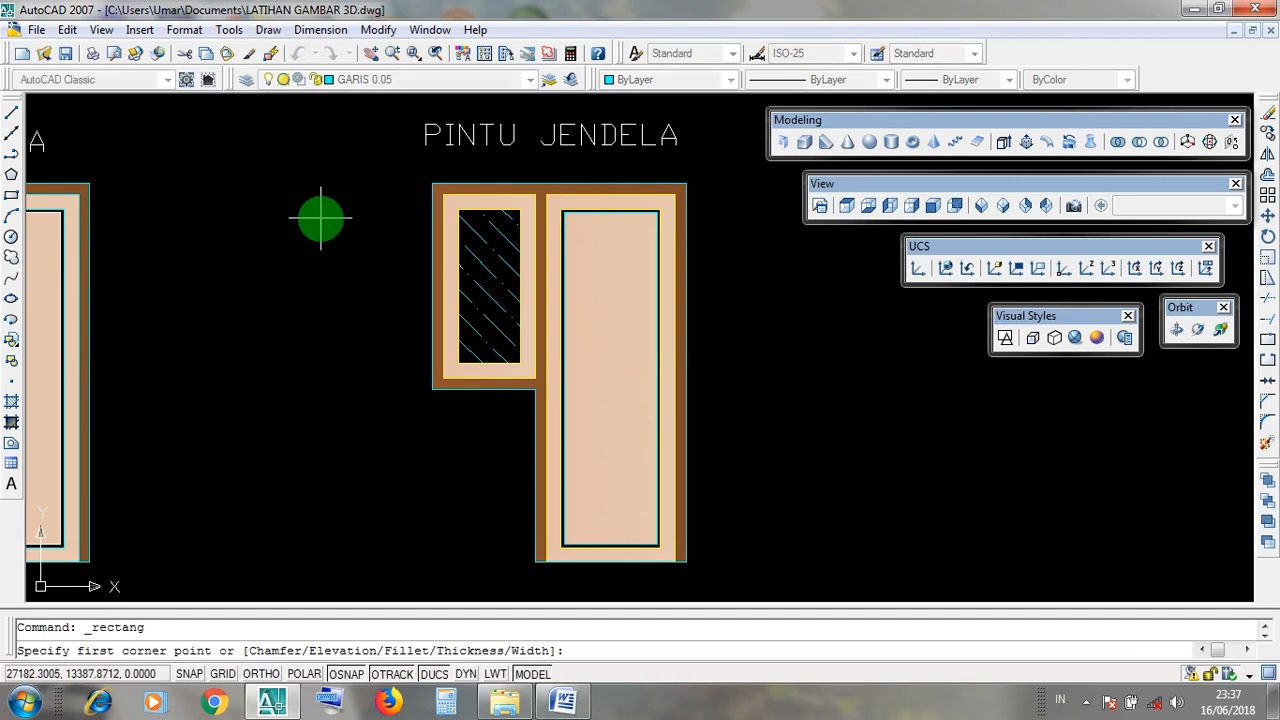
{"action": "scroll", "coordinate": [585, 150], "scroll_direction": "up", "scroll_amount": 4}
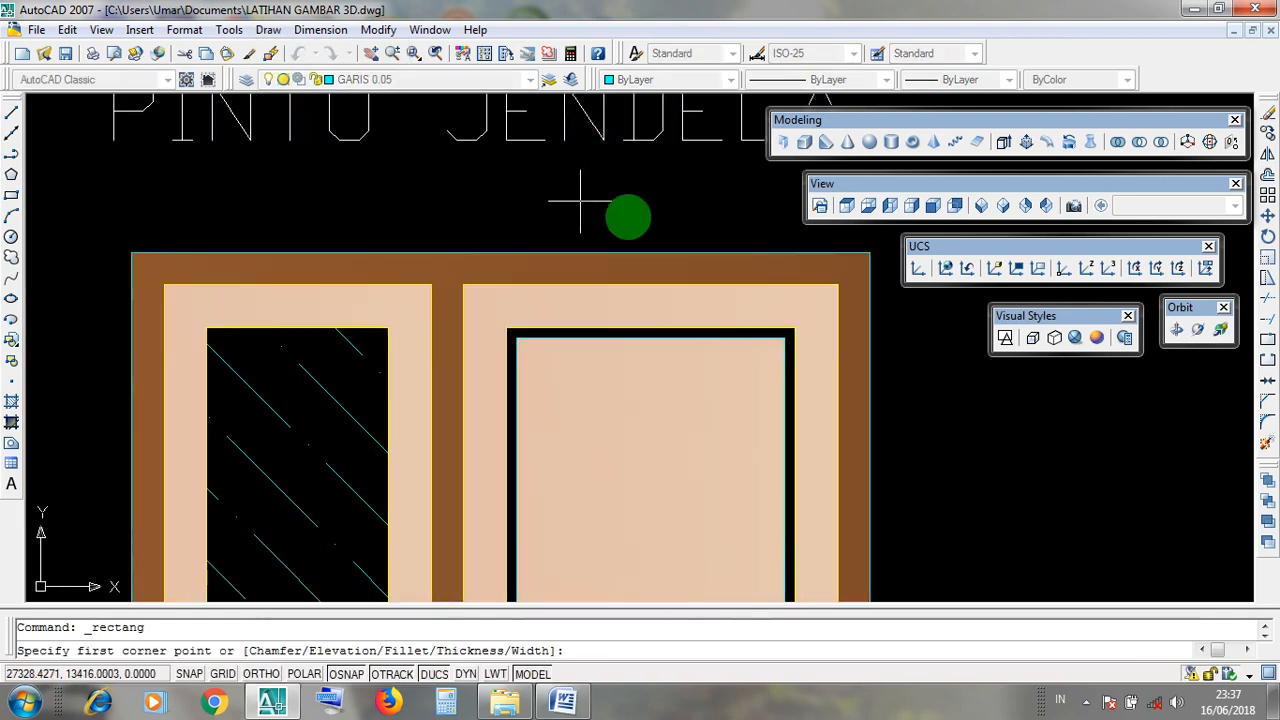
{"action": "middle_click_drag", "start_coordinate": [630, 218], "coordinate": [449, 254]}
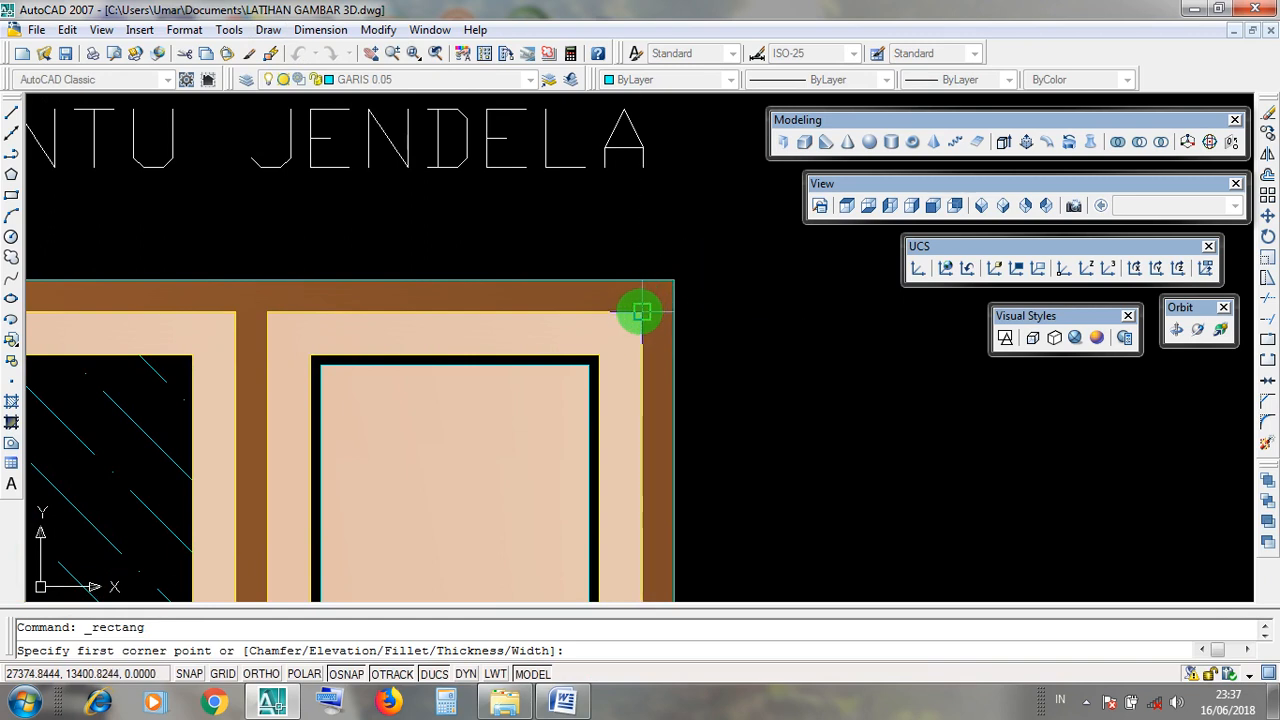
{"action": "left_click", "coordinate": [641, 313]}
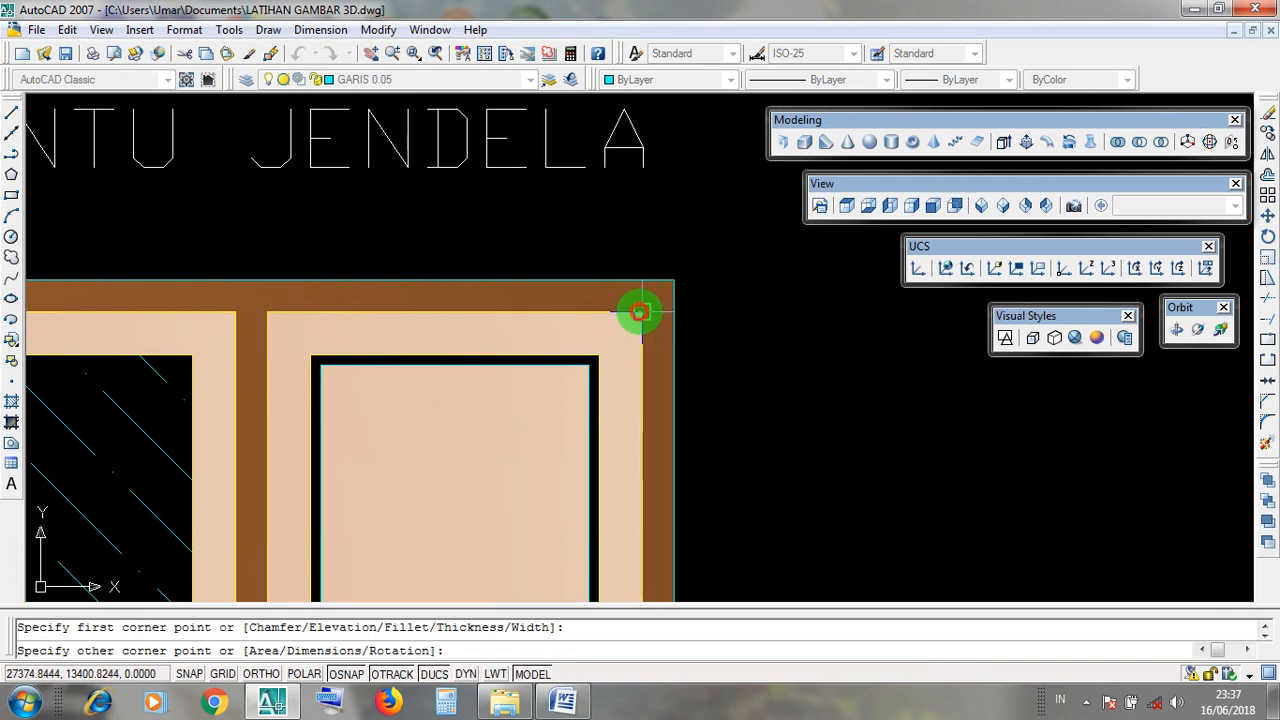
{"action": "scroll", "coordinate": [640, 310], "scroll_direction": "down", "scroll_amount": 6}
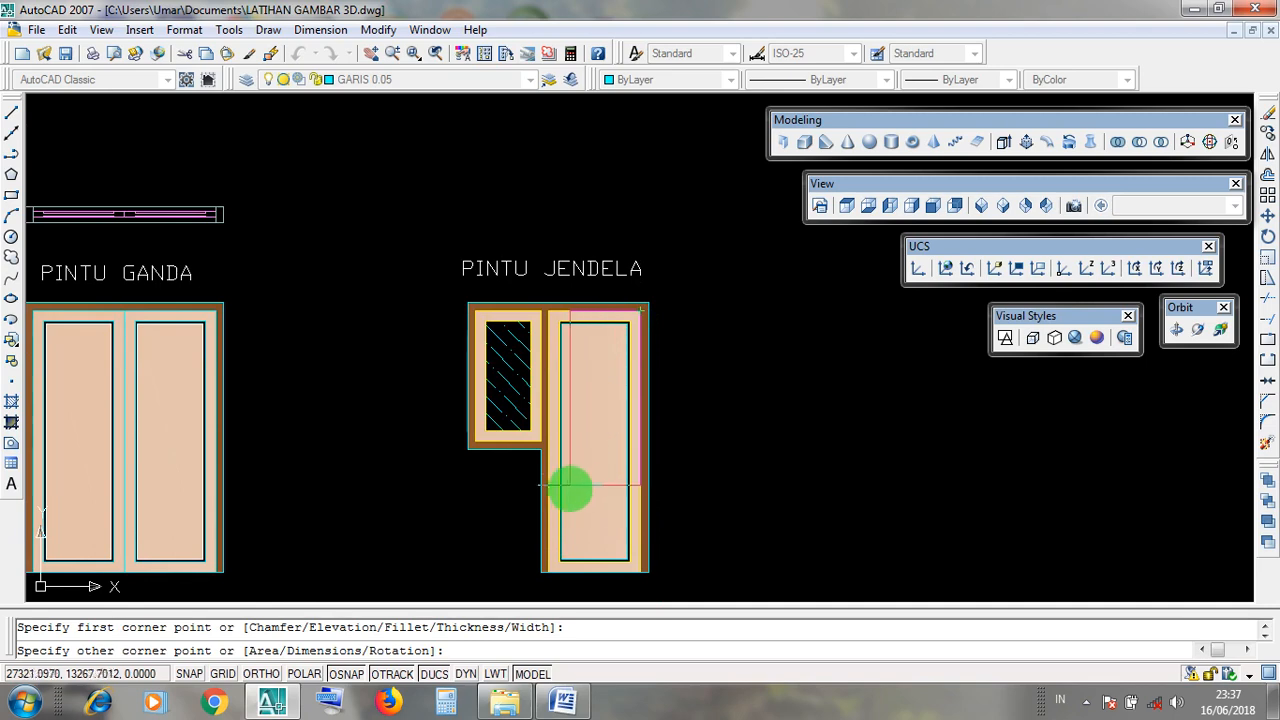
{"action": "scroll", "coordinate": [548, 575], "scroll_direction": "up", "scroll_amount": 5}
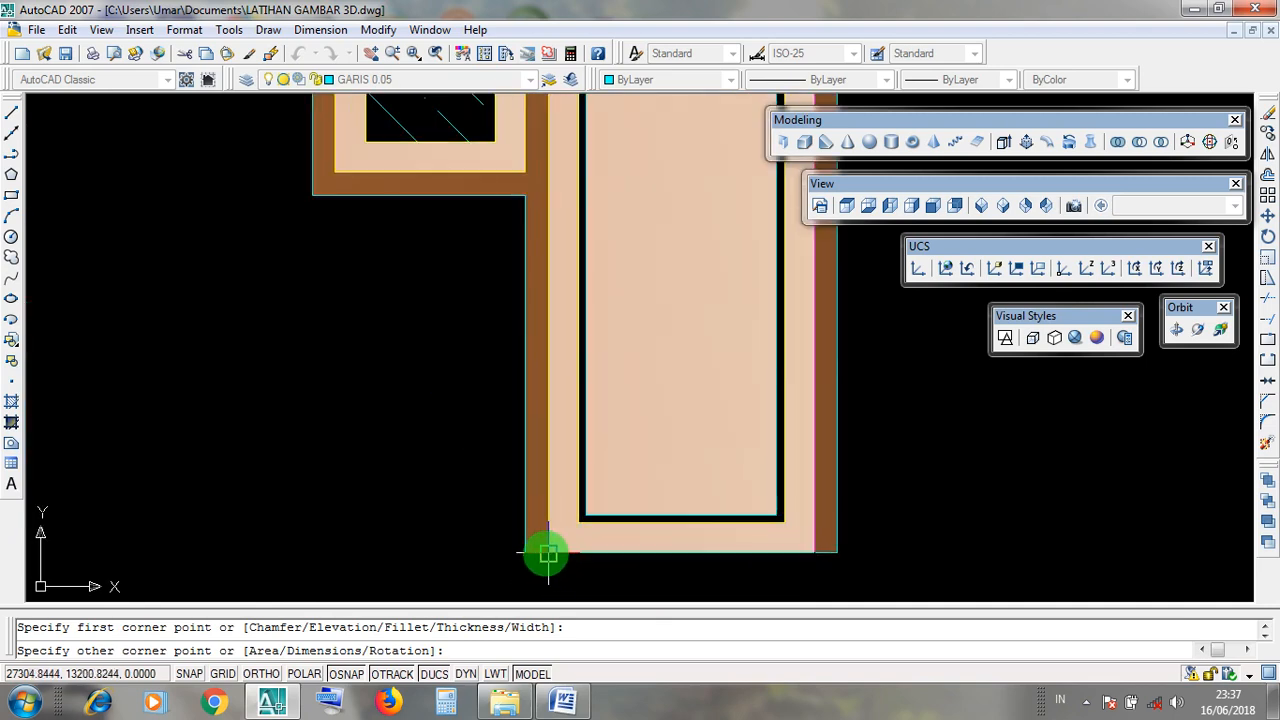
{"action": "scroll", "coordinate": [548, 553], "scroll_direction": "up", "scroll_amount": 3}
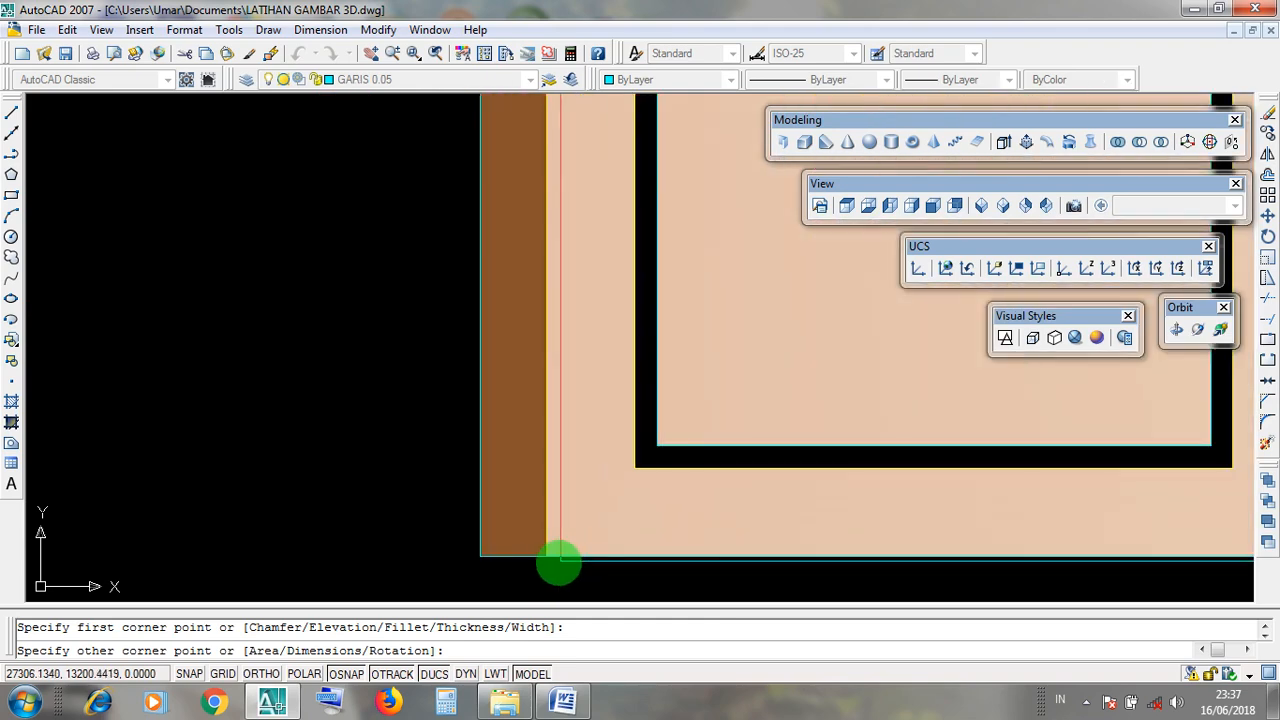
{"action": "scroll", "coordinate": [546, 558], "scroll_direction": "down", "scroll_amount": 2}
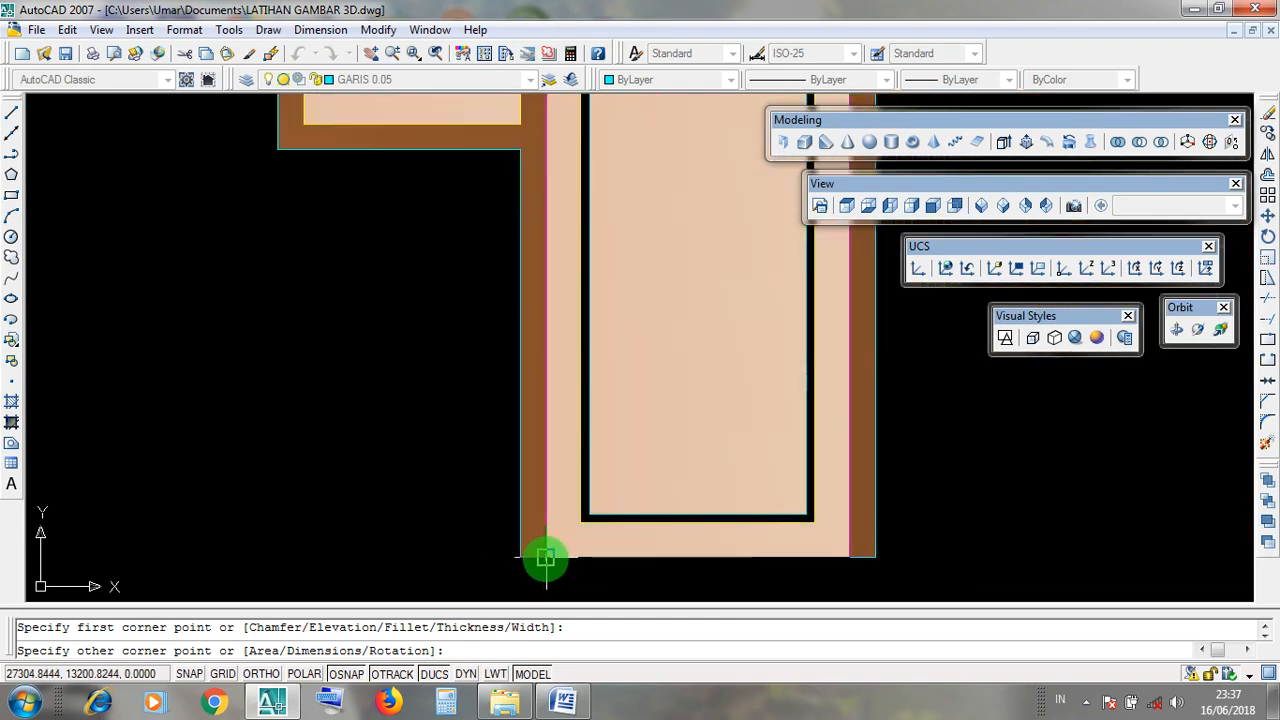
{"action": "scroll", "coordinate": [545, 558], "scroll_direction": "down", "scroll_amount": 1}
{"action": "left_click", "coordinate": [545, 557]}
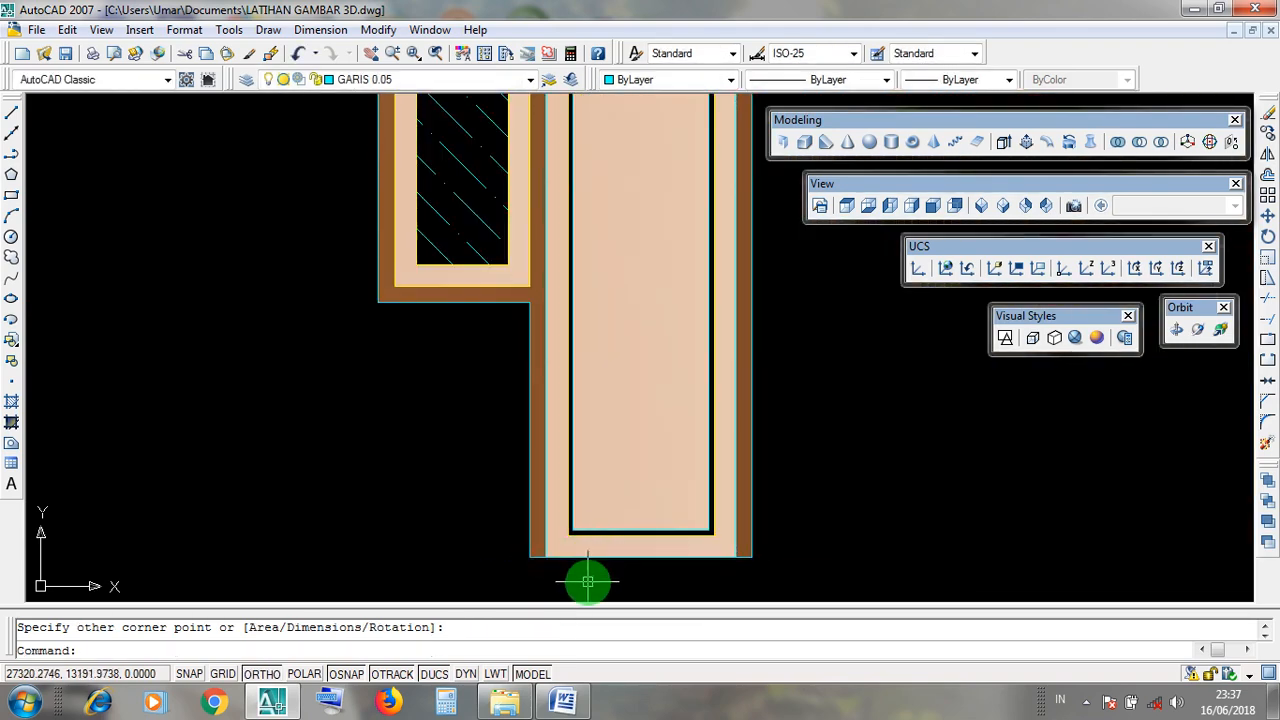
Select the new door rectangle and the lines meeting along the door base to examine their vertices, and clear the selection.
{"action": "left_click", "coordinate": [545, 553]}
{"action": "scroll", "coordinate": [607, 557], "scroll_direction": "down", "scroll_amount": 2}
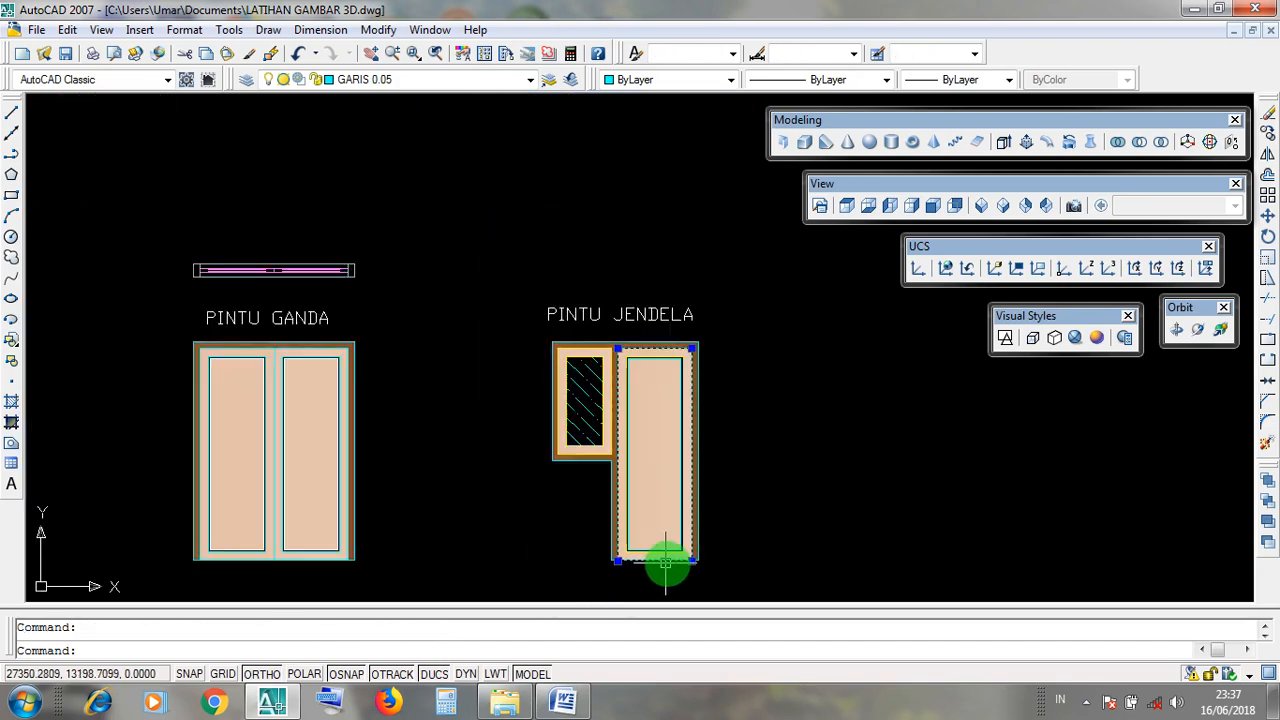
{"action": "scroll", "coordinate": [650, 563], "scroll_direction": "up", "scroll_amount": 3}
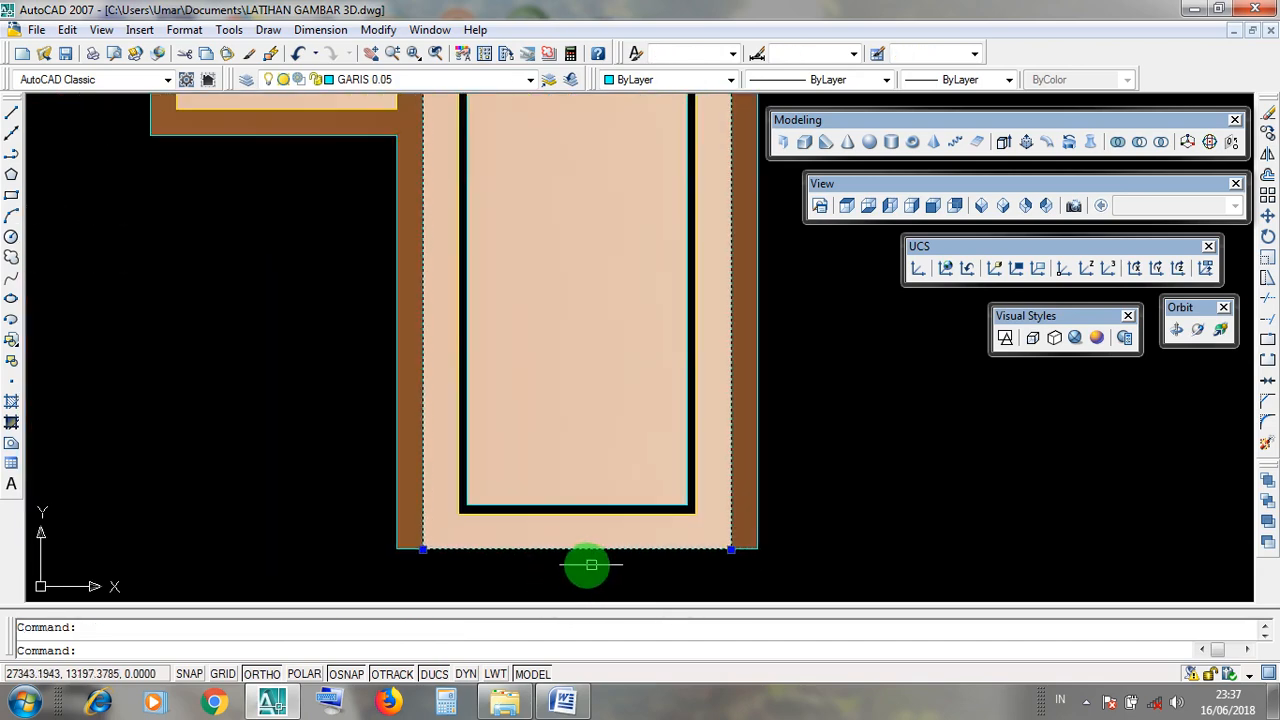
{"action": "left_click", "coordinate": [362, 527]}
{"action": "left_click", "coordinate": [806, 574]}
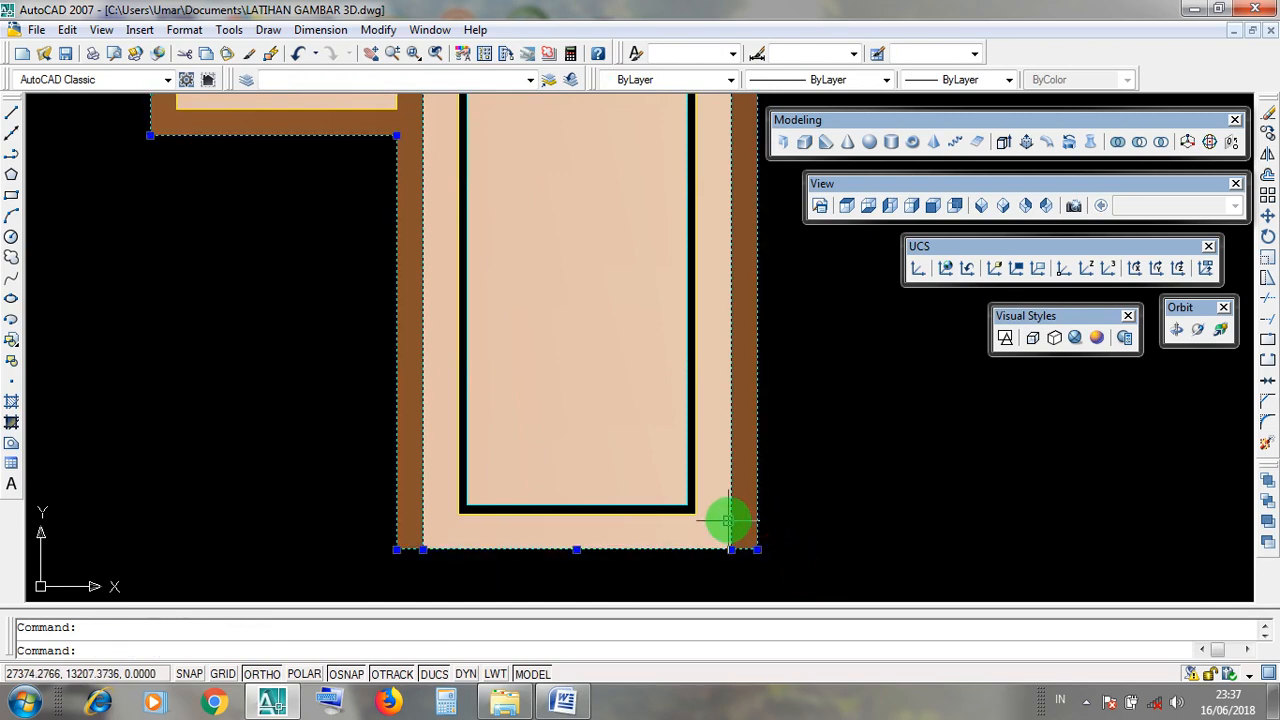
{"action": "scroll", "coordinate": [762, 520], "scroll_direction": "down", "scroll_amount": 3}
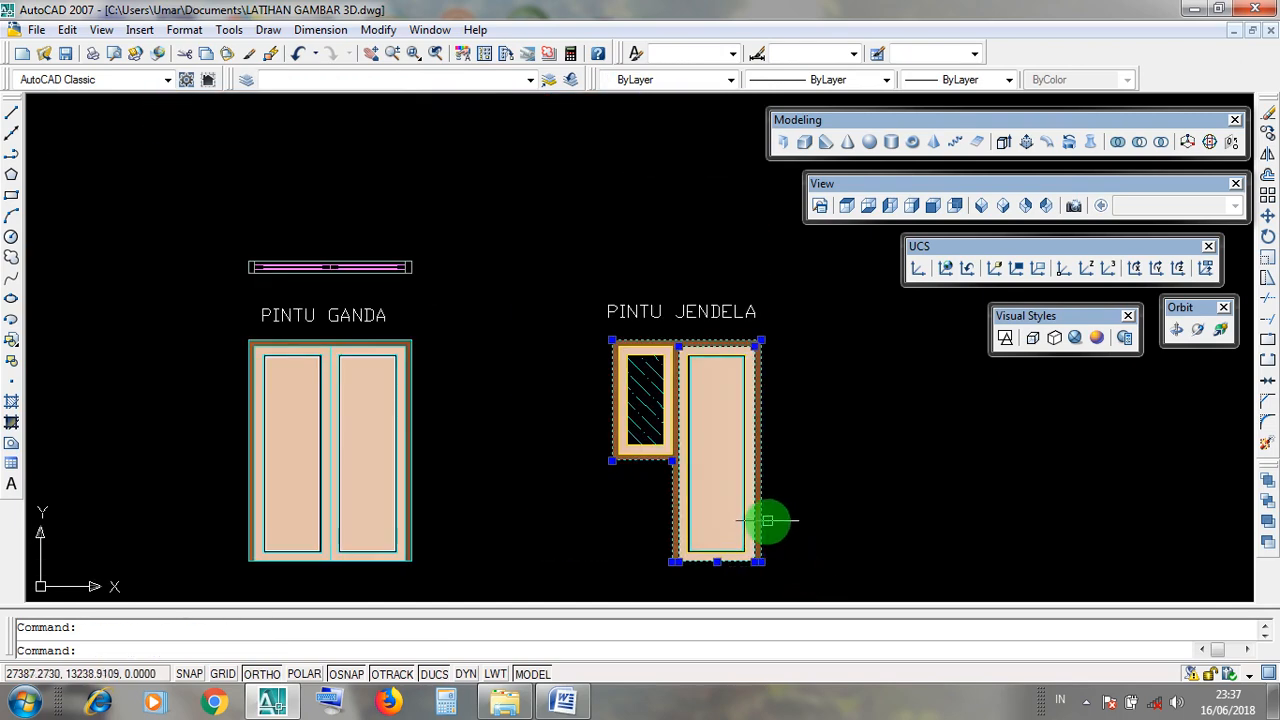
{"action": "key", "text": "Escape"}
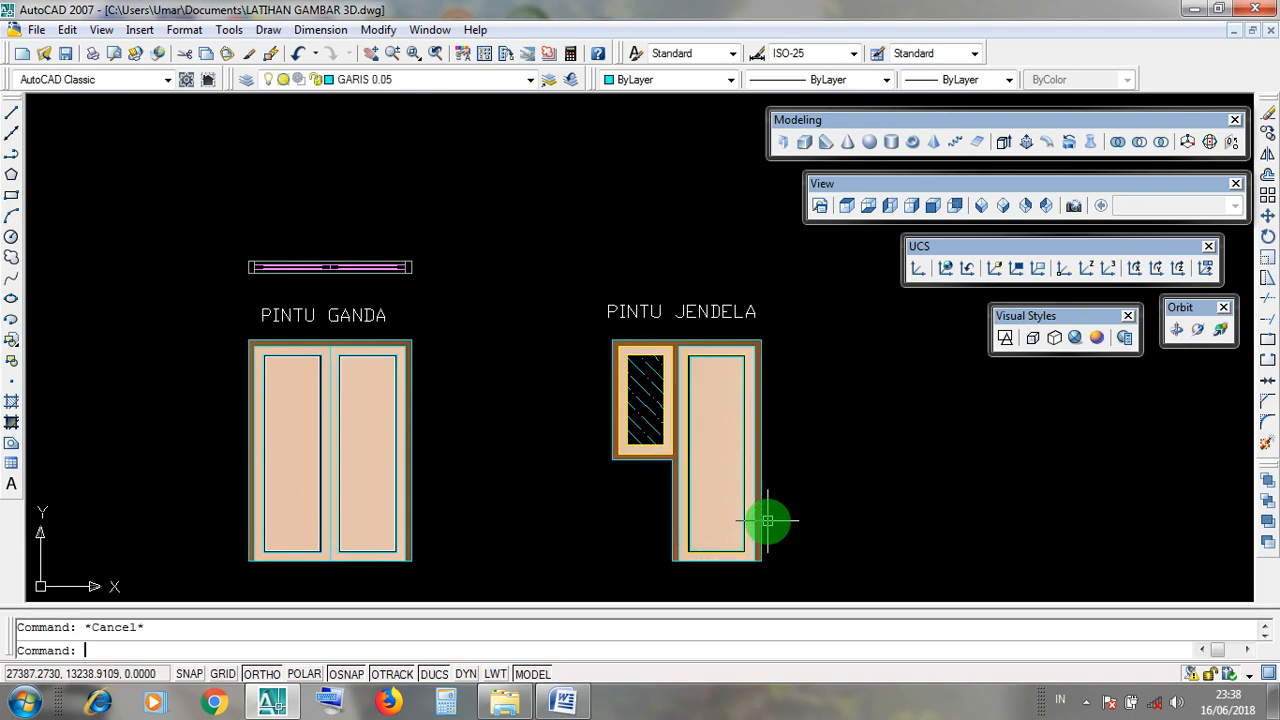
Check the lines along the door base with selection windows and reselect the door rectangle to examine its lower corners.
{"action": "scroll", "coordinate": [766, 545], "scroll_direction": "up", "scroll_amount": 3}
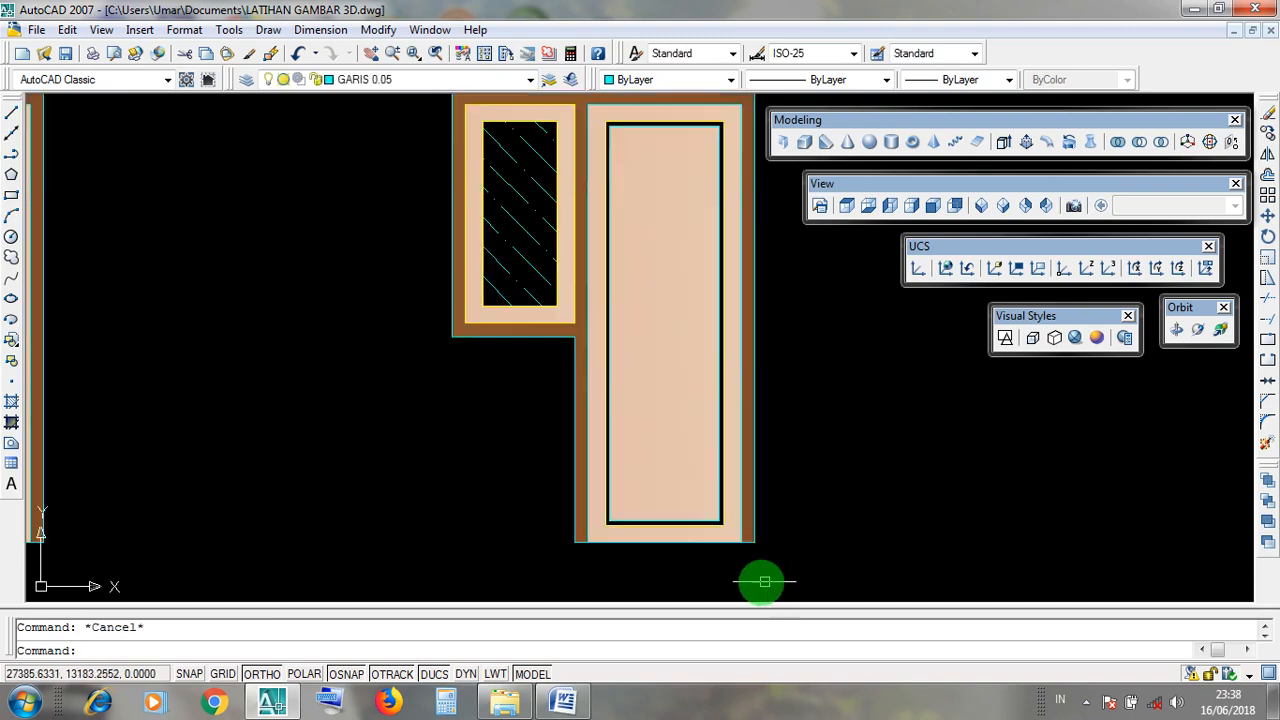
{"action": "scroll", "coordinate": [556, 537], "scroll_direction": "up", "scroll_amount": 2}
{"action": "left_click", "coordinate": [555, 530]}
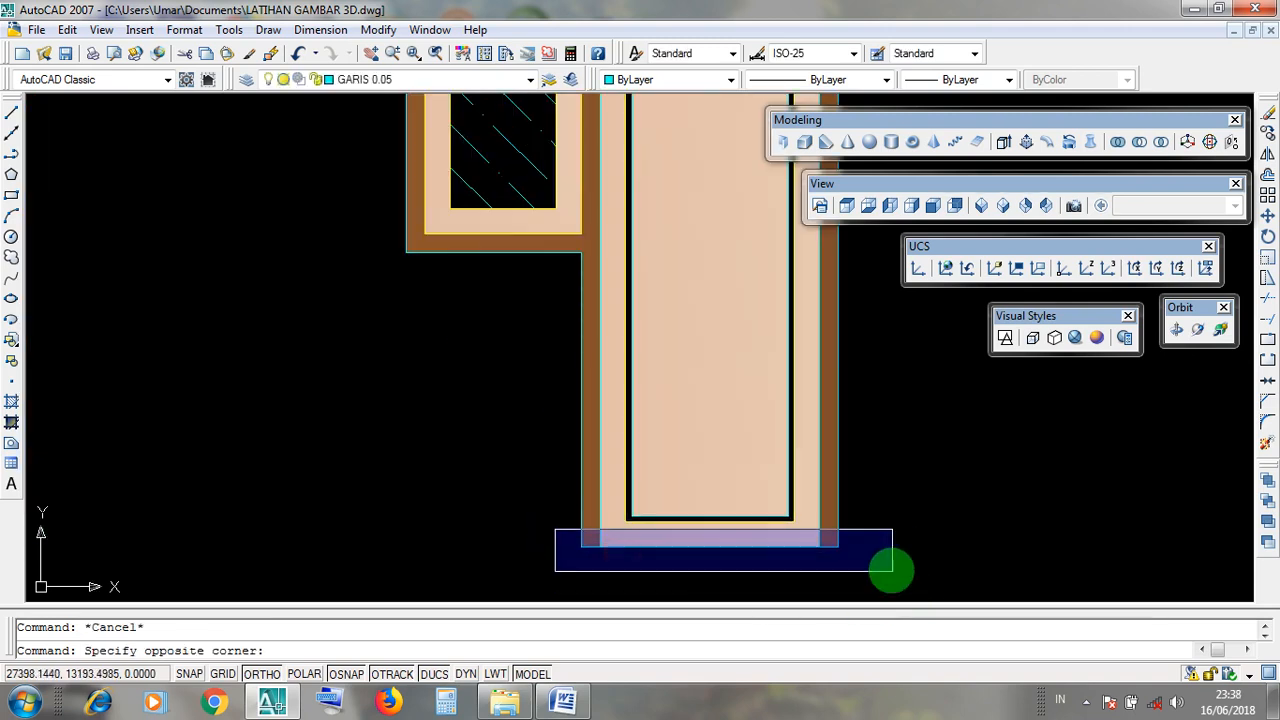
{"action": "left_click", "coordinate": [481, 517]}
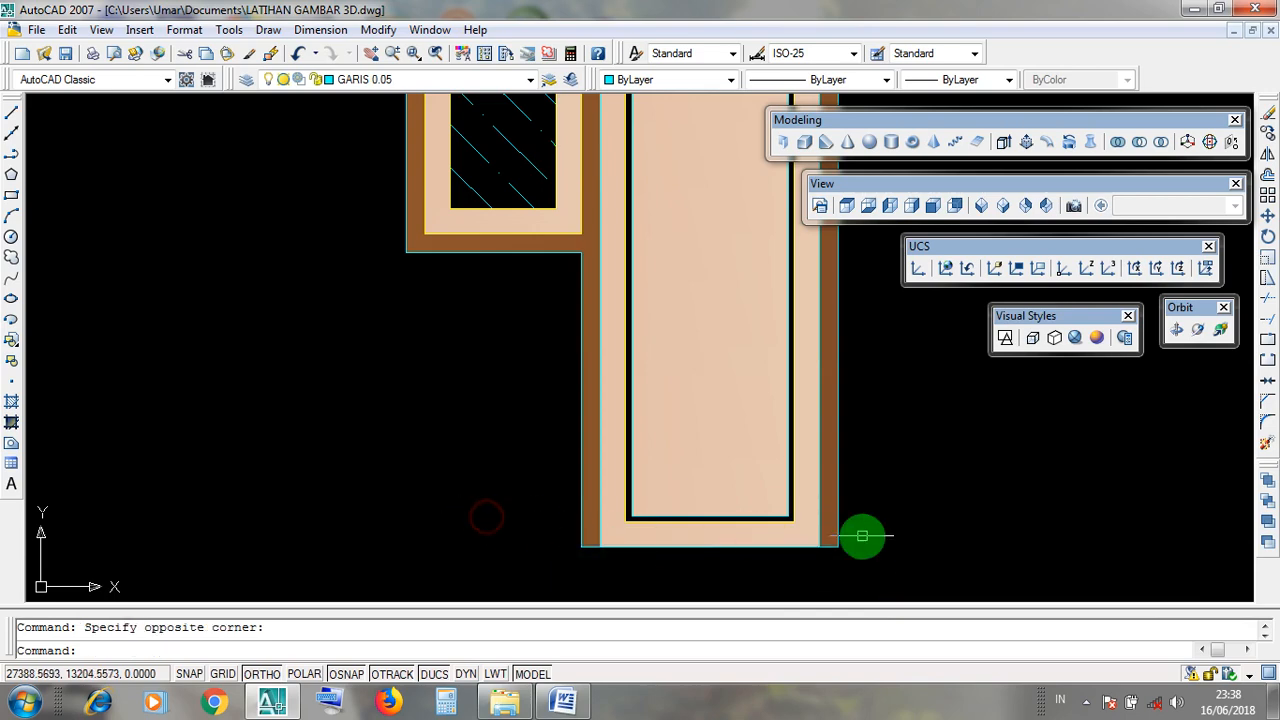
{"action": "scroll", "coordinate": [806, 566], "scroll_direction": "down", "scroll_amount": 4}
{"action": "left_click", "coordinate": [812, 531]}
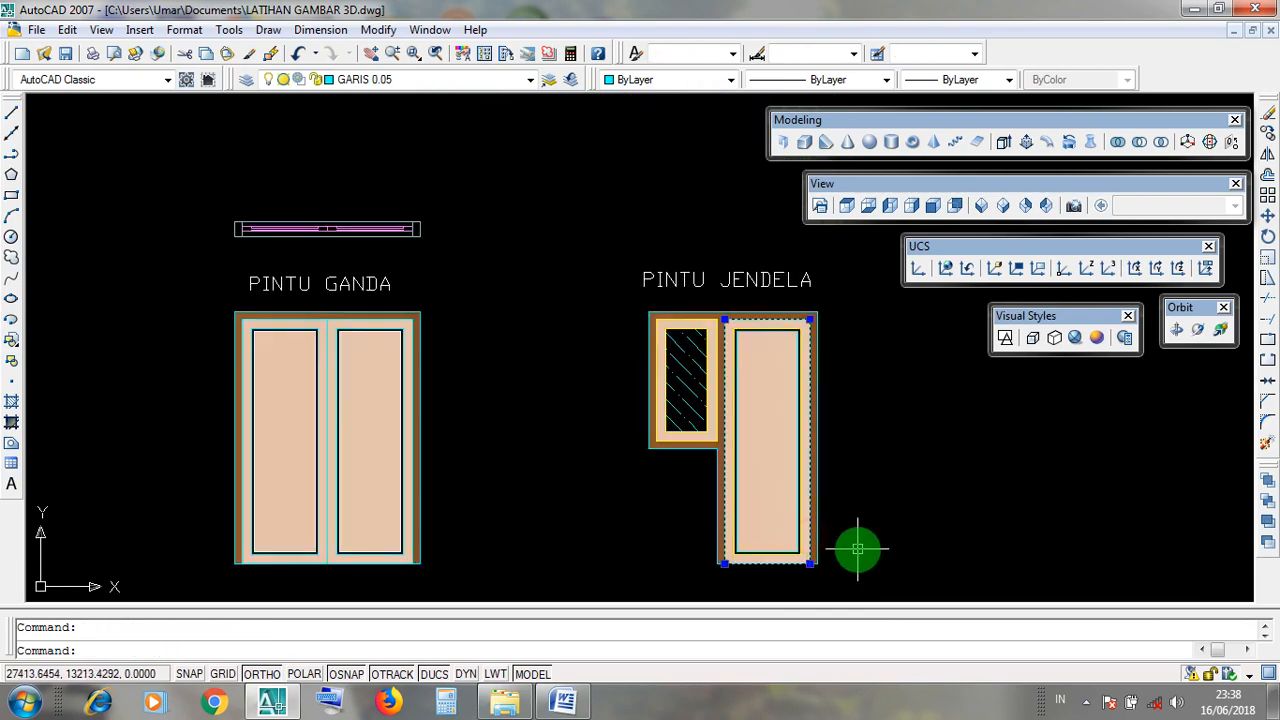
{"action": "scroll", "coordinate": [855, 548], "scroll_direction": "up", "scroll_amount": 2}
{"action": "middle_click_drag", "start_coordinate": [846, 551], "coordinate": [808, 550]}
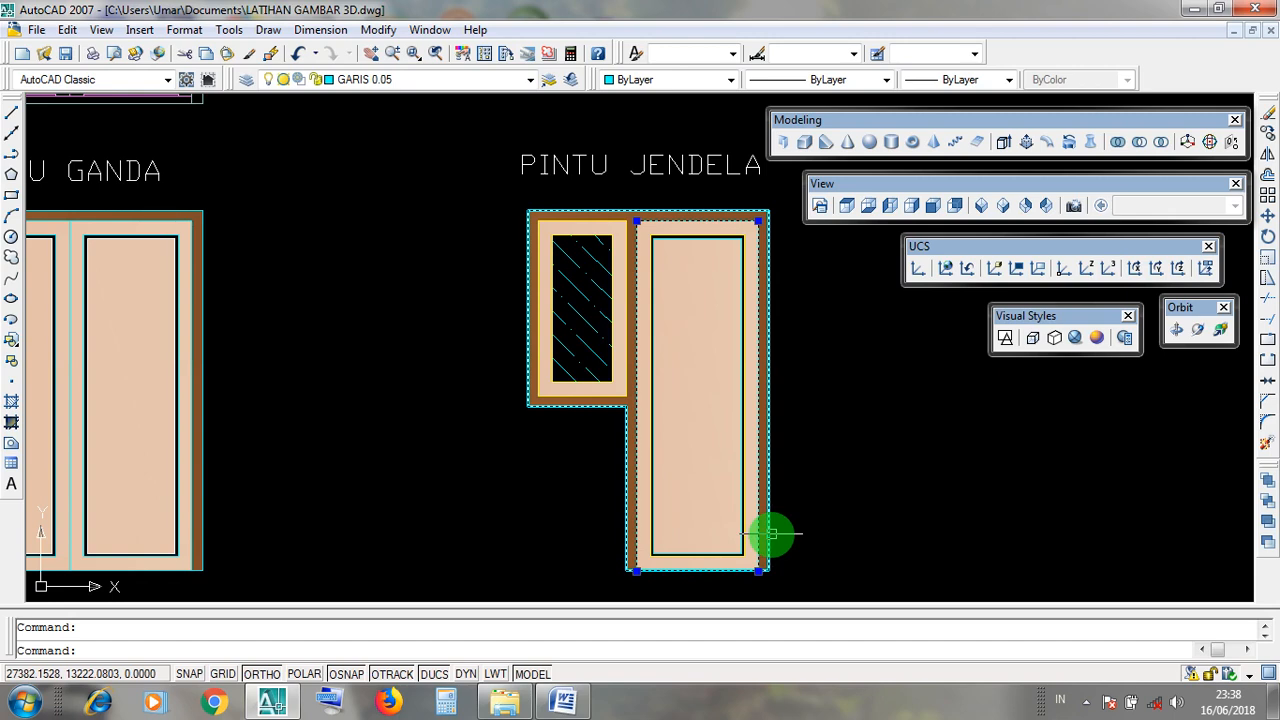
{"action": "scroll", "coordinate": [654, 600], "scroll_direction": "up", "scroll_amount": 2}
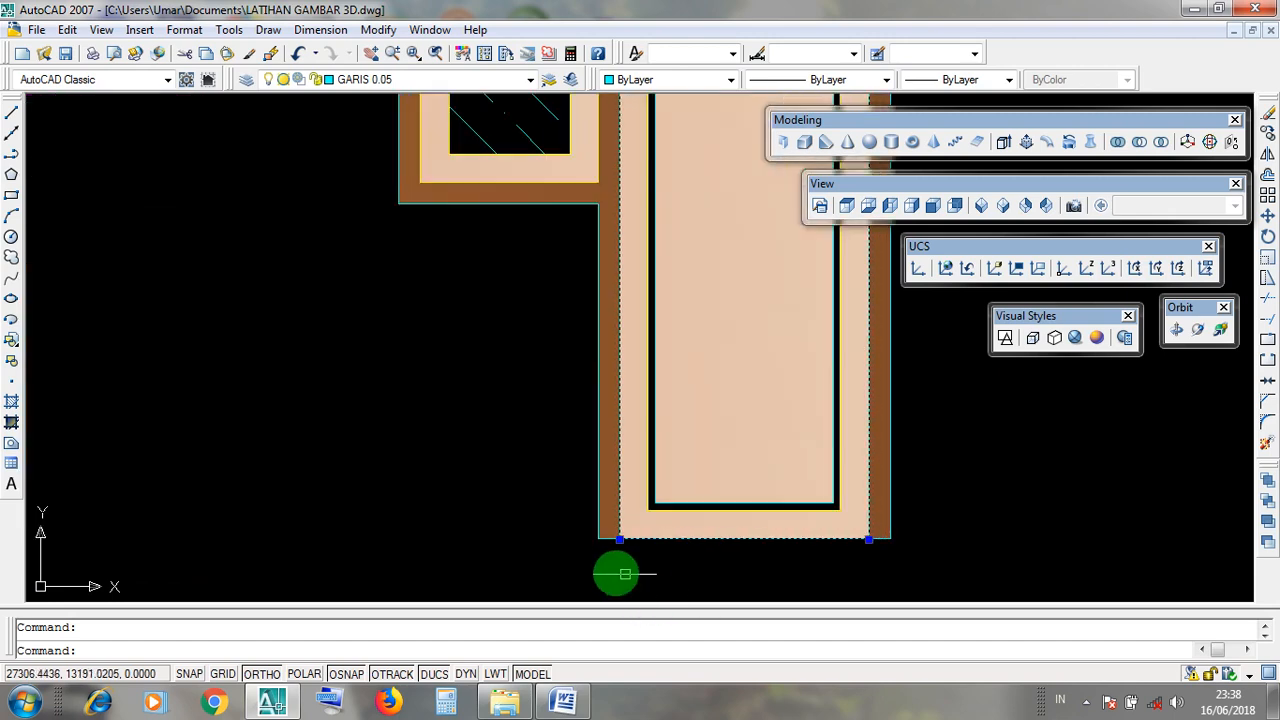
{"action": "left_click", "coordinate": [592, 540]}
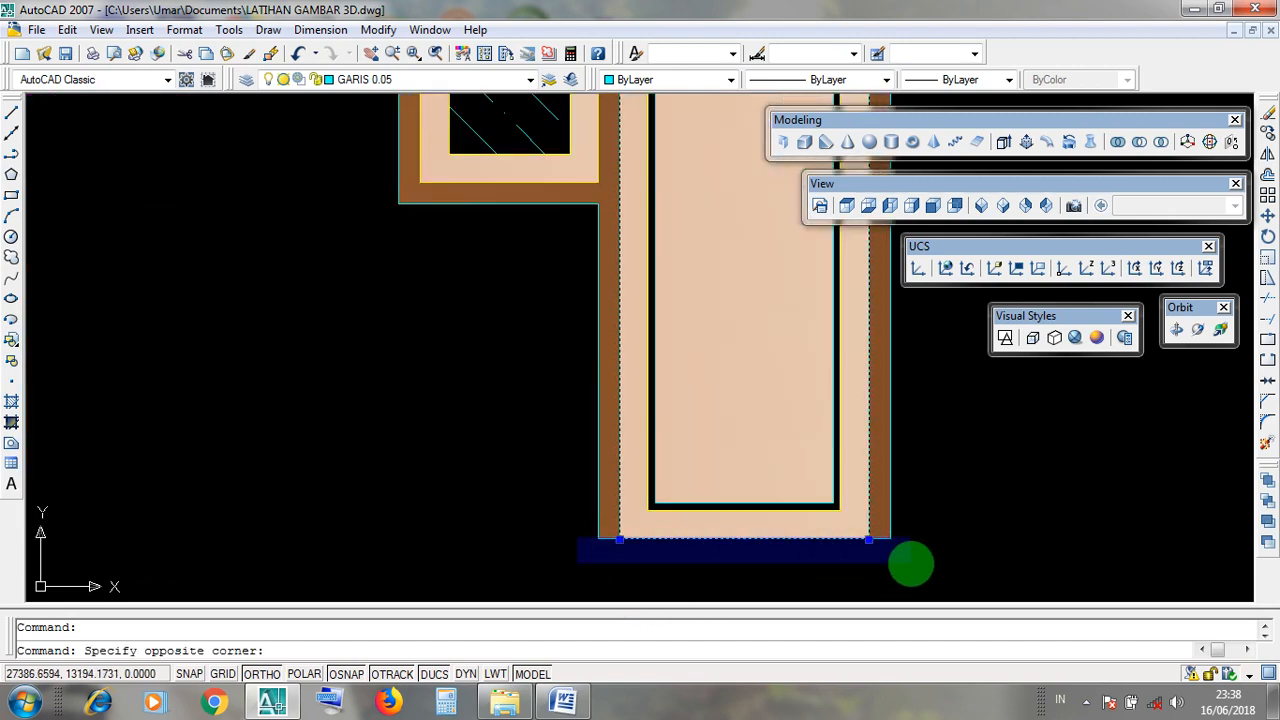
{"action": "left_click", "coordinate": [502, 554]}
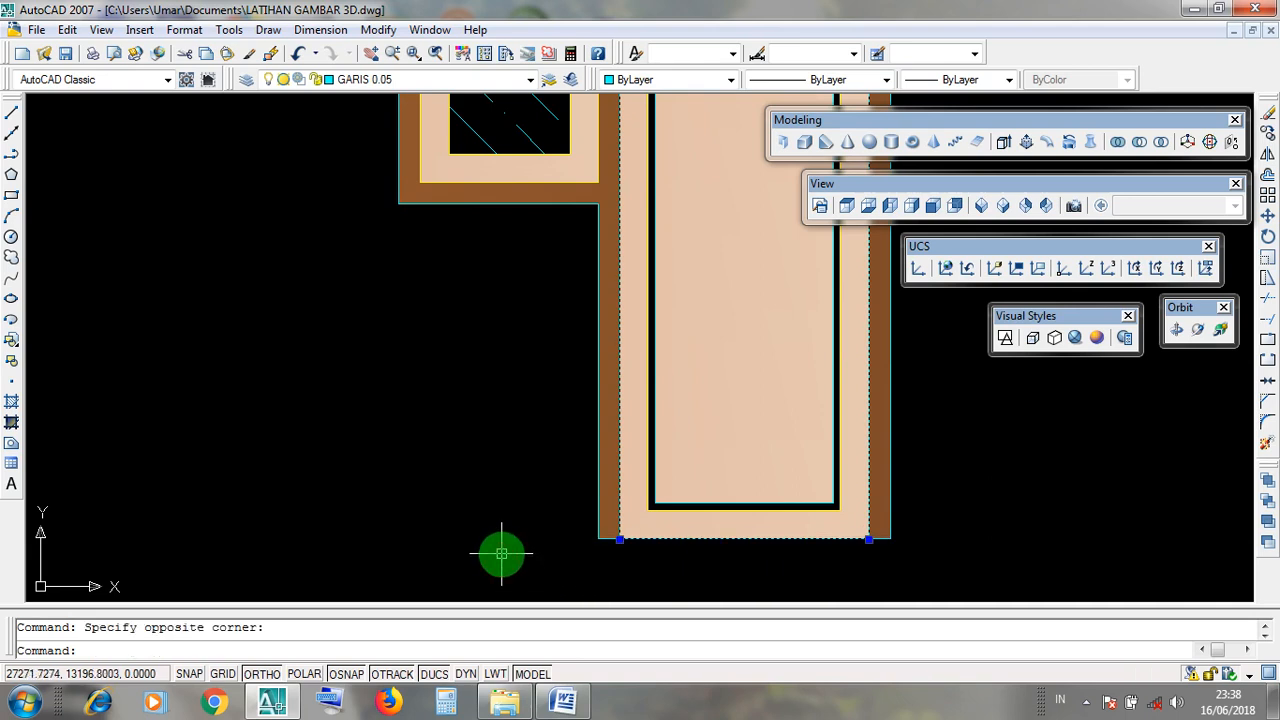
Clear the selection of the door lines and select the yellow window sash outline to examine its vertices, clearing that selection too.
{"action": "key", "text": "Escape"}
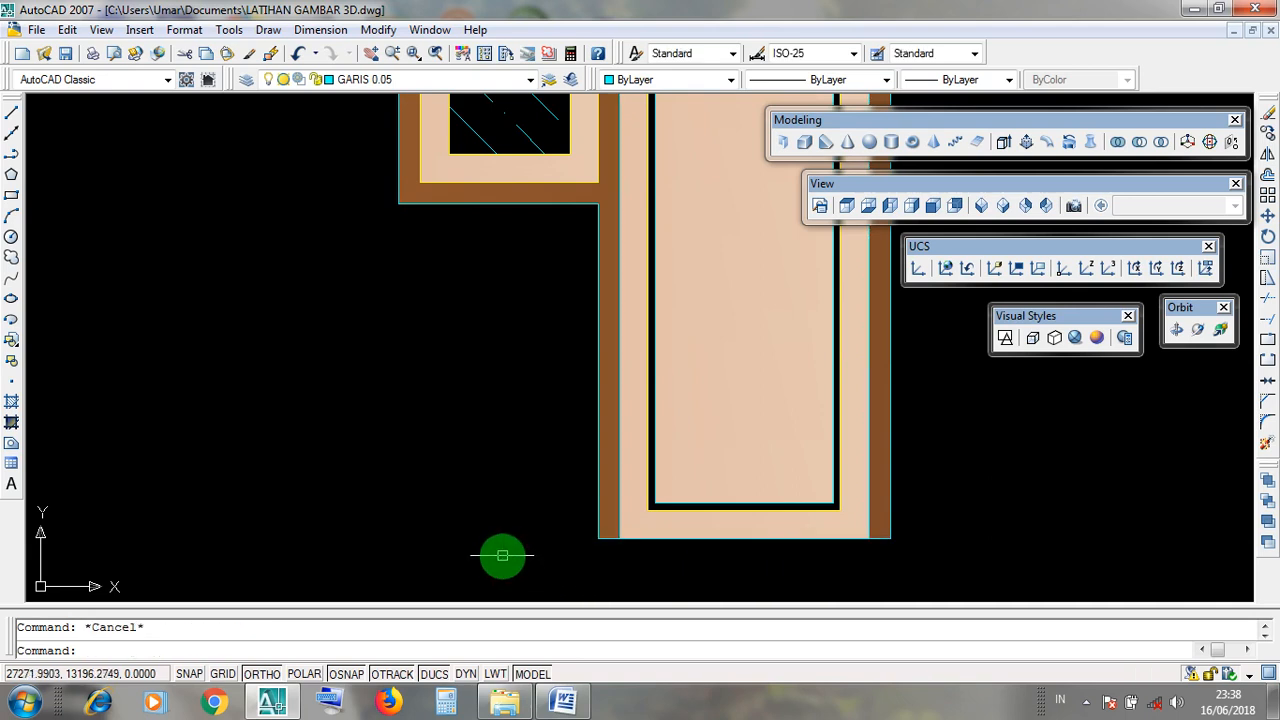
{"action": "scroll", "coordinate": [623, 406], "scroll_direction": "down", "scroll_amount": 3}
{"action": "middle_click_drag", "start_coordinate": [563, 403], "coordinate": [559, 461]}
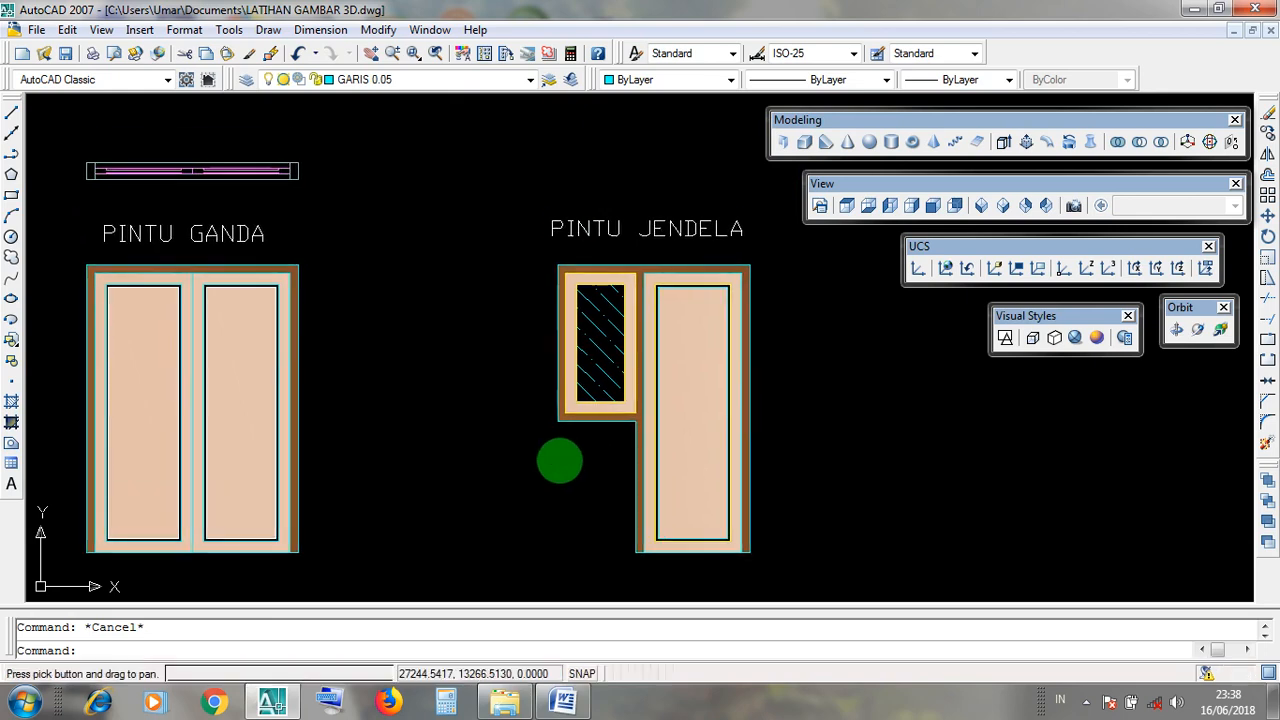
{"action": "scroll", "coordinate": [603, 249], "scroll_direction": "up", "scroll_amount": 3}
{"action": "middle_click_drag", "start_coordinate": [600, 289], "coordinate": [546, 255]}
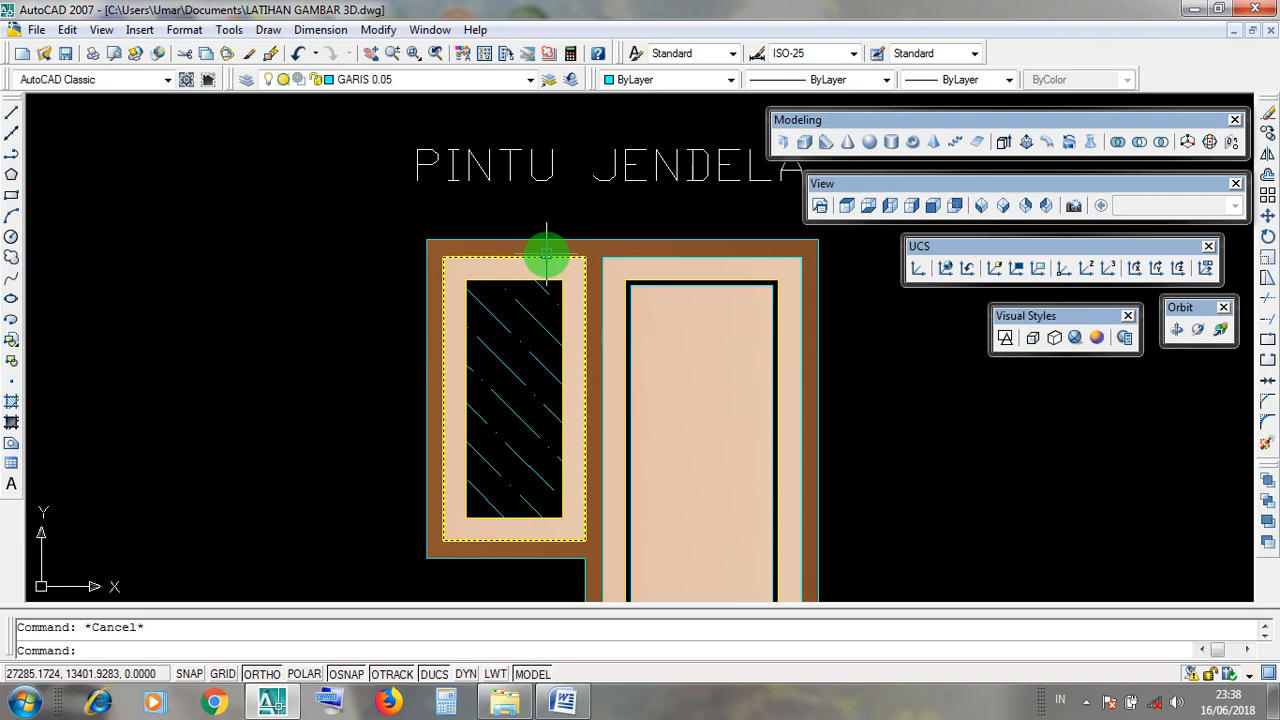
{"action": "left_click", "coordinate": [547, 257]}
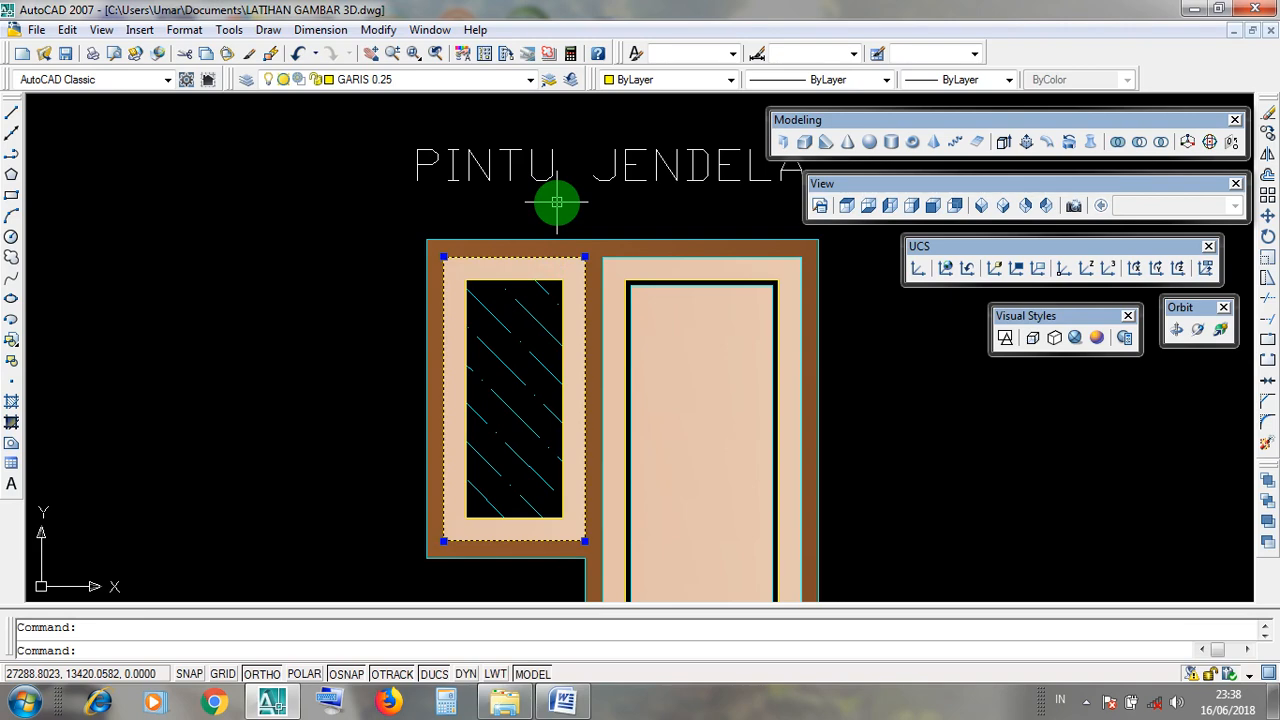
{"action": "key", "text": "Escape"}
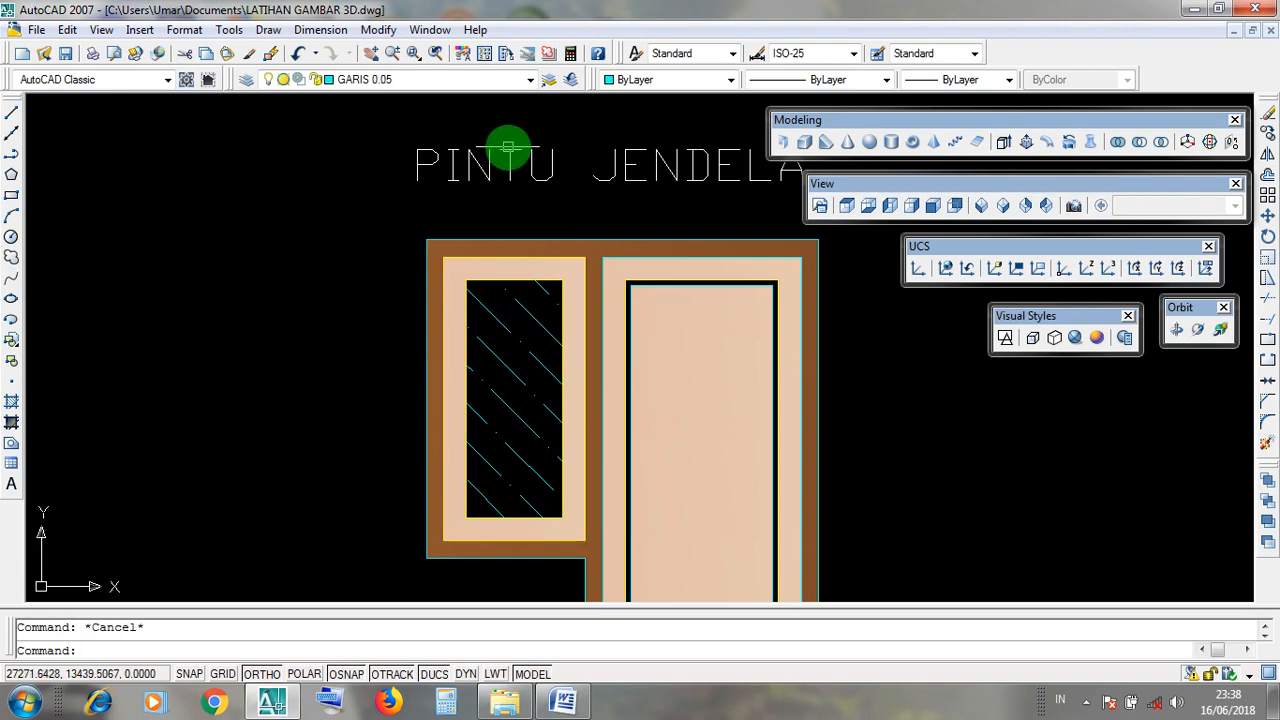
Draw a rectangle over the PINTU JENDELA window sash, from its upper corner at the outer jamb to its lower corner at the middle post.
{"action": "left_click", "coordinate": [268, 30]}
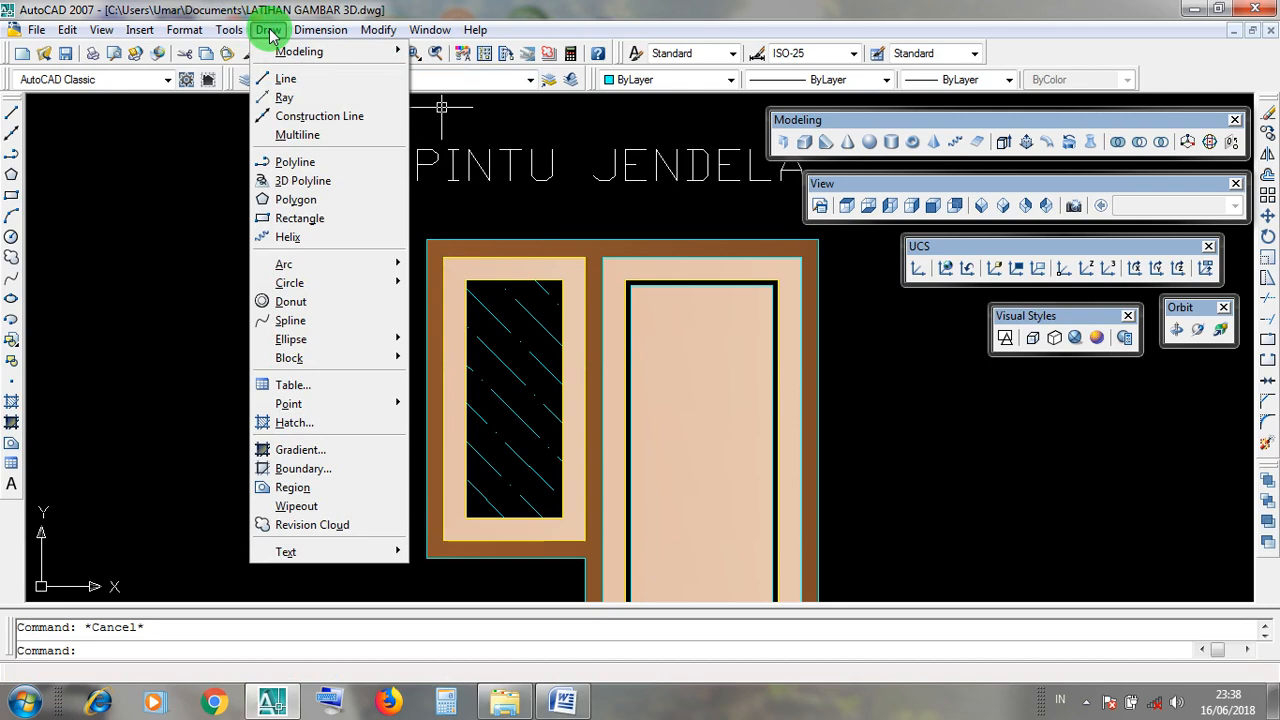
{"action": "left_click", "coordinate": [269, 32]}
{"action": "left_click", "coordinate": [269, 32]}
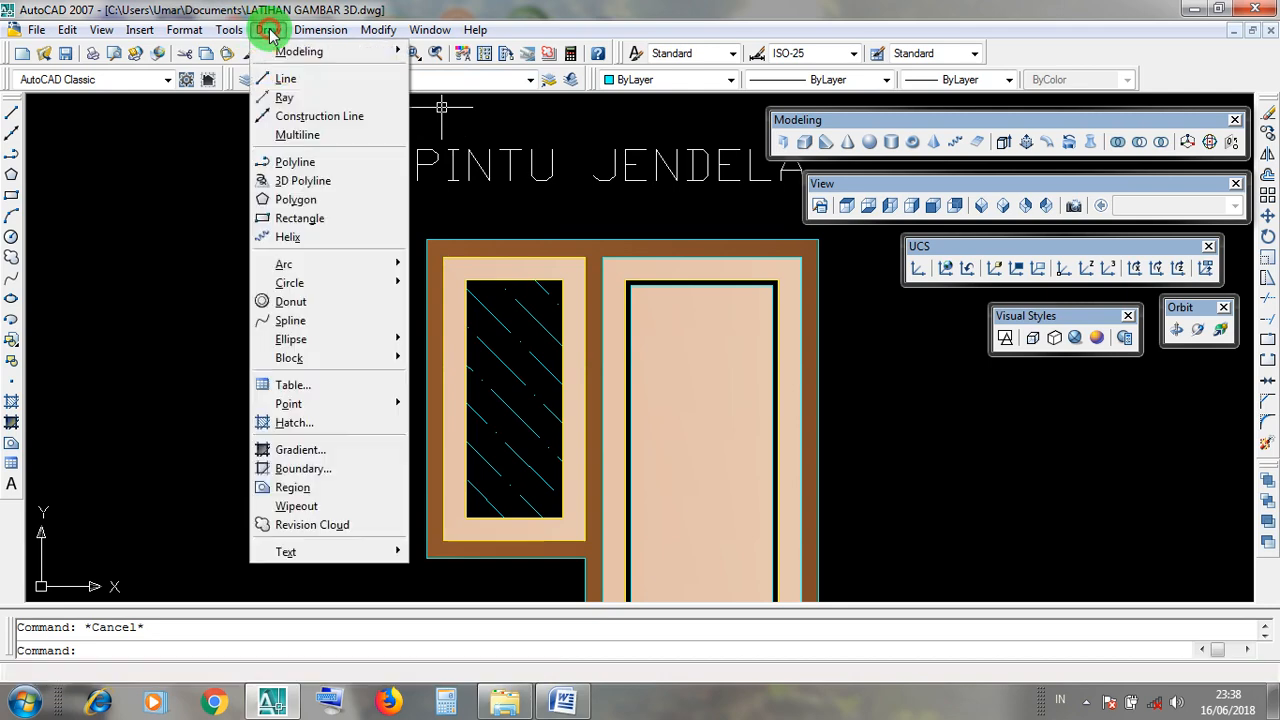
{"action": "left_click", "coordinate": [357, 220]}
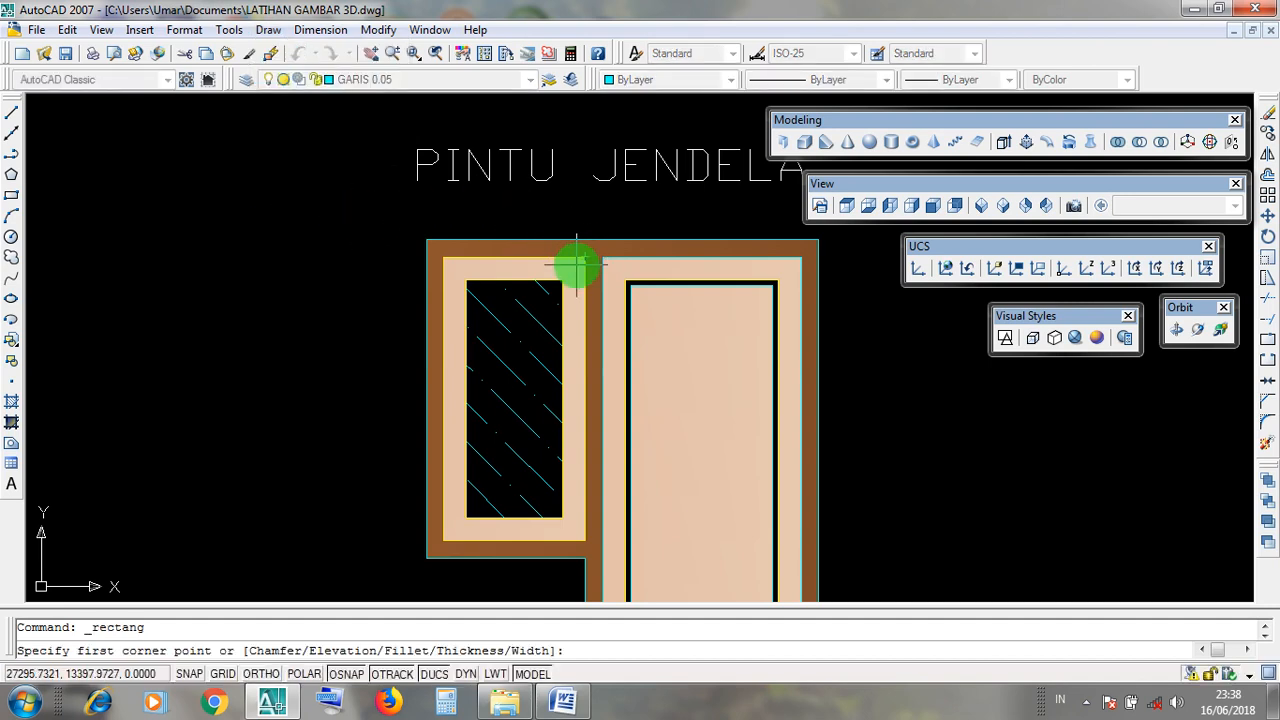
{"action": "scroll", "coordinate": [571, 264], "scroll_direction": "up", "scroll_amount": 3}
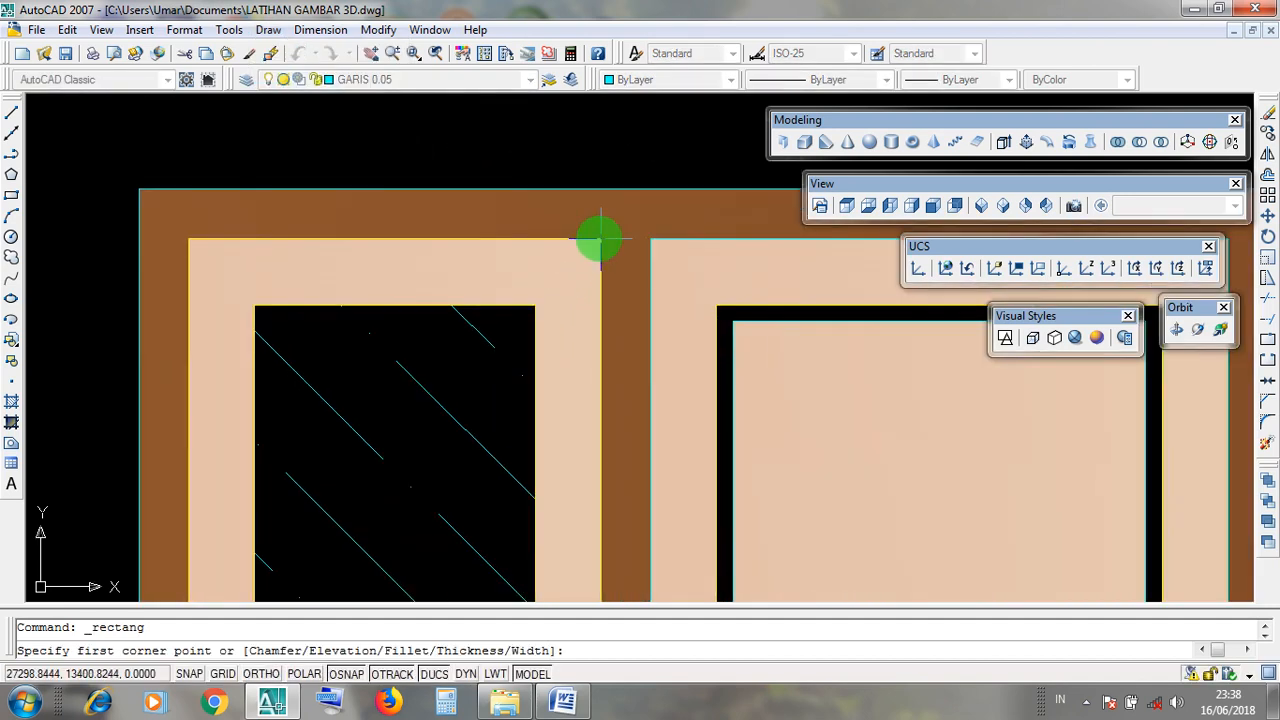
{"action": "scroll", "coordinate": [190, 240], "scroll_direction": "down", "scroll_amount": 3}
{"action": "left_click", "coordinate": [191, 239]}
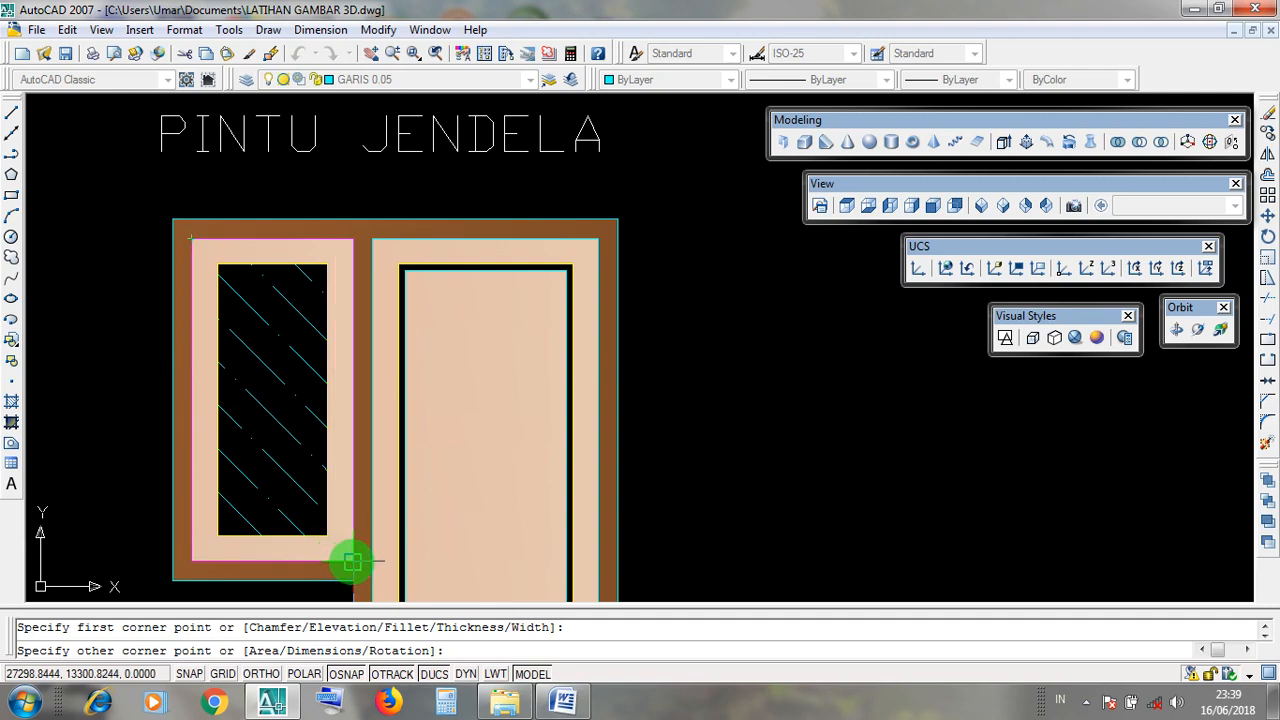
{"action": "scroll", "coordinate": [352, 562], "scroll_direction": "up", "scroll_amount": 3}
{"action": "middle_click_drag", "start_coordinate": [351, 563], "coordinate": [523, 510]}
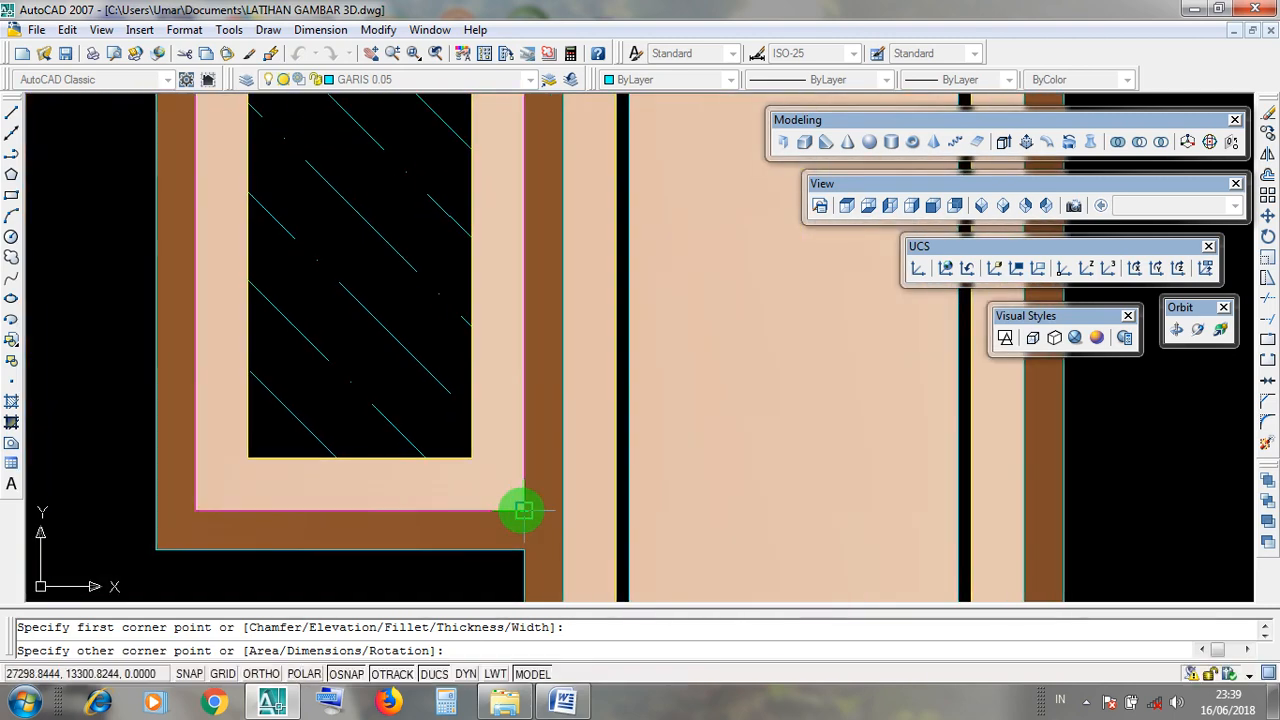
{"action": "scroll", "coordinate": [523, 510], "scroll_direction": "down", "scroll_amount": 3}
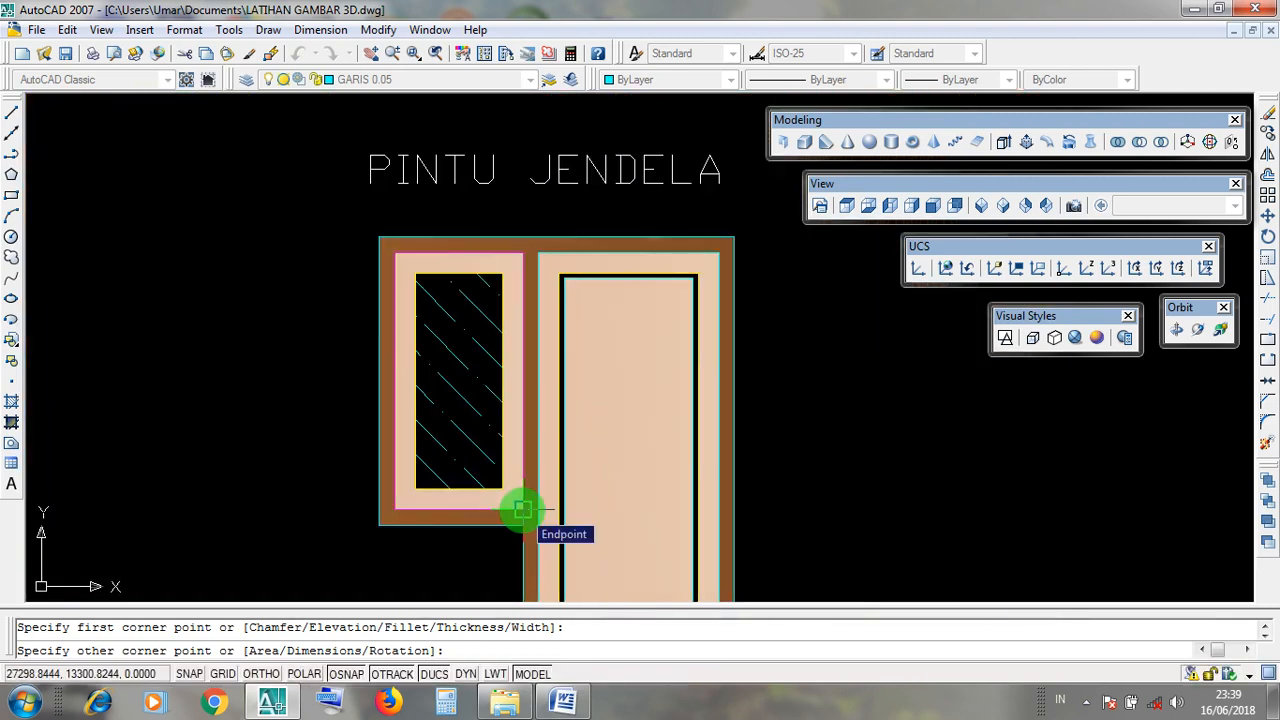
{"action": "left_click", "coordinate": [523, 510]}
Select the new window sash rectangle to examine its four corners, and clear the selection.
{"action": "left_click", "coordinate": [508, 508]}
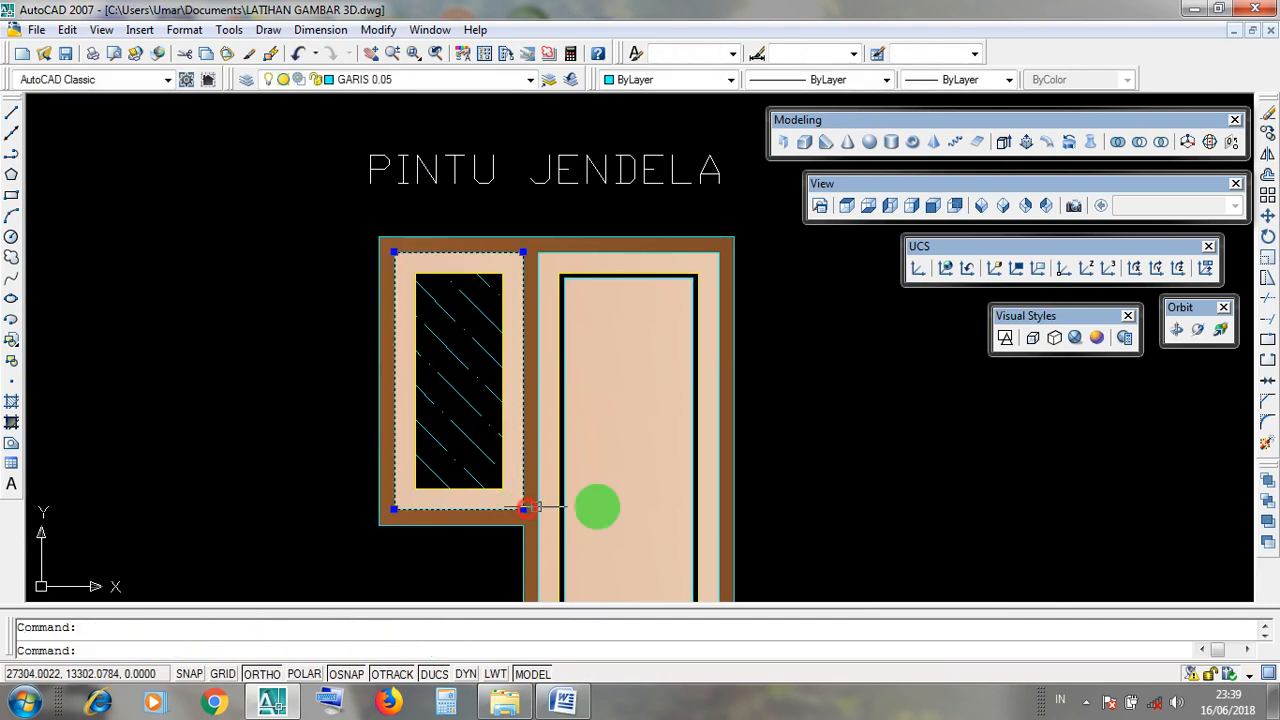
{"action": "middle_click_drag", "start_coordinate": [811, 463], "coordinate": [694, 397]}
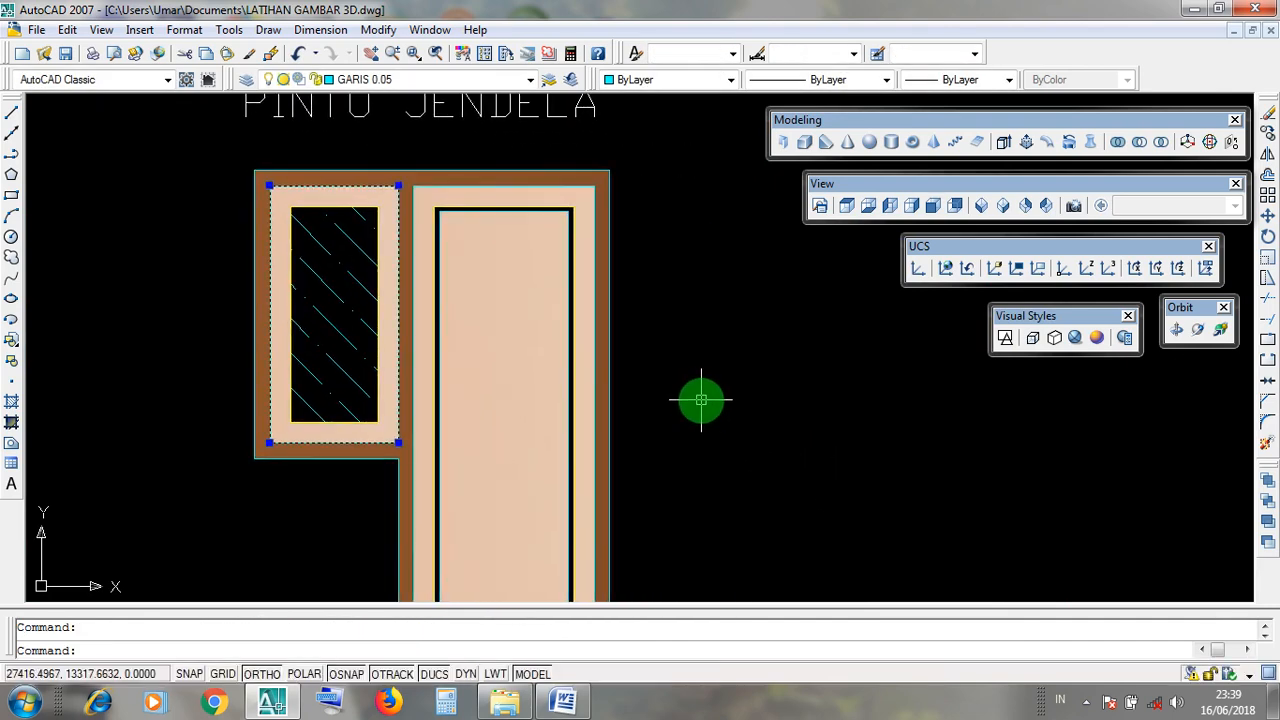
{"action": "scroll", "coordinate": [707, 405], "scroll_direction": "down", "scroll_amount": 4}
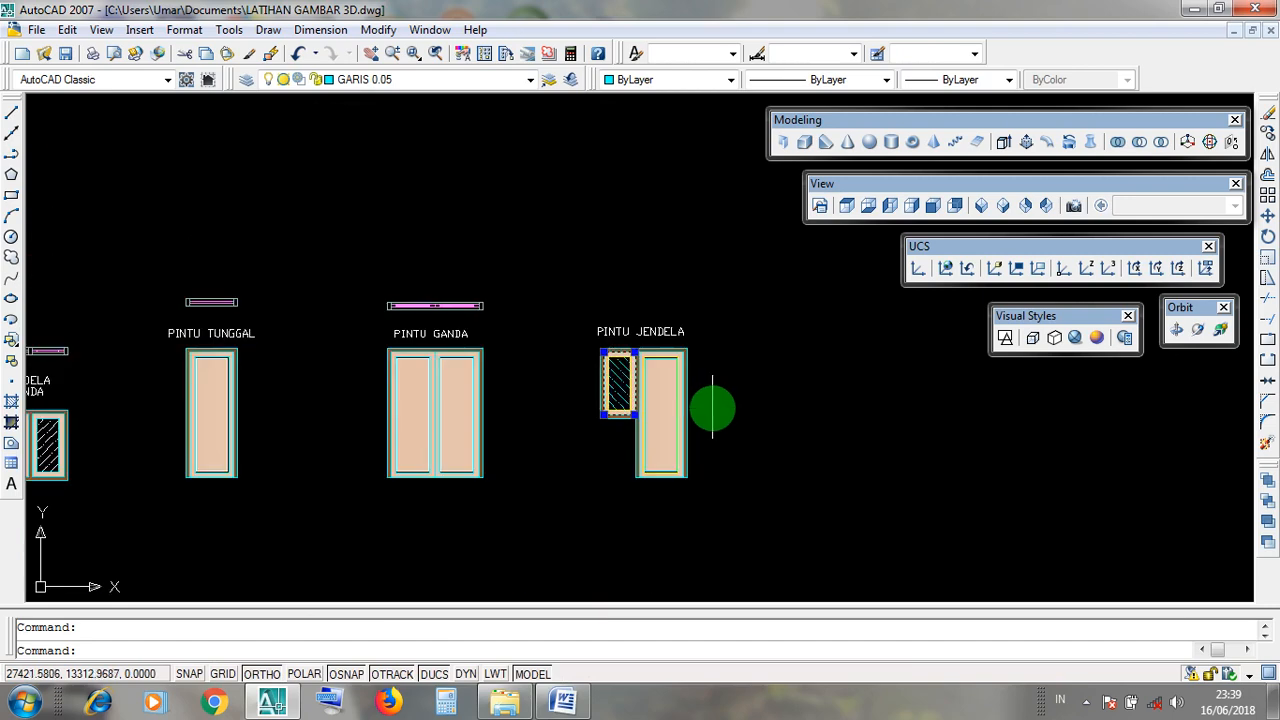
{"action": "key", "text": "Escape"}
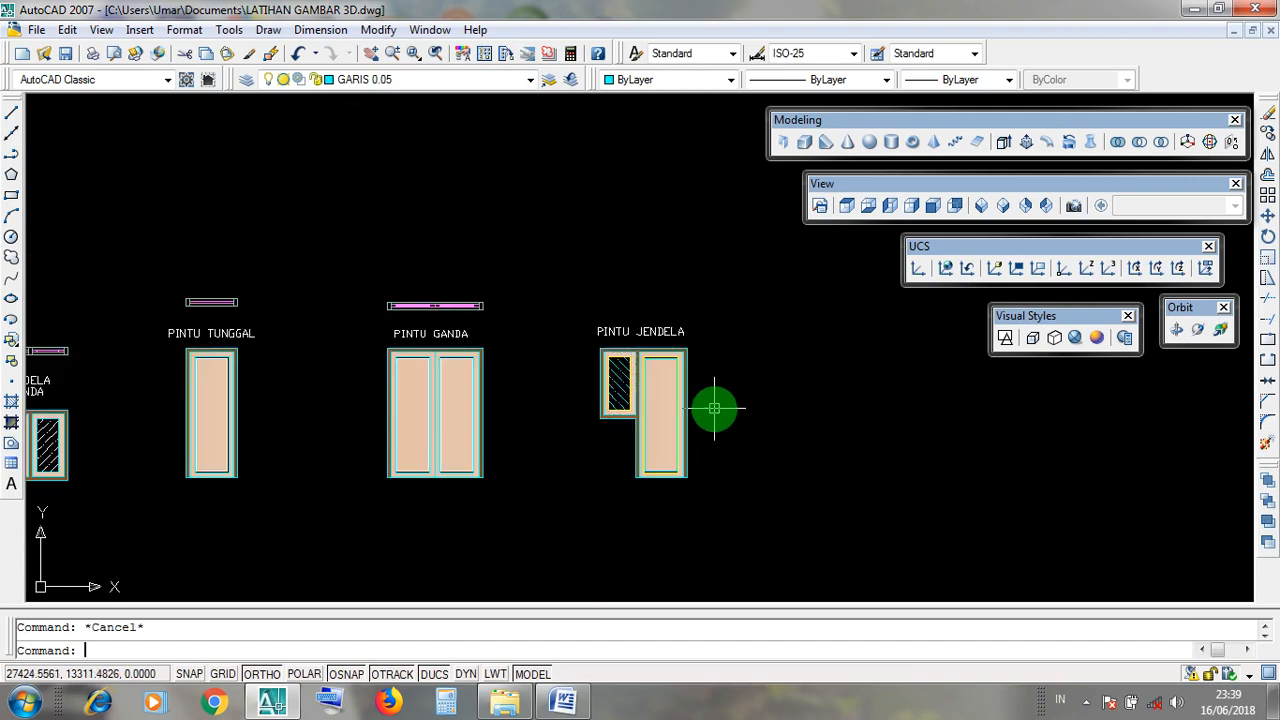
Select the yellow outlines of the door panel and the window glass to examine their vertices, and clear the selection.
{"action": "scroll", "coordinate": [694, 408], "scroll_direction": "up", "scroll_amount": 3}
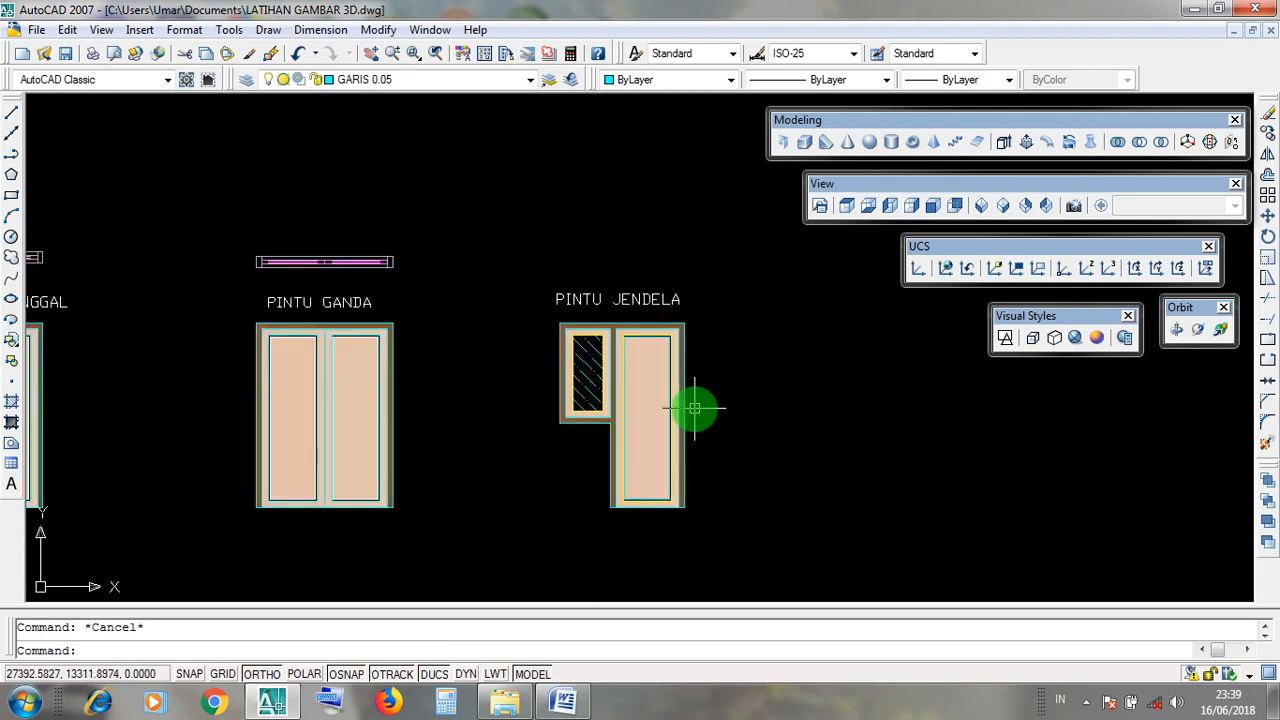
{"action": "scroll", "coordinate": [694, 408], "scroll_direction": "up", "scroll_amount": 2}
{"action": "middle_click_drag", "start_coordinate": [743, 477], "coordinate": [674, 394]}
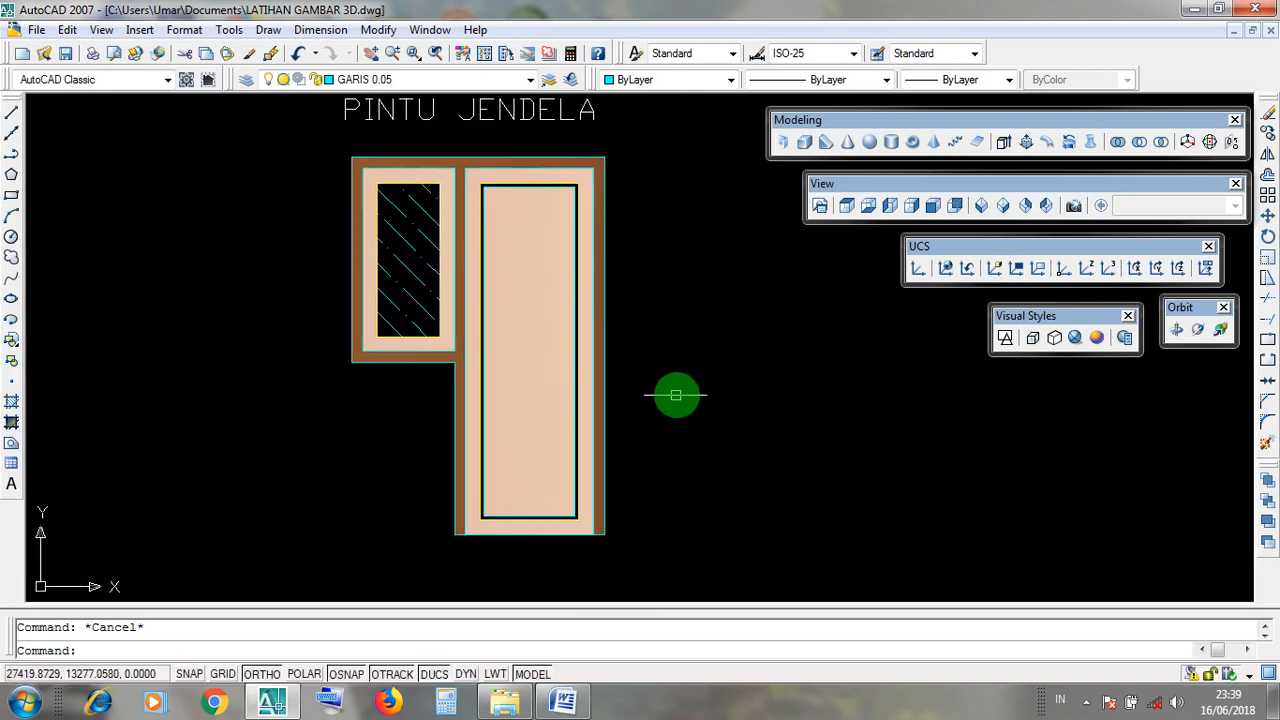
{"action": "left_click", "coordinate": [489, 183]}
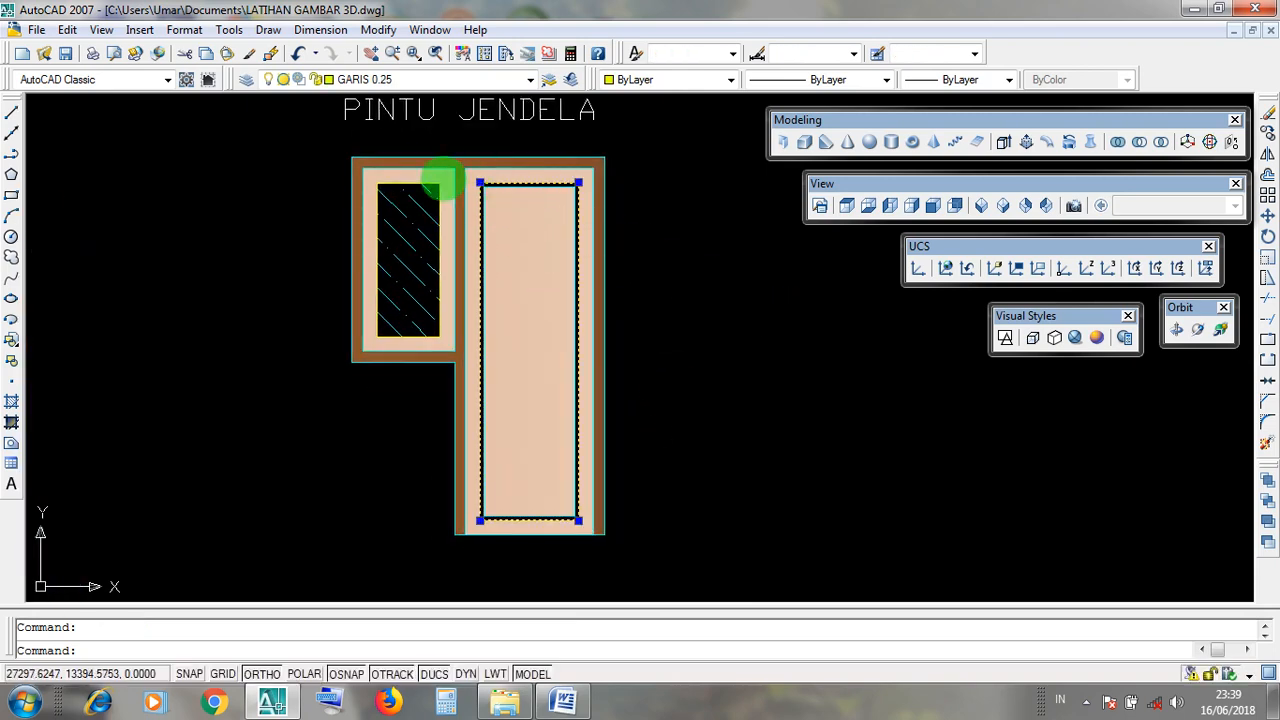
{"action": "left_click", "coordinate": [409, 185]}
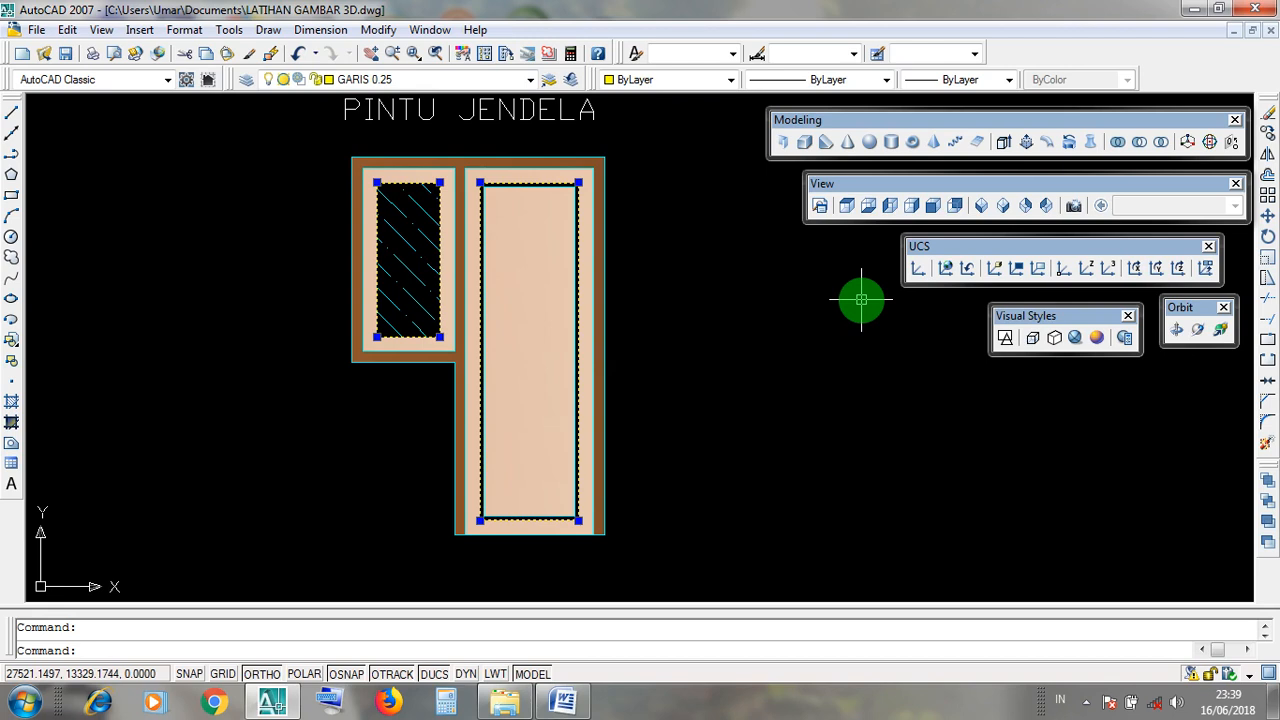
{"action": "key", "text": "Escape"}
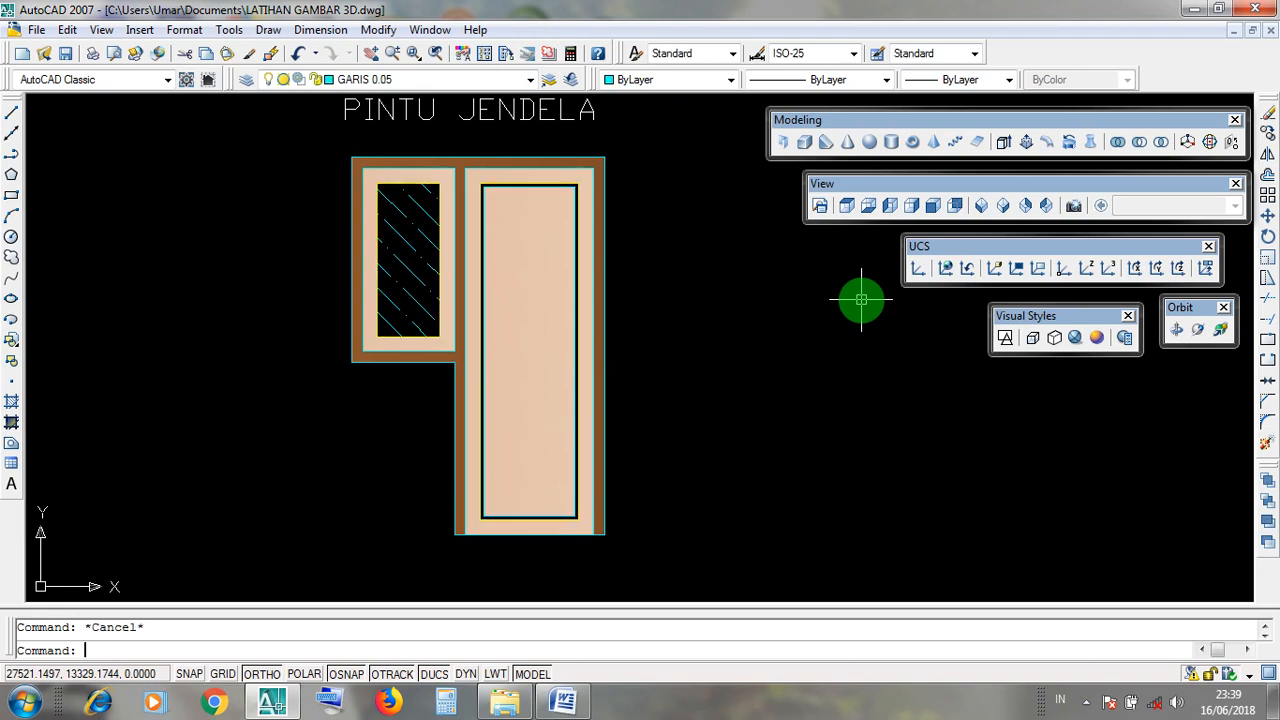
Draw a rectangle over the door panel's yellow outline, from its upper corner on the outer jamb side to the diagonally opposite lower corner.
{"action": "left_click", "coordinate": [268, 31]}
{"action": "left_click", "coordinate": [268, 31]}
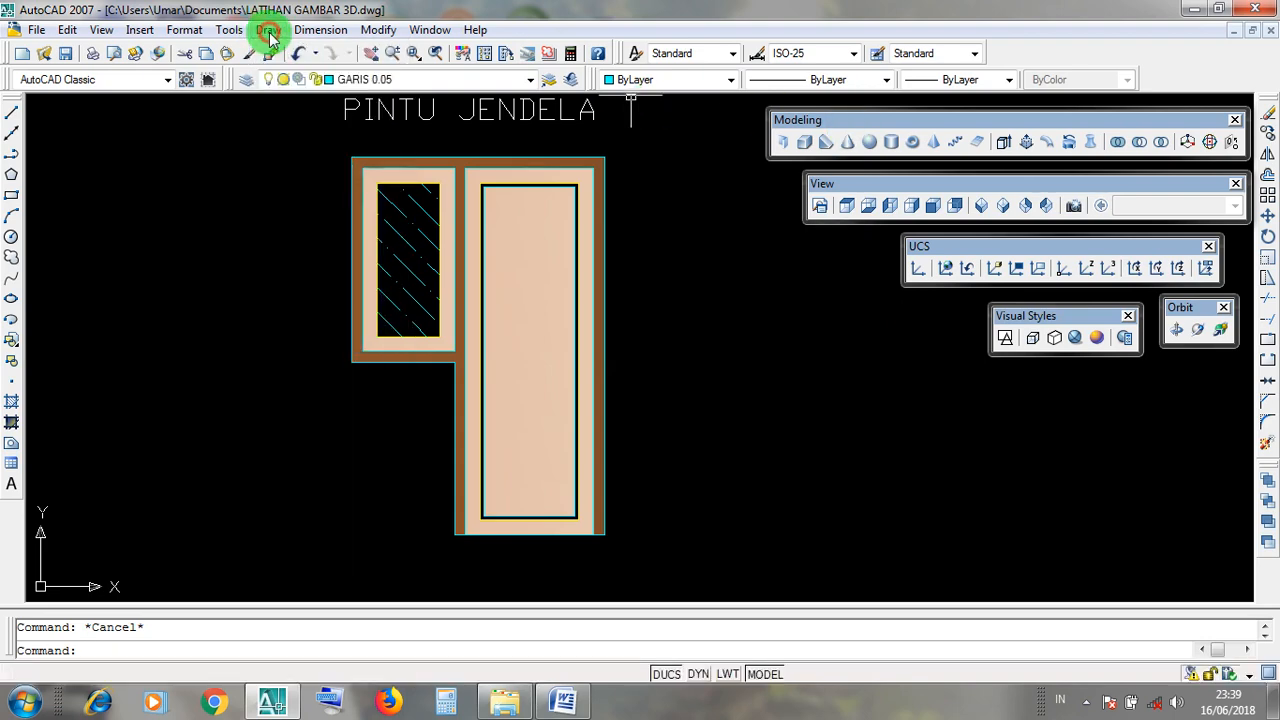
{"action": "left_click", "coordinate": [268, 31]}
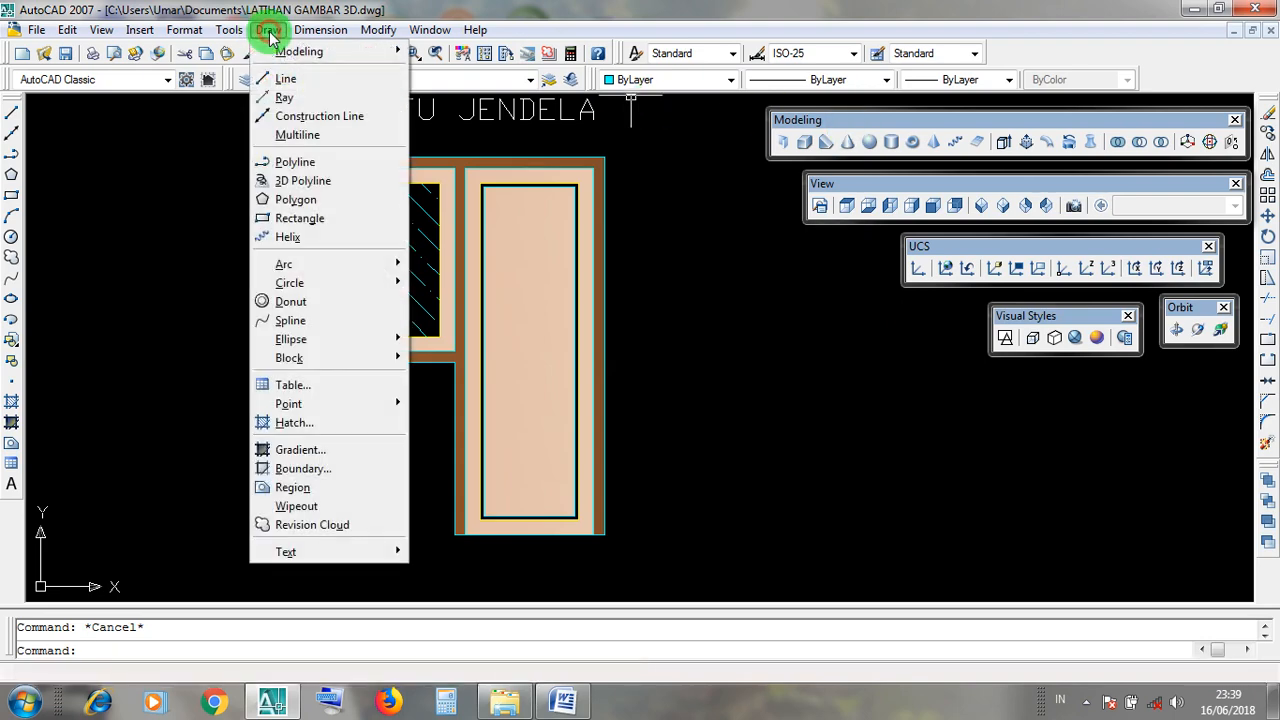
{"action": "left_click", "coordinate": [335, 225]}
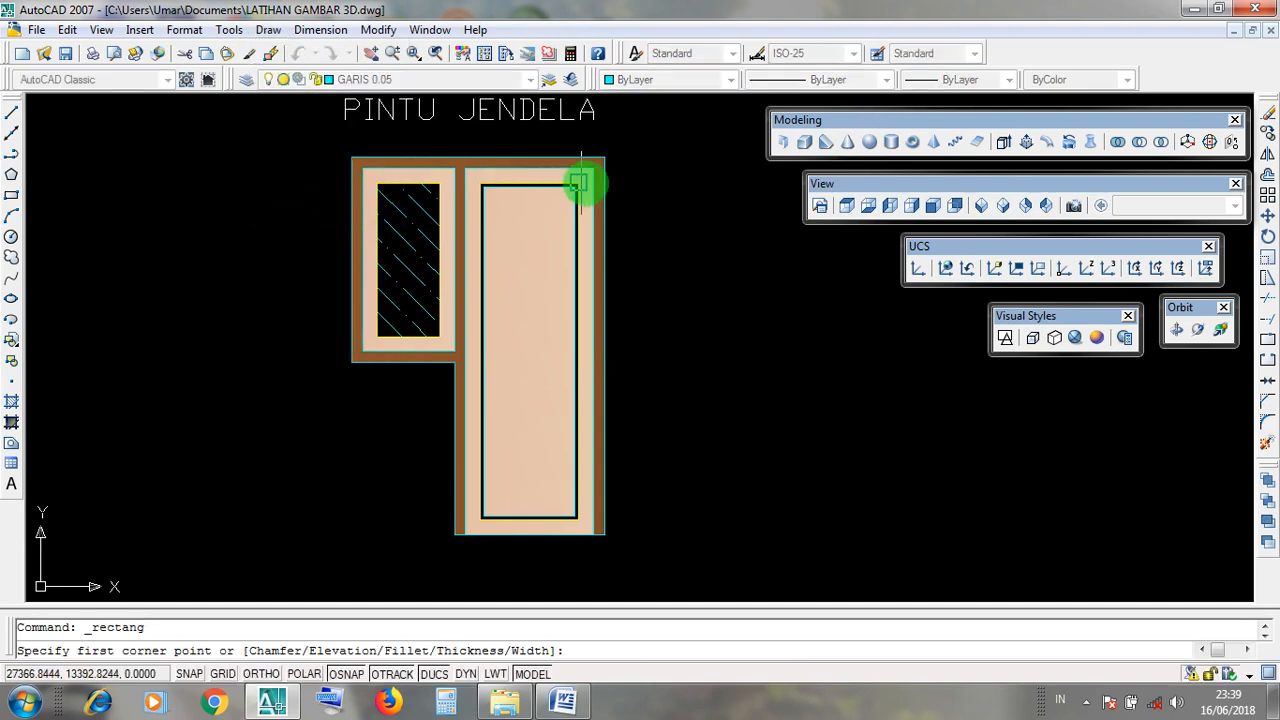
{"action": "scroll", "coordinate": [629, 176], "scroll_direction": "up", "scroll_amount": 3}
{"action": "scroll", "coordinate": [313, 171], "scroll_direction": "up", "scroll_amount": 2}
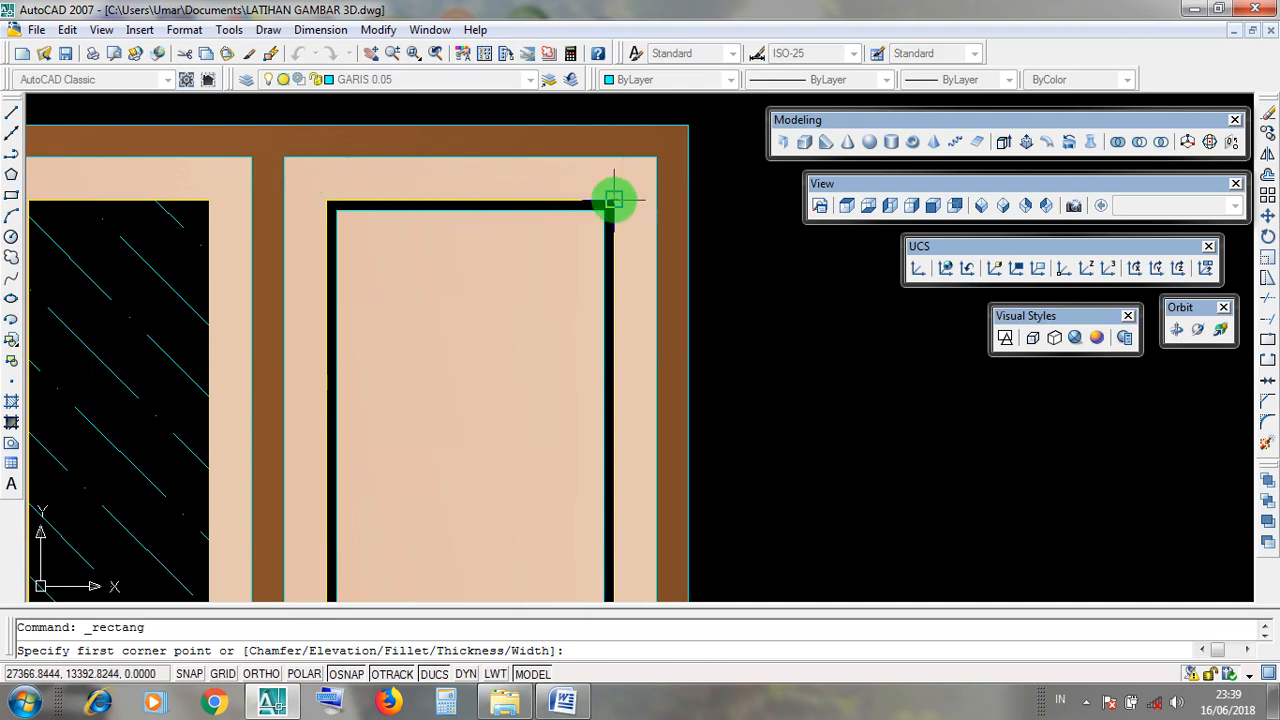
{"action": "scroll", "coordinate": [613, 199], "scroll_direction": "down", "scroll_amount": 3}
{"action": "scroll", "coordinate": [613, 199], "scroll_direction": "up", "scroll_amount": 6}
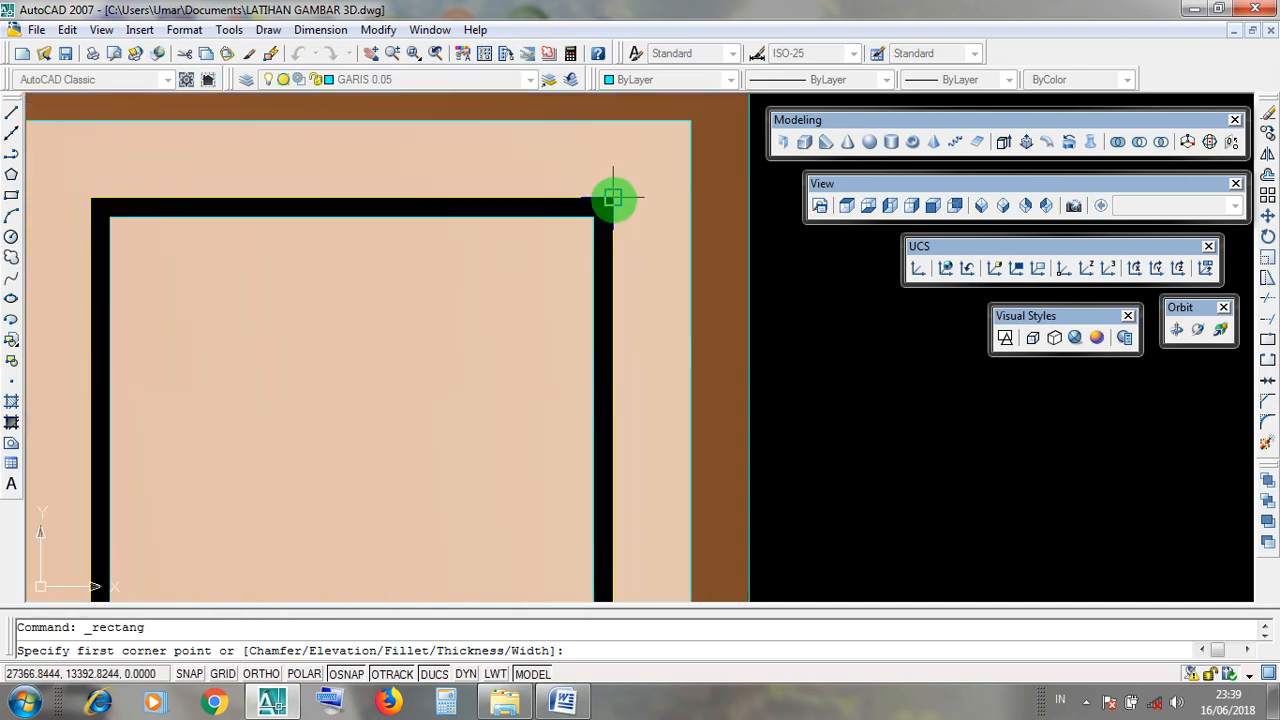
{"action": "scroll", "coordinate": [613, 199], "scroll_direction": "down", "scroll_amount": 3}
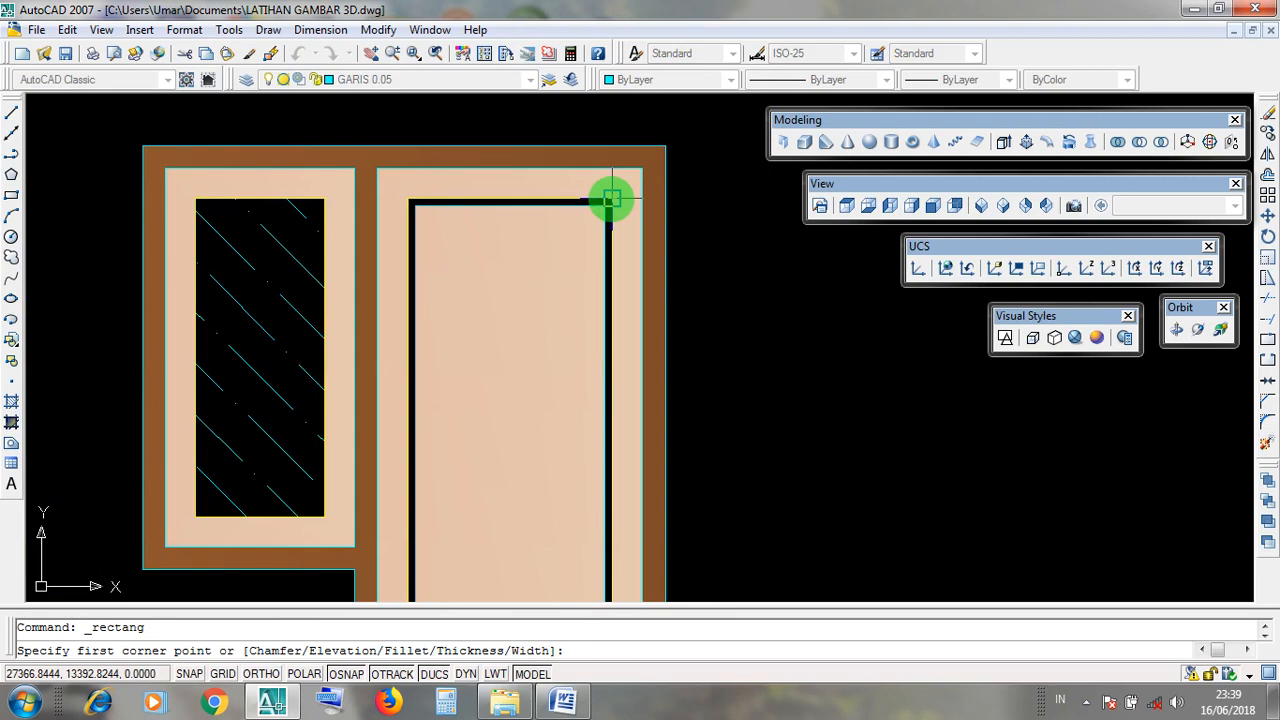
{"action": "left_click", "coordinate": [612, 199]}
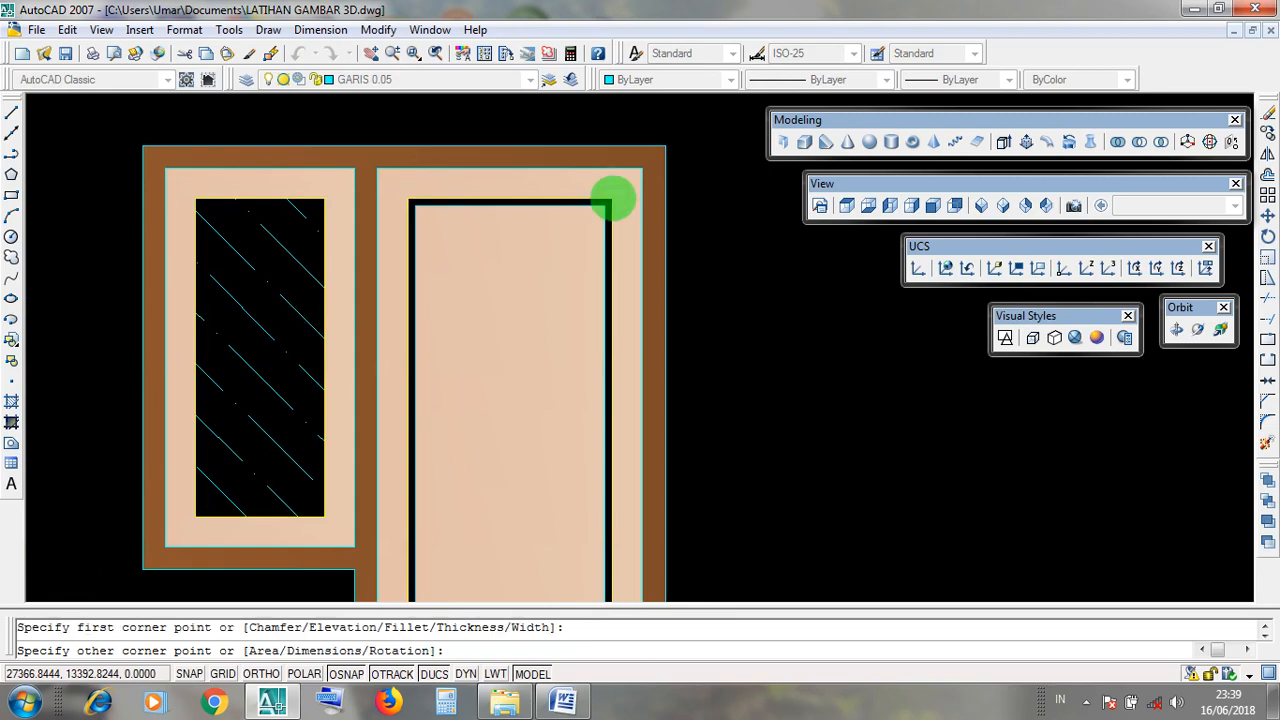
{"action": "scroll", "coordinate": [609, 197], "scroll_direction": "down", "scroll_amount": 2}
{"action": "middle_click_drag", "start_coordinate": [531, 349], "coordinate": [553, 268]}
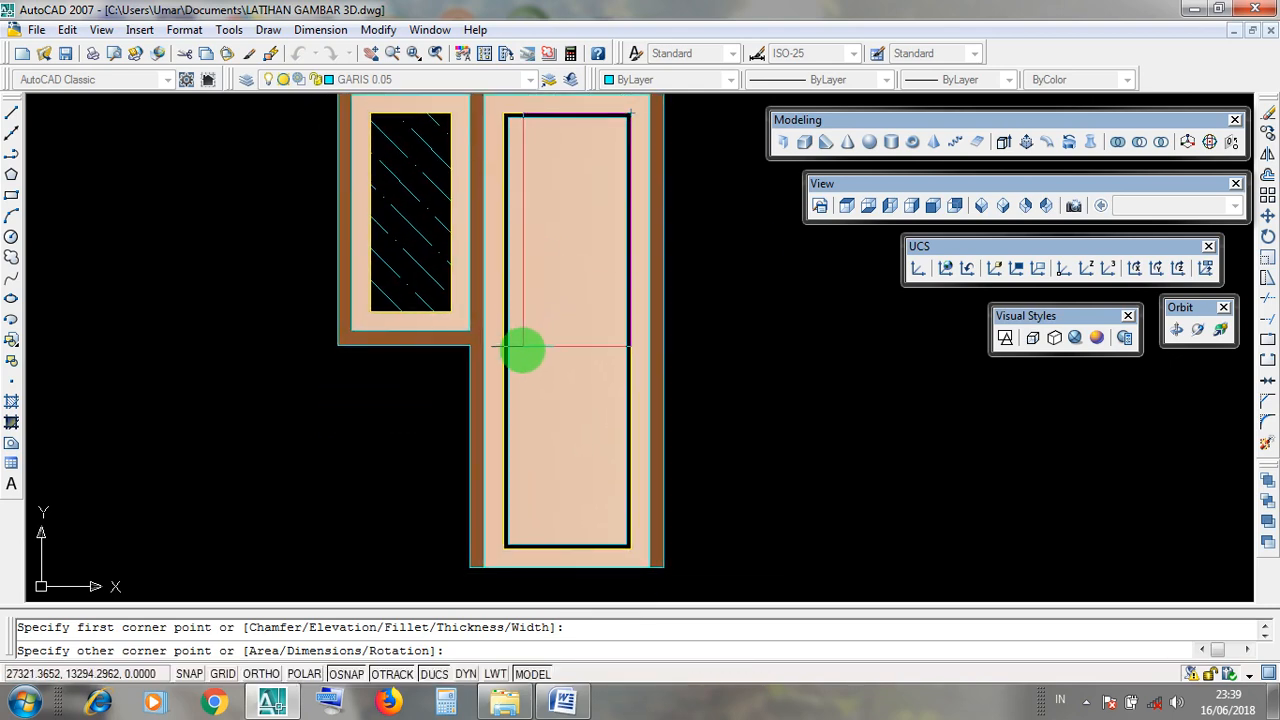
{"action": "left_click", "coordinate": [502, 549]}
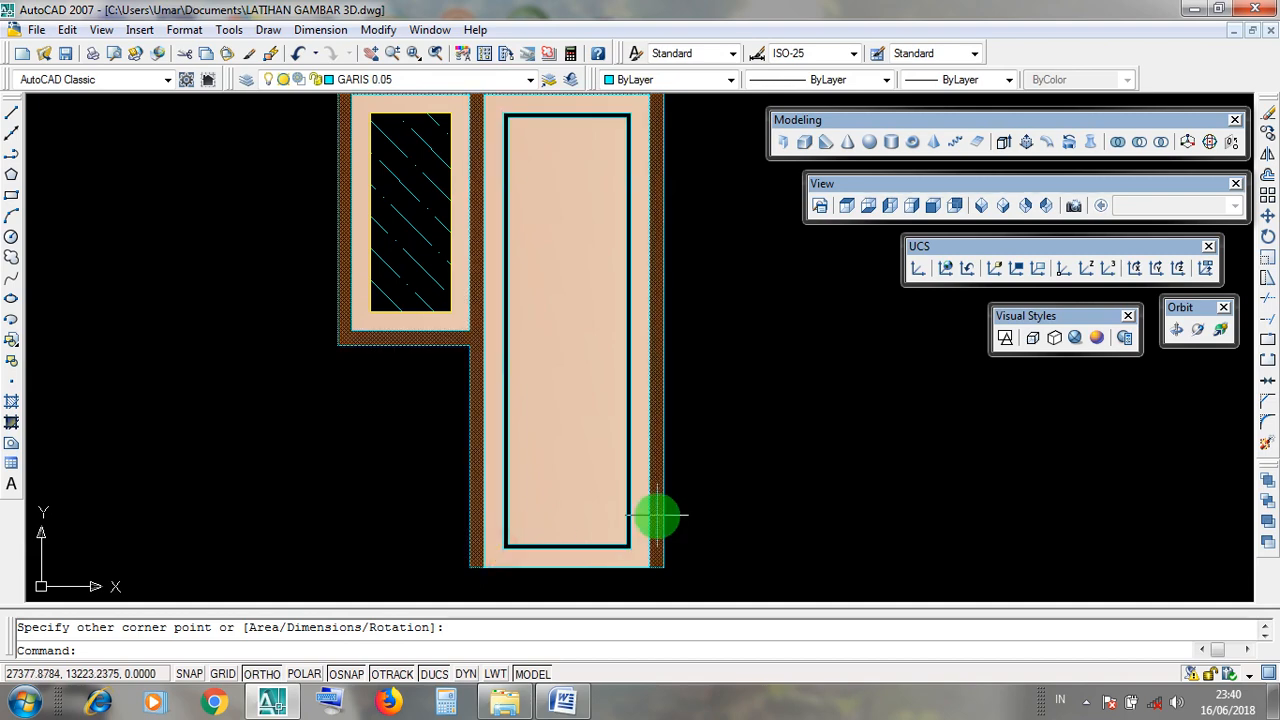
Check the corners of the new door panel rectangle, clear the selection, and select the yellow window glass outline to examine its vertices.
{"action": "left_click", "coordinate": [633, 486]}
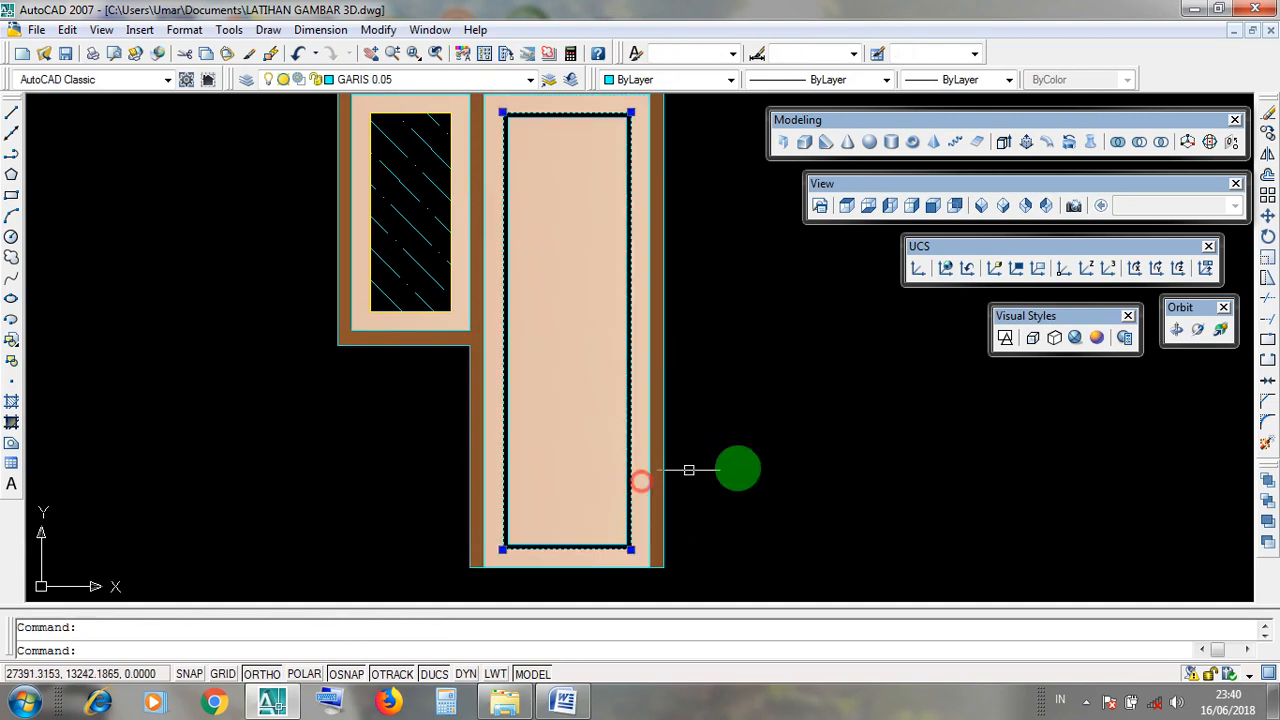
{"action": "scroll", "coordinate": [771, 460], "scroll_direction": "down", "scroll_amount": 2}
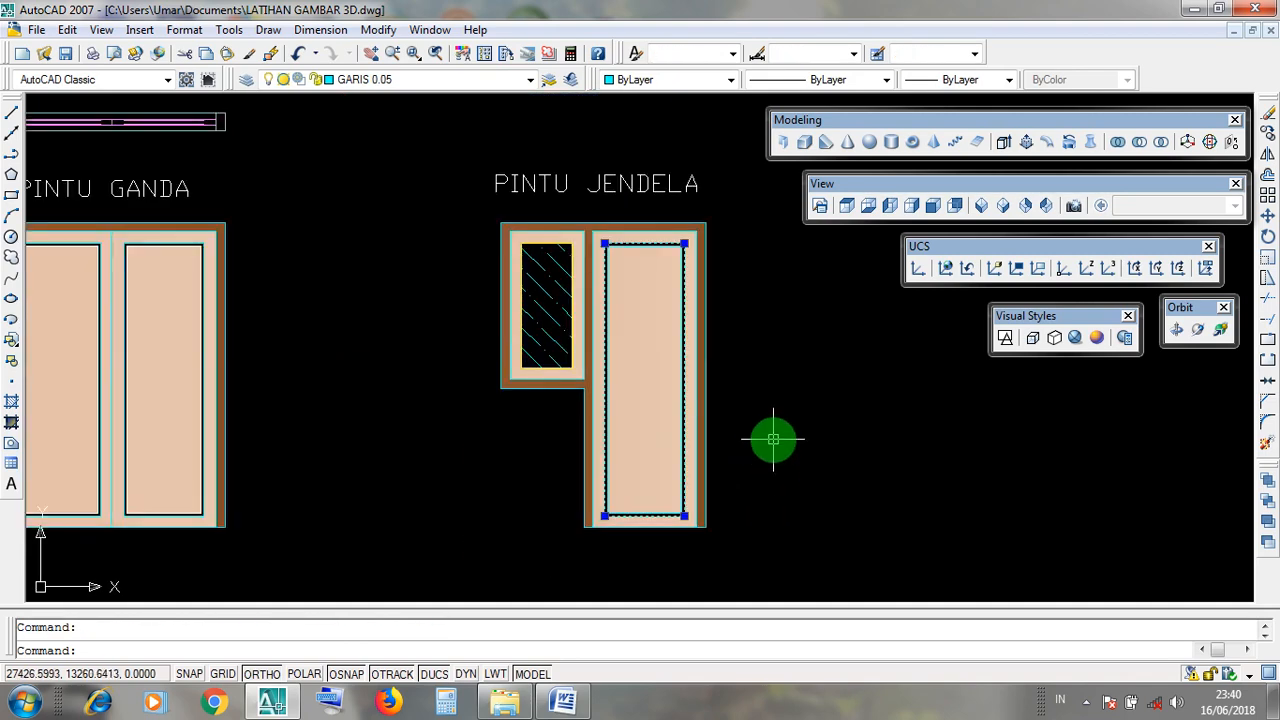
{"action": "key", "text": "Escape"}
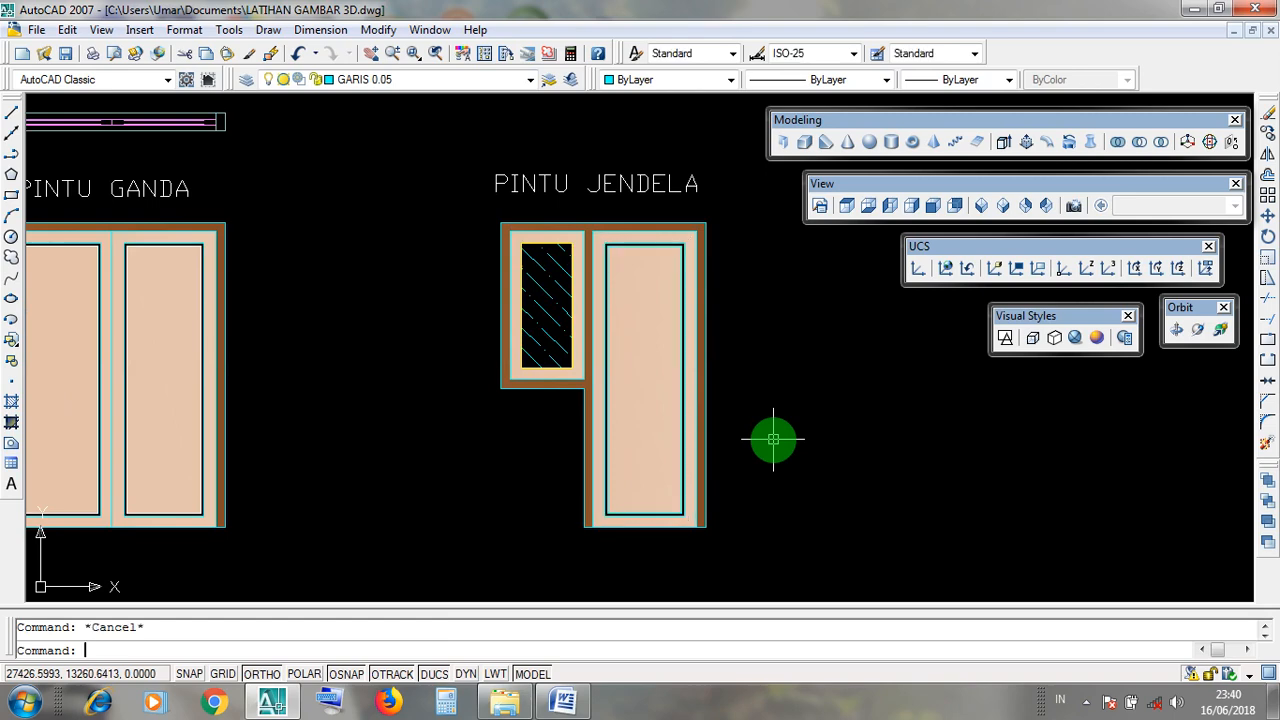
{"action": "scroll", "coordinate": [586, 283], "scroll_direction": "up", "scroll_amount": 3}
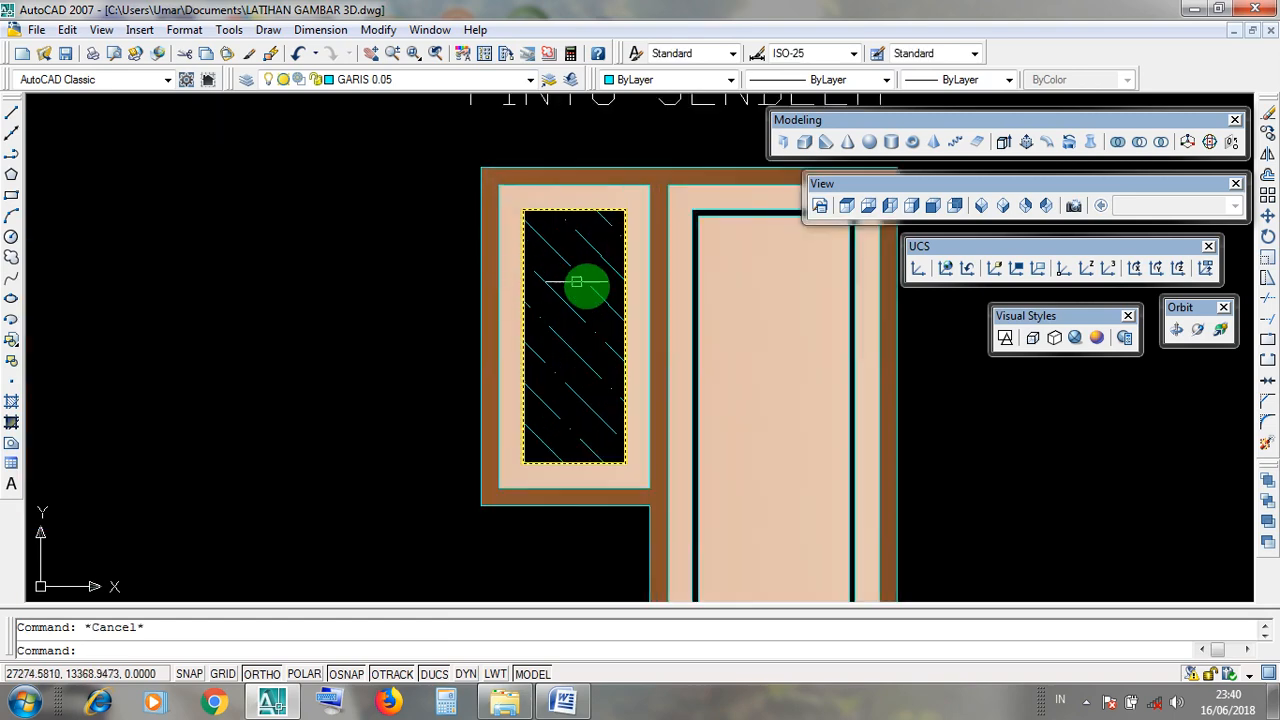
{"action": "left_click", "coordinate": [529, 213]}
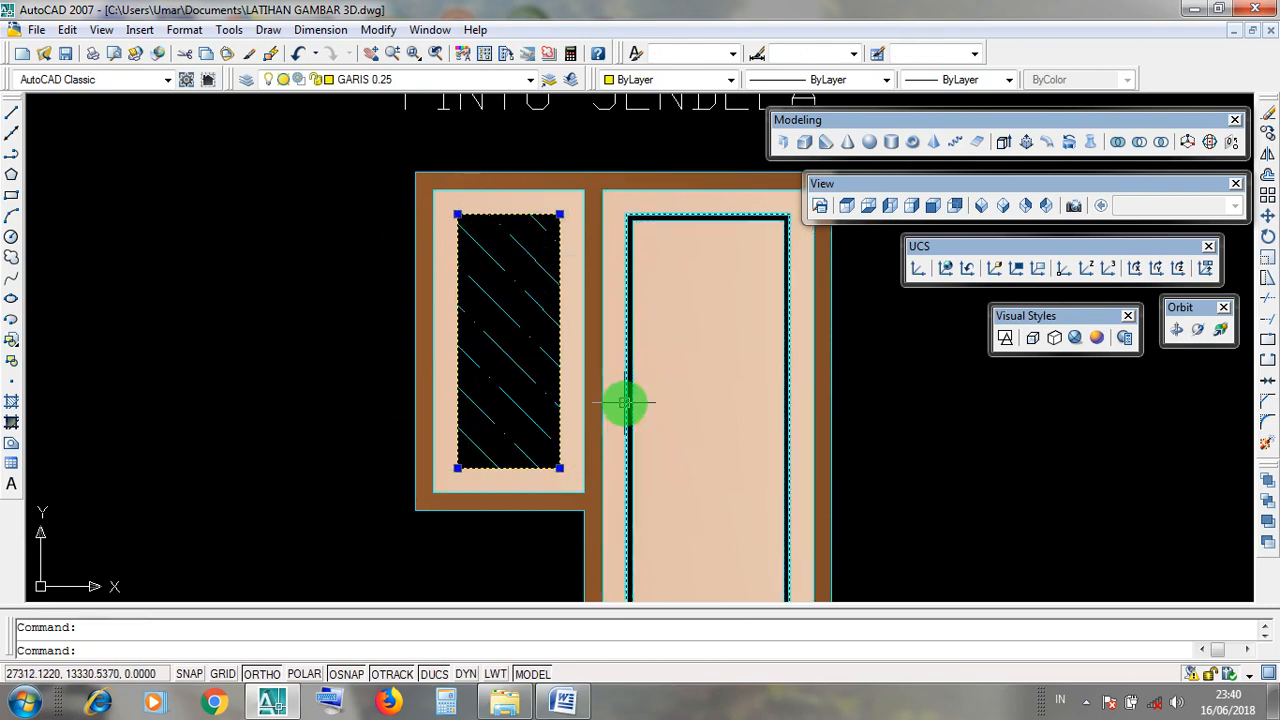
Draw a rectangle over the window glass's yellow outline, from its upper corner on the door side to the diagonally opposite lower corner.
{"action": "key", "text": "Escape"}
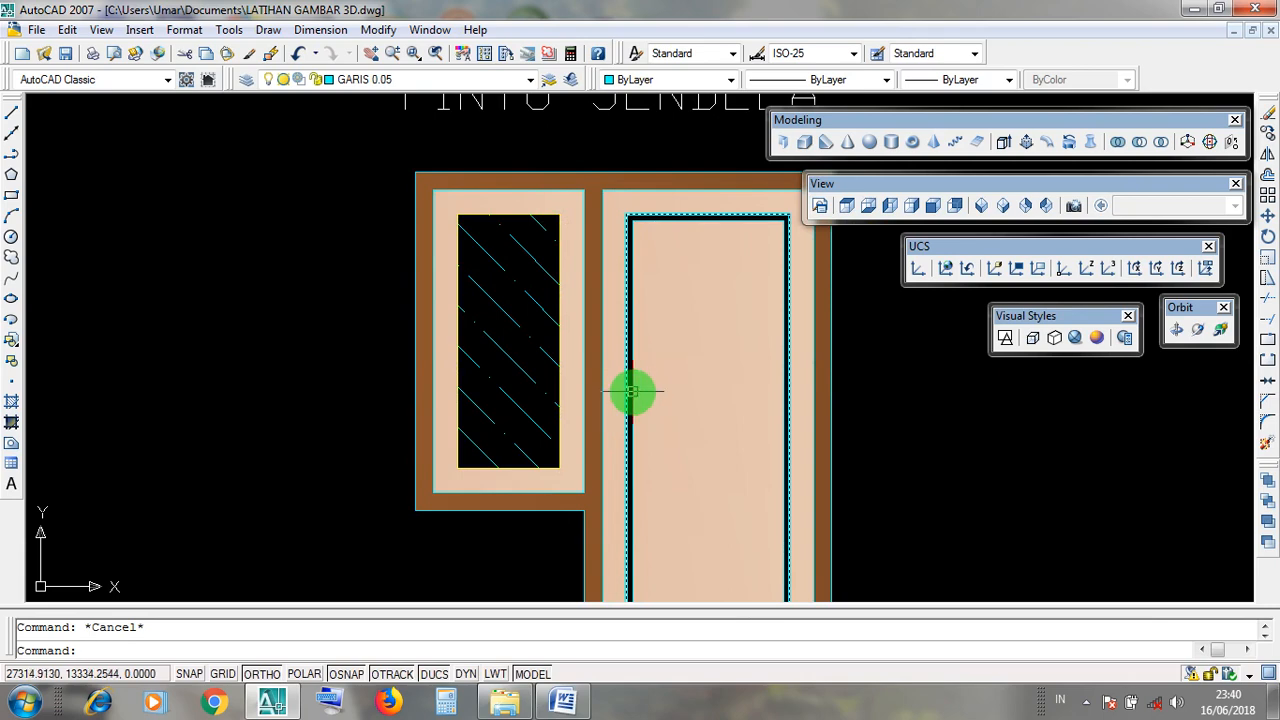
{"action": "left_click", "coordinate": [275, 33]}
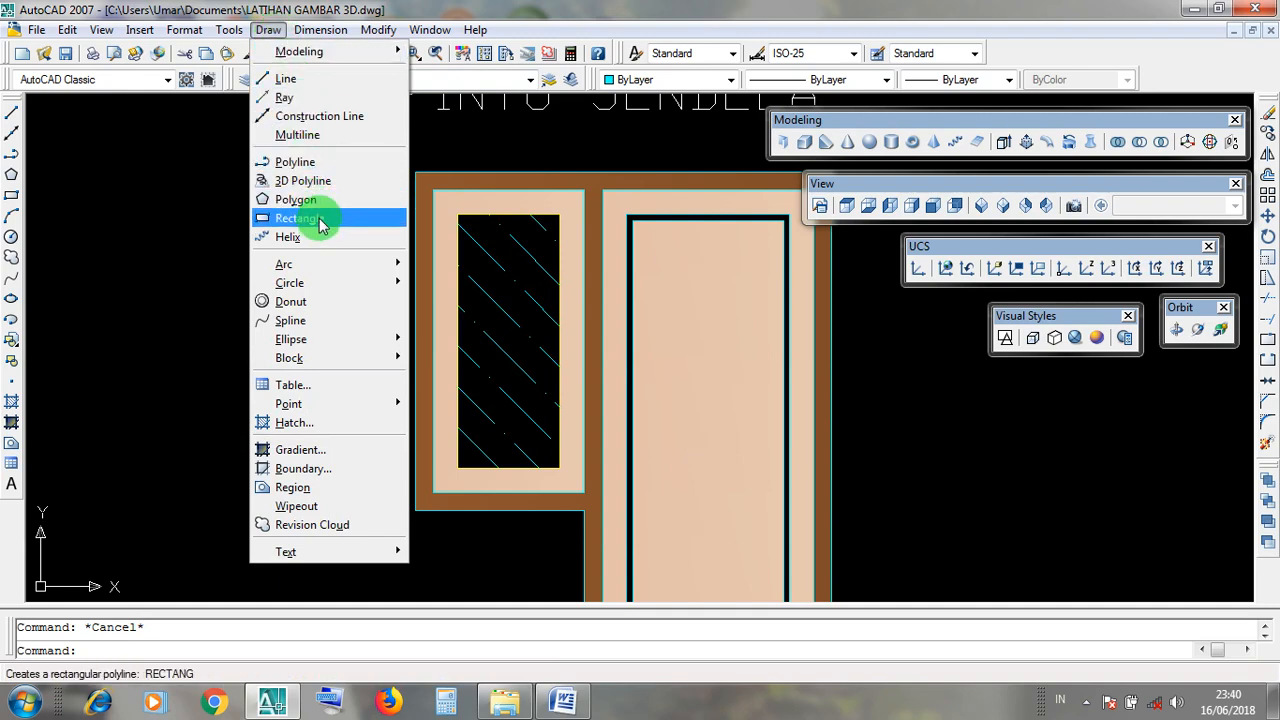
{"action": "left_click", "coordinate": [272, 32]}
{"action": "left_click", "coordinate": [272, 32]}
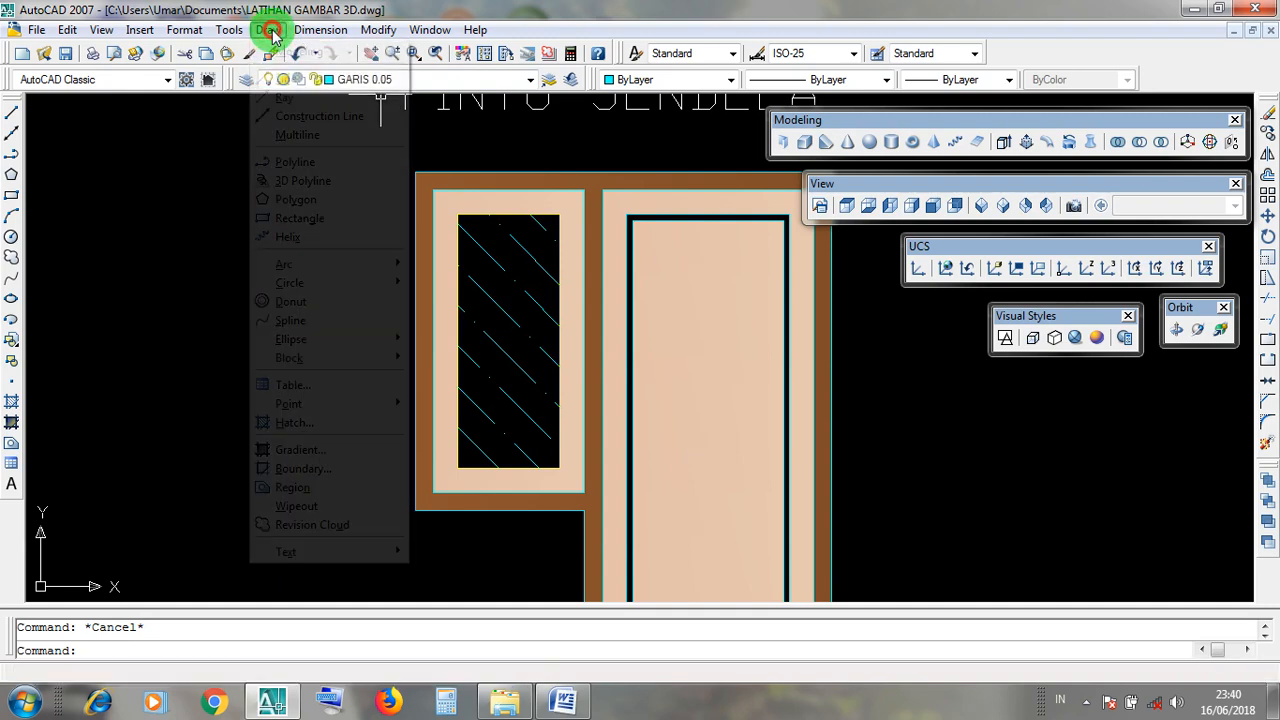
{"action": "left_click", "coordinate": [312, 220]}
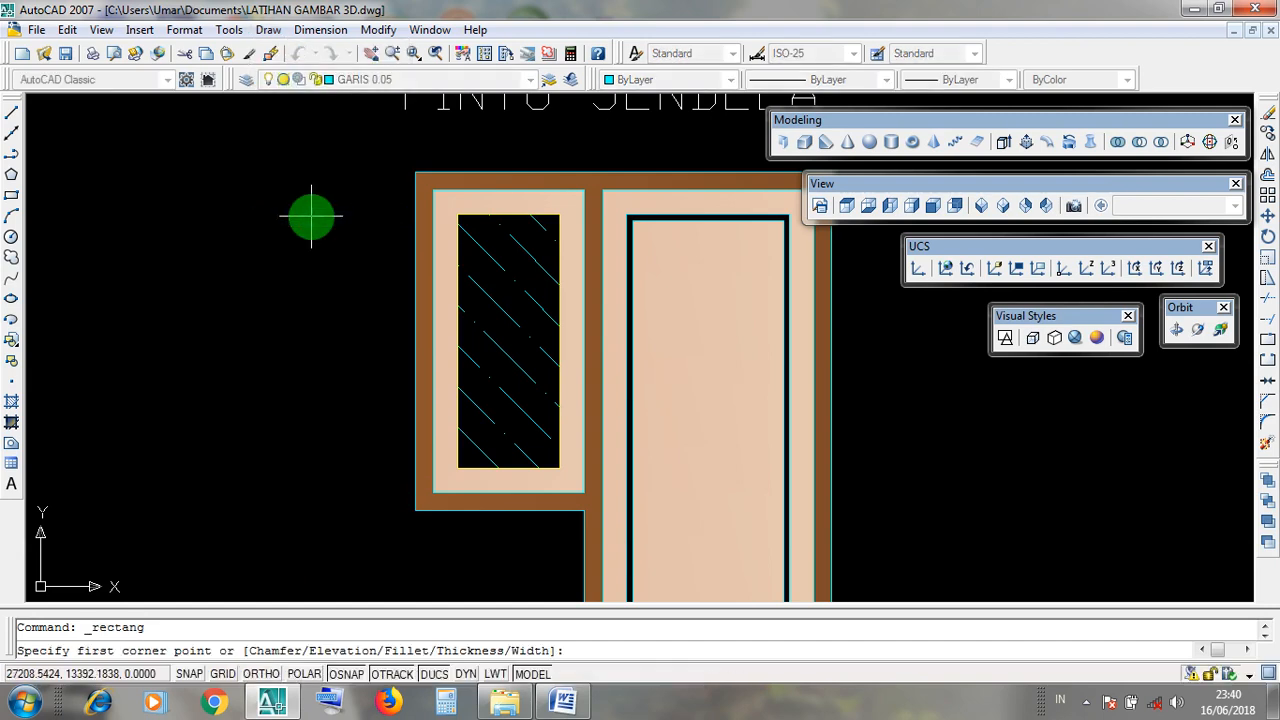
{"action": "left_click", "coordinate": [559, 214]}
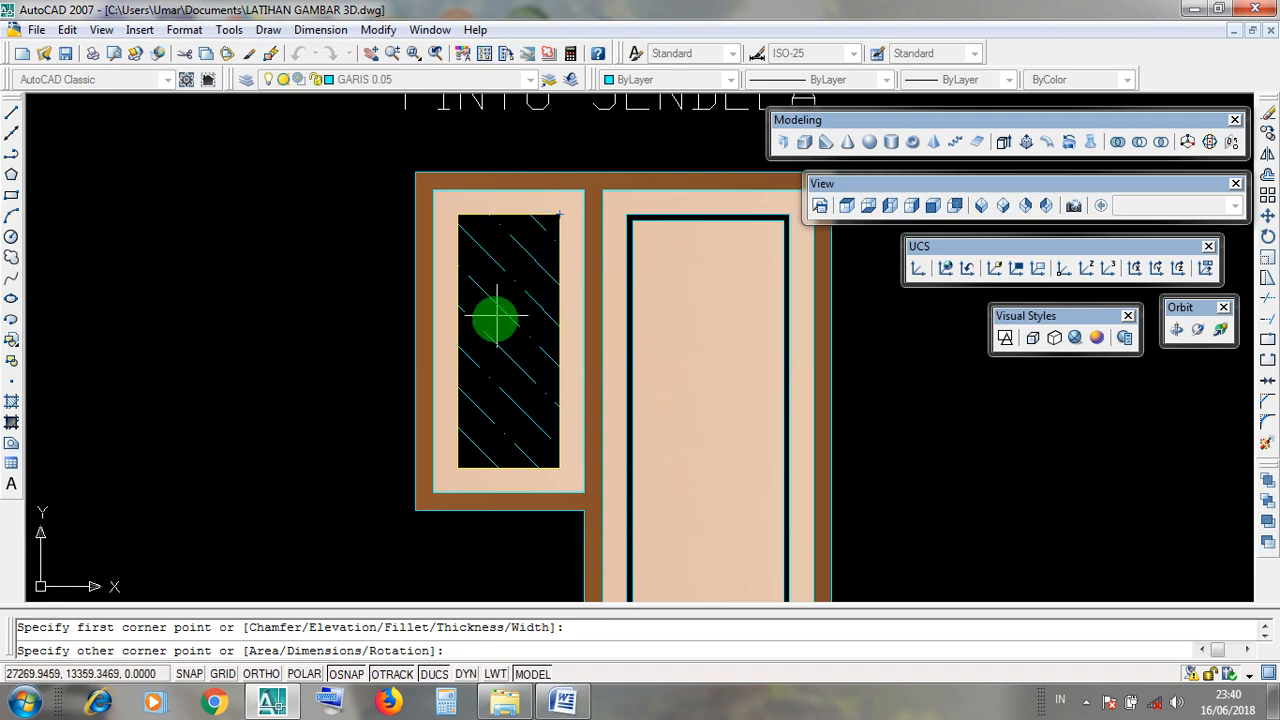
{"action": "left_click", "coordinate": [457, 467]}
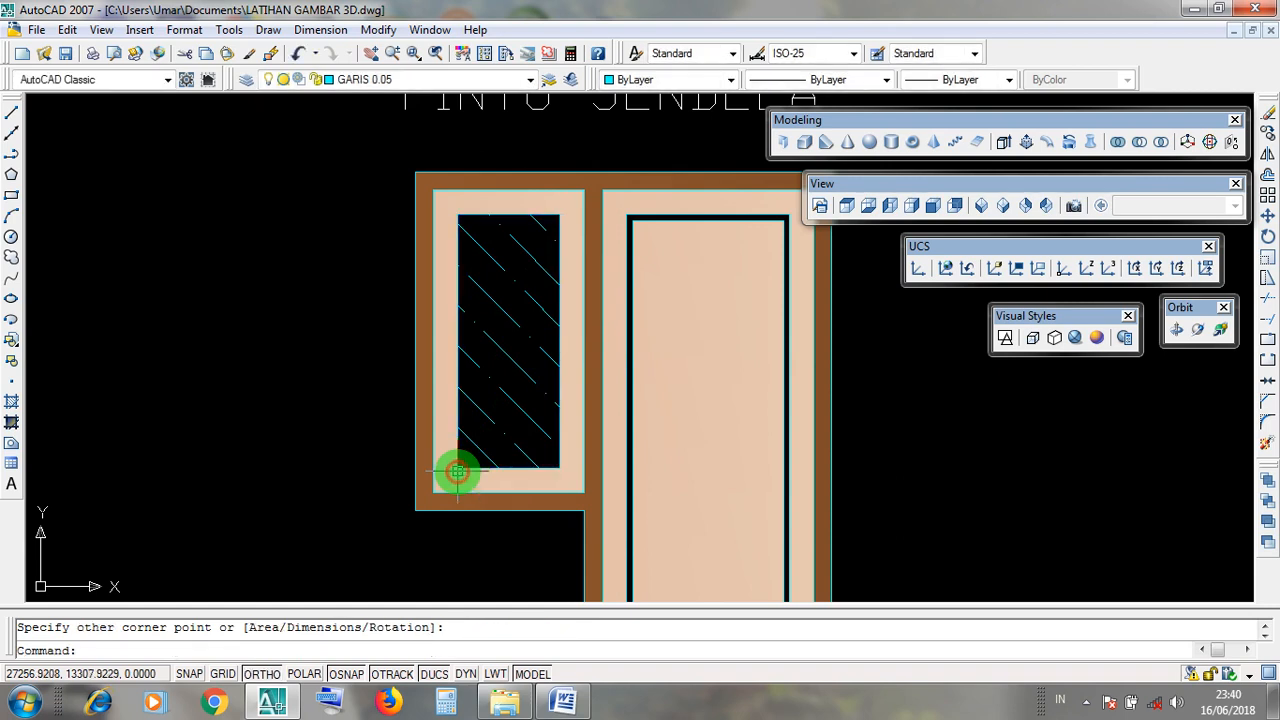
Select the new window glass rectangle to examine its four corners, and clear the selection.
{"action": "left_click", "coordinate": [561, 324]}
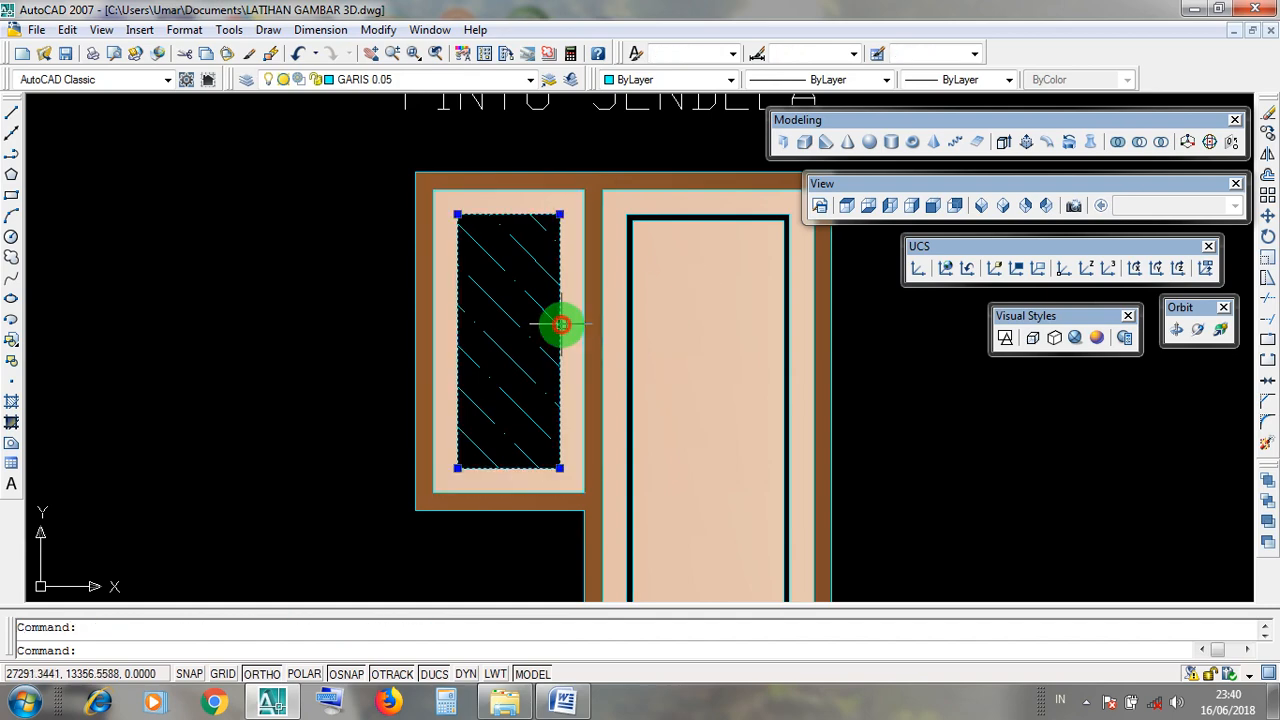
{"action": "scroll", "coordinate": [745, 330], "scroll_direction": "down", "scroll_amount": 3}
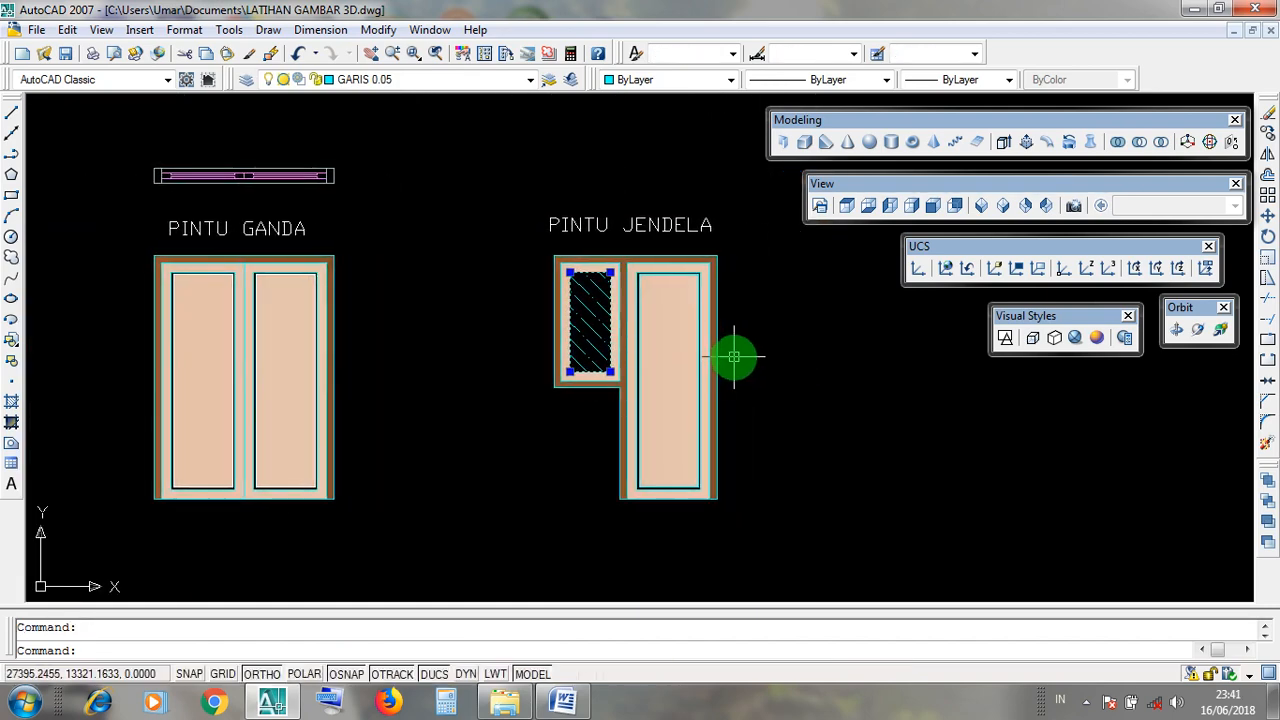
{"action": "key", "text": "Escape"}
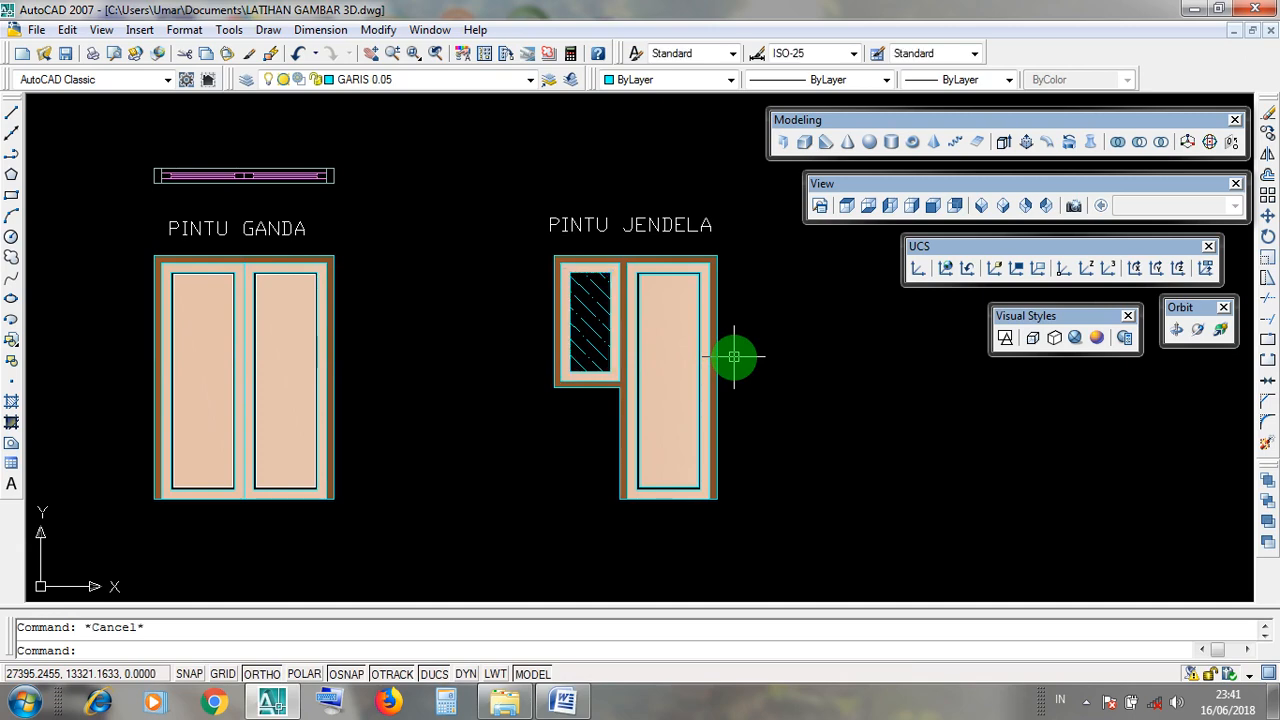
Select the frame polyline, door leaf and window sash rectangles in the copied outlines below PINTU JENDELA to examine their vertices.
{"action": "scroll", "coordinate": [768, 270], "scroll_direction": "down", "scroll_amount": 2}
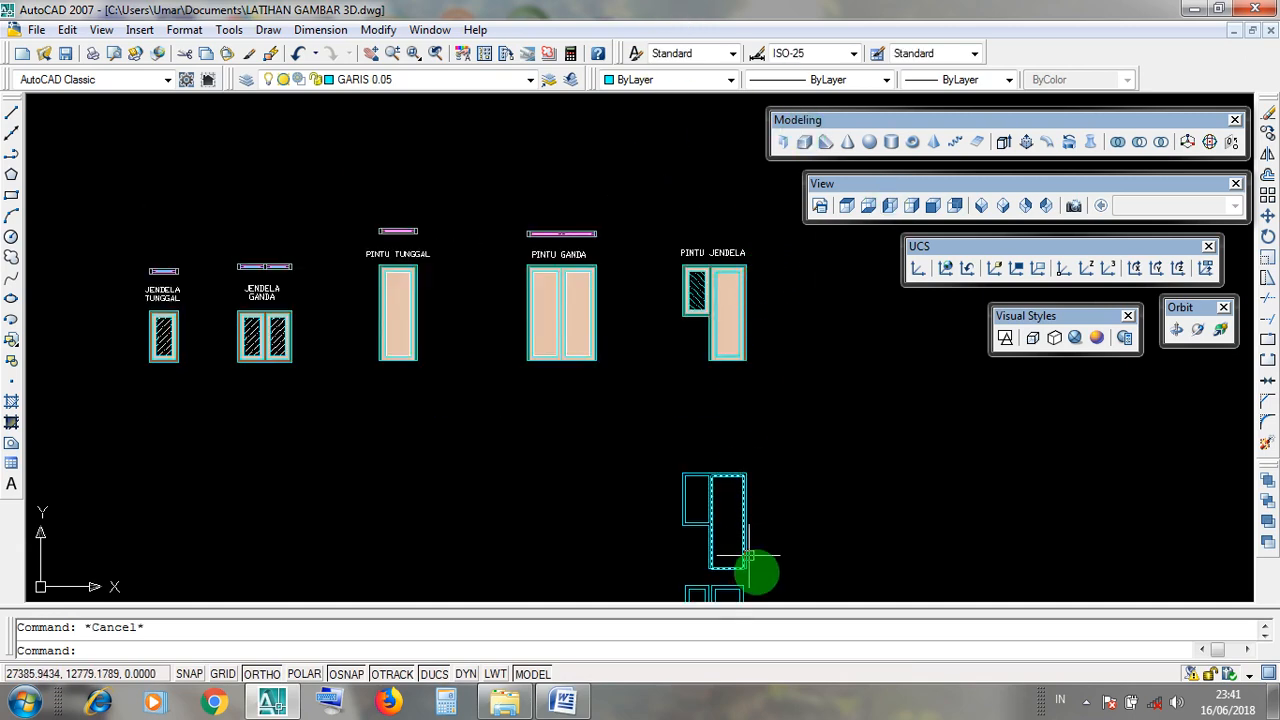
{"action": "scroll", "coordinate": [748, 556], "scroll_direction": "up", "scroll_amount": 5}
{"action": "left_click", "coordinate": [723, 452]}
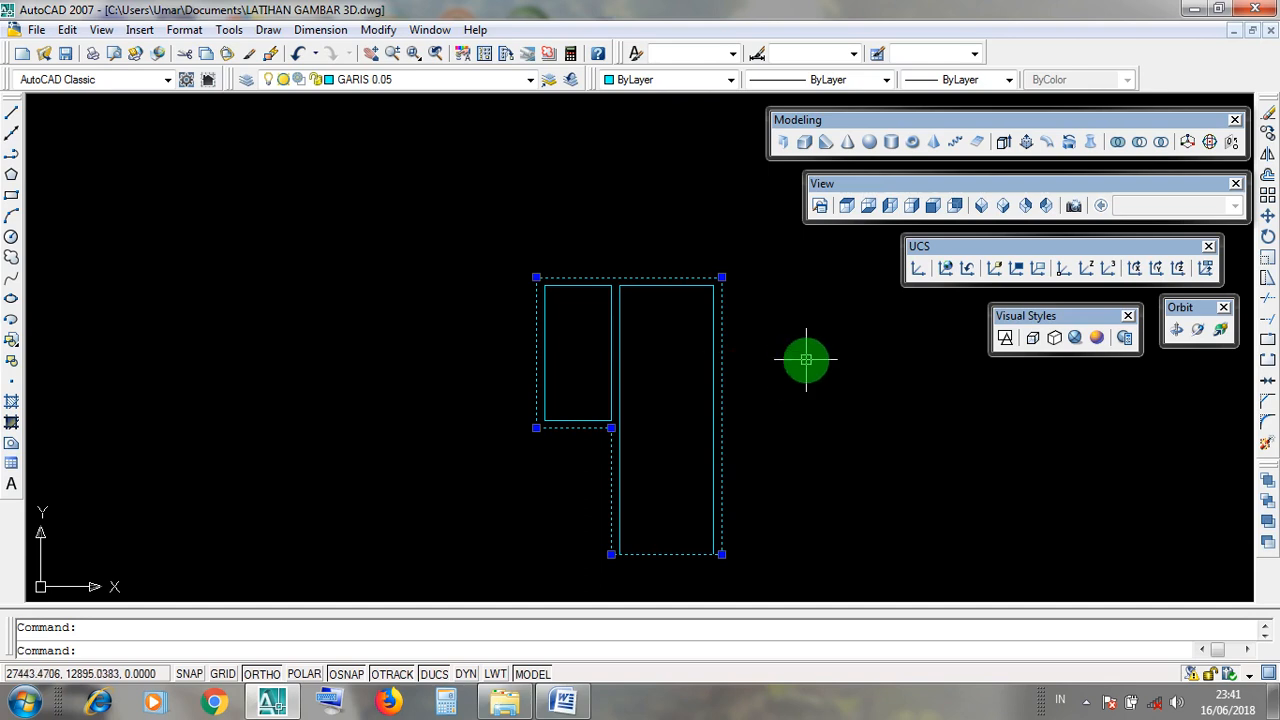
{"action": "key", "text": "Escape"}
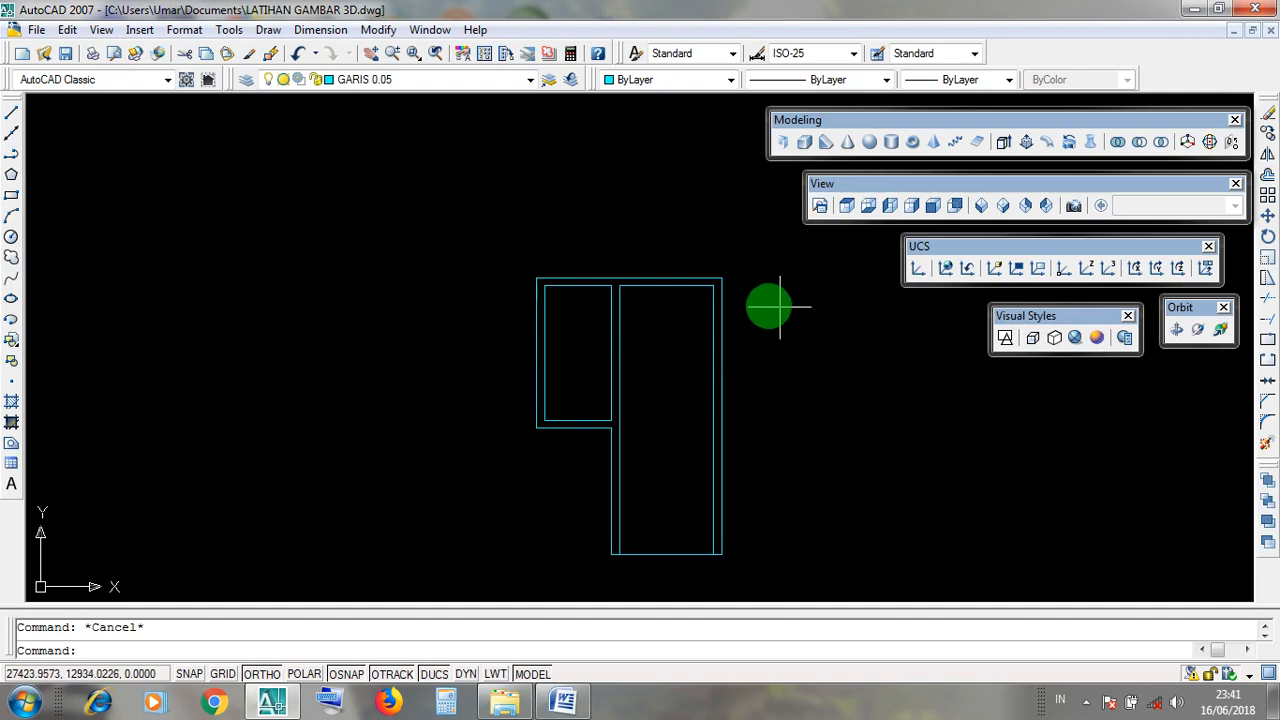
{"action": "left_click", "coordinate": [714, 347]}
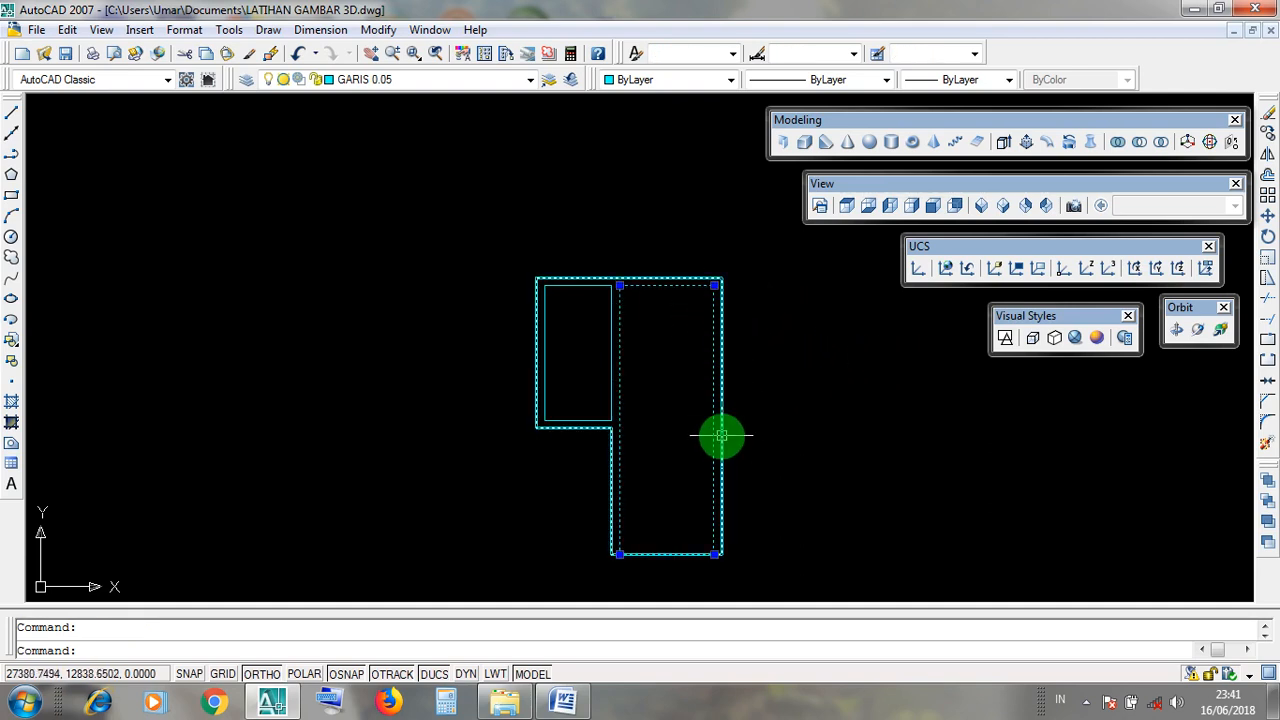
{"action": "left_click", "coordinate": [583, 422]}
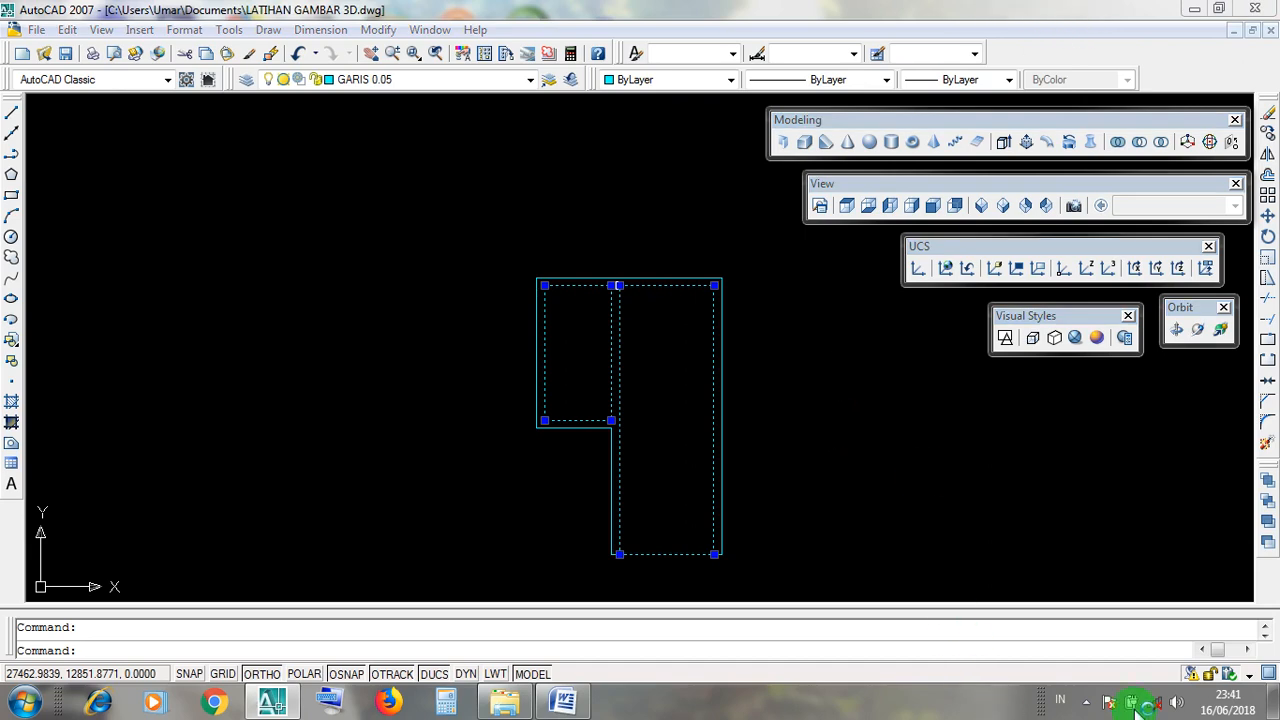
{"action": "key", "text": "F1"}
{"action": "left_click", "coordinate": [1084, 703]}
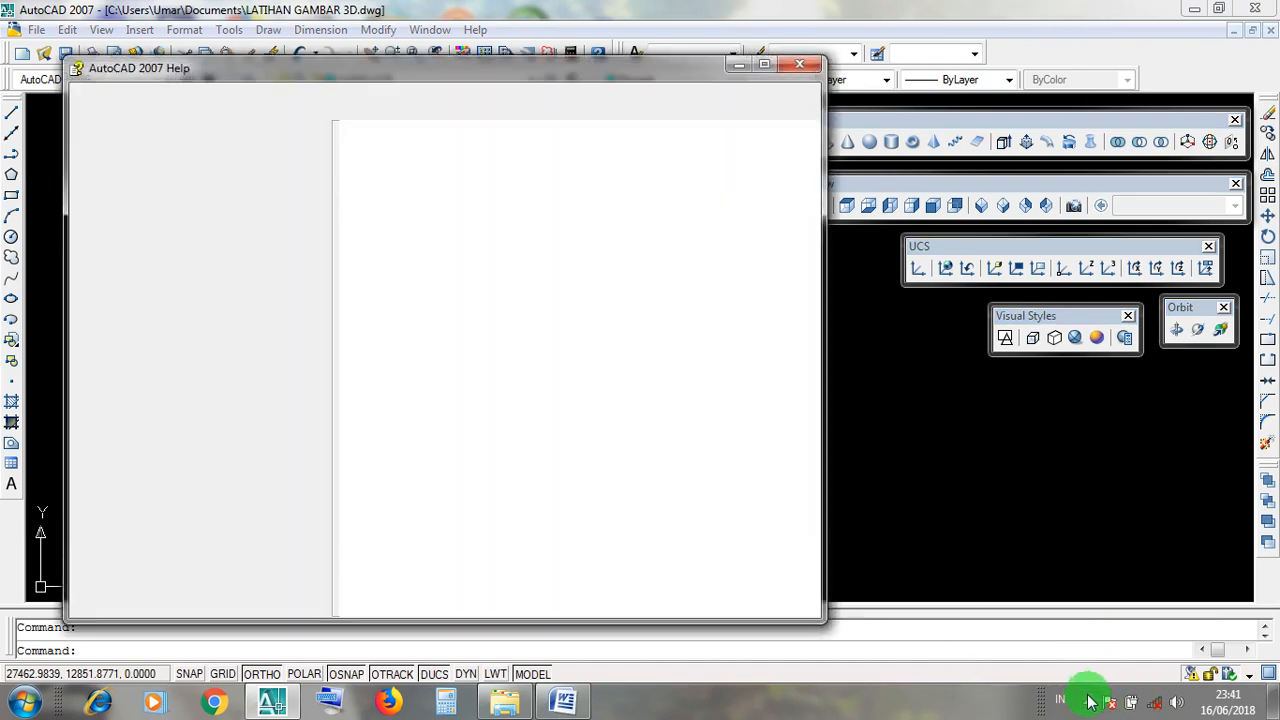
{"action": "left_click", "coordinate": [1086, 704]}
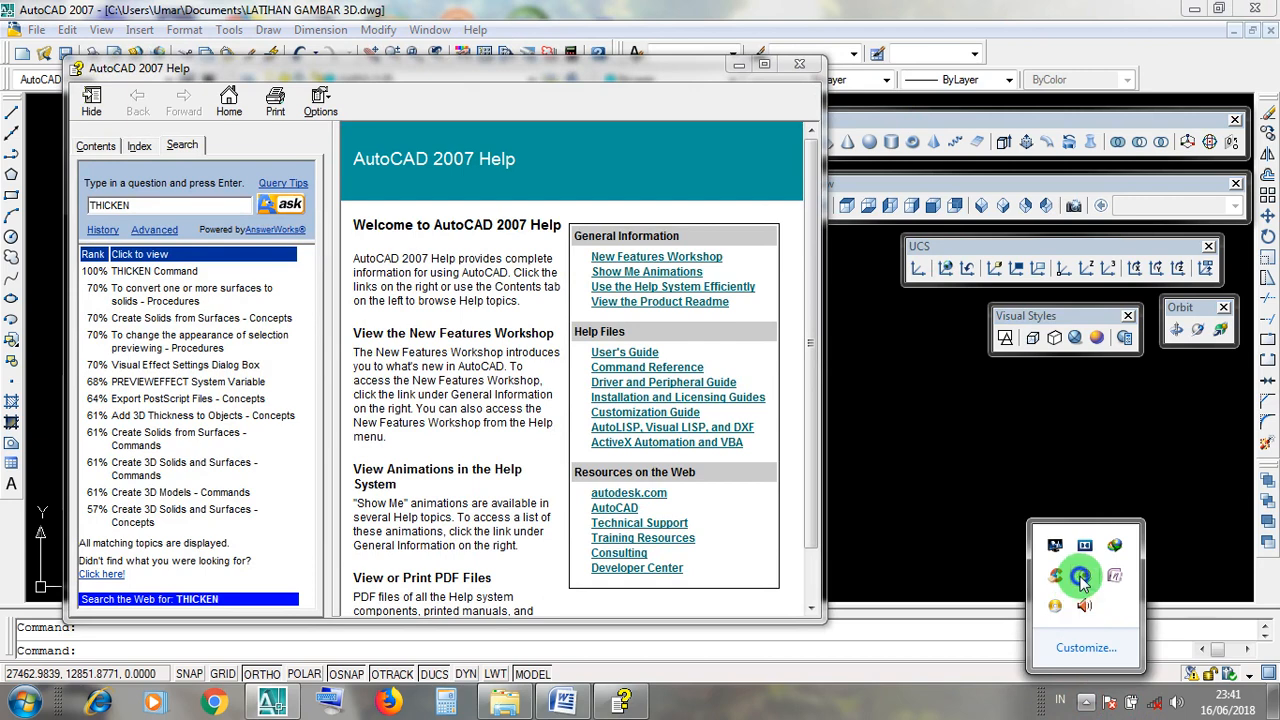
{"action": "right_click", "coordinate": [1088, 578]}
{"action": "left_click", "coordinate": [1122, 512]}
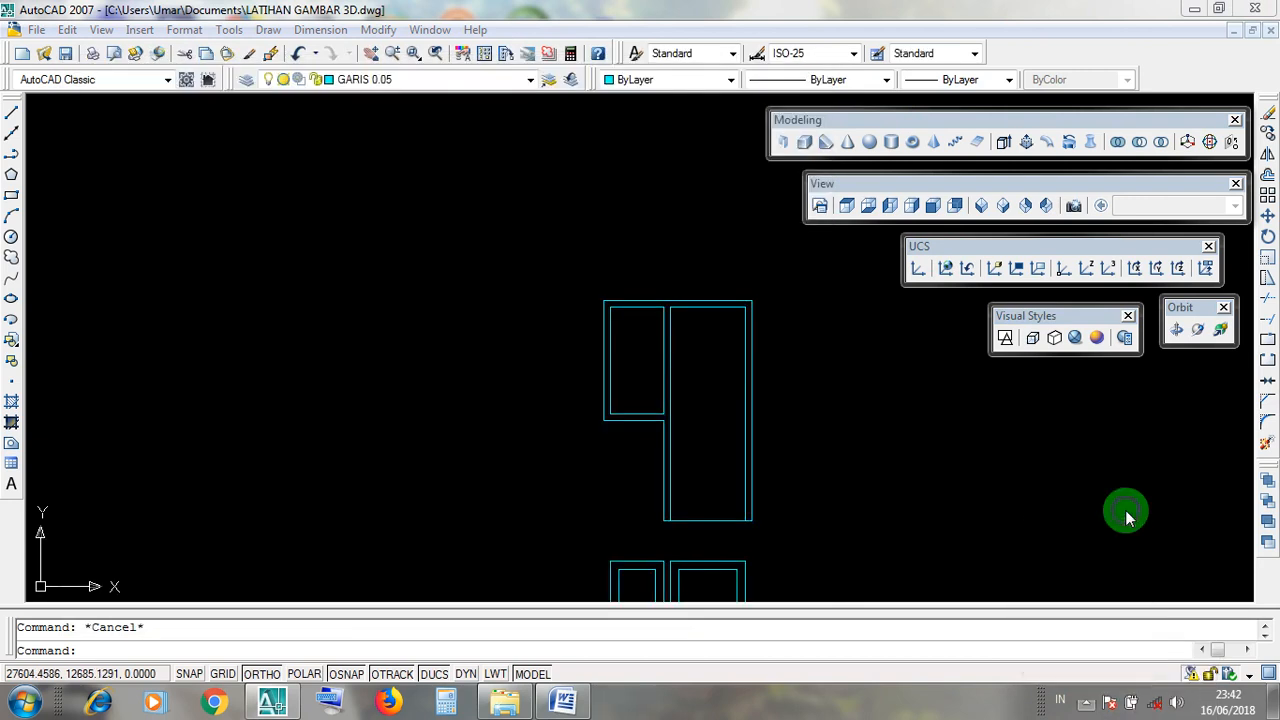
{"action": "left_click", "coordinate": [1086, 703]}
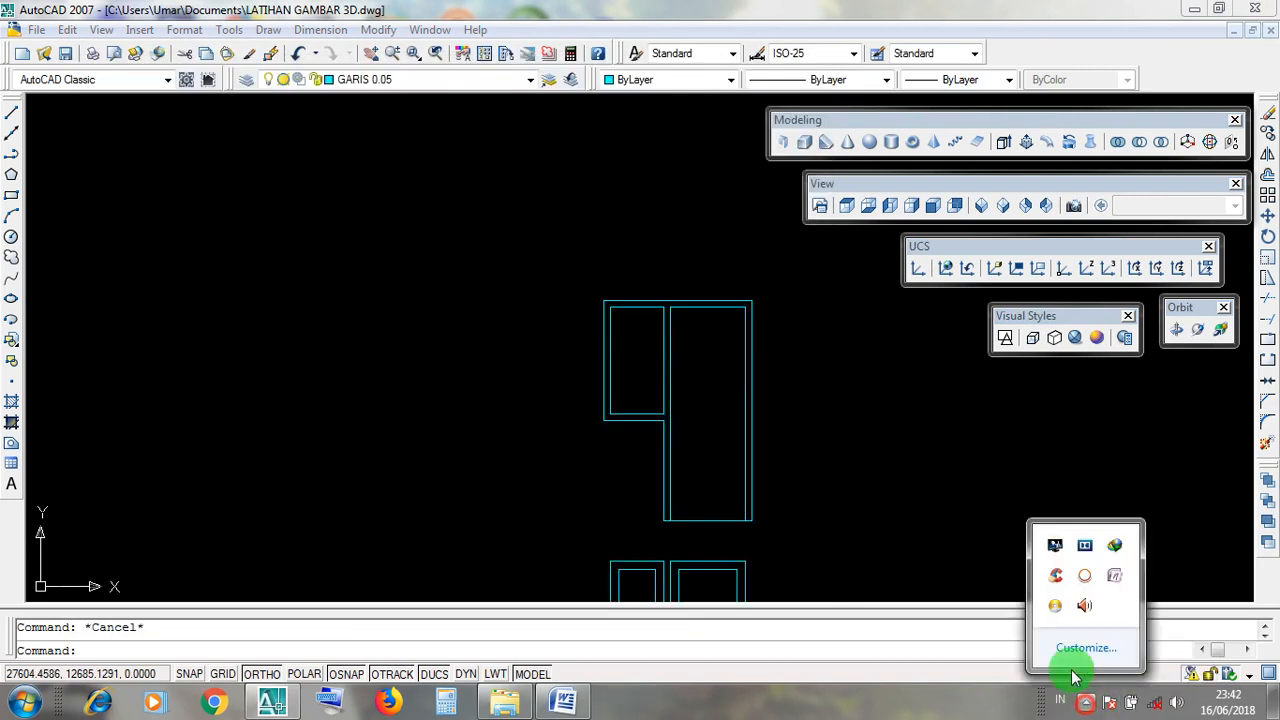
{"action": "left_click", "coordinate": [955, 517]}
Examine the copied frame, door leaf and sash outlines alongside the original PINTU JENDELA elevation.
{"action": "scroll", "coordinate": [700, 420], "scroll_direction": "up", "scroll_amount": 3}
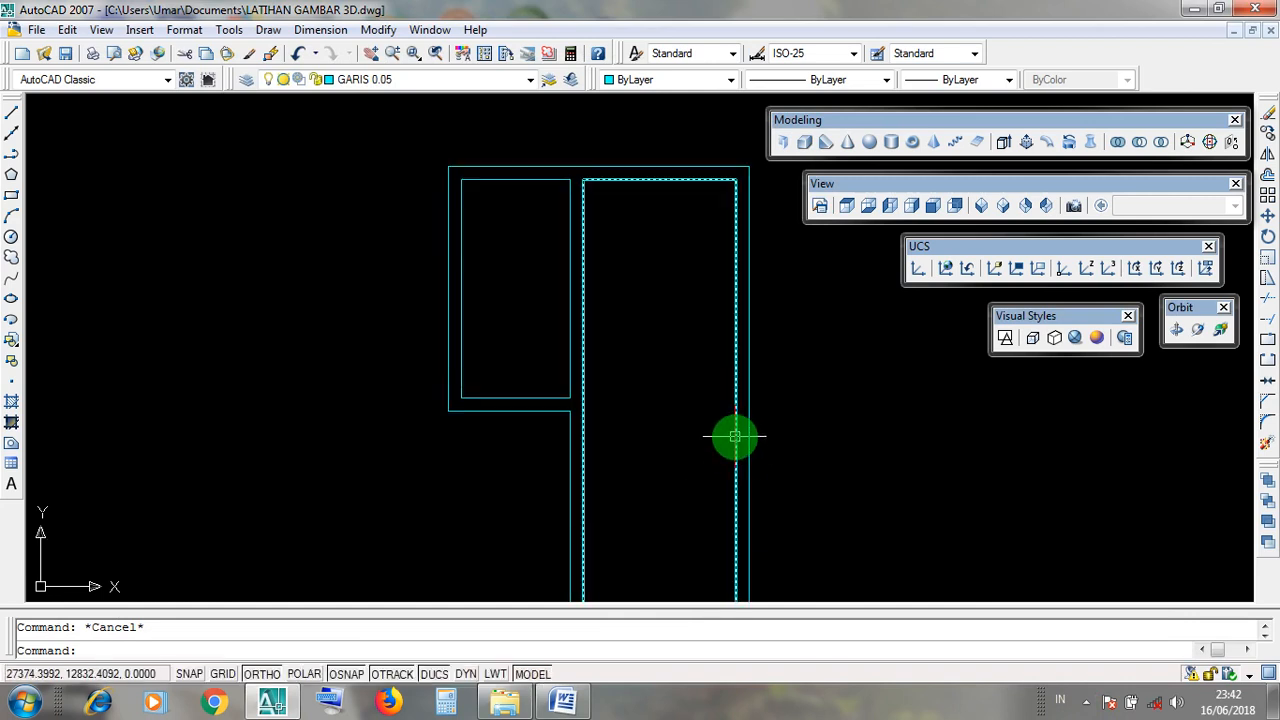
{"action": "scroll", "coordinate": [734, 430], "scroll_direction": "down", "scroll_amount": 4}
{"action": "middle_click_drag", "start_coordinate": [689, 294], "coordinate": [689, 650]}
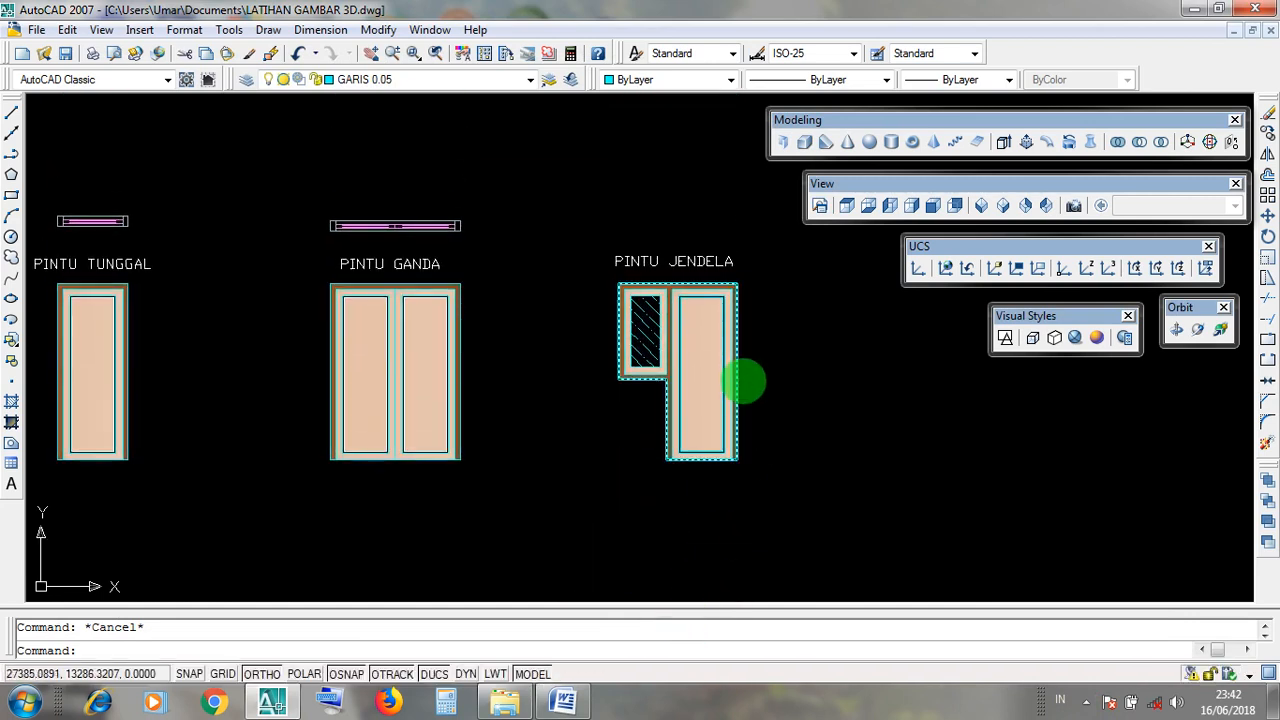
{"action": "scroll", "coordinate": [746, 377], "scroll_direction": "up", "scroll_amount": 4}
{"action": "middle_click_drag", "start_coordinate": [766, 402], "coordinate": [743, 403]}
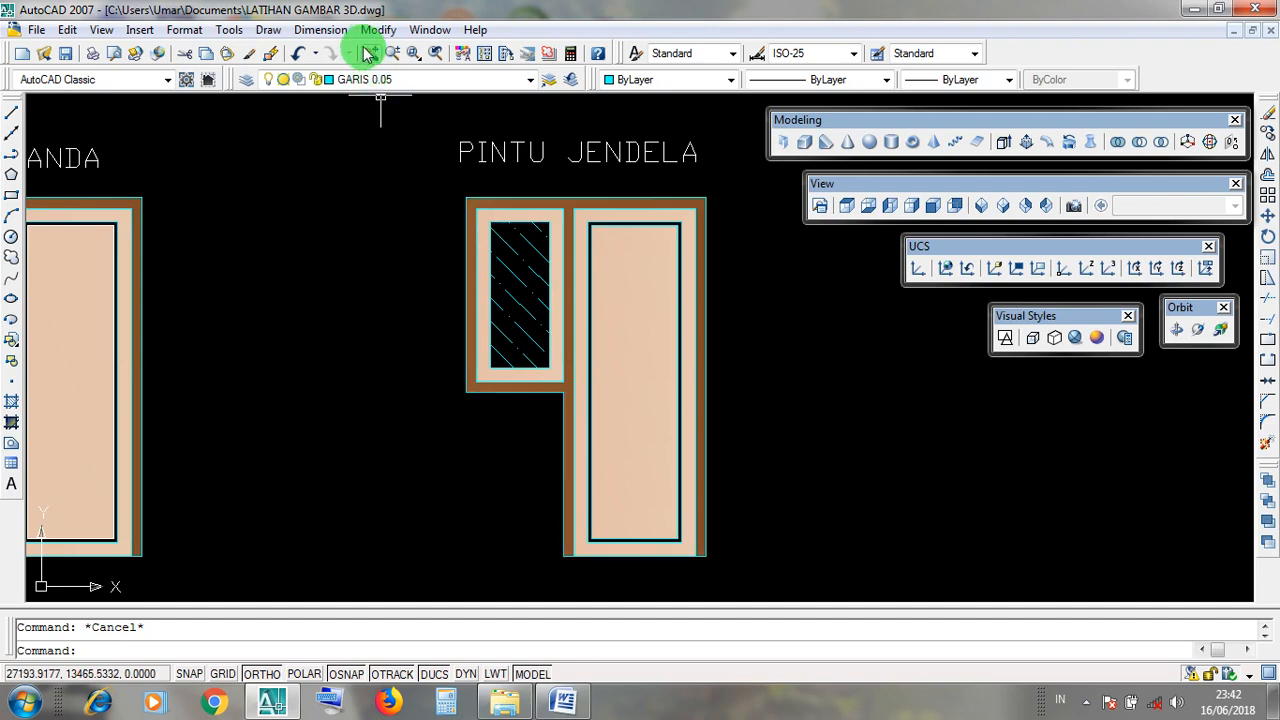
{"action": "scroll", "coordinate": [600, 350], "scroll_direction": "down", "scroll_amount": 4}
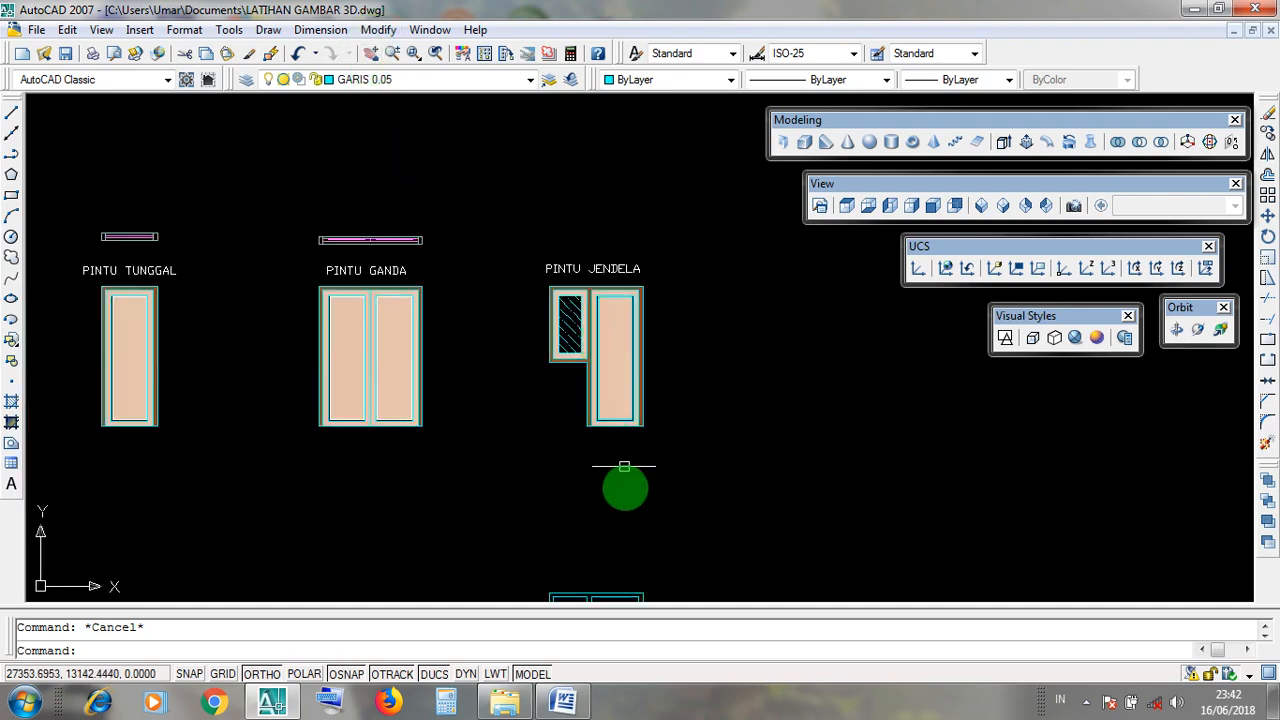
{"action": "scroll", "coordinate": [623, 486], "scroll_direction": "up", "scroll_amount": 3}
{"action": "scroll", "coordinate": [660, 445], "scroll_direction": "up", "scroll_amount": 3}
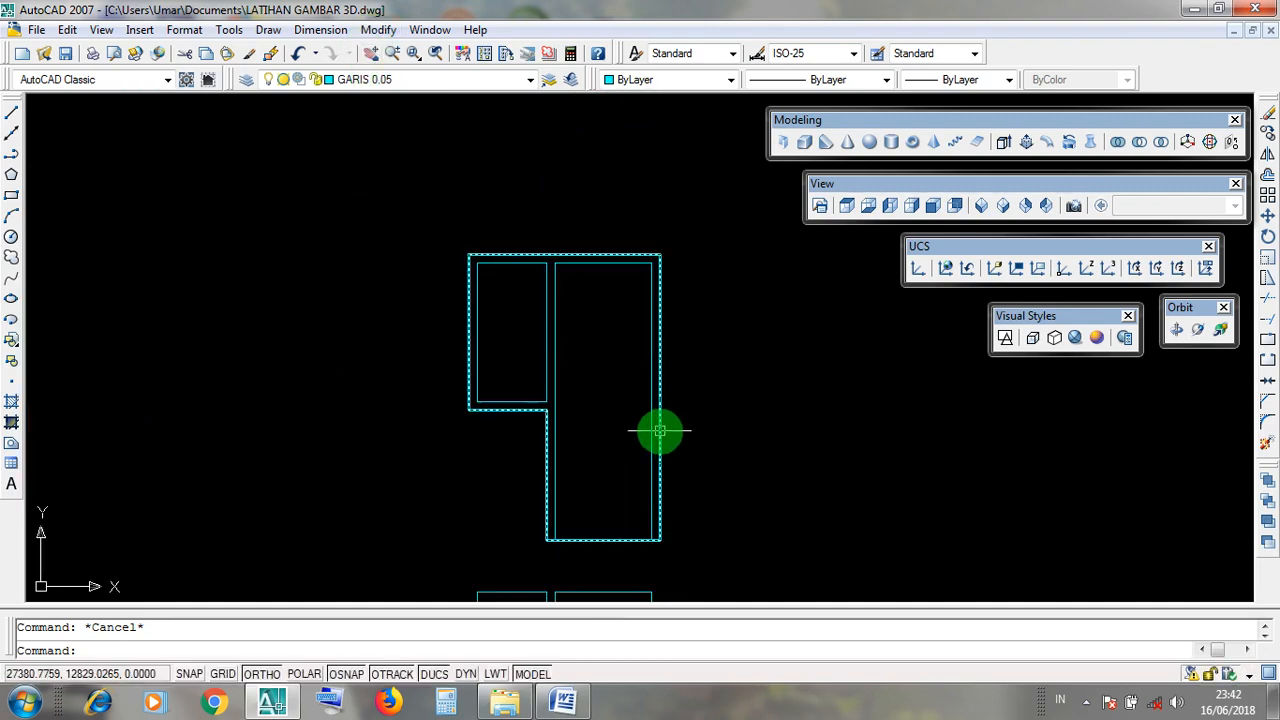
{"action": "scroll", "coordinate": [677, 463], "scroll_direction": "down", "scroll_amount": 2}
{"action": "middle_click_drag", "start_coordinate": [670, 300], "coordinate": [677, 374]}
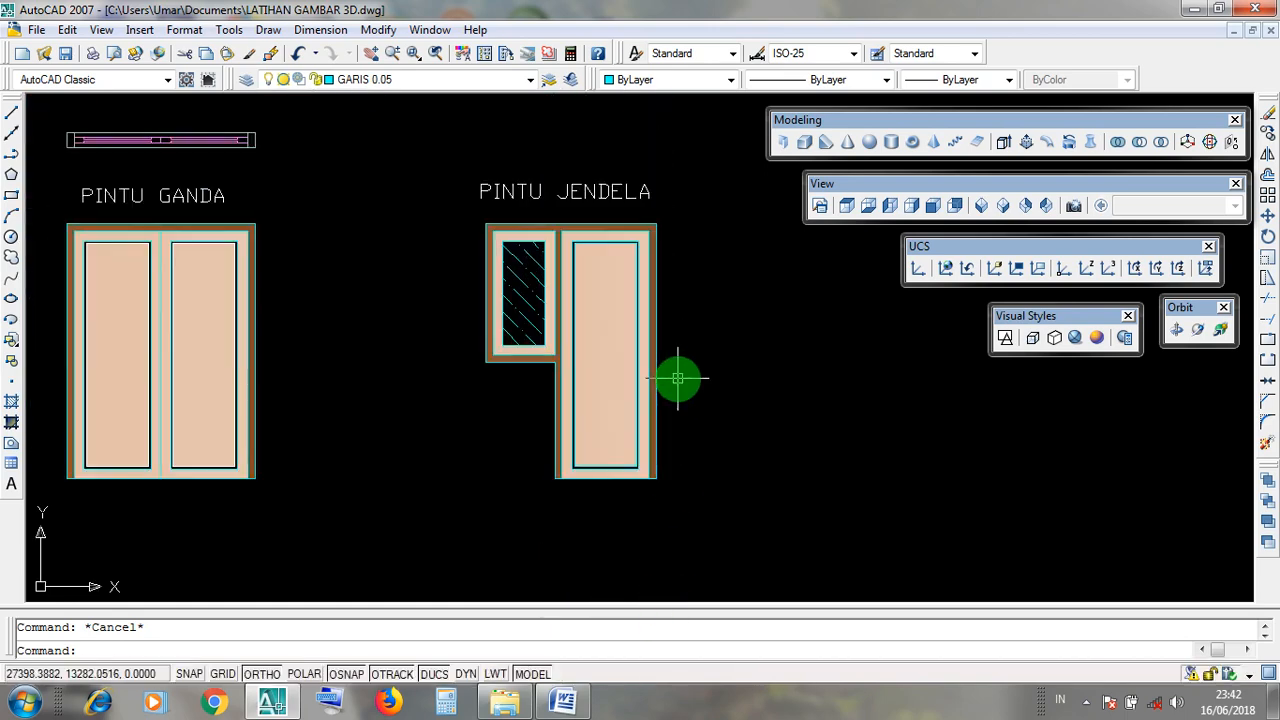
{"action": "left_click", "coordinate": [381, 31]}
{"action": "left_click", "coordinate": [381, 31]}
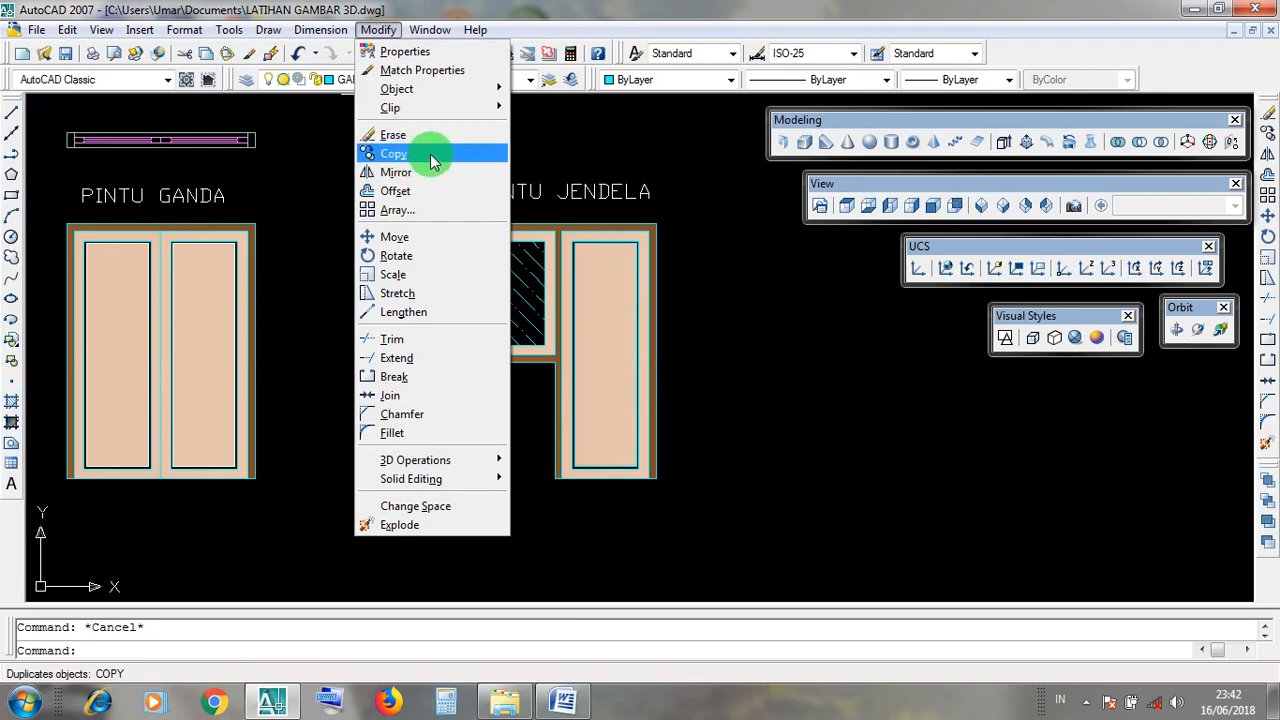
{"action": "left_click", "coordinate": [734, 315]}
{"action": "left_click", "coordinate": [894, 294]}
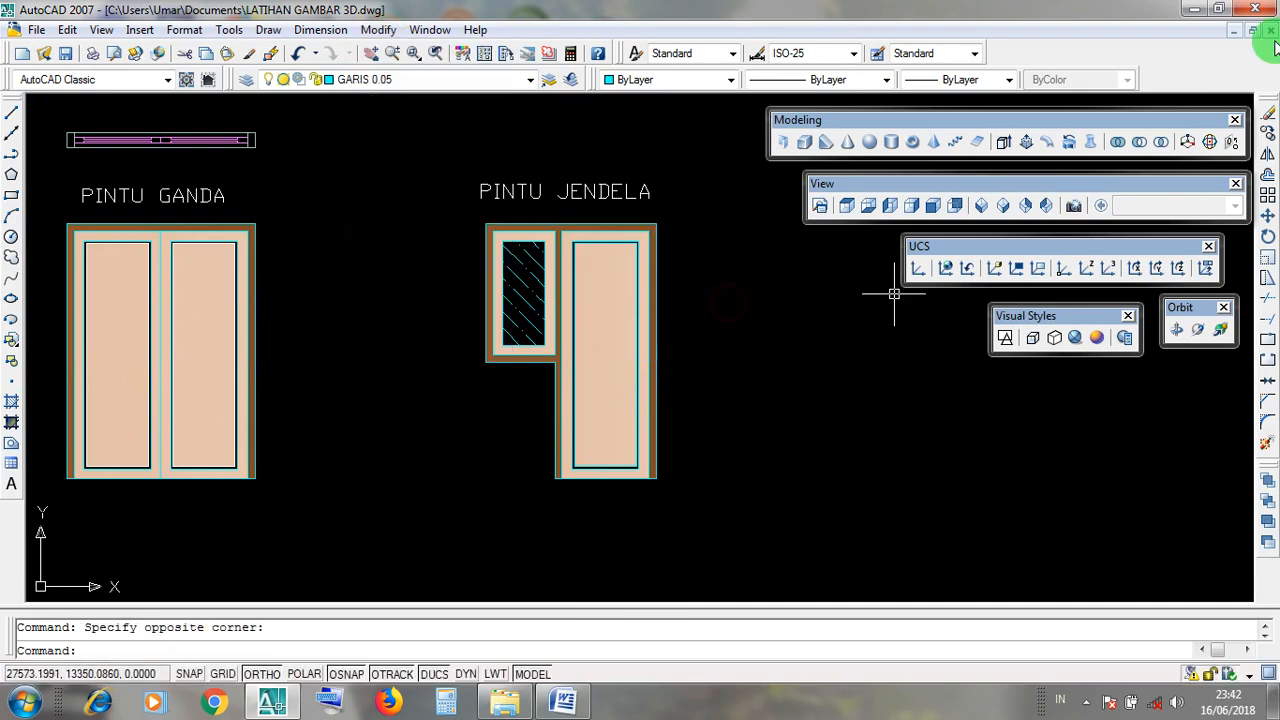
Switch to Microsoft Word, open the COPY notes and read the instructions for selecting an object and starting the Copy command.
{"action": "left_click", "coordinate": [1193, 9]}
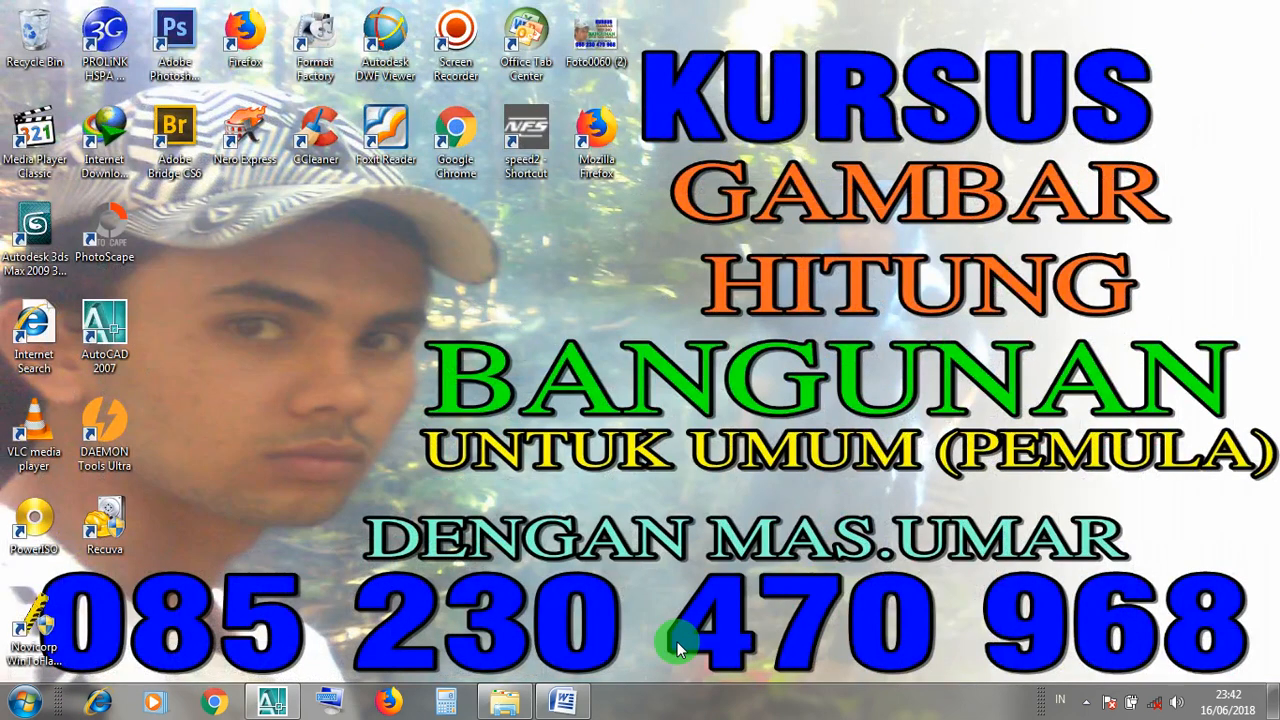
{"action": "left_click", "coordinate": [563, 704]}
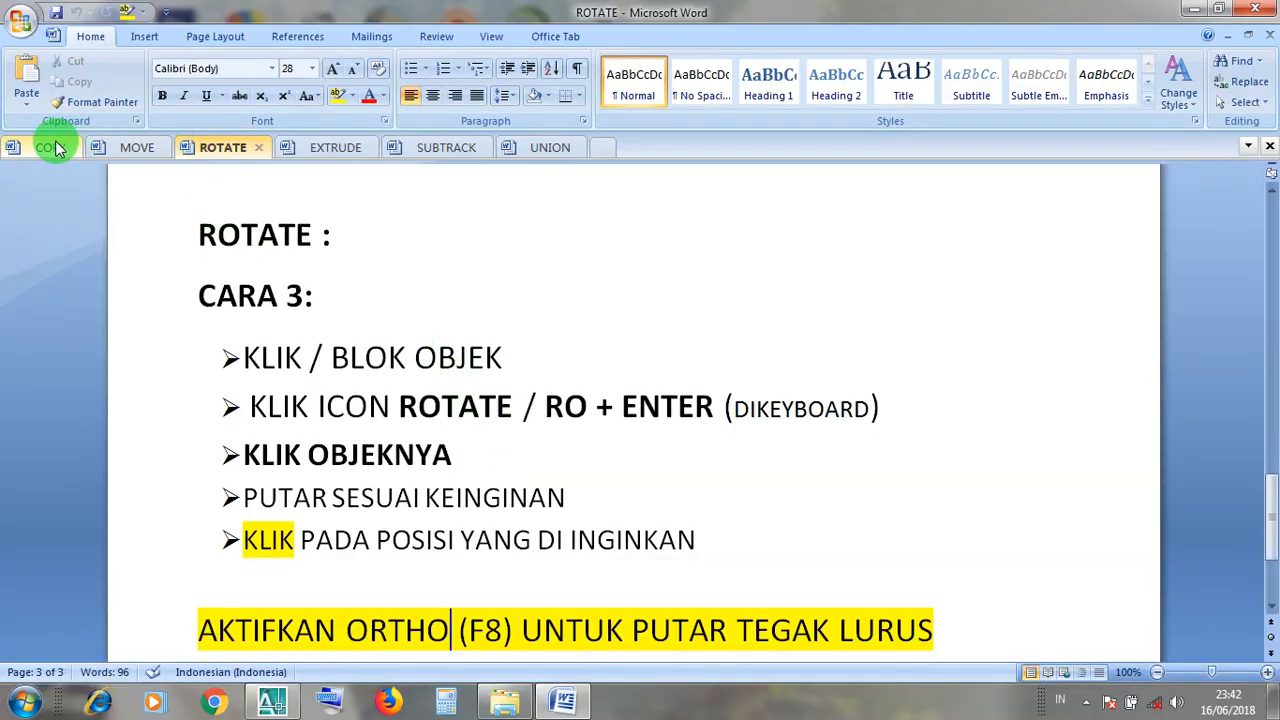
{"action": "left_click", "coordinate": [55, 147]}
{"action": "left_click_drag", "start_coordinate": [520, 322], "coordinate": [285, 320]}
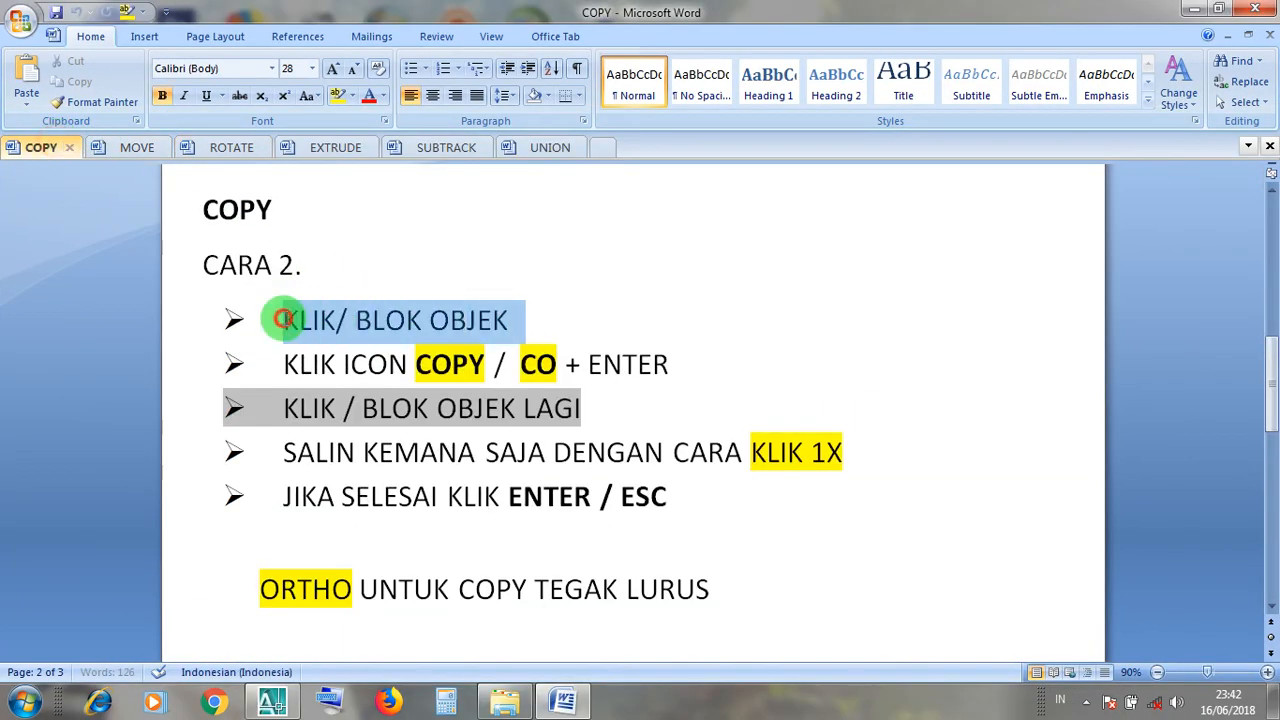
{"action": "left_click_drag", "start_coordinate": [495, 365], "coordinate": [297, 366]}
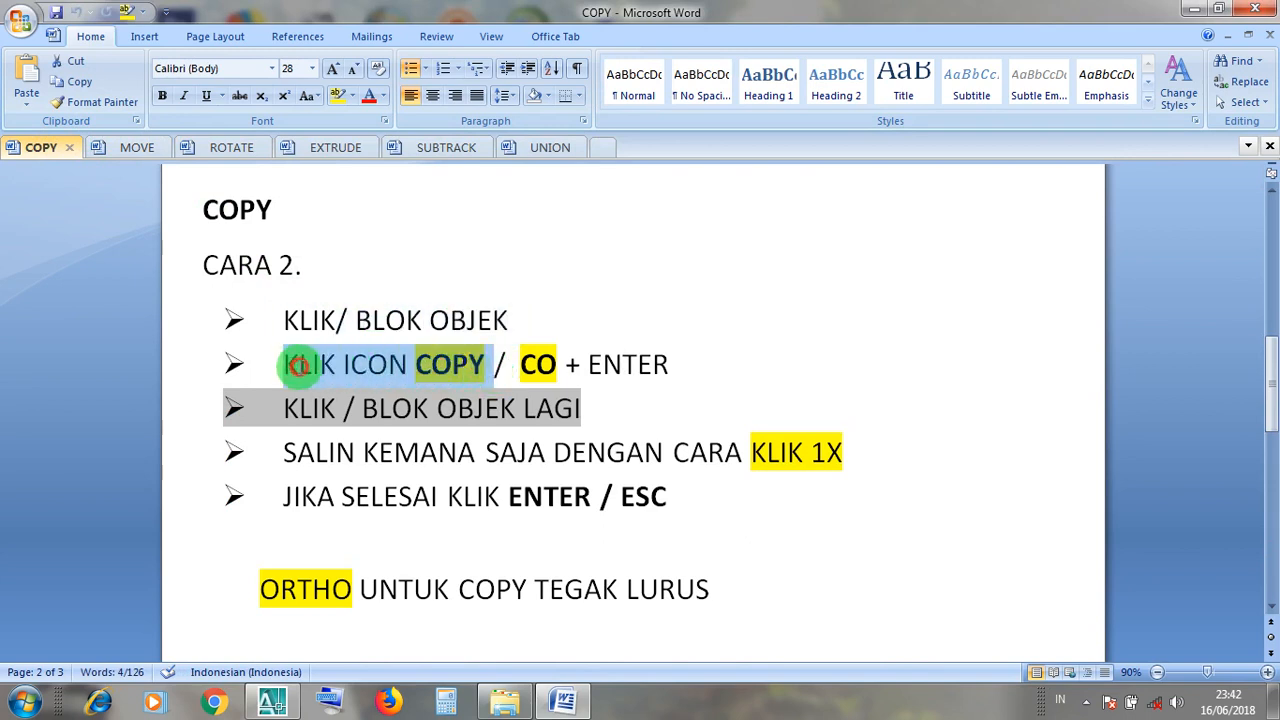
{"action": "left_click", "coordinate": [535, 366]}
{"action": "left_click", "coordinate": [605, 370]}
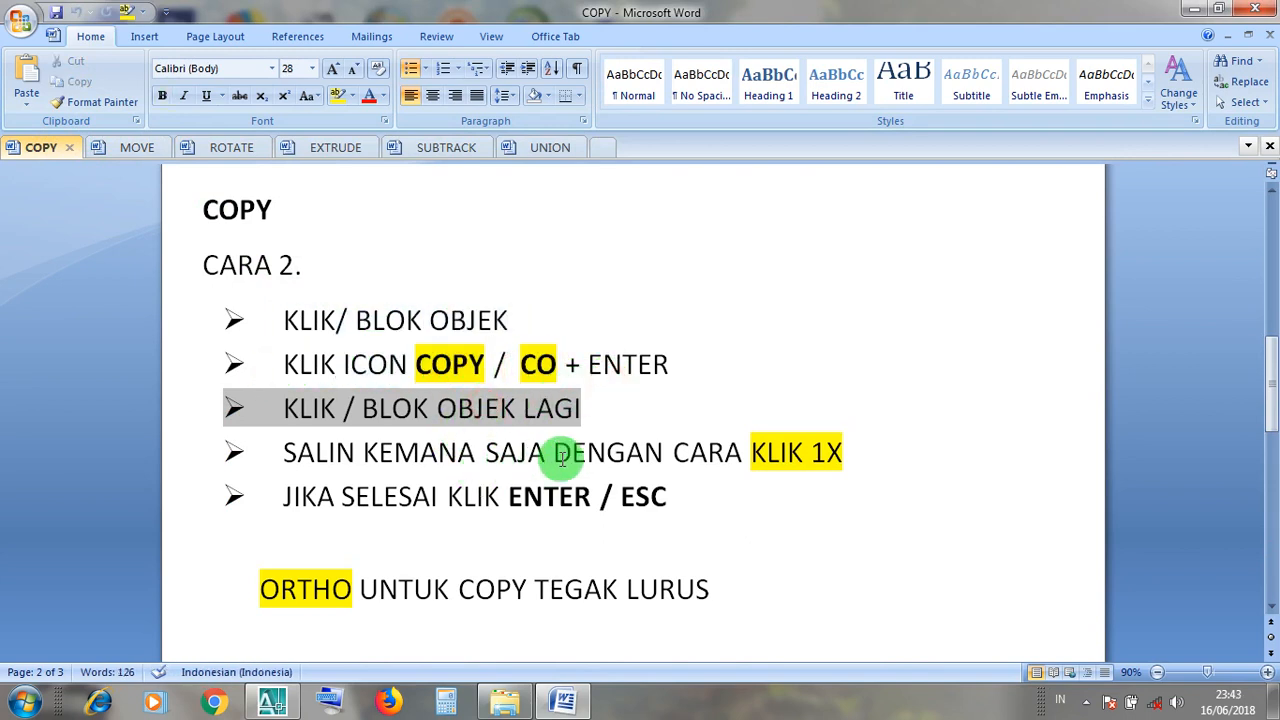
Read the COPY notes on placing copies, ending the command and using ORTHO, and switch back to AutoCAD.
{"action": "left_click", "coordinate": [665, 454]}
{"action": "left_click", "coordinate": [790, 454]}
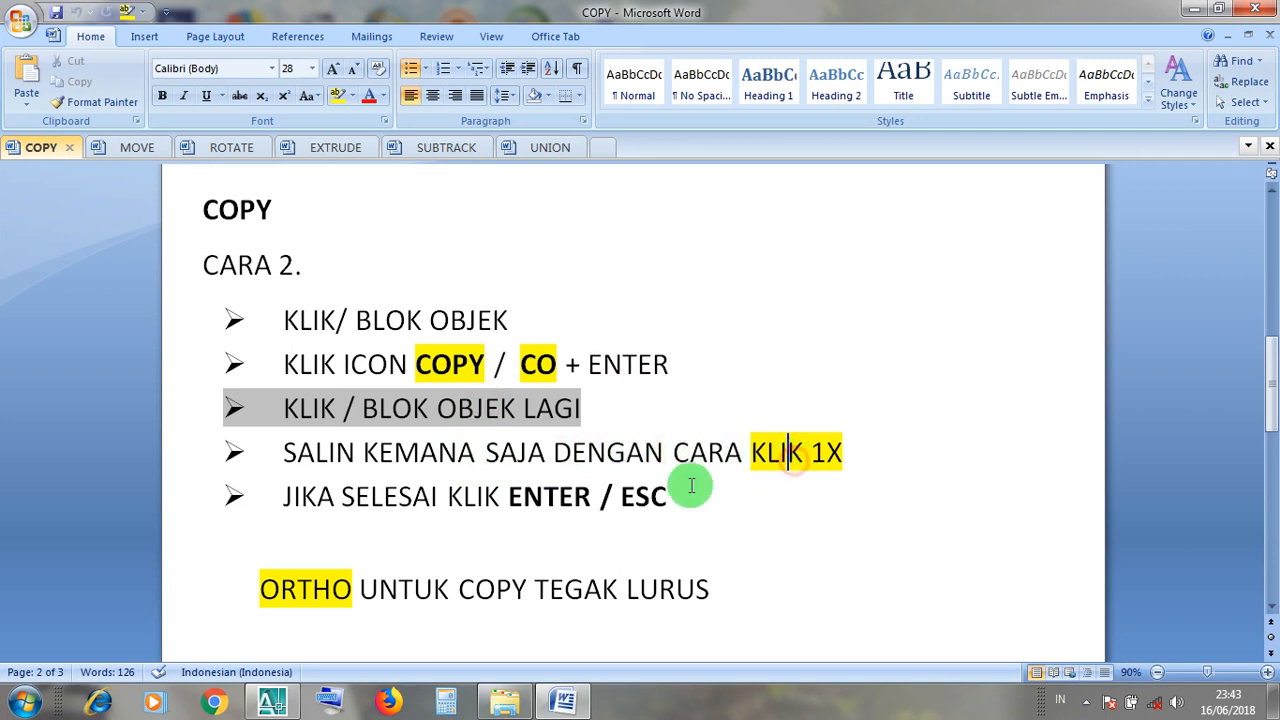
{"action": "left_click", "coordinate": [499, 497]}
{"action": "left_click_drag", "start_coordinate": [352, 590], "coordinate": [262, 590]}
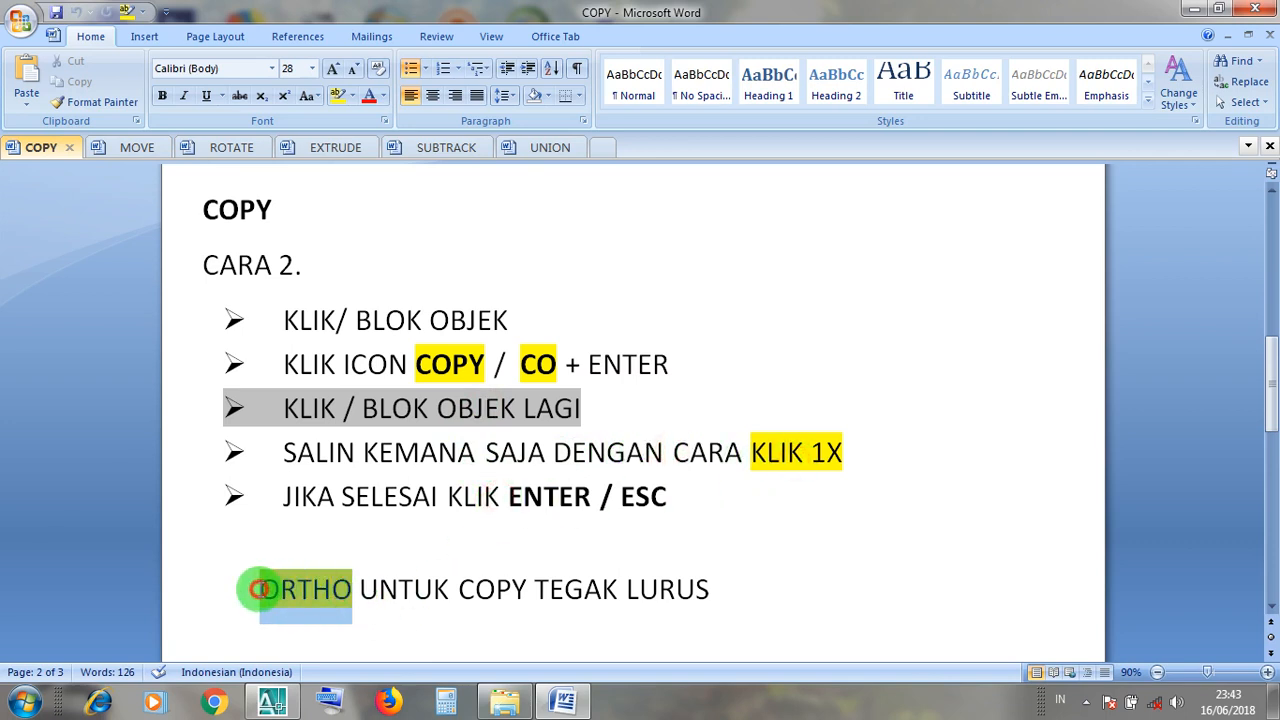
{"action": "left_click", "coordinate": [1192, 10]}
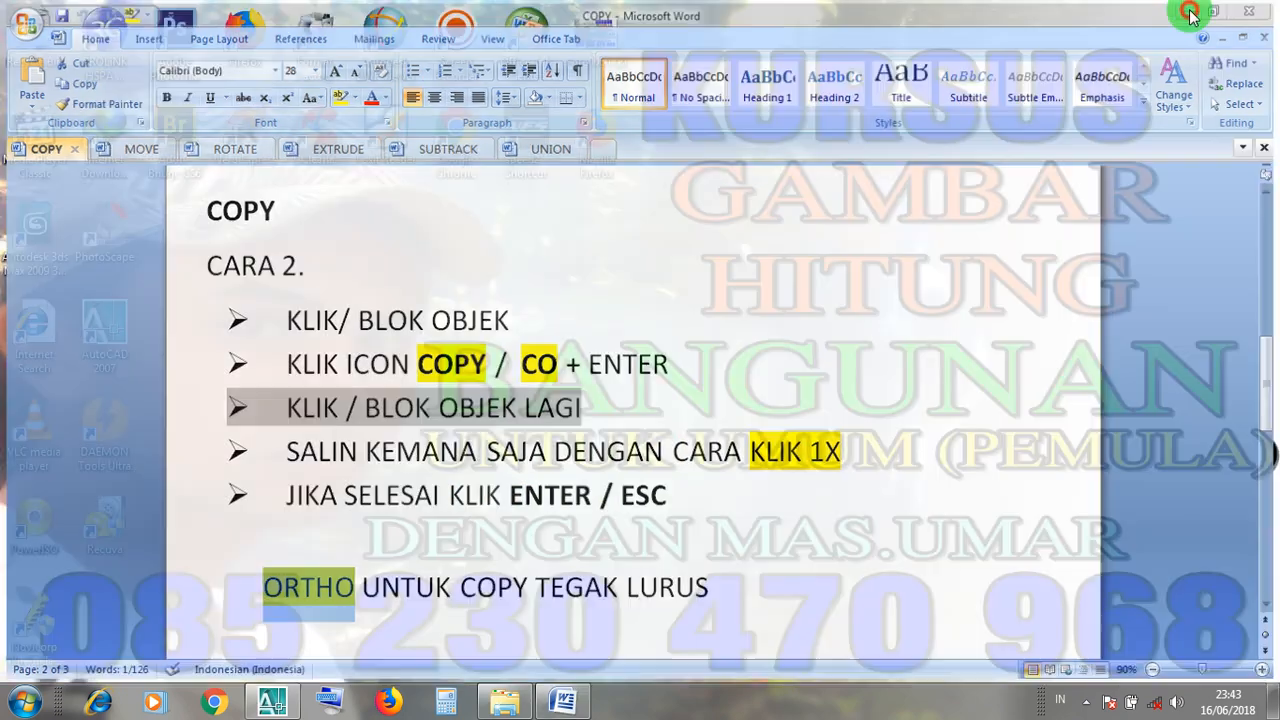
{"action": "left_click", "coordinate": [272, 703]}
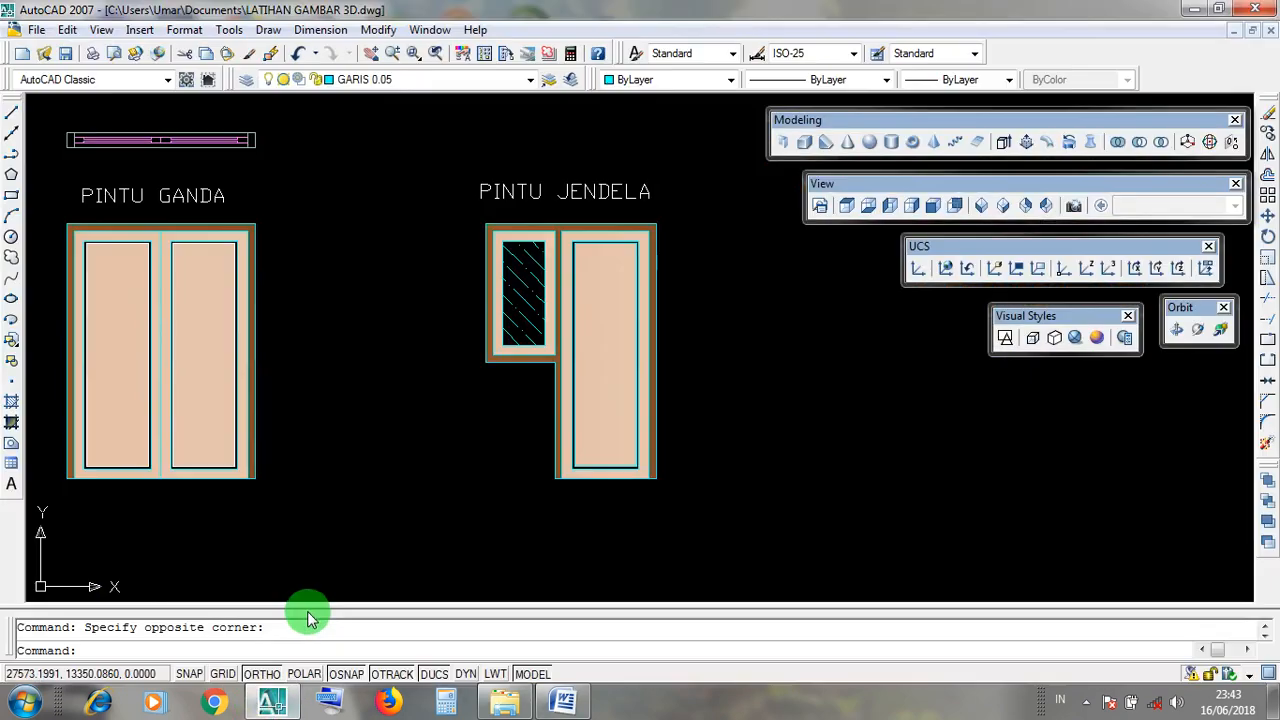
Toggle Ortho mode off and back on.
{"action": "left_click", "coordinate": [276, 676]}
{"action": "left_click", "coordinate": [263, 676]}
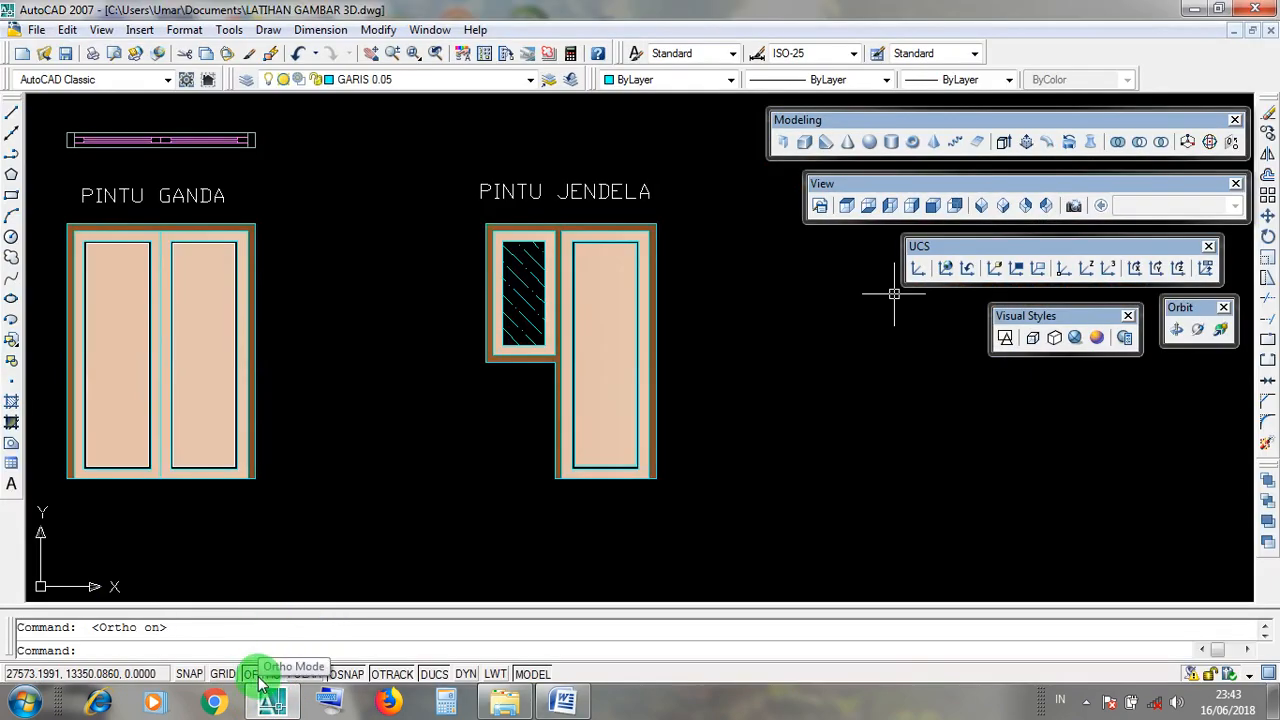
{"action": "left_click", "coordinate": [258, 678]}
{"action": "left_click", "coordinate": [258, 678]}
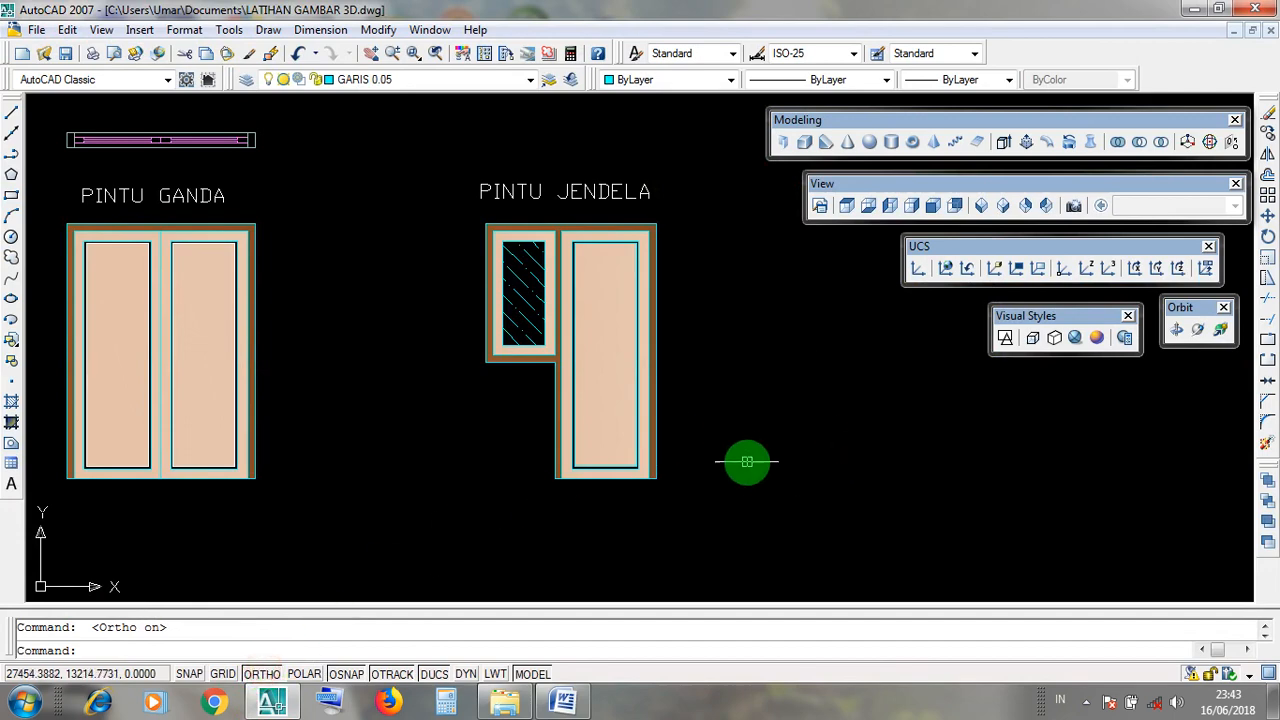
Copy the PINTU JENDELA frame polyline, door leaf and window sash outlines together straight up by about 313 units.
{"action": "scroll", "coordinate": [726, 371], "scroll_direction": "up", "scroll_amount": 2}
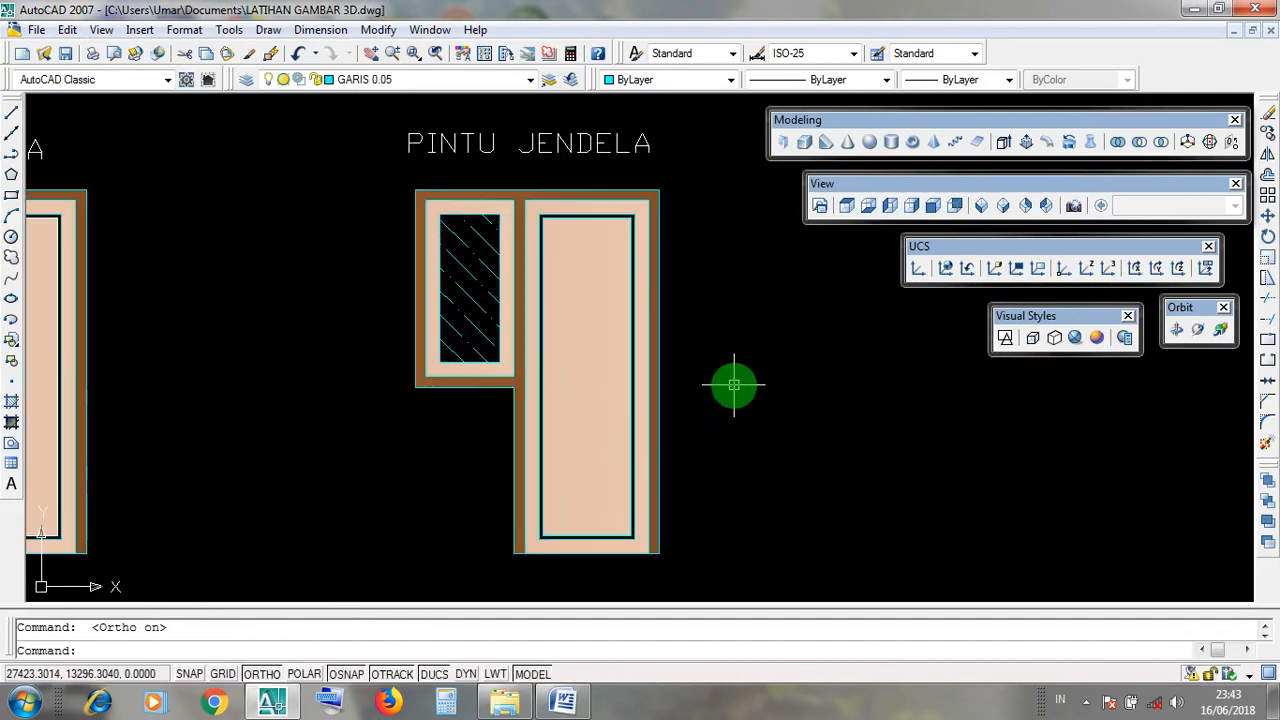
{"action": "left_click", "coordinate": [660, 365]}
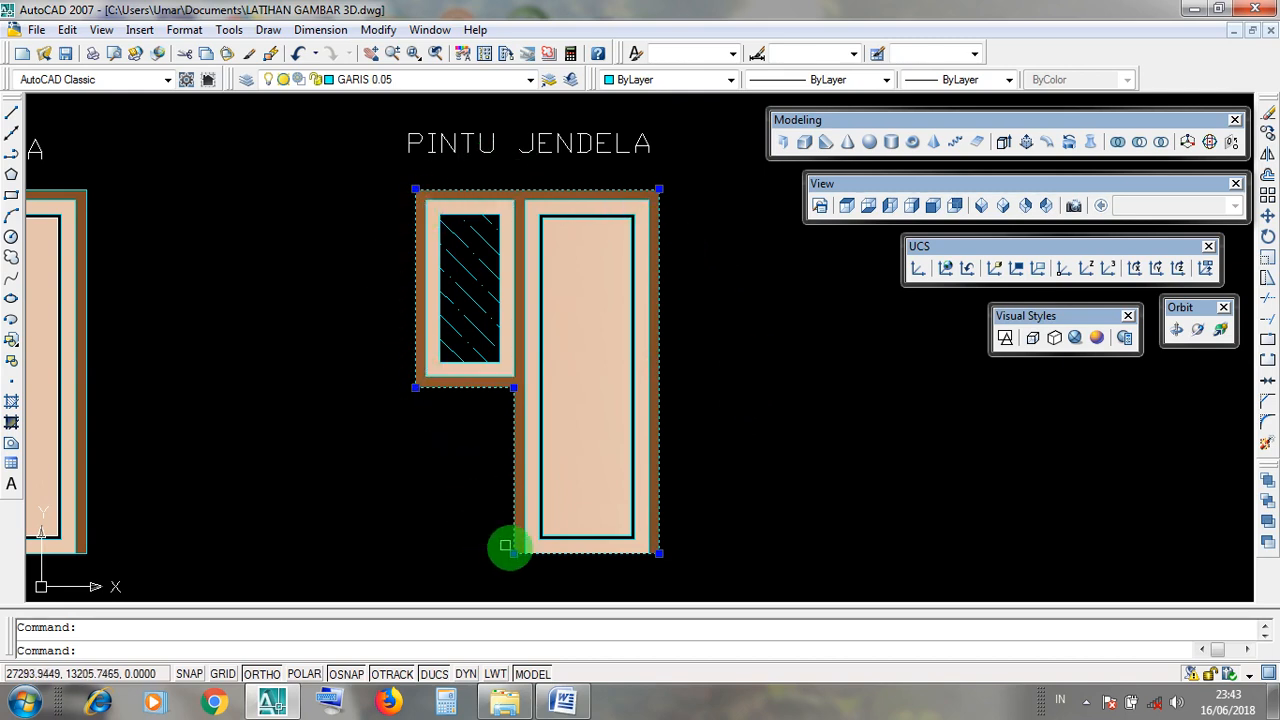
{"action": "left_click", "coordinate": [647, 222]}
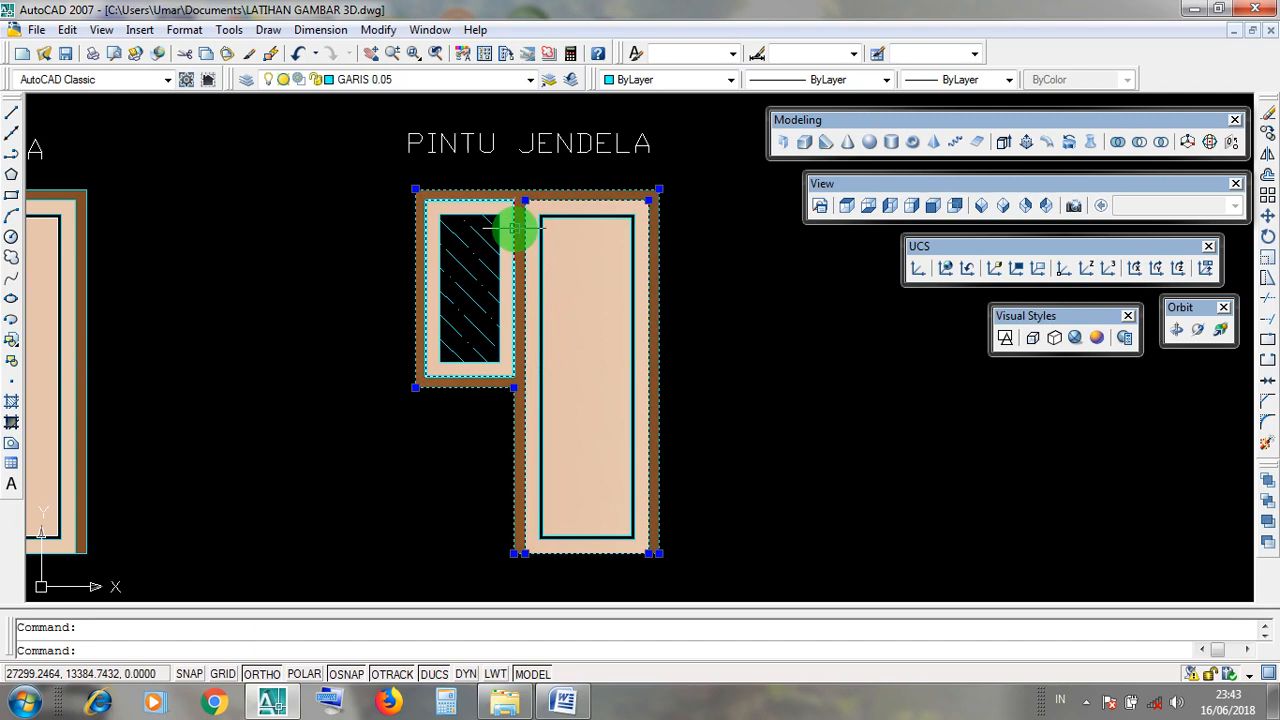
{"action": "left_click", "coordinate": [513, 284]}
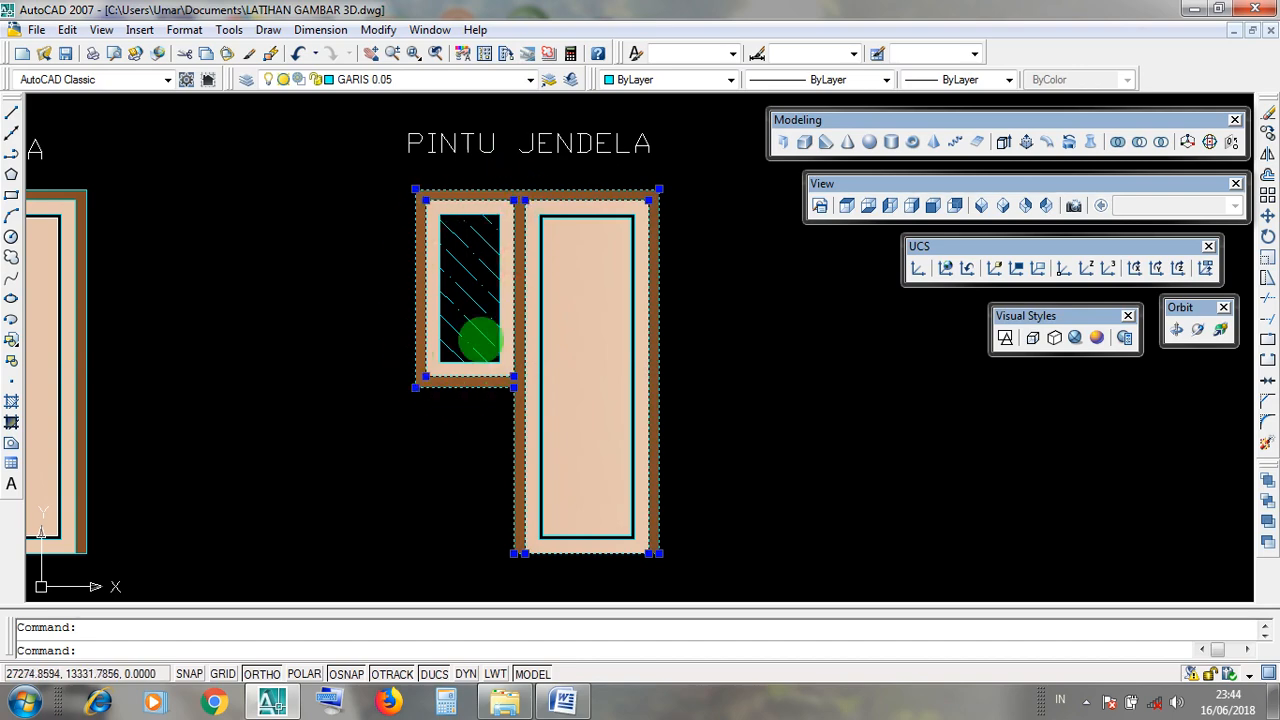
{"action": "left_click", "coordinate": [378, 30]}
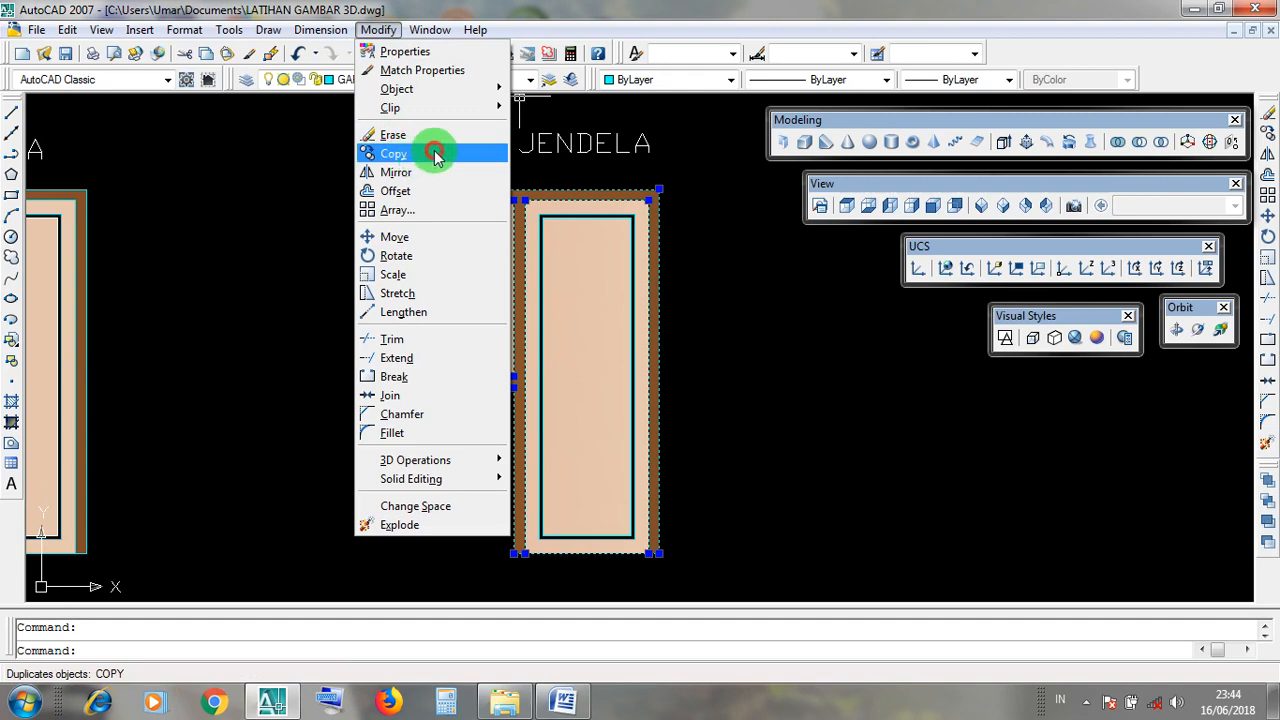
{"action": "left_click", "coordinate": [434, 153]}
{"action": "scroll", "coordinate": [709, 377], "scroll_direction": "down", "scroll_amount": 2}
{"action": "middle_click_drag", "start_coordinate": [737, 323], "coordinate": [670, 432]}
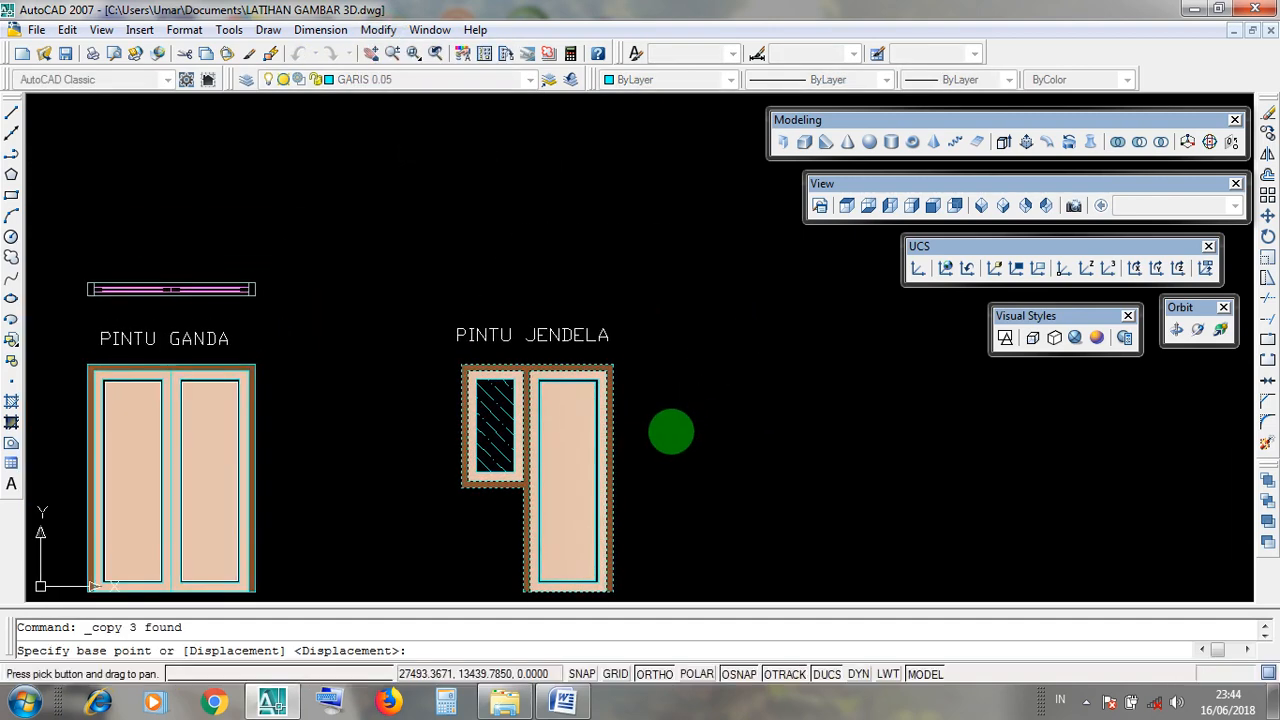
{"action": "left_click", "coordinate": [613, 477]}
{"action": "middle_click_drag", "start_coordinate": [640, 176], "coordinate": [640, 323]}
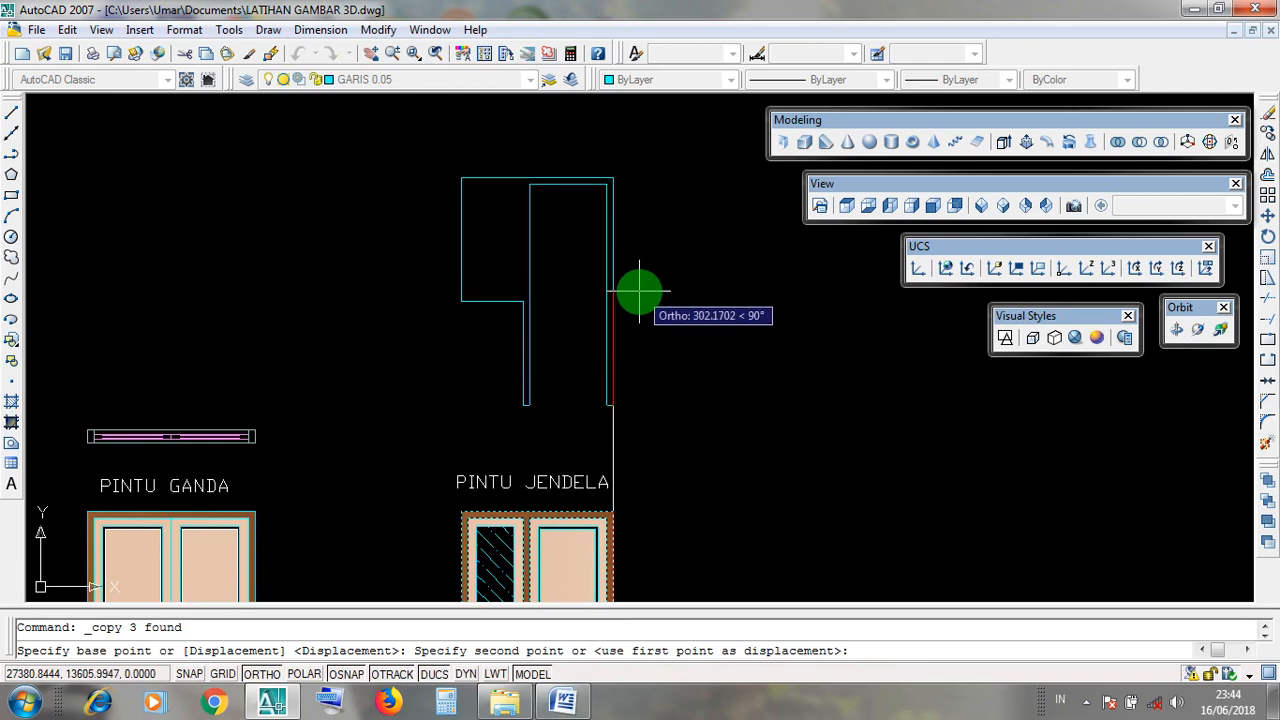
{"action": "left_click", "coordinate": [639, 280]}
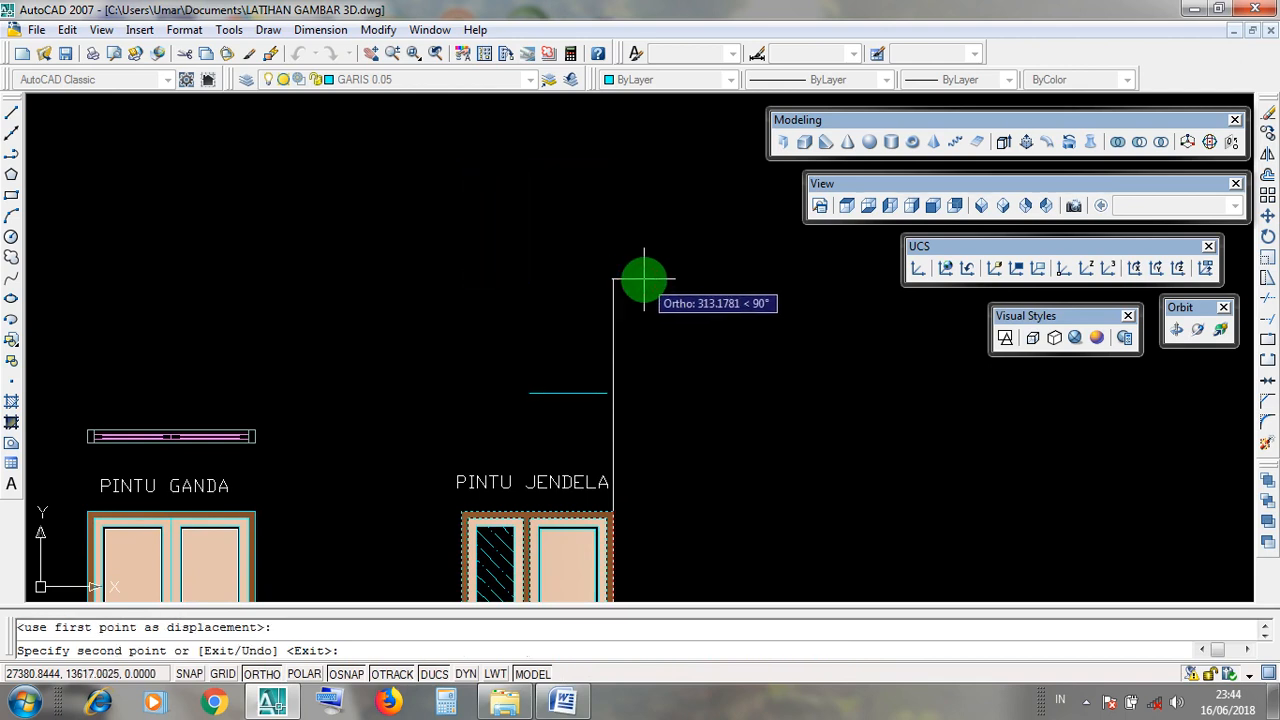
{"action": "key", "text": "Return"}
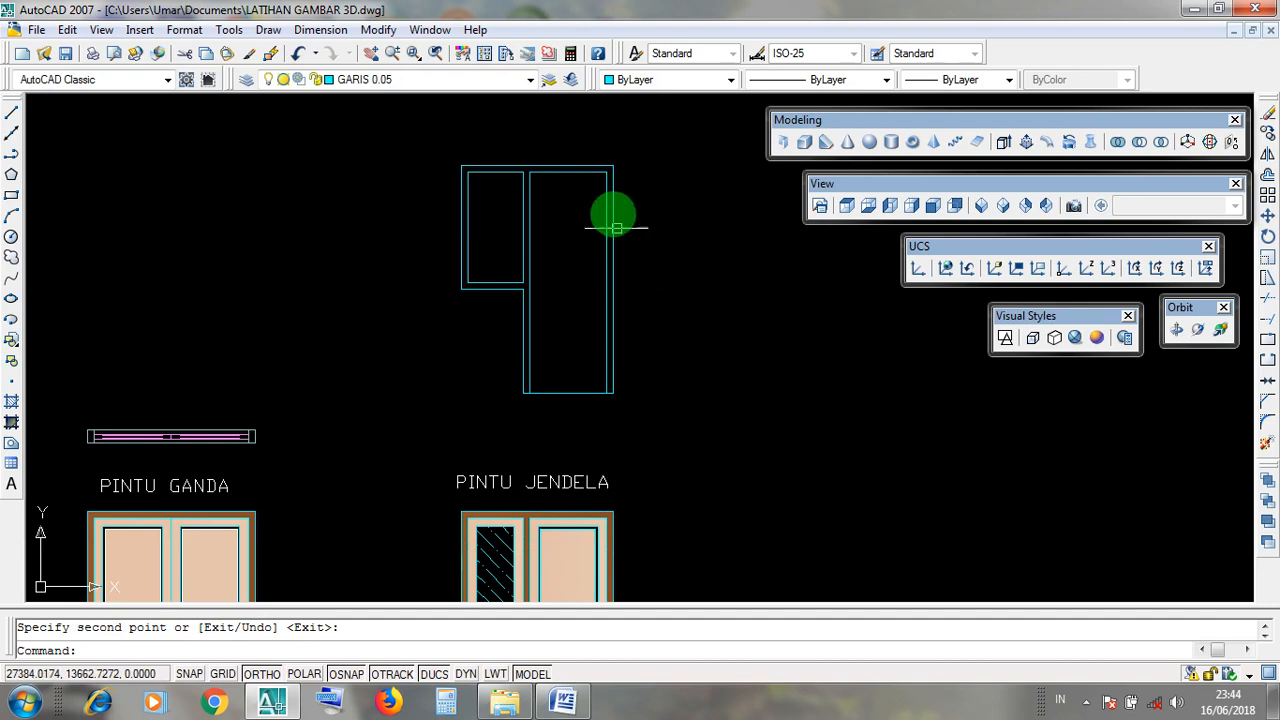
Select the door leaf rectangle in the original PINTU JENDELA elevation to examine its closed outline.
{"action": "scroll", "coordinate": [634, 423], "scroll_direction": "down", "scroll_amount": 2}
{"action": "middle_click_drag", "start_coordinate": [644, 426], "coordinate": [636, 411]}
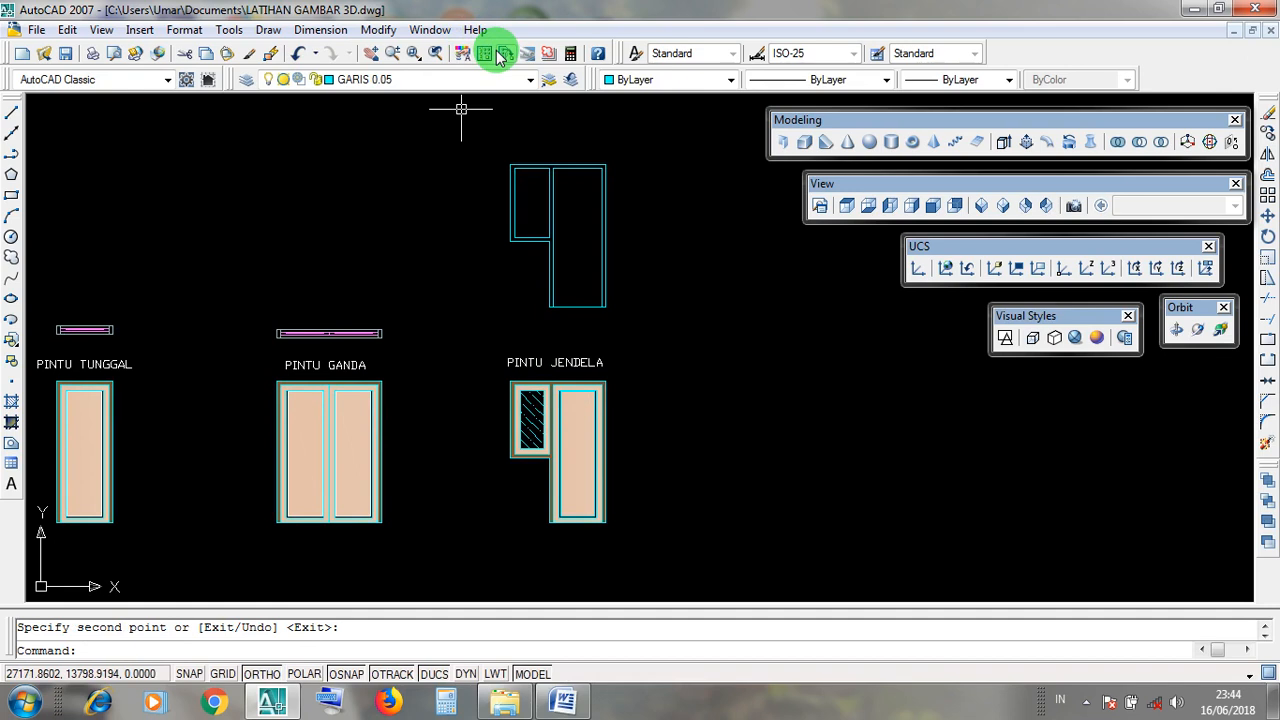
{"action": "scroll", "coordinate": [591, 503], "scroll_direction": "up", "scroll_amount": 3}
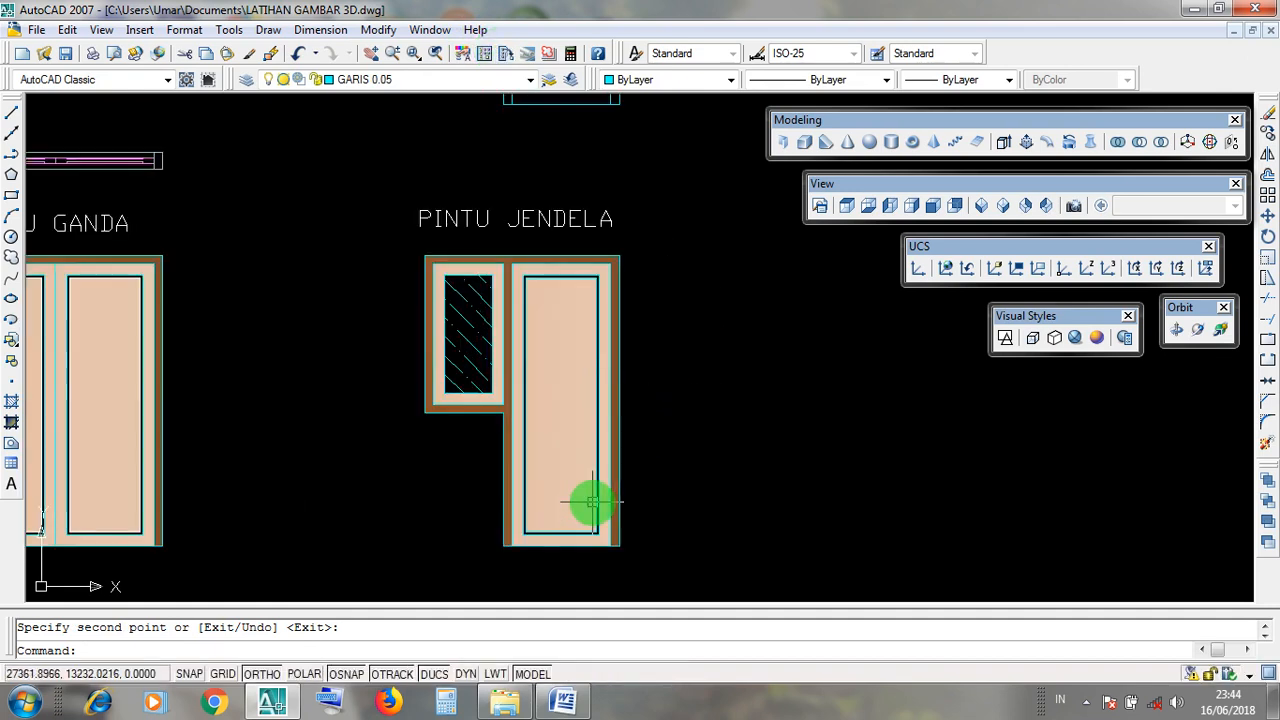
{"action": "scroll", "coordinate": [667, 388], "scroll_direction": "up", "scroll_amount": 2}
{"action": "middle_click_drag", "start_coordinate": [667, 388], "coordinate": [720, 390]}
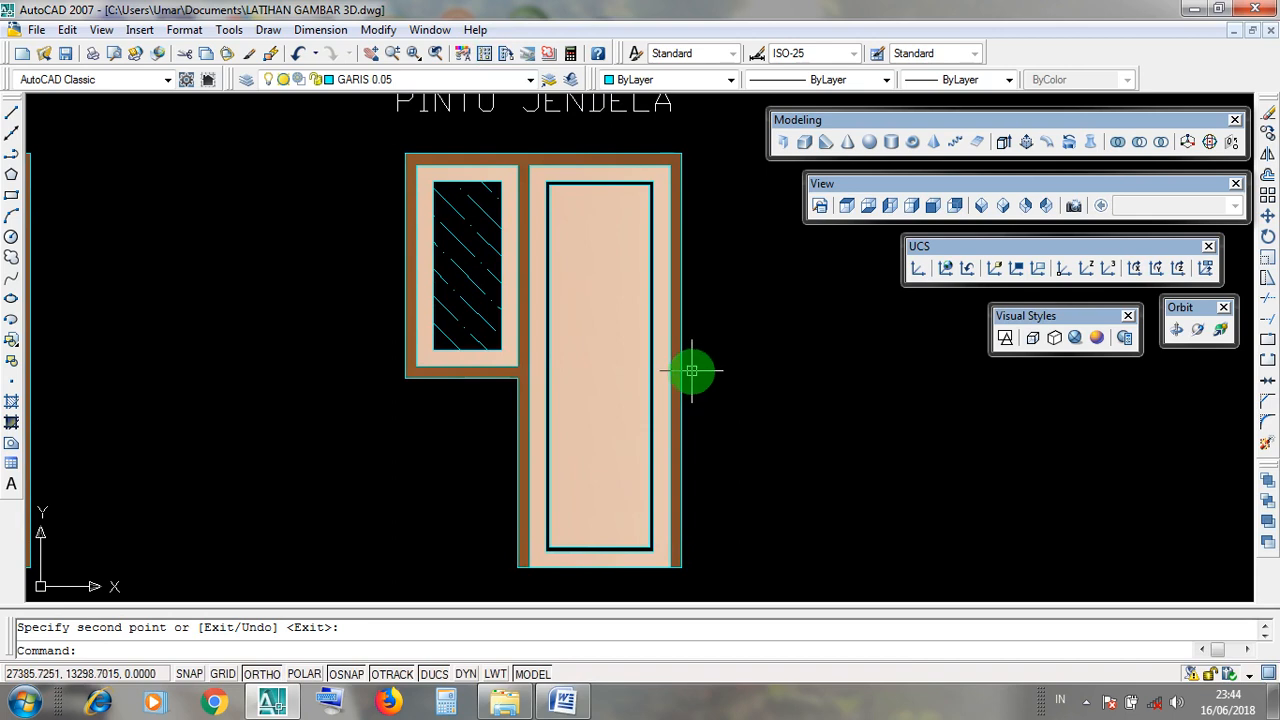
{"action": "left_click", "coordinate": [672, 371]}
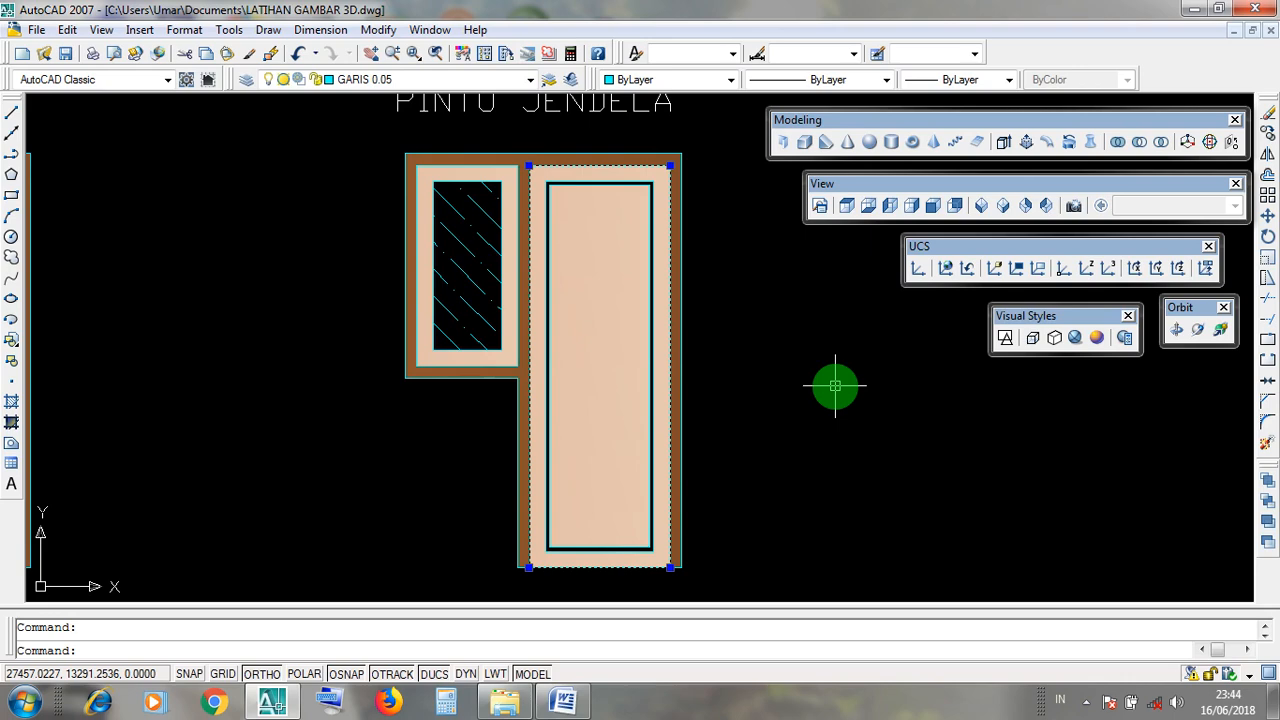
{"action": "key", "text": "Escape"}
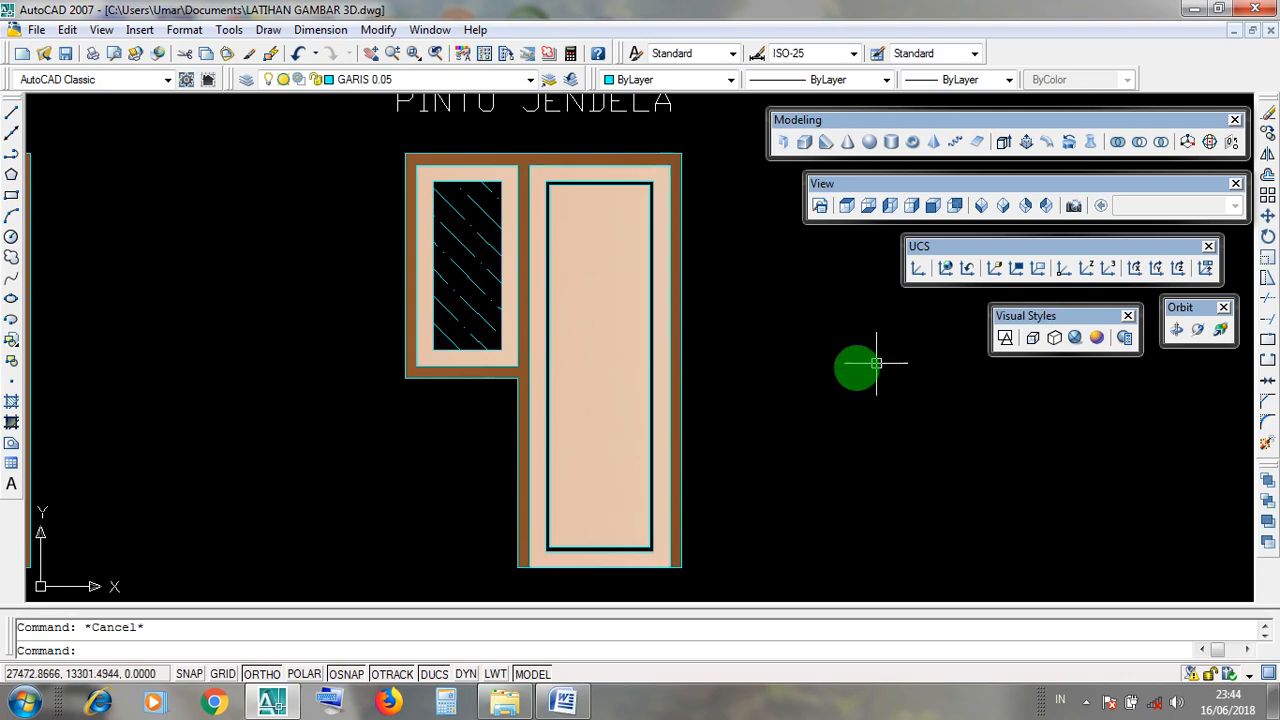
{"action": "left_click", "coordinate": [670, 422]}
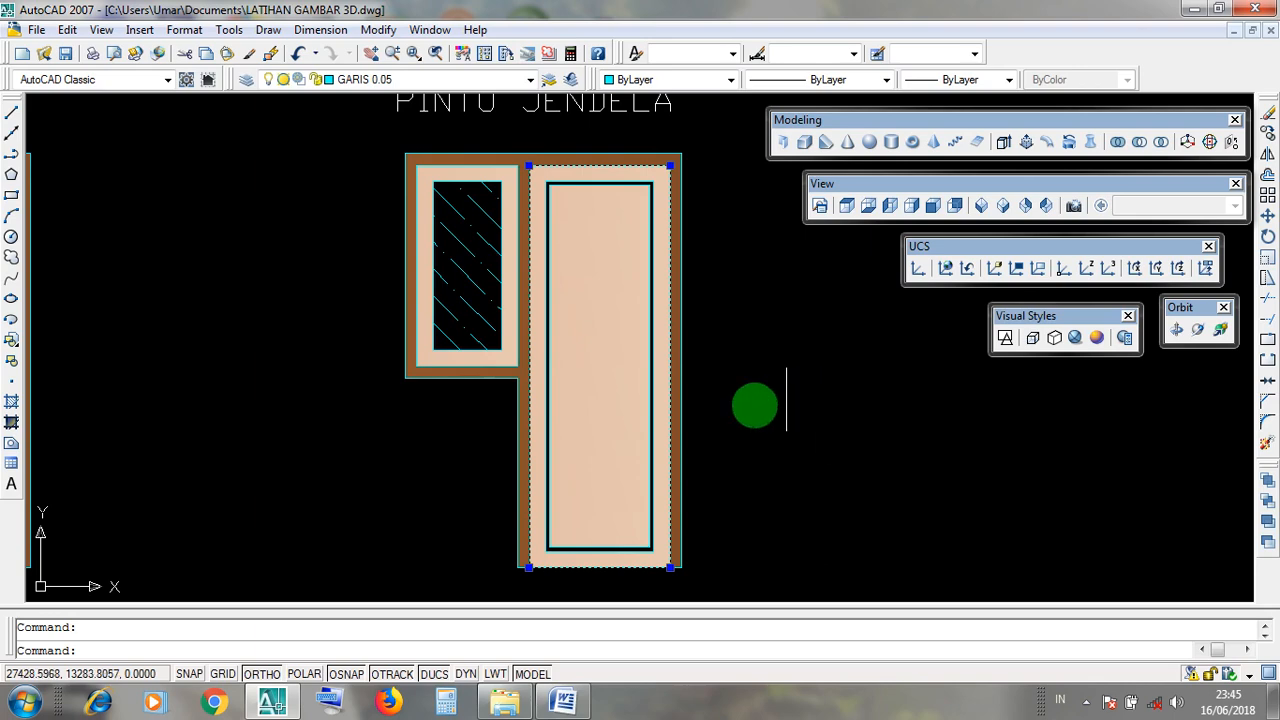
{"action": "key", "text": "Escape"}
Select the window sash's outer rectangle in the original PINTU JENDELA elevation to examine its extent.
{"action": "middle_click_drag", "start_coordinate": [511, 389], "coordinate": [543, 509]}
{"action": "scroll", "coordinate": [548, 515], "scroll_direction": "up", "scroll_amount": 1}
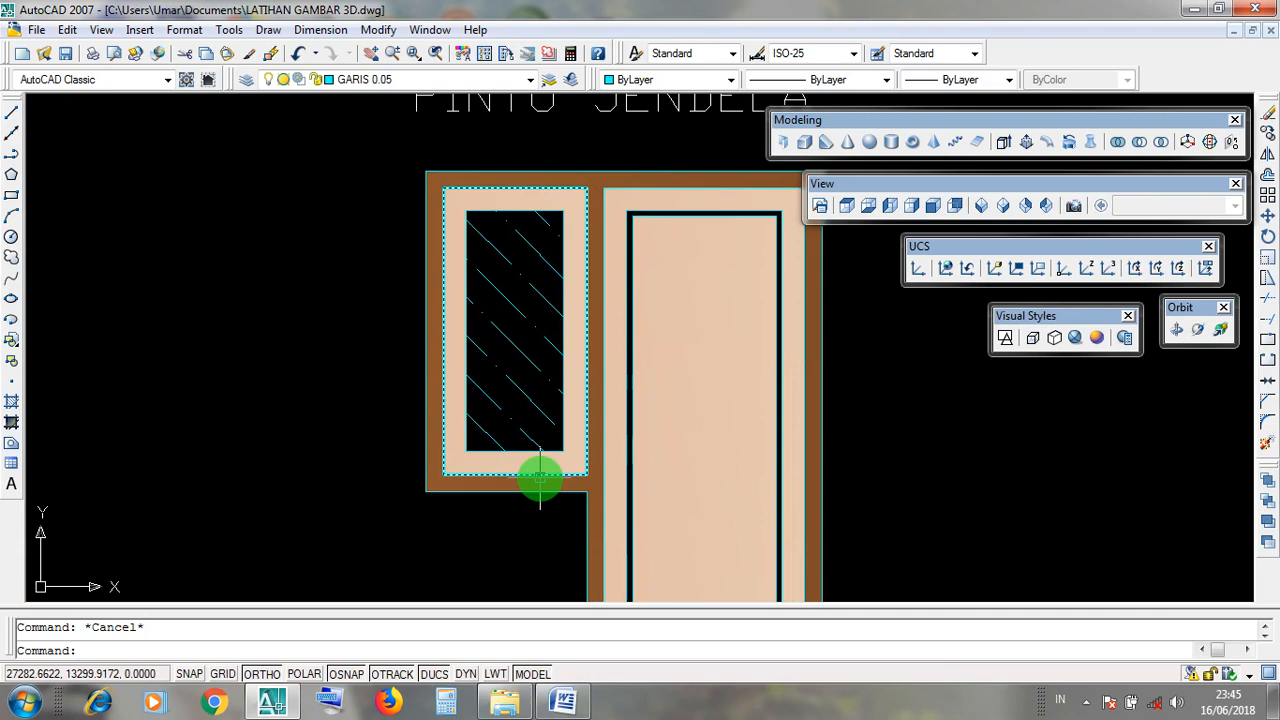
{"action": "left_click", "coordinate": [540, 478]}
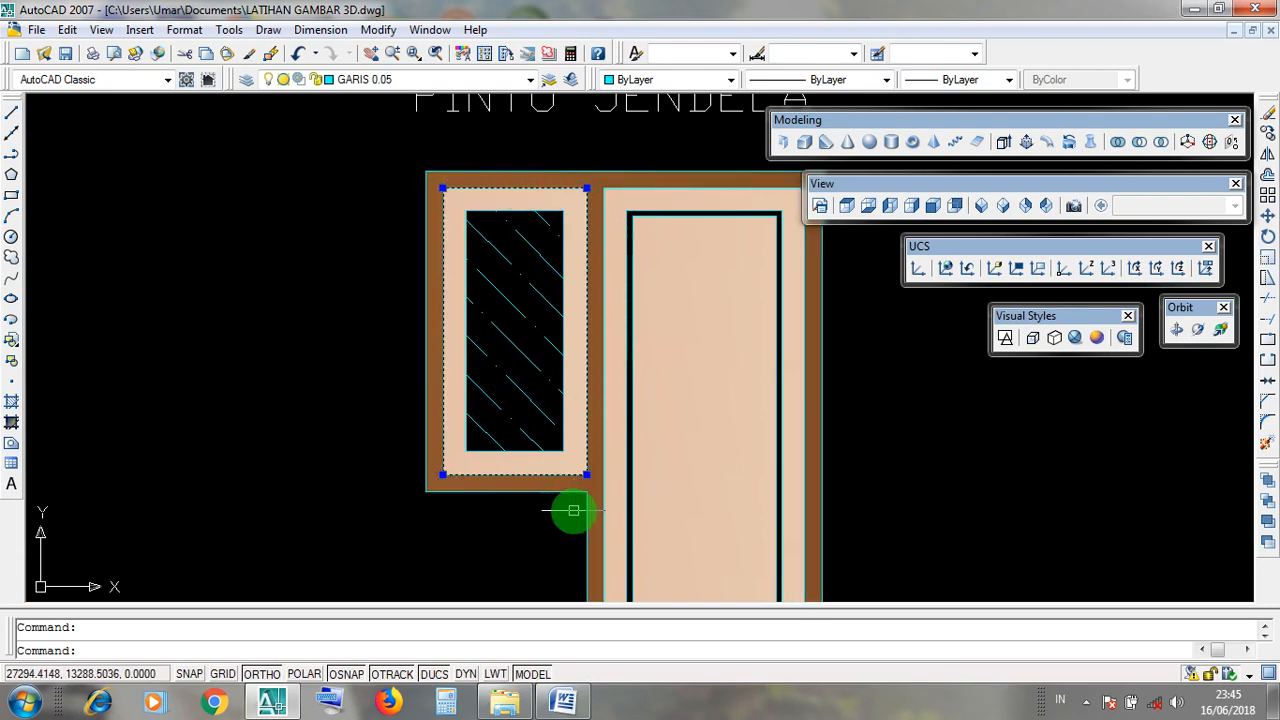
{"action": "key", "text": "Escape"}
{"action": "left_click", "coordinate": [563, 474]}
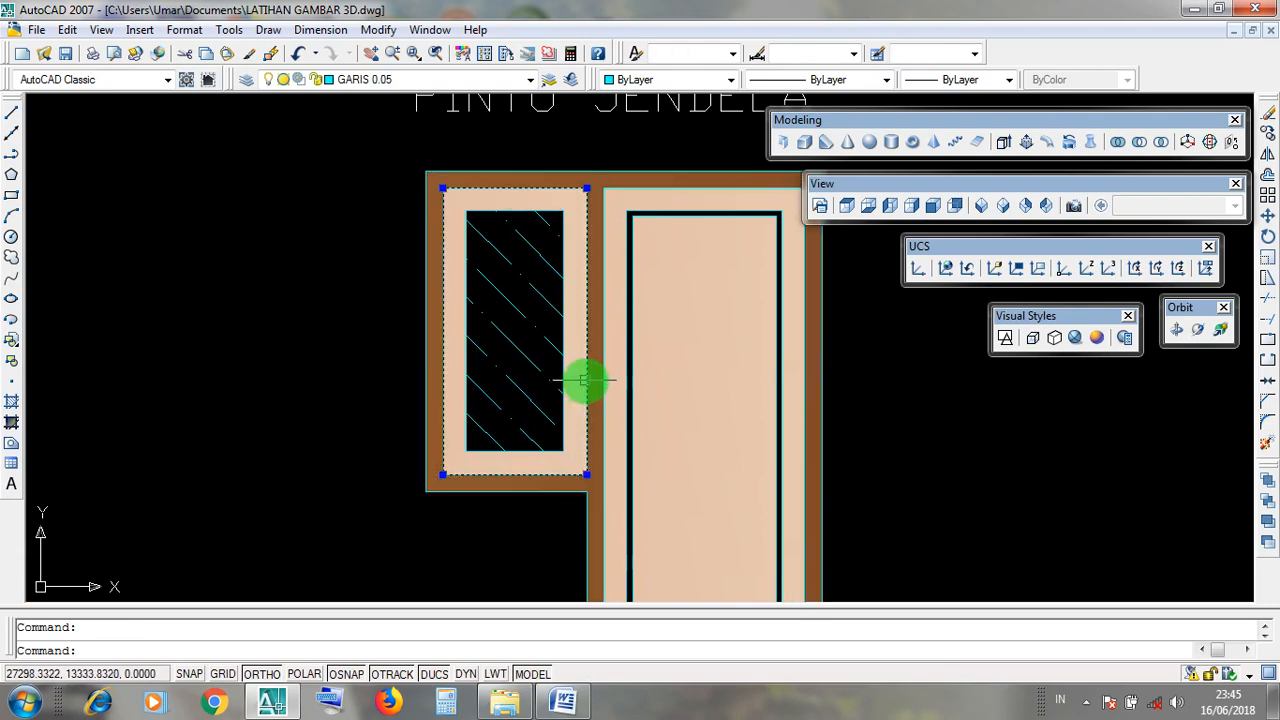
{"action": "key", "text": "Escape"}
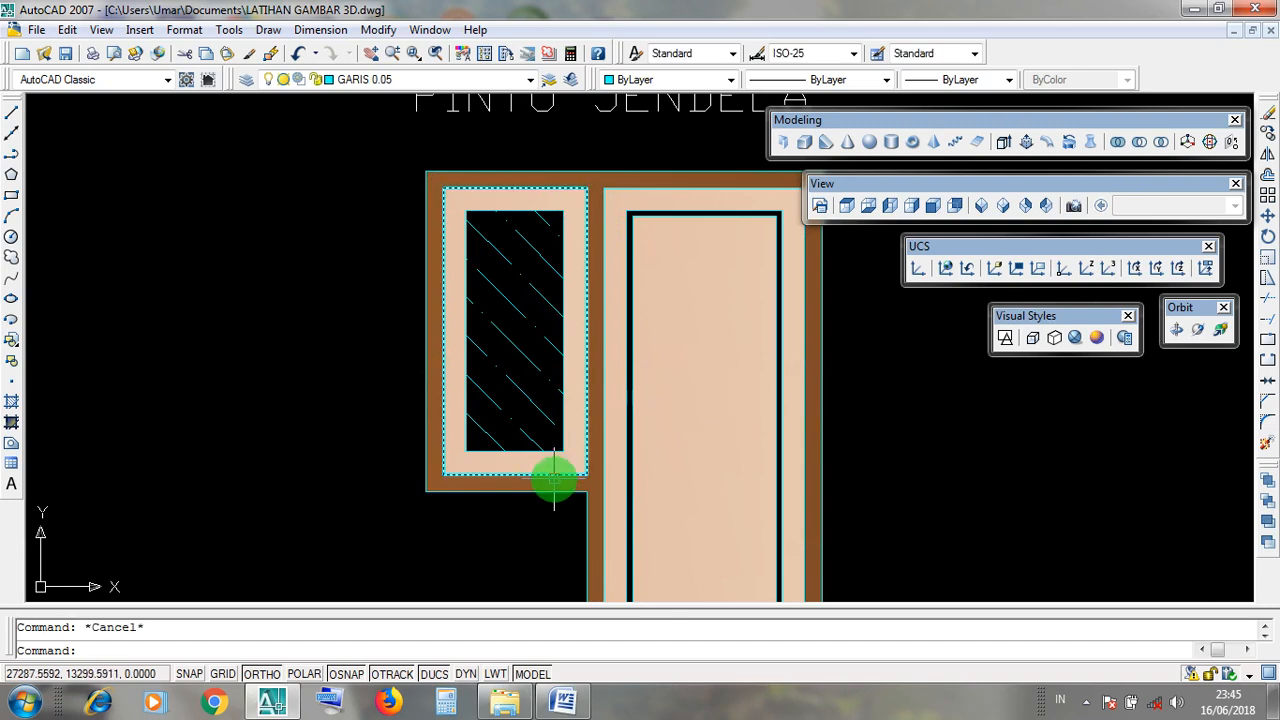
Select the outer and inner rectangles of the copied door leaf and window sash below PINTU JENDELA individually to examine them.
{"action": "scroll", "coordinate": [554, 480], "scroll_direction": "down", "scroll_amount": 8}
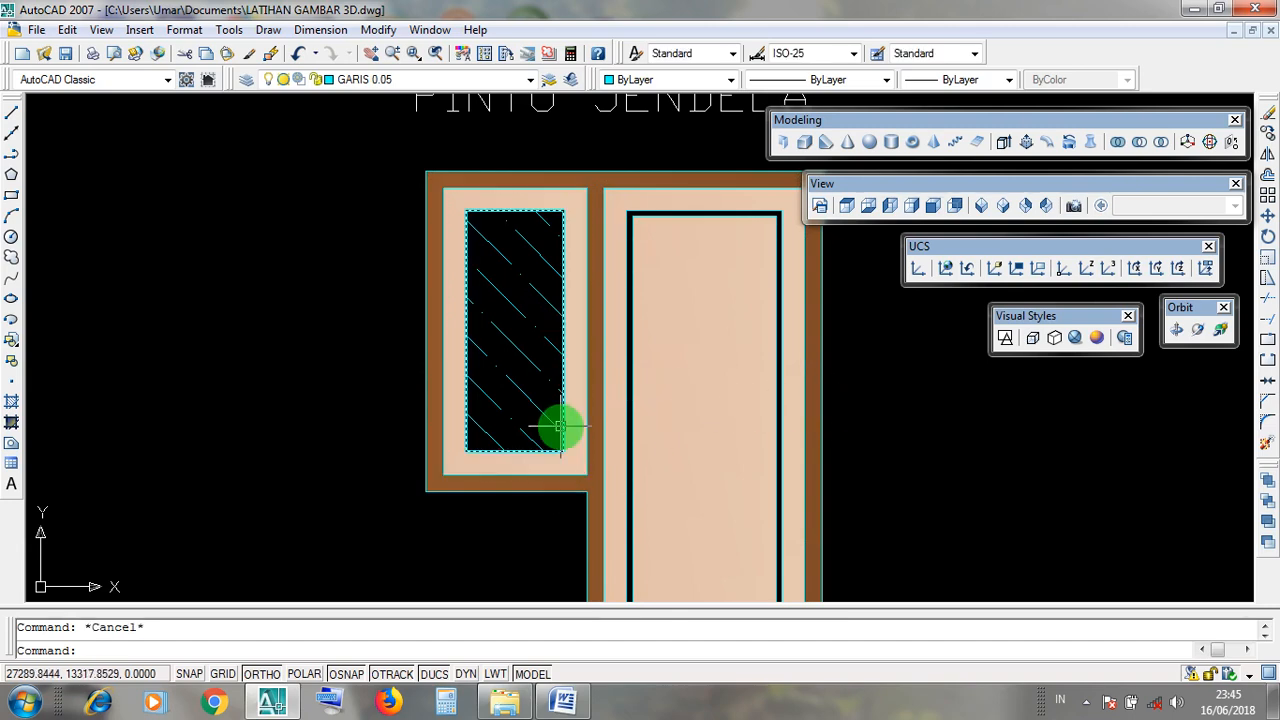
{"action": "middle_click_drag", "start_coordinate": [677, 490], "coordinate": [640, 300]}
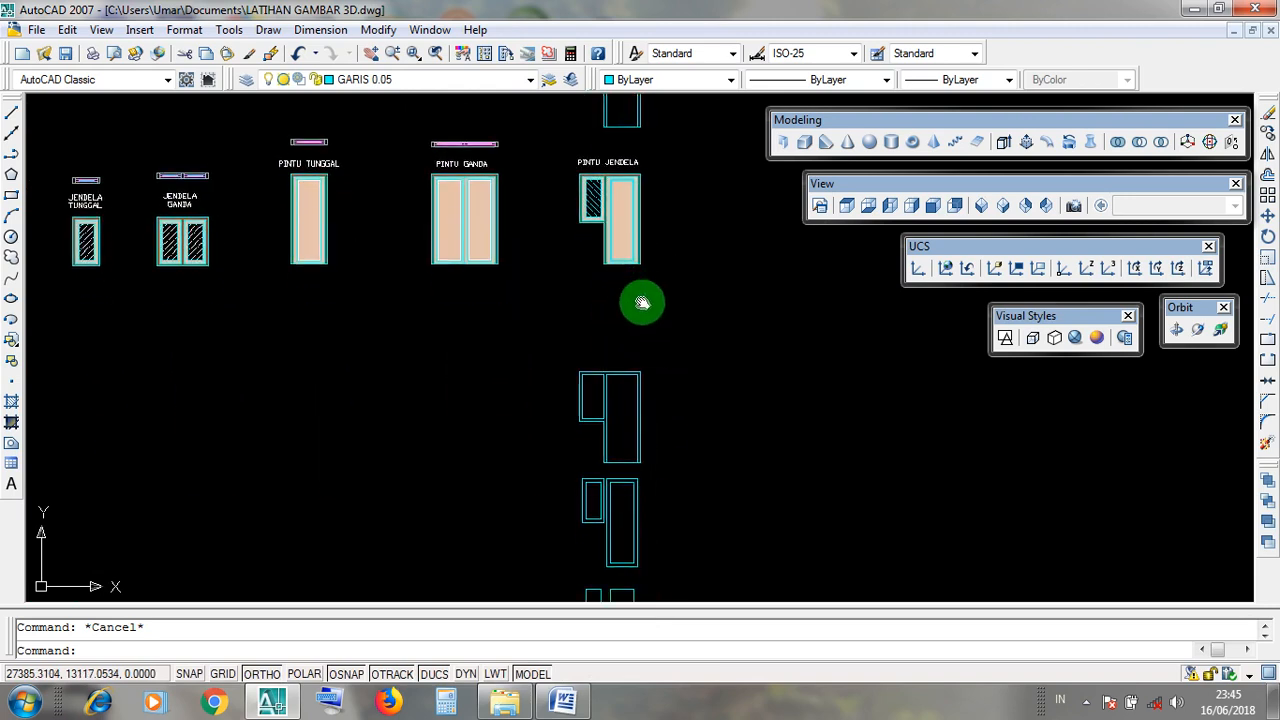
{"action": "scroll", "coordinate": [657, 529], "scroll_direction": "up", "scroll_amount": 4}
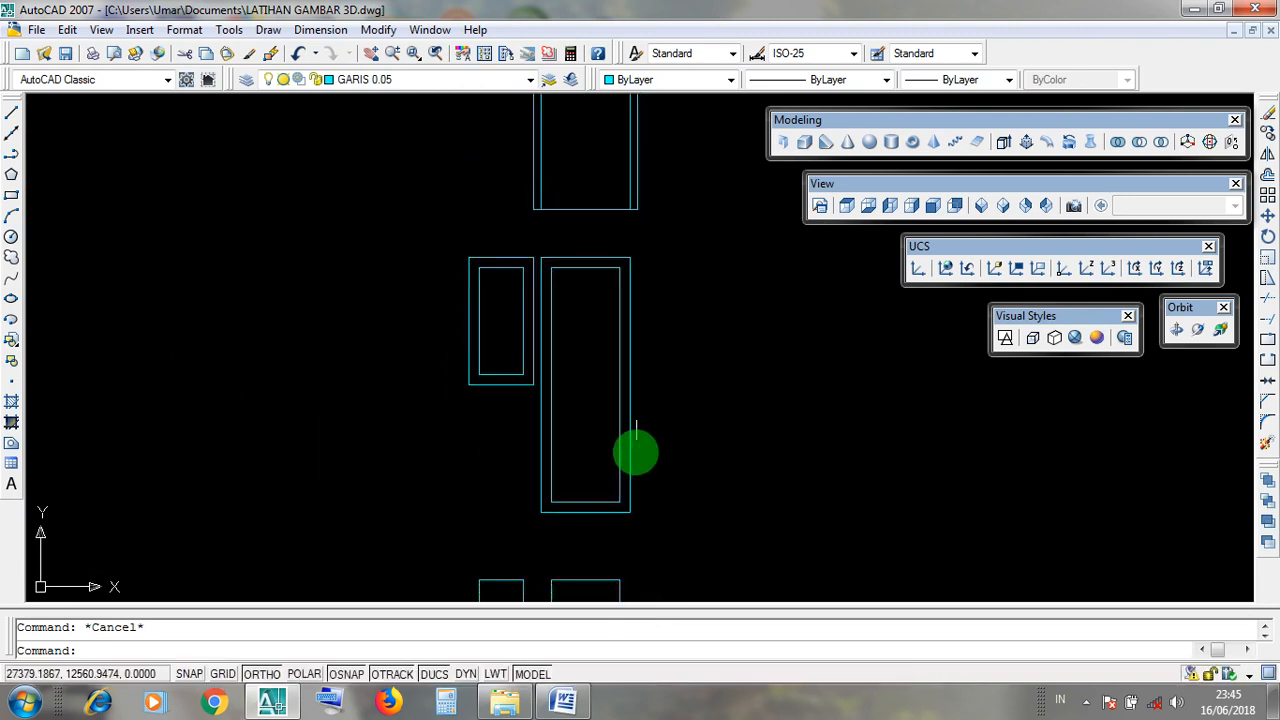
{"action": "left_click", "coordinate": [631, 453]}
{"action": "key", "text": "Escape"}
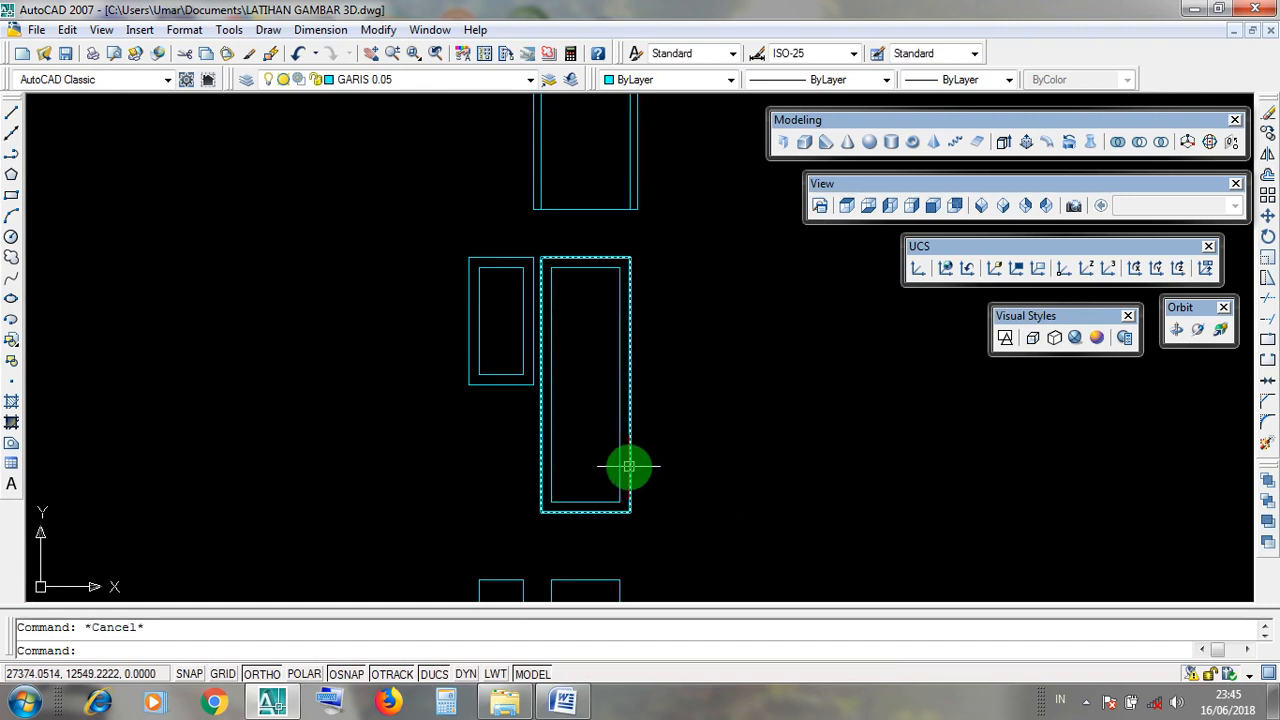
{"action": "left_click", "coordinate": [630, 468]}
{"action": "key", "text": "Escape"}
{"action": "left_click", "coordinate": [621, 472]}
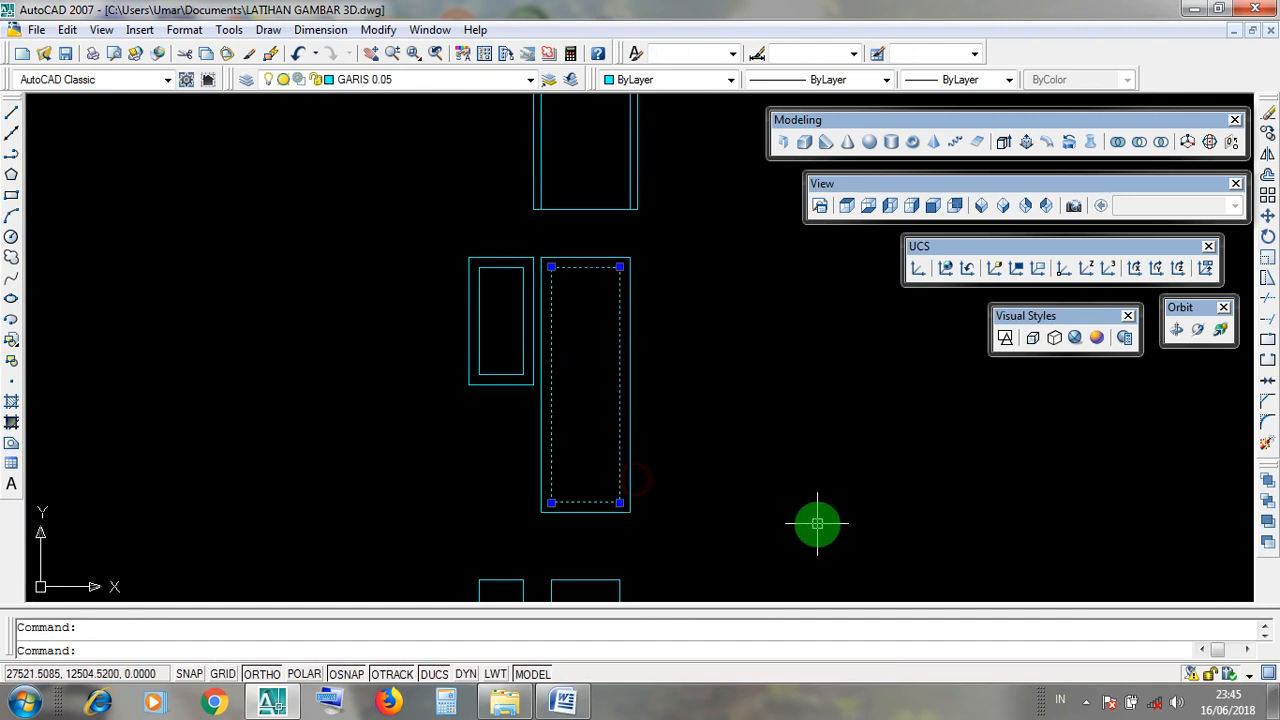
{"action": "key", "text": "Escape"}
{"action": "left_click", "coordinate": [507, 386]}
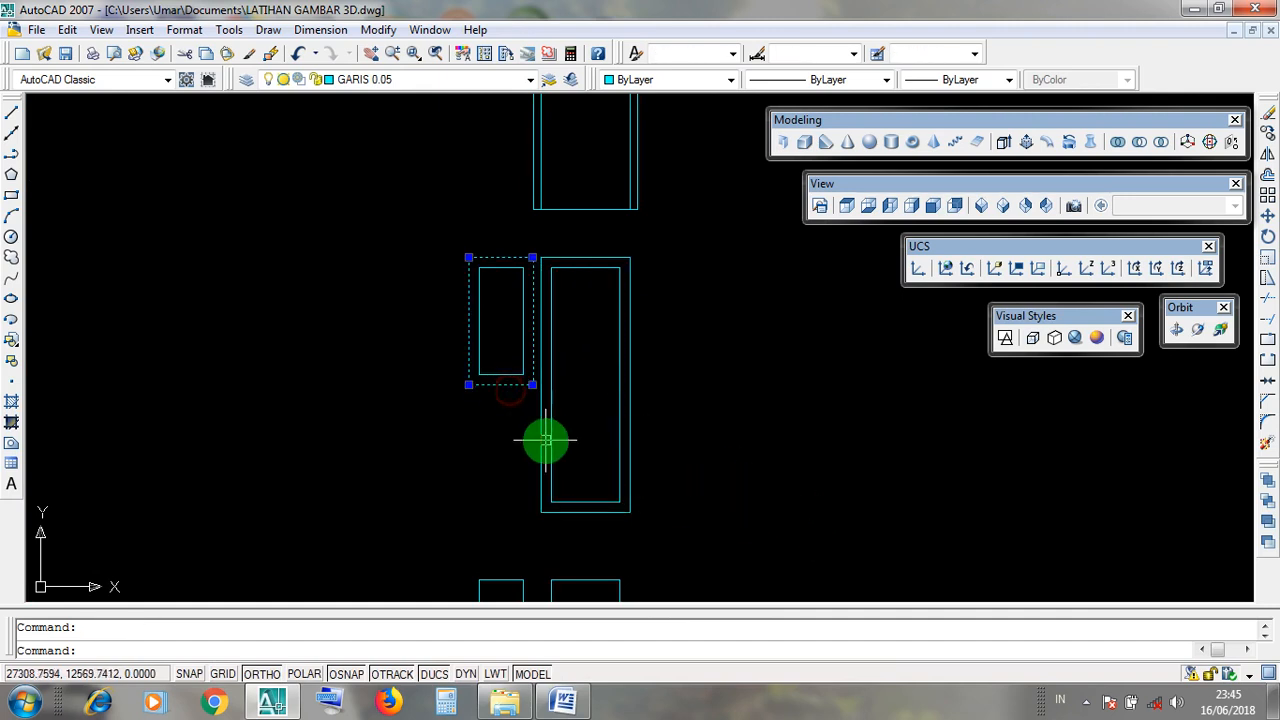
{"action": "key", "text": "Escape"}
{"action": "left_click", "coordinate": [506, 373]}
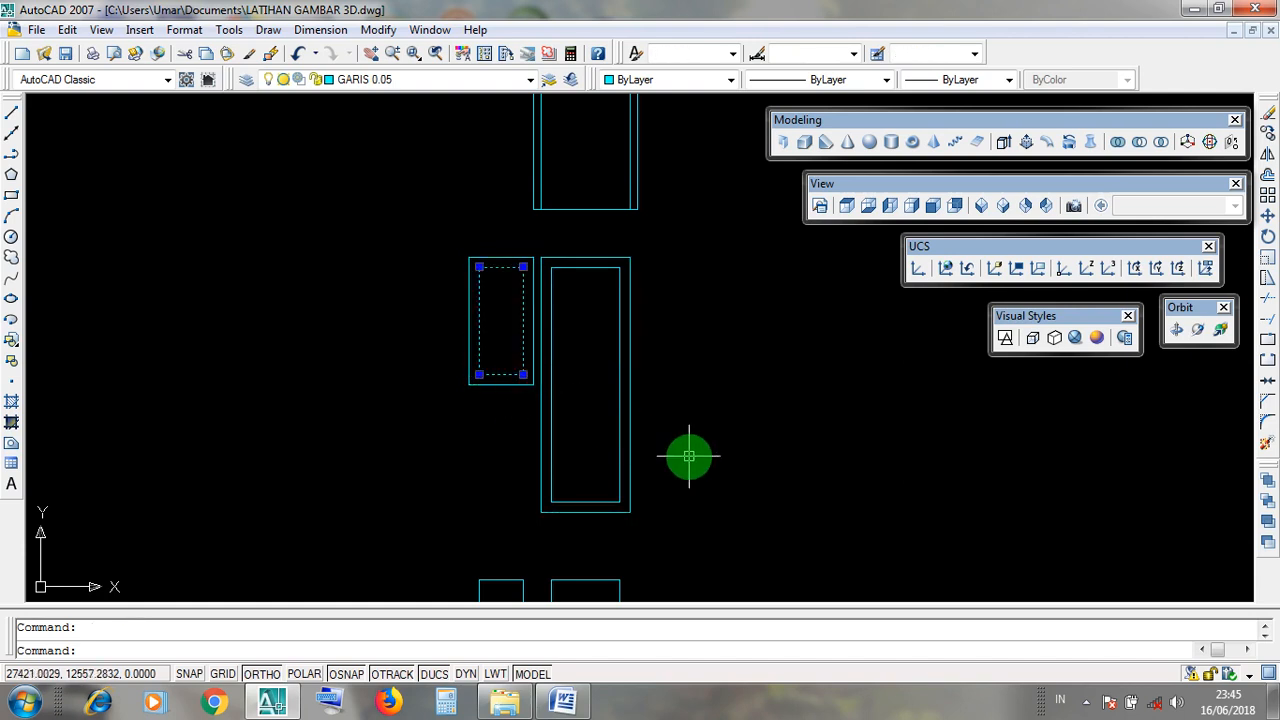
{"action": "key", "text": "Escape"}
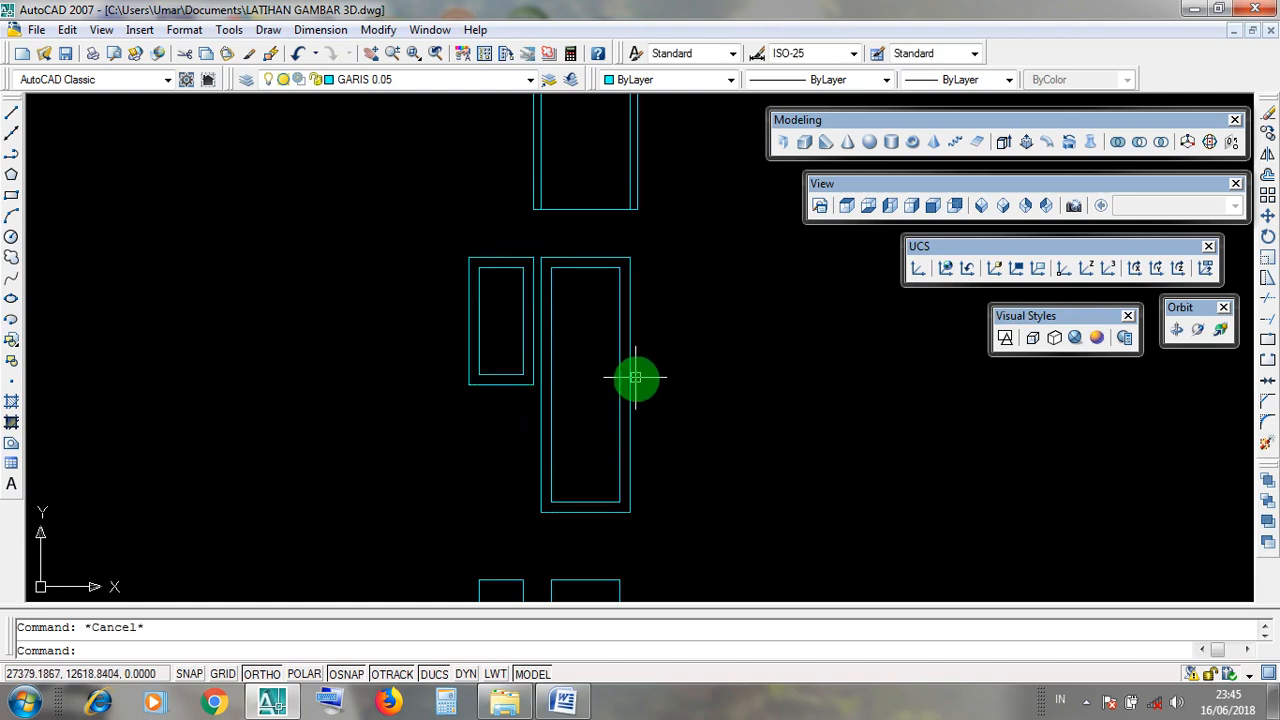
{"action": "middle_click_drag", "start_coordinate": [594, 283], "coordinate": [646, 637]}
{"action": "middle_click_drag", "start_coordinate": [666, 323], "coordinate": [684, 712]}
{"action": "middle_click_drag", "start_coordinate": [730, 312], "coordinate": [727, 384]}
{"action": "left_click", "coordinate": [378, 30]}
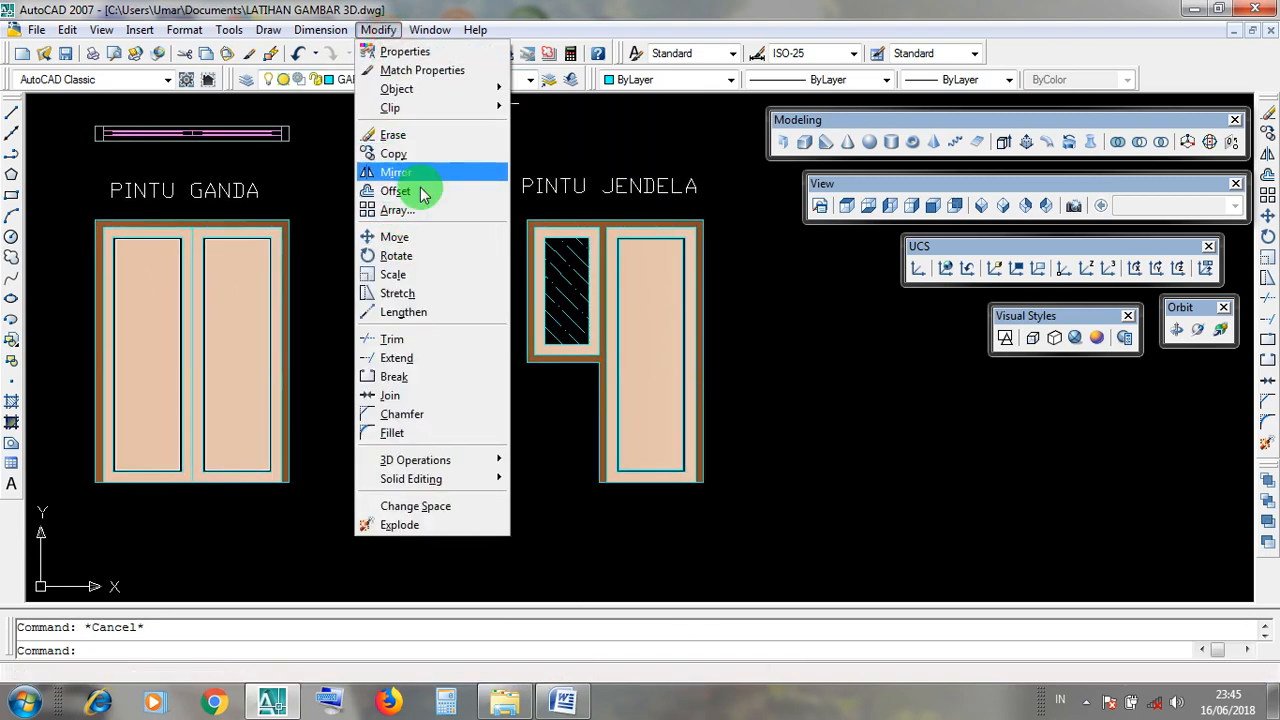
{"action": "left_click", "coordinate": [543, 434]}
{"action": "left_click", "coordinate": [536, 419]}
{"action": "scroll", "coordinate": [745, 485], "scroll_direction": "up", "scroll_amount": 2}
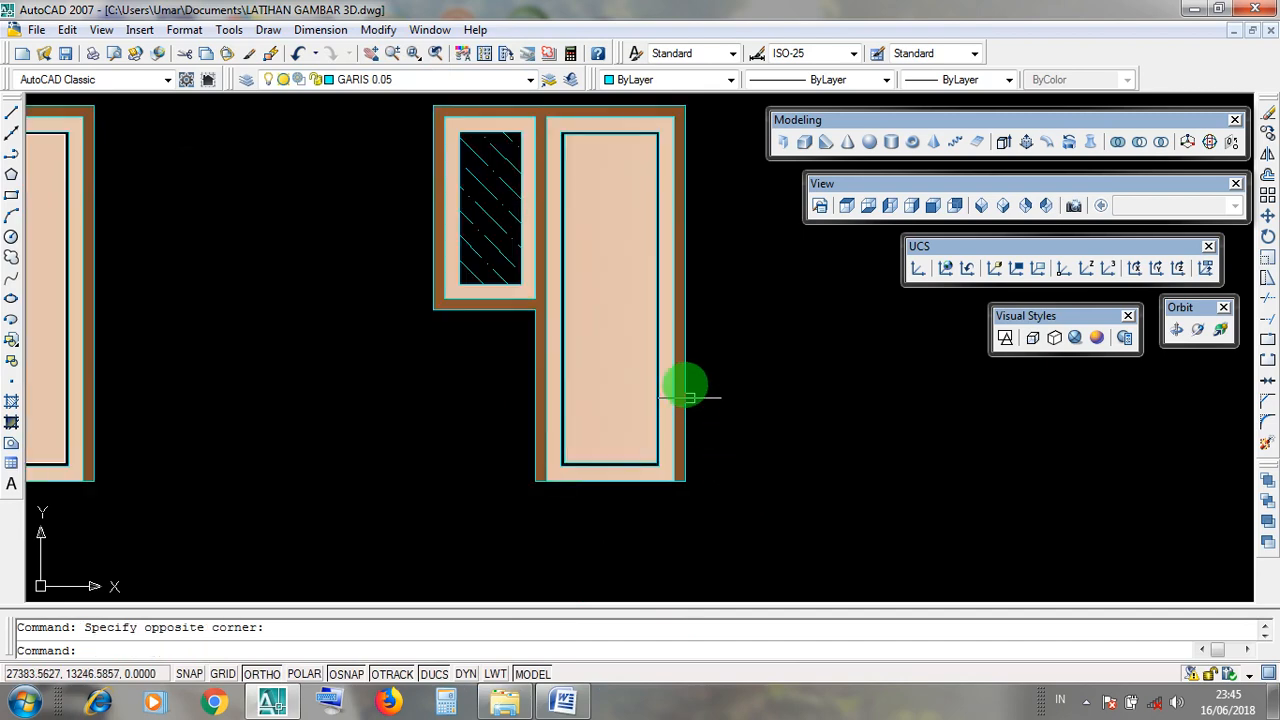
{"action": "scroll", "coordinate": [687, 368], "scroll_direction": "up", "scroll_amount": 2}
{"action": "scroll", "coordinate": [724, 440], "scroll_direction": "down", "scroll_amount": 3}
{"action": "mouse_move", "coordinate": [774, 336]}
{"action": "middle_mouse_down"}
{"action": "mouse_move", "coordinate": [753, 380]}
{"action": "mouse_move", "coordinate": [737, 351]}
{"action": "middle_mouse_up"}
{"action": "scroll", "coordinate": [752, 380], "scroll_direction": "up", "scroll_amount": 2}
{"action": "scroll", "coordinate": [734, 357], "scroll_direction": "down", "scroll_amount": 2}
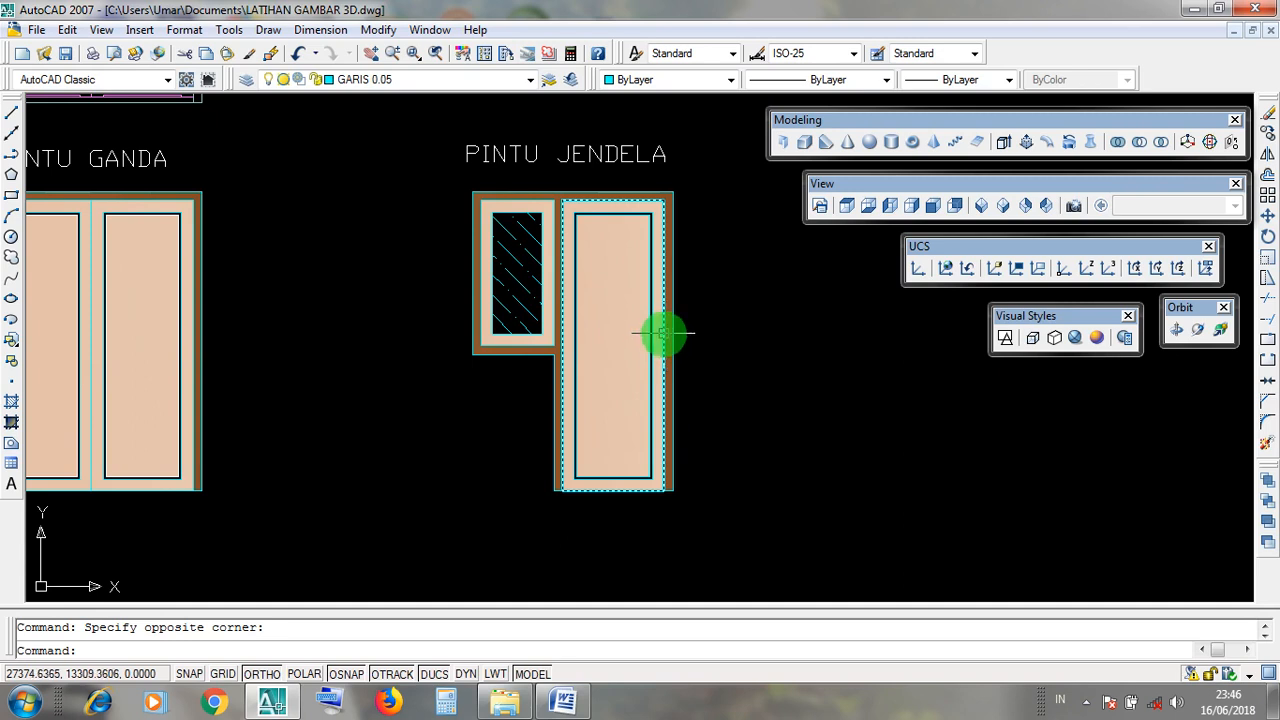
Copy the outer and inner rectangles of the door leaf and window sash in the original PINTU JENDELA elevation straight up by about 574 units.
{"action": "left_click", "coordinate": [664, 332]}
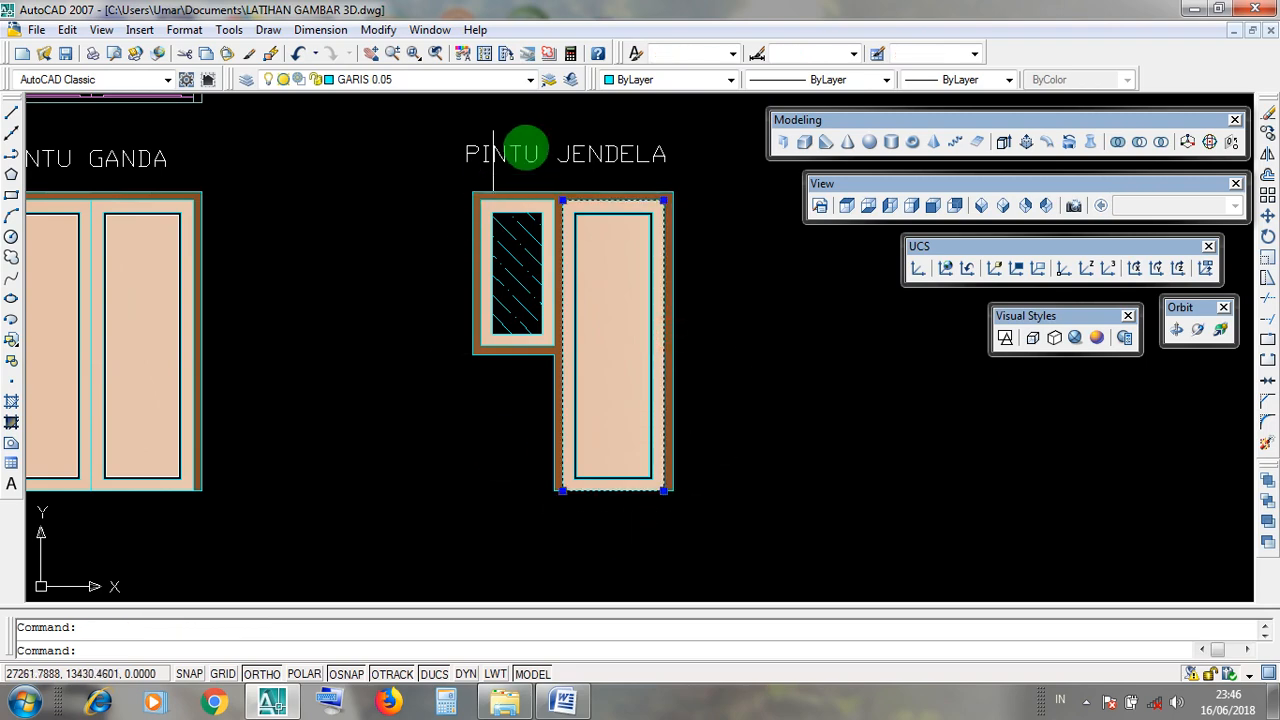
{"action": "scroll", "coordinate": [746, 421], "scroll_direction": "up", "scroll_amount": 2}
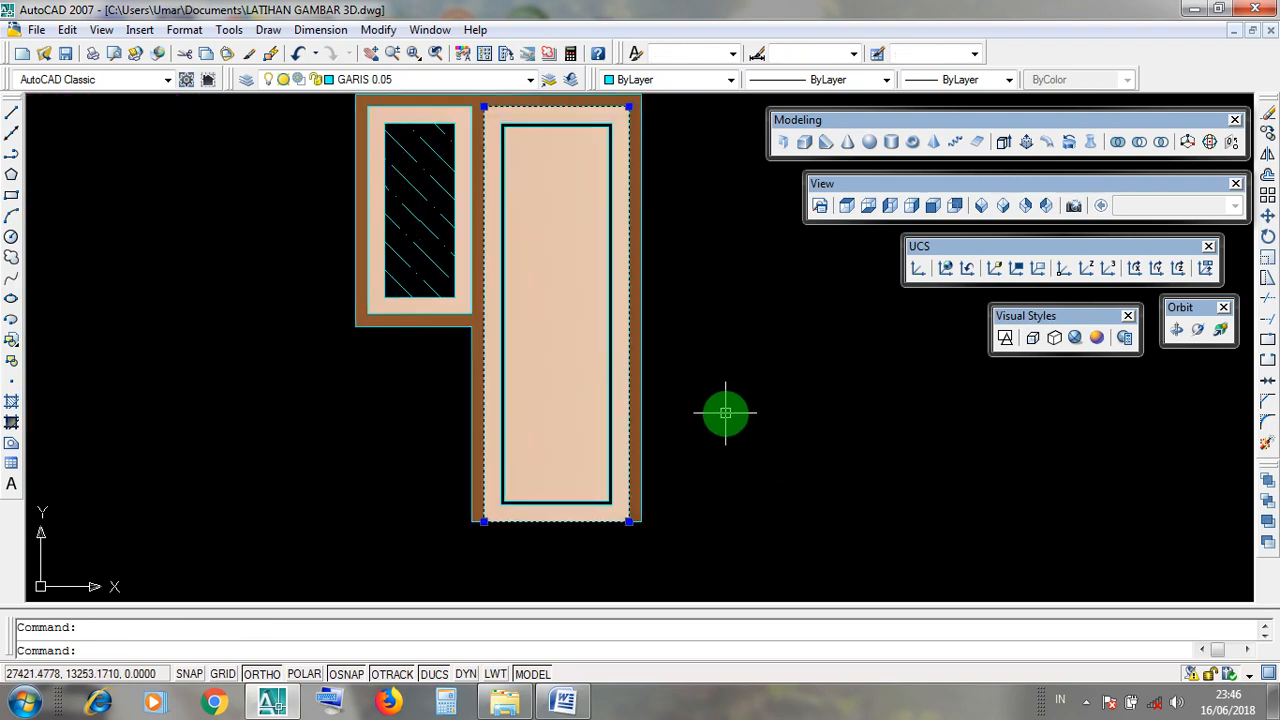
{"action": "scroll", "coordinate": [651, 334], "scroll_direction": "down", "scroll_amount": 2}
{"action": "scroll", "coordinate": [652, 337], "scroll_direction": "up", "scroll_amount": 1}
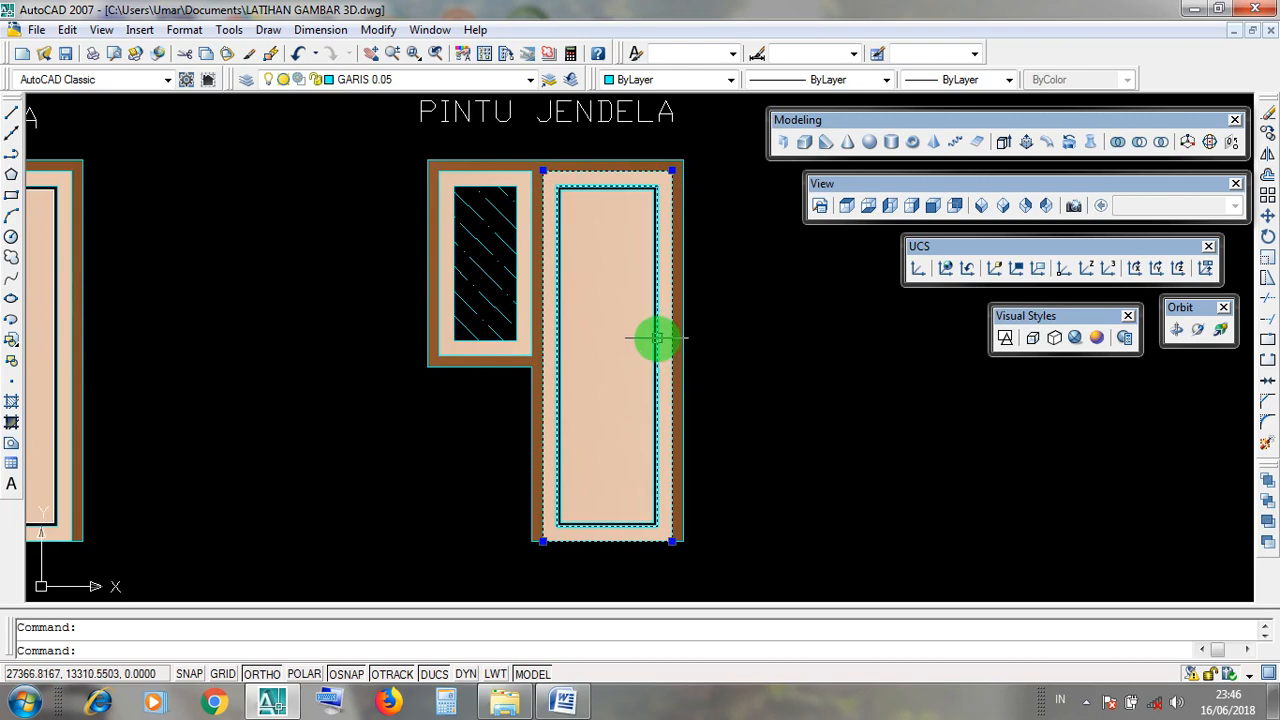
{"action": "left_click", "coordinate": [656, 338]}
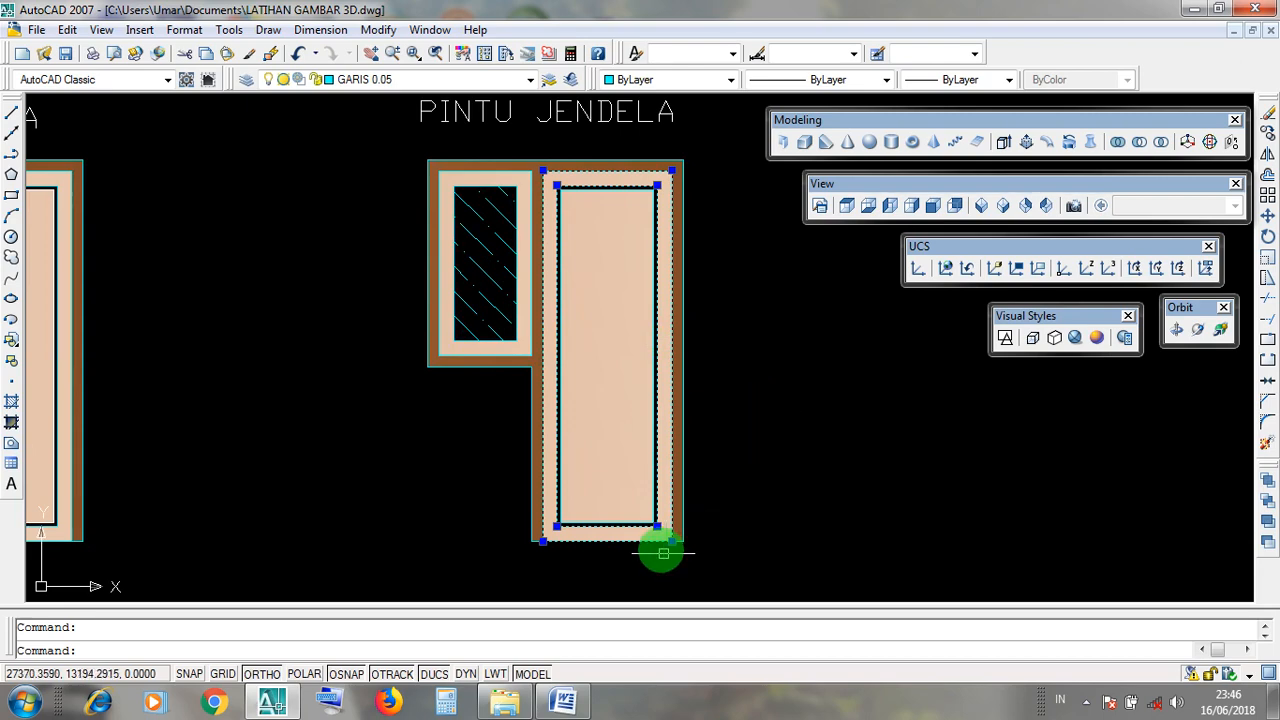
{"action": "scroll", "coordinate": [846, 440], "scroll_direction": "up", "scroll_amount": 2}
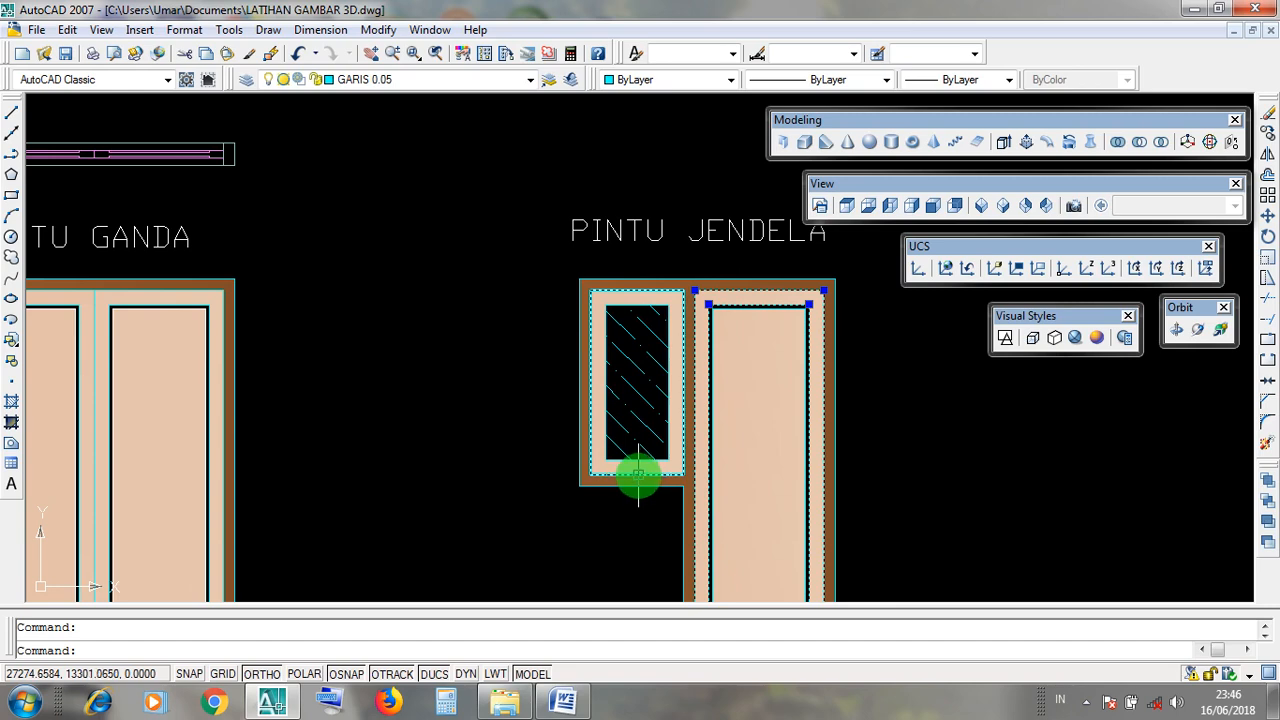
{"action": "left_click", "coordinate": [638, 476]}
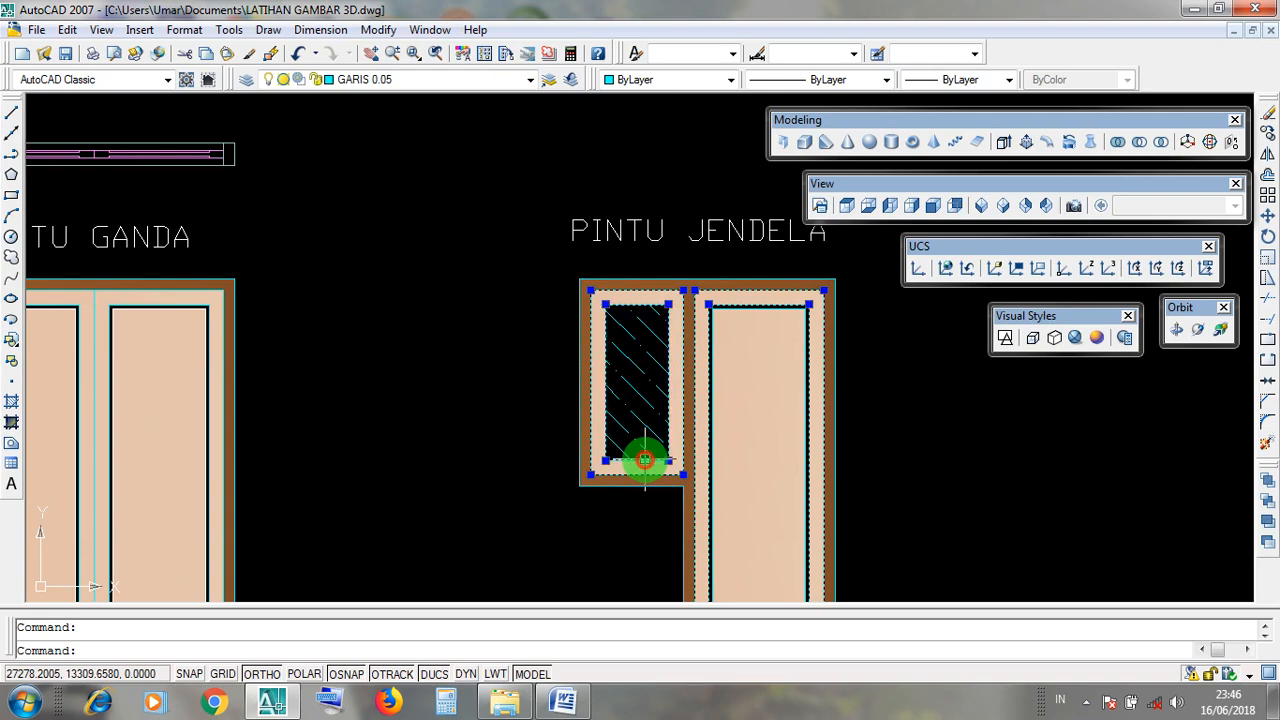
{"action": "scroll", "coordinate": [890, 434], "scroll_direction": "down", "scroll_amount": 4}
{"action": "middle_click_drag", "start_coordinate": [886, 434], "coordinate": [675, 505]}
{"action": "left_click", "coordinate": [661, 472]}
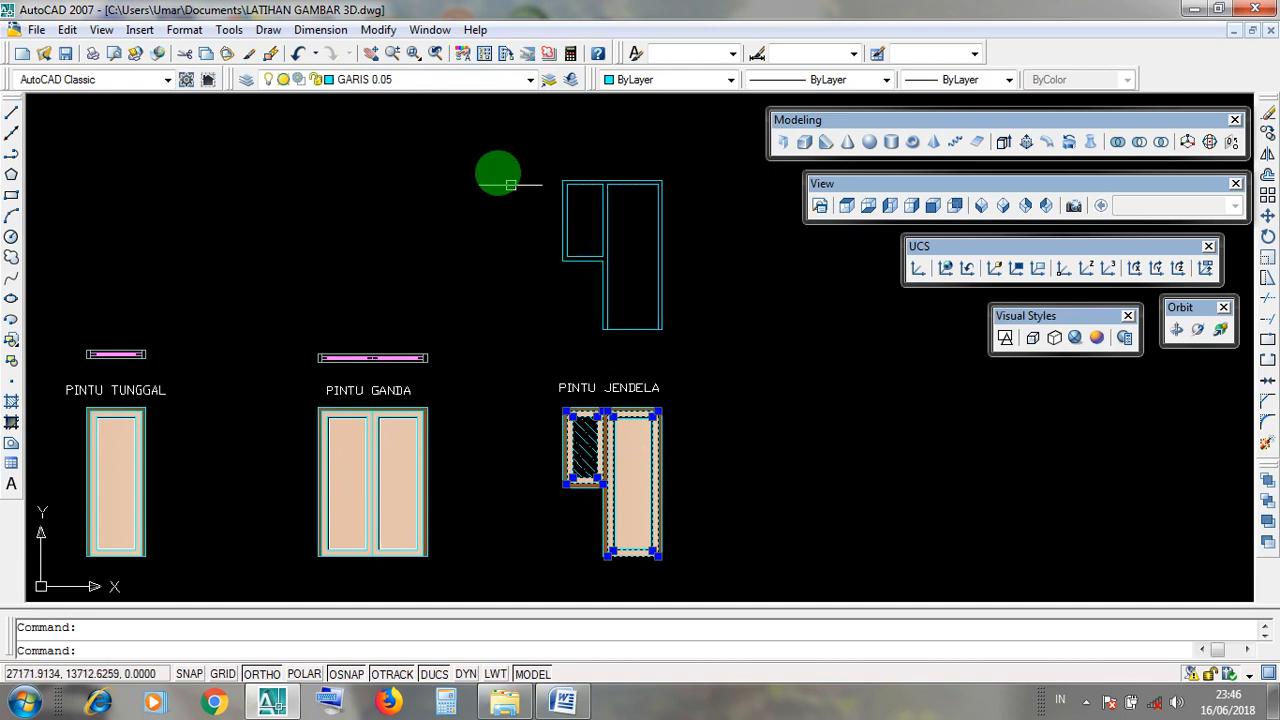
{"action": "left_click", "coordinate": [377, 31]}
{"action": "left_click", "coordinate": [378, 30]}
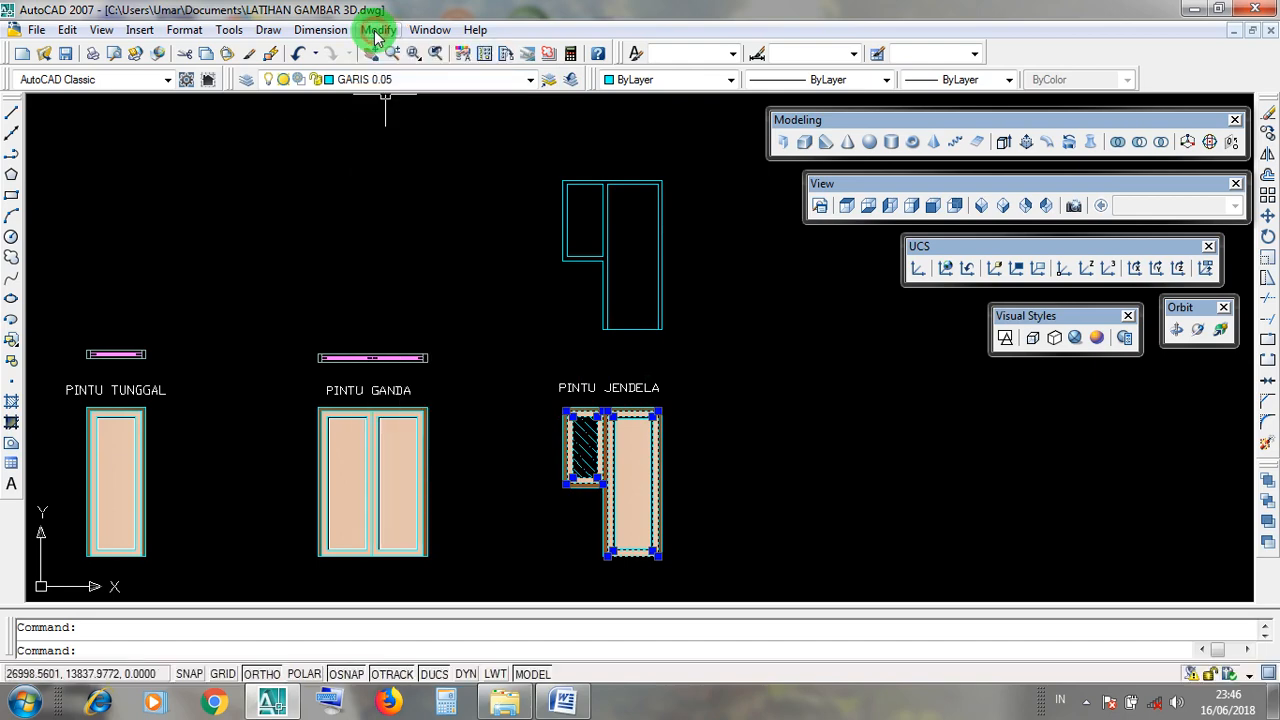
{"action": "left_click", "coordinate": [378, 30]}
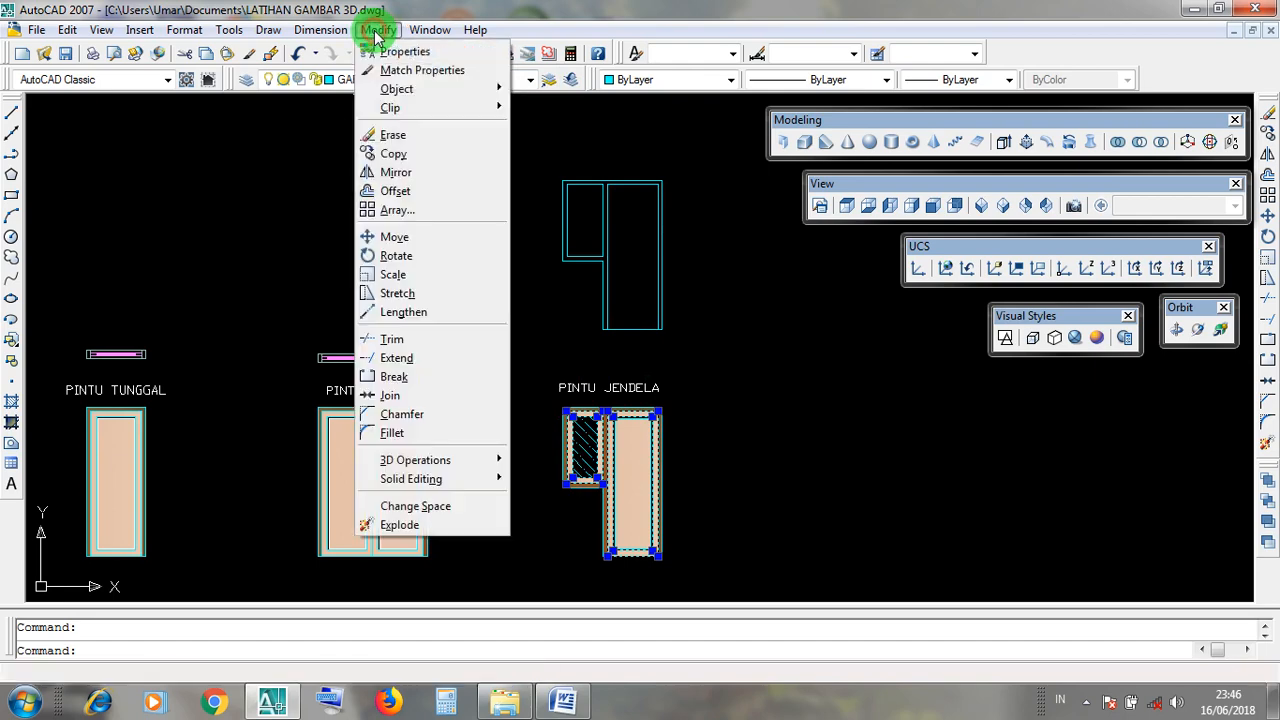
{"action": "left_click", "coordinate": [443, 156]}
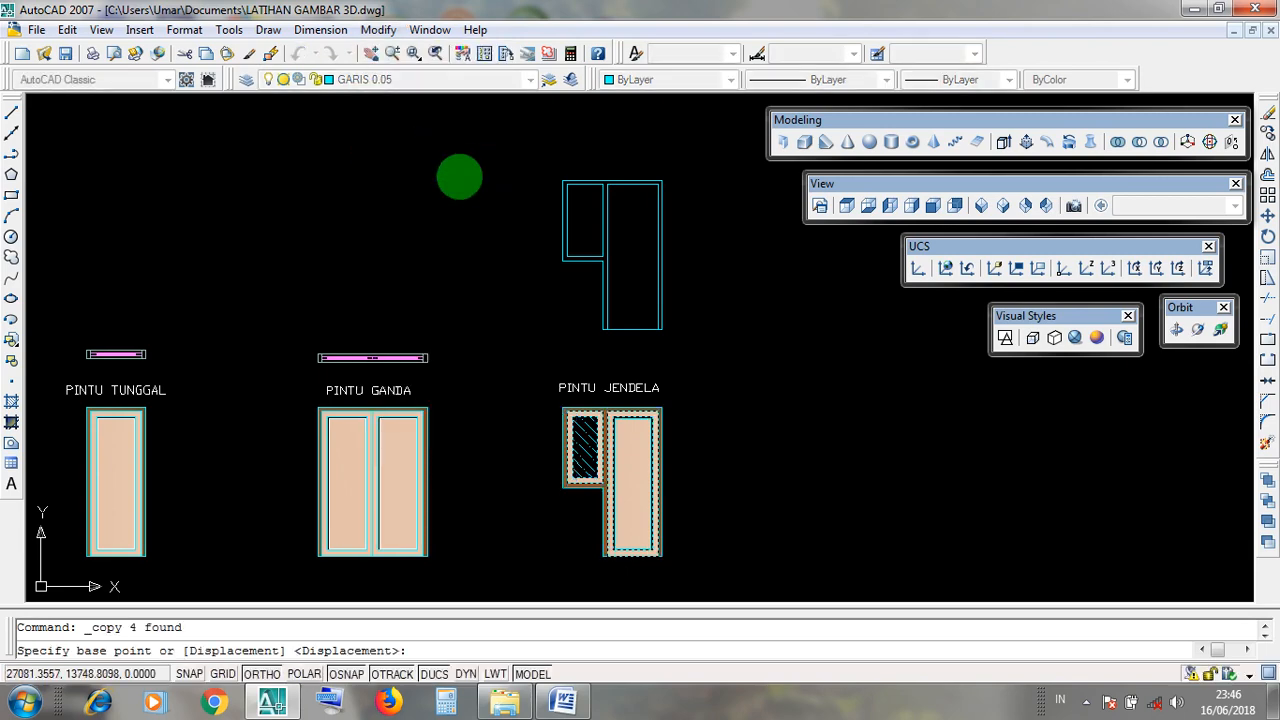
{"action": "left_click", "coordinate": [651, 484]}
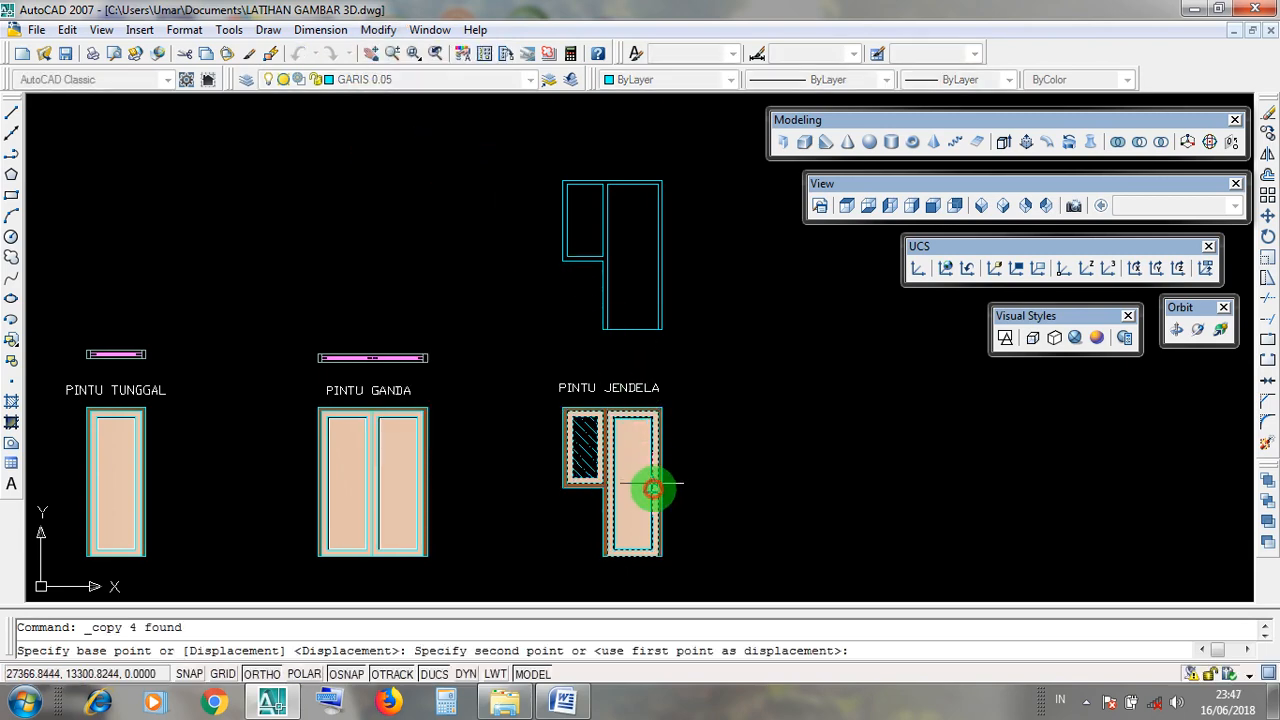
{"action": "middle_click_drag", "start_coordinate": [631, 163], "coordinate": [651, 457]}
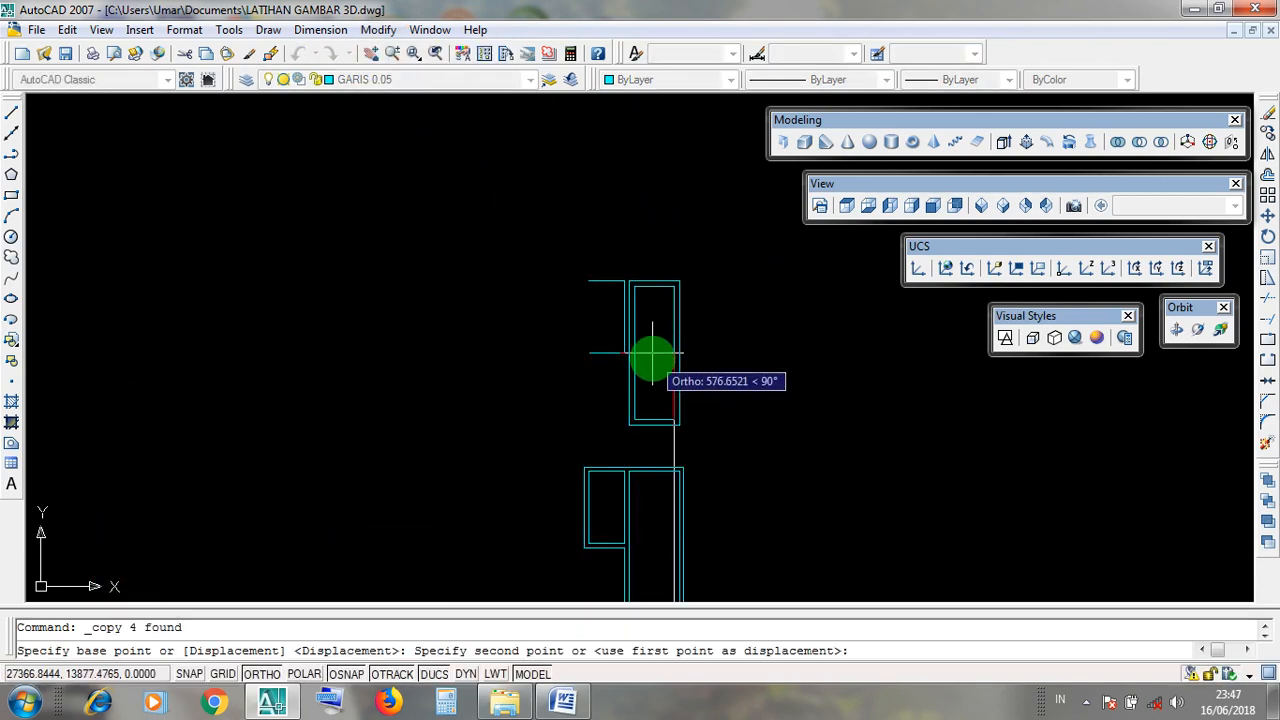
{"action": "scroll", "coordinate": [650, 355], "scroll_direction": "down", "scroll_amount": 3}
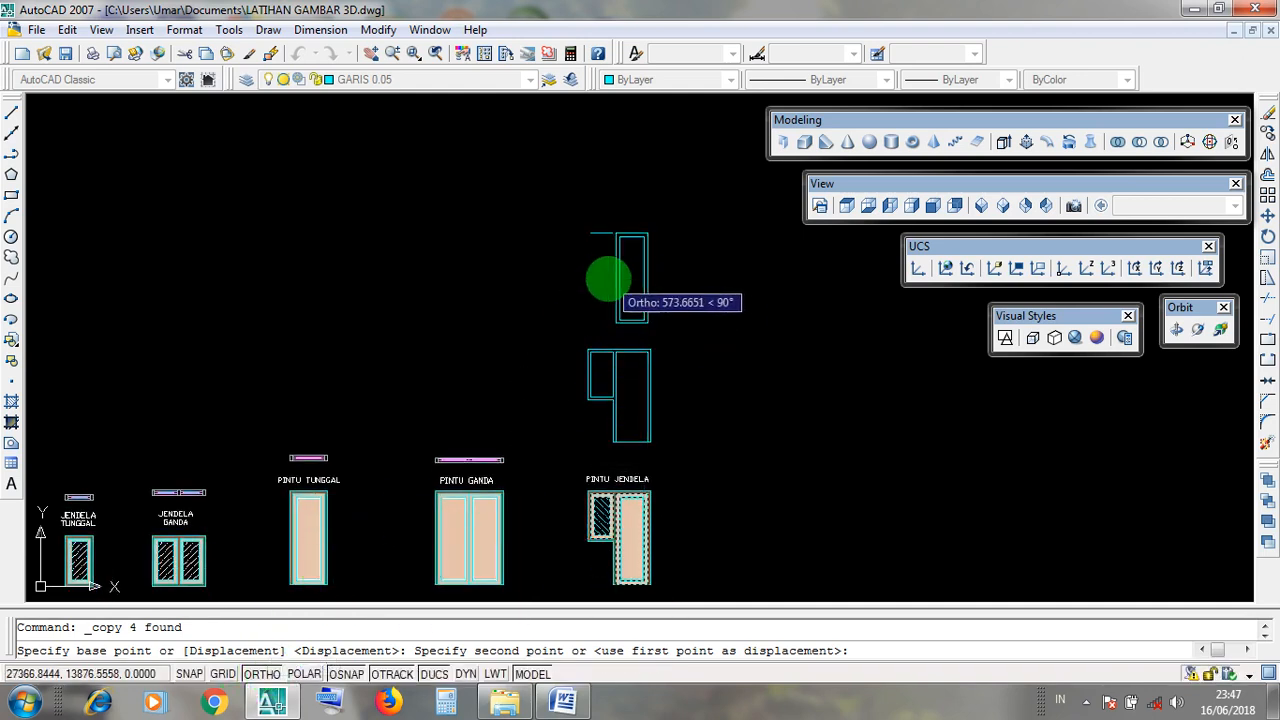
{"action": "left_click", "coordinate": [616, 278]}
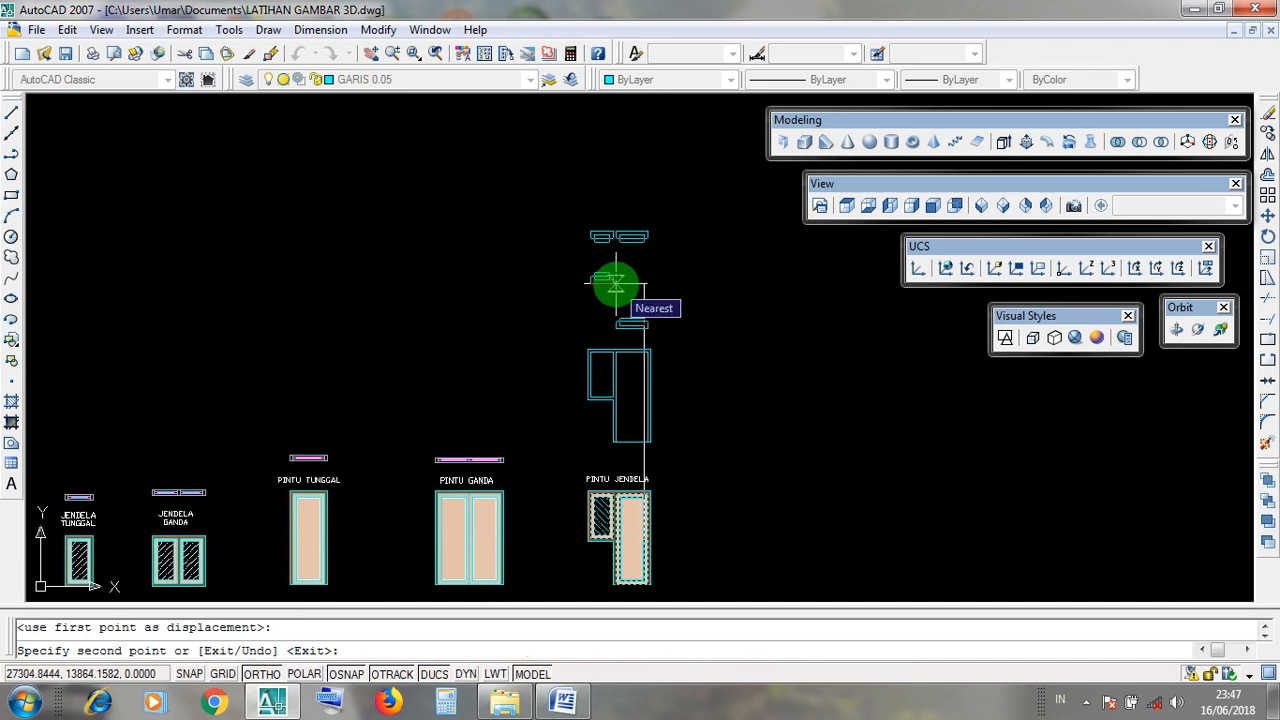
{"action": "key", "text": "Return"}
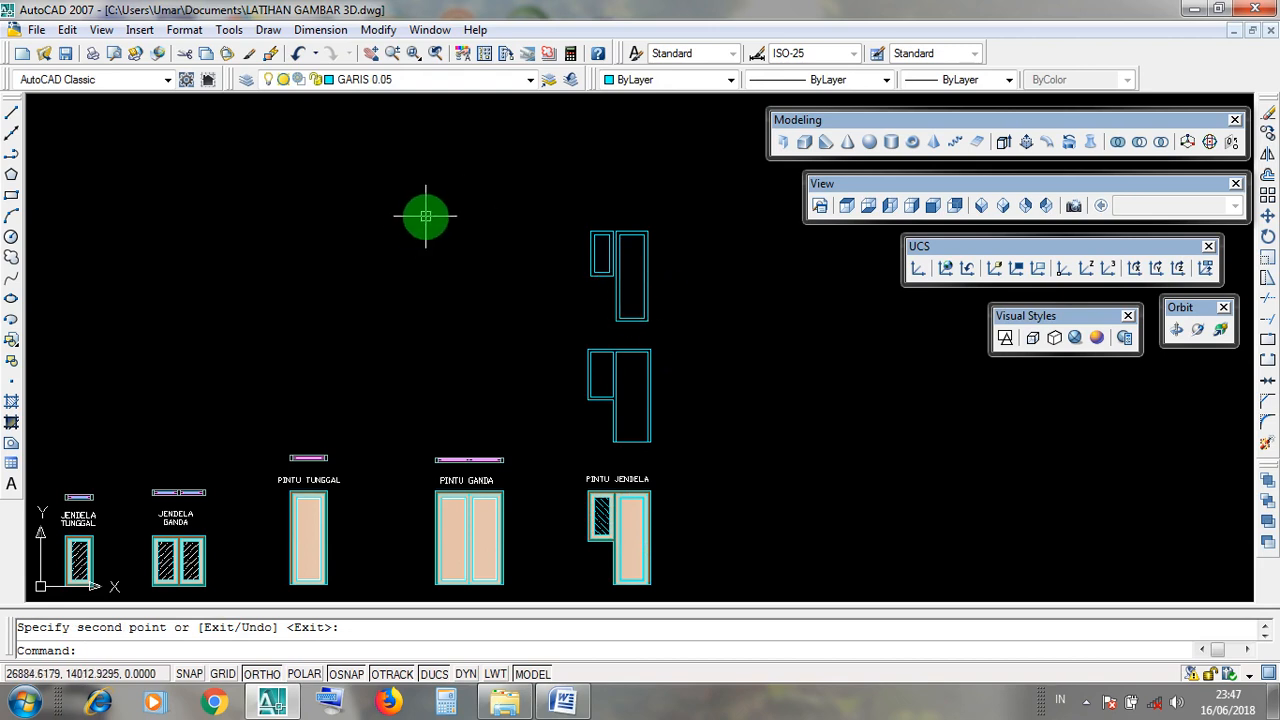
Select the copied door leaf's outer and inner rectangles as a pair, then the copied window sash's pair, to examine them.
{"action": "scroll", "coordinate": [655, 260], "scroll_direction": "up", "scroll_amount": 6}
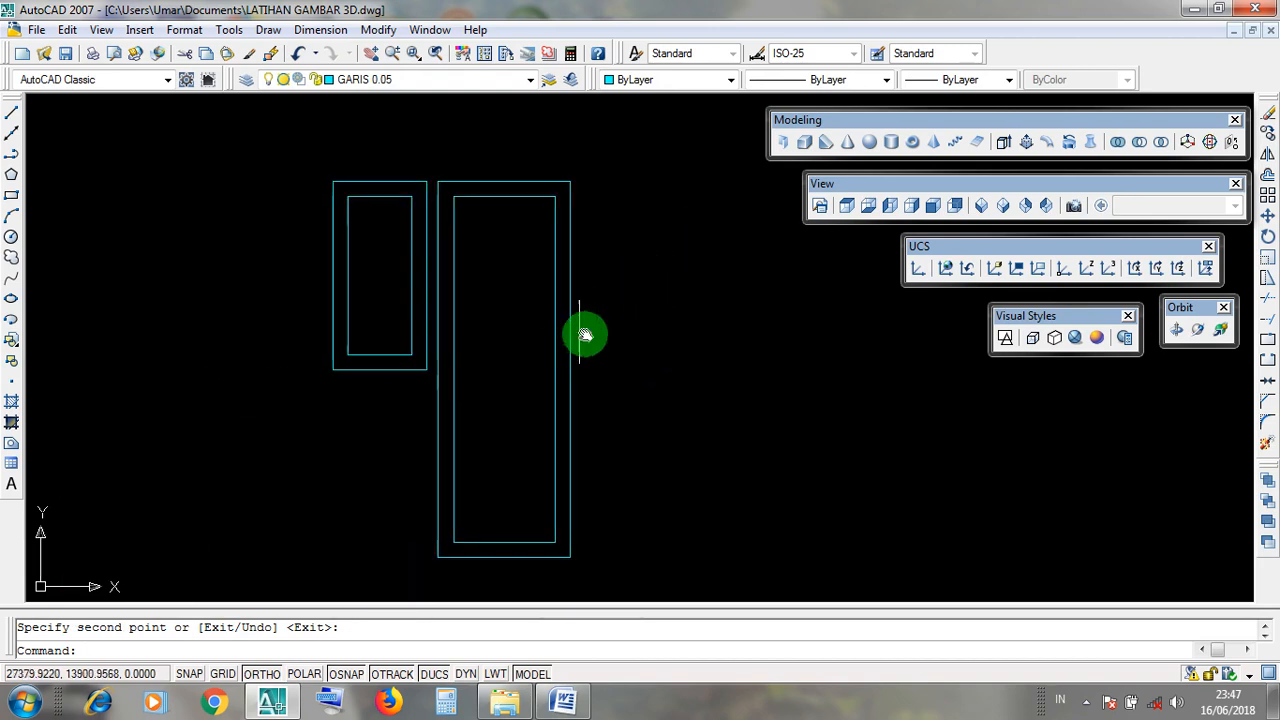
{"action": "middle_click_drag", "start_coordinate": [585, 335], "coordinate": [617, 340]}
{"action": "left_click", "coordinate": [619, 340]}
{"action": "left_click", "coordinate": [608, 343]}
{"action": "left_click", "coordinate": [600, 333]}
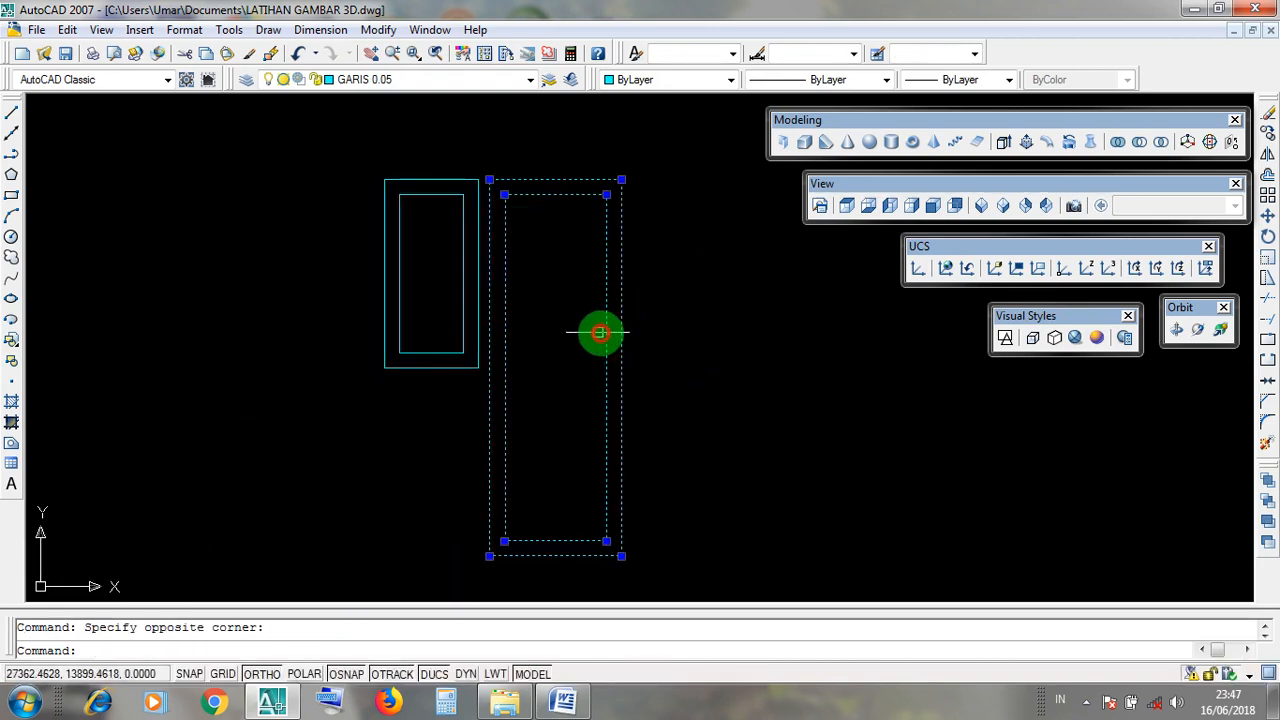
{"action": "key", "text": "Escape"}
{"action": "left_click", "coordinate": [619, 340]}
{"action": "left_click", "coordinate": [605, 337]}
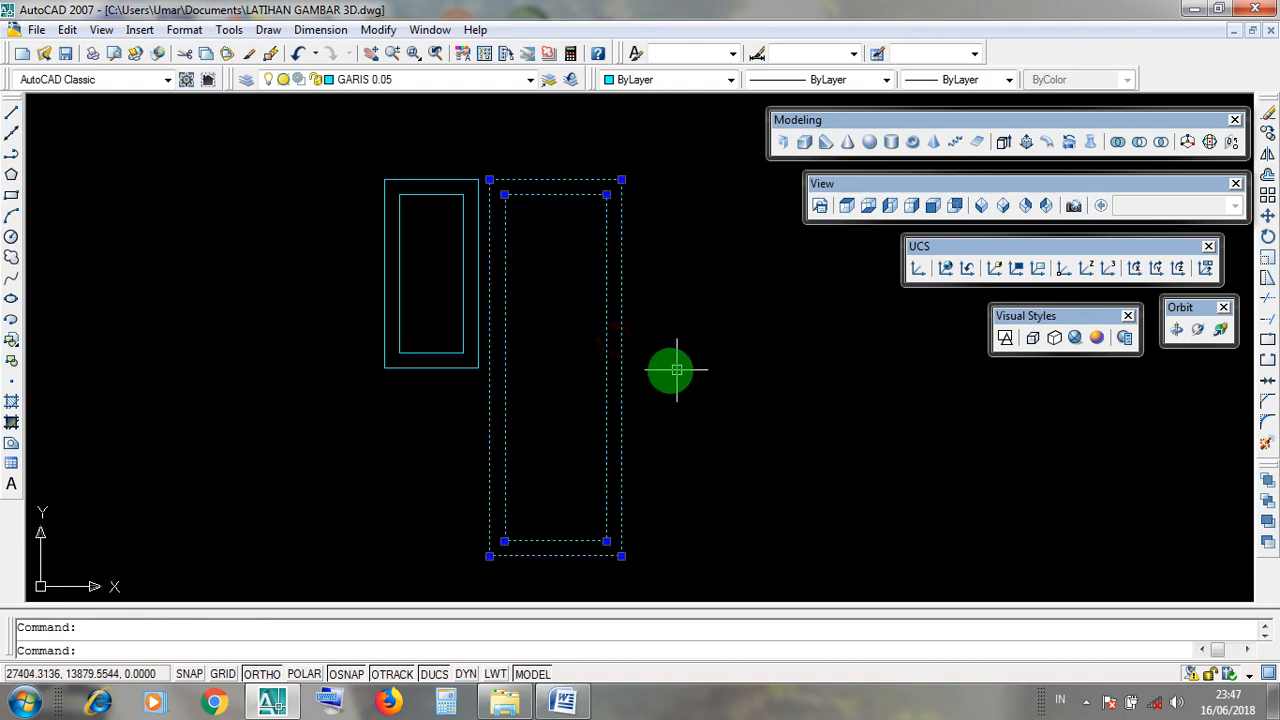
{"action": "key", "text": "Escape"}
{"action": "left_click", "coordinate": [449, 366]}
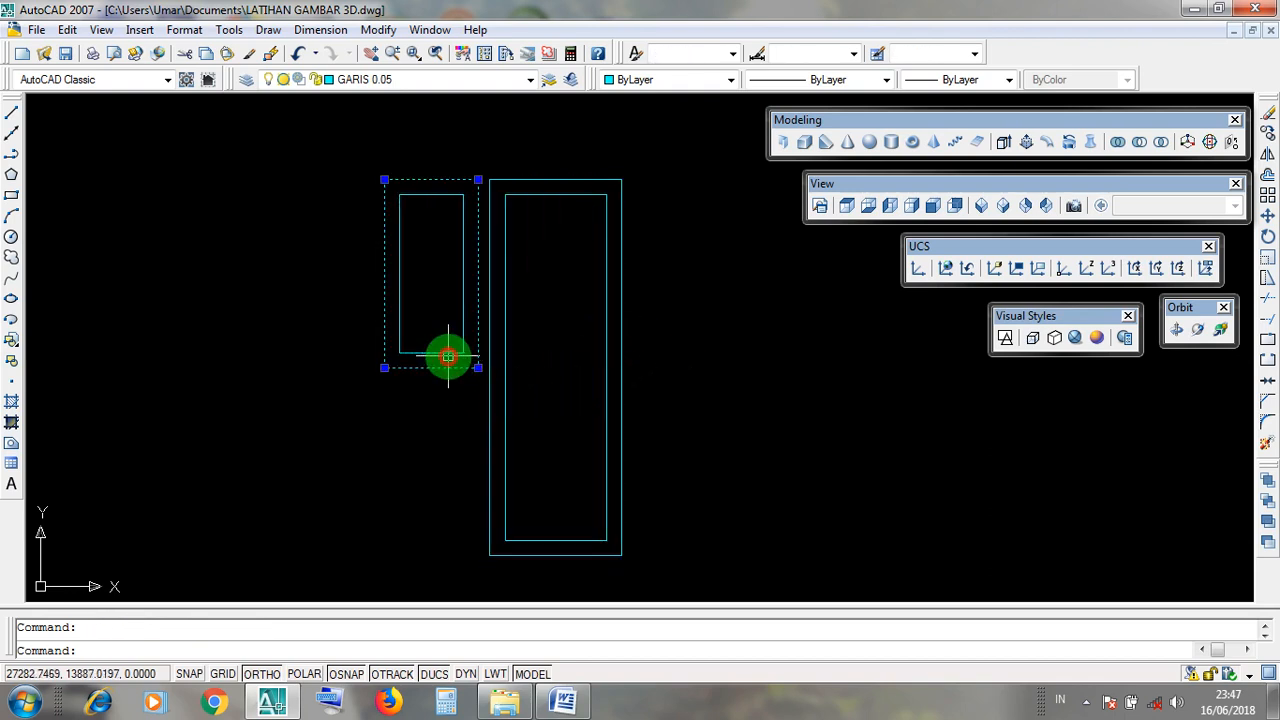
{"action": "left_click", "coordinate": [449, 354]}
{"action": "key", "text": "Escape"}
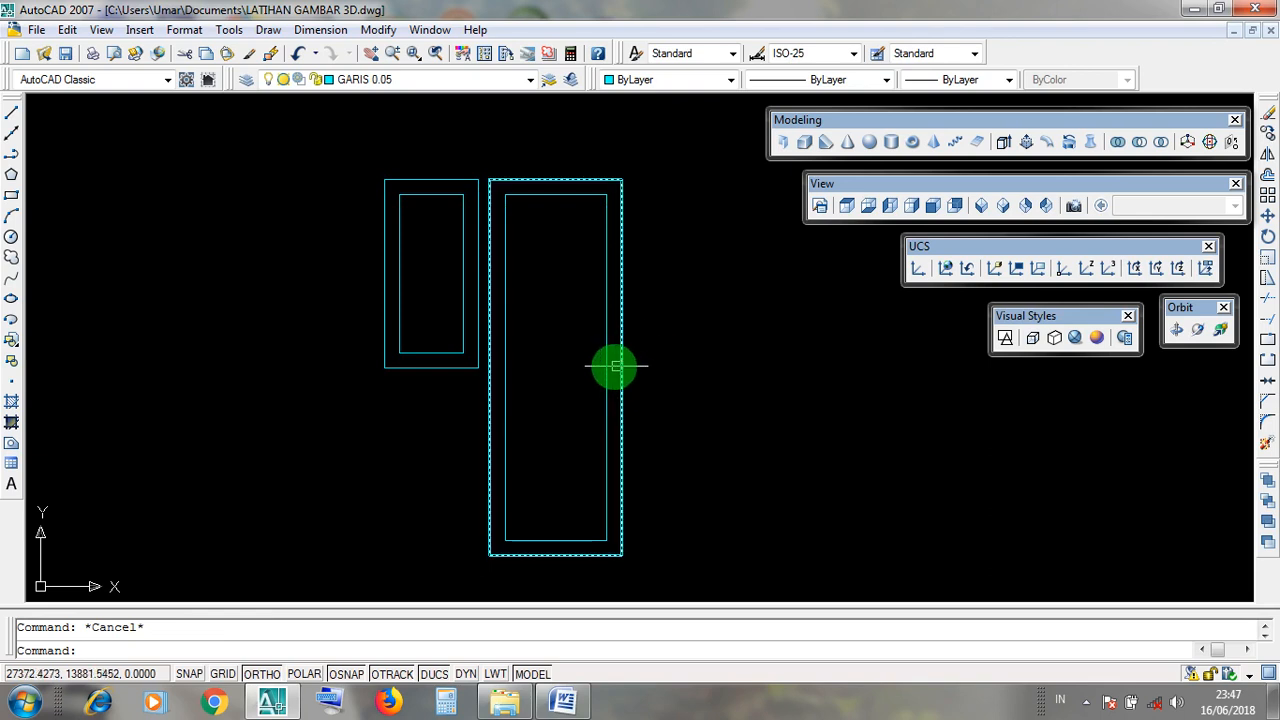
Select only the inner rectangles of the copied door leaf and window sash to examine the panel outlines.
{"action": "left_click", "coordinate": [607, 365]}
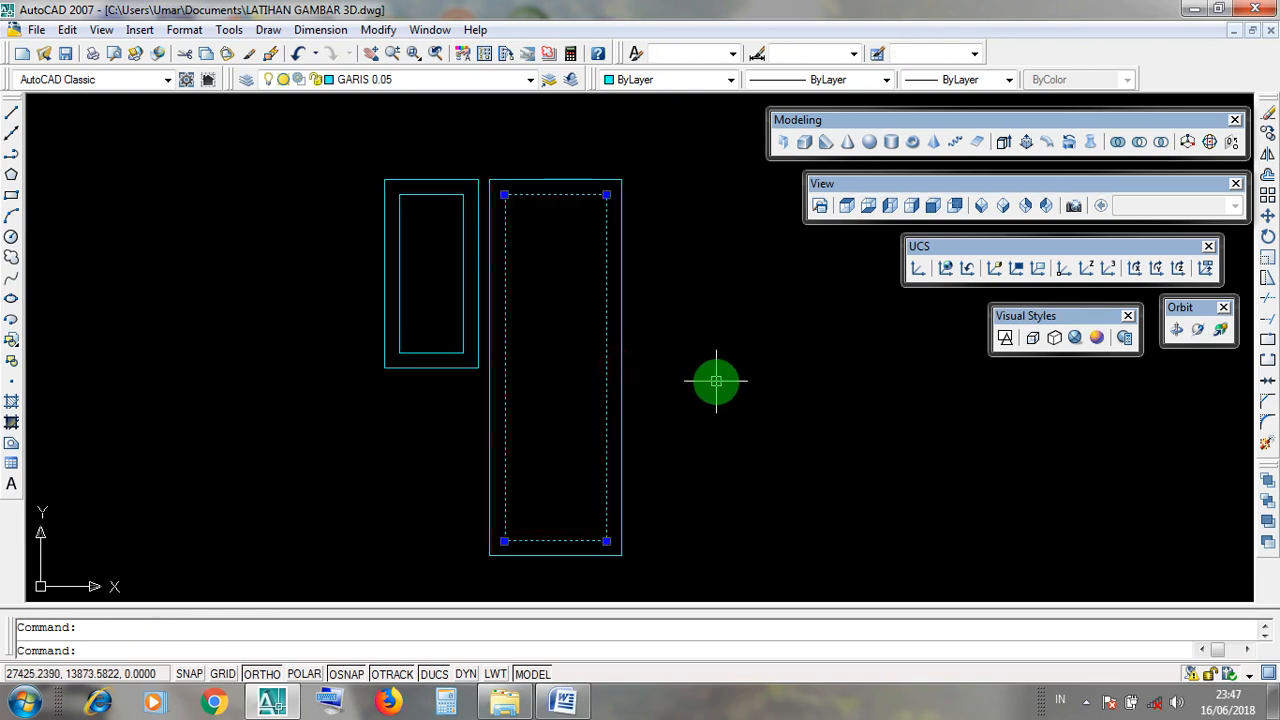
{"action": "key", "text": "Escape"}
{"action": "left_click", "coordinate": [460, 353]}
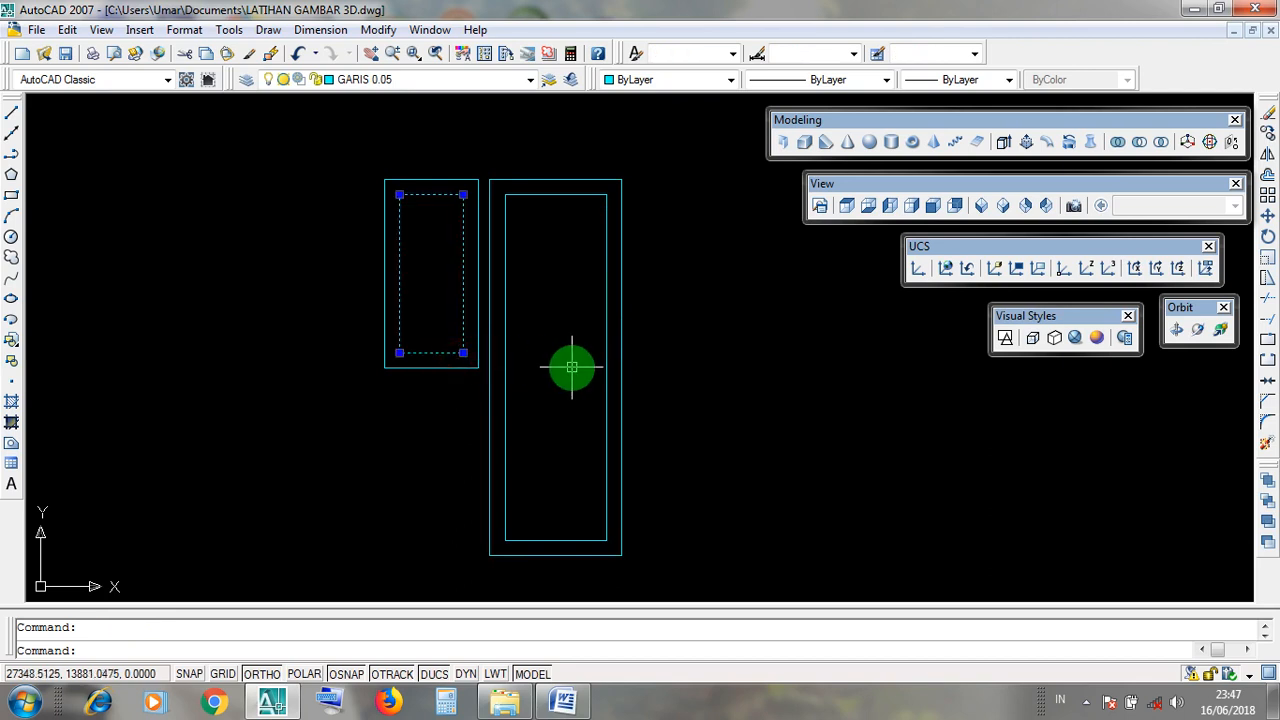
{"action": "key", "text": "Escape"}
{"action": "left_click", "coordinate": [607, 362]}
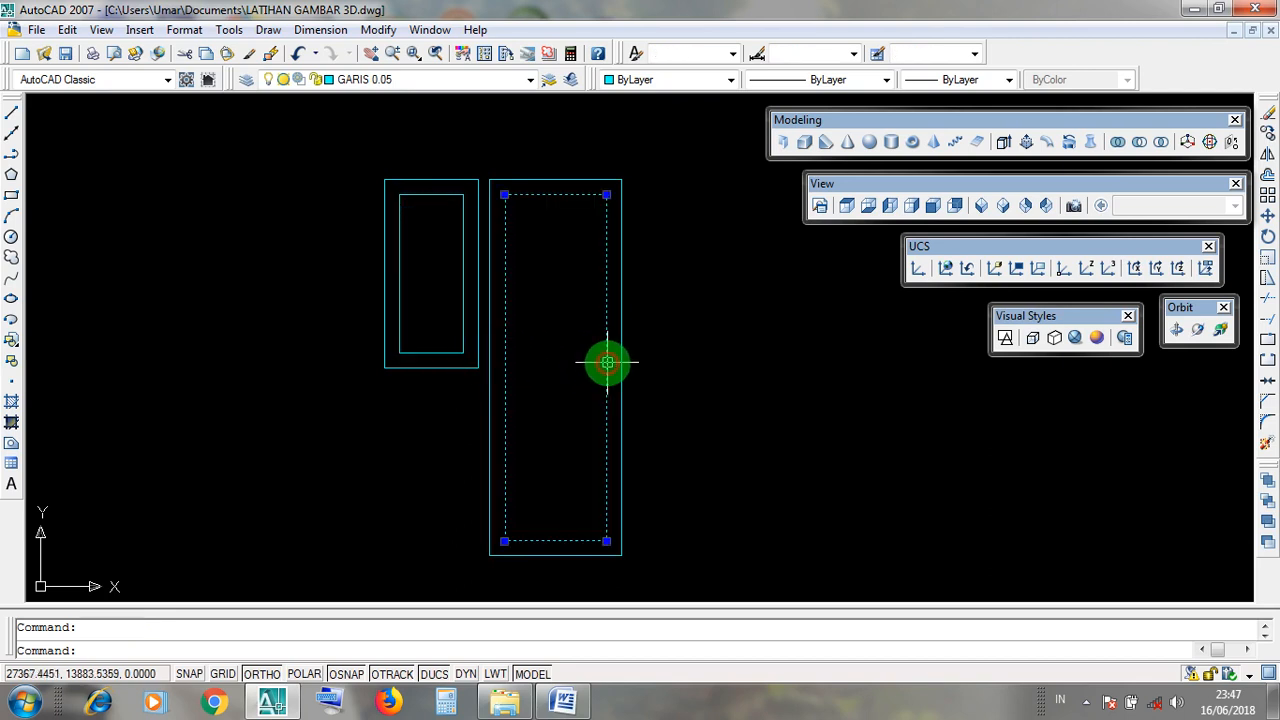
{"action": "left_click", "coordinate": [450, 353]}
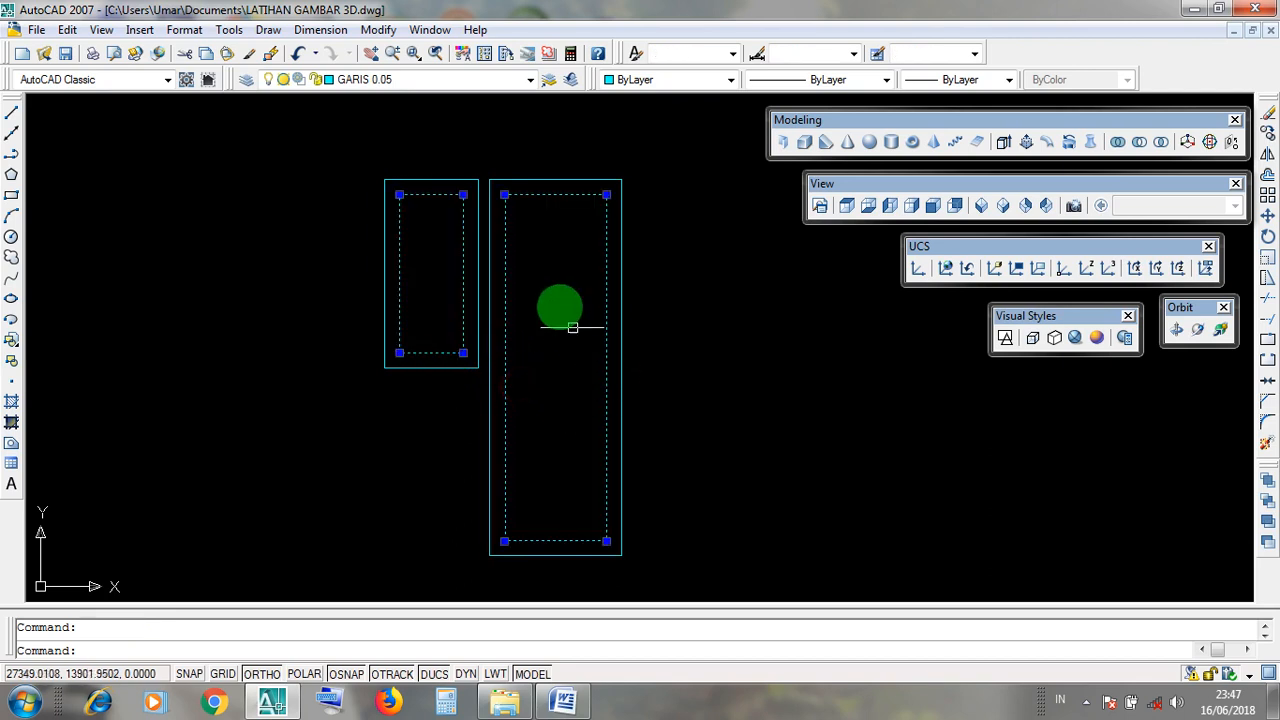
{"action": "key", "text": "Escape"}
{"action": "left_click", "coordinate": [607, 388]}
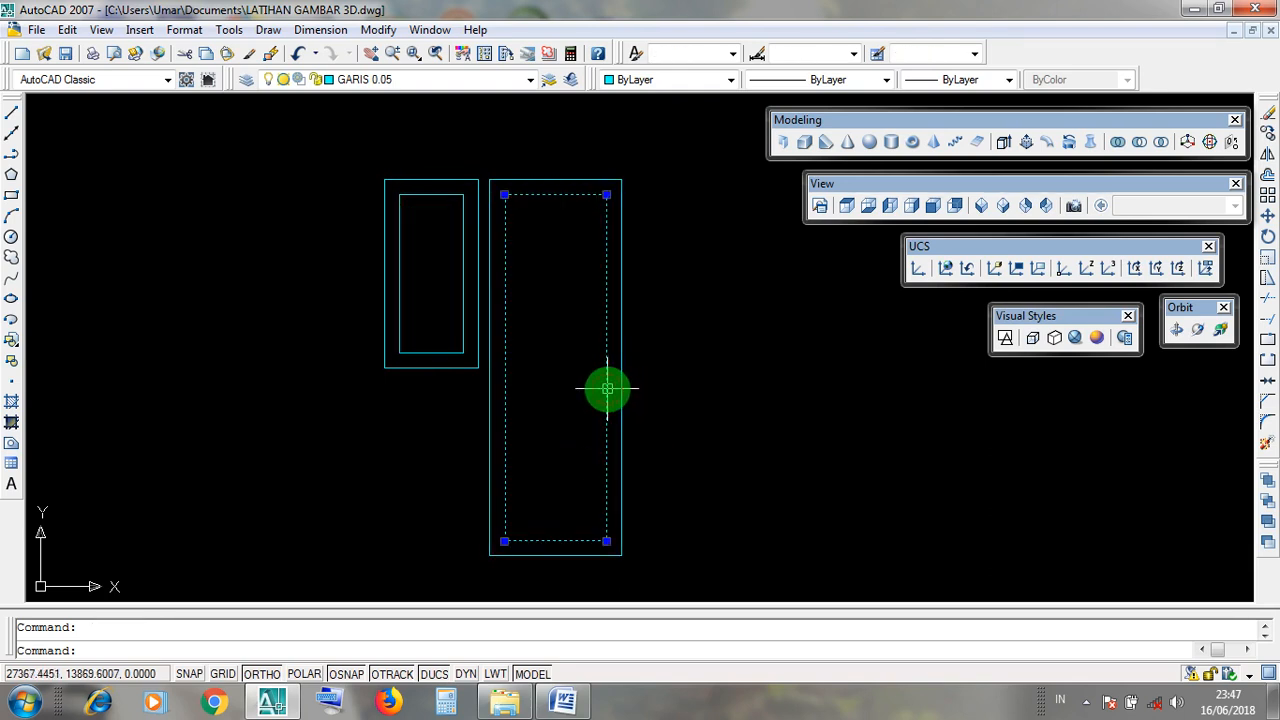
{"action": "left_click", "coordinate": [457, 353]}
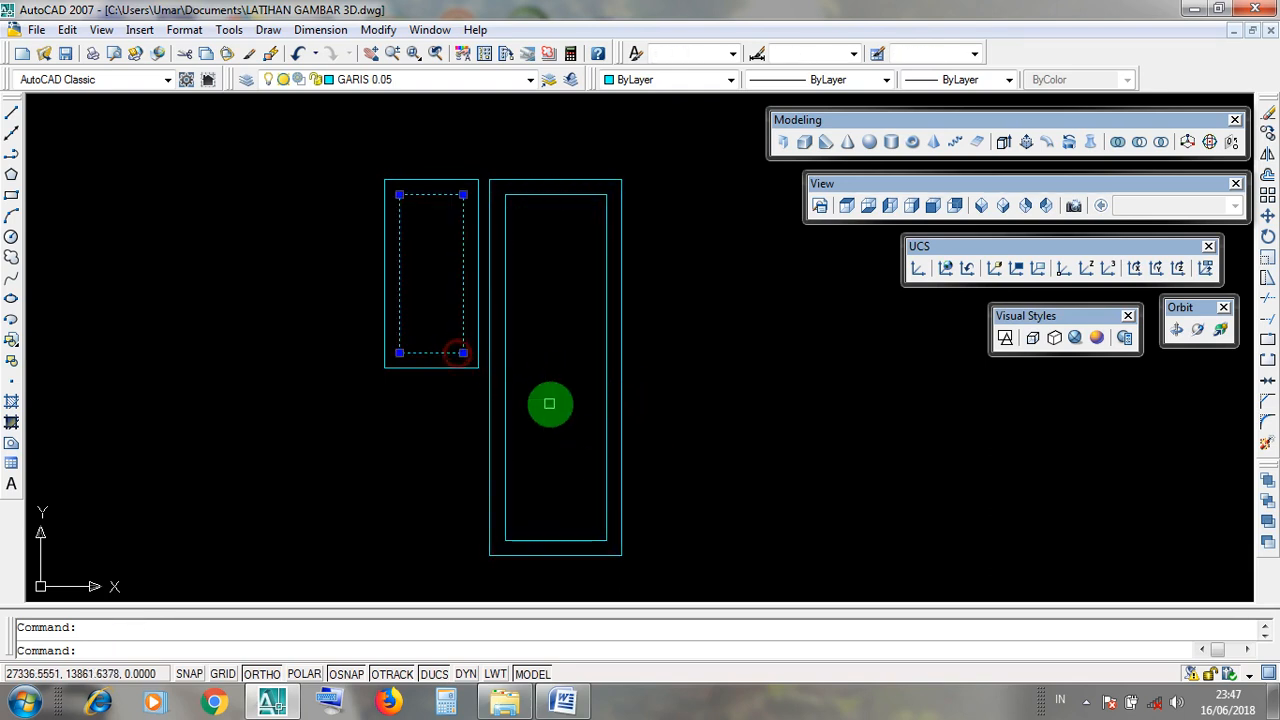
{"action": "scroll", "coordinate": [543, 403], "scroll_direction": "down", "scroll_amount": 4}
{"action": "key", "text": "Escape"}
{"action": "left_click", "coordinate": [588, 259]}
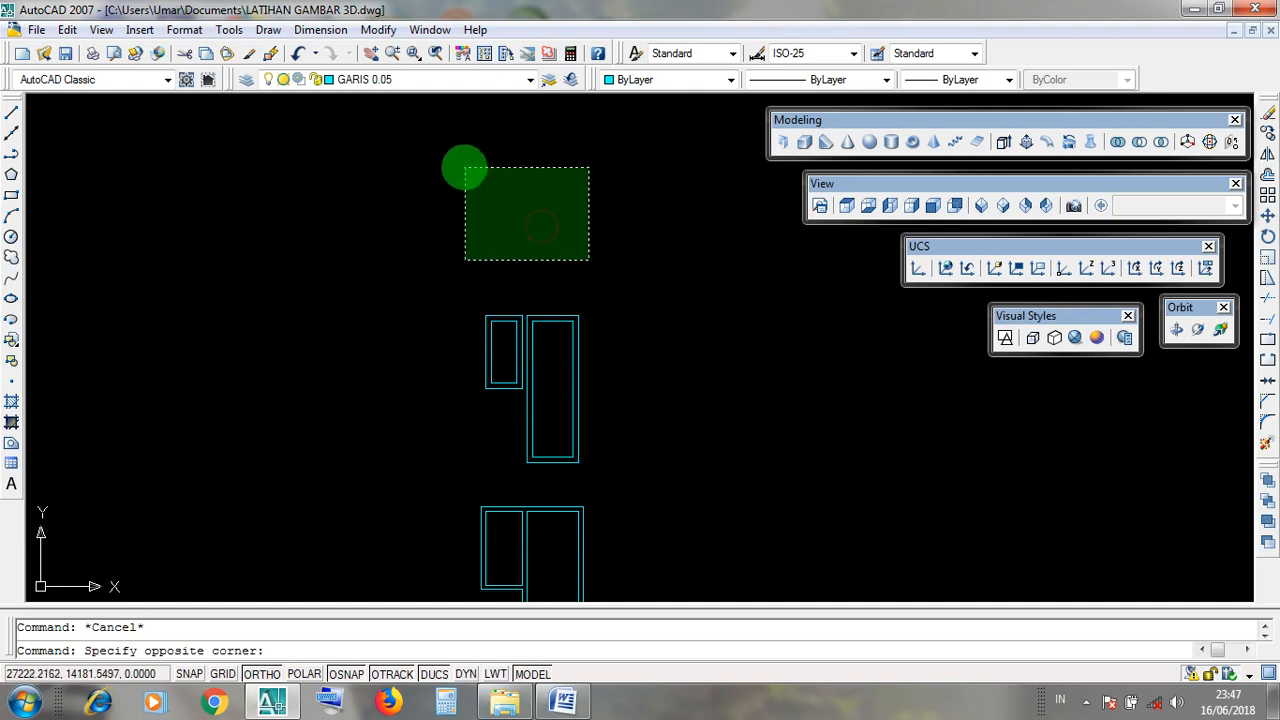
{"action": "left_click", "coordinate": [457, 160]}
{"action": "left_click", "coordinate": [379, 30]}
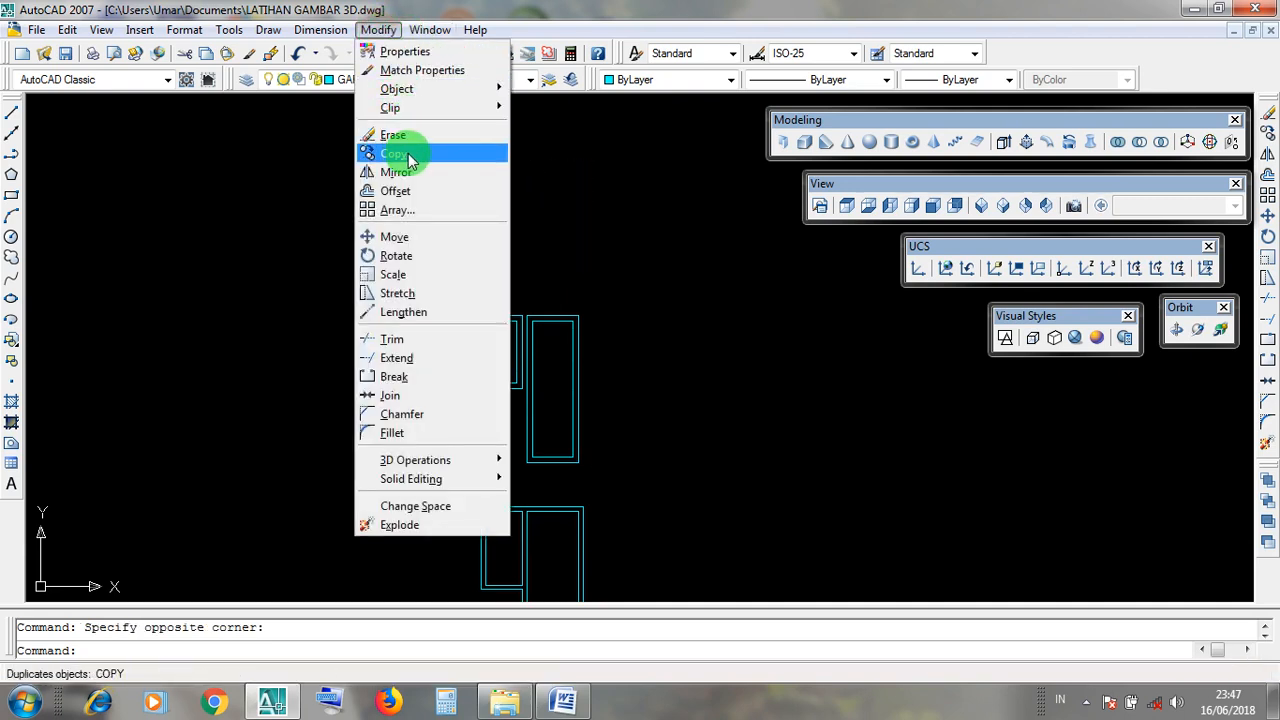
{"action": "left_click", "coordinate": [627, 234]}
{"action": "left_click", "coordinate": [368, 298]}
{"action": "left_click", "coordinate": [272, 674]}
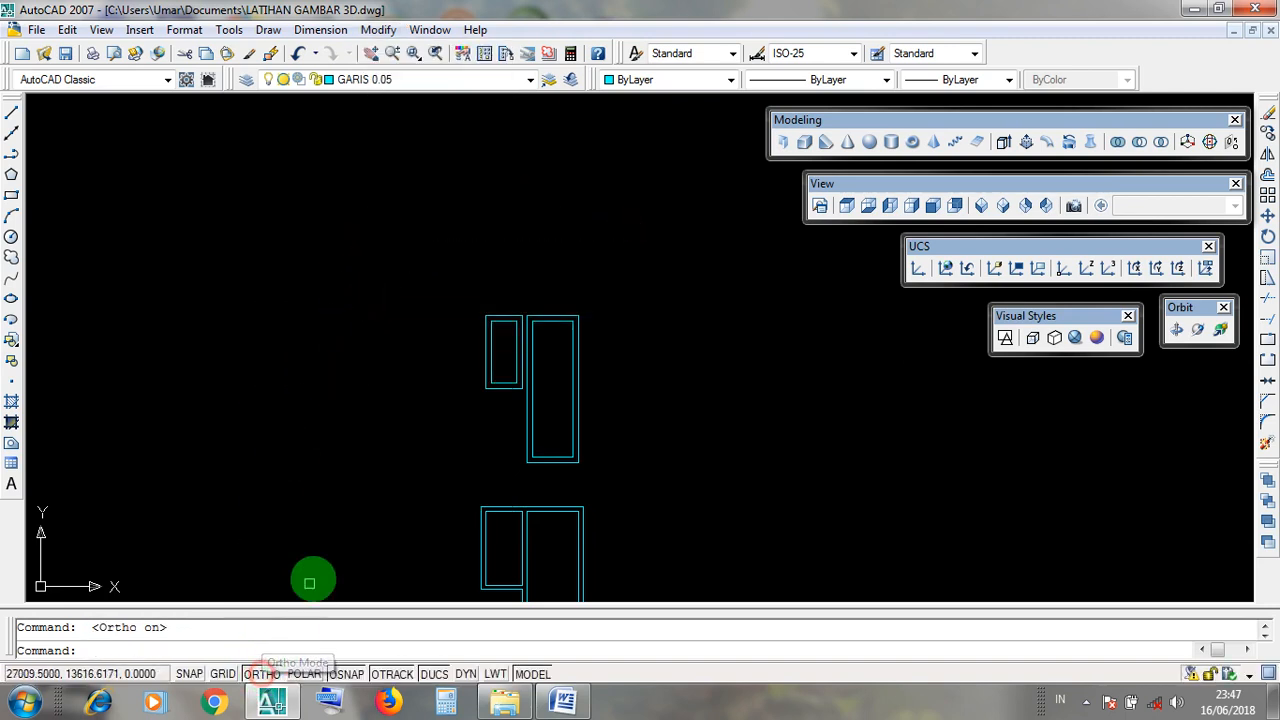
{"action": "left_click", "coordinate": [266, 682]}
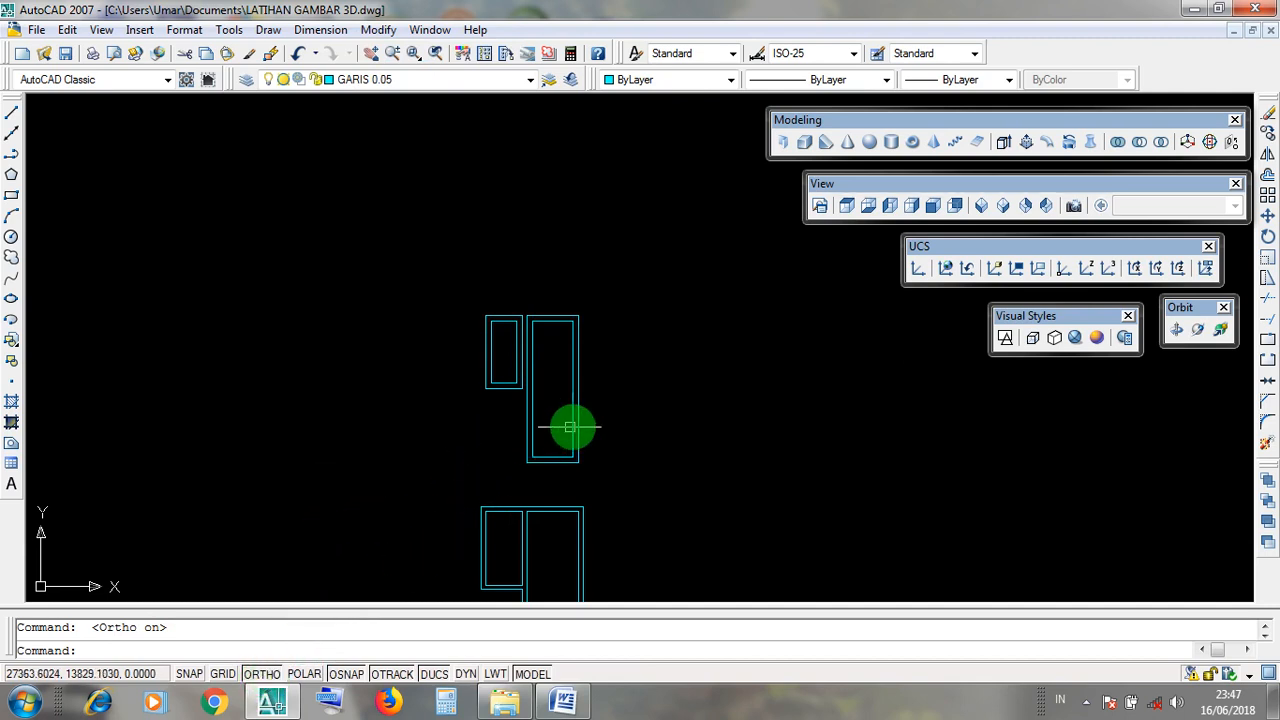
Copy the inner rectangles of the door leaf and window sash set above PINTU JENDELA straight up by about 240 units.
{"action": "scroll", "coordinate": [571, 426], "scroll_direction": "up", "scroll_amount": 3}
{"action": "middle_click_drag", "start_coordinate": [646, 409], "coordinate": [617, 449]}
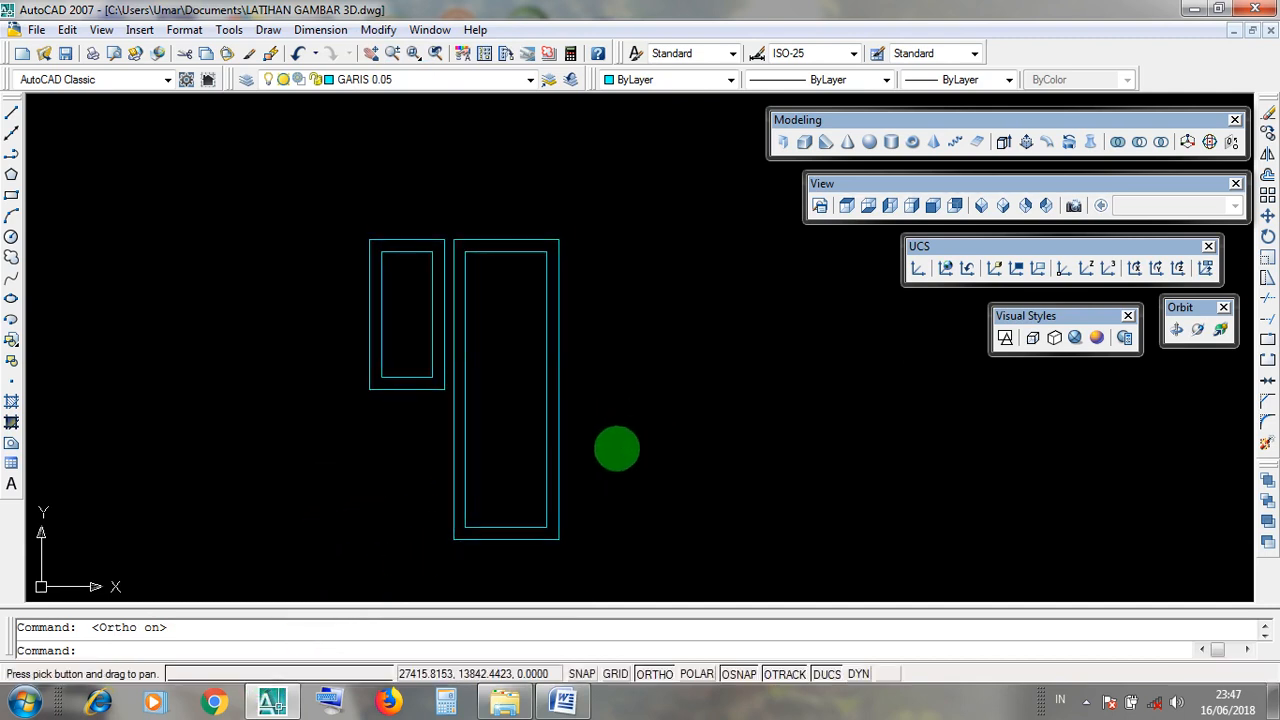
{"action": "left_click", "coordinate": [547, 421]}
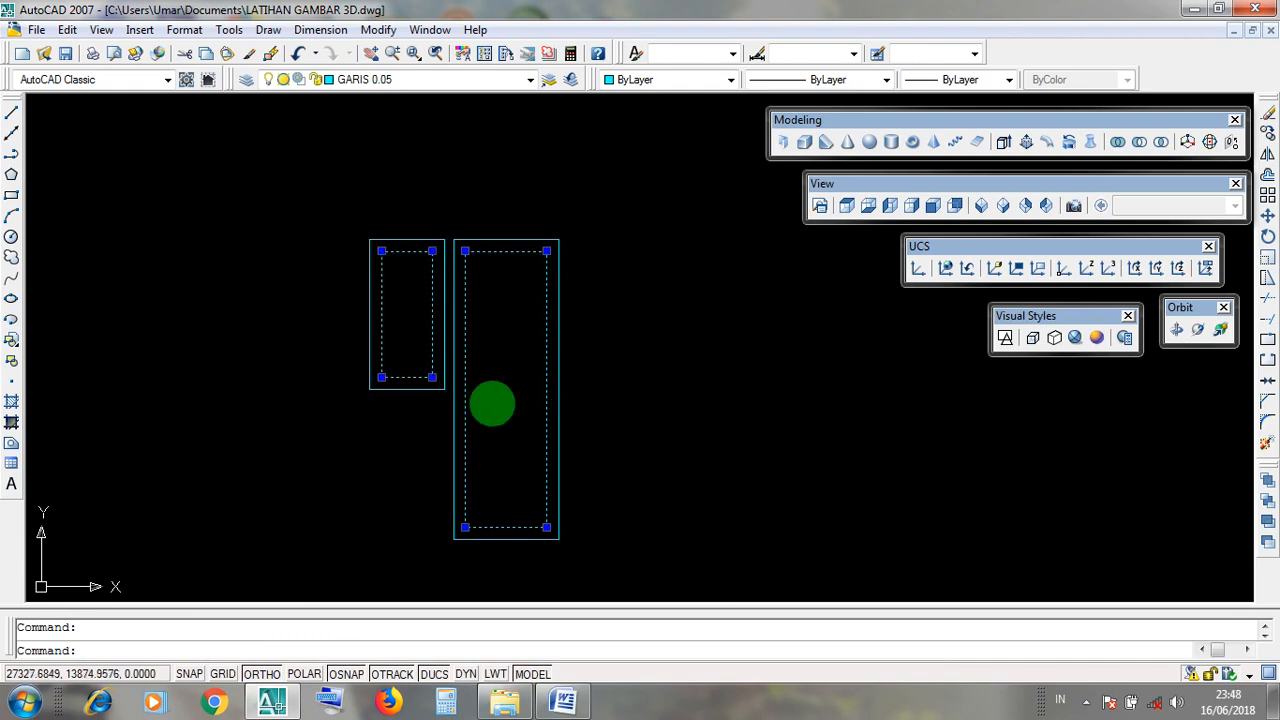
{"action": "left_click", "coordinate": [379, 30]}
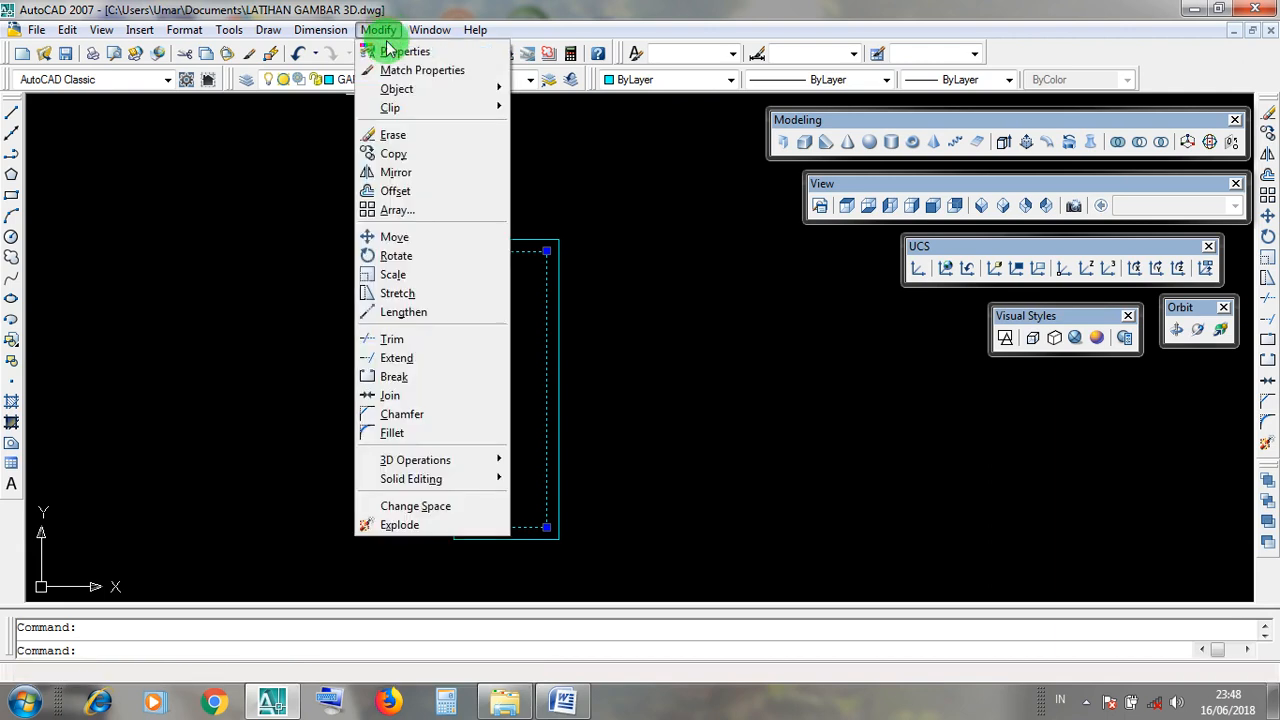
{"action": "left_click", "coordinate": [431, 155]}
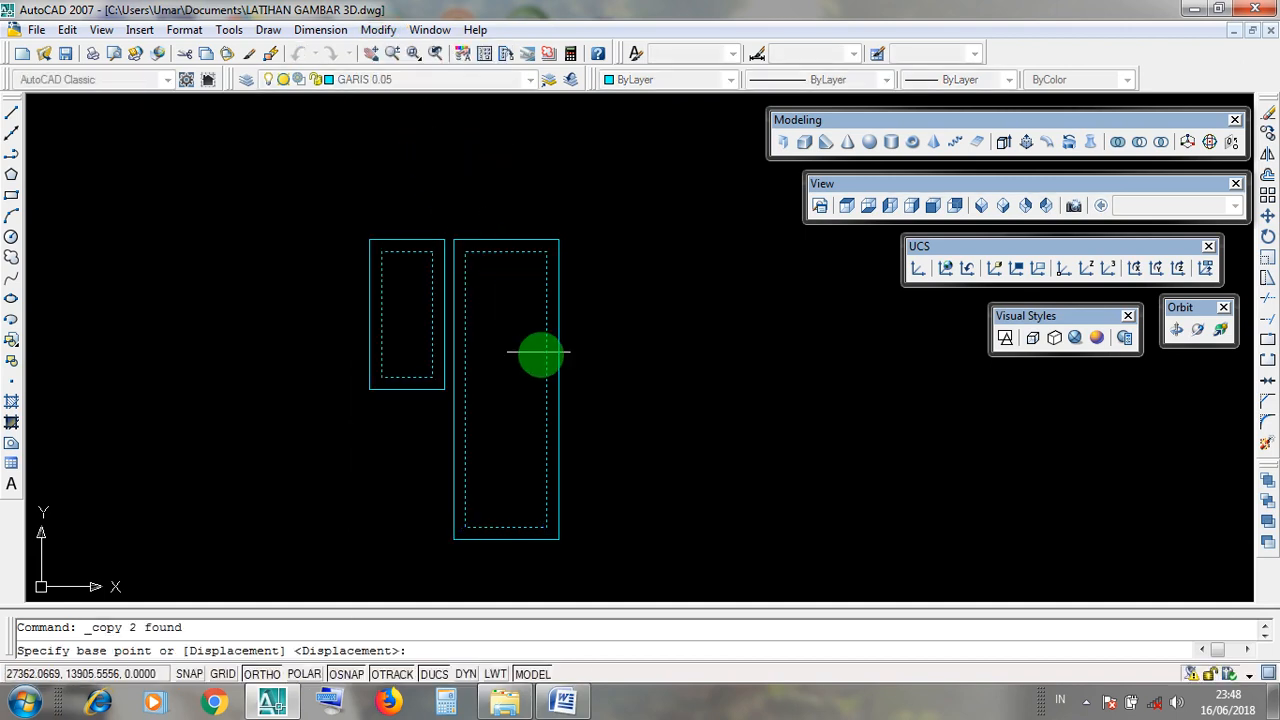
{"action": "left_click", "coordinate": [545, 377]}
{"action": "scroll", "coordinate": [545, 377], "scroll_direction": "down", "scroll_amount": 5}
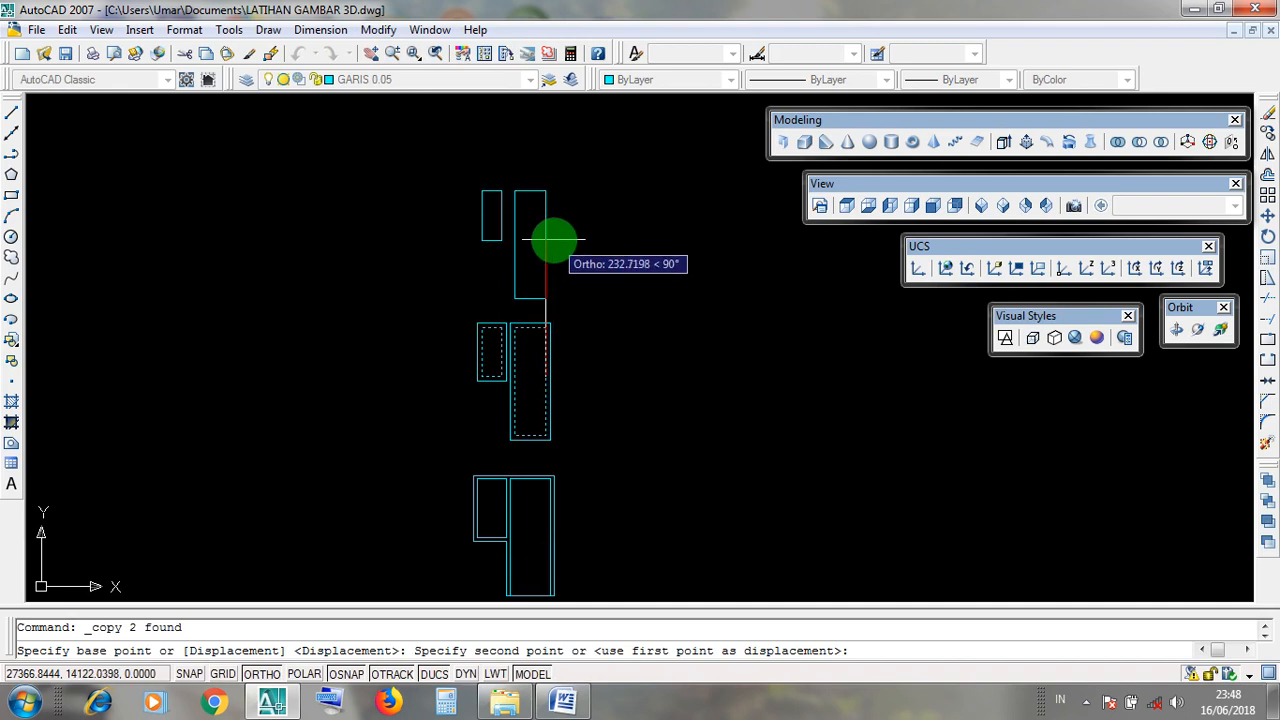
{"action": "scroll", "coordinate": [555, 239], "scroll_direction": "up", "scroll_amount": 2}
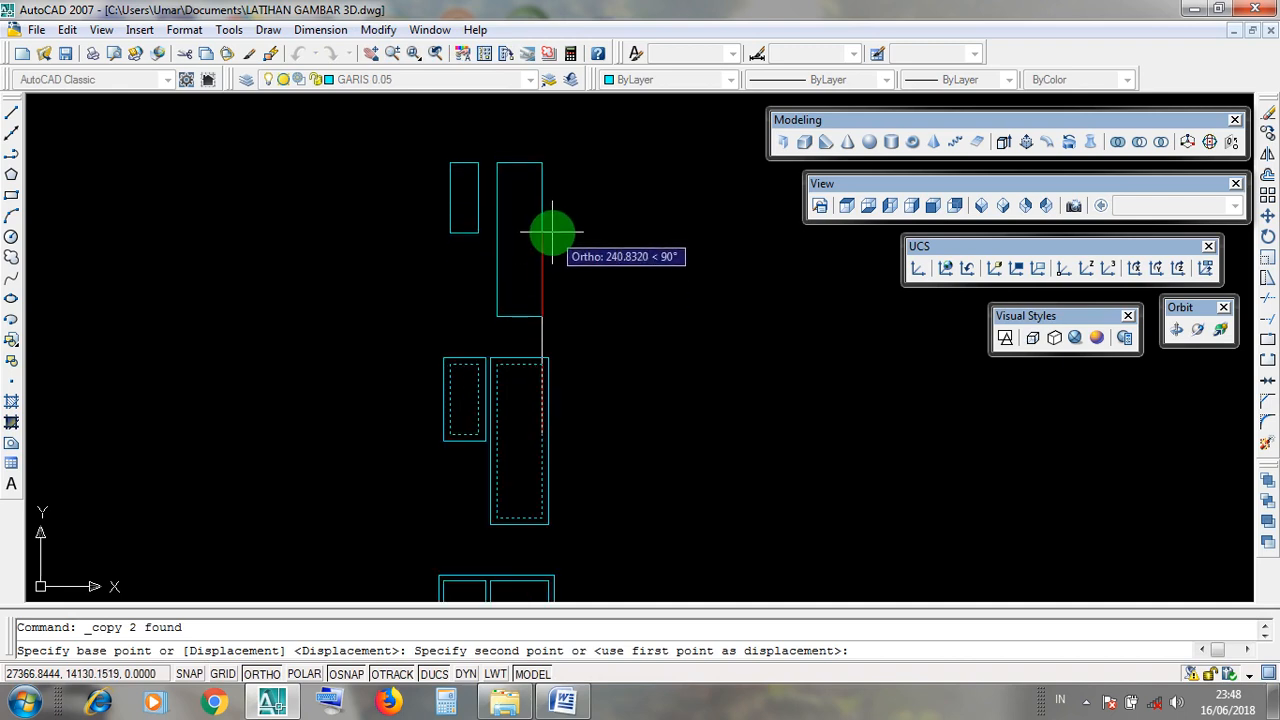
{"action": "left_click", "coordinate": [549, 232]}
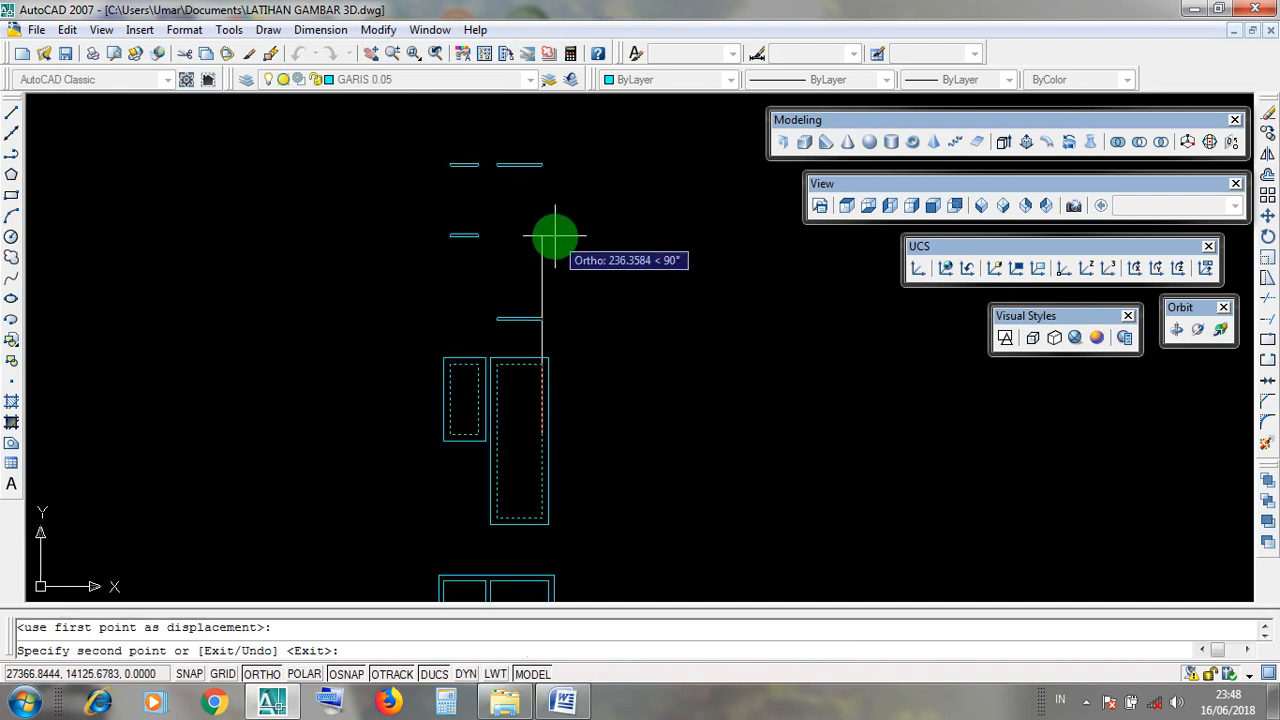
{"action": "key", "text": "Return"}
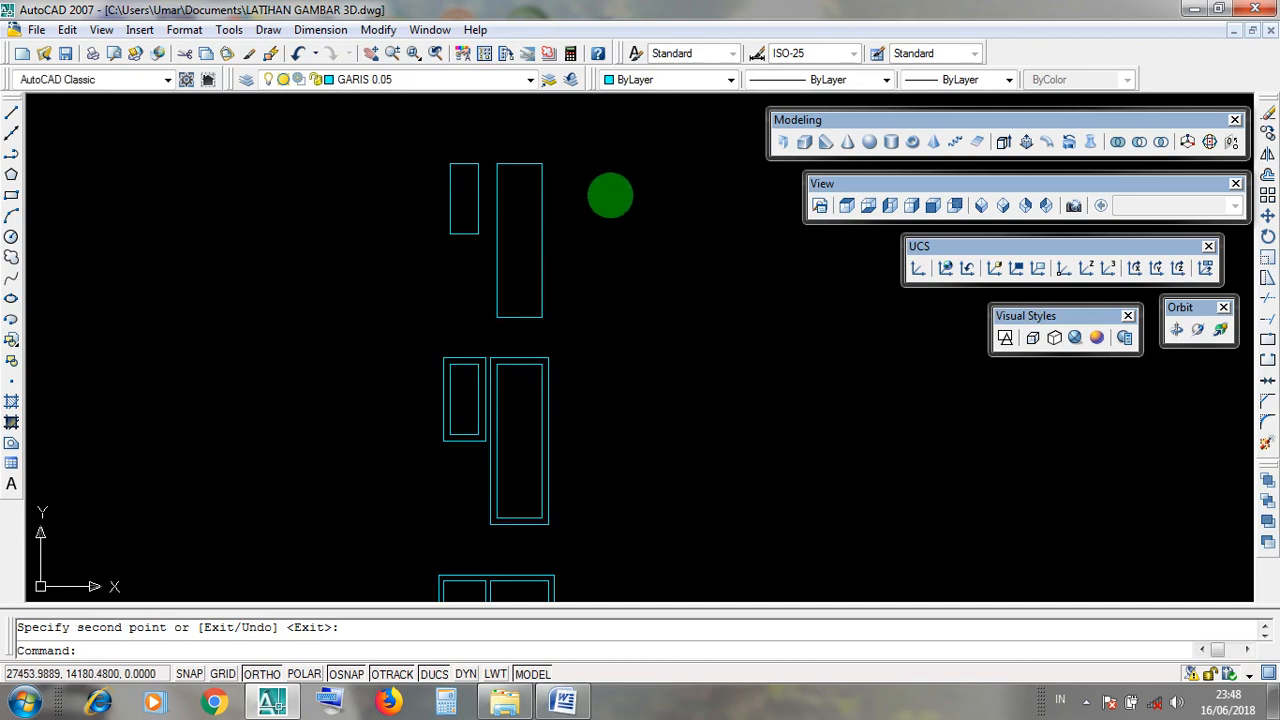
Compare the frame, leaf-and-sash and inner panel outlines copied below the PINTU JENDELA elevation with the set copied above it.
{"action": "scroll", "coordinate": [583, 279], "scroll_direction": "down", "scroll_amount": 2}
{"action": "middle_click_drag", "start_coordinate": [598, 398], "coordinate": [577, 338]}
{"action": "scroll", "coordinate": [578, 338], "scroll_direction": "up", "scroll_amount": 1}
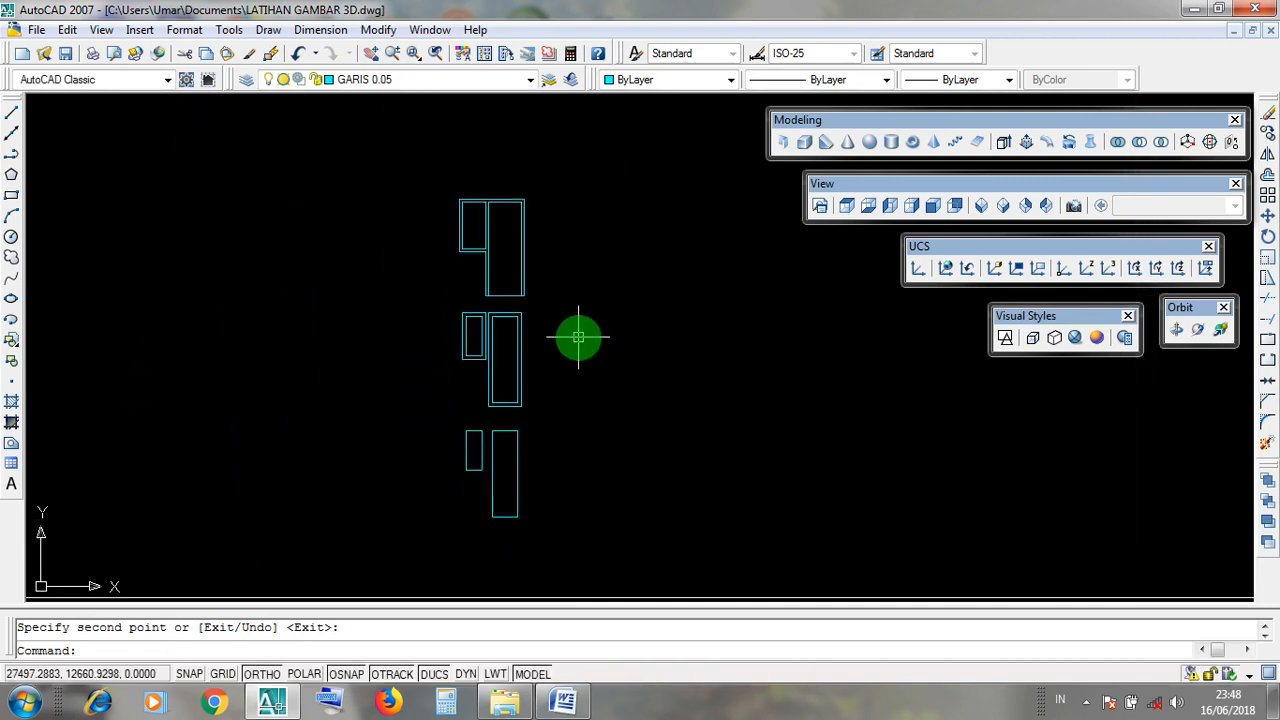
{"action": "scroll", "coordinate": [578, 338], "scroll_direction": "down", "scroll_amount": 2}
{"action": "middle_click_drag", "start_coordinate": [578, 280], "coordinate": [572, 535]}
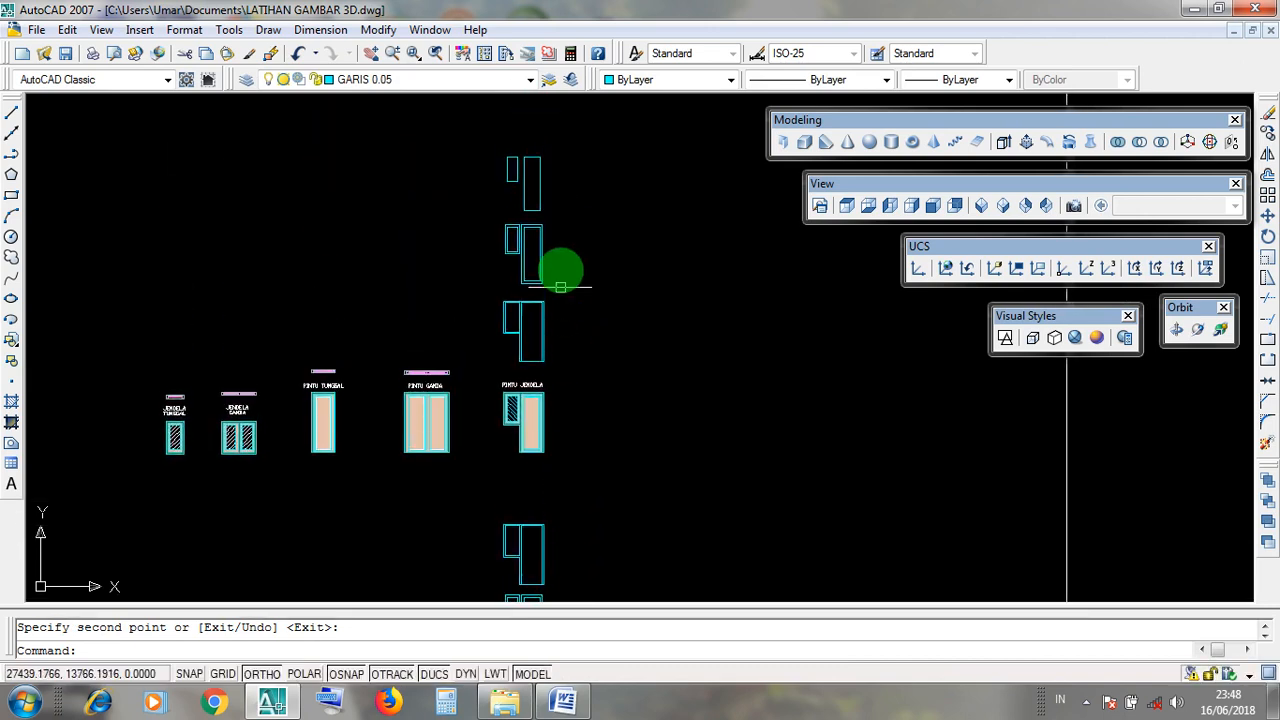
{"action": "scroll", "coordinate": [565, 223], "scroll_direction": "up", "scroll_amount": 3}
{"action": "middle_click_drag", "start_coordinate": [566, 256], "coordinate": [563, 309]}
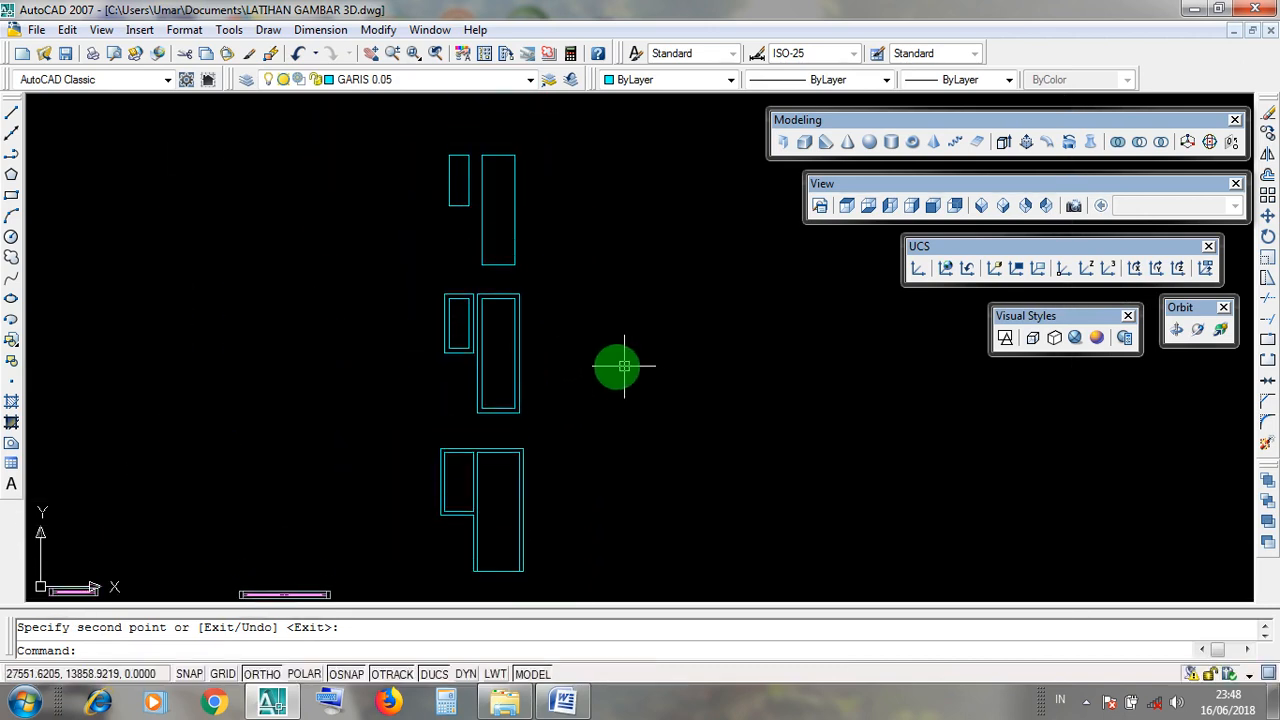
{"action": "left_click", "coordinate": [671, 380]}
{"action": "left_click", "coordinate": [656, 262]}
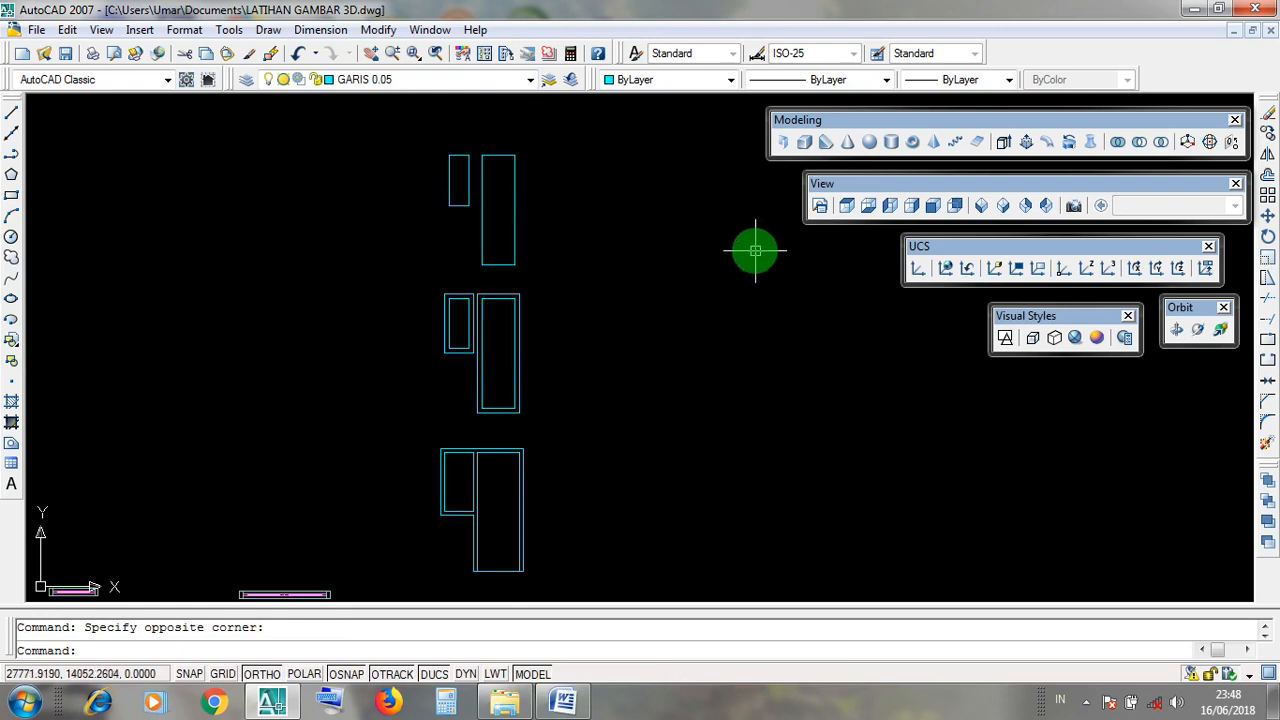
Set the drawing to the SE Isometric view to show the outlines copied above PINTU JENDELA.
{"action": "mouse_move", "coordinate": [822, 189]}
{"action": "left_mouse_down"}
{"action": "mouse_move", "coordinate": [846, 214]}
{"action": "mouse_move", "coordinate": [800, 183]}
{"action": "mouse_move", "coordinate": [808, 193]}
{"action": "left_mouse_up"}
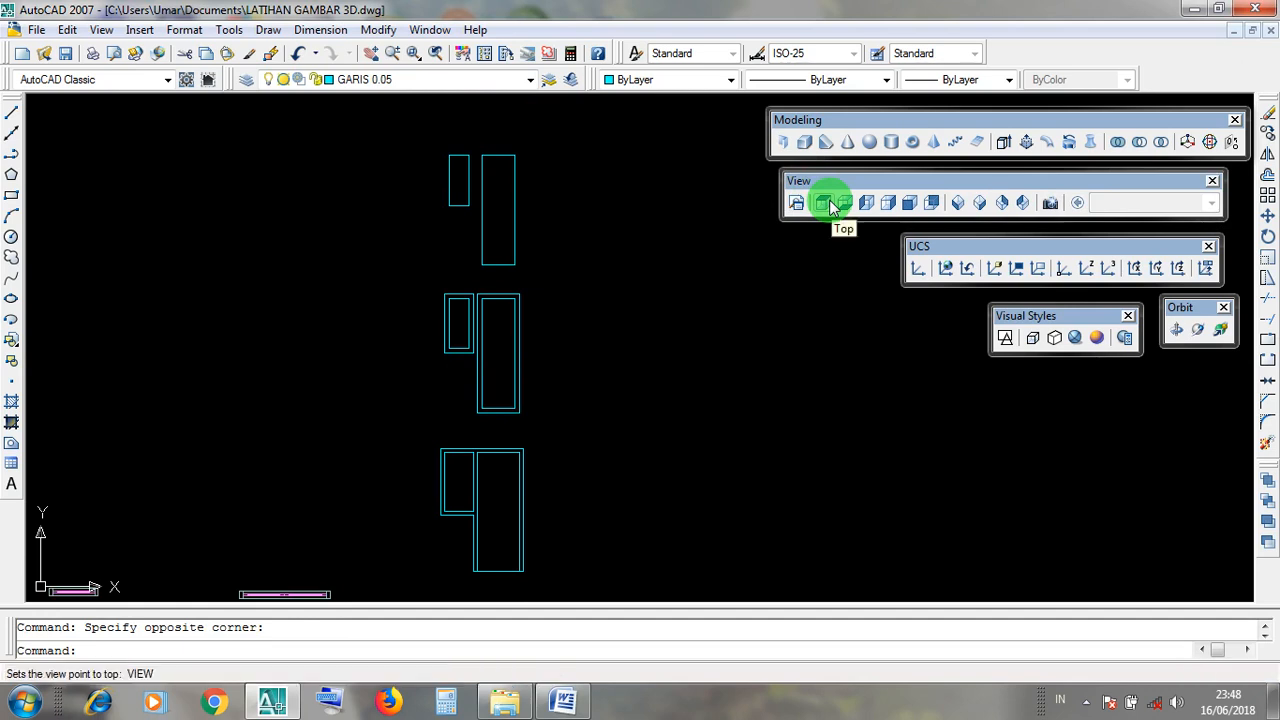
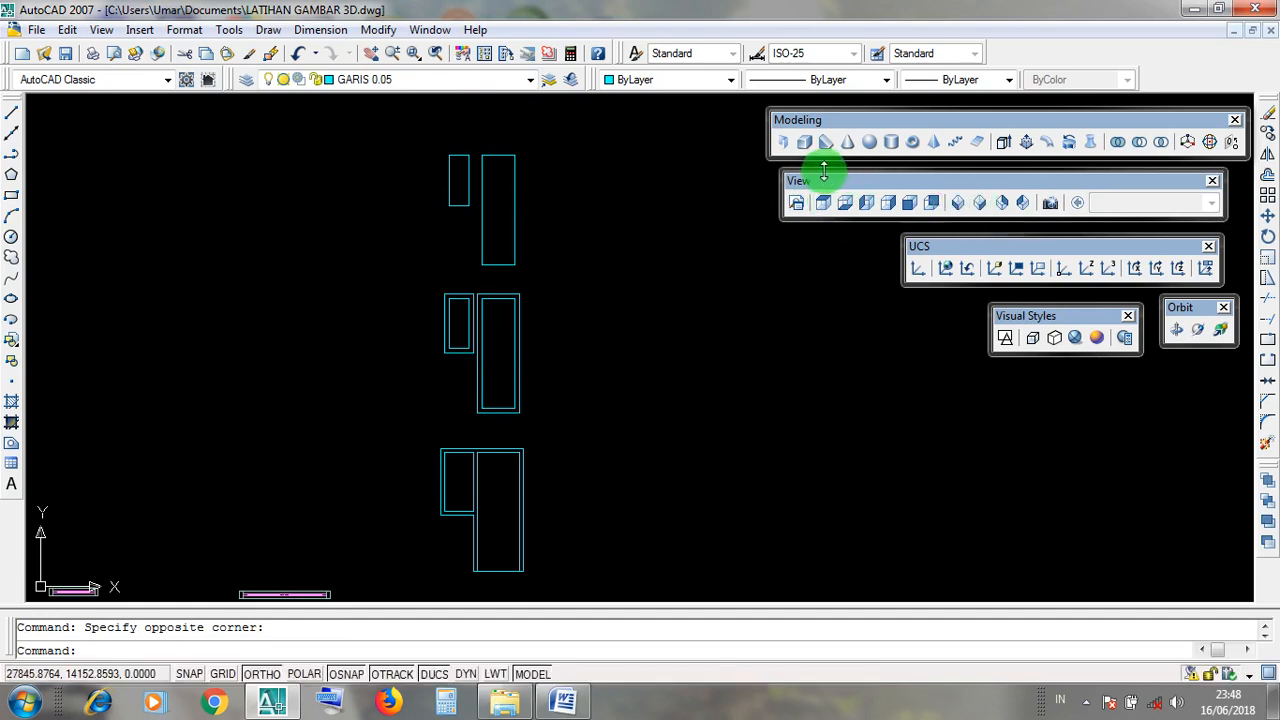
{"action": "left_click", "coordinate": [980, 205]}
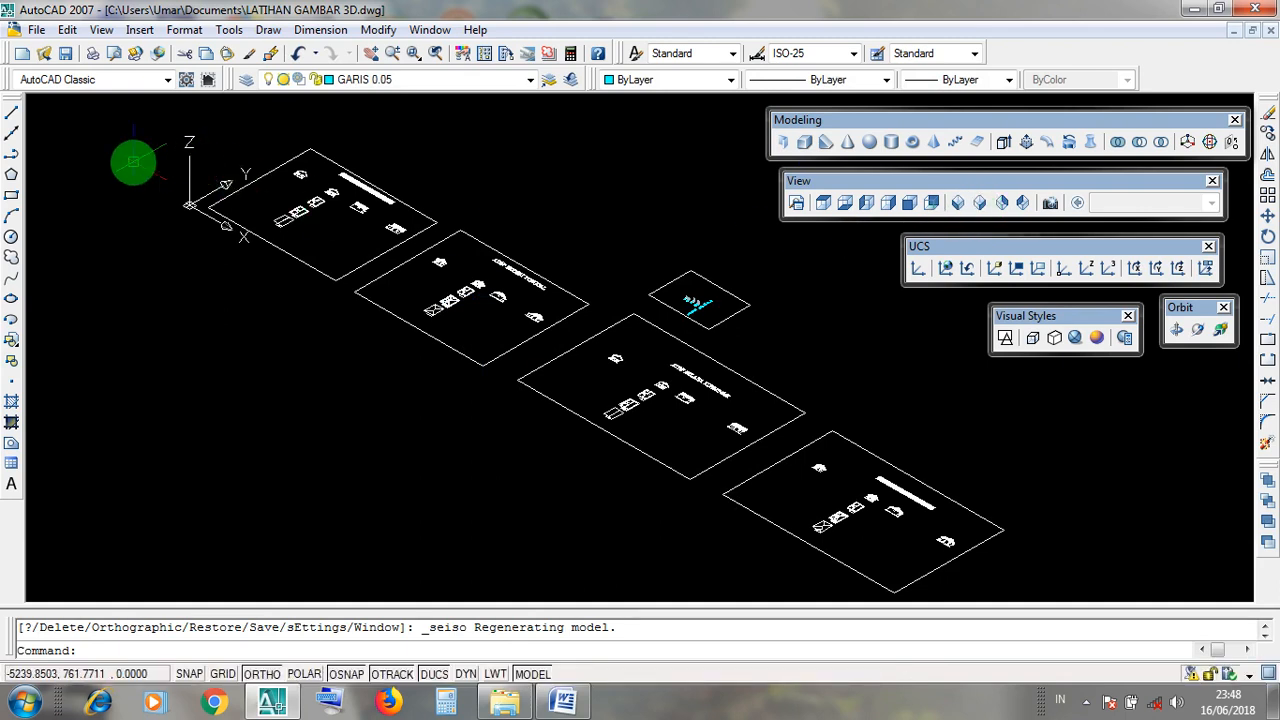
{"action": "left_click", "coordinate": [154, 126]}
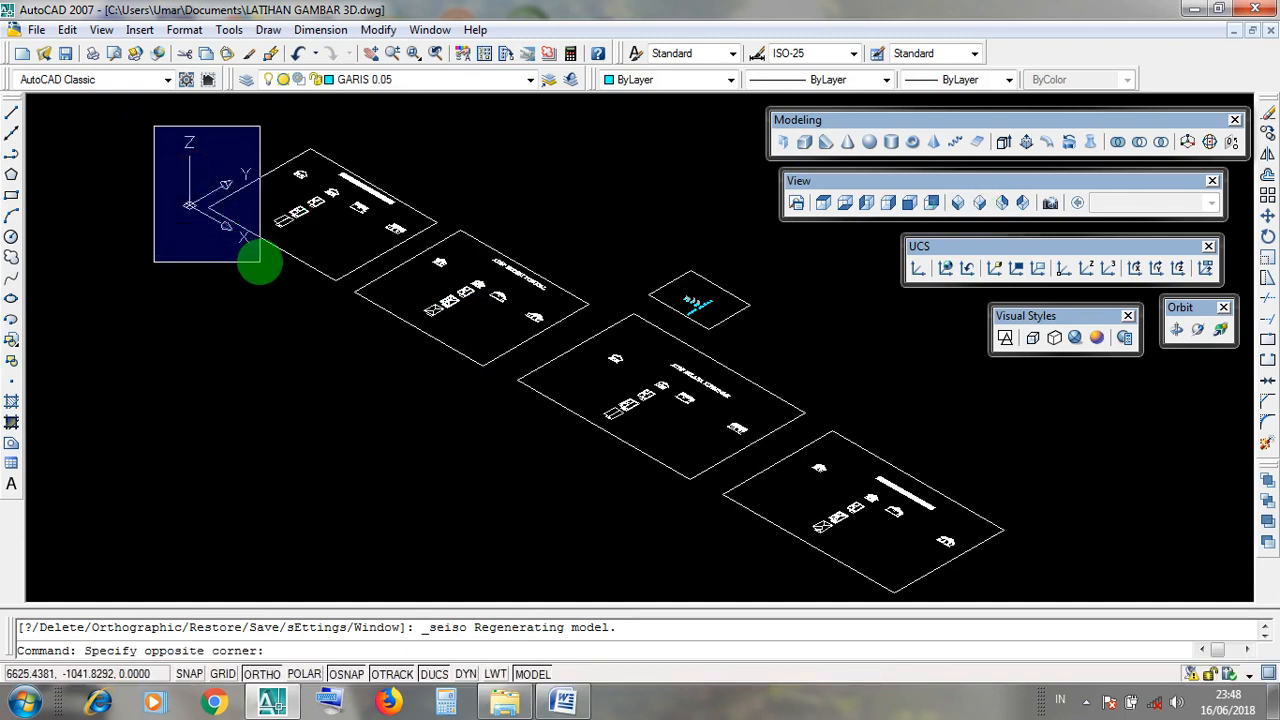
{"action": "left_click", "coordinate": [207, 163]}
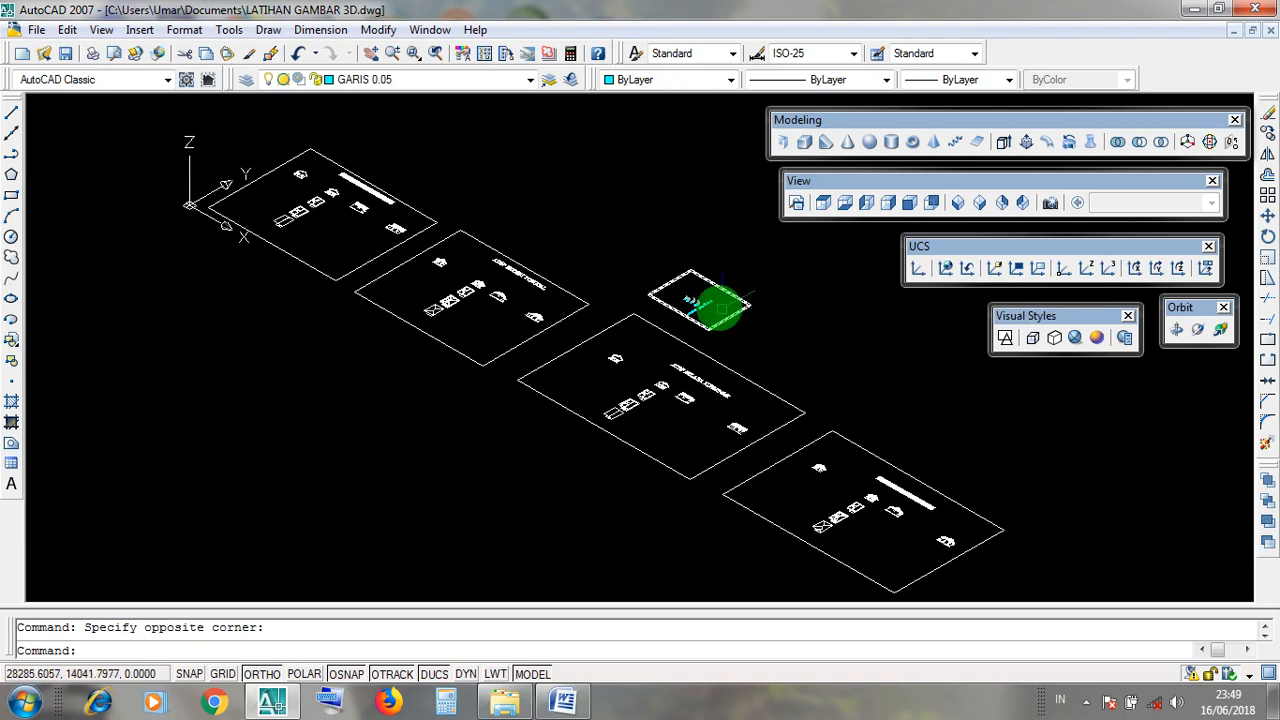
{"action": "scroll", "coordinate": [714, 303], "scroll_direction": "up", "scroll_amount": 8}
{"action": "scroll", "coordinate": [714, 303], "scroll_direction": "up", "scroll_amount": 6}
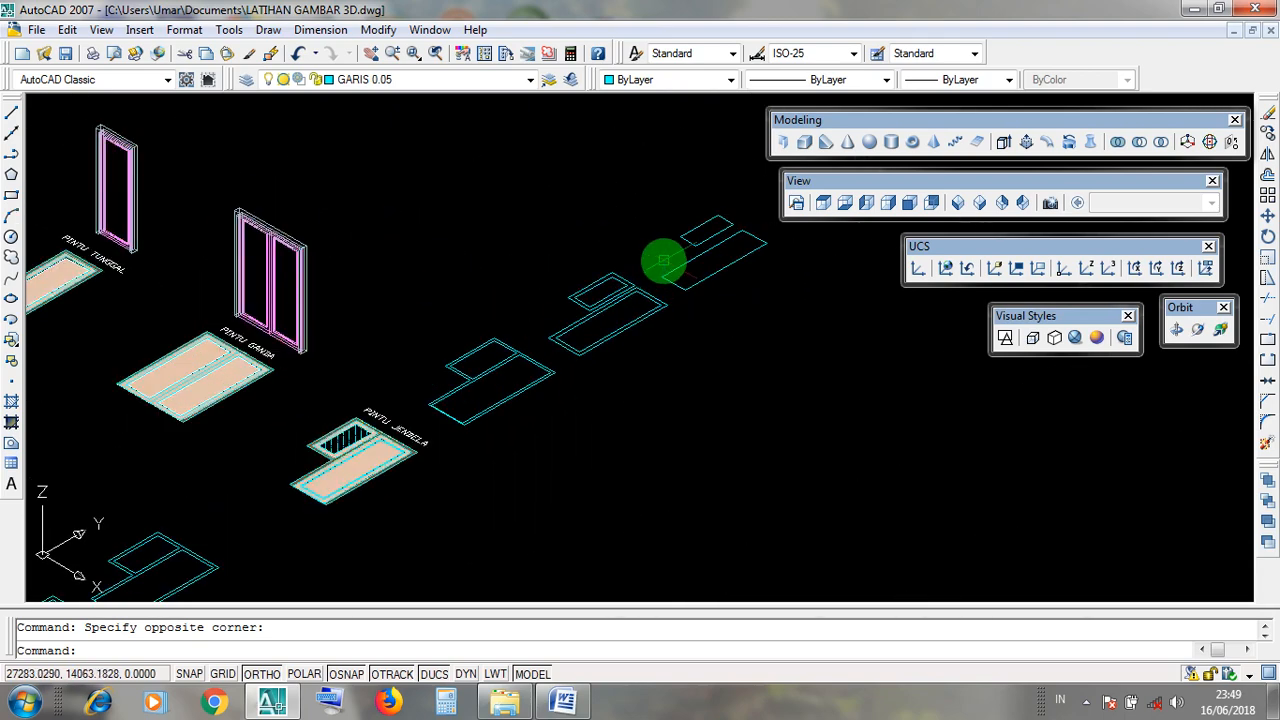
{"action": "middle_click_drag", "start_coordinate": [660, 266], "coordinate": [551, 294]}
{"action": "middle_click_drag", "start_coordinate": [411, 377], "coordinate": [434, 349]}
{"action": "scroll", "coordinate": [445, 369], "scroll_direction": "down", "scroll_amount": 4}
{"action": "scroll", "coordinate": [307, 437], "scroll_direction": "up", "scroll_amount": 3}
Select the copied frame's outer and inner outlines together and individually to examine them.
{"action": "left_click", "coordinate": [386, 496]}
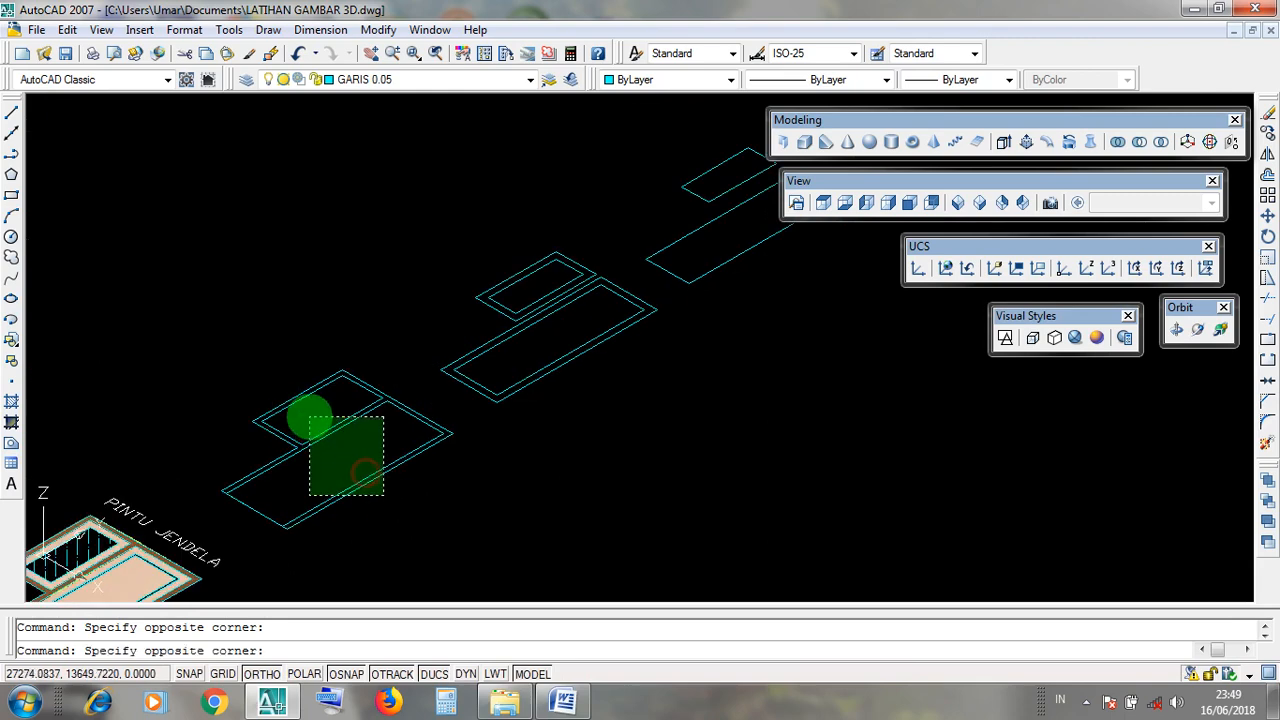
{"action": "left_click", "coordinate": [280, 404]}
{"action": "middle_click_drag", "start_coordinate": [543, 366], "coordinate": [483, 429]}
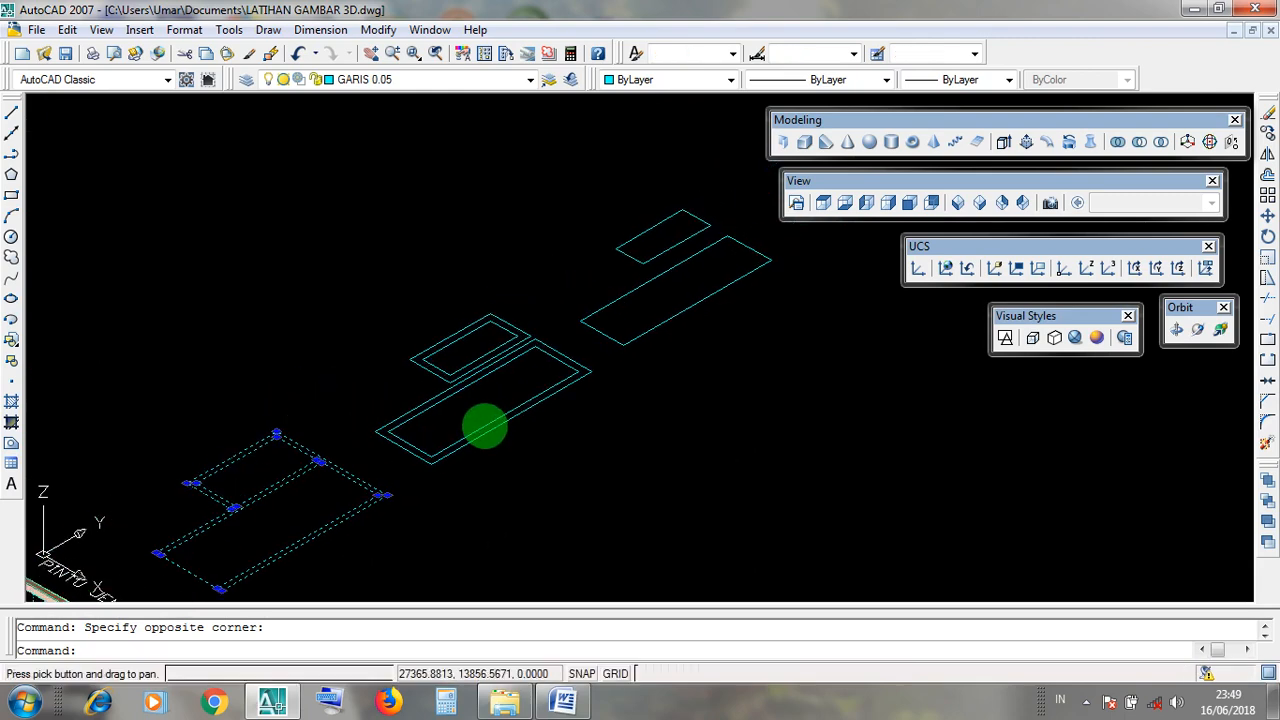
{"action": "key", "text": "Escape"}
{"action": "left_click", "coordinate": [366, 512]}
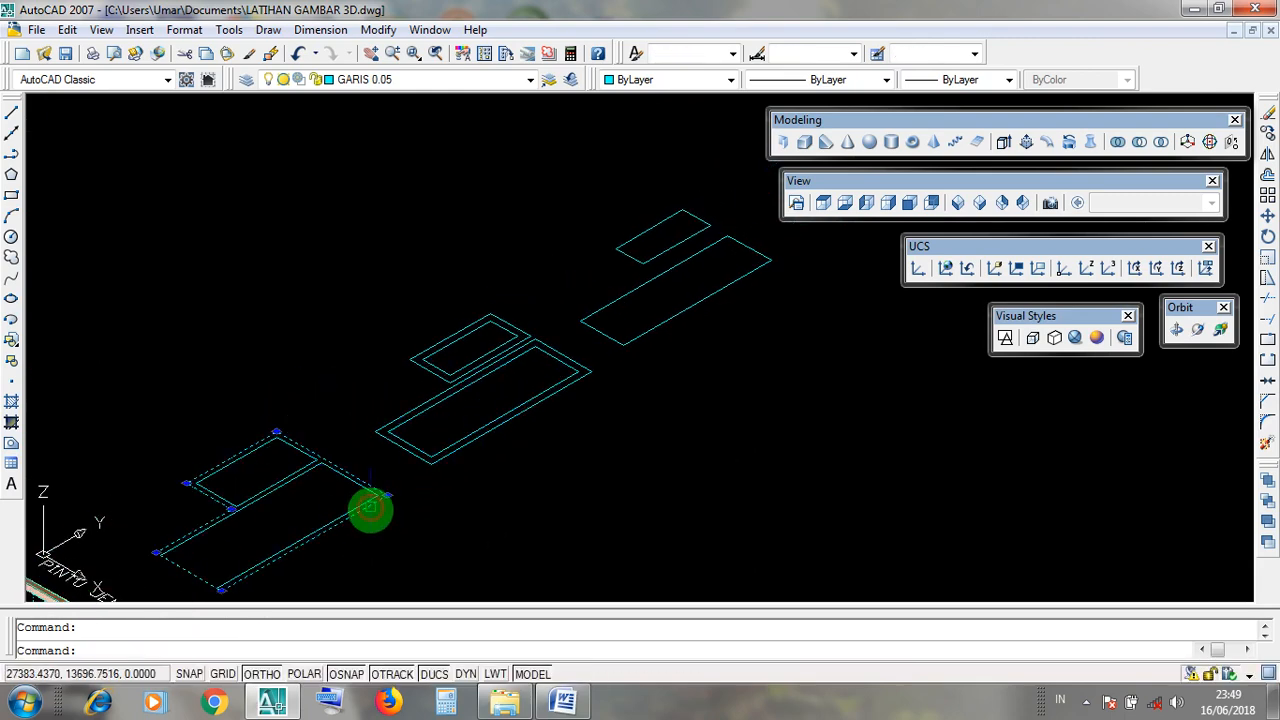
{"action": "key", "text": "Escape"}
{"action": "left_click", "coordinate": [341, 511]}
{"action": "key", "text": "Escape"}
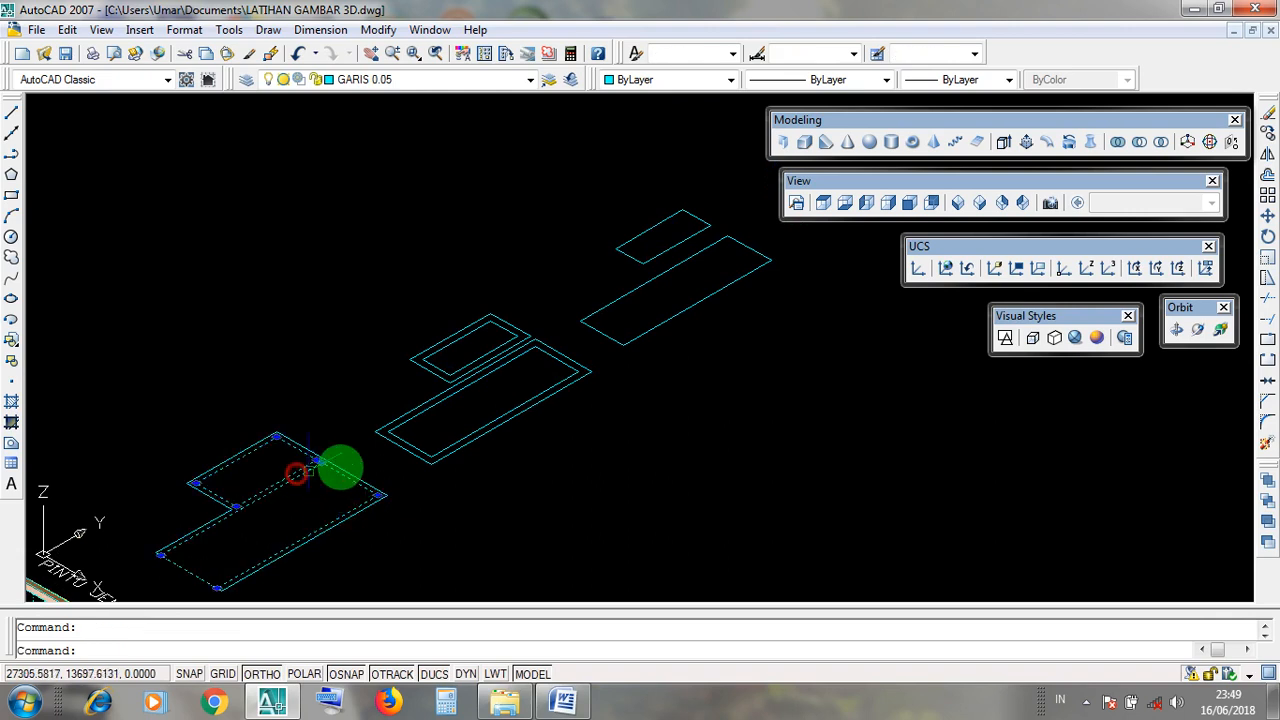
Select the rectangles of the copied door leaf and window sash together, and each outer rectangle individually, to examine them.
{"action": "left_click", "coordinate": [537, 405]}
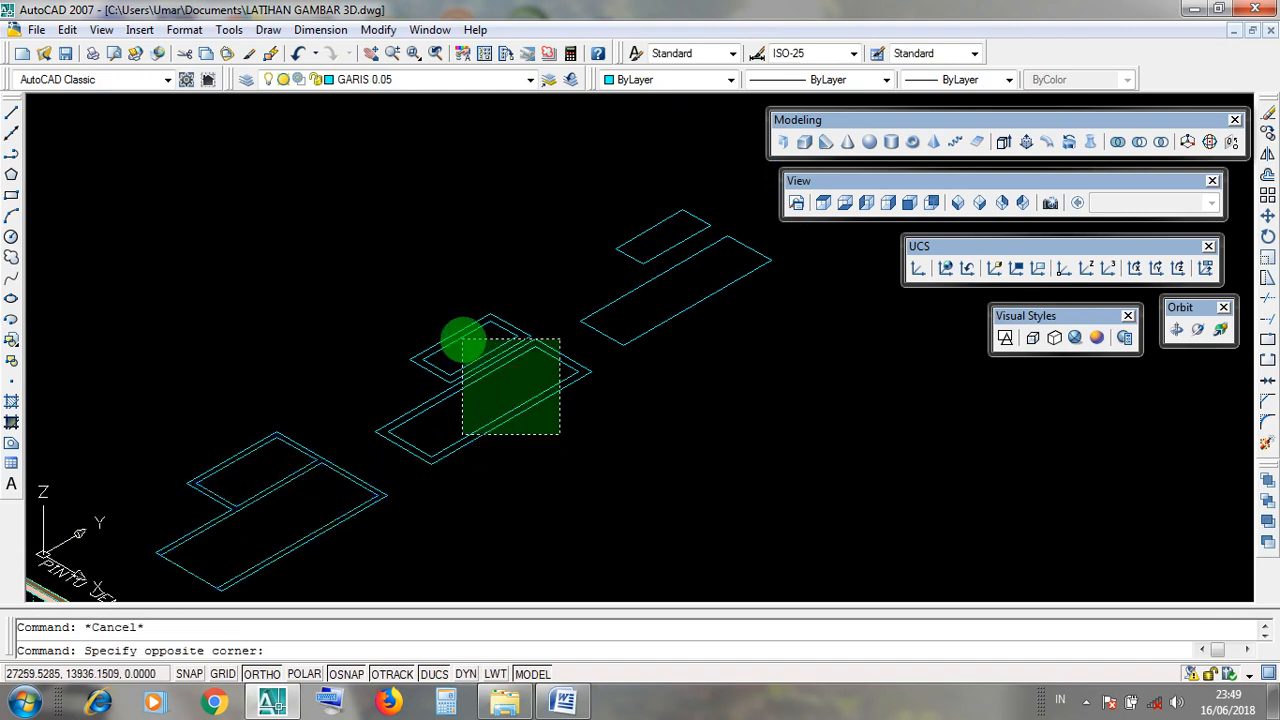
{"action": "left_click", "coordinate": [463, 340]}
{"action": "key", "text": "Escape"}
{"action": "left_click", "coordinate": [511, 413]}
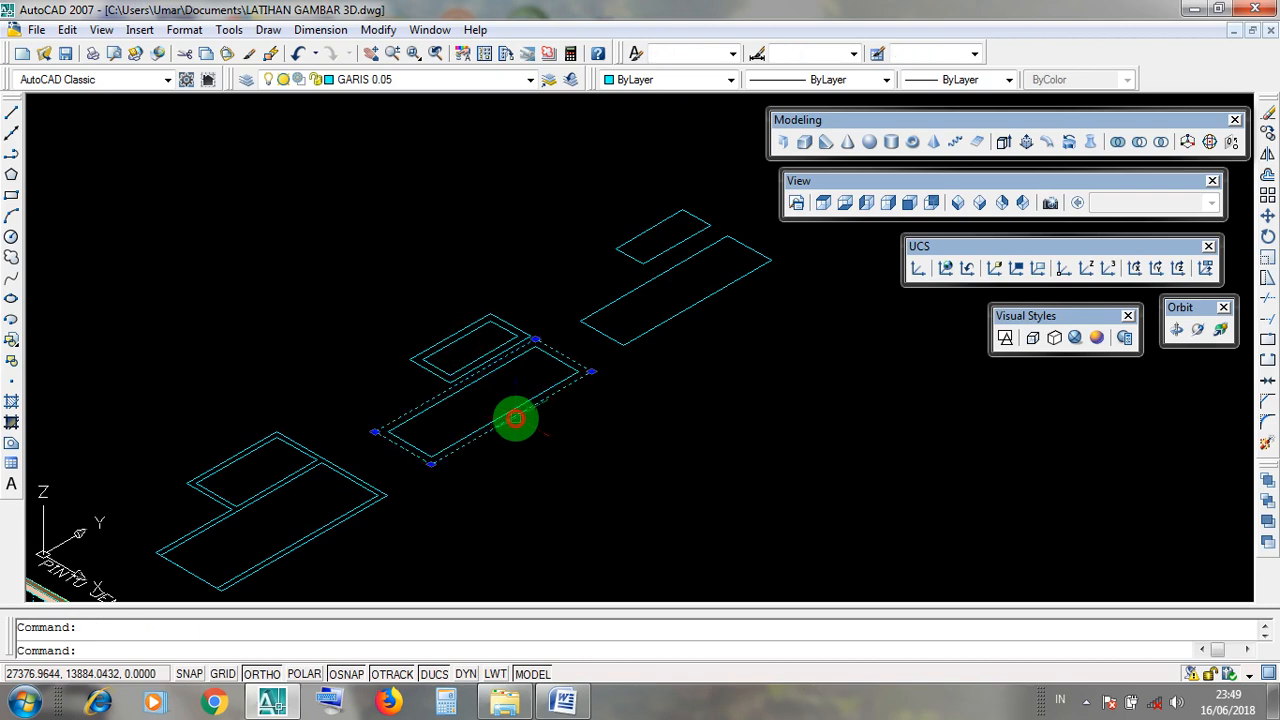
{"action": "key", "text": "Escape"}
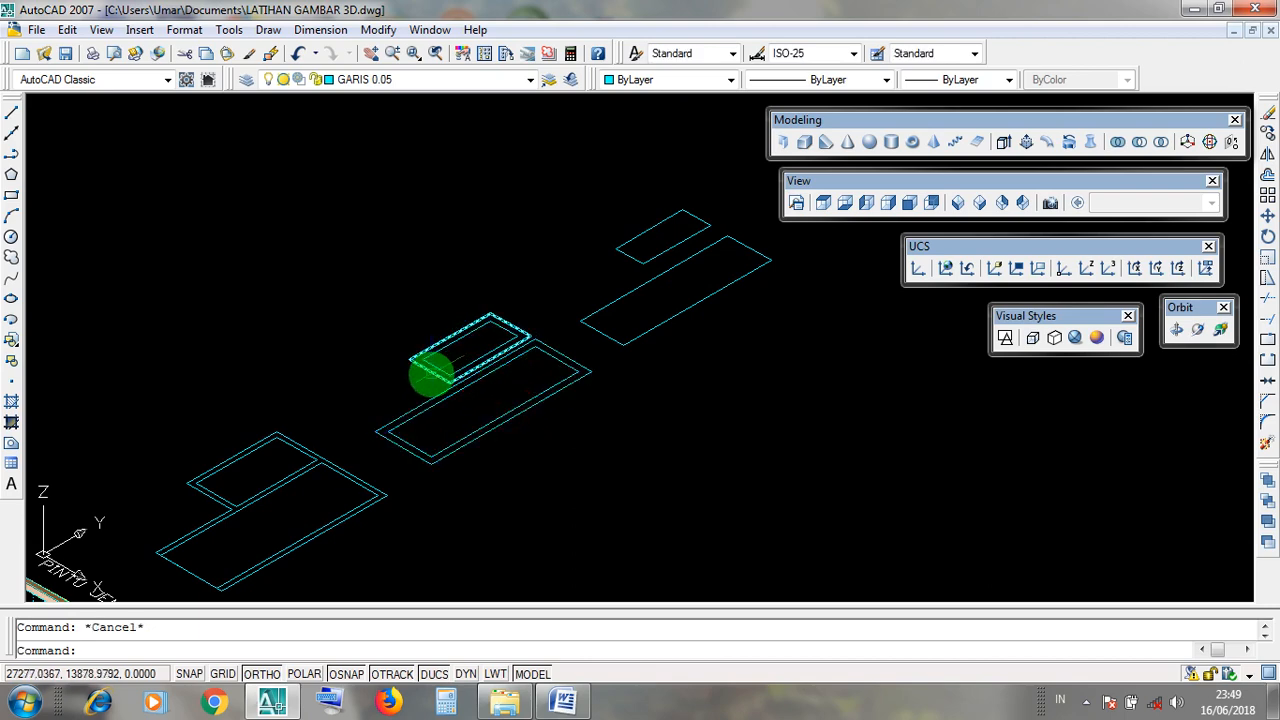
{"action": "left_click", "coordinate": [436, 369]}
{"action": "key", "text": "Escape"}
Select the copied door panel outline and the copied window panel outline individually to examine them, and clear the selection.
{"action": "middle_click_drag", "start_coordinate": [586, 349], "coordinate": [486, 457]}
{"action": "left_click", "coordinate": [552, 435]}
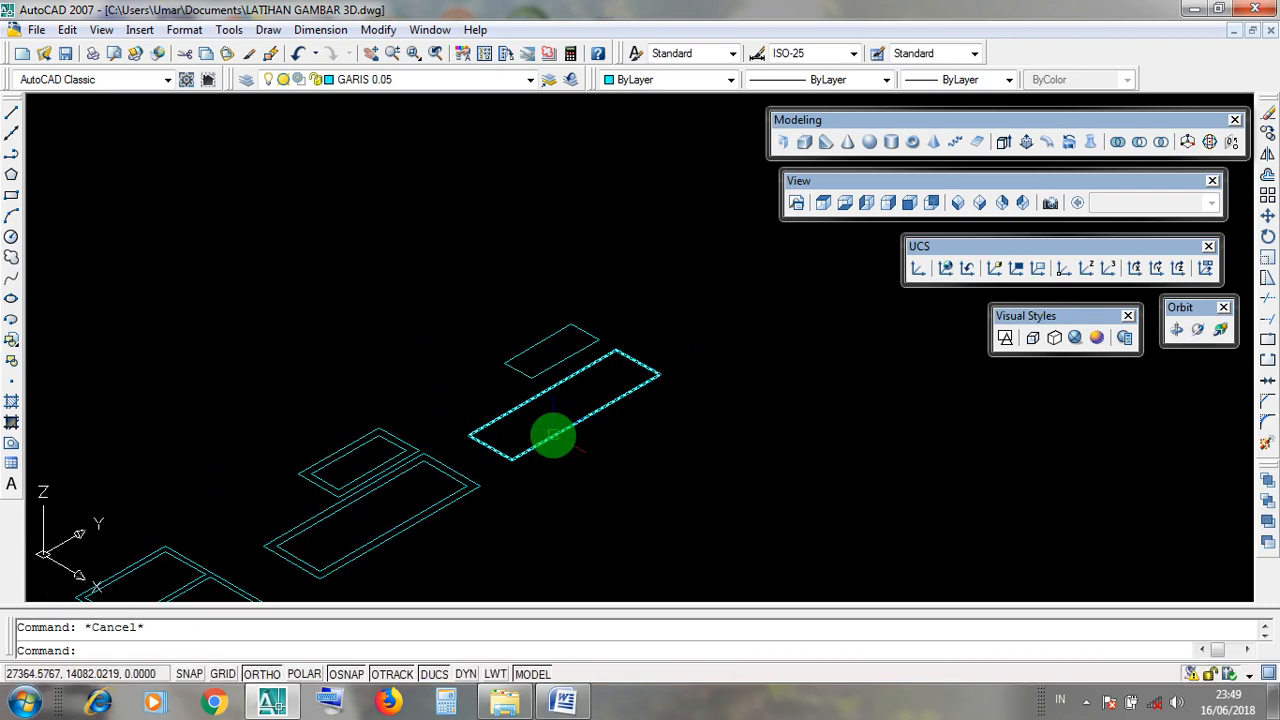
{"action": "key", "text": "Escape"}
{"action": "left_click", "coordinate": [552, 372]}
{"action": "scroll", "coordinate": [680, 405], "scroll_direction": "down", "scroll_amount": 3}
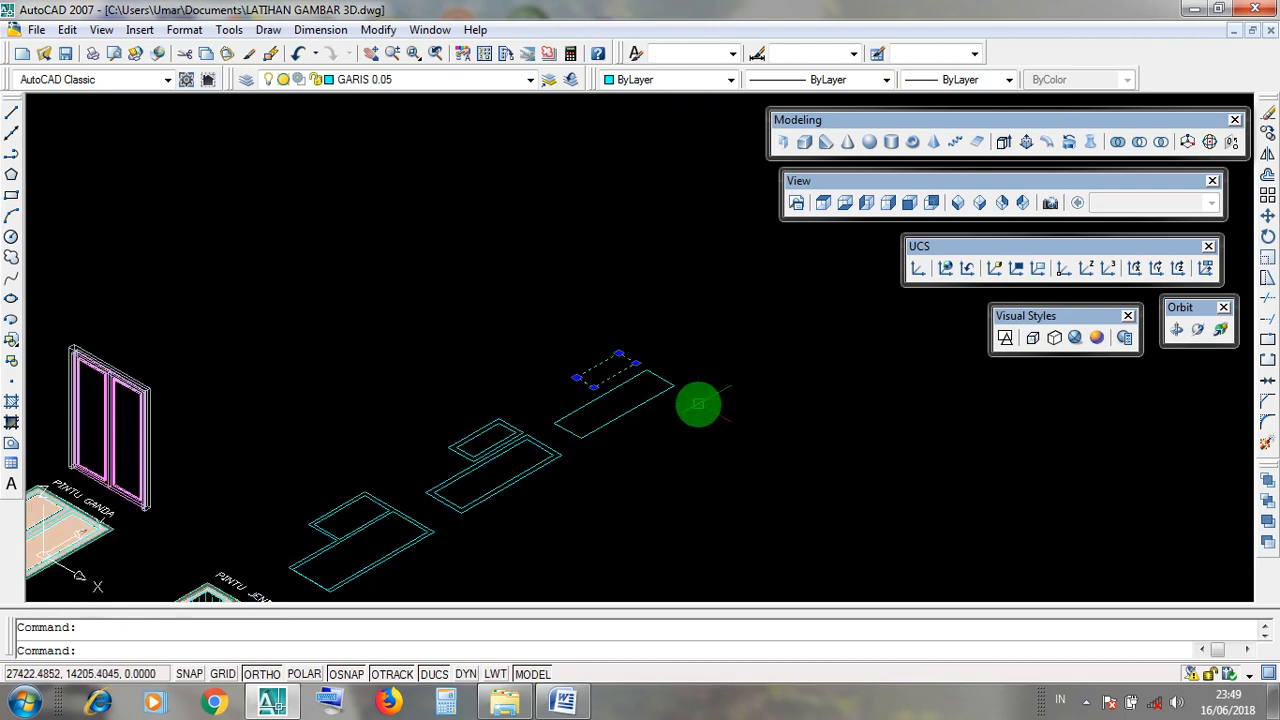
{"action": "scroll", "coordinate": [652, 460], "scroll_direction": "up", "scroll_amount": 2}
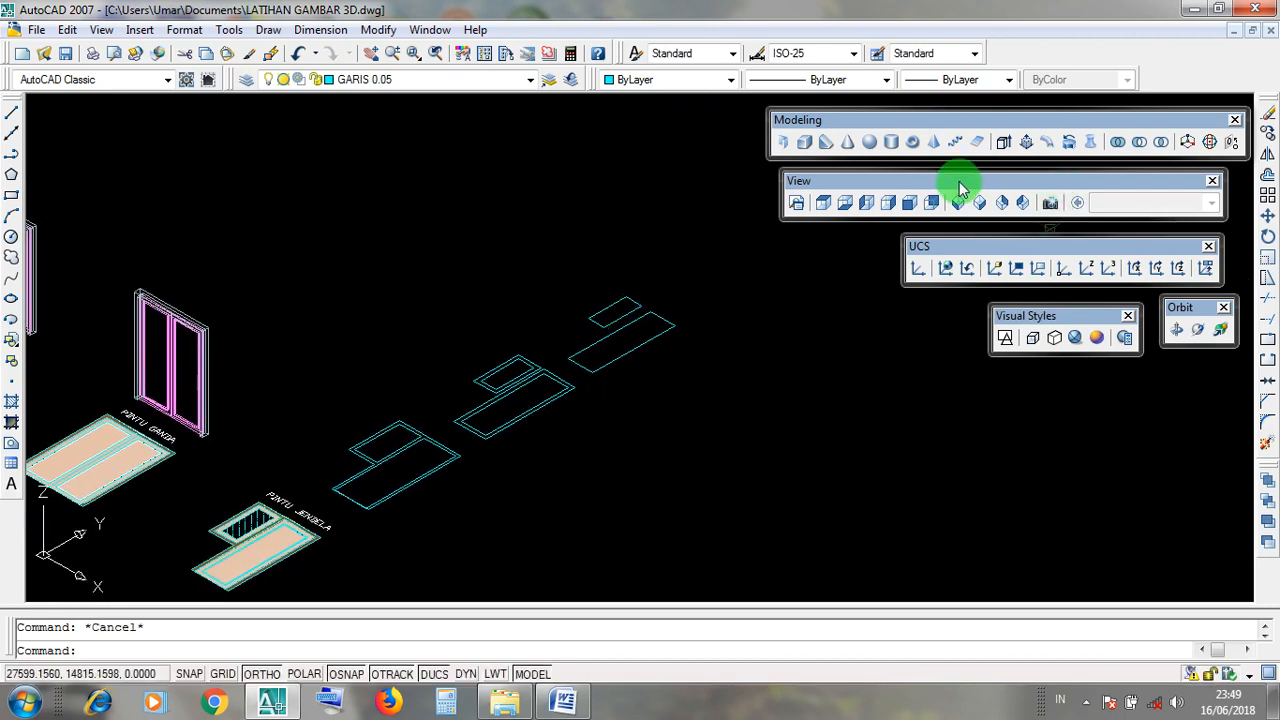
Switch to the drawing BELAJAR 3D 1.dwg and examine the finished door panel and window glass models.
{"action": "left_click", "coordinate": [1233, 30]}
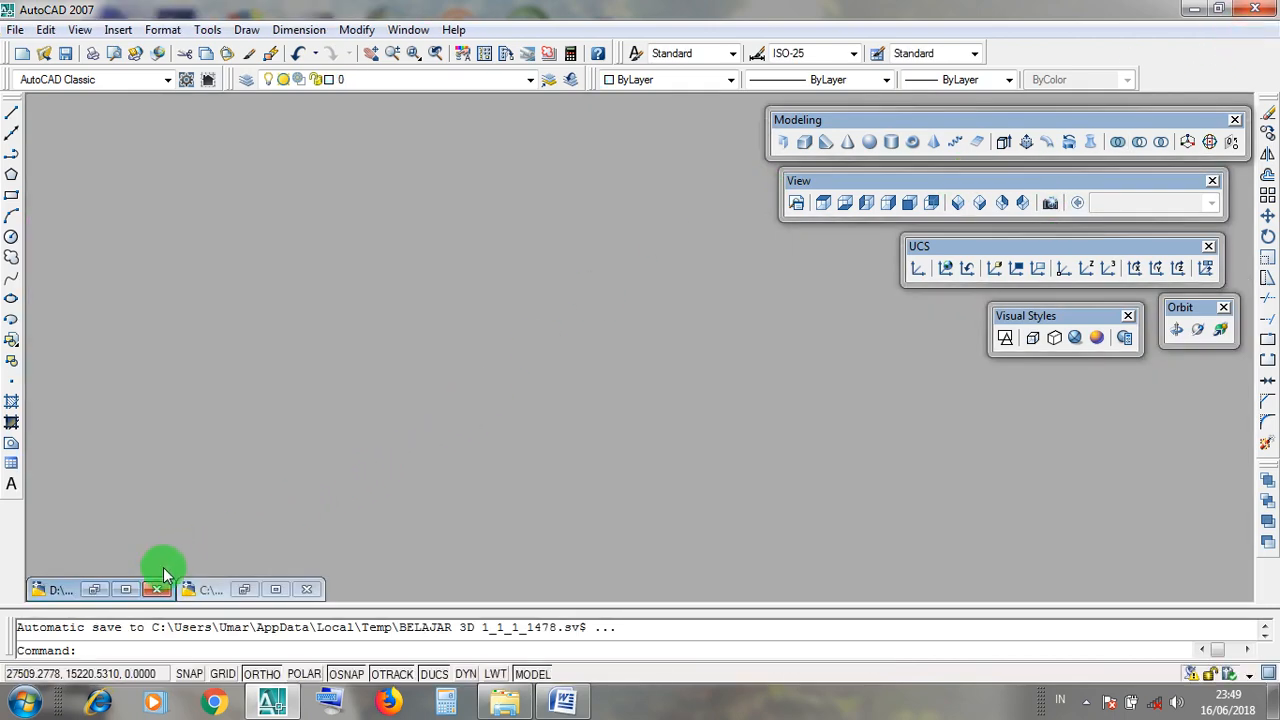
{"action": "left_click", "coordinate": [128, 589]}
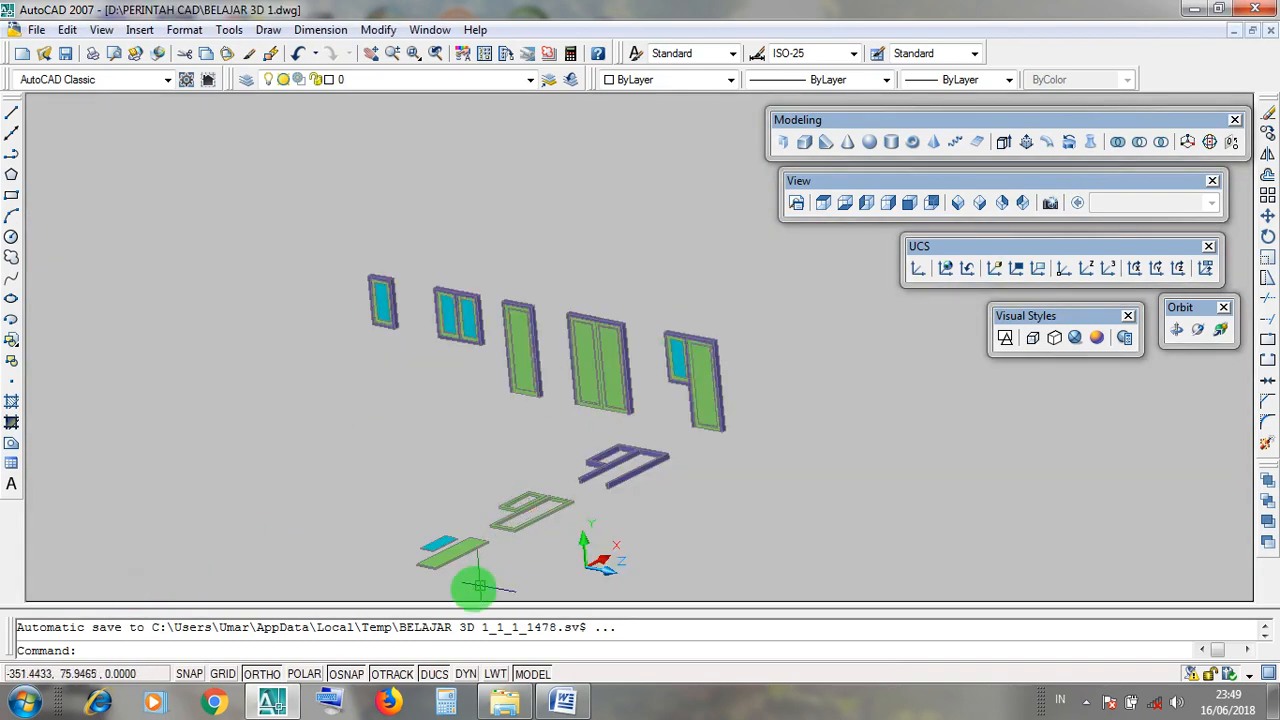
{"action": "scroll", "coordinate": [466, 580], "scroll_direction": "up", "scroll_amount": 6}
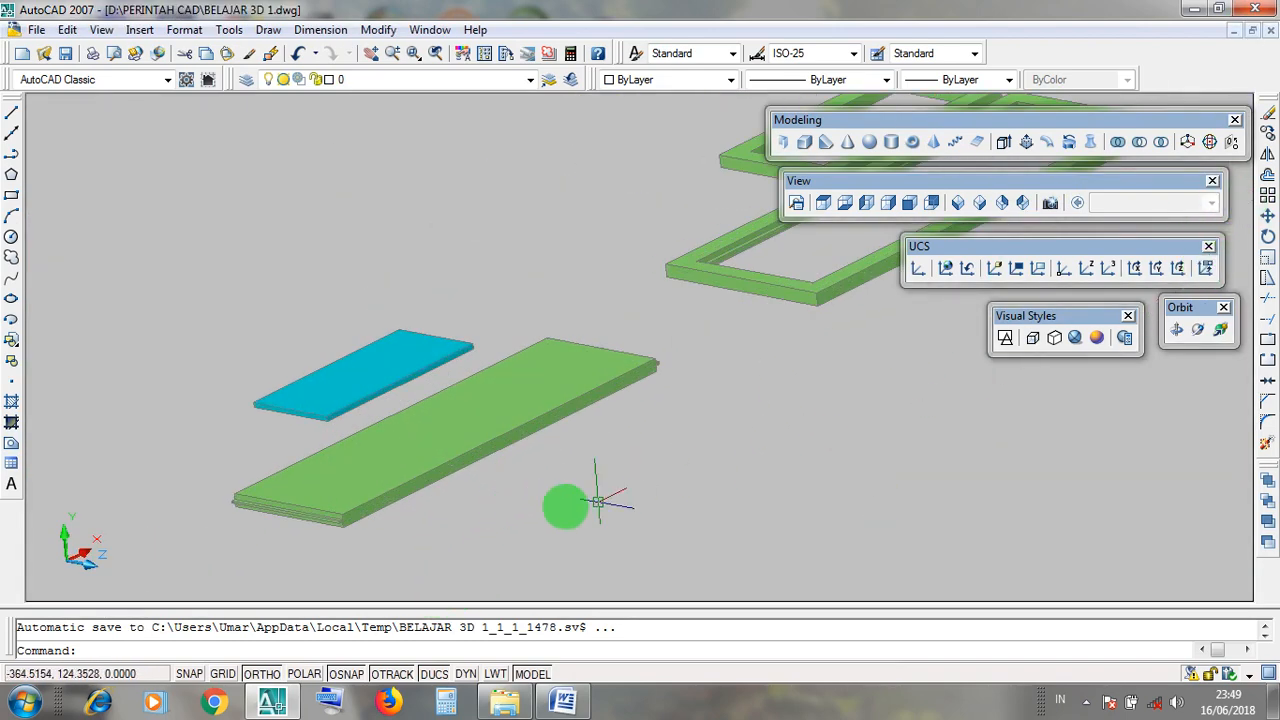
{"action": "scroll", "coordinate": [570, 515], "scroll_direction": "down", "scroll_amount": 5}
{"action": "scroll", "coordinate": [588, 504], "scroll_direction": "up", "scroll_amount": 6}
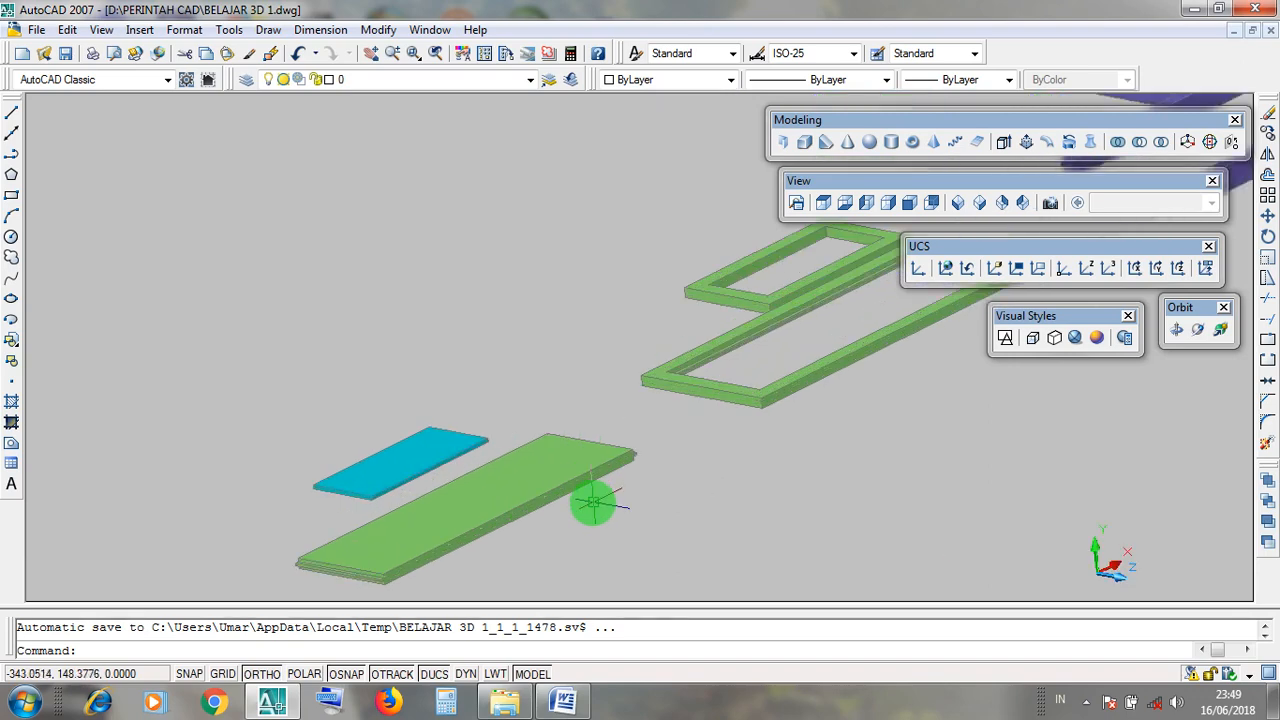
Orbit around the finished door panel and window glass models to examine their thickness and edges.
{"action": "left_click", "coordinate": [1199, 332]}
{"action": "left_click_drag", "start_coordinate": [717, 366], "coordinate": [591, 446]}
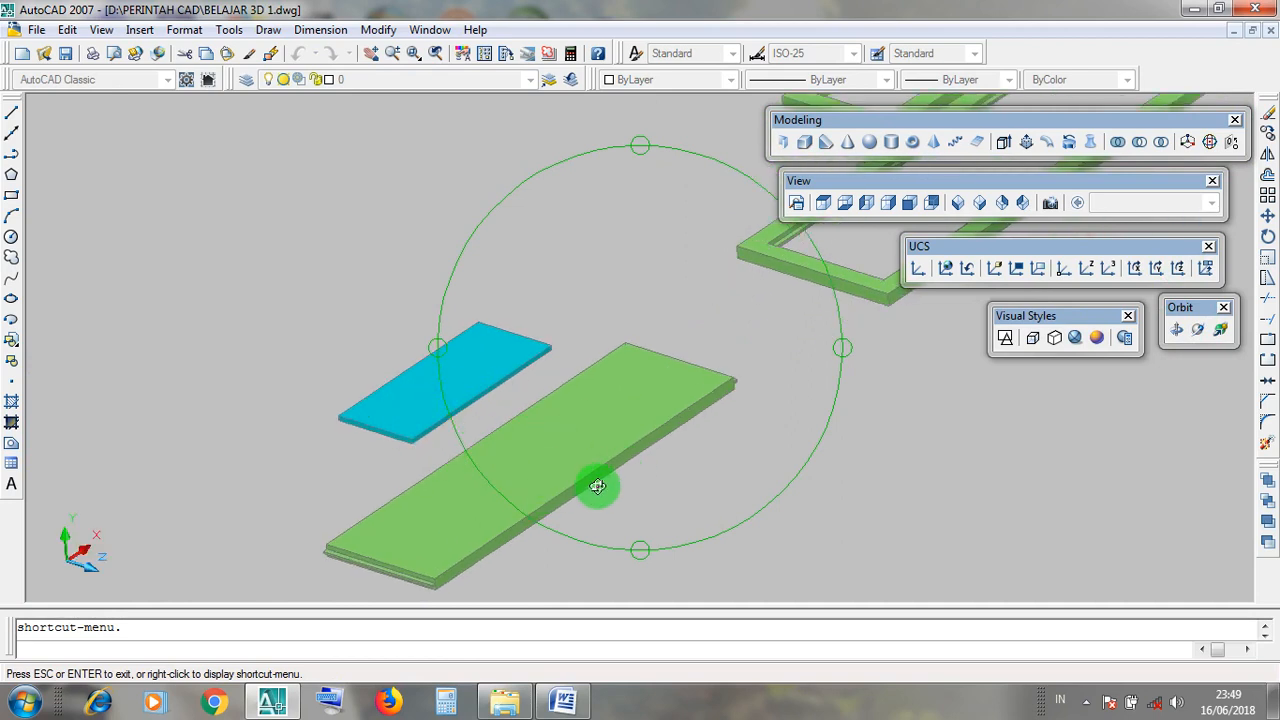
{"action": "scroll", "coordinate": [590, 485], "scroll_direction": "up", "scroll_amount": 5}
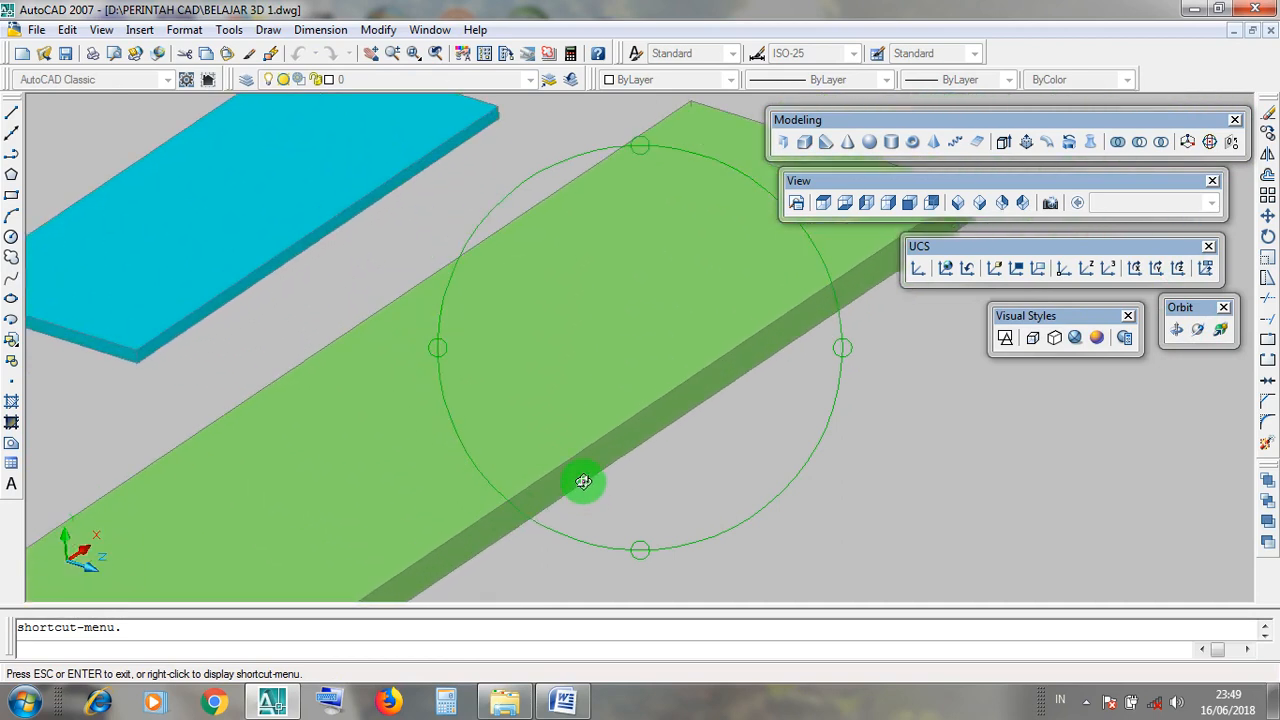
{"action": "mouse_move", "coordinate": [578, 485]}
{"action": "left_mouse_down"}
{"action": "mouse_move", "coordinate": [572, 449]}
{"action": "mouse_move", "coordinate": [579, 475]}
{"action": "left_mouse_up"}
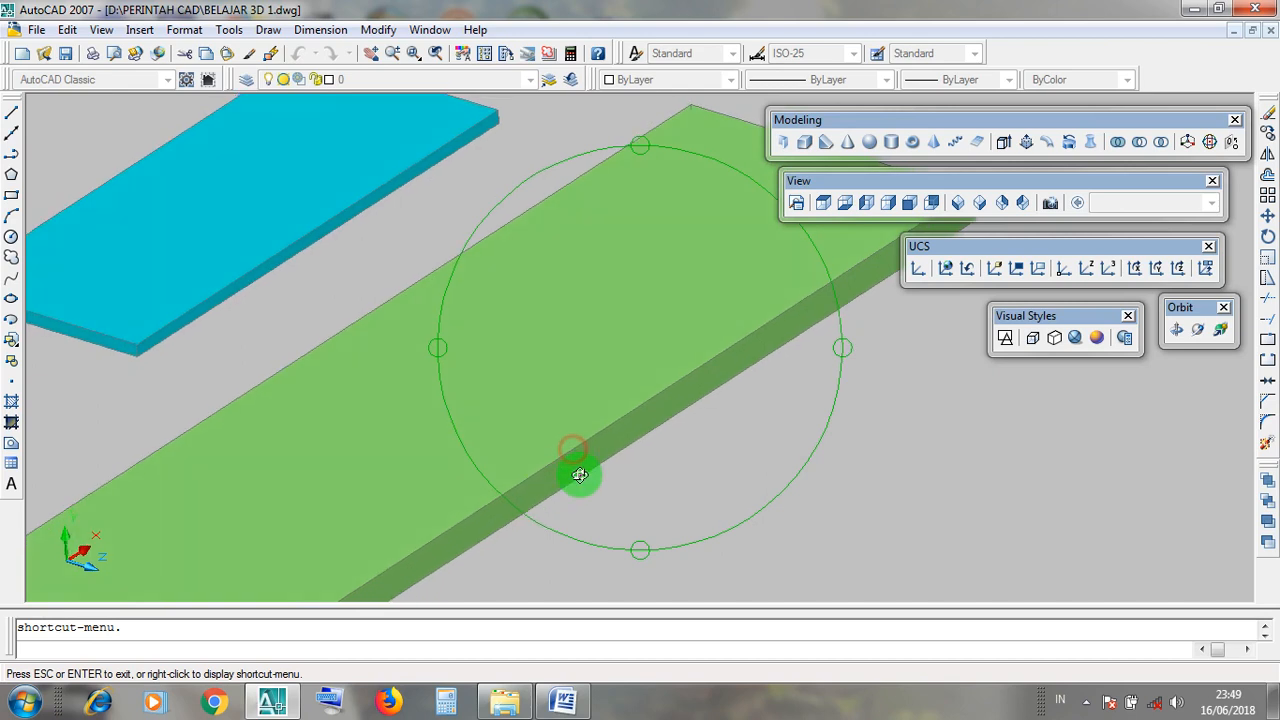
{"action": "scroll", "coordinate": [626, 514], "scroll_direction": "down", "scroll_amount": 6}
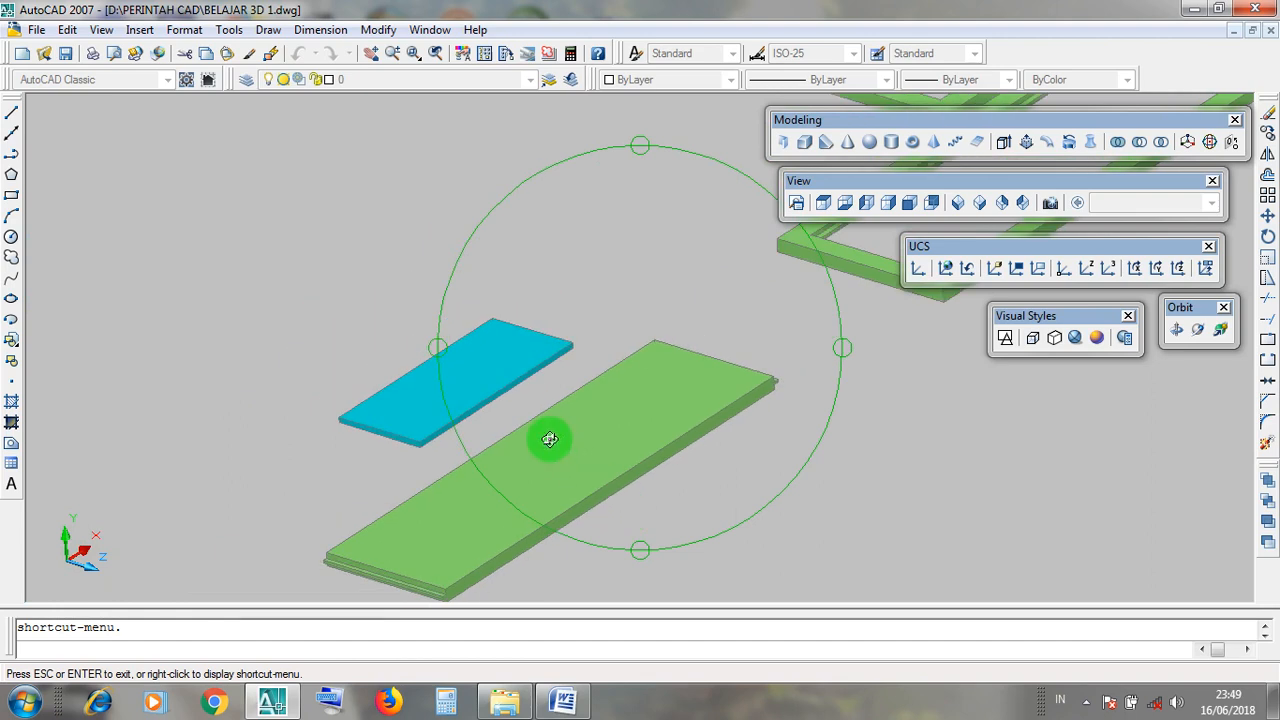
{"action": "left_click_drag", "start_coordinate": [496, 395], "coordinate": [474, 371]}
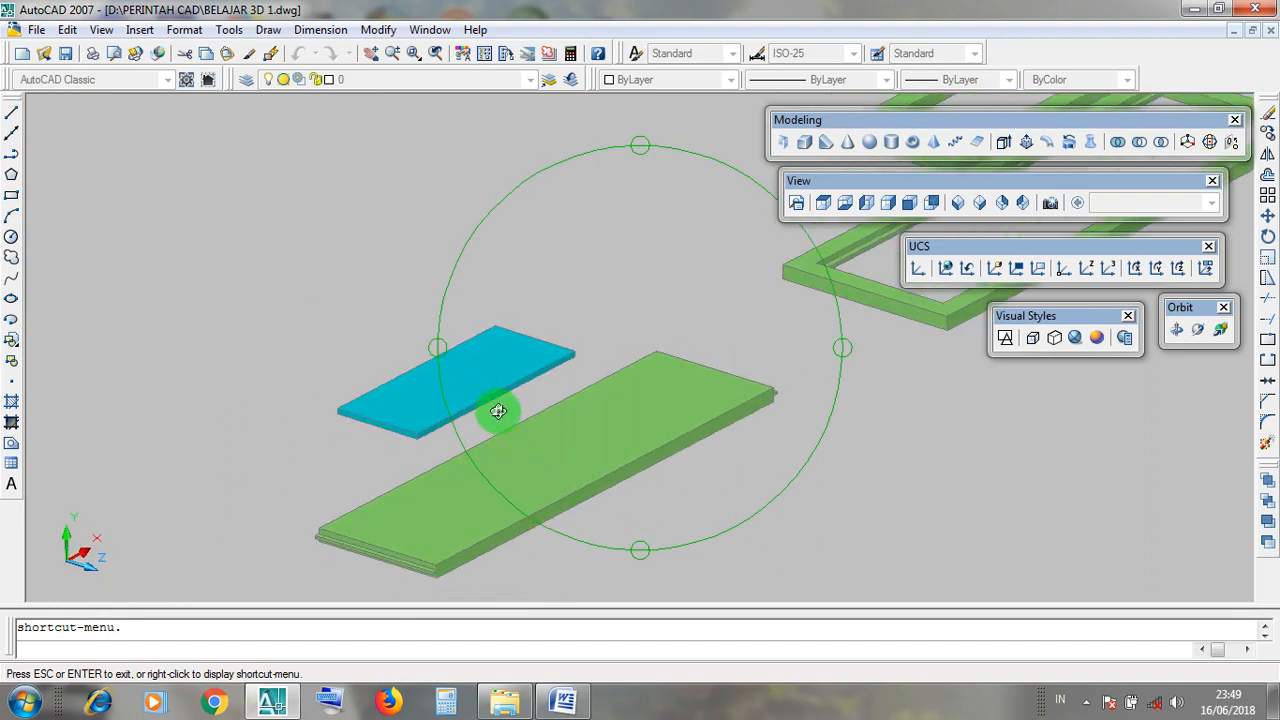
{"action": "key", "text": "Escape"}
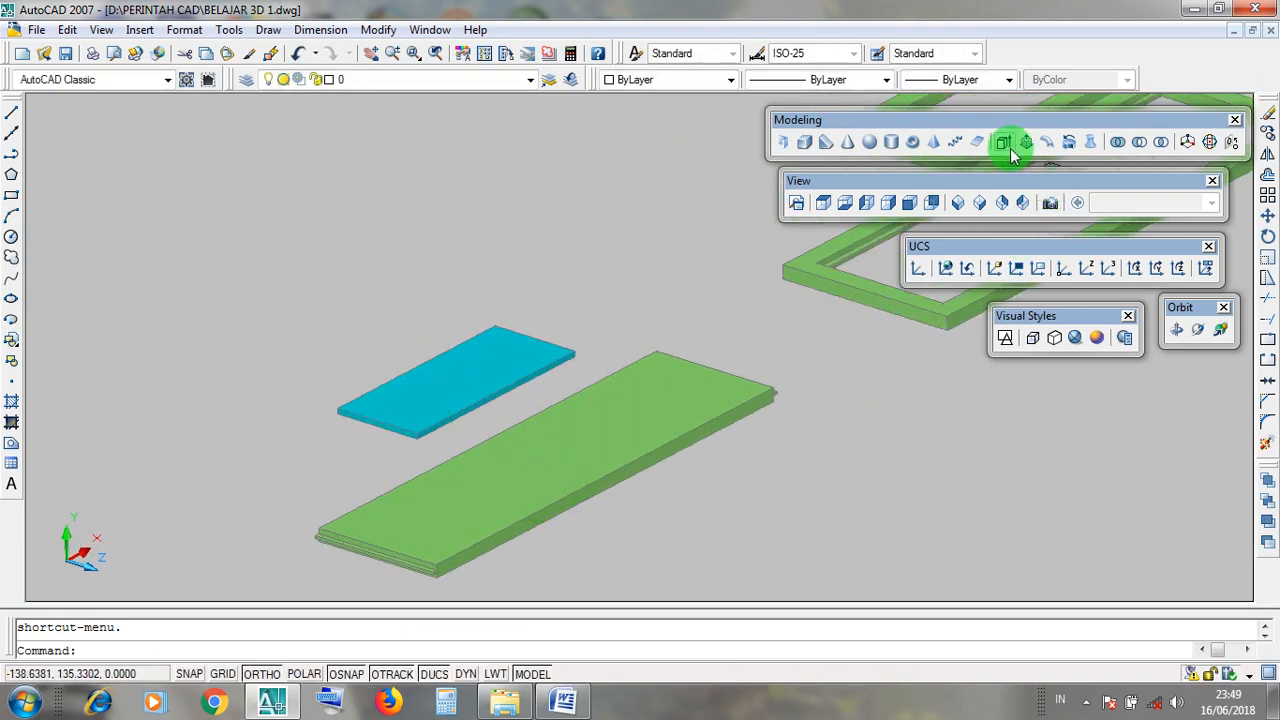
{"action": "left_click", "coordinate": [1003, 145]}
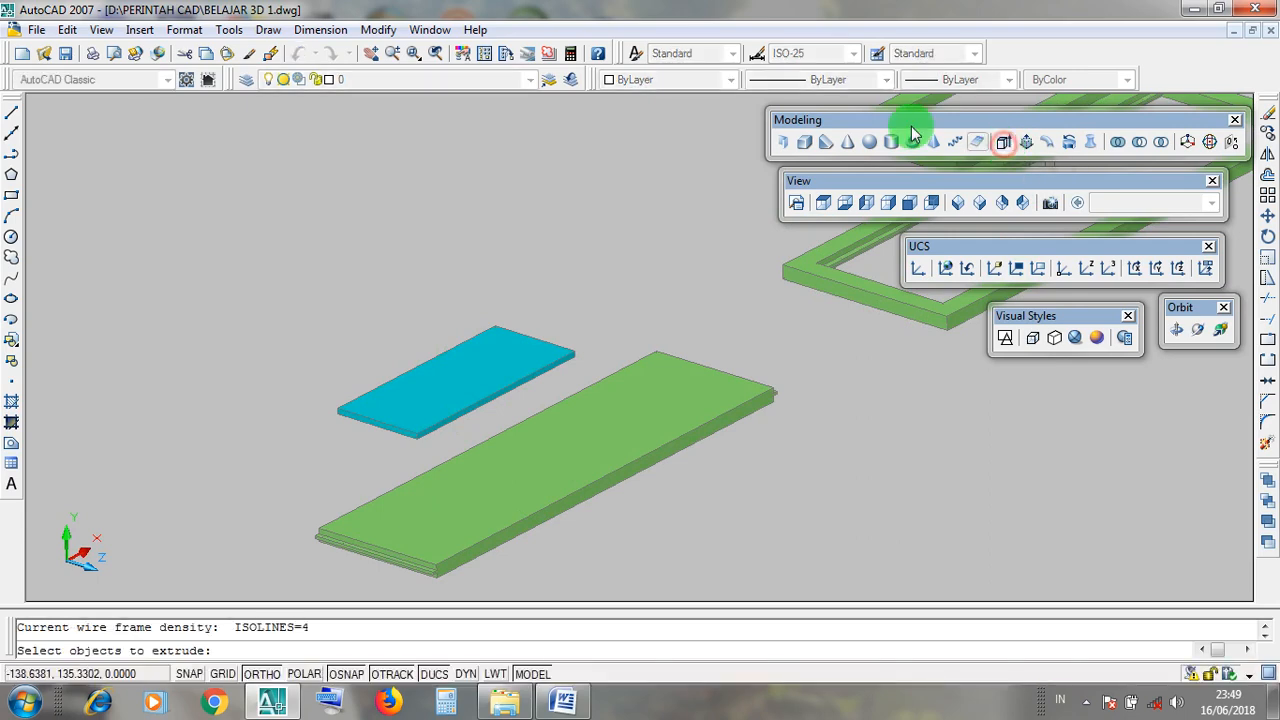
{"action": "left_click_drag", "start_coordinate": [808, 120], "coordinate": [980, 135]}
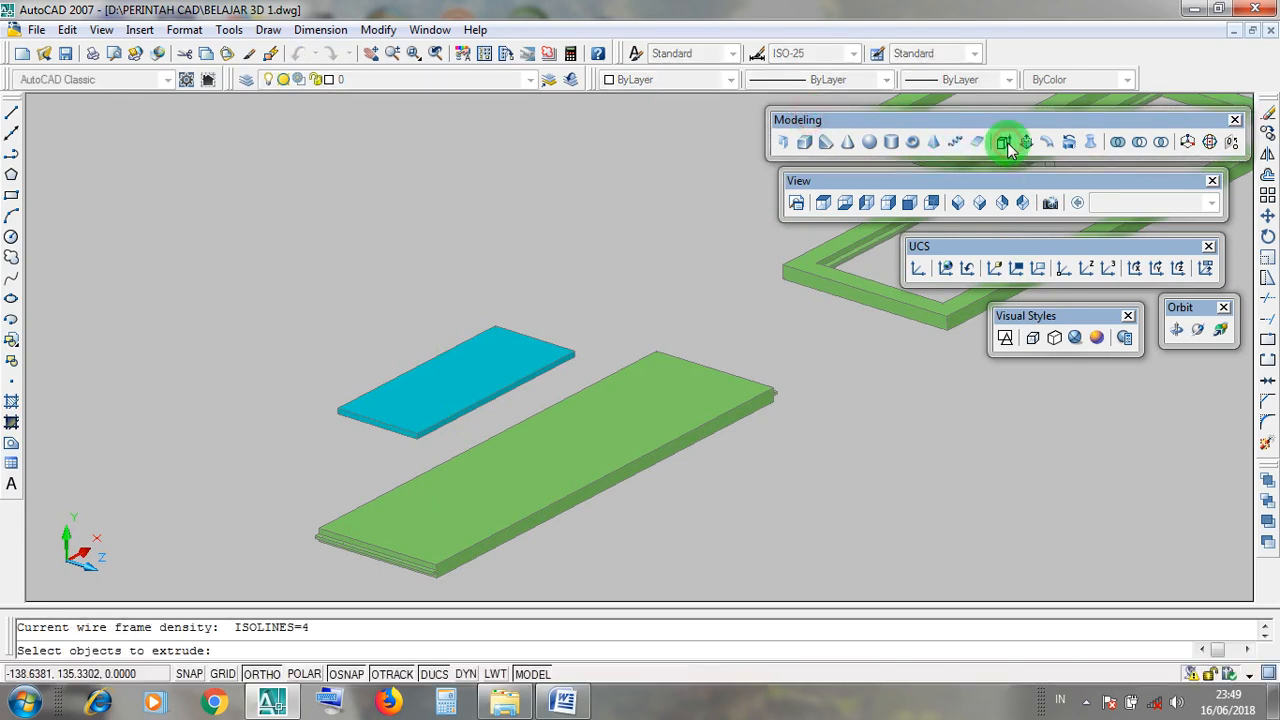
{"action": "key", "text": "Escape"}
Switch to the drawing LATIHAN GAMBAR 3D.dwg and select the copied door panel and window panel outlines individually to examine them.
{"action": "left_click", "coordinate": [1234, 29]}
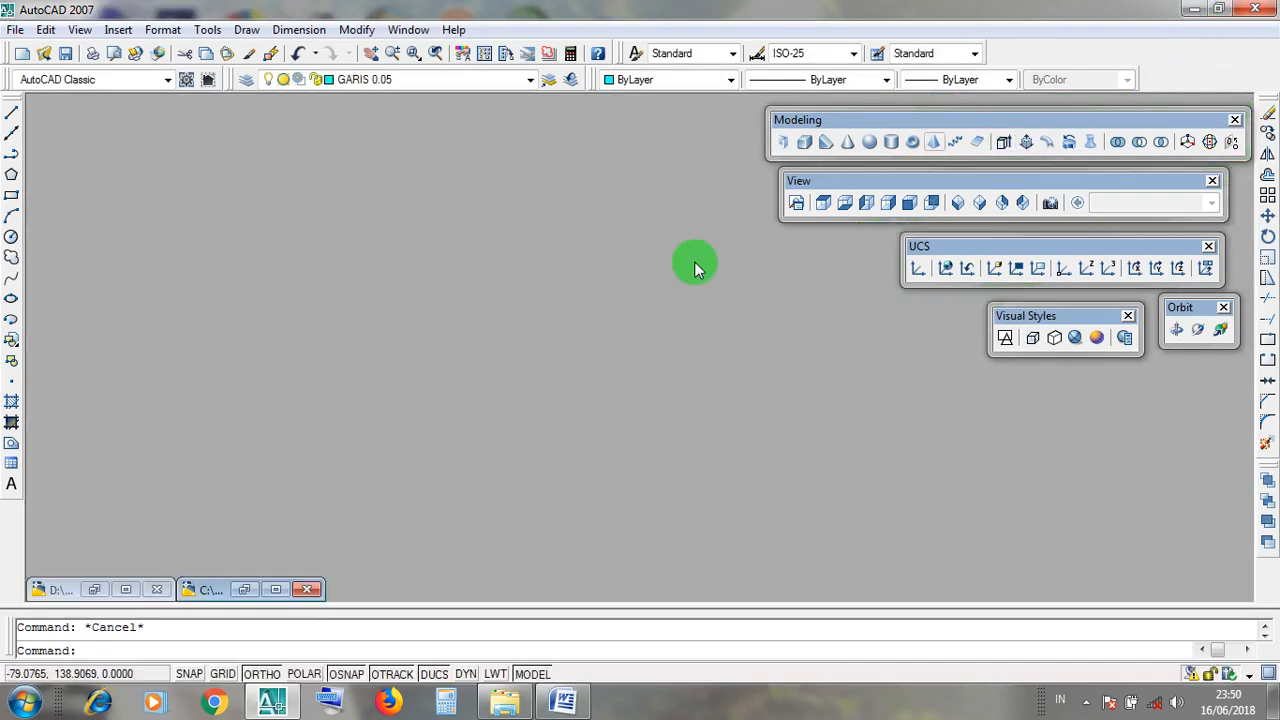
{"action": "left_click", "coordinate": [275, 589]}
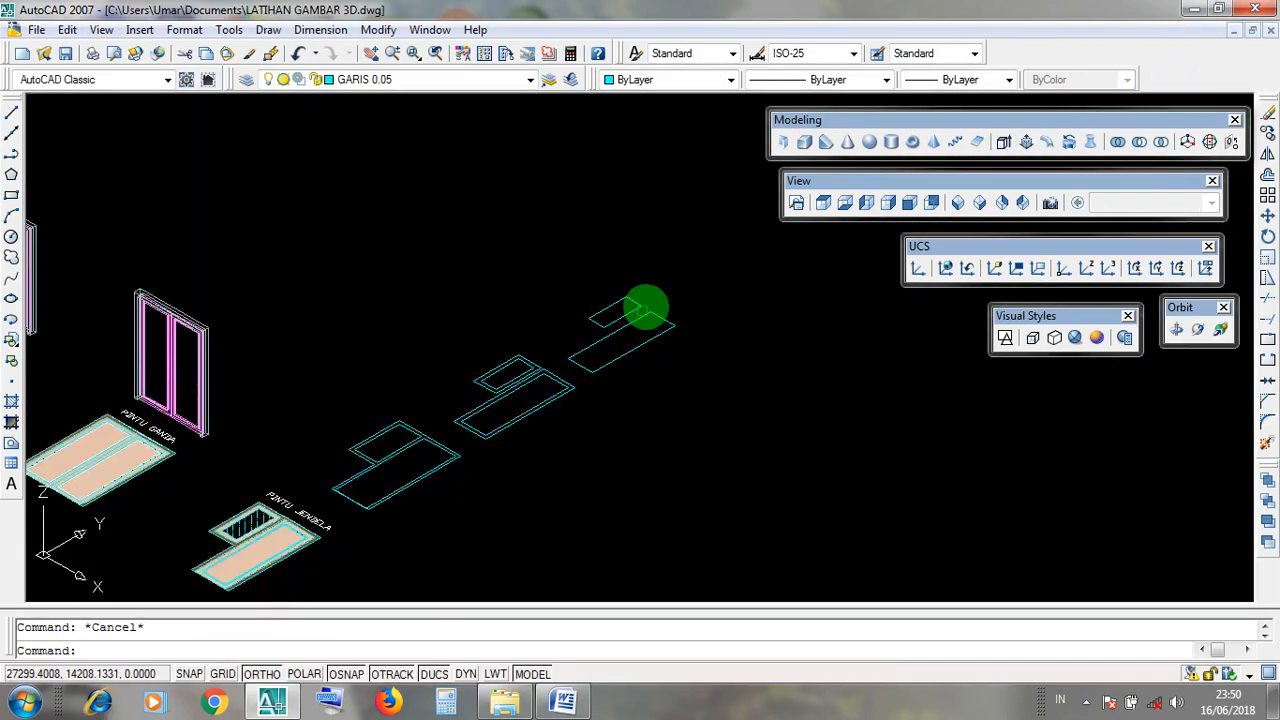
{"action": "scroll", "coordinate": [645, 308], "scroll_direction": "up", "scroll_amount": 4}
{"action": "left_click", "coordinate": [664, 329]}
{"action": "key", "text": "Escape"}
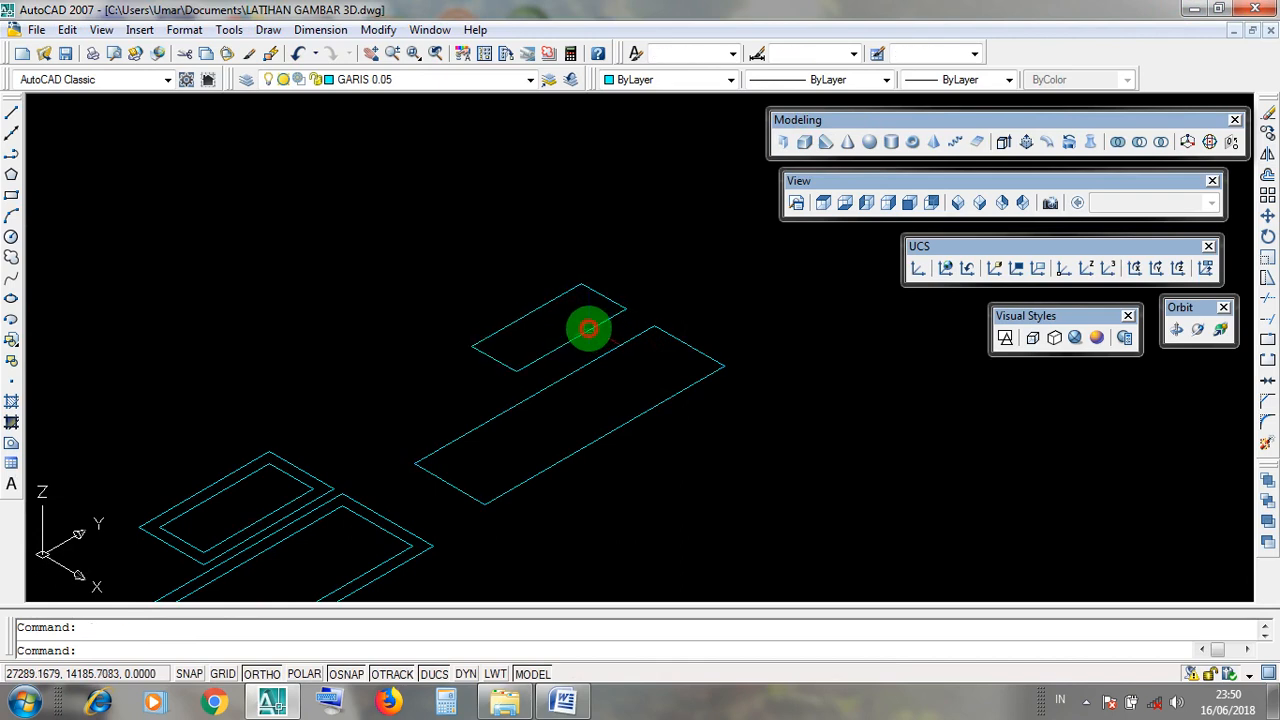
{"action": "left_click", "coordinate": [588, 330]}
{"action": "key", "text": "Escape"}
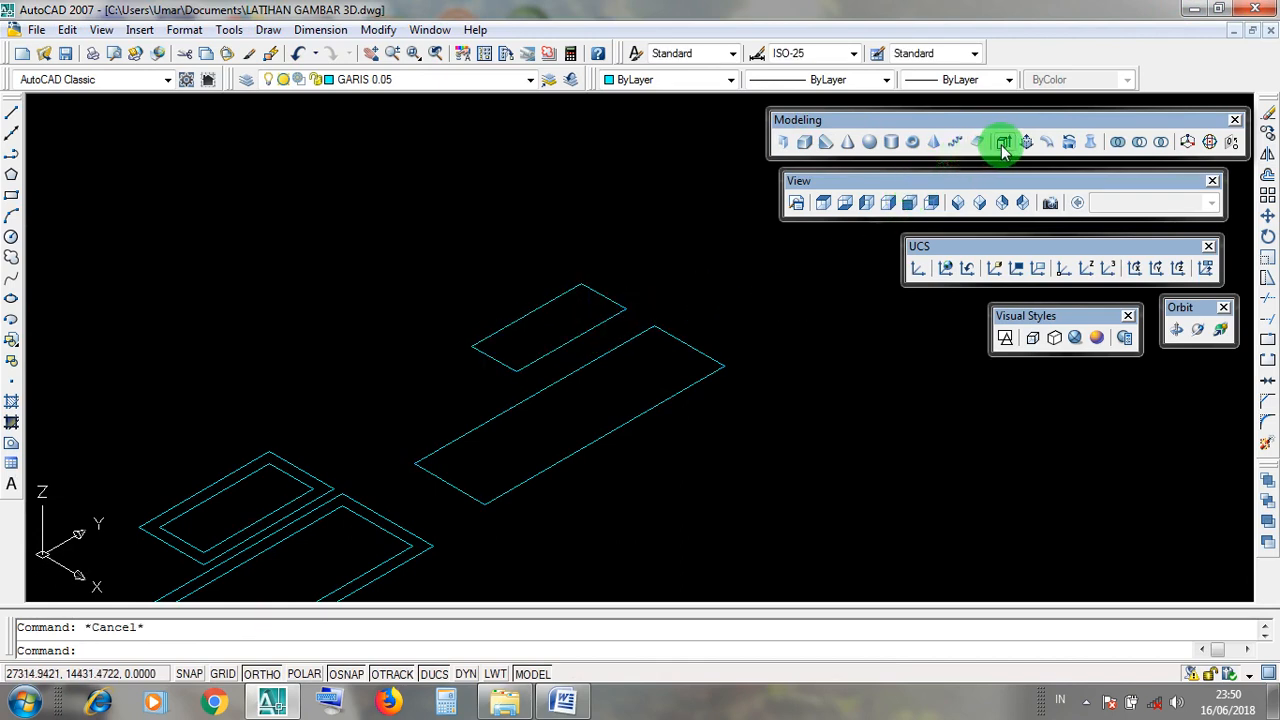
{"action": "left_click", "coordinate": [1003, 145]}
{"action": "key", "text": "Escape"}
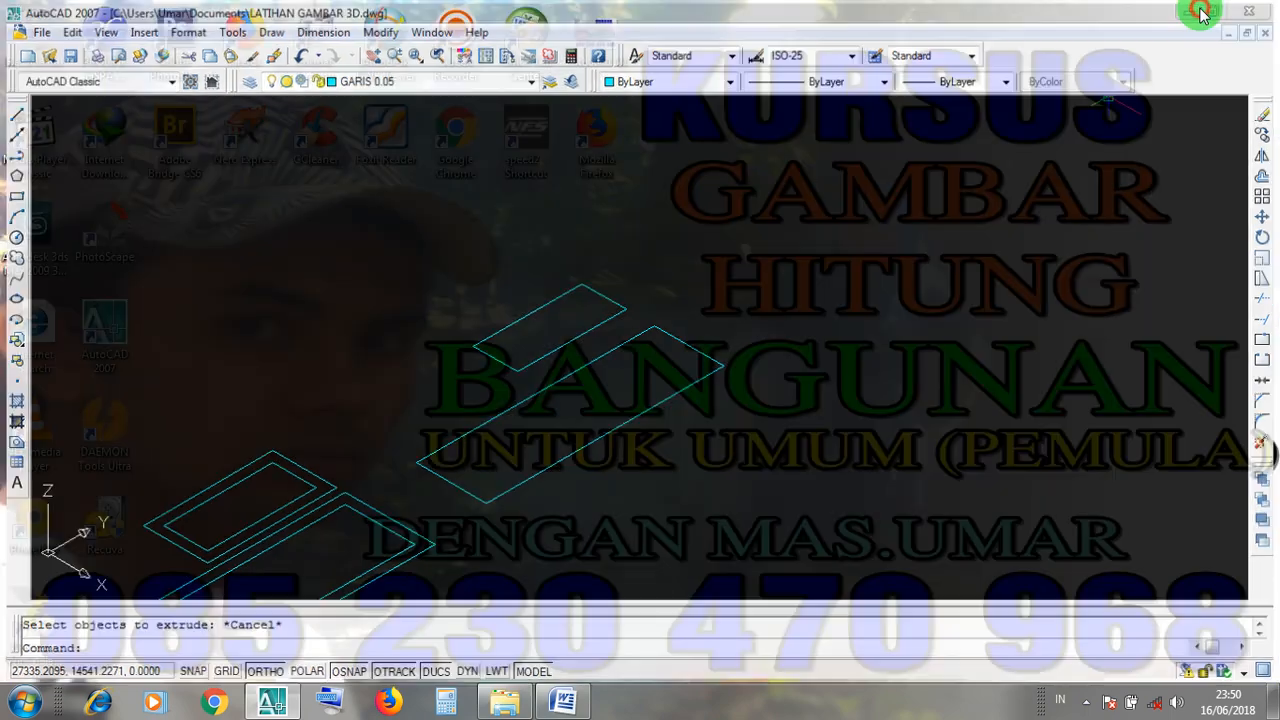
Switch to the EXTRUDE document in Microsoft Word and set the height value in instruction 5 to 2.
{"action": "left_click", "coordinate": [1193, 8]}
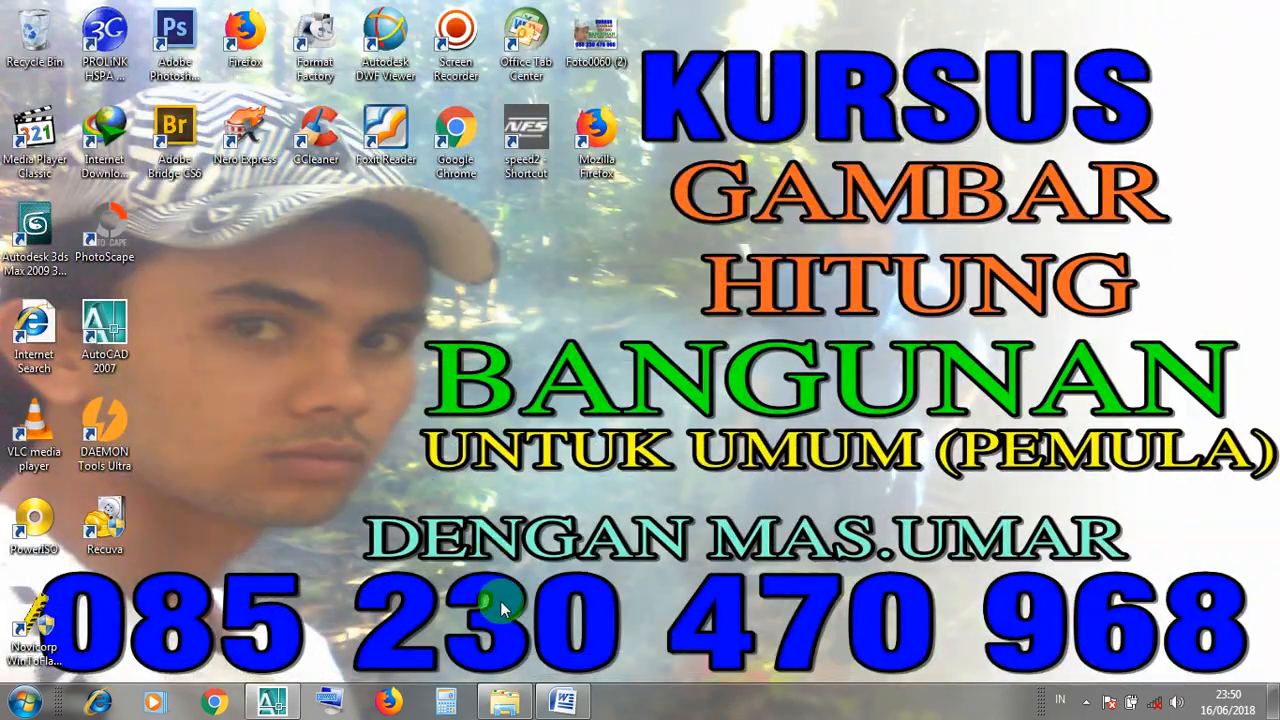
{"action": "left_click", "coordinate": [568, 706]}
{"action": "left_click", "coordinate": [336, 147]}
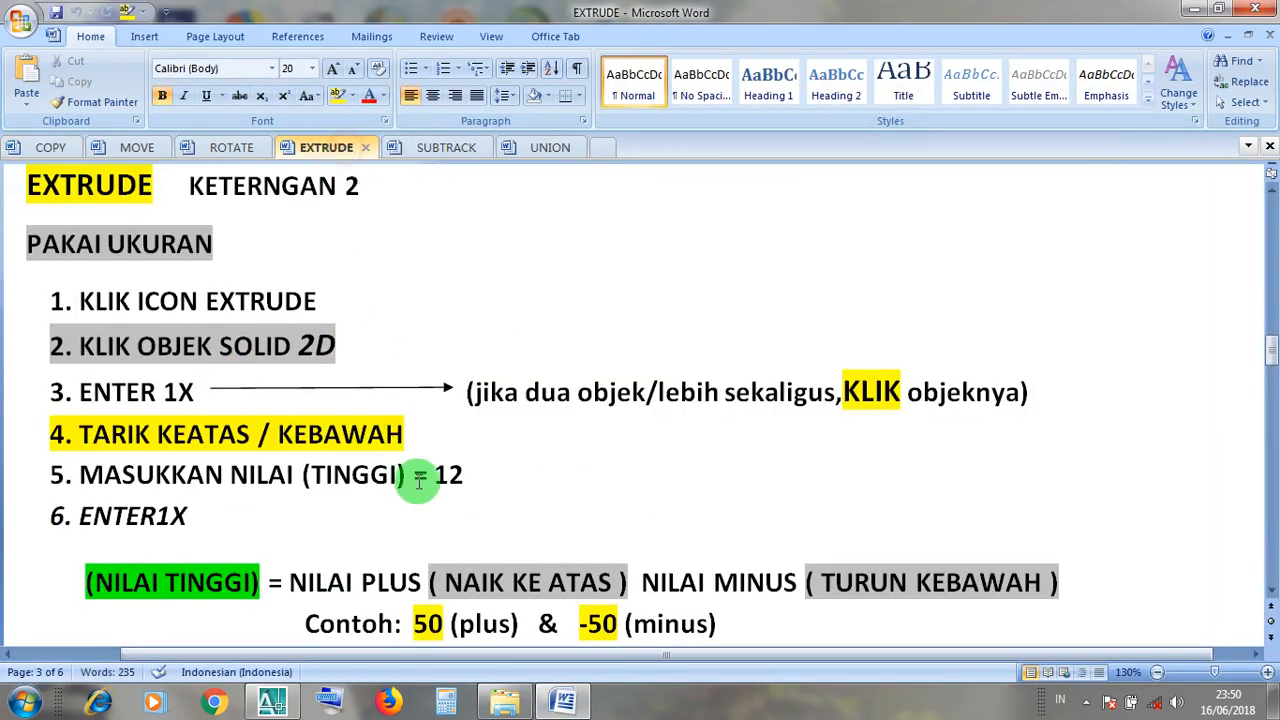
{"action": "double_click", "coordinate": [449, 477]}
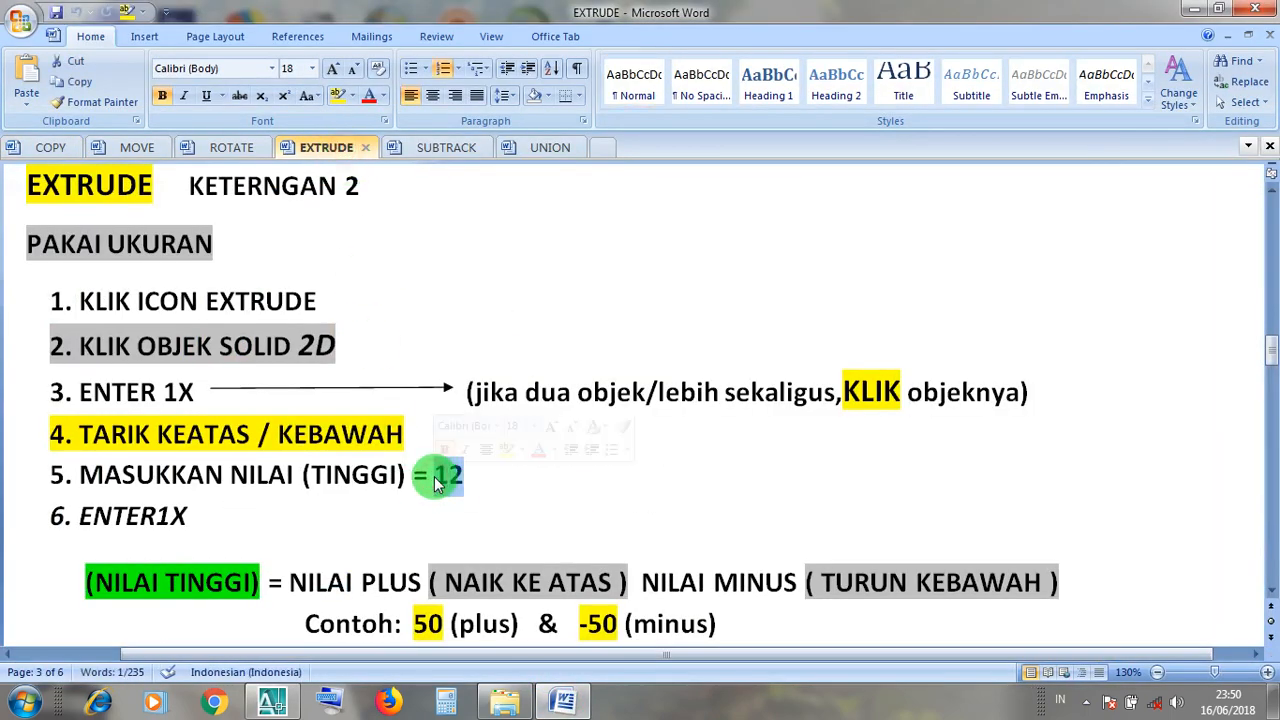
{"action": "type", "text": "2"}
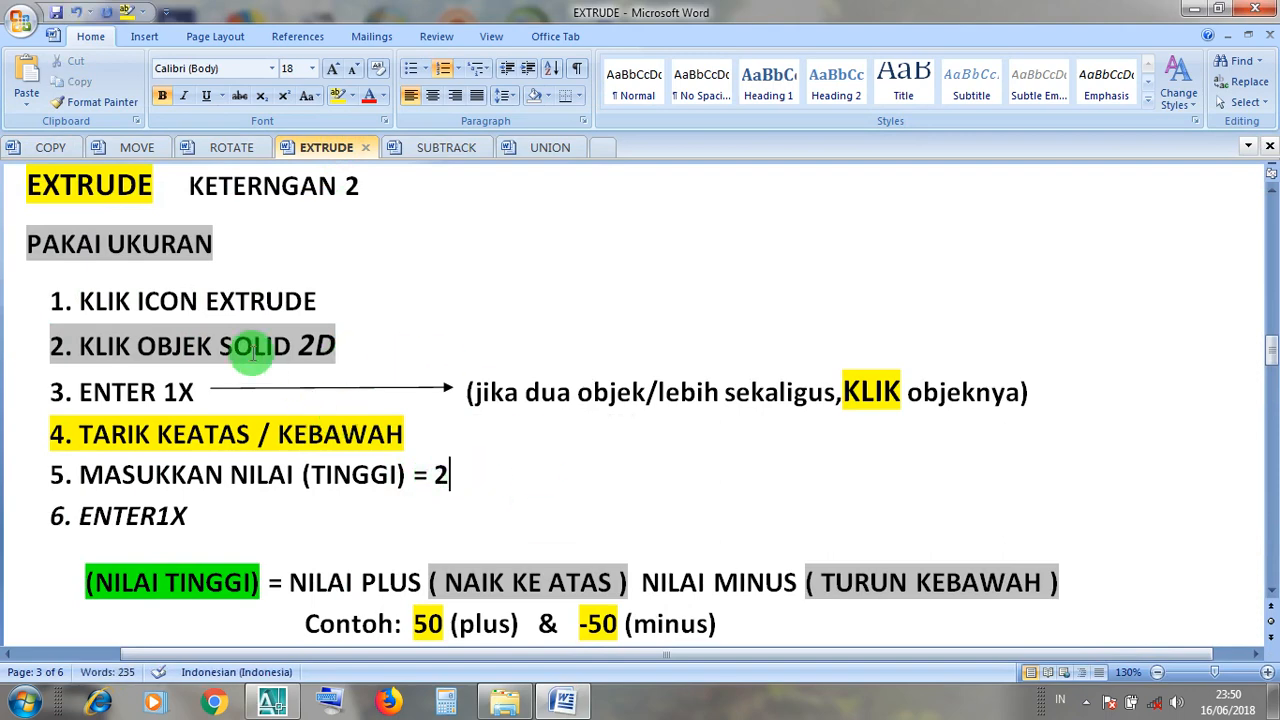
Examine the six Extrude instructions under PAKAI UKURAN, from starting the command to confirming the height.
{"action": "left_click_drag", "start_coordinate": [357, 297], "coordinate": [63, 314]}
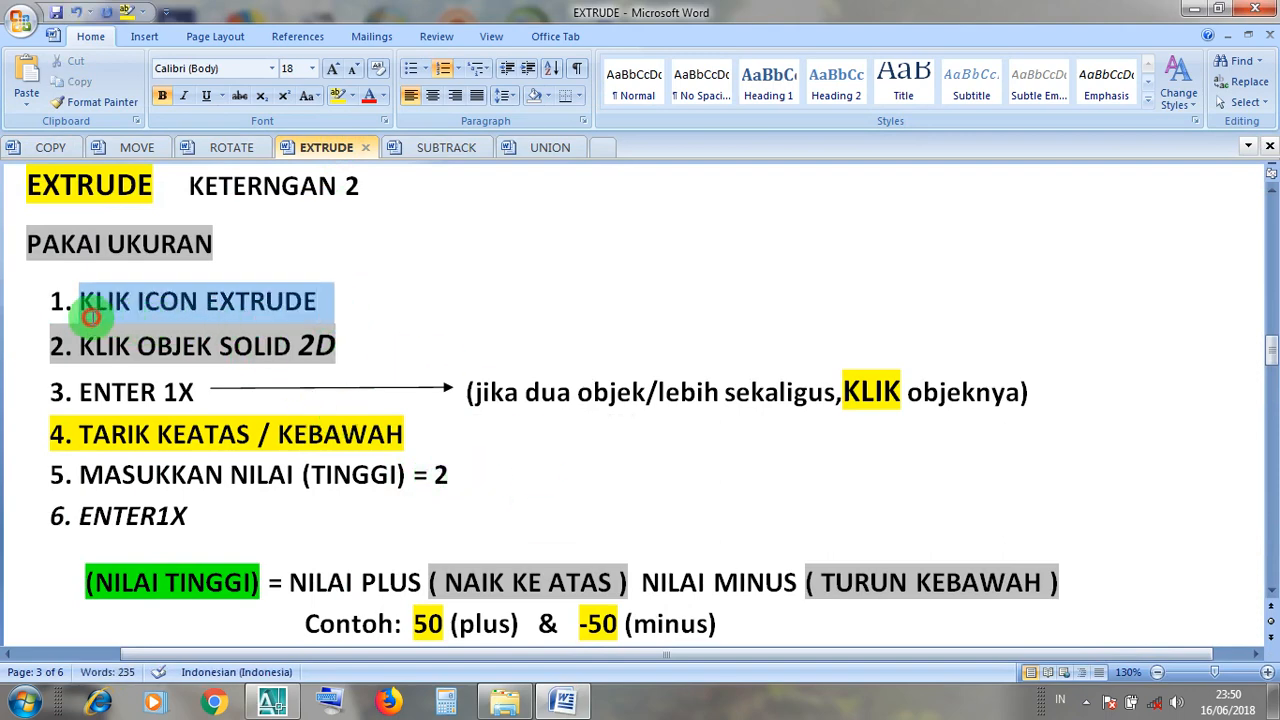
{"action": "left_click", "coordinate": [240, 238]}
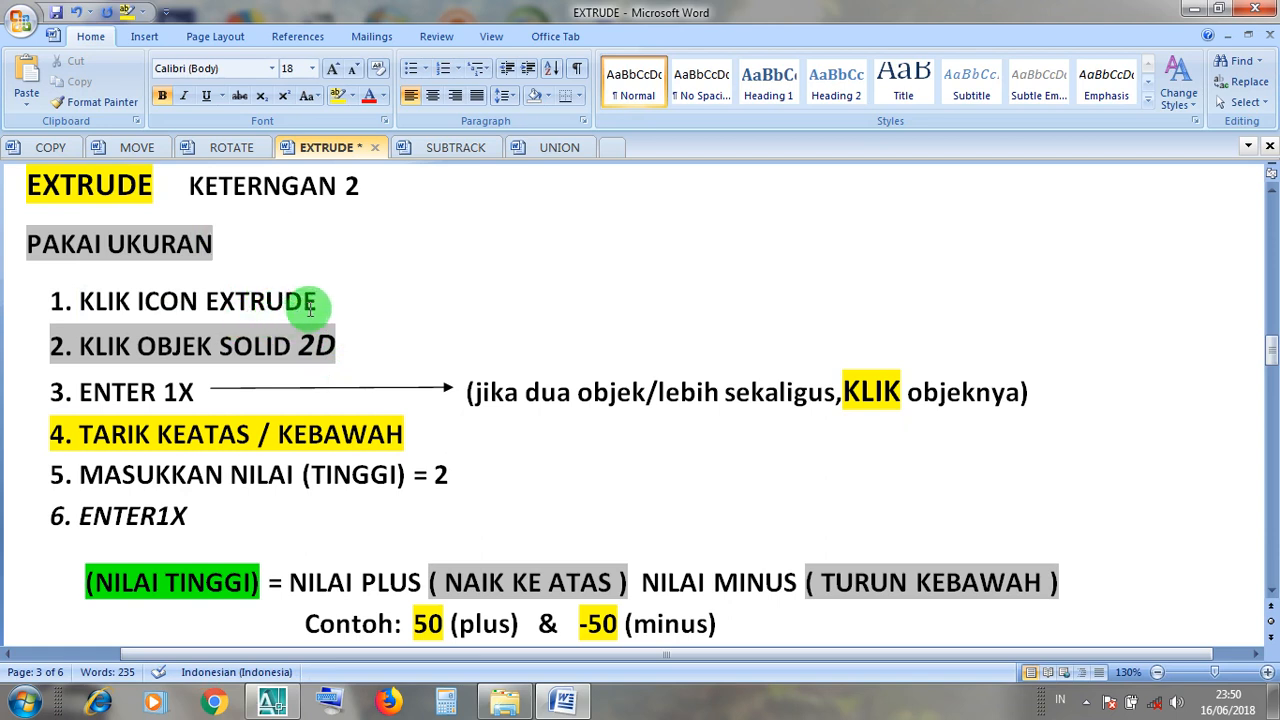
{"action": "left_click_drag", "start_coordinate": [320, 298], "coordinate": [80, 302]}
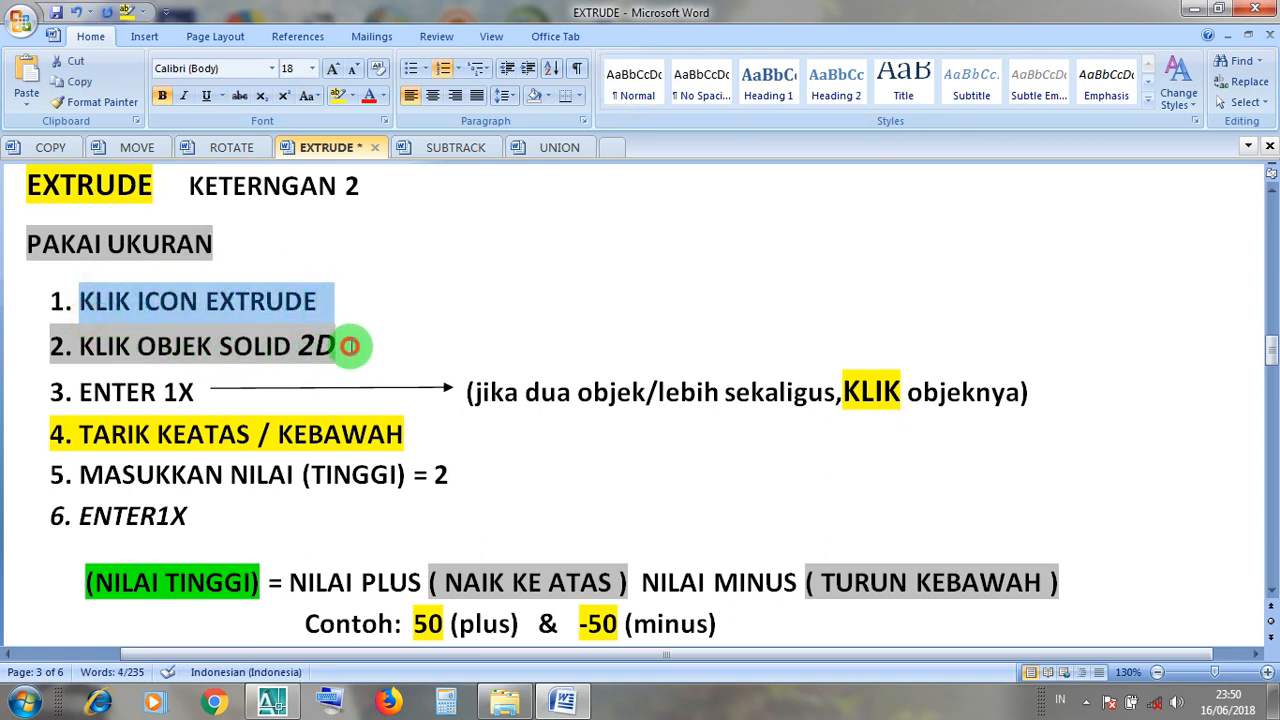
{"action": "left_click_drag", "start_coordinate": [349, 345], "coordinate": [105, 352]}
{"action": "left_click", "coordinate": [199, 352]}
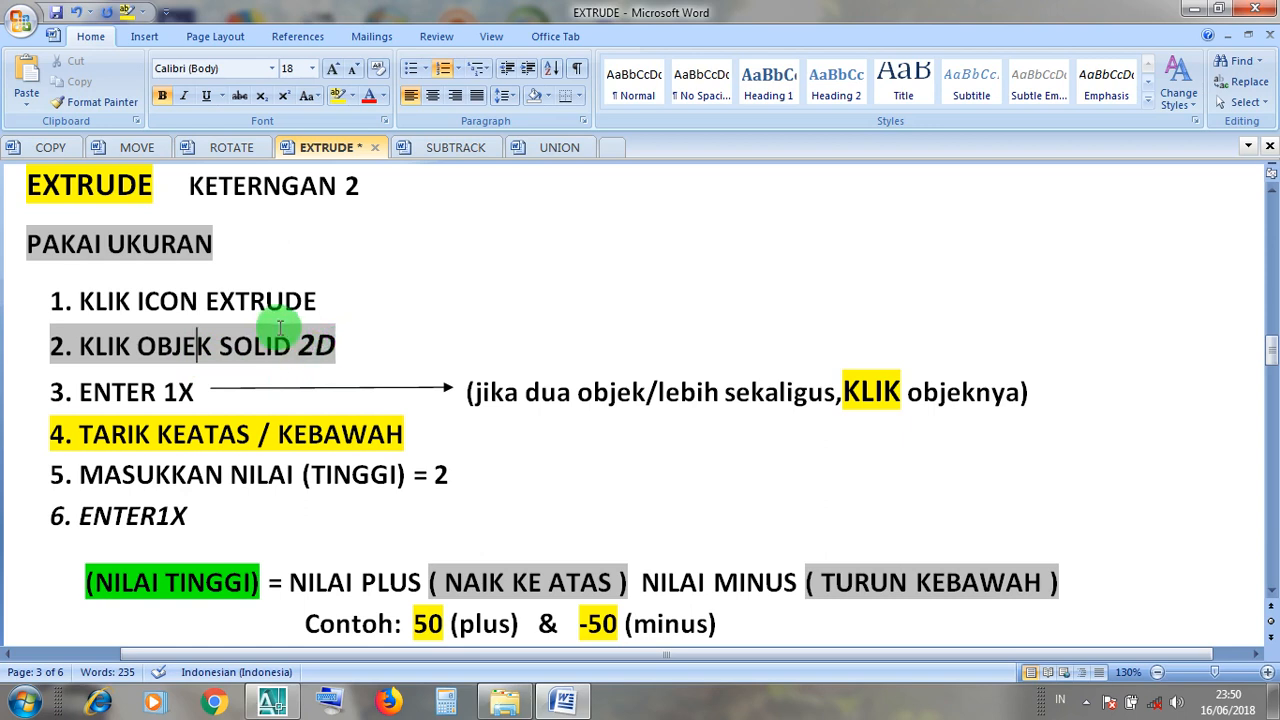
{"action": "left_click_drag", "start_coordinate": [200, 391], "coordinate": [113, 397]}
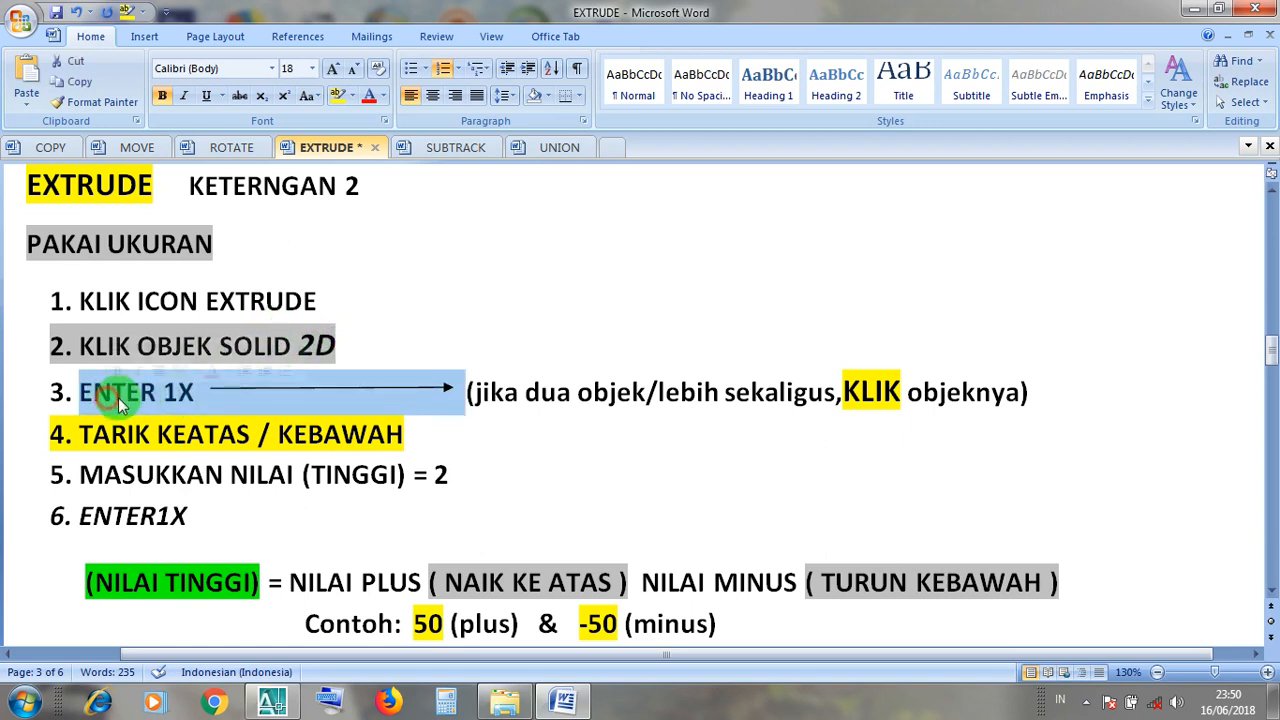
{"action": "left_click", "coordinate": [137, 392]}
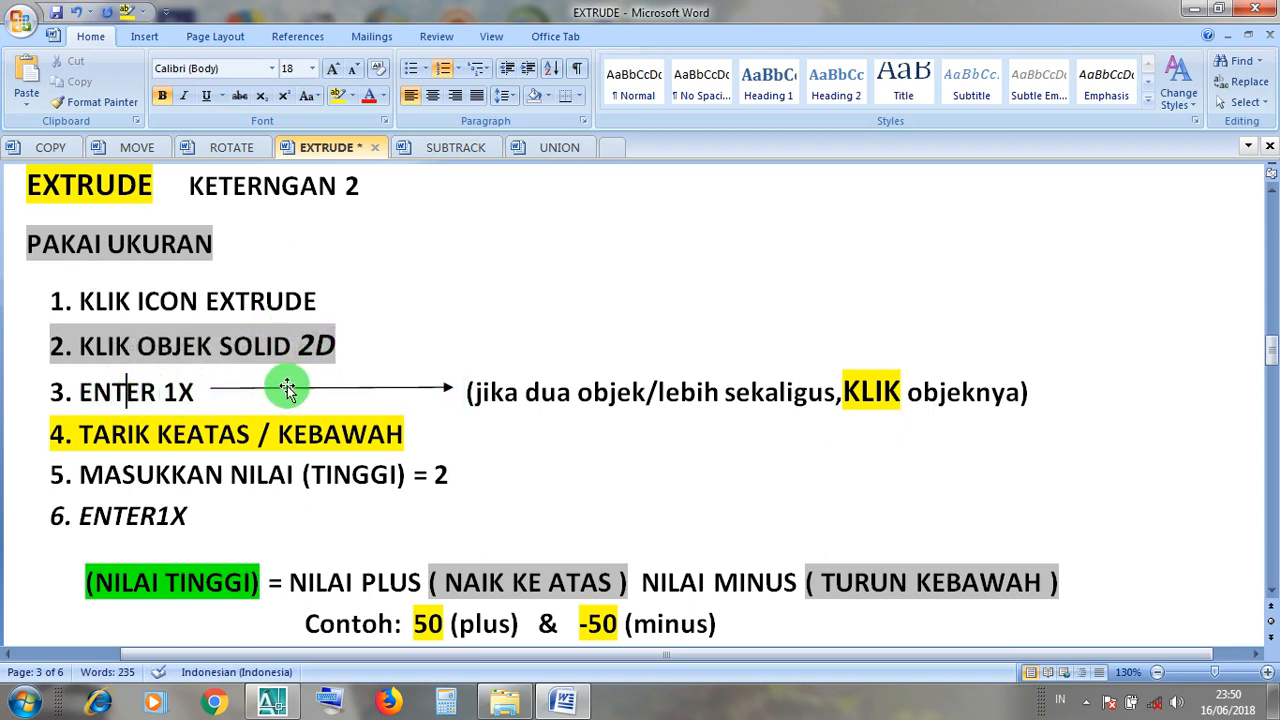
{"action": "left_click", "coordinate": [177, 392]}
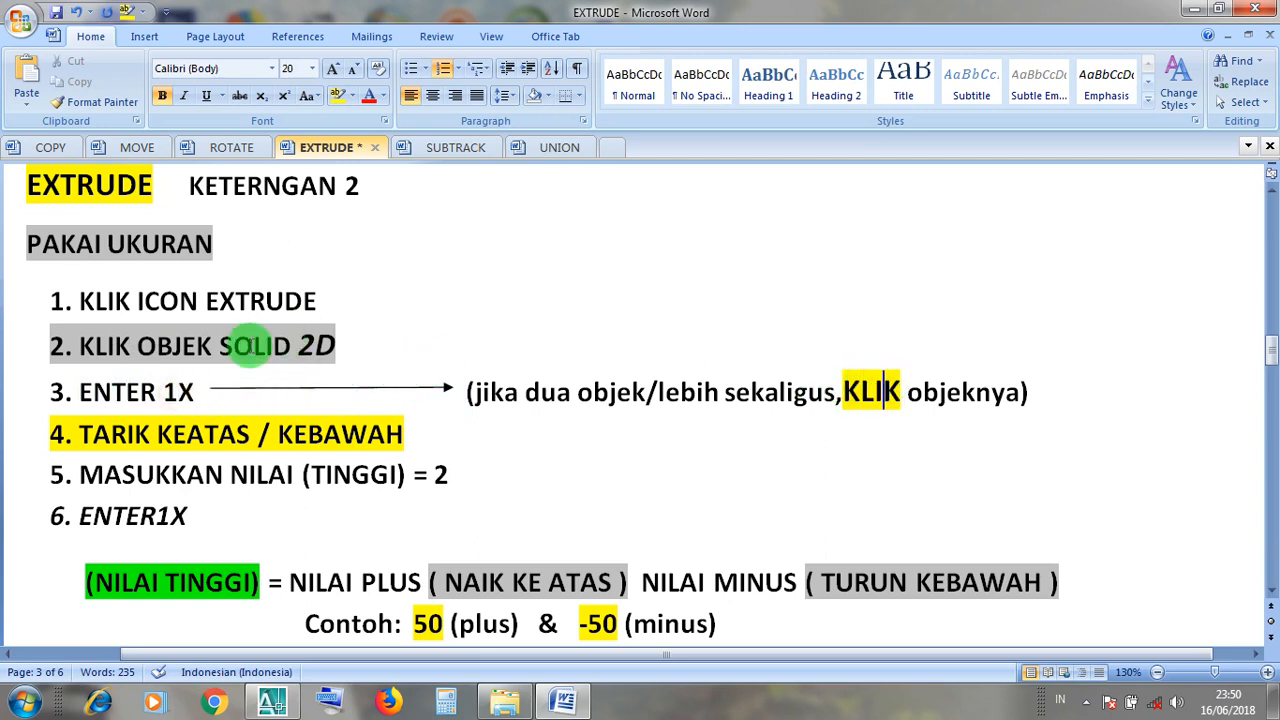
{"action": "left_click", "coordinate": [204, 432]}
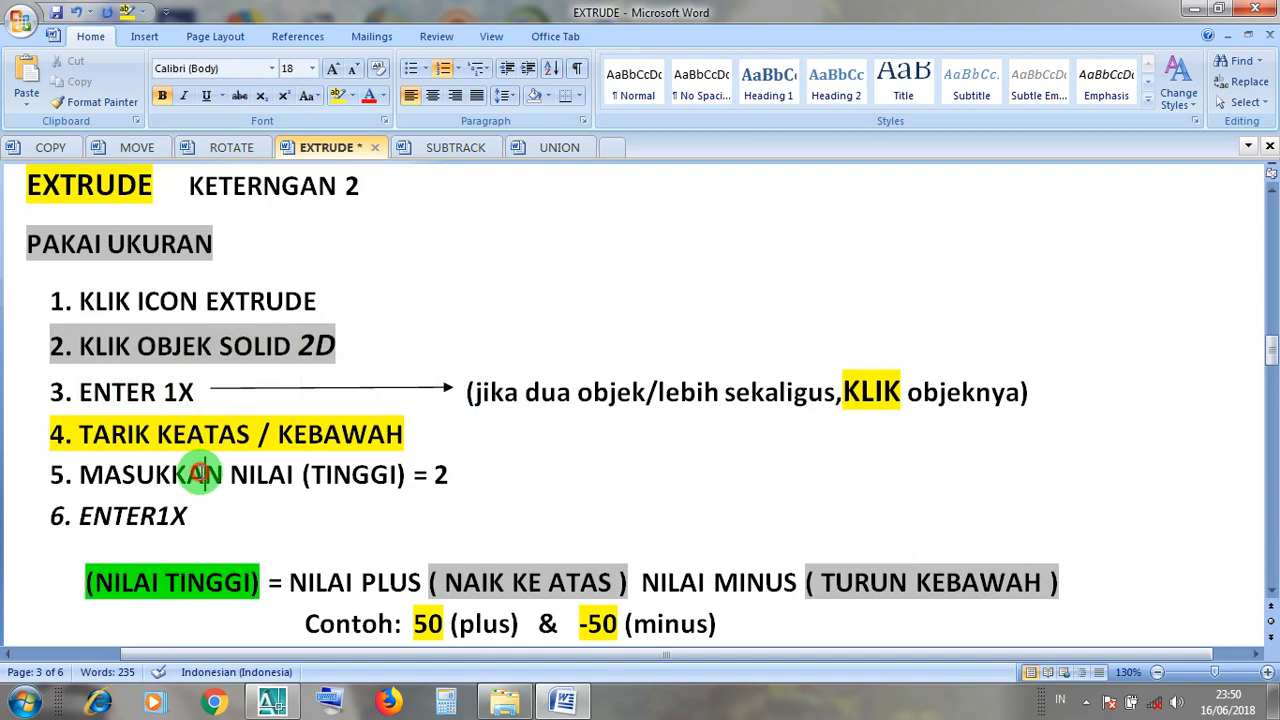
{"action": "left_click", "coordinate": [432, 475]}
{"action": "left_click", "coordinate": [190, 515]}
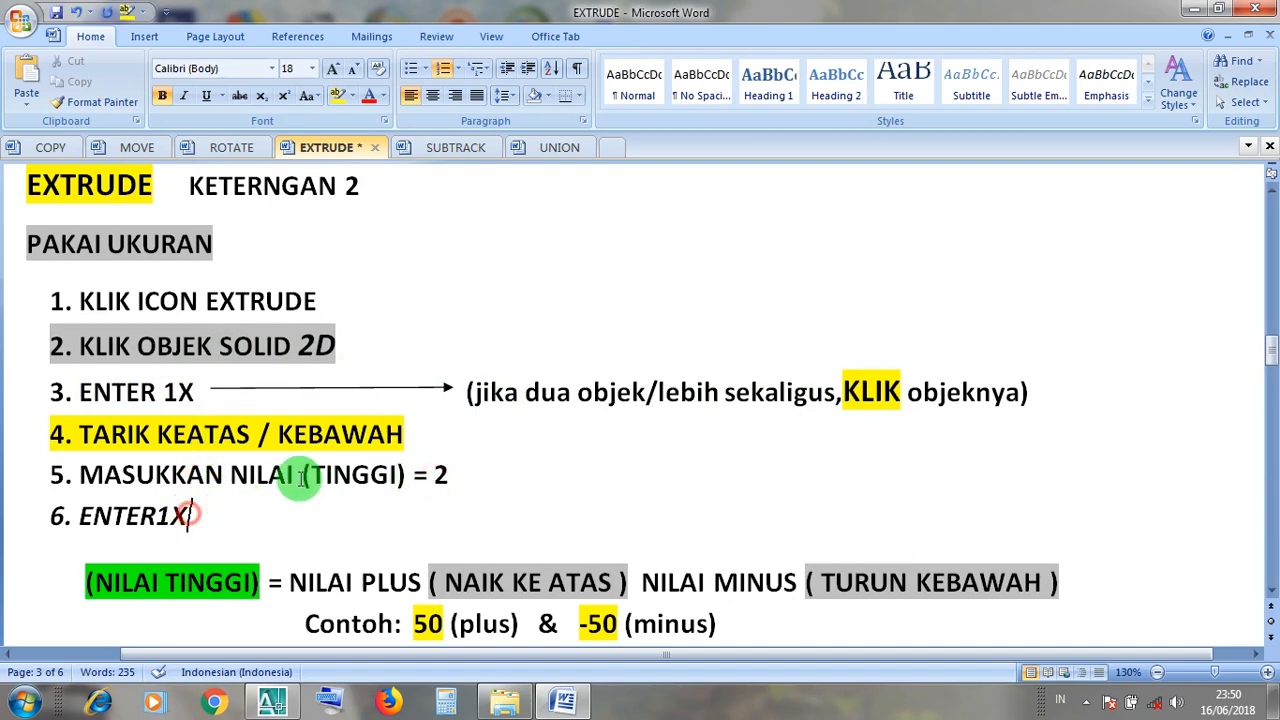
Switch back to AutoCAD and extrude the copied door panel and window panel outlines together upward by 2.
{"action": "left_click", "coordinate": [1190, 10]}
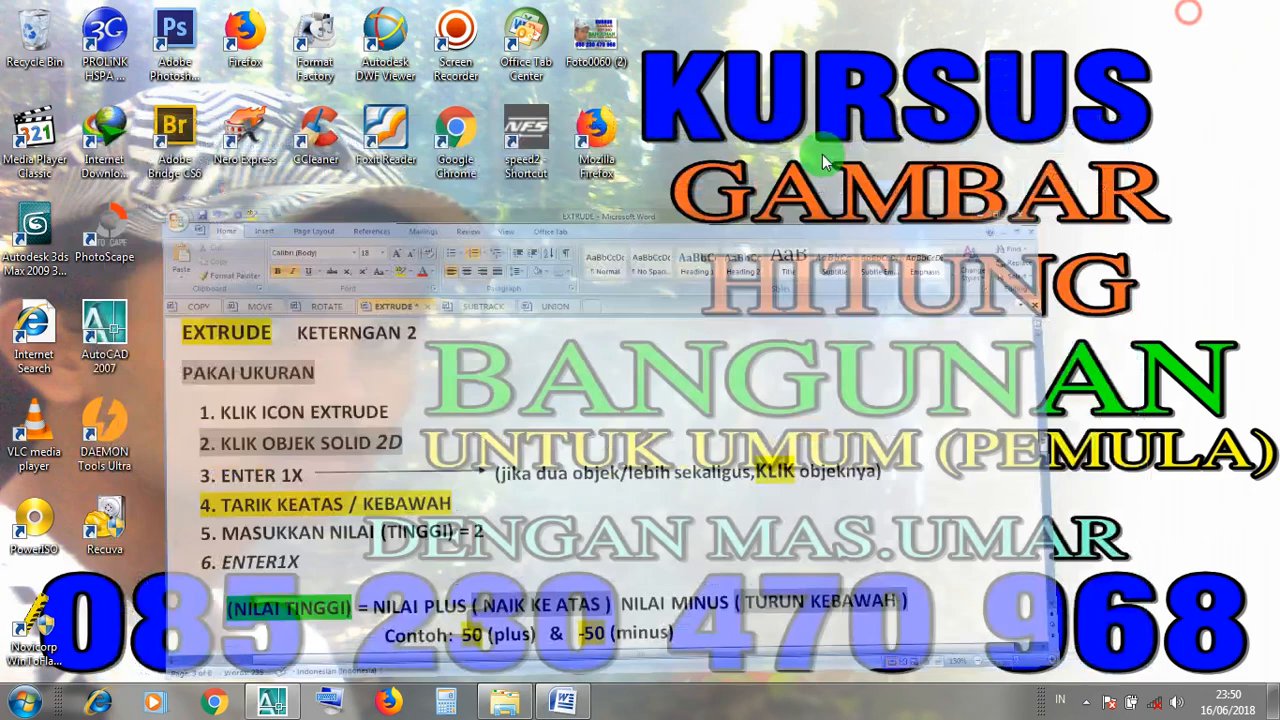
{"action": "left_click", "coordinate": [272, 702]}
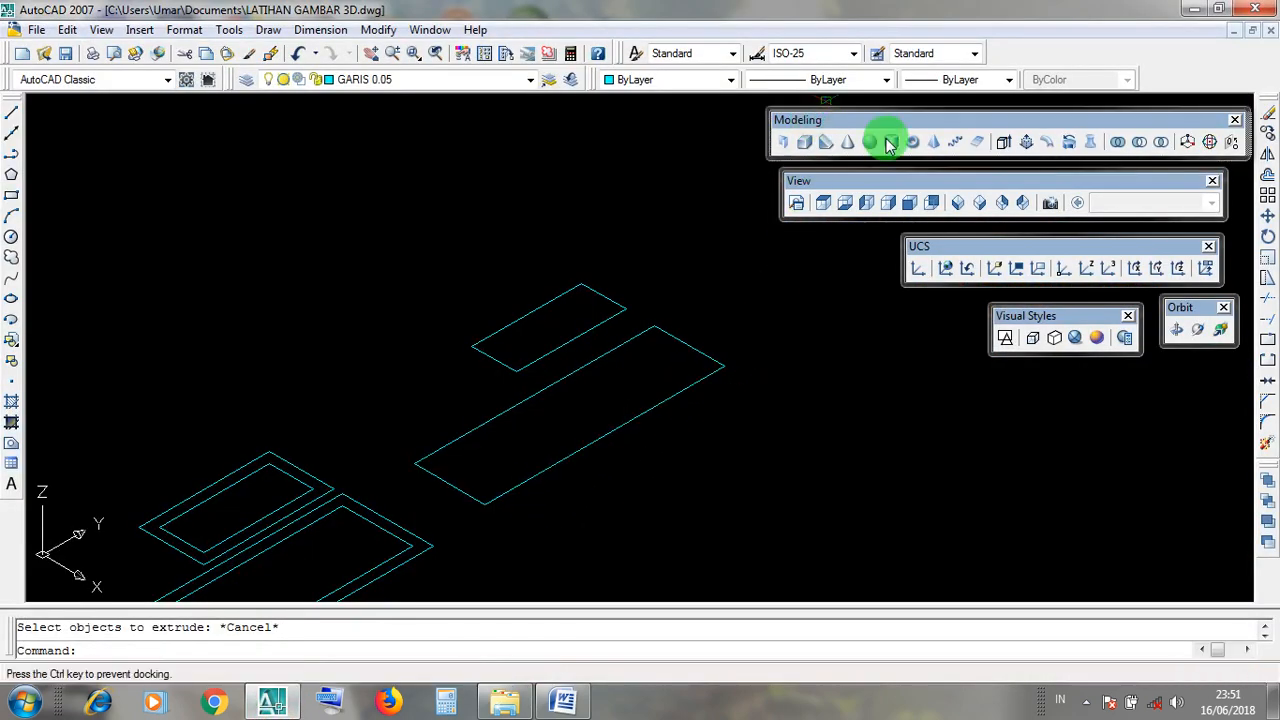
{"action": "left_click", "coordinate": [1003, 143]}
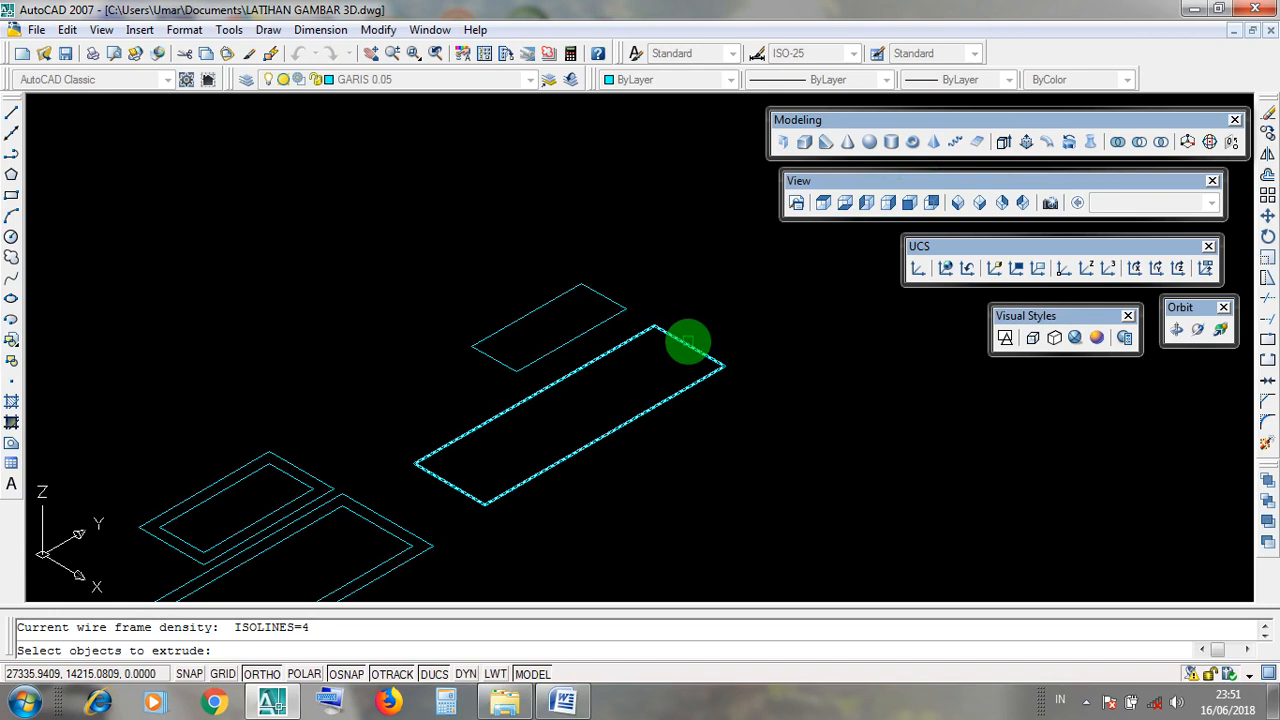
{"action": "left_click", "coordinate": [688, 342]}
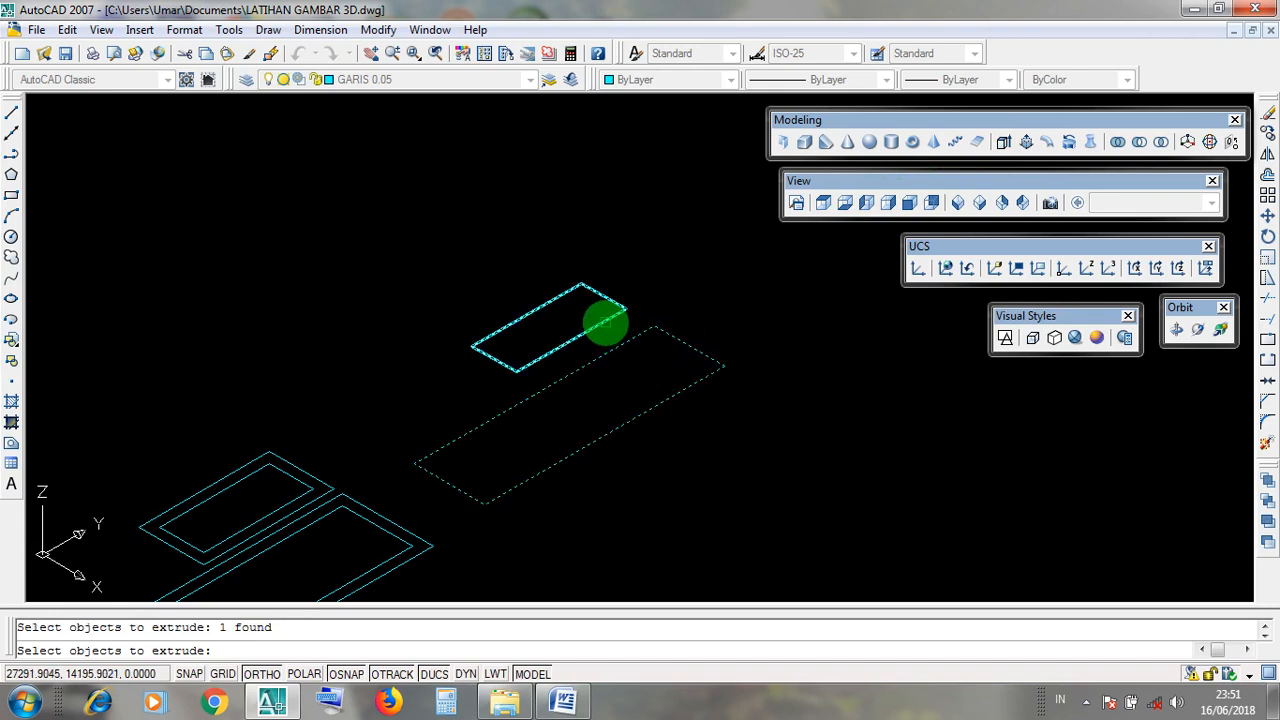
{"action": "left_click", "coordinate": [605, 322]}
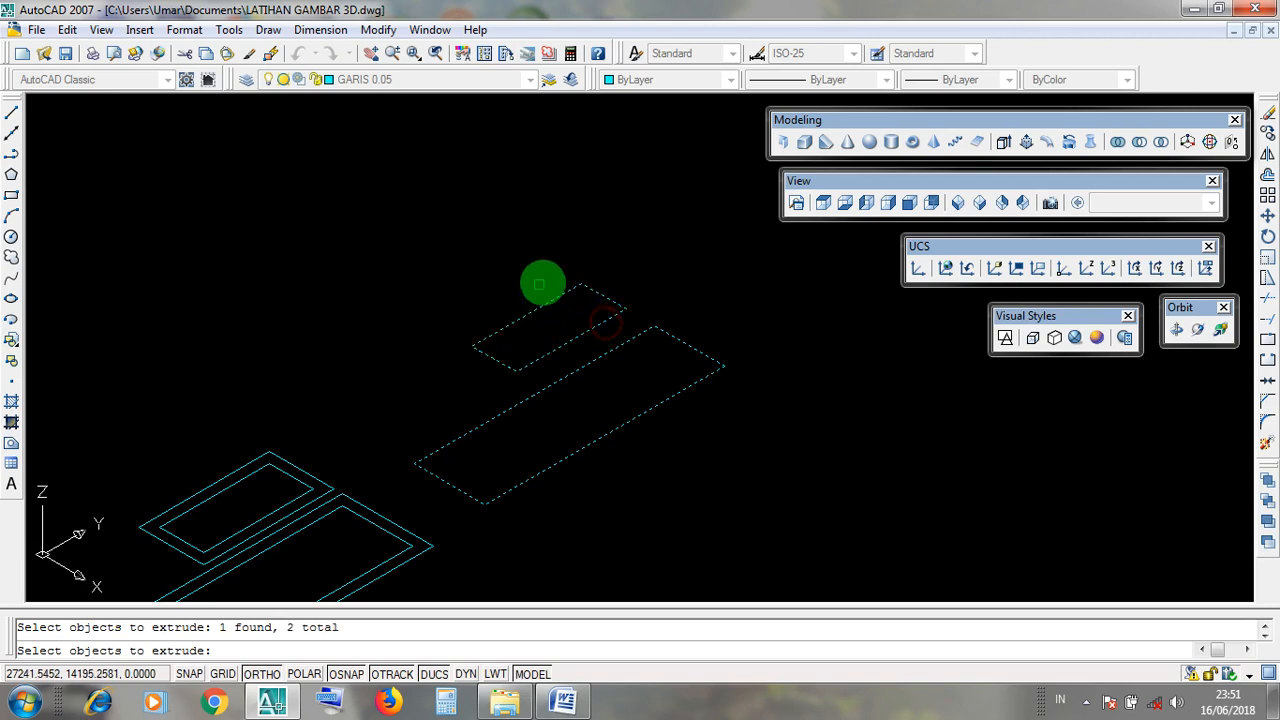
{"action": "left_click", "coordinate": [752, 404]}
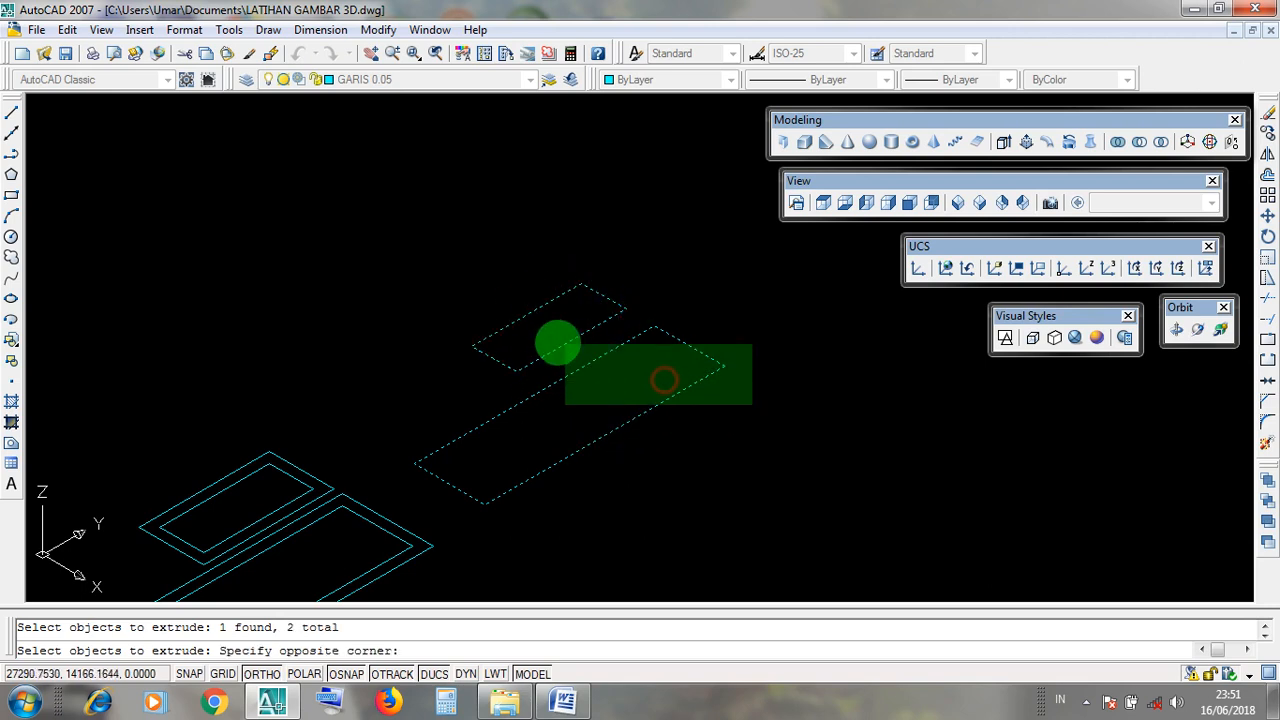
{"action": "left_click", "coordinate": [496, 331]}
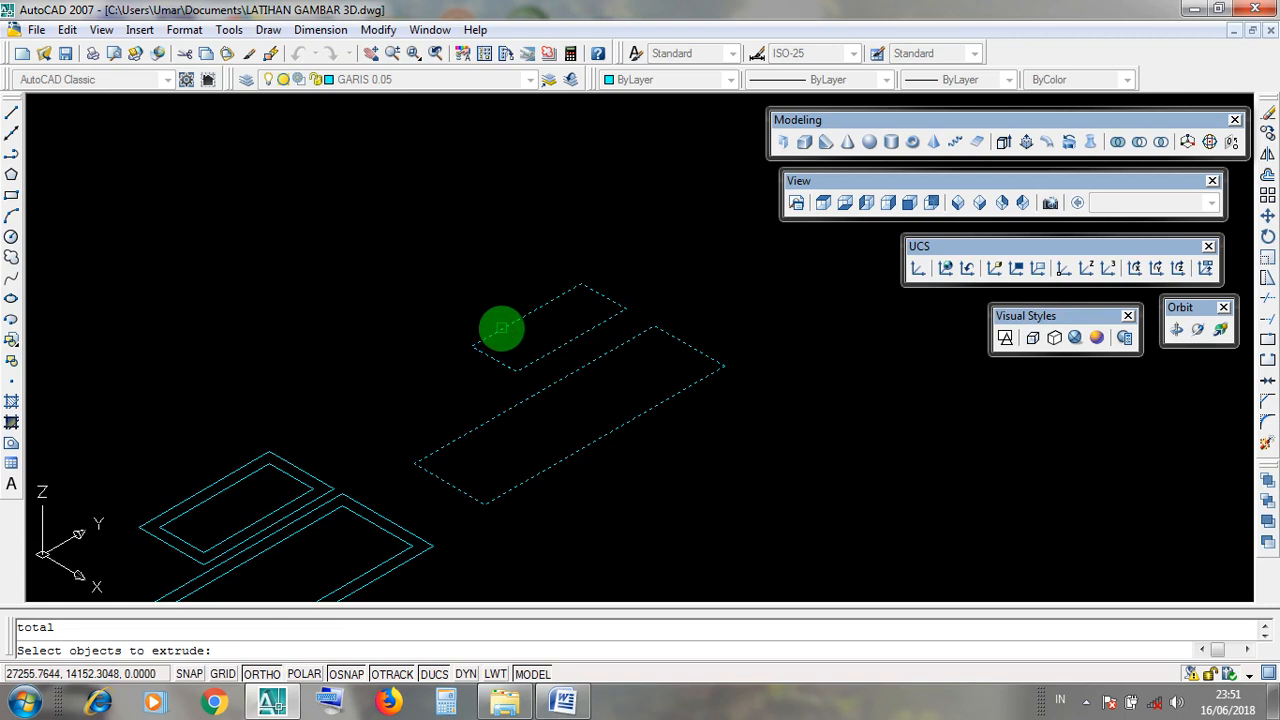
{"action": "right_click", "coordinate": [501, 328]}
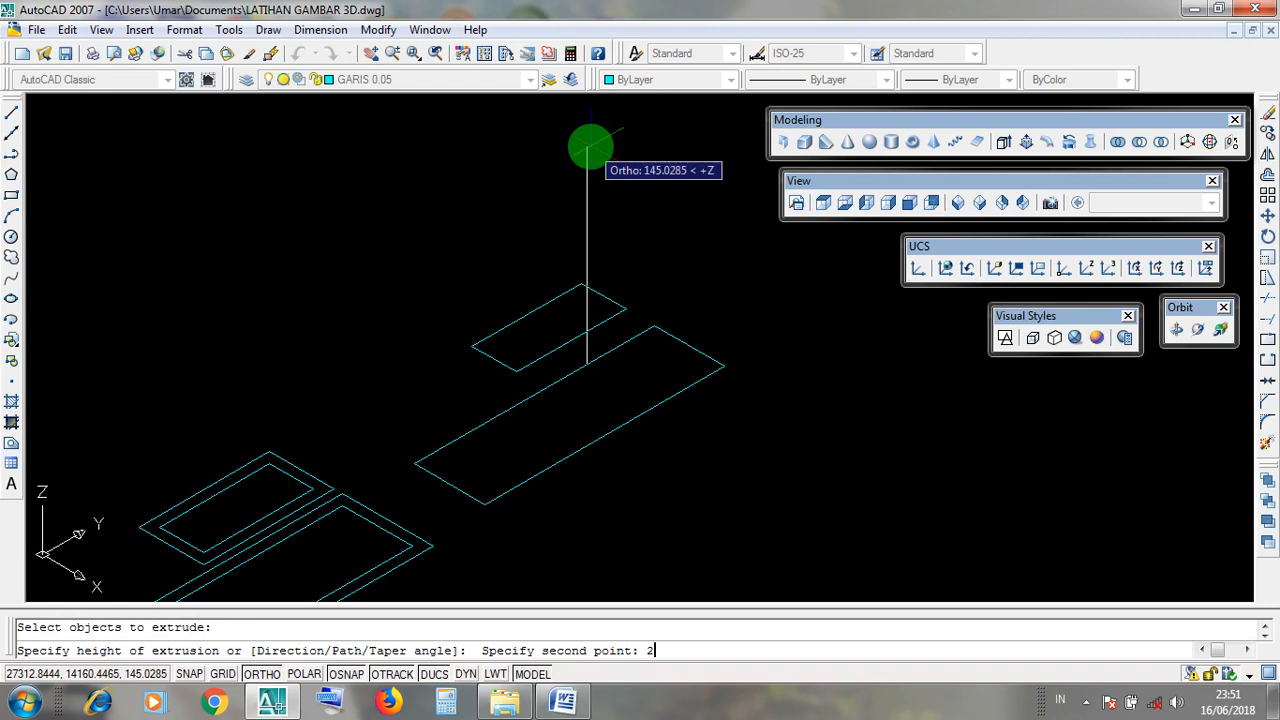
{"action": "key", "text": "Return"}
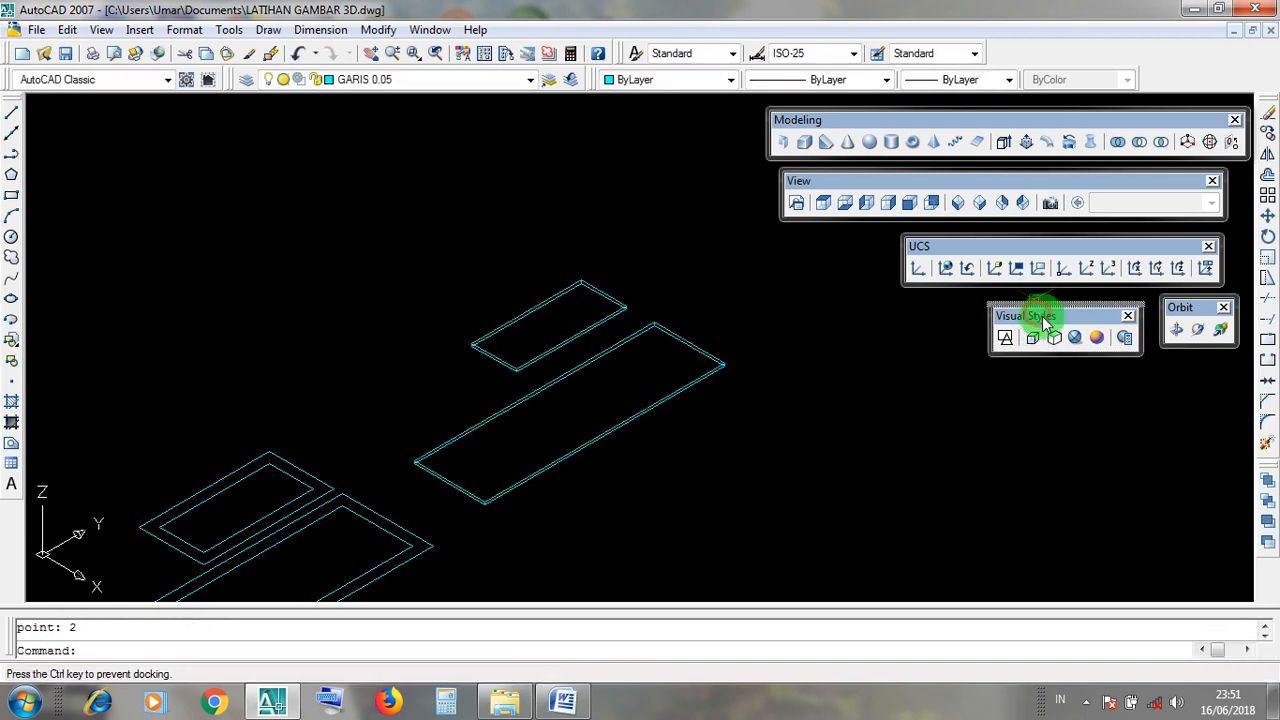
Examine the extruded door and window panels in the Realistic visual style, and return the drawing to 2D Wireframe.
{"action": "left_click", "coordinate": [1076, 339]}
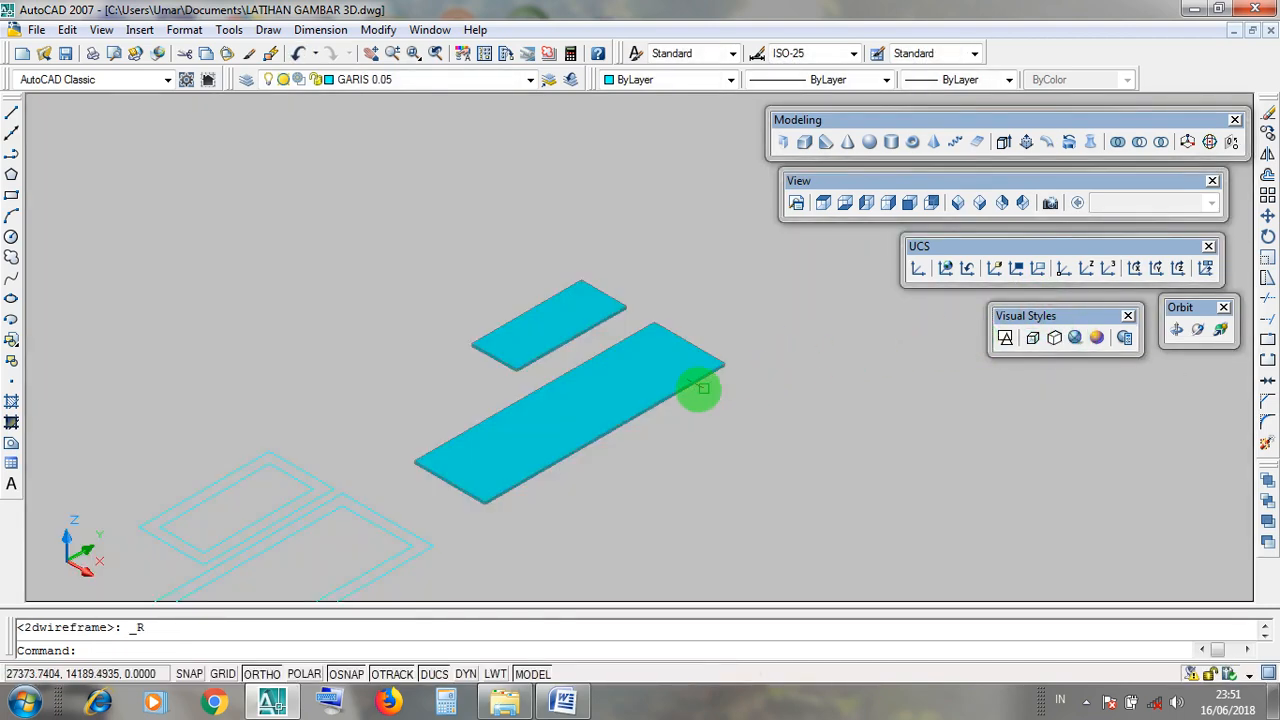
{"action": "scroll", "coordinate": [592, 356], "scroll_direction": "up", "scroll_amount": 3}
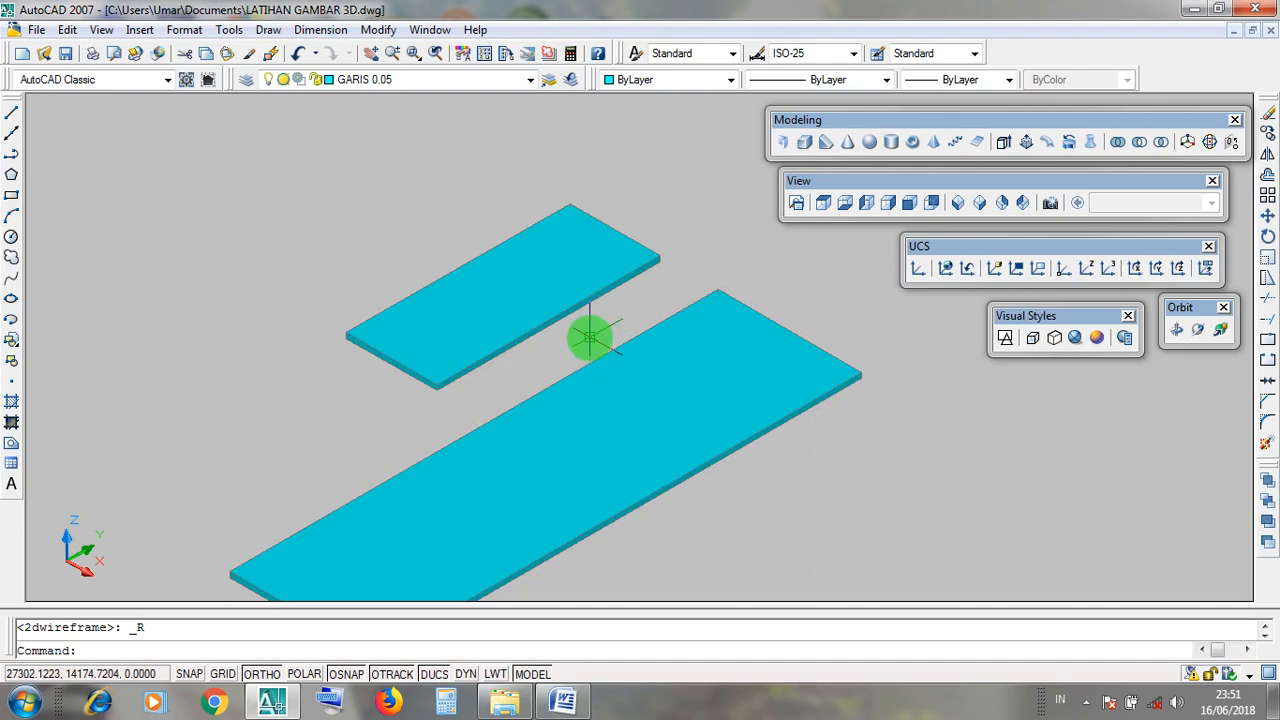
{"action": "scroll", "coordinate": [760, 482], "scroll_direction": "down", "scroll_amount": 2}
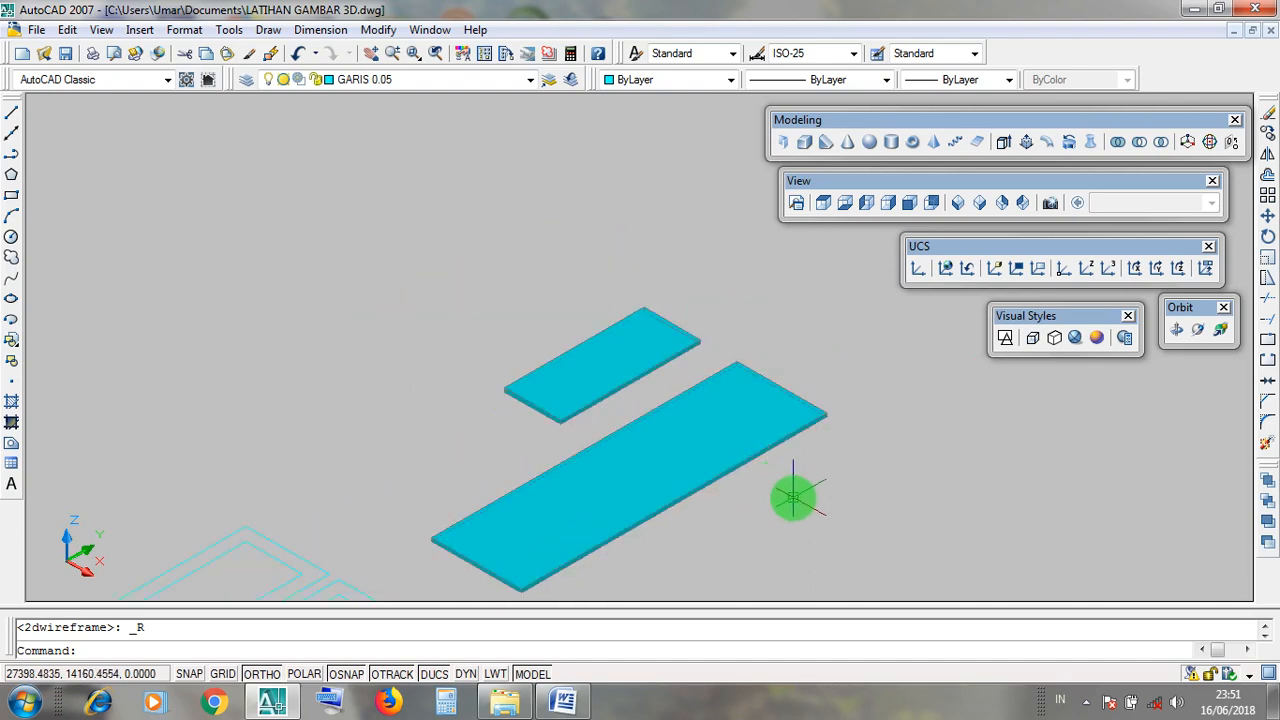
{"action": "middle_click_drag", "start_coordinate": [793, 497], "coordinate": [749, 429]}
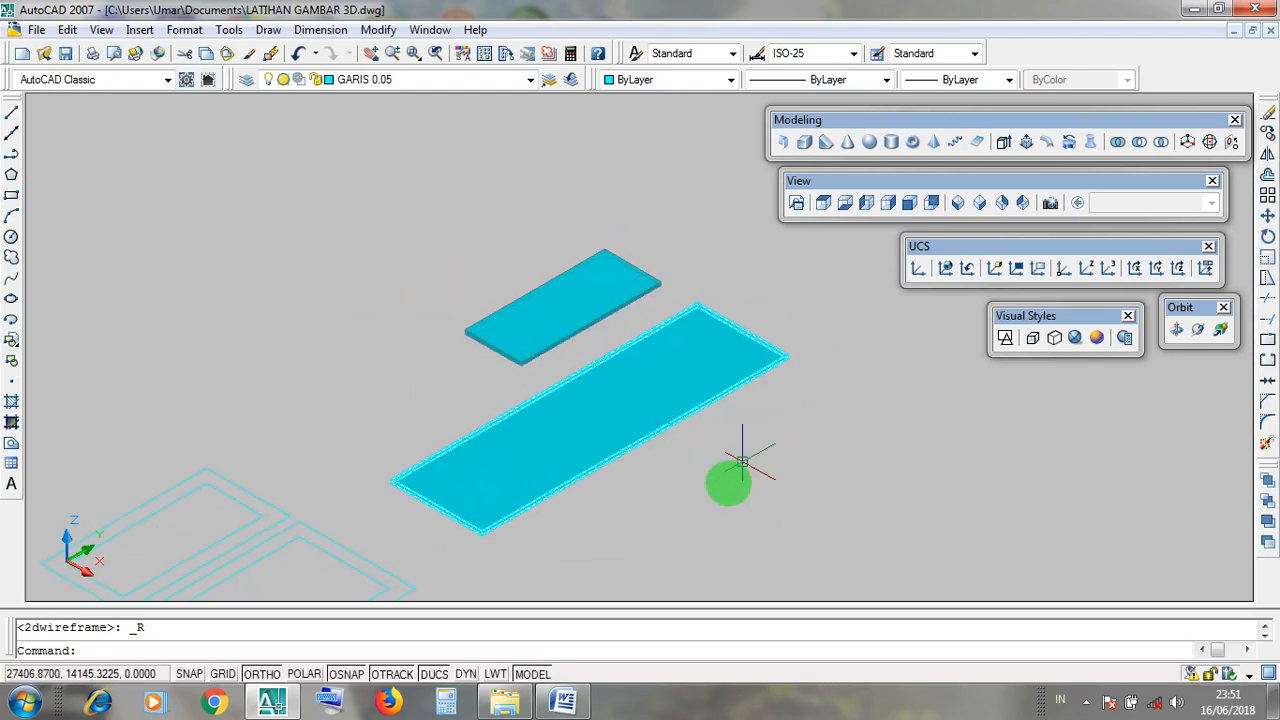
{"action": "left_click_drag", "start_coordinate": [1052, 318], "coordinate": [1057, 320]}
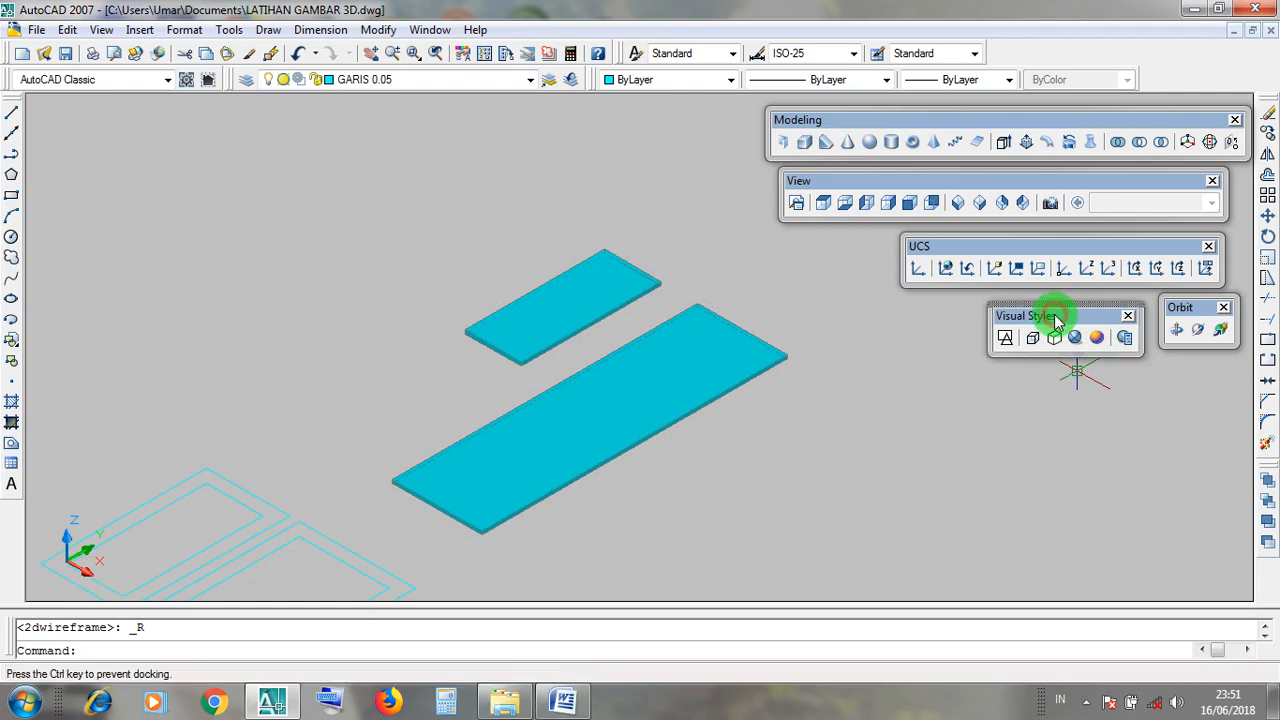
{"action": "left_click", "coordinate": [1006, 340]}
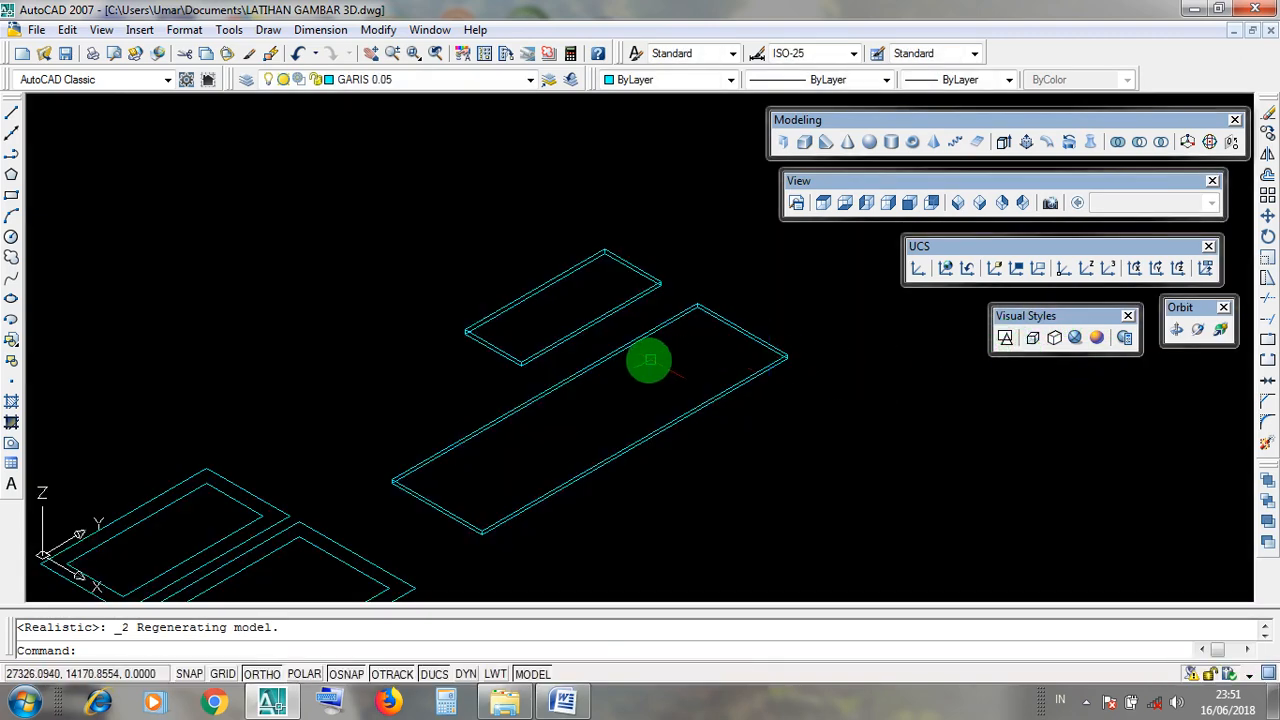
{"action": "scroll", "coordinate": [650, 357], "scroll_direction": "down", "scroll_amount": 4}
{"action": "middle_click_drag", "start_coordinate": [506, 486], "coordinate": [591, 460]}
{"action": "scroll", "coordinate": [586, 458], "scroll_direction": "up", "scroll_amount": 5}
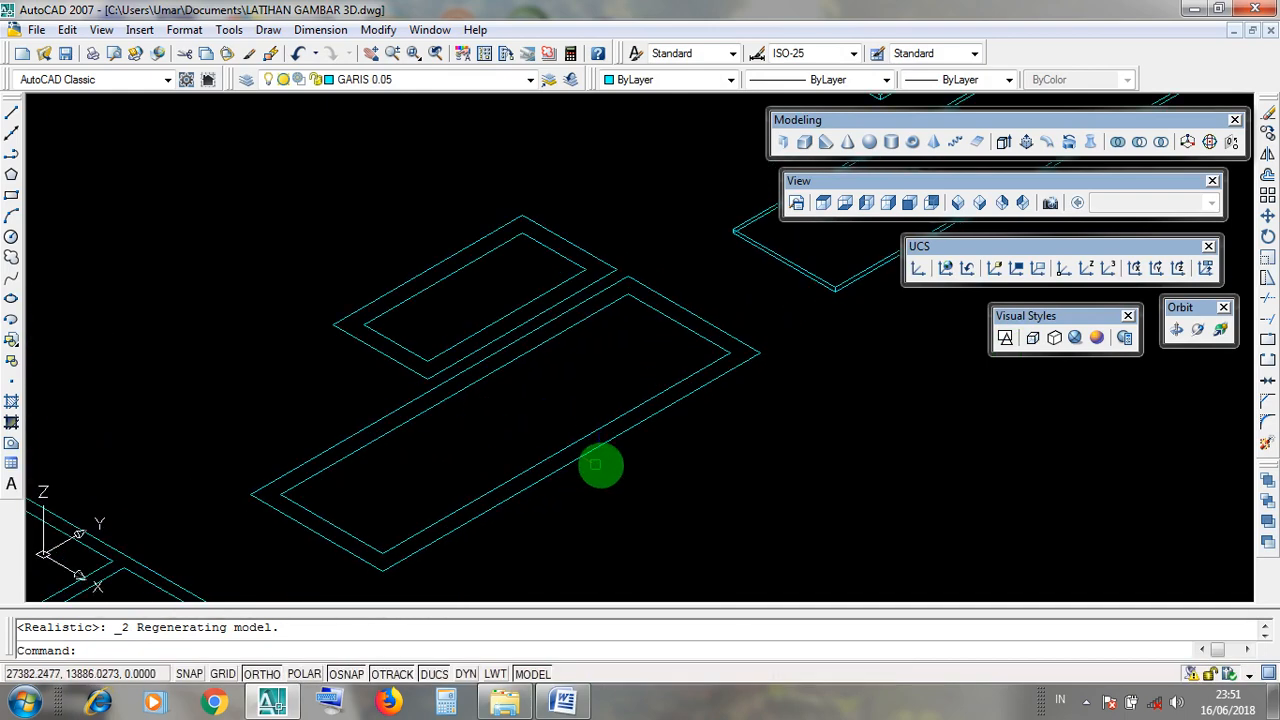
{"action": "left_click", "coordinate": [600, 452]}
{"action": "left_click", "coordinate": [594, 438]}
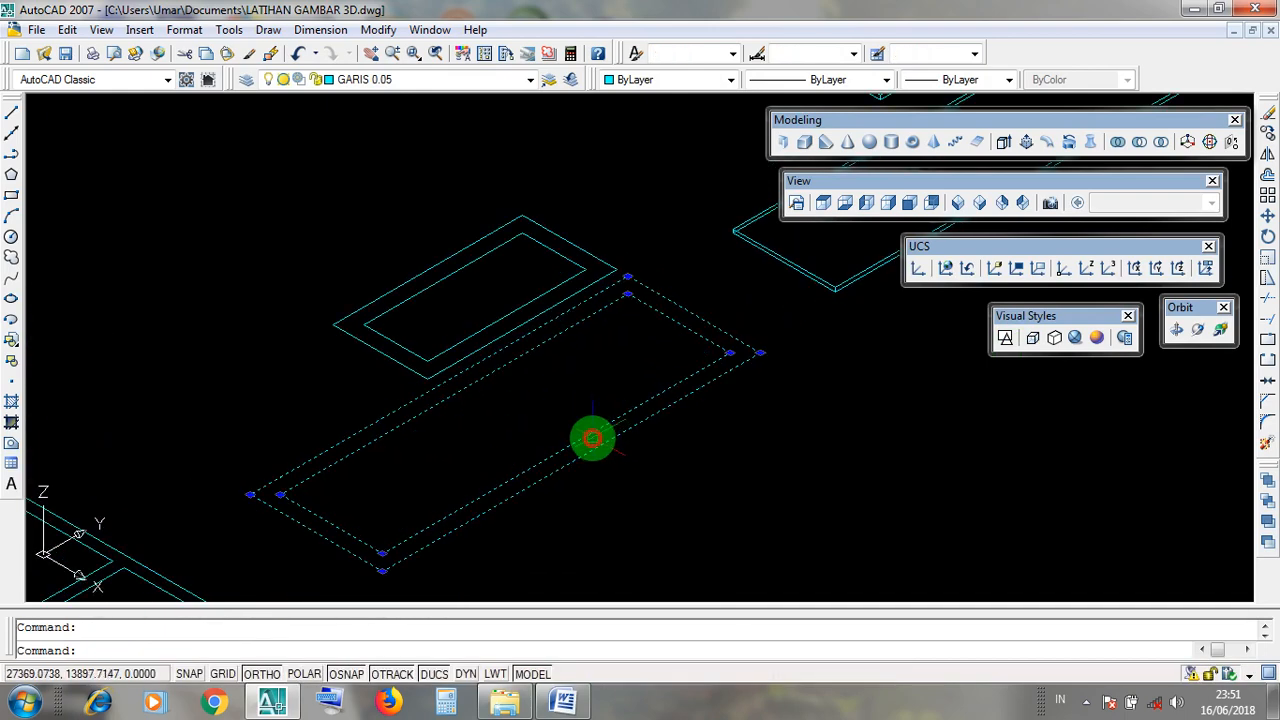
{"action": "left_click", "coordinate": [401, 364]}
{"action": "left_click", "coordinate": [415, 352]}
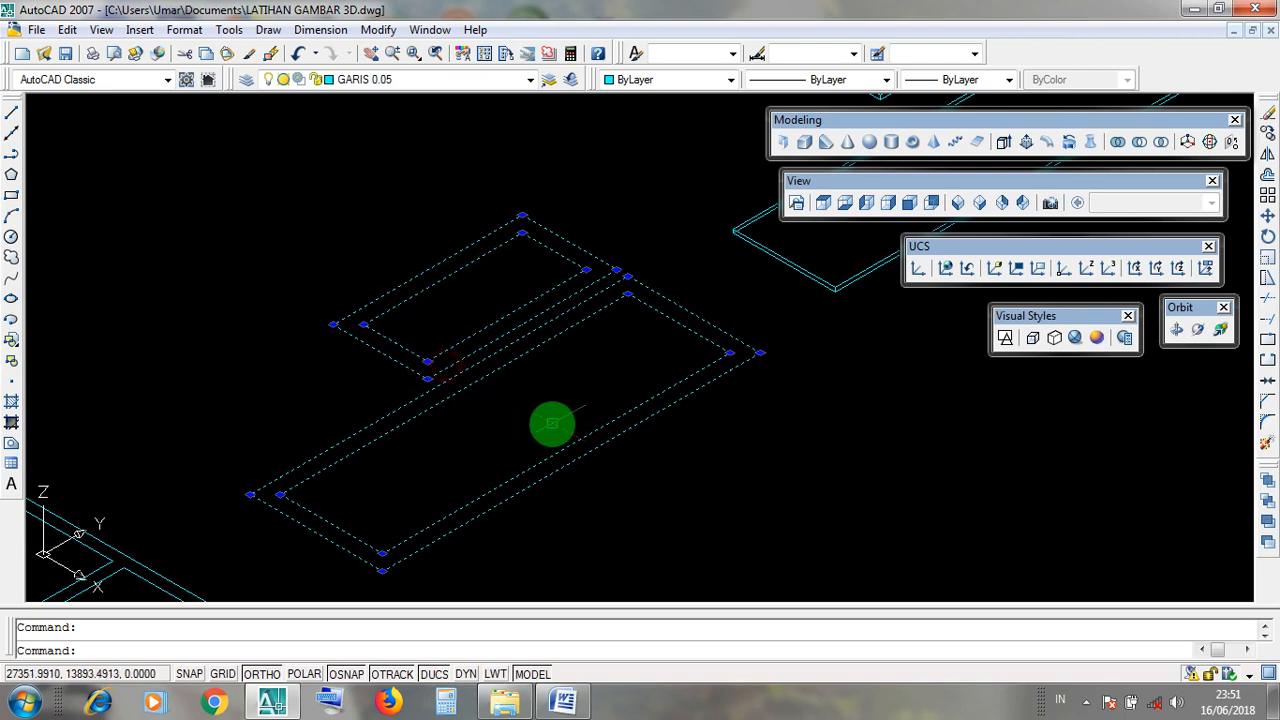
{"action": "key", "text": "Escape"}
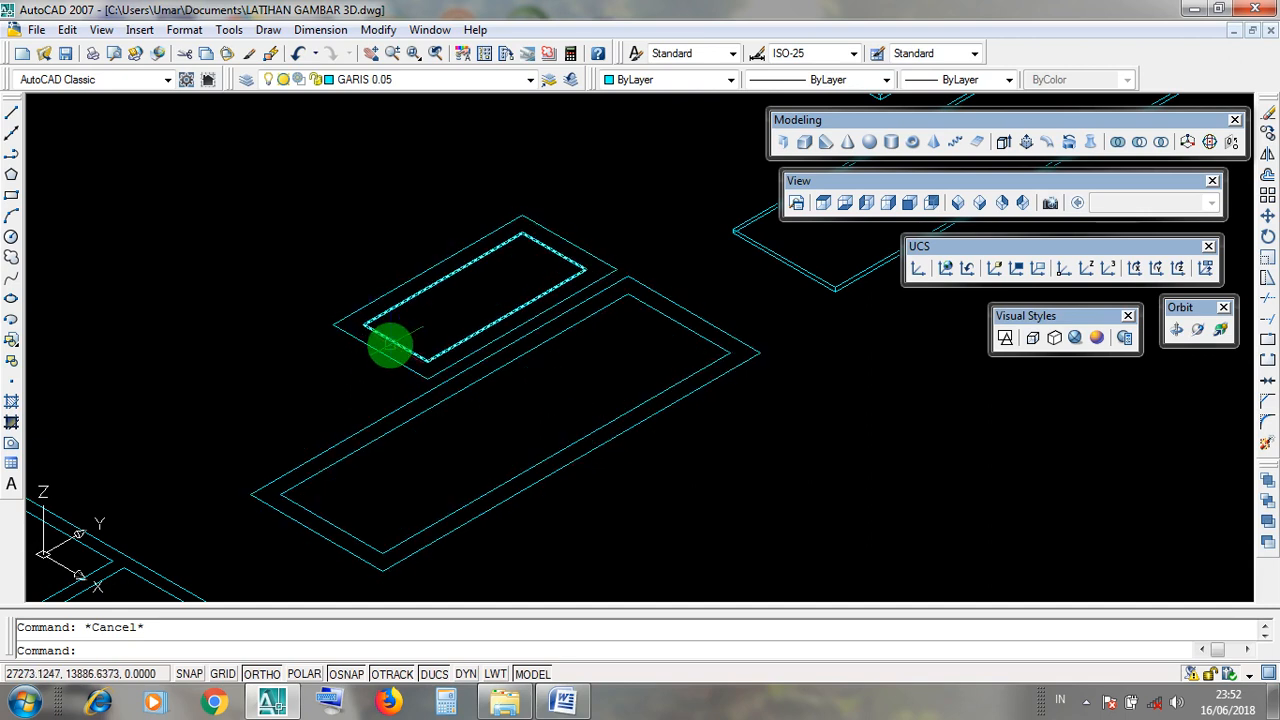
Switch to the EXTRUDE notes in Word and set the height value in instruction 5 to 4.
{"action": "left_click", "coordinate": [1195, 12]}
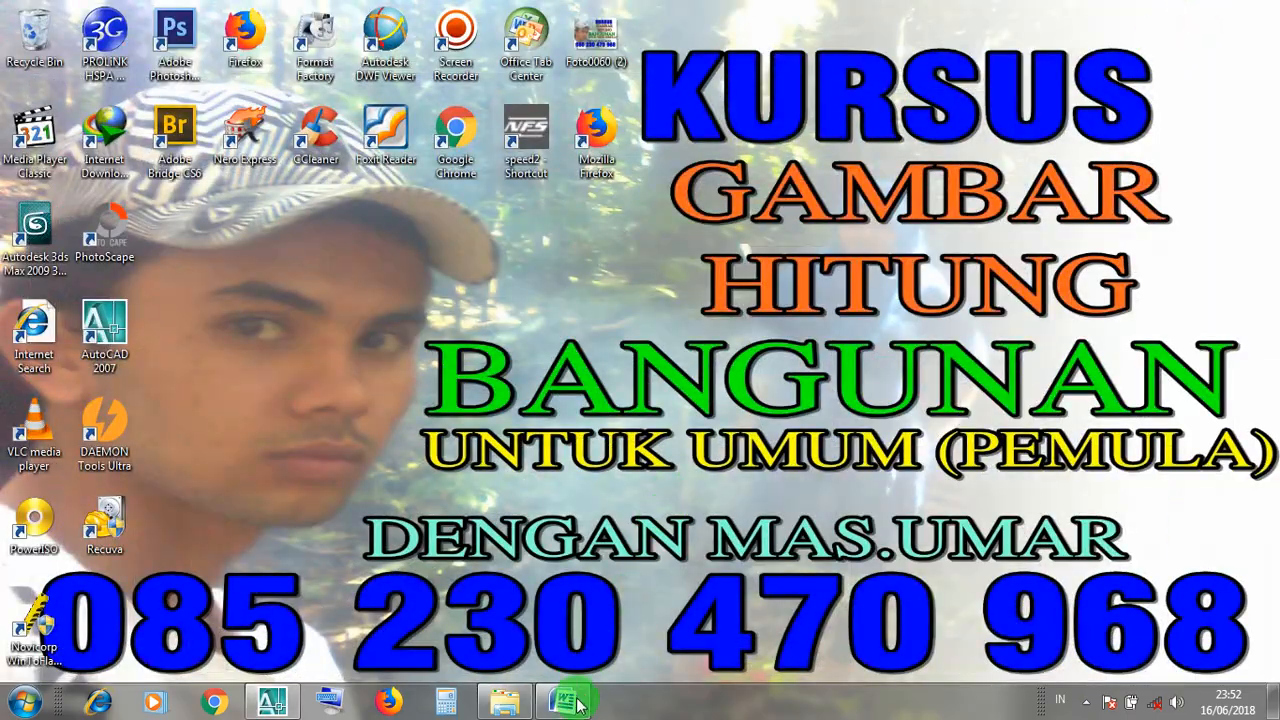
{"action": "left_click", "coordinate": [575, 657]}
{"action": "double_click", "coordinate": [440, 478]}
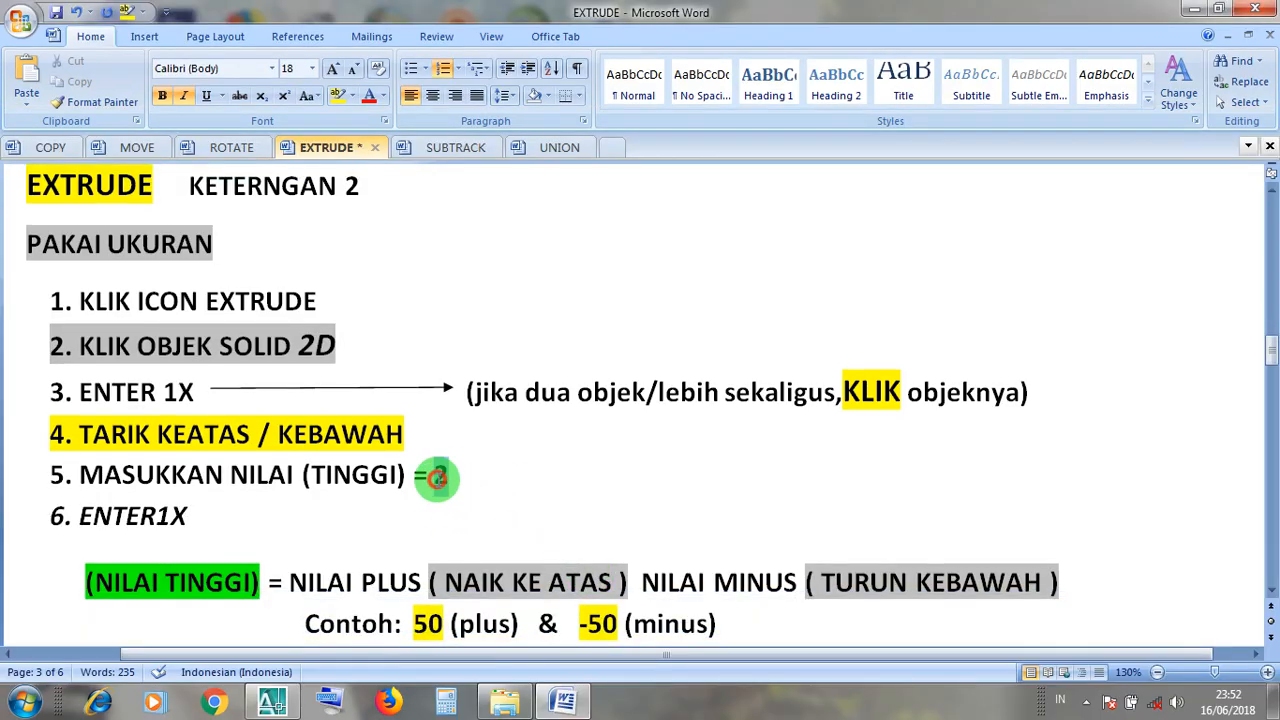
{"action": "type", "text": "4"}
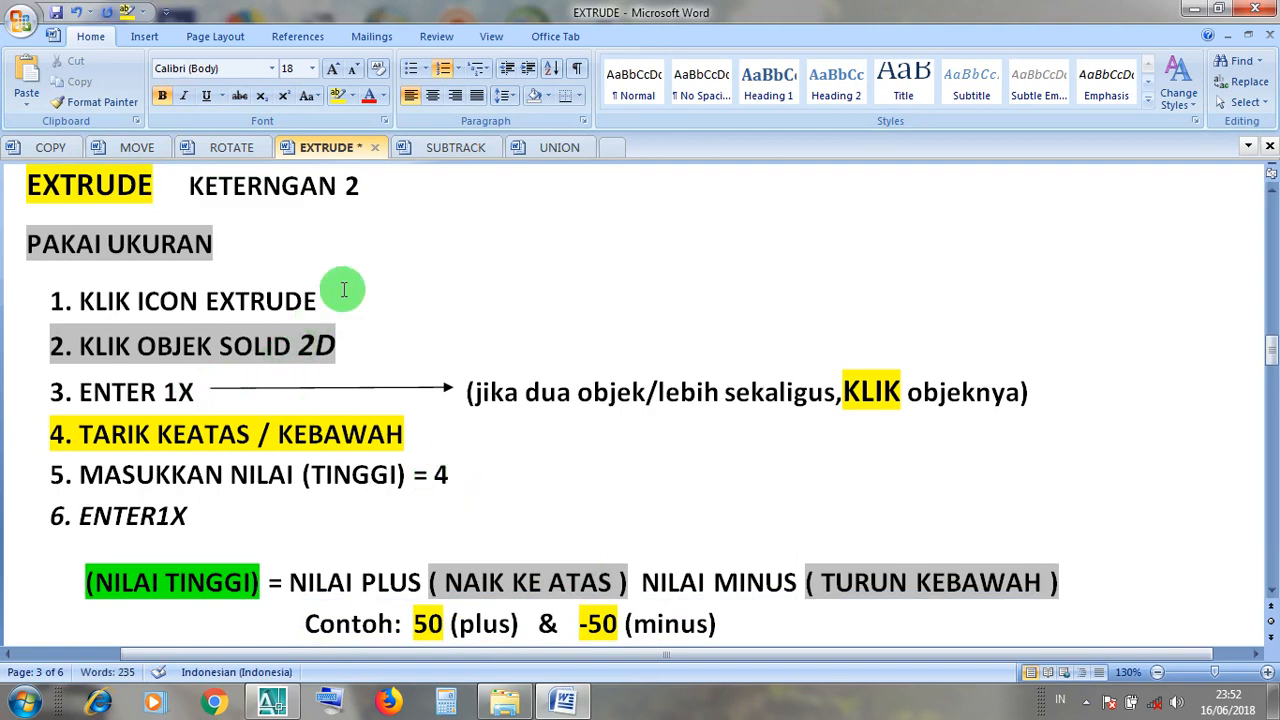
Go through the numbered Extrude instructions, from starting the command to entering the height, including the note on extruding several objects.
{"action": "left_click_drag", "start_coordinate": [330, 300], "coordinate": [104, 303]}
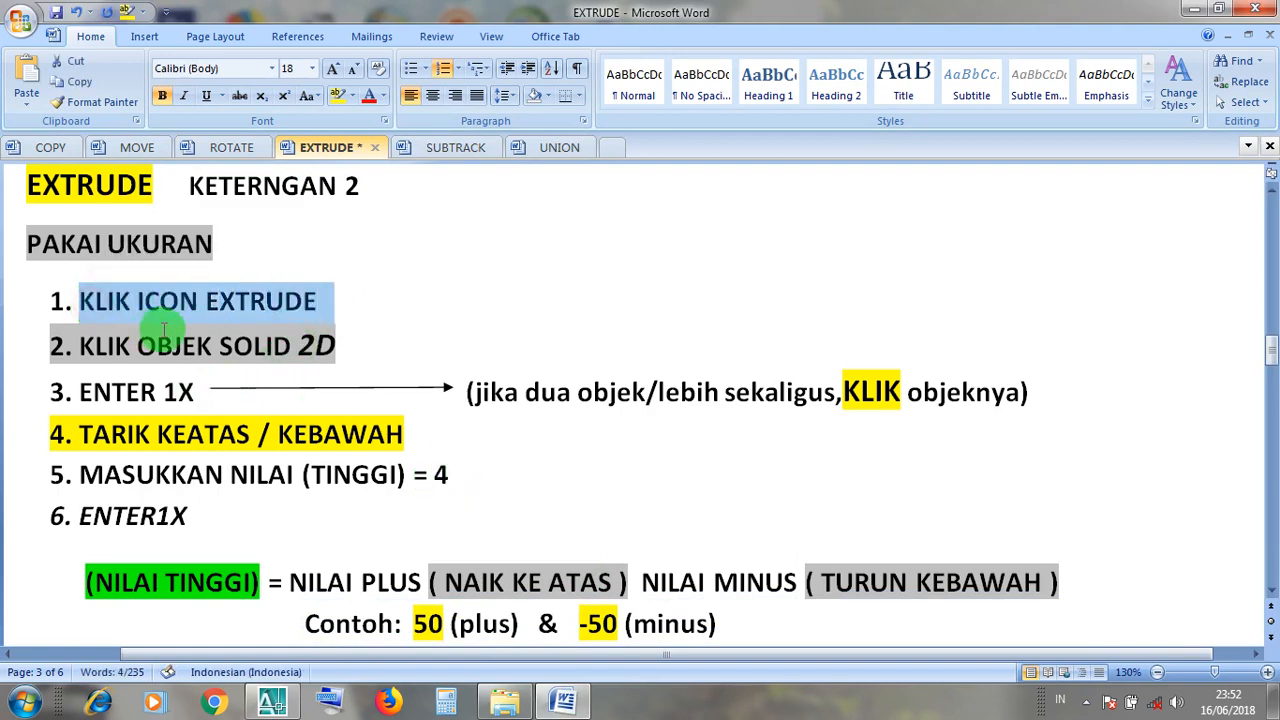
{"action": "left_click_drag", "start_coordinate": [330, 345], "coordinate": [112, 340]}
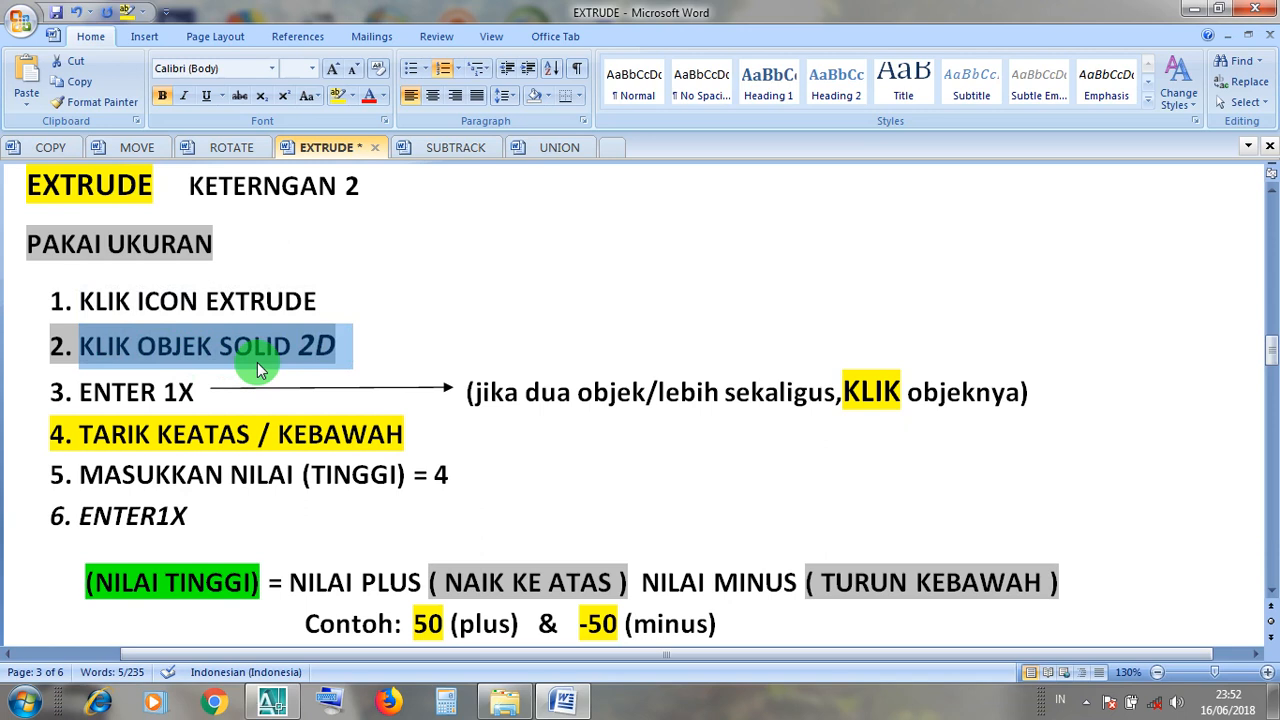
{"action": "left_click", "coordinate": [183, 390]}
{"action": "left_click_drag", "start_coordinate": [183, 390], "coordinate": [106, 392]}
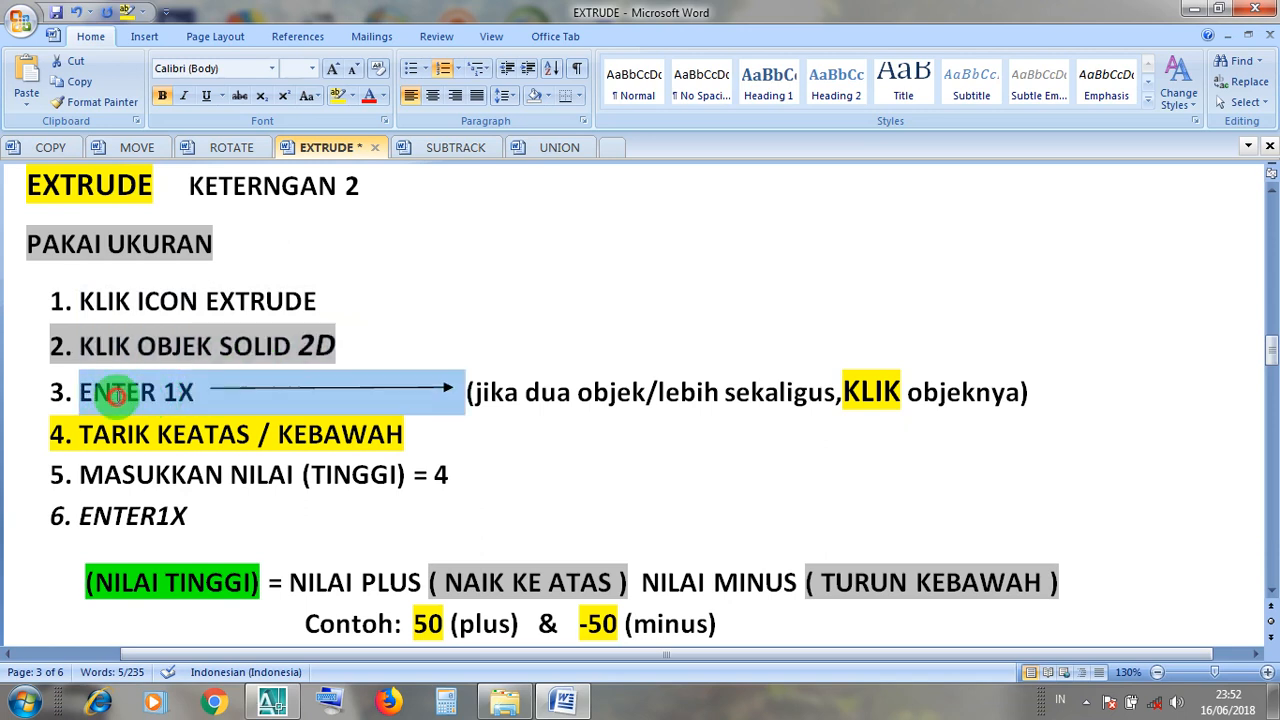
{"action": "left_click", "coordinate": [141, 400]}
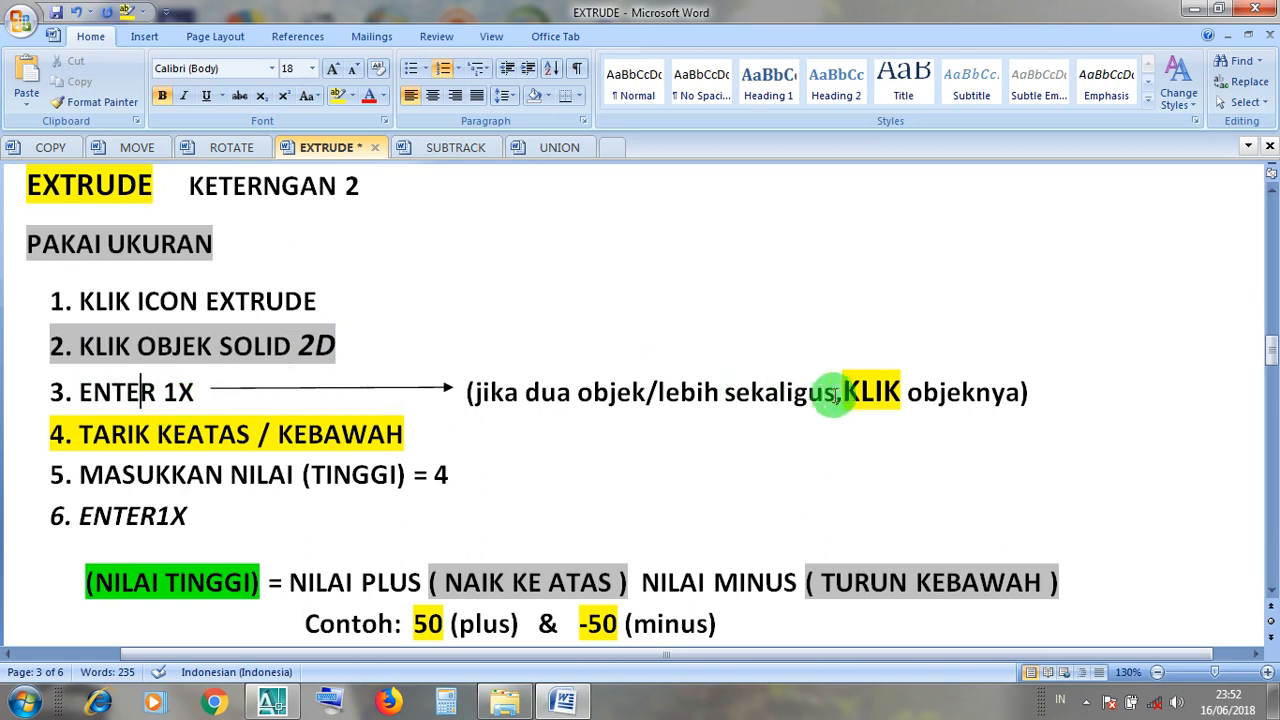
{"action": "left_click", "coordinate": [179, 390]}
{"action": "left_click", "coordinate": [883, 390]}
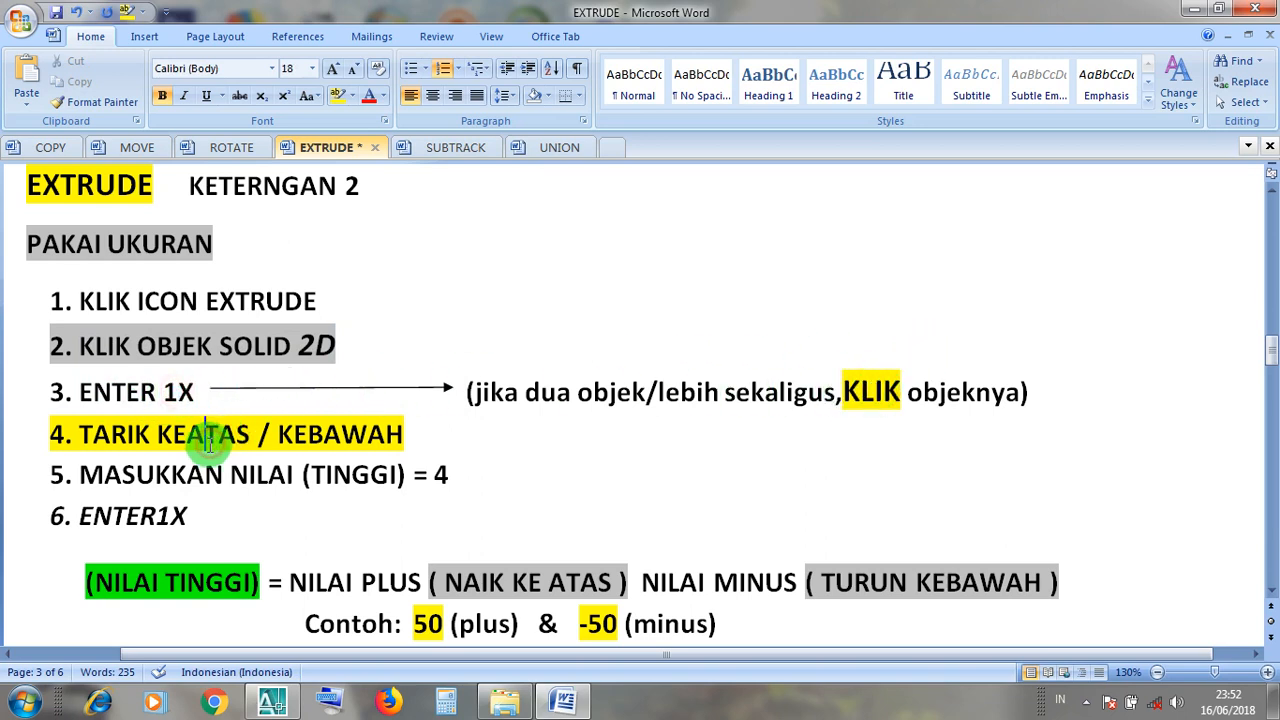
{"action": "left_click", "coordinate": [435, 475]}
Switch back to AutoCAD and extrude all four rectangles of the two nested frame outlines upward by 4.
{"action": "left_click", "coordinate": [1189, 9]}
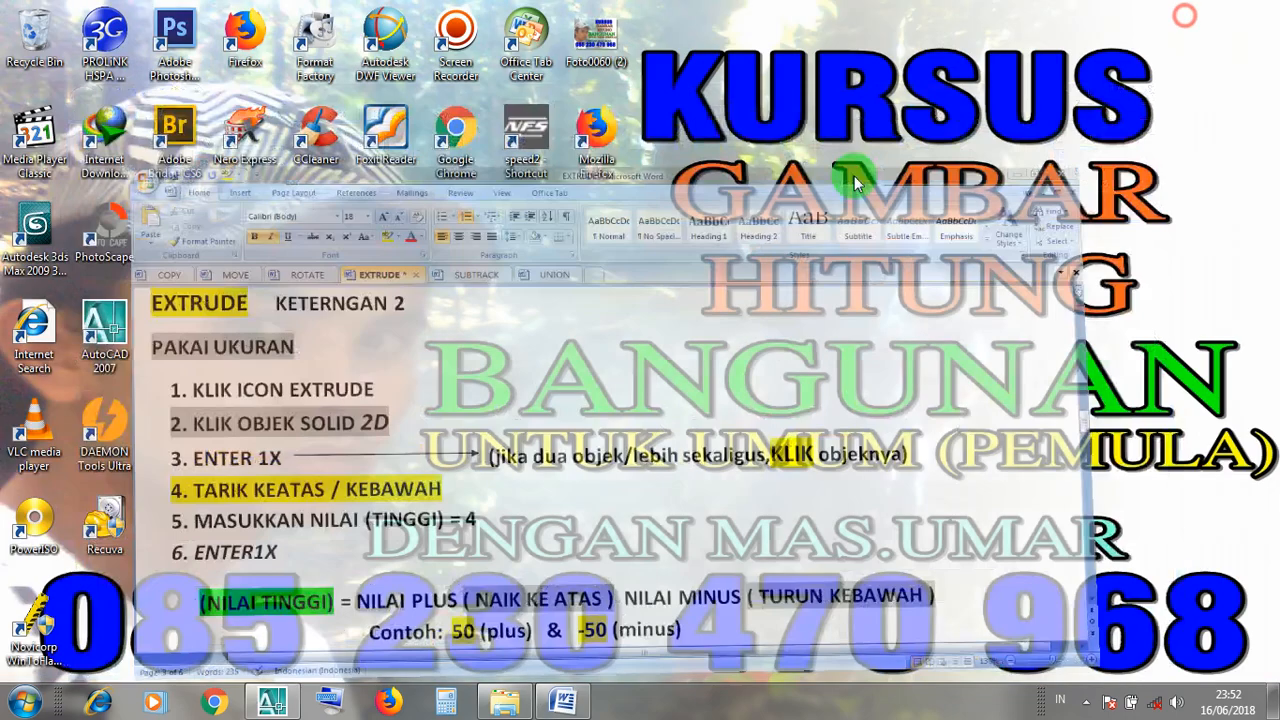
{"action": "left_click", "coordinate": [272, 702]}
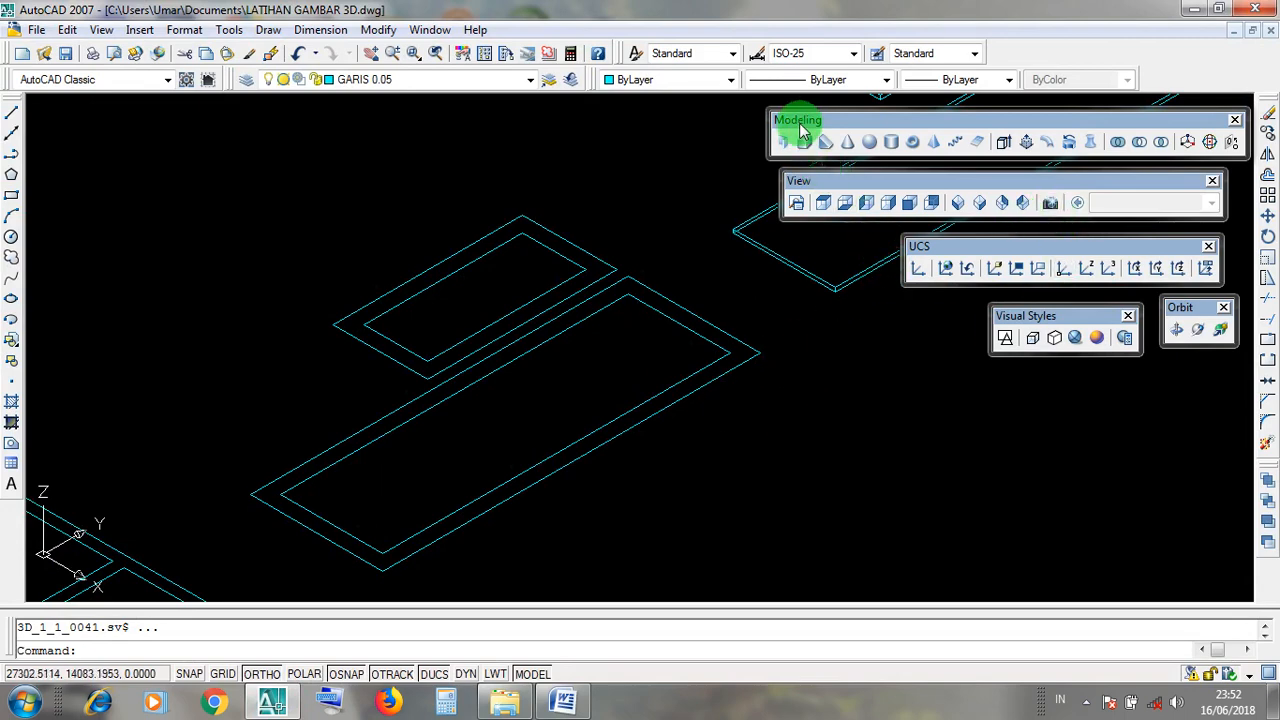
{"action": "left_click_drag", "start_coordinate": [799, 120], "coordinate": [800, 118]}
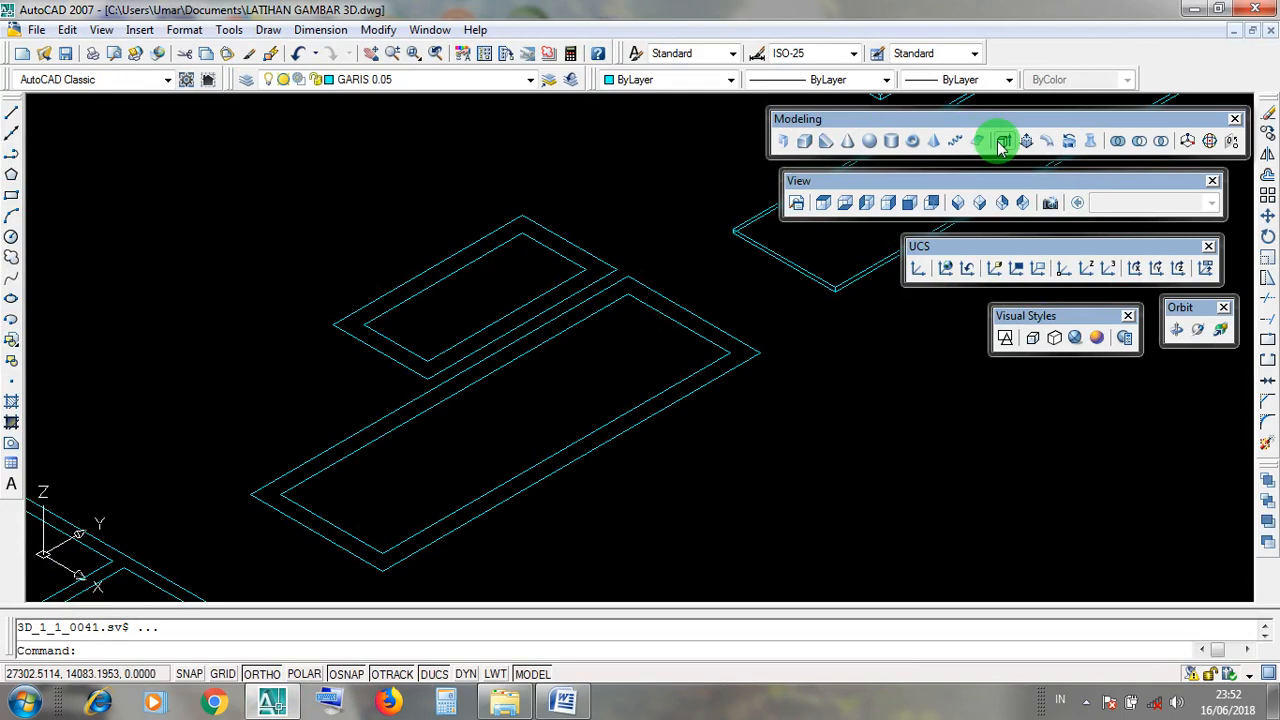
{"action": "left_click", "coordinate": [1002, 145]}
{"action": "left_click_drag", "start_coordinate": [809, 124], "coordinate": [809, 124]}
{"action": "left_click", "coordinate": [1002, 143]}
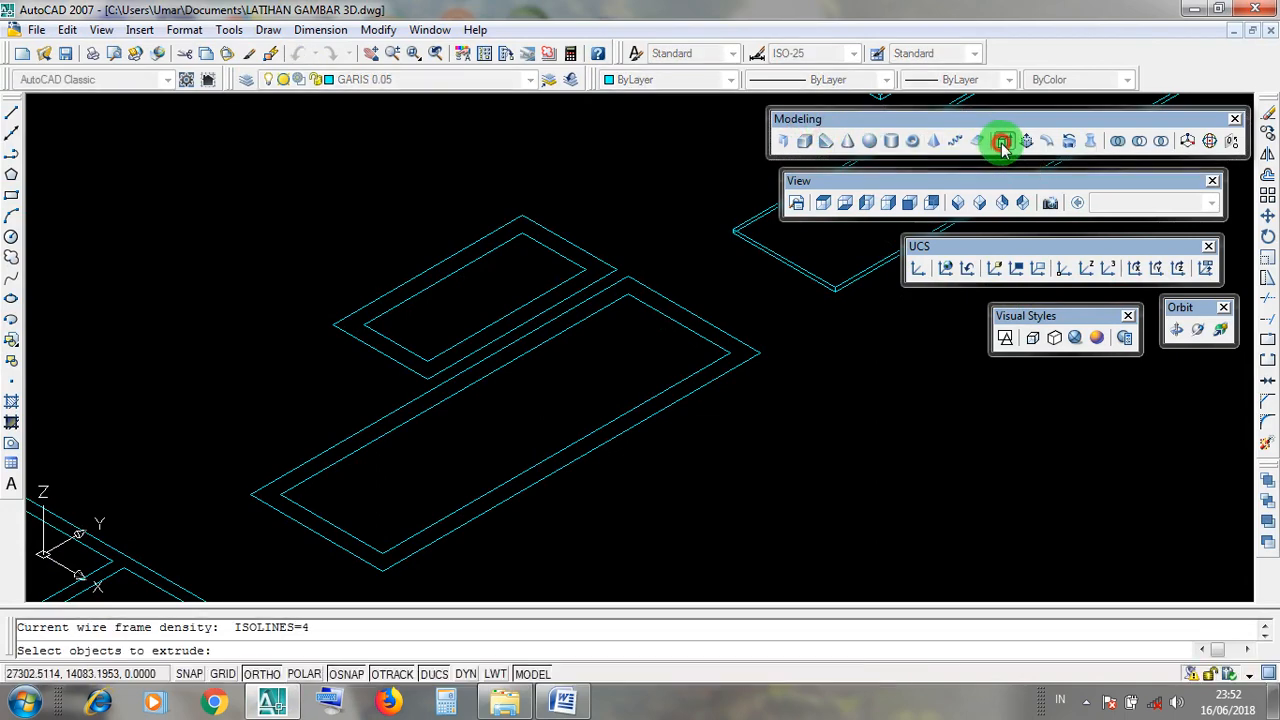
{"action": "left_click", "coordinate": [804, 383]}
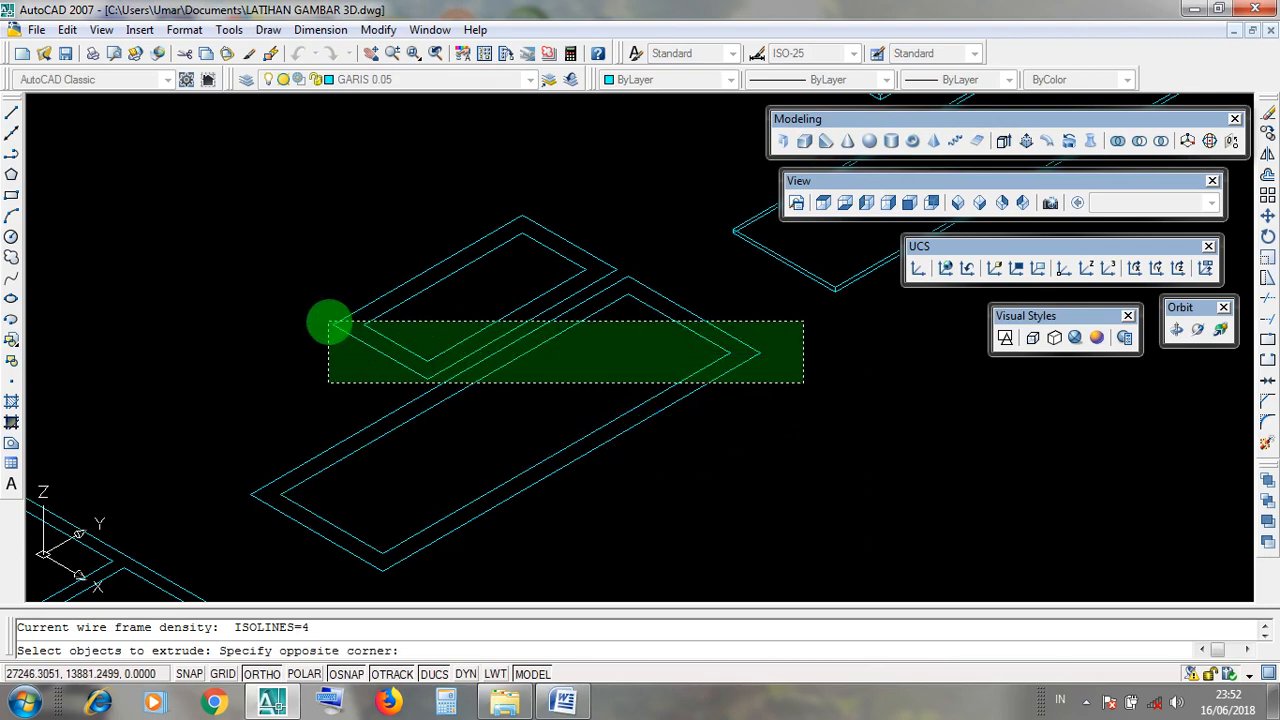
{"action": "left_click", "coordinate": [330, 323]}
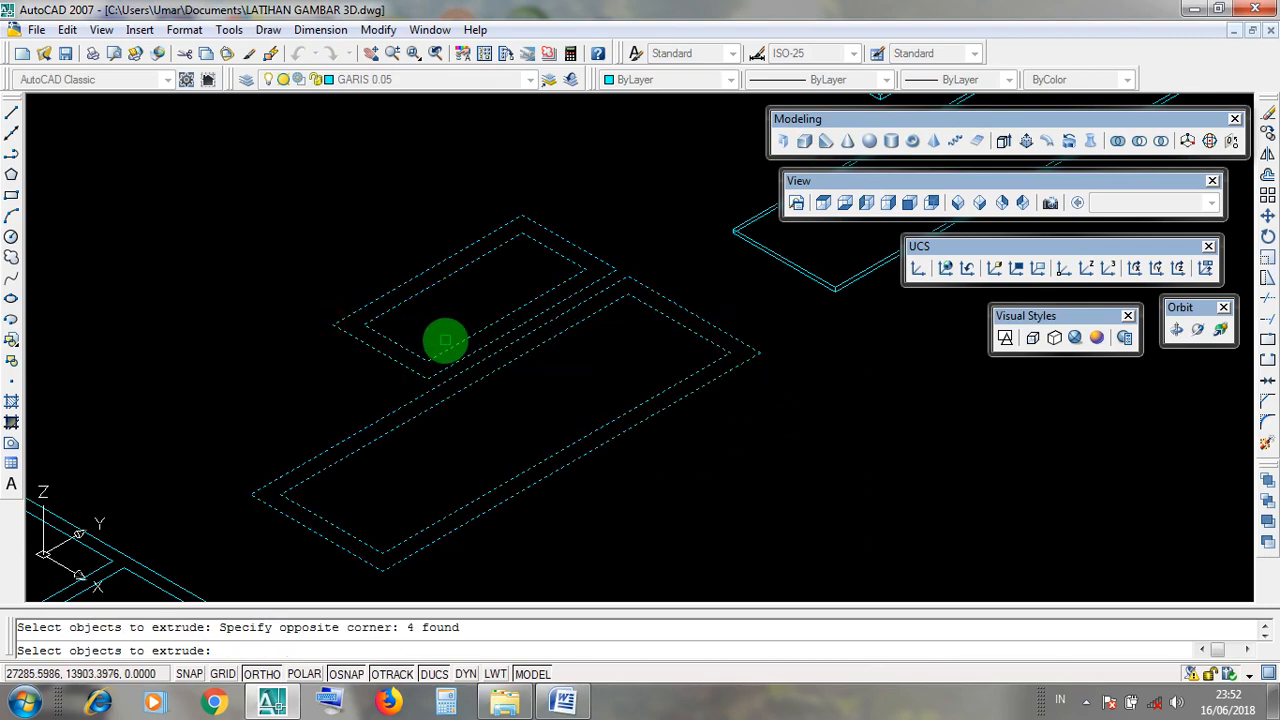
{"action": "left_click", "coordinate": [752, 392]}
{"action": "left_click", "coordinate": [362, 326]}
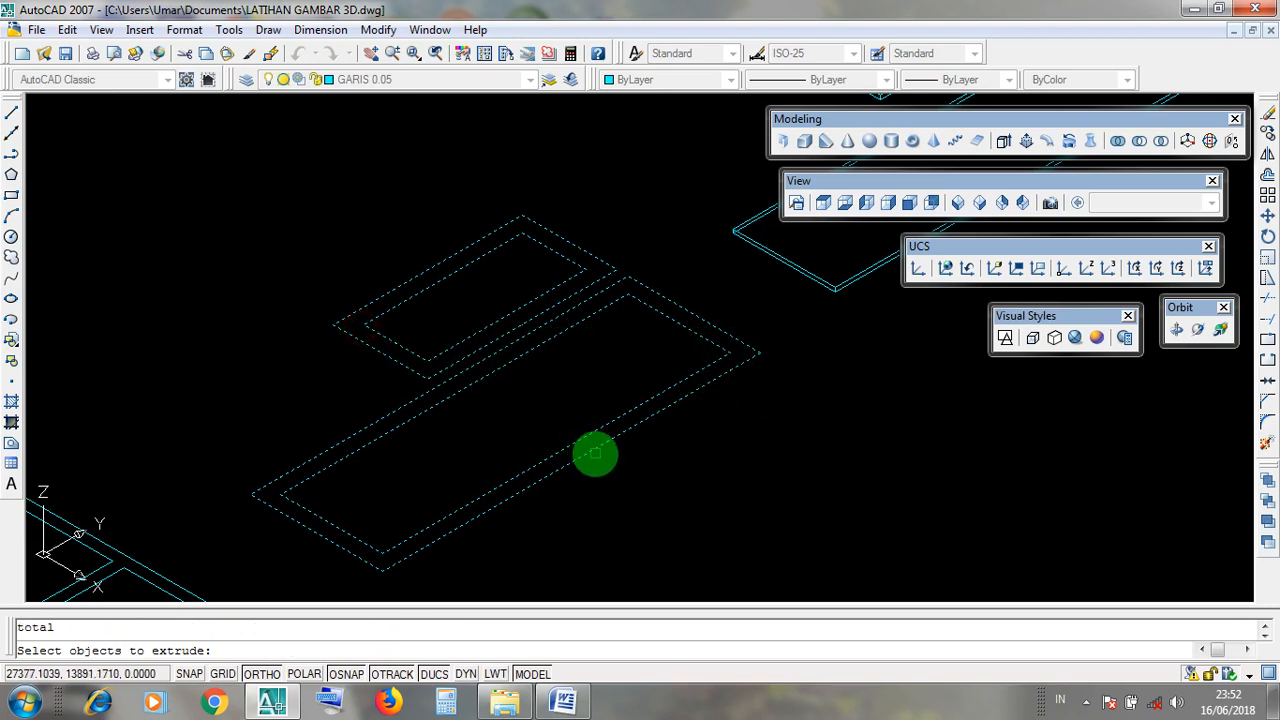
{"action": "left_click", "coordinate": [594, 452]}
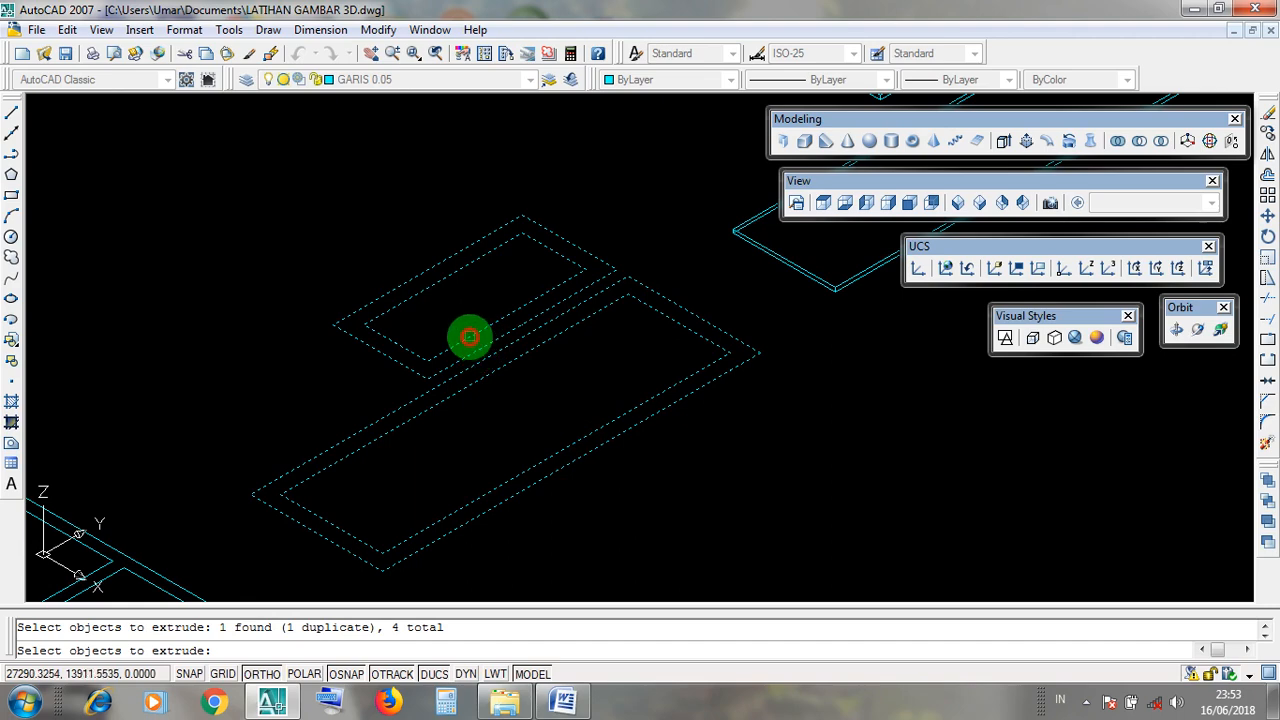
{"action": "scroll", "coordinate": [545, 399], "scroll_direction": "down", "scroll_amount": 1}
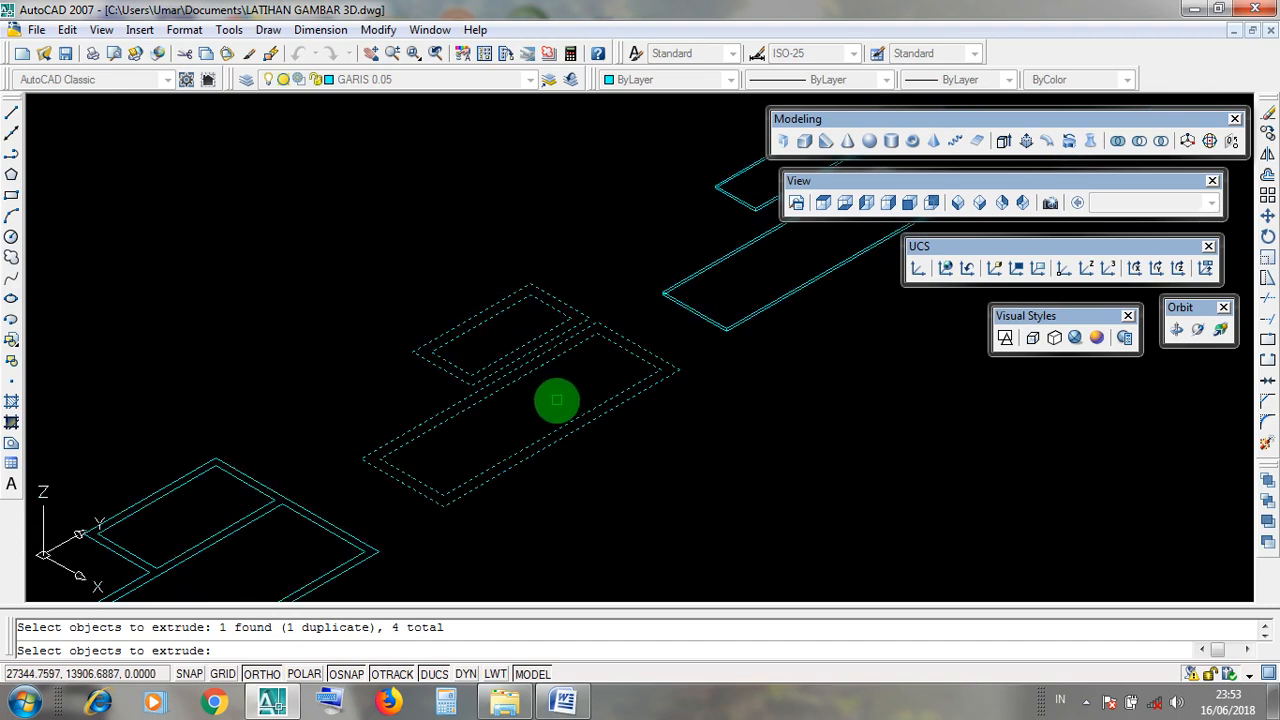
{"action": "right_click", "coordinate": [557, 400]}
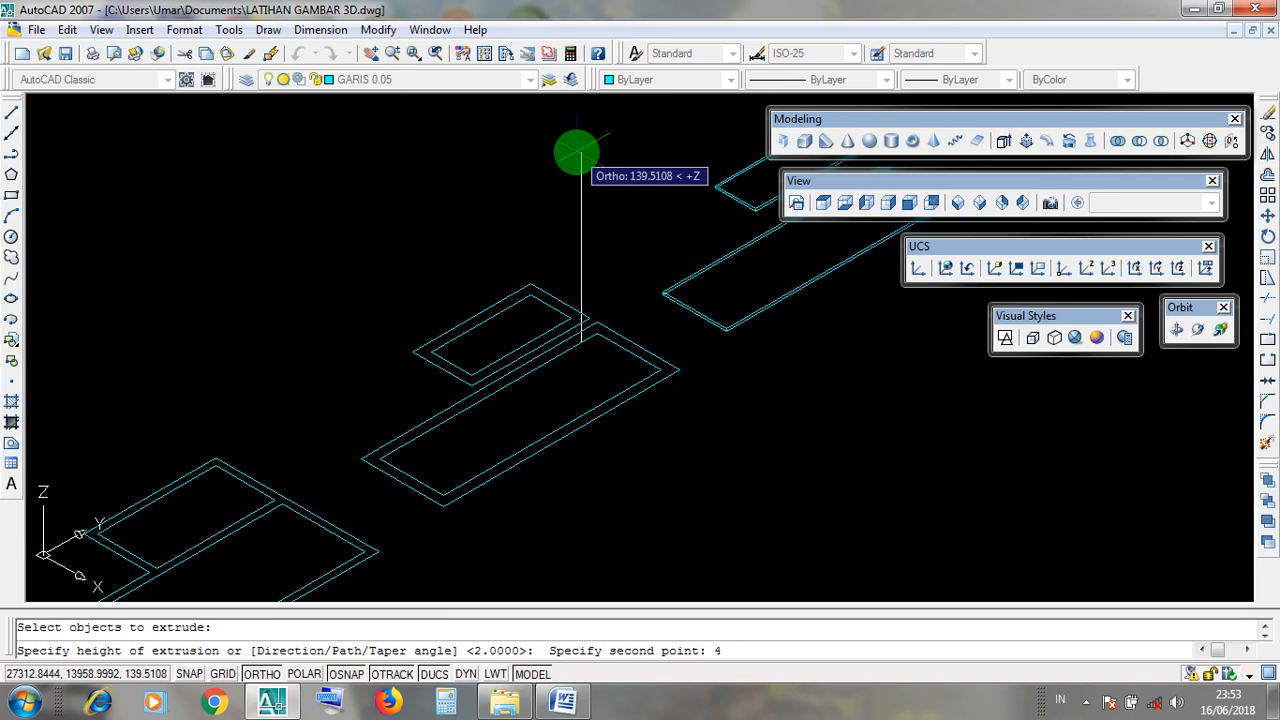
{"action": "key", "text": "Return"}
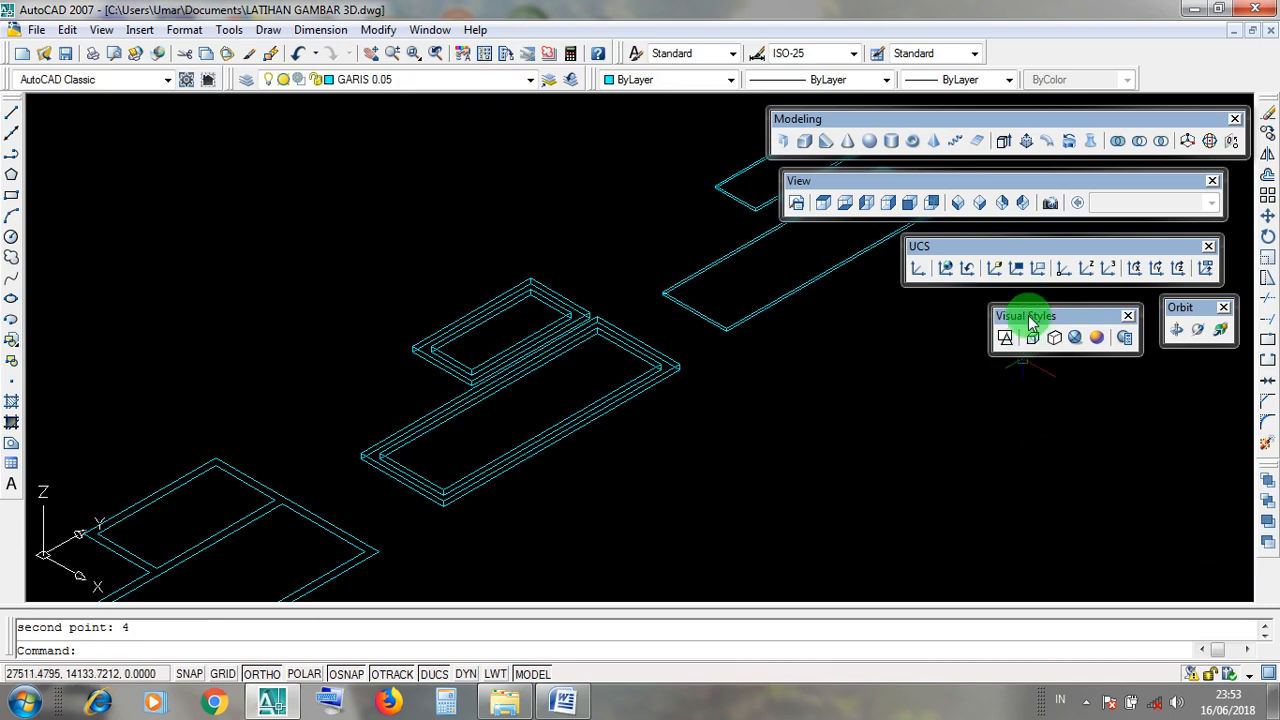
Show the model in the Realistic visual style and examine the inner solids of both extruded frames.
{"action": "left_click_drag", "start_coordinate": [1030, 320], "coordinate": [1033, 322]}
{"action": "left_click", "coordinate": [1074, 337]}
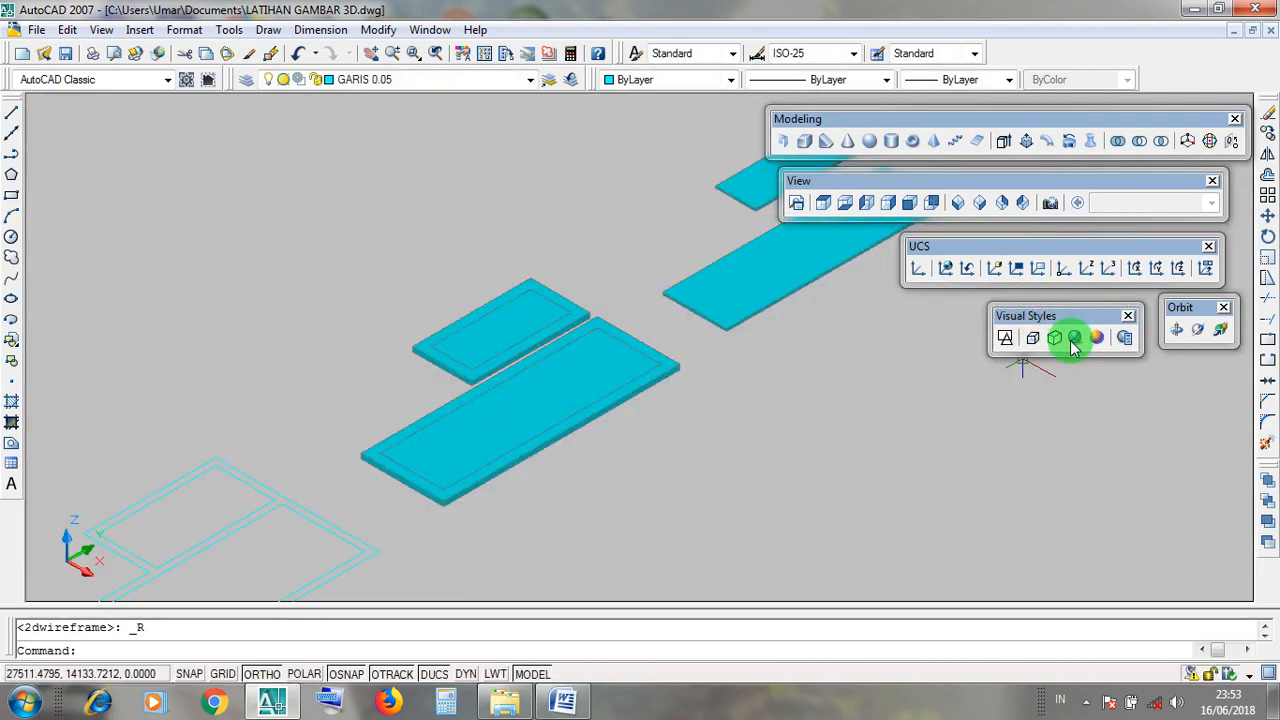
{"action": "scroll", "coordinate": [724, 472], "scroll_direction": "up", "scroll_amount": 3}
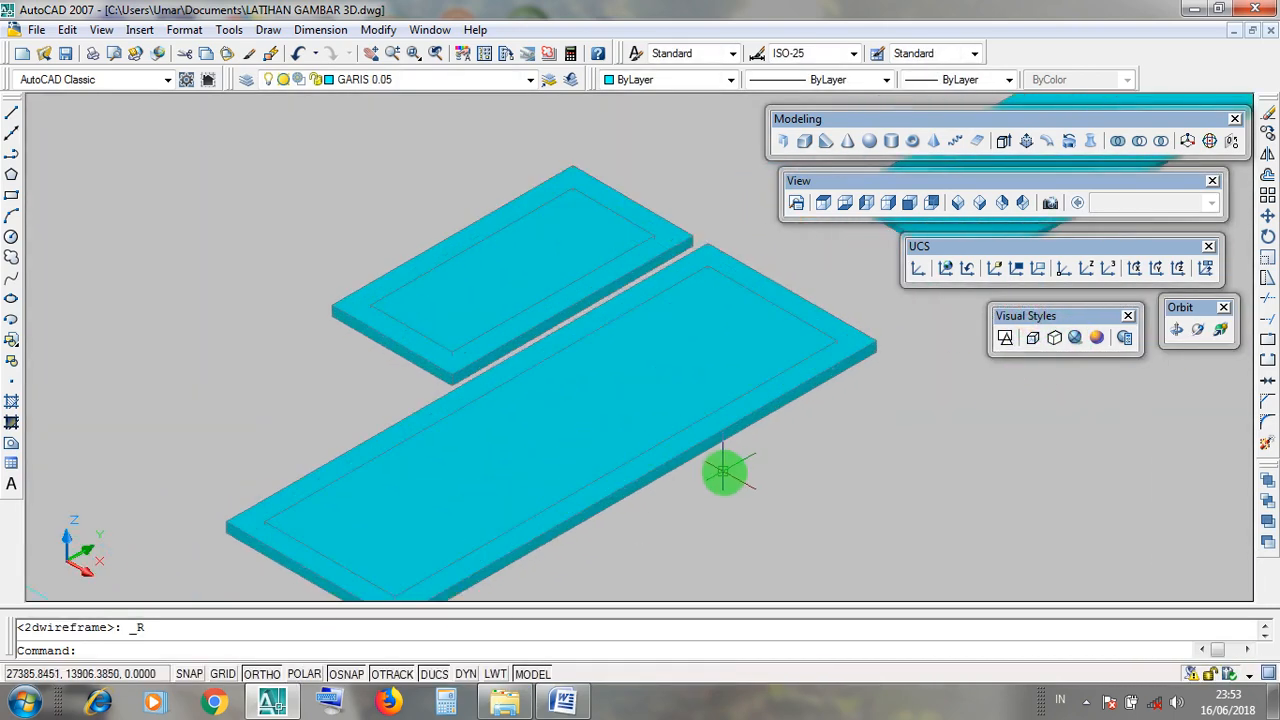
{"action": "scroll", "coordinate": [728, 476], "scroll_direction": "down", "scroll_amount": 2}
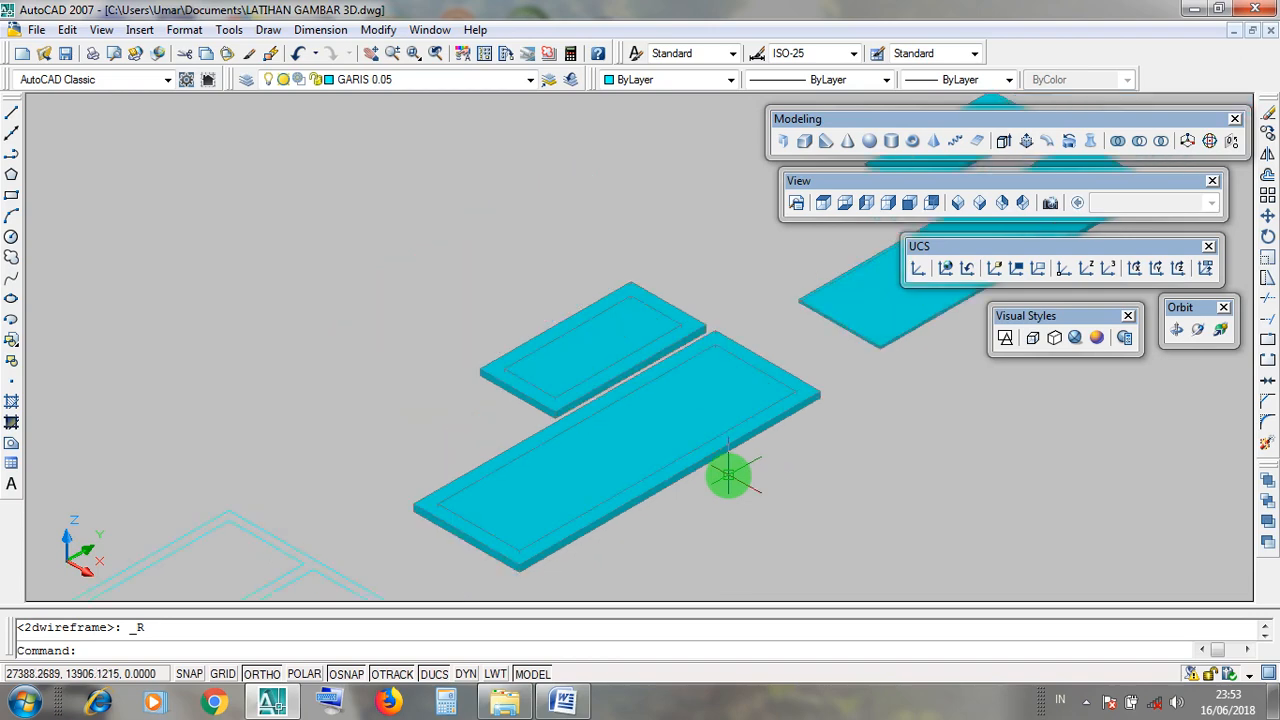
{"action": "left_click", "coordinate": [674, 435]}
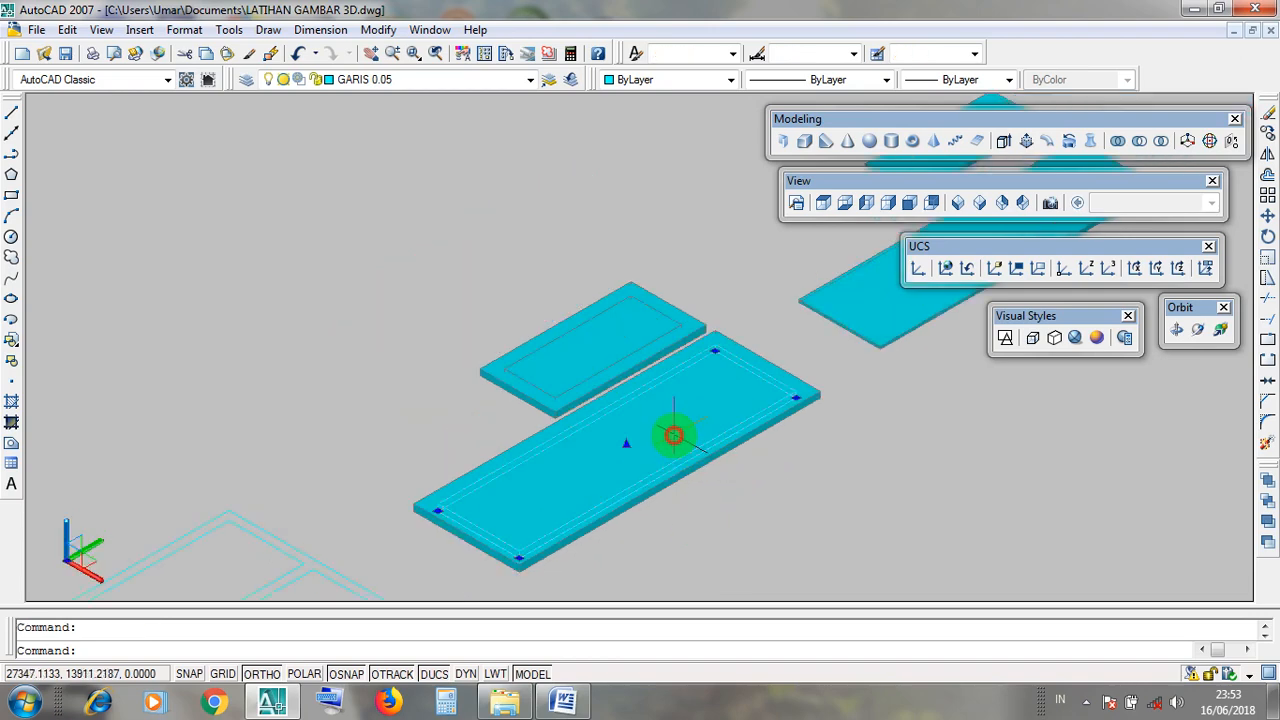
{"action": "left_click", "coordinate": [620, 348]}
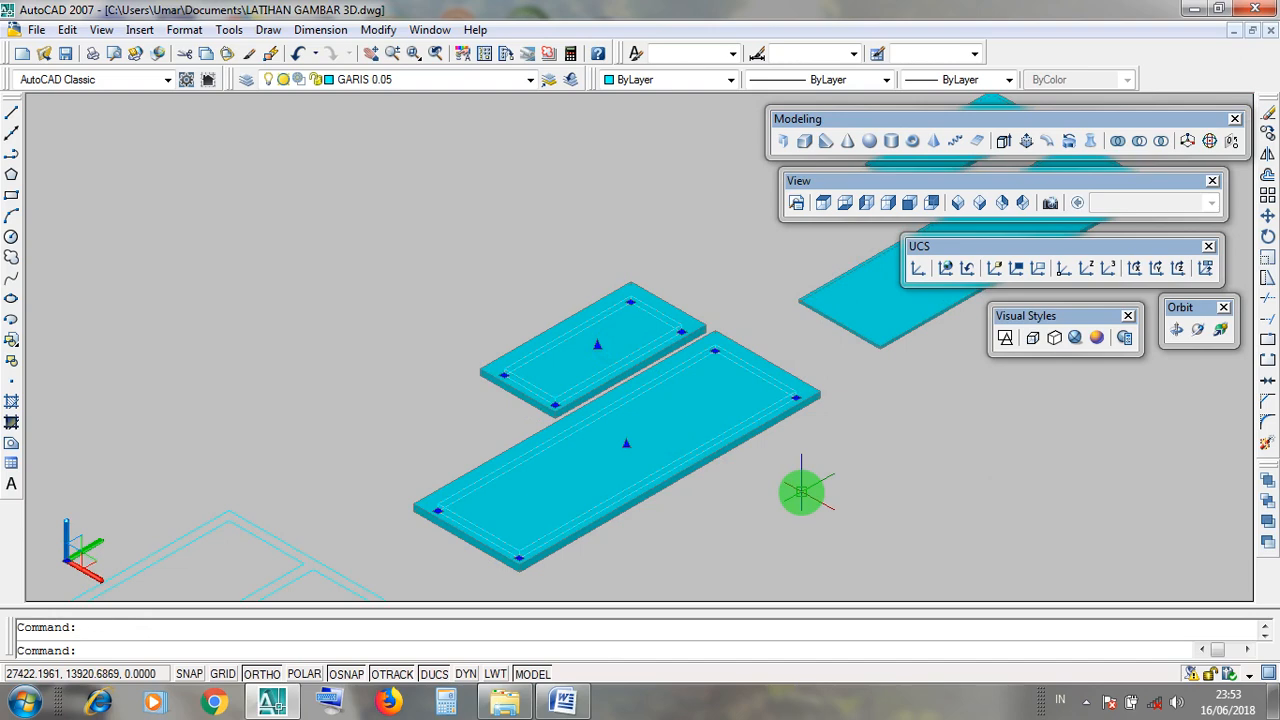
{"action": "key", "text": "Escape"}
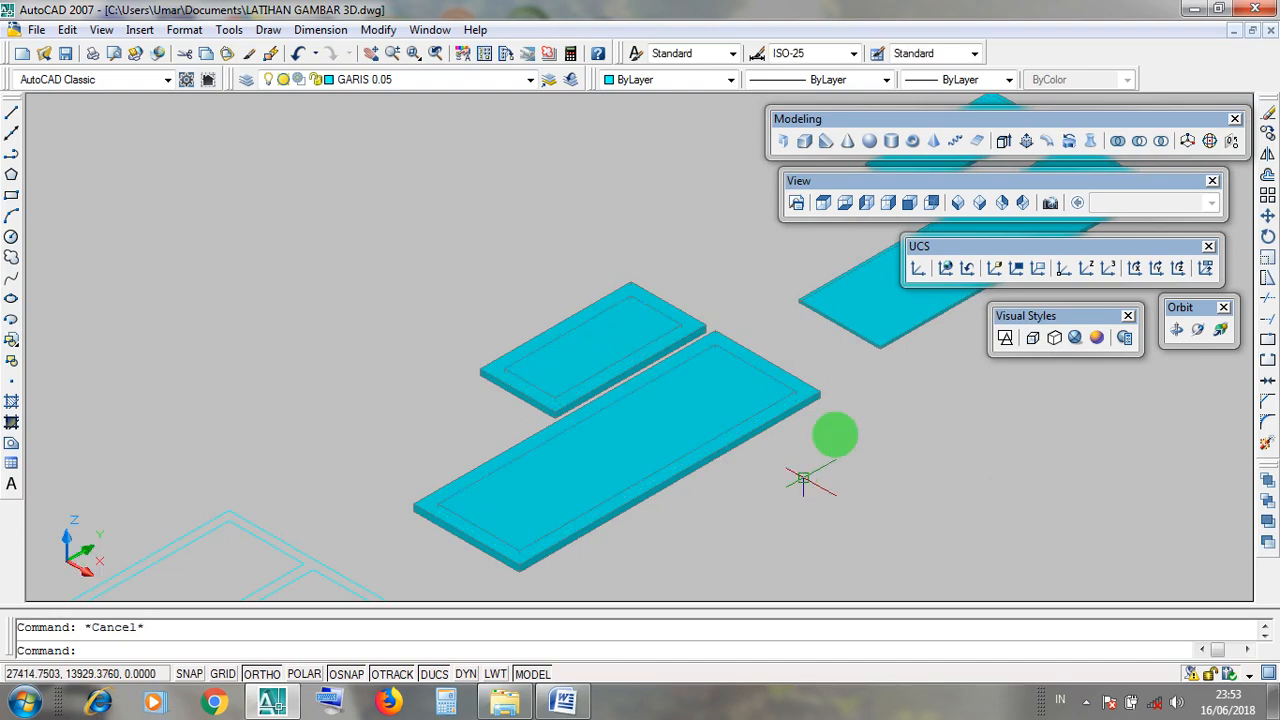
View the finished green hollow frames in BELAJAR 3D 1.dwg for comparison, and return to LATIHAN GAMBAR 3D.dwg.
{"action": "left_click", "coordinate": [1231, 36]}
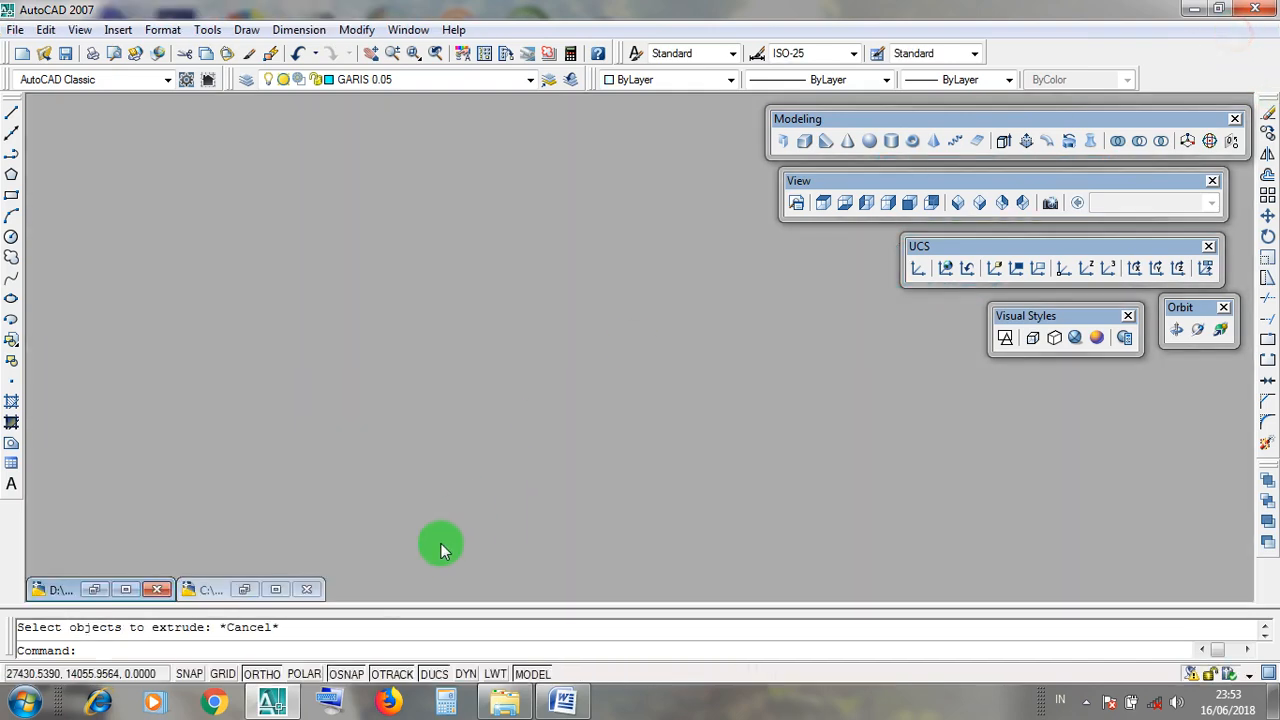
{"action": "left_click", "coordinate": [128, 591]}
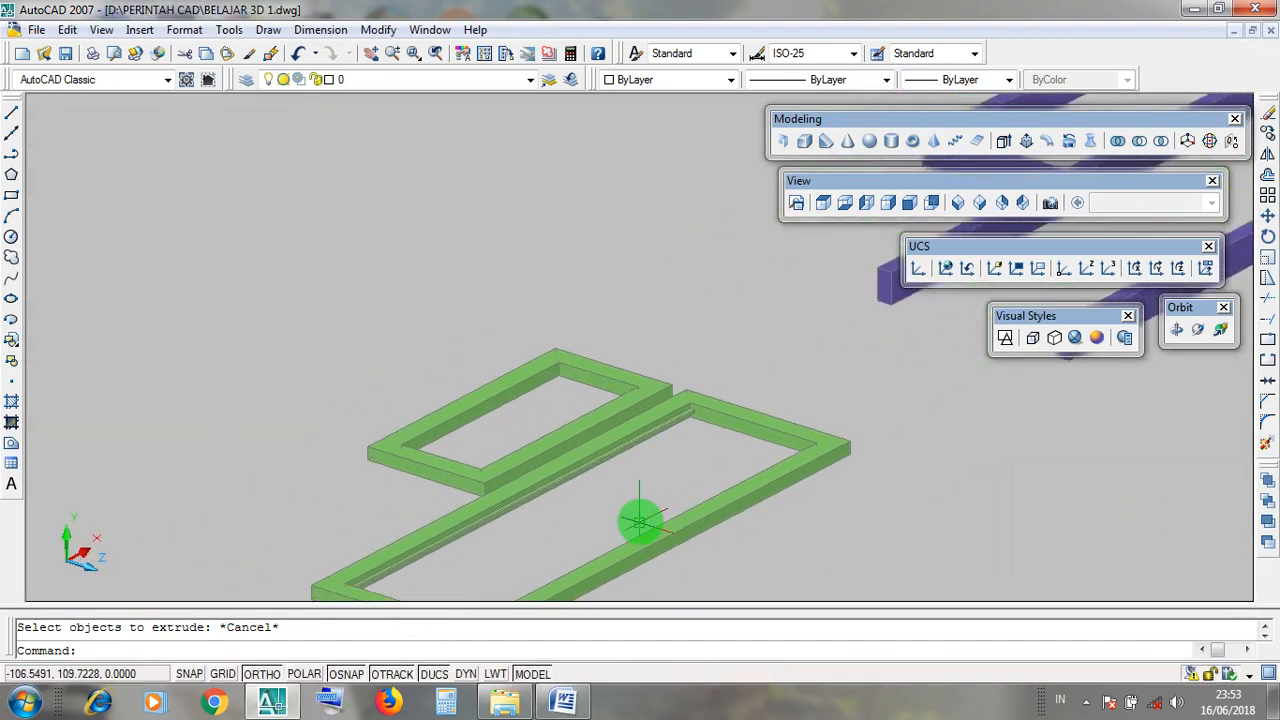
{"action": "middle_click_drag", "start_coordinate": [640, 521], "coordinate": [647, 481]}
{"action": "left_click", "coordinate": [628, 443]}
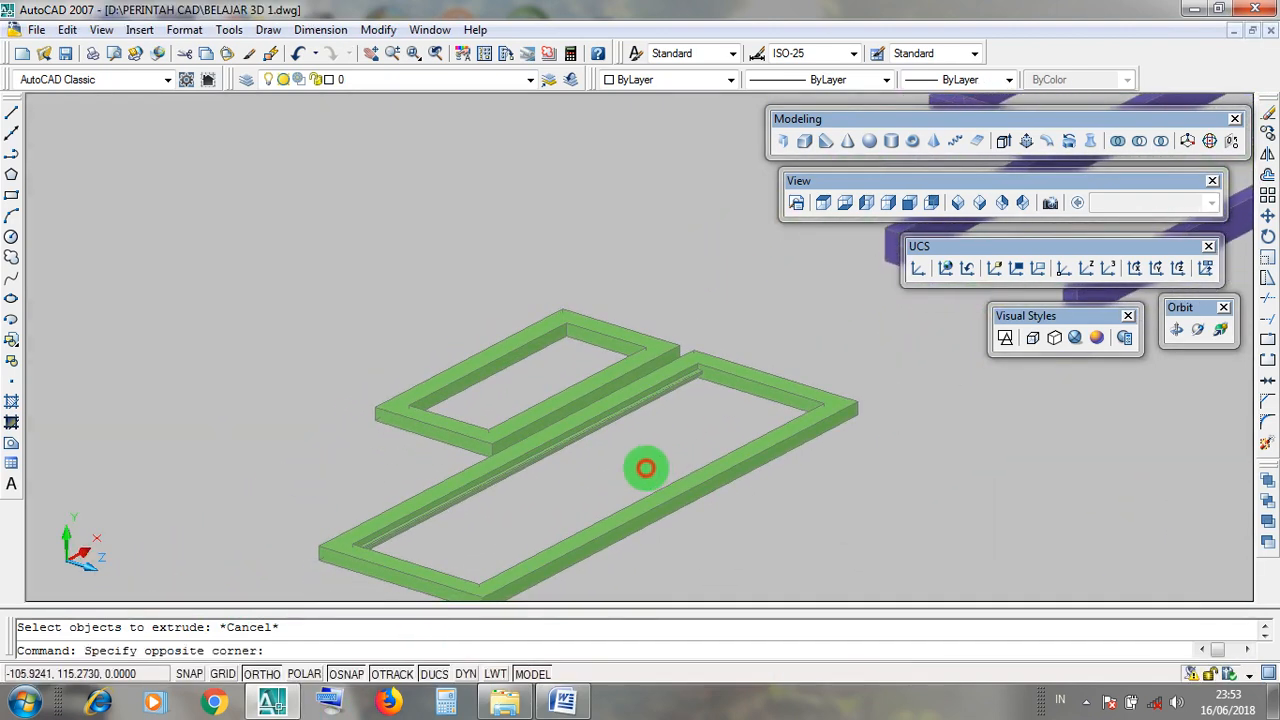
{"action": "left_click", "coordinate": [527, 385]}
{"action": "key", "text": "Escape"}
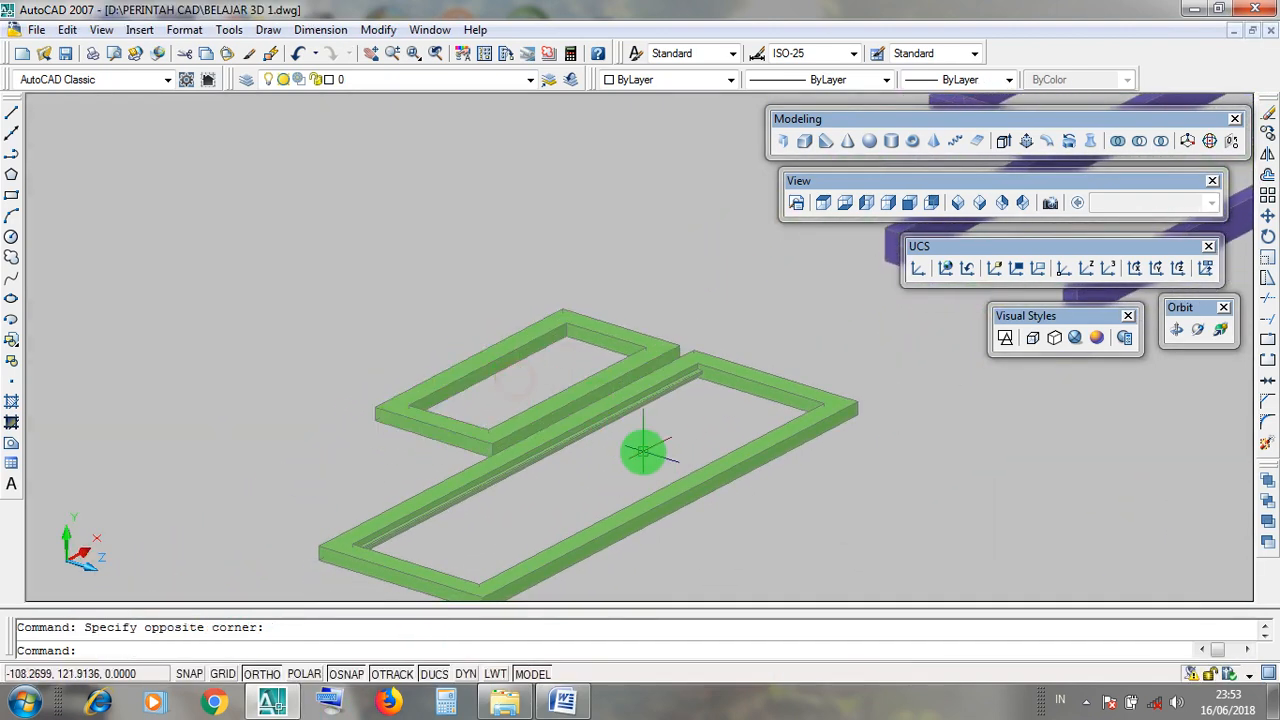
{"action": "left_click", "coordinate": [1232, 31]}
{"action": "left_click", "coordinate": [303, 591]}
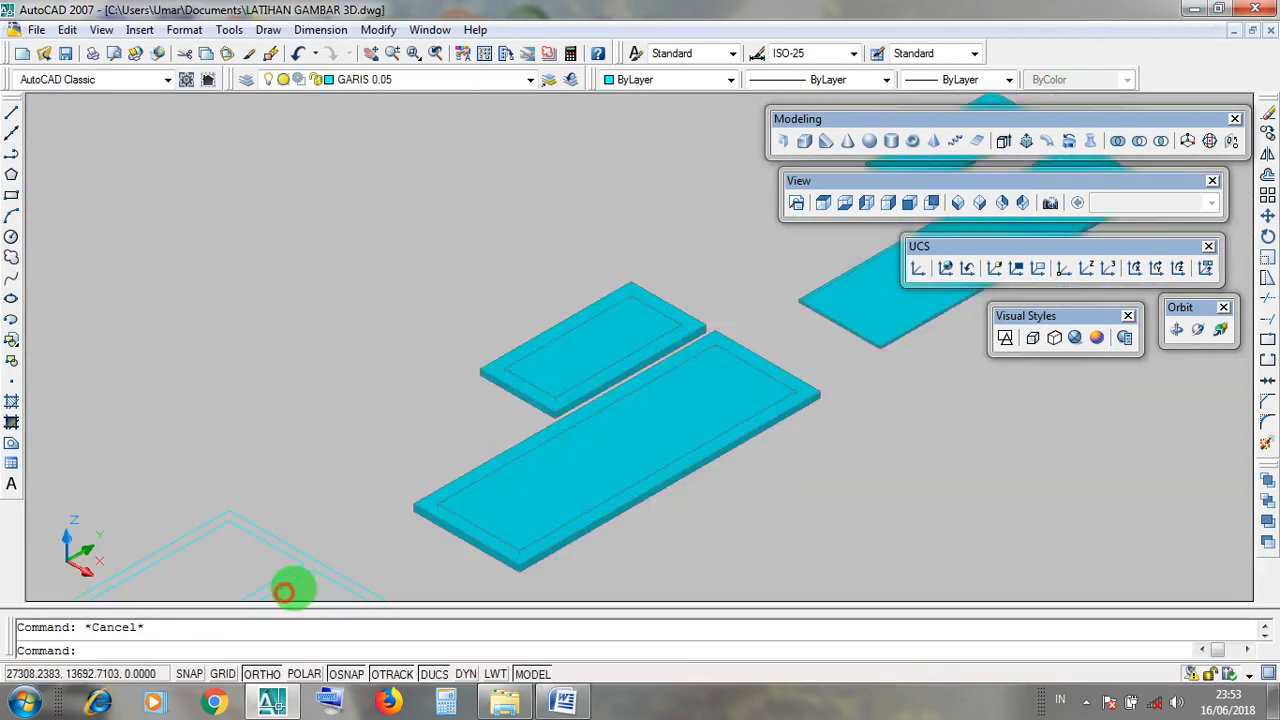
Set the visual style of LATIHAN GAMBAR 3D.dwg to 2D Wireframe.
{"action": "scroll", "coordinate": [757, 406], "scroll_direction": "down", "scroll_amount": 2}
{"action": "scroll", "coordinate": [958, 383], "scroll_direction": "up", "scroll_amount": 1}
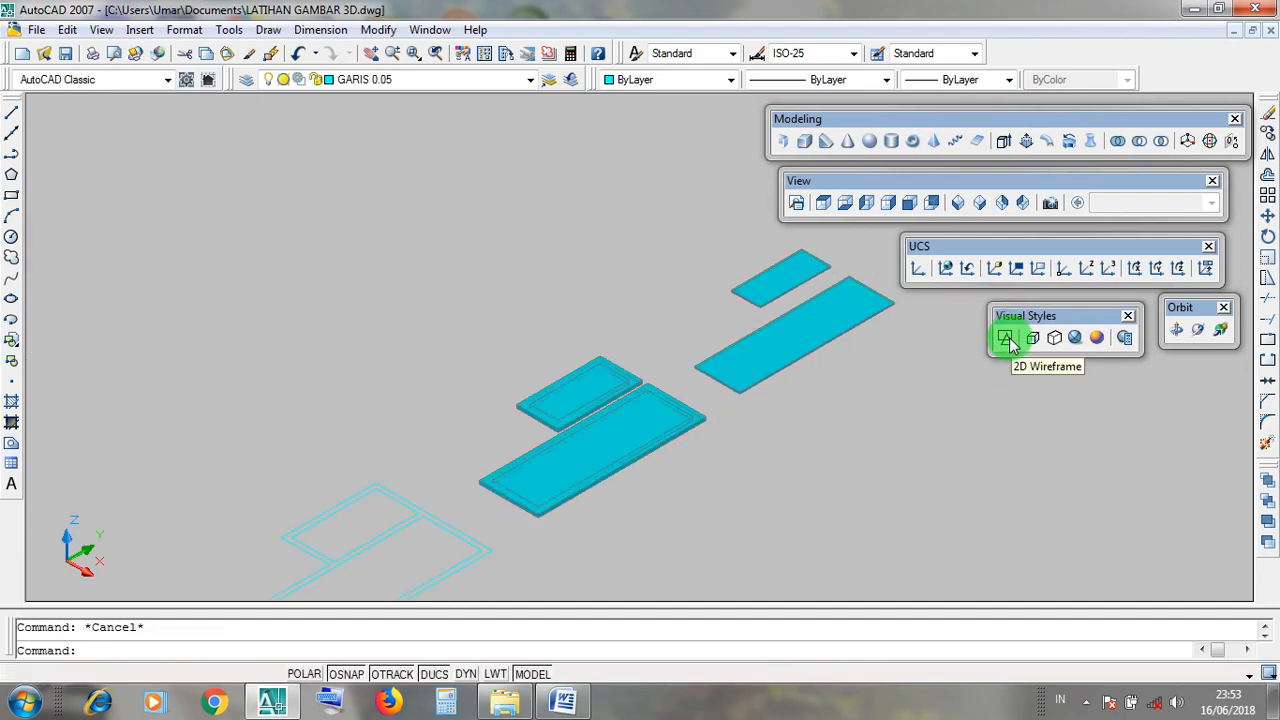
{"action": "left_click", "coordinate": [1005, 338]}
{"action": "left_click_drag", "start_coordinate": [1006, 320], "coordinate": [1010, 318]}
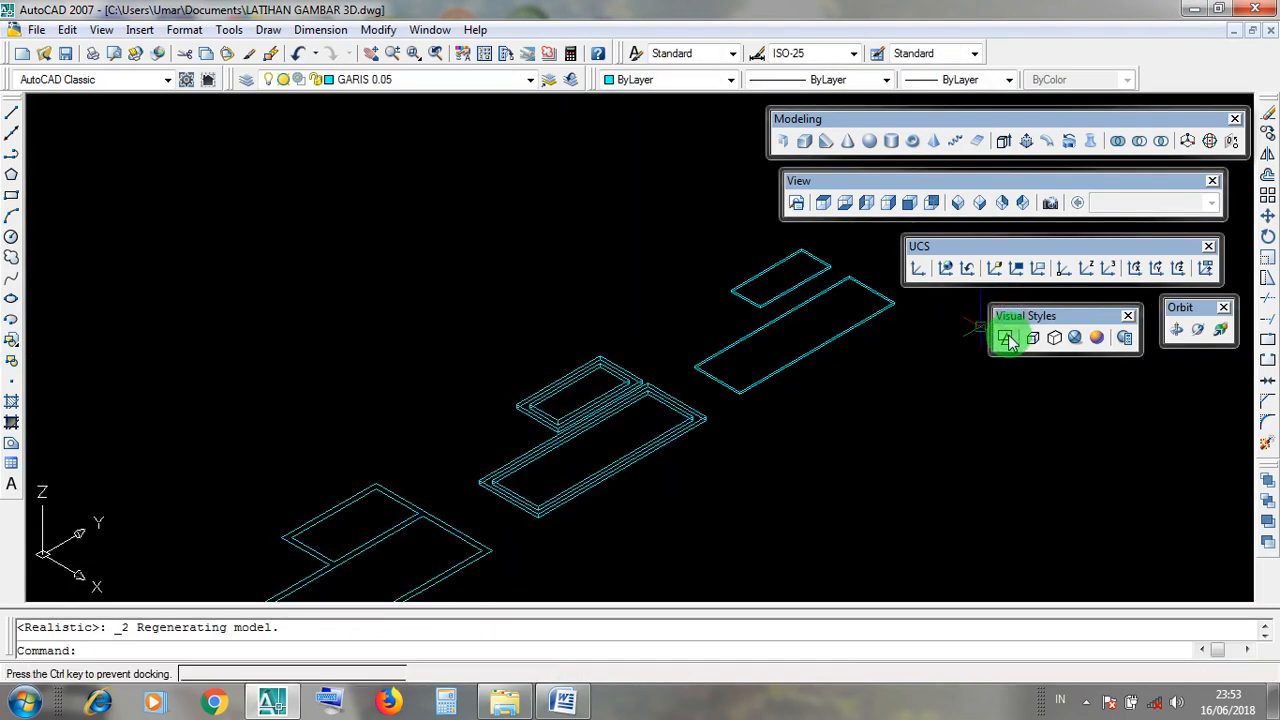
Inspect the stepped outer outline and the two inner rectangles of the 2D frame beside PINTU JENDELA by selecting each one in 2D Wireframe.
{"action": "left_click", "coordinate": [1005, 338]}
{"action": "scroll", "coordinate": [689, 417], "scroll_direction": "down", "scroll_amount": 2}
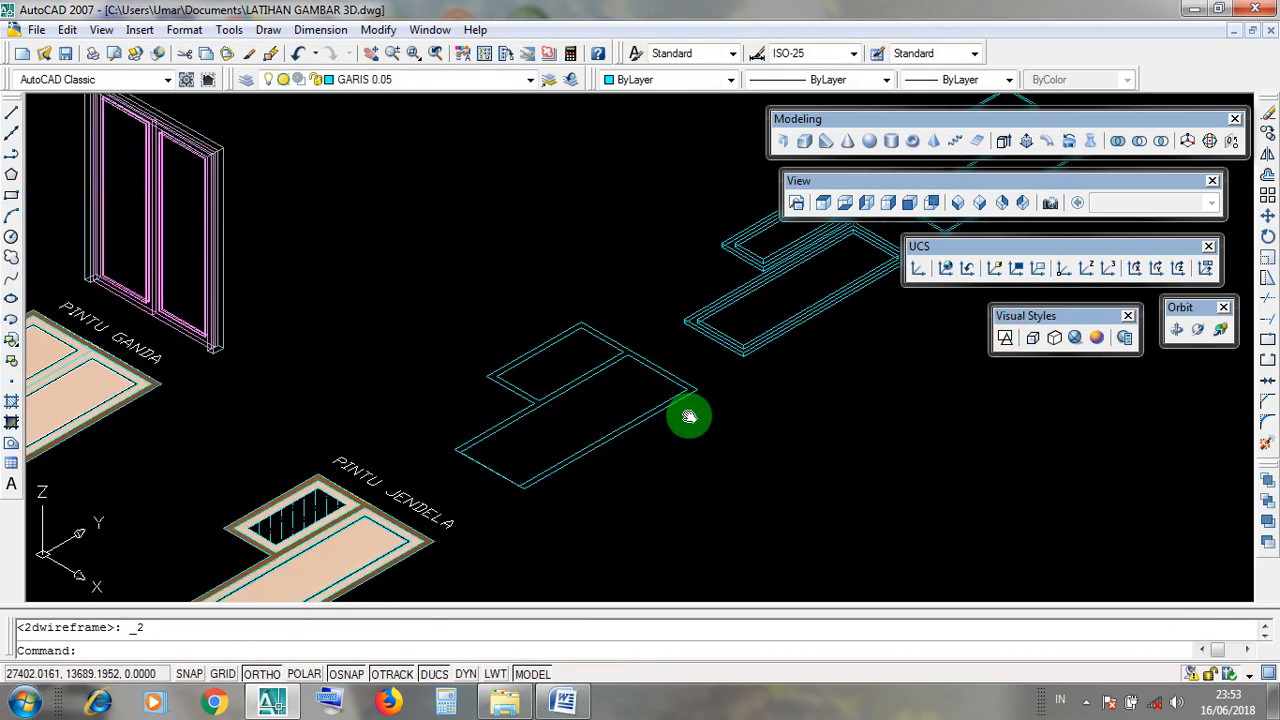
{"action": "scroll", "coordinate": [511, 486], "scroll_direction": "up", "scroll_amount": 3}
{"action": "middle_click_drag", "start_coordinate": [499, 502], "coordinate": [595, 406]}
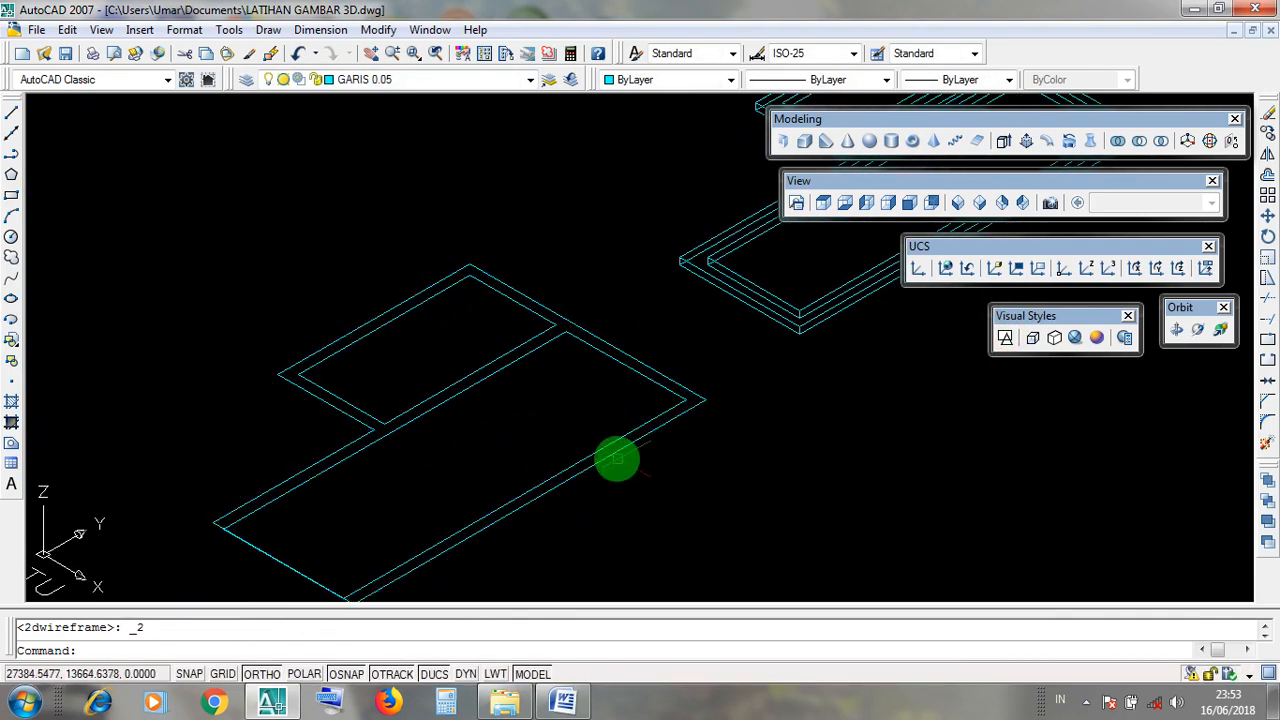
{"action": "left_click", "coordinate": [612, 456]}
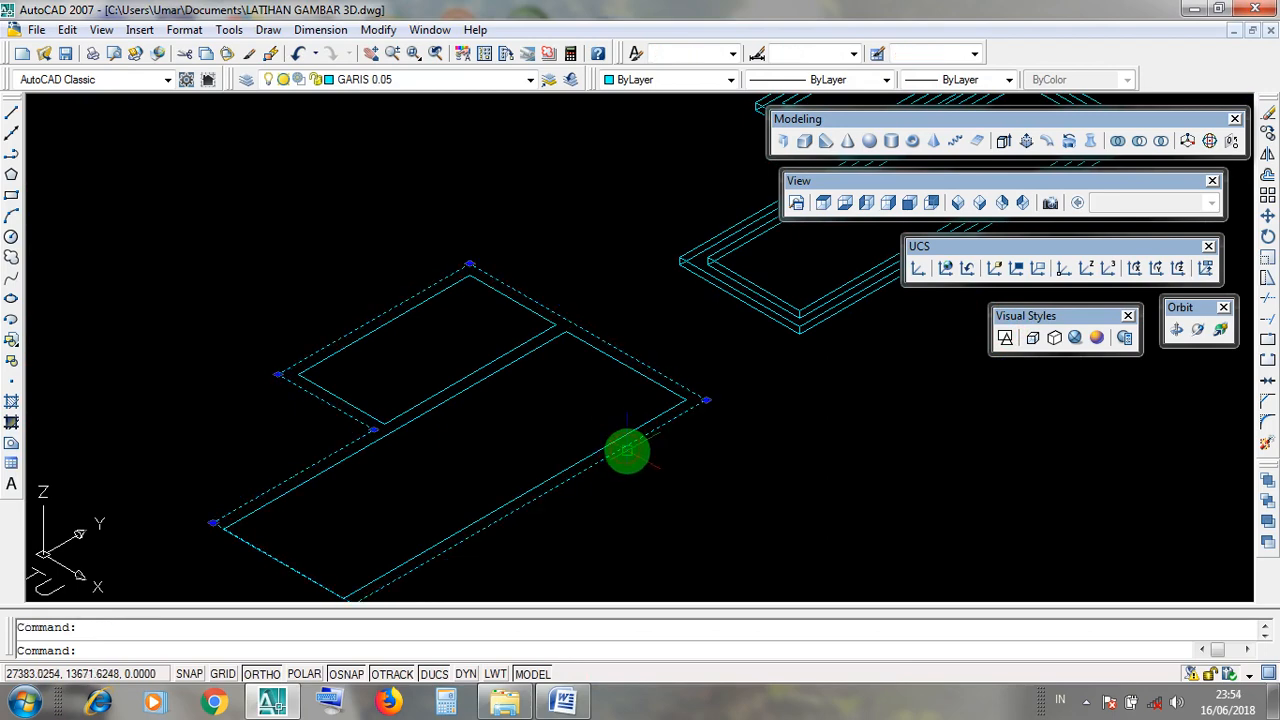
{"action": "mouse_move", "coordinate": [627, 452]}
{"action": "middle_mouse_down"}
{"action": "mouse_move", "coordinate": [680, 454]}
{"action": "mouse_move", "coordinate": [671, 434]}
{"action": "middle_mouse_up"}
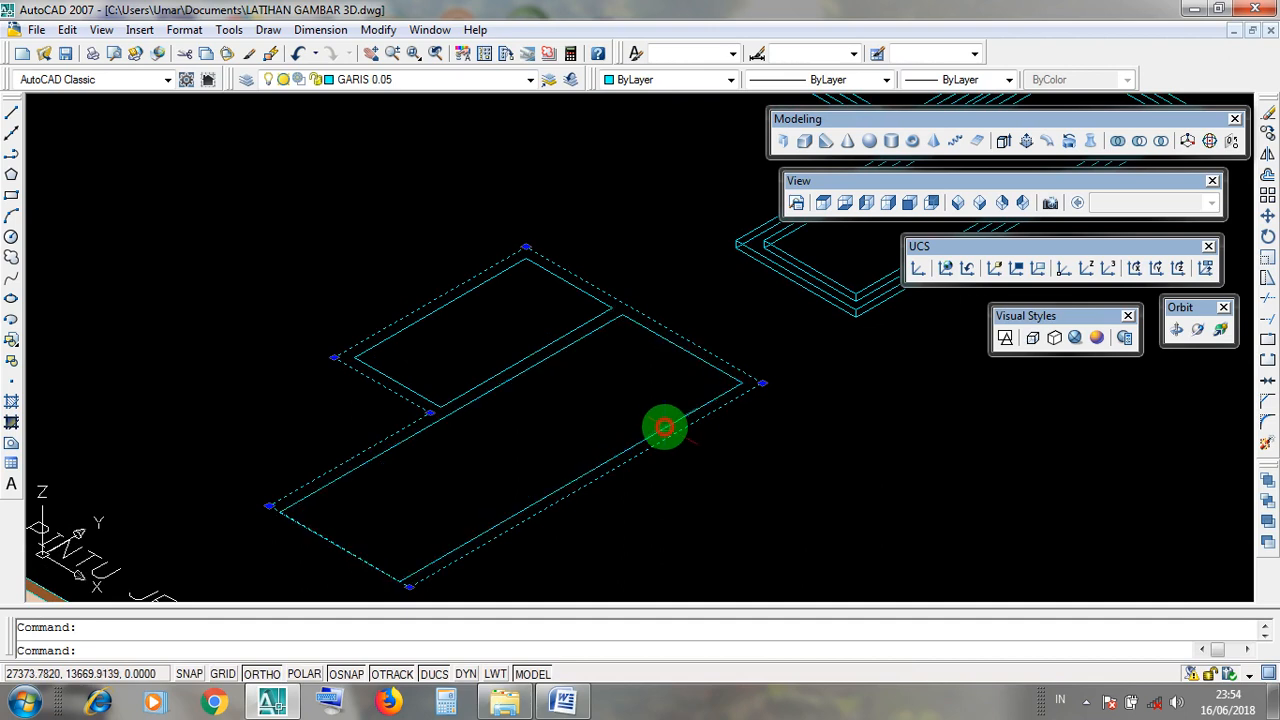
{"action": "left_click", "coordinate": [539, 351]}
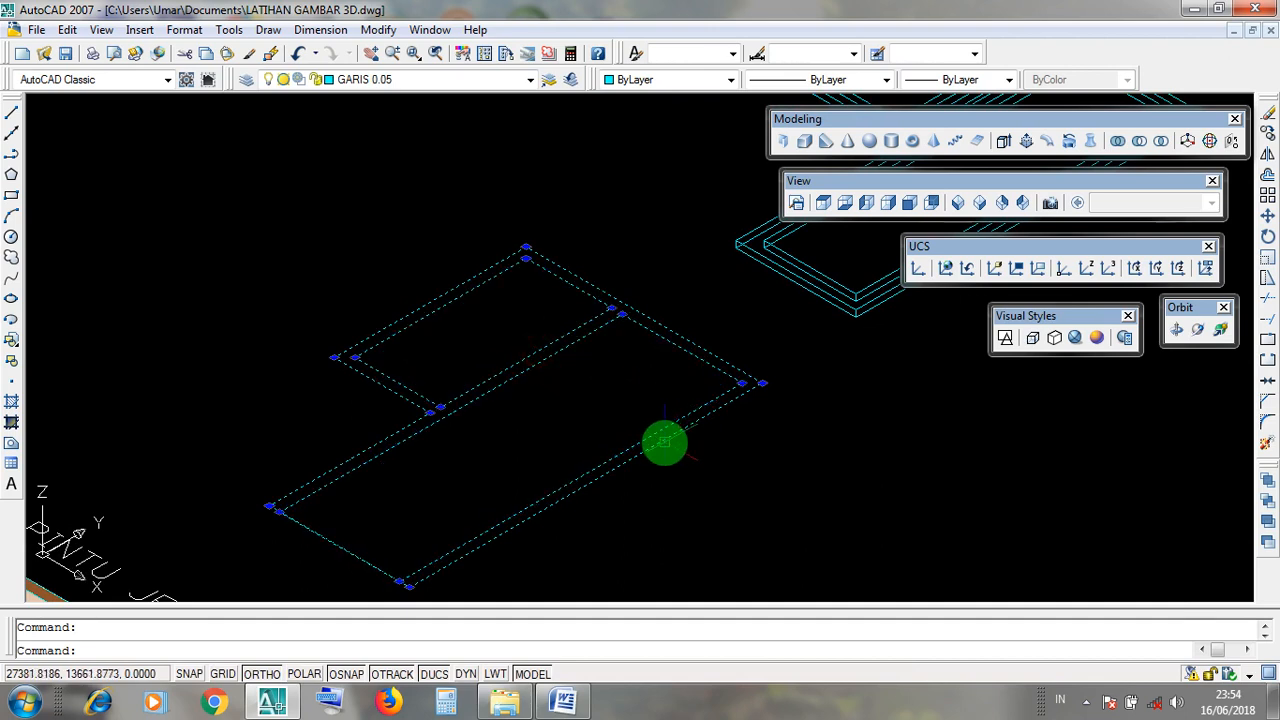
{"action": "left_click", "coordinate": [664, 443]}
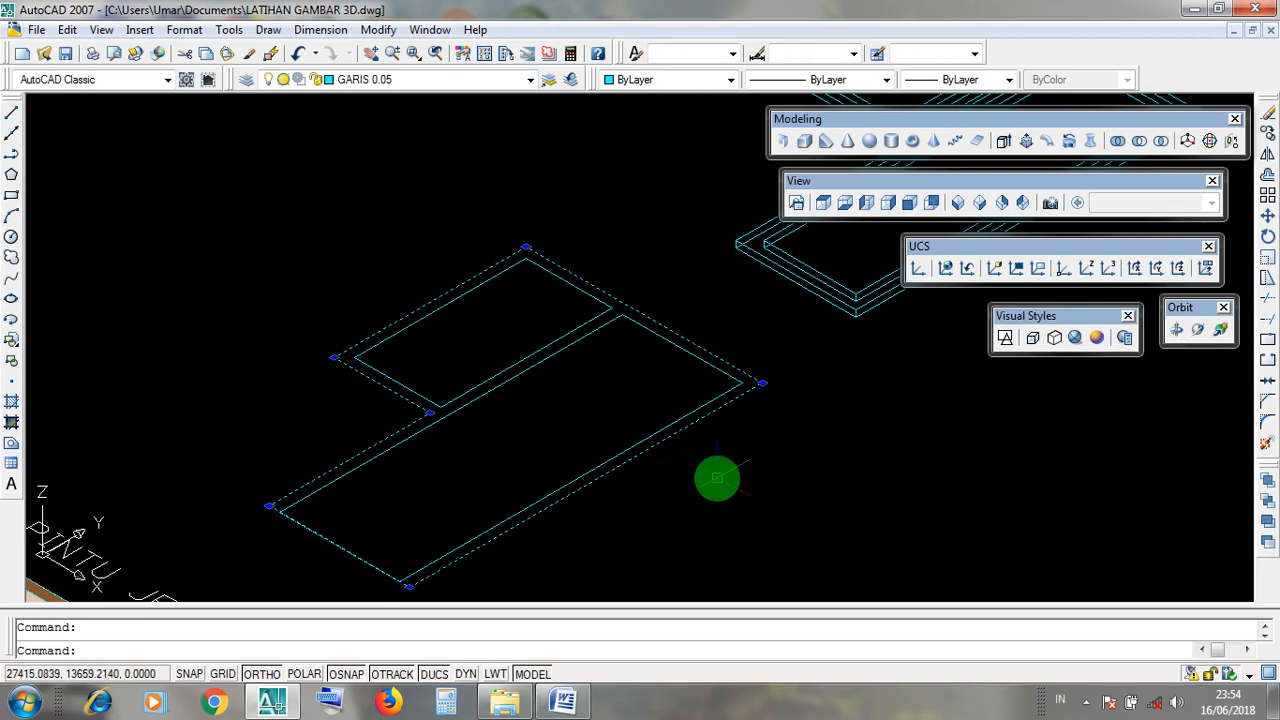
{"action": "key", "text": "Escape"}
{"action": "left_click", "coordinate": [649, 440]}
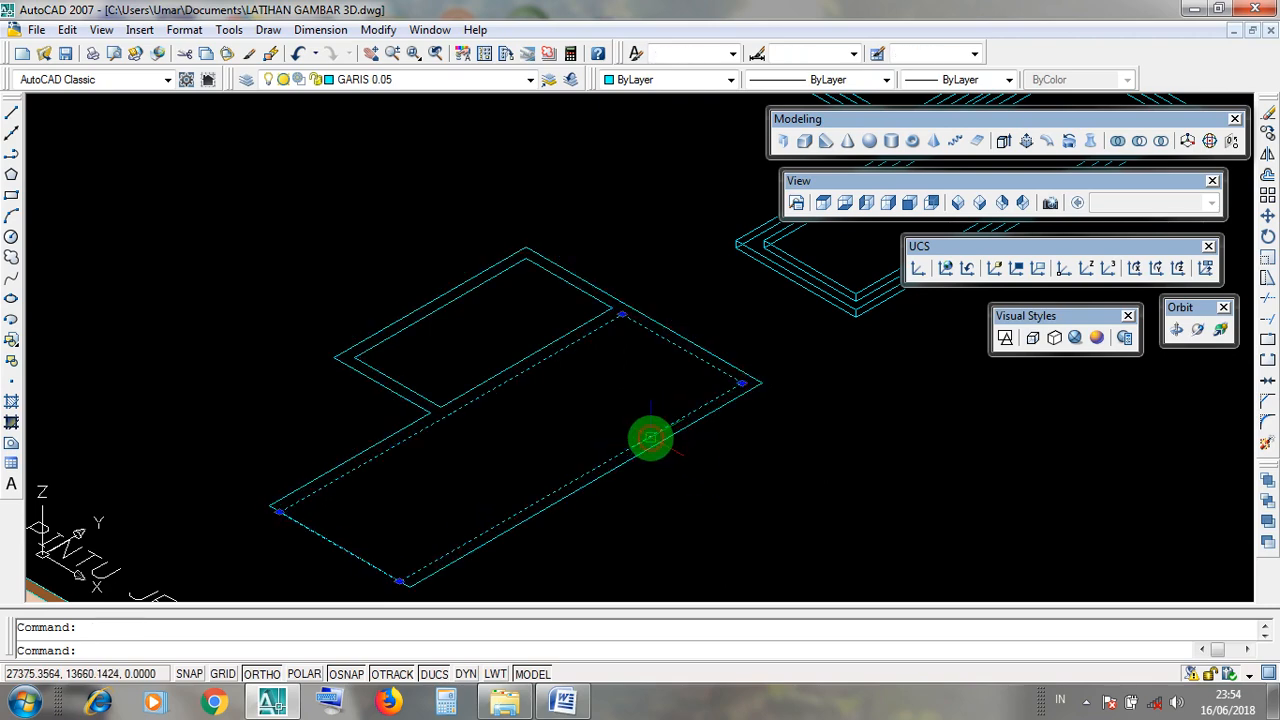
{"action": "key", "text": "Escape"}
{"action": "left_click", "coordinate": [503, 371]}
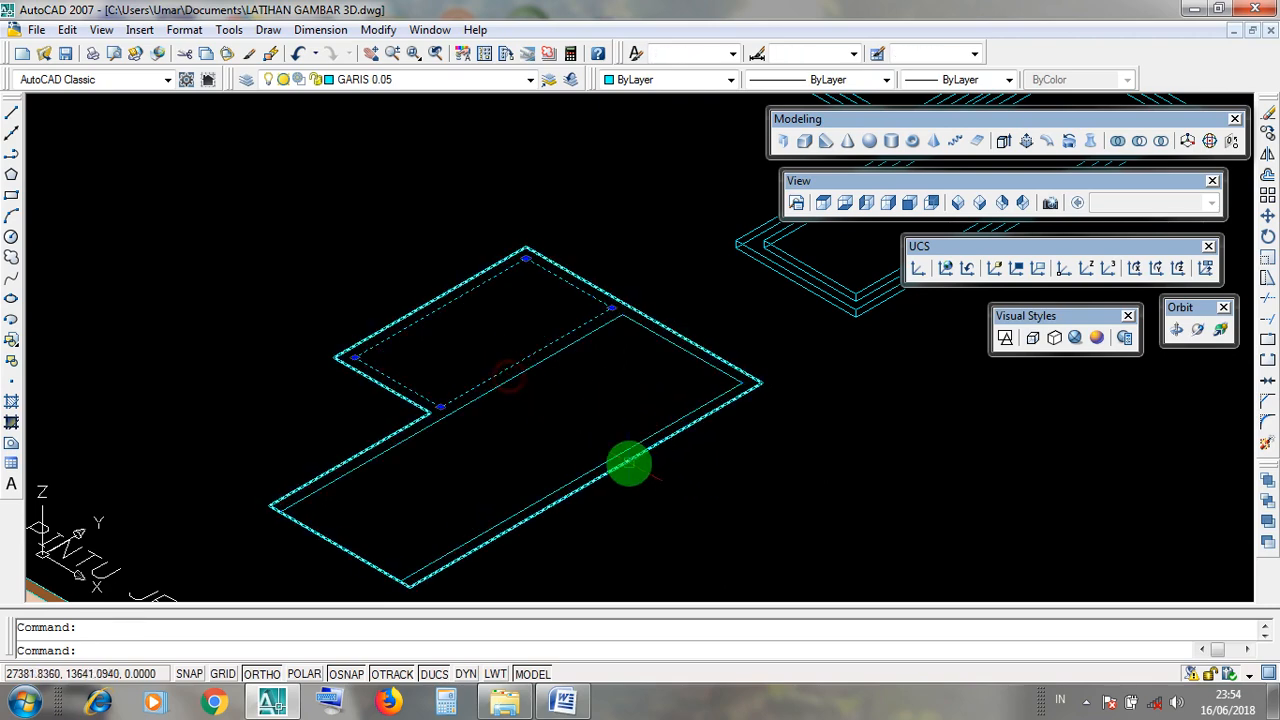
{"action": "key", "text": "Escape"}
{"action": "left_click", "coordinate": [617, 454]}
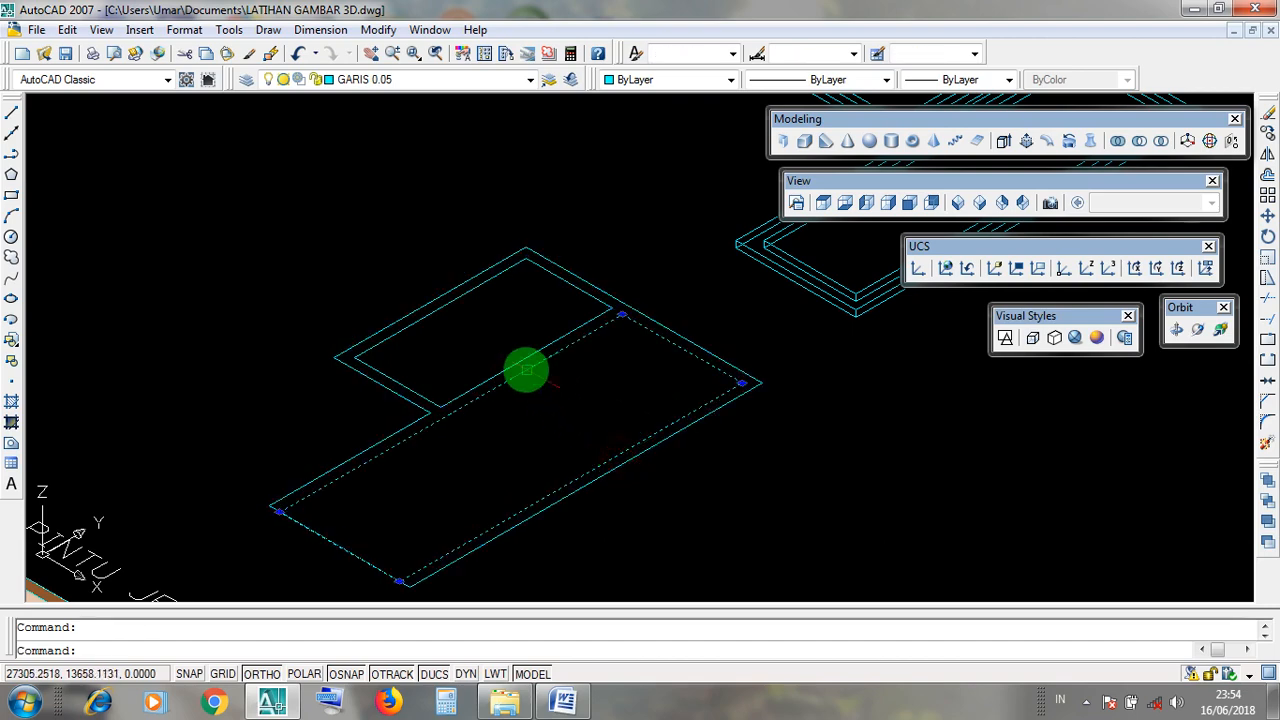
{"action": "left_click", "coordinate": [514, 366]}
{"action": "key", "text": "Escape"}
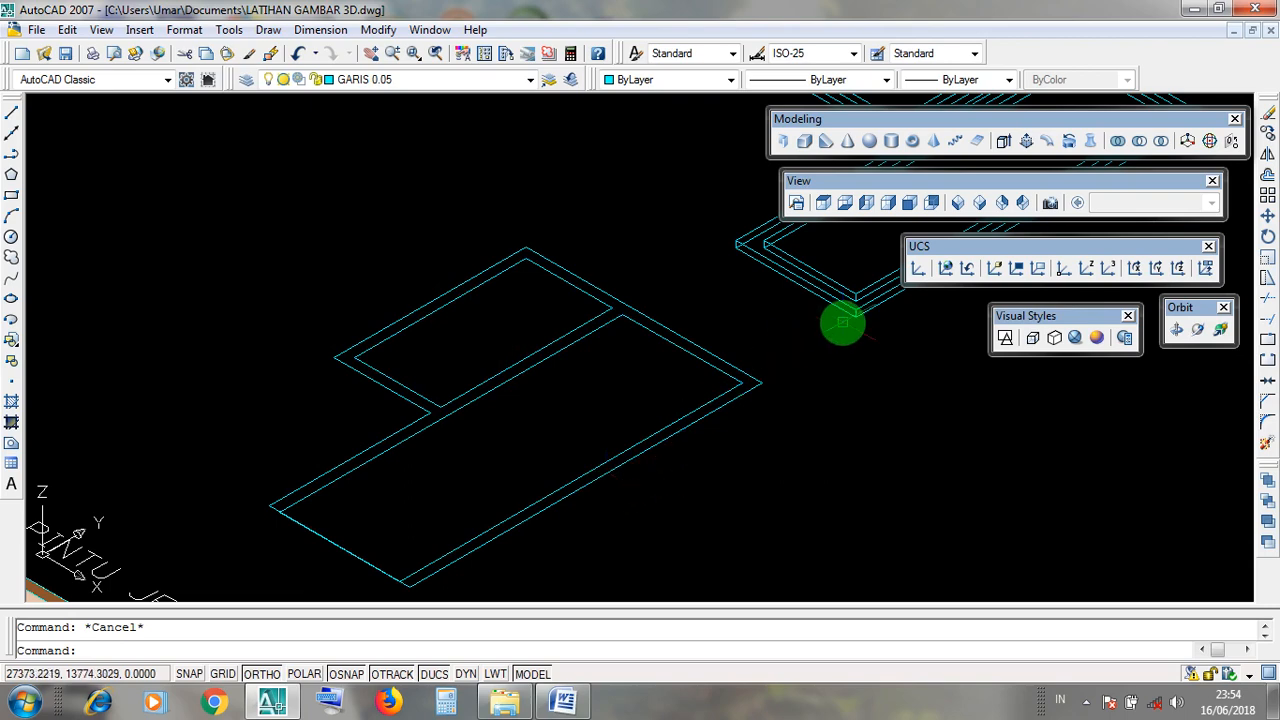
{"action": "left_click", "coordinate": [1004, 140]}
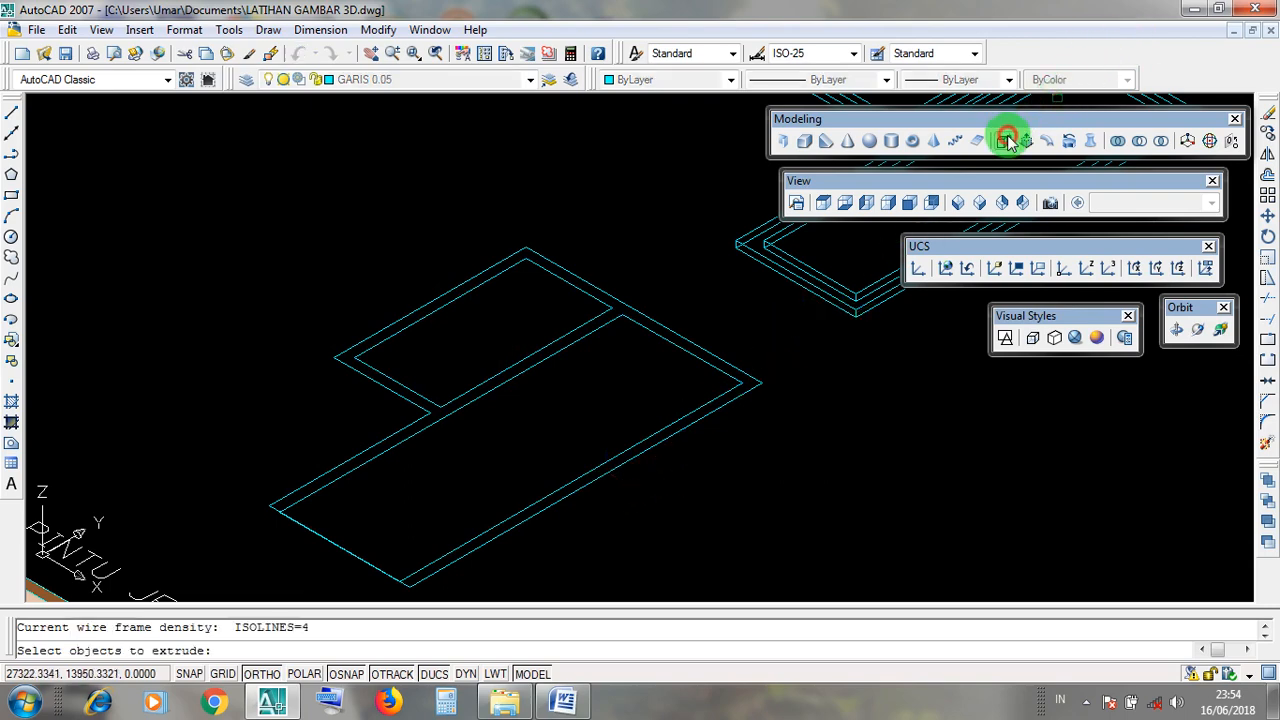
{"action": "key", "text": "Escape"}
{"action": "left_click", "coordinate": [799, 119]}
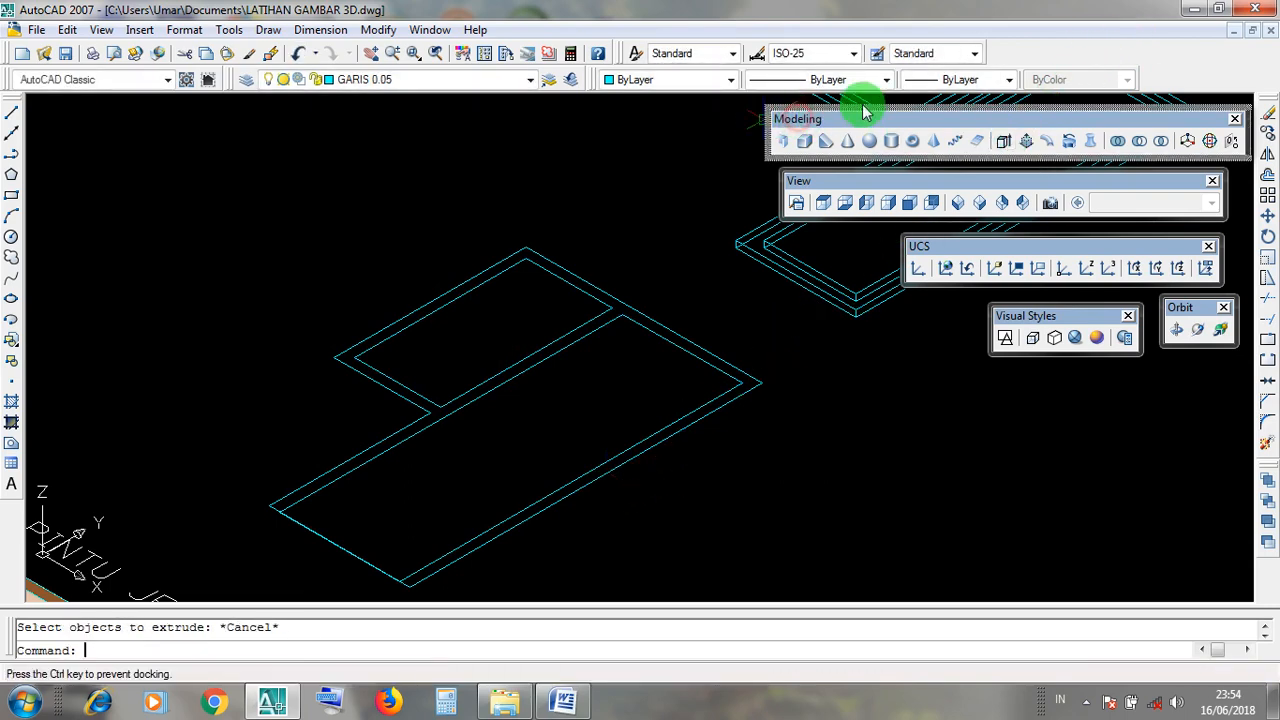
Examine the finished purple door-and-window frame solid in BELAJAR 3D 1.dwg, and return to LATIHAN GAMBAR 3D.dwg.
{"action": "left_click", "coordinate": [1234, 31]}
{"action": "left_click", "coordinate": [131, 588]}
{"action": "scroll", "coordinate": [620, 470], "scroll_direction": "down", "scroll_amount": 2}
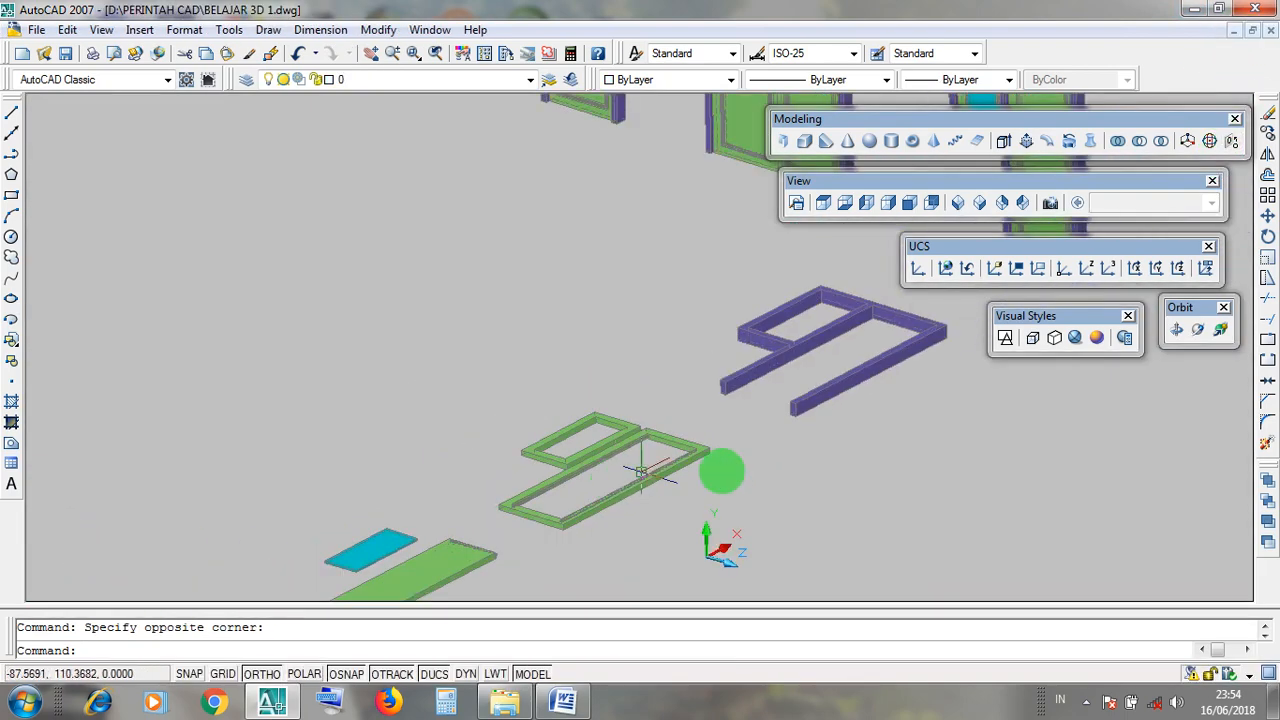
{"action": "middle_click_drag", "start_coordinate": [824, 446], "coordinate": [649, 514]}
{"action": "scroll", "coordinate": [717, 428], "scroll_direction": "up", "scroll_amount": 2}
{"action": "scroll", "coordinate": [717, 428], "scroll_direction": "up", "scroll_amount": 2}
{"action": "middle_click_drag", "start_coordinate": [800, 415], "coordinate": [631, 457]}
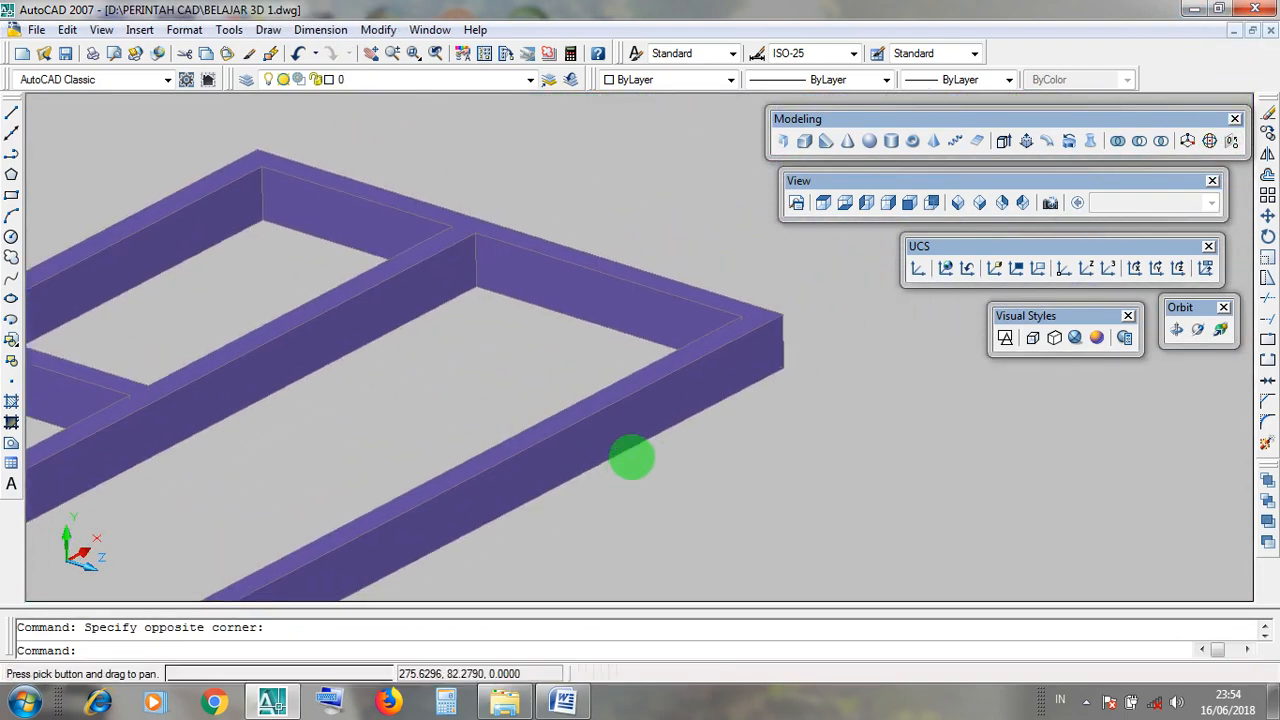
{"action": "left_click", "coordinate": [643, 399]}
{"action": "left_click", "coordinate": [648, 443]}
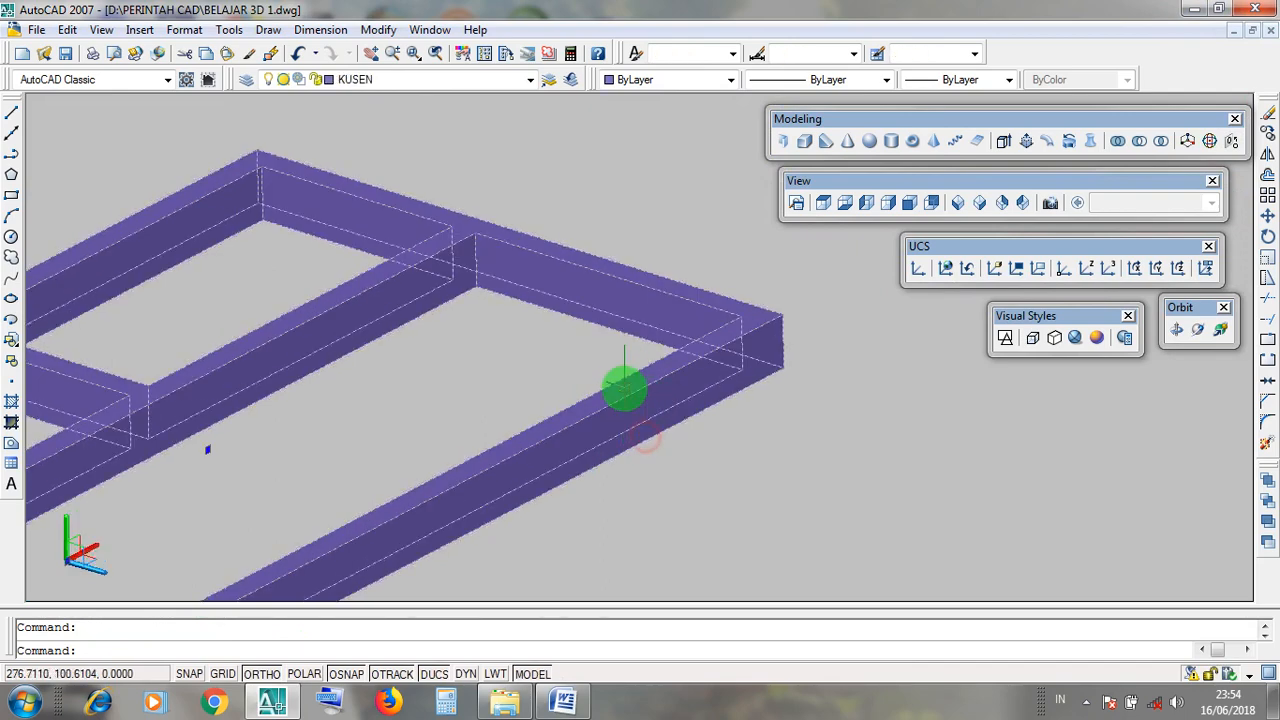
{"action": "left_click", "coordinate": [629, 395]}
{"action": "key", "text": "Escape"}
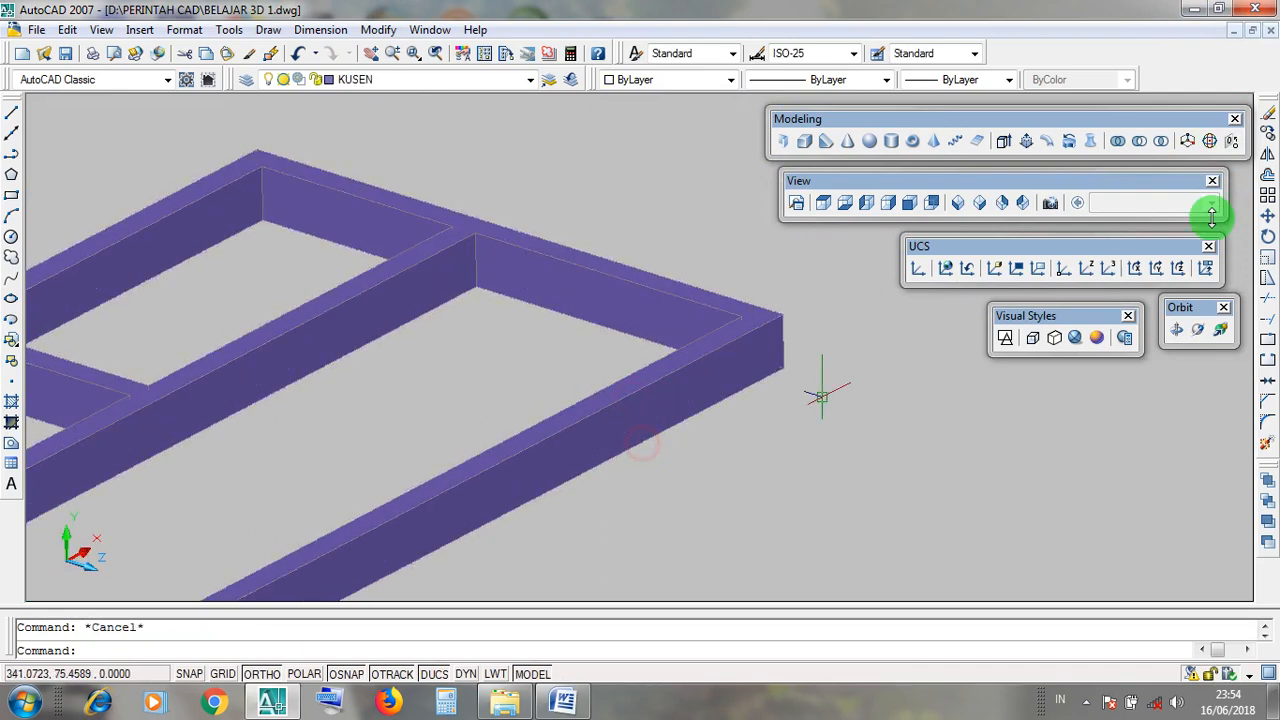
{"action": "left_click", "coordinate": [1234, 31]}
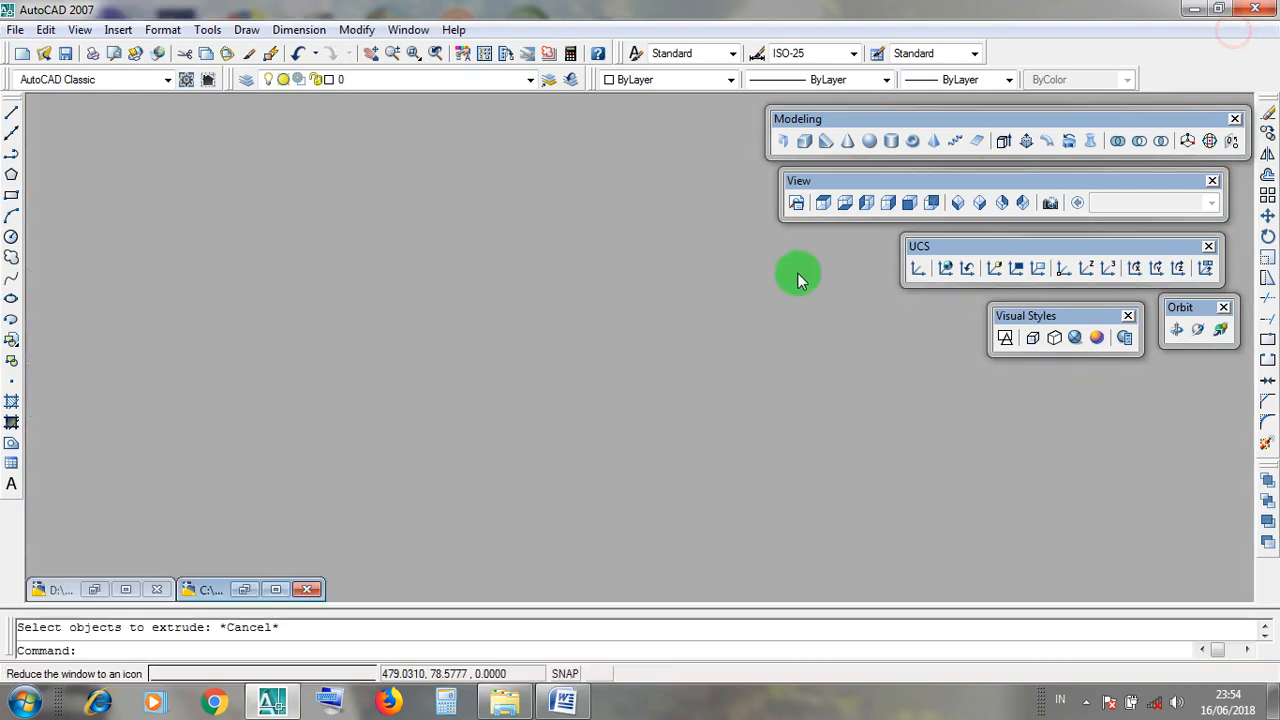
{"action": "left_click", "coordinate": [279, 582]}
{"action": "scroll", "coordinate": [614, 403], "scroll_direction": "down", "scroll_amount": 4}
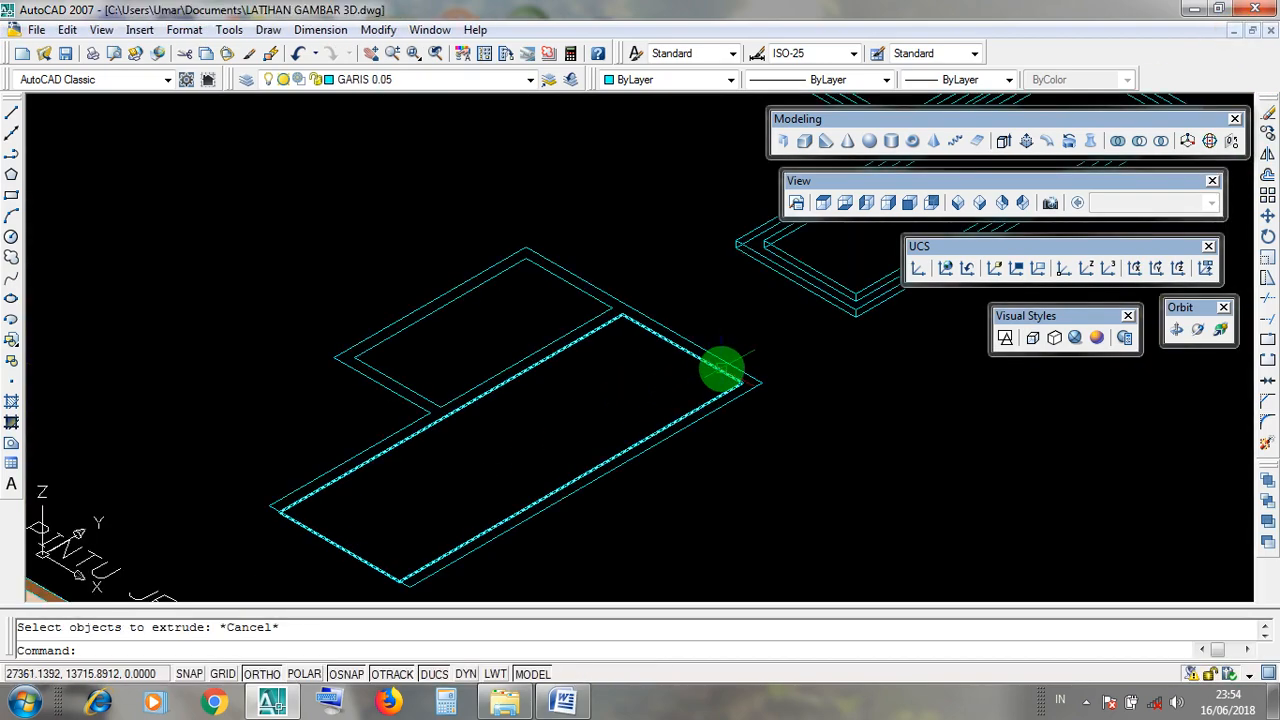
Switch to the EXTRUDE notes in Word and set the height value in instruction 5 to 12.
{"action": "left_click", "coordinate": [1194, 10]}
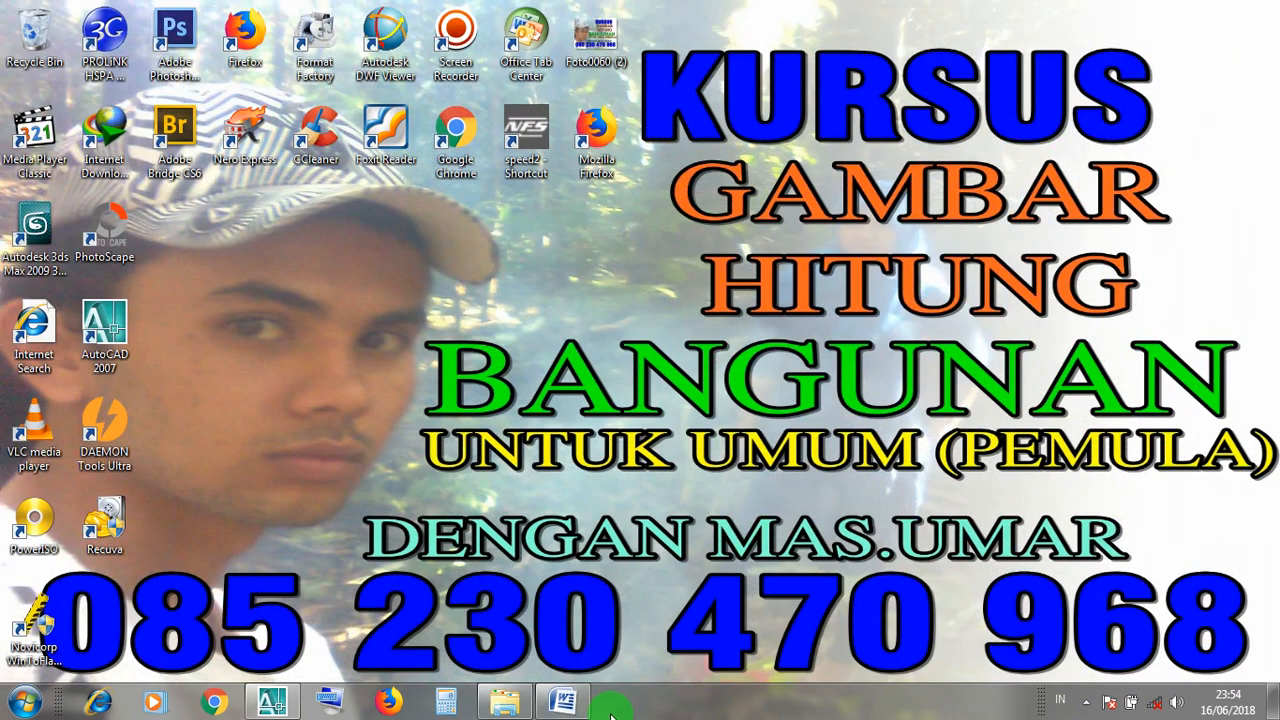
{"action": "left_click", "coordinate": [562, 702]}
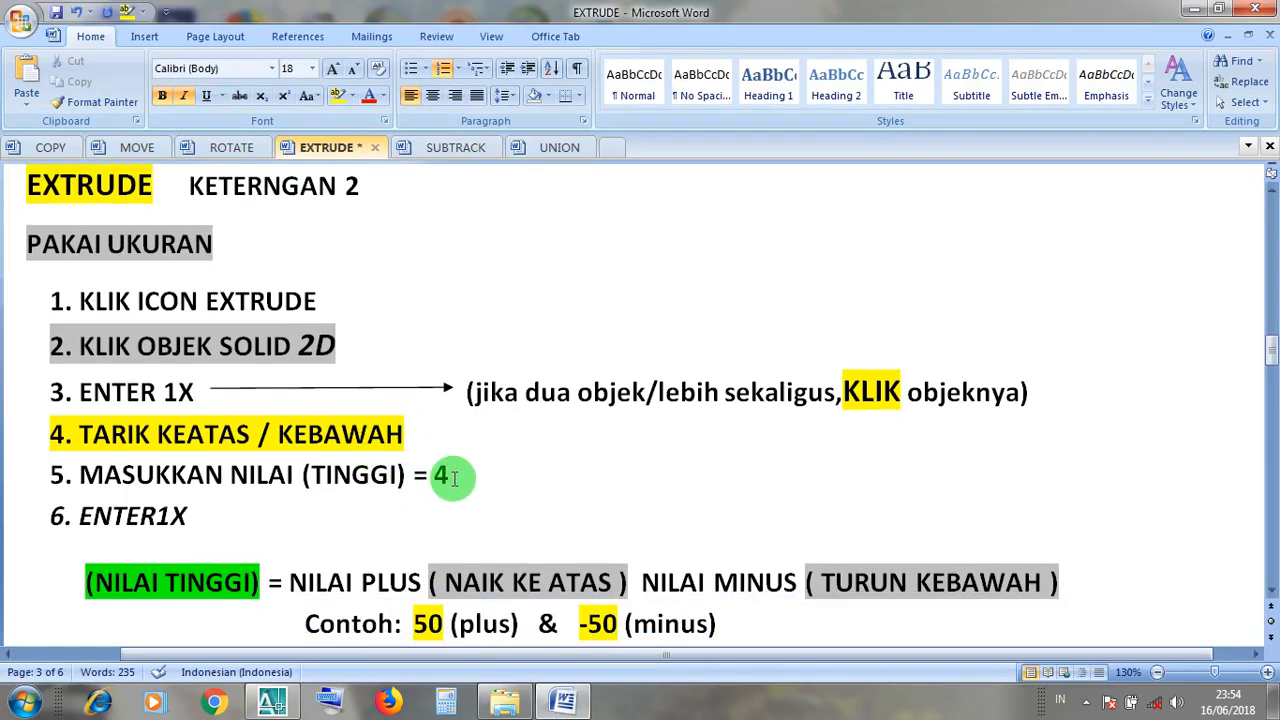
{"action": "double_click", "coordinate": [440, 476]}
{"action": "type", "text": "12"}
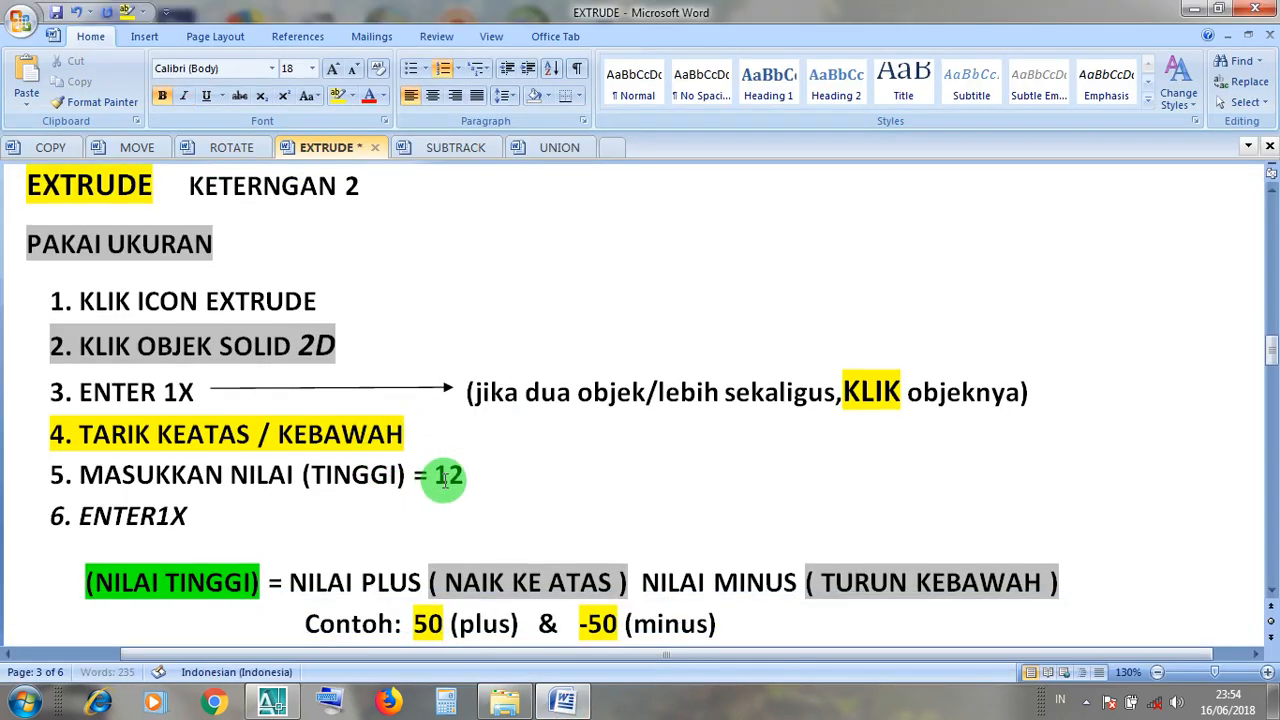
Review the PAKAI UKURAN instructions for extruding by size, including the note on selecting several objects at once.
{"action": "left_click", "coordinate": [205, 299]}
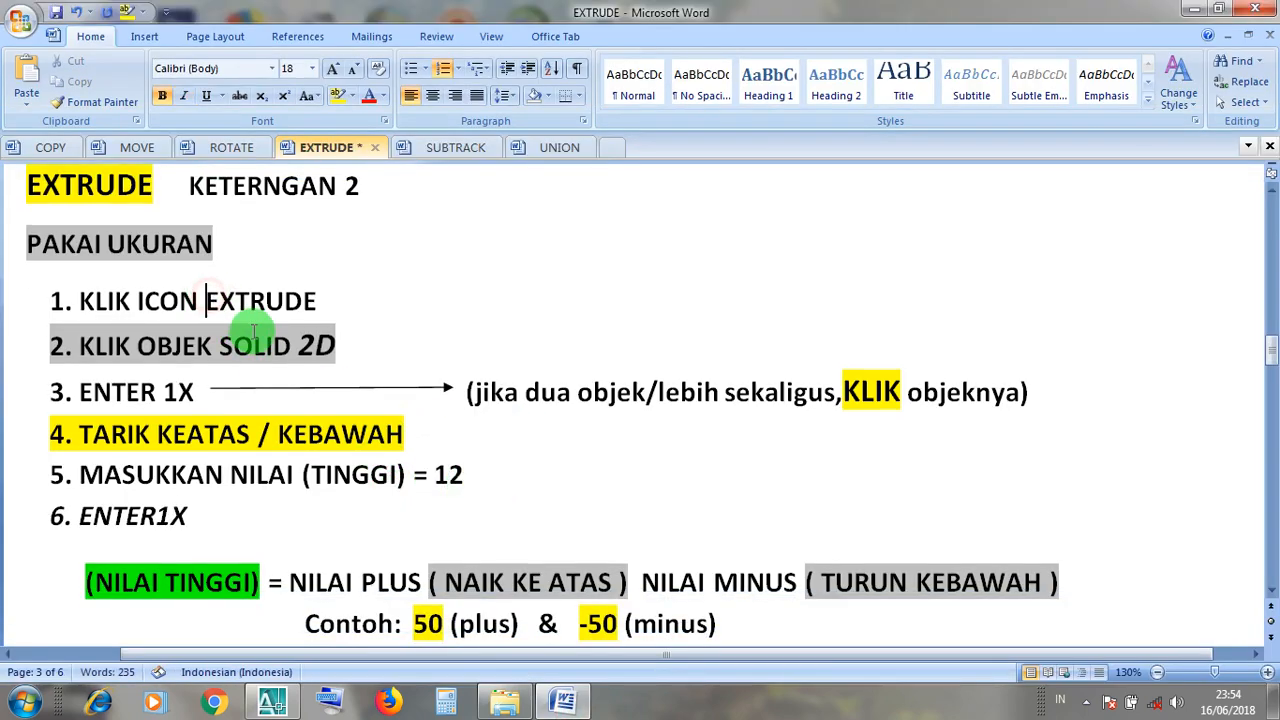
{"action": "left_click_drag", "start_coordinate": [340, 346], "coordinate": [60, 371]}
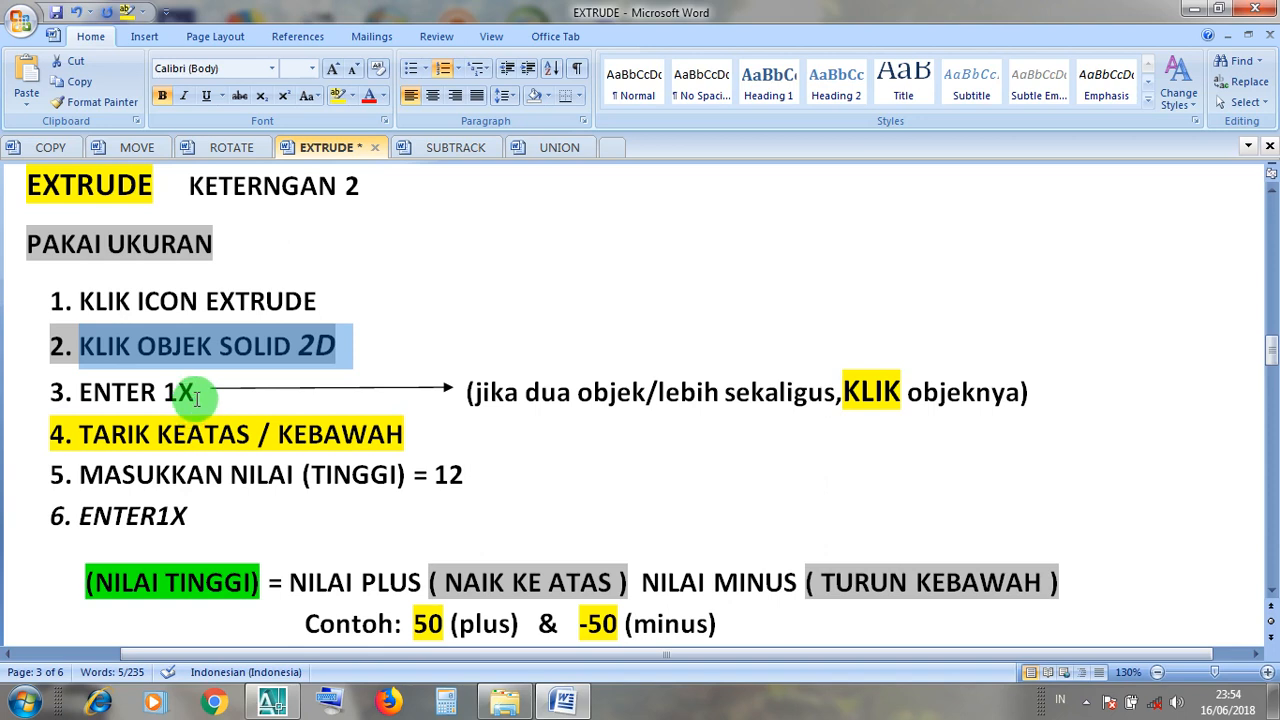
{"action": "left_click_drag", "start_coordinate": [193, 393], "coordinate": [92, 391]}
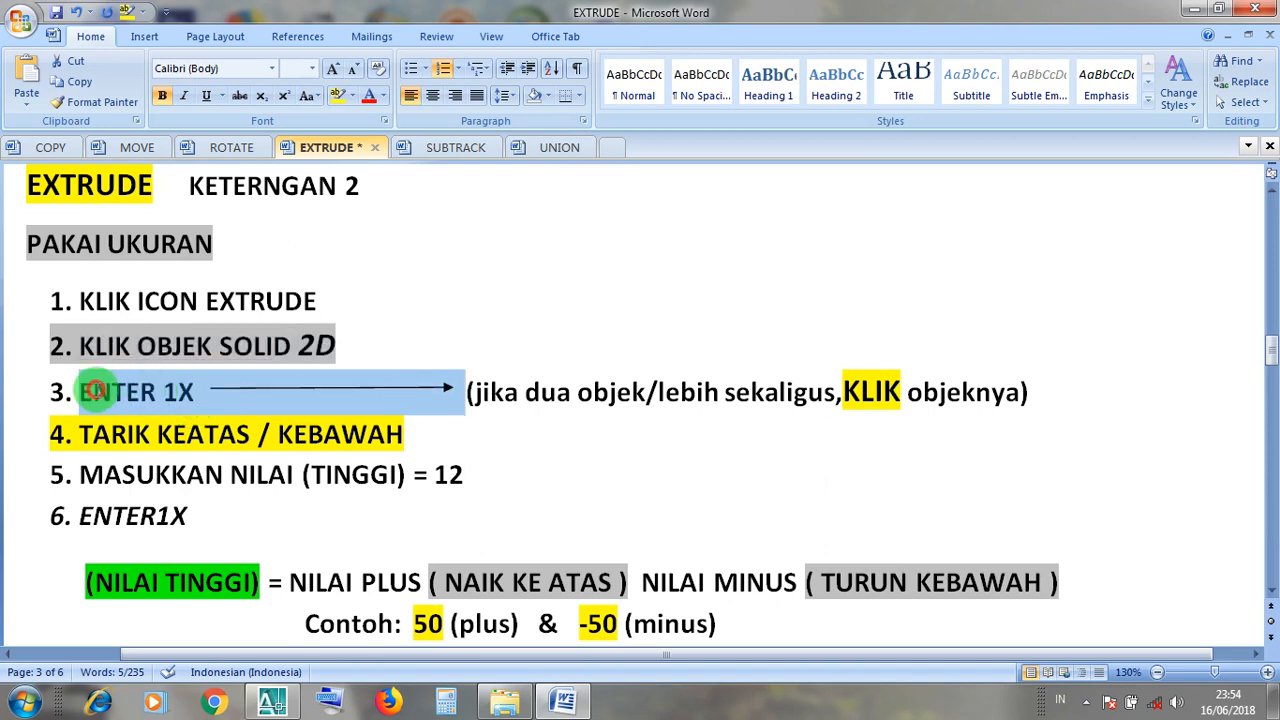
{"action": "left_click", "coordinate": [165, 400]}
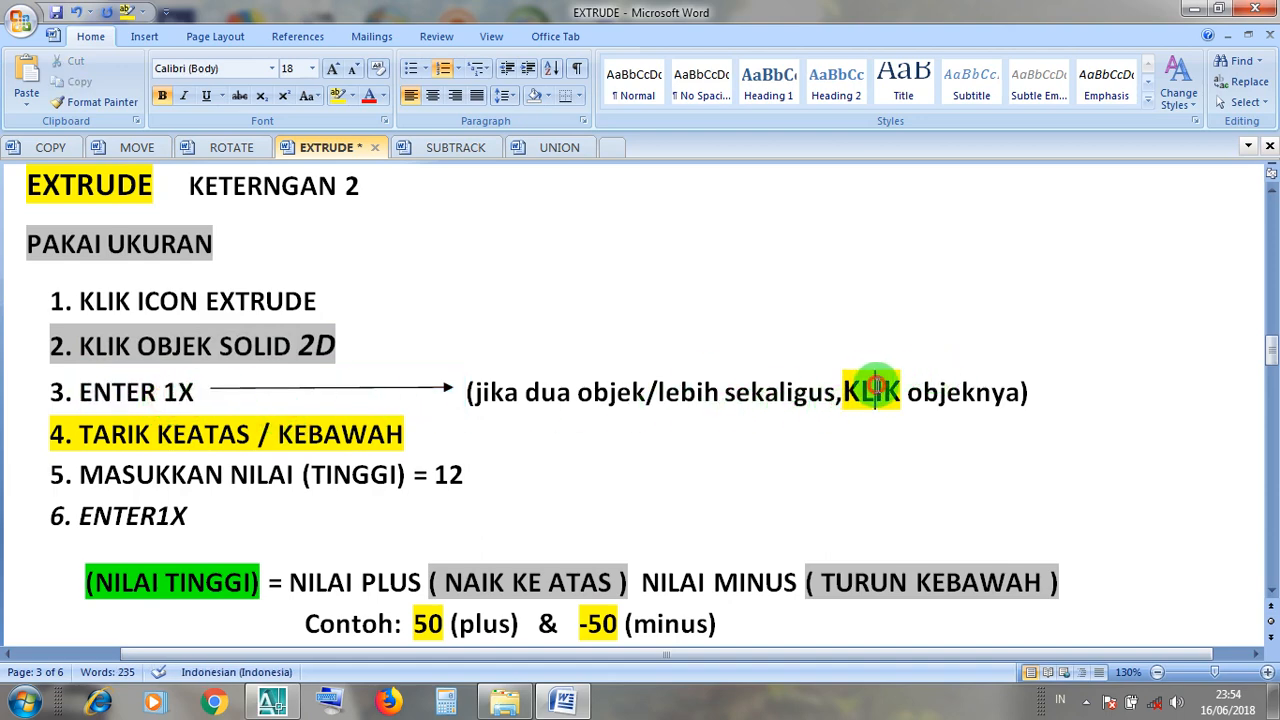
{"action": "left_click", "coordinate": [874, 392]}
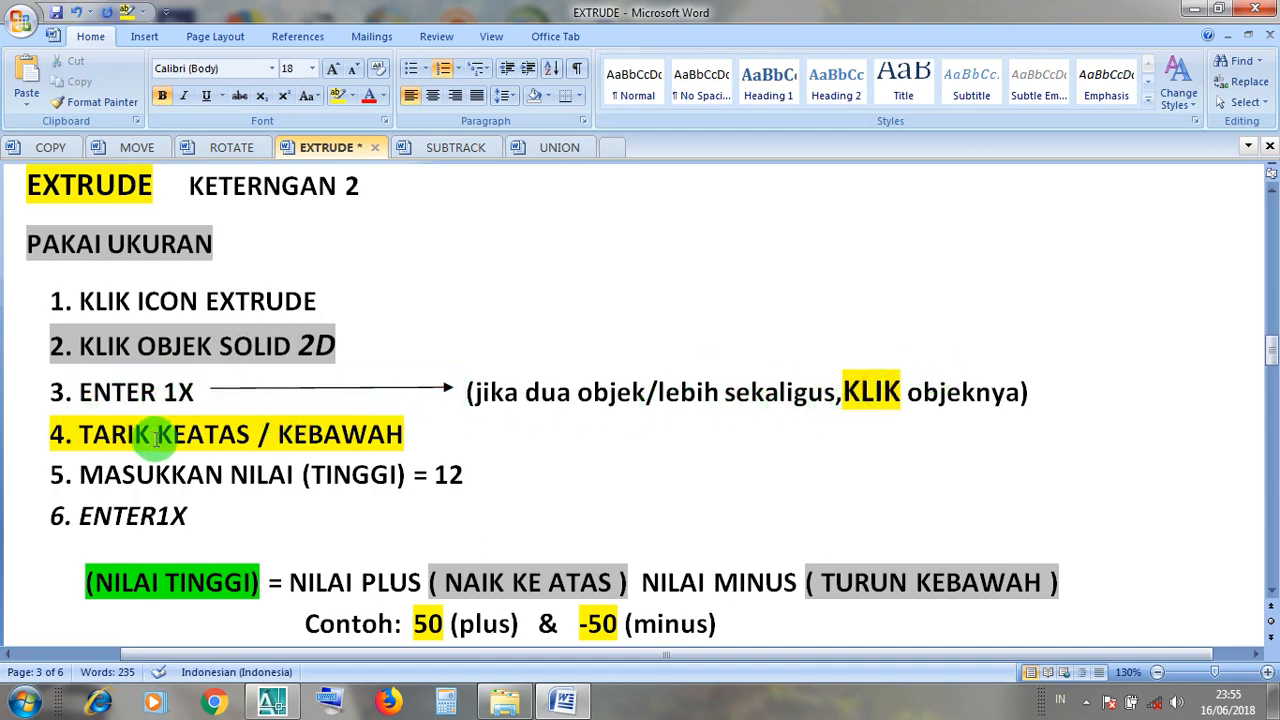
{"action": "left_click_drag", "start_coordinate": [464, 475], "coordinate": [434, 475]}
{"action": "left_click", "coordinate": [229, 520]}
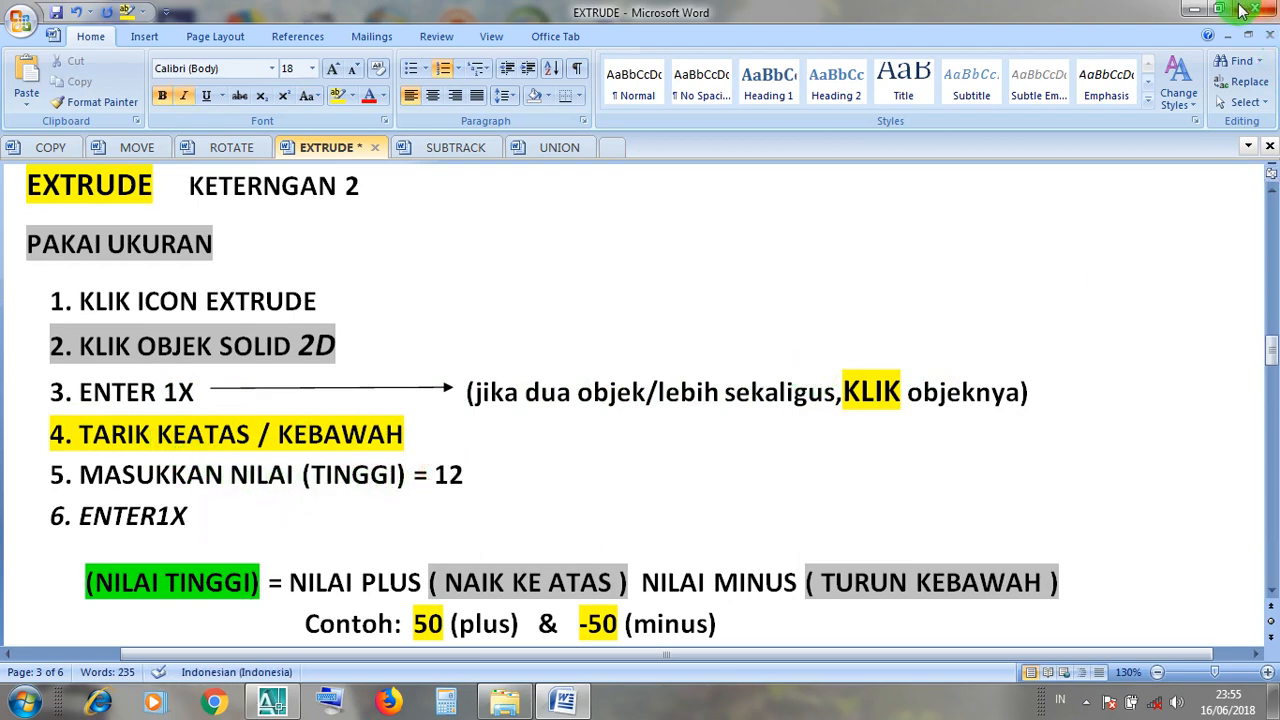
Switch from the Word notes to AutoCAD and bring the flat door-and-window frame outlines beside PINTU JENDELA into view.
{"action": "left_click", "coordinate": [1199, 12]}
{"action": "left_click", "coordinate": [272, 703]}
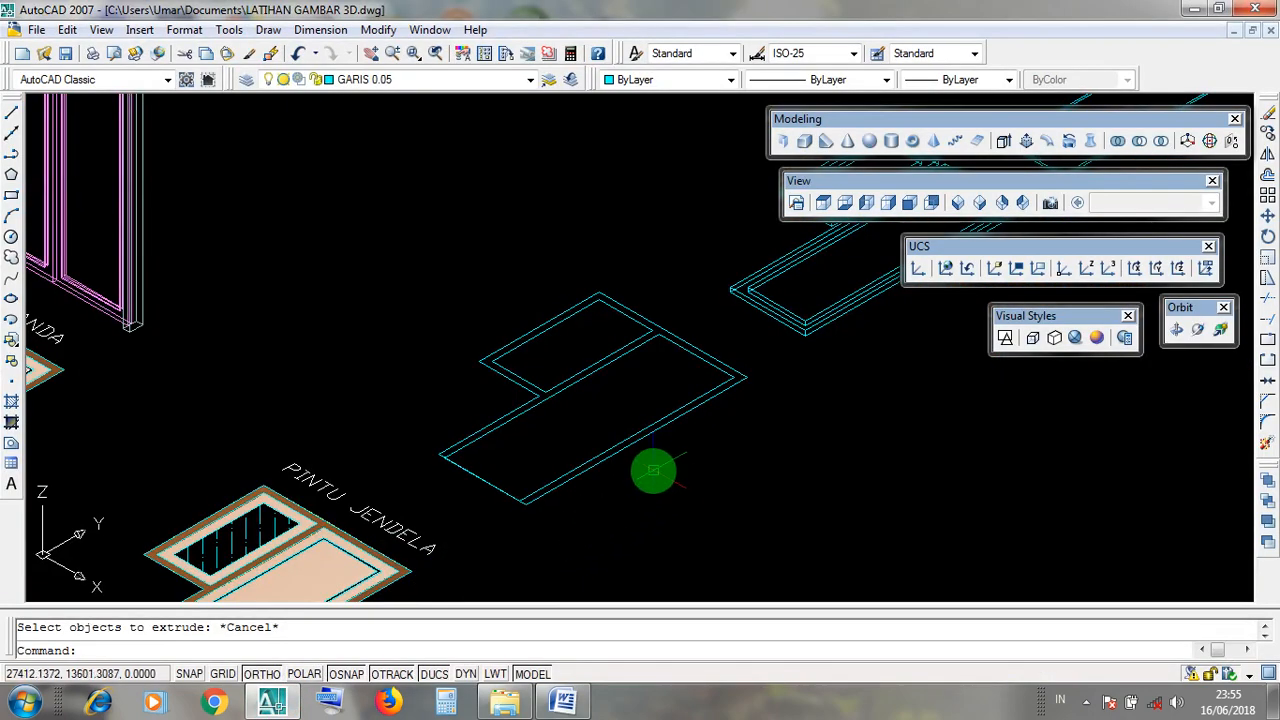
{"action": "mouse_move", "coordinate": [653, 471]}
{"action": "middle_mouse_down"}
{"action": "mouse_move", "coordinate": [600, 480]}
{"action": "mouse_move", "coordinate": [570, 512]}
{"action": "middle_mouse_up"}
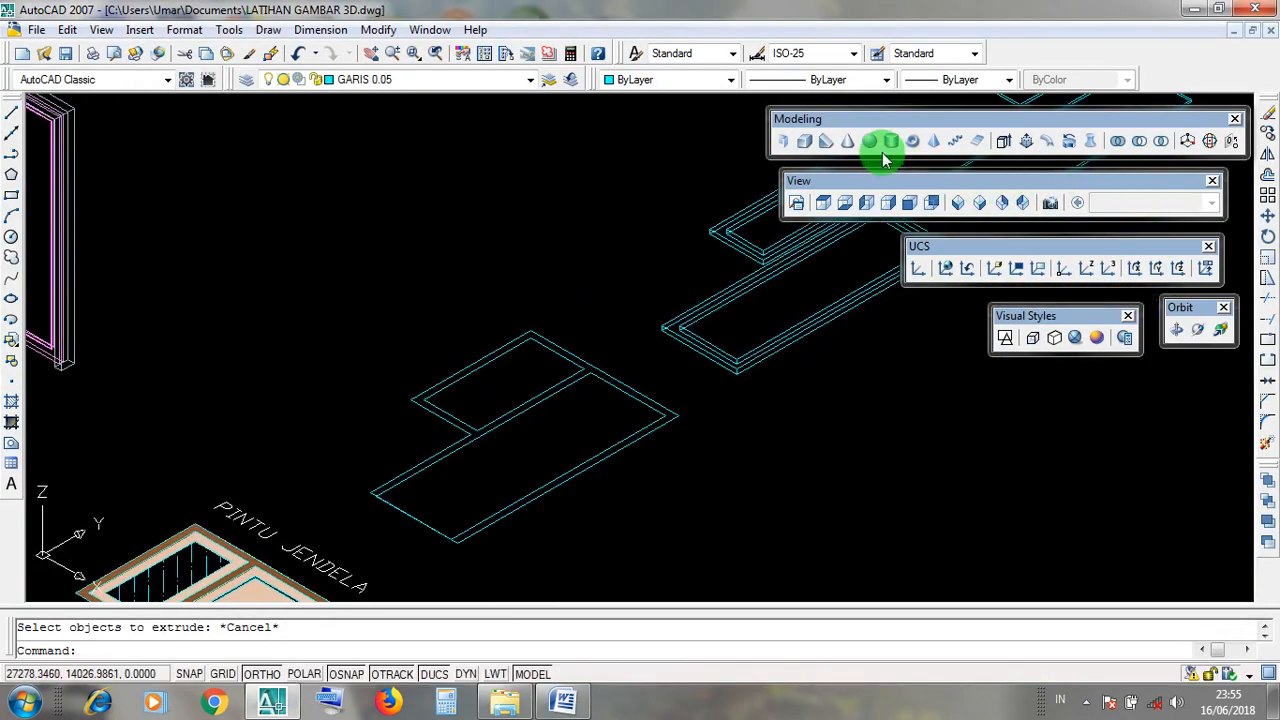
Extrude the stepped outer frame outline and its two inner rectangles upward by 12.
{"action": "left_click", "coordinate": [810, 119]}
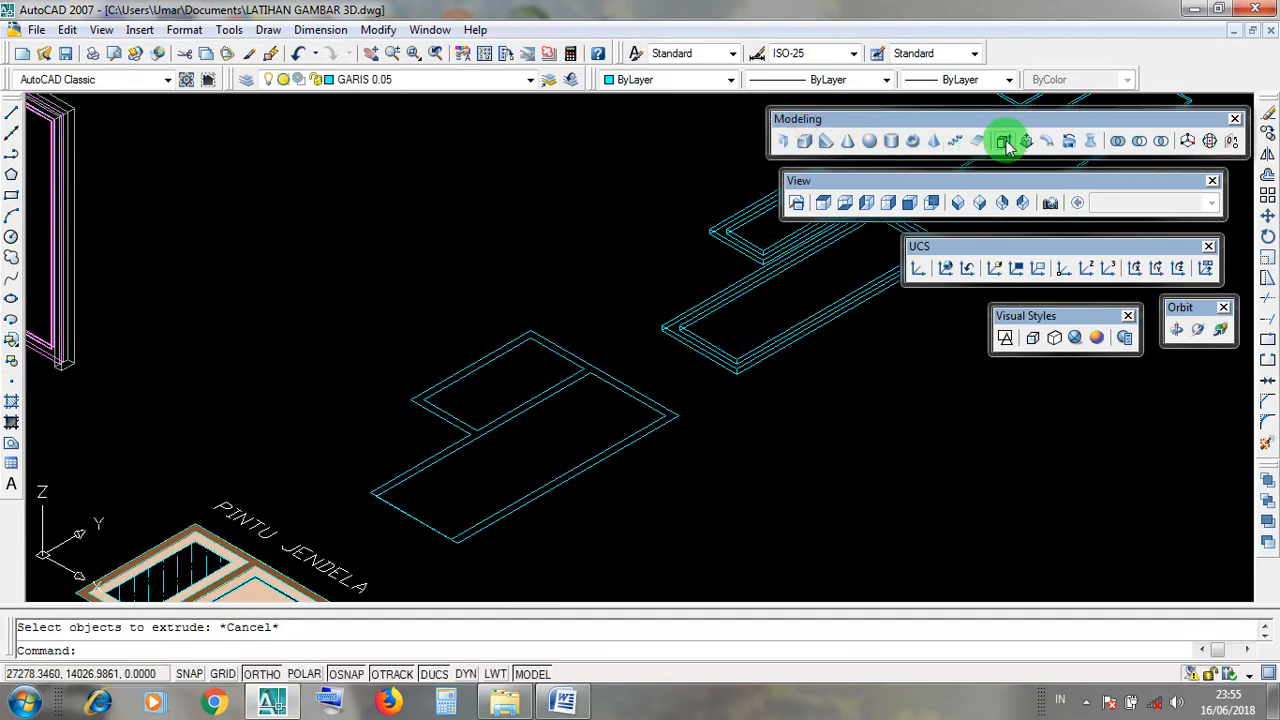
{"action": "left_click", "coordinate": [1004, 142]}
{"action": "left_click", "coordinate": [818, 120]}
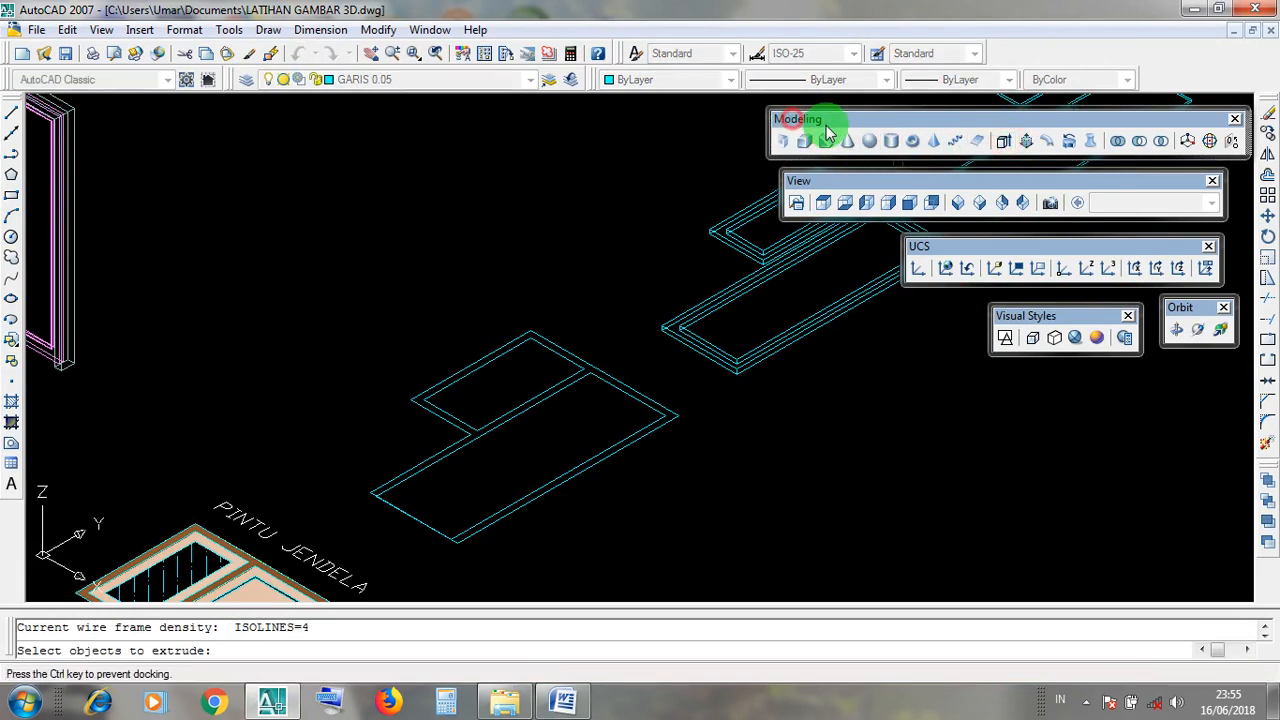
{"action": "left_click", "coordinate": [647, 437]}
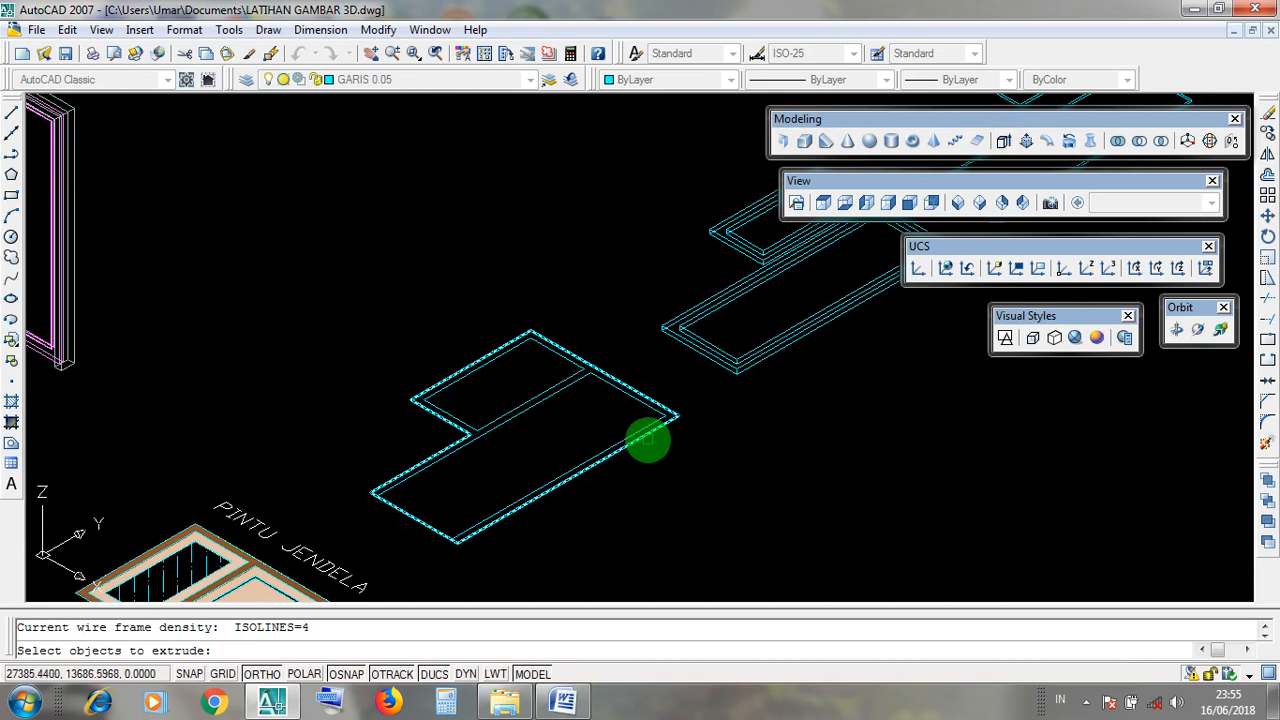
{"action": "left_click", "coordinate": [648, 440]}
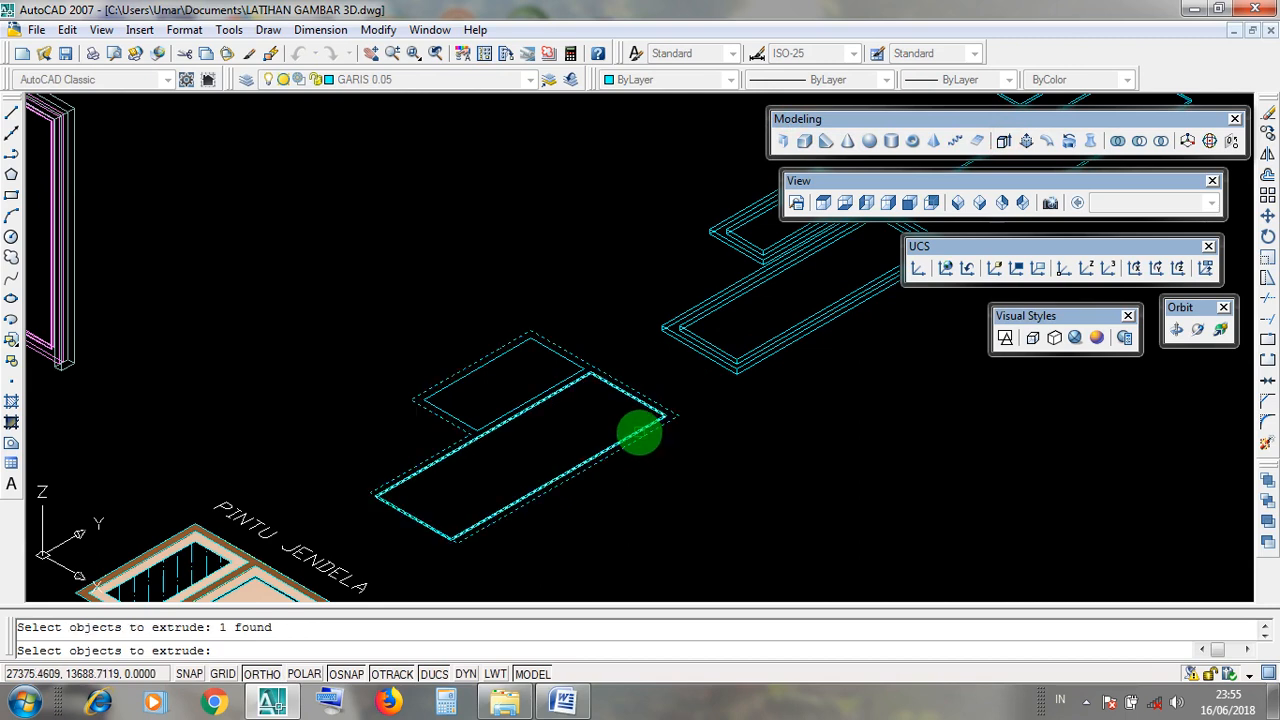
{"action": "left_click", "coordinate": [640, 432]}
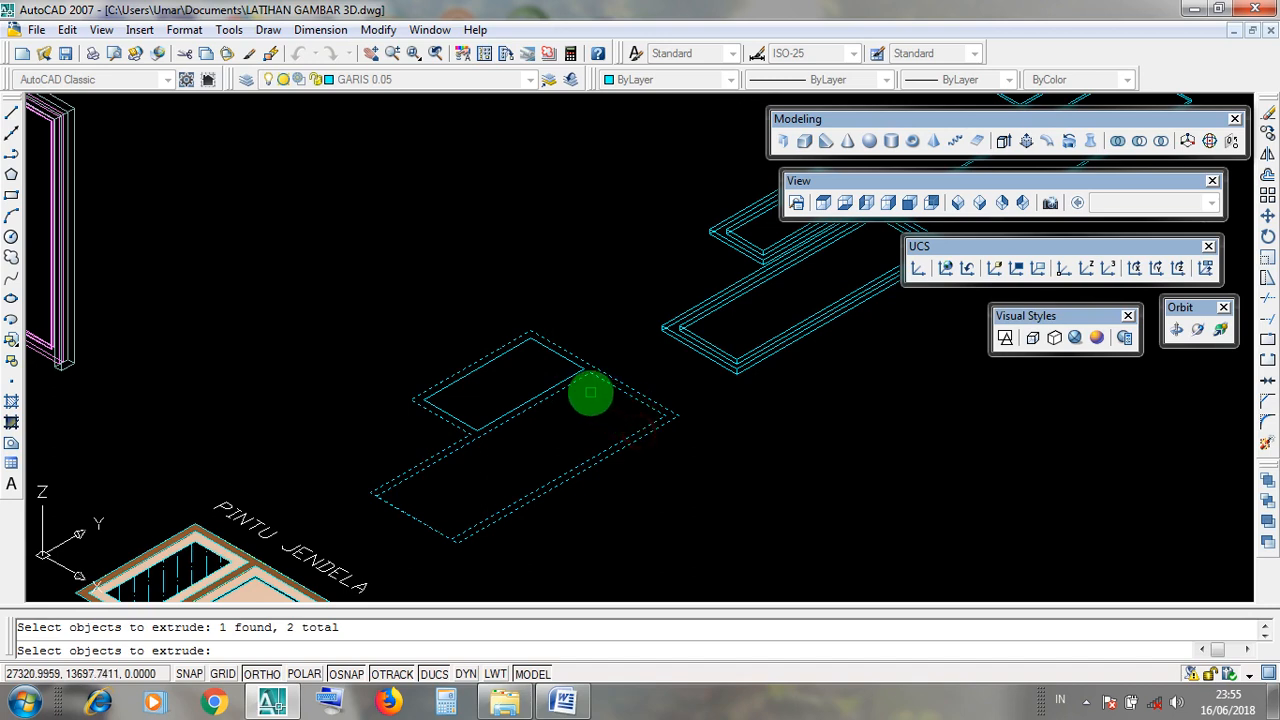
{"action": "left_click", "coordinate": [574, 378]}
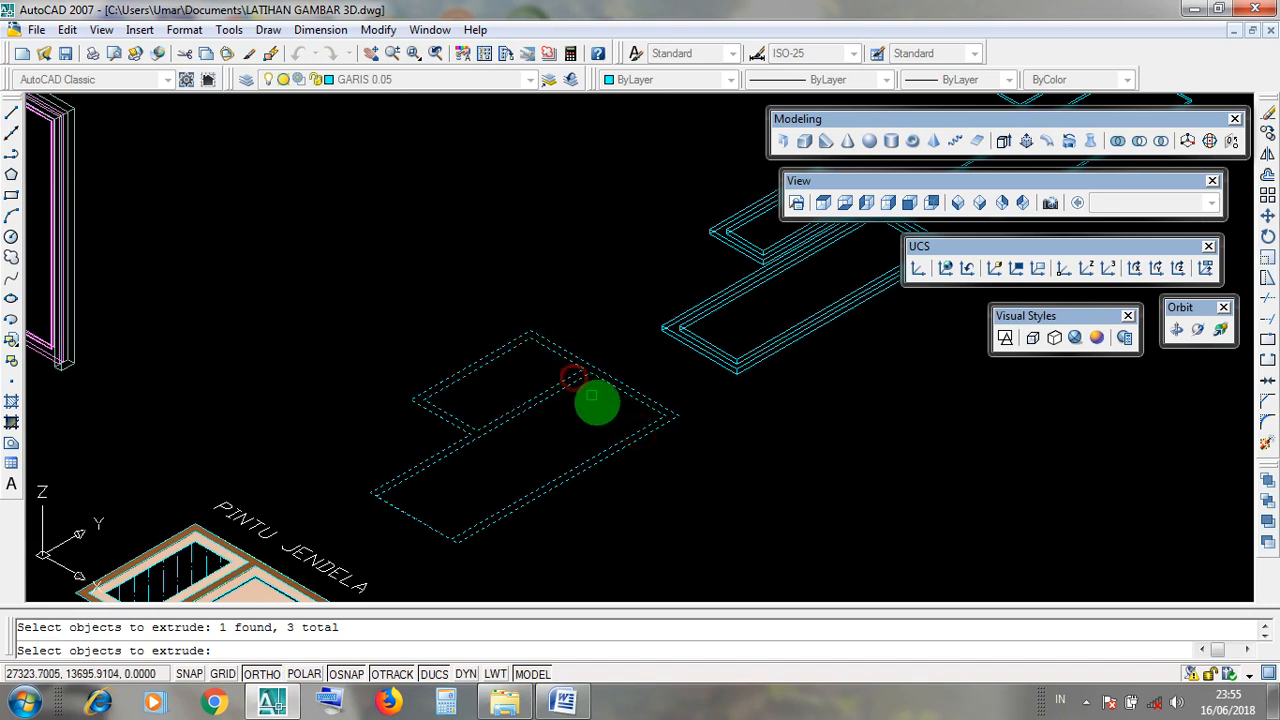
{"action": "left_click", "coordinate": [681, 469]}
{"action": "left_click", "coordinate": [408, 411]}
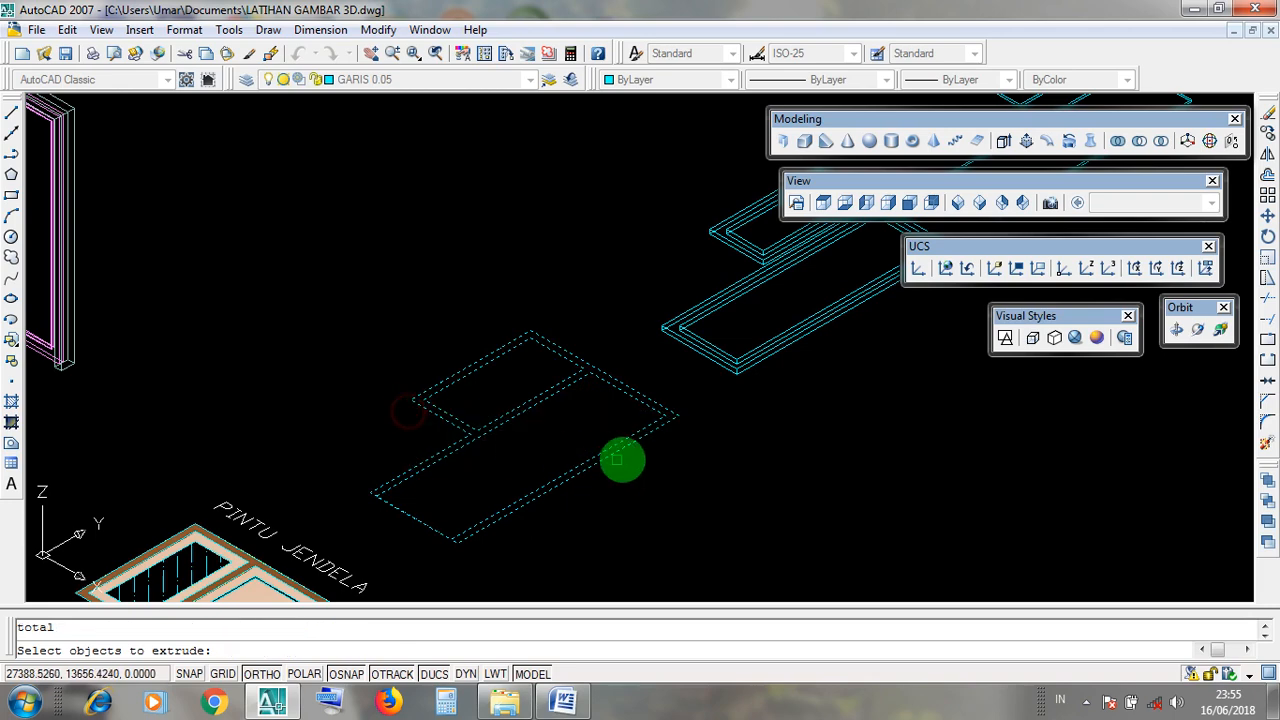
{"action": "left_click", "coordinate": [680, 445]}
{"action": "left_click", "coordinate": [358, 425]}
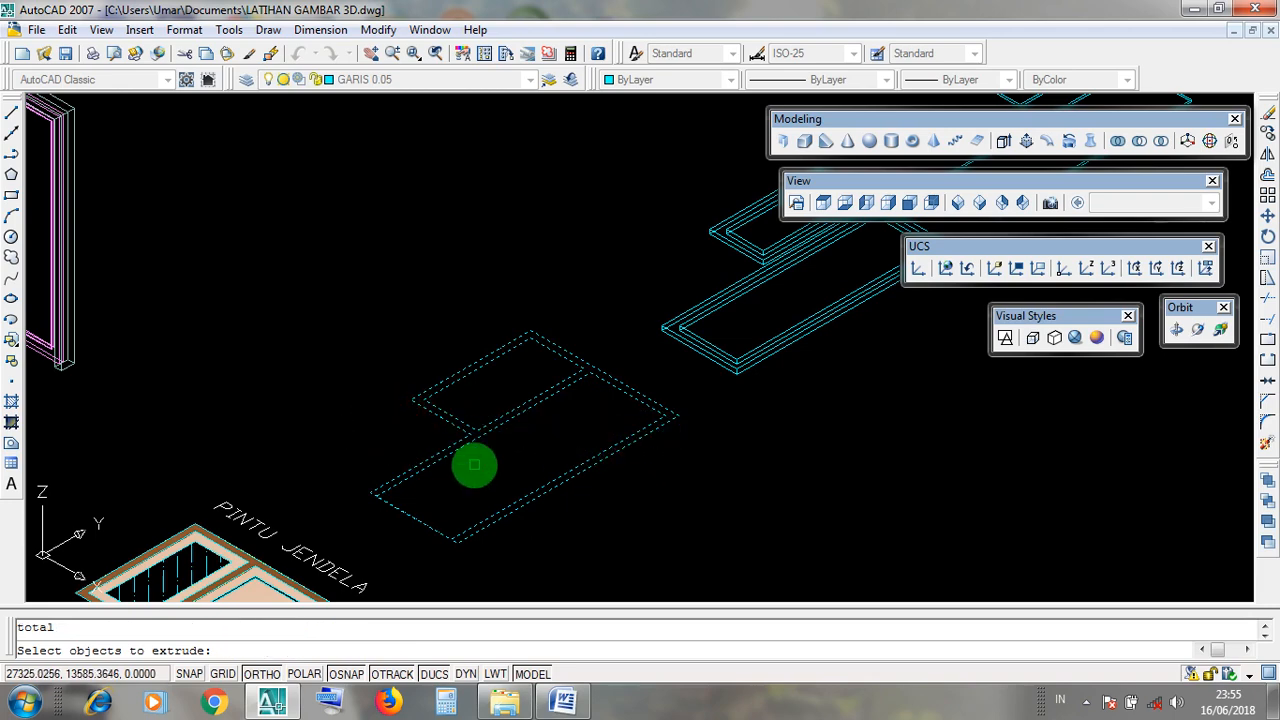
{"action": "key", "text": "Return"}
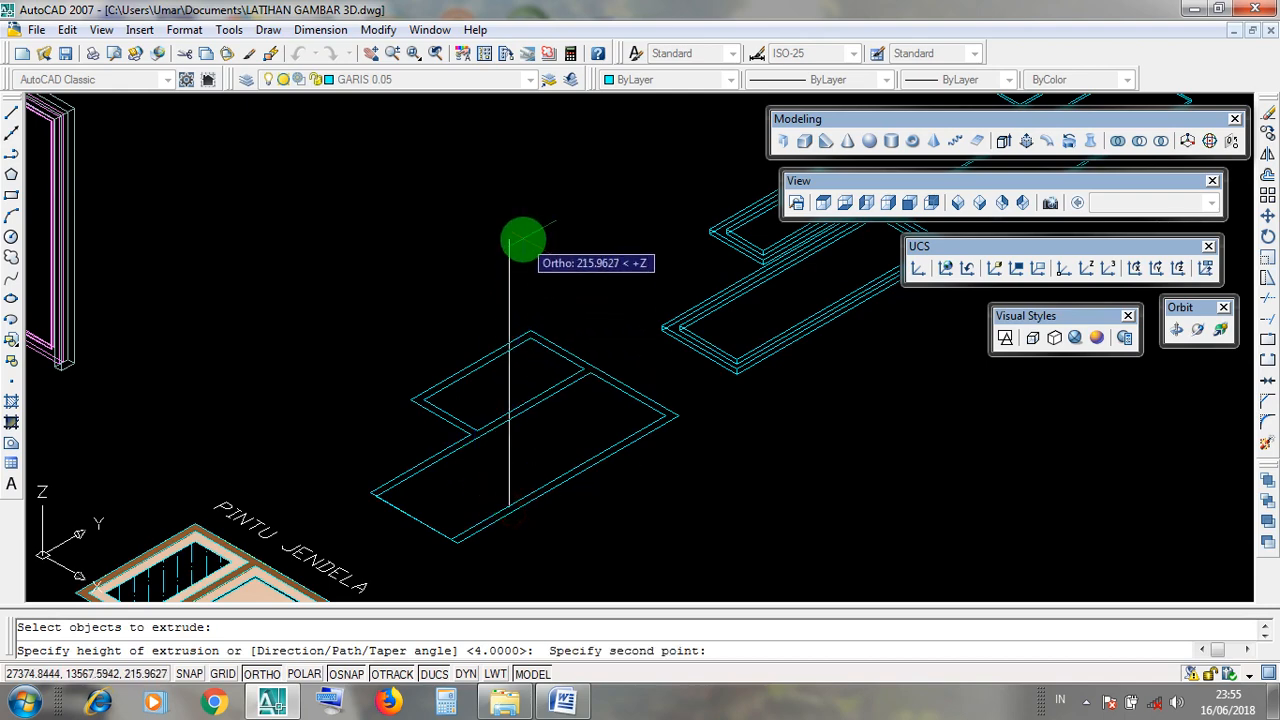
{"action": "type", "text": "1"}
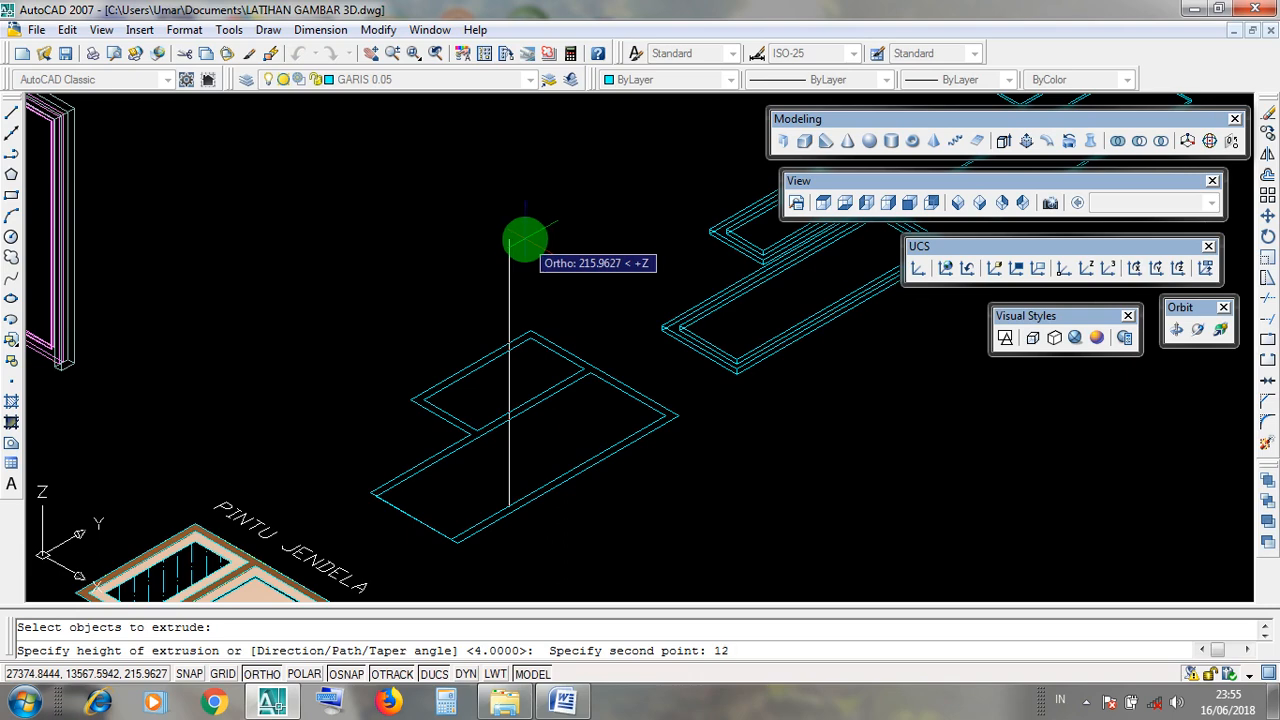
{"action": "type", "text": "2"}
{"action": "key", "text": "Return"}
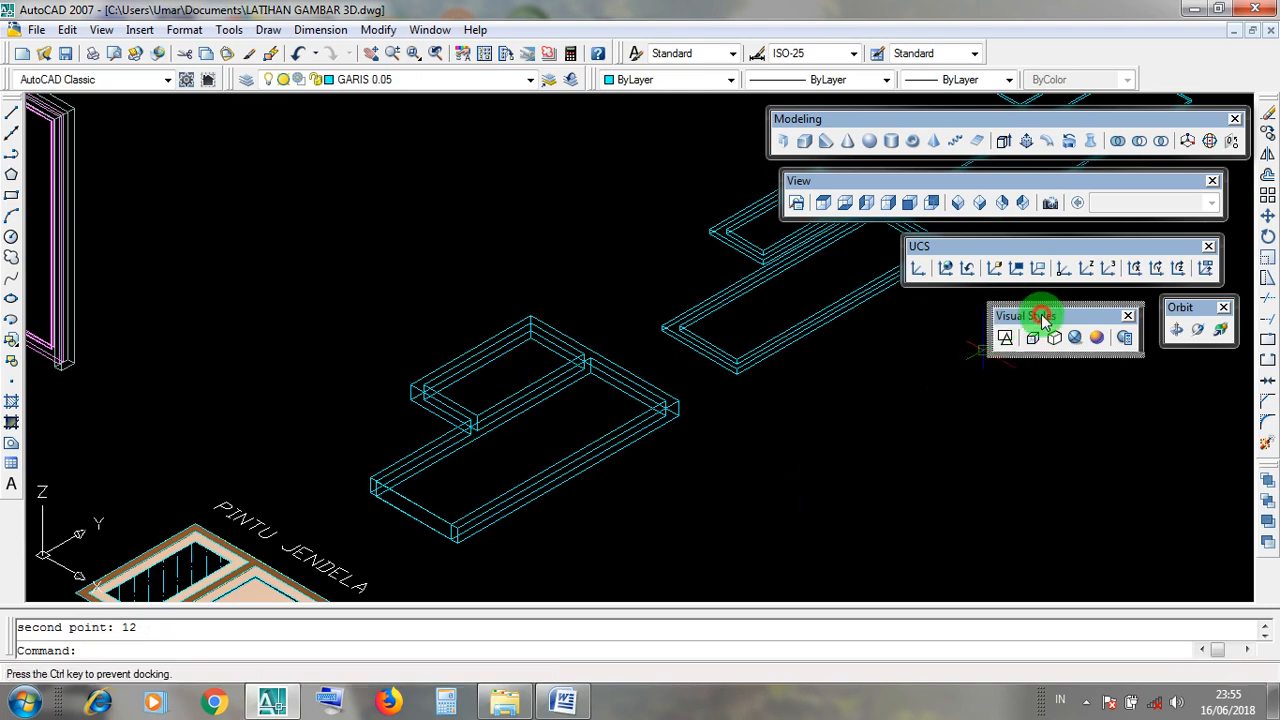
Display the model in the Realistic visual style and inspect the extruded door-and-window frame by selecting its solid.
{"action": "left_click", "coordinate": [1073, 340]}
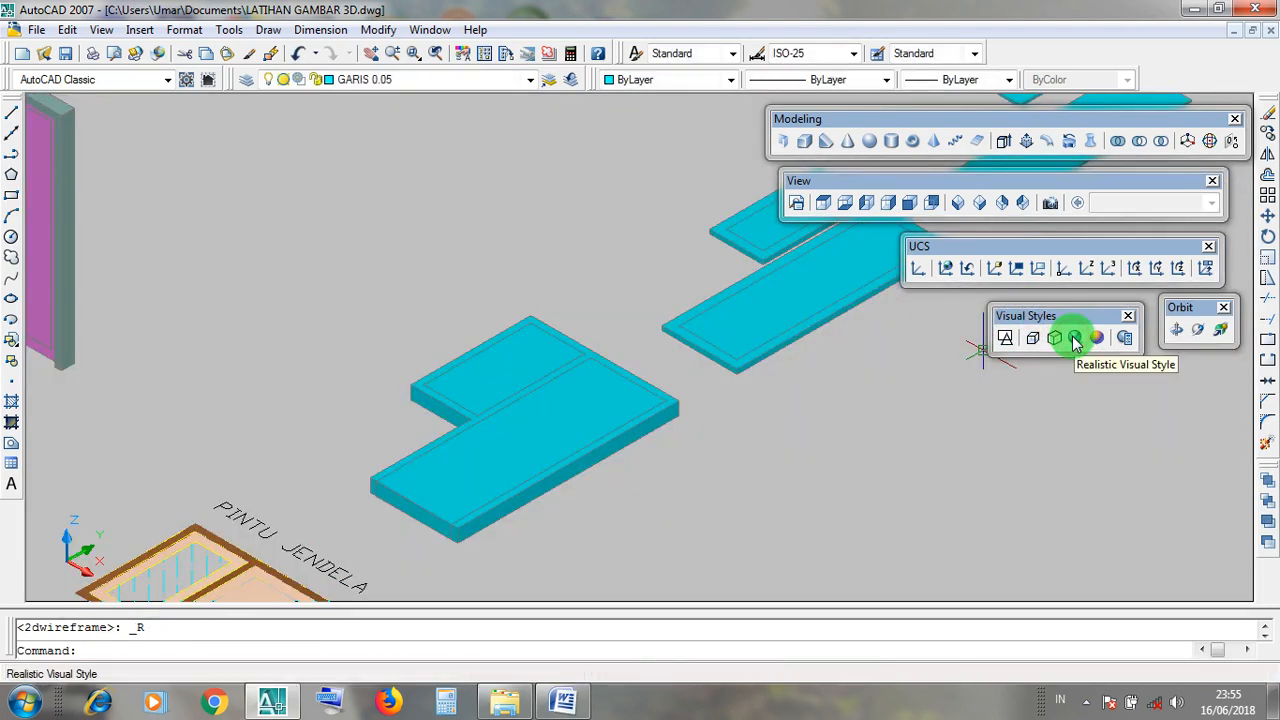
{"action": "middle_click_drag", "start_coordinate": [800, 443], "coordinate": [836, 493]}
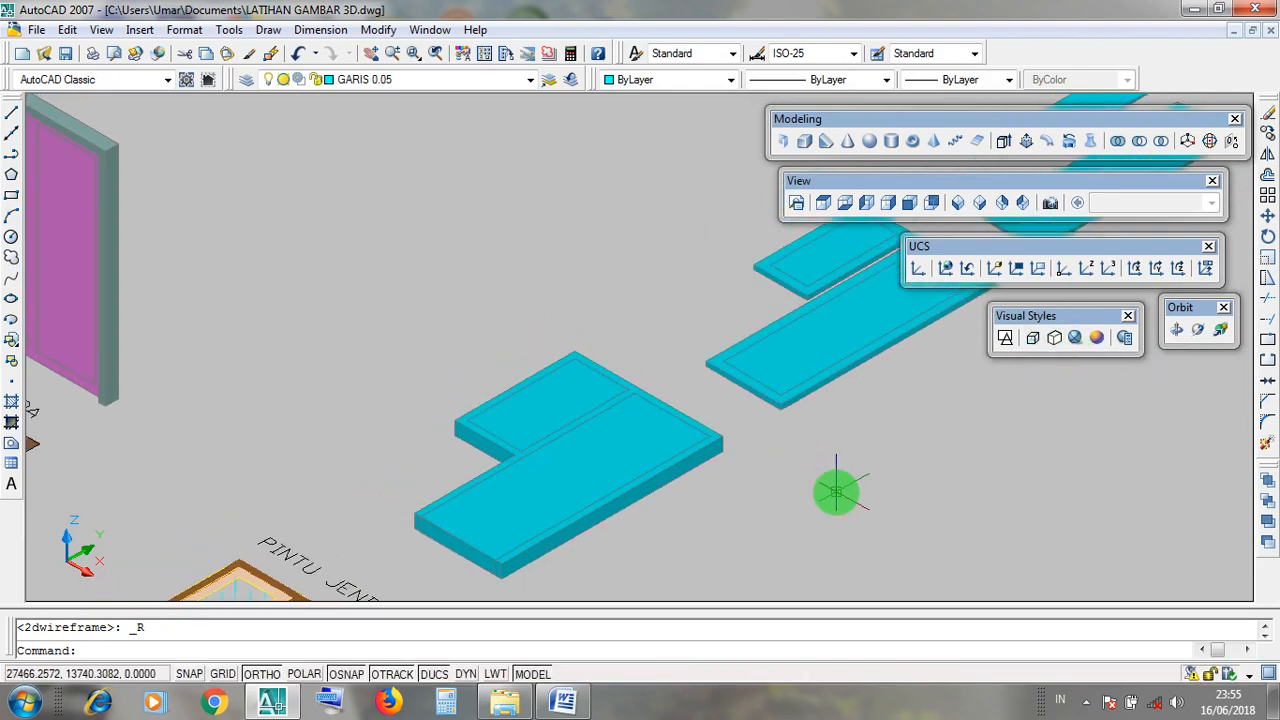
{"action": "left_click", "coordinate": [606, 451]}
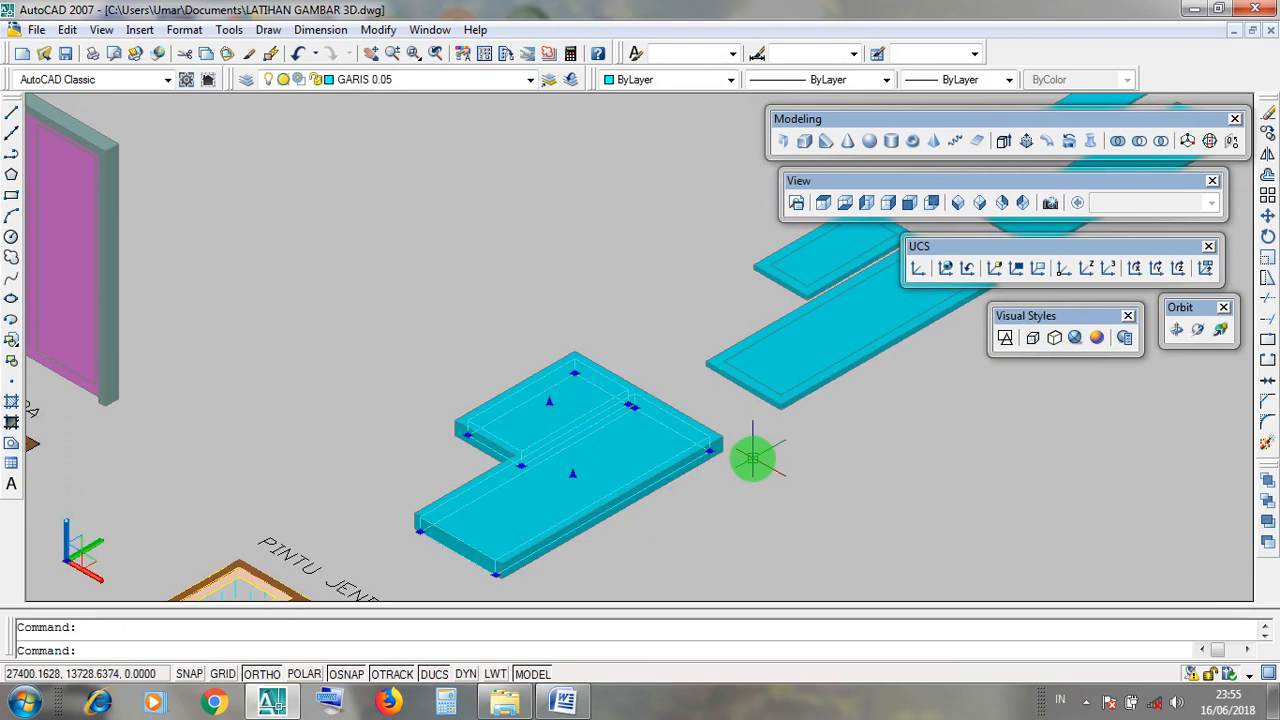
{"action": "key", "text": "Escape"}
Open BELAJAR 3D 1.dwg and examine the door and window openings of the finished purple frame.
{"action": "left_click", "coordinate": [1233, 30]}
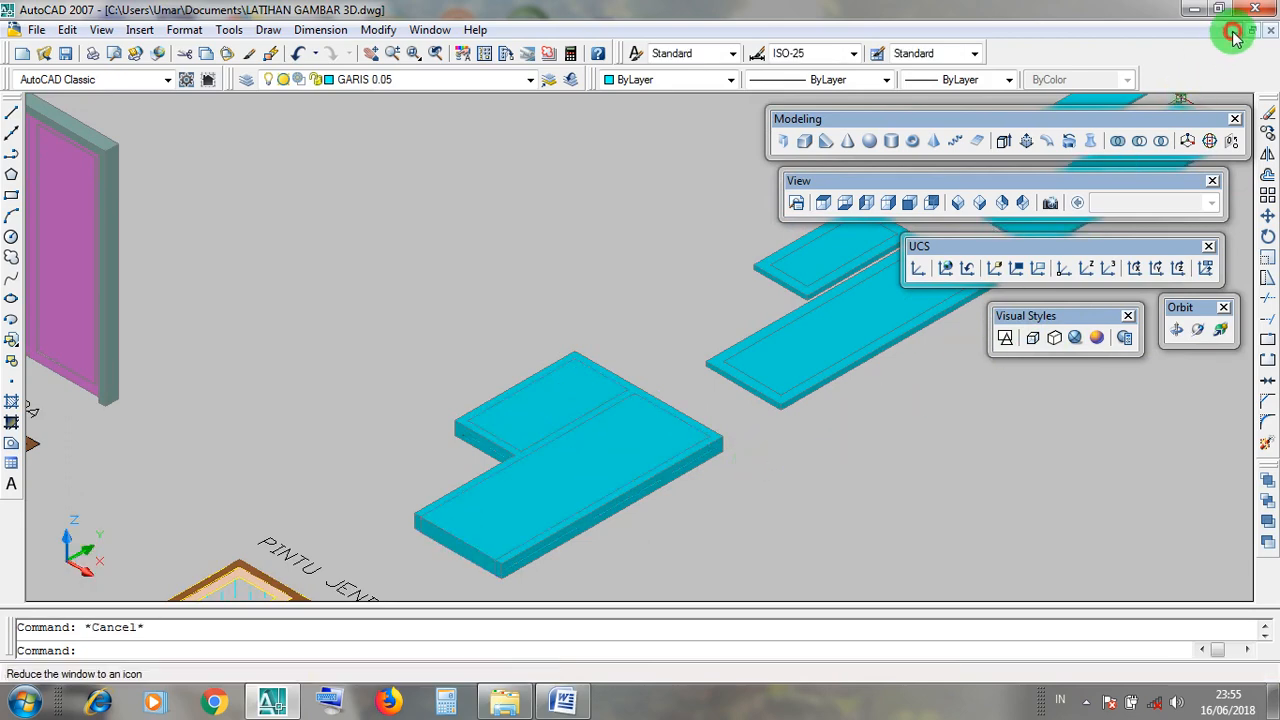
{"action": "left_click", "coordinate": [131, 591]}
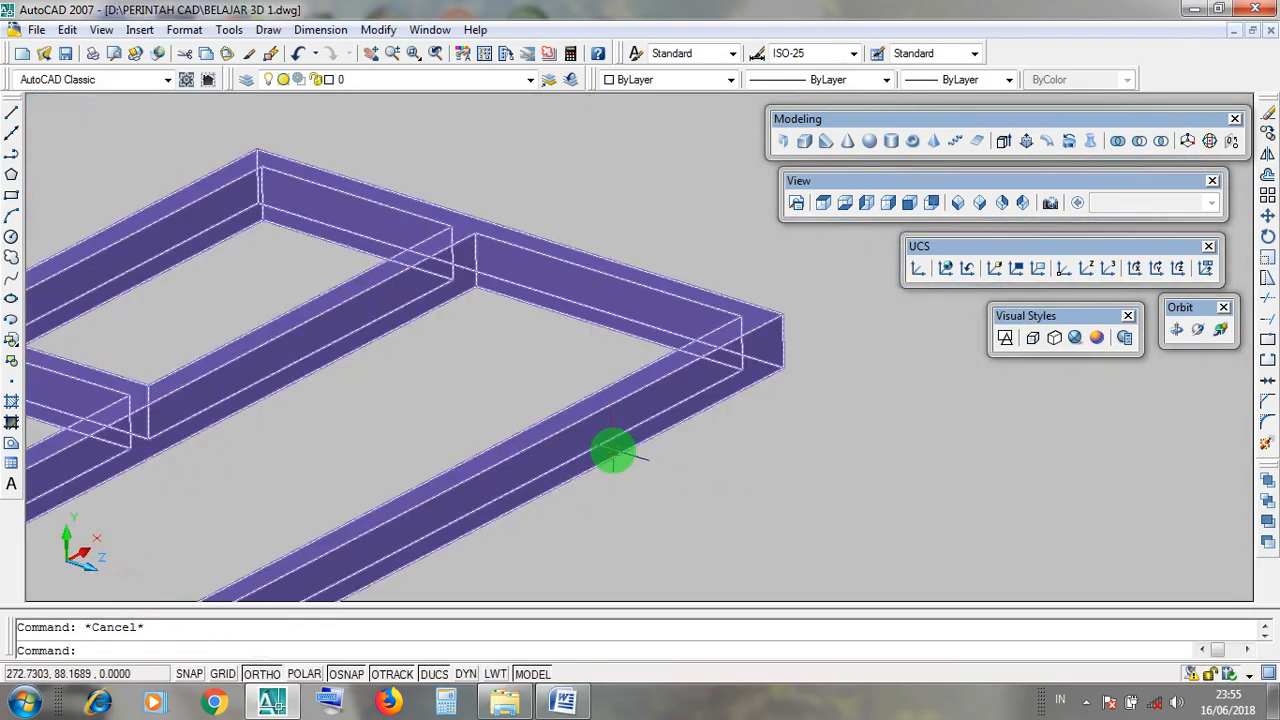
{"action": "scroll", "coordinate": [480, 400], "scroll_direction": "down", "scroll_amount": 5}
{"action": "left_click", "coordinate": [446, 405]}
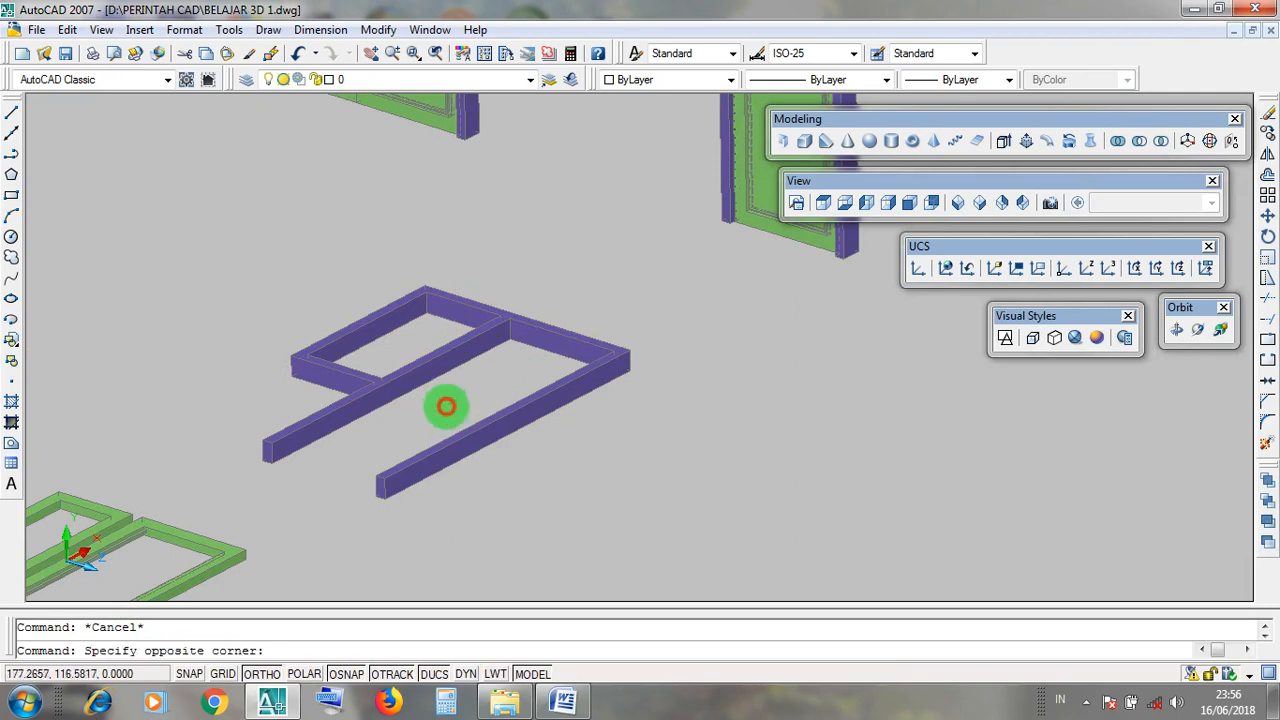
{"action": "left_click", "coordinate": [400, 348]}
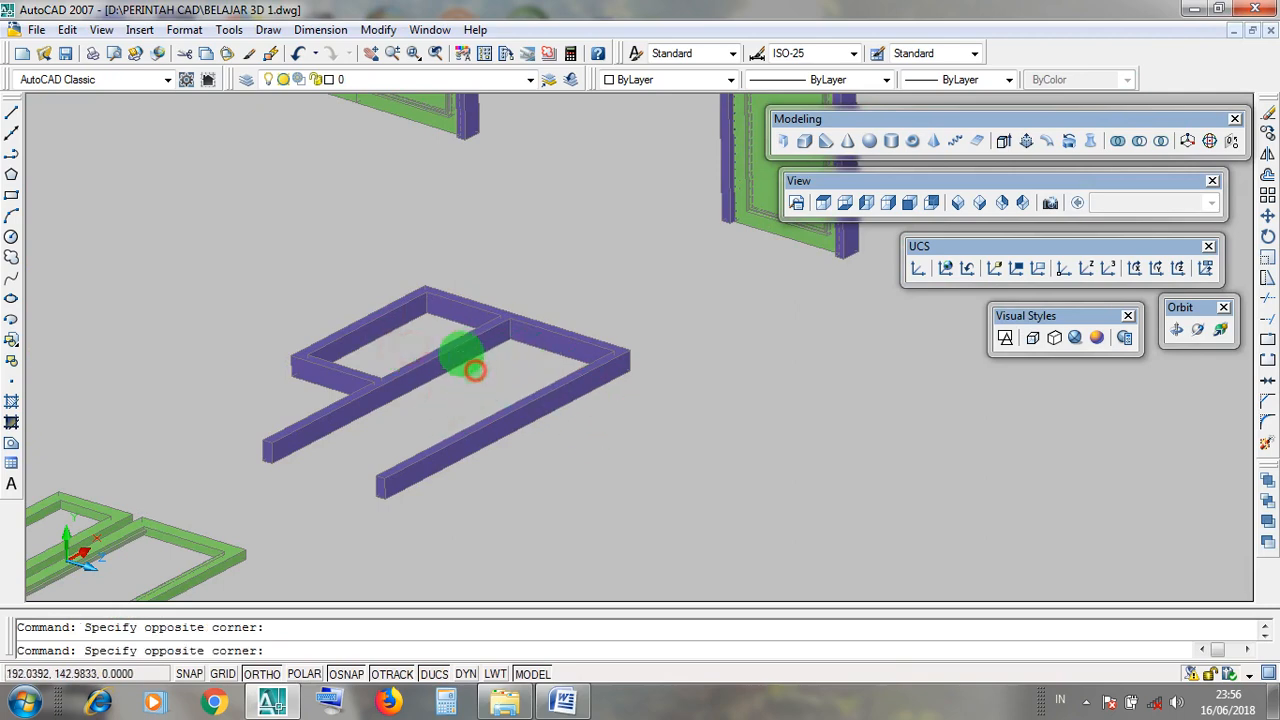
{"action": "key", "text": "Escape"}
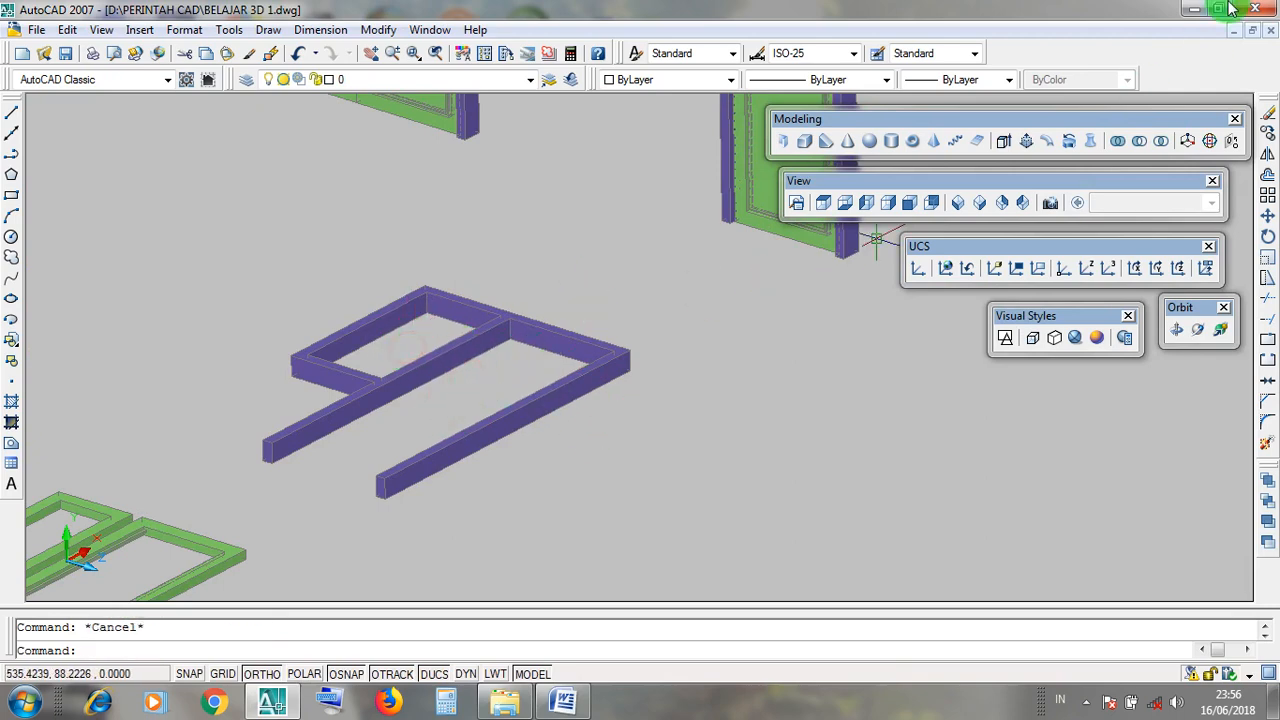
Return to LATIHAN GAMBAR 3D.dwg and set the visual style to 2D Wireframe.
{"action": "left_click", "coordinate": [1234, 31]}
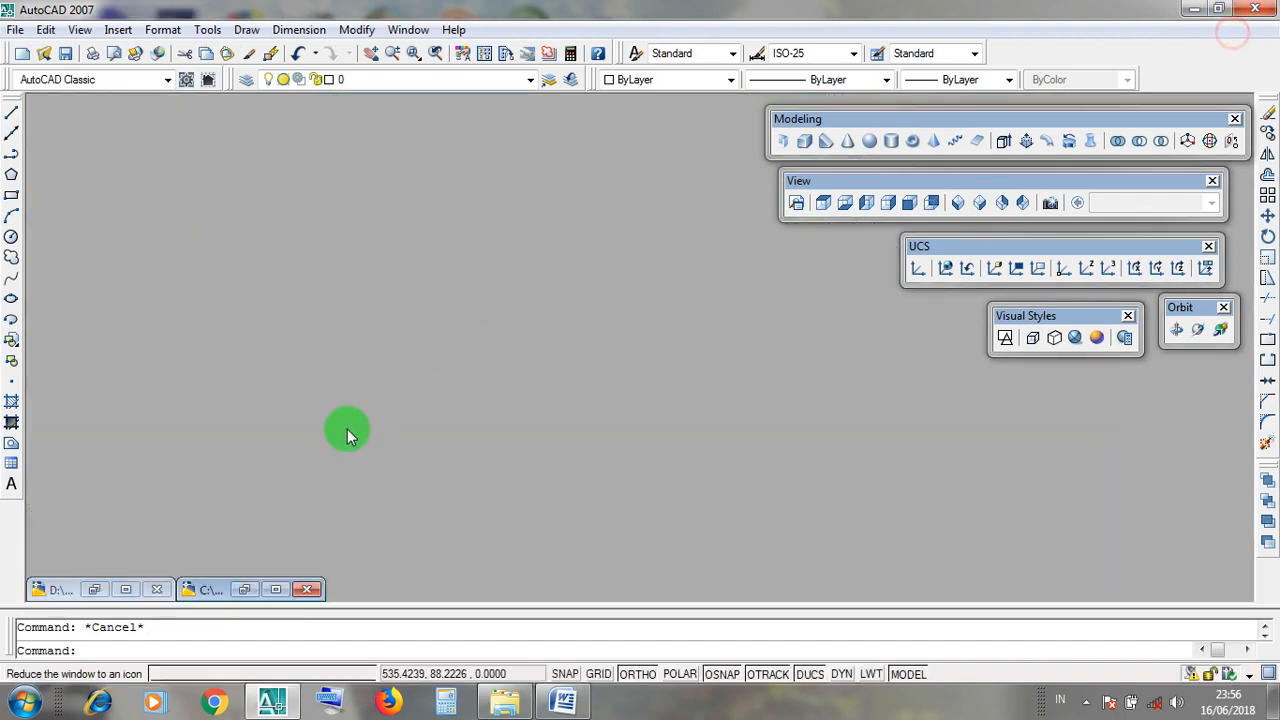
{"action": "left_click", "coordinate": [285, 590]}
{"action": "middle_click_drag", "start_coordinate": [870, 405], "coordinate": [700, 466]}
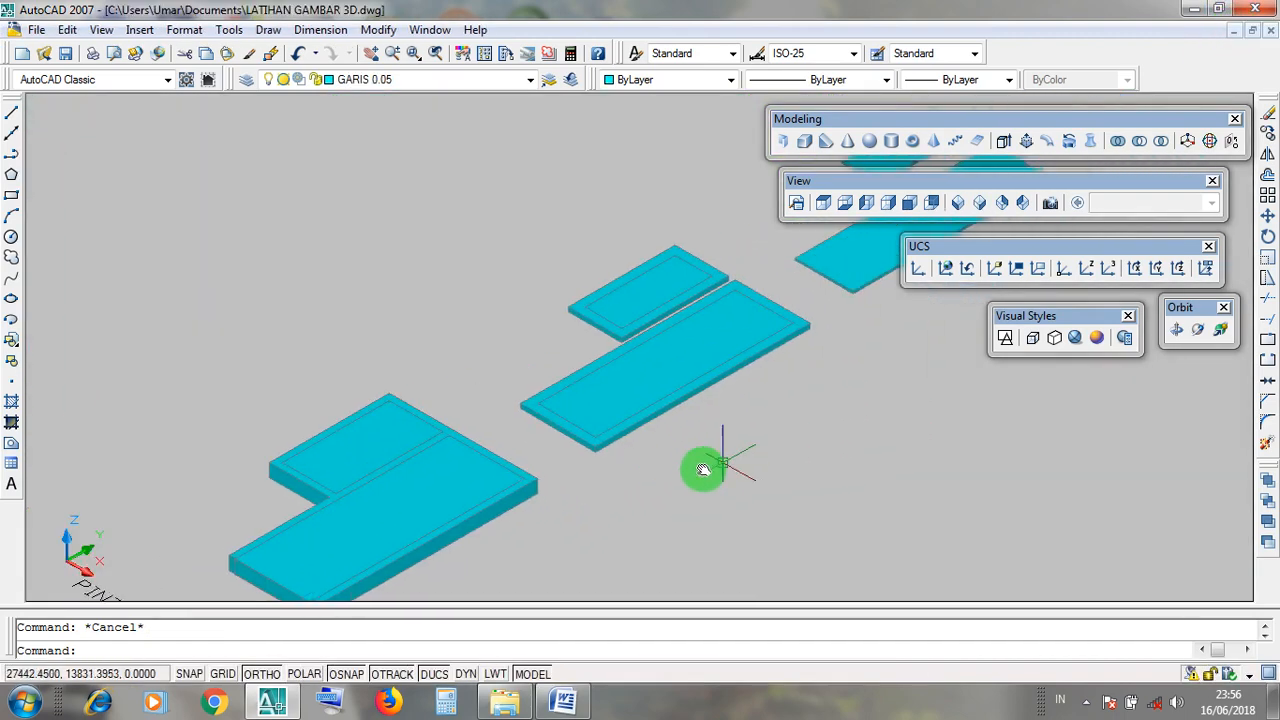
{"action": "left_click", "coordinate": [1010, 318]}
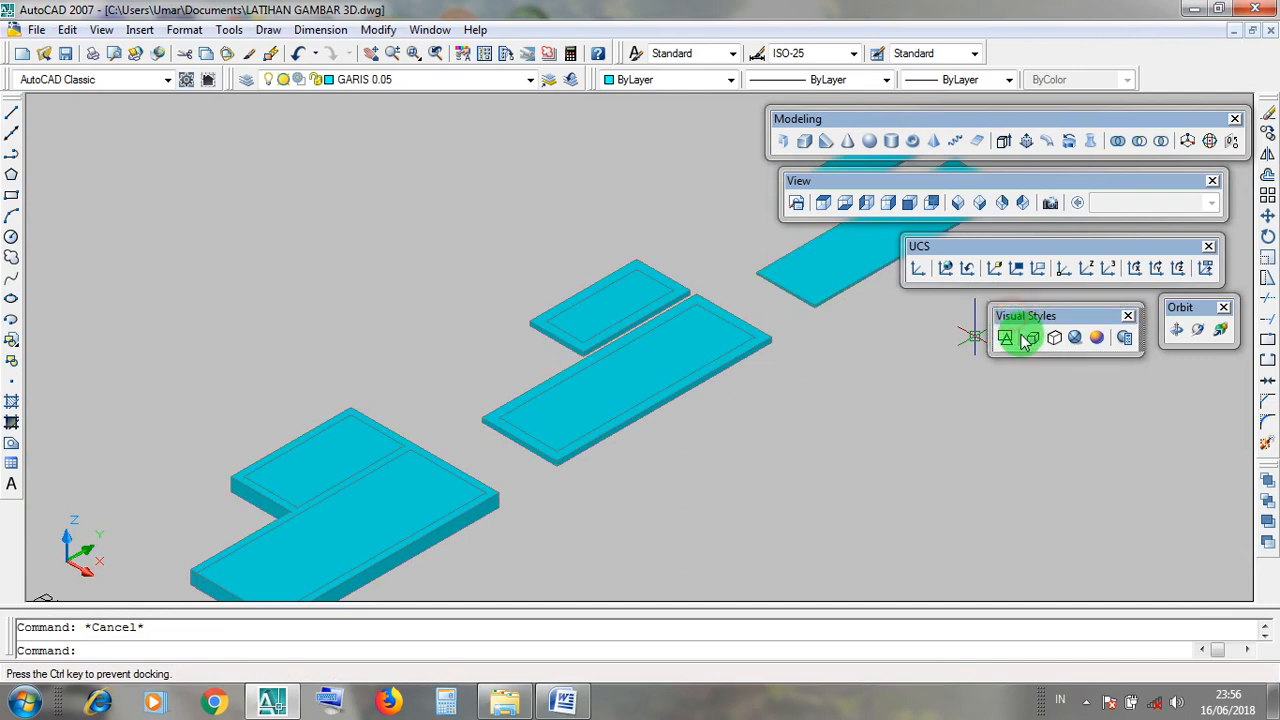
{"action": "left_click", "coordinate": [1006, 340]}
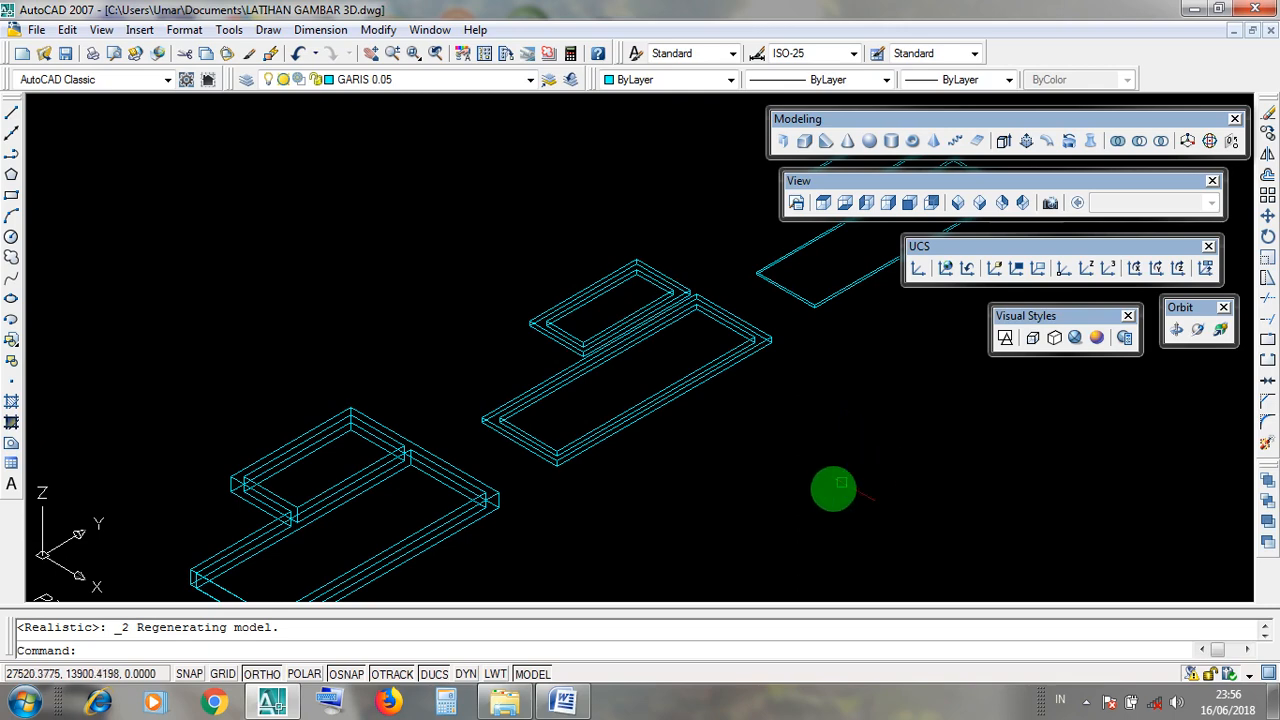
Examine the inner and outer outlines of the extruded door and window leaf solids in wireframe.
{"action": "scroll", "coordinate": [776, 417], "scroll_direction": "down", "scroll_amount": 3}
{"action": "scroll", "coordinate": [779, 417], "scroll_direction": "up", "scroll_amount": 1}
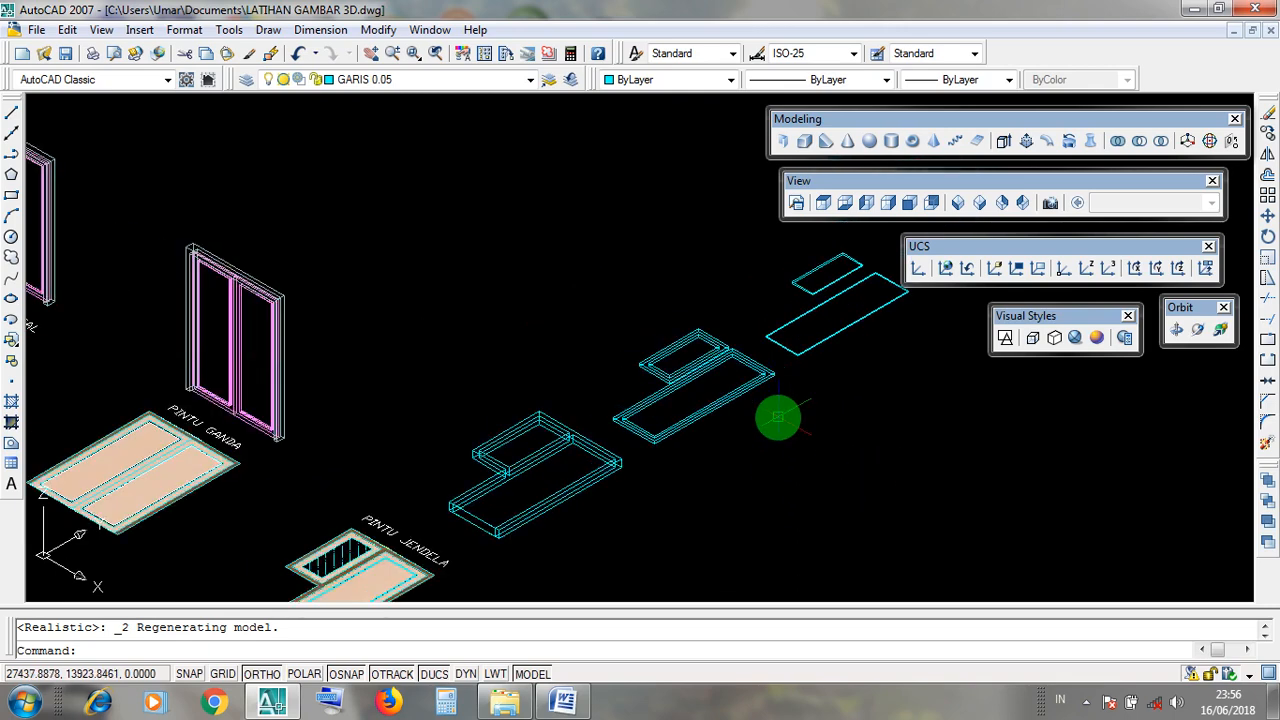
{"action": "scroll", "coordinate": [810, 432], "scroll_direction": "up", "scroll_amount": 1}
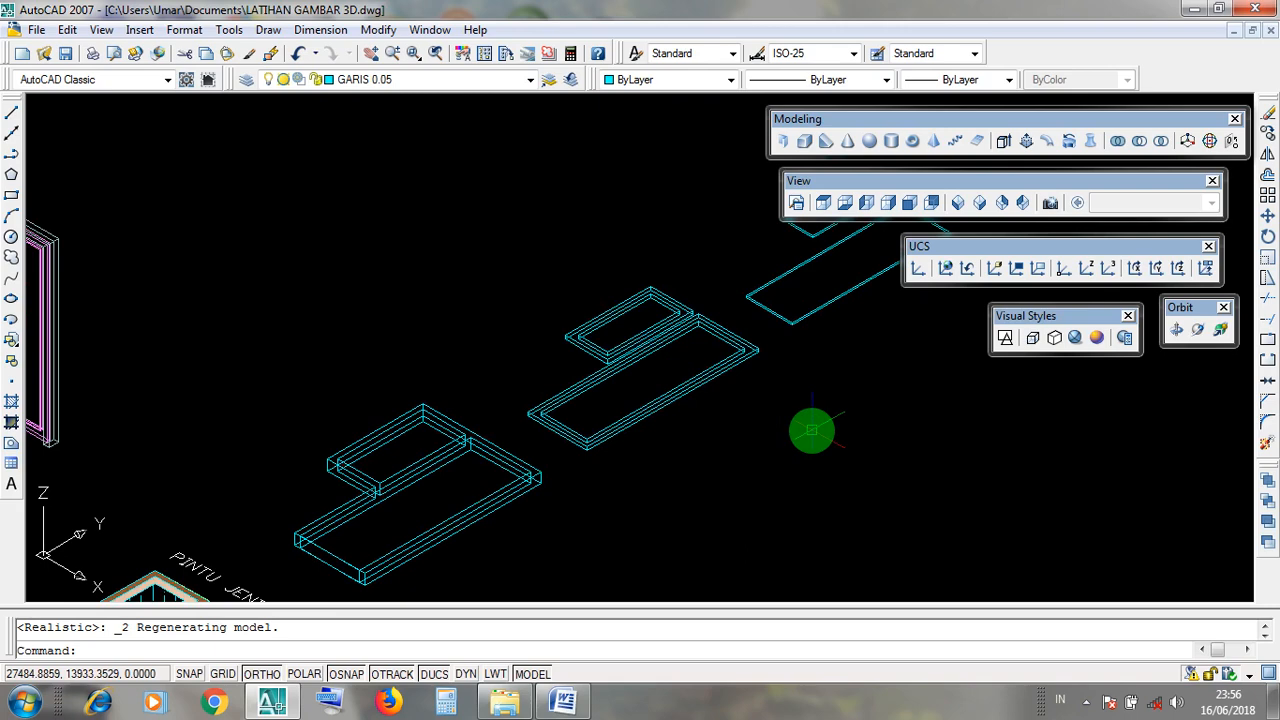
{"action": "scroll", "coordinate": [760, 345], "scroll_direction": "up", "scroll_amount": 1}
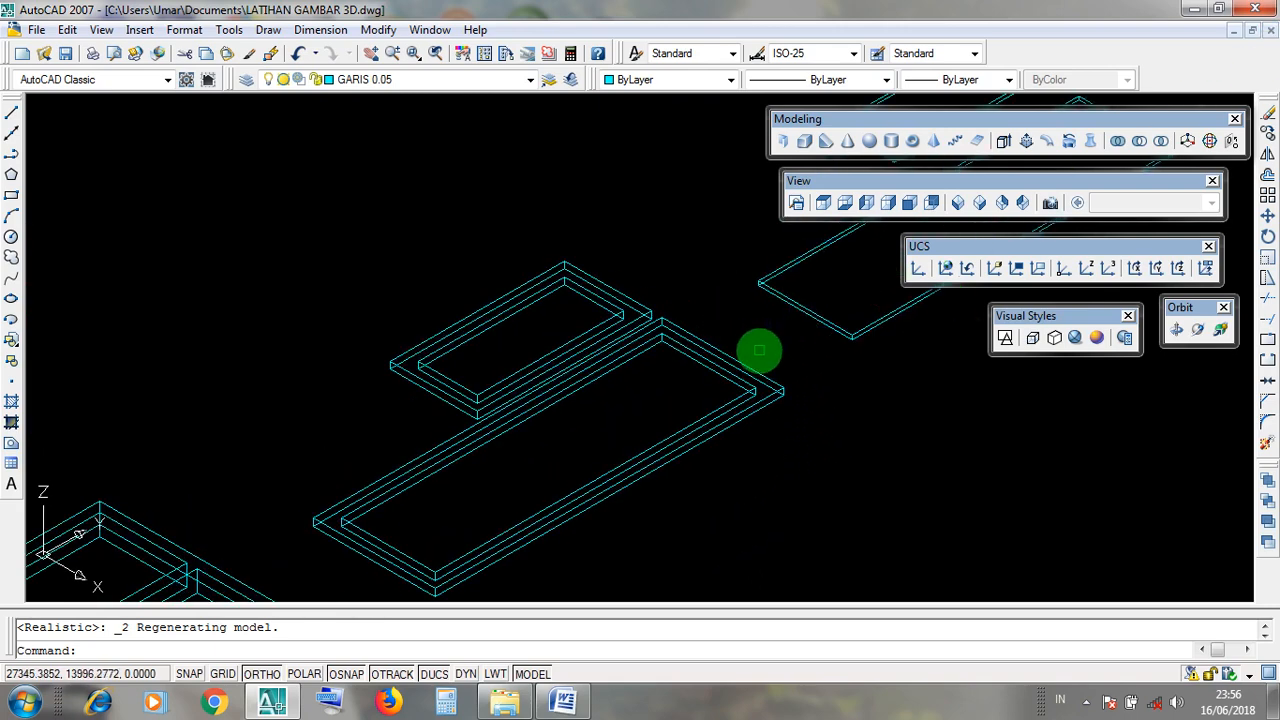
{"action": "left_click", "coordinate": [782, 441]}
{"action": "key", "text": "Escape"}
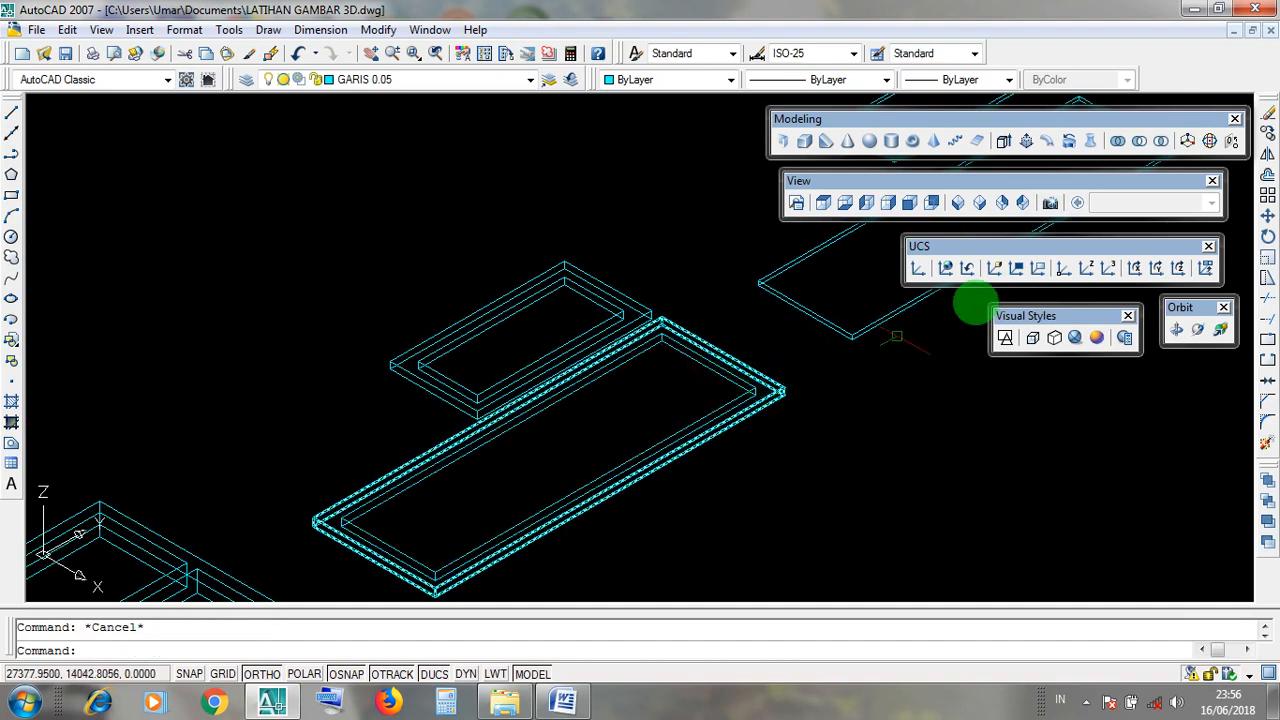
Examine the hollow green door and window leaf frames in BELAJAR 3D 1.dwg from several orbit angles.
{"action": "left_click", "coordinate": [1236, 30]}
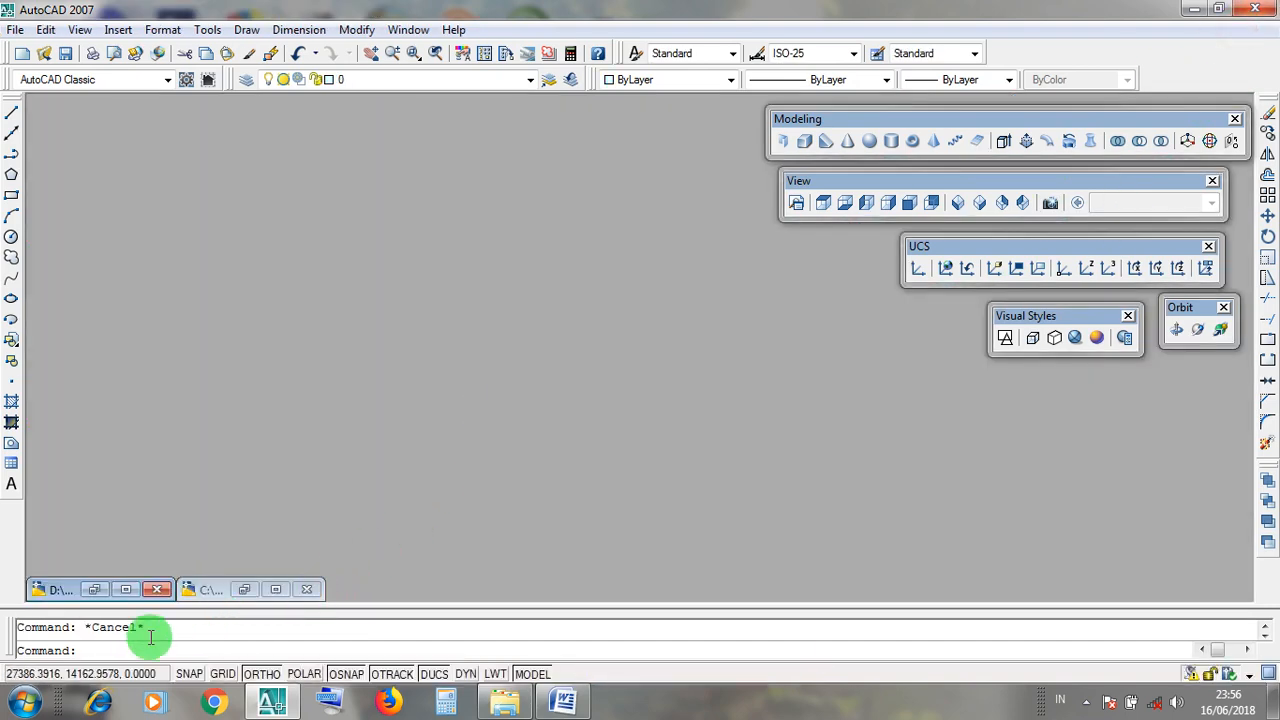
{"action": "left_click", "coordinate": [124, 593]}
{"action": "scroll", "coordinate": [640, 420], "scroll_direction": "down", "scroll_amount": 5}
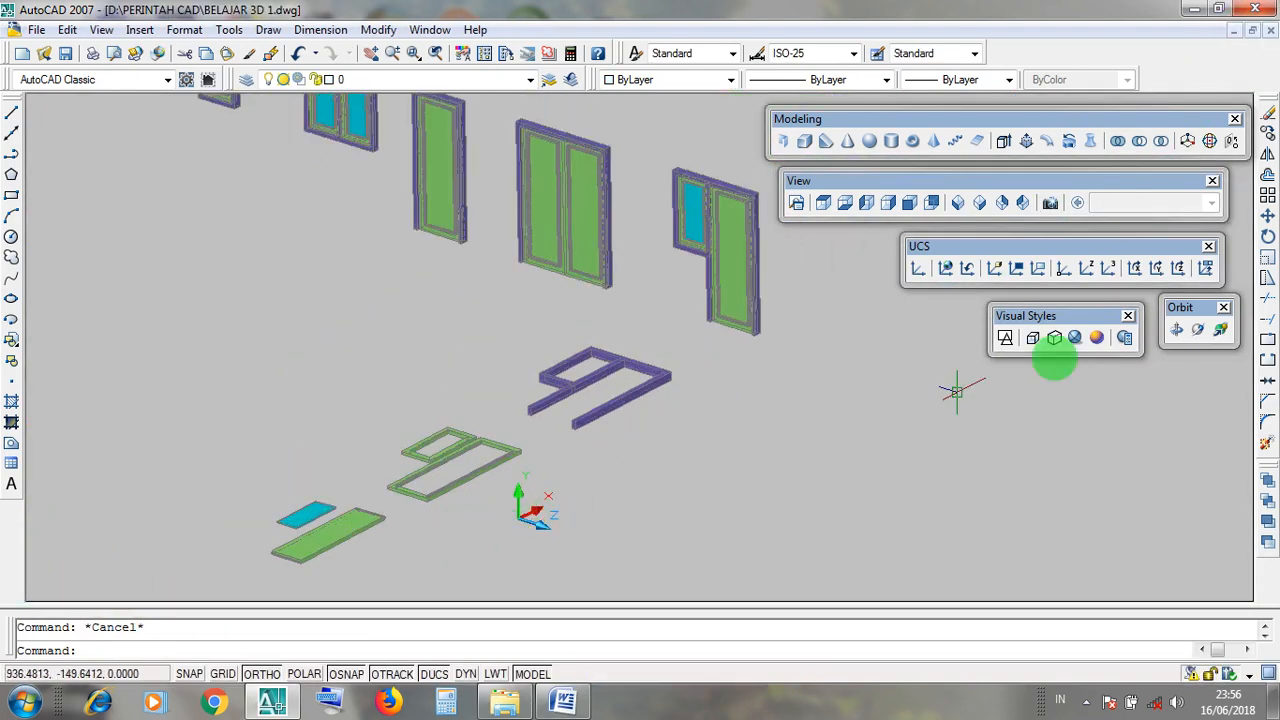
{"action": "left_click", "coordinate": [1197, 332]}
{"action": "left_click_drag", "start_coordinate": [531, 517], "coordinate": [443, 484]}
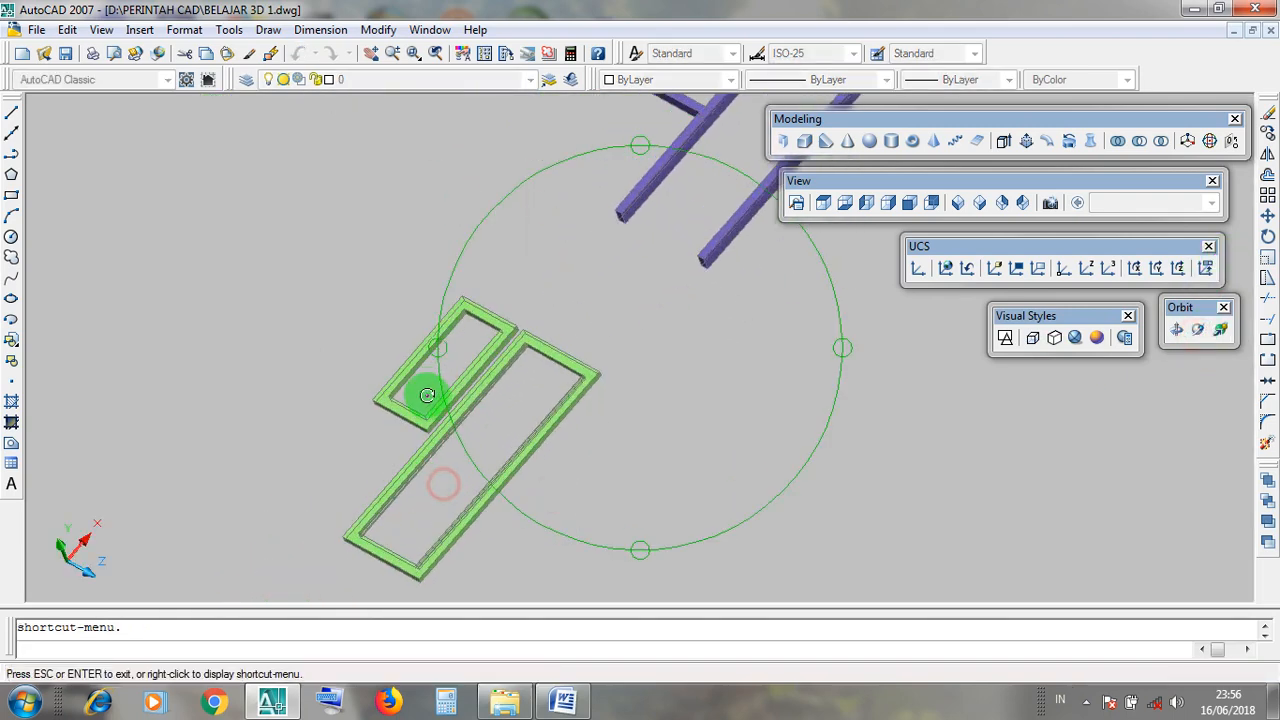
{"action": "scroll", "coordinate": [510, 440], "scroll_direction": "up", "scroll_amount": 3}
{"action": "left_click_drag", "start_coordinate": [563, 409], "coordinate": [729, 451]}
{"action": "left_click_drag", "start_coordinate": [729, 361], "coordinate": [586, 403]}
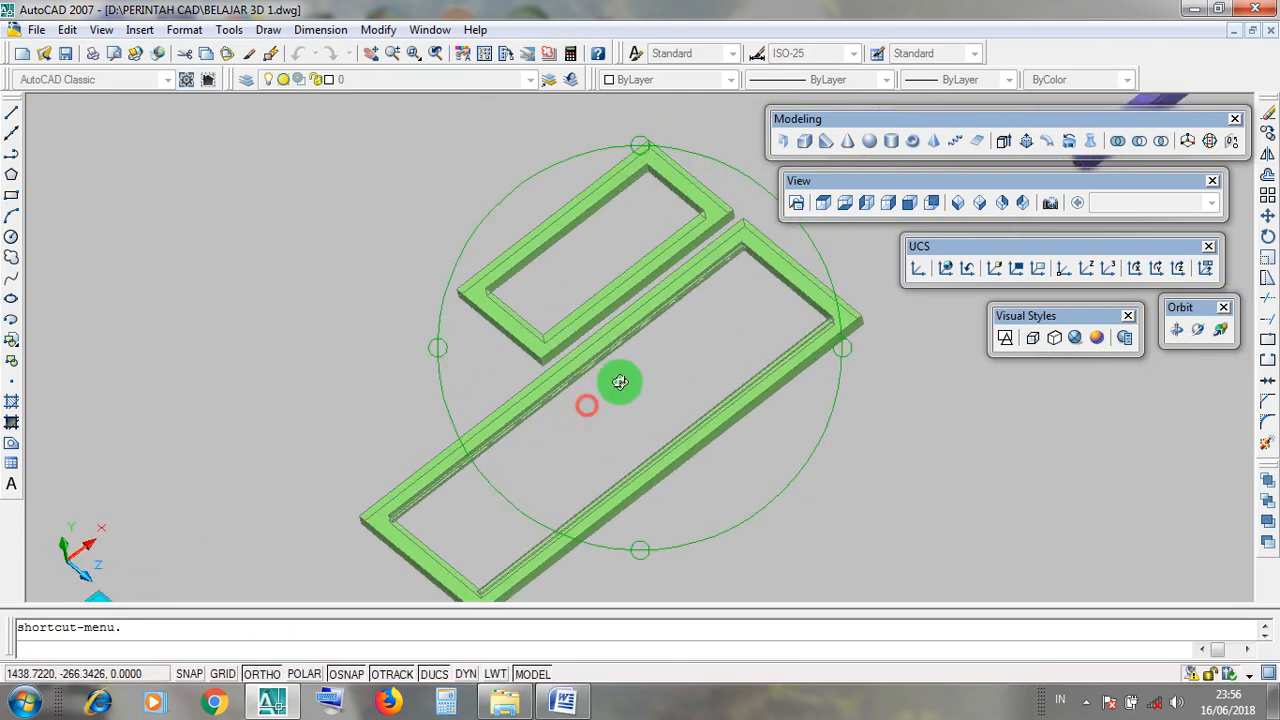
{"action": "left_click", "coordinate": [1140, 141]}
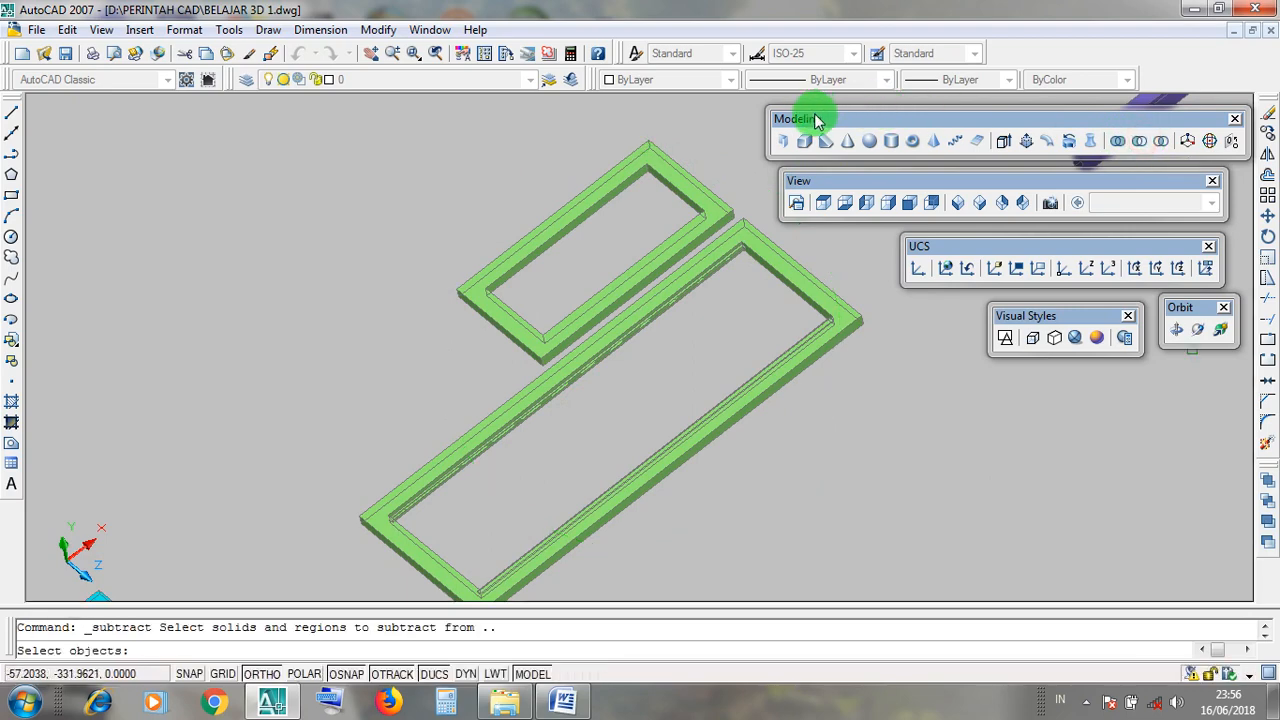
{"action": "left_click", "coordinate": [1140, 141]}
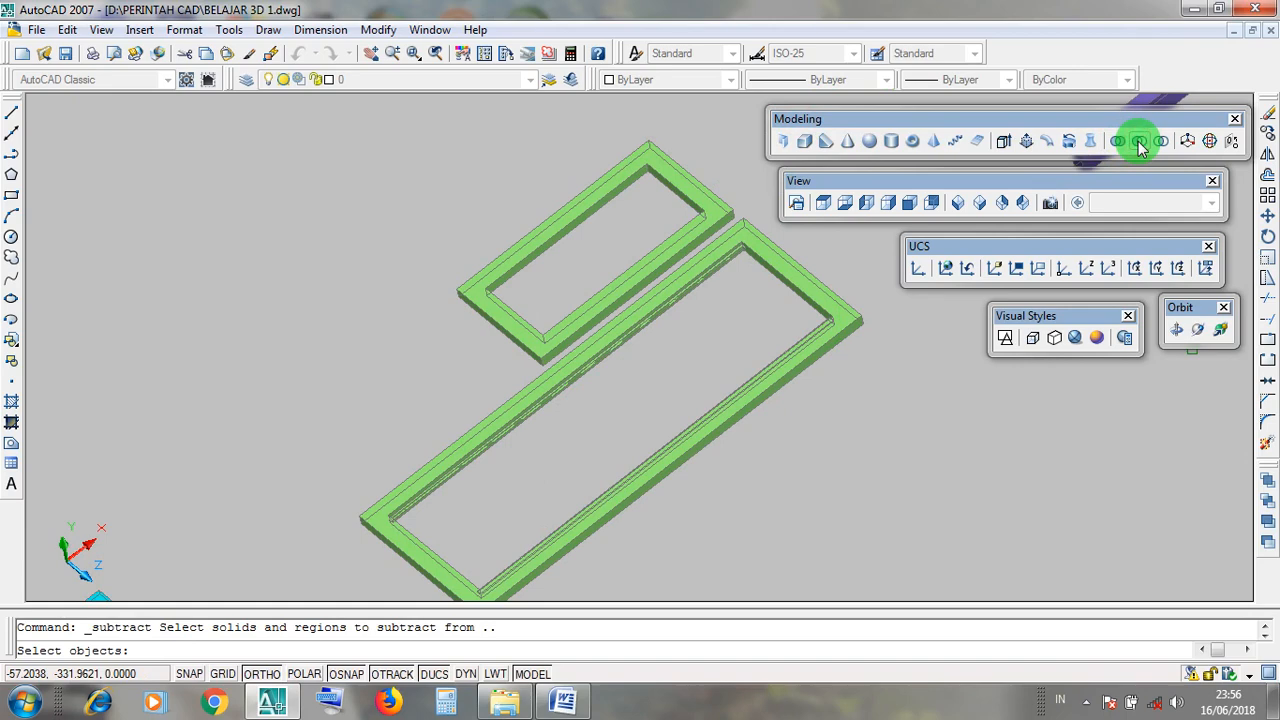
{"action": "key", "text": "Escape"}
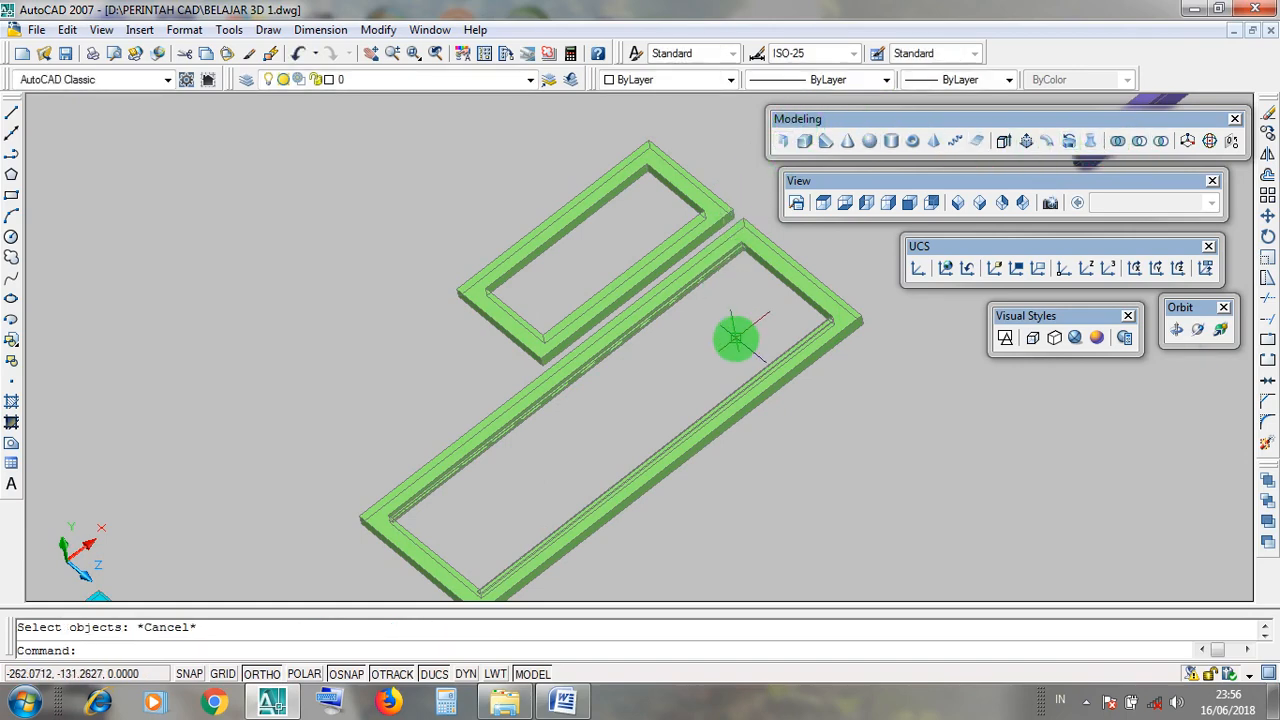
Examine the large green door leaf frame by selecting its inner and outer edges in turn.
{"action": "scroll", "coordinate": [762, 416], "scroll_direction": "up", "scroll_amount": 2}
{"action": "left_click", "coordinate": [770, 380]}
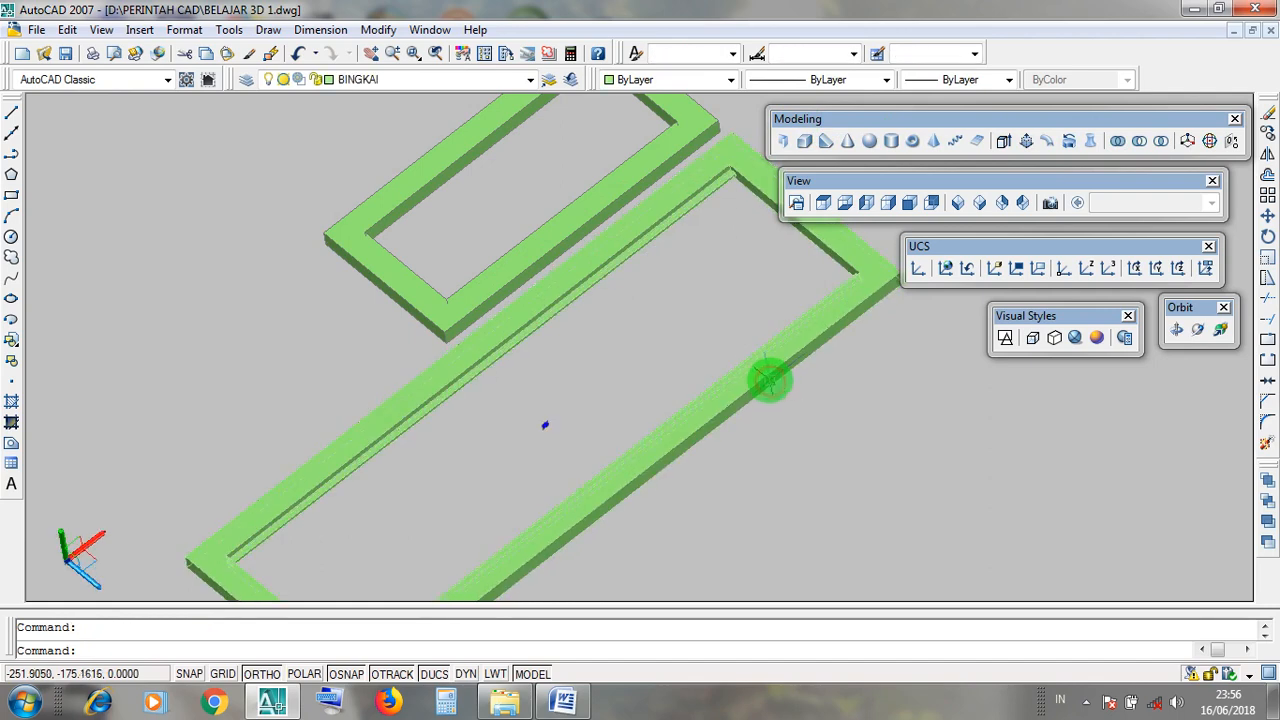
{"action": "key", "text": "Escape"}
{"action": "left_click", "coordinate": [754, 353]}
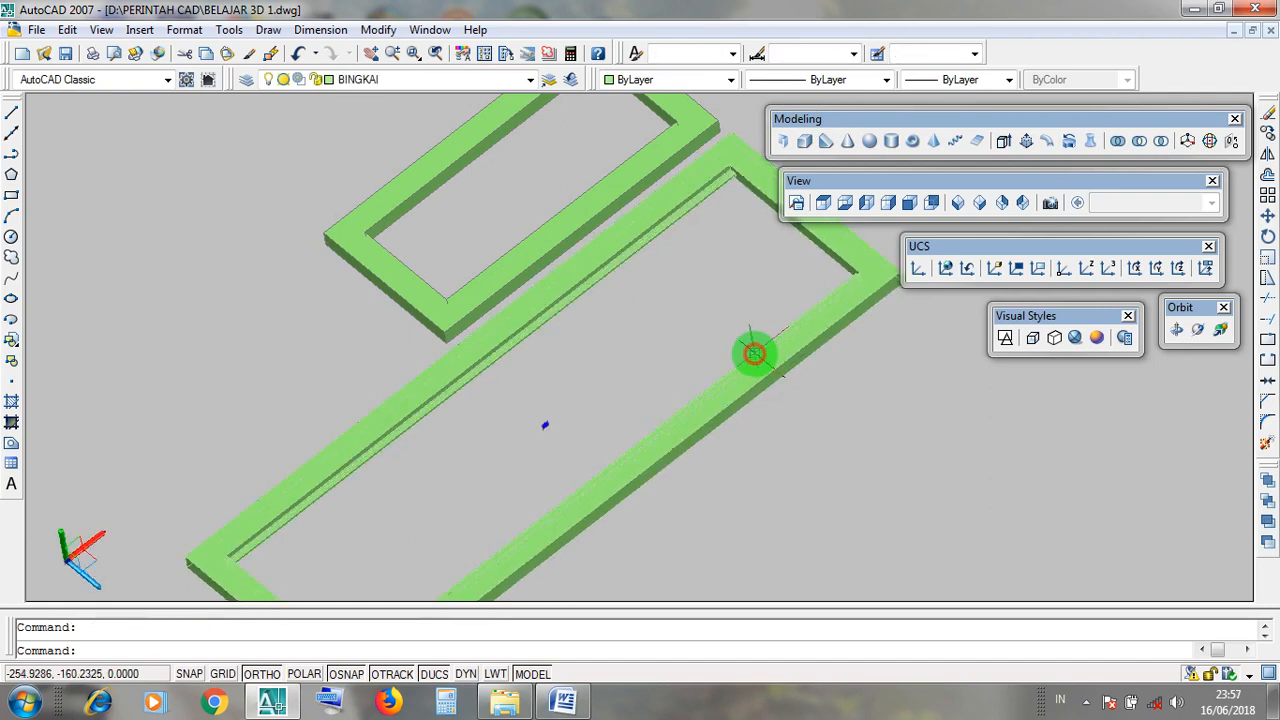
{"action": "key", "text": "Escape"}
{"action": "left_click", "coordinate": [774, 375]}
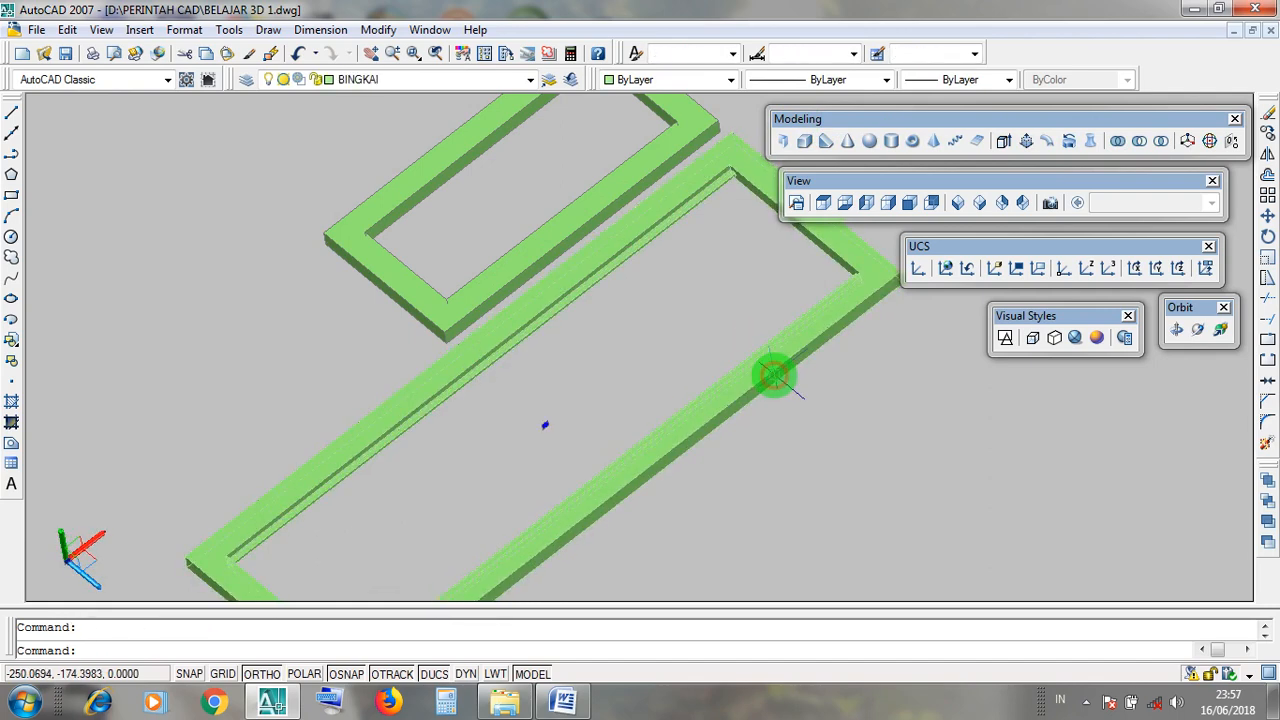
{"action": "key", "text": "Escape"}
{"action": "left_click", "coordinate": [757, 352]}
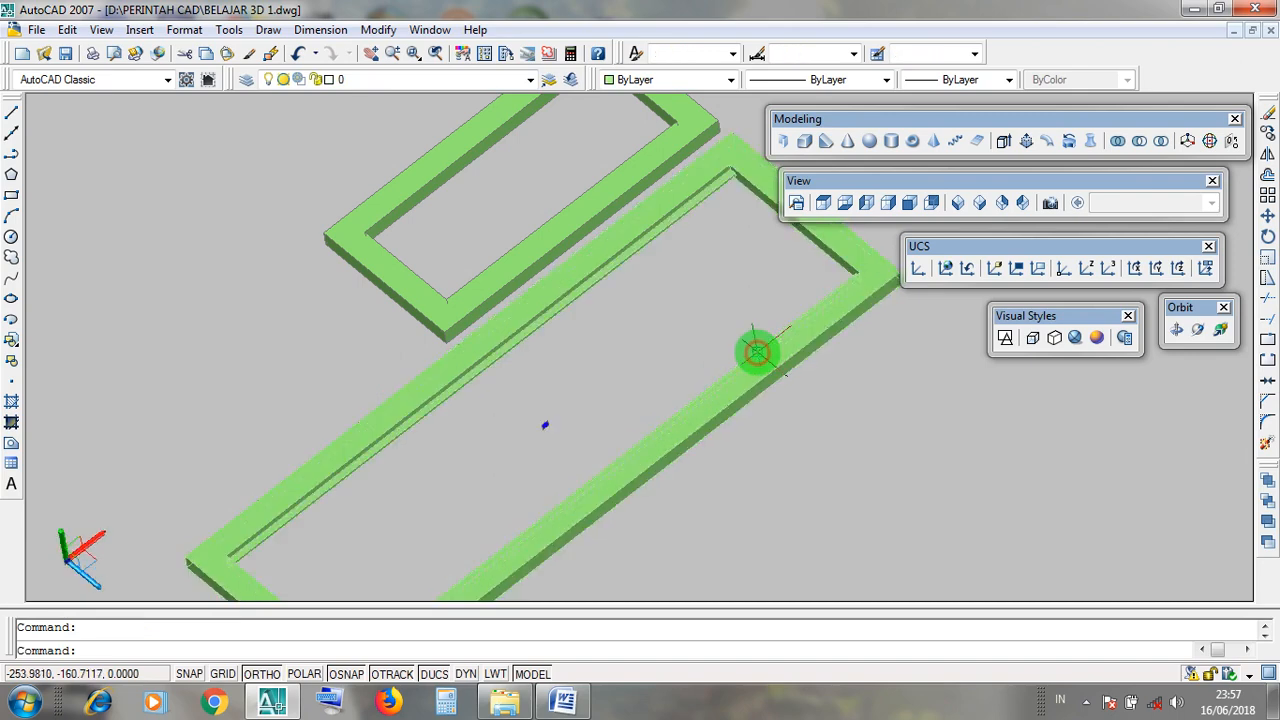
{"action": "key", "text": "Escape"}
Check the small green window leaf frame beside the door leaf by selecting its inner and outer edges.
{"action": "middle_click_drag", "start_coordinate": [610, 231], "coordinate": [694, 354]}
{"action": "left_click", "coordinate": [674, 298]}
{"action": "key", "text": "Escape"}
{"action": "left_click", "coordinate": [709, 359]}
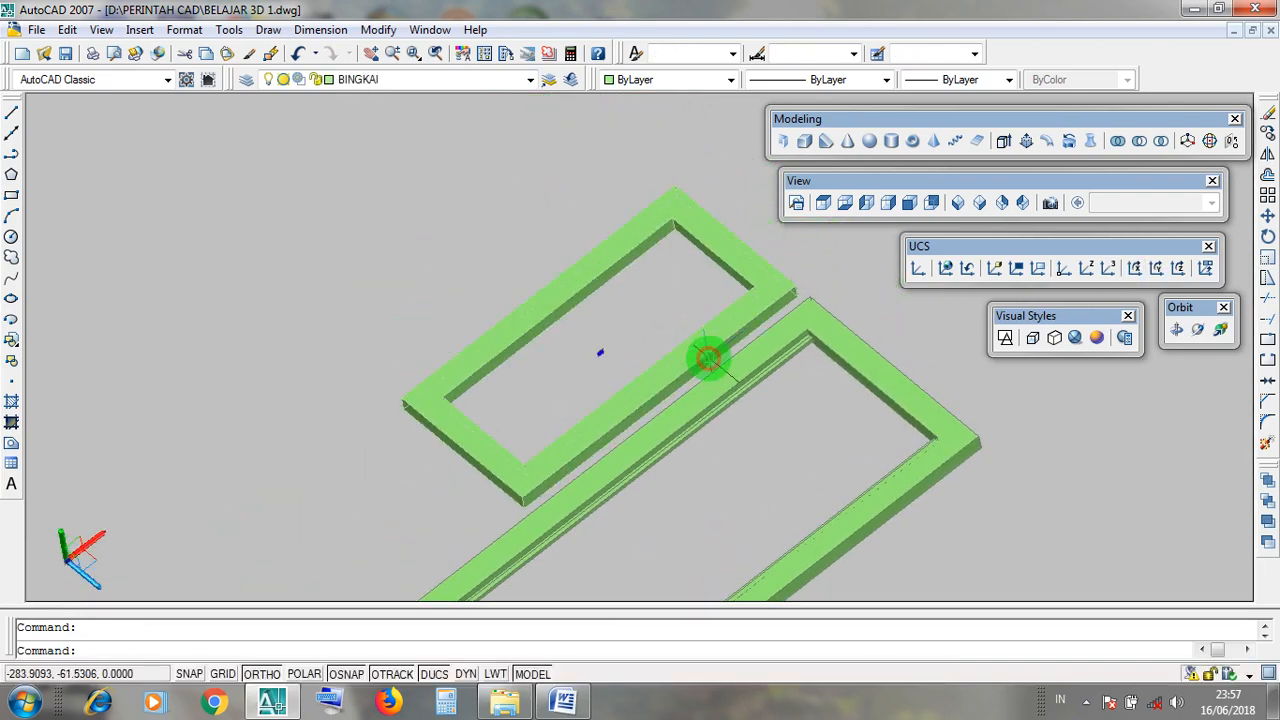
{"action": "key", "text": "Escape"}
{"action": "left_click", "coordinate": [695, 335]}
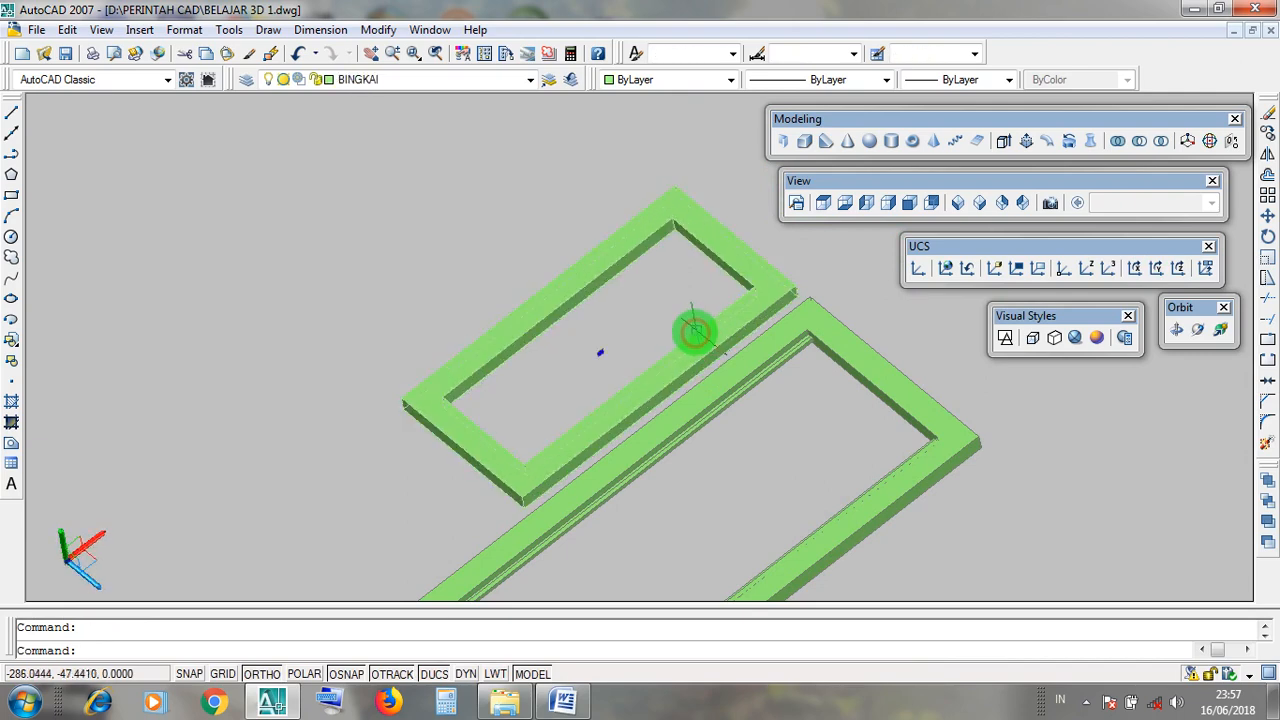
{"action": "key", "text": "Escape"}
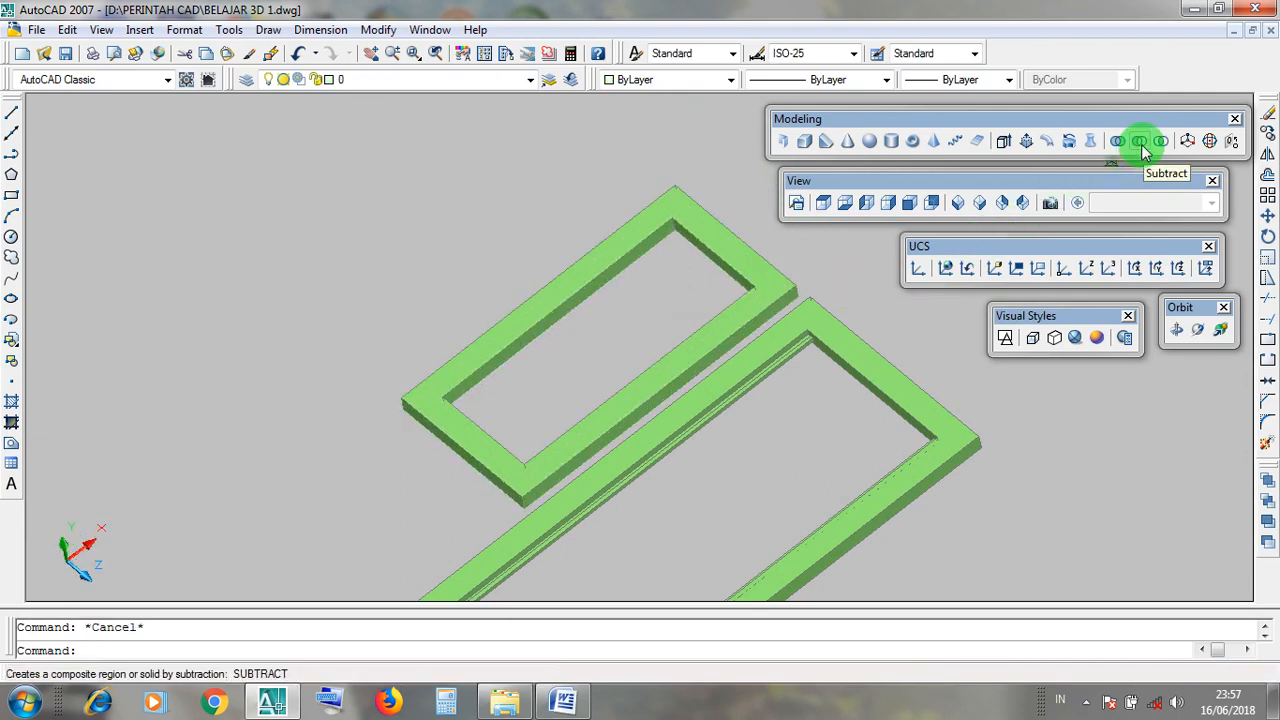
Return to LATIHAN GAMBAR 3D.dwg and examine the separate outer and inner solids of the large door leaf.
{"action": "left_click", "coordinate": [1231, 30]}
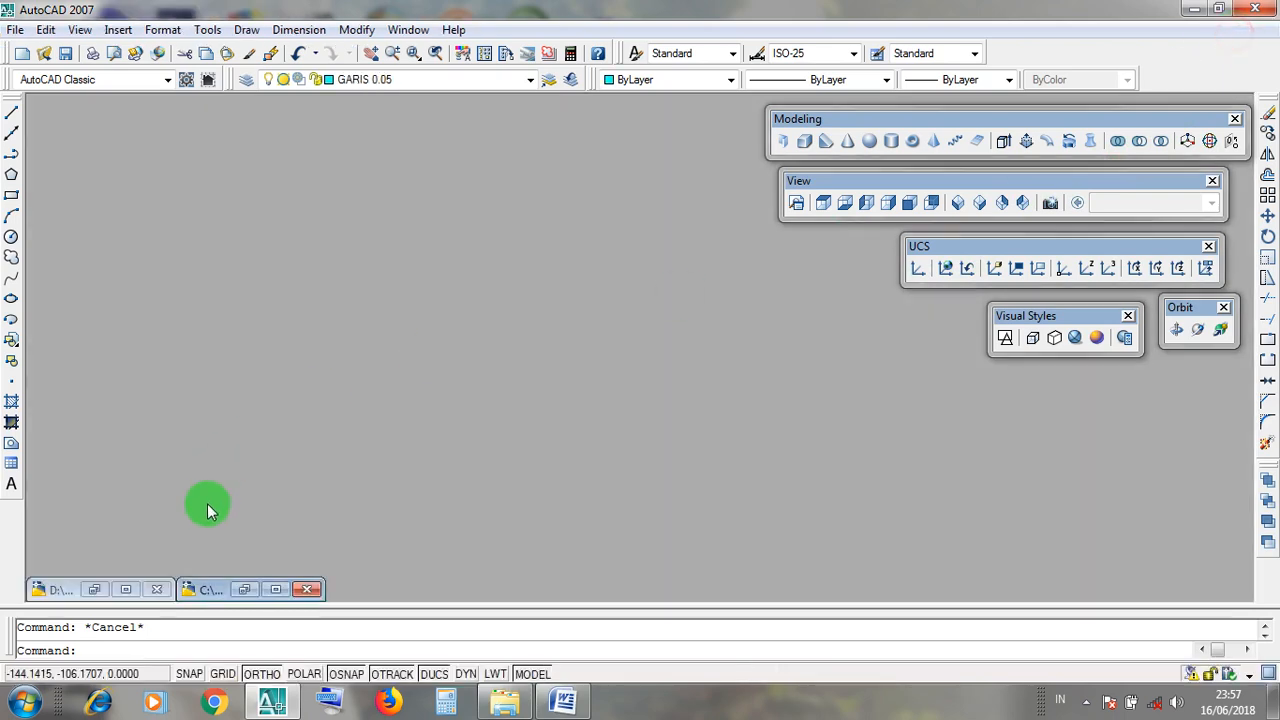
{"action": "left_click", "coordinate": [276, 589]}
{"action": "scroll", "coordinate": [700, 286], "scroll_direction": "up", "scroll_amount": 3}
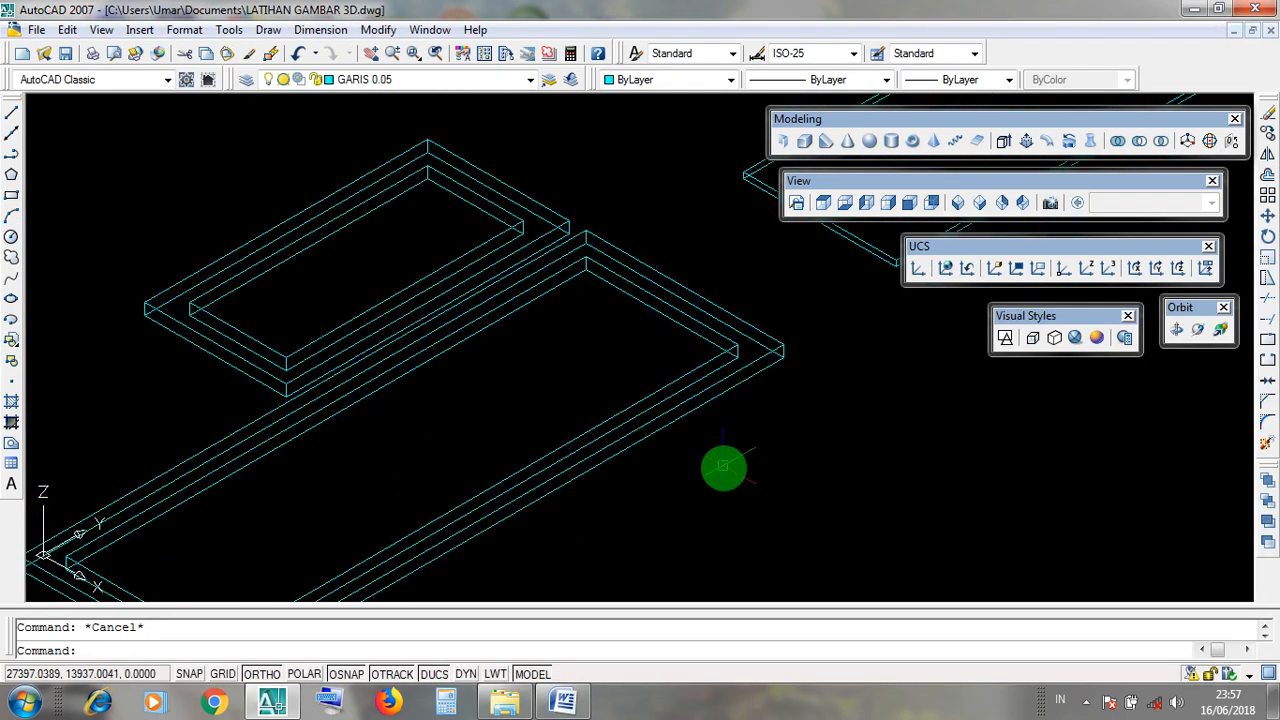
{"action": "left_click", "coordinate": [727, 467]}
{"action": "left_click", "coordinate": [644, 366]}
{"action": "scroll", "coordinate": [755, 384], "scroll_direction": "down", "scroll_amount": 2}
{"action": "key", "text": "Escape"}
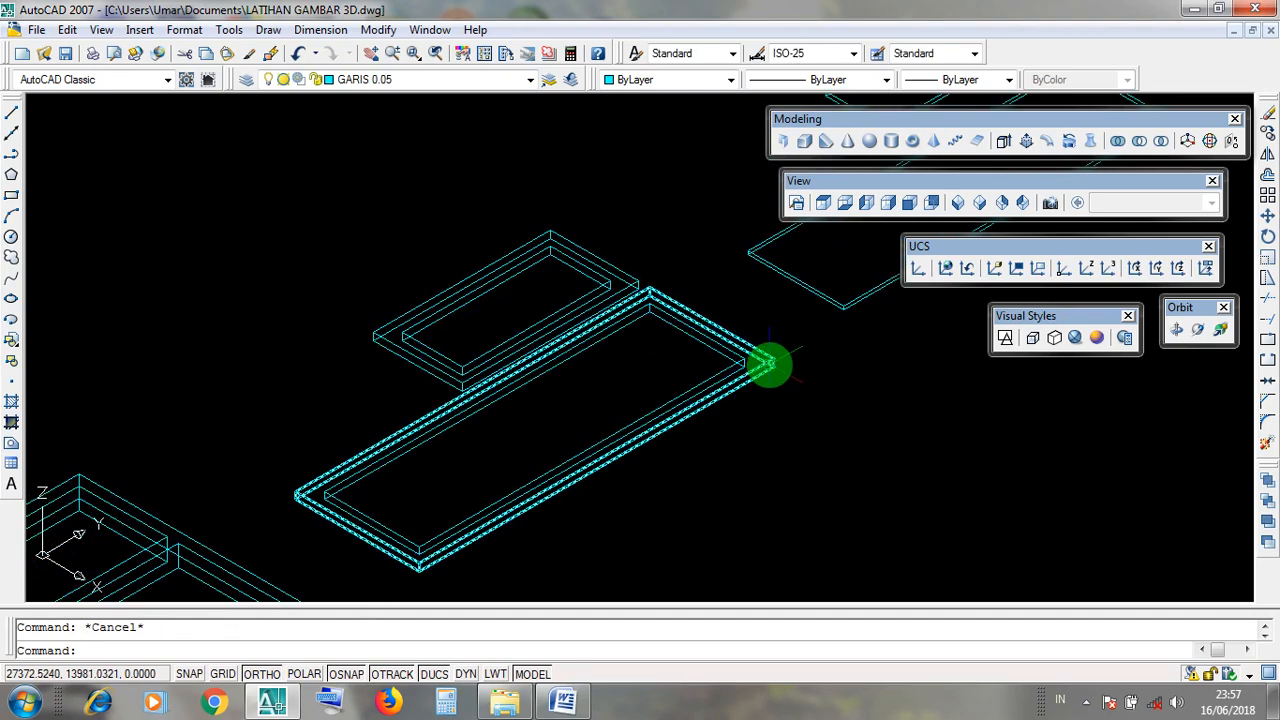
{"action": "left_click", "coordinate": [770, 365]}
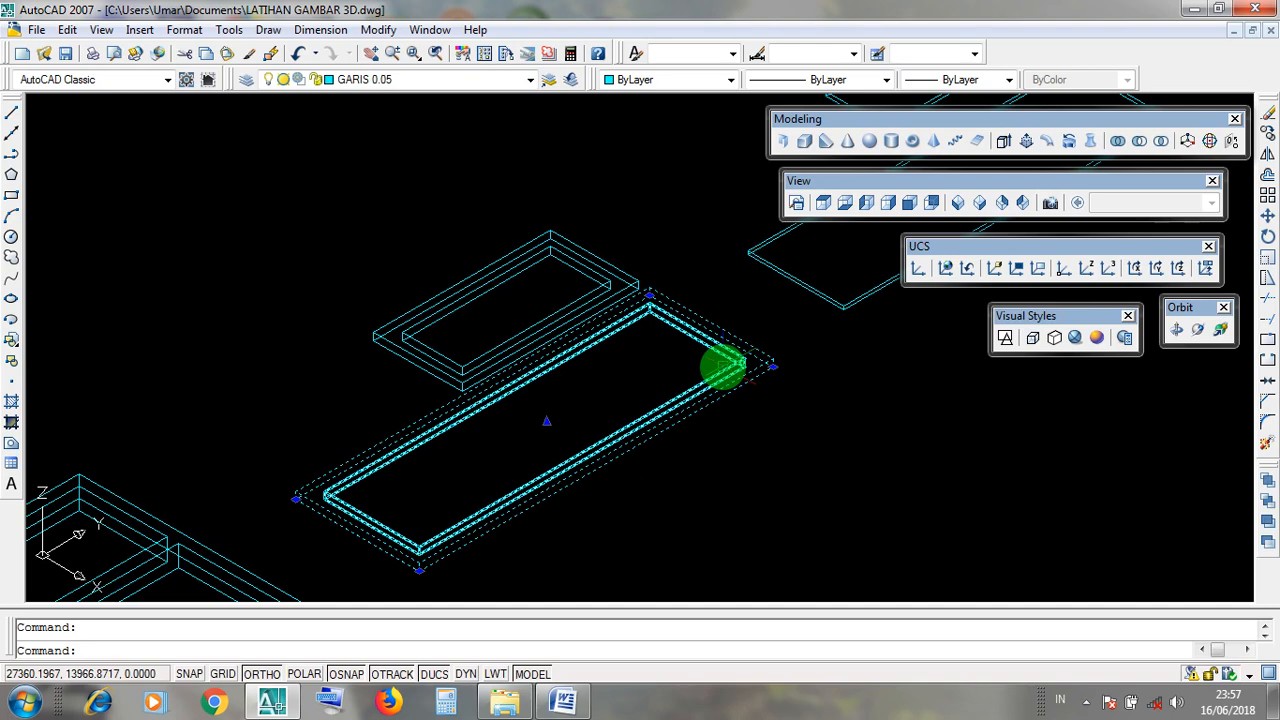
{"action": "key", "text": "Escape"}
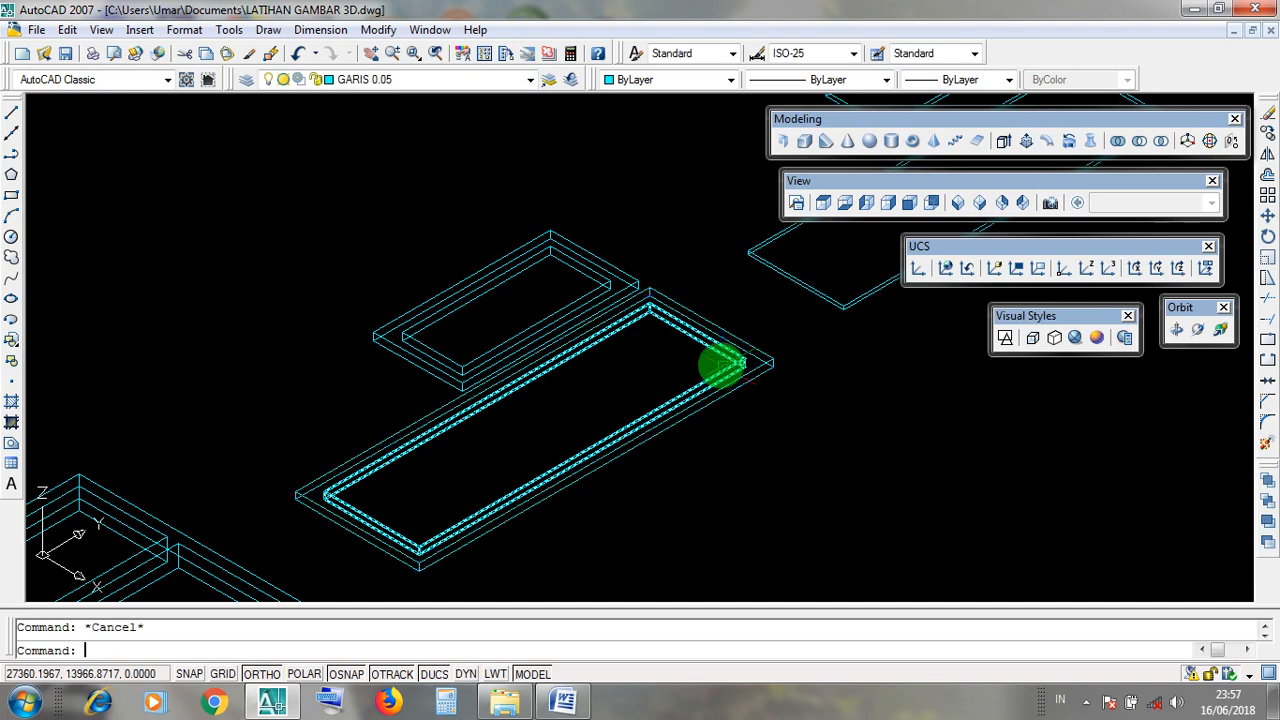
{"action": "left_click", "coordinate": [752, 390]}
{"action": "left_click", "coordinate": [696, 364]}
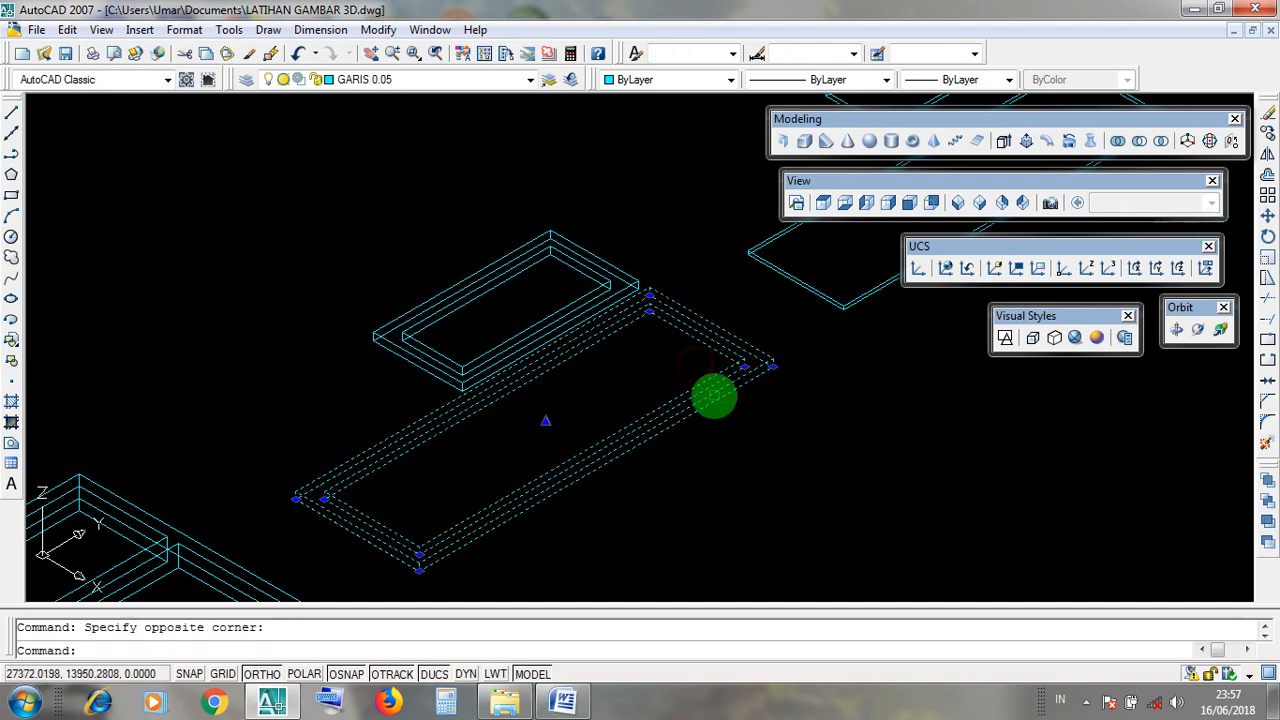
{"action": "key", "text": "Escape"}
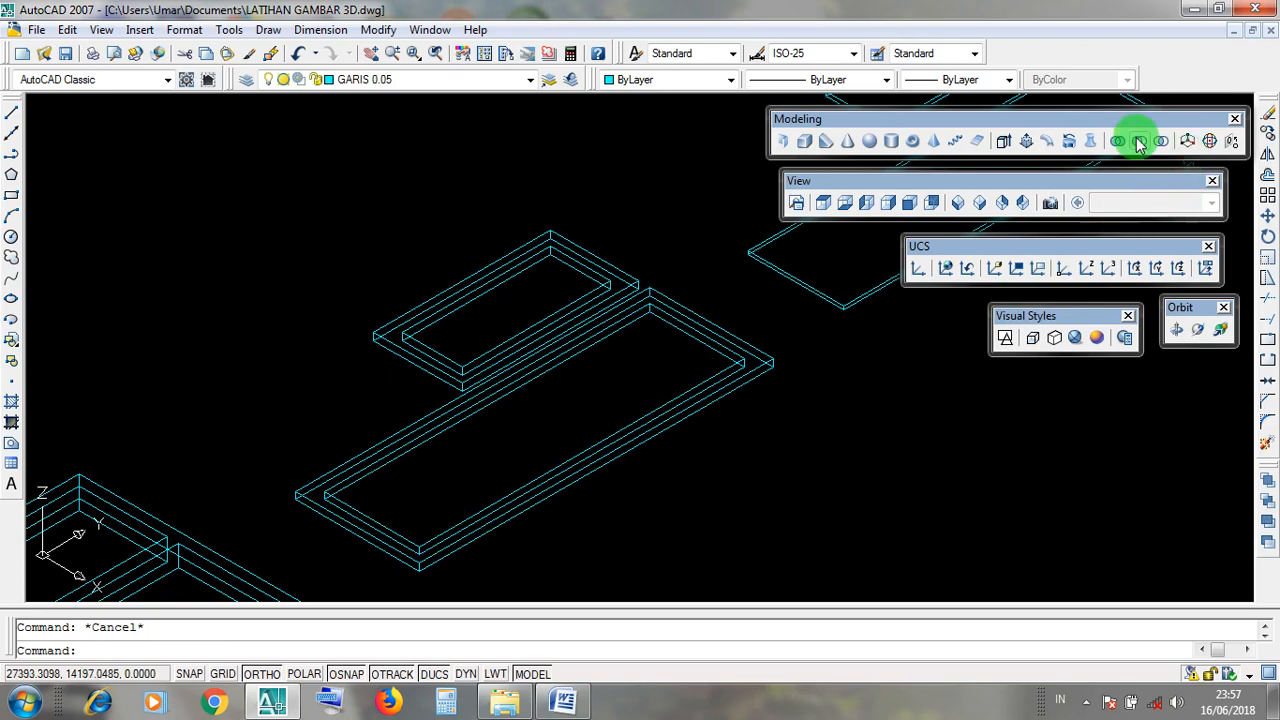
Switch to Word and read the definition of the subtract operation in the SUBTRACK document.
{"action": "left_click", "coordinate": [1203, 20]}
{"action": "left_click", "coordinate": [563, 700]}
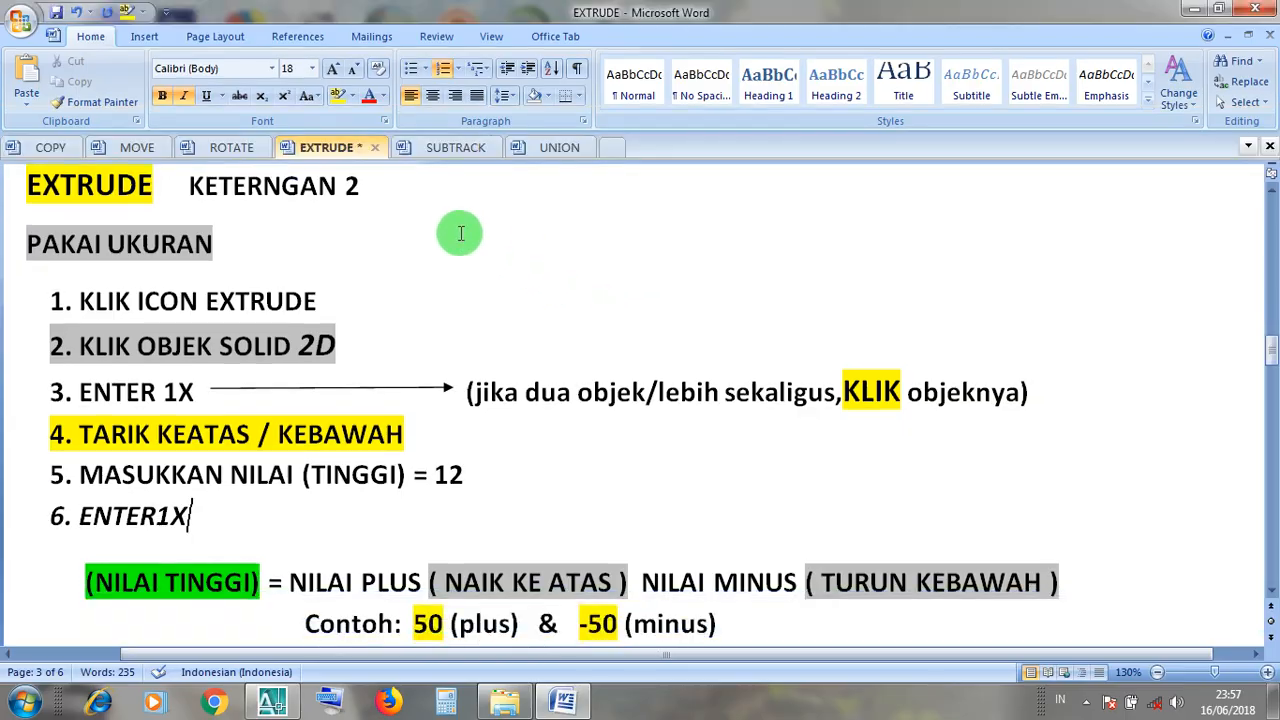
{"action": "left_click", "coordinate": [474, 146]}
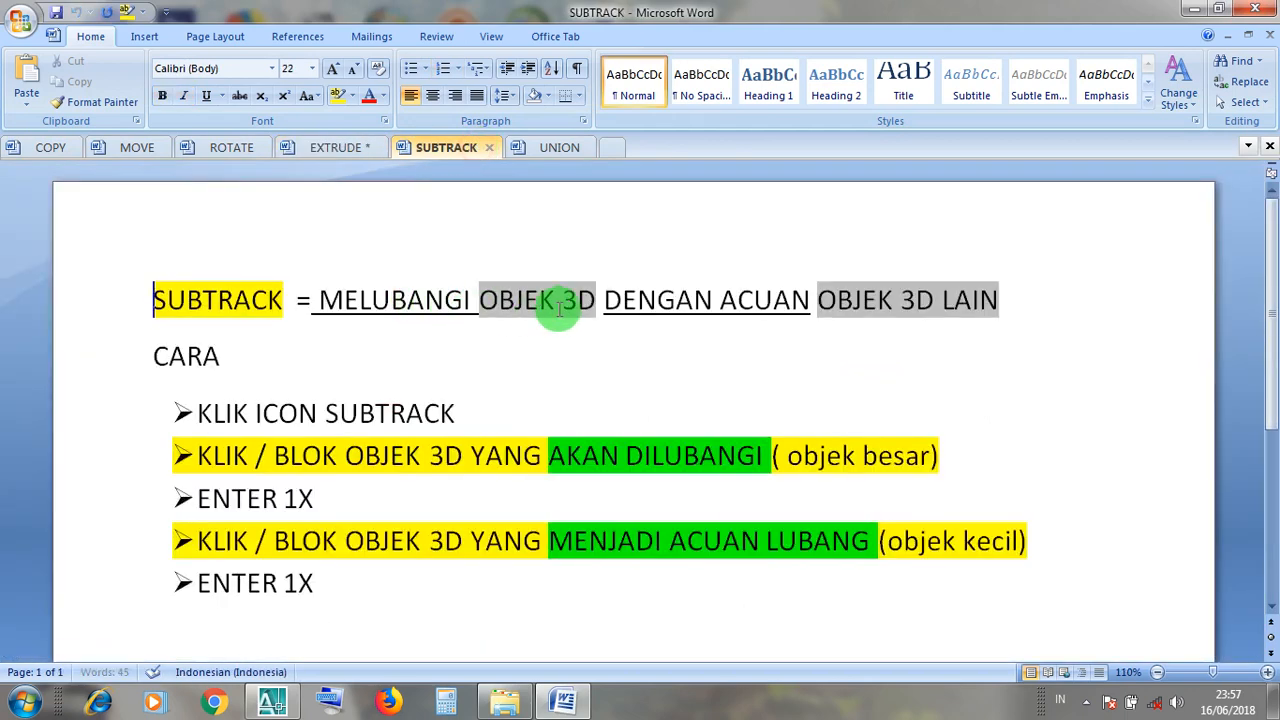
{"action": "left_click", "coordinate": [735, 300]}
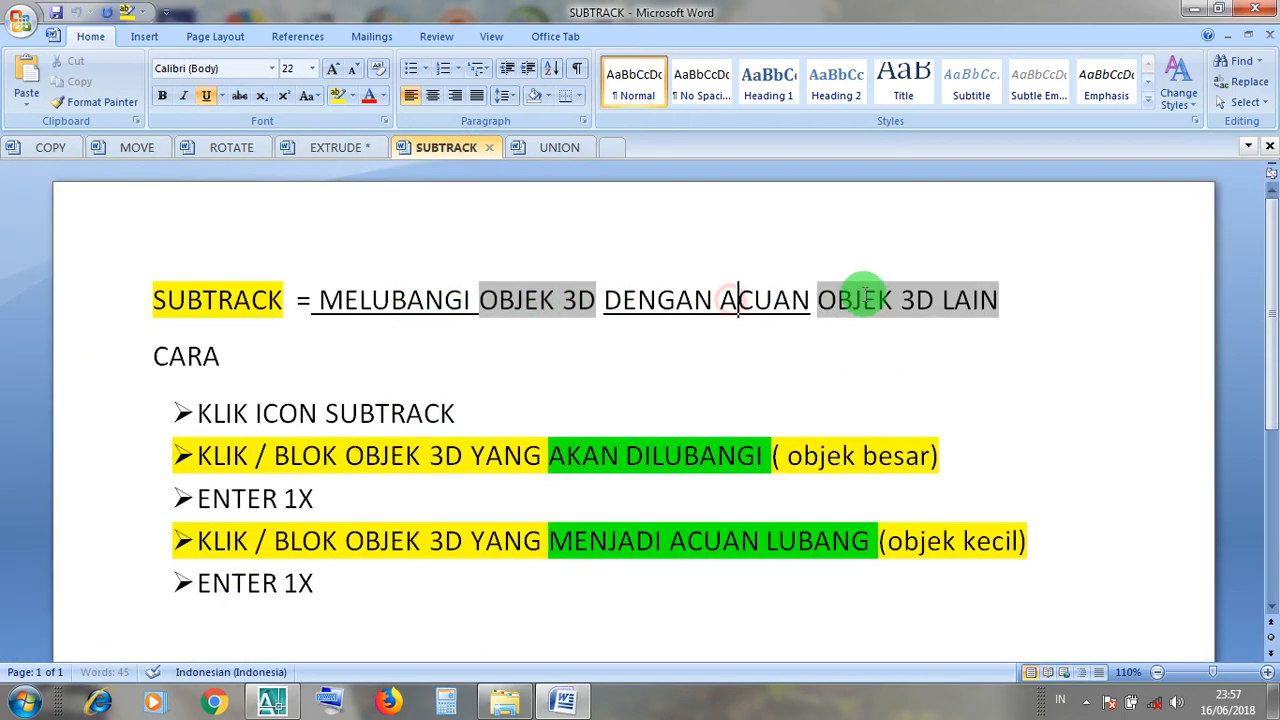
{"action": "left_click", "coordinate": [222, 357]}
Read the subtract procedure line by line, including which object is hollowed and which one serves as the cutter.
{"action": "left_click_drag", "start_coordinate": [455, 412], "coordinate": [225, 398]}
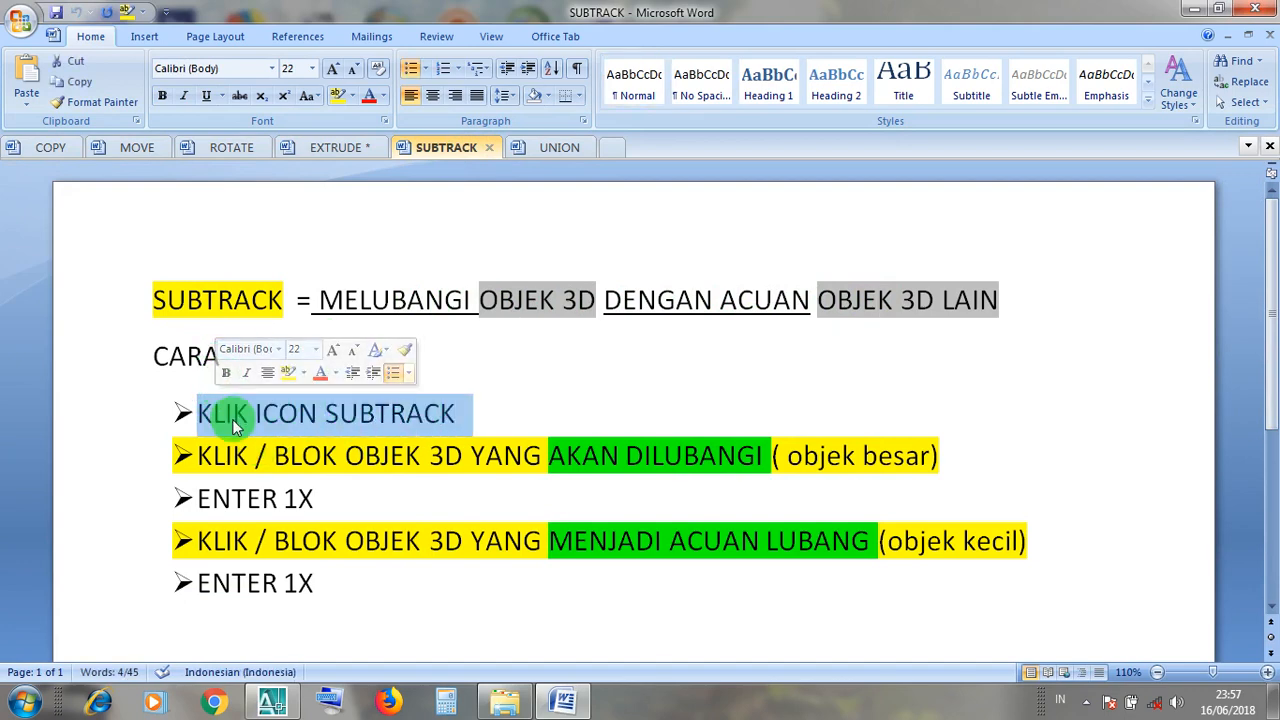
{"action": "left_click", "coordinate": [232, 415]}
{"action": "left_click_drag", "start_coordinate": [455, 413], "coordinate": [230, 413]}
{"action": "left_click", "coordinate": [302, 456]}
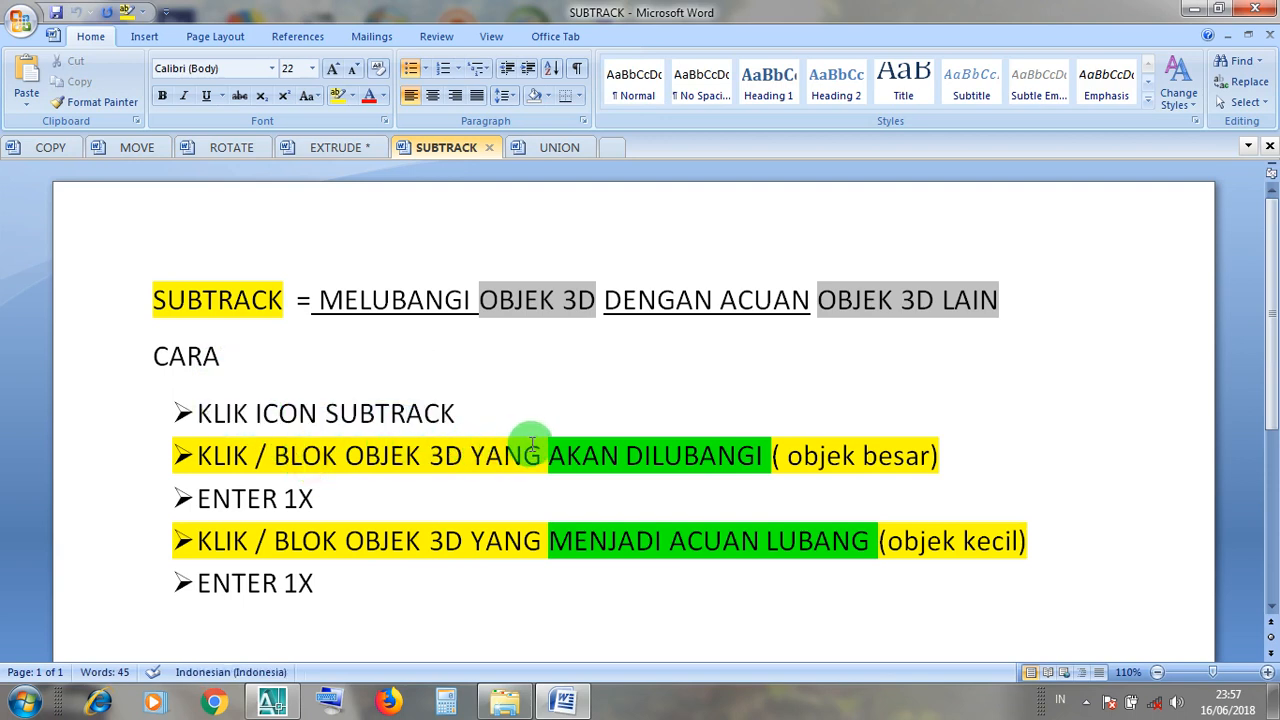
{"action": "left_click", "coordinate": [772, 456]}
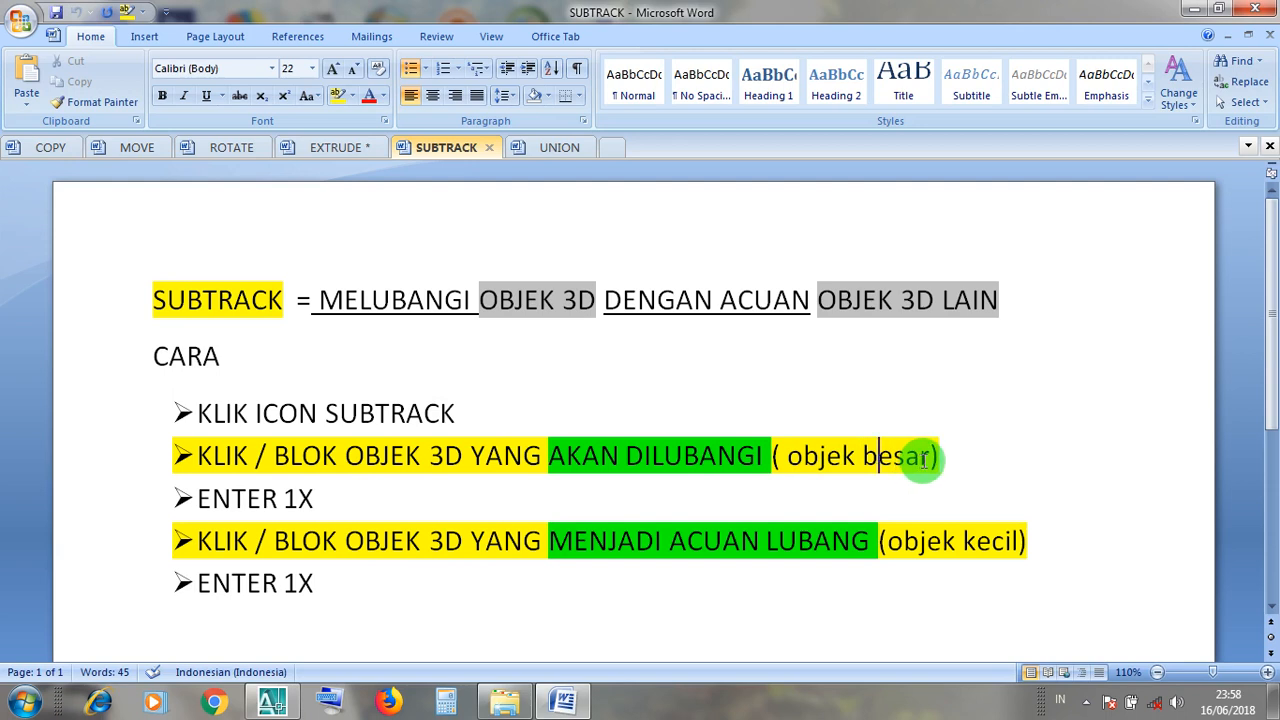
{"action": "left_click_drag", "start_coordinate": [922, 458], "coordinate": [787, 456]}
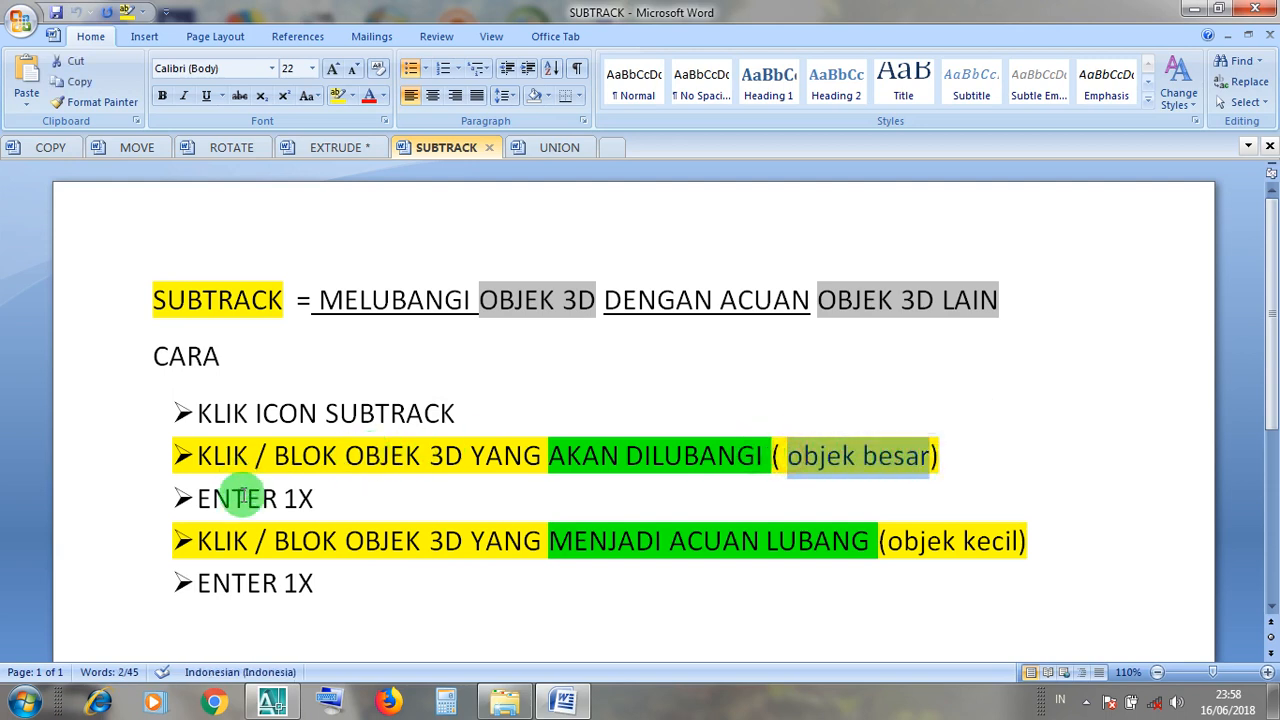
{"action": "left_click", "coordinate": [283, 502]}
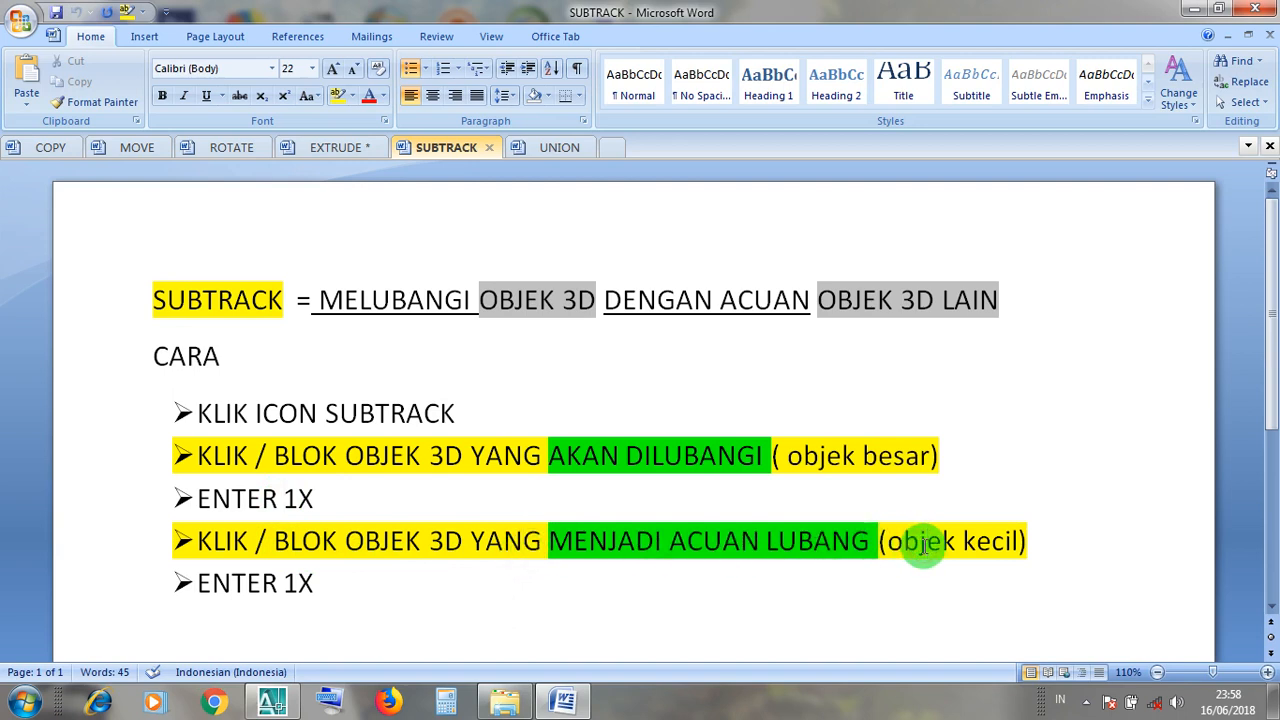
{"action": "left_click", "coordinate": [343, 581]}
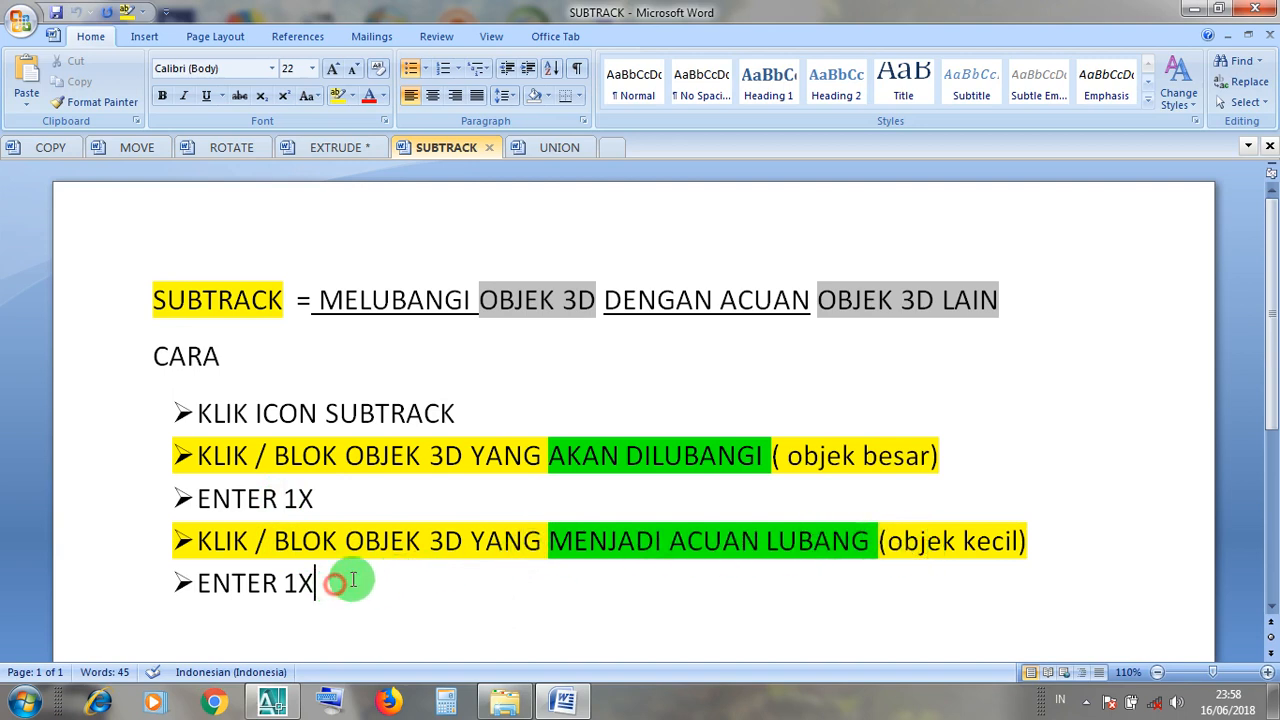
Switch back to AutoCAD and subtract the inner solid of the large door leaf from its outer solid.
{"action": "left_click", "coordinate": [1199, 10]}
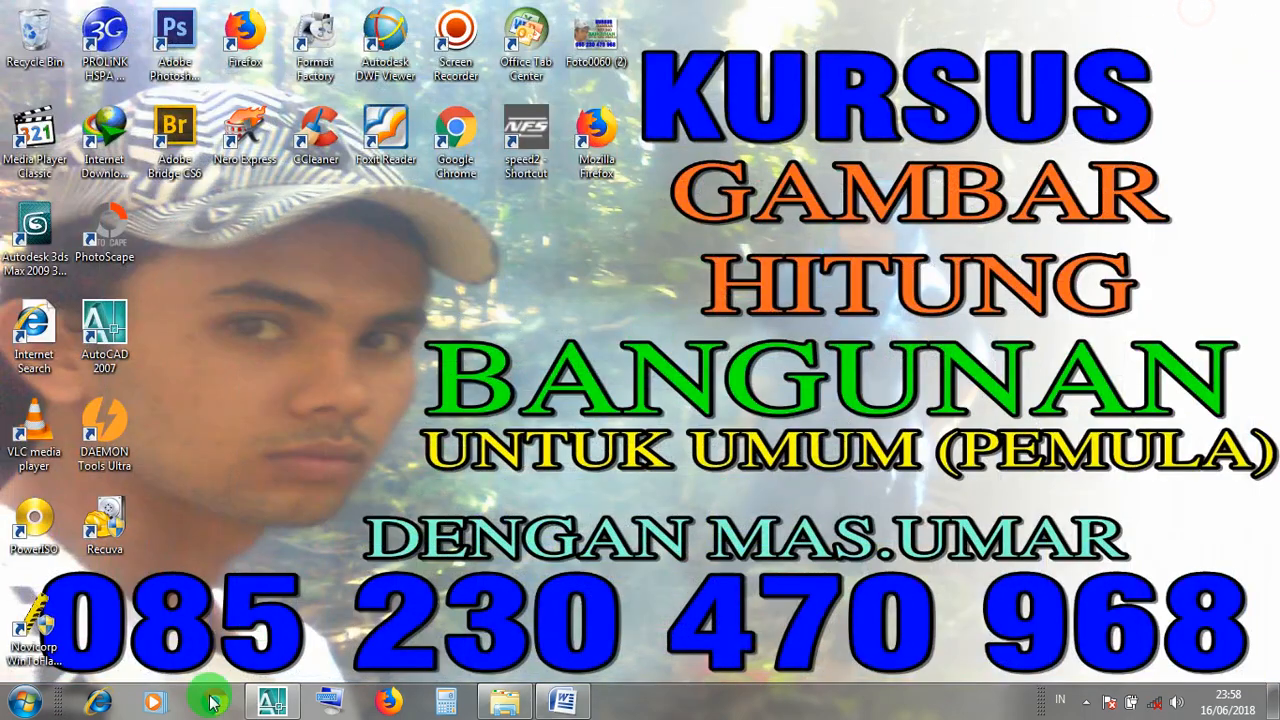
{"action": "left_click", "coordinate": [268, 703]}
{"action": "scroll", "coordinate": [747, 431], "scroll_direction": "up", "scroll_amount": 3}
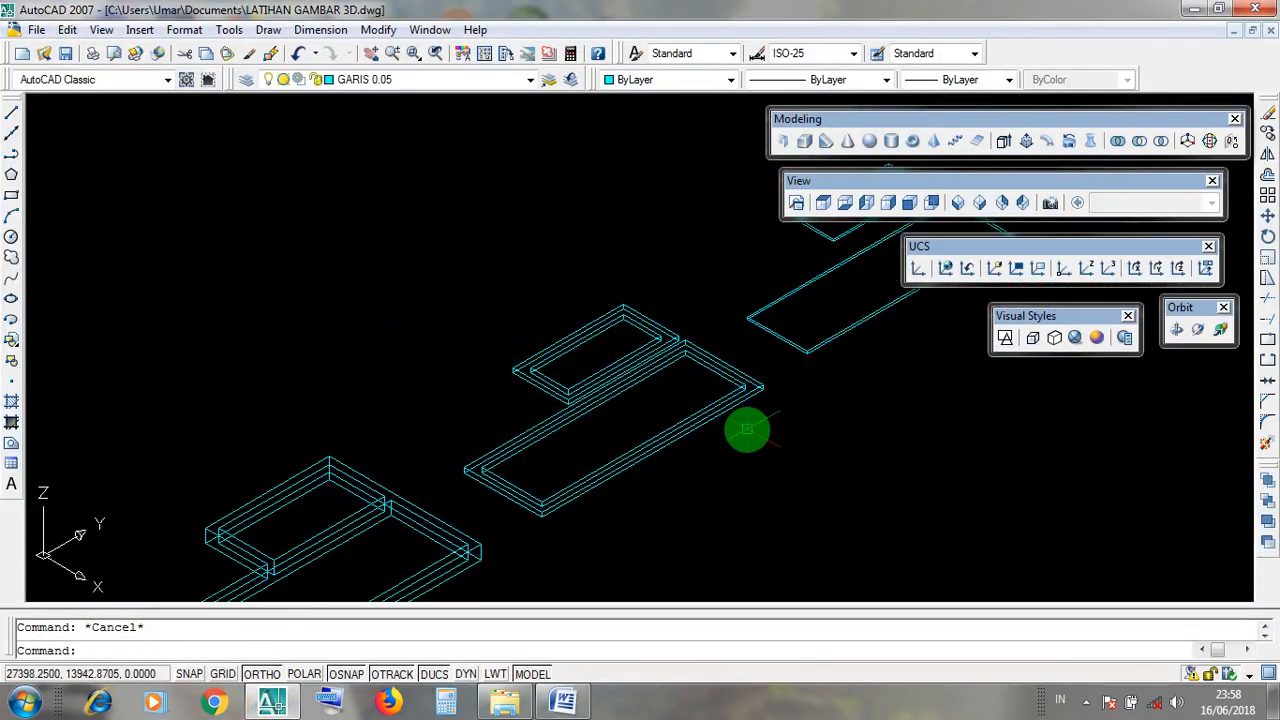
{"action": "scroll", "coordinate": [747, 431], "scroll_direction": "down", "scroll_amount": 2}
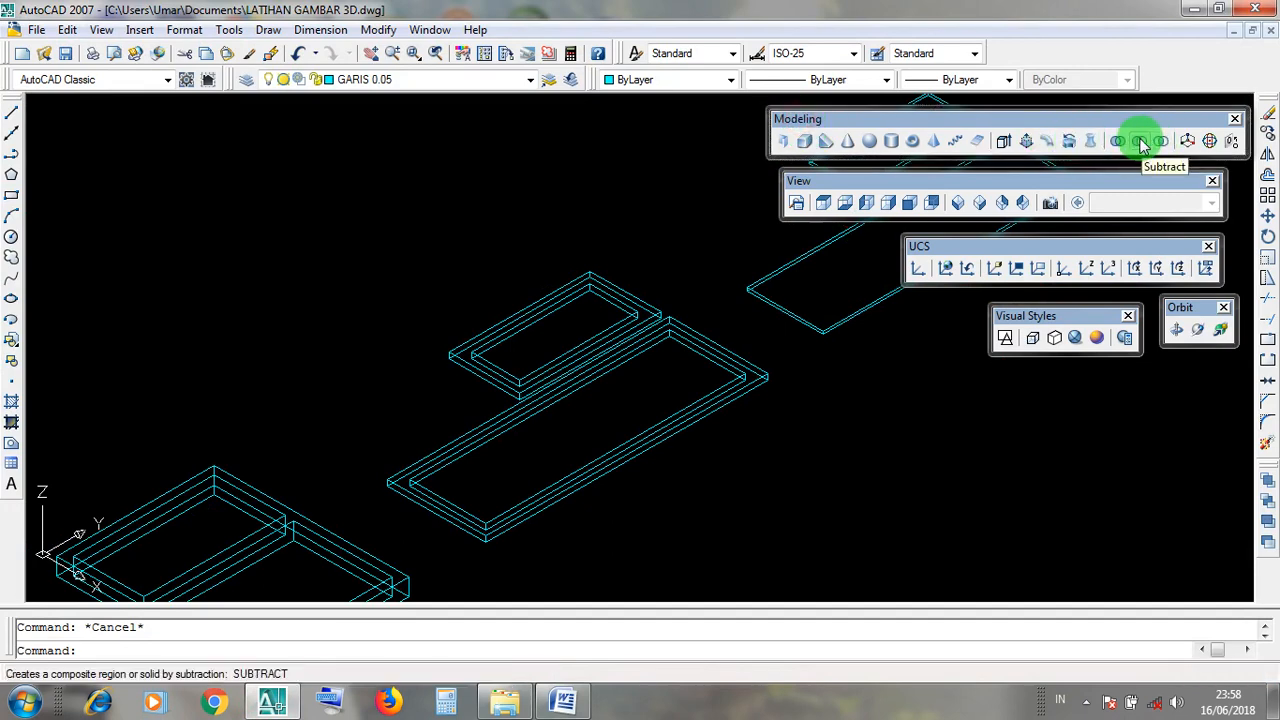
{"action": "left_click", "coordinate": [1139, 141]}
{"action": "left_click", "coordinate": [794, 123]}
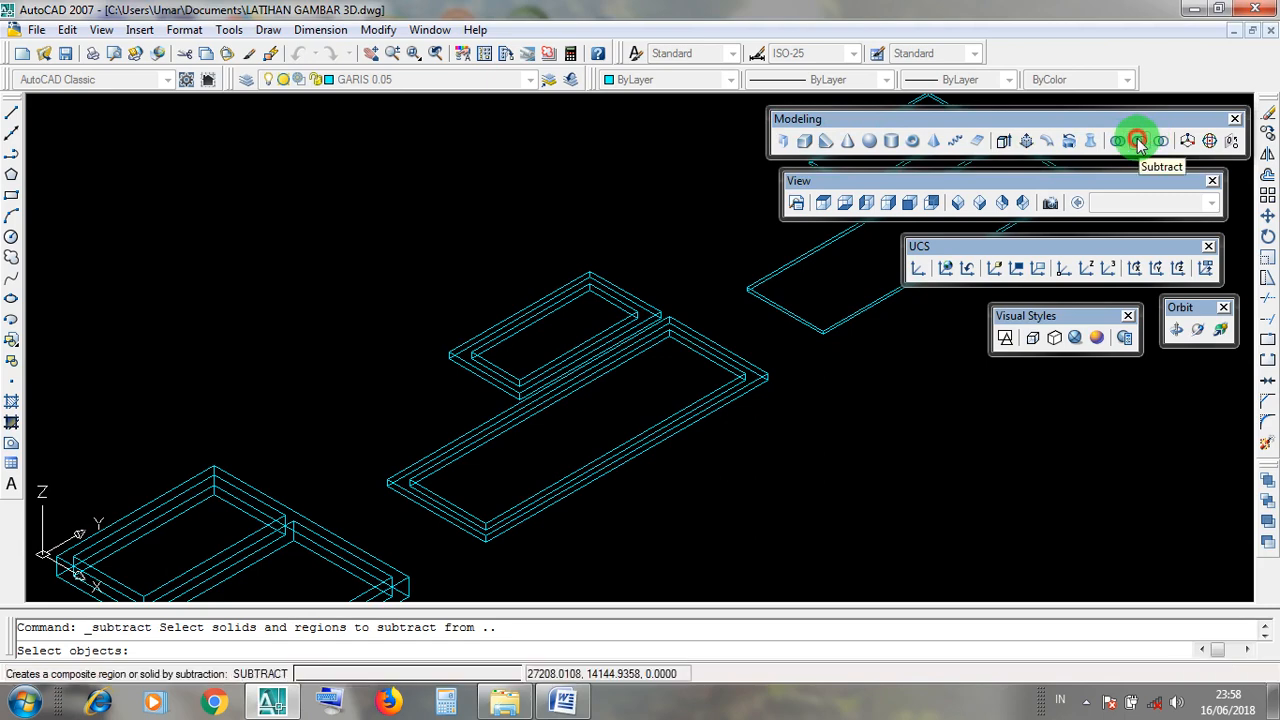
{"action": "scroll", "coordinate": [774, 448], "scroll_direction": "up", "scroll_amount": 2}
{"action": "left_click", "coordinate": [760, 356]}
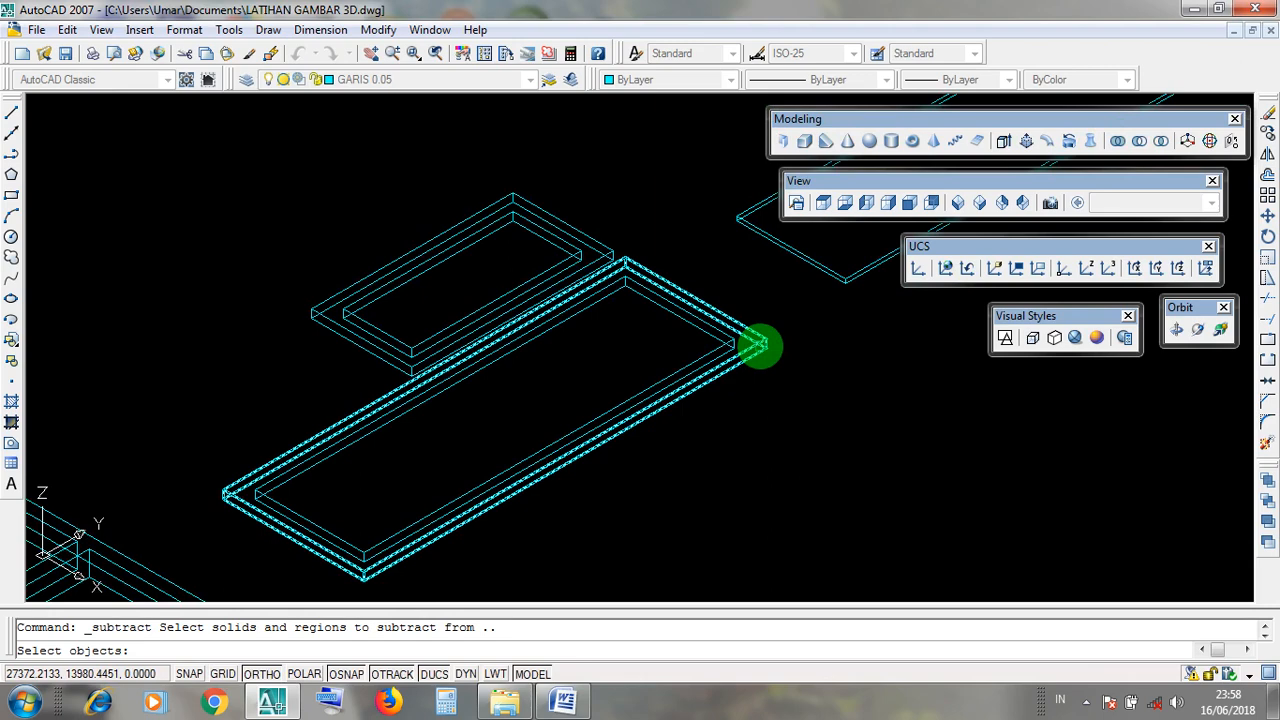
{"action": "left_click", "coordinate": [760, 346]}
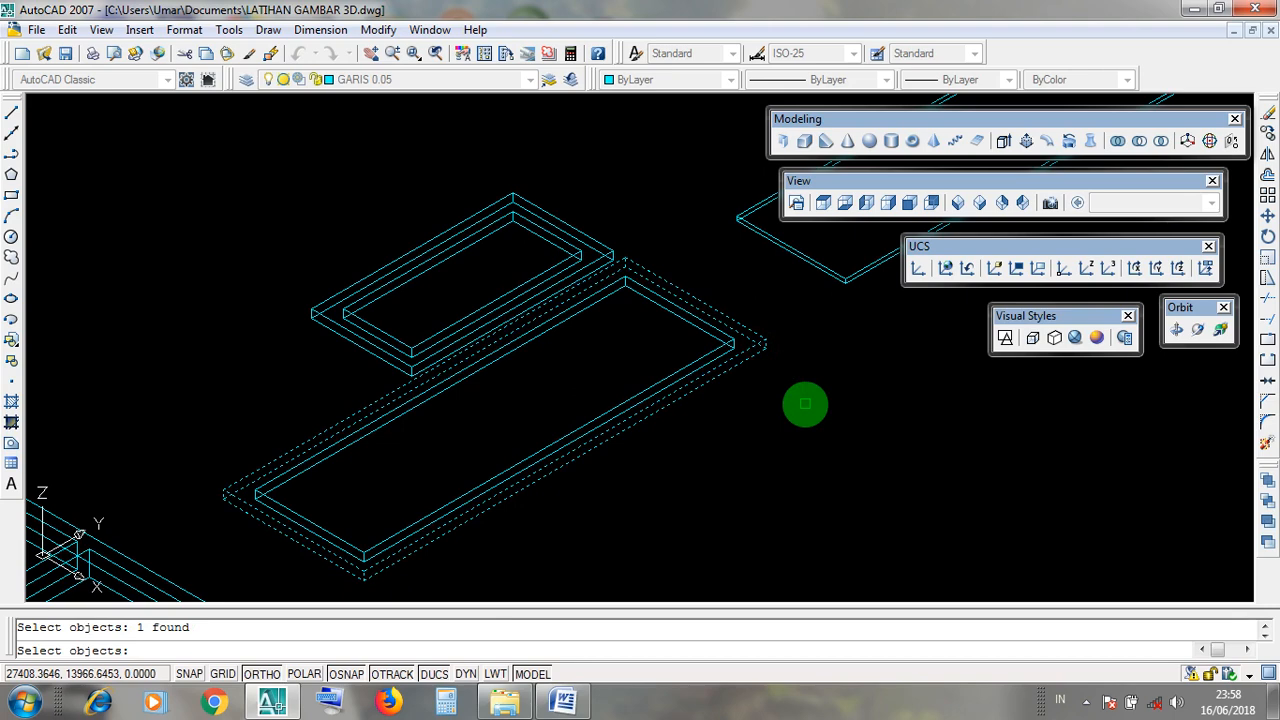
{"action": "key", "text": "Return"}
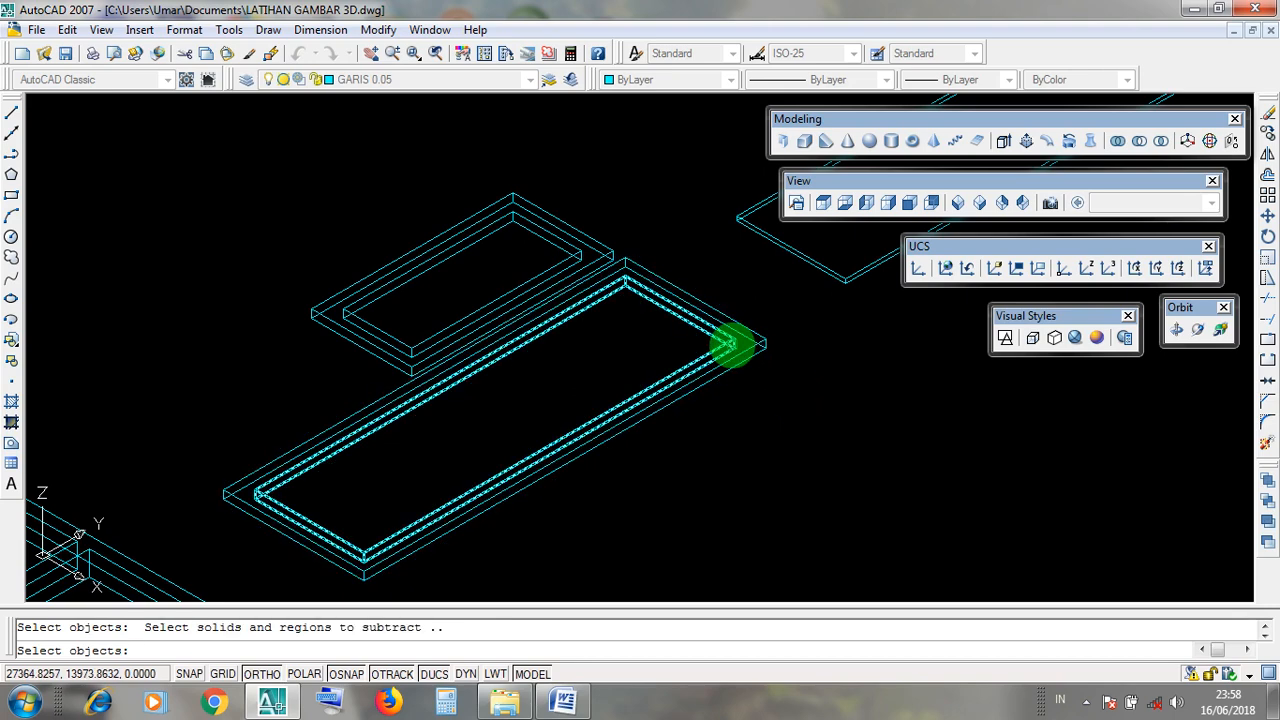
{"action": "left_click", "coordinate": [732, 344]}
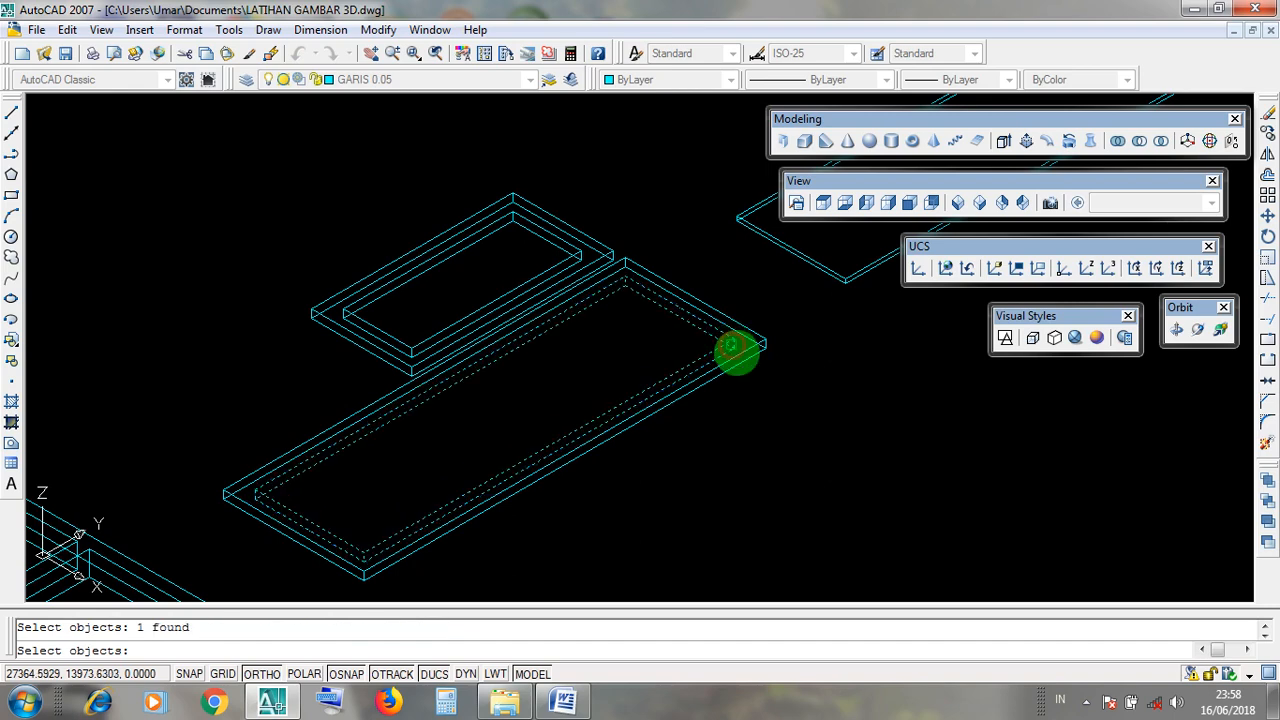
{"action": "right_click", "coordinate": [776, 415]}
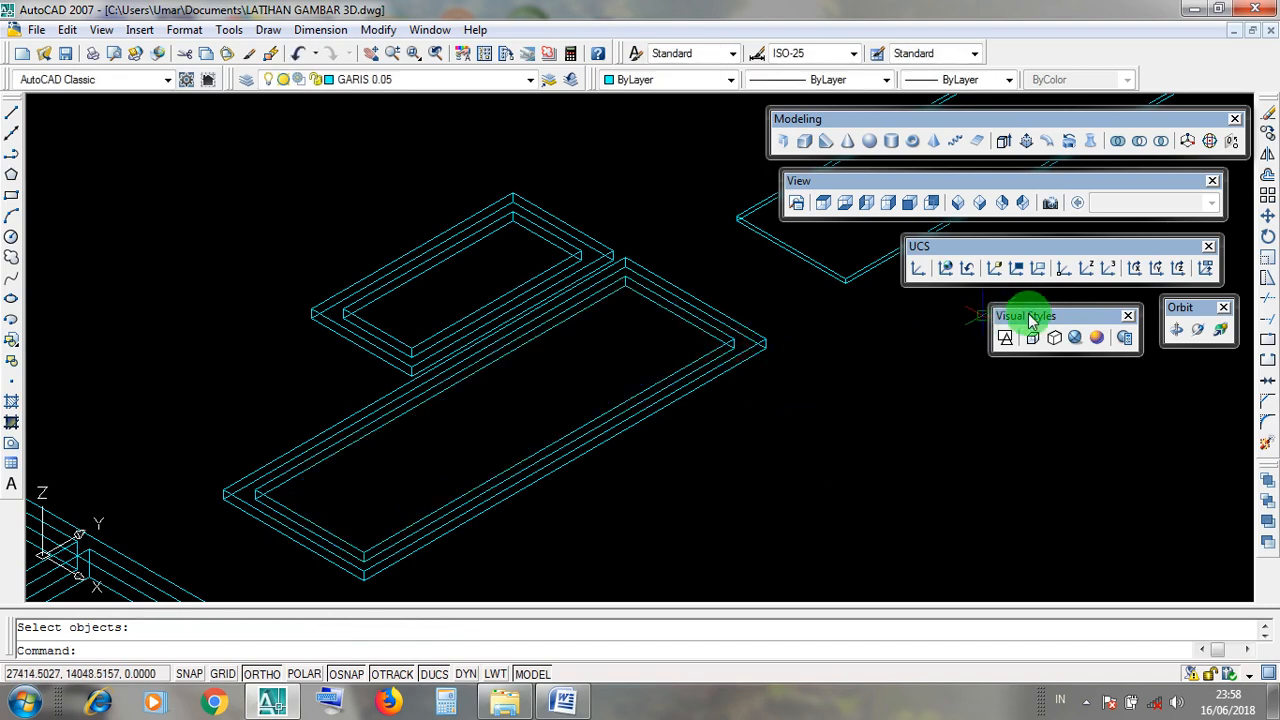
Show the model in the Realistic visual style and inspect the opening cut through the large door leaf.
{"action": "left_click_drag", "start_coordinate": [1030, 318], "coordinate": [1030, 318]}
{"action": "left_click", "coordinate": [1072, 339]}
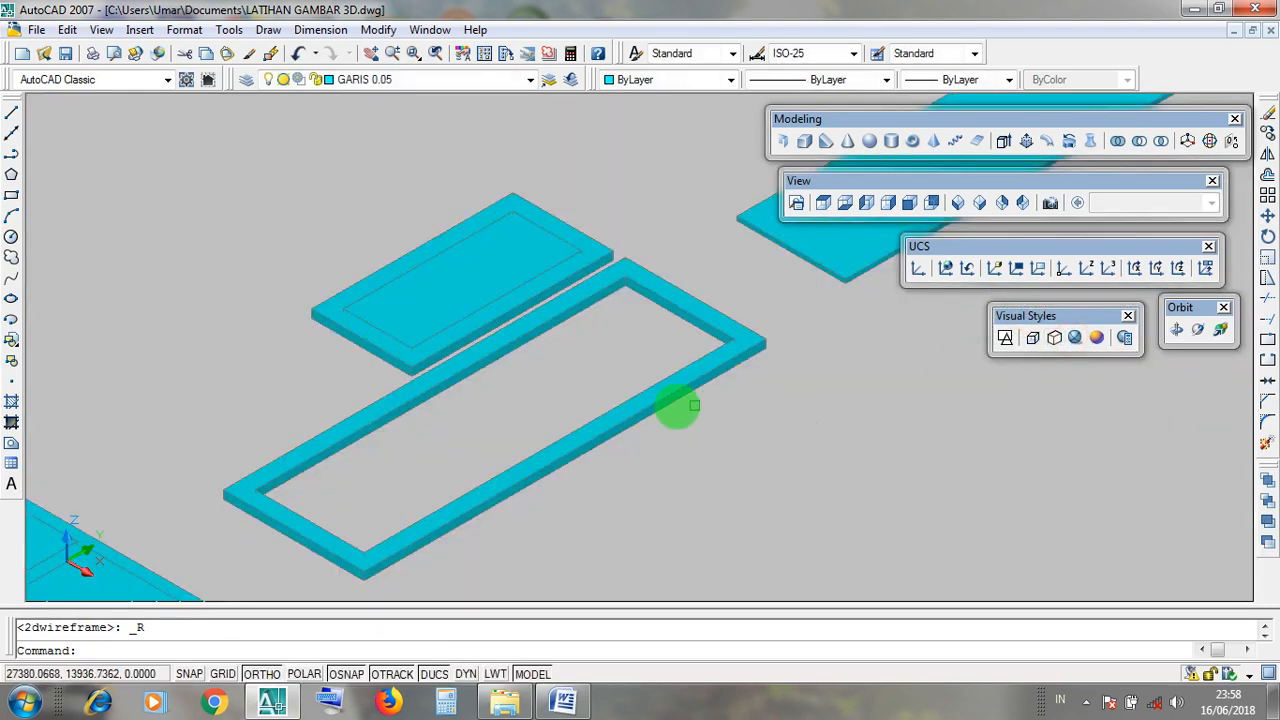
{"action": "left_click", "coordinate": [582, 393]}
{"action": "left_click", "coordinate": [570, 366]}
{"action": "left_click", "coordinate": [582, 393]}
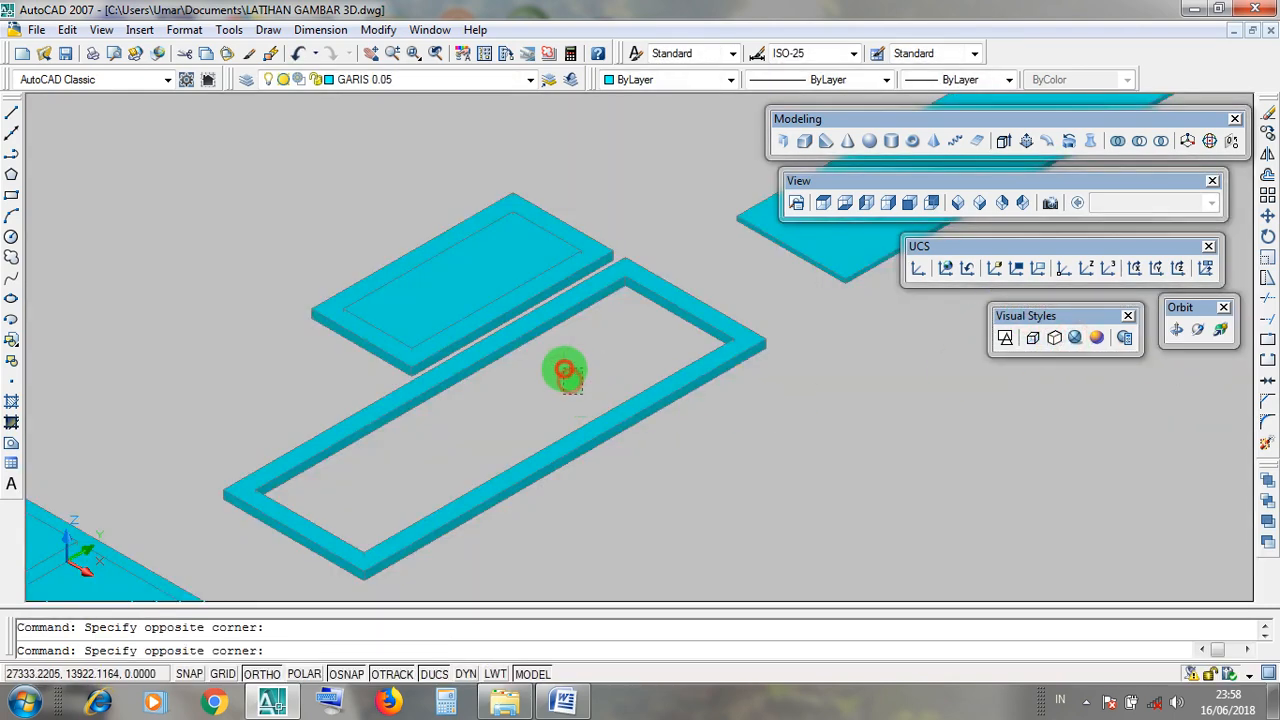
{"action": "left_click", "coordinate": [651, 397]}
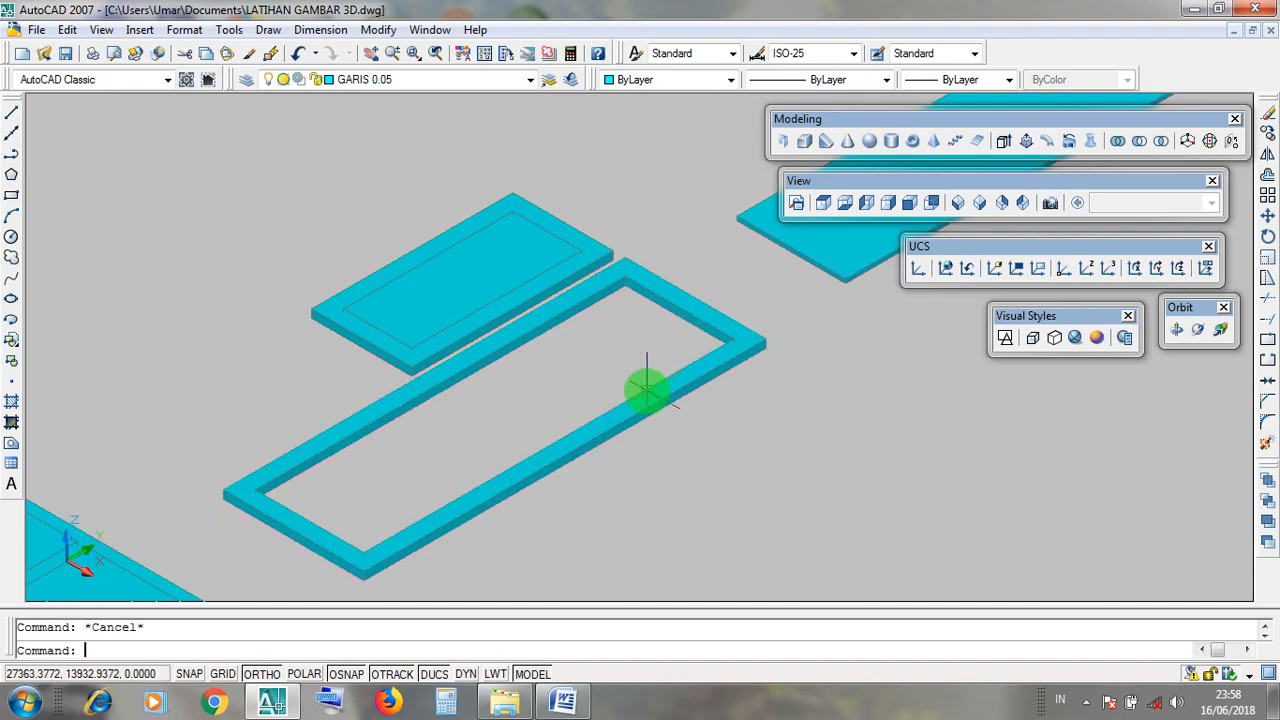
{"action": "key", "text": "Escape"}
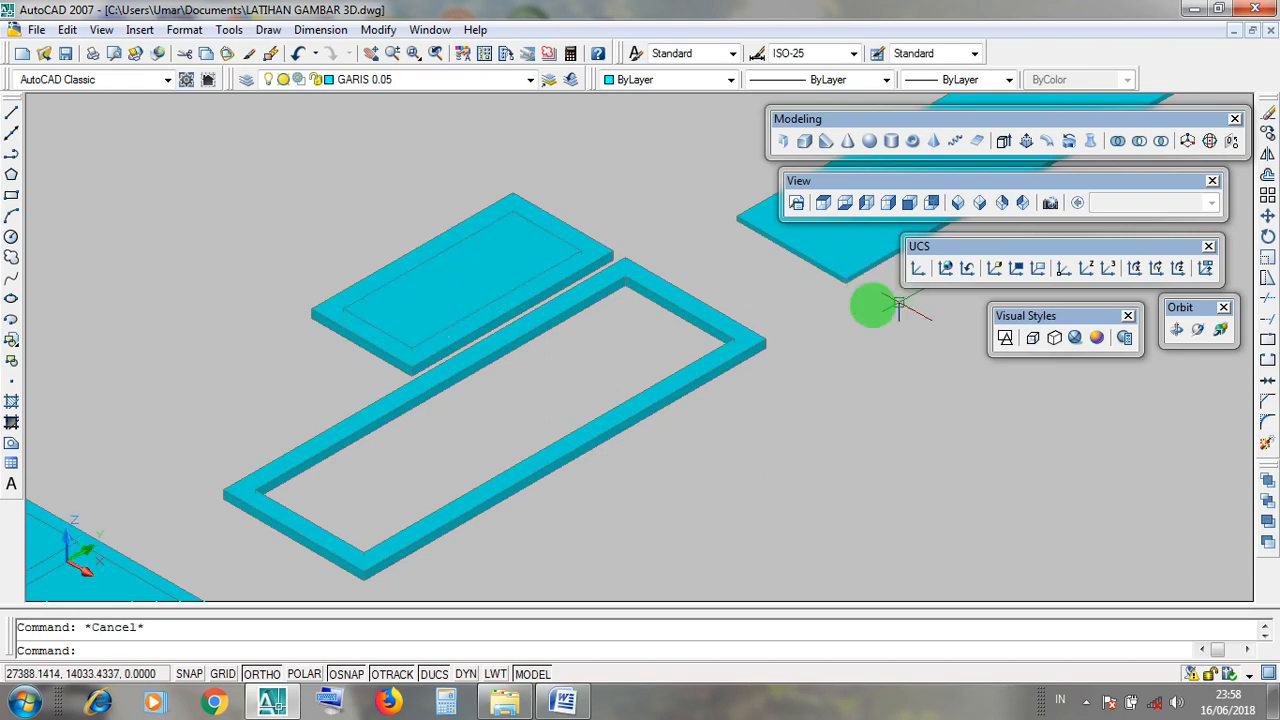
Return to the 2D Wireframe style and examine the outer and inner solids of the small window leaf.
{"action": "left_click", "coordinate": [1005, 339]}
{"action": "scroll", "coordinate": [742, 443], "scroll_direction": "down", "scroll_amount": 3}
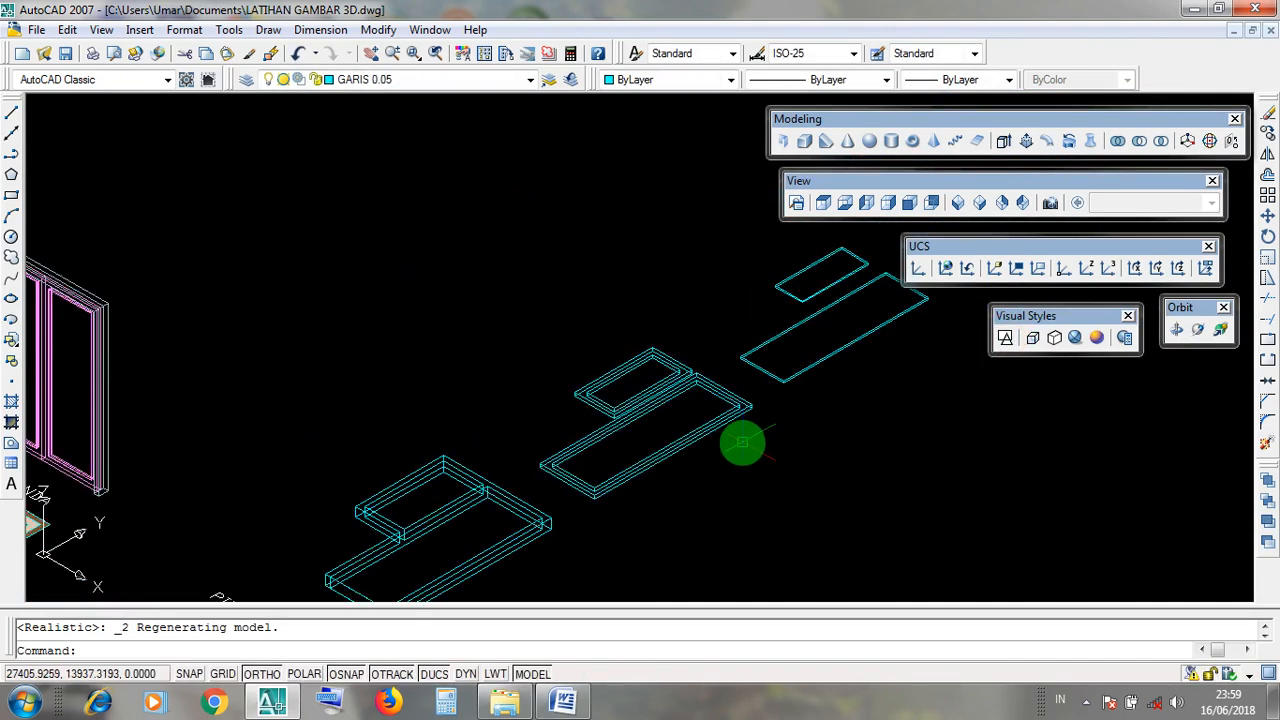
{"action": "scroll", "coordinate": [666, 366], "scroll_direction": "up", "scroll_amount": 5}
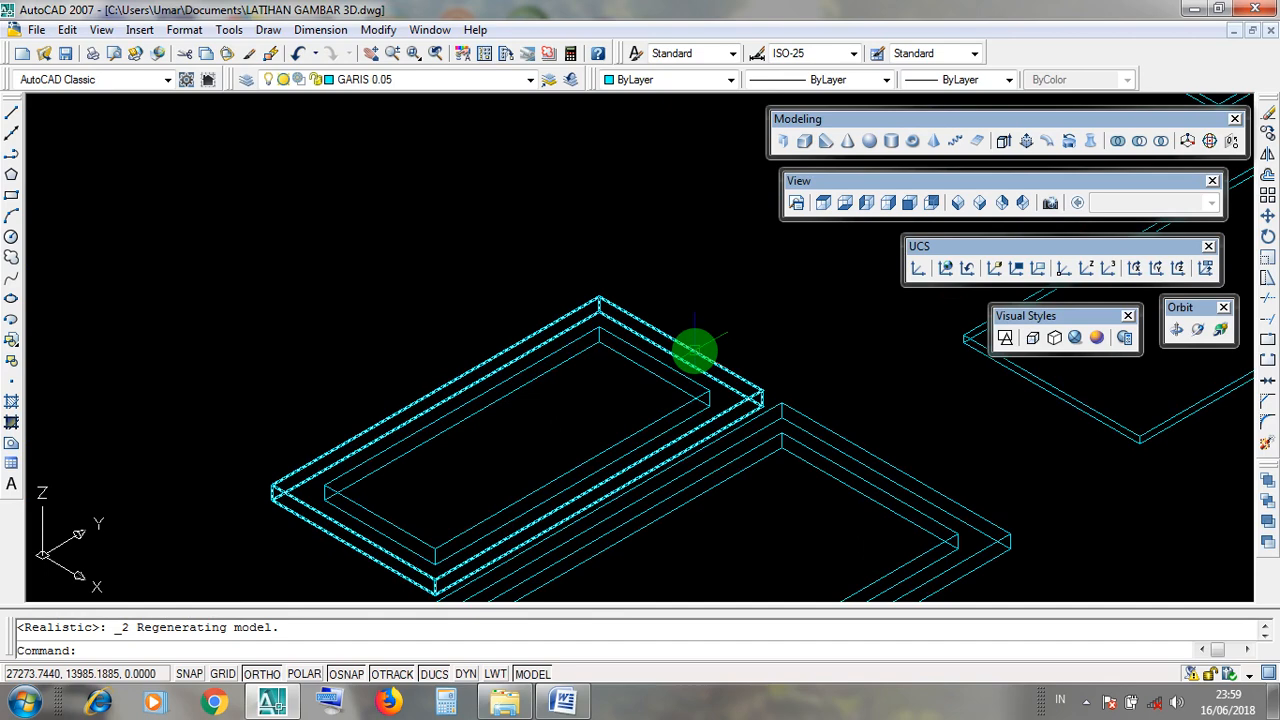
{"action": "left_click", "coordinate": [695, 350]}
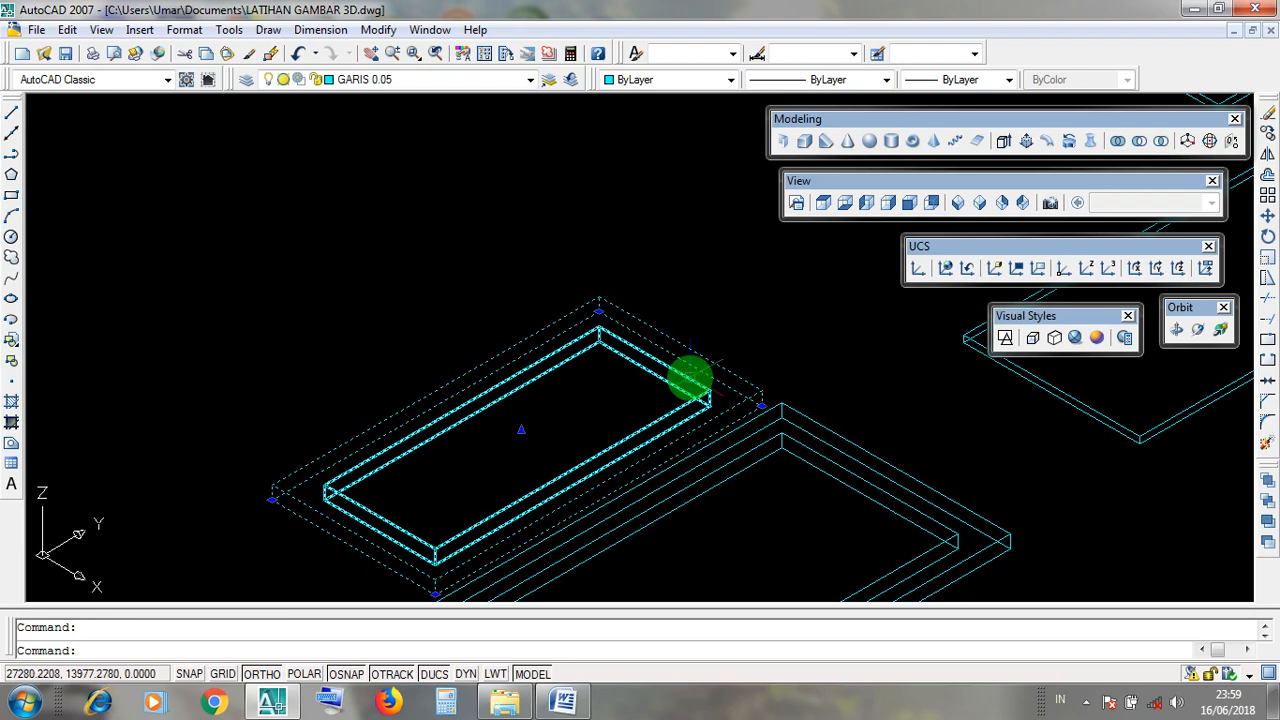
{"action": "key", "text": "Escape"}
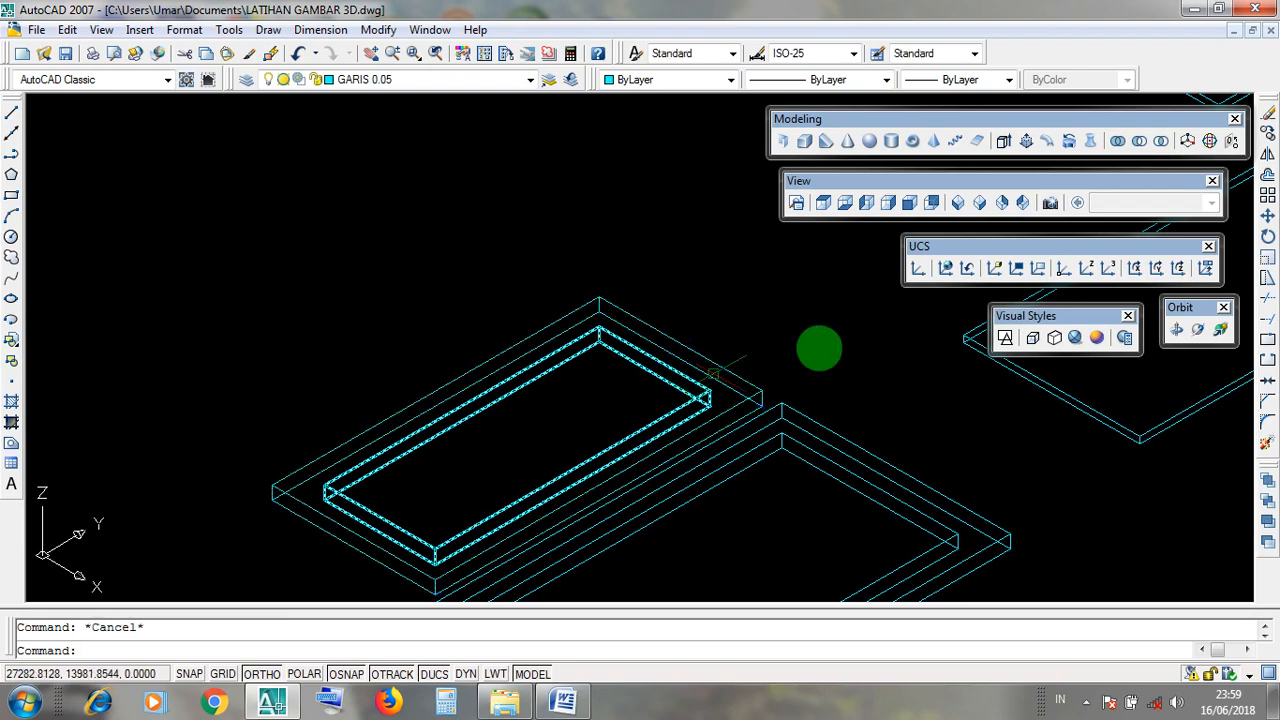
Switch to Word and reread the subtract procedure in the SUBTRACK document.
{"action": "left_click", "coordinate": [563, 702]}
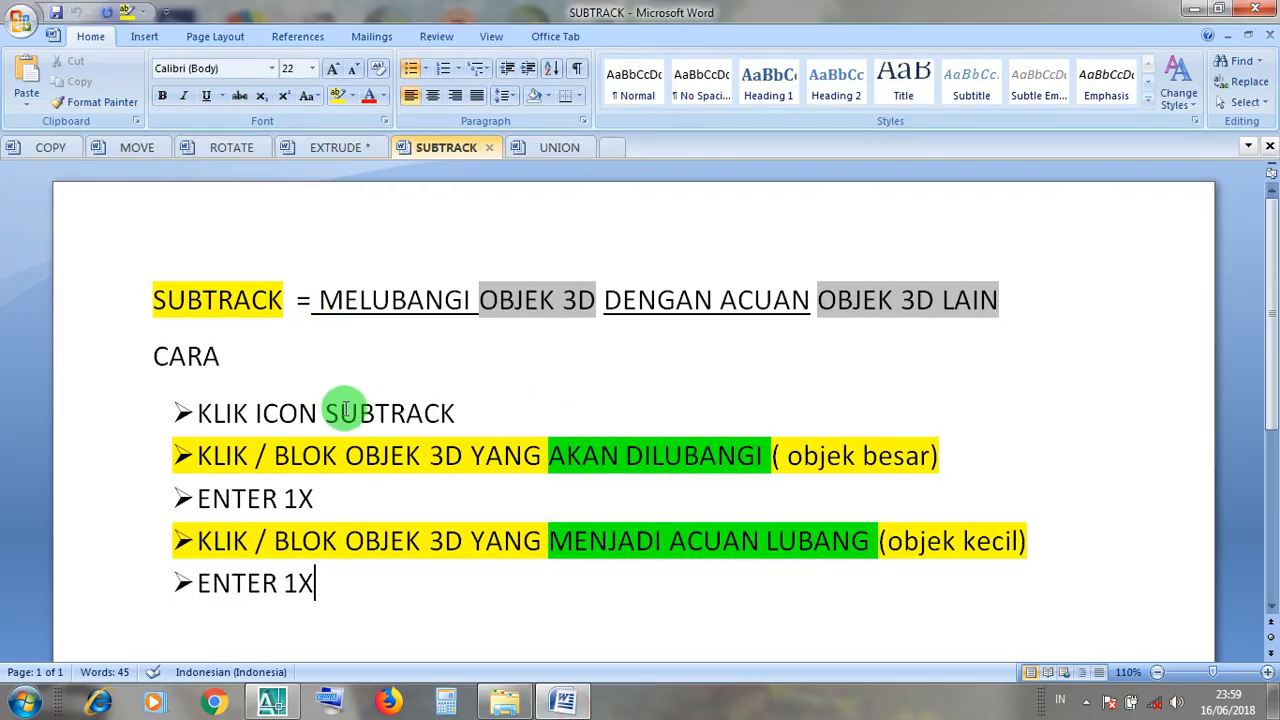
{"action": "left_click_drag", "start_coordinate": [470, 412], "coordinate": [166, 396]}
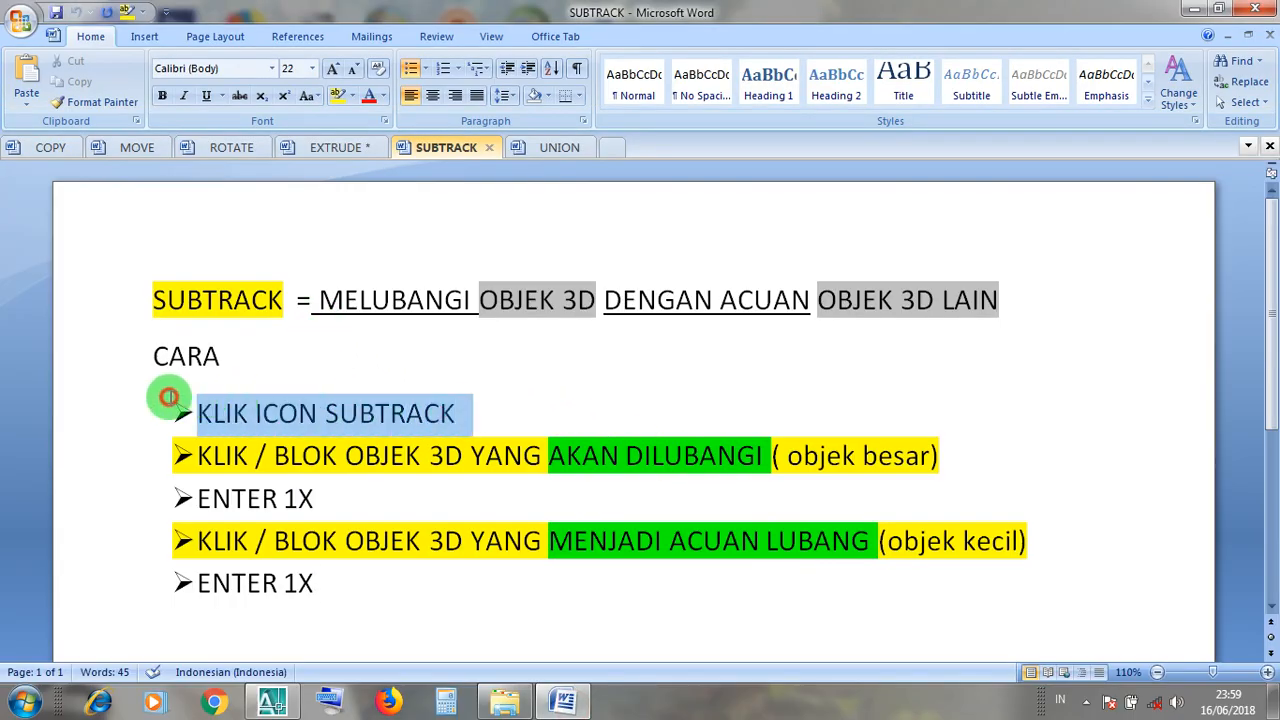
{"action": "left_click", "coordinate": [508, 455]}
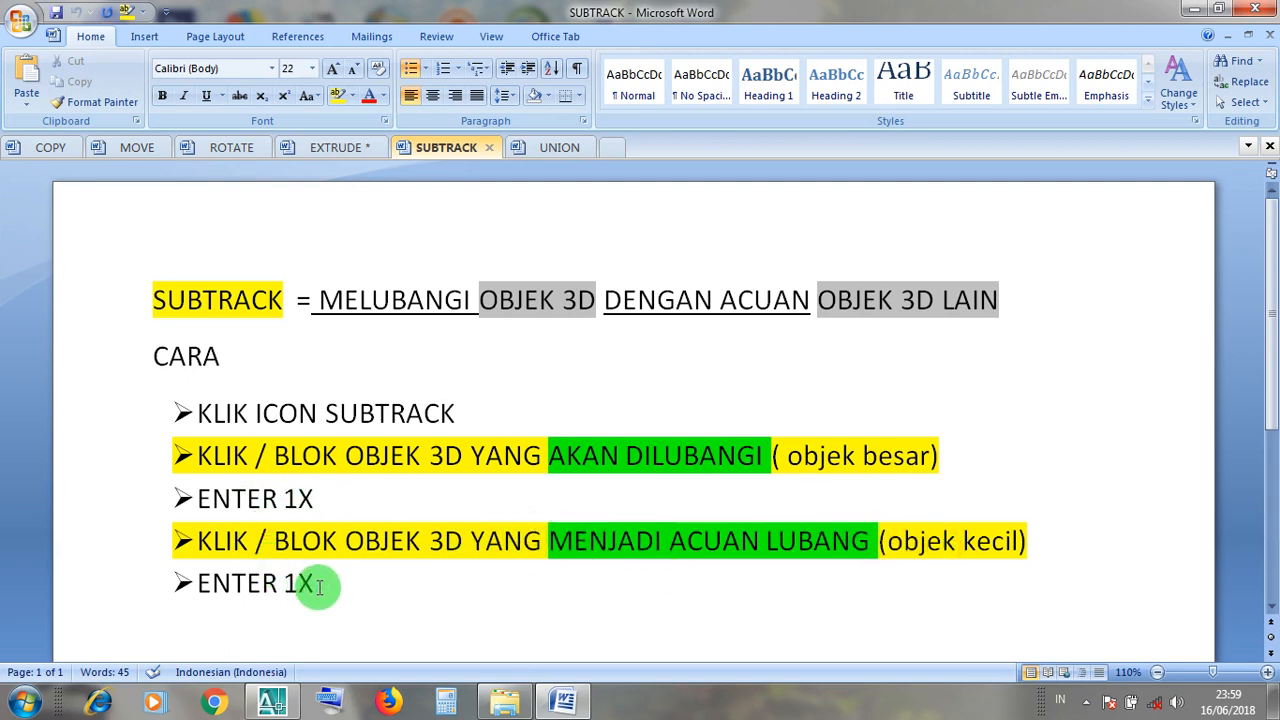
Switch back to AutoCAD and subtract the inner solid of the small window leaf from its outer solid.
{"action": "left_click", "coordinate": [1197, 10]}
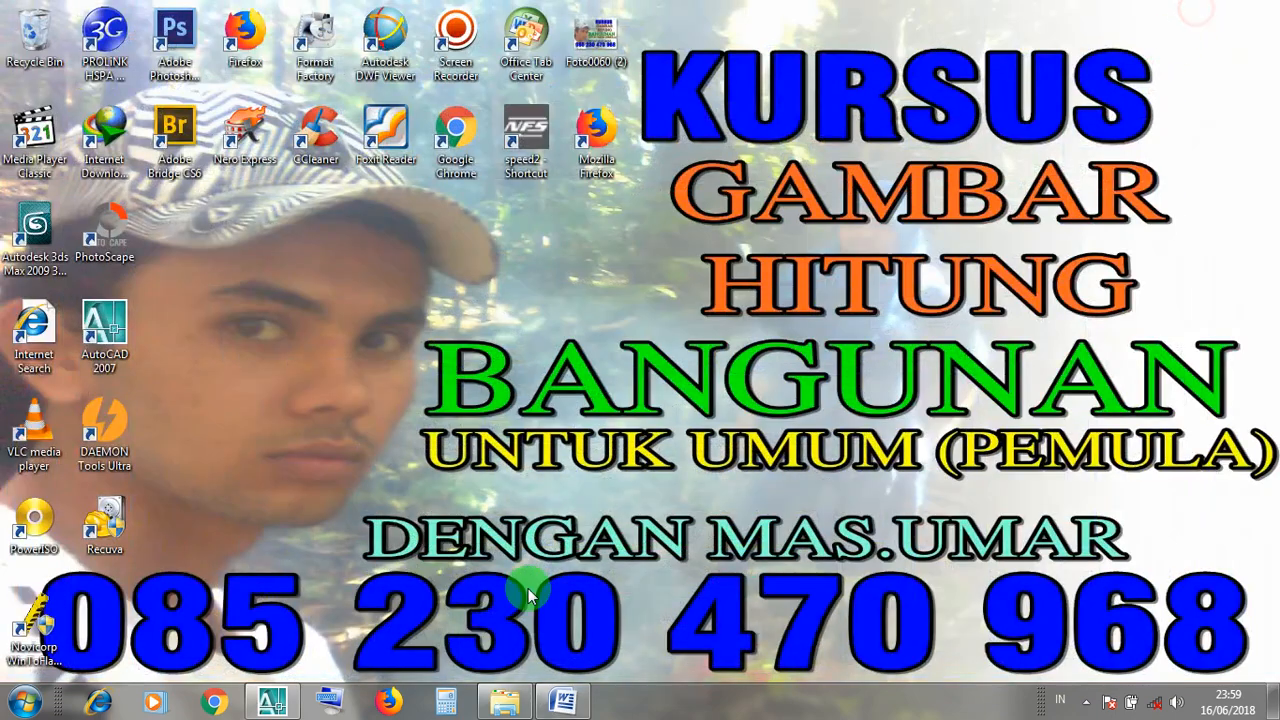
{"action": "left_click", "coordinate": [272, 704]}
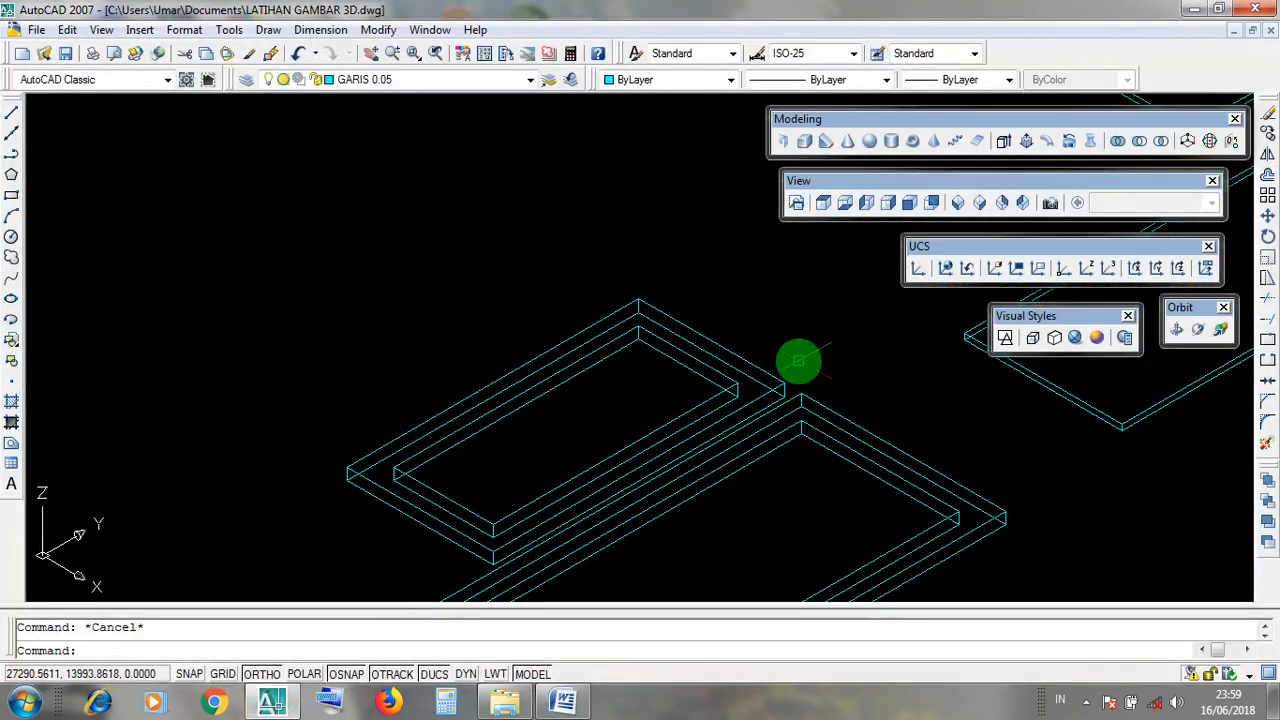
{"action": "left_click", "coordinate": [800, 121]}
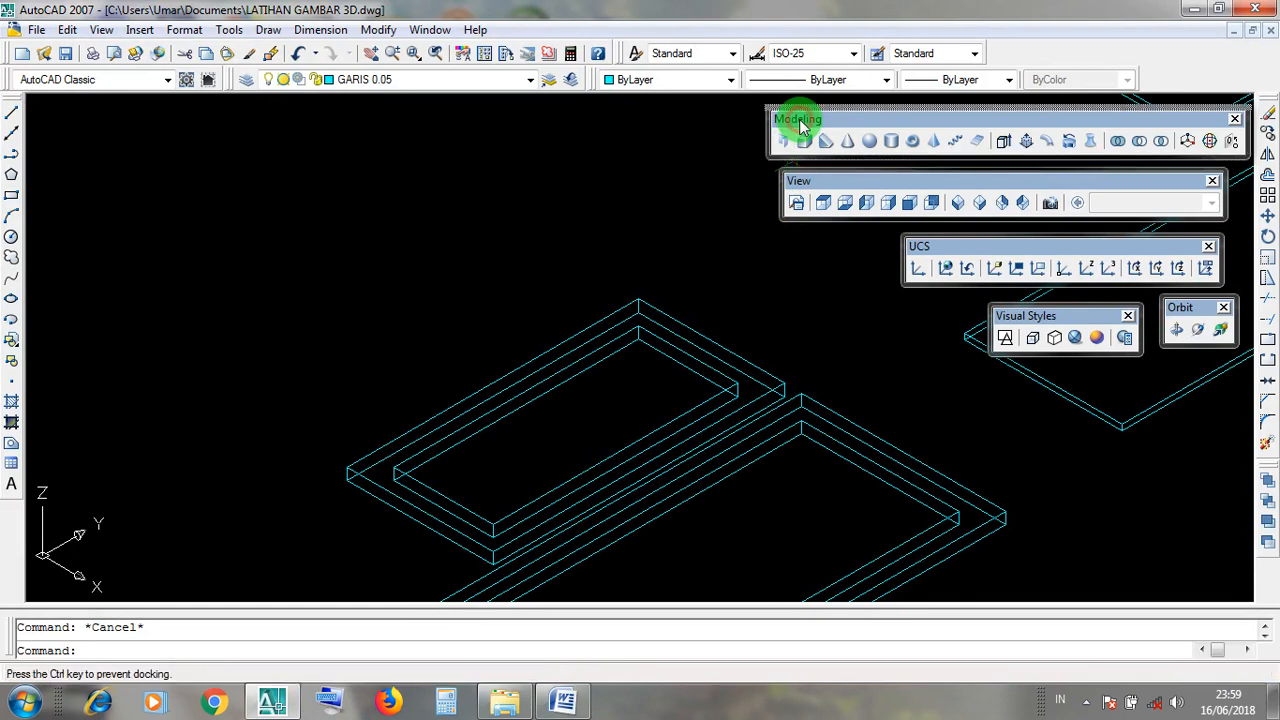
{"action": "left_click", "coordinate": [1141, 143]}
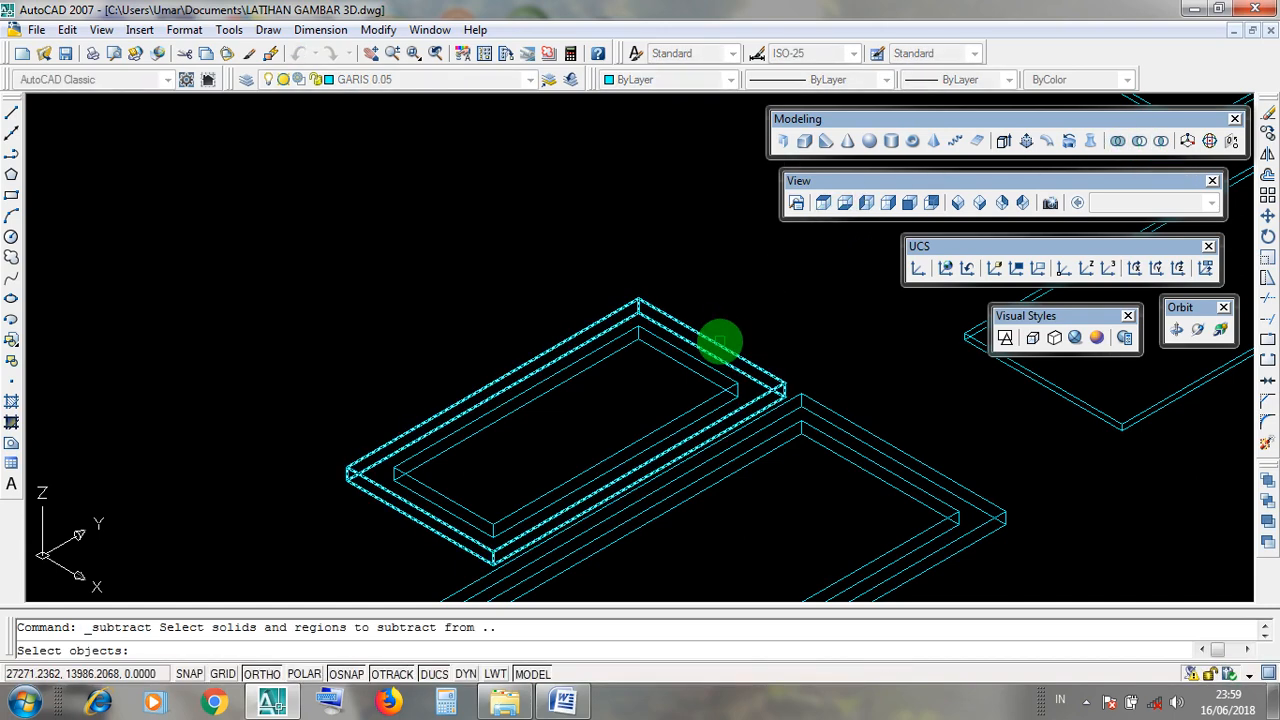
{"action": "left_click", "coordinate": [719, 342]}
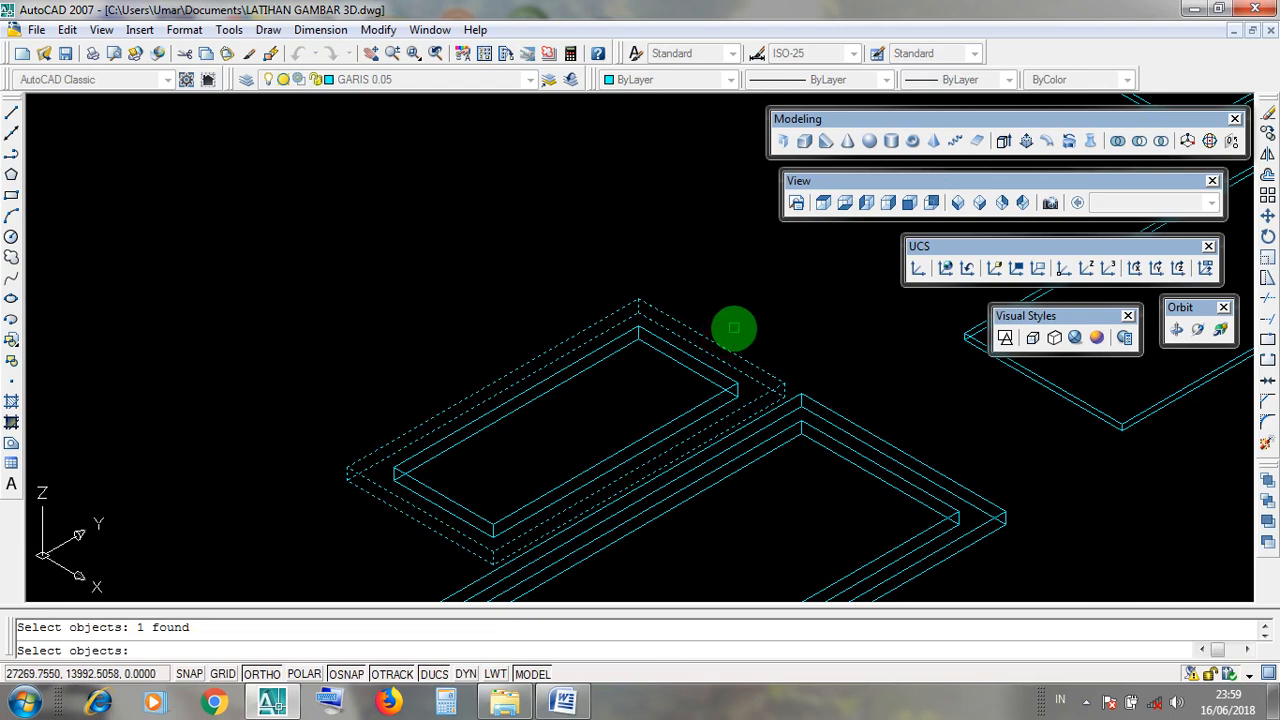
{"action": "key", "text": "Return"}
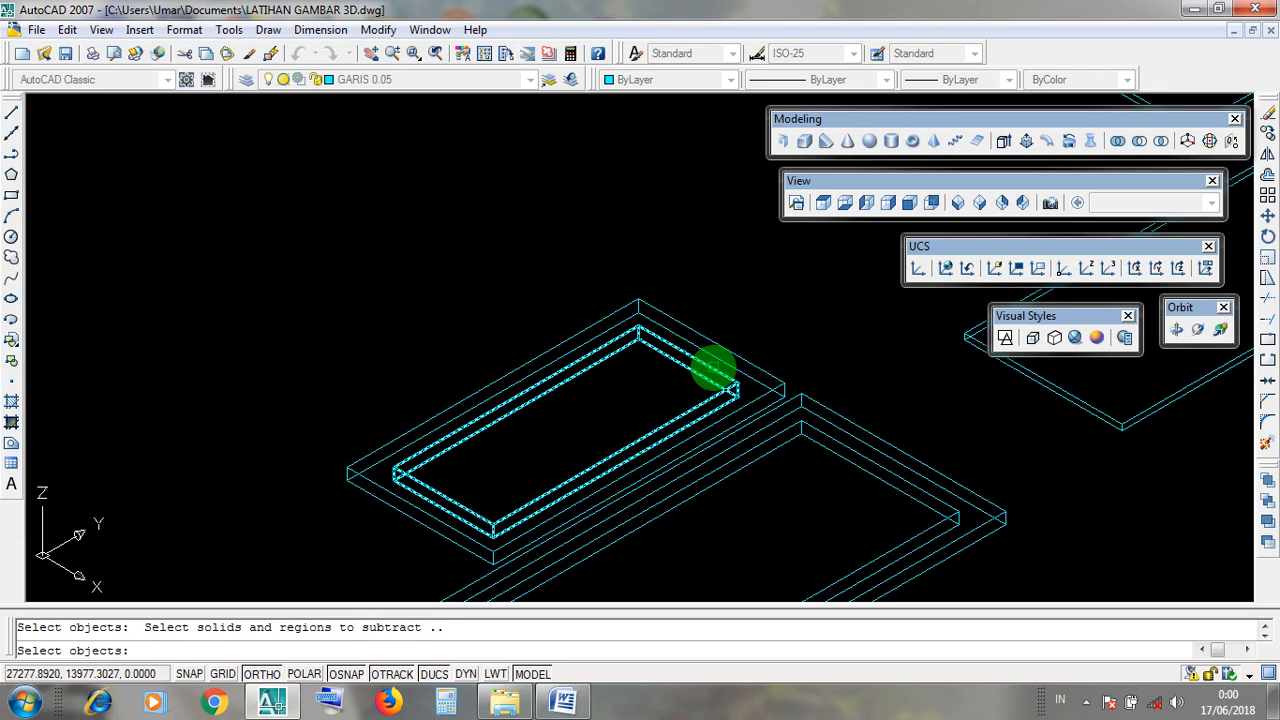
{"action": "left_click", "coordinate": [713, 369]}
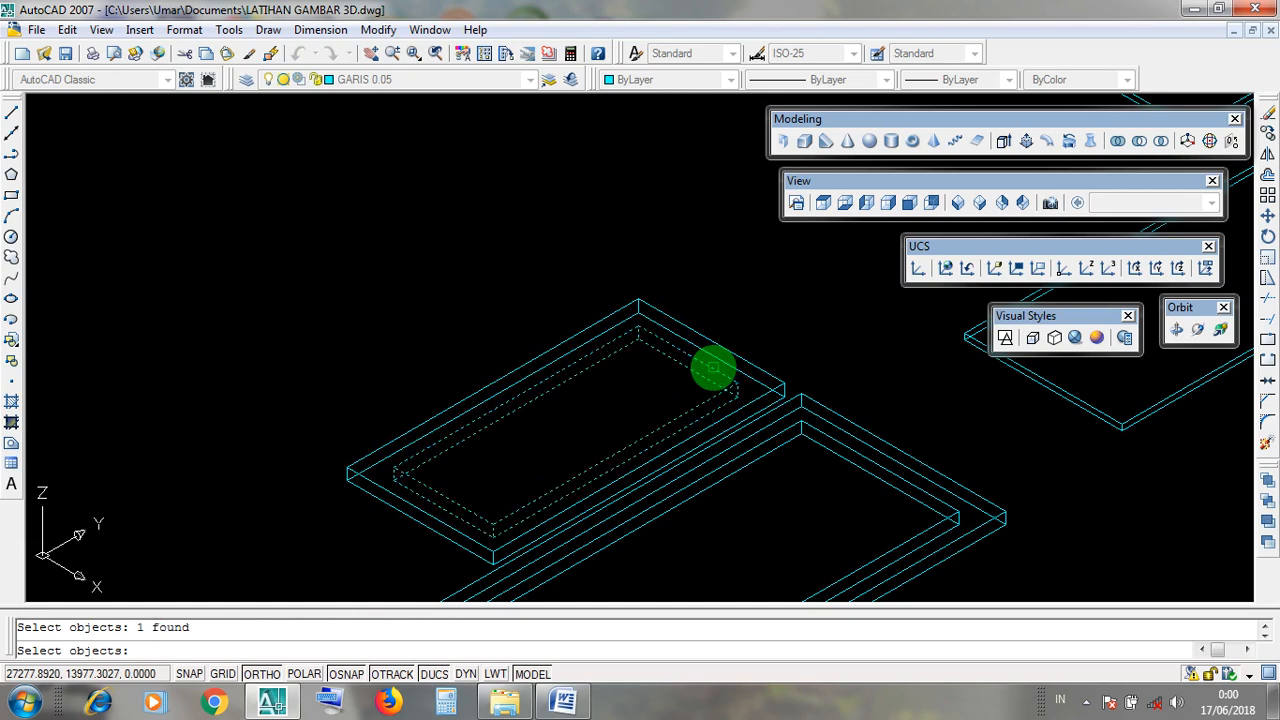
{"action": "key", "text": "Return"}
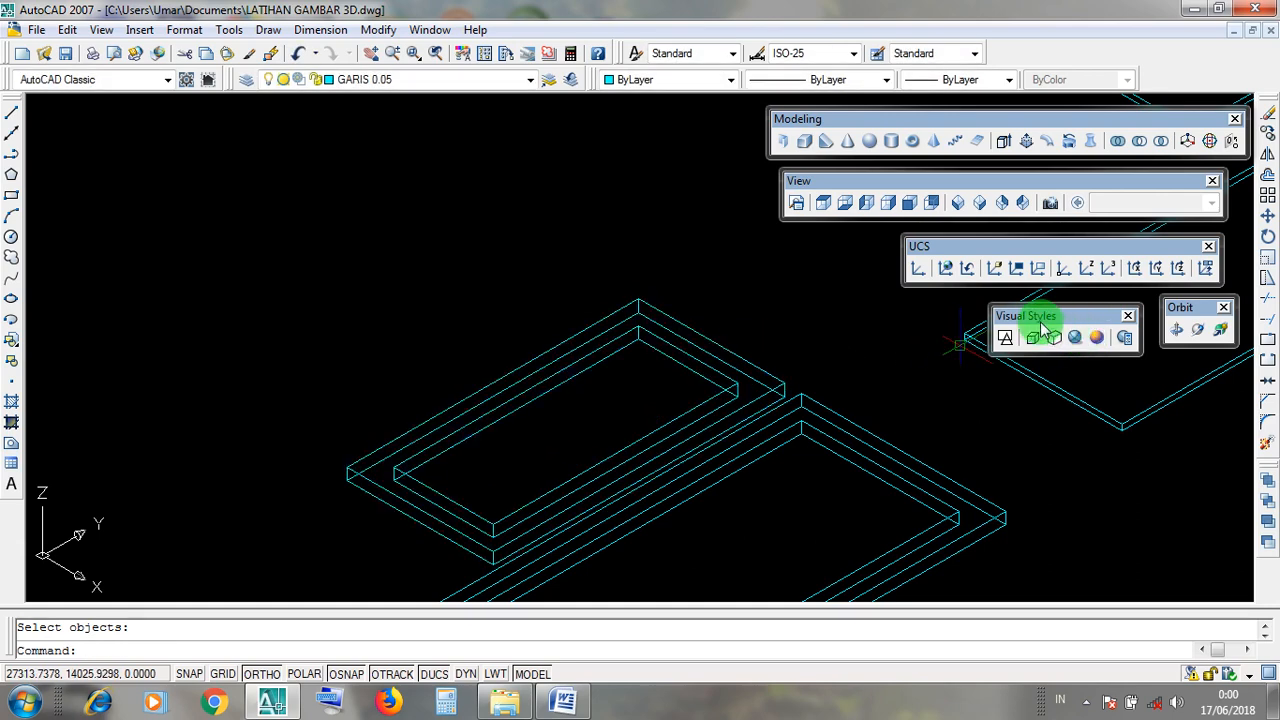
Show the model in the Realistic visual style and inspect the openings of both the window and door leaves.
{"action": "left_click", "coordinate": [1075, 338]}
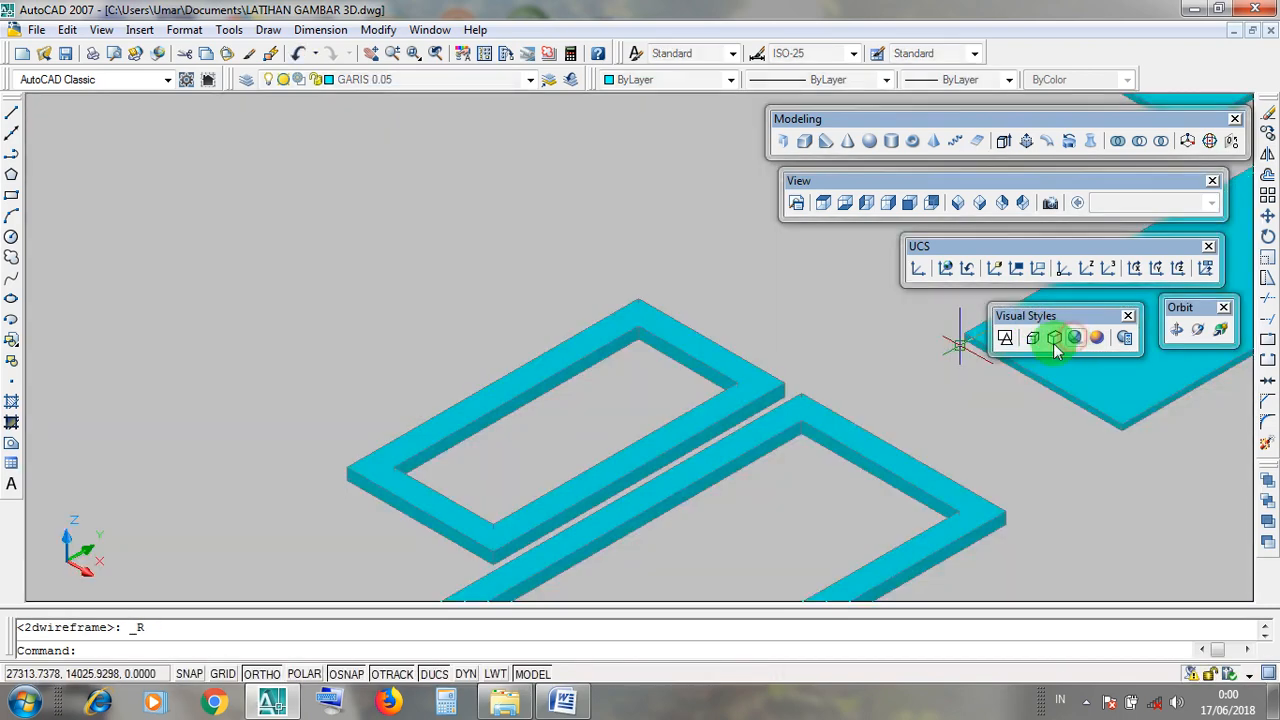
{"action": "left_click", "coordinate": [577, 426]}
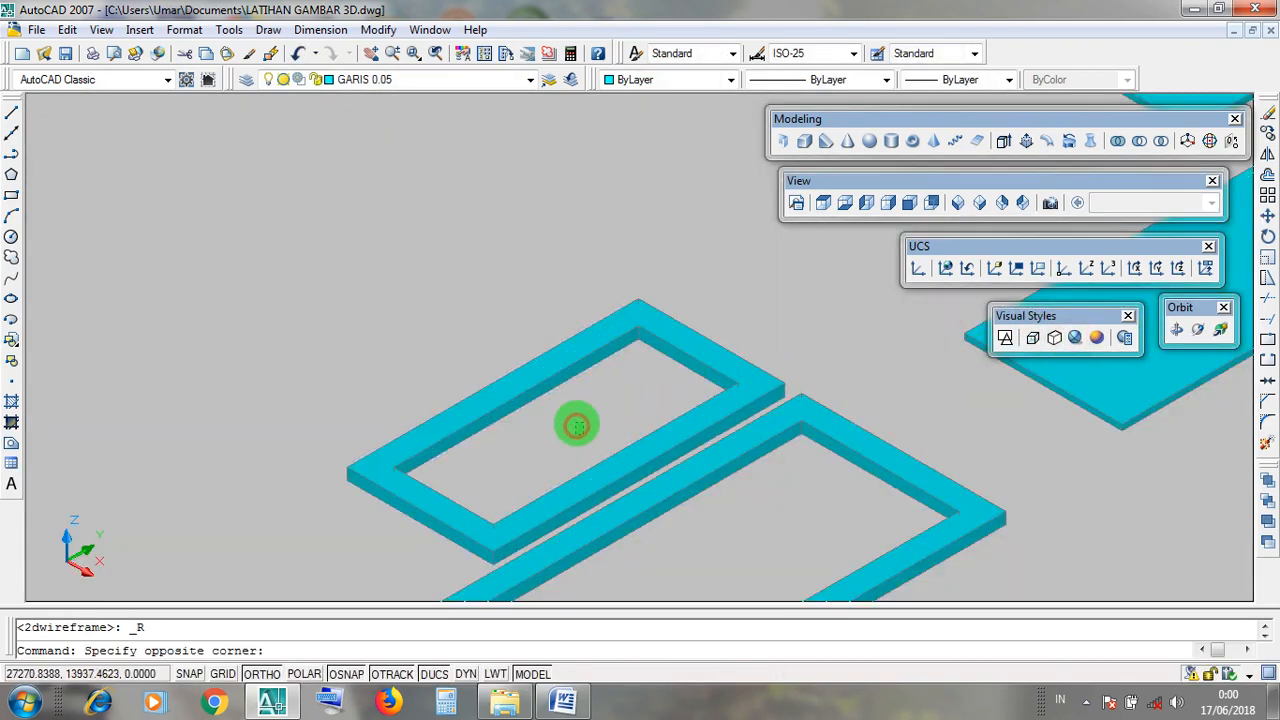
{"action": "left_click", "coordinate": [574, 423]}
{"action": "scroll", "coordinate": [718, 352], "scroll_direction": "down", "scroll_amount": 4}
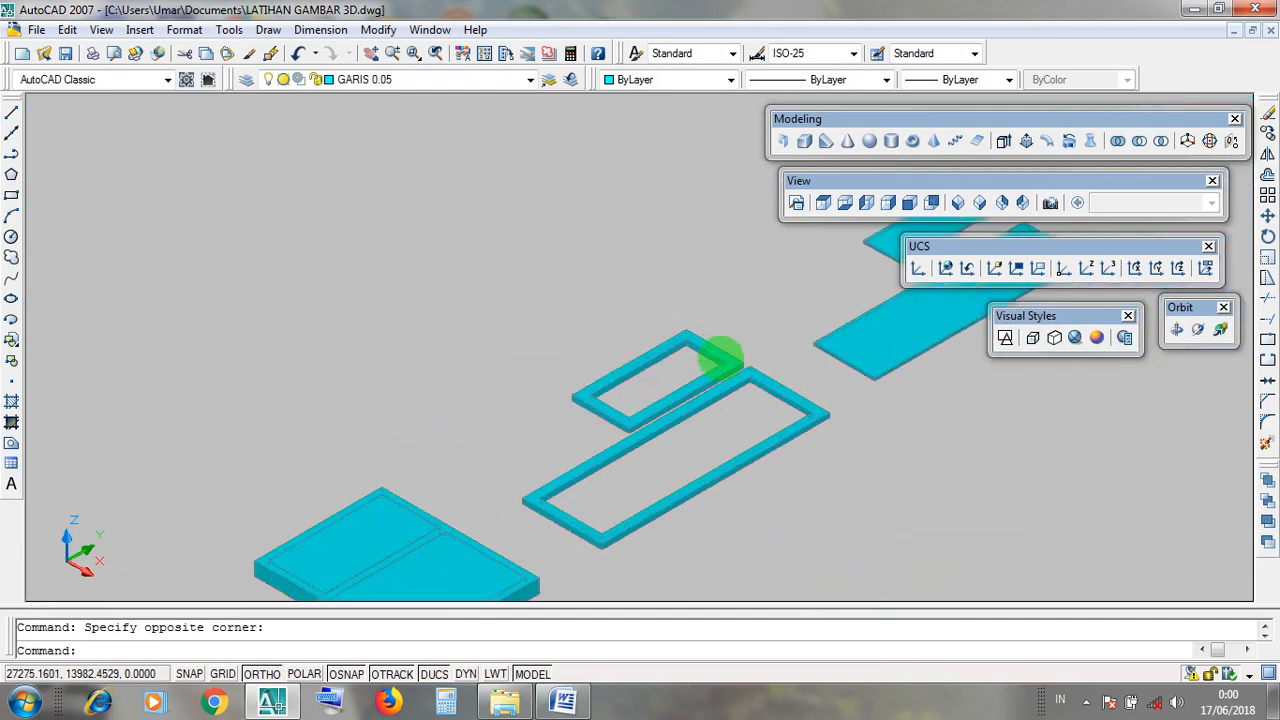
{"action": "scroll", "coordinate": [720, 444], "scroll_direction": "up", "scroll_amount": 2}
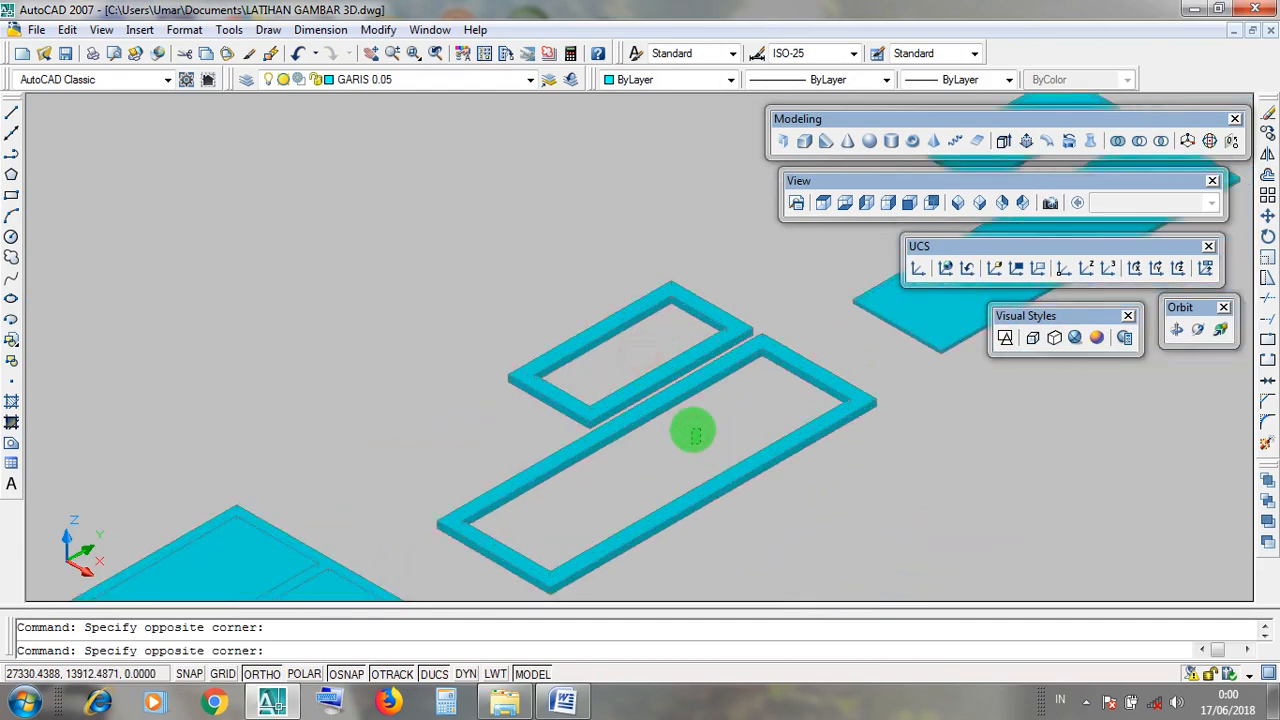
{"action": "left_click", "coordinate": [628, 366]}
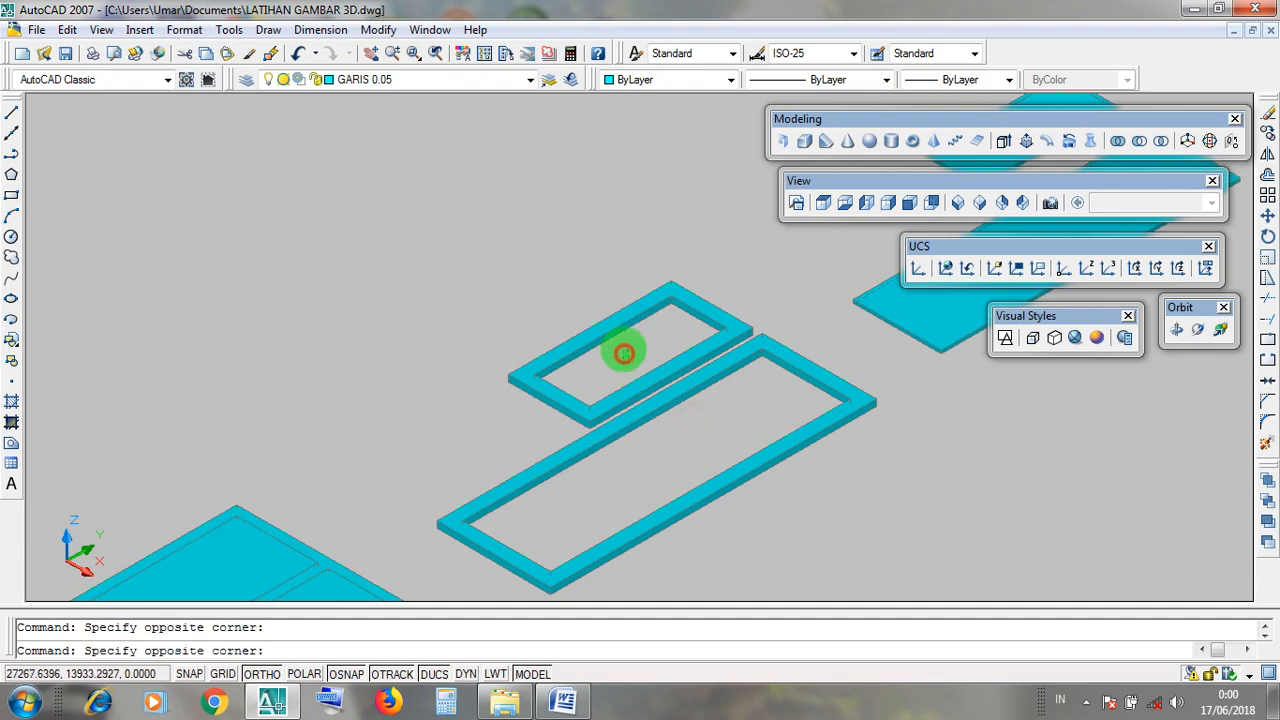
{"action": "left_click", "coordinate": [1020, 317]}
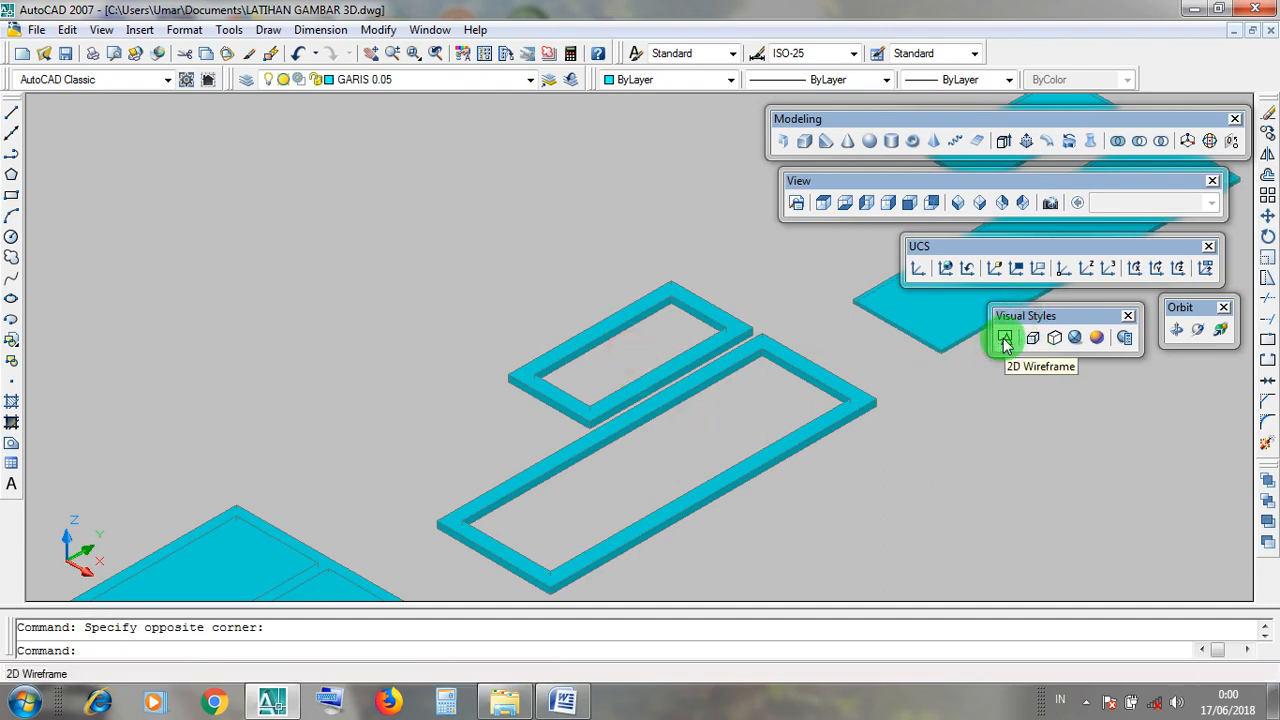
Restore the 2D Wireframe style and examine the solids of the combined door and window frame.
{"action": "left_click", "coordinate": [1005, 338]}
{"action": "scroll", "coordinate": [950, 425], "scroll_direction": "down", "scroll_amount": 1}
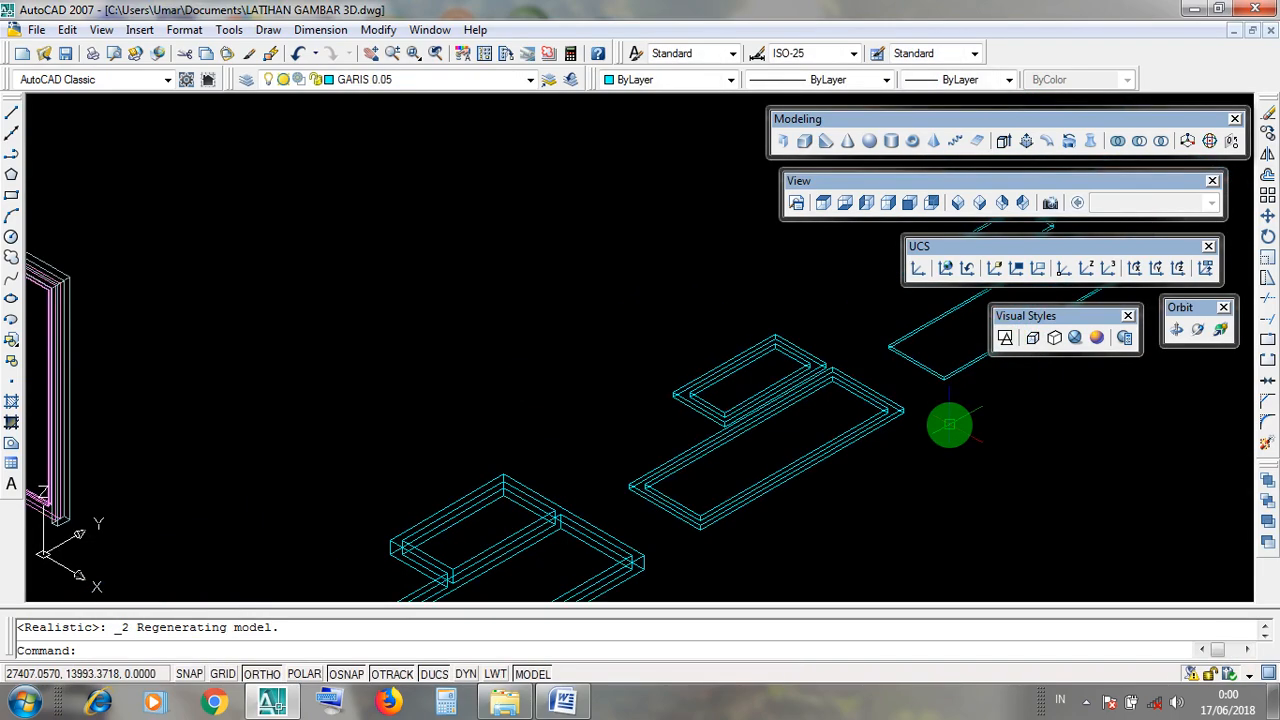
{"action": "middle_click_drag", "start_coordinate": [854, 485], "coordinate": [1038, 372]}
{"action": "scroll", "coordinate": [731, 469], "scroll_direction": "up", "scroll_amount": 3}
{"action": "scroll", "coordinate": [705, 416], "scroll_direction": "down", "scroll_amount": 2}
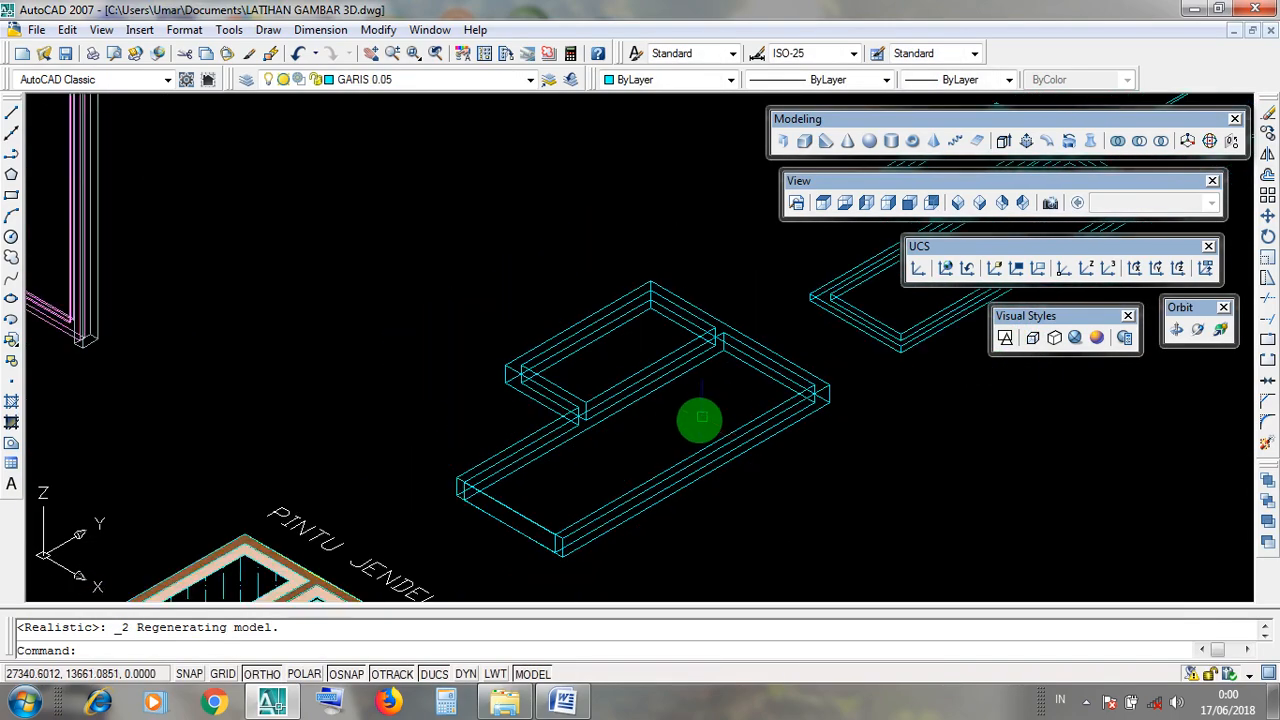
{"action": "double_click", "coordinate": [692, 397]}
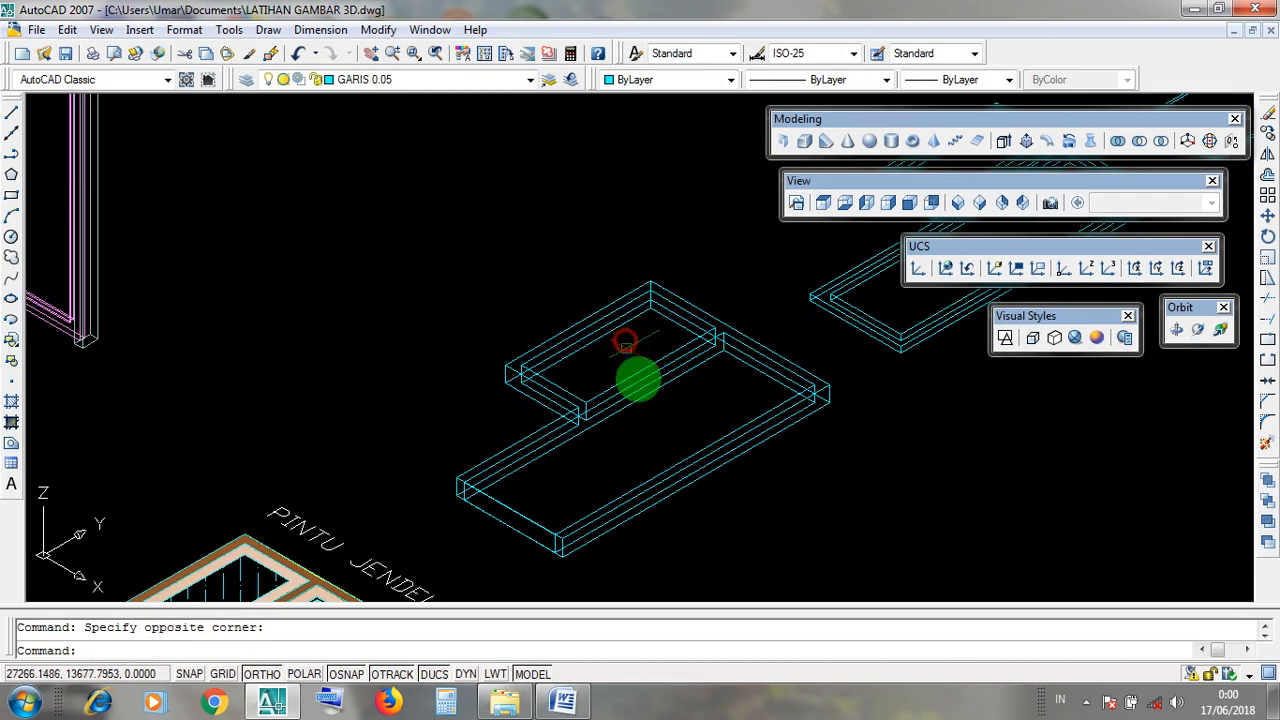
{"action": "left_click", "coordinate": [690, 432]}
{"action": "left_click", "coordinate": [751, 480]}
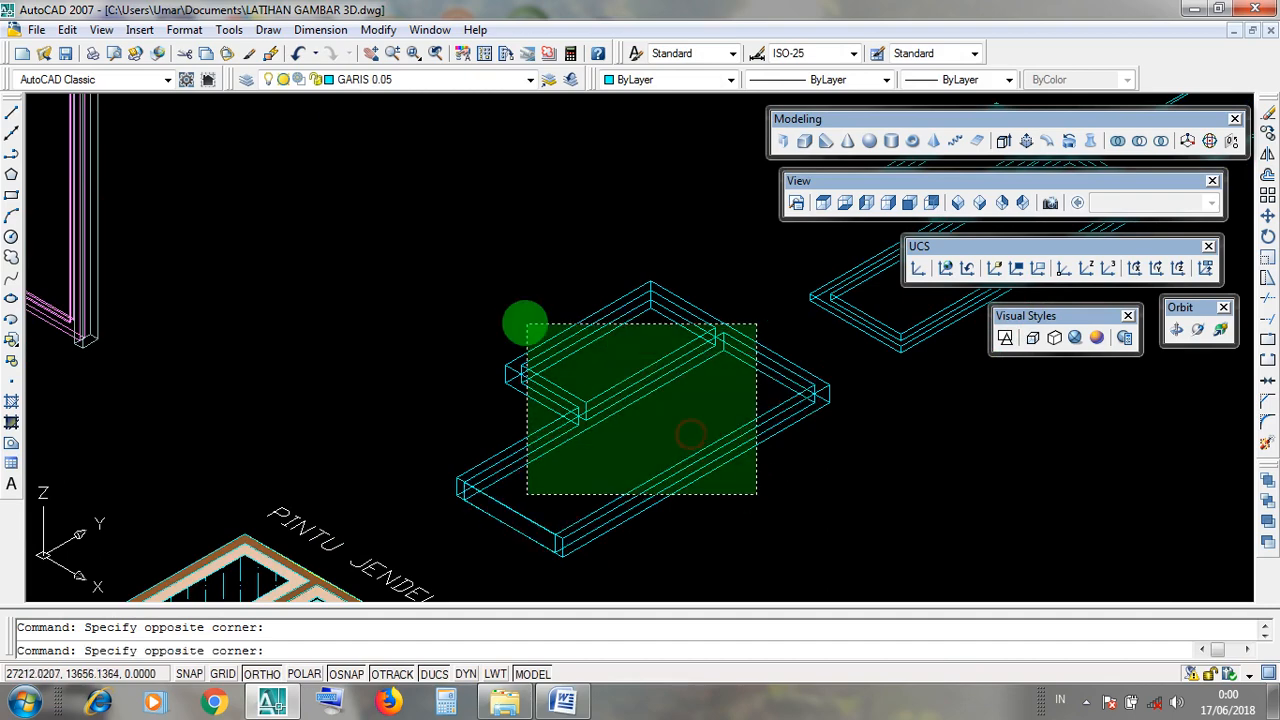
{"action": "left_click", "coordinate": [523, 320]}
{"action": "key", "text": "Escape"}
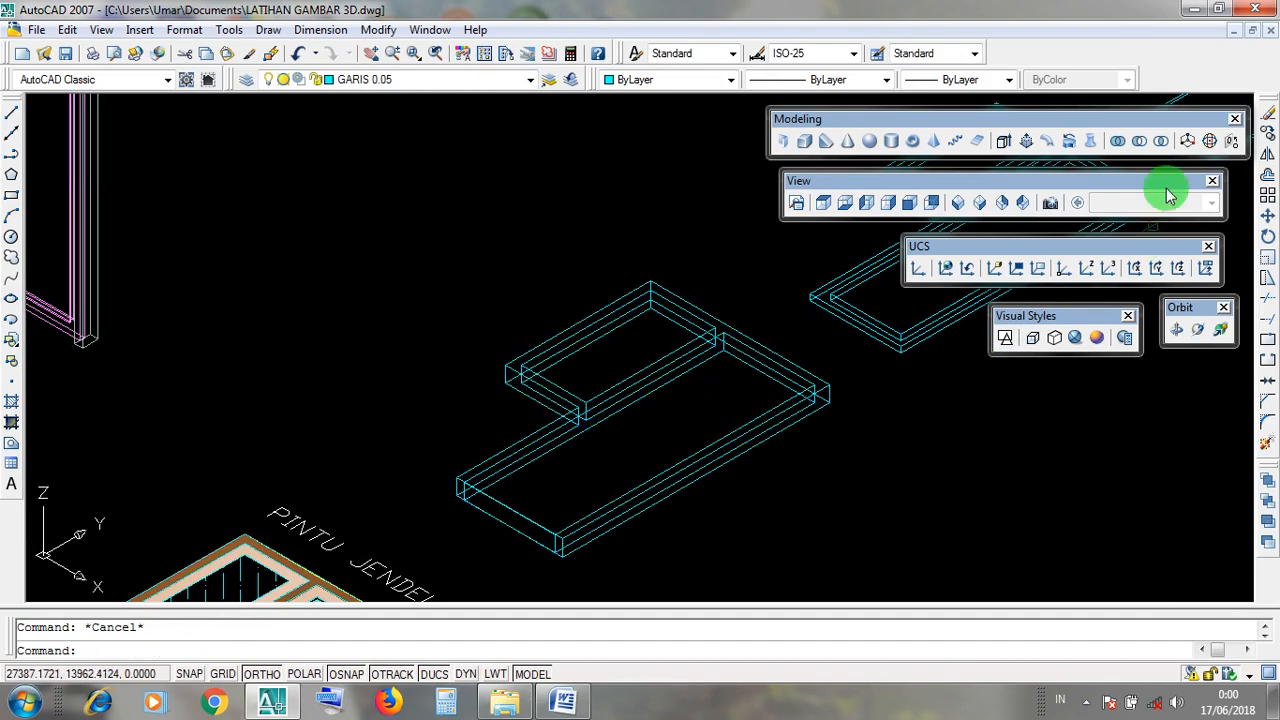
Switch to the reference drawing BELAJAR 3D 1.dwg and examine the openings and open lower end of its purple door and window frame.
{"action": "left_click", "coordinate": [1233, 31]}
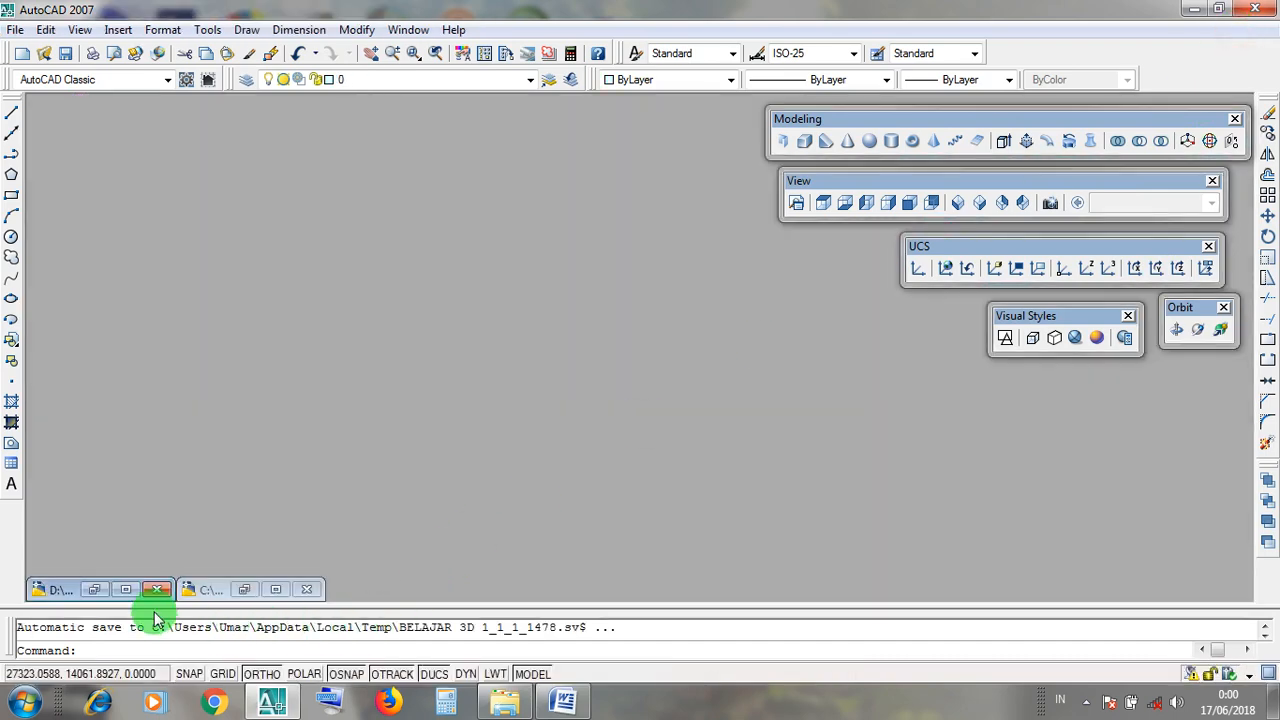
{"action": "left_click", "coordinate": [127, 590]}
{"action": "scroll", "coordinate": [731, 440], "scroll_direction": "down", "scroll_amount": 4}
{"action": "middle_click_drag", "start_coordinate": [890, 408], "coordinate": [775, 538]}
{"action": "scroll", "coordinate": [803, 411], "scroll_direction": "up", "scroll_amount": 1}
{"action": "scroll", "coordinate": [803, 411], "scroll_direction": "up", "scroll_amount": 2}
{"action": "middle_click_drag", "start_coordinate": [771, 420], "coordinate": [720, 390]}
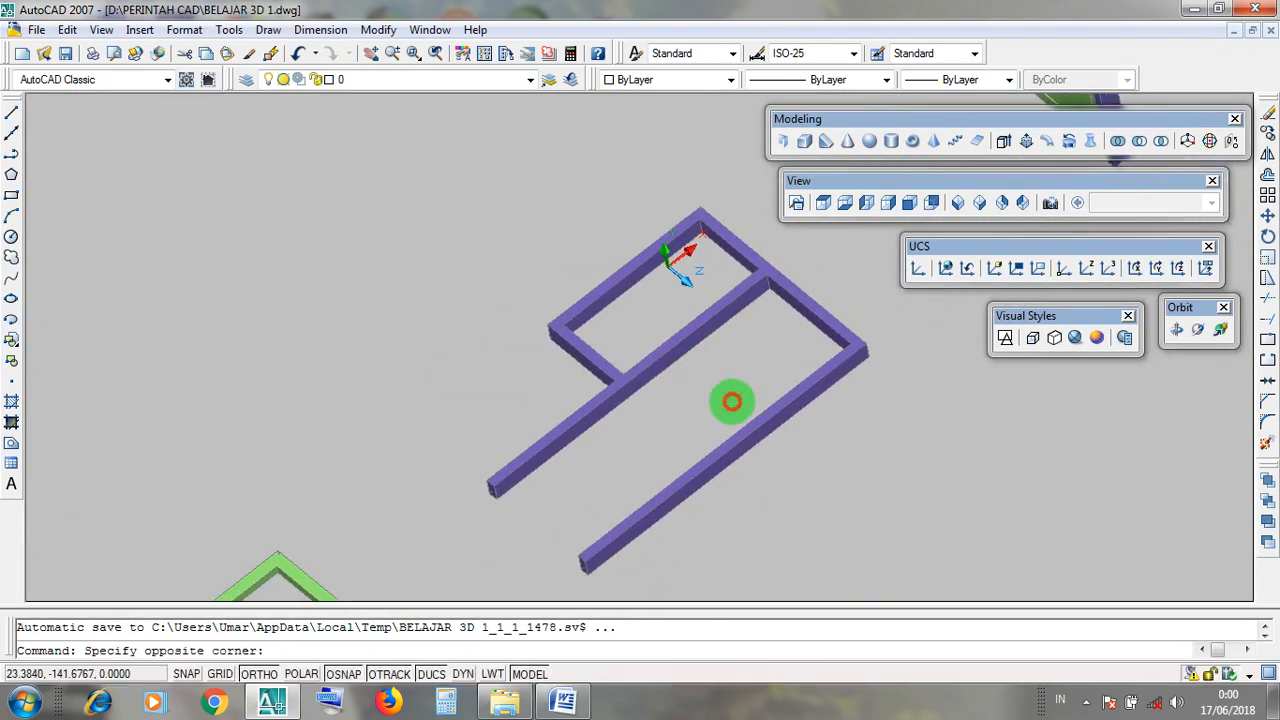
{"action": "left_click", "coordinate": [727, 401]}
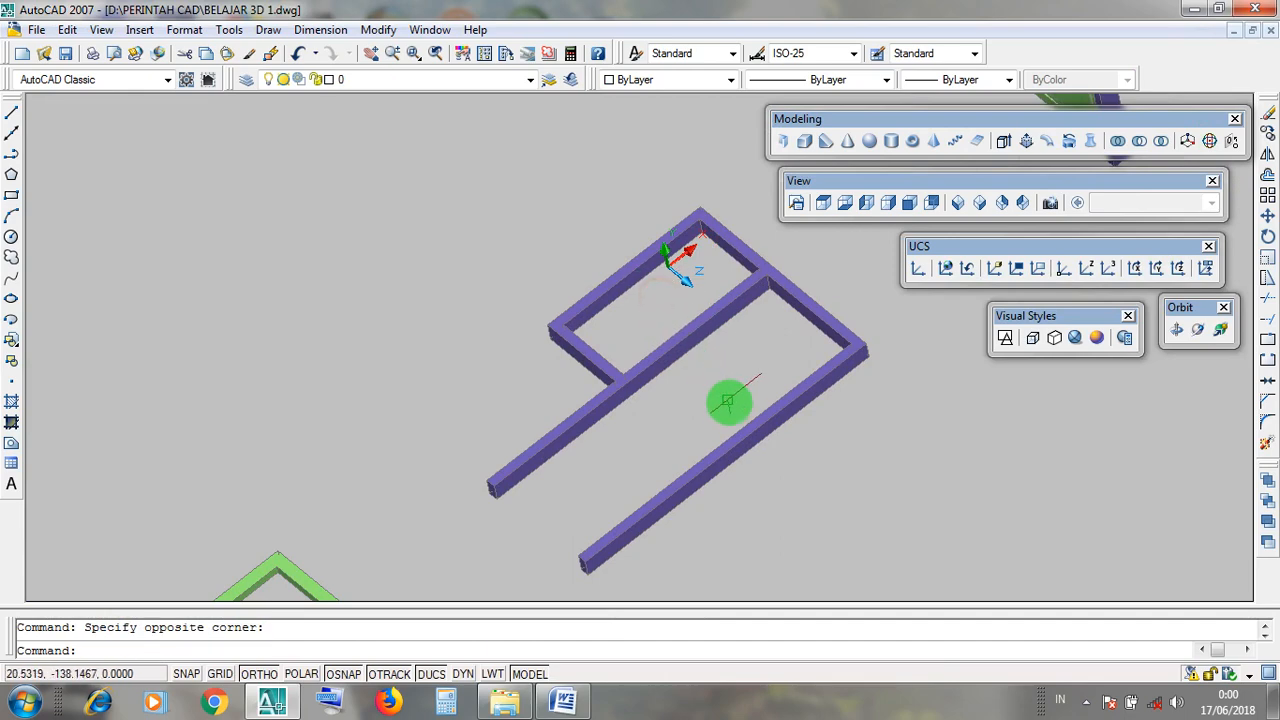
{"action": "left_click", "coordinate": [703, 400]}
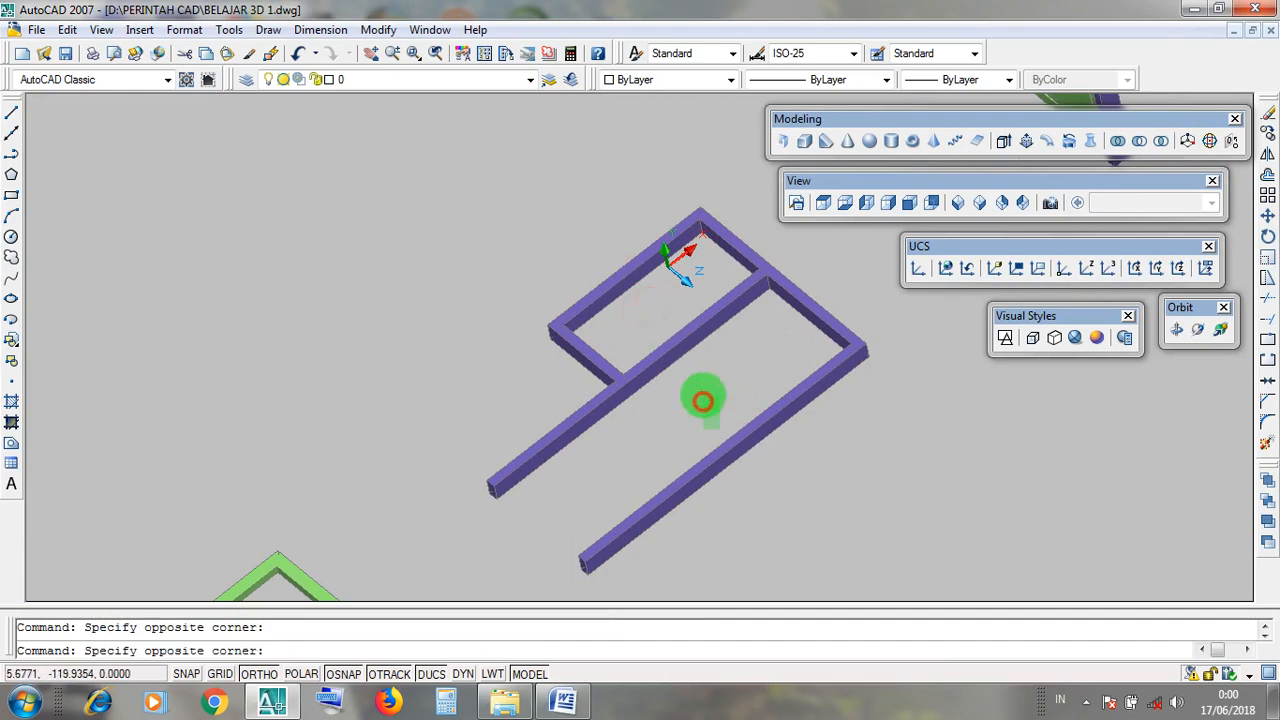
{"action": "left_click", "coordinate": [643, 314]}
{"action": "middle_click_drag", "start_coordinate": [609, 463], "coordinate": [729, 382]}
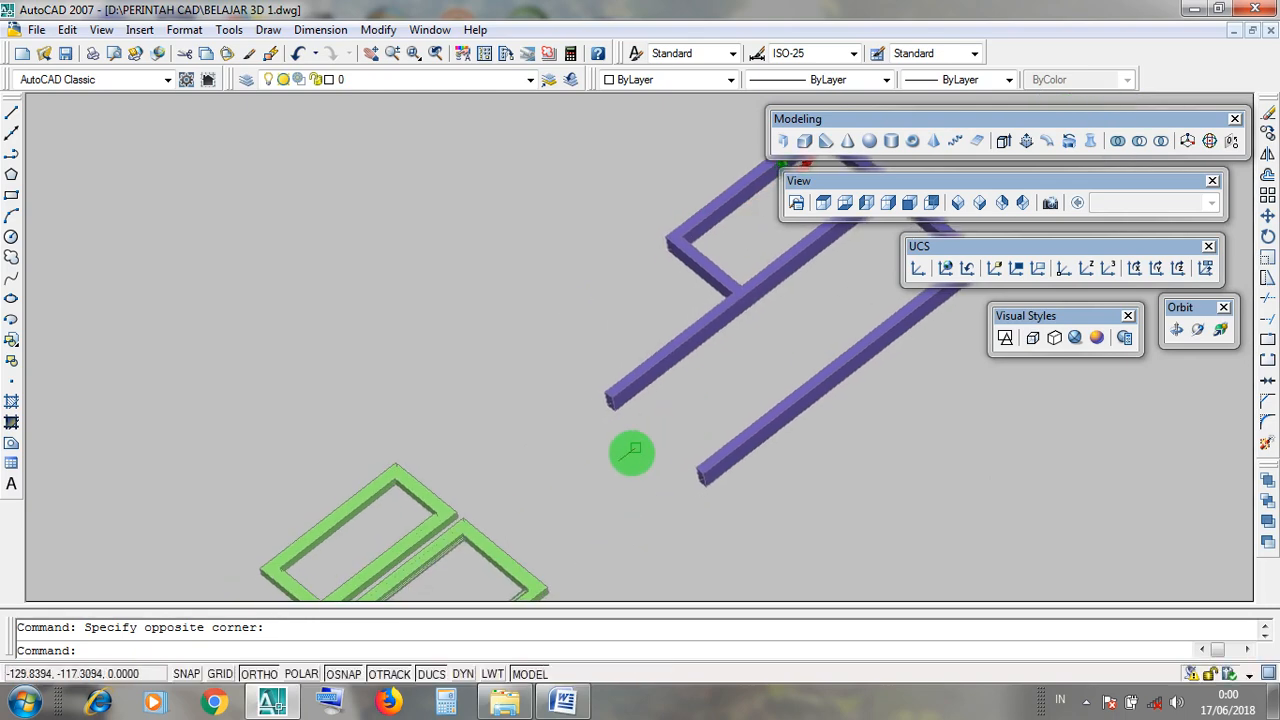
Inspect the lower ends of the purple frame's uprights and check which members of the frame form one solid.
{"action": "scroll", "coordinate": [631, 453], "scroll_direction": "up", "scroll_amount": 3}
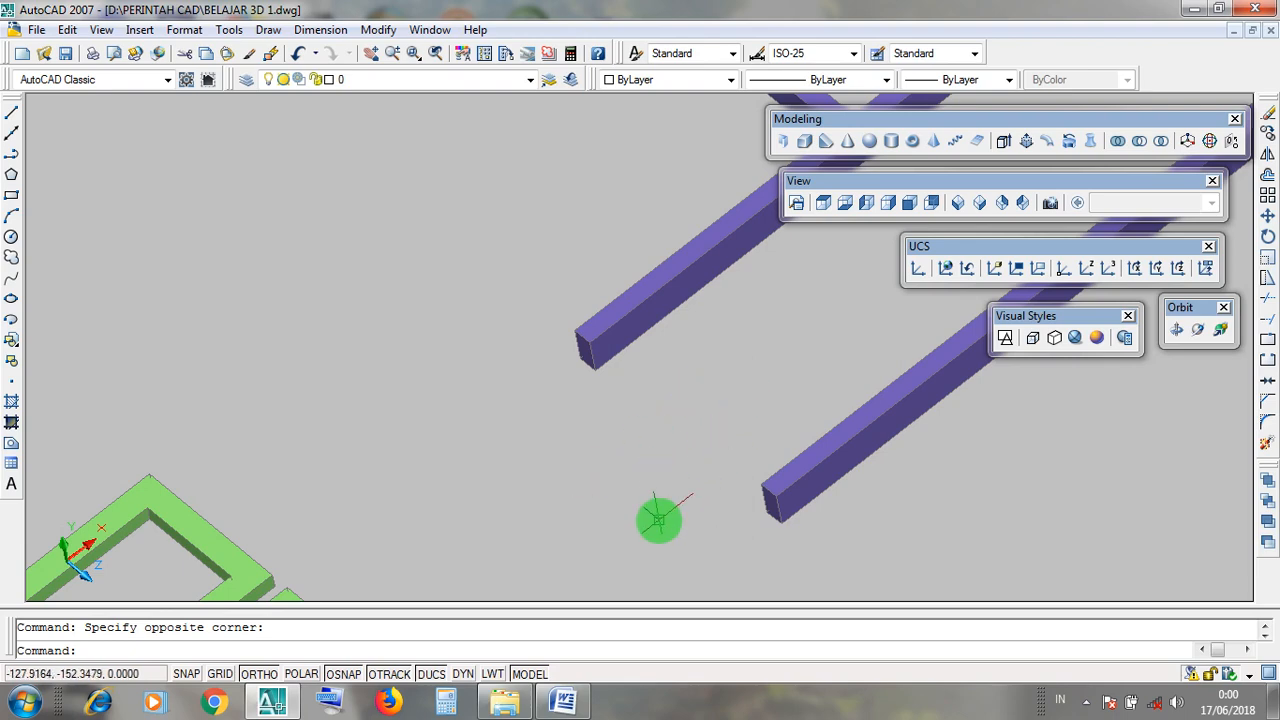
{"action": "scroll", "coordinate": [658, 519], "scroll_direction": "down", "scroll_amount": 4}
{"action": "scroll", "coordinate": [750, 420], "scroll_direction": "up", "scroll_amount": 2}
{"action": "left_click", "coordinate": [600, 397]}
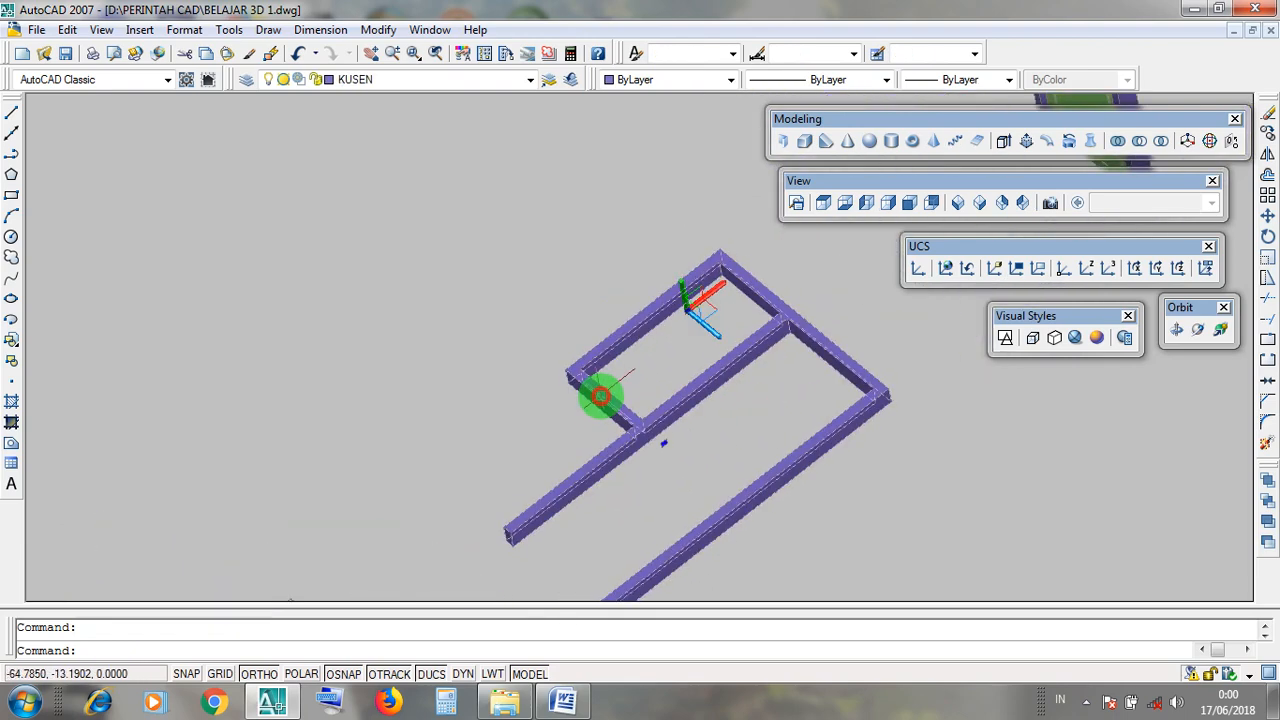
{"action": "key", "text": "Escape"}
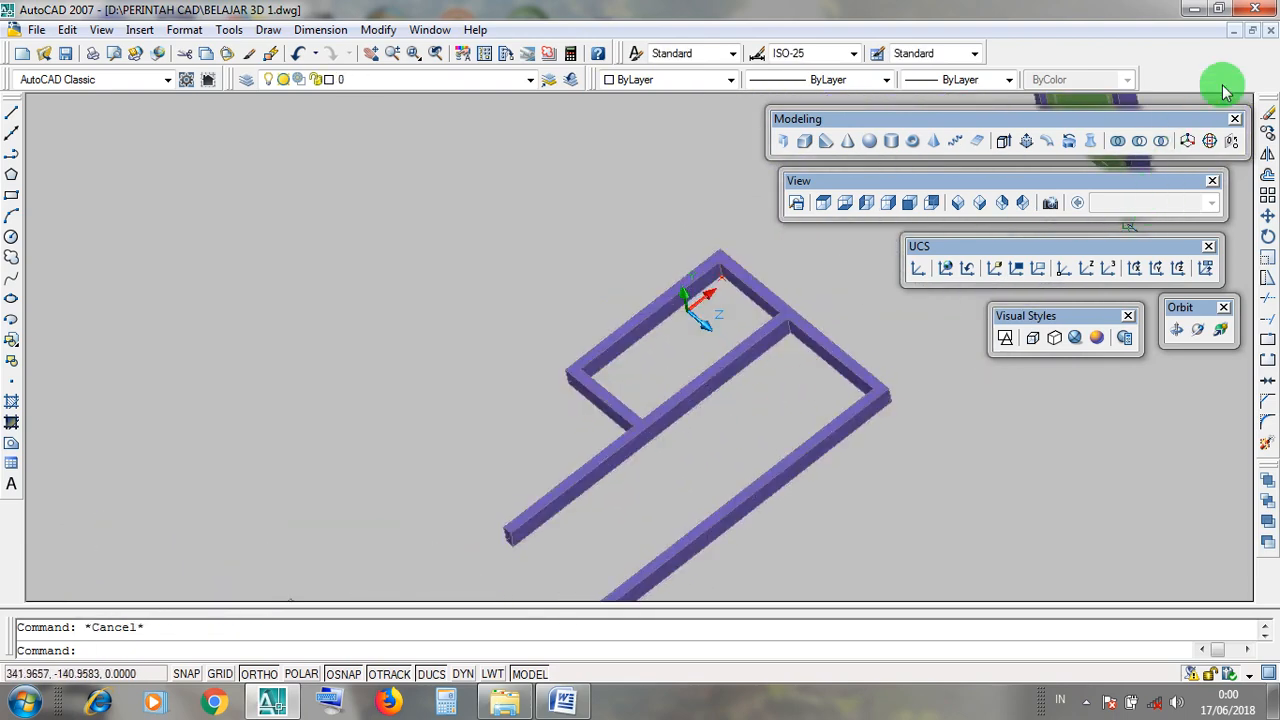
Return to LATIHAN GAMBAR 3D.dwg and bring the combined door and window frame solids into close view.
{"action": "left_click", "coordinate": [1141, 143]}
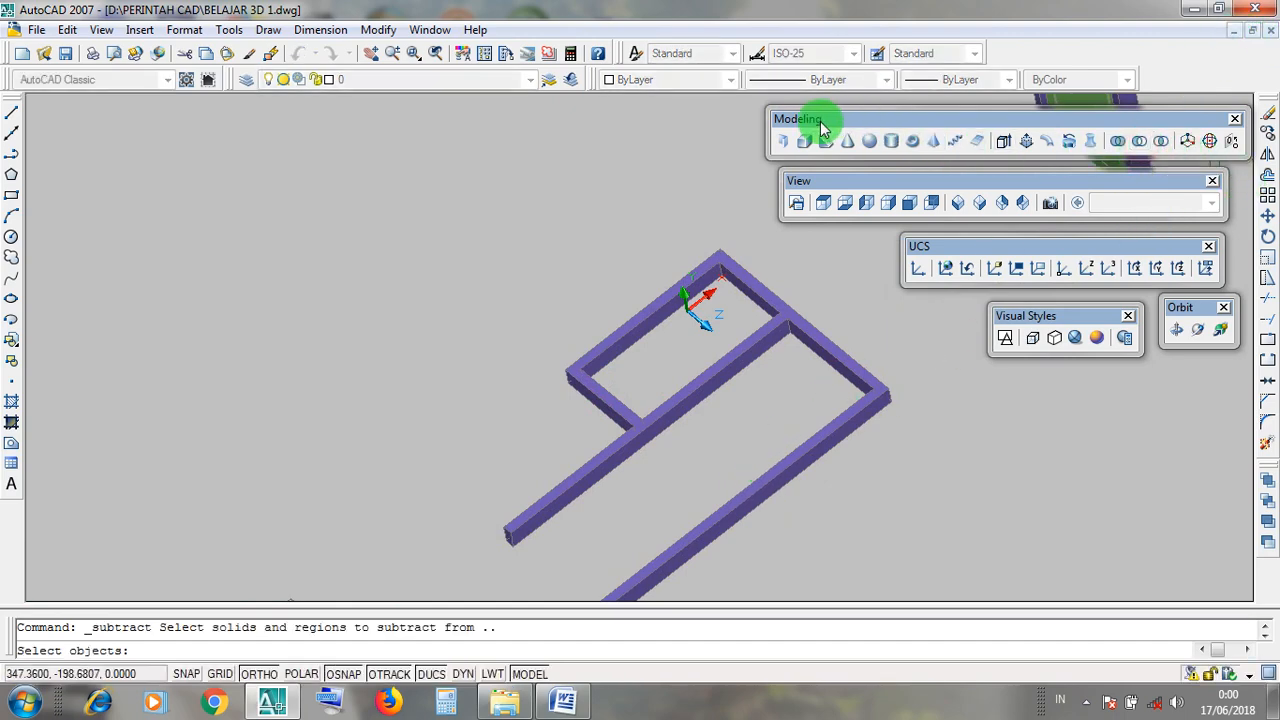
{"action": "left_click", "coordinate": [1233, 31]}
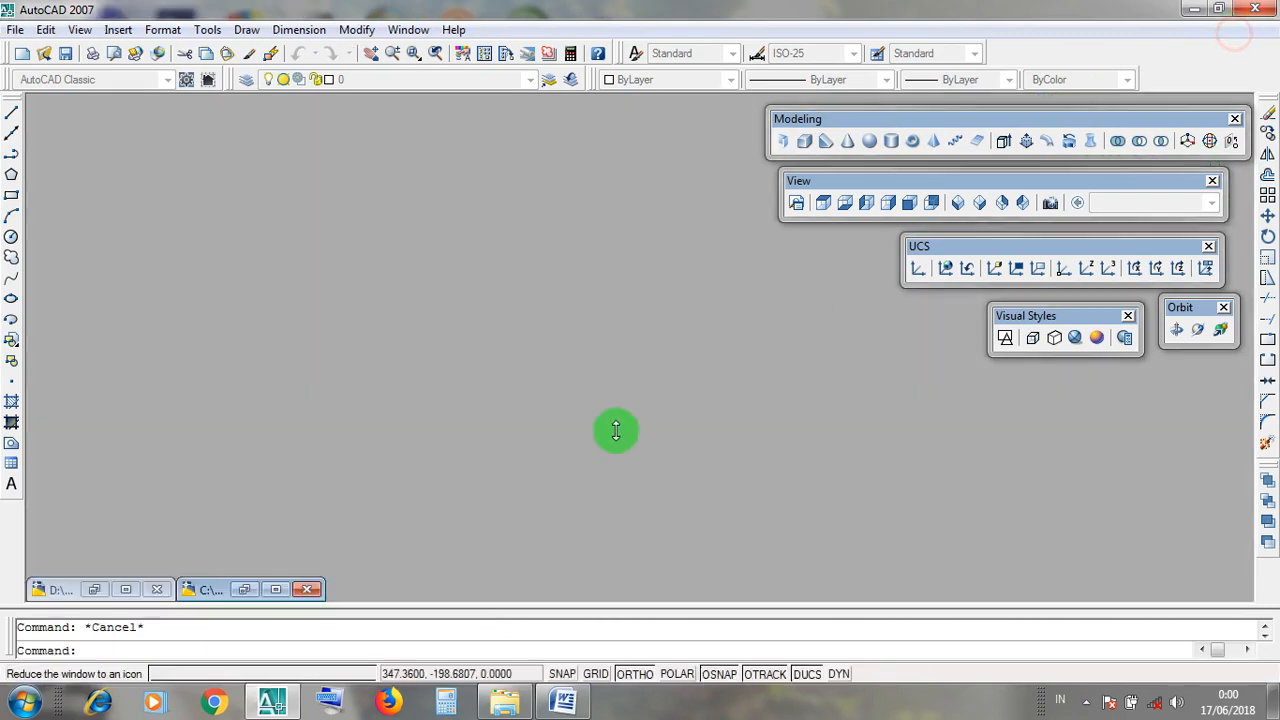
{"action": "left_click", "coordinate": [275, 591]}
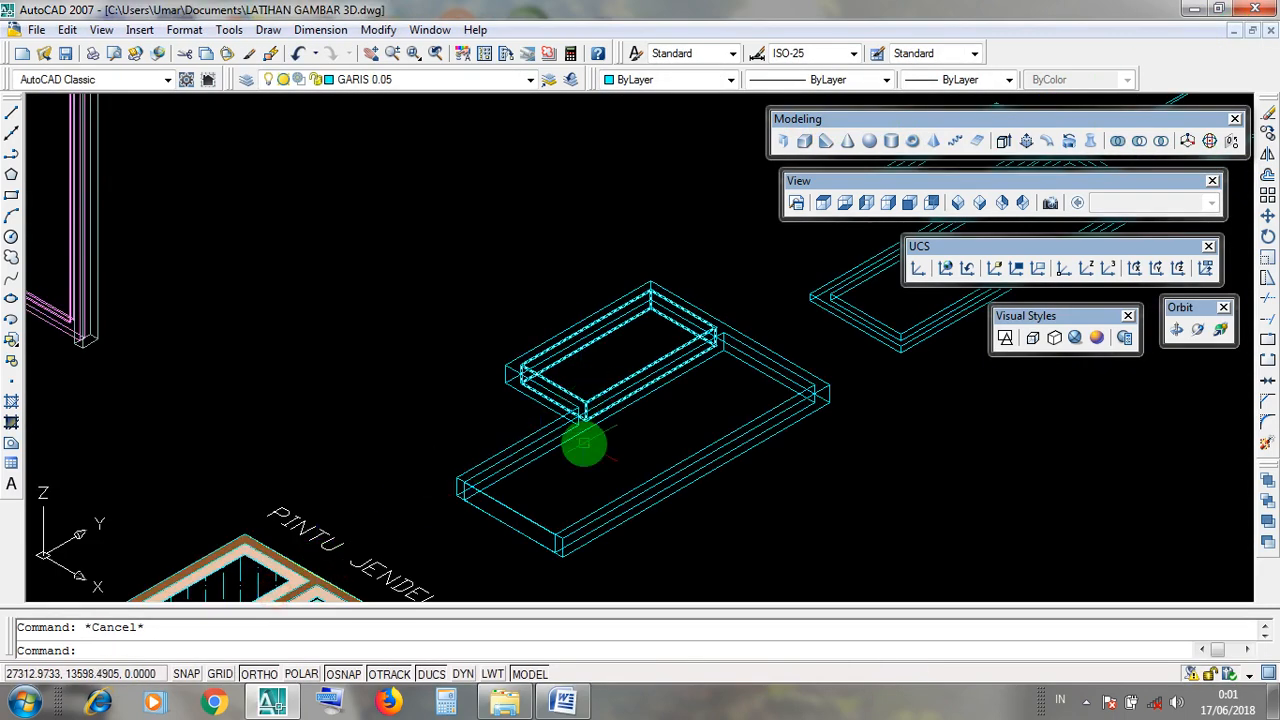
{"action": "scroll", "coordinate": [583, 440], "scroll_direction": "up", "scroll_amount": 2}
{"action": "middle_click_drag", "start_coordinate": [777, 443], "coordinate": [677, 441]}
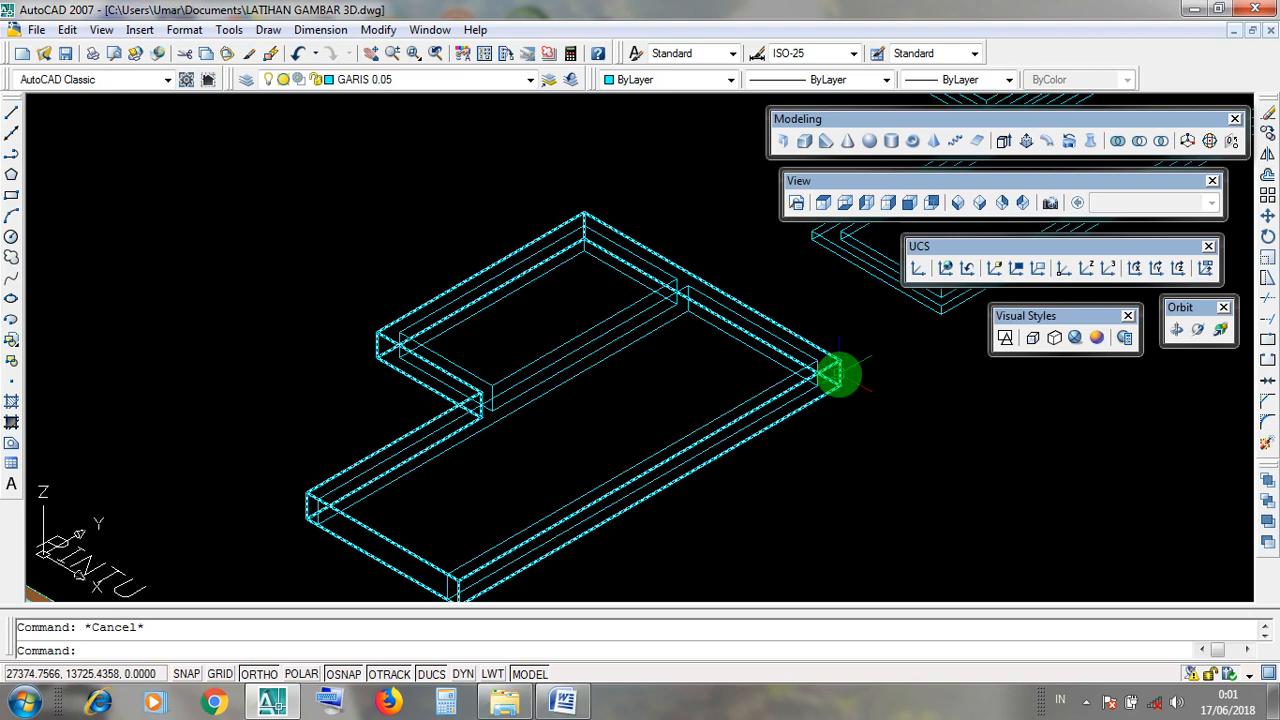
Identify the outer frame solid and the separate inner door and window solids of the combined frame.
{"action": "left_click", "coordinate": [840, 374]}
{"action": "middle_click_drag", "start_coordinate": [857, 439], "coordinate": [844, 386]}
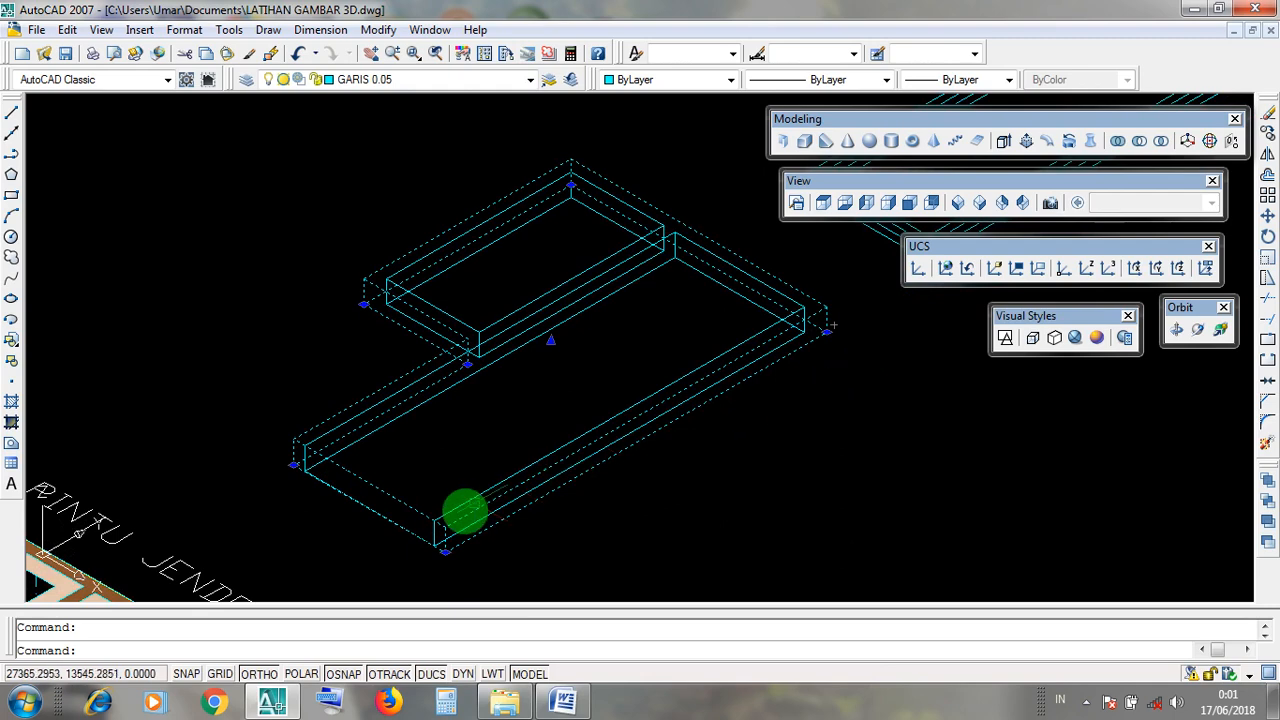
{"action": "left_click", "coordinate": [465, 506]}
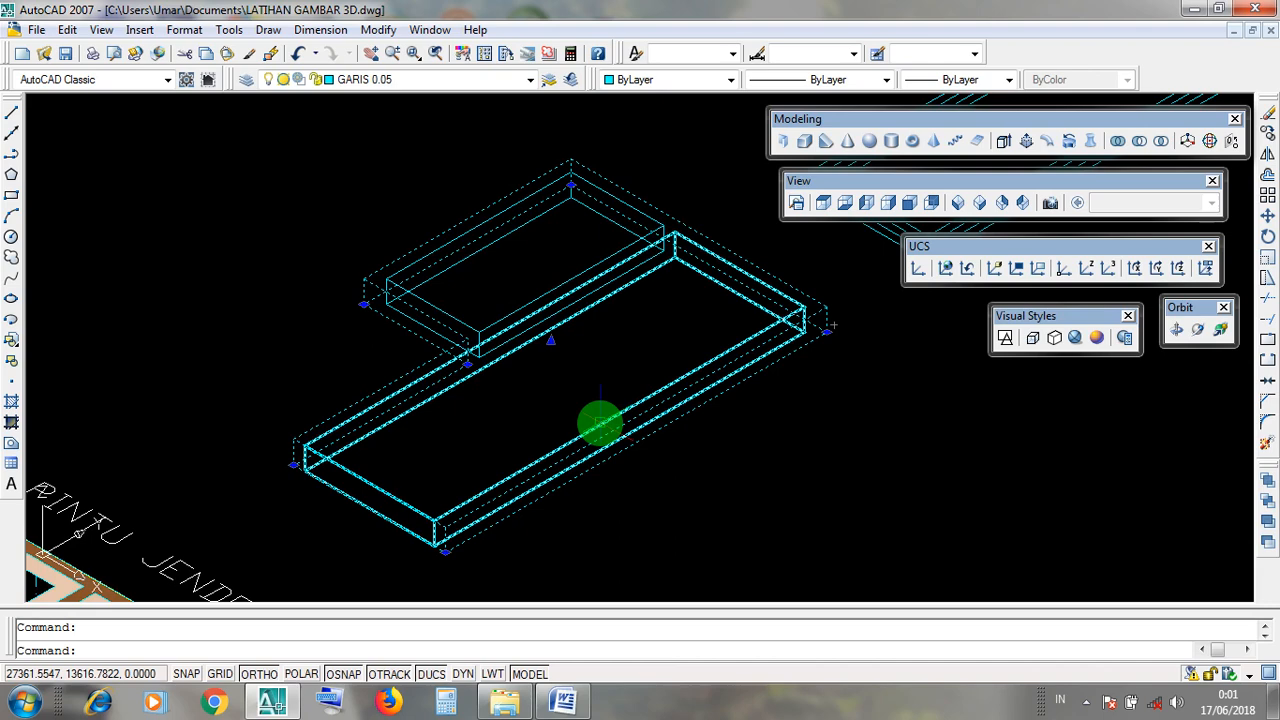
{"action": "key", "text": "Escape"}
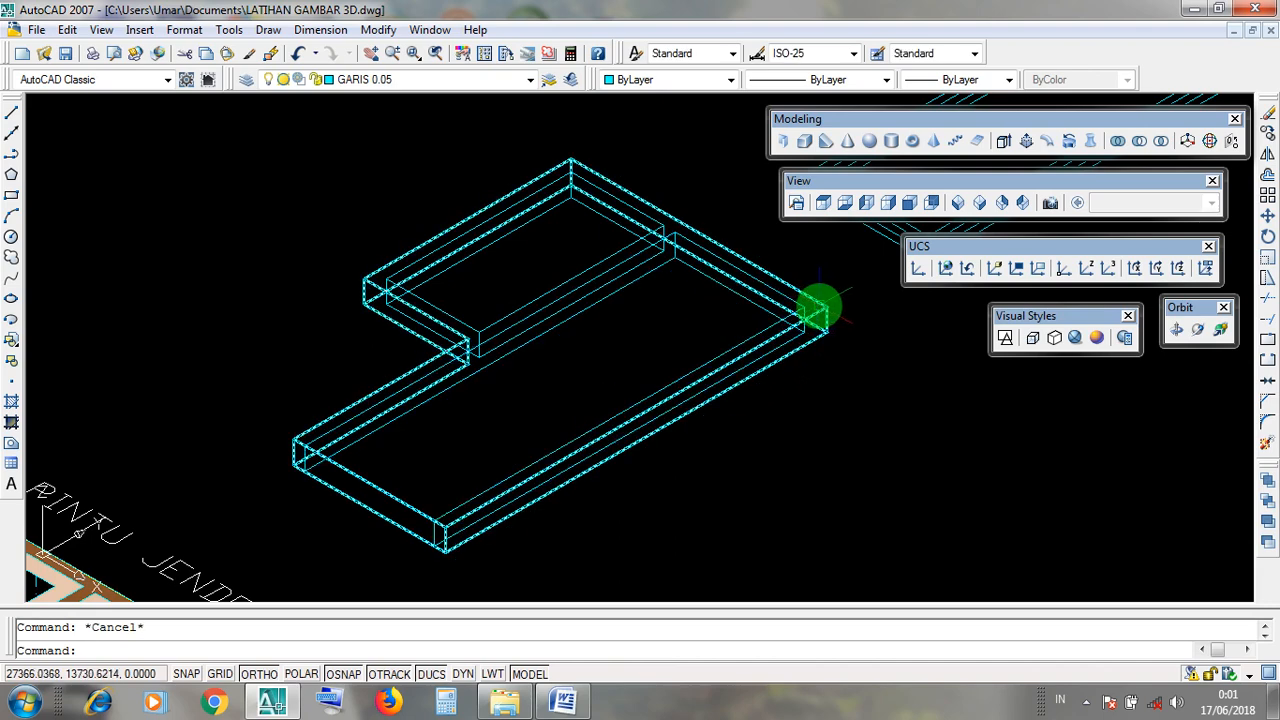
{"action": "left_click", "coordinate": [818, 308]}
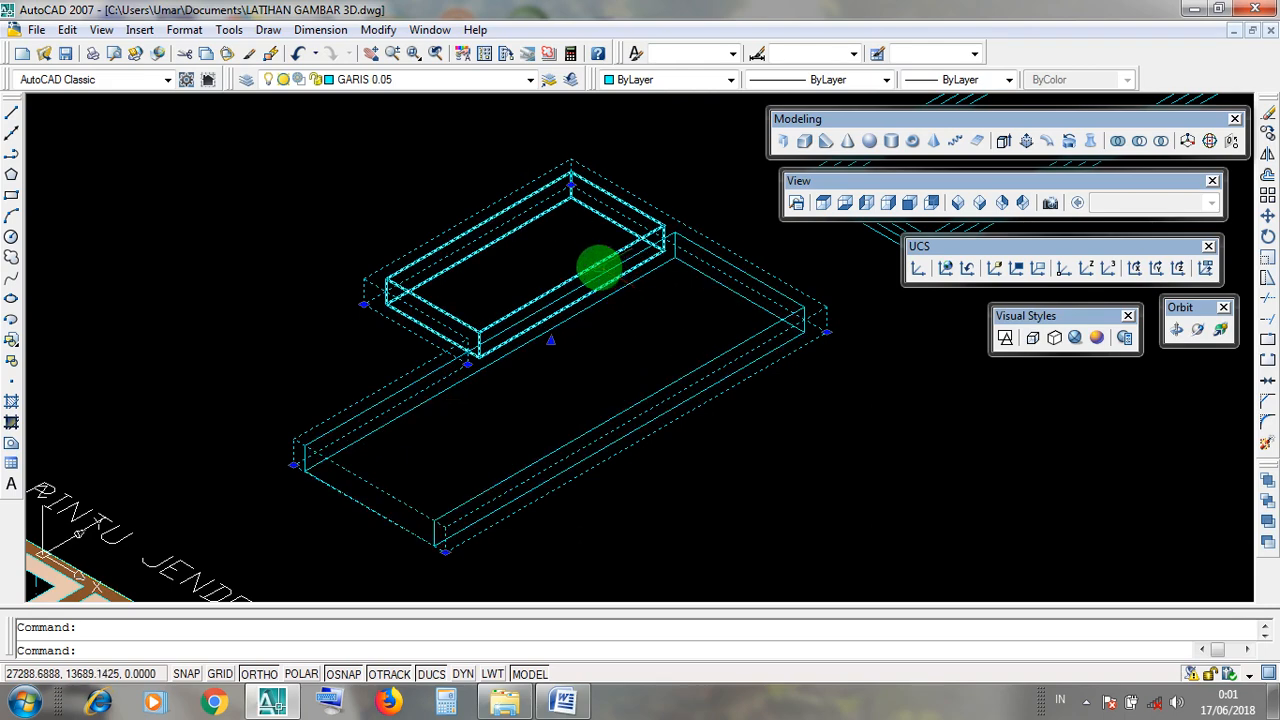
{"action": "key", "text": "Escape"}
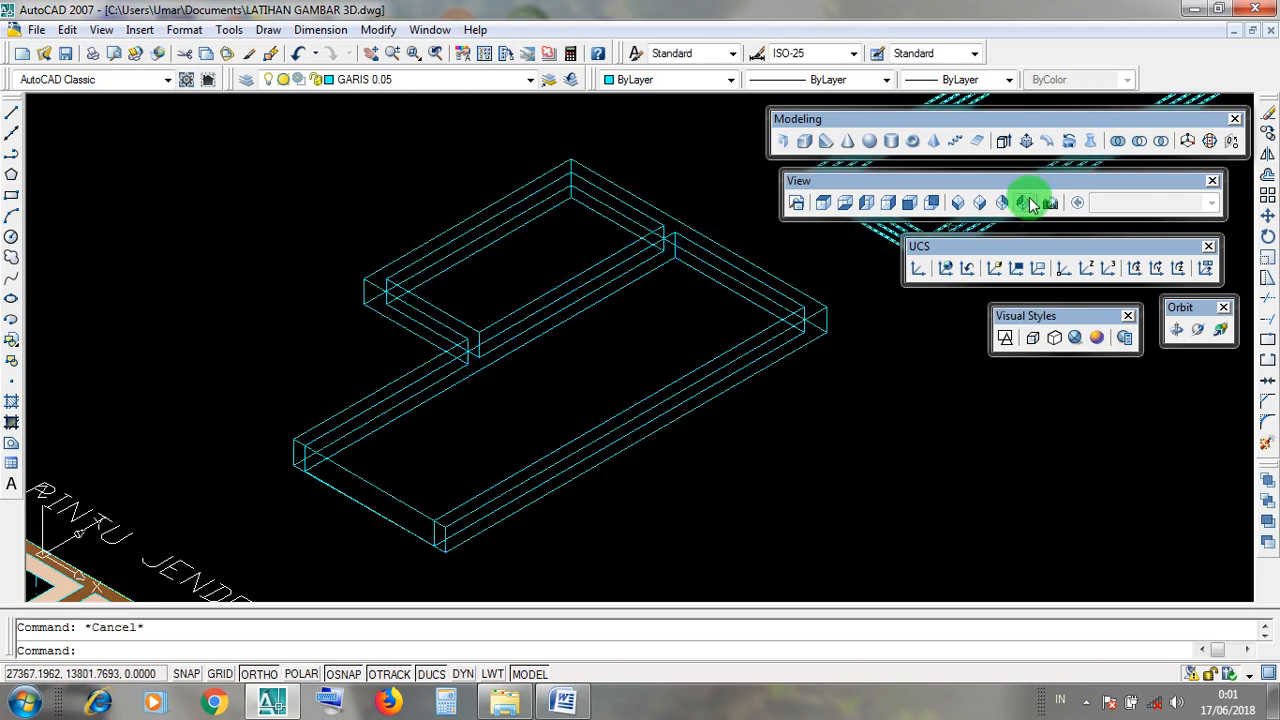
Switch to the SUBTRACK document in Word and review the steps for subtracting the smaller solid from the larger one.
{"action": "left_click", "coordinate": [1138, 141]}
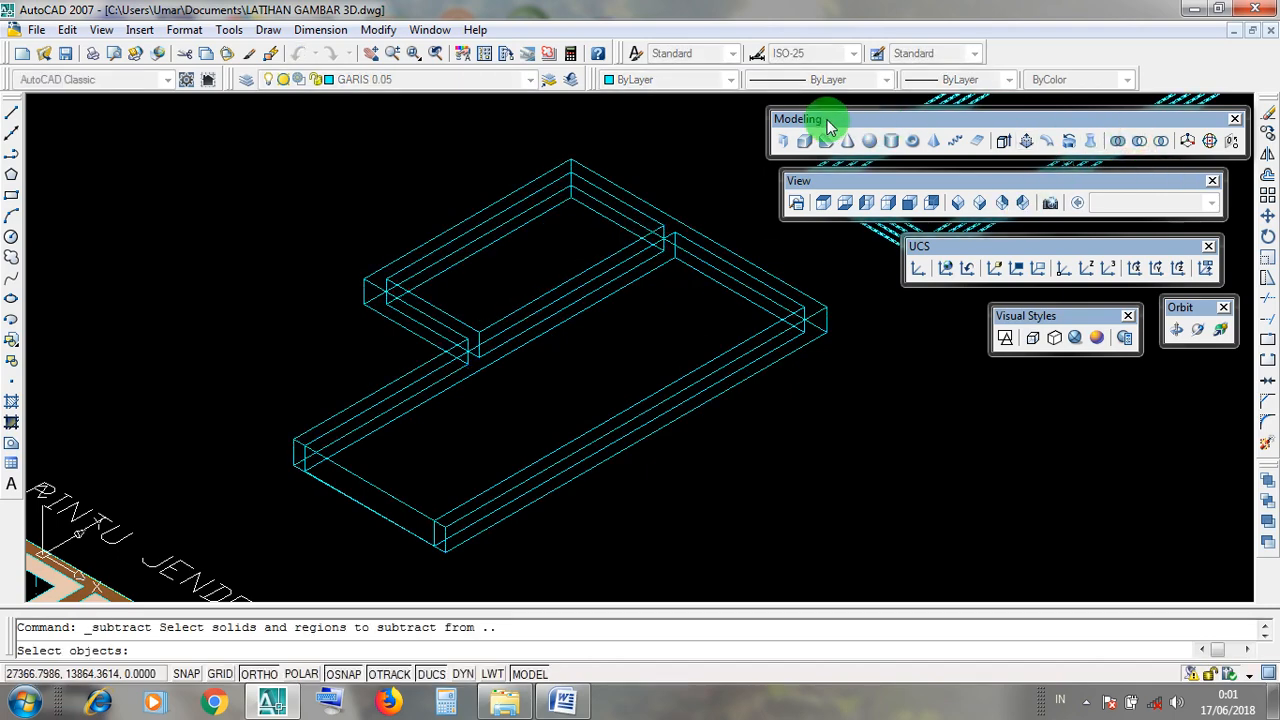
{"action": "left_click_drag", "start_coordinate": [816, 120], "coordinate": [810, 122]}
{"action": "left_click", "coordinate": [1193, 9]}
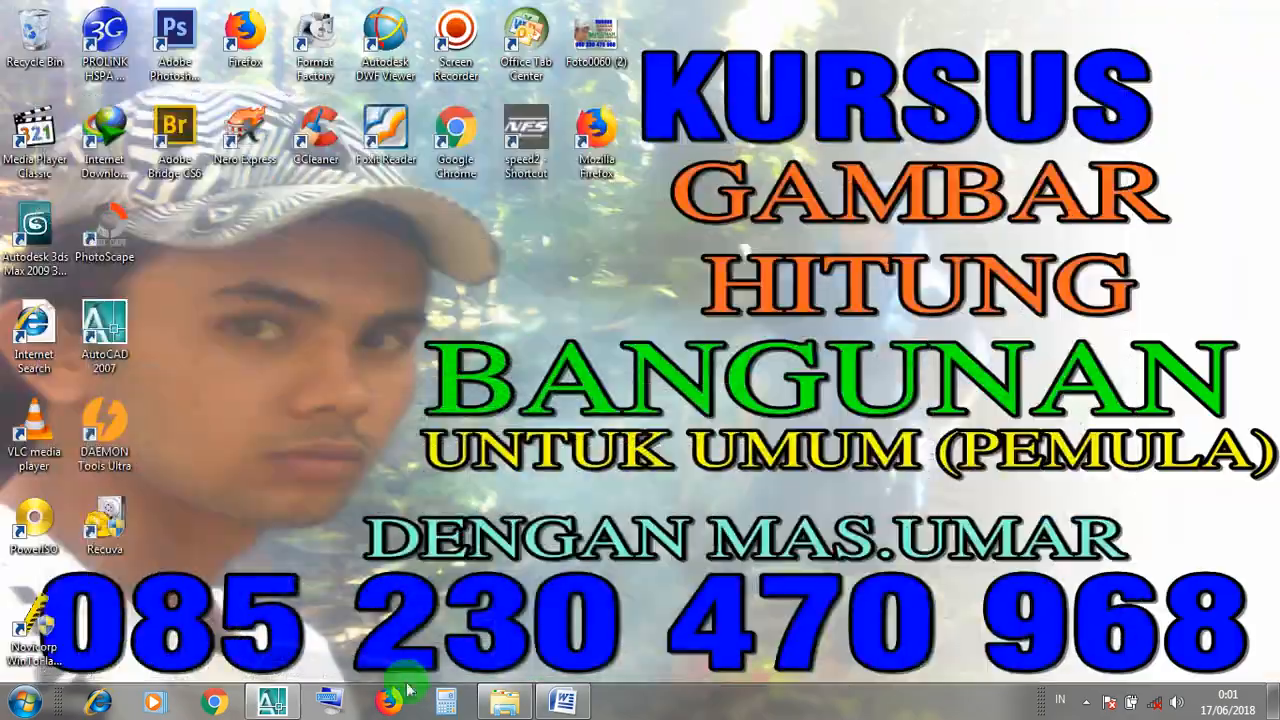
{"action": "left_click", "coordinate": [566, 700]}
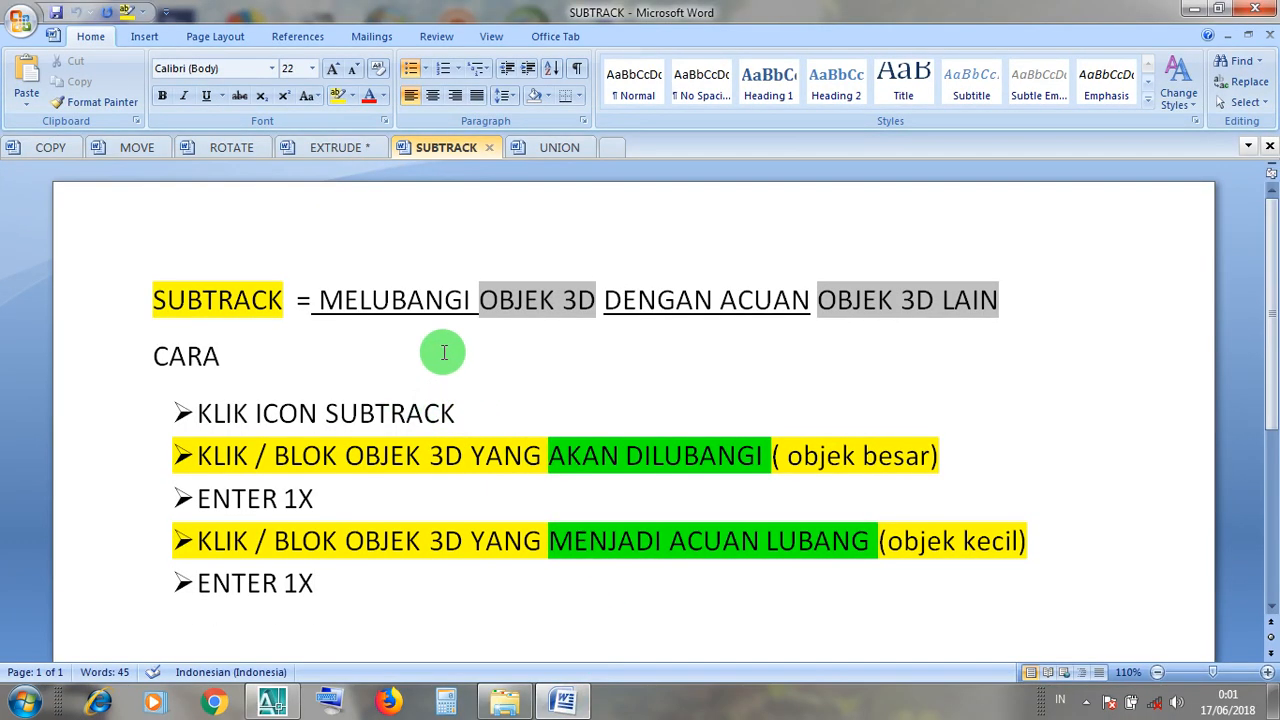
{"action": "left_click_drag", "start_coordinate": [464, 413], "coordinate": [192, 391]}
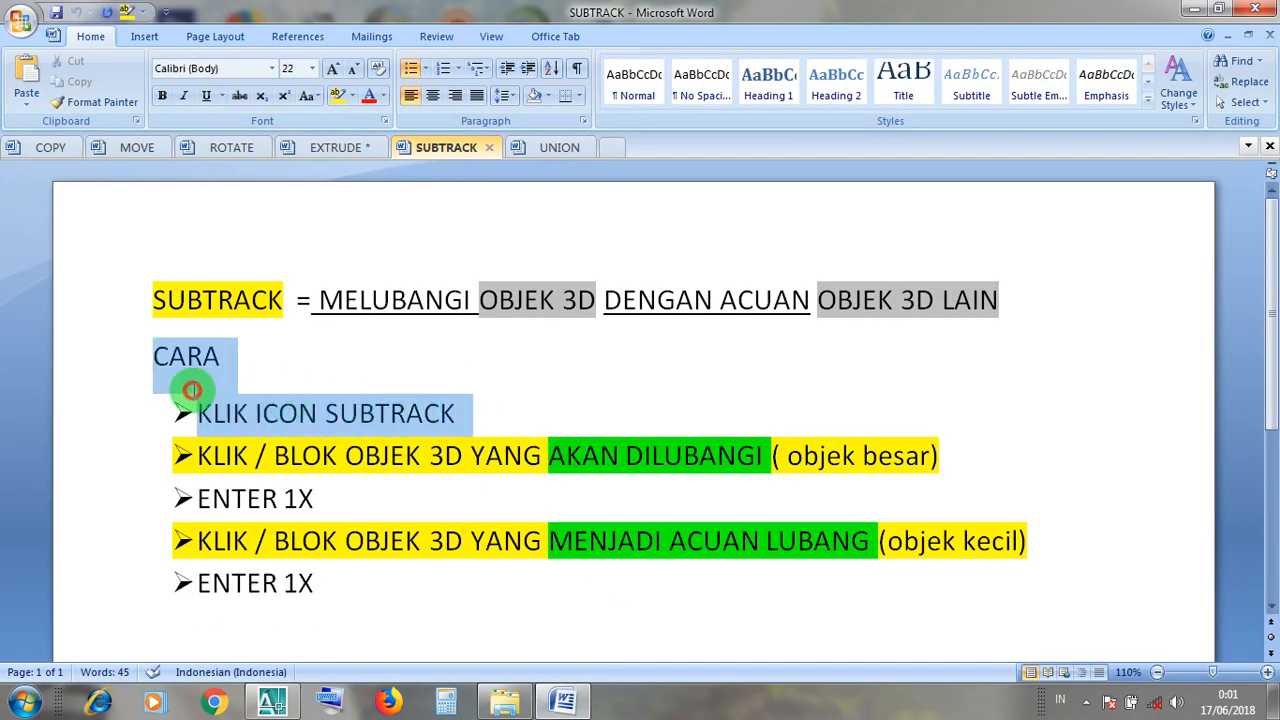
{"action": "left_click", "coordinate": [320, 459]}
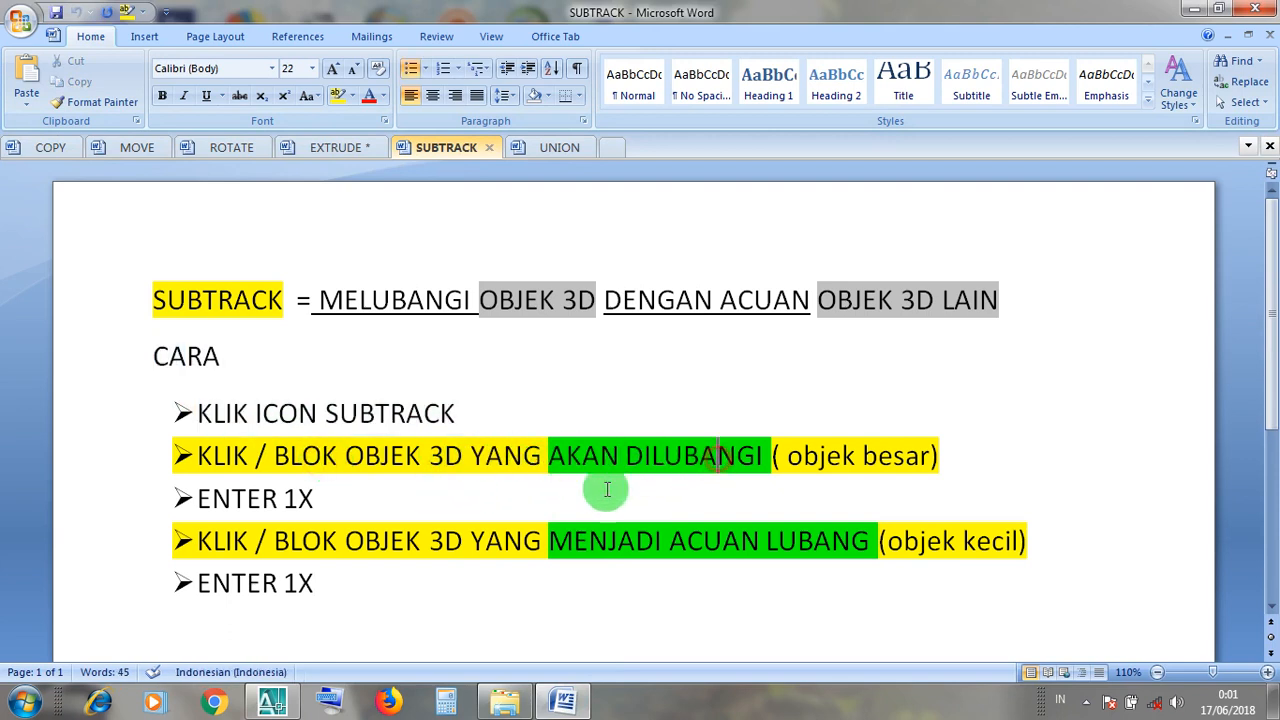
{"action": "left_click", "coordinate": [262, 498]}
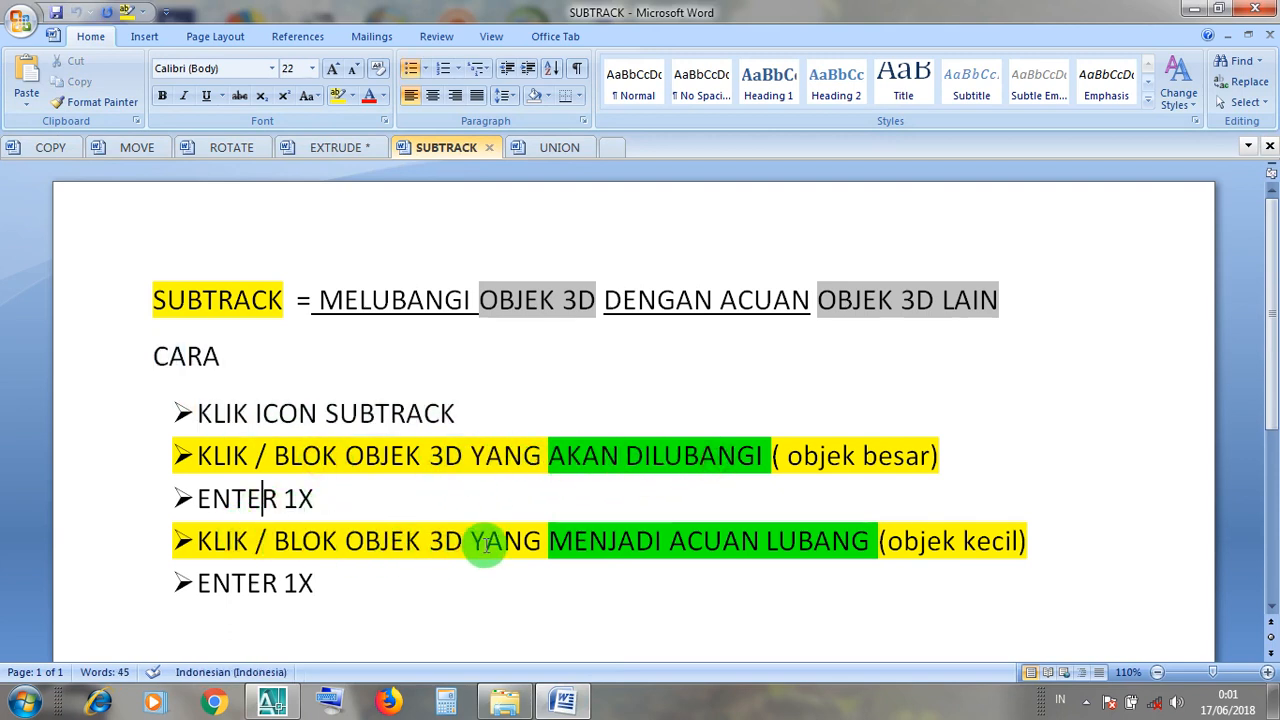
{"action": "left_click", "coordinate": [325, 583]}
{"action": "left_click", "coordinate": [1196, 10]}
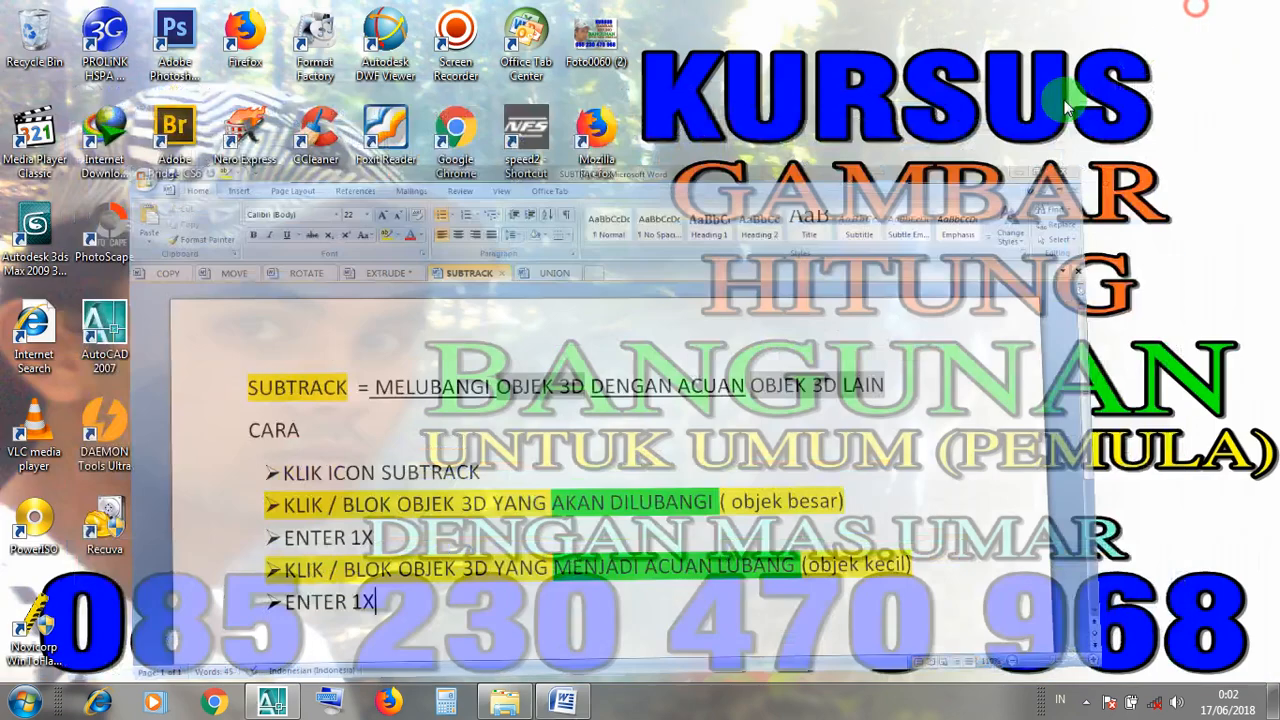
Switch back to AutoCAD and inspect the frame's inner door and window solids in the Realistic visual style, finishing in 2D Wireframe.
{"action": "left_click", "coordinate": [272, 702]}
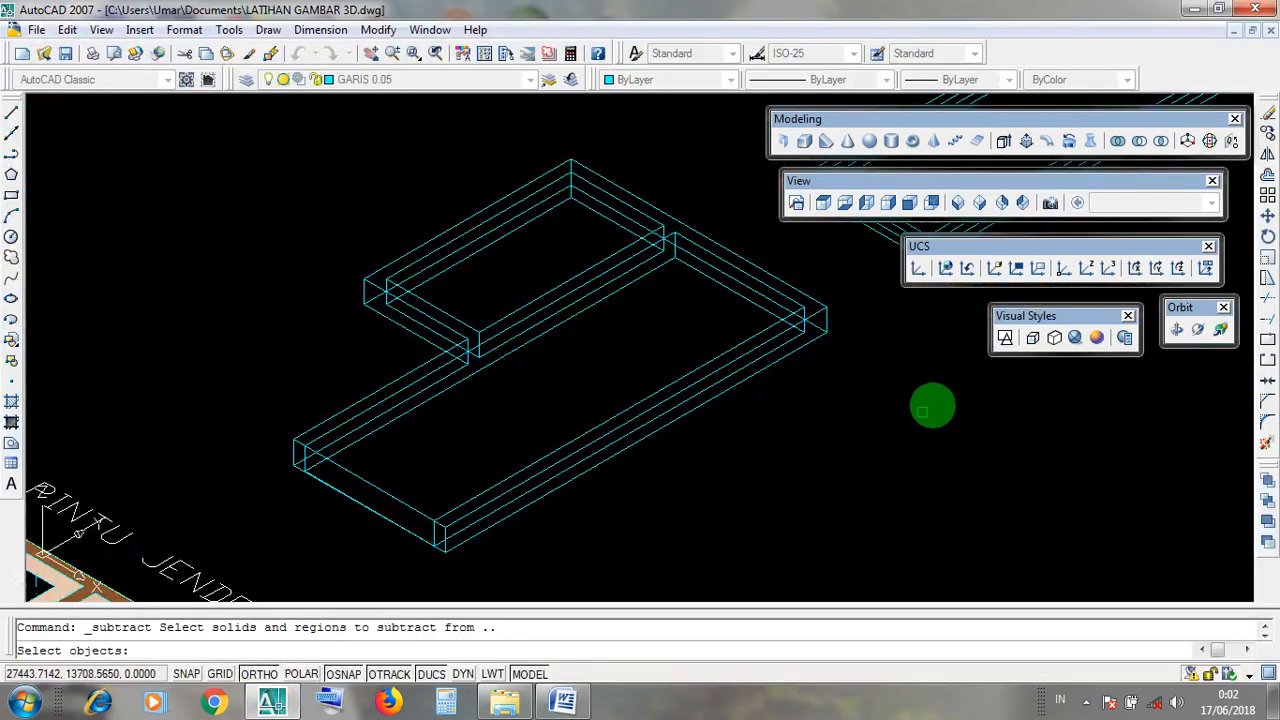
{"action": "left_click", "coordinate": [1038, 313]}
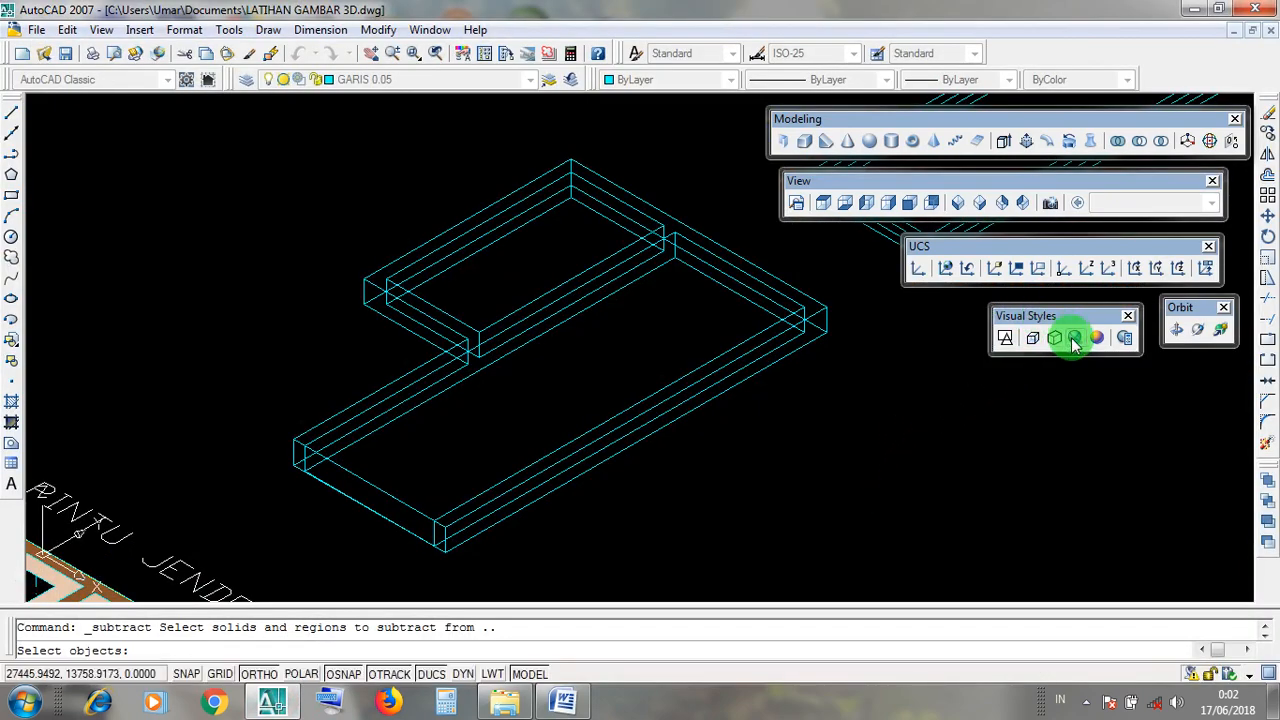
{"action": "left_click", "coordinate": [1074, 340]}
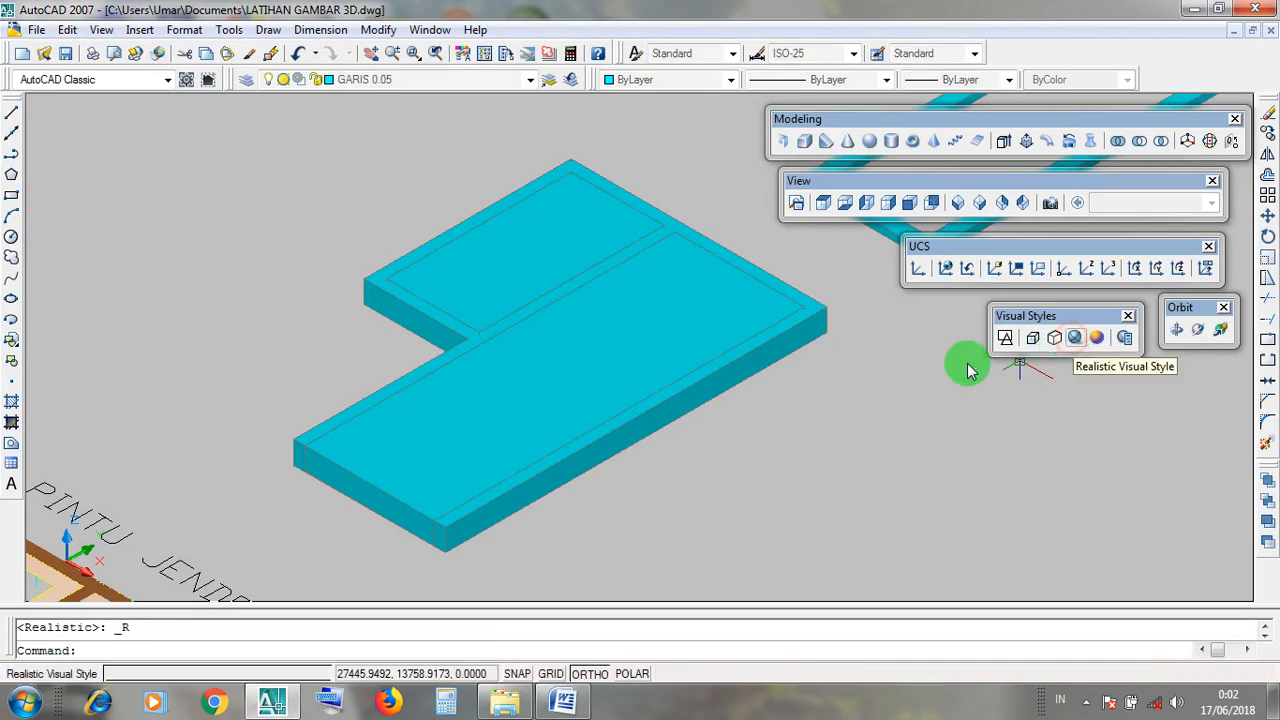
{"action": "middle_click_drag", "start_coordinate": [837, 419], "coordinate": [874, 463]}
{"action": "left_click", "coordinate": [658, 404]}
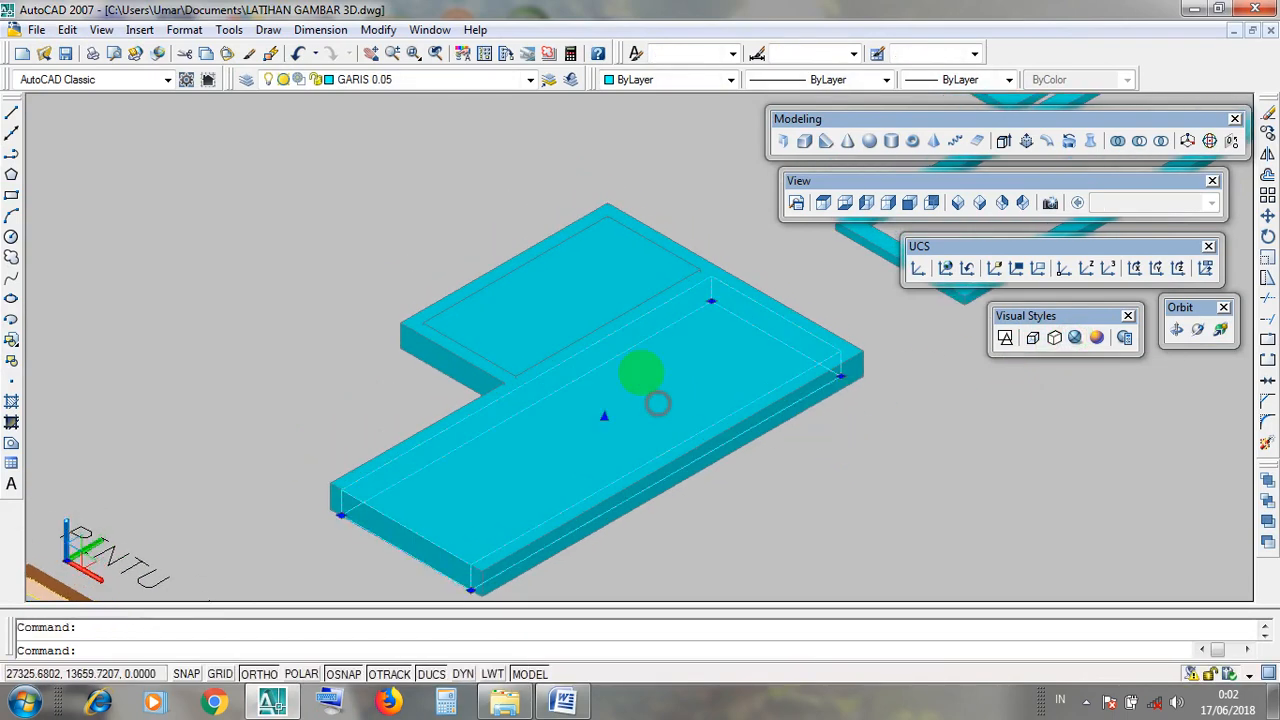
{"action": "left_click", "coordinate": [578, 303]}
{"action": "key", "text": "Escape"}
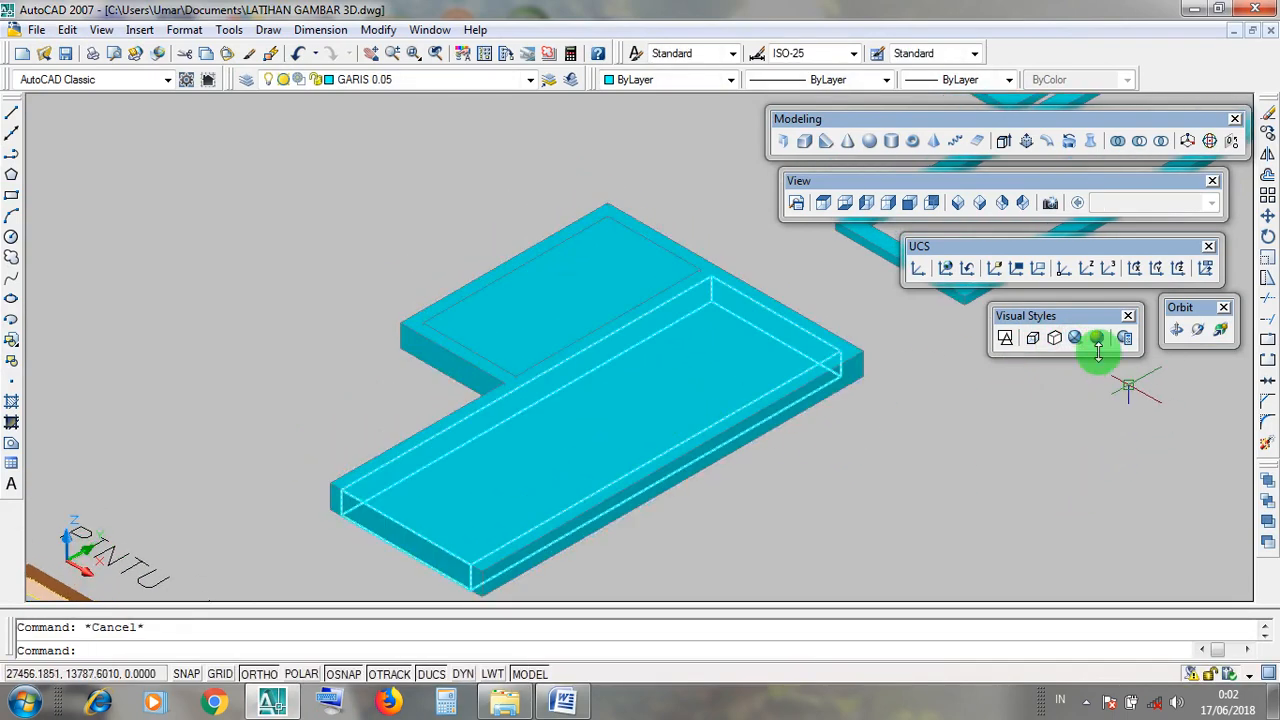
{"action": "left_click", "coordinate": [1005, 340]}
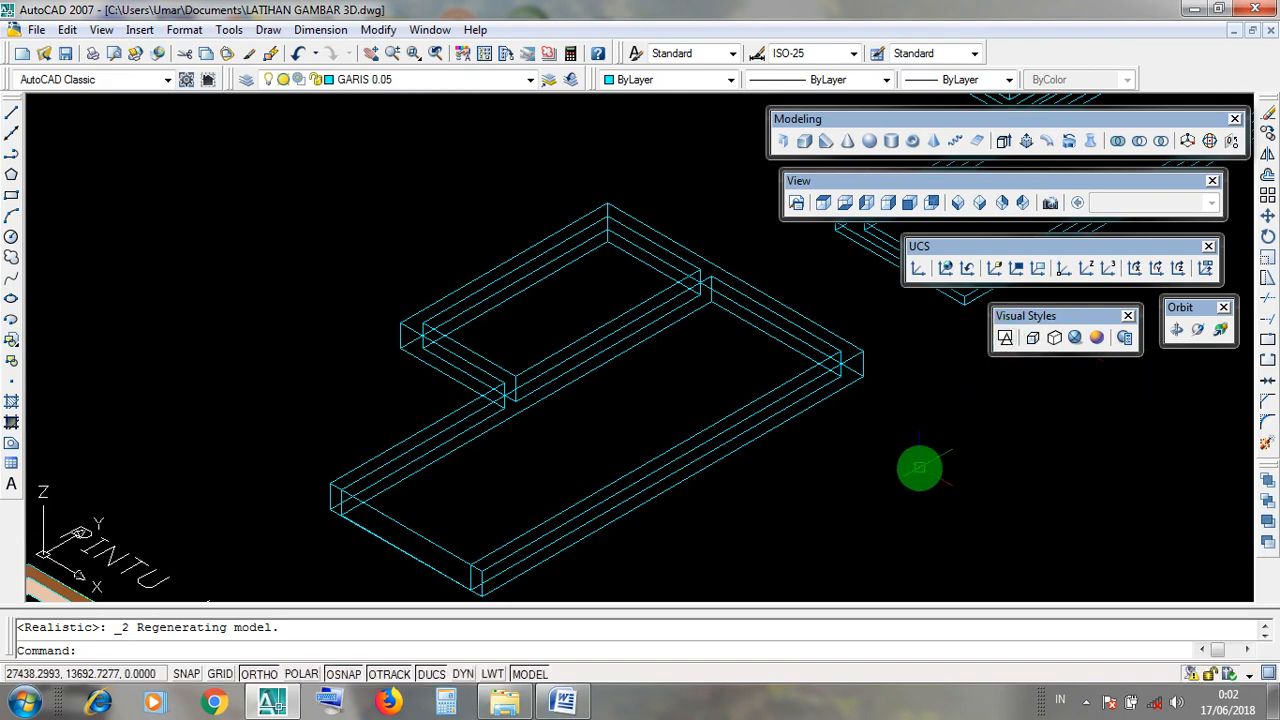
Subtract the inner door and window solids from the outer solid of the combined frame.
{"action": "middle_click_drag", "start_coordinate": [919, 468], "coordinate": [786, 330]}
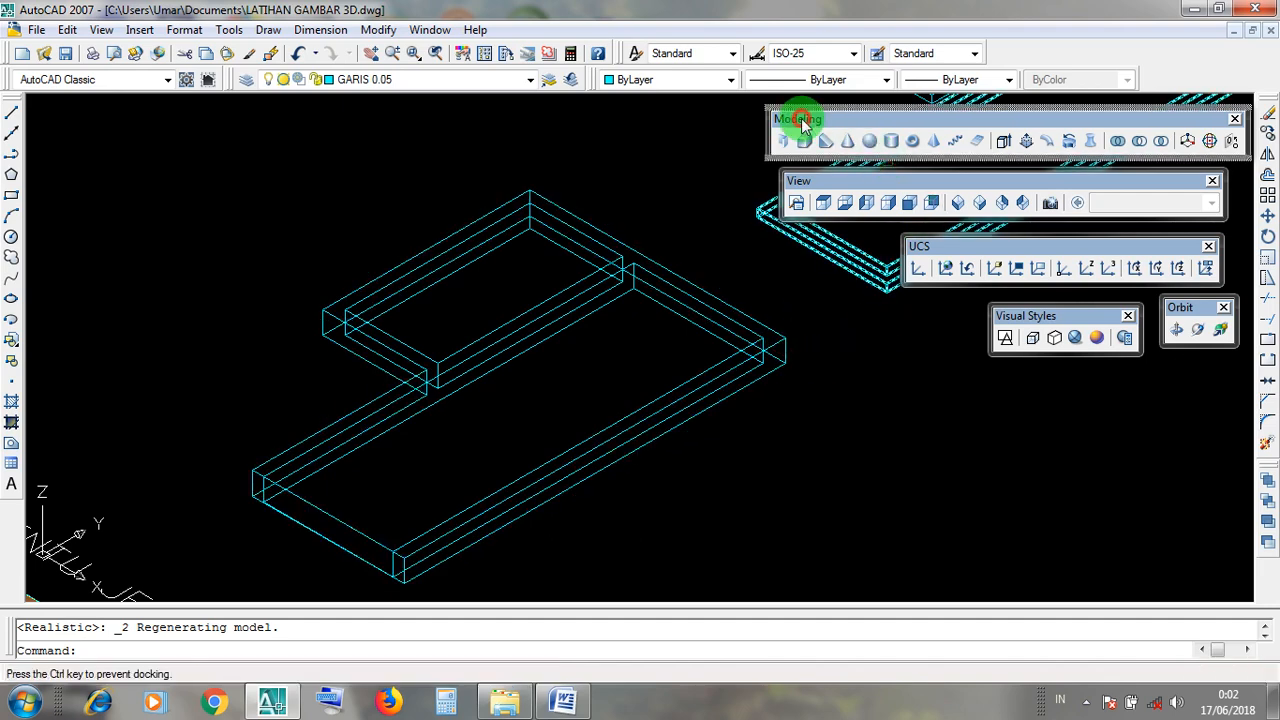
{"action": "left_click", "coordinate": [1141, 141]}
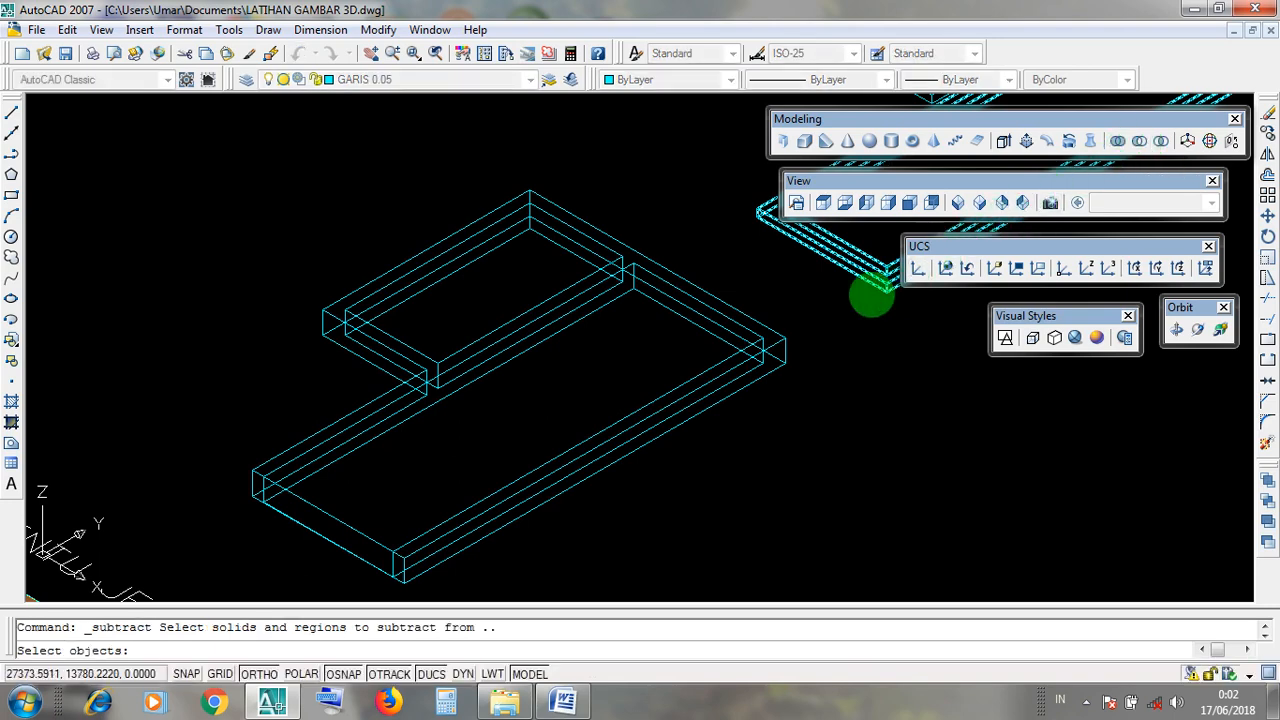
{"action": "left_click", "coordinate": [780, 340]}
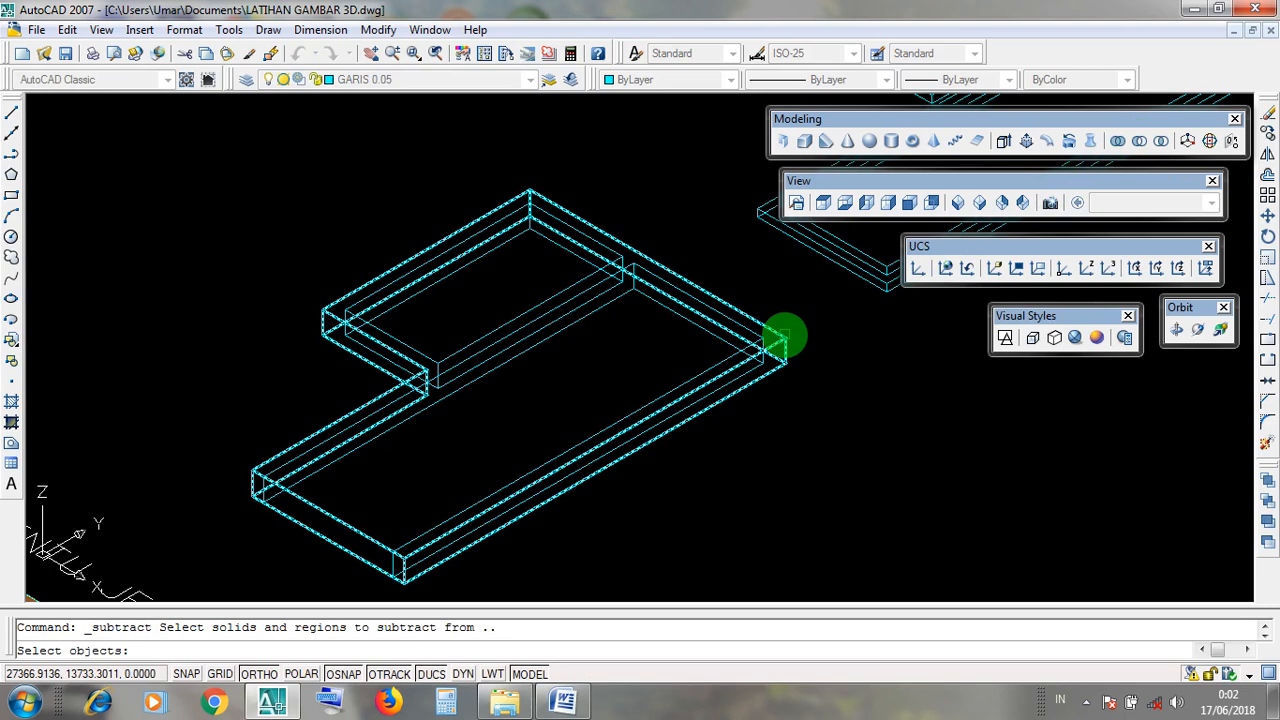
{"action": "scroll", "coordinate": [785, 343], "scroll_direction": "up", "scroll_amount": 5}
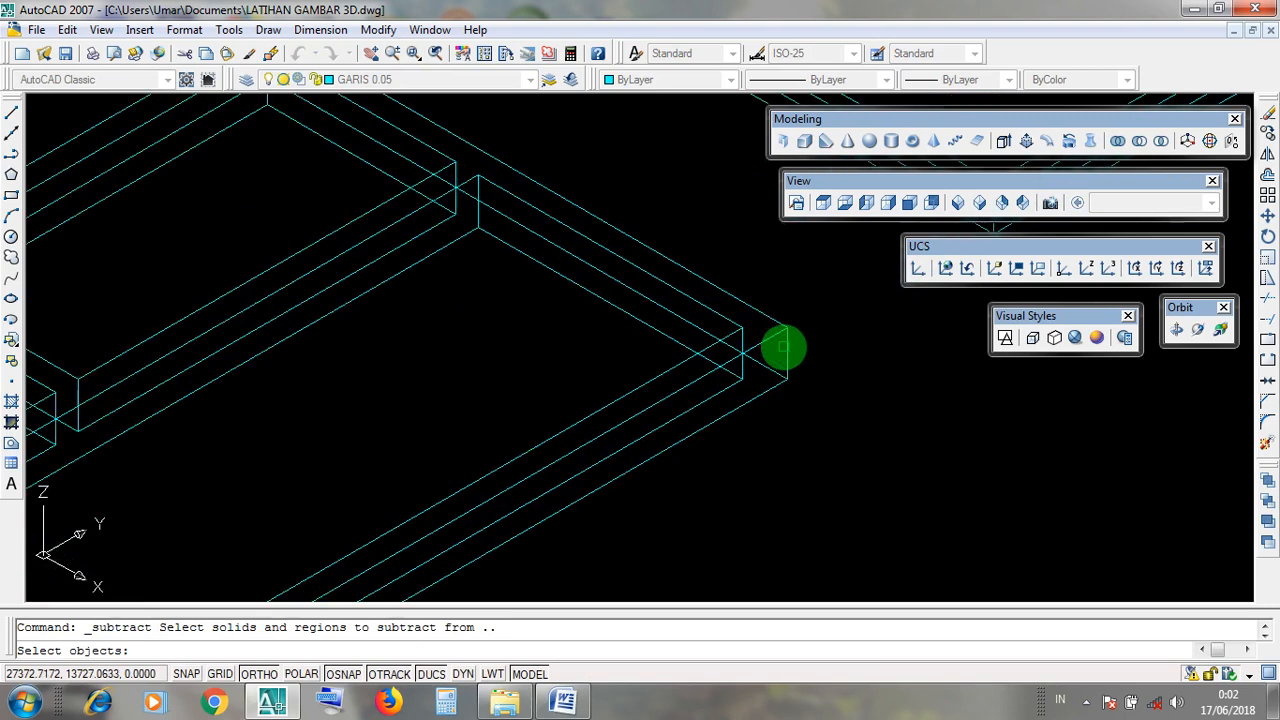
{"action": "scroll", "coordinate": [785, 325], "scroll_direction": "down", "scroll_amount": 5}
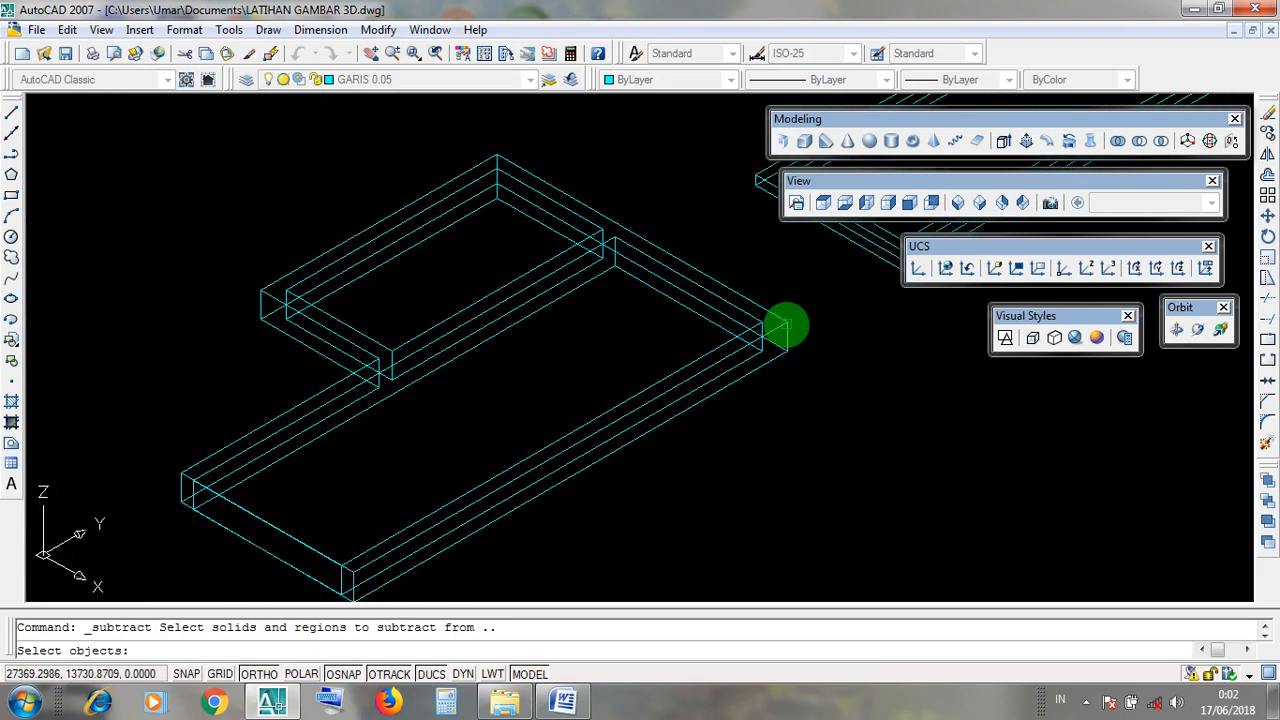
{"action": "left_click", "coordinate": [780, 328]}
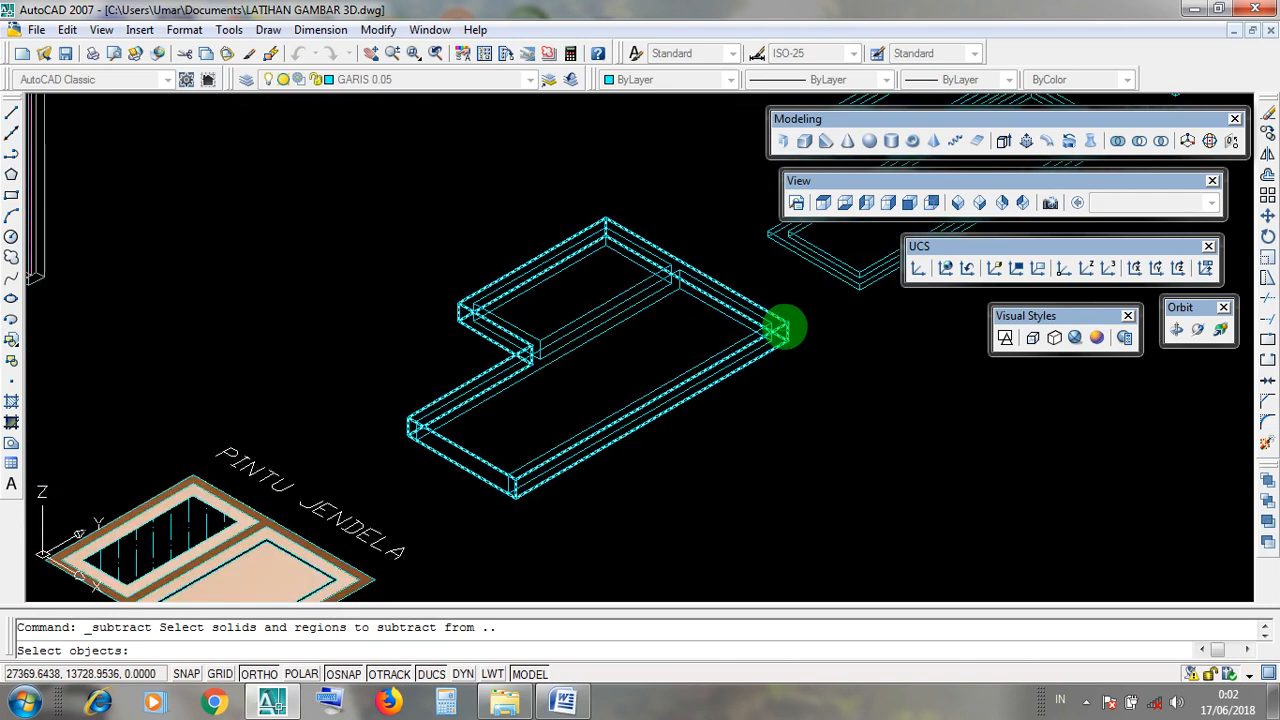
{"action": "left_click", "coordinate": [785, 327]}
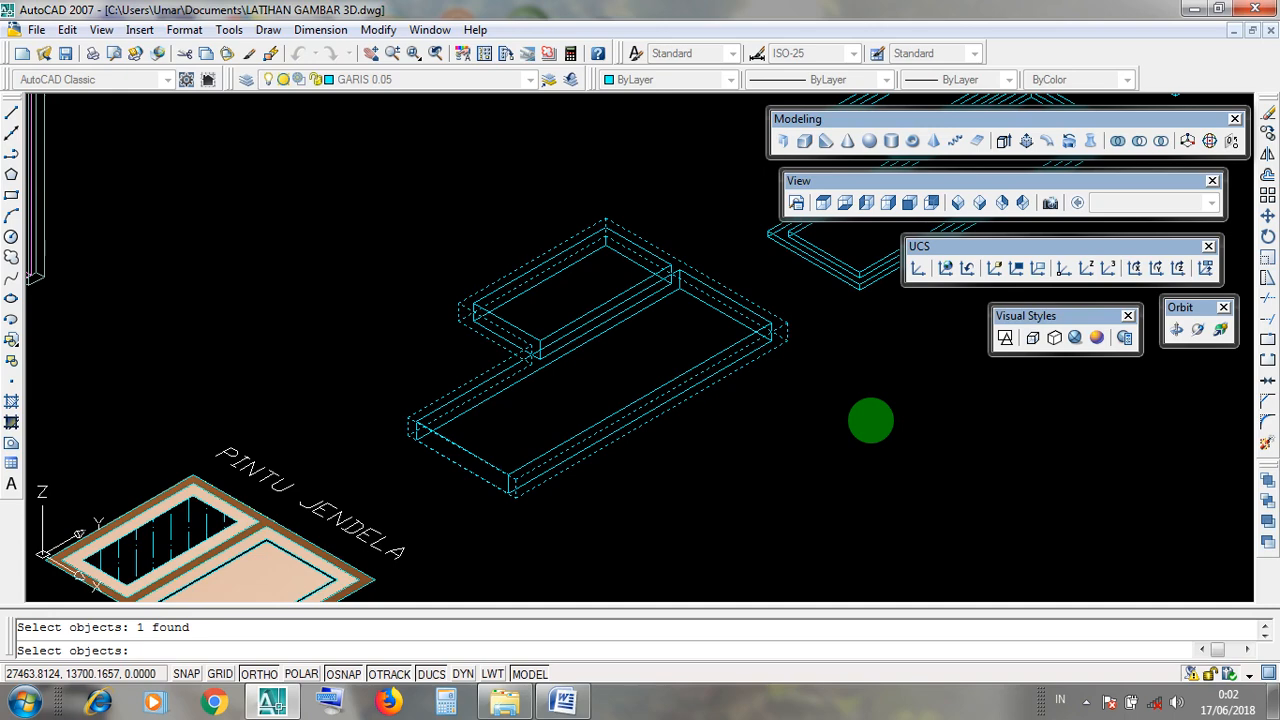
{"action": "right_click", "coordinate": [871, 420]}
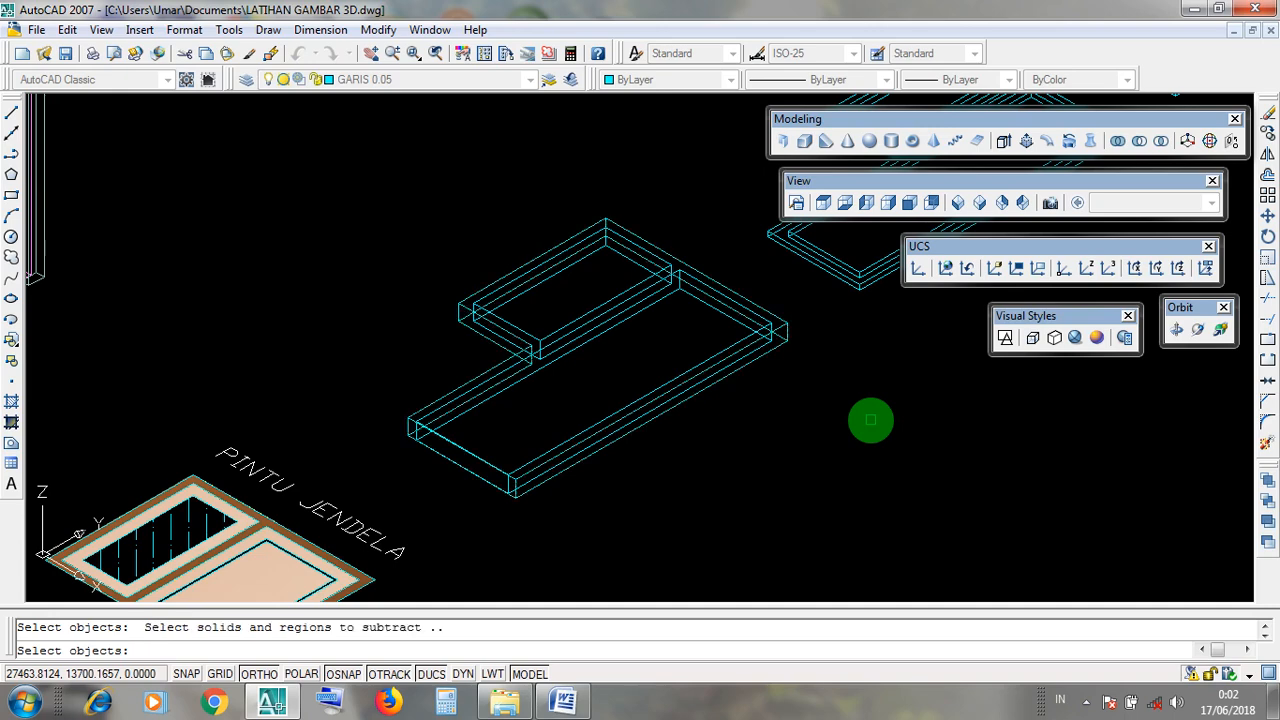
{"action": "scroll", "coordinate": [666, 331], "scroll_direction": "up", "scroll_amount": 2}
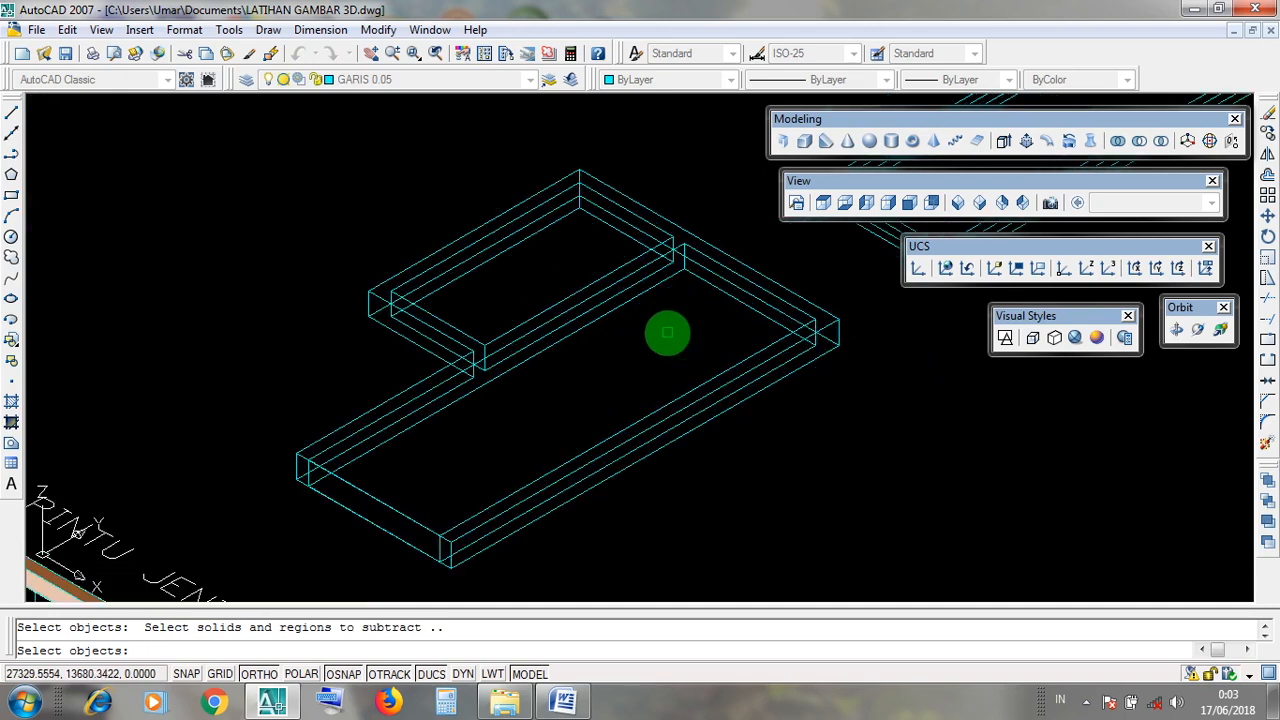
{"action": "left_click", "coordinate": [690, 393]}
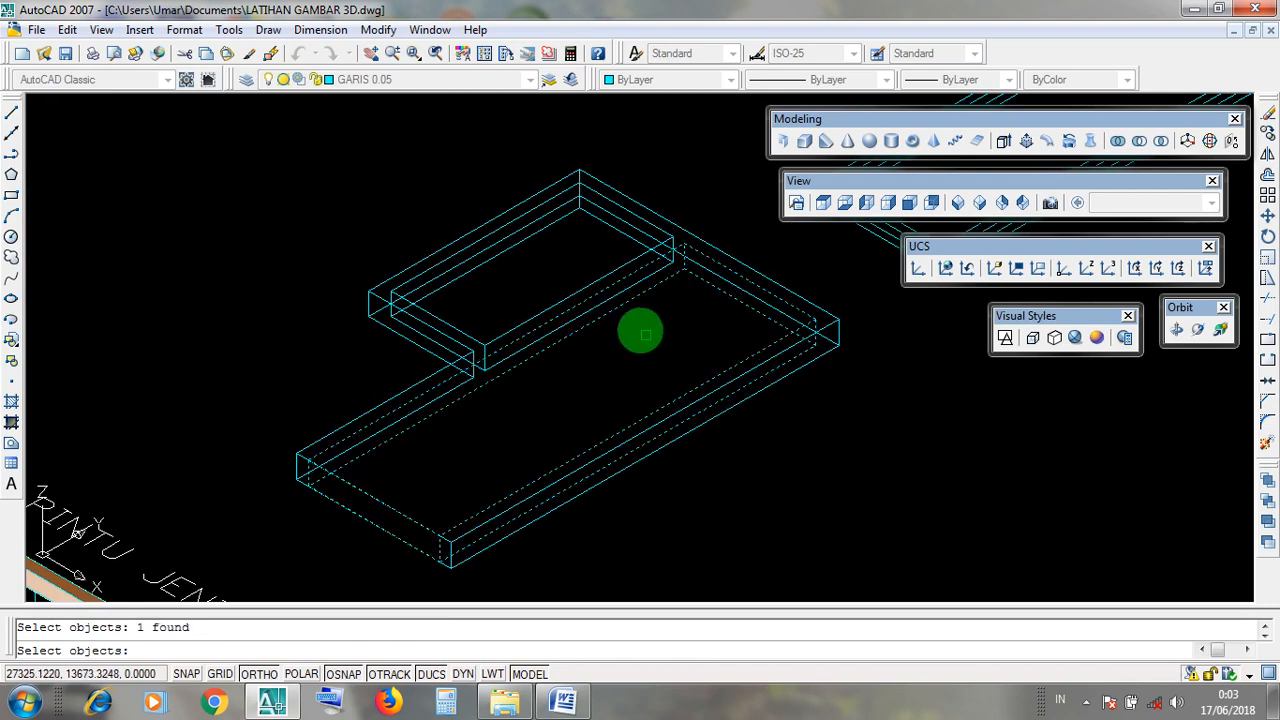
{"action": "left_click", "coordinate": [592, 278]}
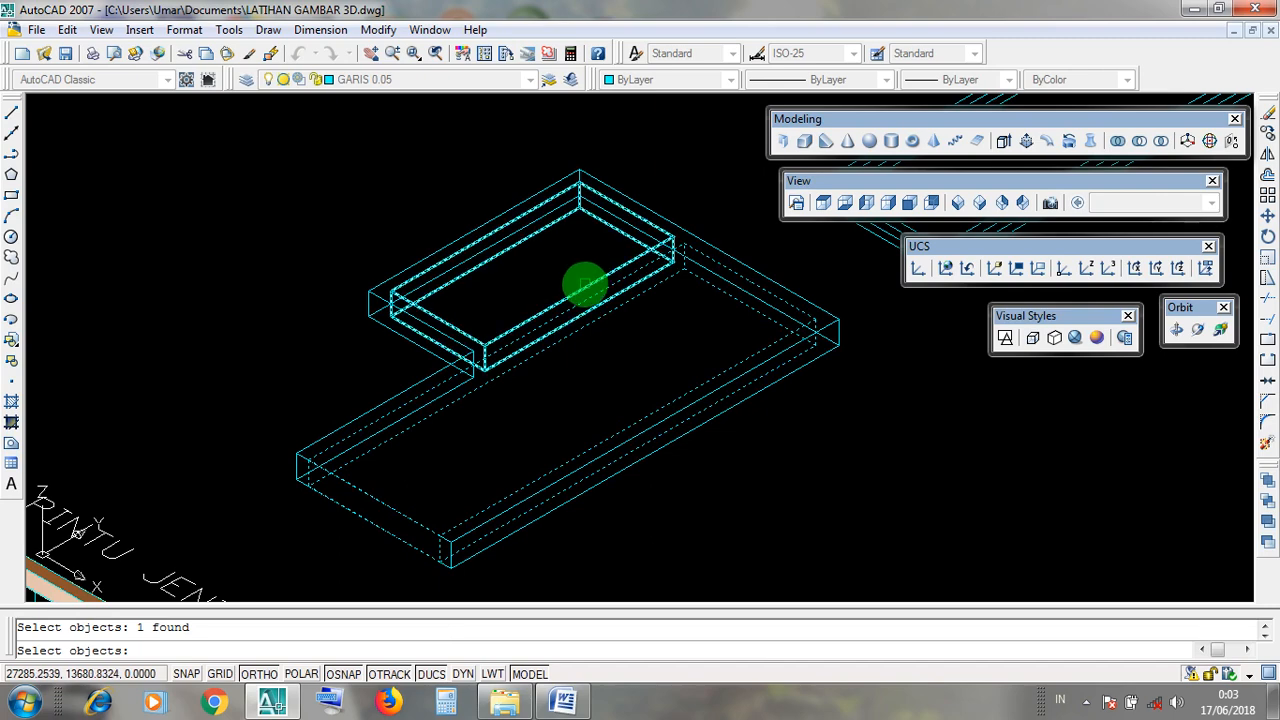
{"action": "left_click", "coordinate": [585, 285]}
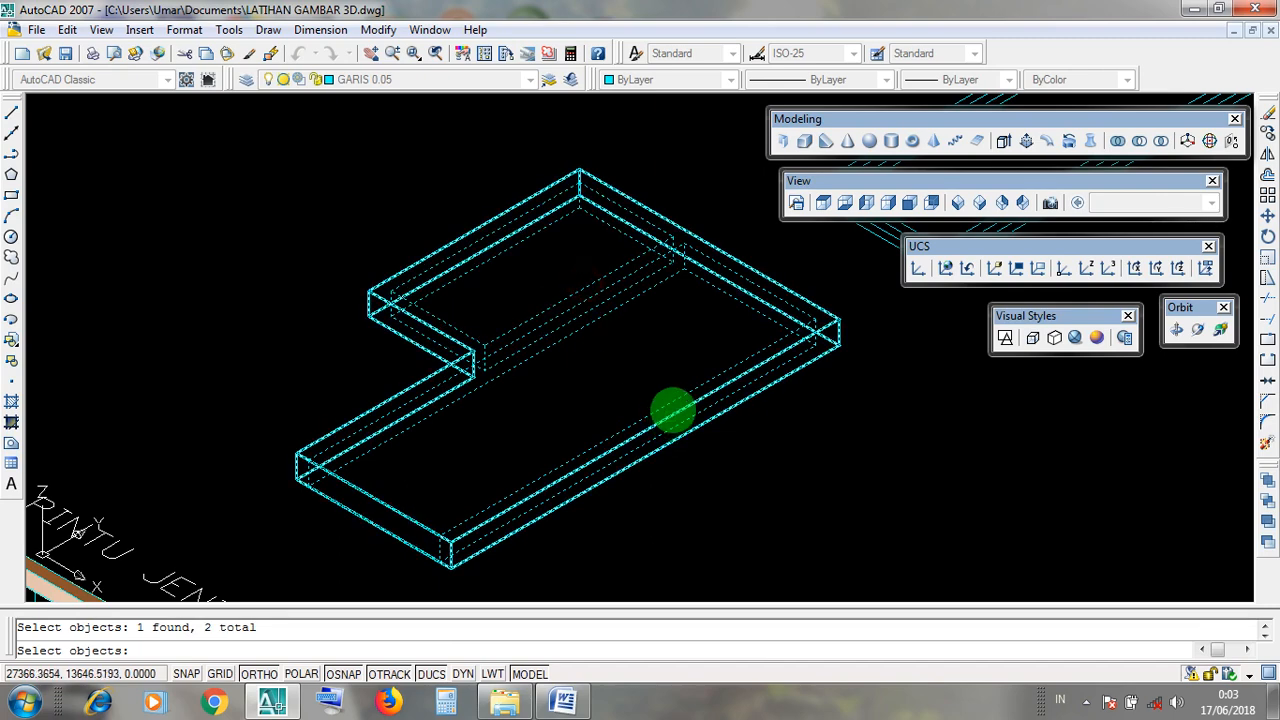
{"action": "key", "text": "Return"}
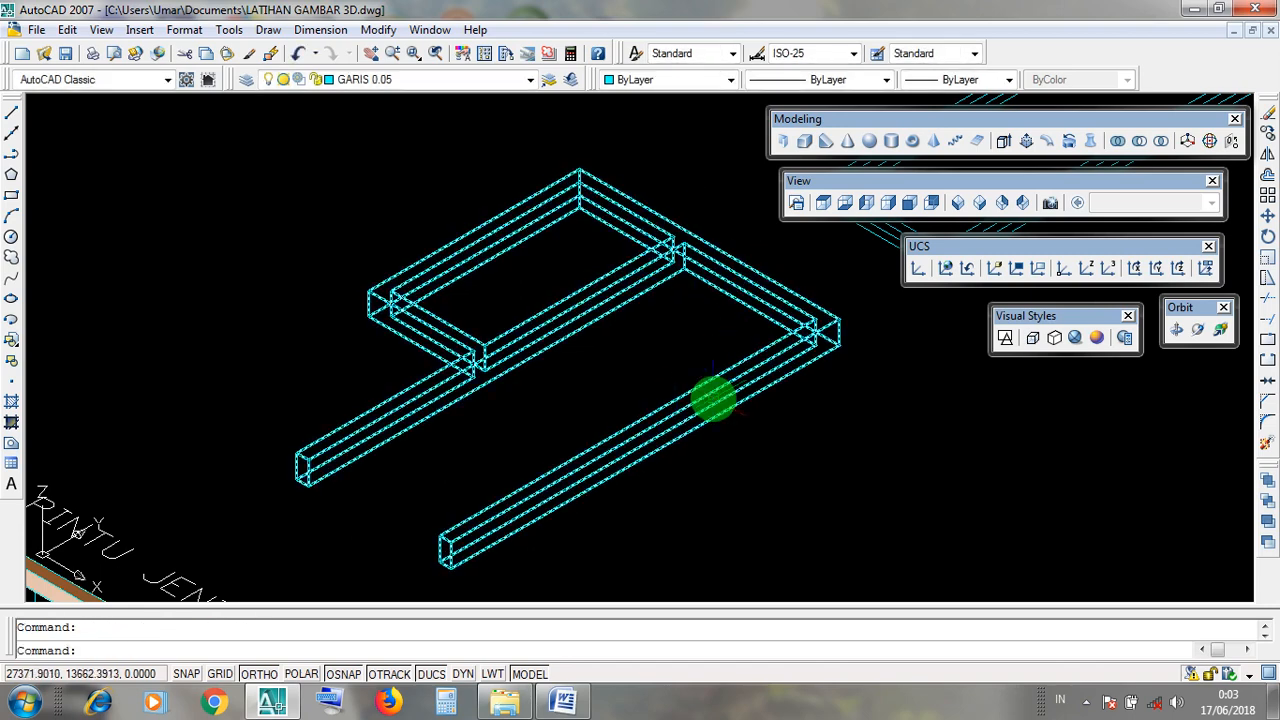
Display the model in the Realistic visual style and inspect the combined frame's window and door openings.
{"action": "middle_click_drag", "start_coordinate": [963, 494], "coordinate": [943, 492]}
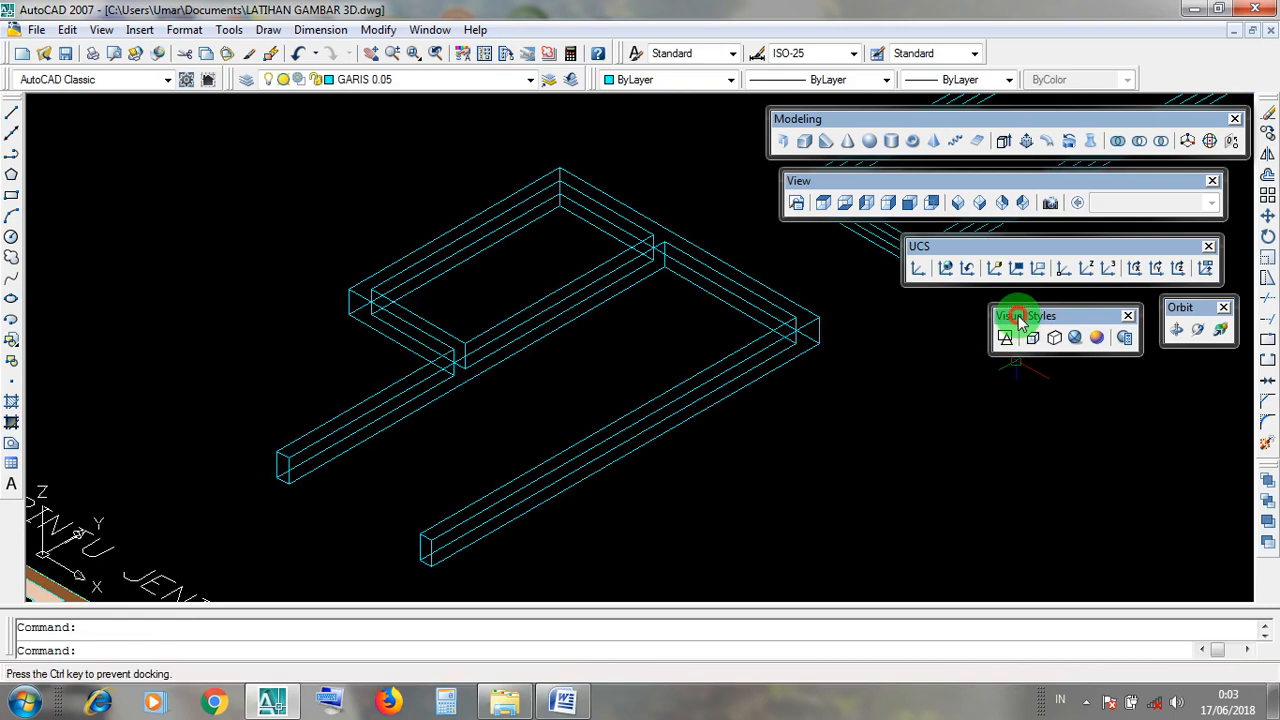
{"action": "left_click", "coordinate": [1074, 338]}
{"action": "scroll", "coordinate": [553, 371], "scroll_direction": "up", "scroll_amount": 3}
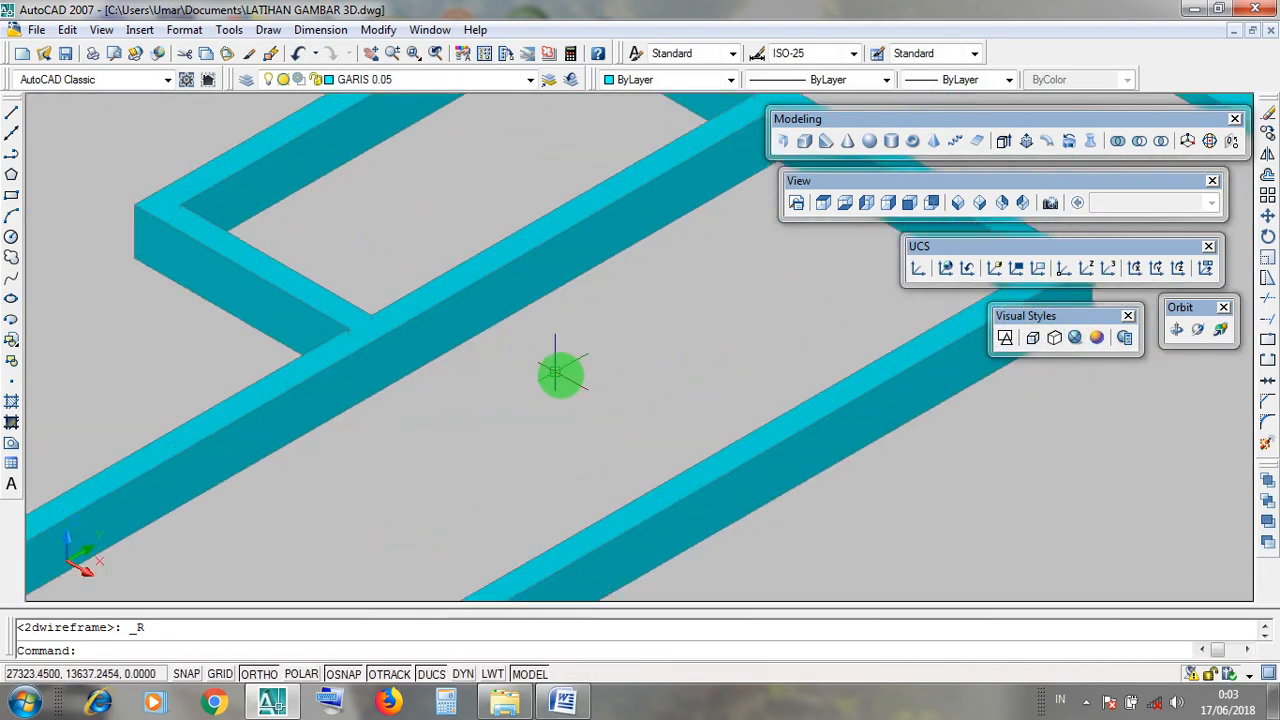
{"action": "left_click", "coordinate": [626, 414]}
{"action": "left_click", "coordinate": [597, 373]}
{"action": "scroll", "coordinate": [597, 385], "scroll_direction": "down", "scroll_amount": 2}
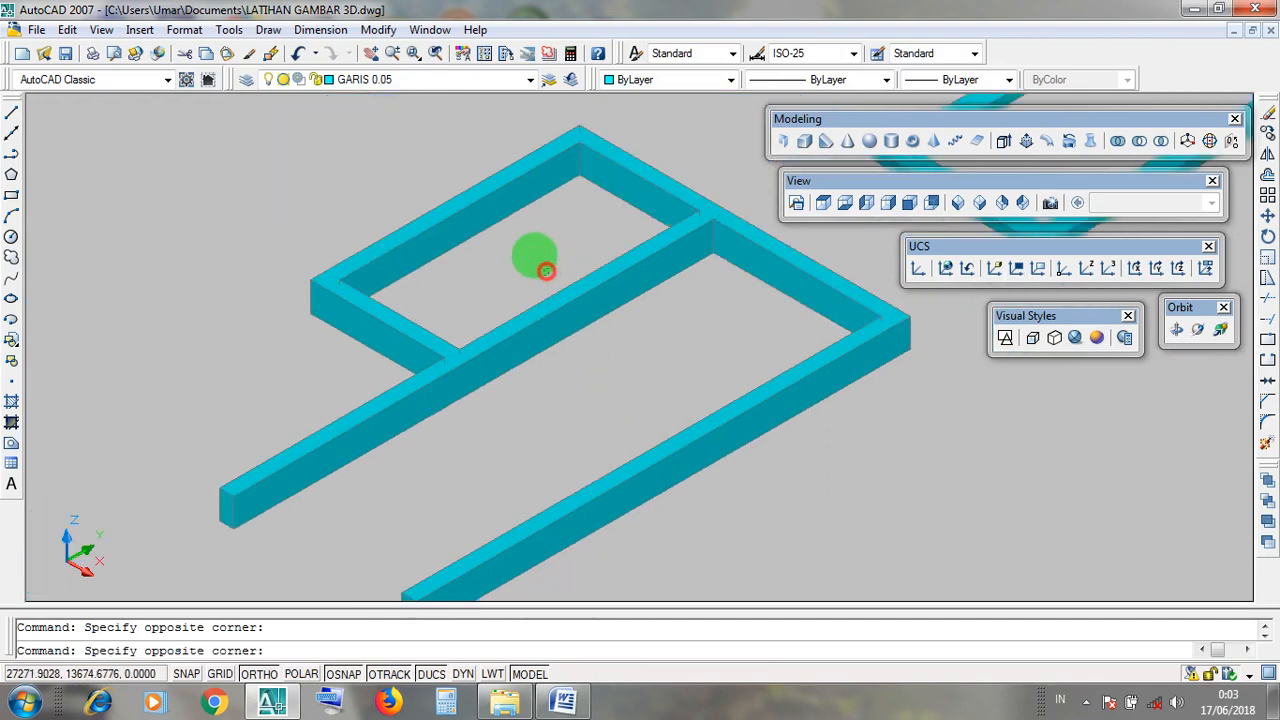
{"action": "middle_click_drag", "start_coordinate": [500, 451], "coordinate": [666, 357]}
Examine the open lower end of the door frame between its two posts and compare it with the neighbouring solids.
{"action": "left_click", "coordinate": [505, 486]}
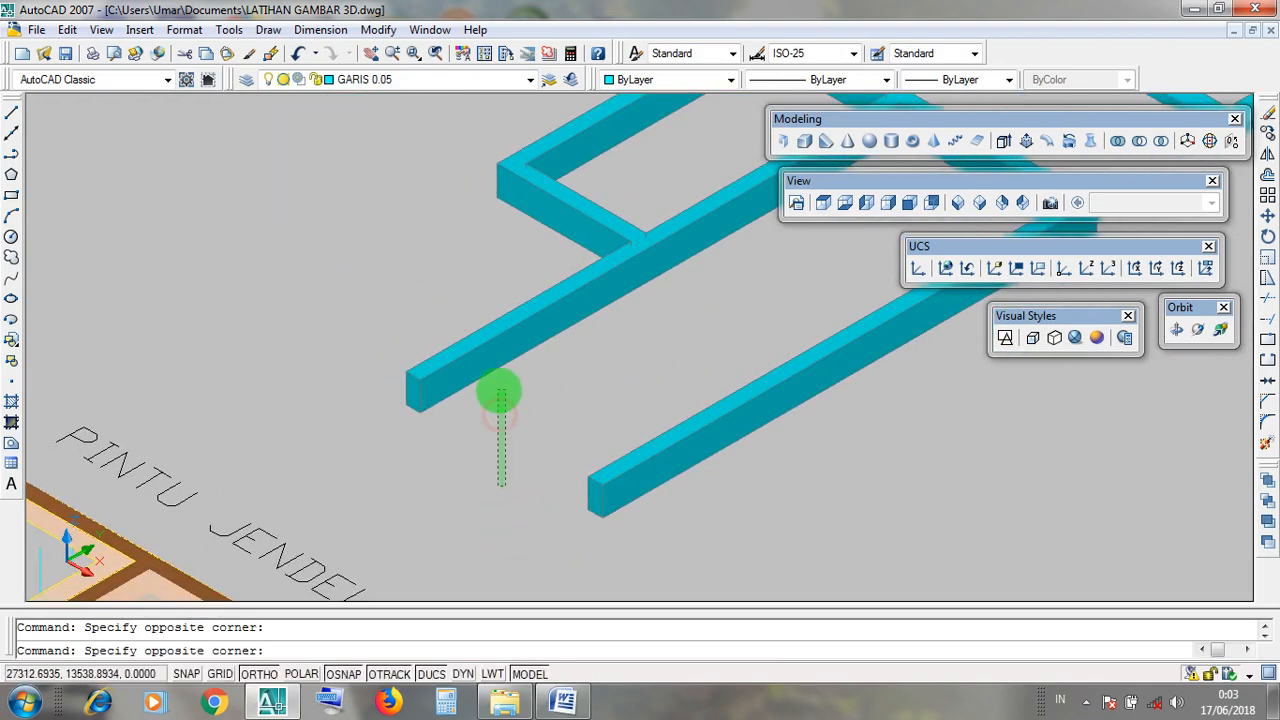
{"action": "left_click", "coordinate": [499, 395]}
{"action": "left_click", "coordinate": [521, 499]}
{"action": "left_click", "coordinate": [486, 430]}
{"action": "left_click", "coordinate": [533, 524]}
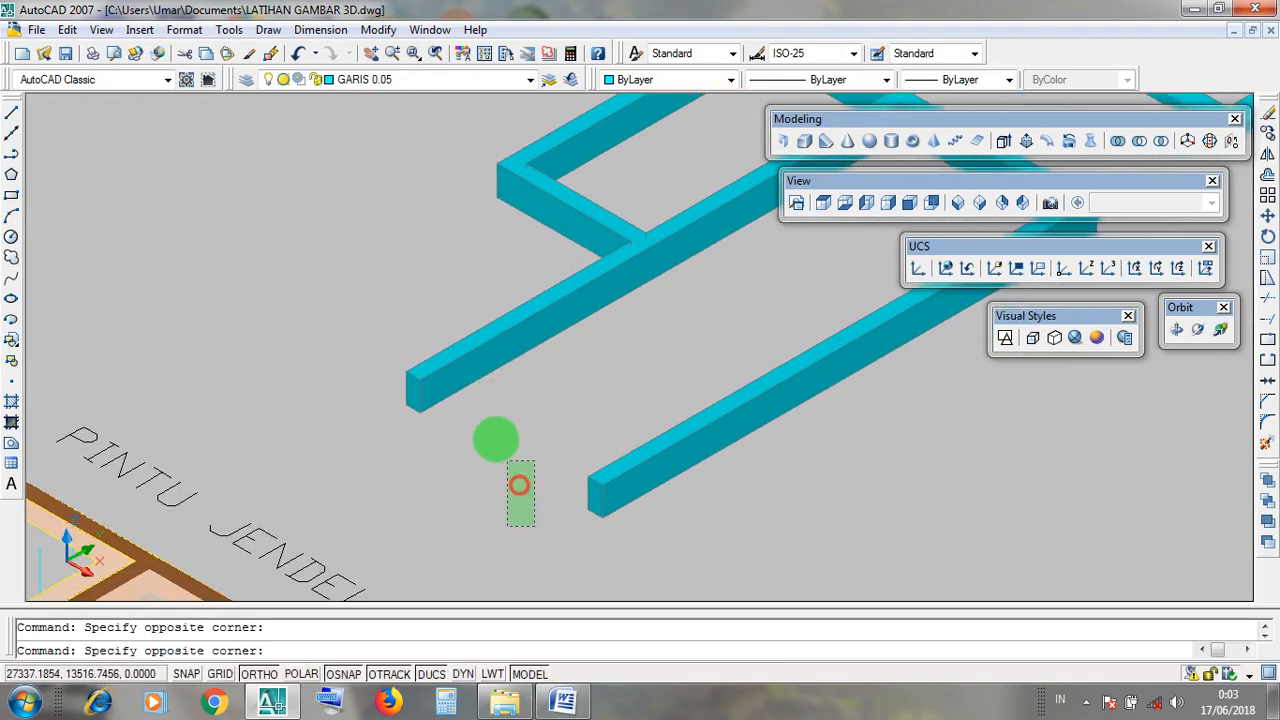
{"action": "left_click", "coordinate": [494, 431]}
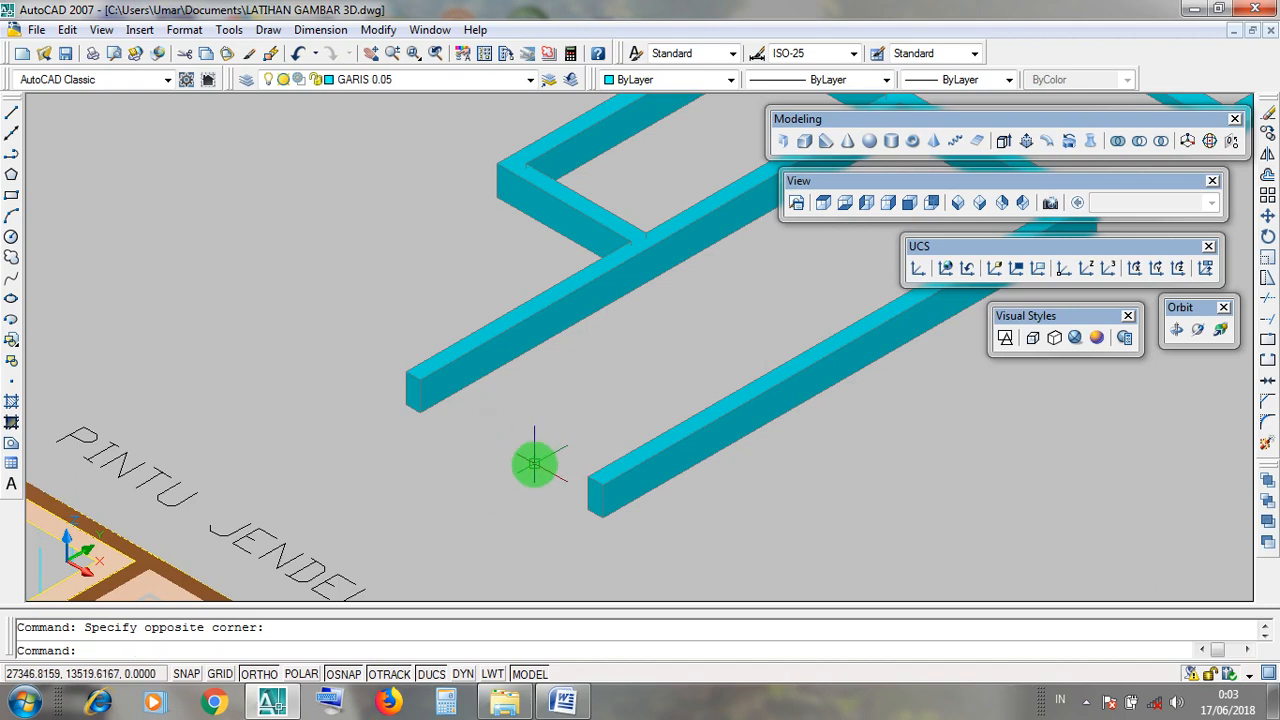
{"action": "scroll", "coordinate": [477, 468], "scroll_direction": "up", "scroll_amount": 2}
{"action": "left_click", "coordinate": [398, 390]}
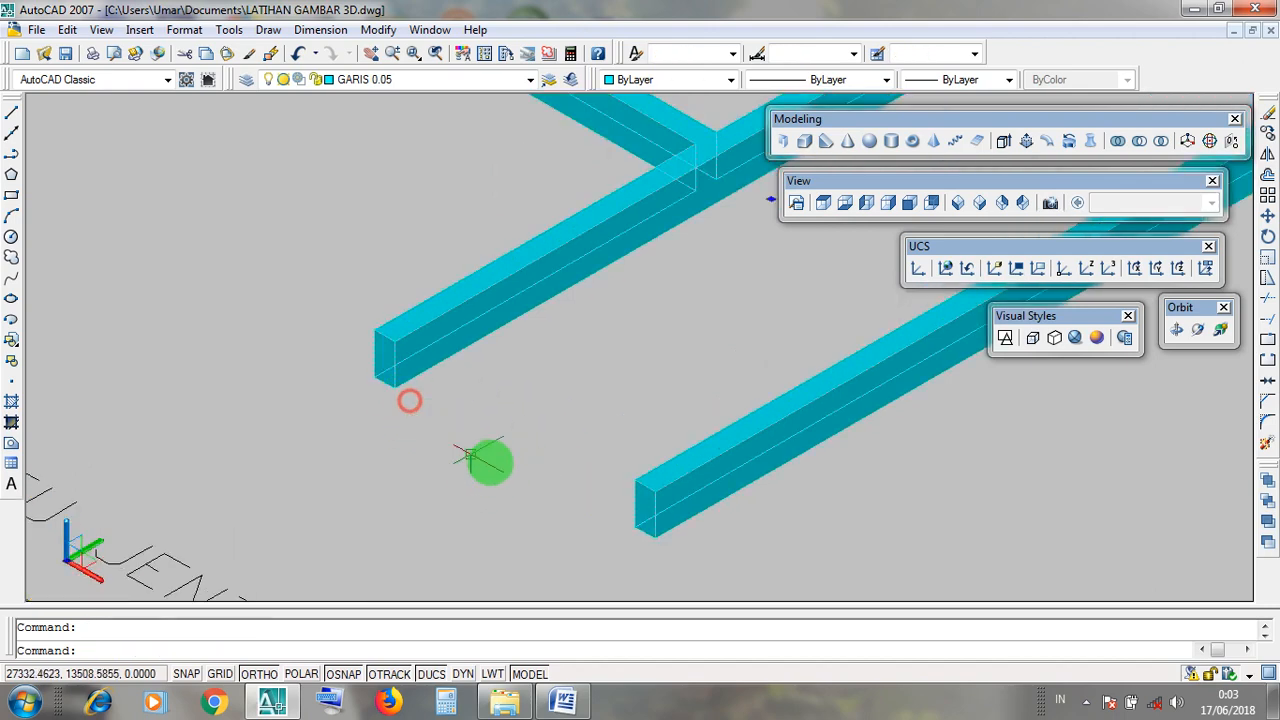
{"action": "left_click", "coordinate": [577, 494]}
{"action": "left_click", "coordinate": [462, 438]}
{"action": "scroll", "coordinate": [573, 487], "scroll_direction": "down", "scroll_amount": 2}
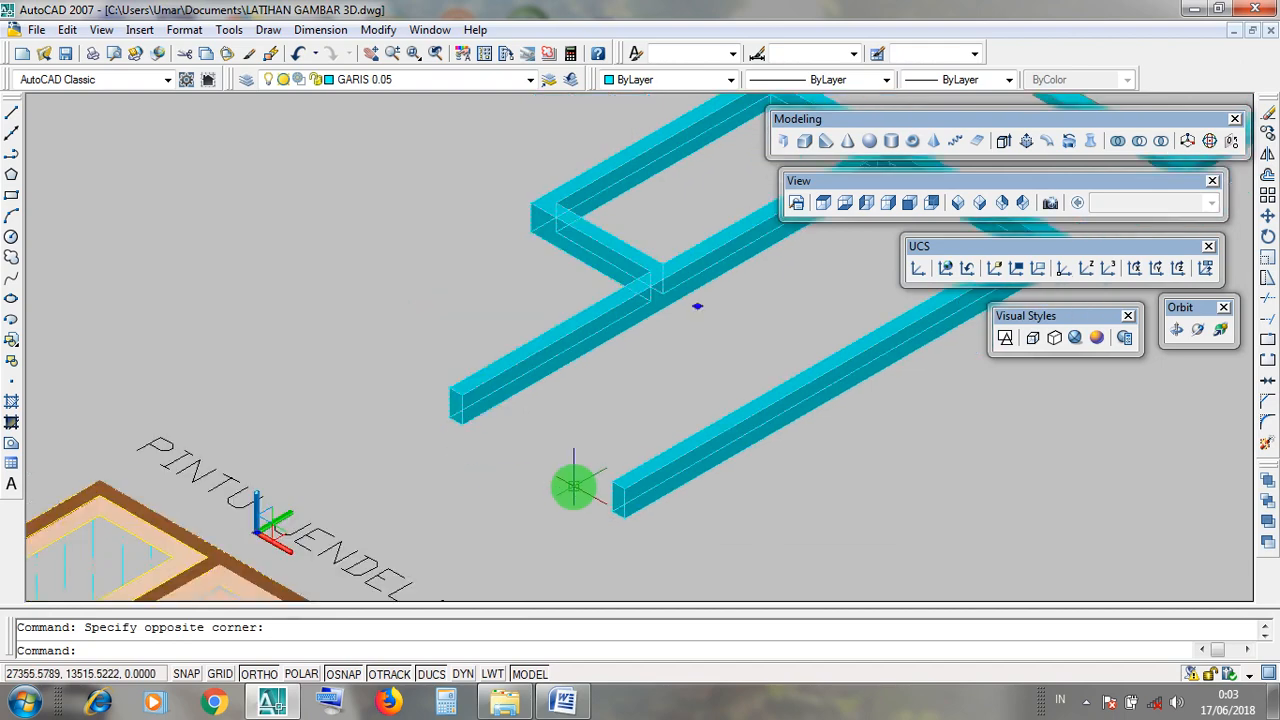
{"action": "scroll", "coordinate": [537, 457], "scroll_direction": "up", "scroll_amount": 2}
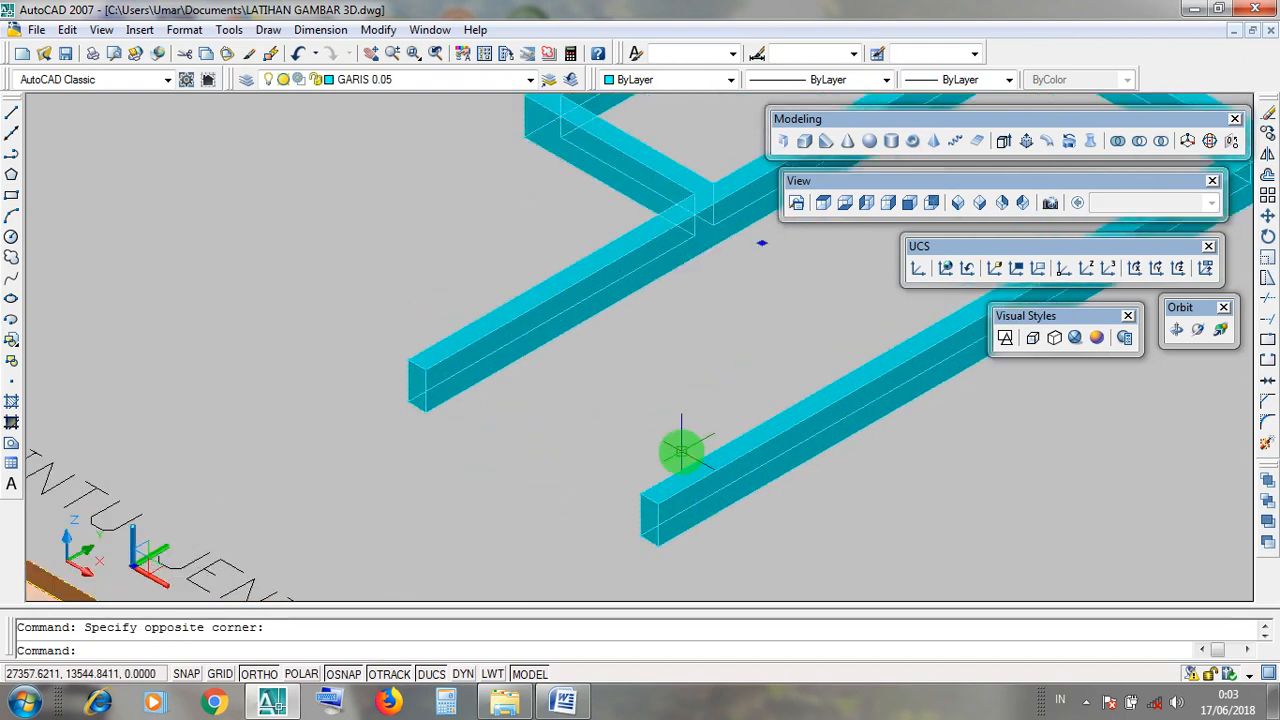
{"action": "middle_click_drag", "start_coordinate": [728, 418], "coordinate": [671, 464]}
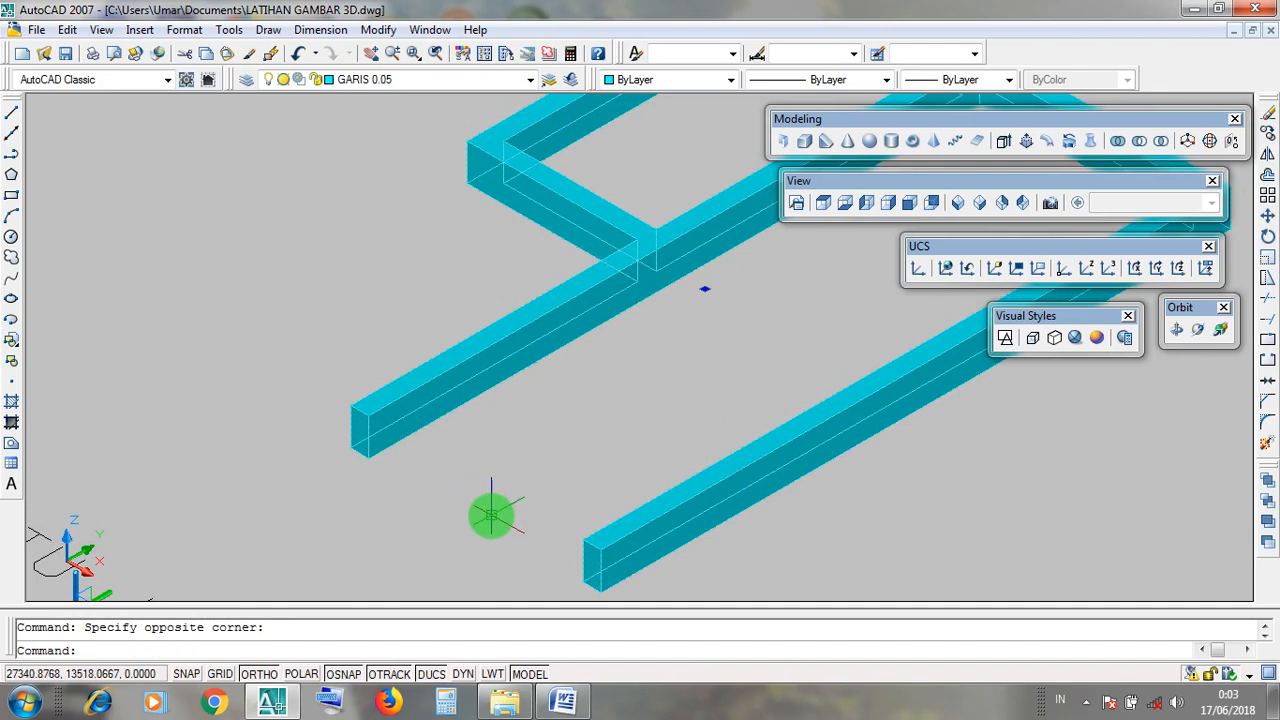
{"action": "scroll", "coordinate": [490, 515], "scroll_direction": "down", "scroll_amount": 3}
{"action": "scroll", "coordinate": [491, 515], "scroll_direction": "up", "scroll_amount": 2}
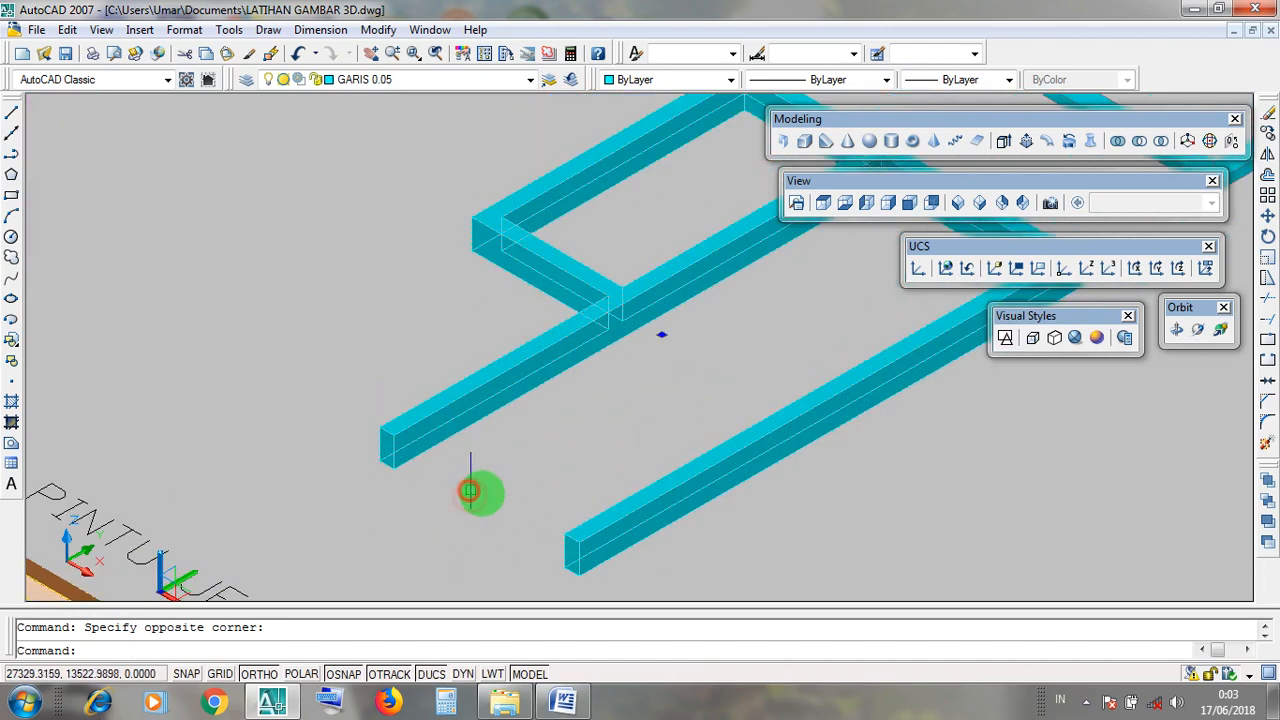
{"action": "scroll", "coordinate": [512, 515], "scroll_direction": "down", "scroll_amount": 1}
{"action": "scroll", "coordinate": [514, 512], "scroll_direction": "down", "scroll_amount": 4}
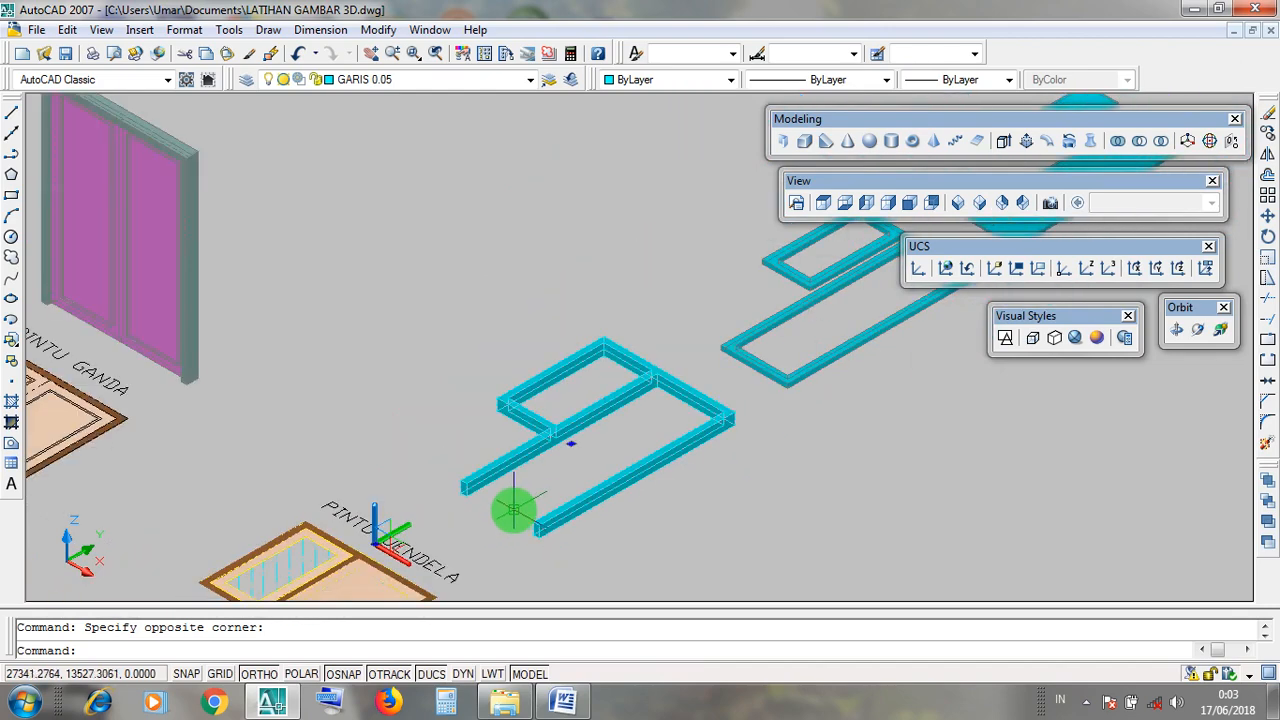
{"action": "scroll", "coordinate": [585, 510], "scroll_direction": "up", "scroll_amount": 1}
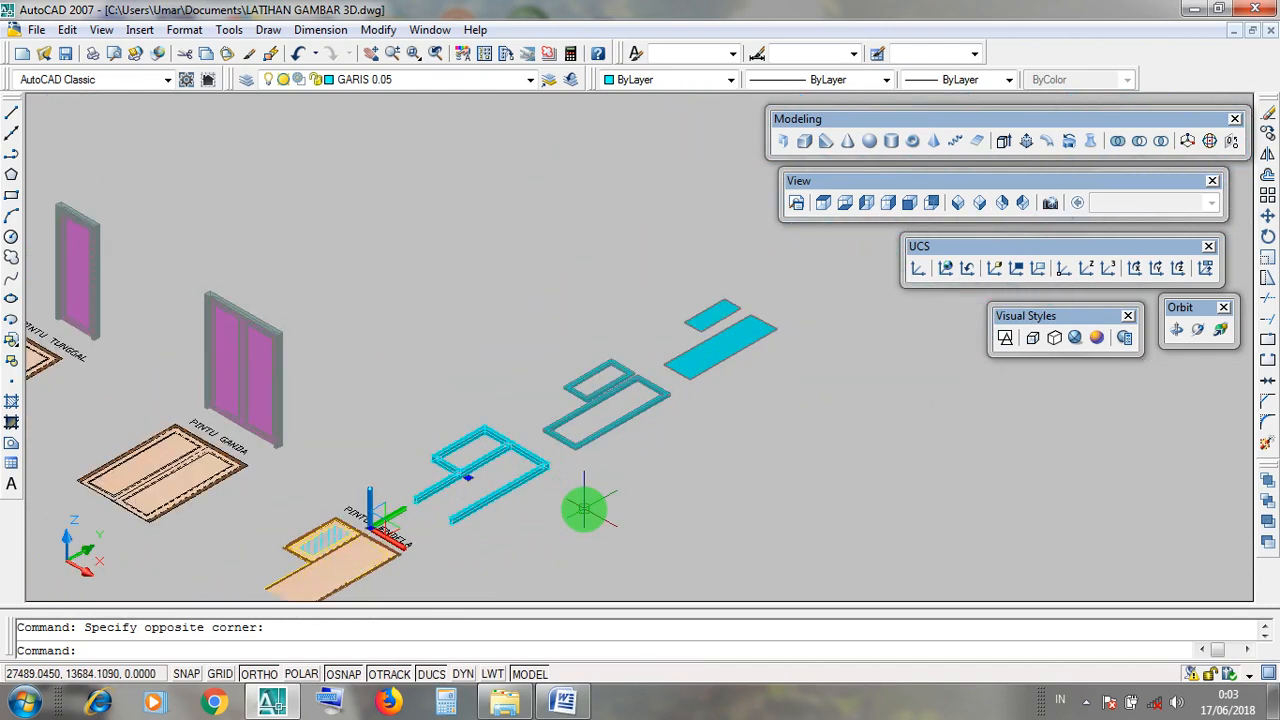
Clear the frame selection and return the model to the 2D Wireframe visual style.
{"action": "key", "text": "Escape"}
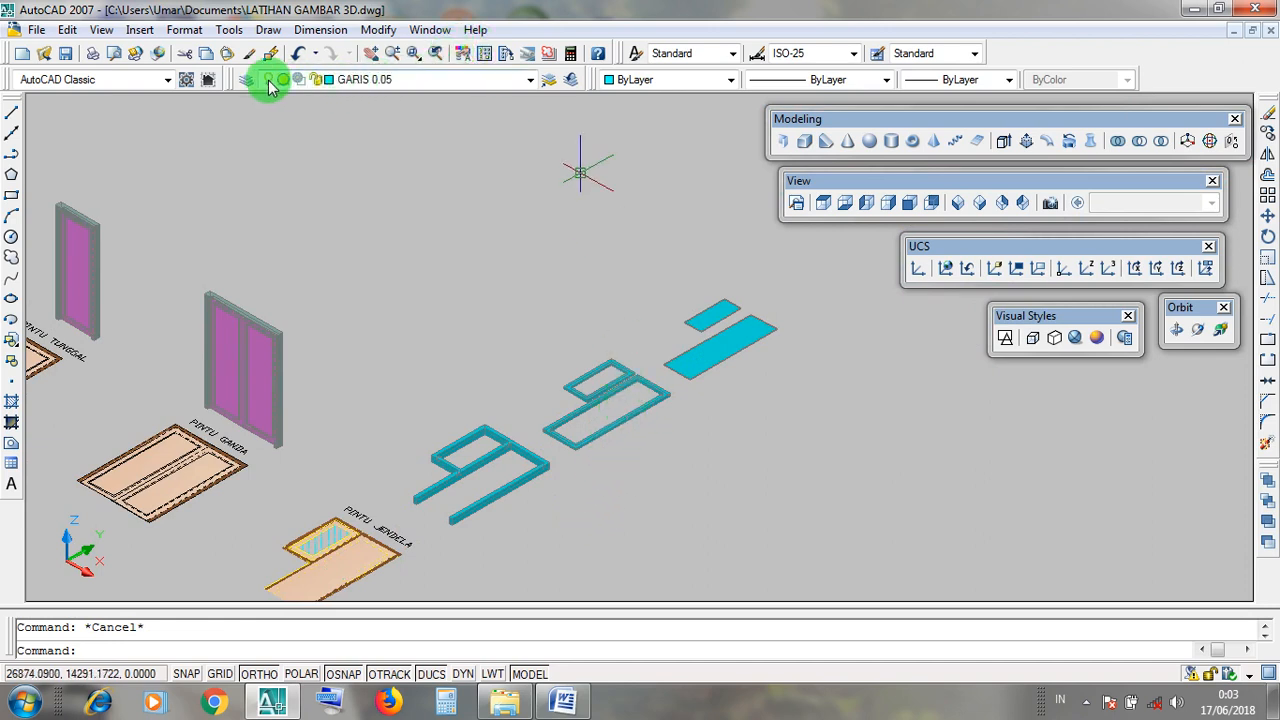
{"action": "left_click", "coordinate": [1021, 327]}
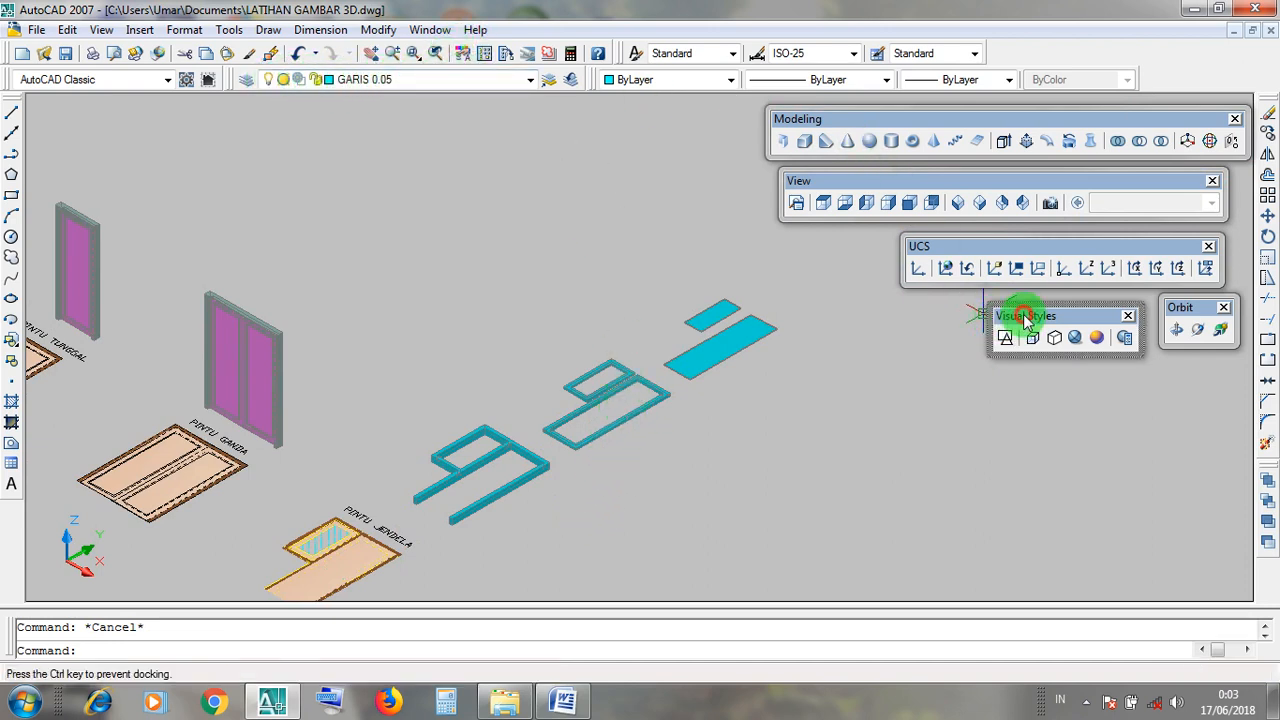
{"action": "left_click", "coordinate": [1005, 338]}
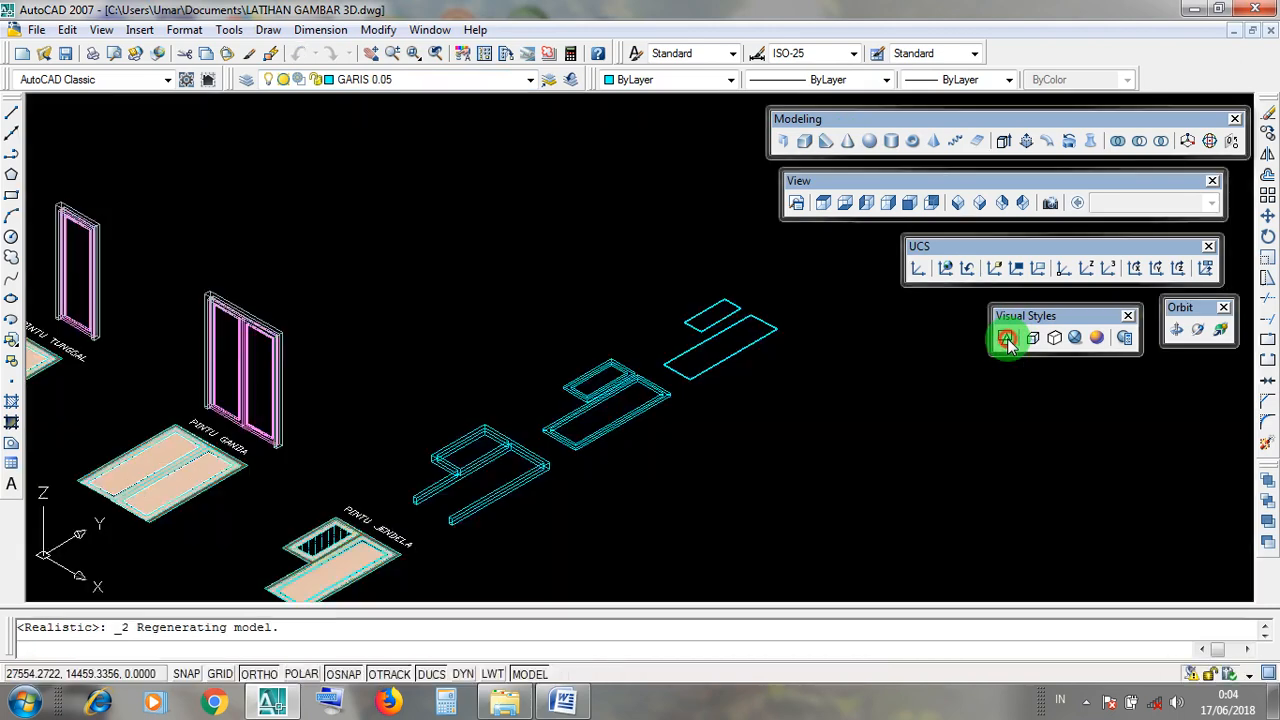
{"action": "left_click", "coordinate": [1010, 318]}
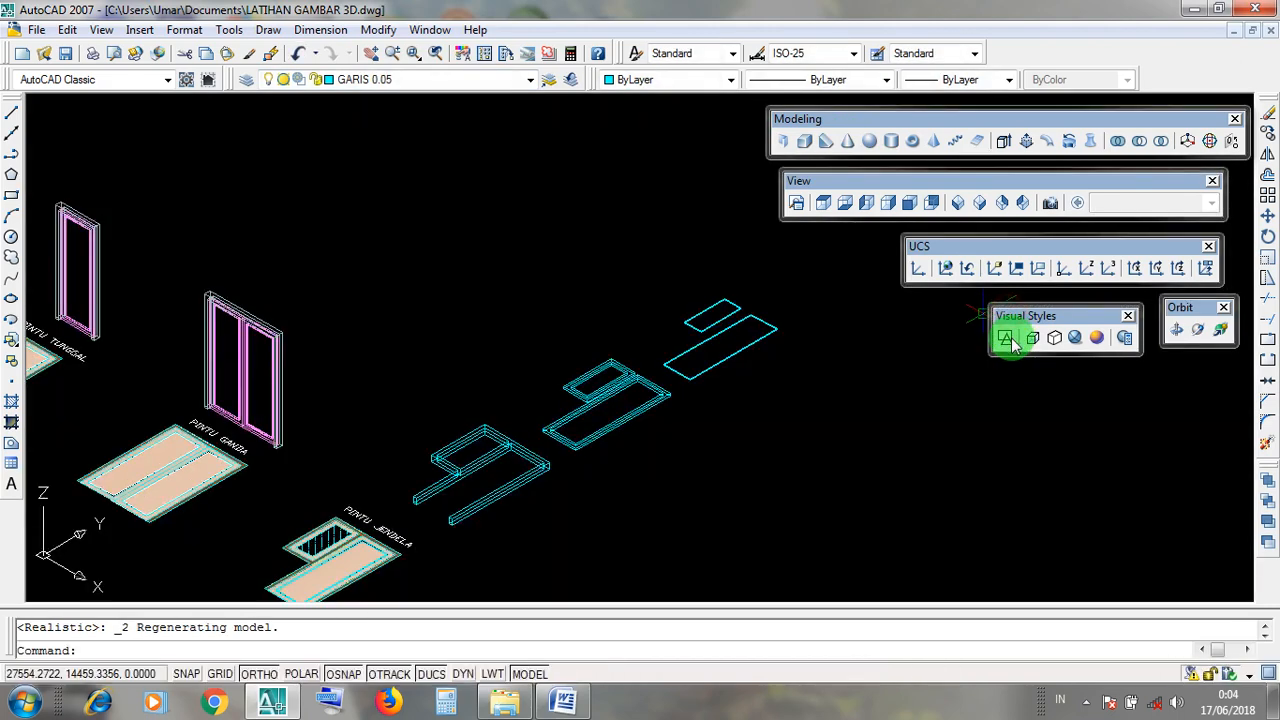
{"action": "left_click", "coordinate": [1008, 338]}
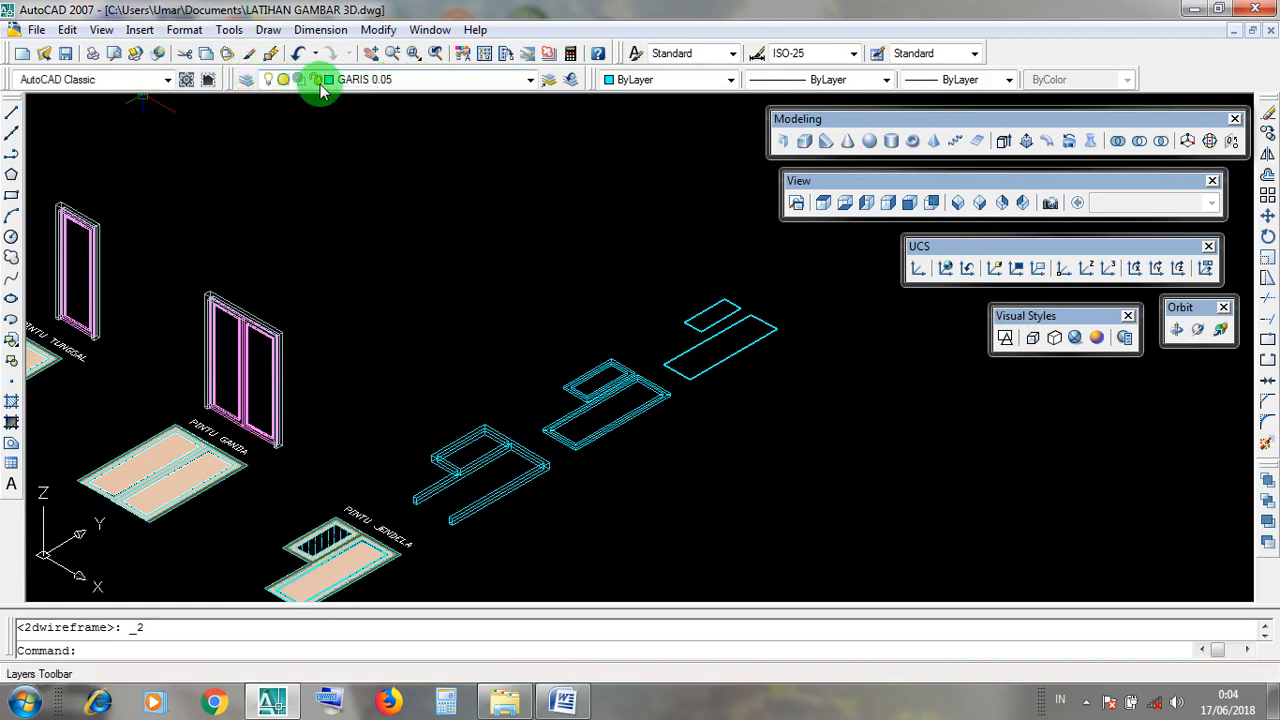
Review the available layers for the door and window parts, including KACA, and leave the current layer as is.
{"action": "left_click", "coordinate": [528, 84]}
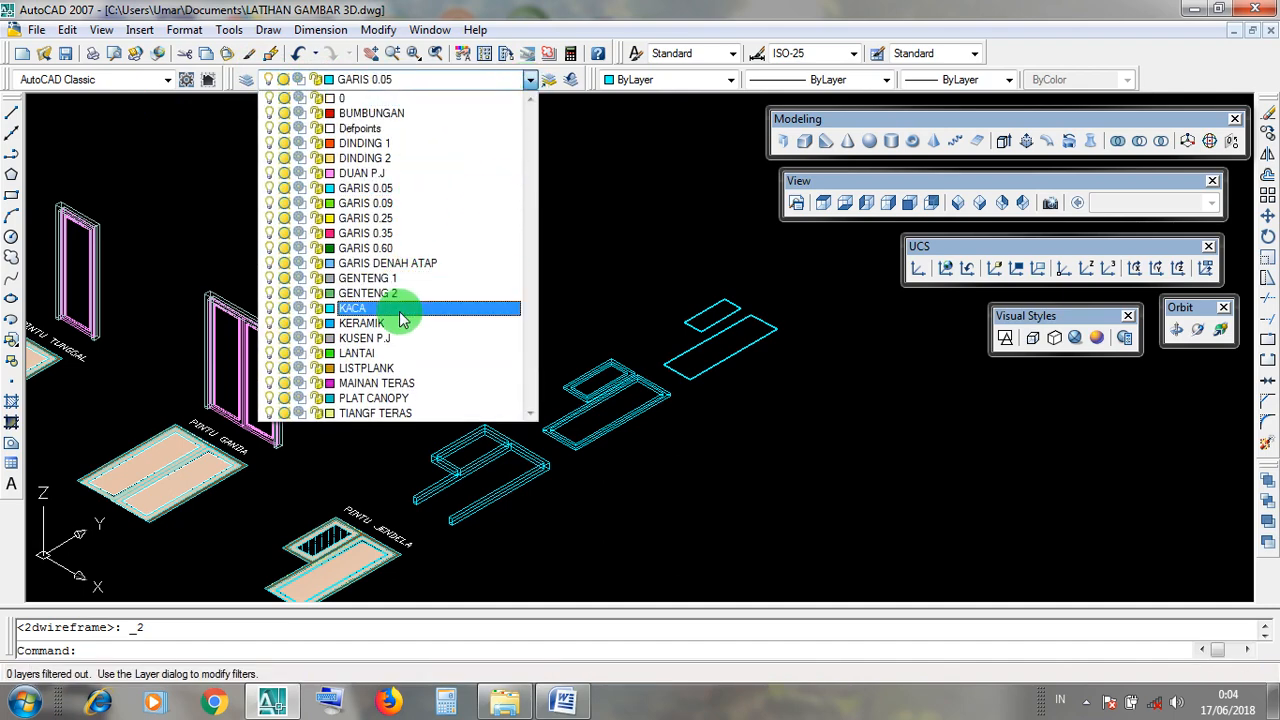
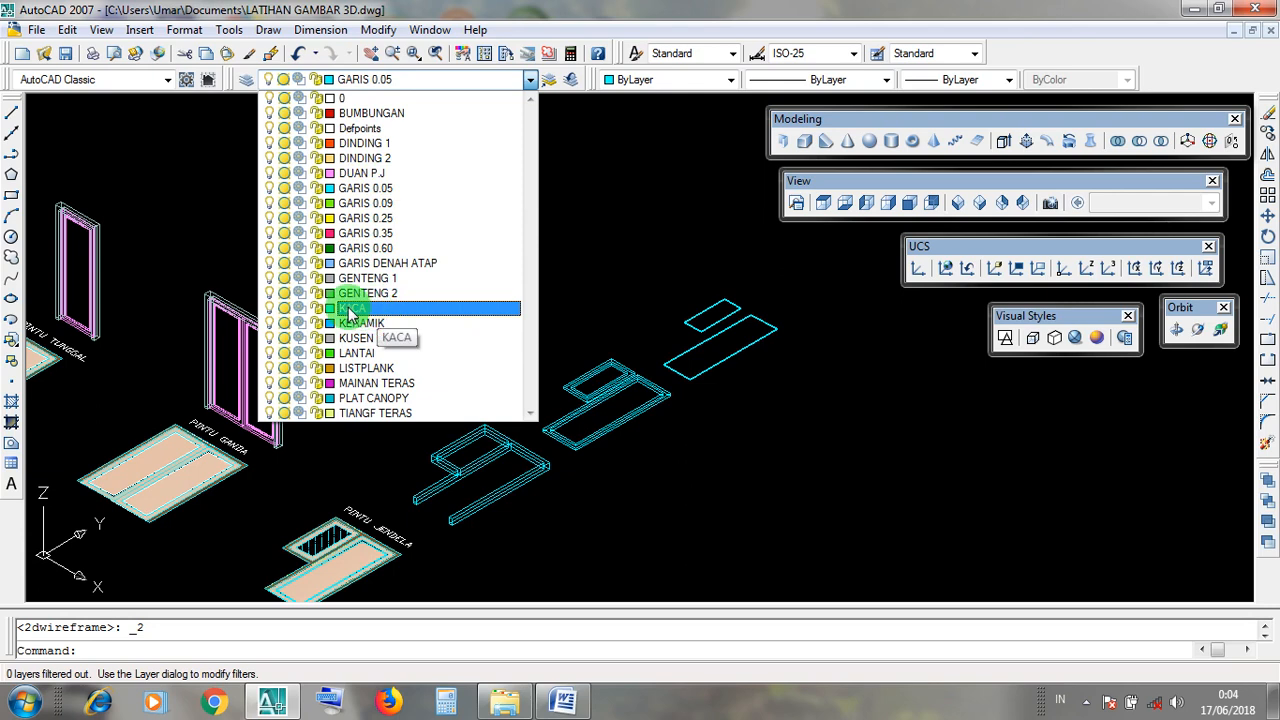
{"action": "left_click", "coordinate": [583, 292]}
{"action": "left_click", "coordinate": [582, 271]}
{"action": "left_click", "coordinate": [554, 267]}
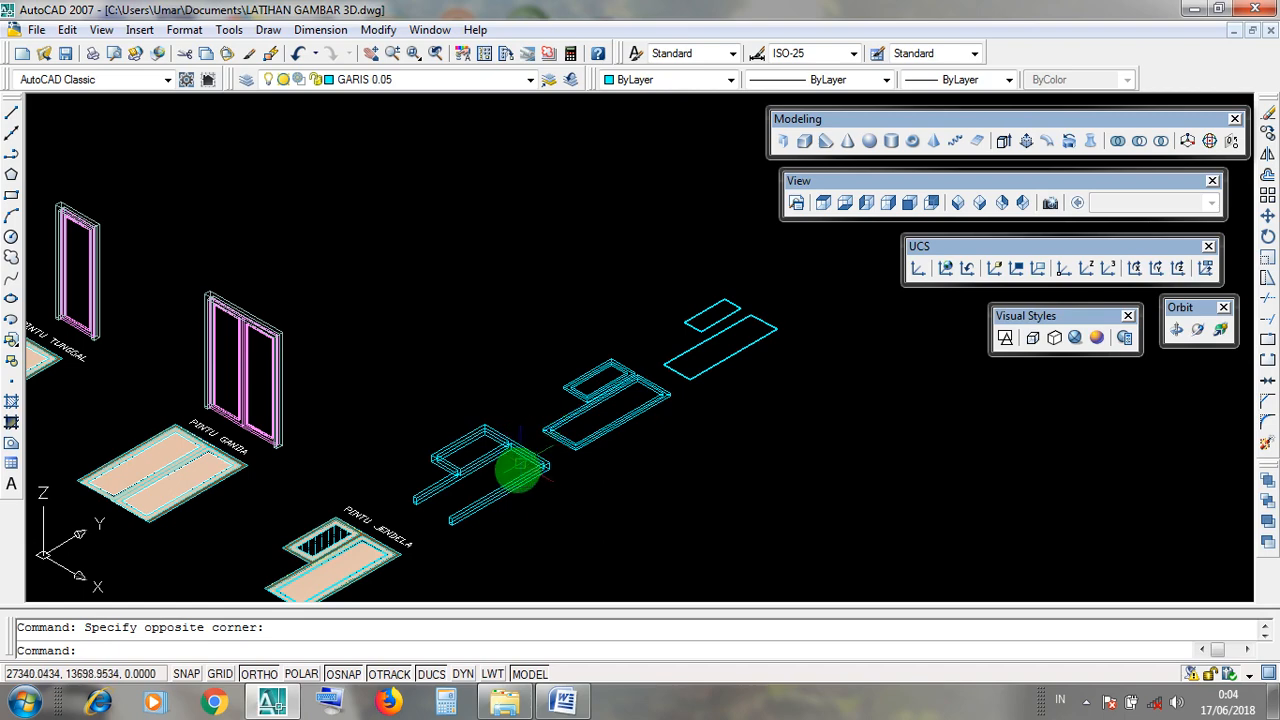
{"action": "left_click", "coordinate": [517, 478]}
{"action": "scroll", "coordinate": [471, 471], "scroll_direction": "up", "scroll_amount": 4}
{"action": "left_click", "coordinate": [597, 531]}
{"action": "left_click", "coordinate": [568, 485]}
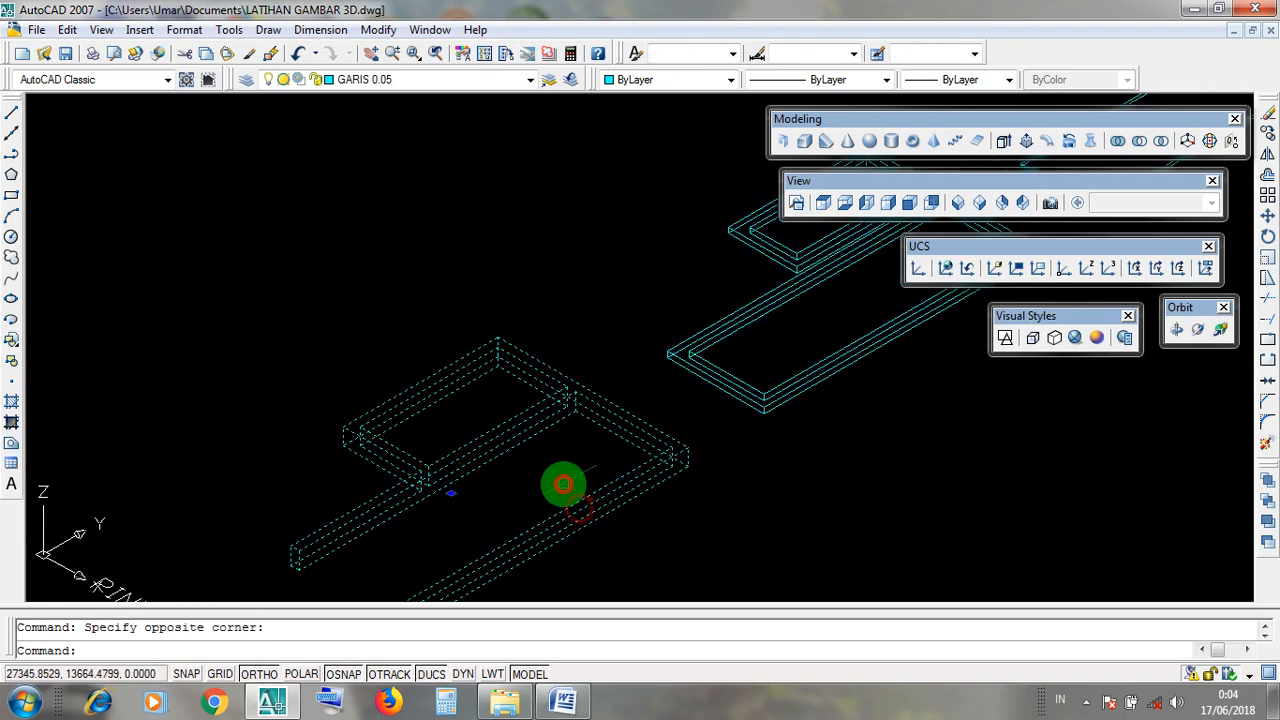
{"action": "scroll", "coordinate": [546, 458], "scroll_direction": "down", "scroll_amount": 2}
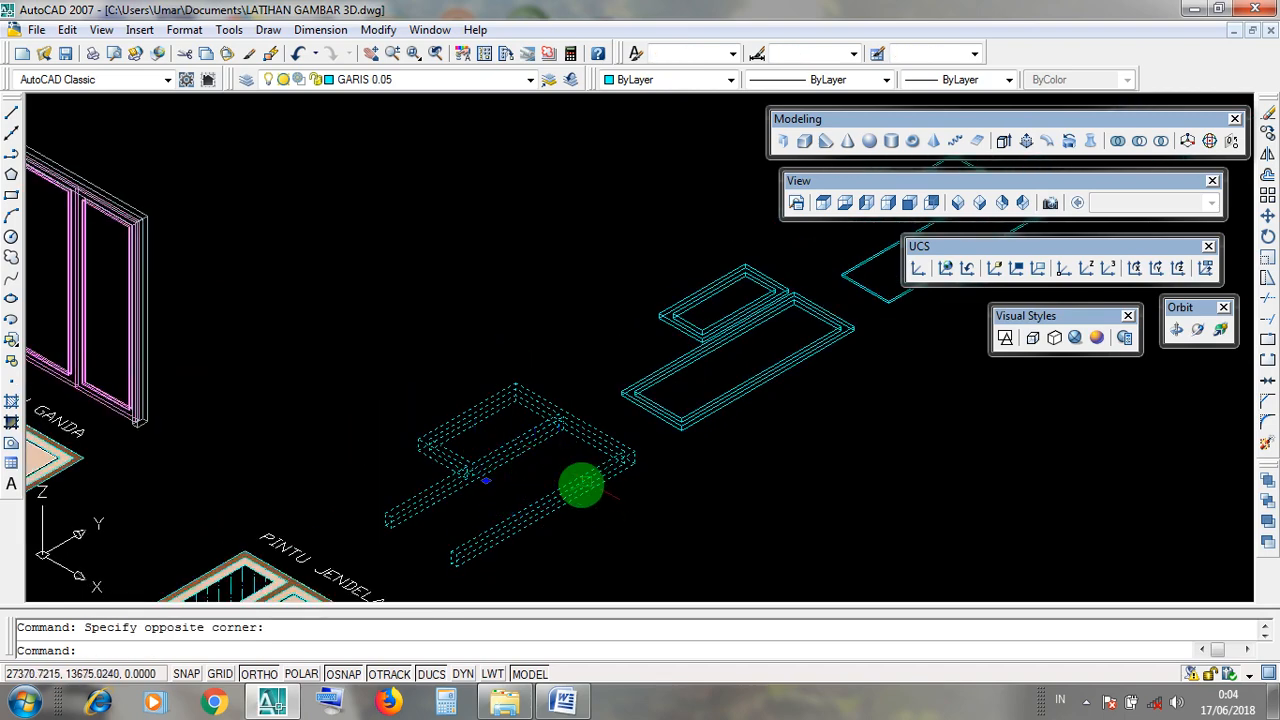
{"action": "key", "text": "Escape"}
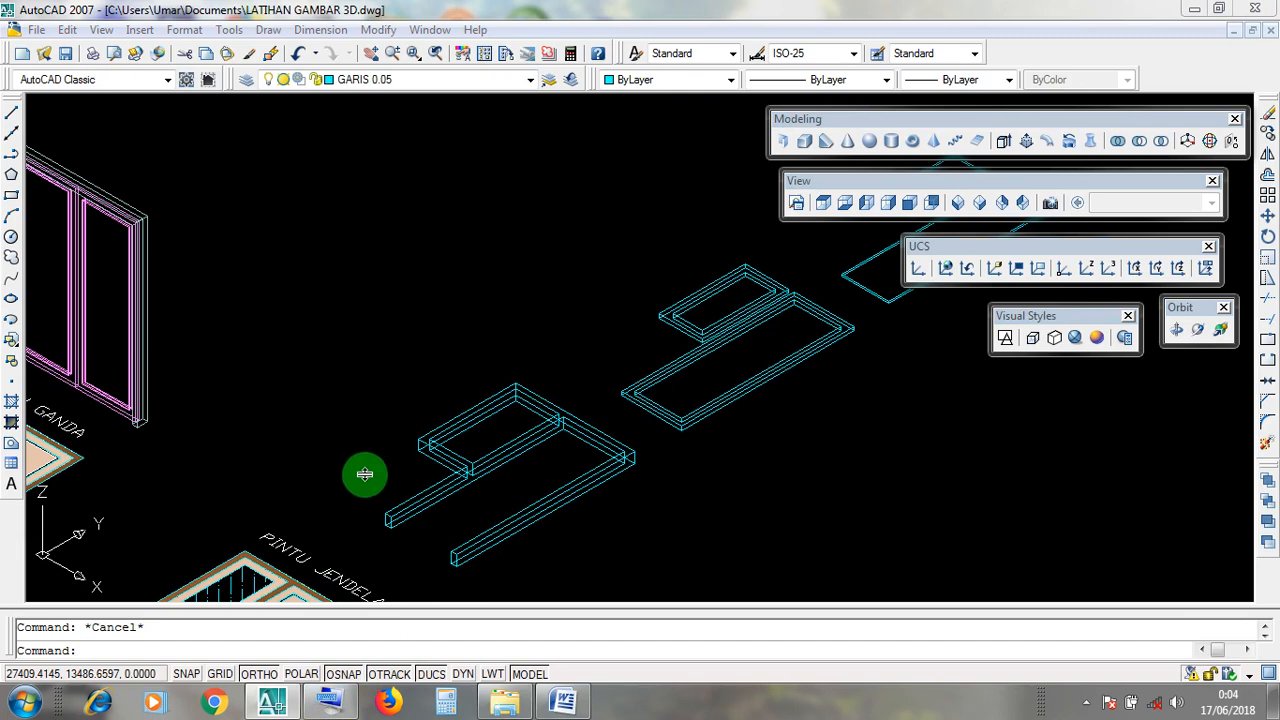
{"action": "left_click", "coordinate": [330, 701]}
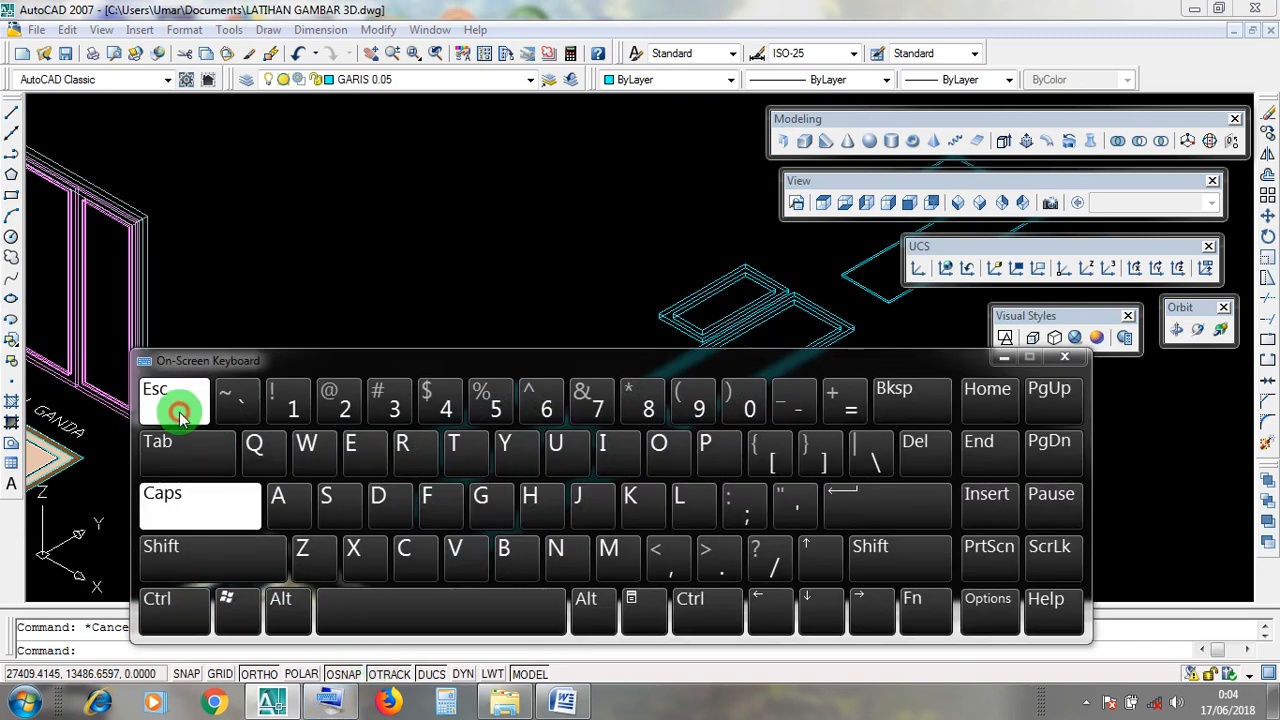
{"action": "left_click", "coordinate": [172, 405]}
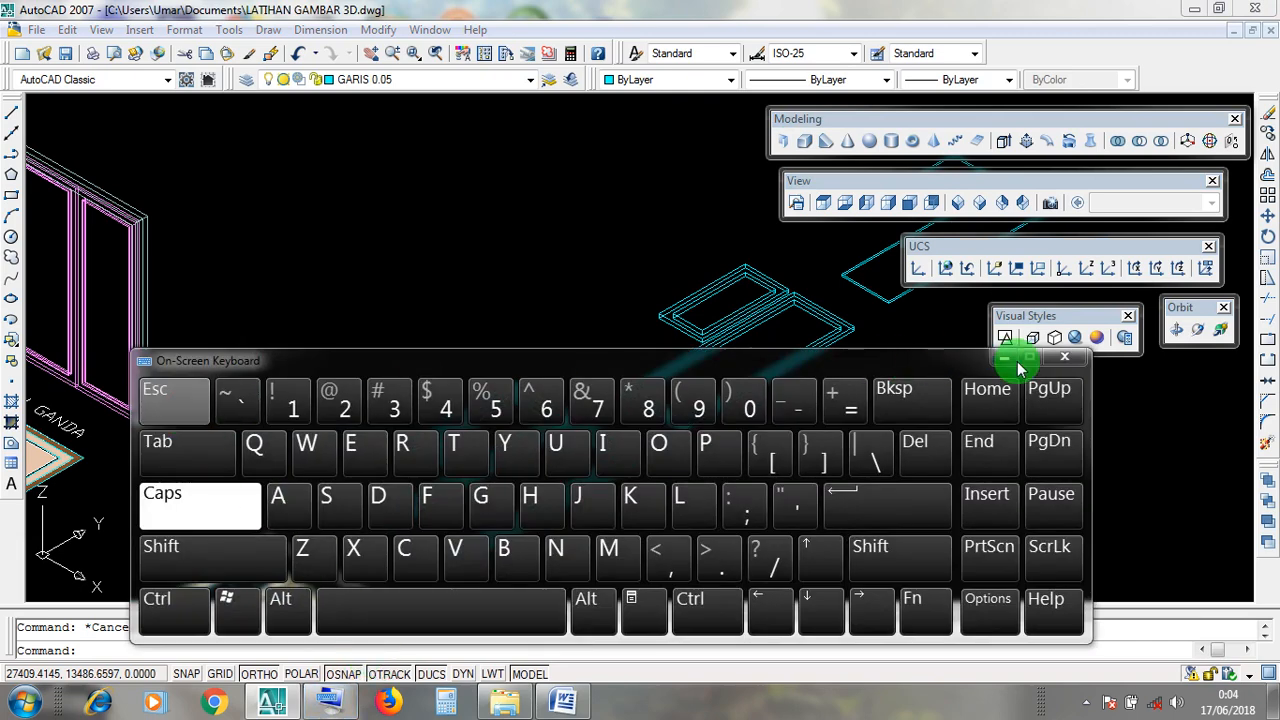
{"action": "left_click", "coordinate": [1058, 356]}
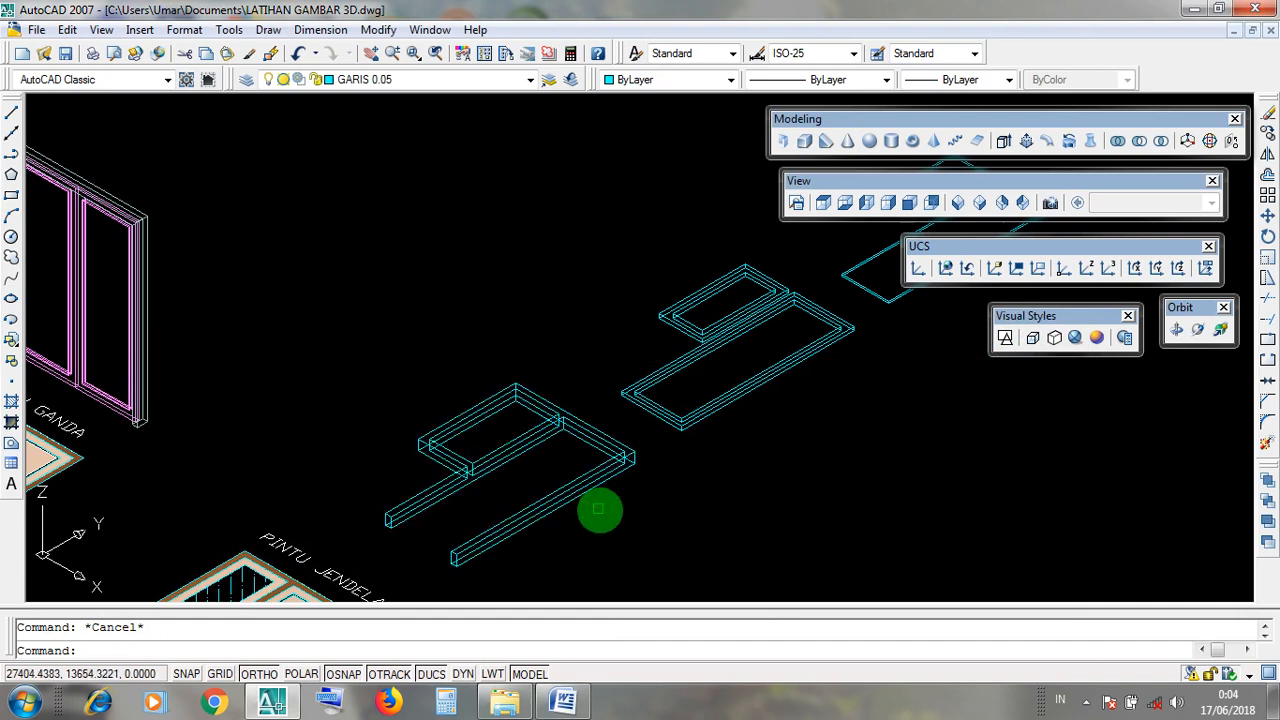
Move the combined door and window frame solid to the KUSEN P.J layer and clear the selection.
{"action": "left_click", "coordinate": [603, 510]}
{"action": "left_click", "coordinate": [456, 462]}
{"action": "left_click", "coordinate": [582, 521]}
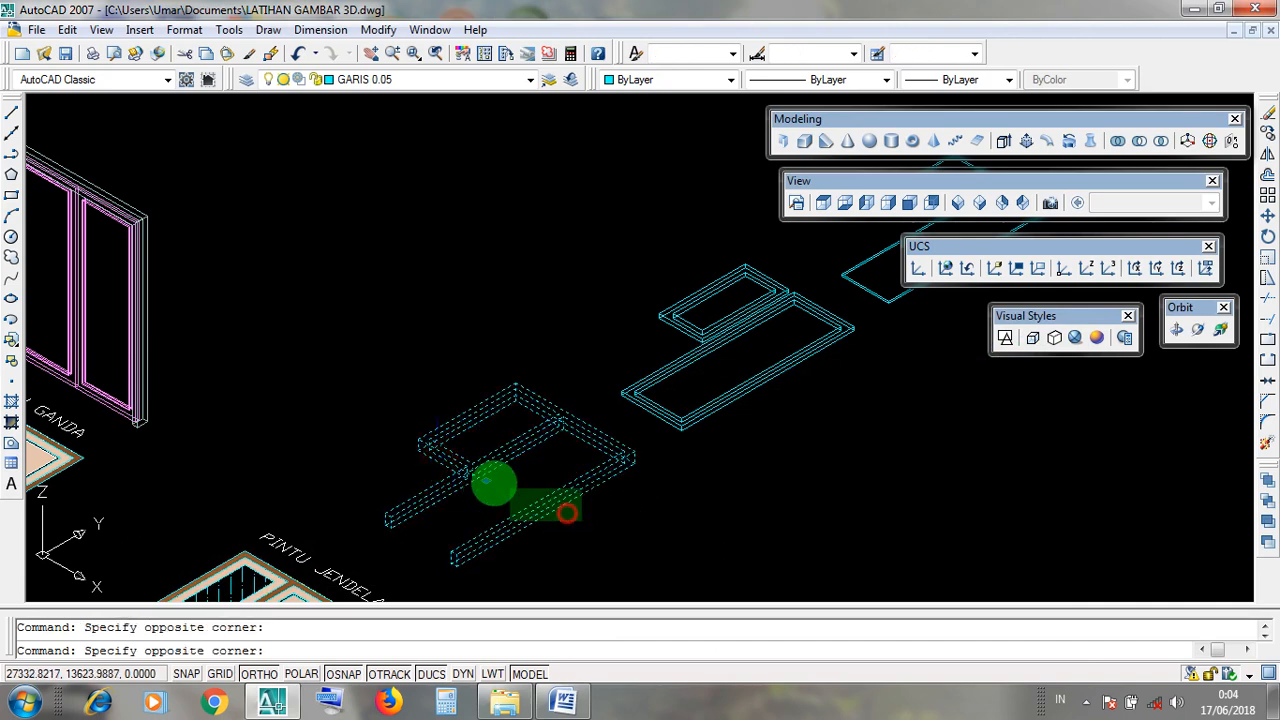
{"action": "left_click", "coordinate": [434, 466]}
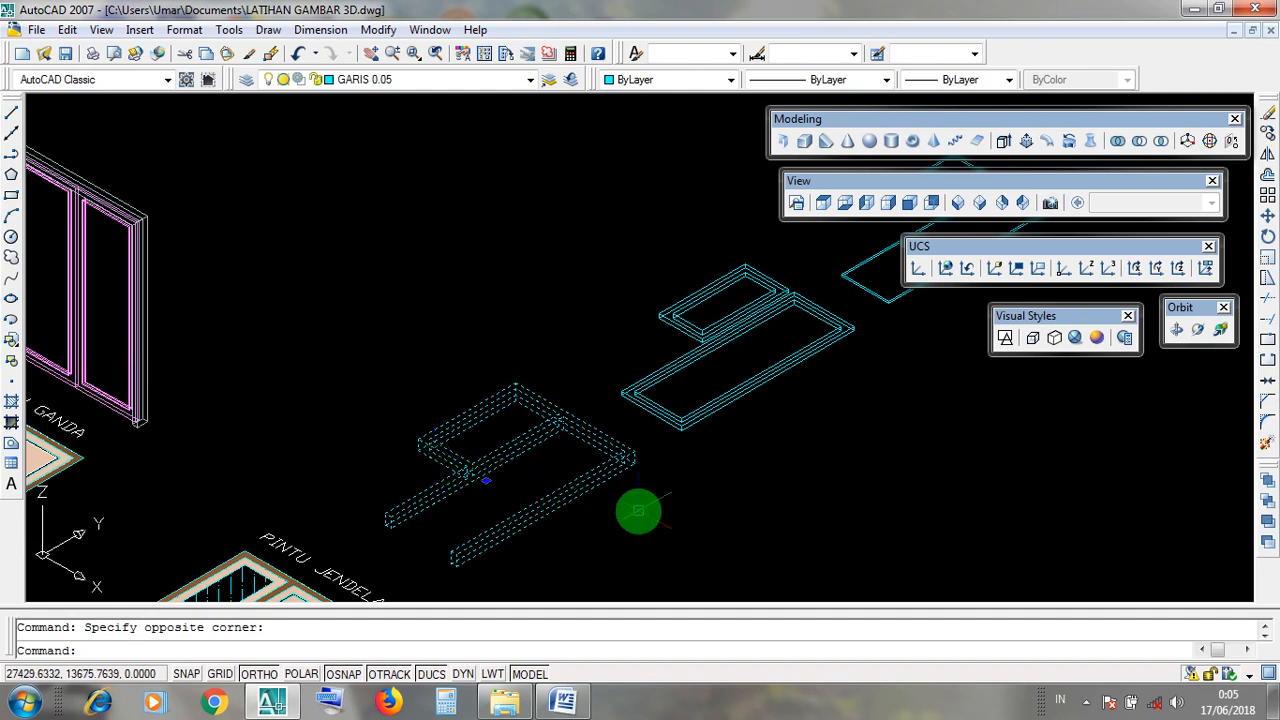
{"action": "left_click", "coordinate": [640, 511]}
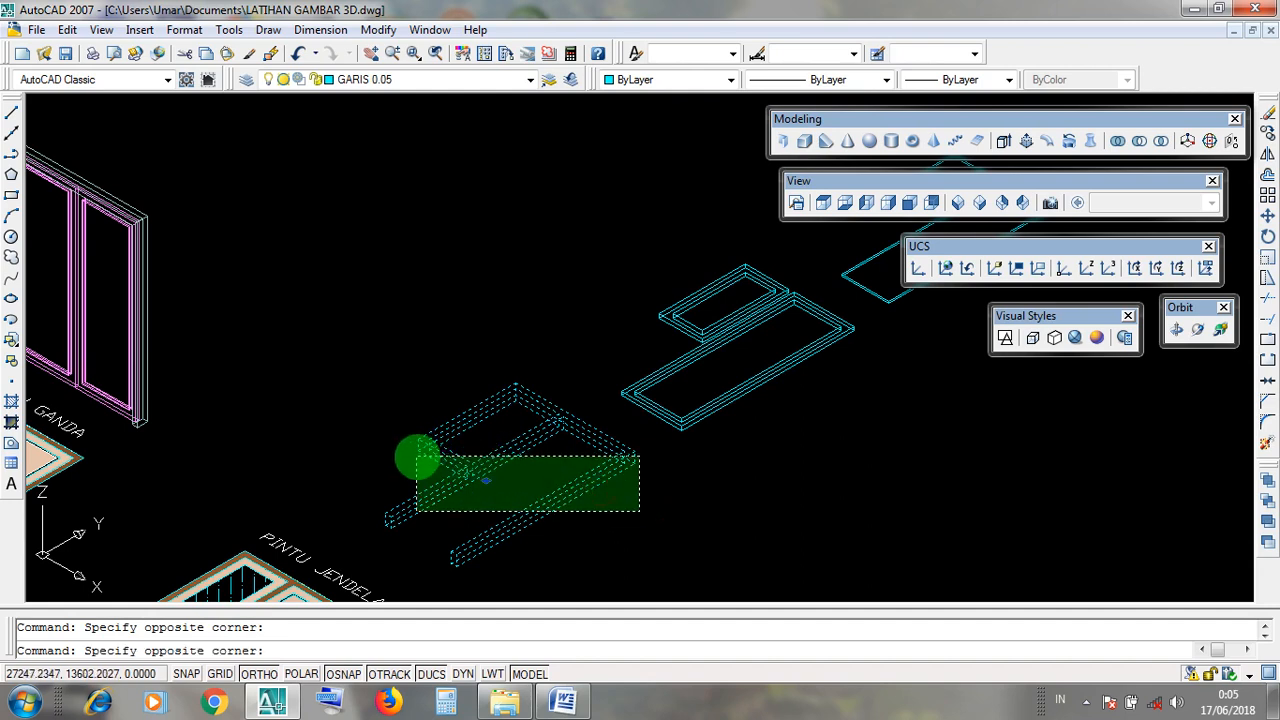
{"action": "left_click", "coordinate": [414, 456]}
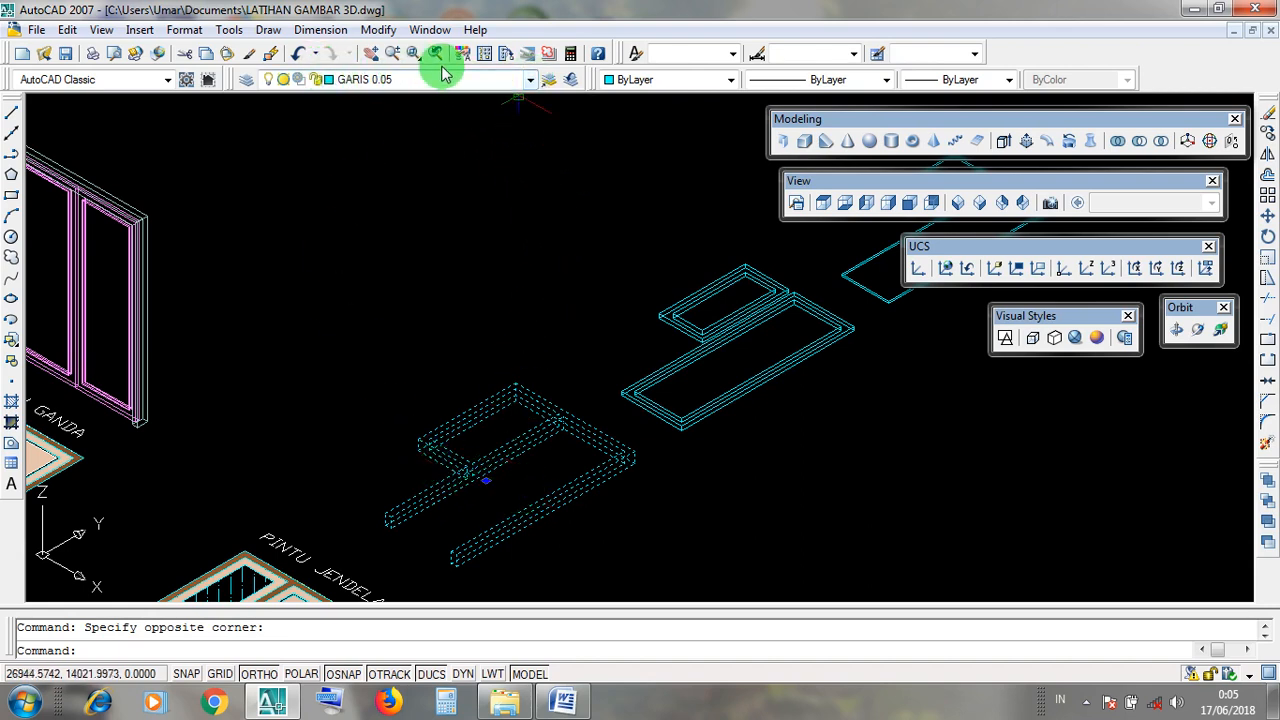
{"action": "left_click", "coordinate": [535, 80]}
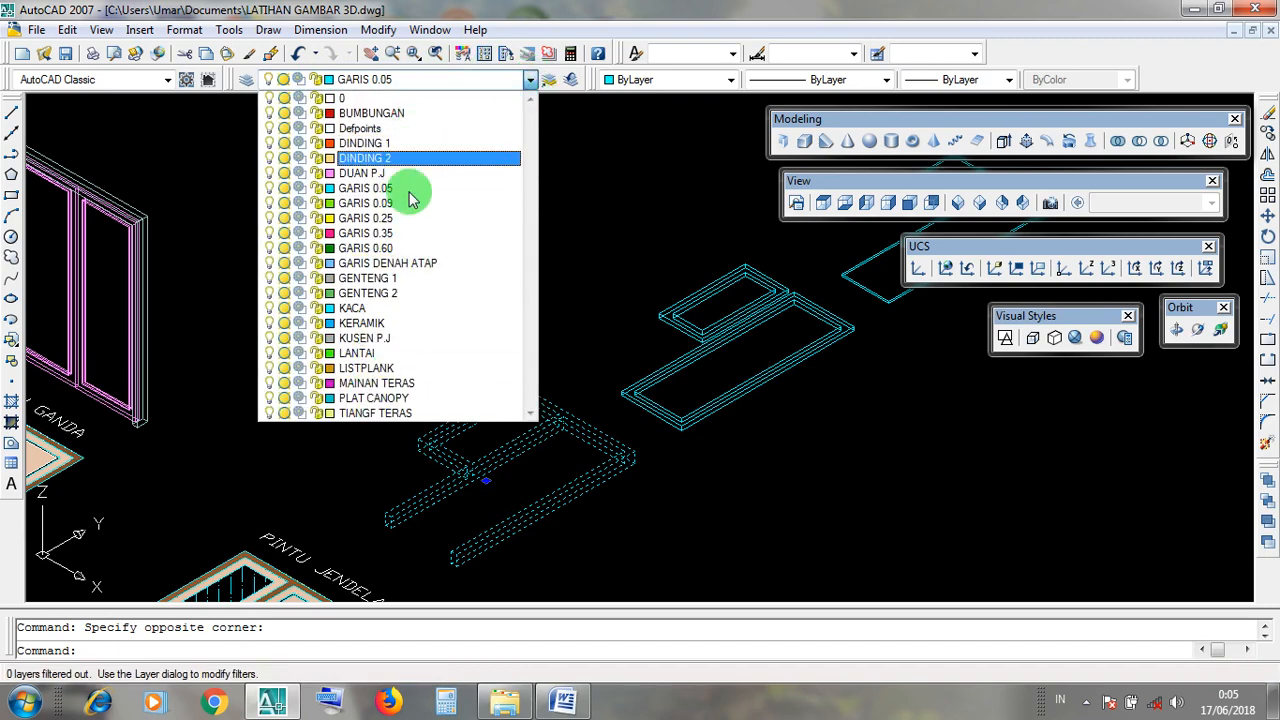
{"action": "left_click", "coordinate": [399, 343]}
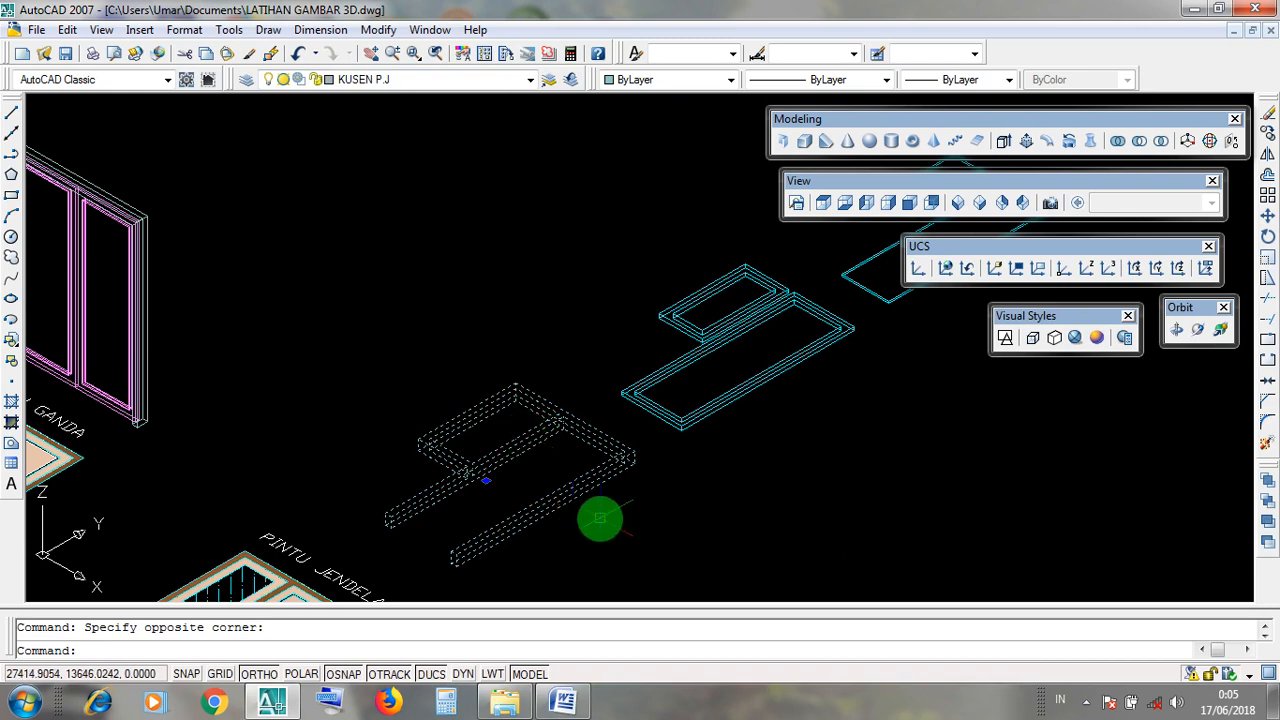
{"action": "key", "text": "Escape"}
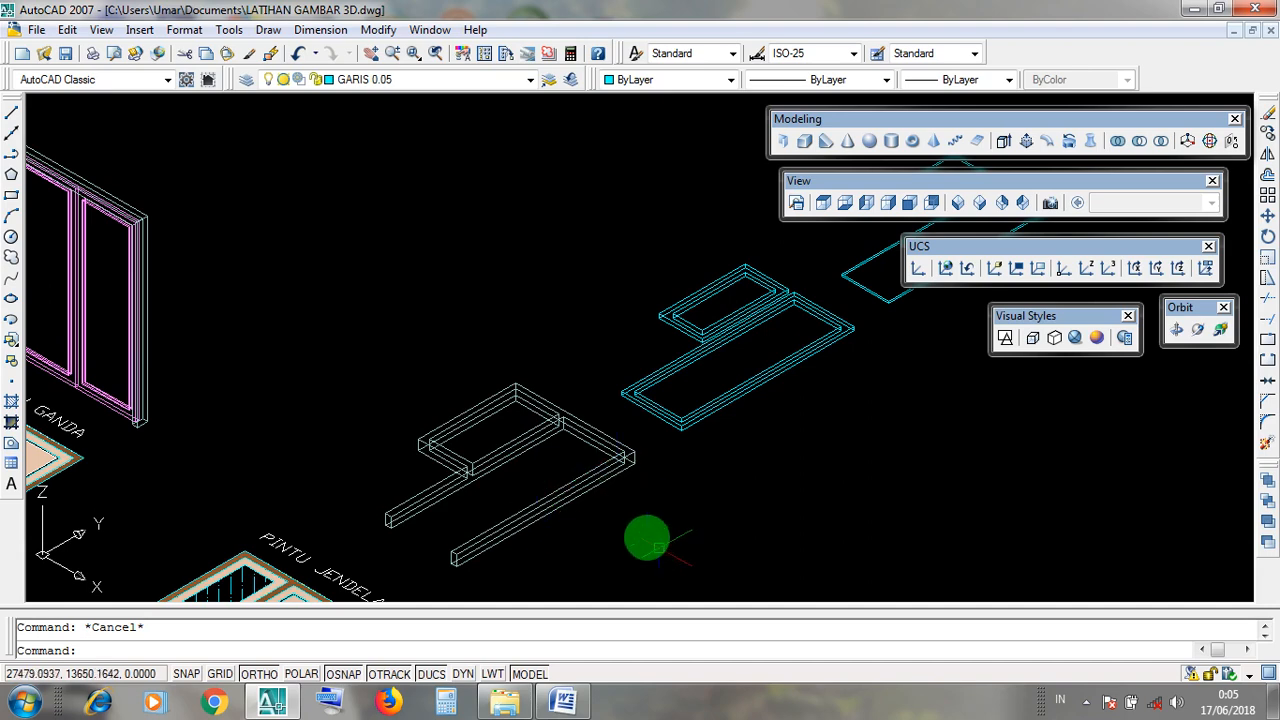
Move the hollow door leaf and window leaf solids to the DUAN P.J layer and clear the selection.
{"action": "middle_click_drag", "start_coordinate": [691, 466], "coordinate": [602, 570]}
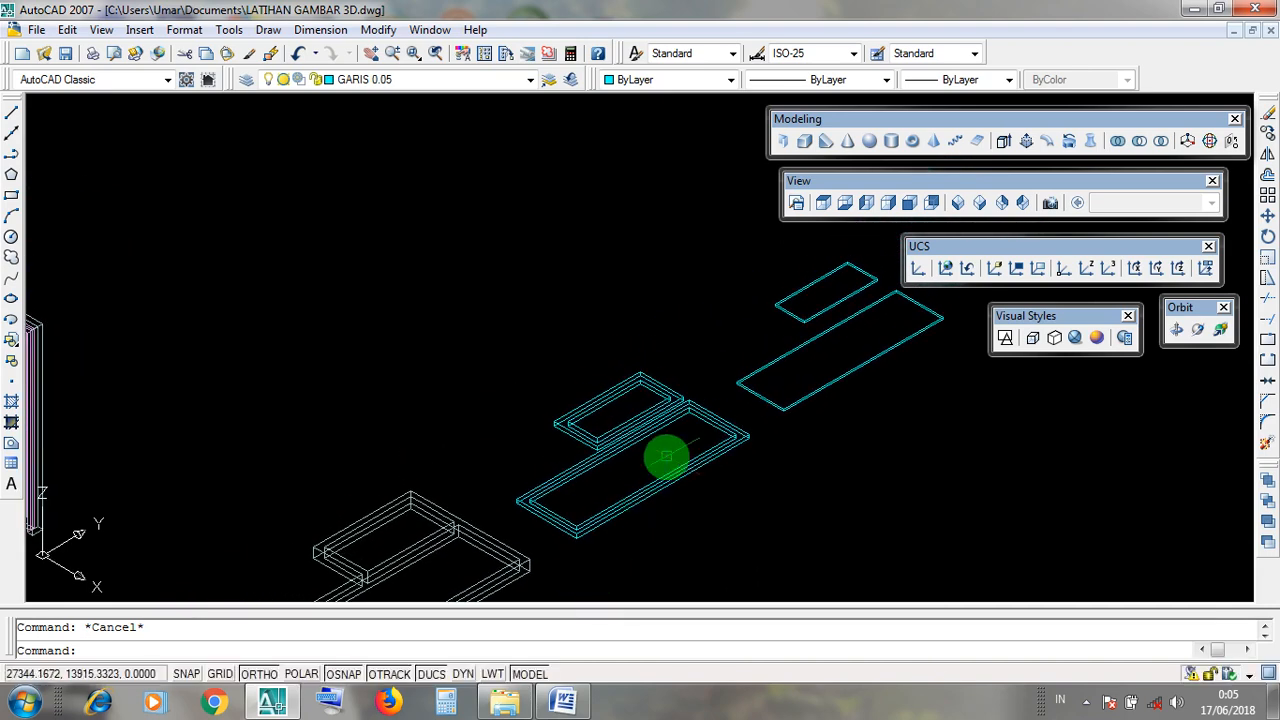
{"action": "left_click", "coordinate": [696, 467]}
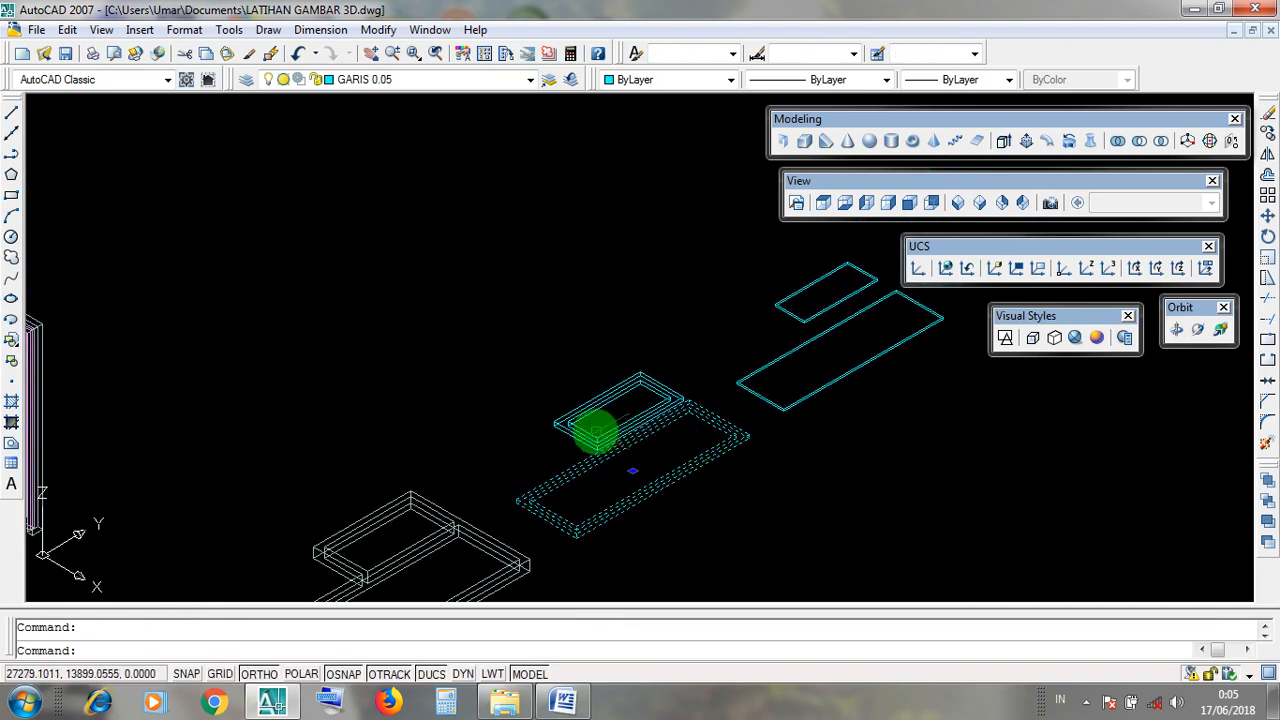
{"action": "left_click", "coordinate": [583, 433]}
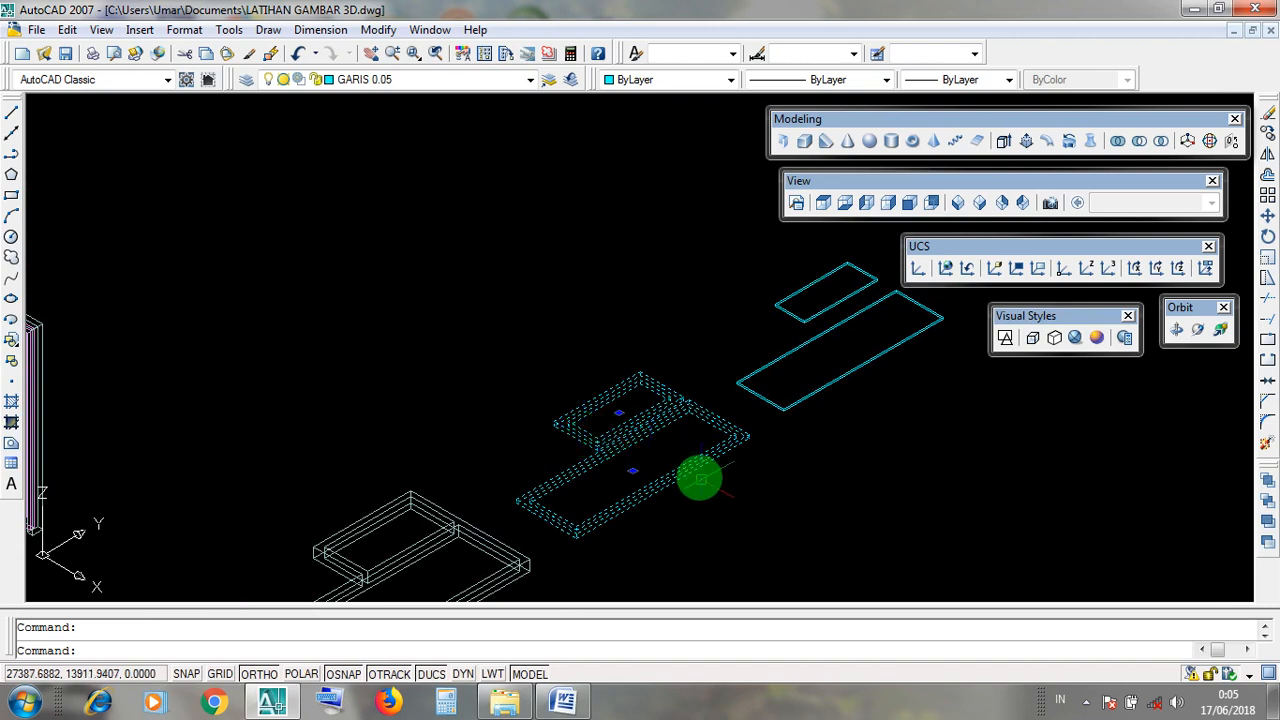
{"action": "left_click", "coordinate": [694, 470]}
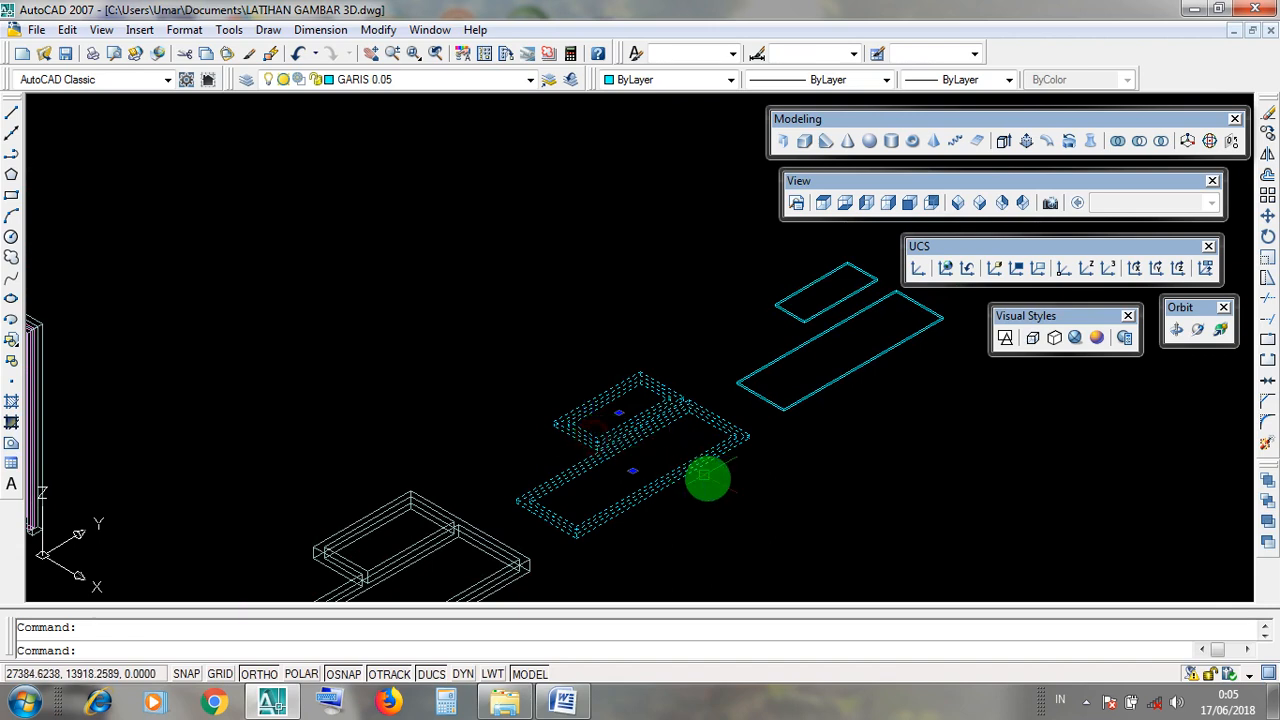
{"action": "left_click", "coordinate": [711, 484]}
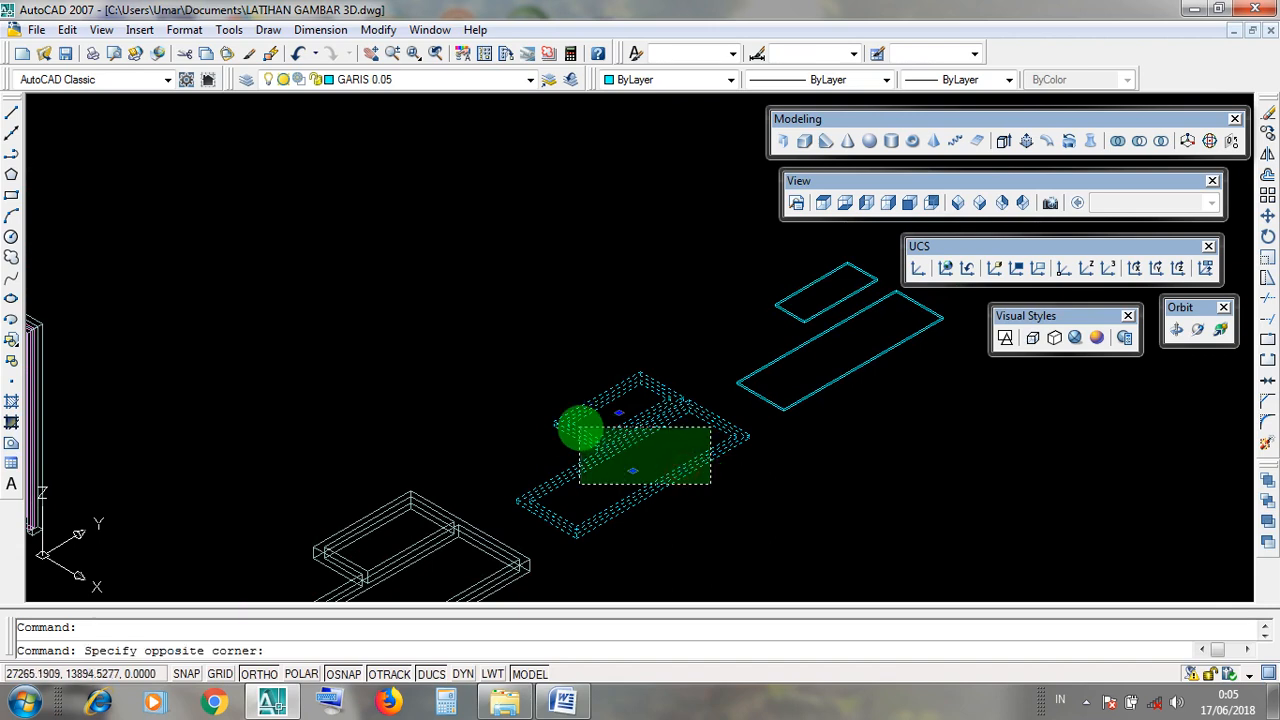
{"action": "left_click", "coordinate": [580, 428]}
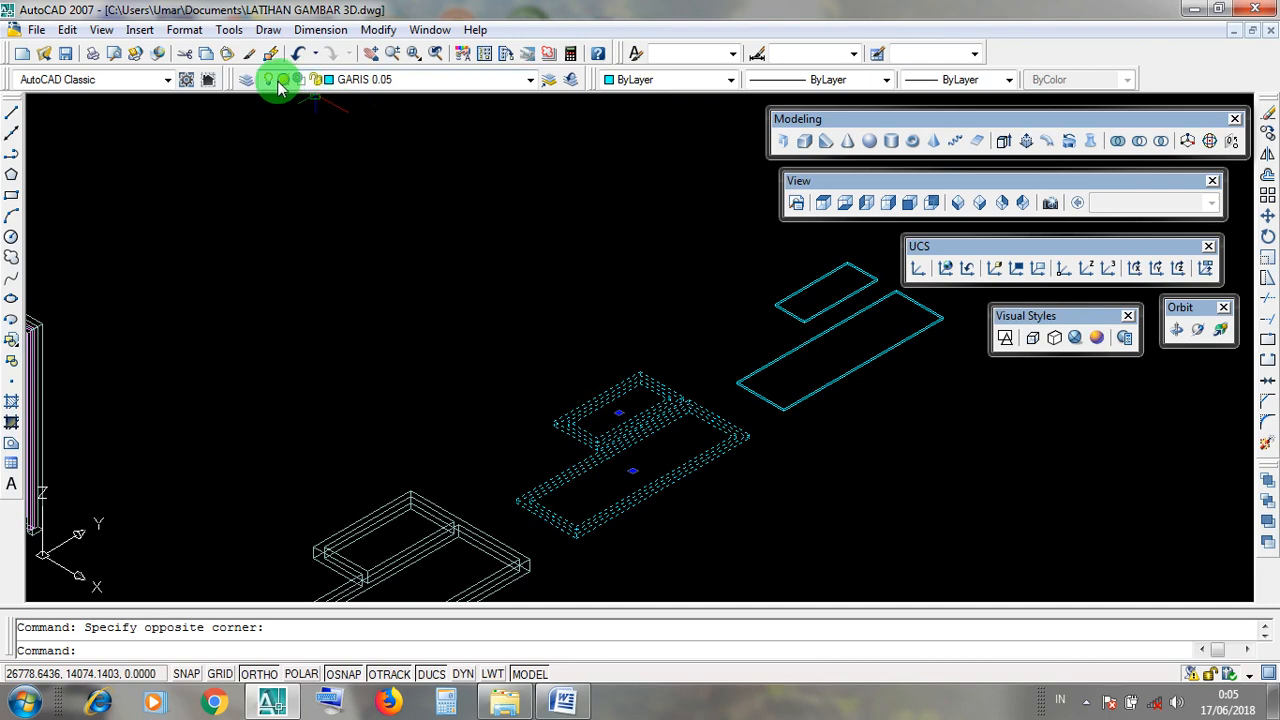
{"action": "left_click", "coordinate": [531, 82]}
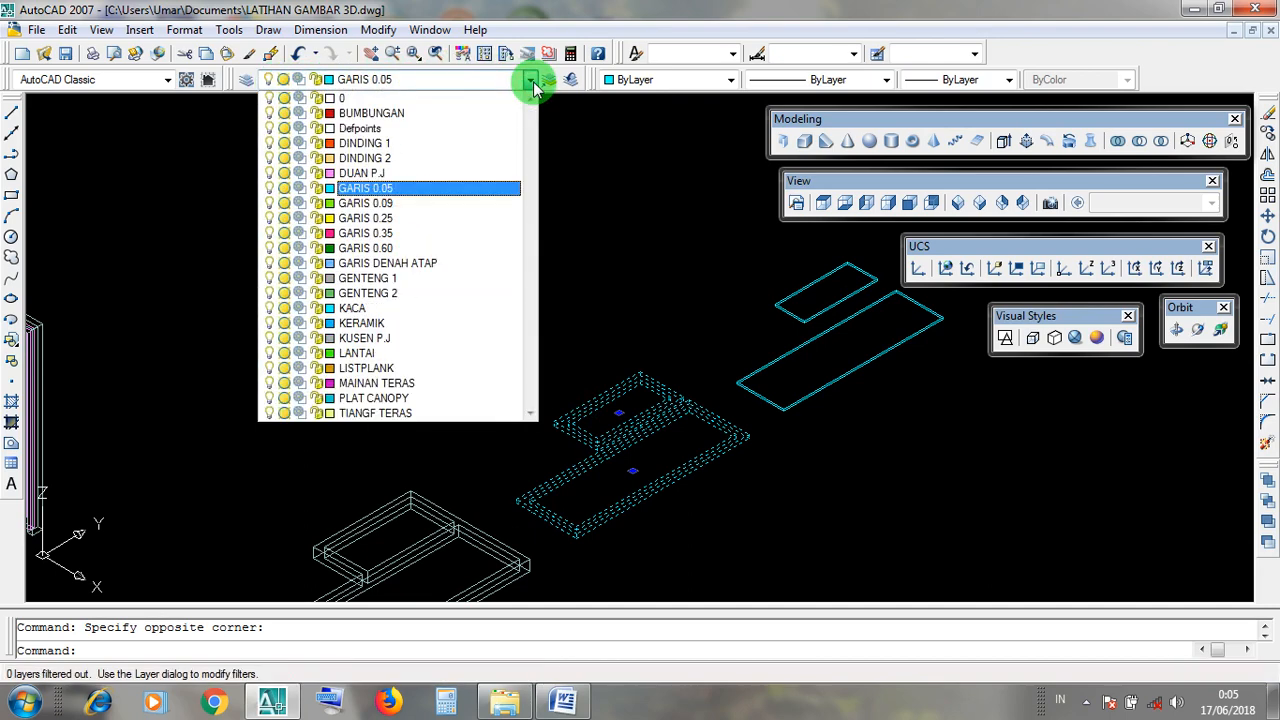
{"action": "left_click", "coordinate": [398, 178]}
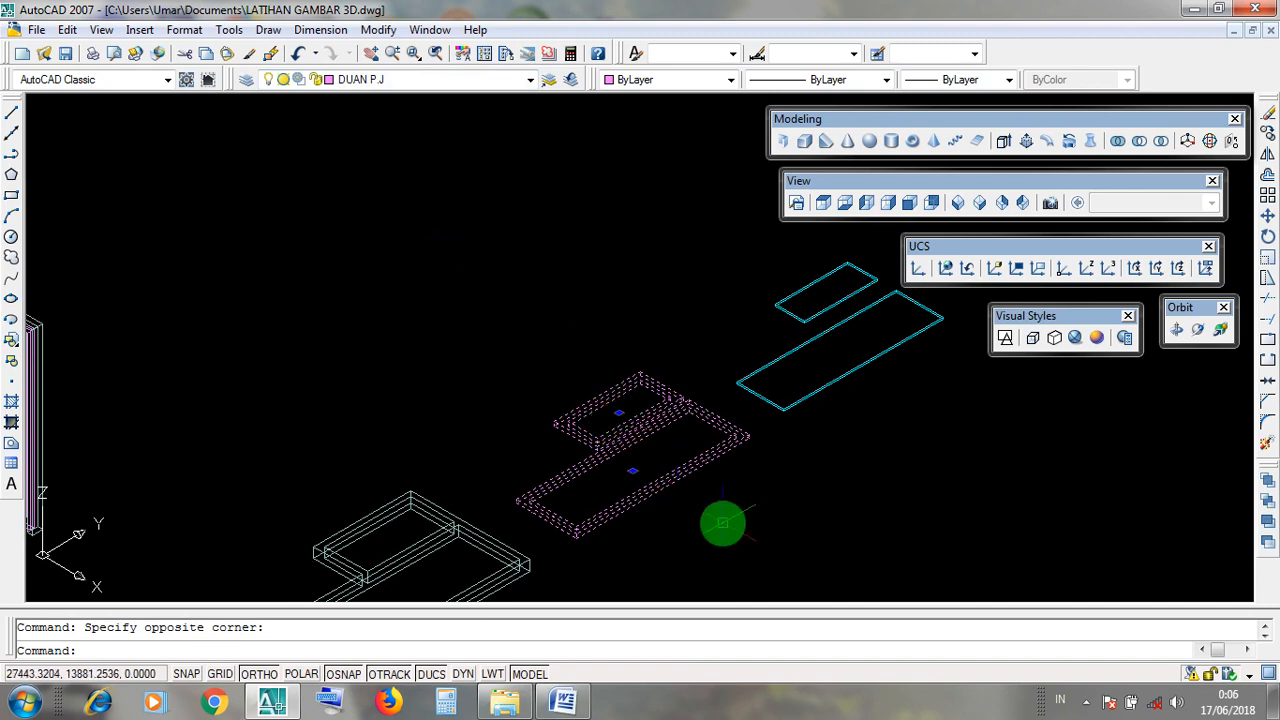
{"action": "key", "text": "Escape"}
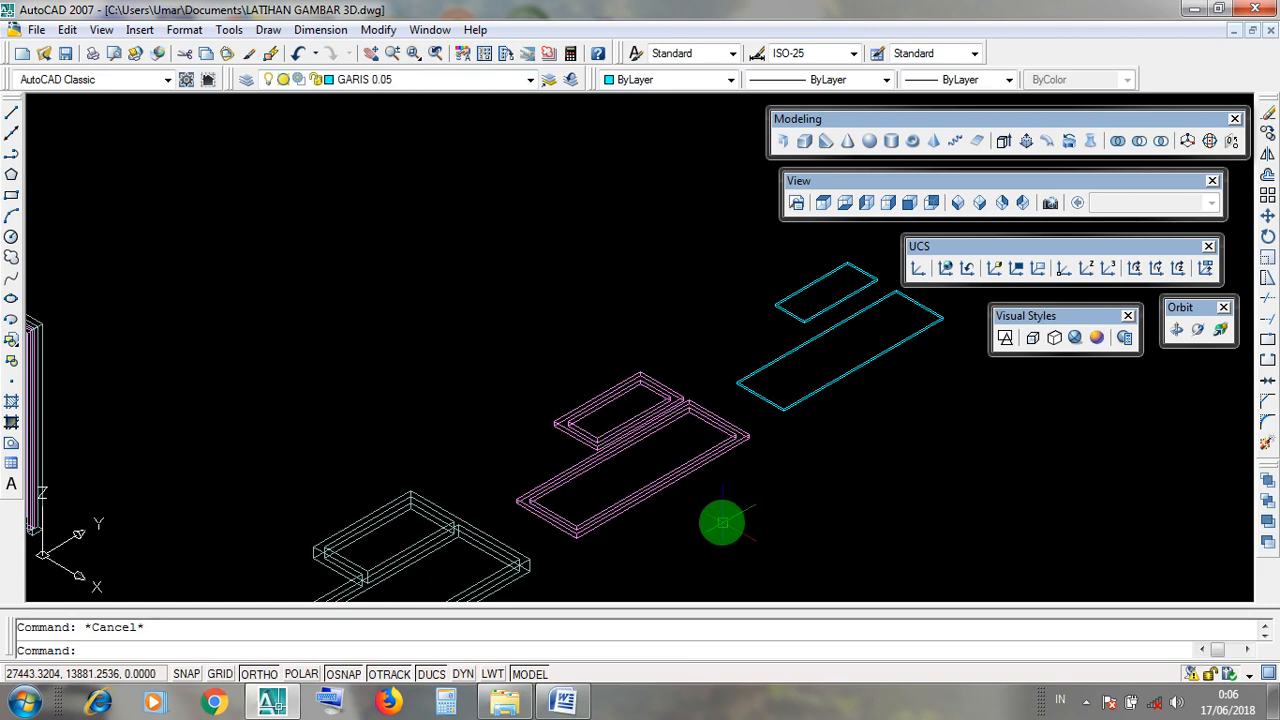
{"action": "middle_click_drag", "start_coordinate": [843, 420], "coordinate": [700, 571]}
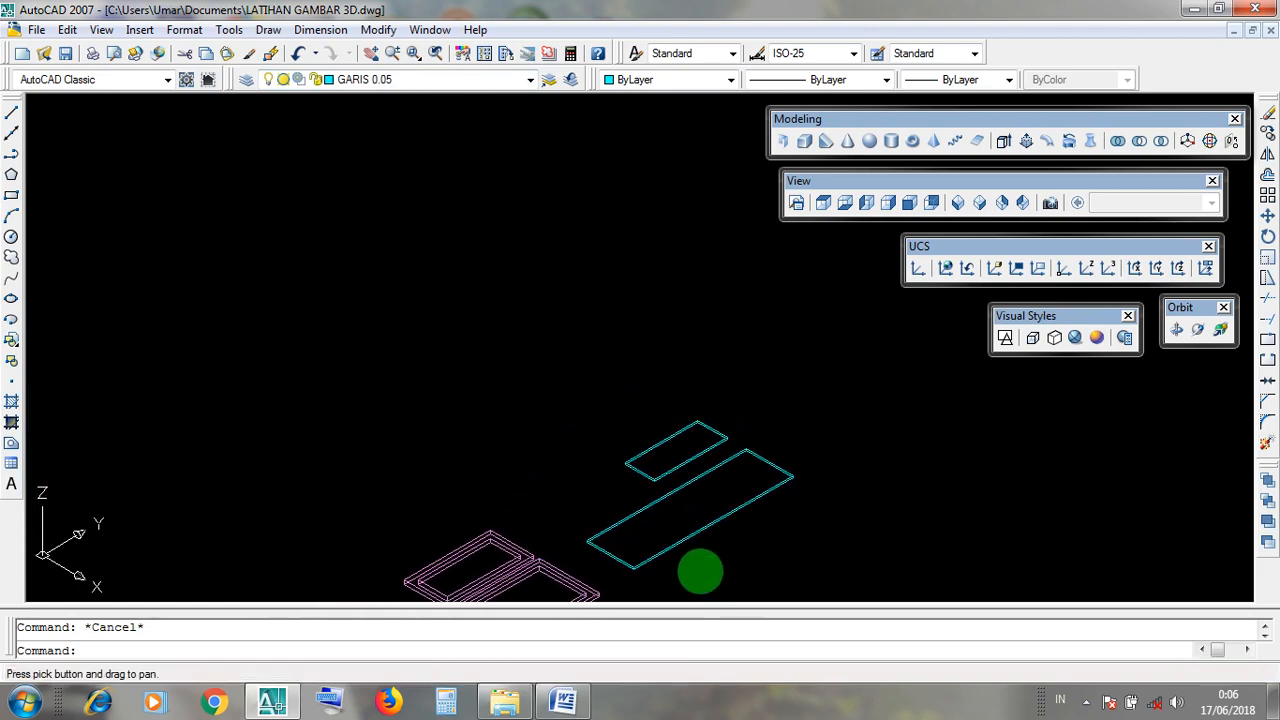
{"action": "scroll", "coordinate": [710, 560], "scroll_direction": "up", "scroll_amount": 3}
{"action": "left_click", "coordinate": [735, 512]}
{"action": "left_click", "coordinate": [704, 430]}
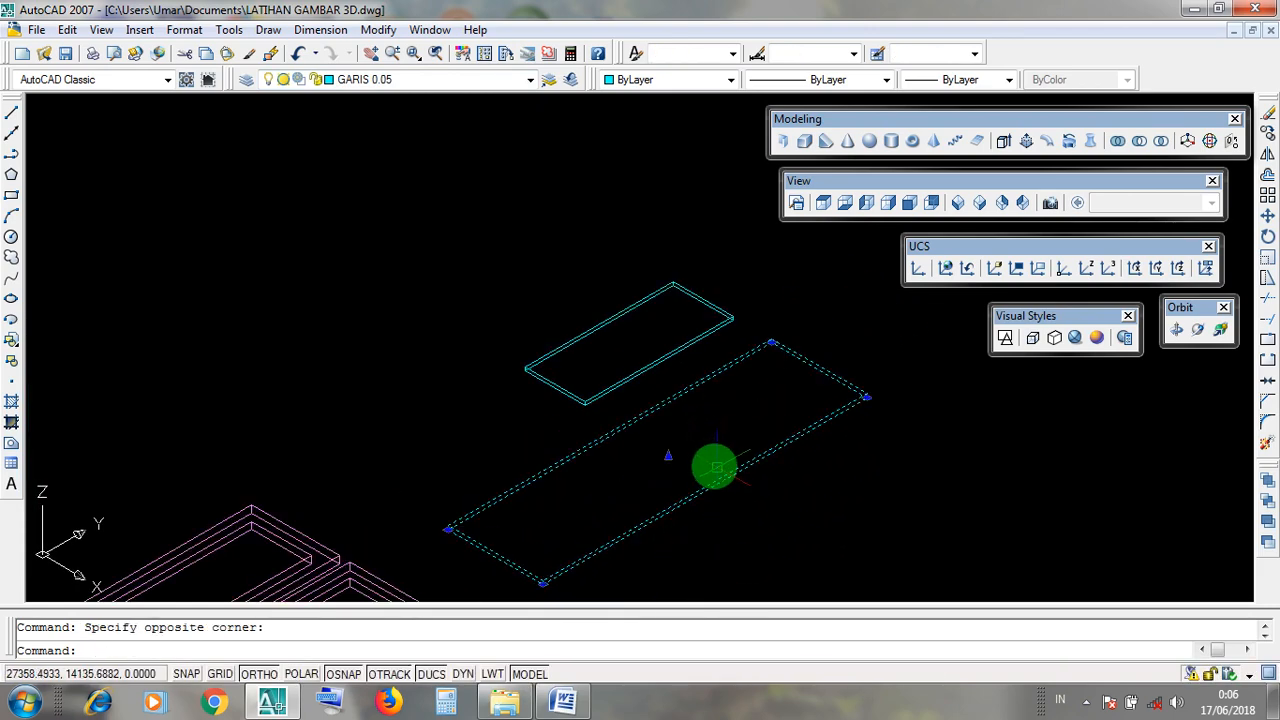
{"action": "key", "text": "Escape"}
{"action": "left_click", "coordinate": [589, 371]}
{"action": "left_click", "coordinate": [662, 451]}
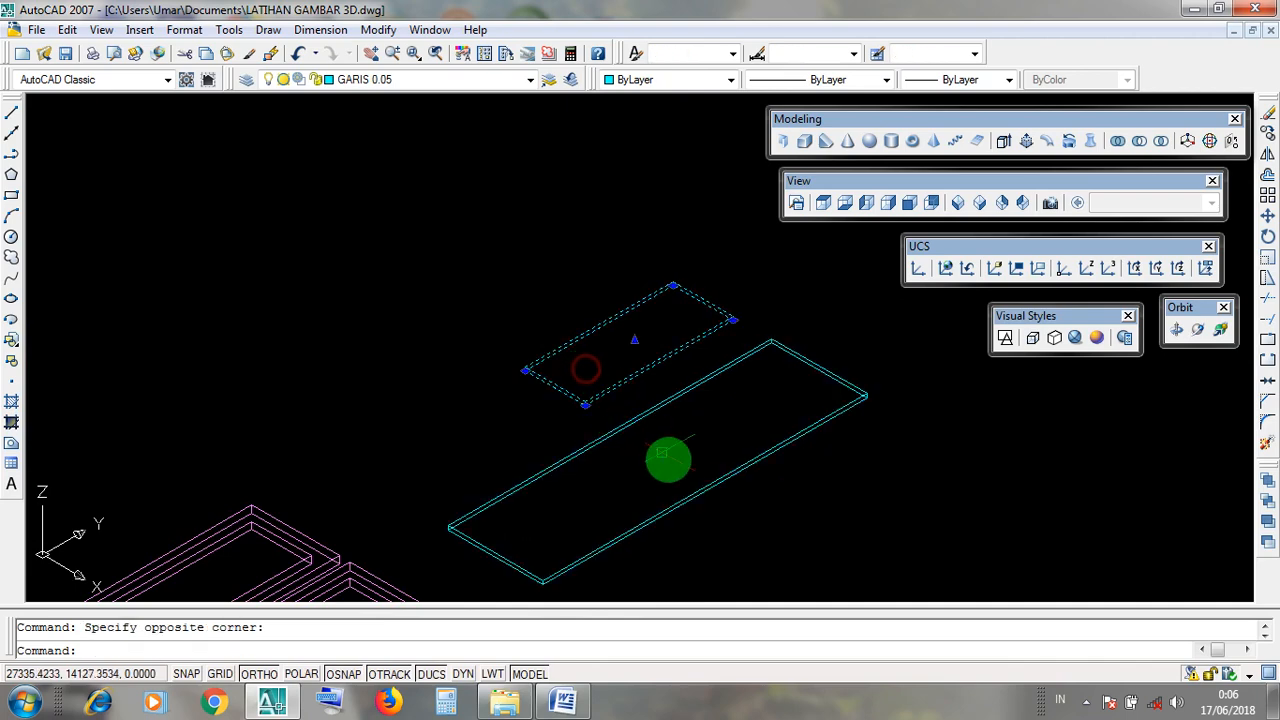
{"action": "key", "text": "Escape"}
Move the large thin door panel solid to the DUAN P.J layer and clear the selection.
{"action": "middle_click_drag", "start_coordinate": [799, 486], "coordinate": [750, 425]}
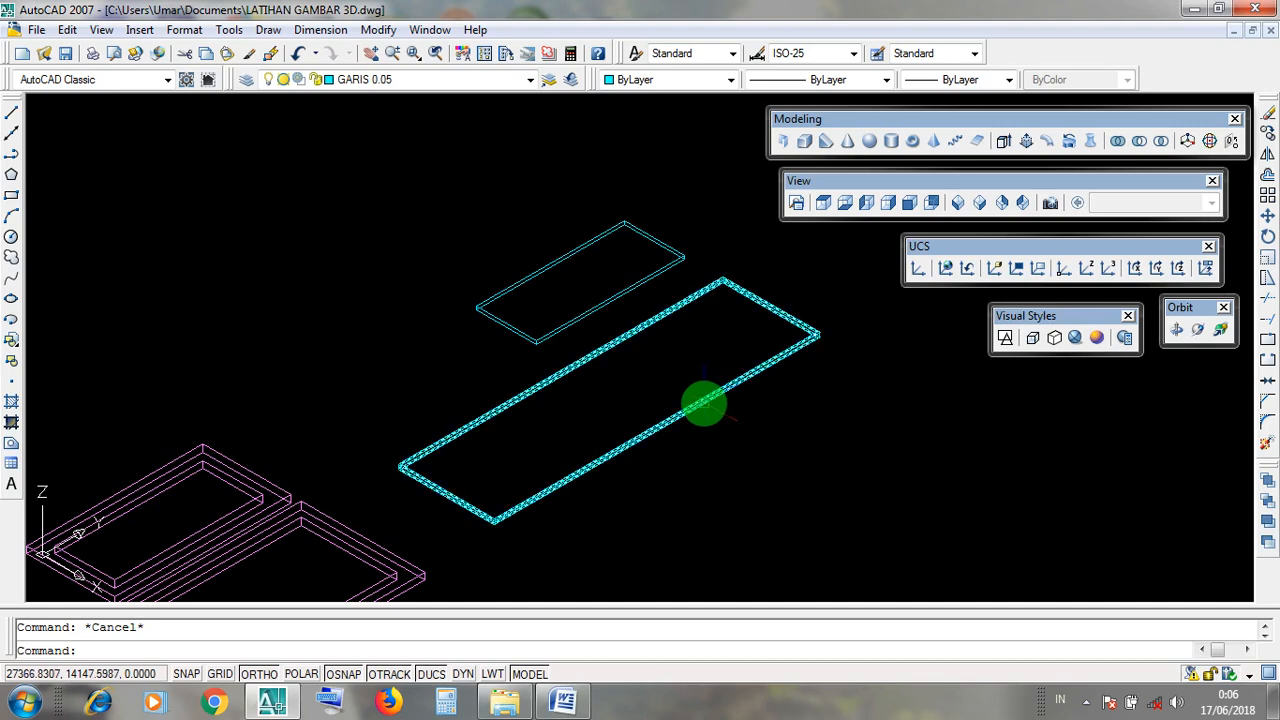
{"action": "left_click", "coordinate": [704, 403]}
{"action": "left_click", "coordinate": [731, 441]}
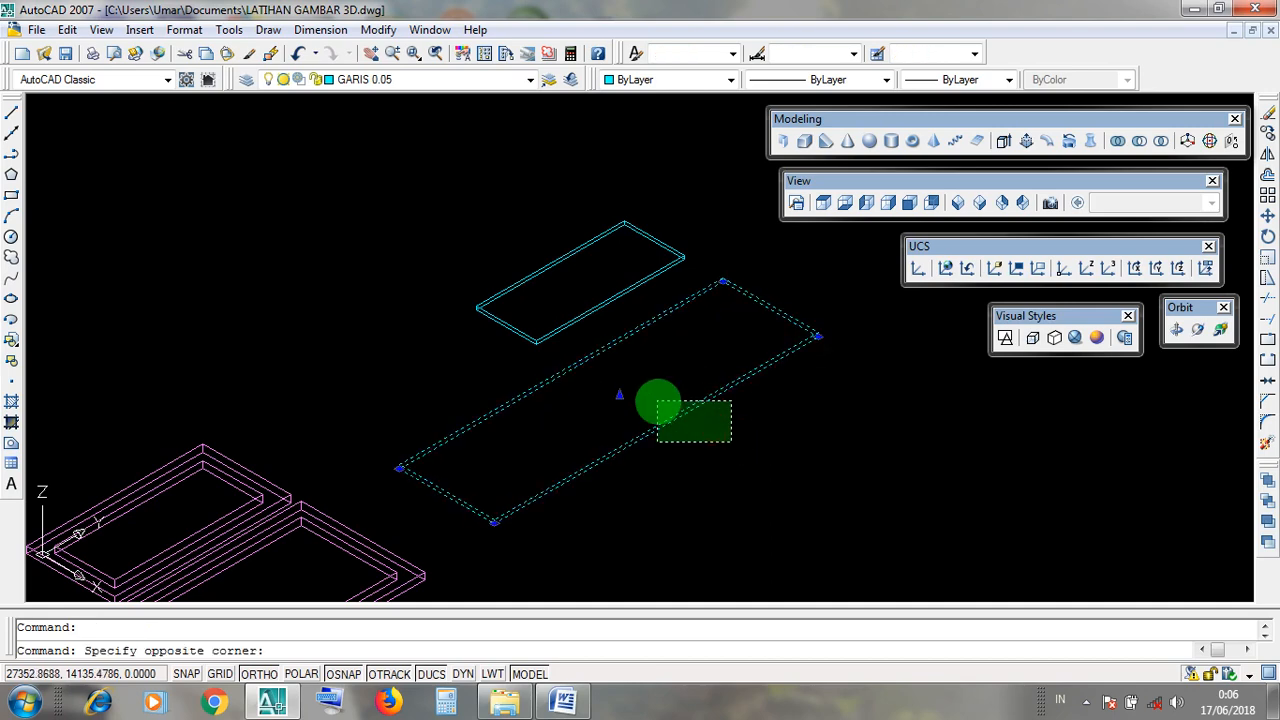
{"action": "left_click", "coordinate": [657, 401]}
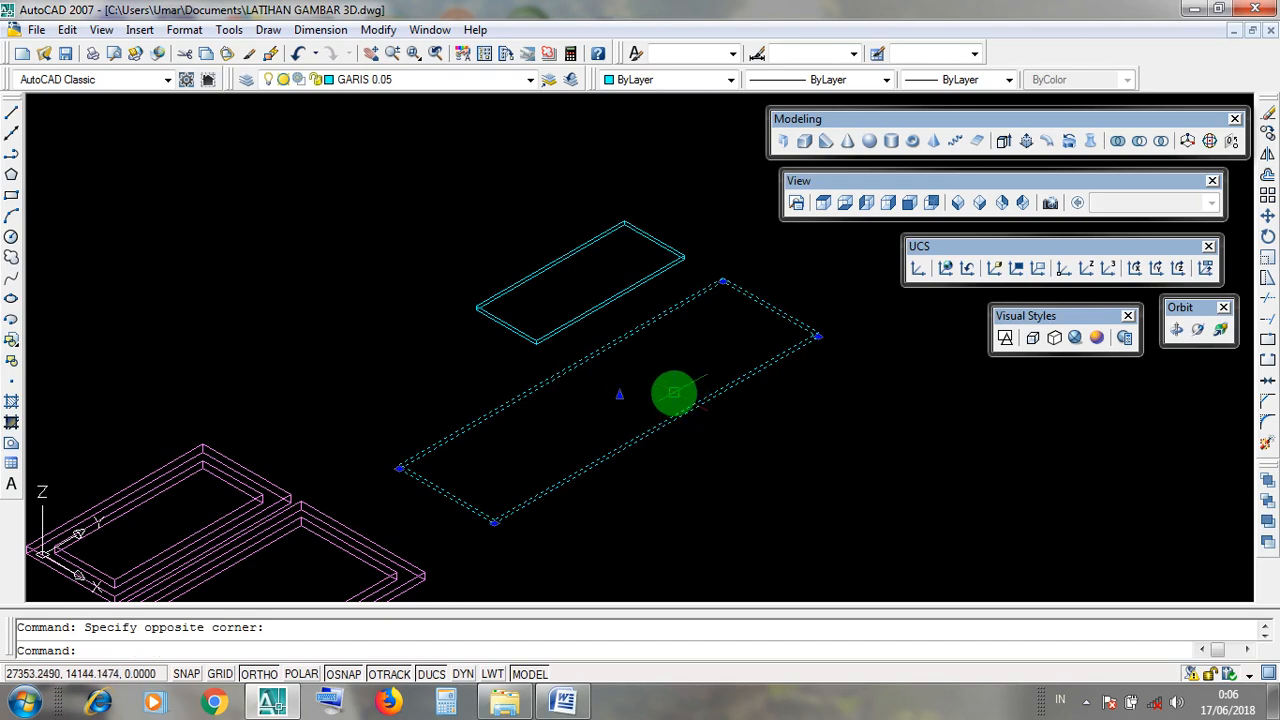
{"action": "middle_click_drag", "start_coordinate": [543, 434], "coordinate": [669, 360]}
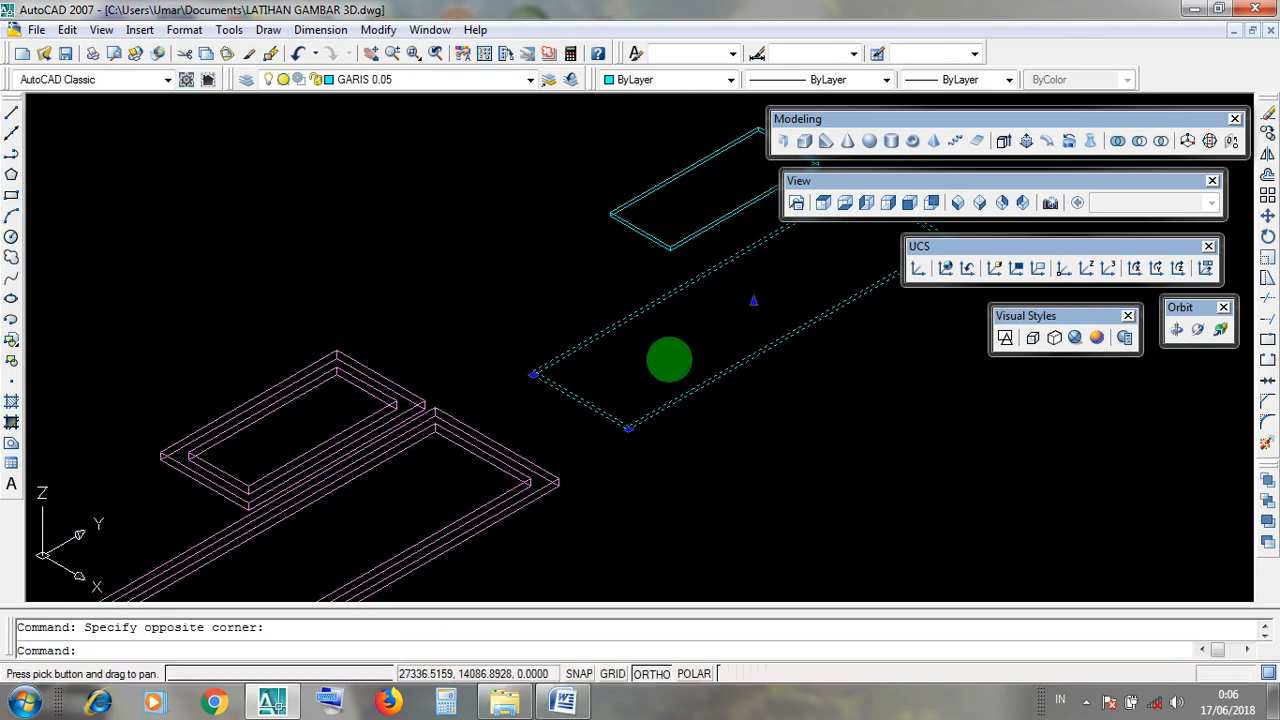
{"action": "left_click", "coordinate": [538, 472]}
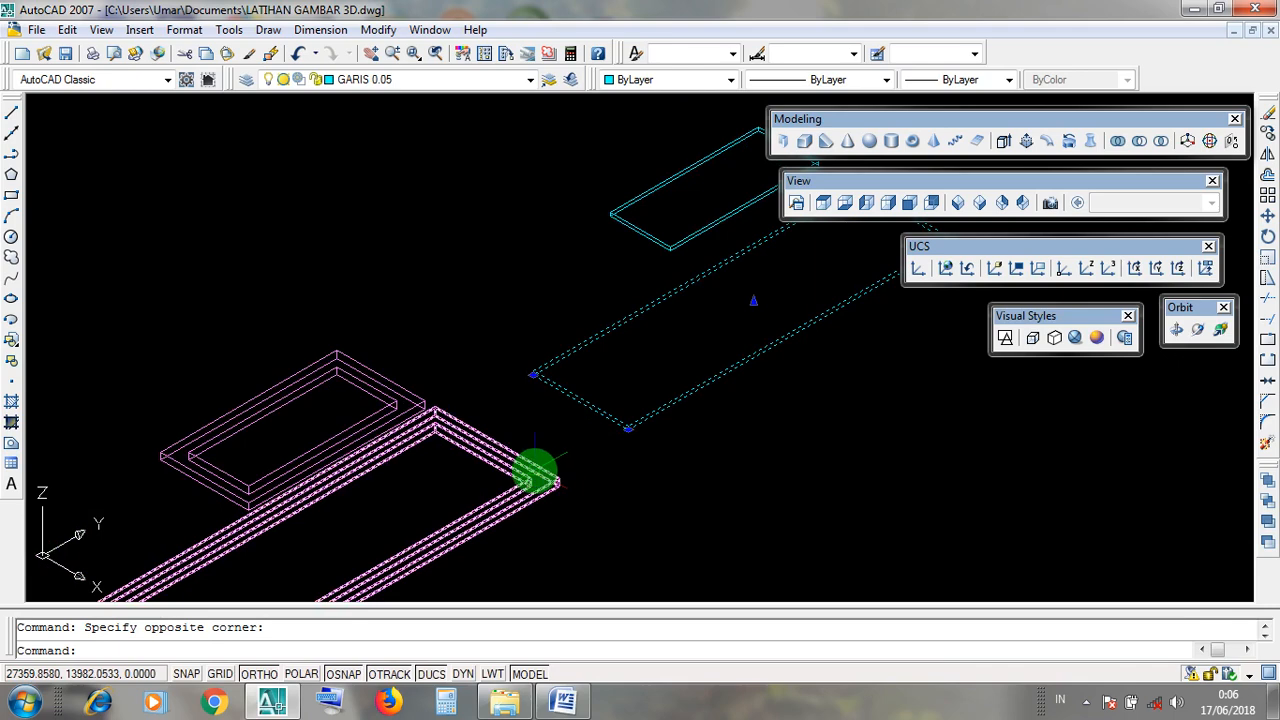
{"action": "scroll", "coordinate": [535, 467], "scroll_direction": "down", "scroll_amount": 2}
{"action": "scroll", "coordinate": [688, 371], "scroll_direction": "up", "scroll_amount": 2}
{"action": "middle_click_drag", "start_coordinate": [689, 377], "coordinate": [649, 428]}
{"action": "scroll", "coordinate": [653, 431], "scroll_direction": "up", "scroll_amount": 2}
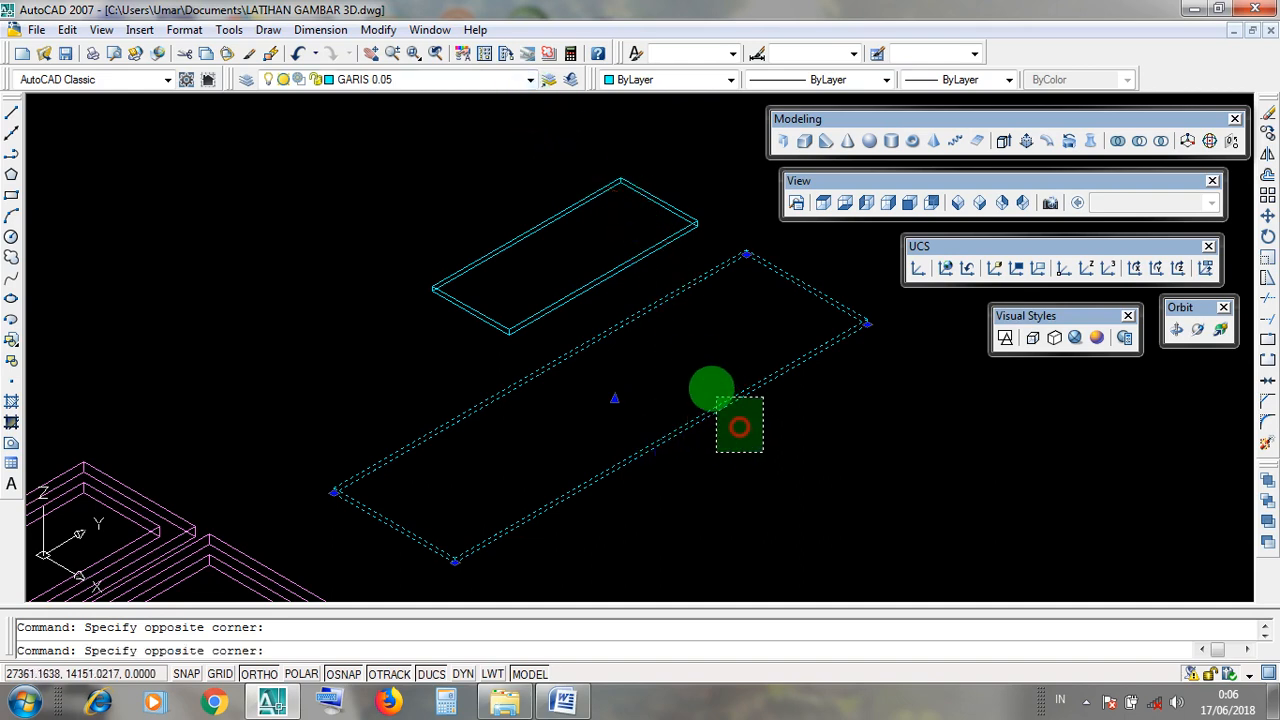
{"action": "left_click", "coordinate": [531, 80]}
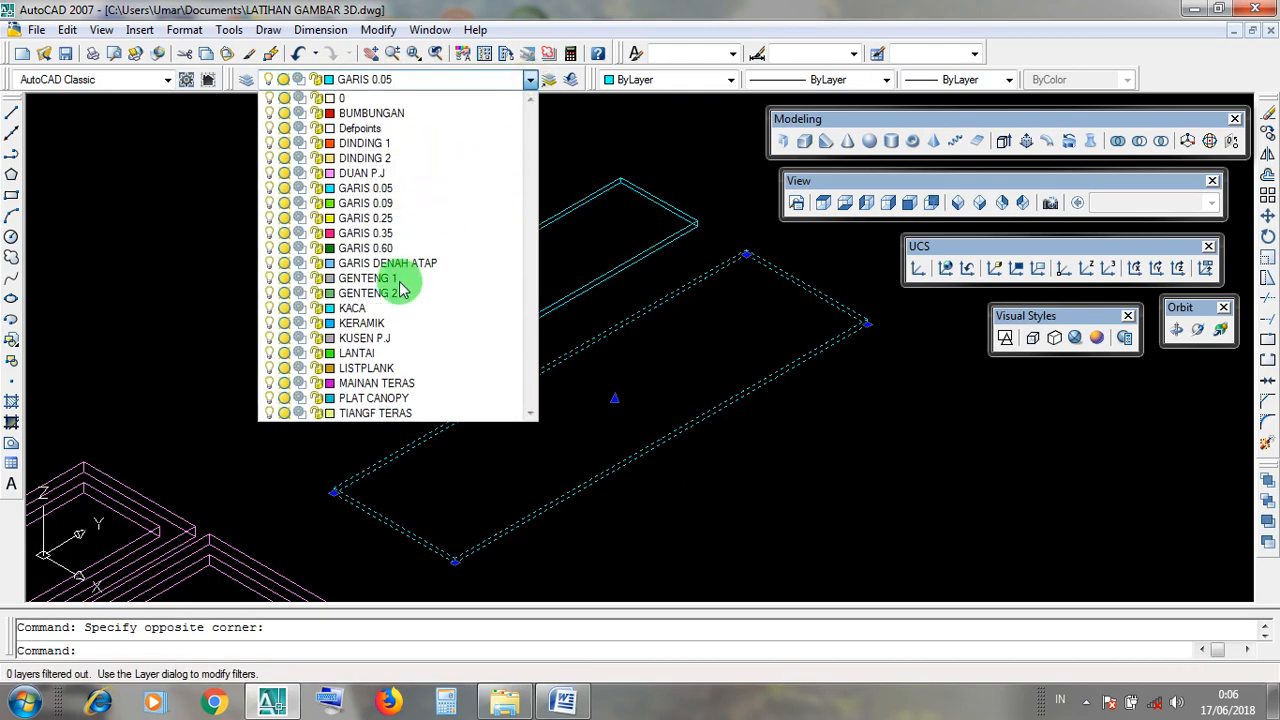
{"action": "left_click", "coordinate": [398, 175]}
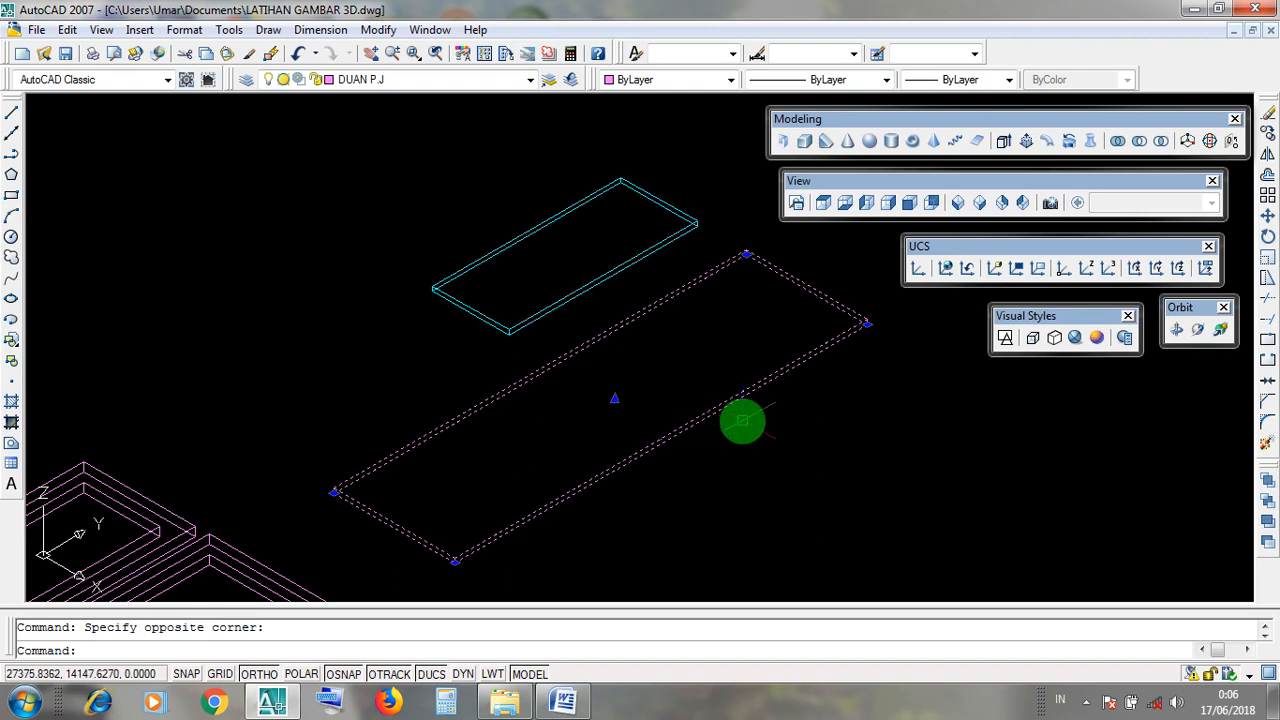
{"action": "key", "text": "Escape"}
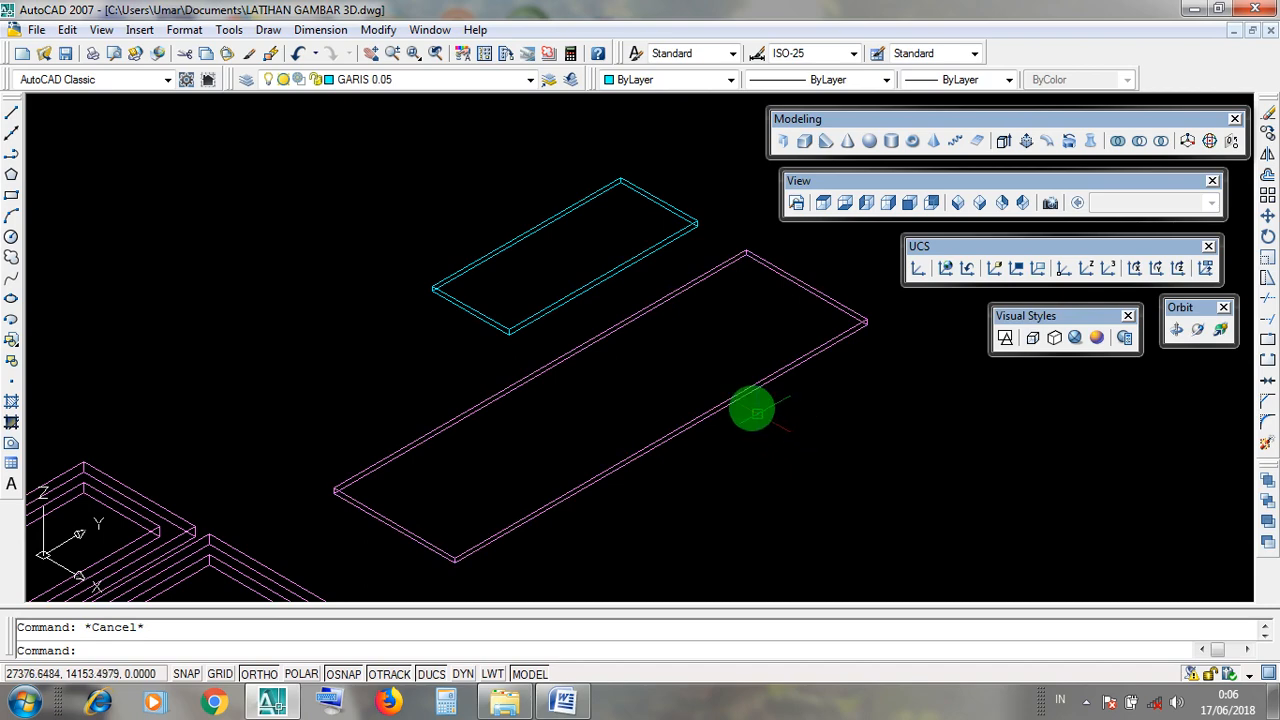
{"action": "middle_click_drag", "start_coordinate": [675, 357], "coordinate": [741, 464]}
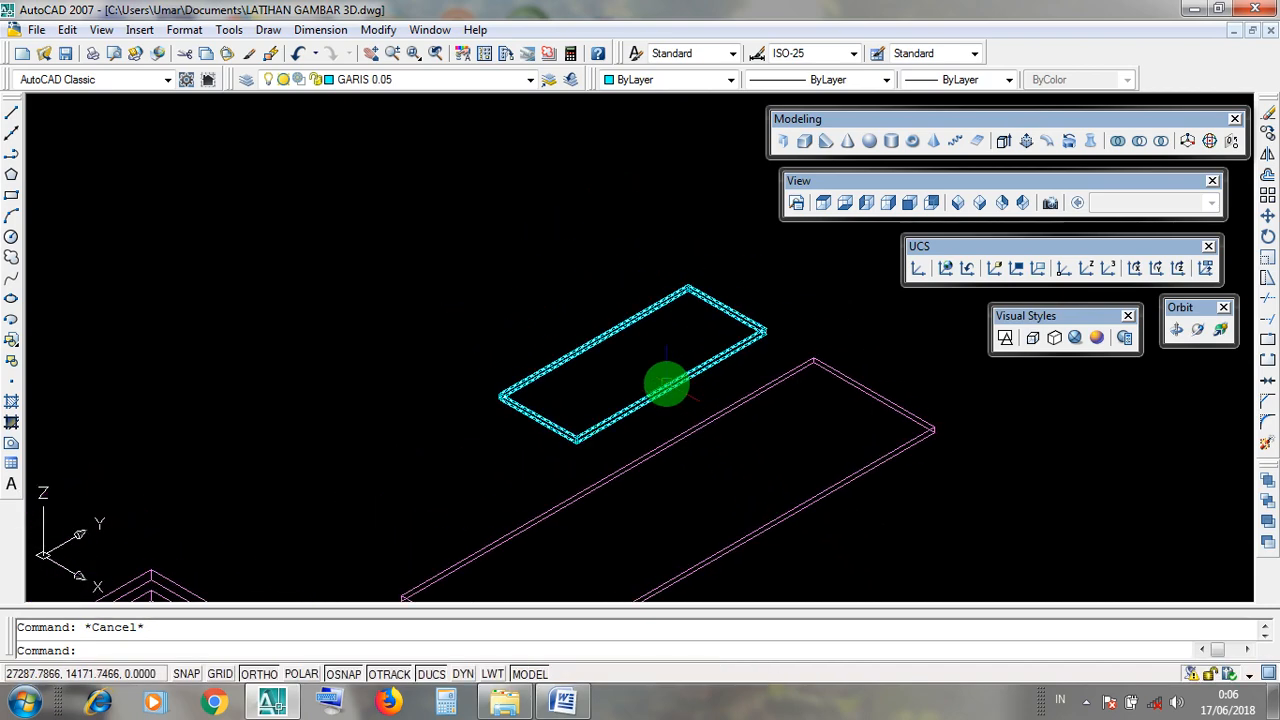
Move the small thin window panel solid to the KACA layer, then reselect it to check its layer.
{"action": "left_click", "coordinate": [666, 383]}
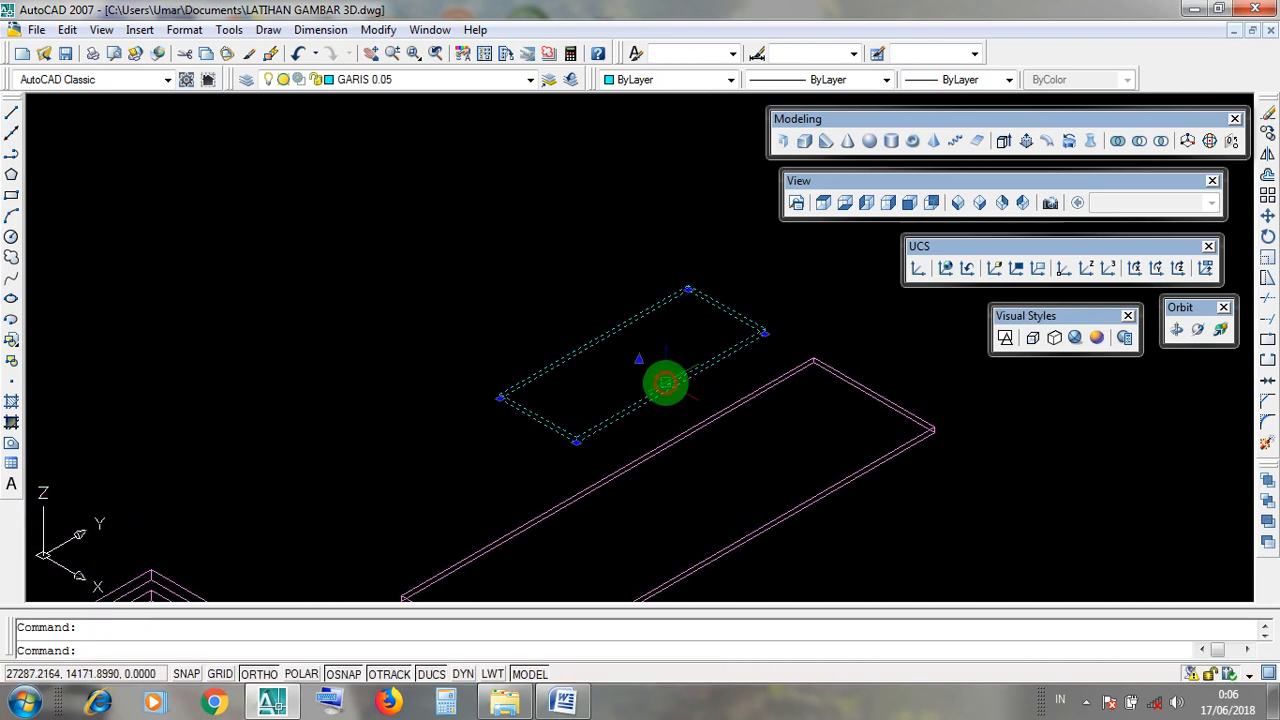
{"action": "left_click", "coordinate": [684, 394]}
{"action": "left_click", "coordinate": [540, 316]}
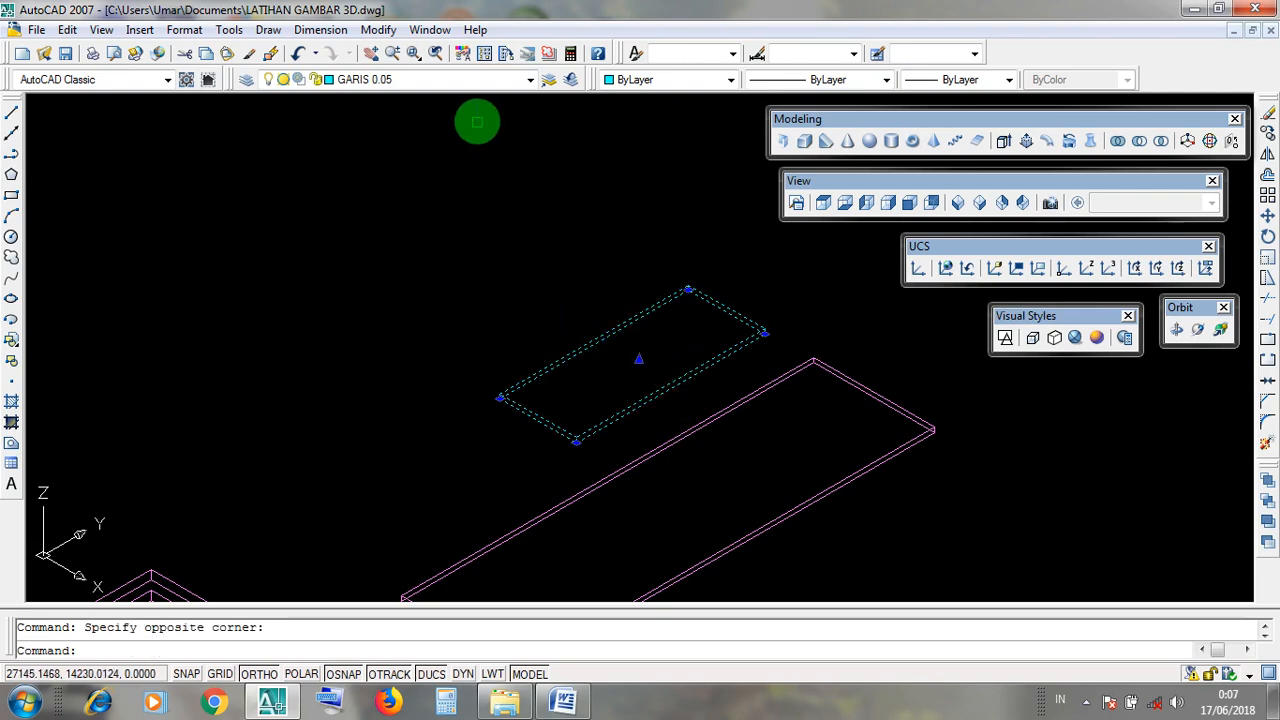
{"action": "left_click", "coordinate": [530, 80]}
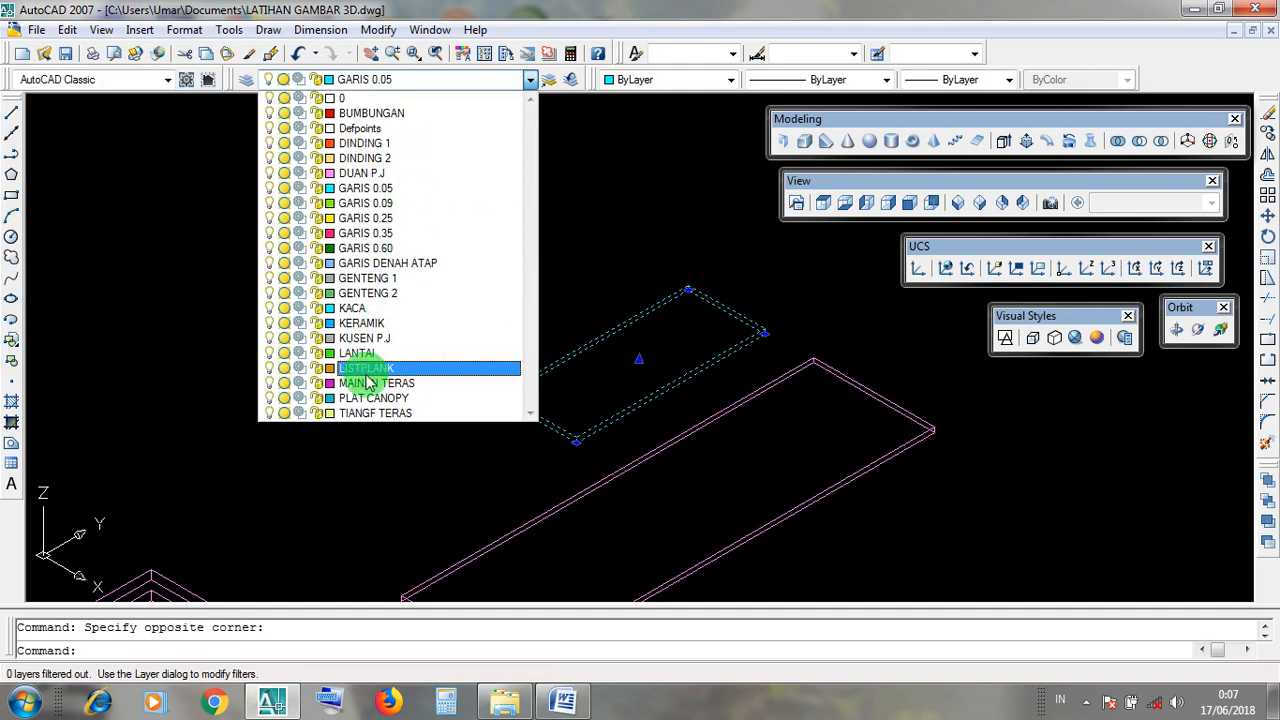
{"action": "left_click", "coordinate": [388, 312]}
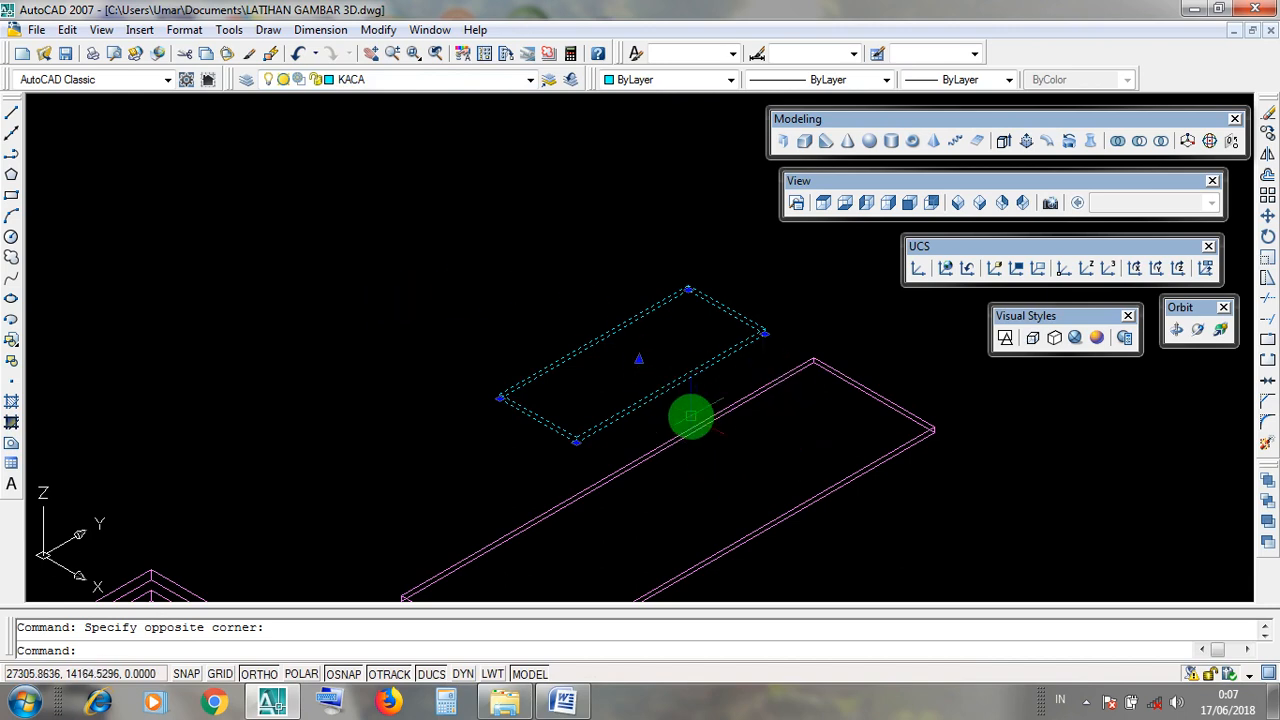
{"action": "key", "text": "Escape"}
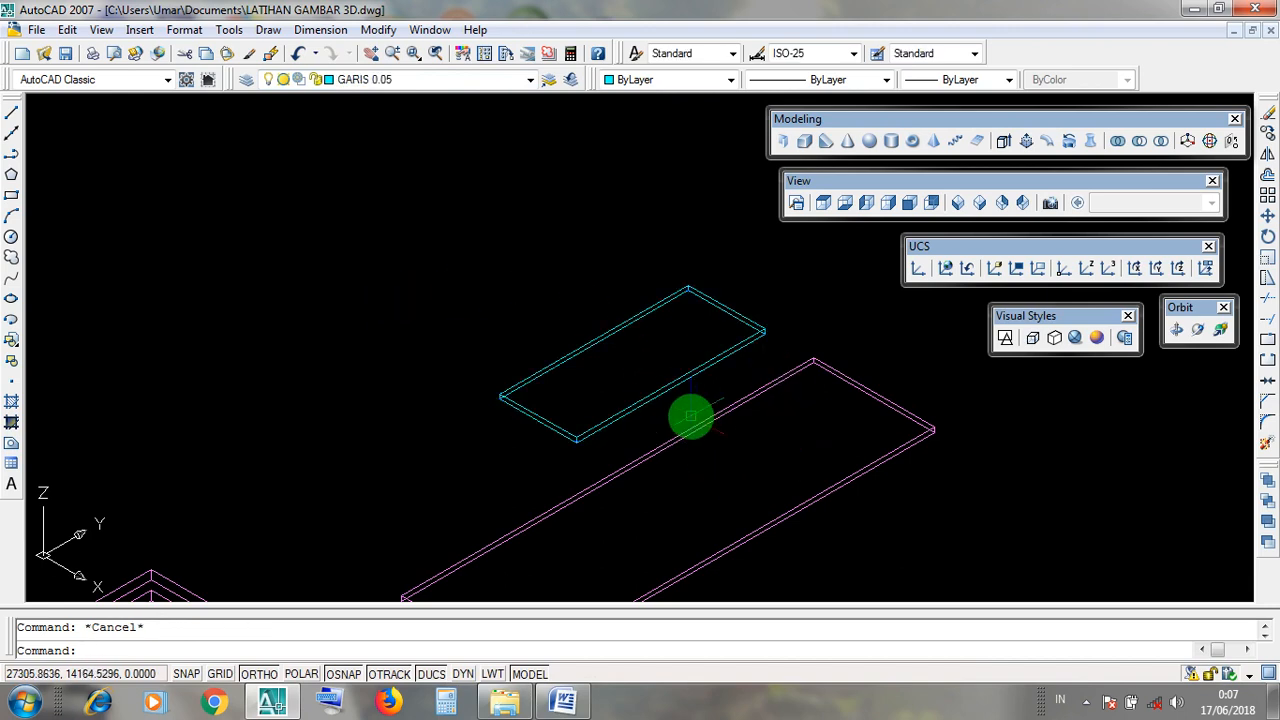
{"action": "middle_click_drag", "start_coordinate": [694, 404], "coordinate": [680, 354]}
{"action": "left_click", "coordinate": [672, 350]}
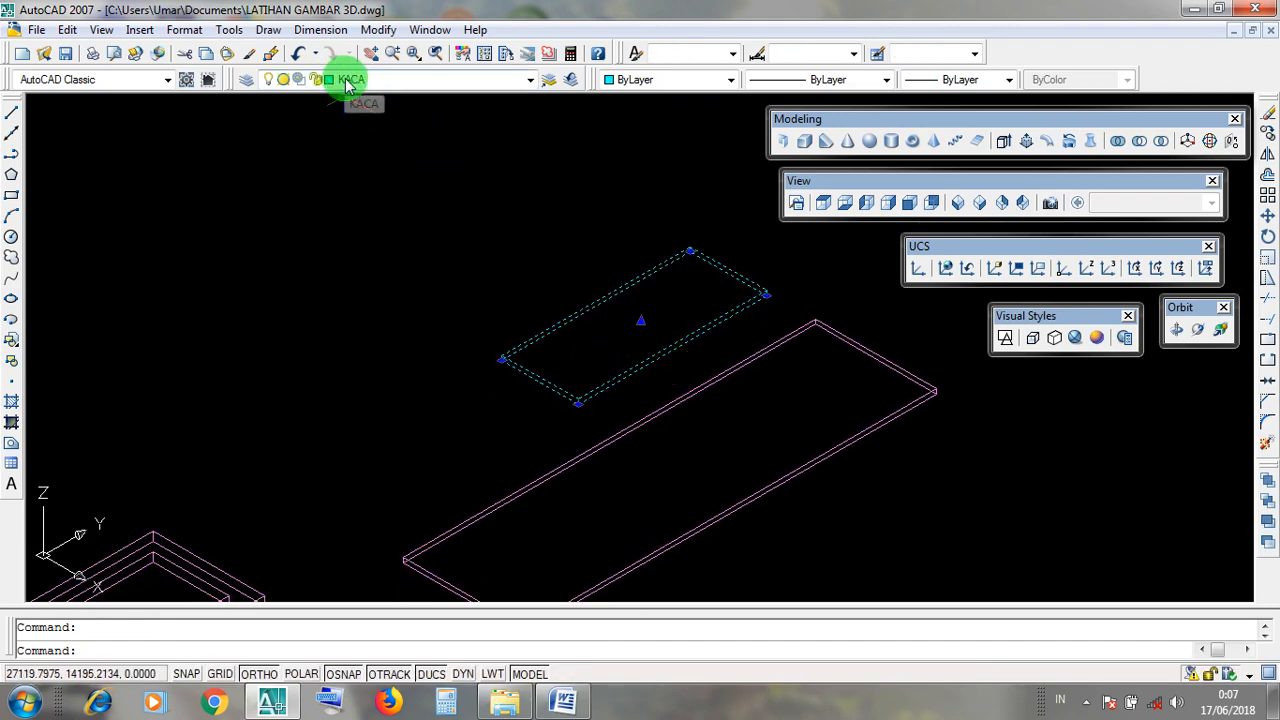
{"action": "key", "text": "Escape"}
Show the separated door and window parts together in the Realistic visual style.
{"action": "scroll", "coordinate": [657, 314], "scroll_direction": "down", "scroll_amount": 2}
{"action": "middle_click_drag", "start_coordinate": [642, 456], "coordinate": [716, 348]}
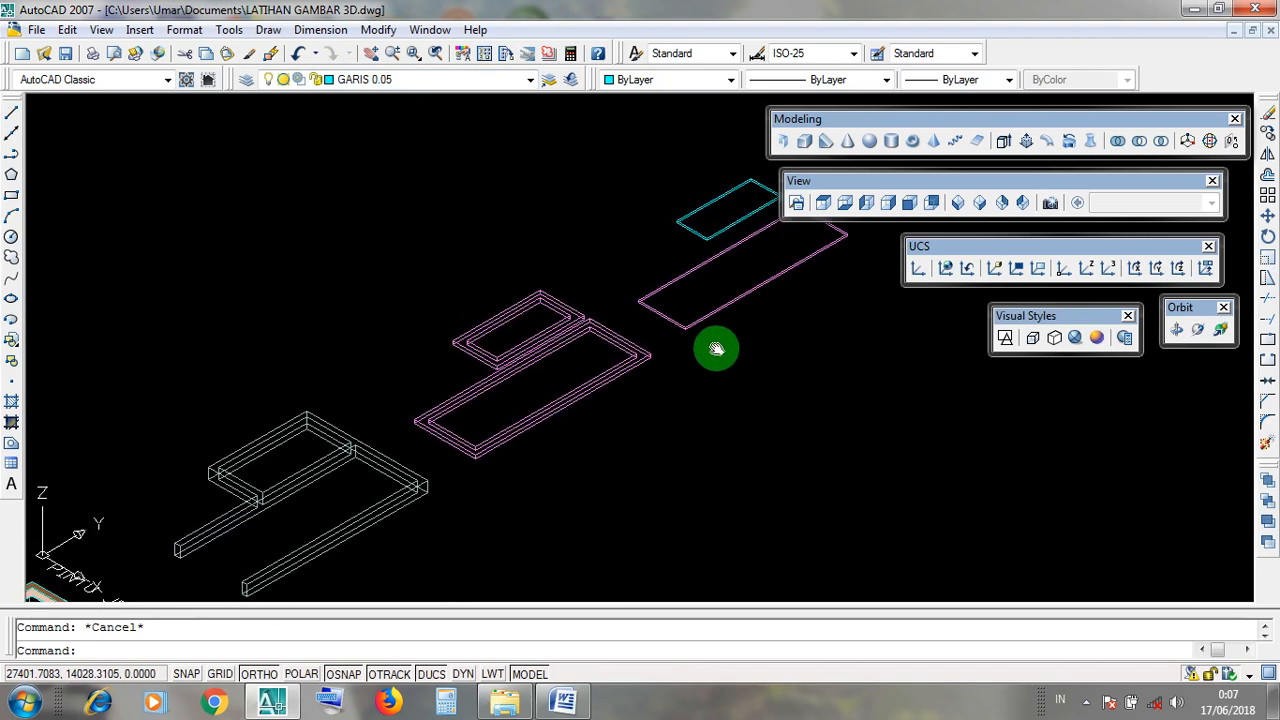
{"action": "scroll", "coordinate": [686, 383], "scroll_direction": "down", "scroll_amount": 4}
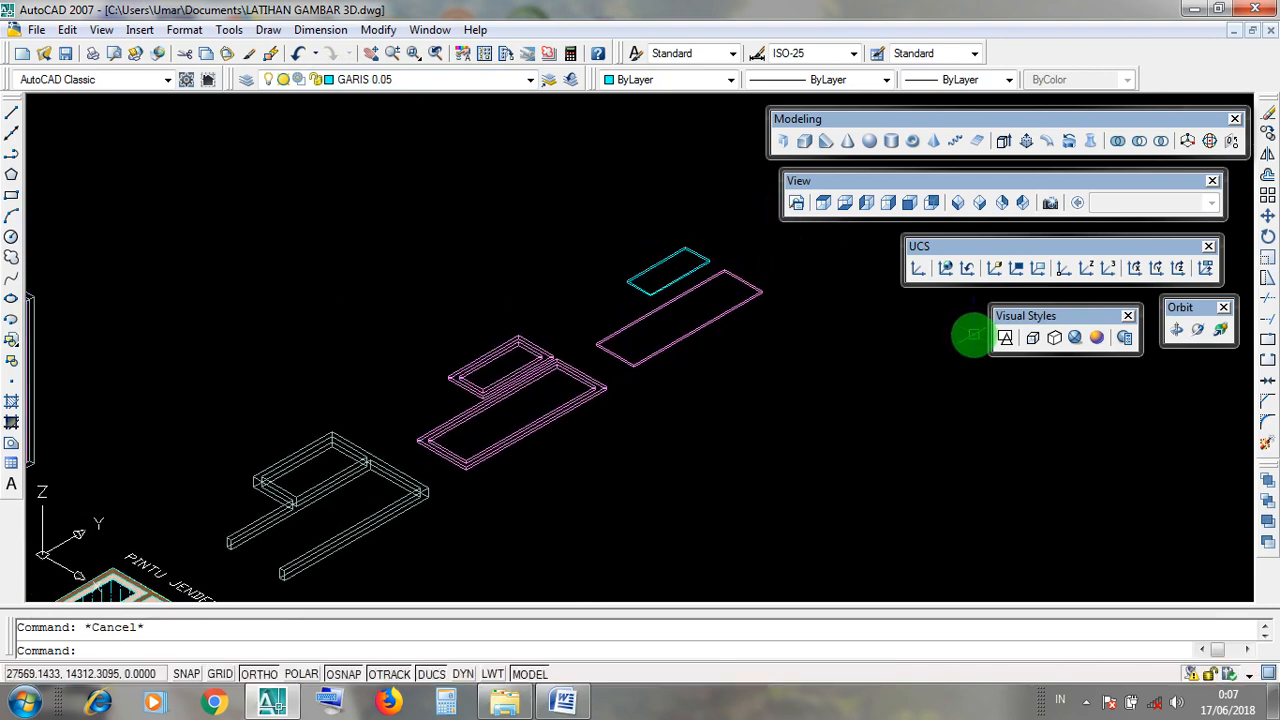
{"action": "left_click_drag", "start_coordinate": [1029, 318], "coordinate": [1032, 318]}
{"action": "left_click", "coordinate": [1075, 338]}
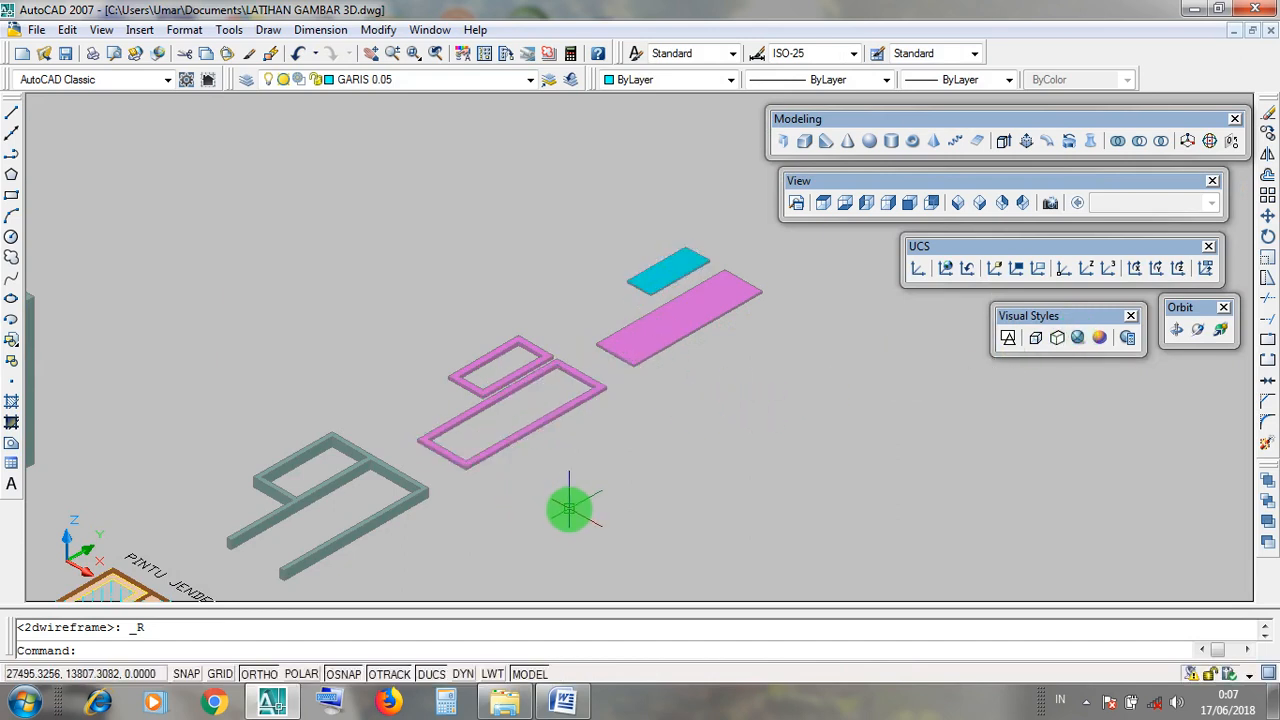
Check the shaded frame, the leaf solids, the large door panel and the small window panel one after another, clearing each selection.
{"action": "left_click", "coordinate": [382, 560]}
{"action": "left_click", "coordinate": [343, 505]}
{"action": "key", "text": "Escape"}
{"action": "left_click", "coordinate": [549, 475]}
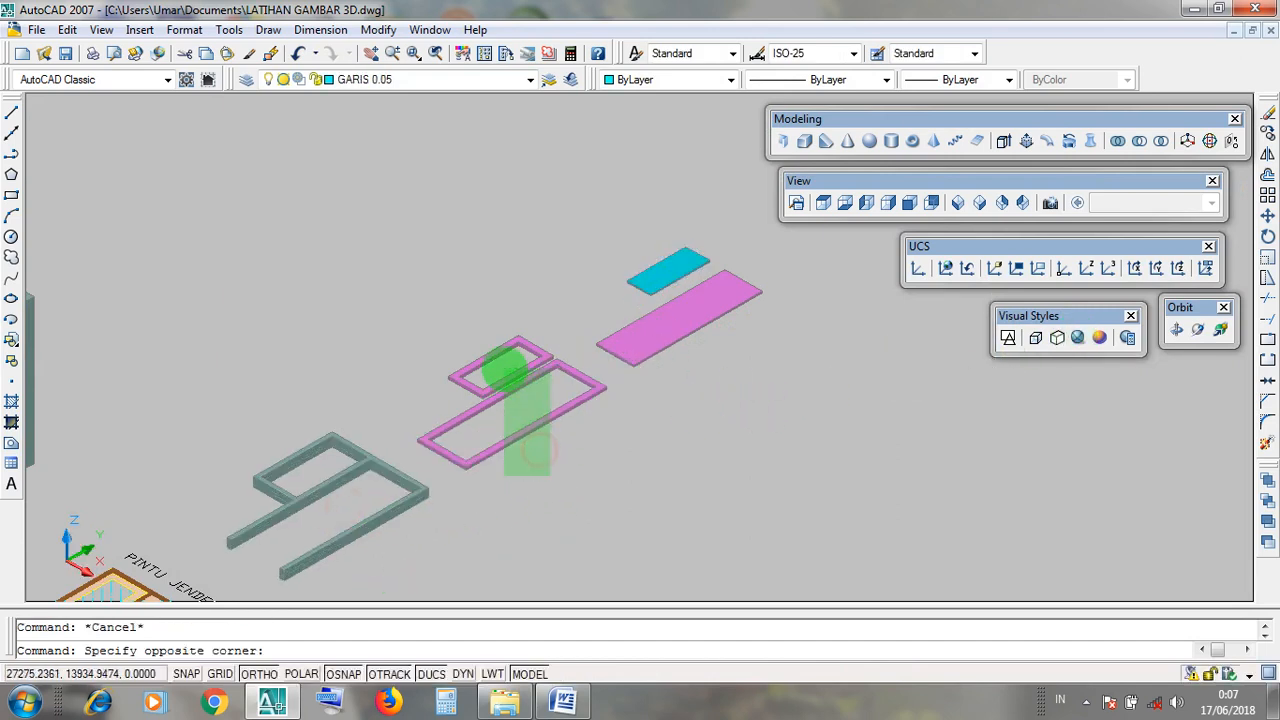
{"action": "left_click", "coordinate": [504, 369]}
{"action": "key", "text": "Escape"}
{"action": "left_click", "coordinate": [719, 365]}
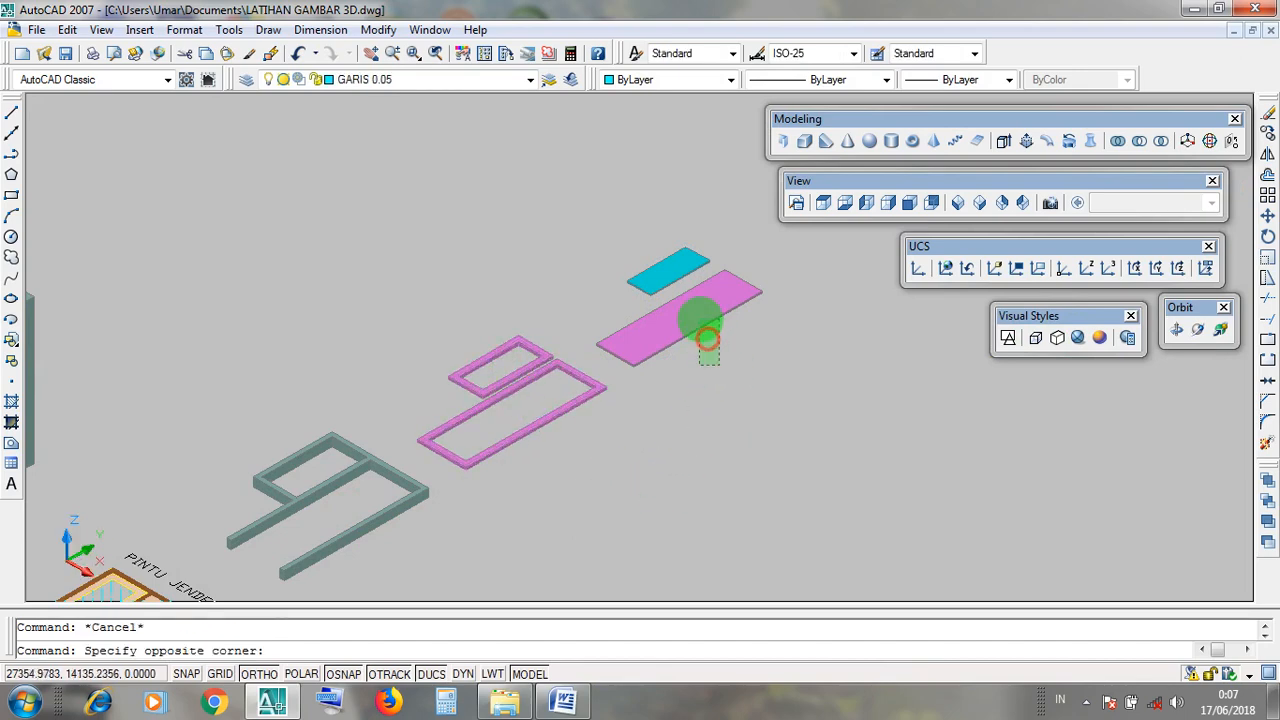
{"action": "left_click", "coordinate": [698, 317]}
{"action": "key", "text": "Escape"}
{"action": "left_click", "coordinate": [672, 270]}
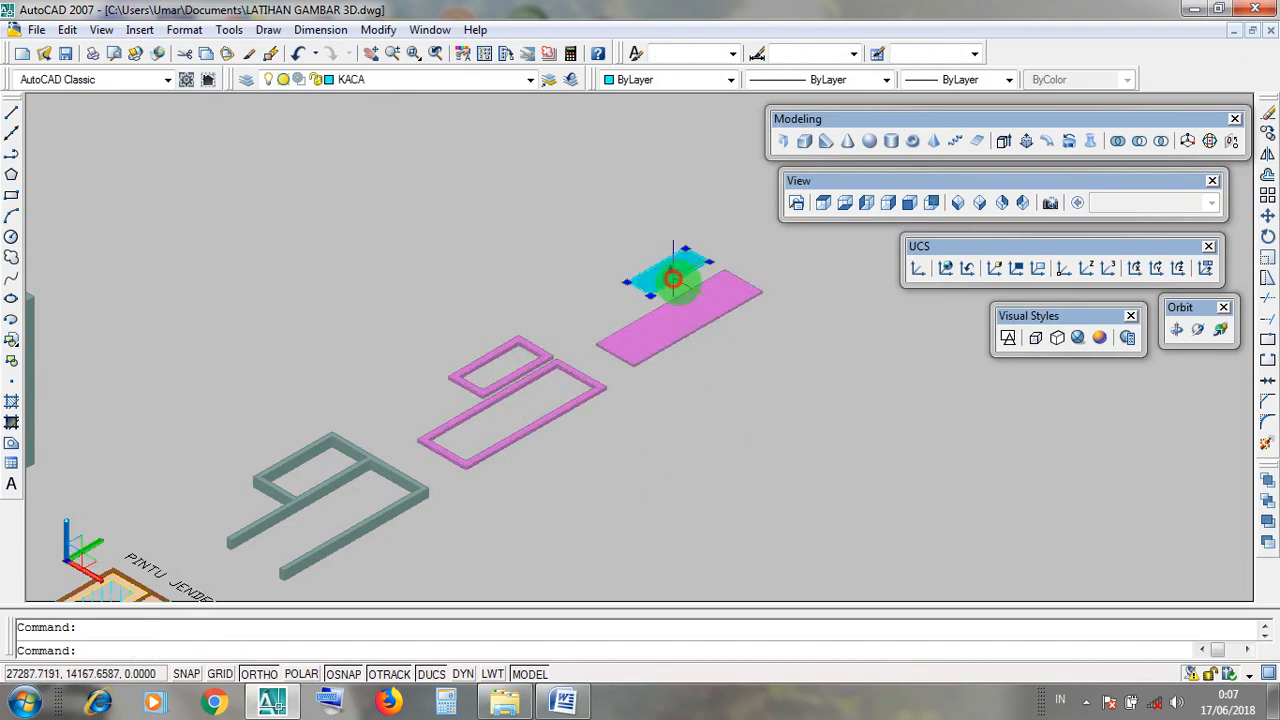
{"action": "key", "text": "Escape"}
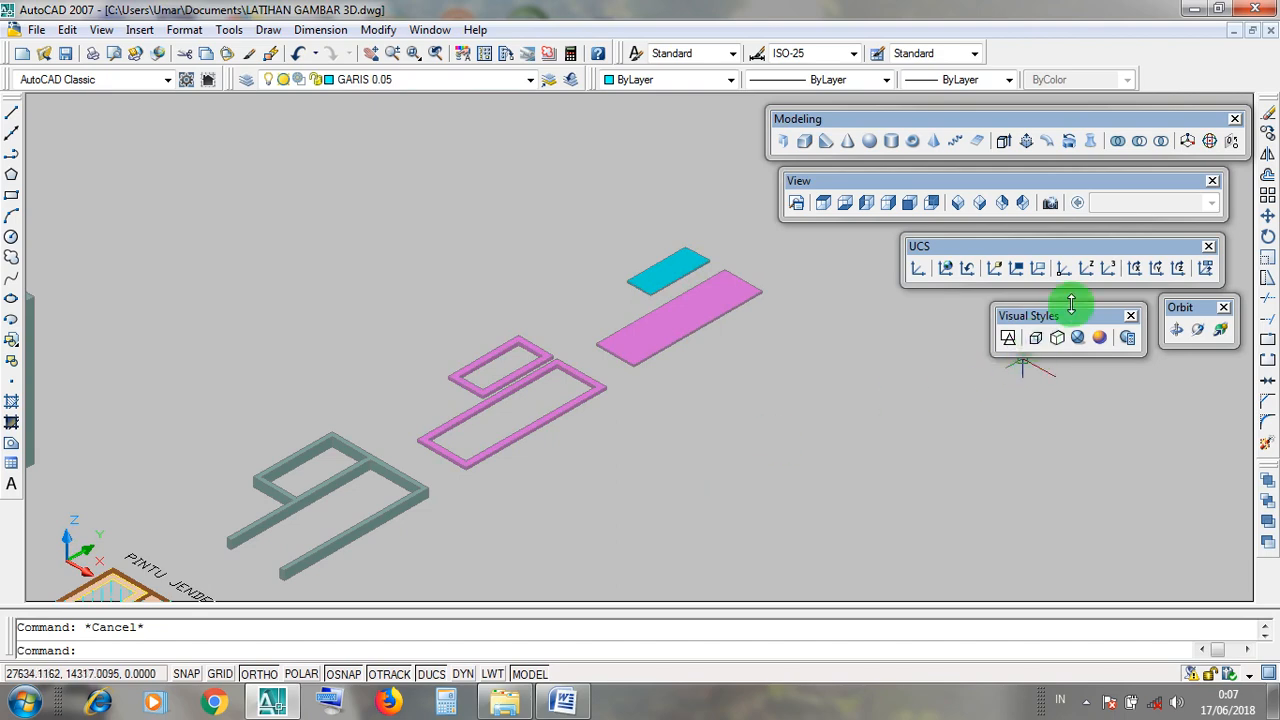
Return the model to the 2D Wireframe visual style and save the drawing.
{"action": "left_click", "coordinate": [1010, 338]}
{"action": "scroll", "coordinate": [803, 473], "scroll_direction": "down", "scroll_amount": 6}
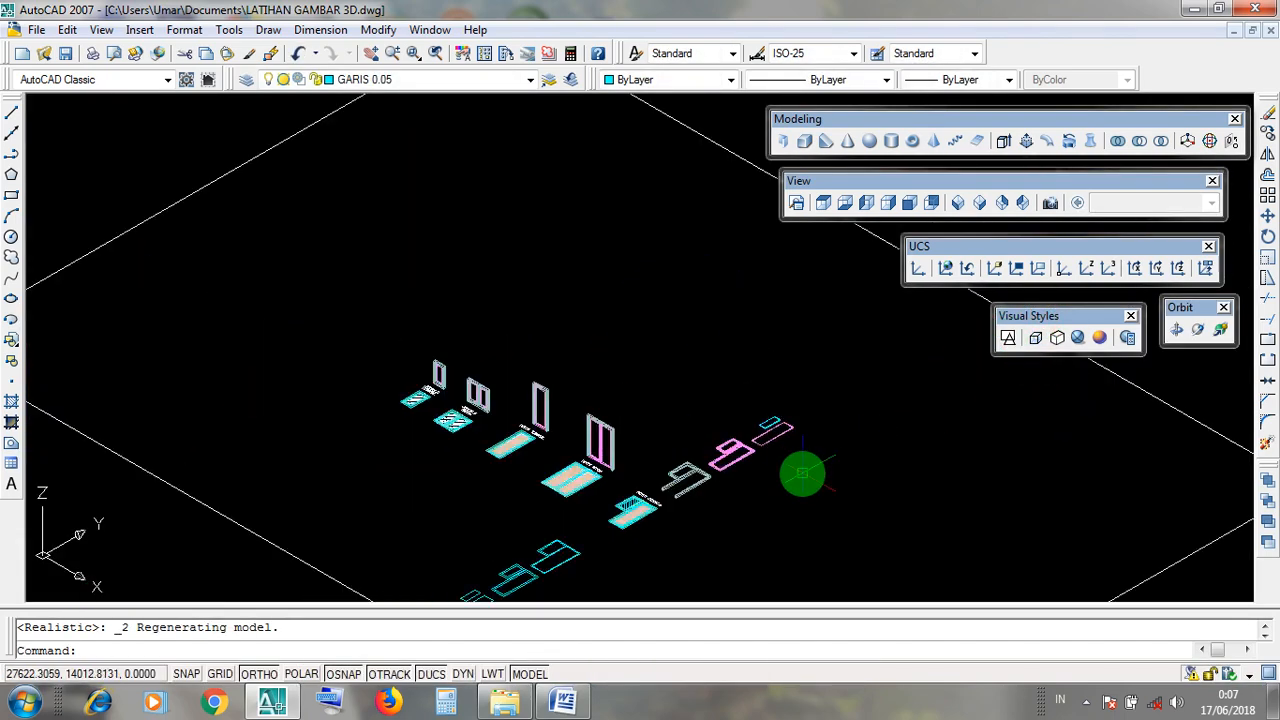
{"action": "scroll", "coordinate": [779, 485], "scroll_direction": "up", "scroll_amount": 3}
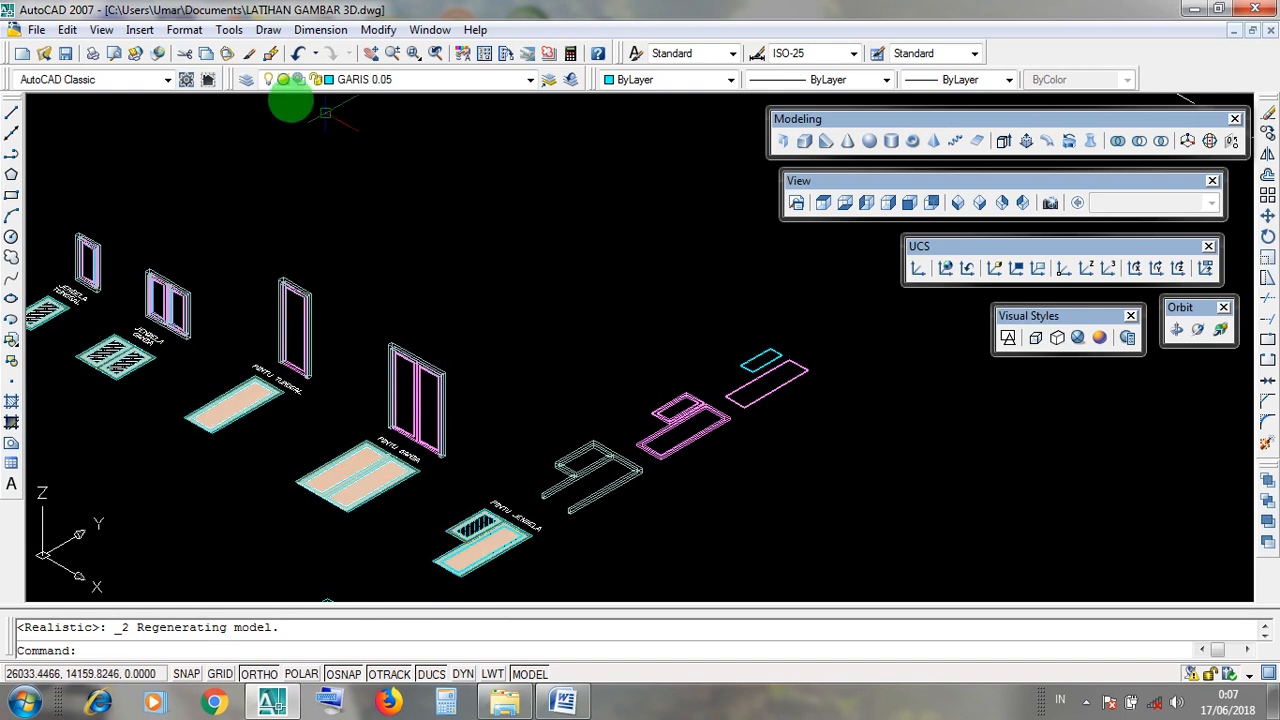
{"action": "left_click", "coordinate": [66, 55]}
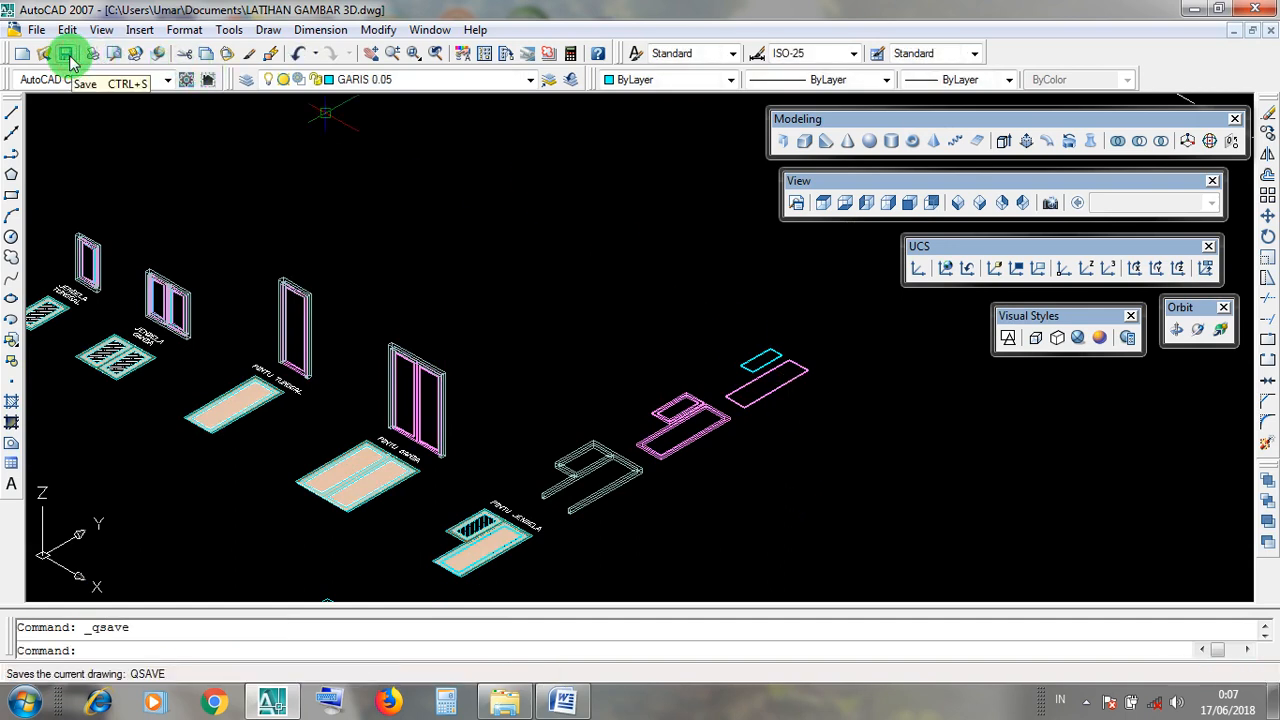